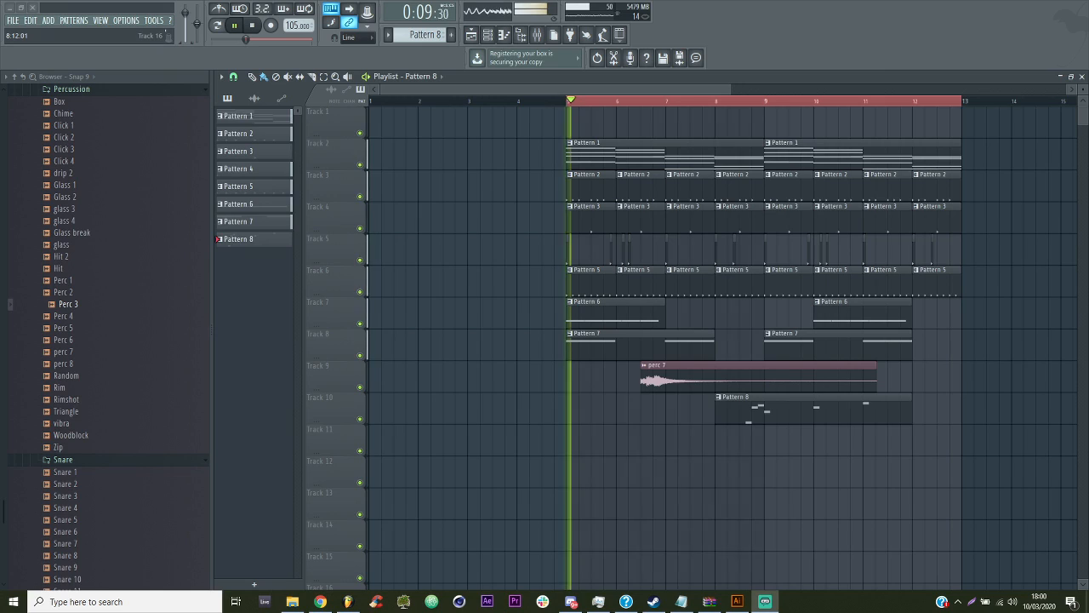
key(space)
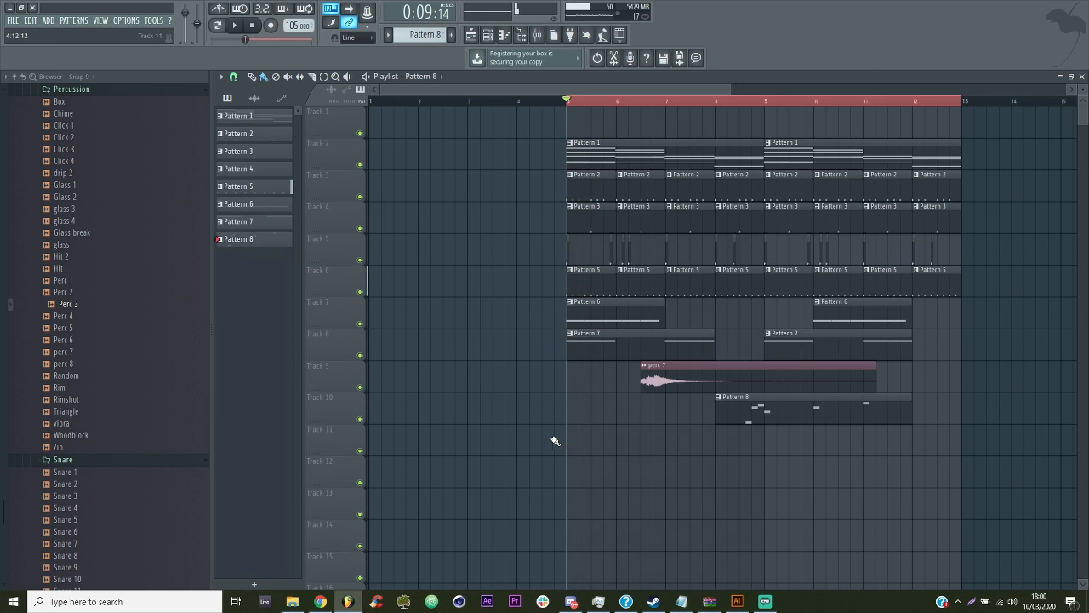
key(alt+Tab)
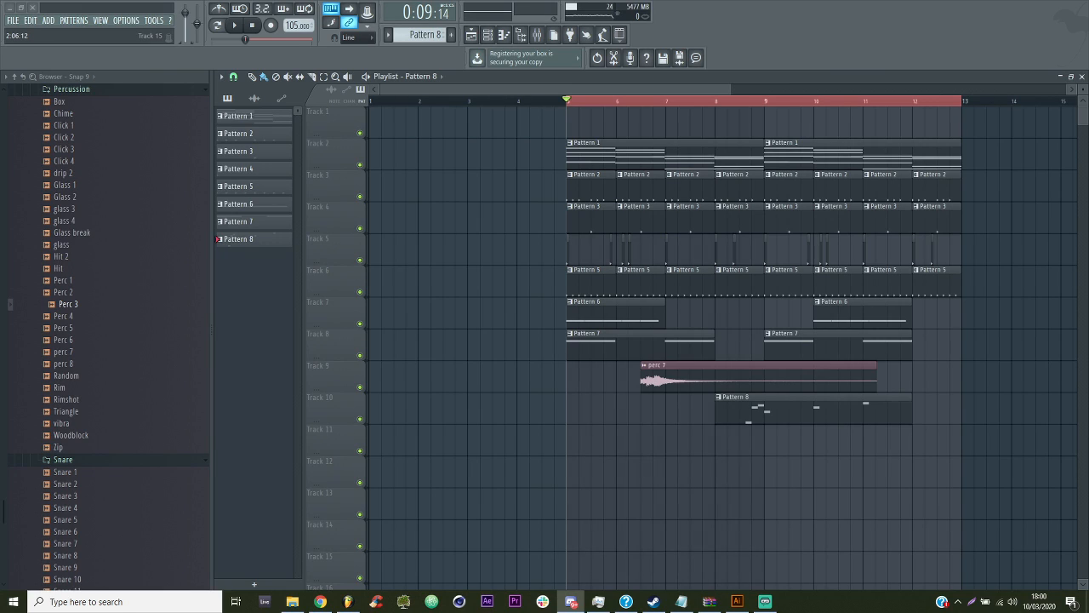
key(alt+Tab)
right_click(746, 510)
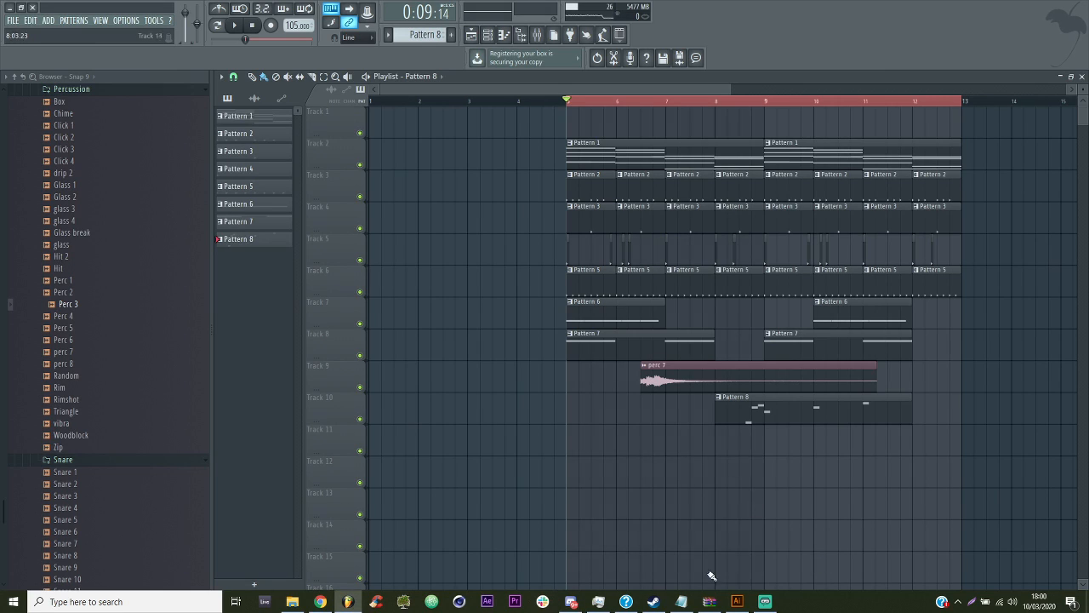
click(765, 601)
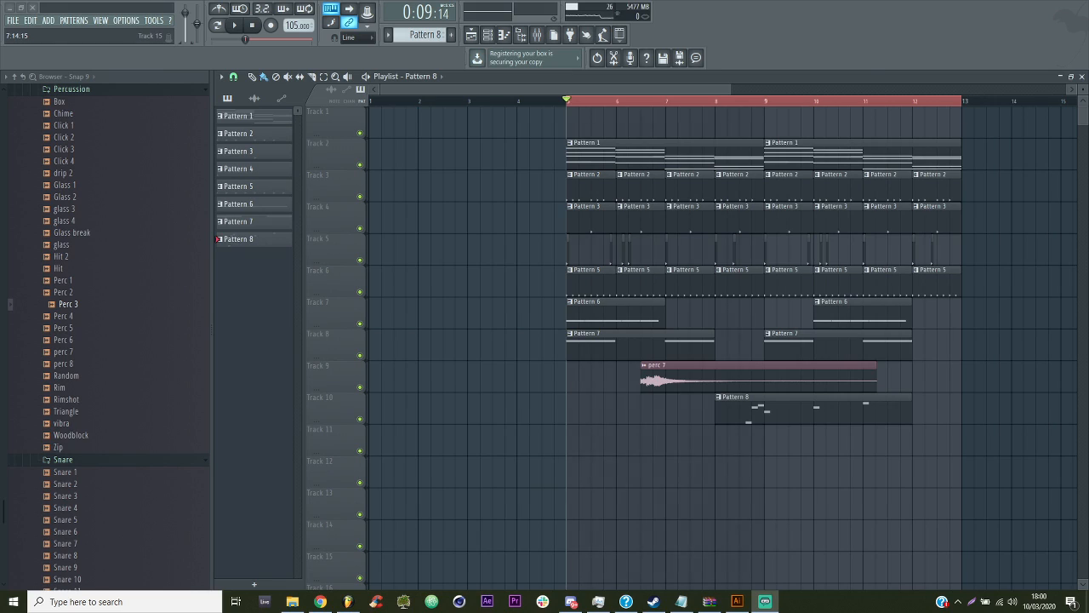
right_click(736, 488)
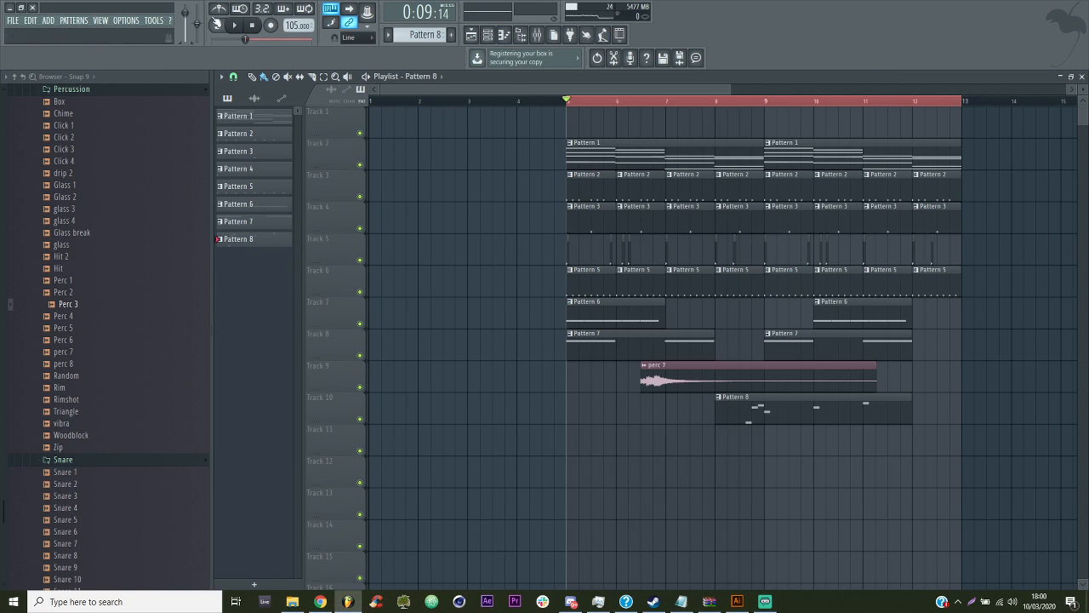
Play the looped arrangement from bar 5 and stop it near bar 12
click(238, 25)
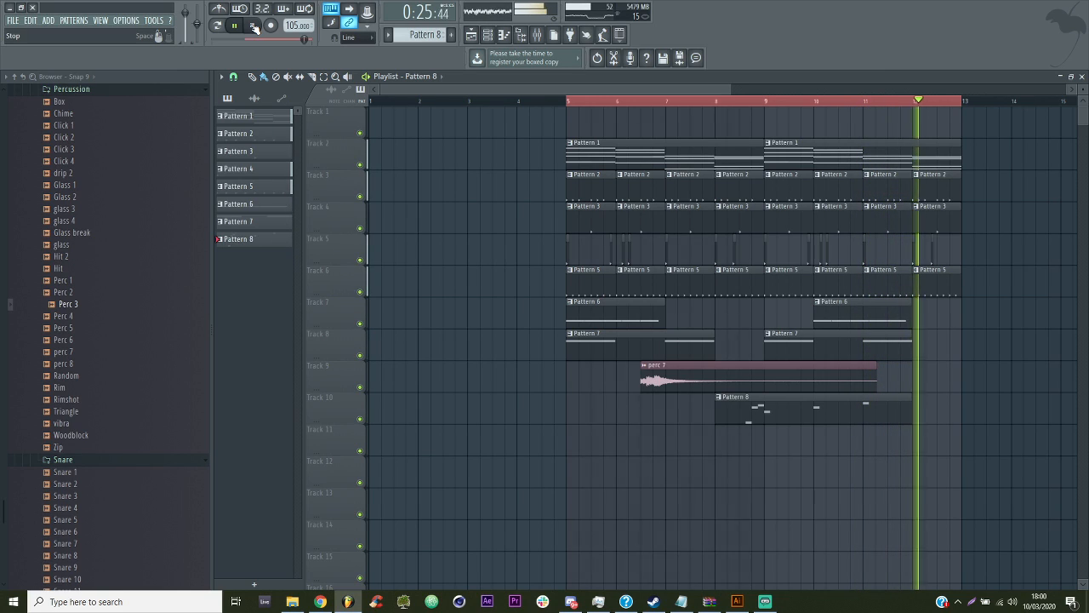
click(254, 26)
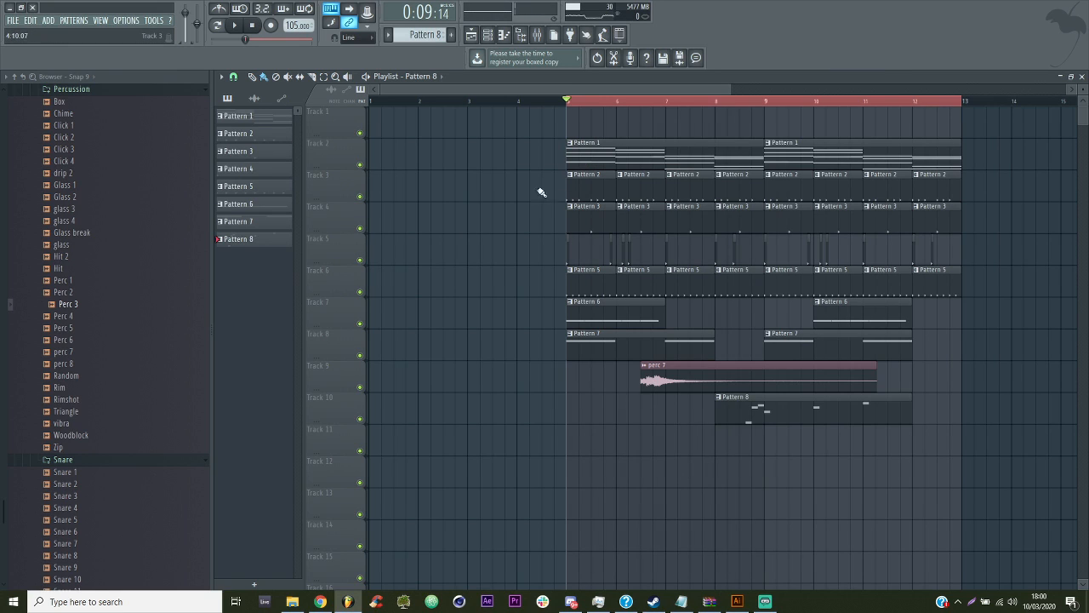
Cut all the Serum notes out of Pattern 1 in the piano roll
drag(731, 88, 935, 89)
click(555, 148)
double_click(517, 160)
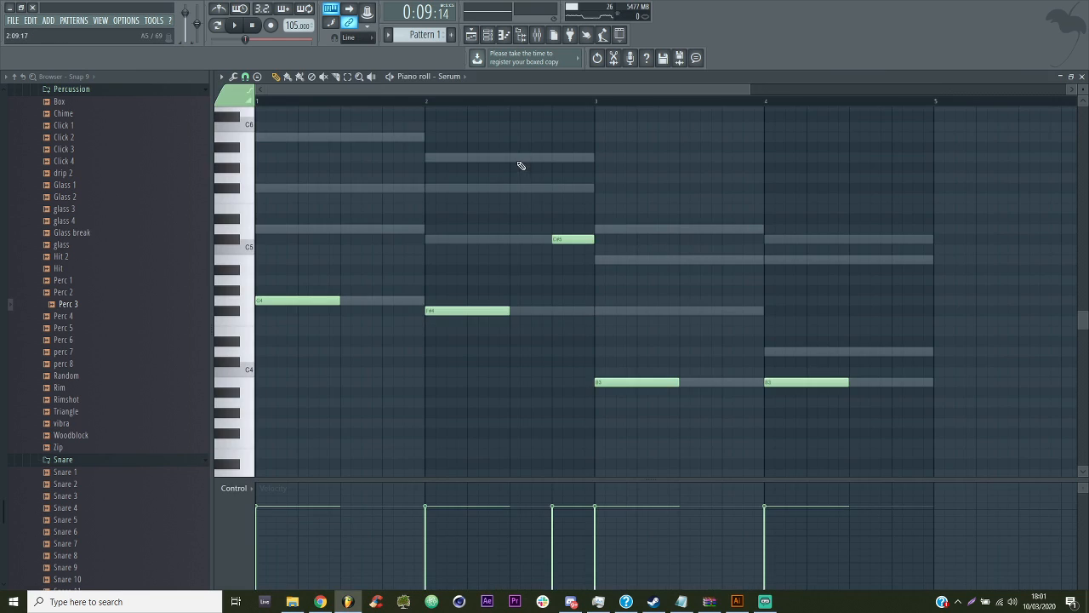
drag(749, 88, 941, 88)
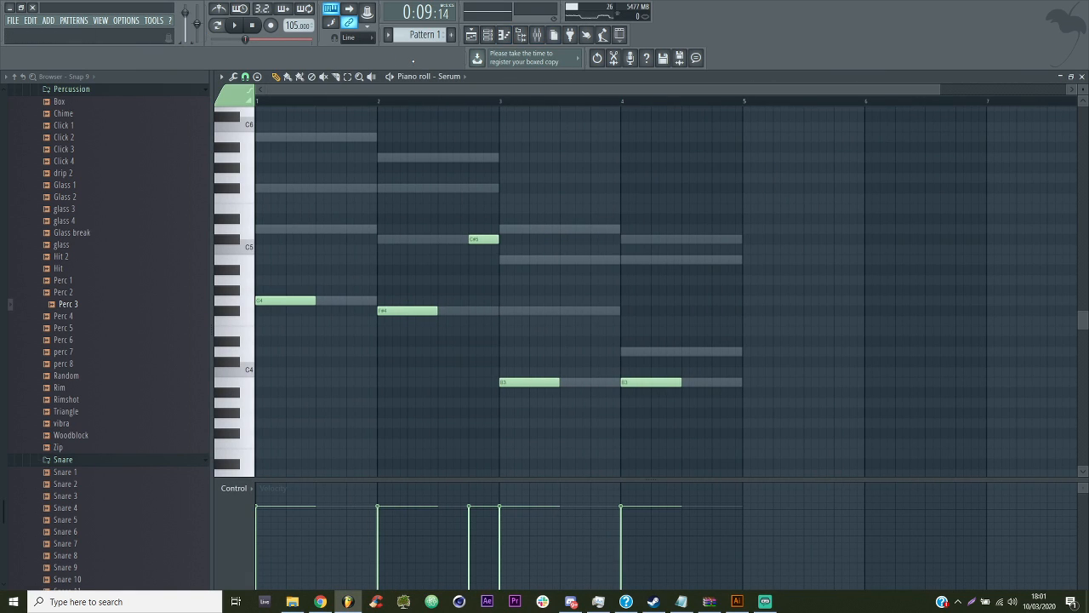
key(ctrl+x)
Create the empty Pattern 9 and paste the cut Serum notes into it
click(425, 34)
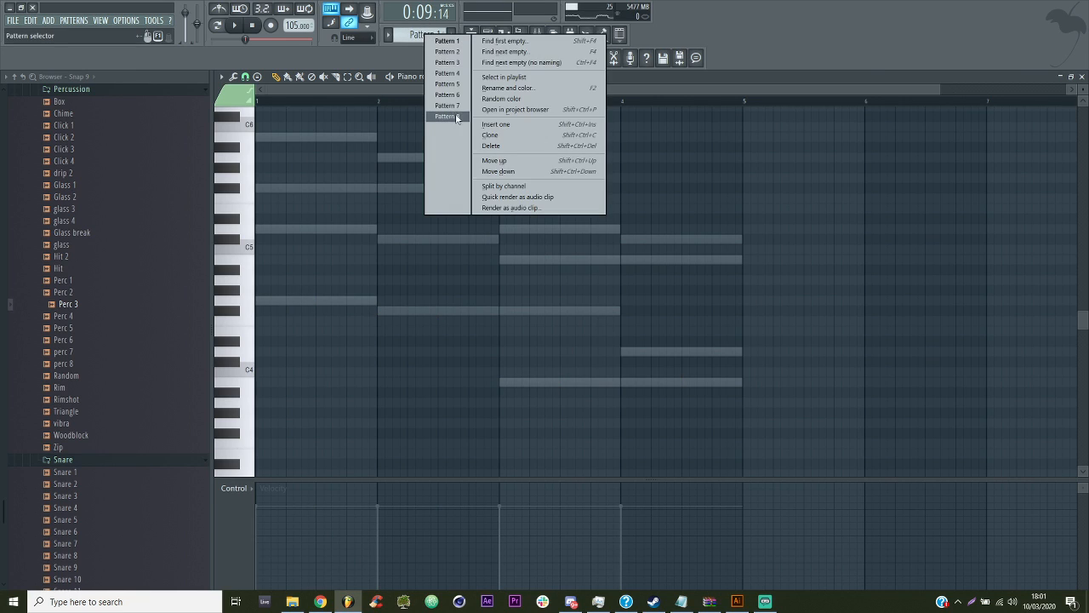
click(445, 117)
scroll(436, 35, up, 2)
scroll(436, 34, down, 1)
Insert an empty playlist track above the Pattern 1 clips and place Pattern 9 on it at bars 5 and 9
click(472, 36)
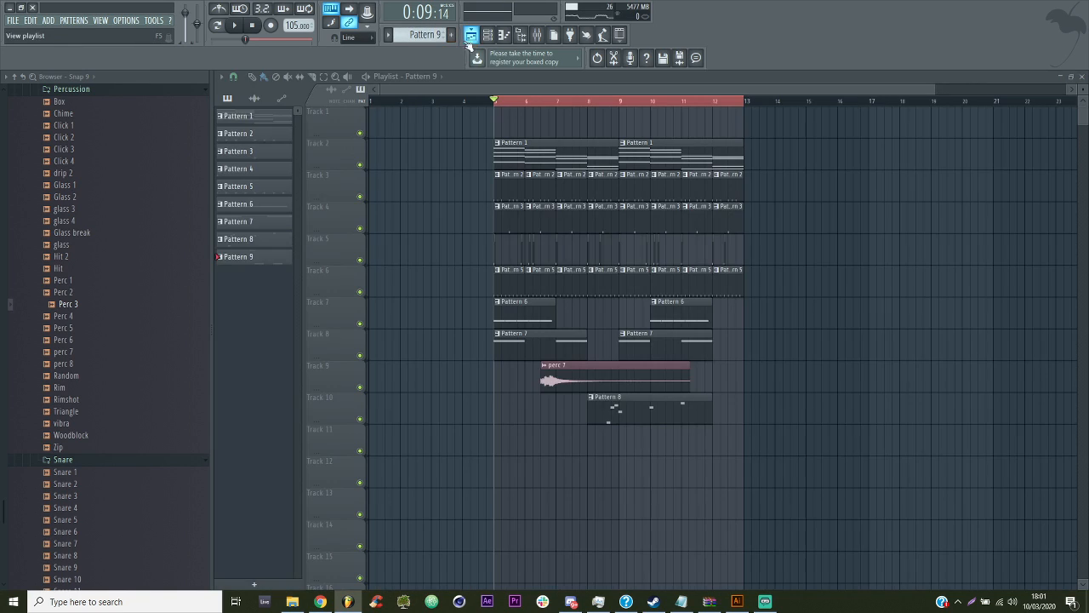
right_click(353, 151)
click(388, 315)
click(502, 155)
key(space)
double_click(625, 153)
Play Pattern 9 on its own in pattern mode and stop it
key(space)
click(218, 25)
key(space)
key(space)
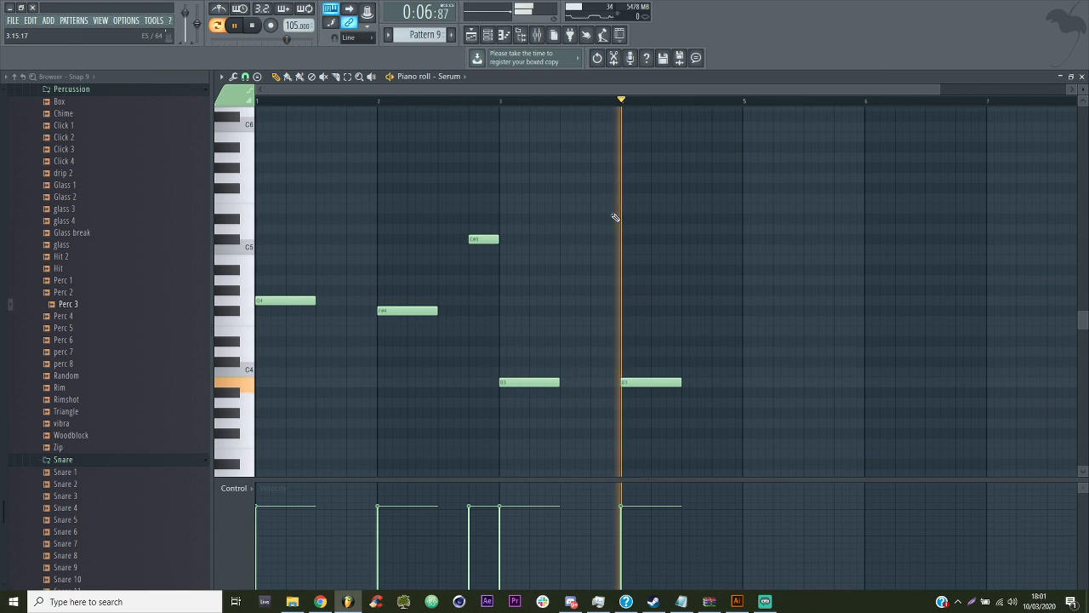
key(space)
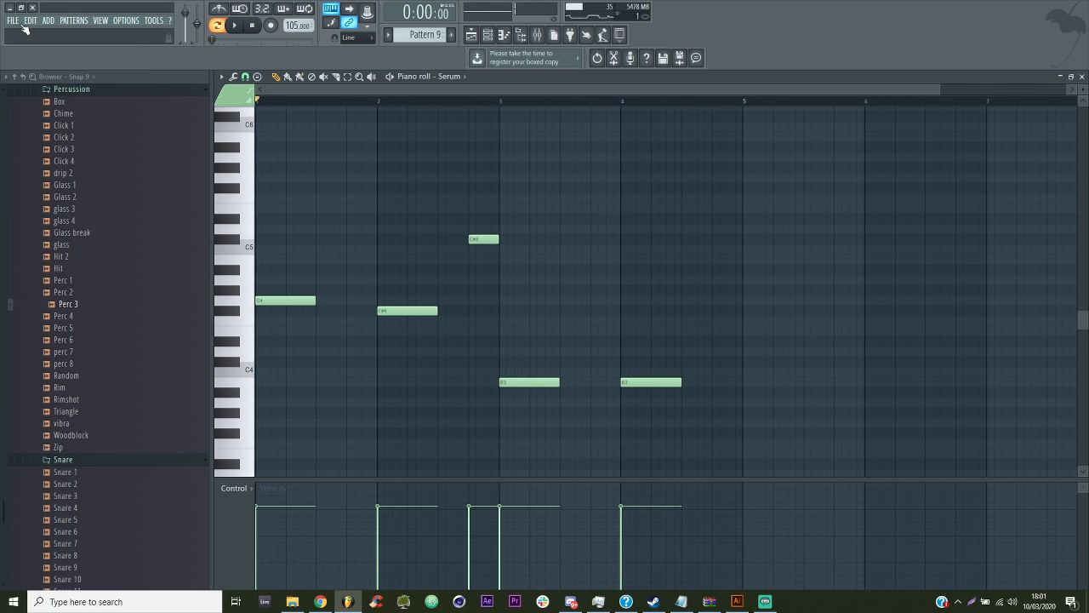
Start saving the project and create the folder "lofi hip hop (Day_7_10-03-2020)" inside BREAK UP ALBUM
key(ctrl+s)
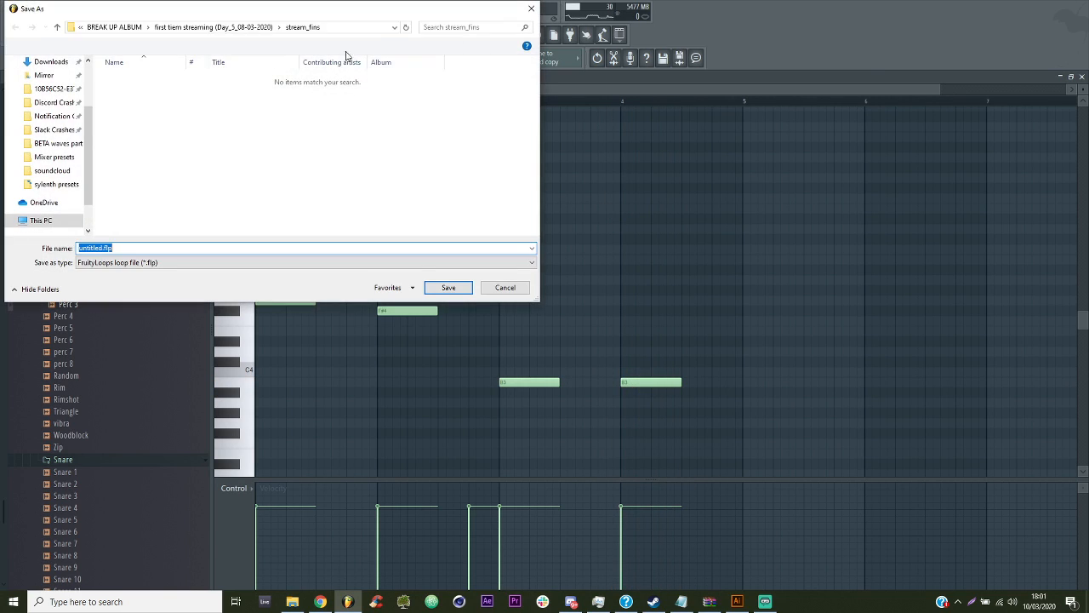
click(114, 27)
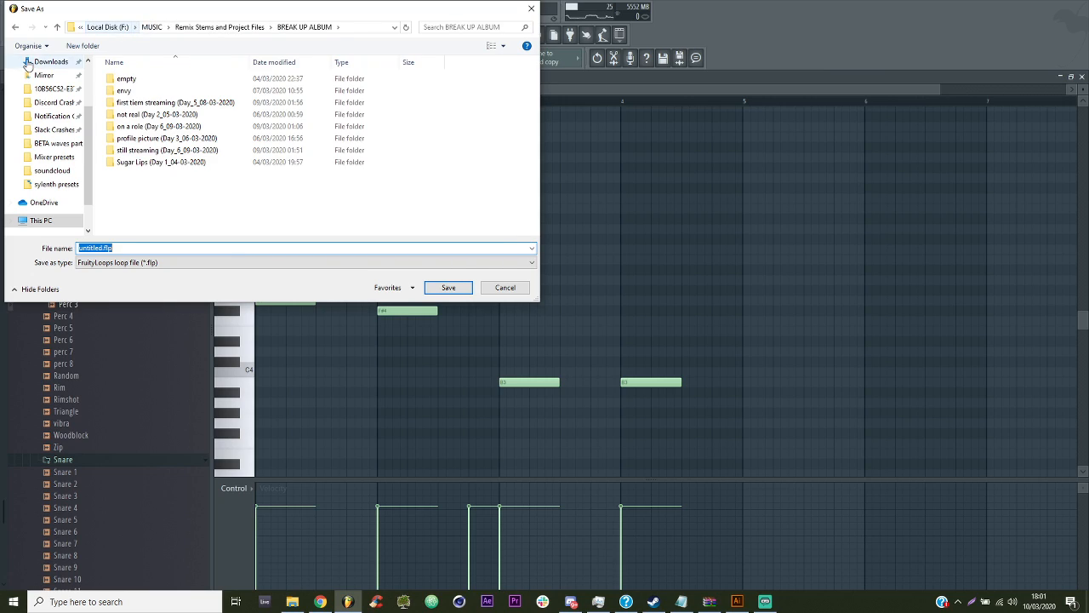
text(lofi hip hop (Day_7_)
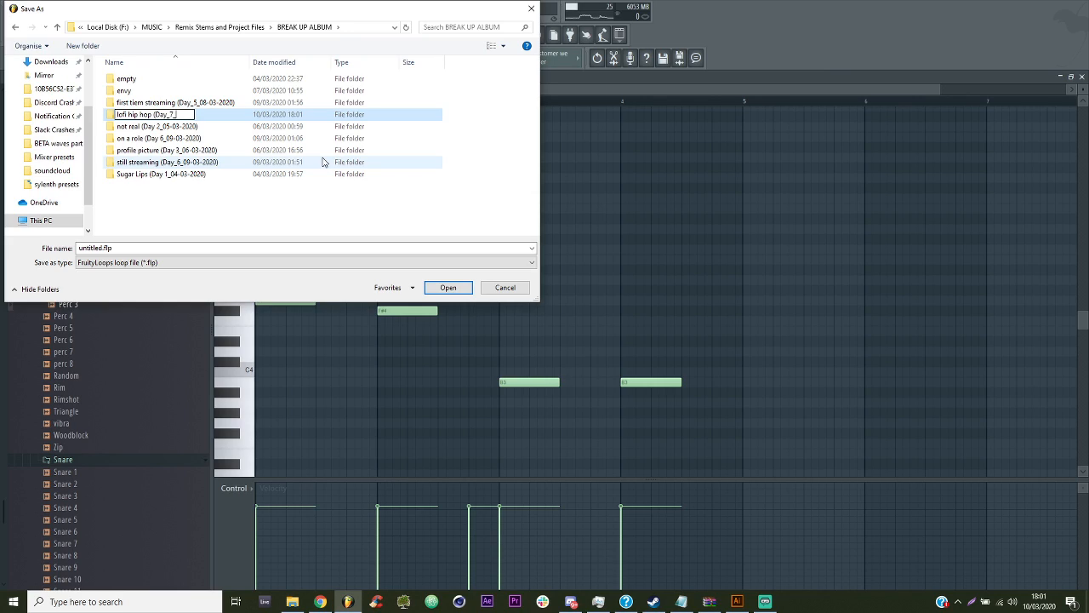
text(3-2020)
key(Return)
double_click(139, 116)
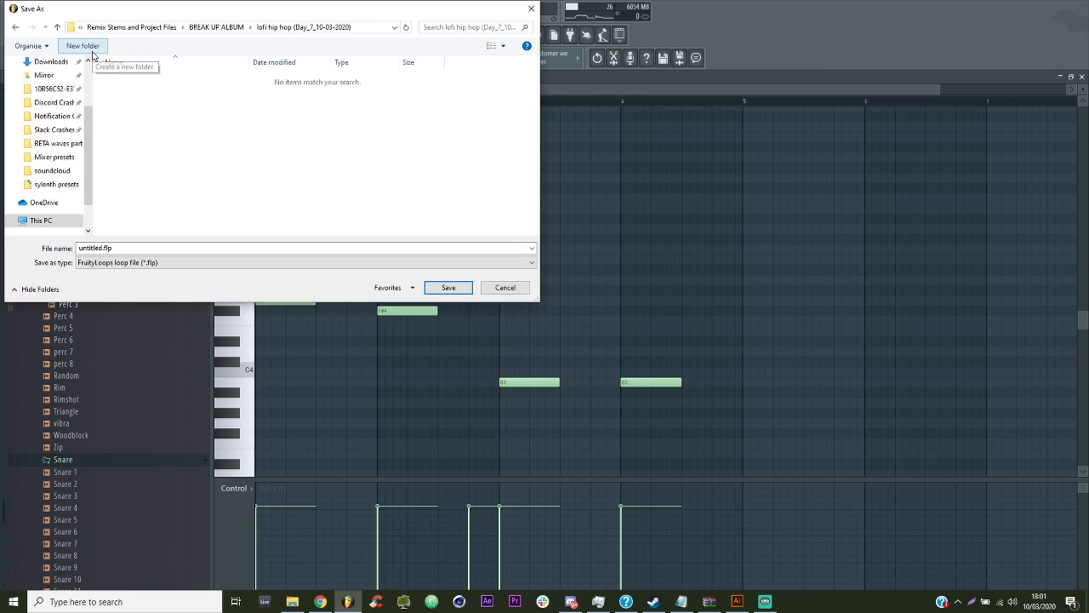
Create a "cutehop" subfolder and save the project in it as cutehop
click(95, 53)
text(cute)
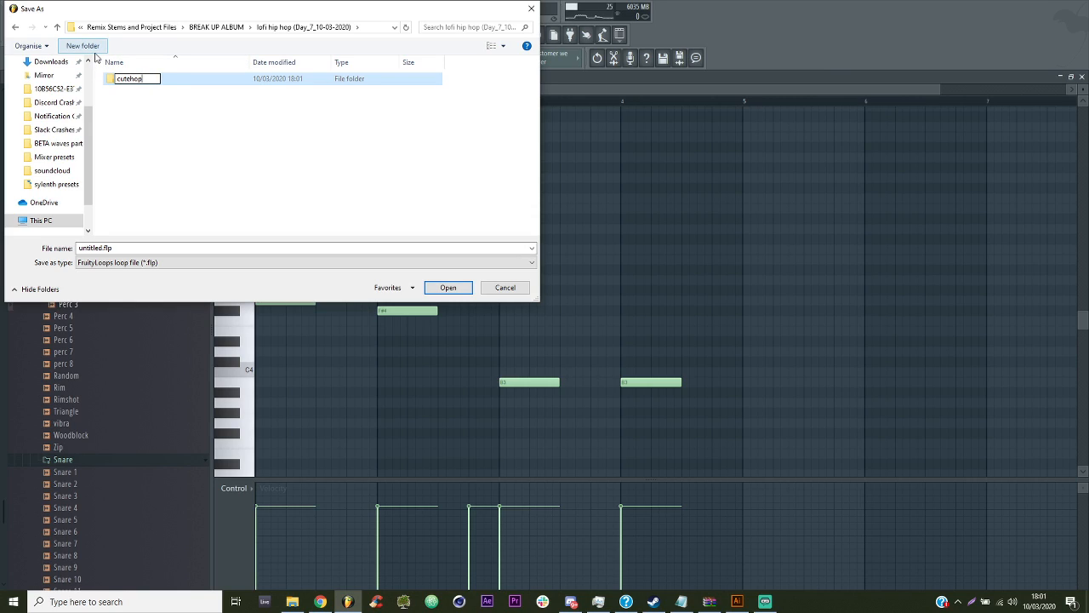
text(hop)
key(Return)
double_click(146, 80)
text(cutehop)
key(Return)
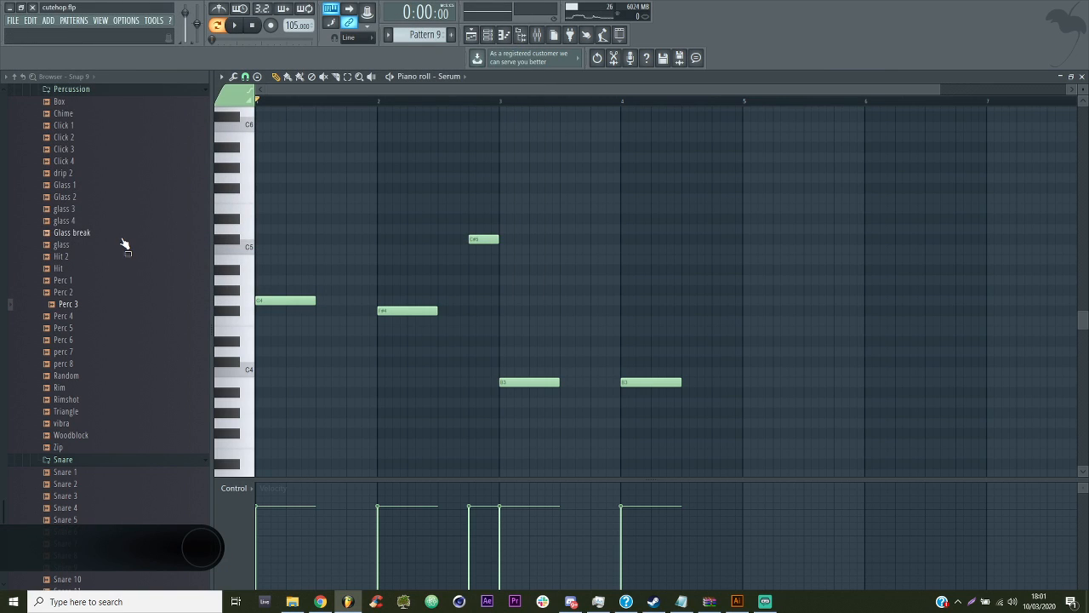
Start saving a new copy of the project and create the folder "MELODIC DUBSTEP STREAM (Day_7_10-03-2020)" in BREAK UP ALBUM
key(F5)
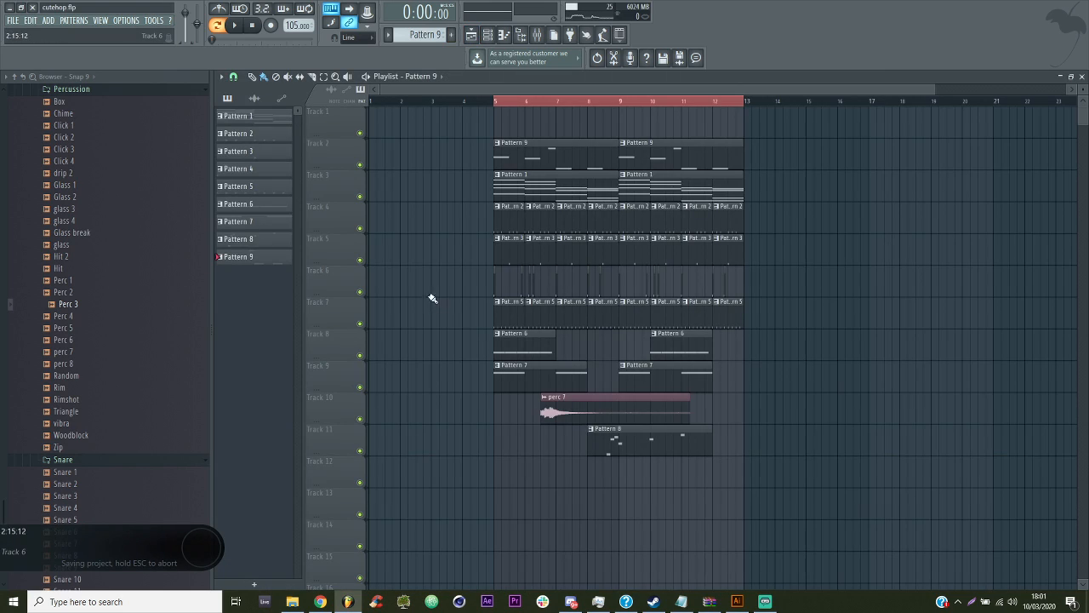
click(21, 20)
click(34, 90)
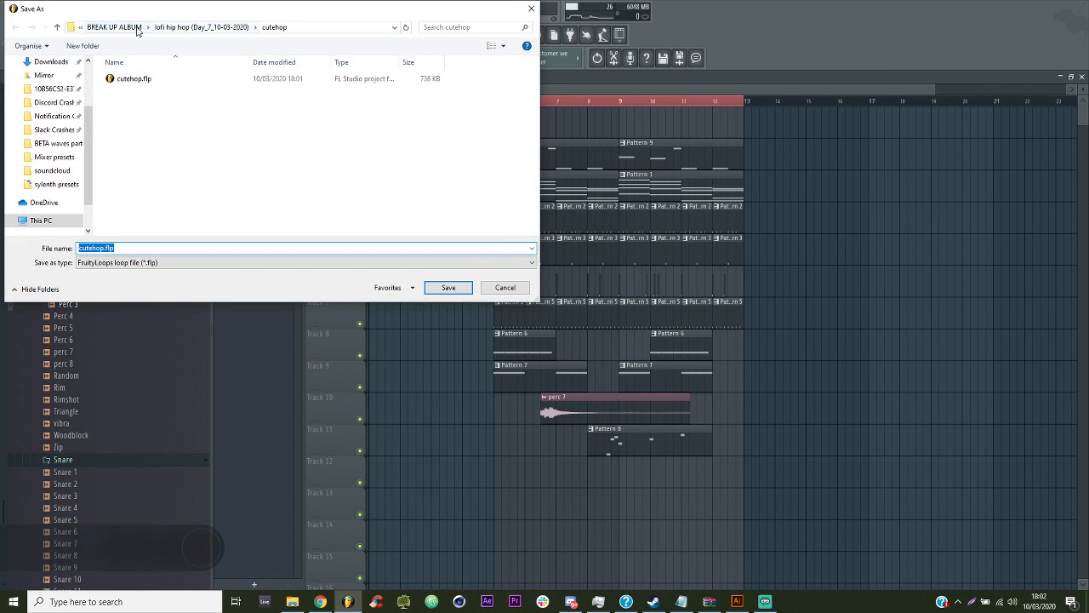
click(139, 31)
click(82, 45)
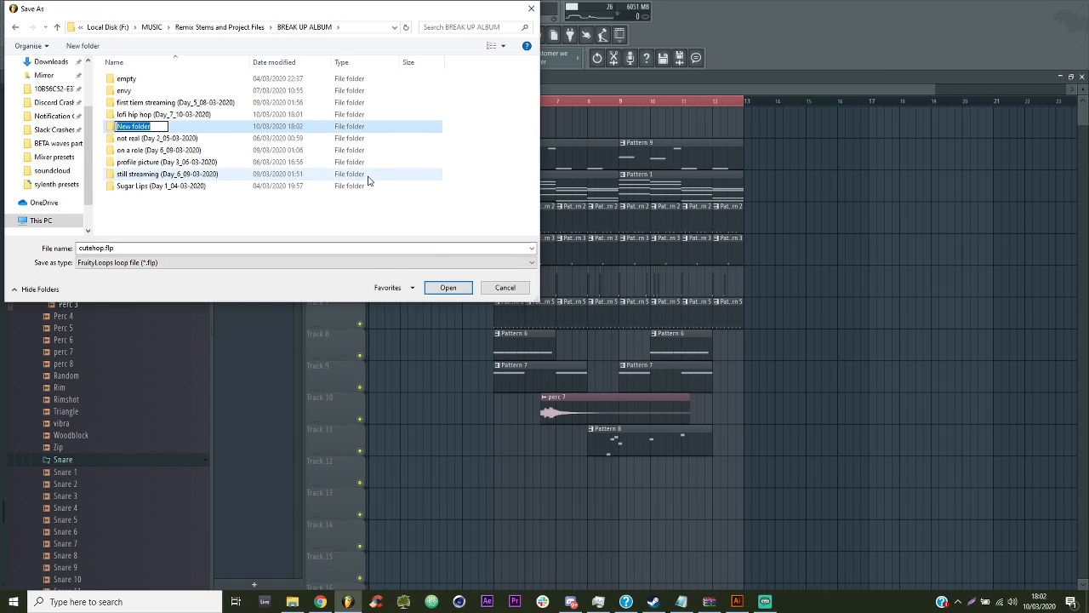
text(MELODIC DUBST)
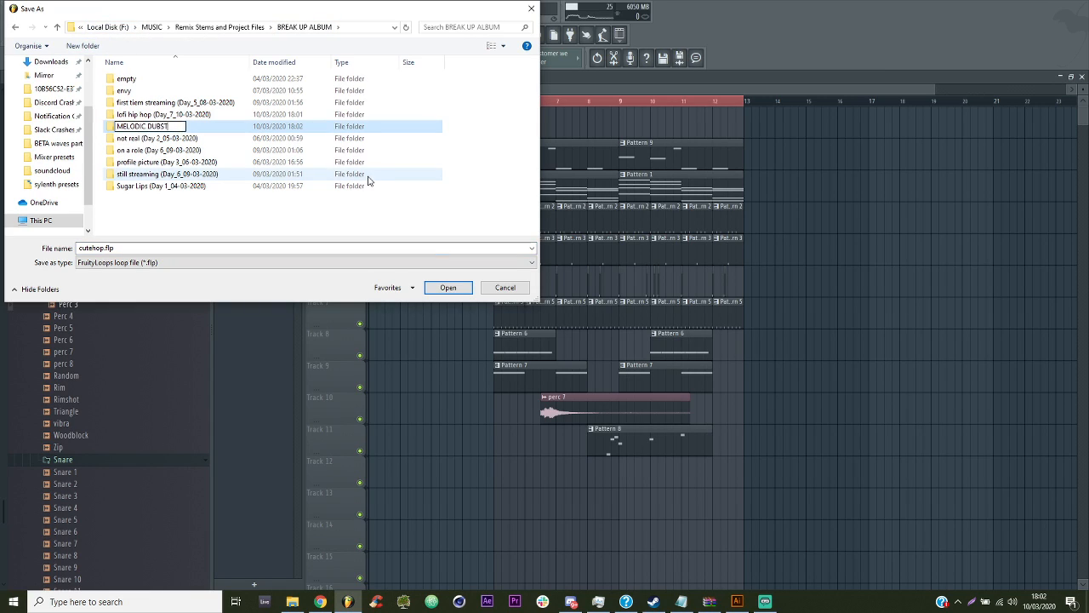
text(EP STREAM (Day)
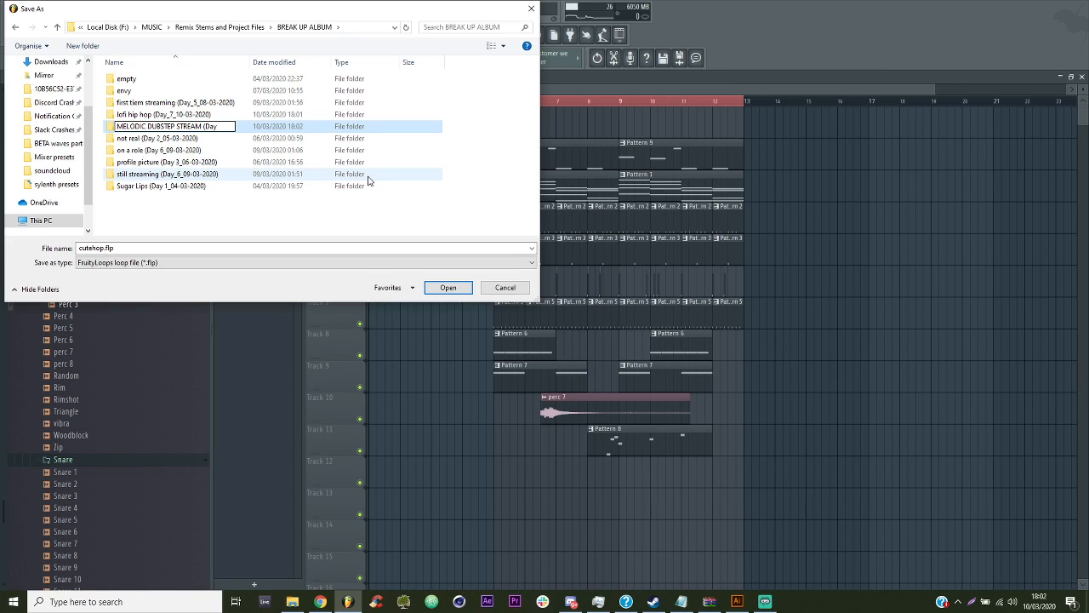
text(_7_10)
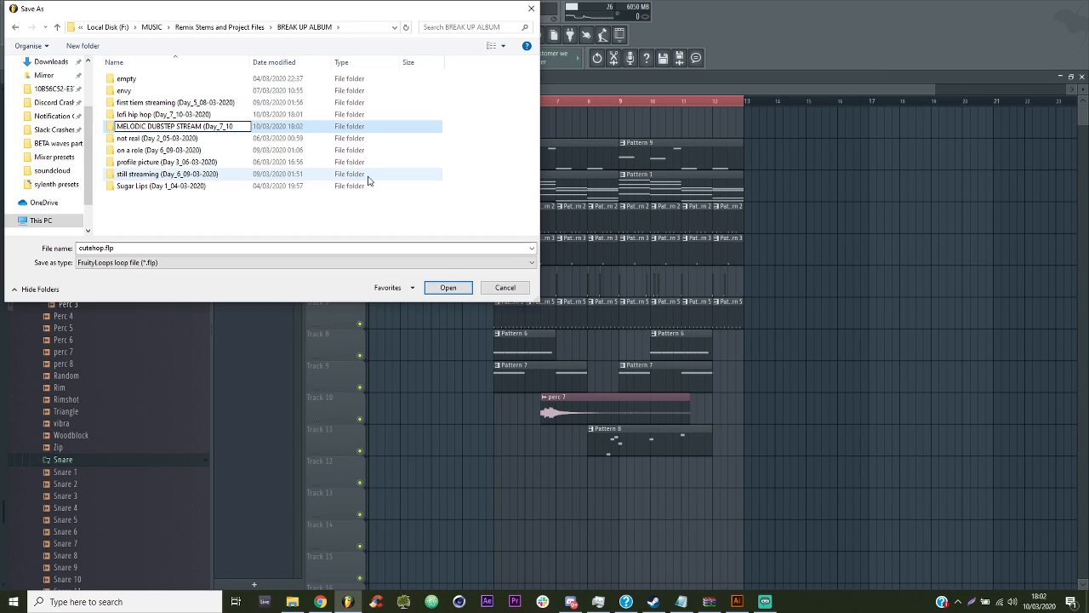
text(-03-2020)
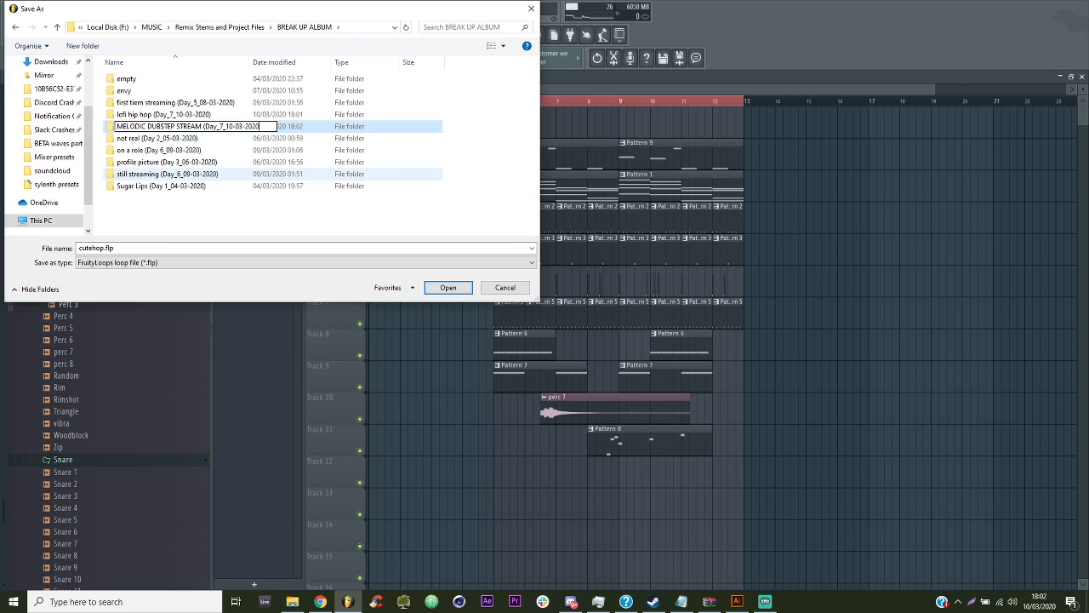
text())
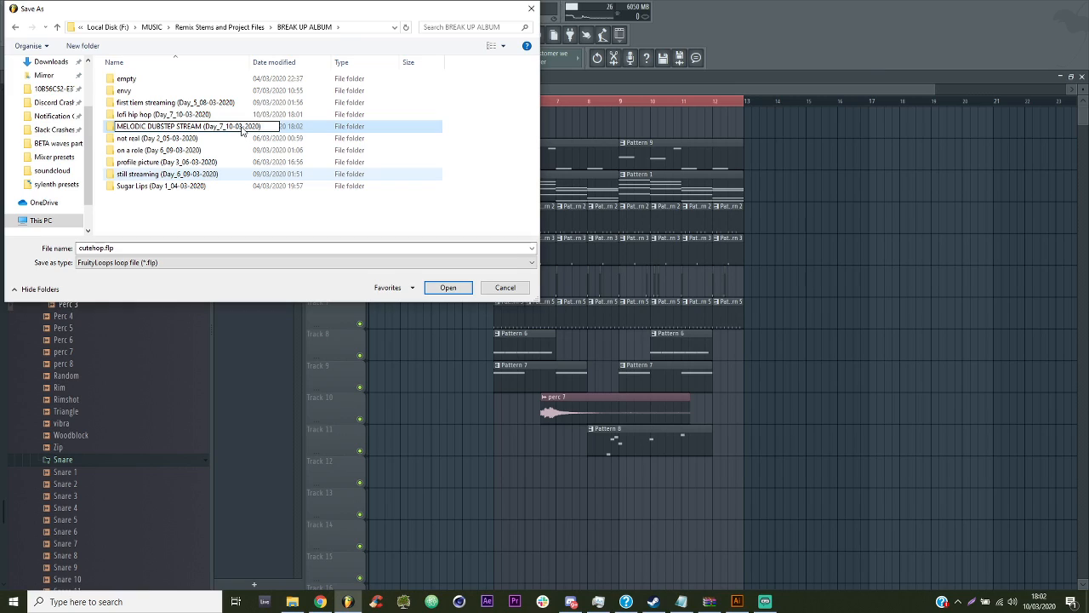
key(Return)
key(Return)
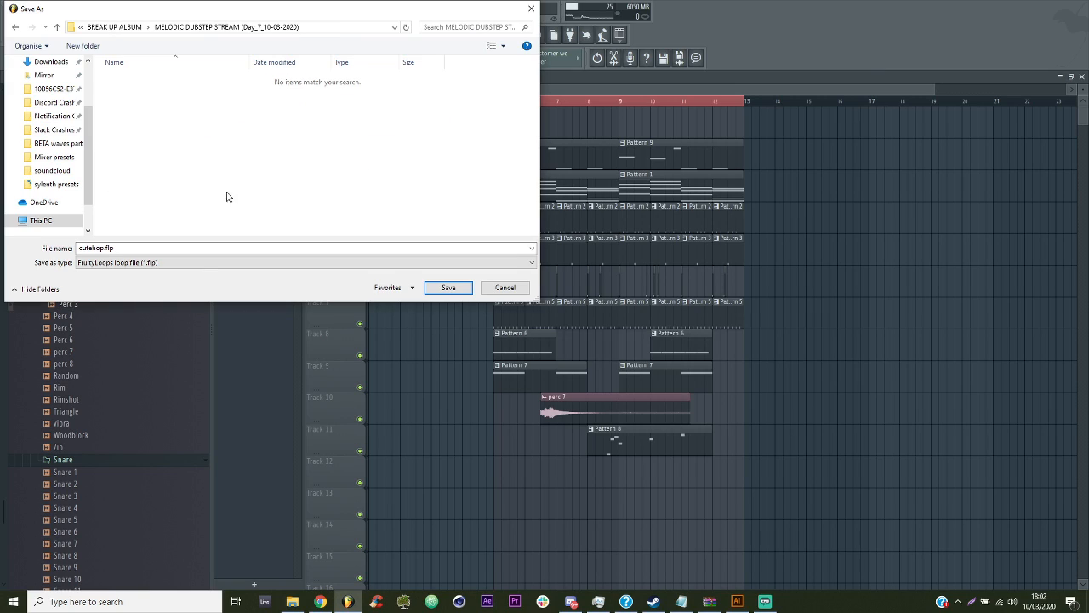
Create an "MDS" subfolder and save the project copy in it as "mds tutorial"
click(81, 46)
text(MDS)
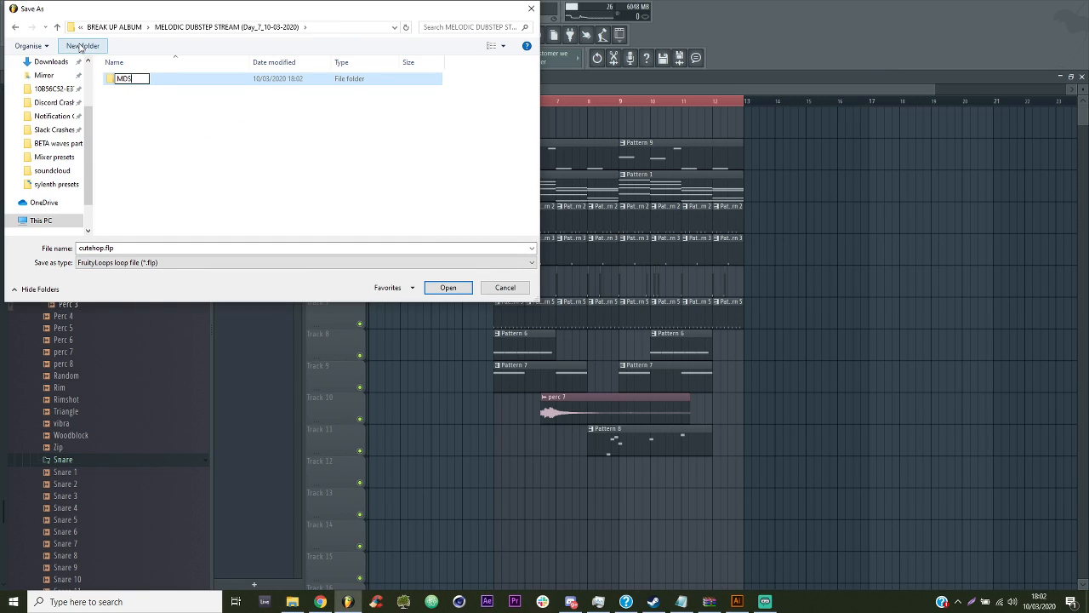
key(Return)
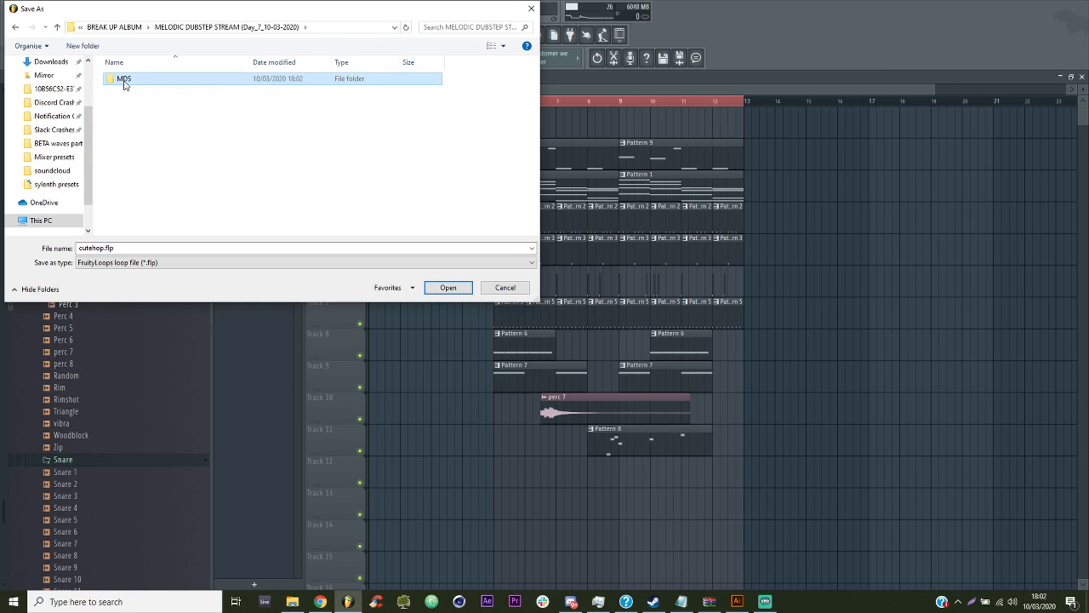
double_click(125, 82)
click(112, 249)
text(mds tutor)
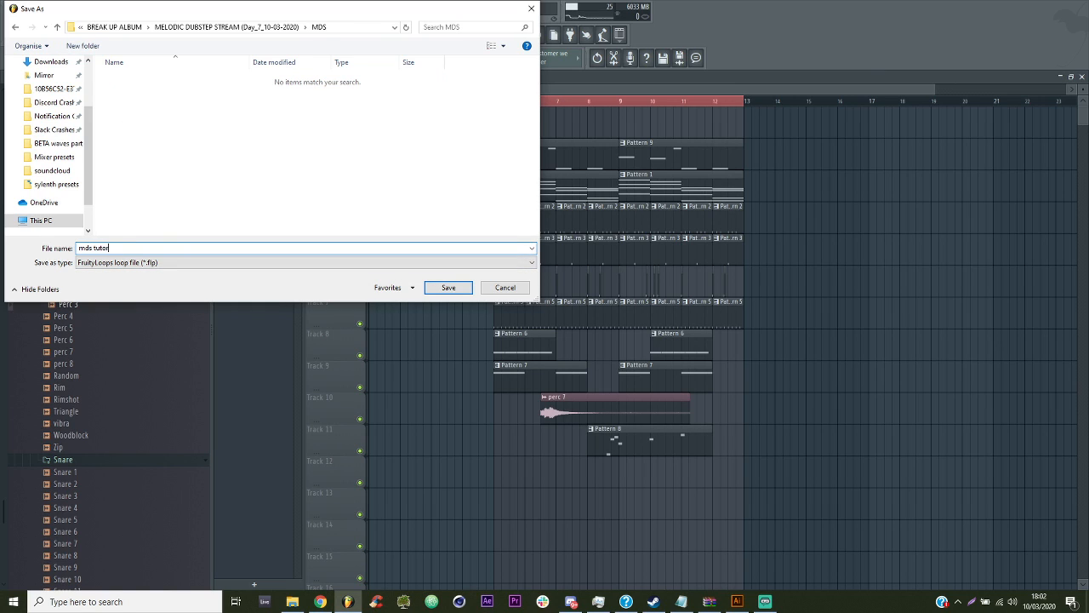
text(ial)
key(Return)
Set the project tempo to 140 BPM and move the song position to bar 5
drag(291, 26, 290, 14)
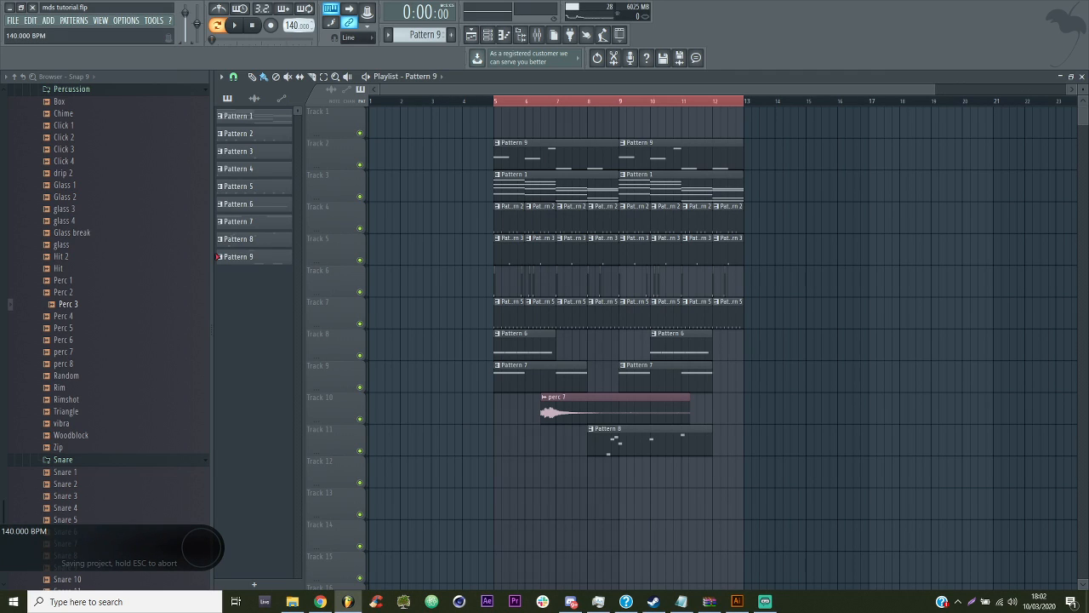
click(500, 102)
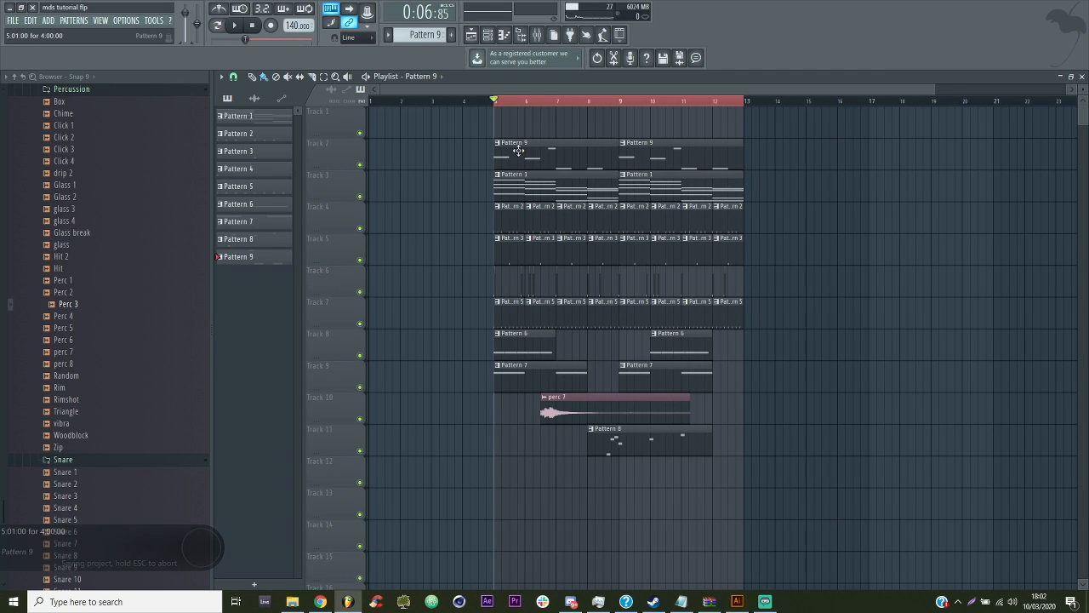
Open the first Pattern 9 clip in the piano roll and turn on the metronome
double_click(519, 153)
click(223, 9)
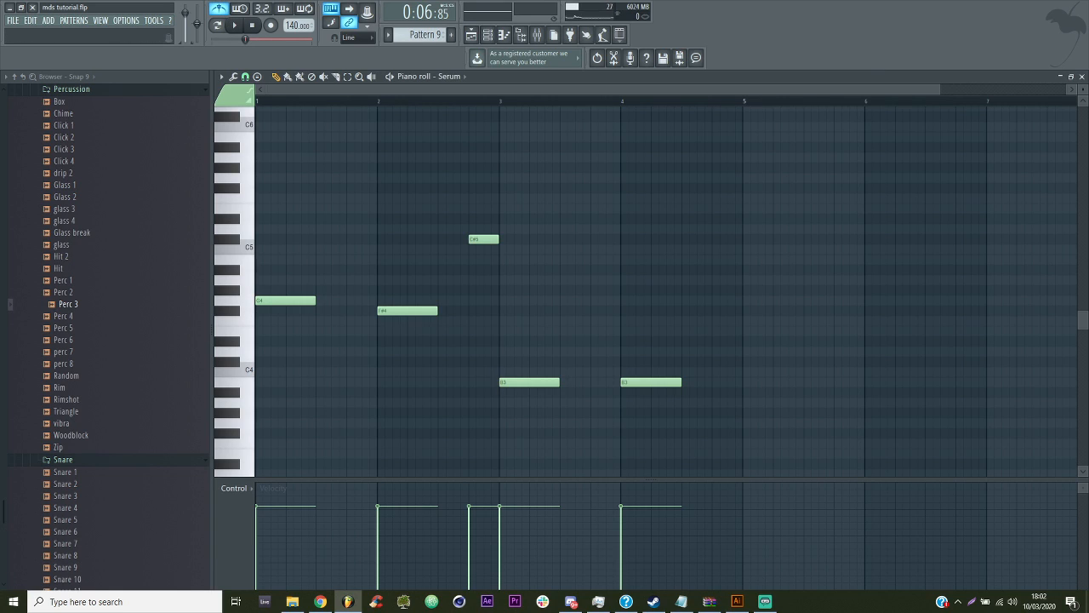
key(alt+Tab)
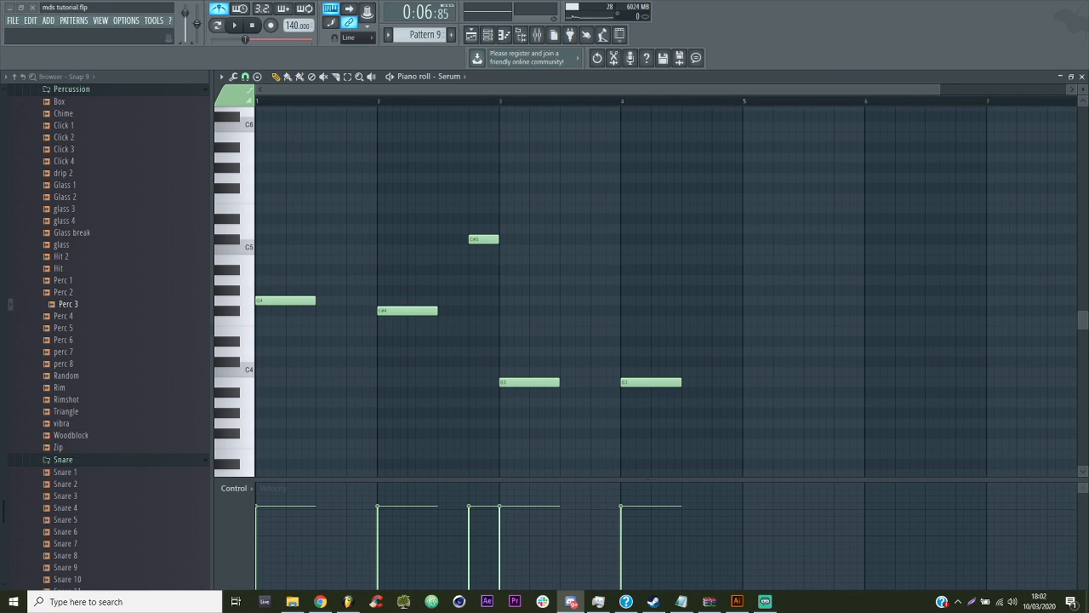
Return to FL Studio and play back the song to hear the Serum melody
key(alt+Tab)
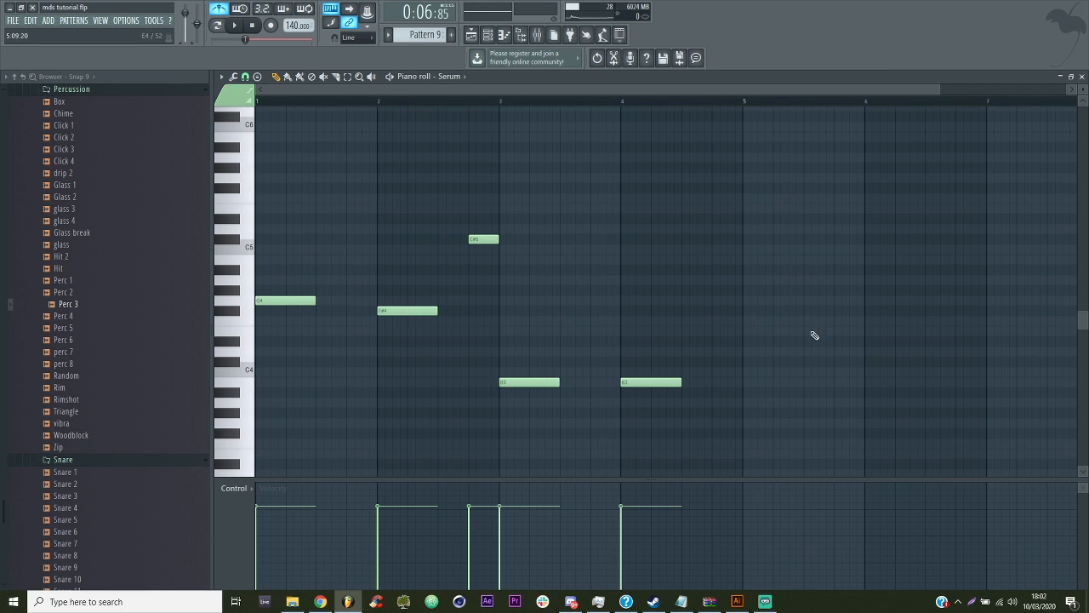
key(space)
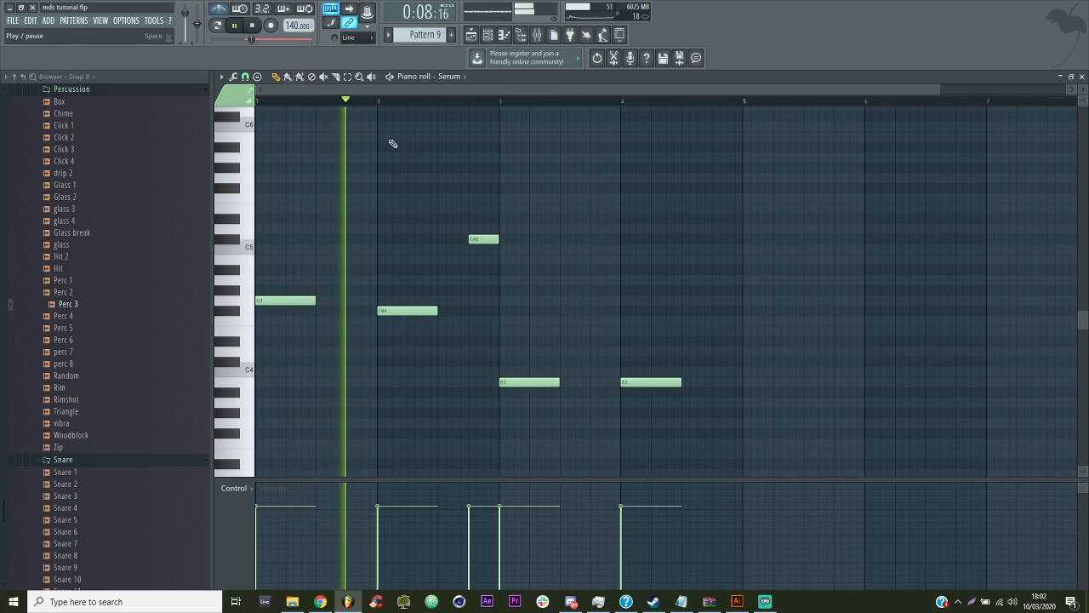
key(space)
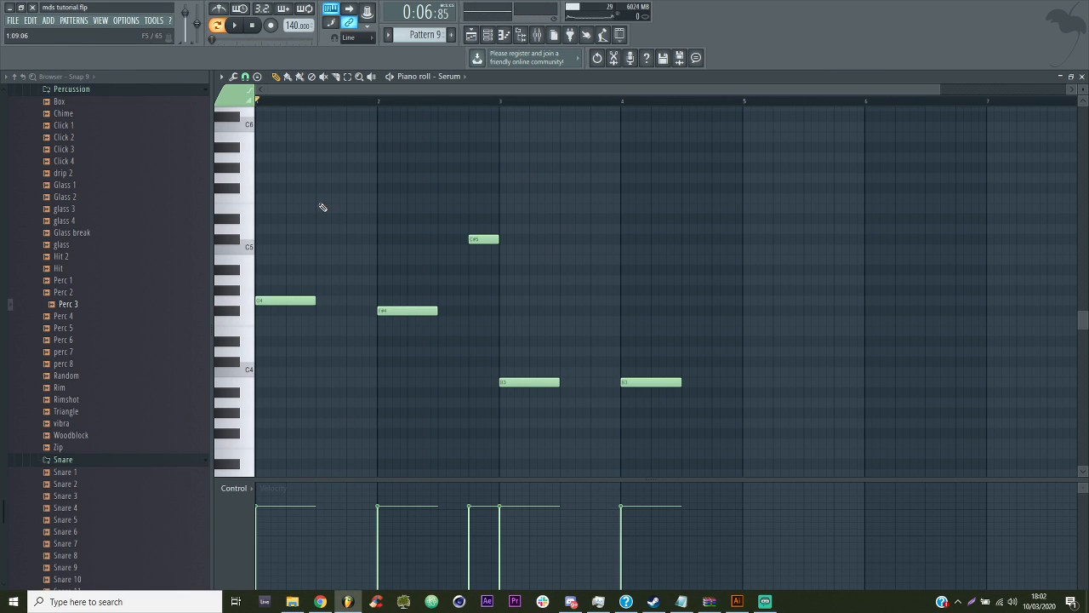
Open the first Serum channel and switch off its sub oscillator, oscillator B and filter to isolate oscillator A
click(492, 34)
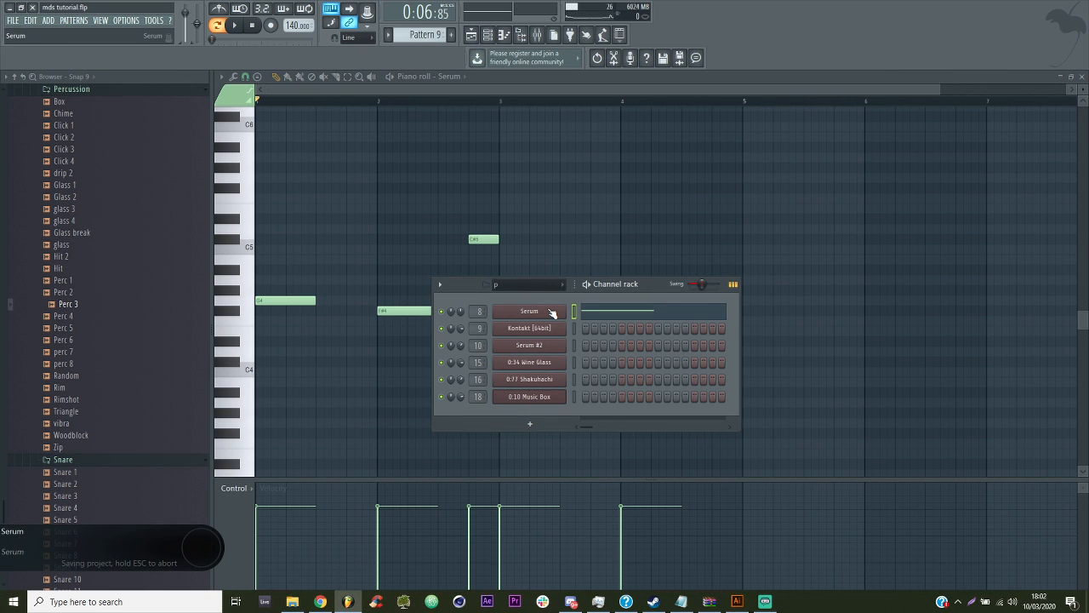
click(552, 312)
drag(591, 121, 618, 102)
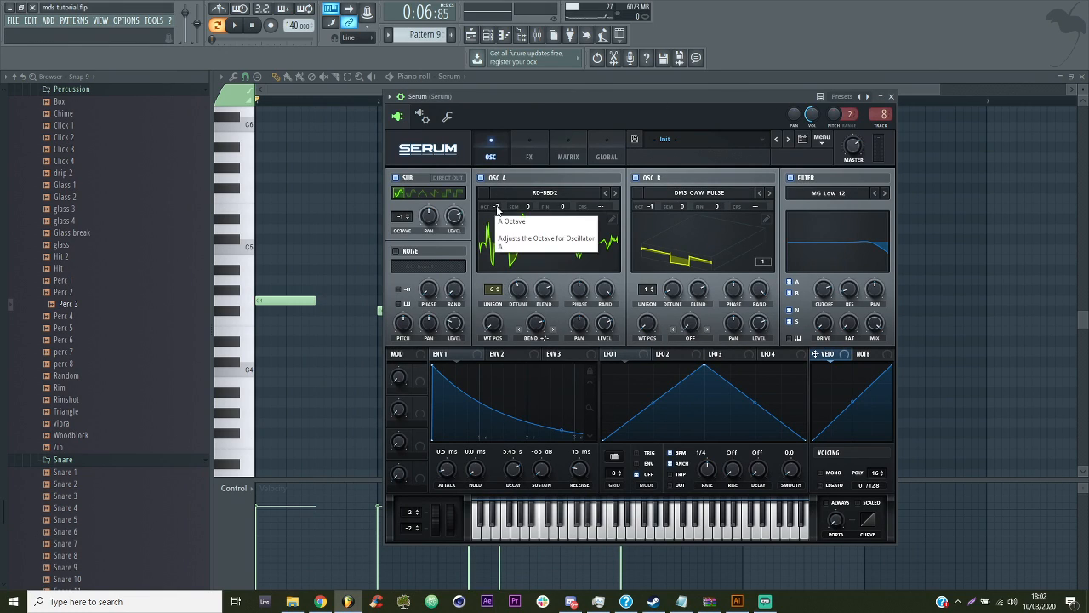
click(635, 178)
click(789, 177)
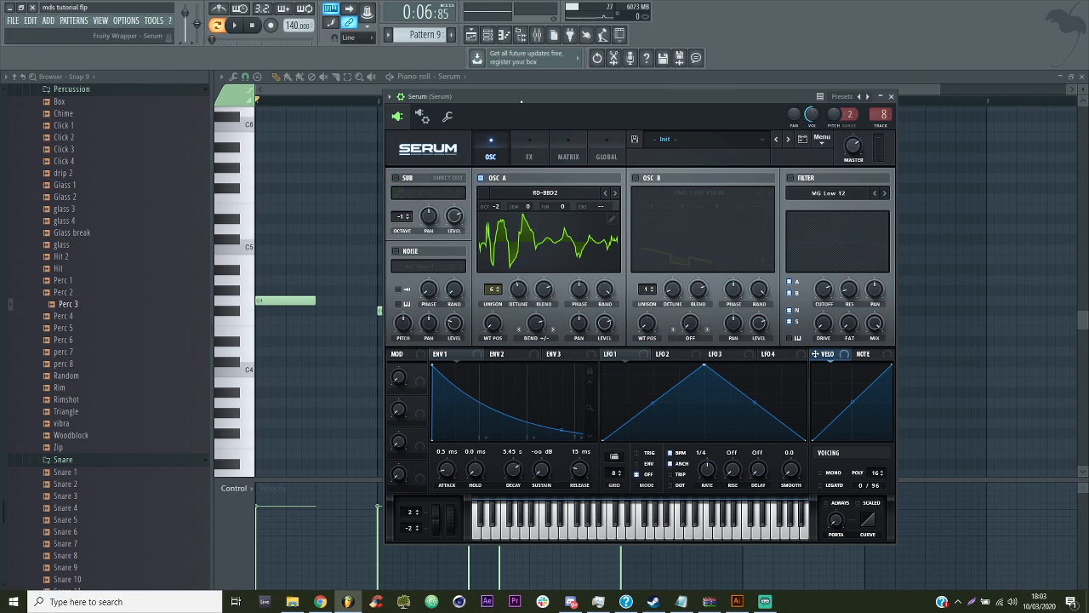
Play the pattern and examine oscillator A's RD-BBD2 wavetable from the Animoog3 set, including its waveform in the wavetable editor
key(space)
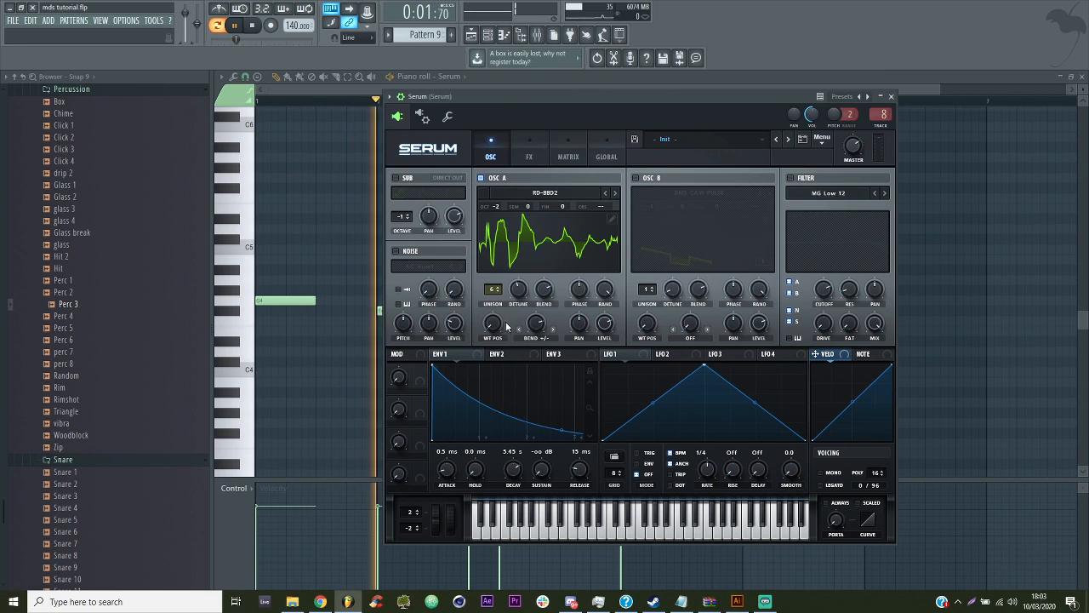
click(544, 198)
mouse_move(545, 247)
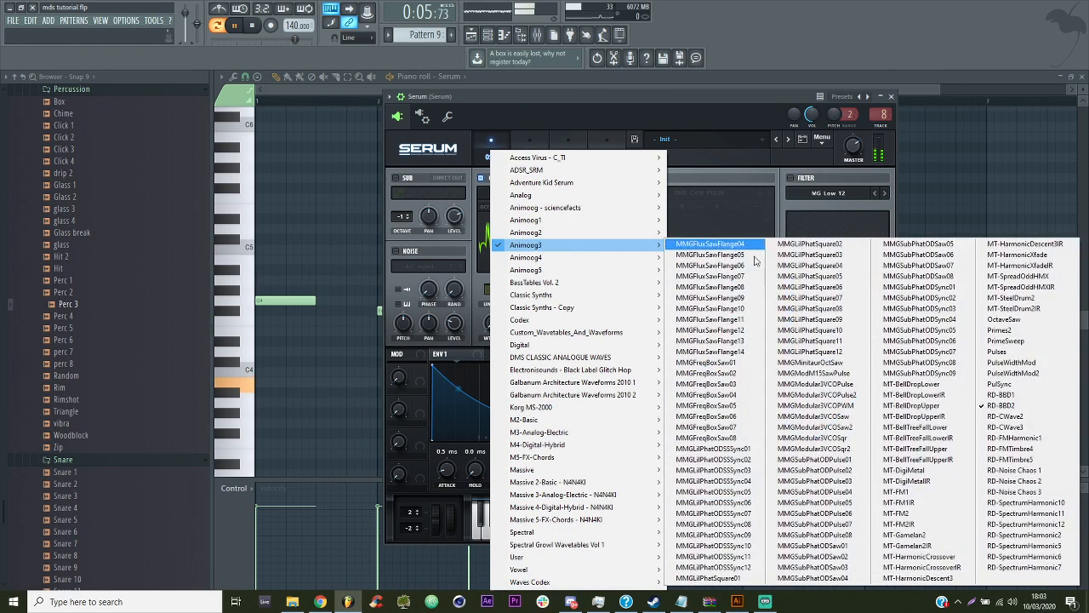
click(1002, 405)
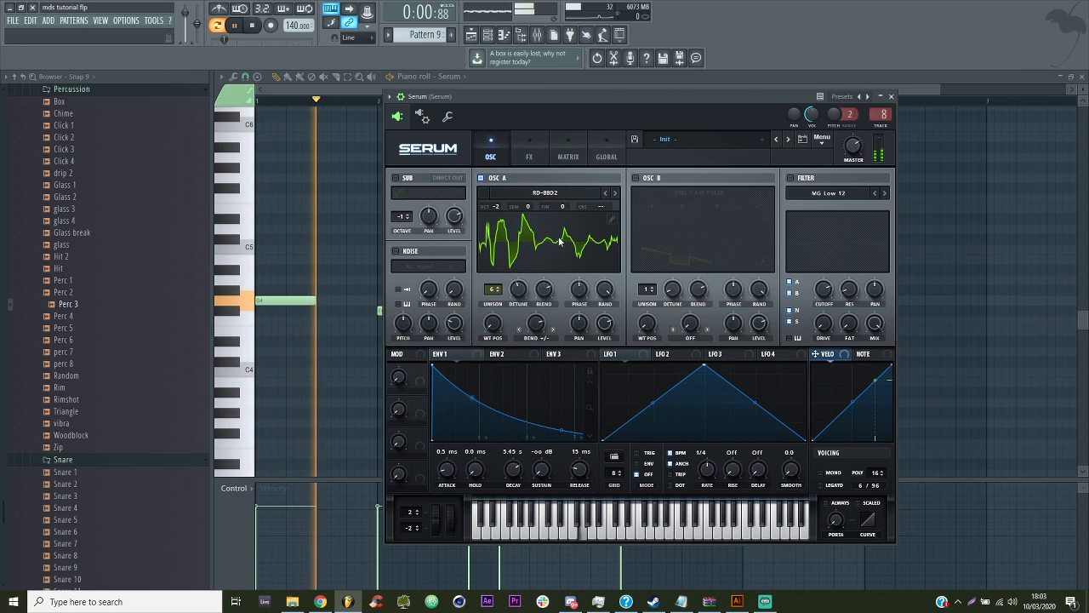
click(550, 237)
click(539, 226)
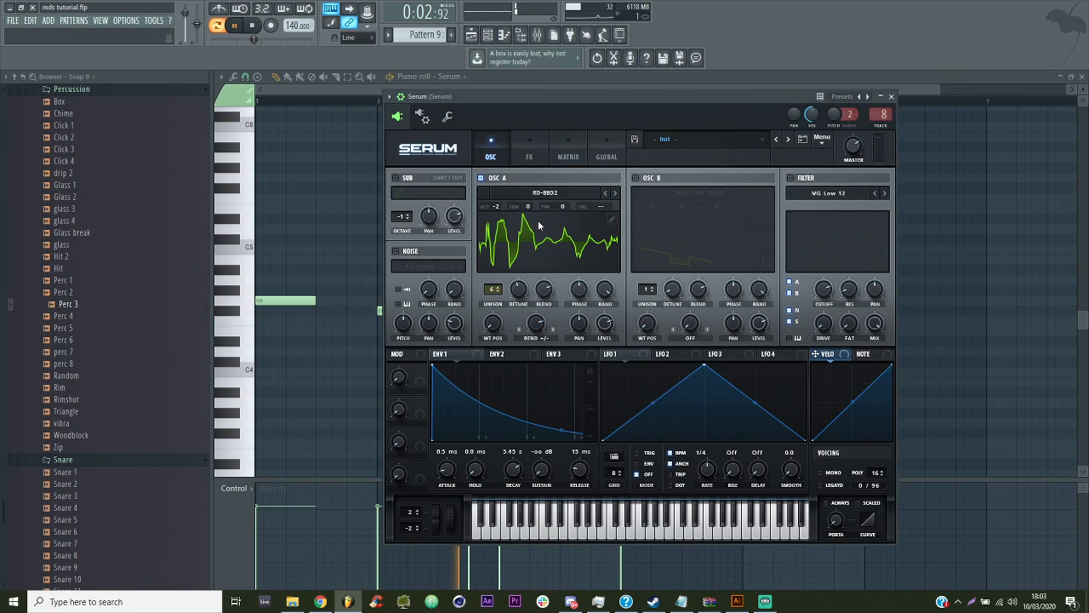
click(612, 219)
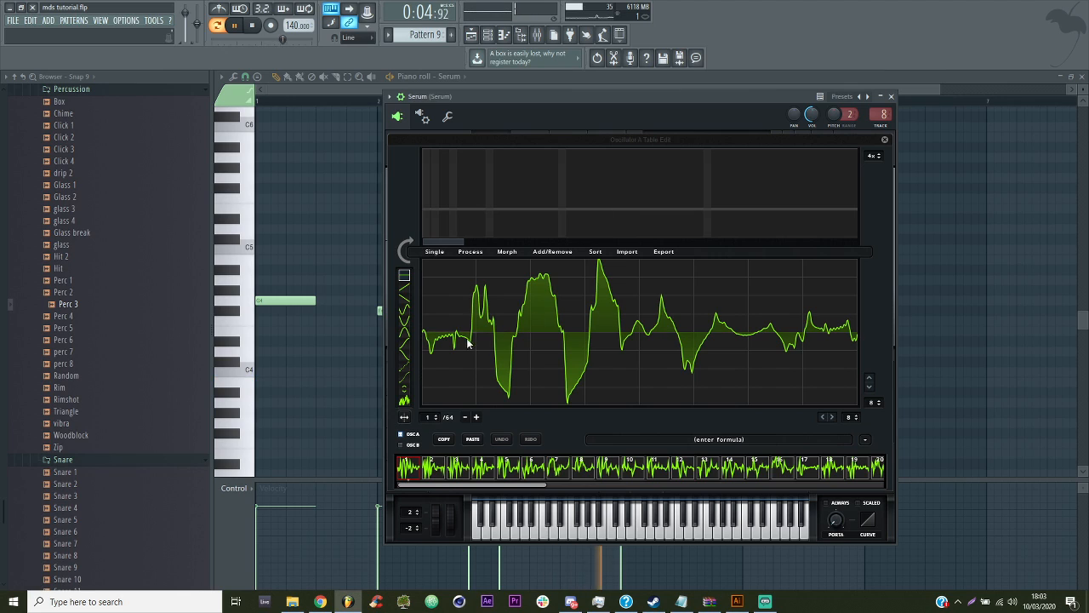
click(885, 140)
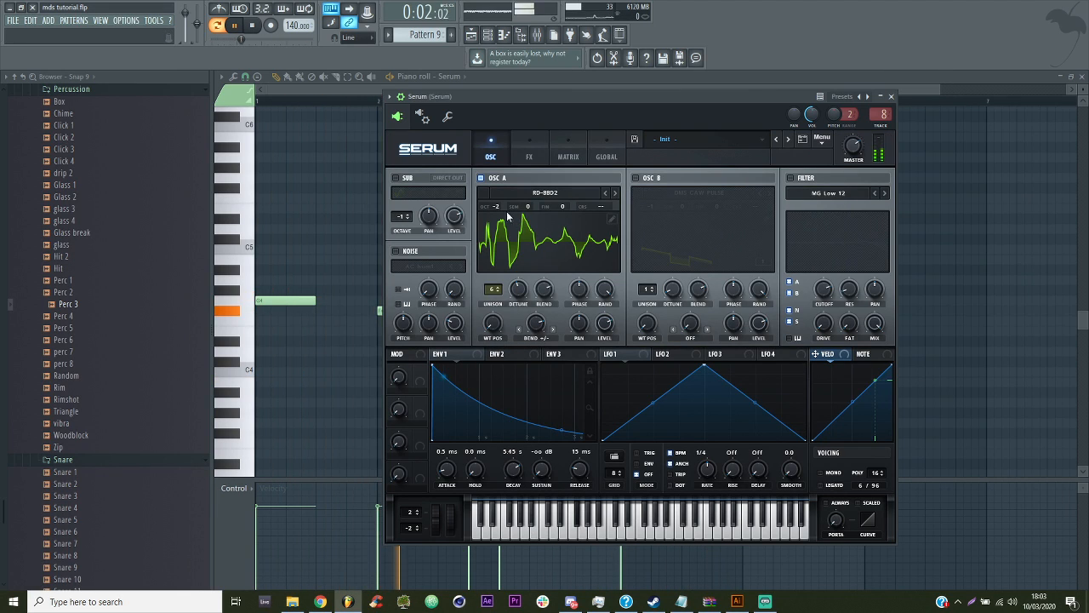
Switch Serum's oscillator B, filter and sub oscillator back on, close the plugin and stop playback
click(638, 178)
click(791, 178)
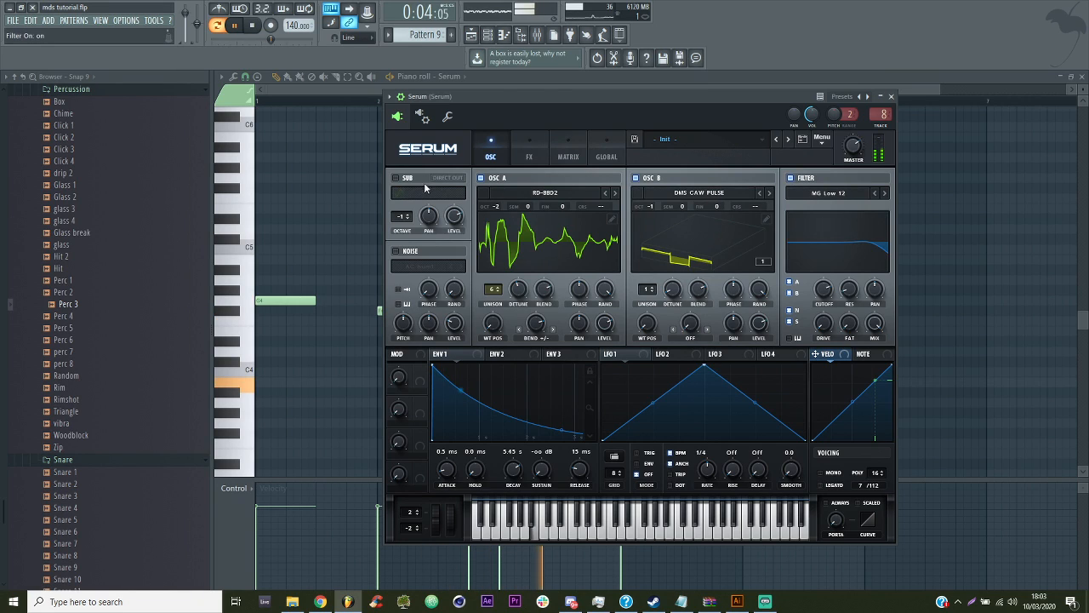
click(397, 178)
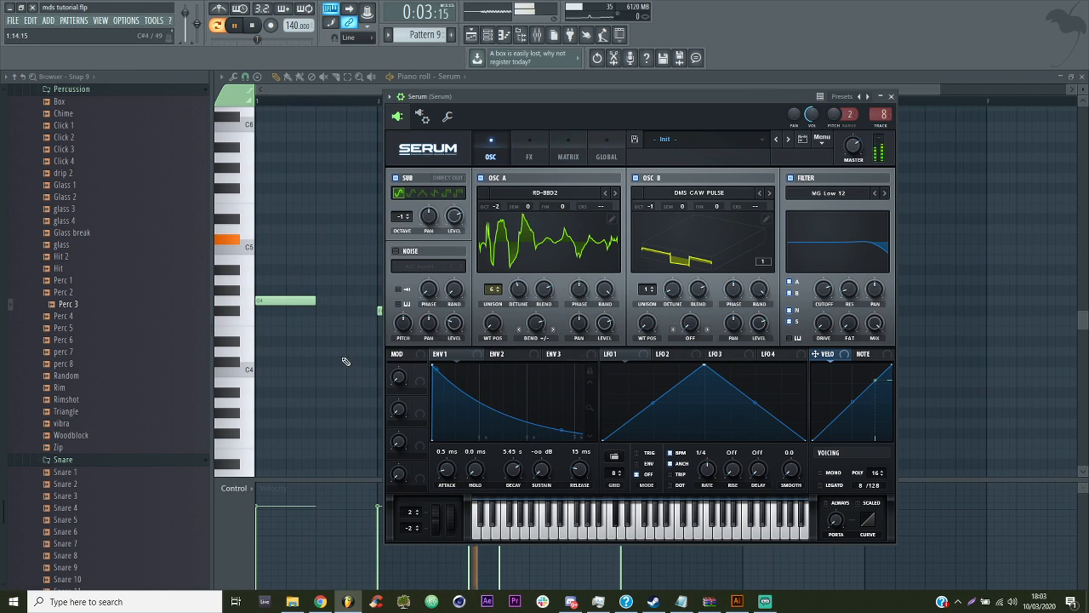
key(Escape)
key(space)
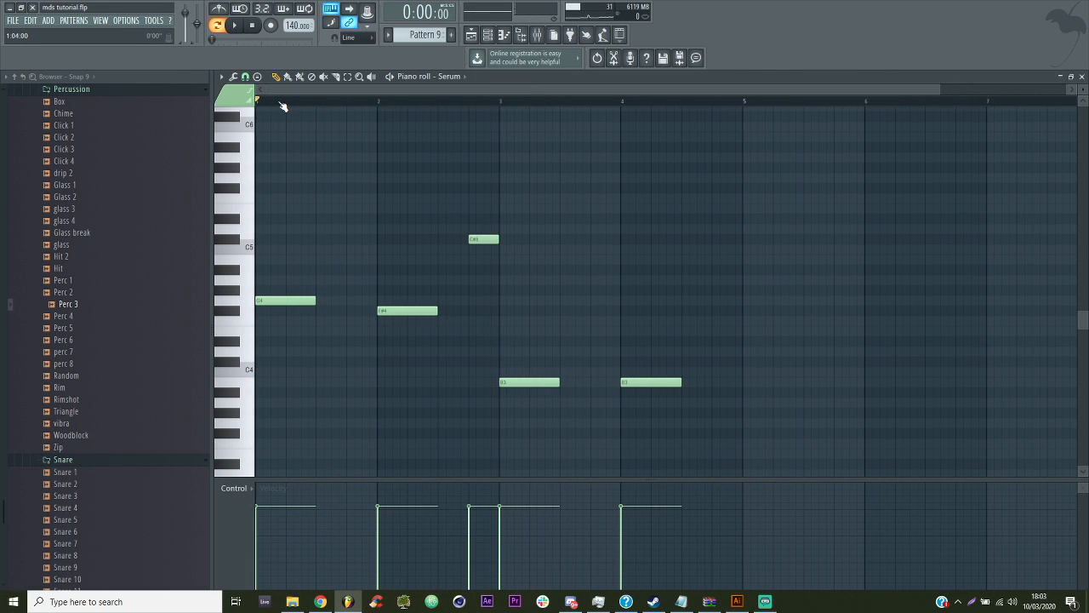
Try the last melody note at C#4 and D4 while auditioning the pattern, and put it back on B3
key(space)
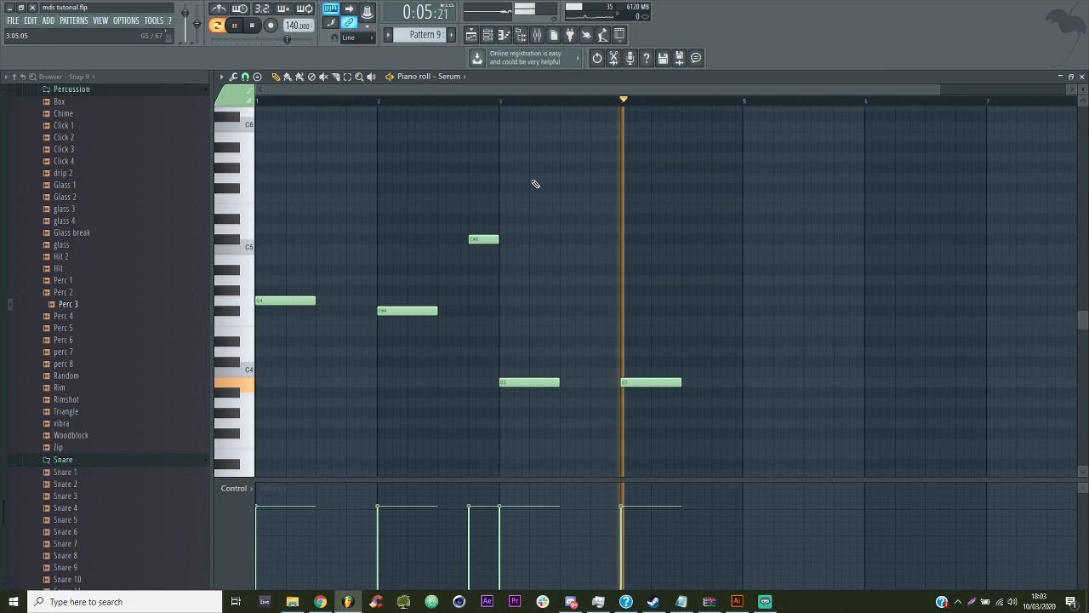
key(space)
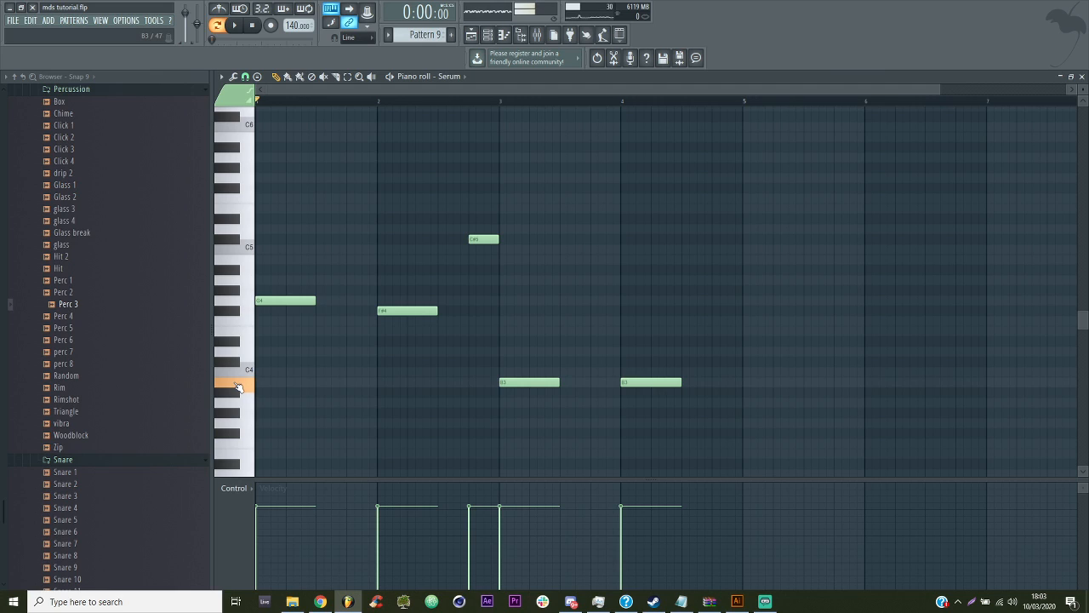
drag(630, 382, 630, 355)
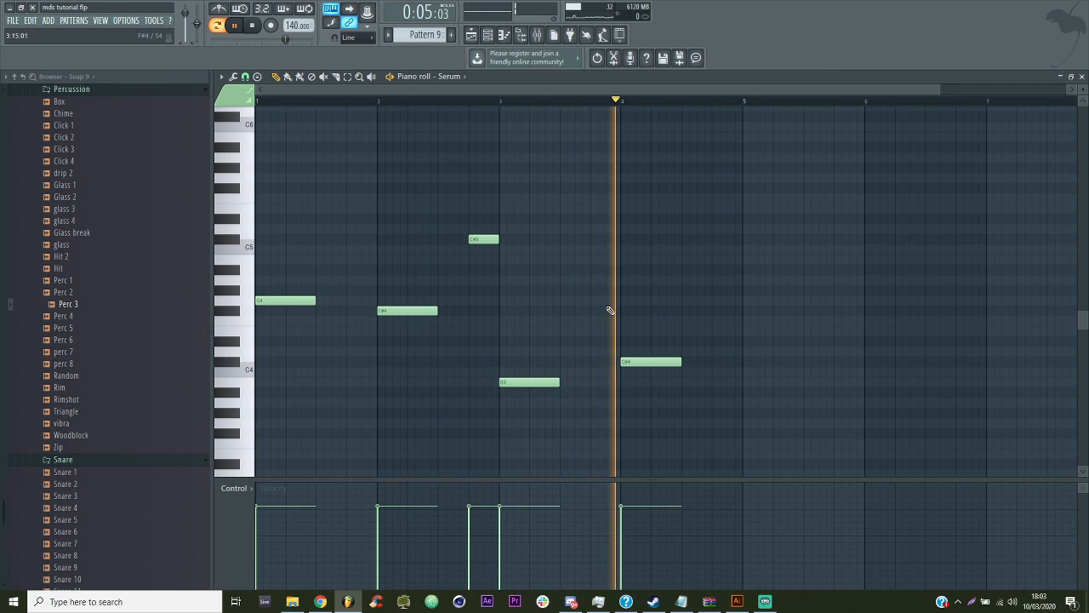
key(space)
drag(646, 362, 624, 352)
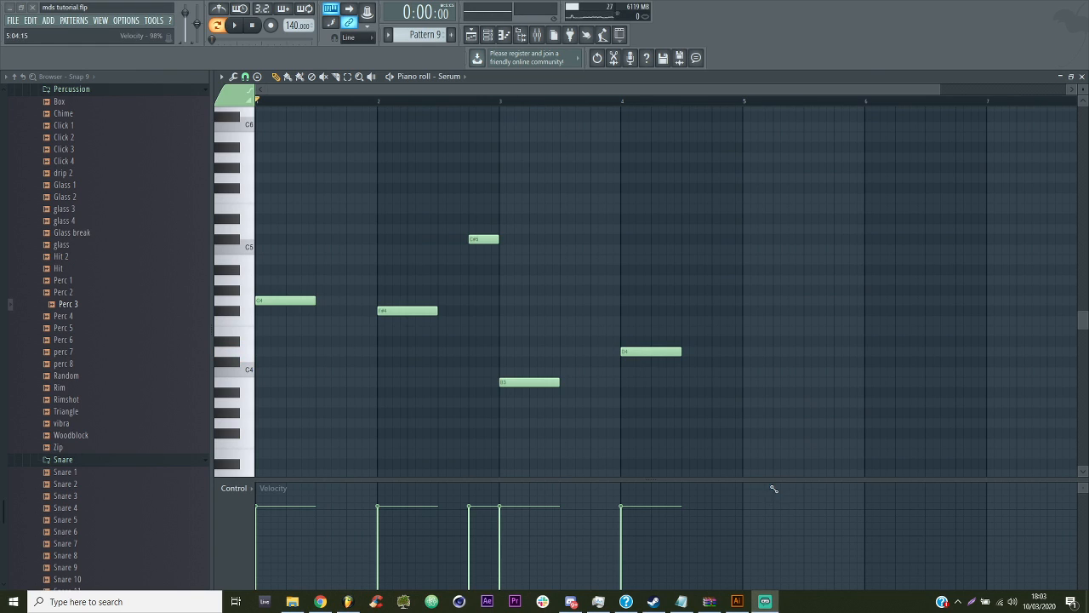
key(space)
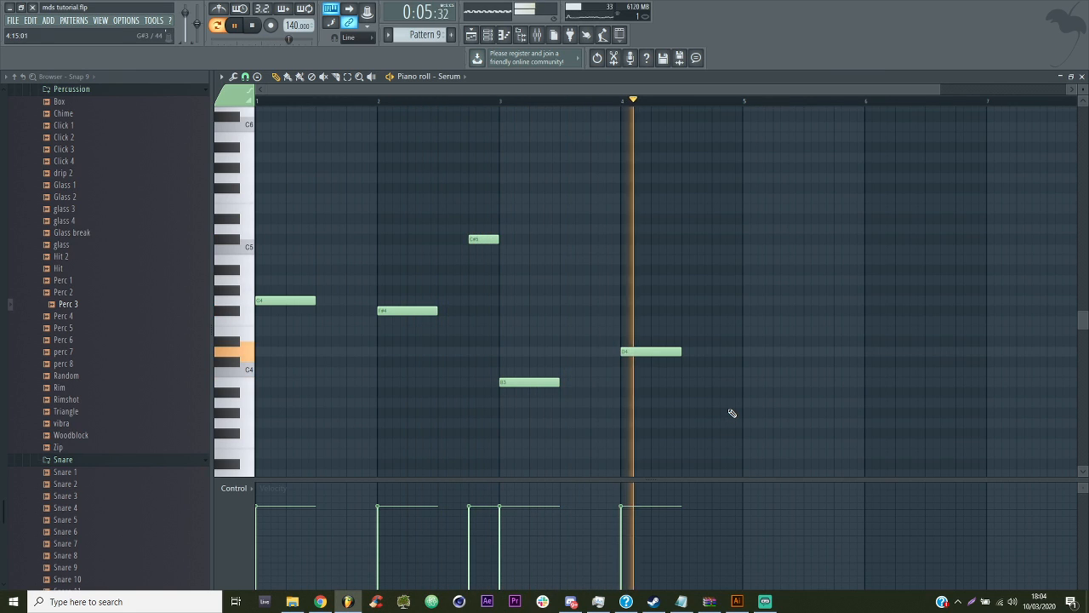
key(space)
right_click(644, 352)
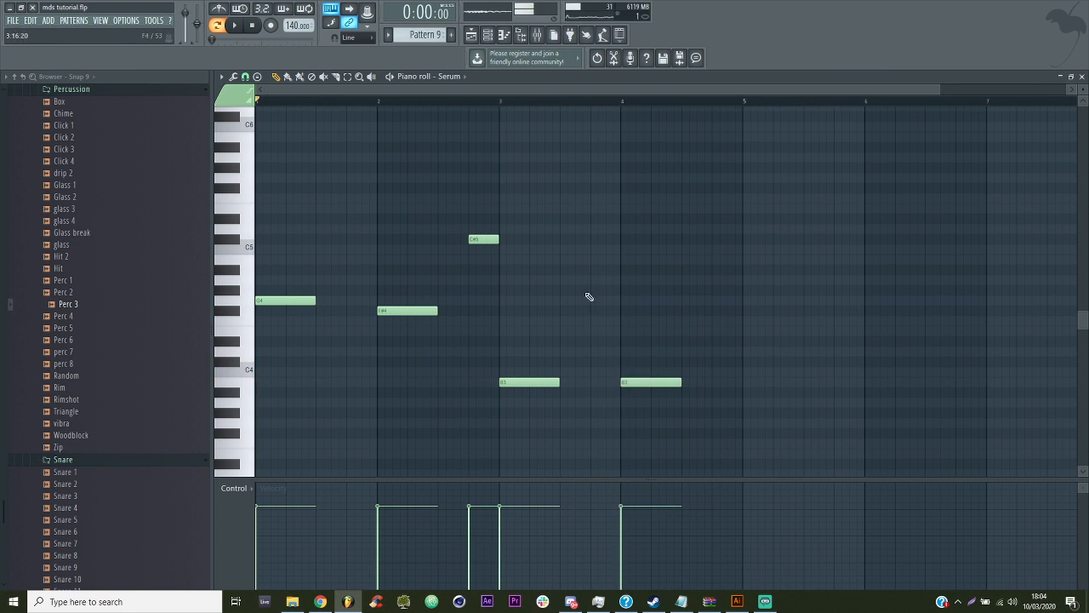
Save the project and open the first Pattern 1 clip from the playlist in the piano roll
click(470, 35)
key(ctrl+s)
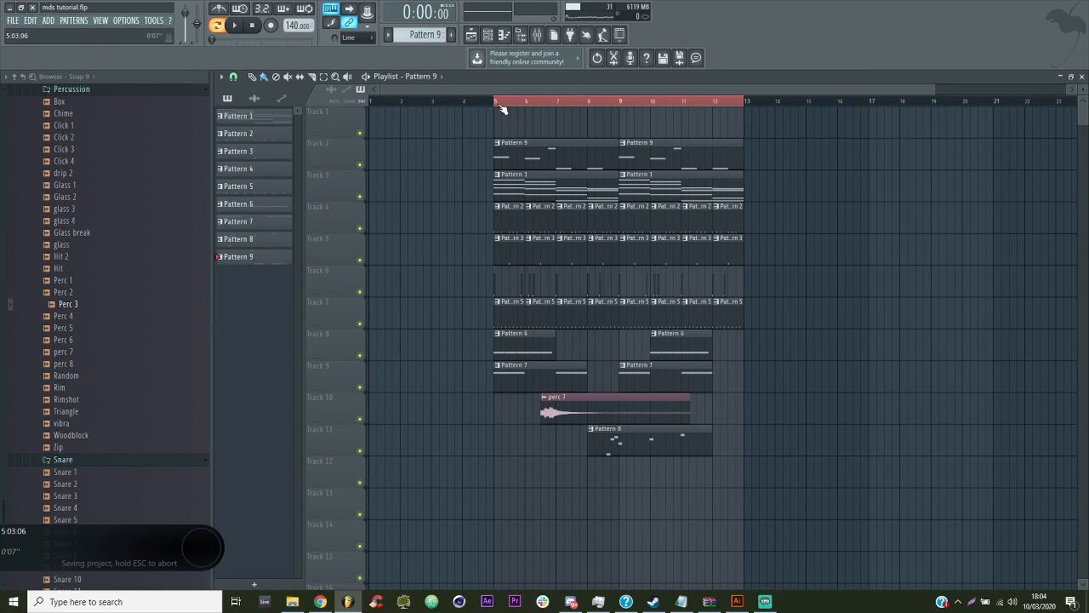
double_click(521, 158)
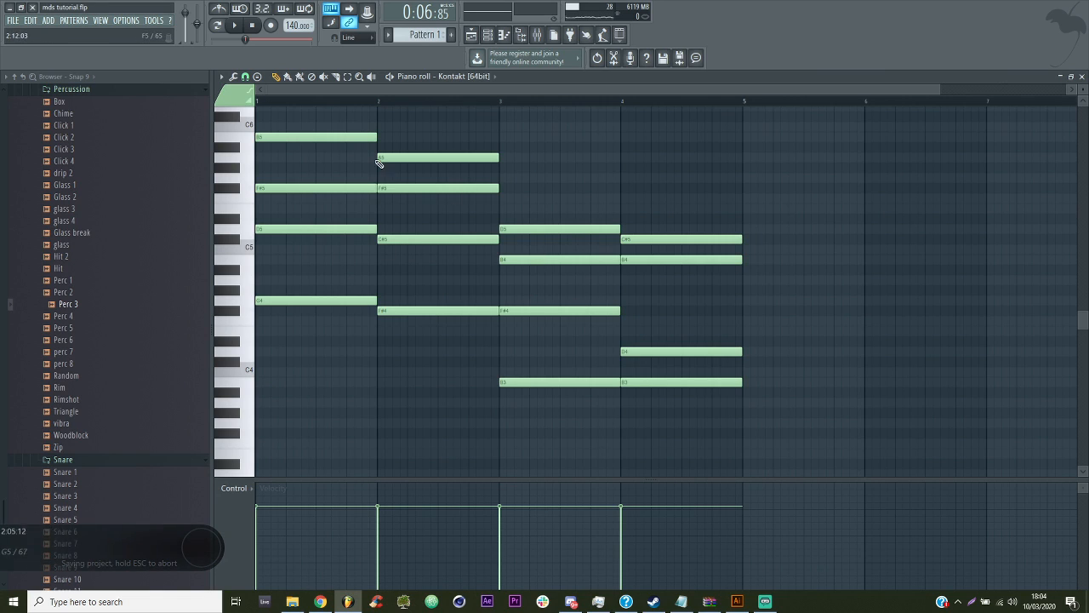
Play back the Pattern 1 Kontakt chords and review their notes across the four bars
scroll(527, 228, up, 1)
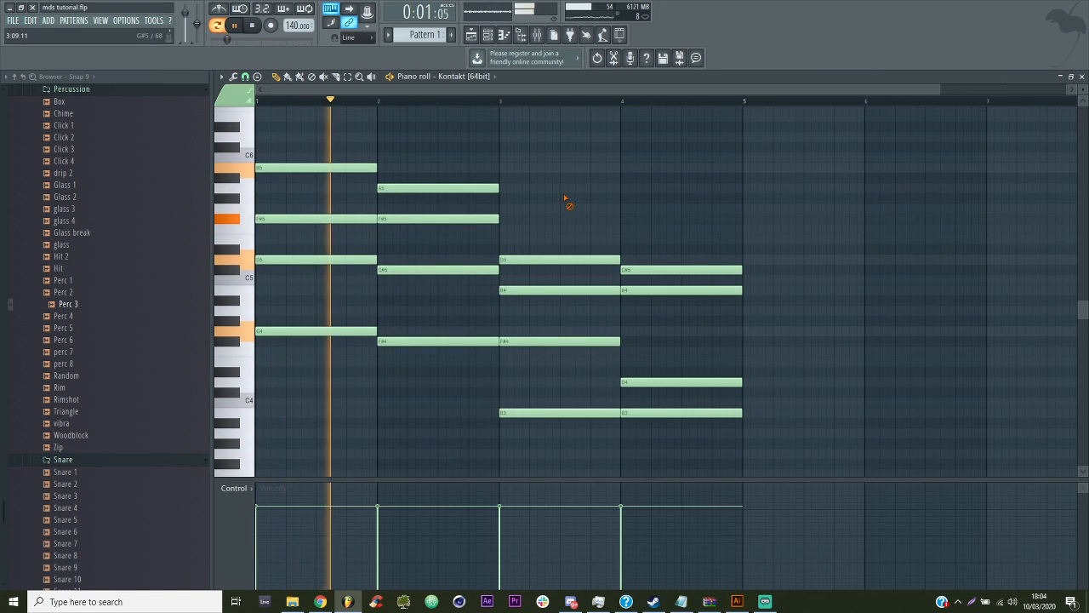
scroll(557, 194, down, 1)
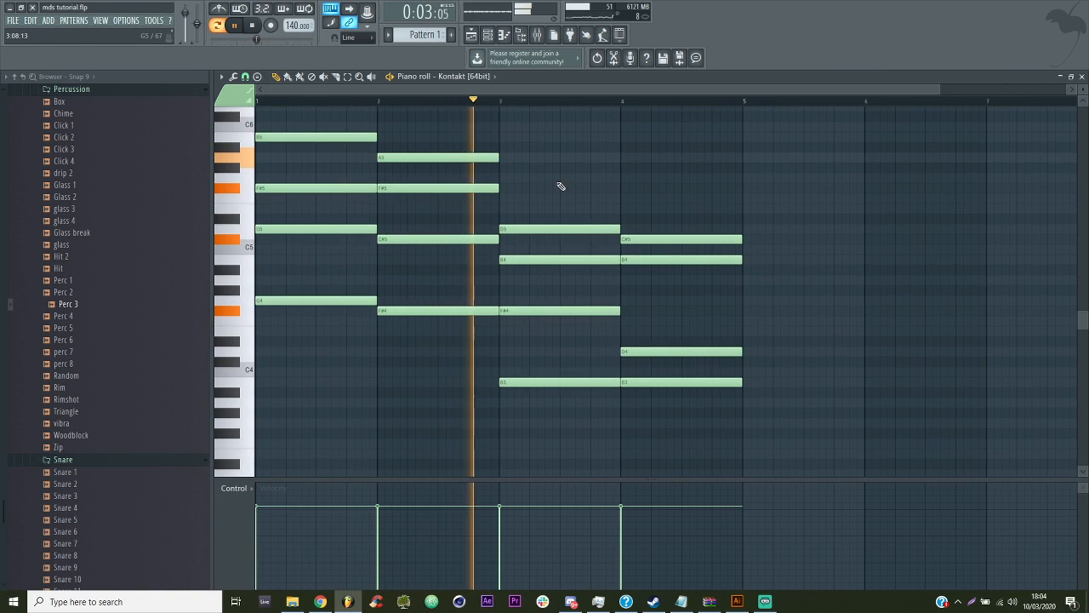
scroll(820, 224, up, 1)
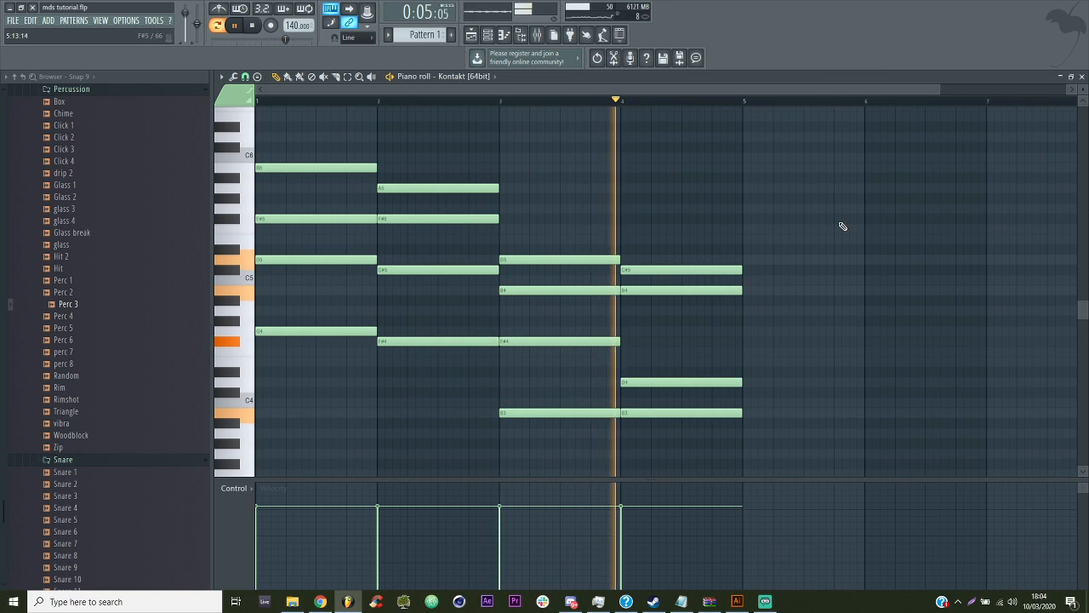
key(space)
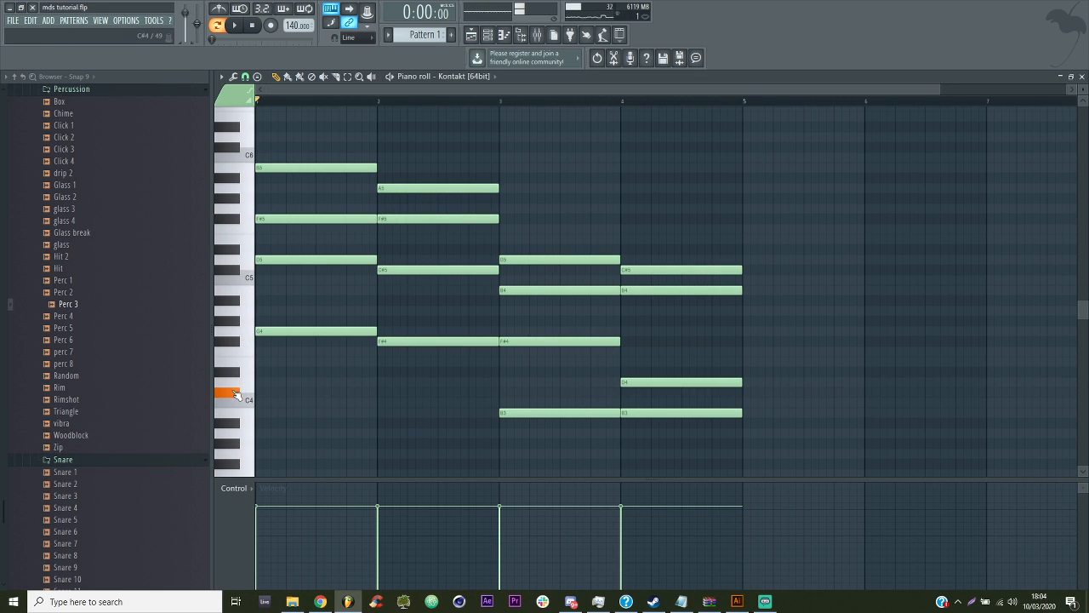
key(space)
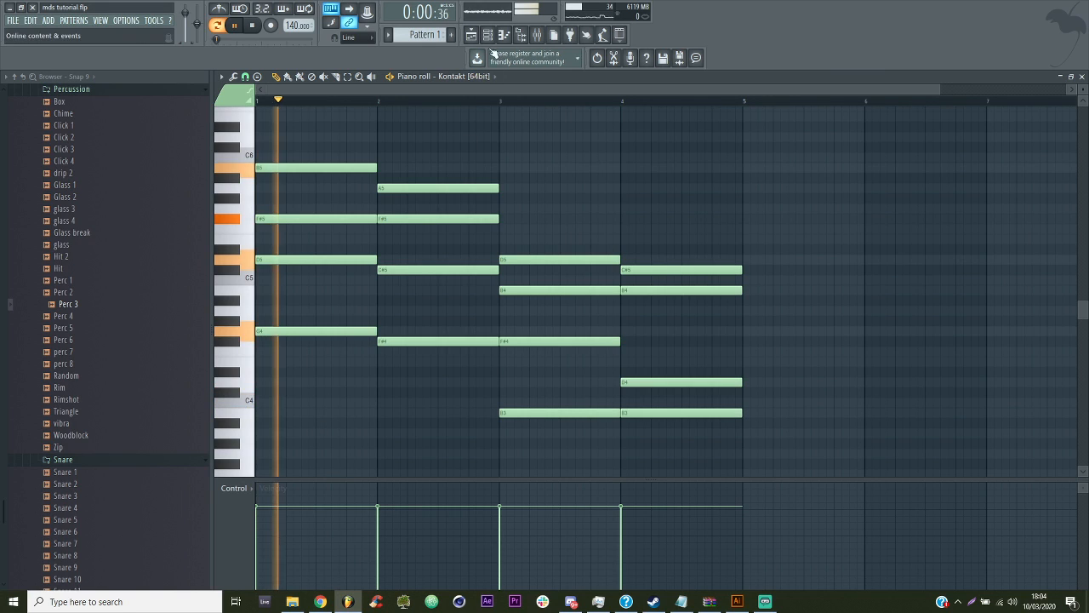
Solo Track 2 and Track 3 in the playlist and play the song to hear melody and chords together
click(471, 35)
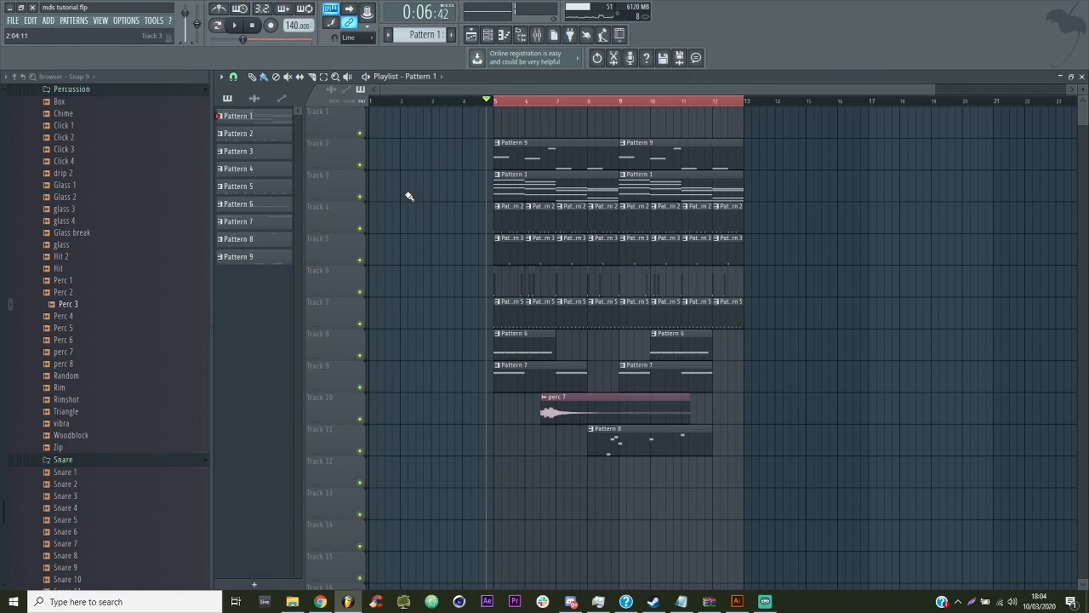
ctrl+click(359, 195)
click(359, 164)
key(space)
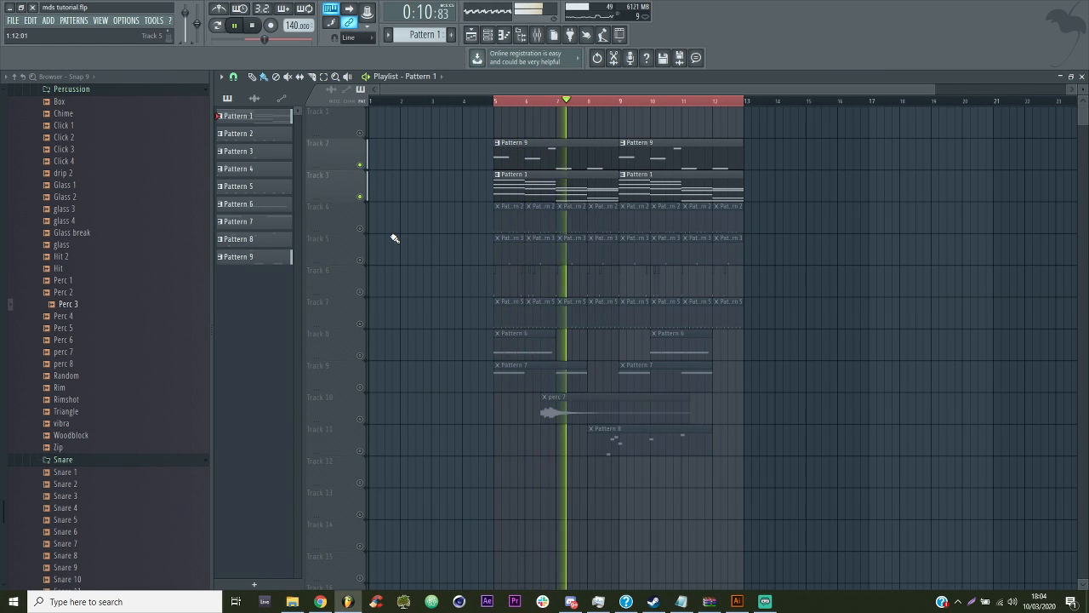
Re-enable all playlist tracks and clear the time selection starting at bar 5
ctrl+click(359, 323)
ctrl+click(359, 324)
right_click(851, 103)
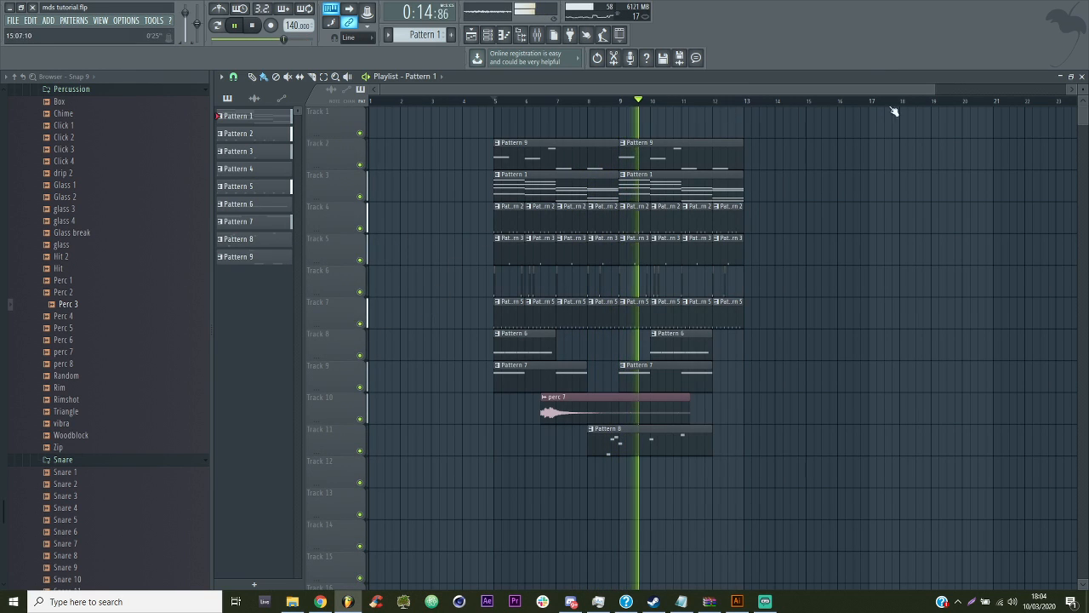
Add four more Pattern 1 clips end to end on Track 3, starting at bars 13, 17, 21 and 25
drag(935, 90, 1010, 93)
drag(1083, 100, 1085, 96)
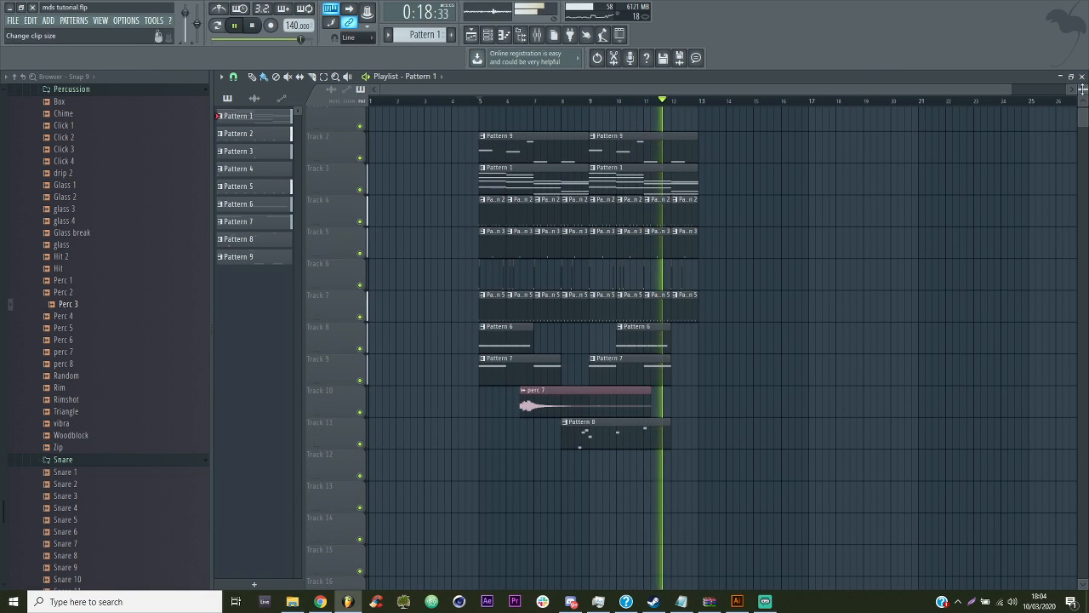
click(691, 136)
right_click(729, 159)
click(693, 176)
click(708, 180)
click(706, 102)
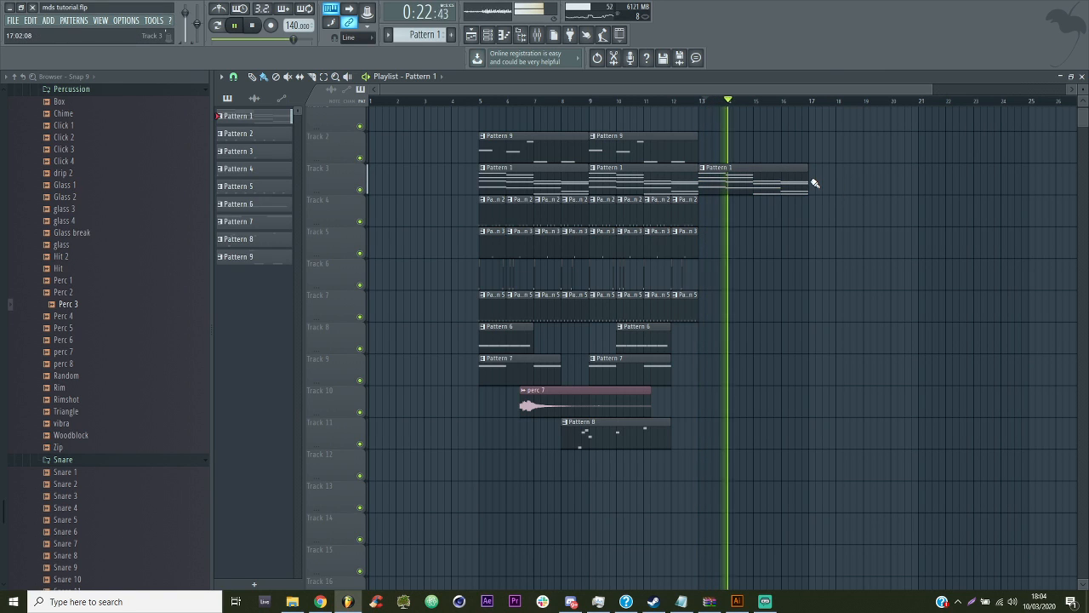
drag(932, 89, 1051, 90)
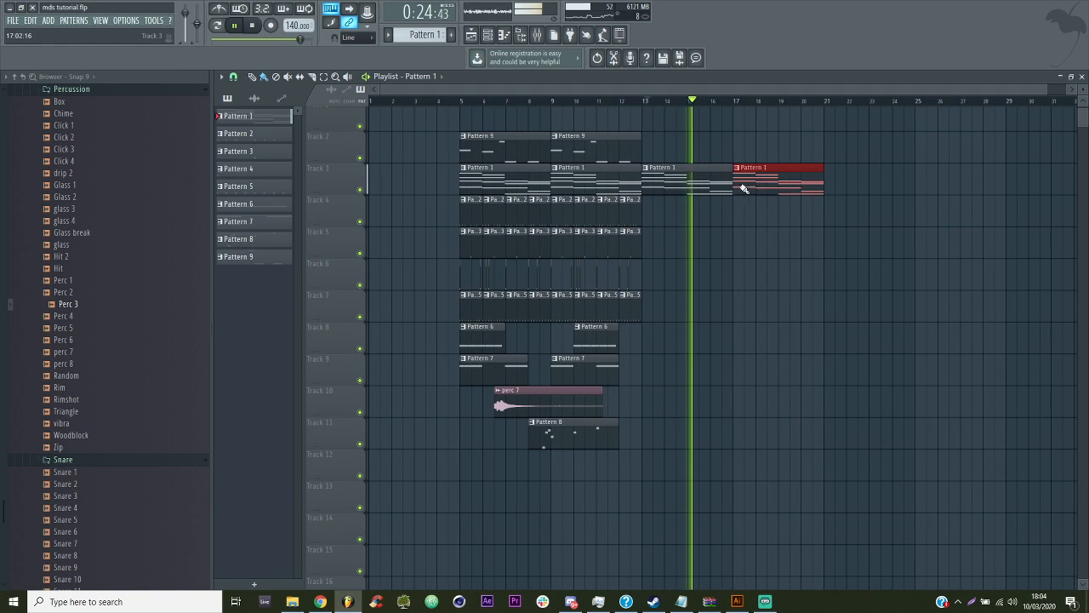
drag(736, 183, 947, 182)
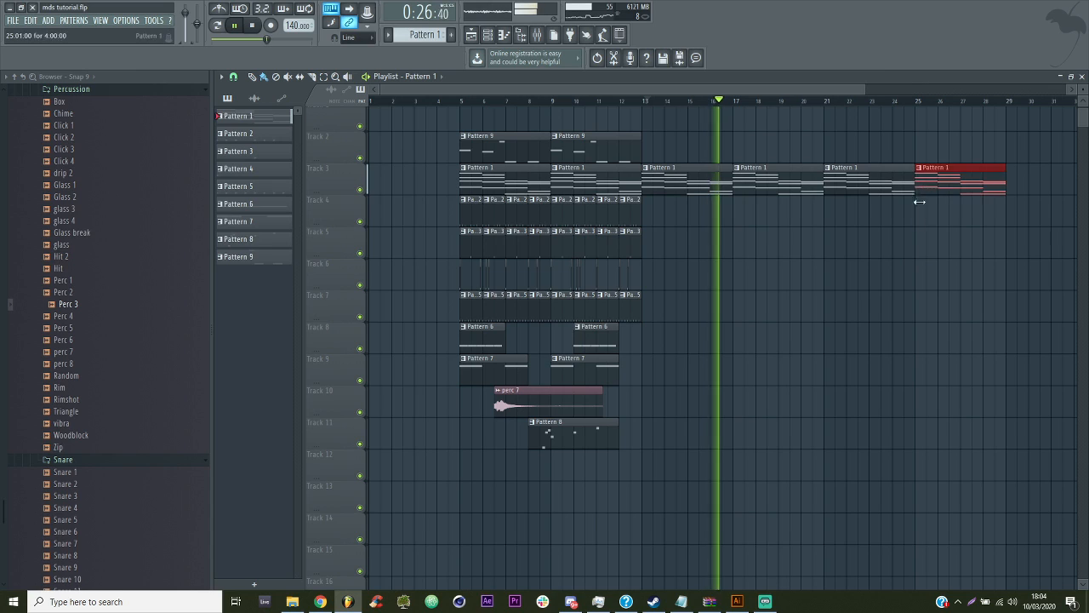
Play back the extended Pattern 1 chord section on Track 3 and widen the playlist's visible range
key(space)
click(519, 102)
key(space)
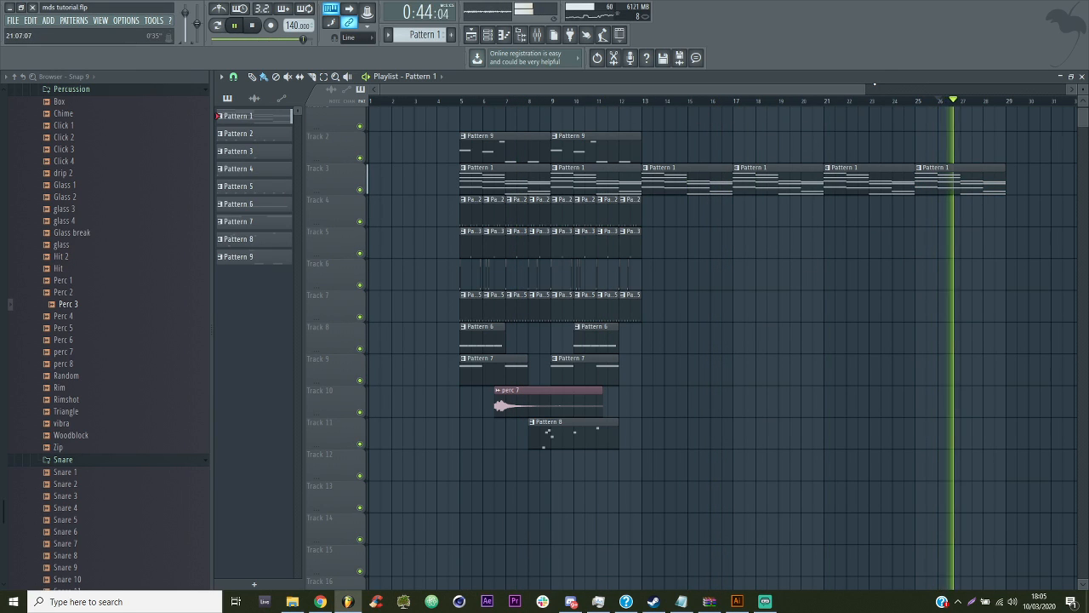
drag(857, 90, 872, 90)
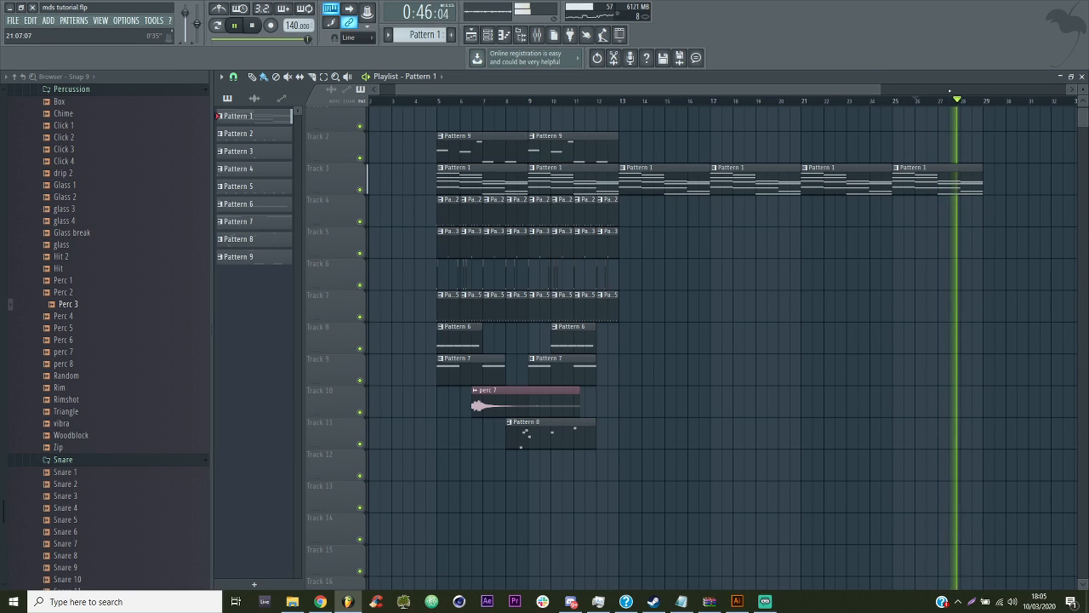
drag(878, 90, 1059, 90)
key(space)
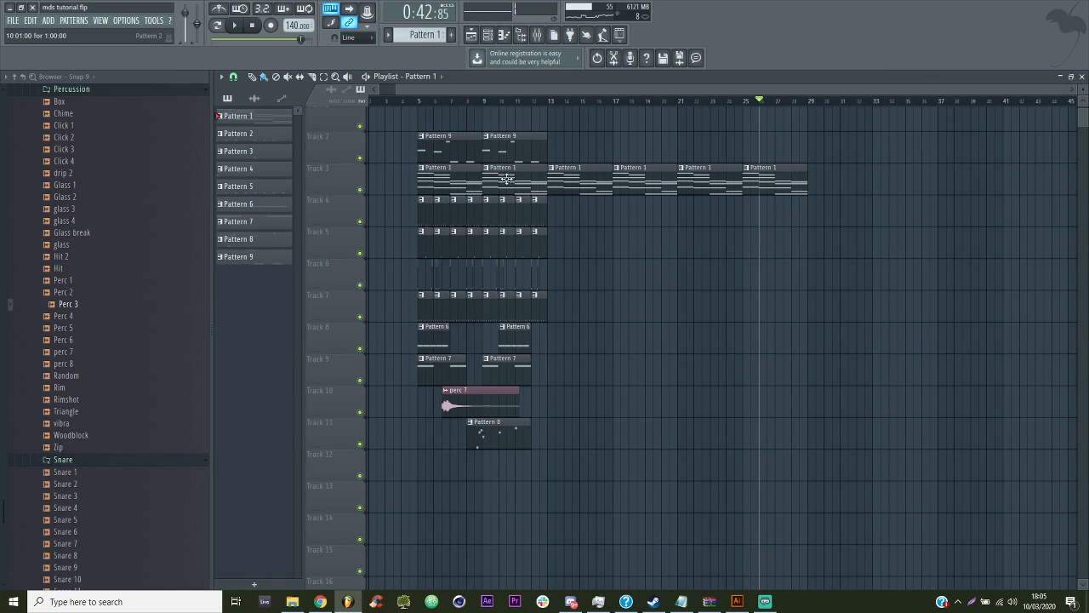
Copy the two Pattern 9 melody clips to bars 29 and 33 on Track 2 and save the project
drag(813, 148, 934, 162)
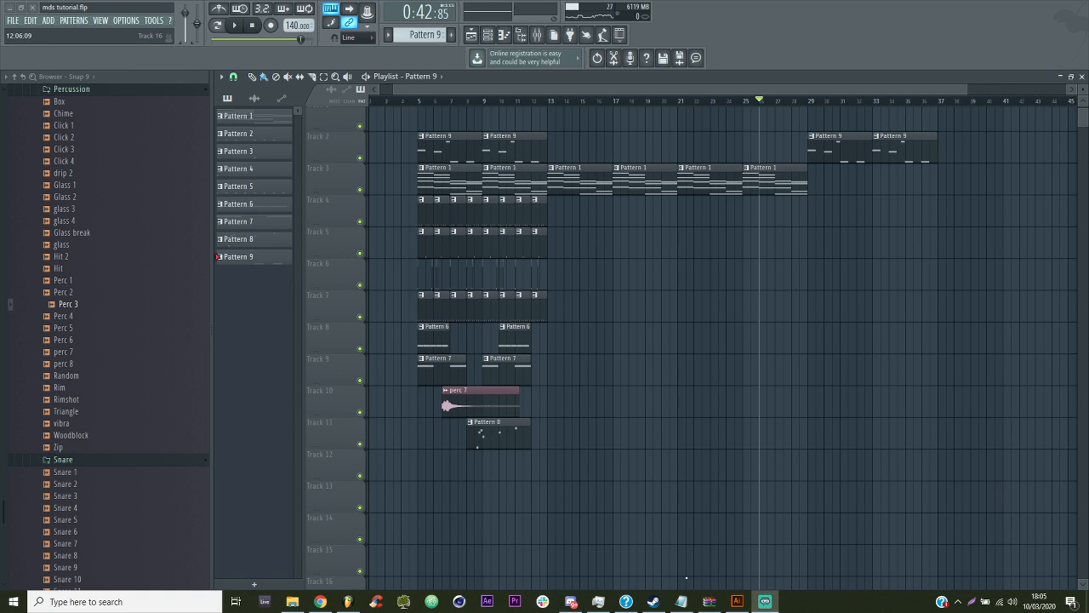
key(ctrl+s)
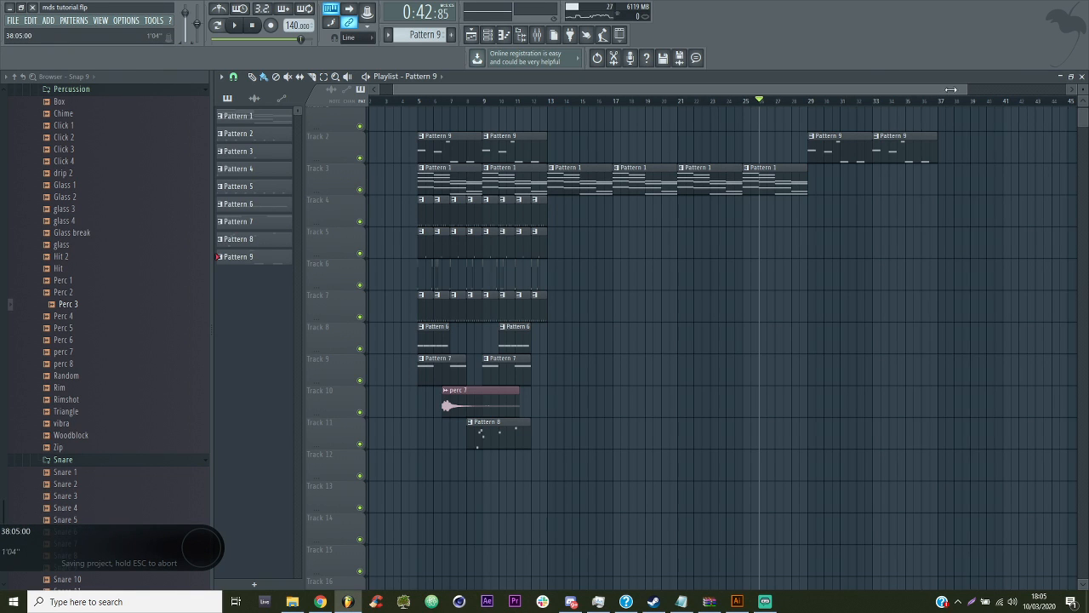
Play the copied Pattern 9 melody on Track 2 from bar 29
scroll(783, 101, up, 5)
scroll(782, 102, right, 5)
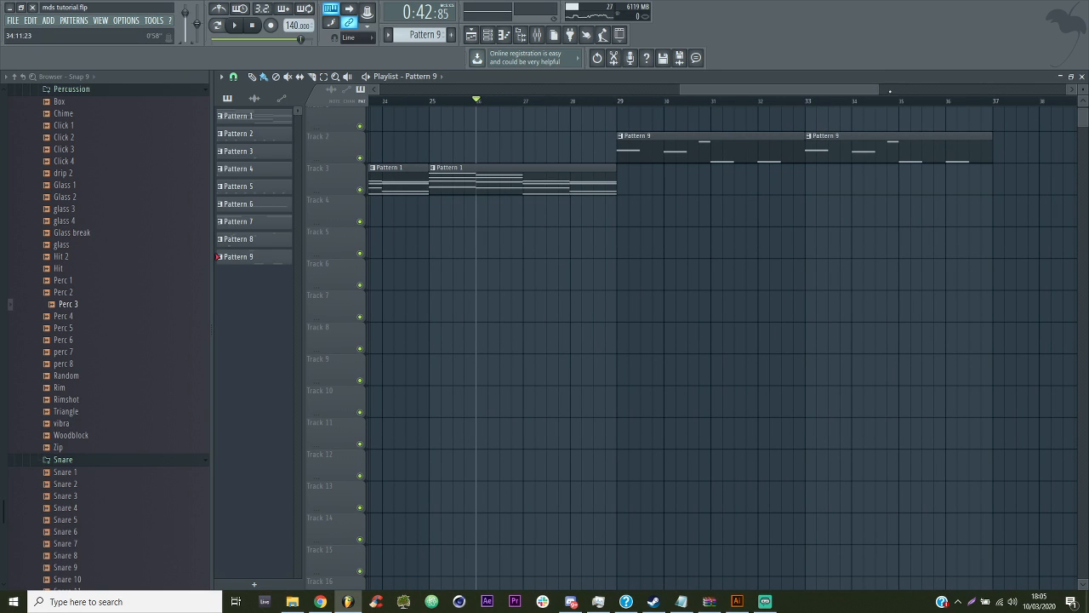
drag(876, 88, 1070, 89)
click(534, 102)
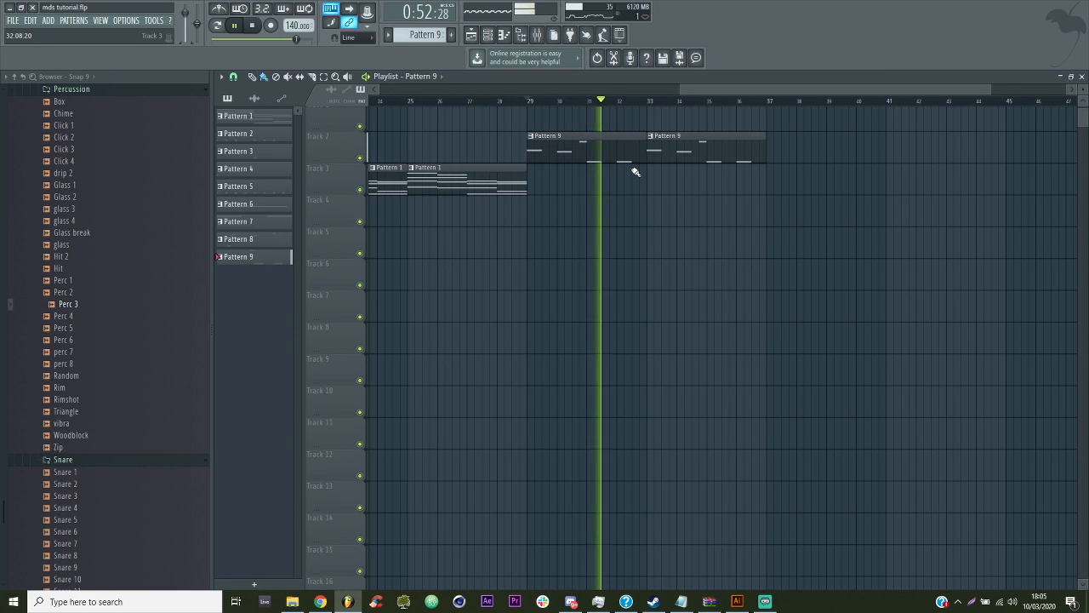
key(space)
Insert an empty playlist track above the Track 3 chords and open Pattern 9's melody in the piano roll
right_click(338, 173)
click(367, 339)
double_click(587, 147)
scroll(578, 148, left, 3)
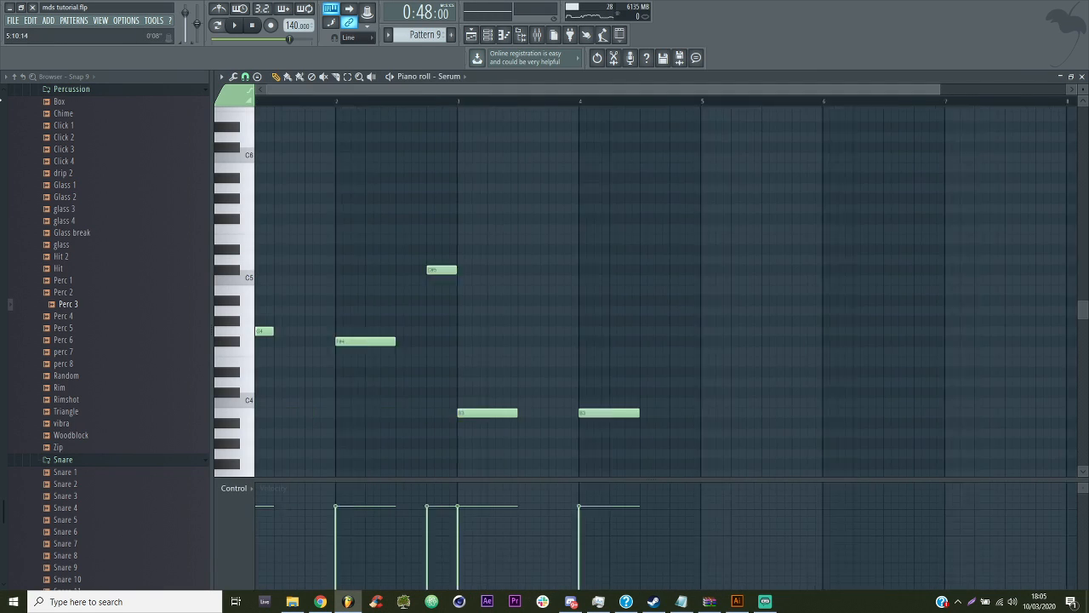
Create Pattern 10, add a new Serum channel, and play Pattern 9's melody notes pasted into that channel's piano roll
click(430, 34)
click(460, 137)
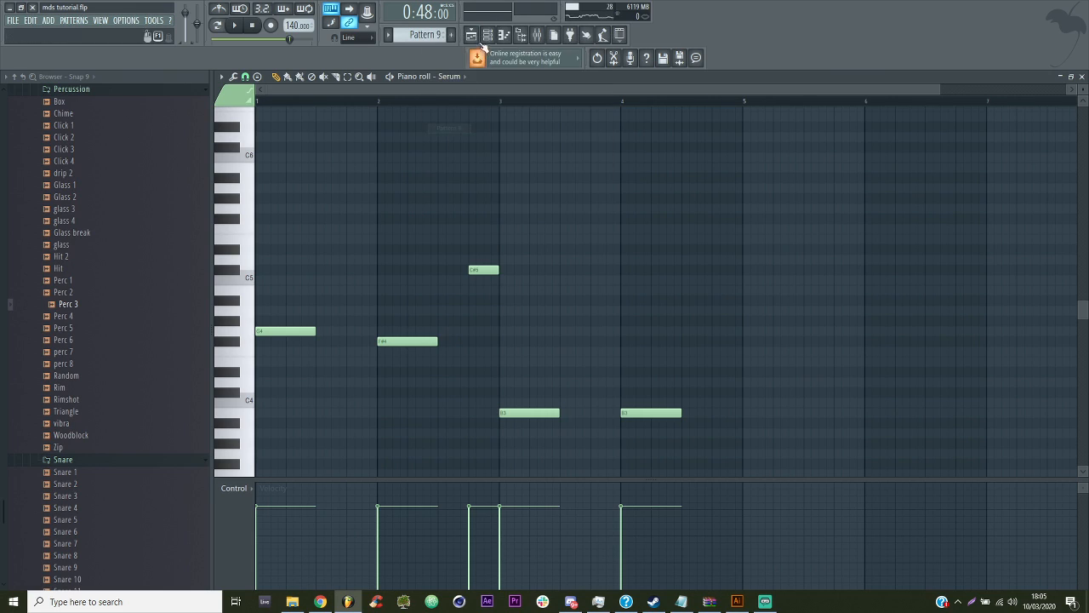
click(49, 20)
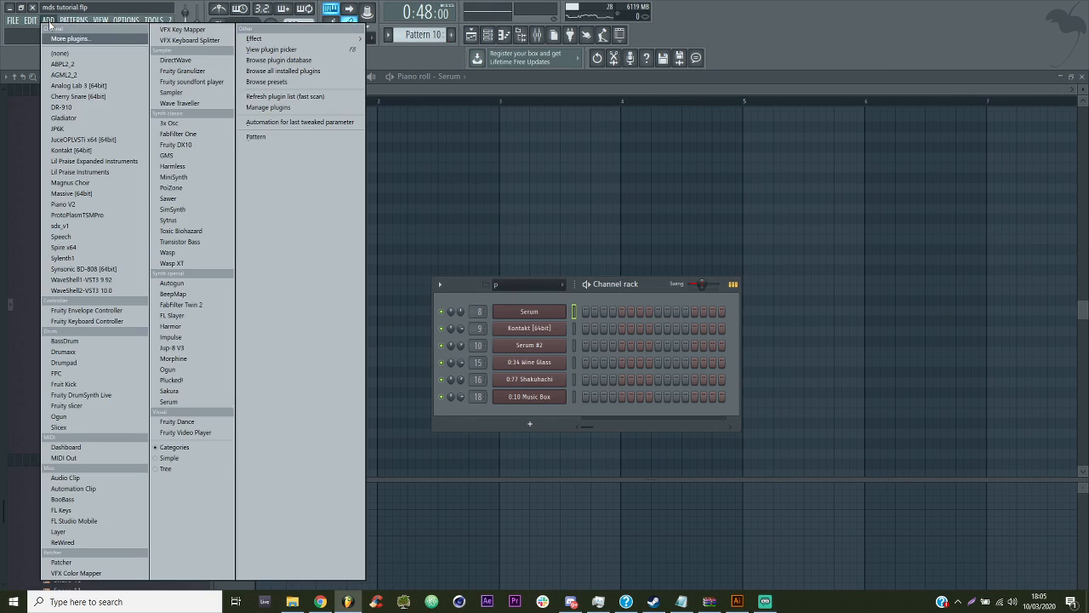
click(170, 402)
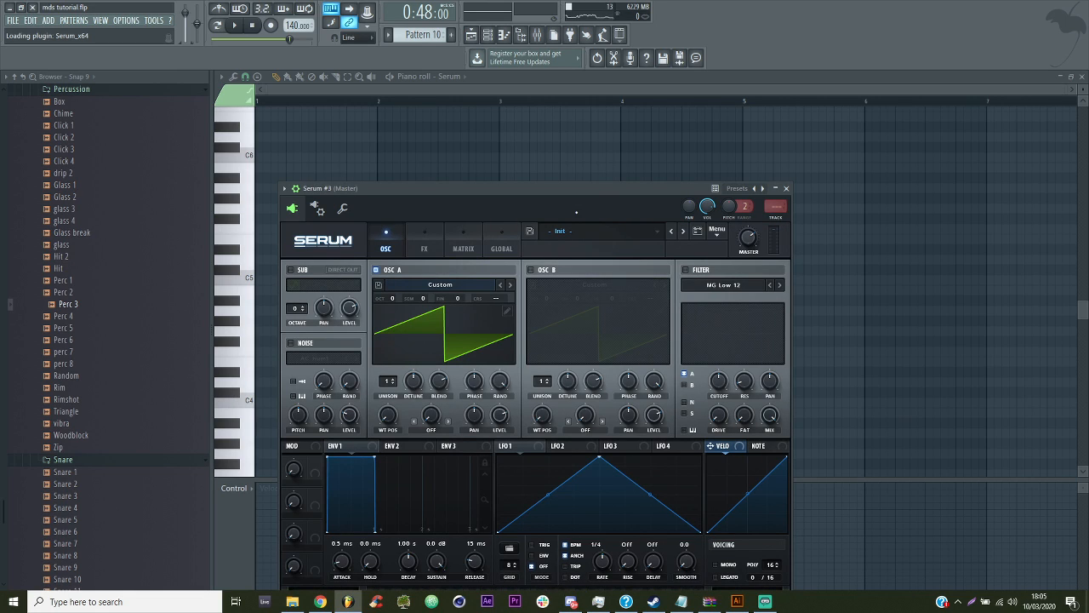
click(450, 75)
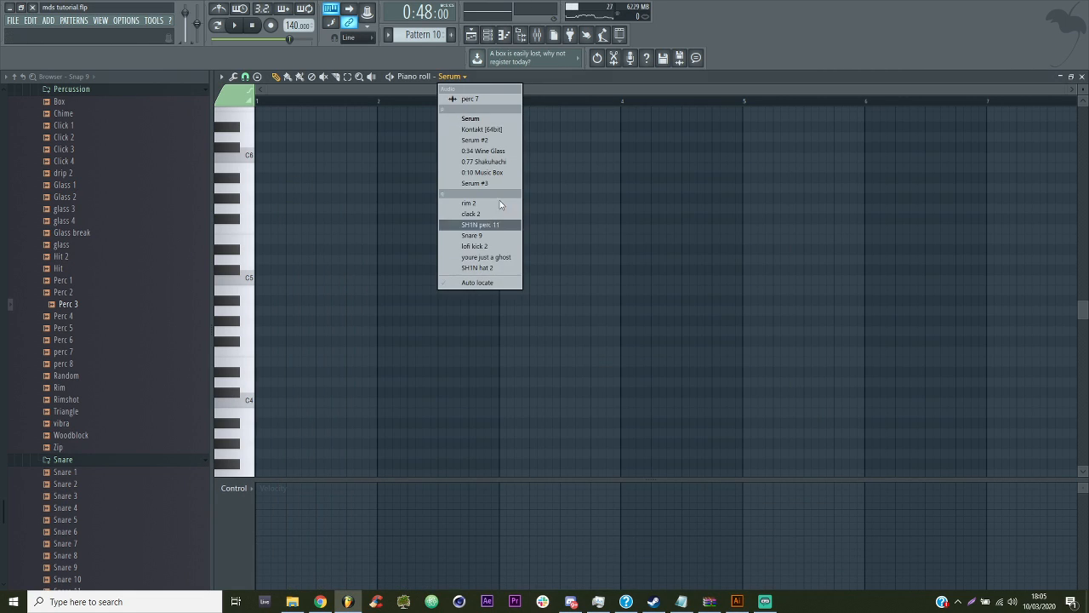
click(474, 182)
key(space)
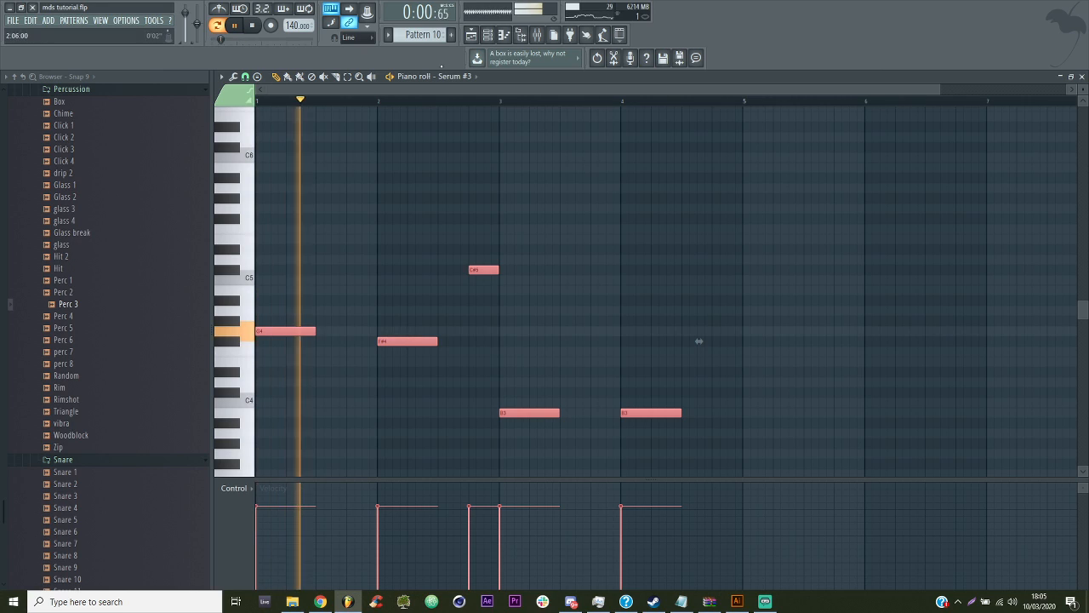
Audition the default Serum #3 sound on the pasted melody, and select the first bar of Pattern 10 for looping
key(F6)
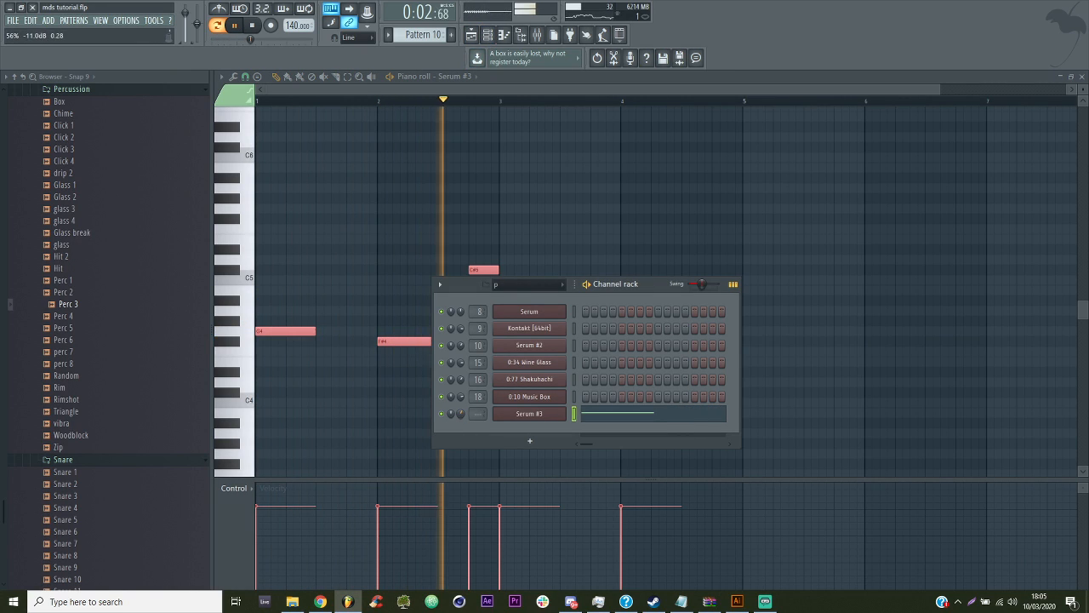
click(534, 417)
drag(561, 177, 616, 165)
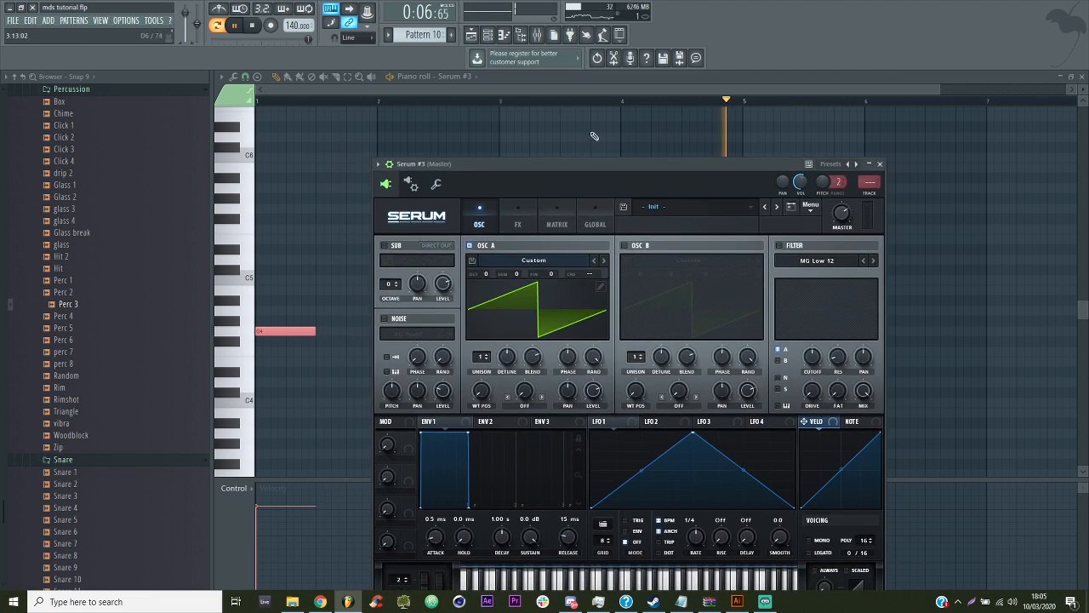
click(399, 125)
key(space)
drag(375, 100, 287, 85)
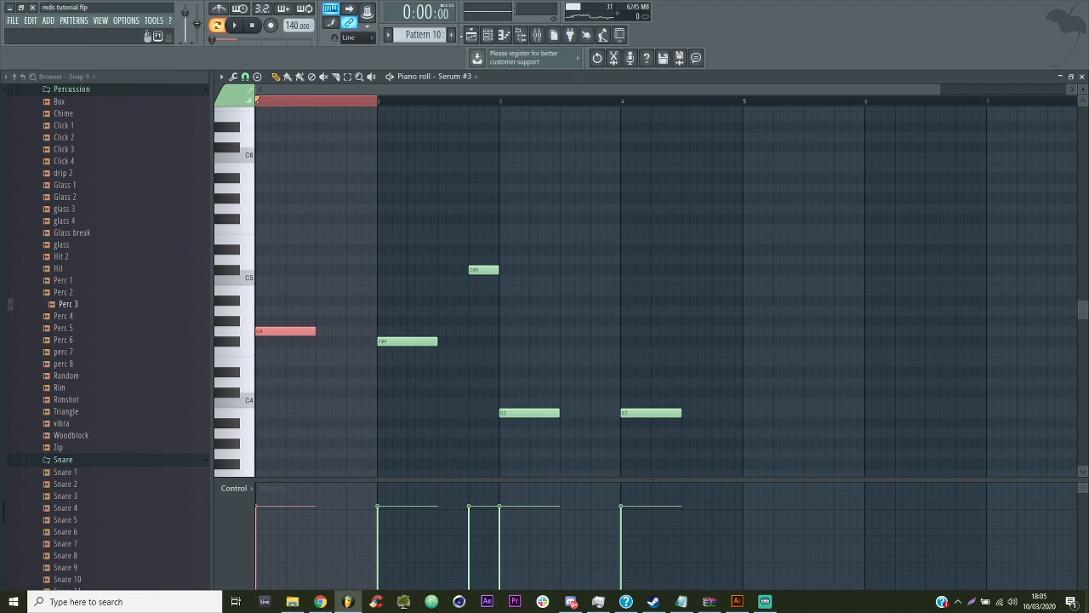
Delete the two Pattern 9 clips starting at bars 29 and 33 in the playlist
key(F5)
right_click(668, 150)
right_click(599, 154)
click(530, 155)
right_click(531, 155)
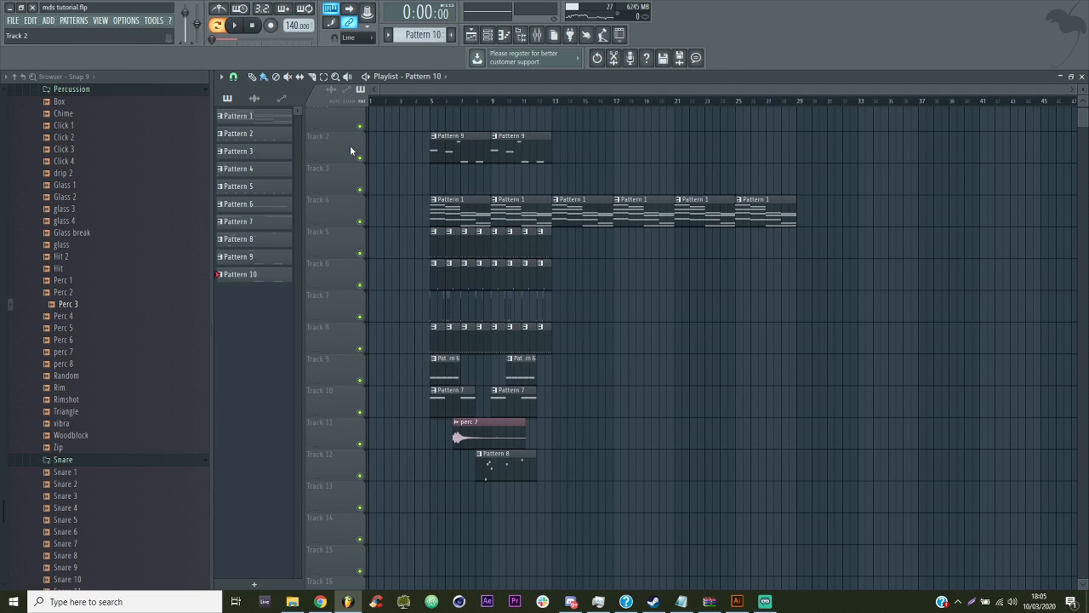
Place a Pattern 10 clip on Track 2 at bar 29 and set the time selection from bar 29 to bar 33
click(803, 153)
drag(382, 90, 780, 99)
drag(1010, 91, 966, 90)
drag(511, 110, 642, 119)
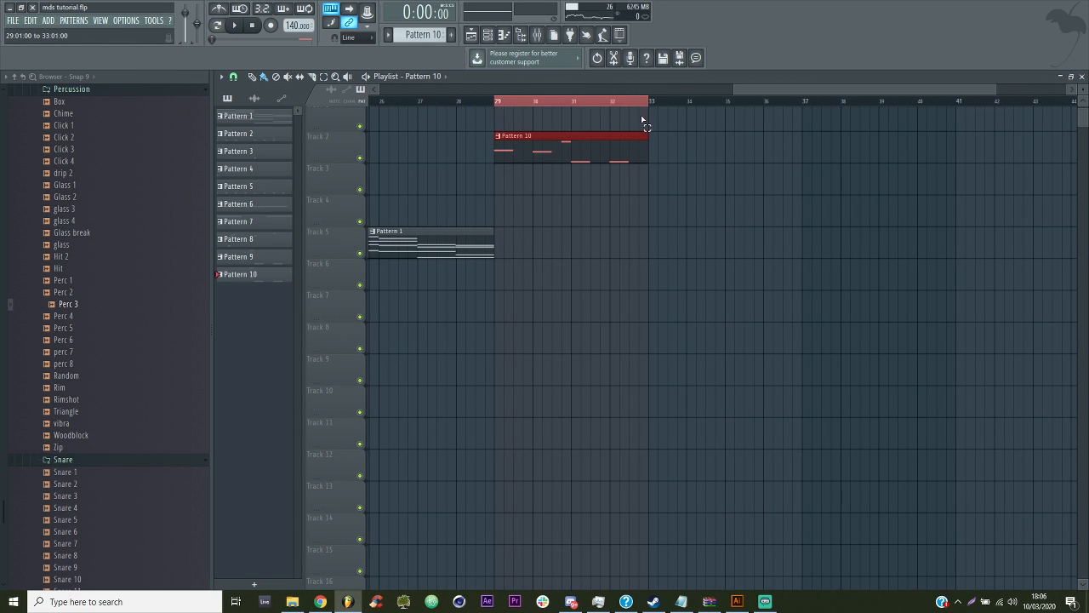
Open Serum #3 while Pattern 10's first bar loops and set oscillator A's octave to -1
click(494, 34)
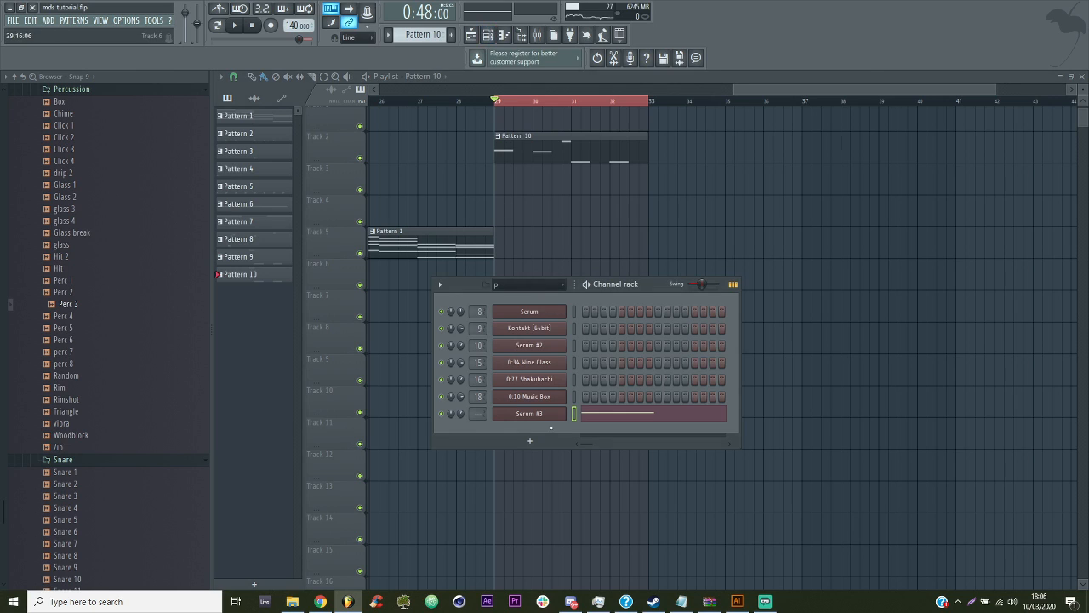
click(535, 413)
drag(566, 170, 604, 121)
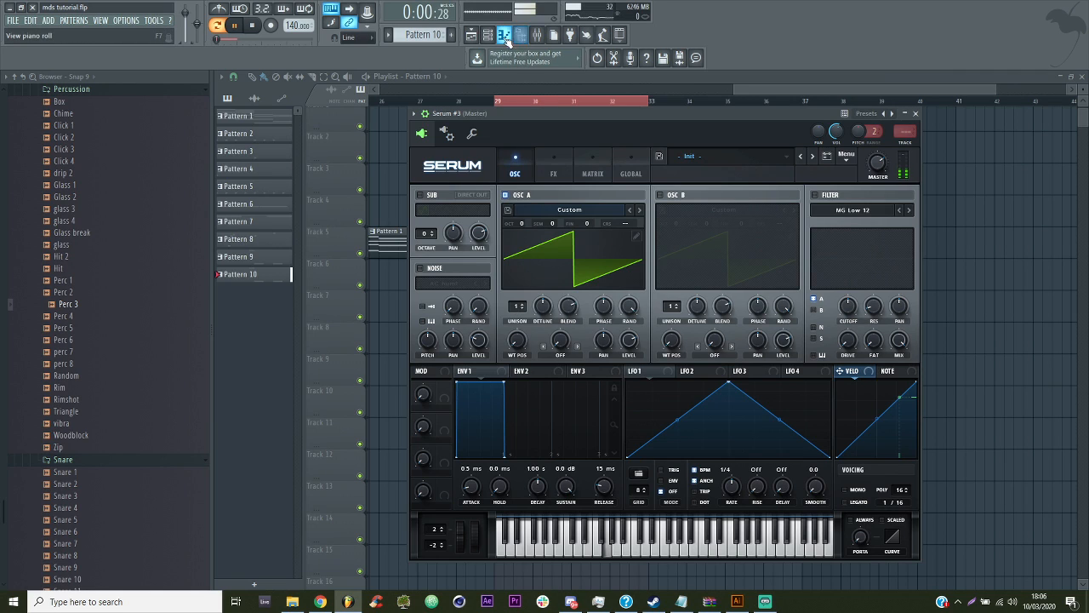
click(504, 34)
click(487, 35)
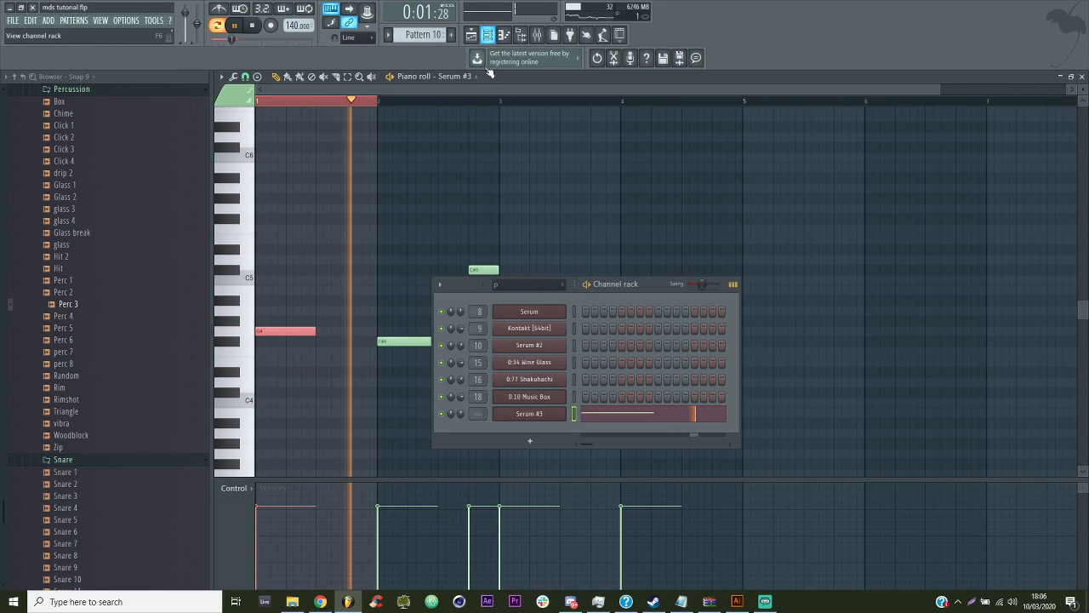
click(534, 413)
drag(522, 225, 523, 243)
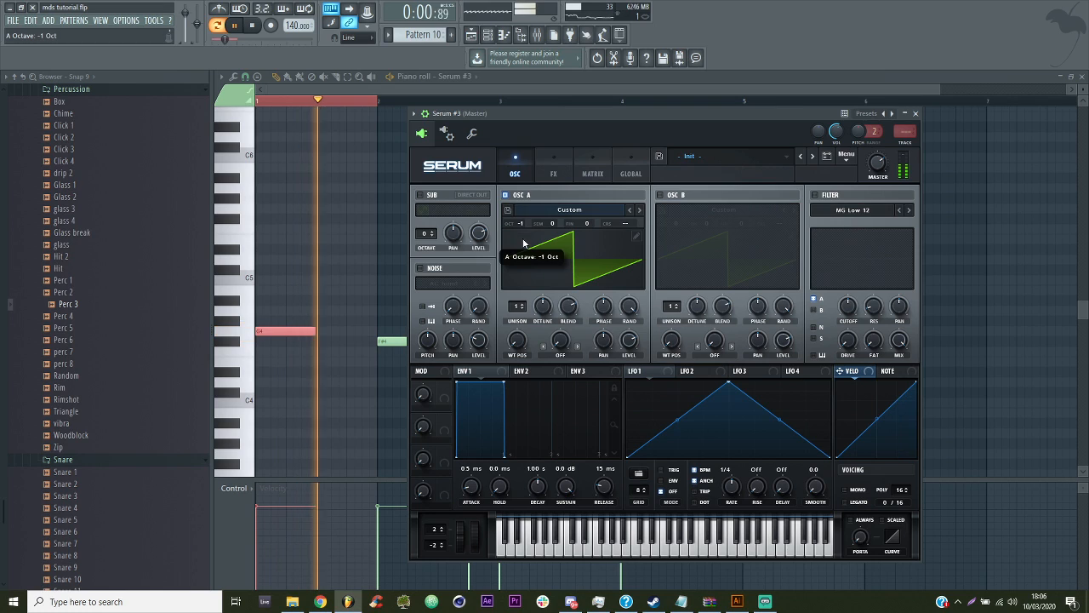
Try the DMS CAW REVERSE SAW and M3-Analog-Electric 06-Groan IV wavetables in oscillator A
click(564, 215)
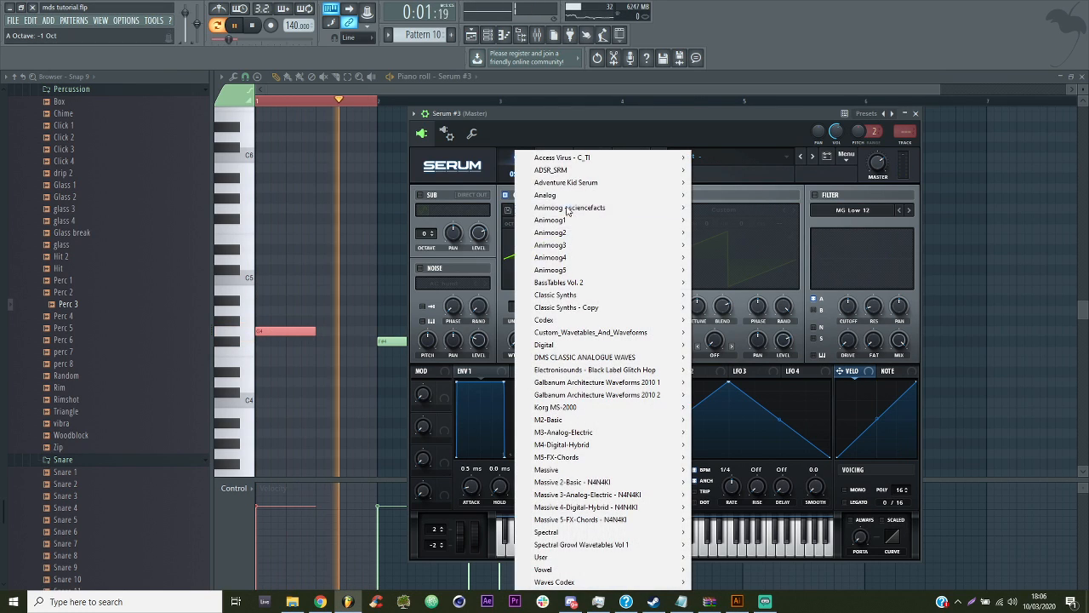
mouse_move(647, 307)
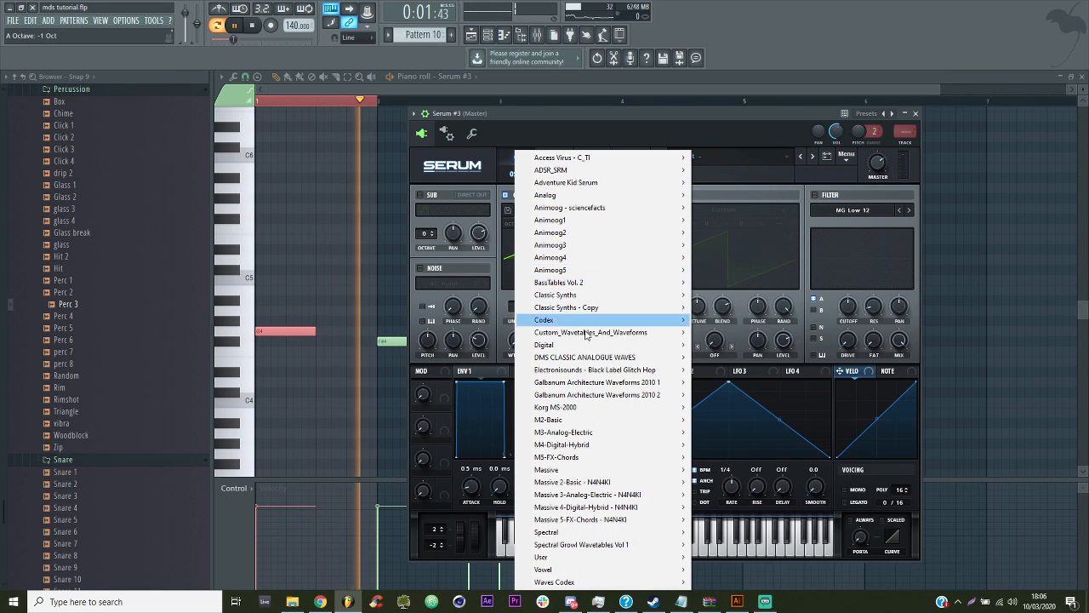
mouse_move(647, 357)
click(735, 326)
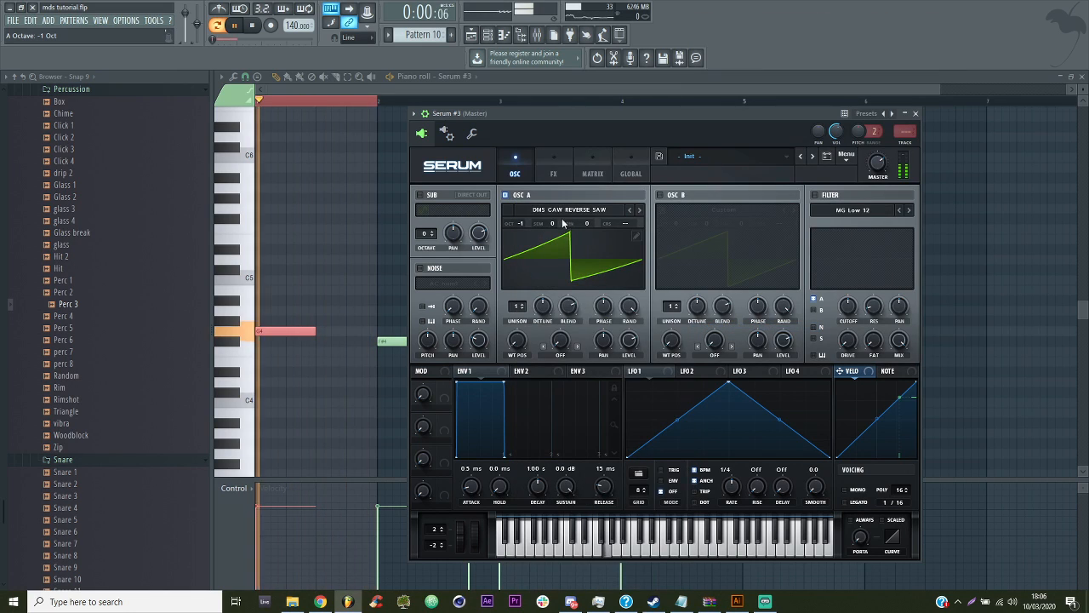
click(569, 210)
mouse_move(573, 441)
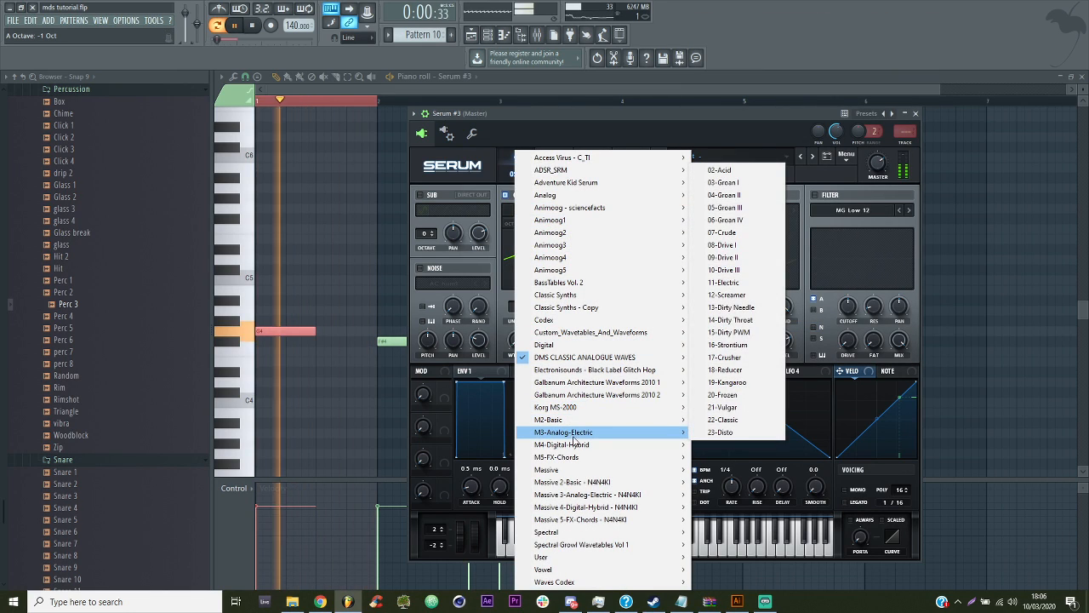
click(736, 220)
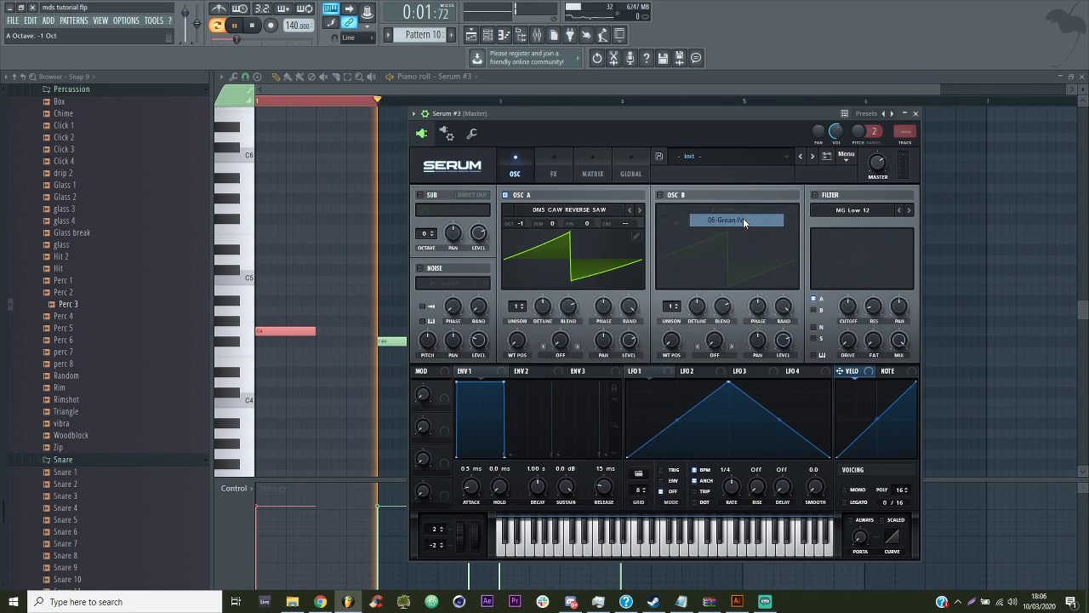
Set oscillator A's warp mode to Bend +/-, lower its octave to -2 and test warp amounts around -99% and 27%
click(565, 357)
click(613, 154)
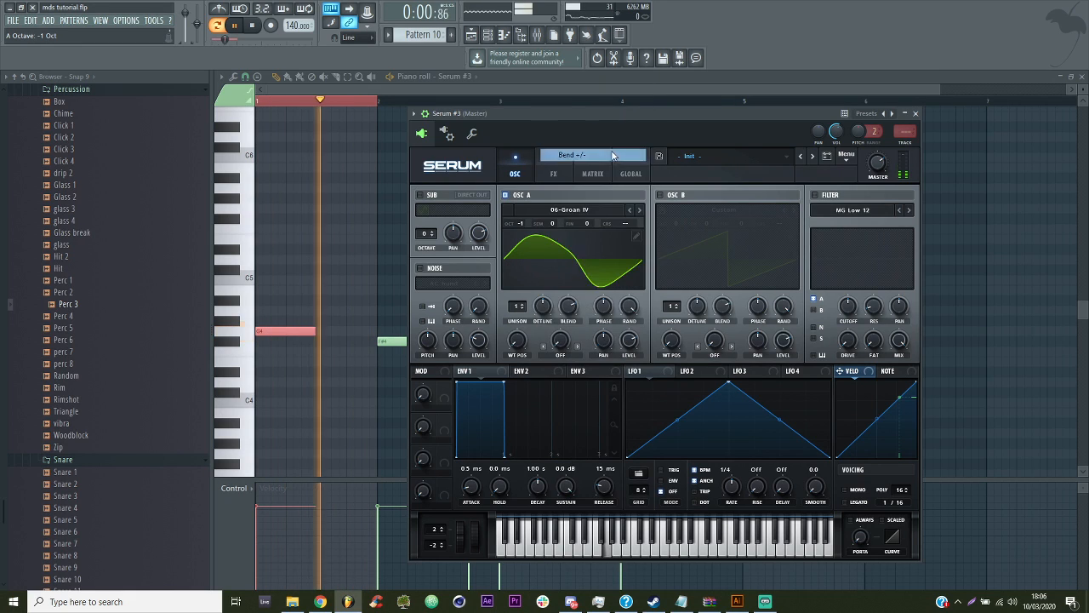
drag(560, 339, 551, 376)
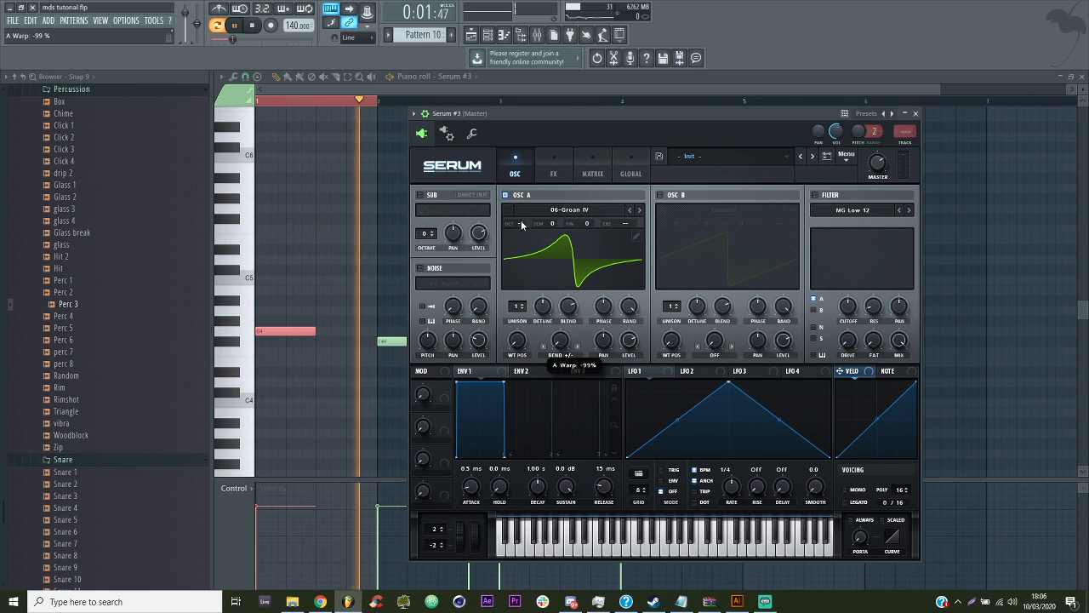
drag(522, 224, 525, 246)
drag(557, 340, 565, 279)
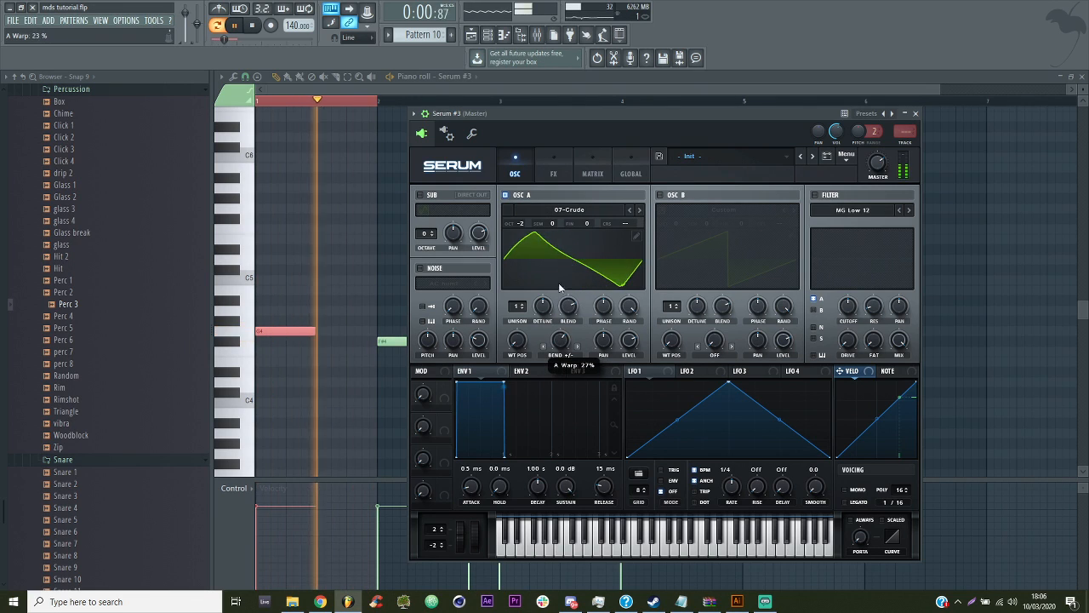
Load the M4-Digital-Hybrid 22-Silver wavetable into oscillator A and modulate its Bend - warp with LFO 1 at amount 50
click(585, 210)
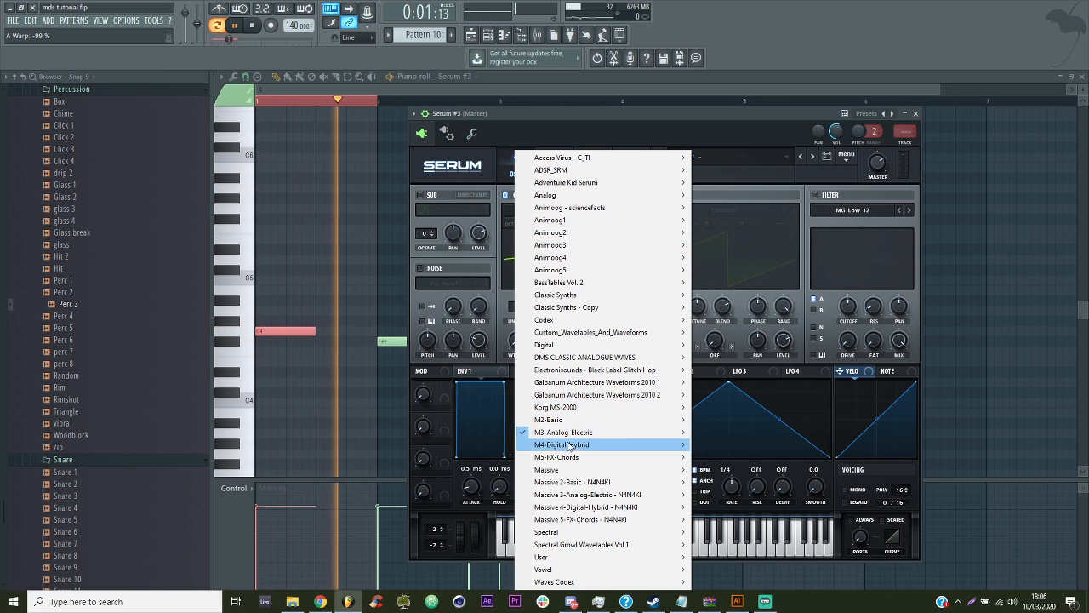
mouse_move(568, 445)
click(706, 334)
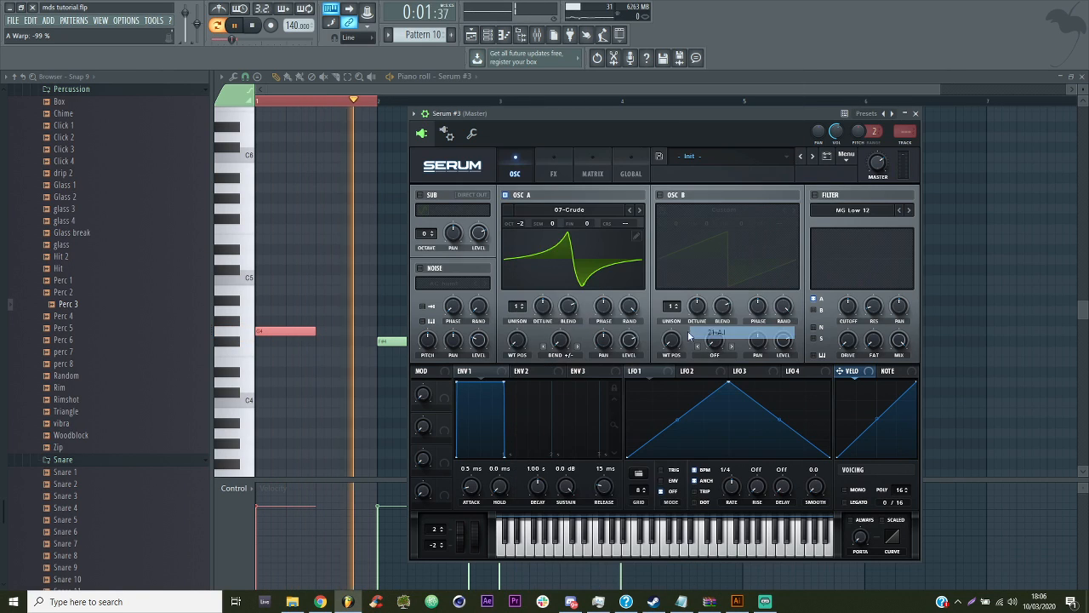
mouse_move(557, 340)
mouse_down()
mouse_move(566, 283)
mouse_move(641, 364)
mouse_move(559, 340)
mouse_up()
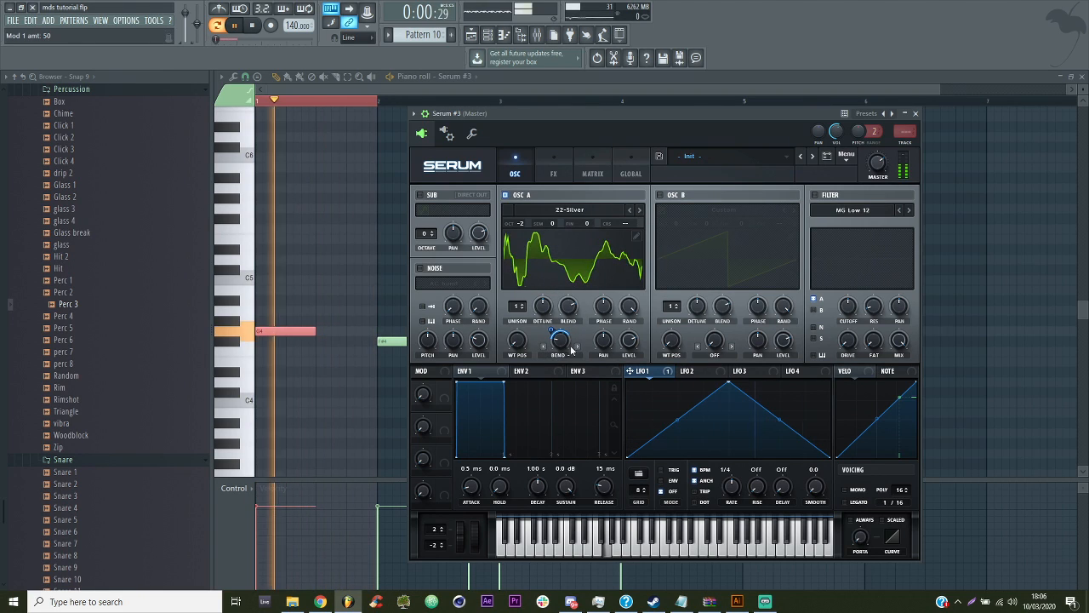
Load the 03-Deep Throat wavetable from M4-Digital-Hybrid into oscillator A
click(612, 212)
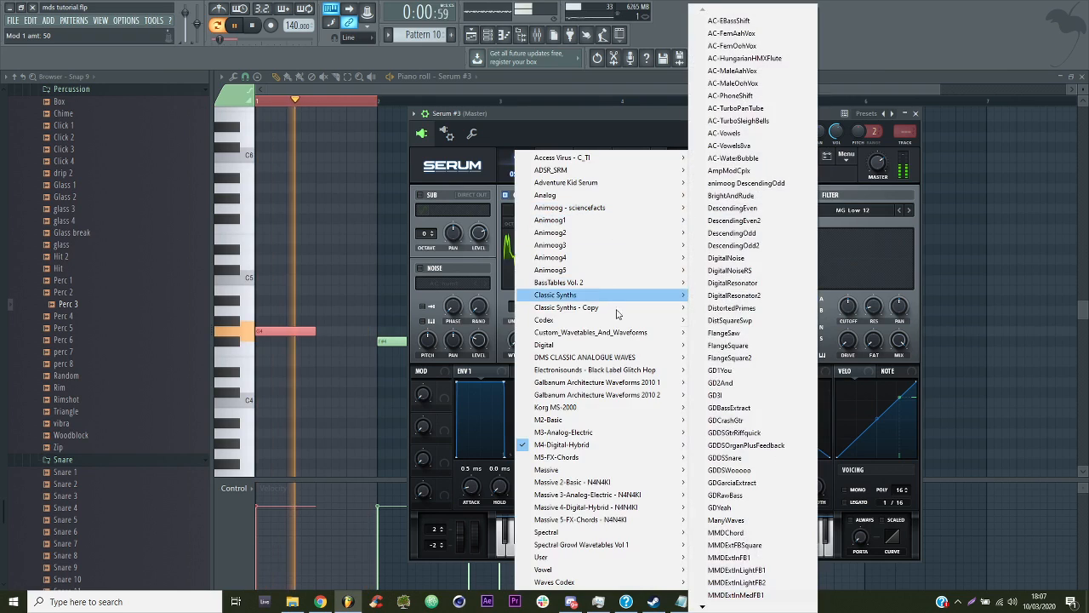
mouse_move(604, 444)
click(733, 108)
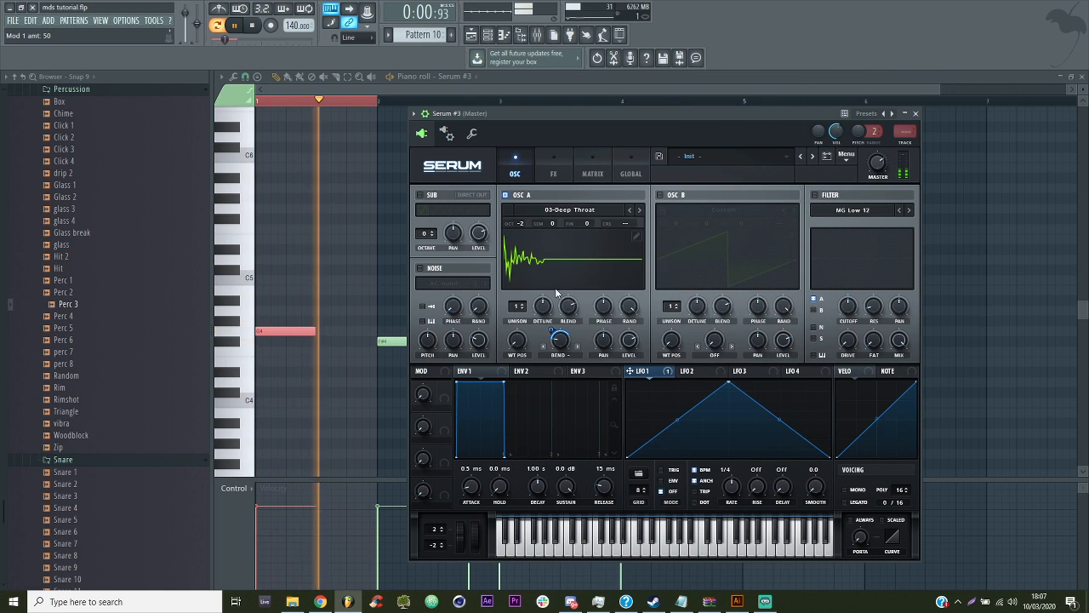
Try the 02-Modern Talking, BlackLabel_03 and BlackLabel_11 wavetables in oscillator A, keeping the octave at -2
click(630, 210)
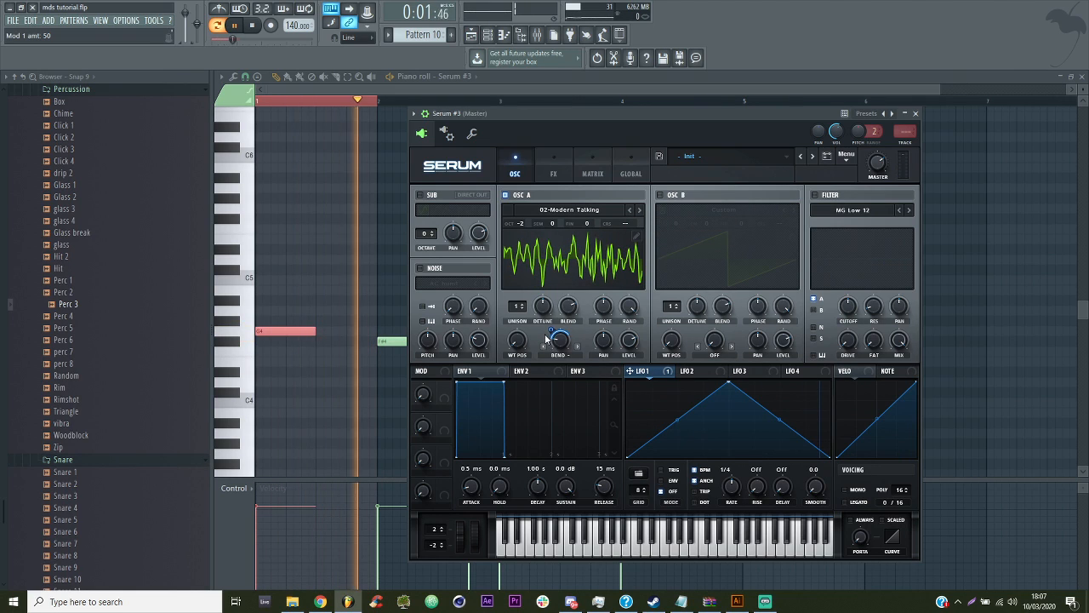
click(591, 210)
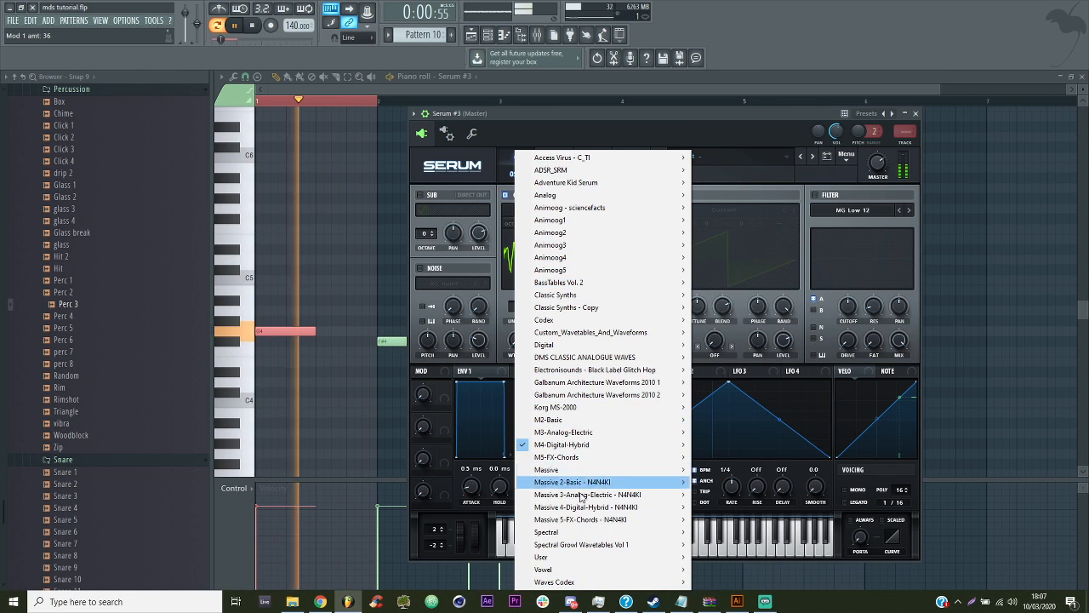
mouse_move(615, 532)
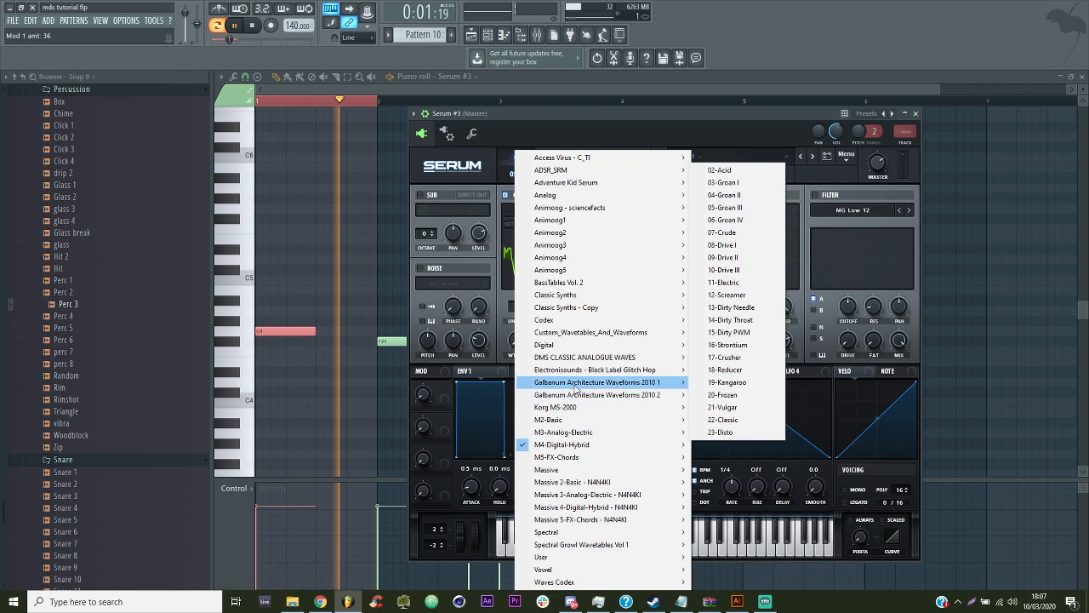
mouse_move(603, 371)
click(714, 395)
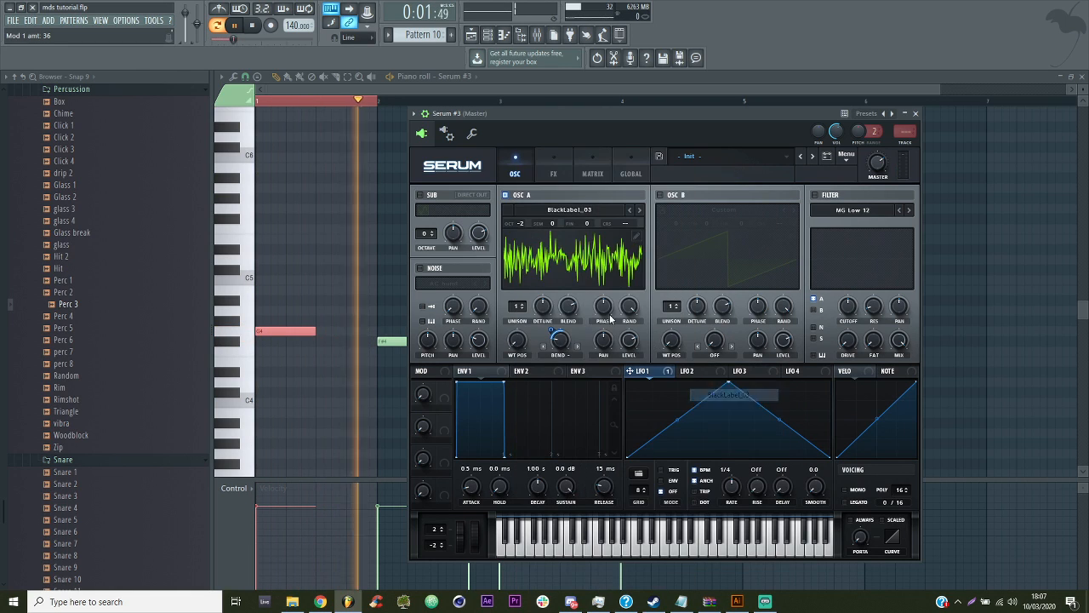
click(576, 212)
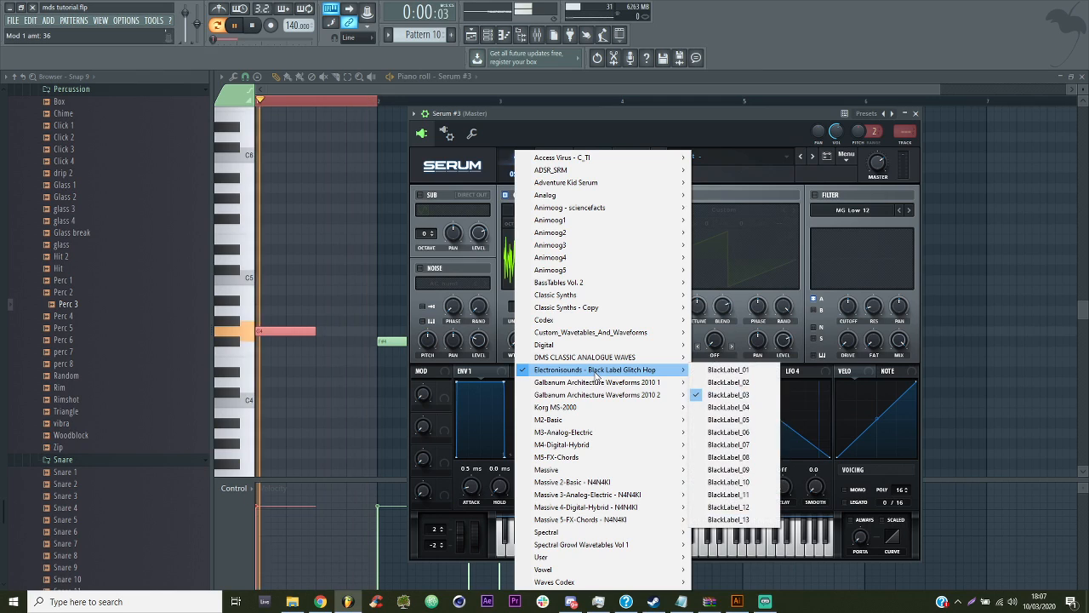
click(727, 496)
mouse_move(520, 224)
mouse_down()
mouse_move(529, 254)
mouse_move(527, 222)
mouse_up()
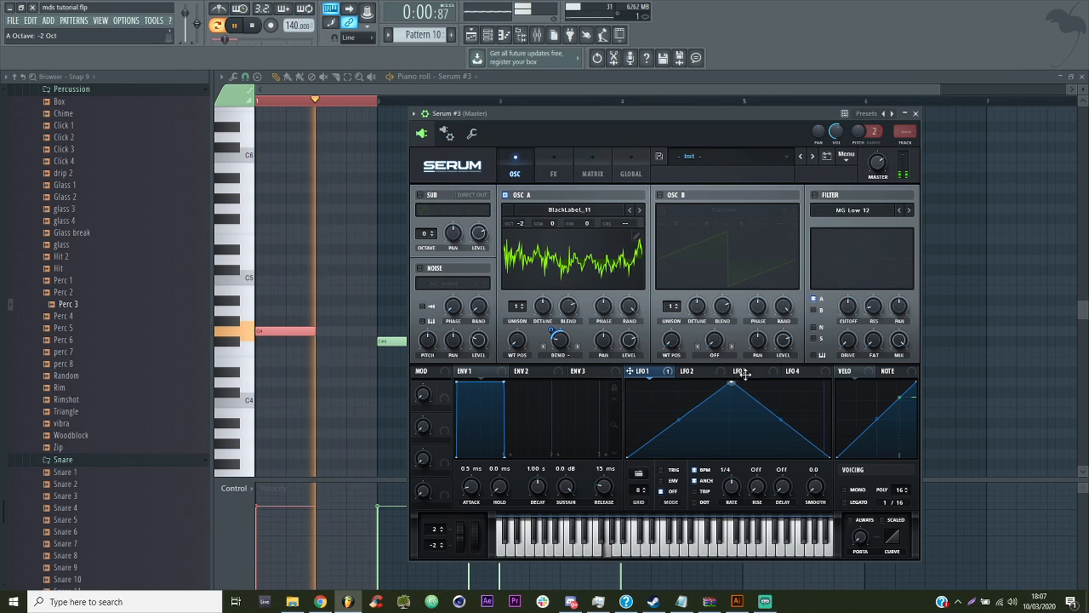
Set LFO 1's rate to bar and reshape it to peak before the centre and curve down to zero near the midpoint
drag(729, 383, 829, 382)
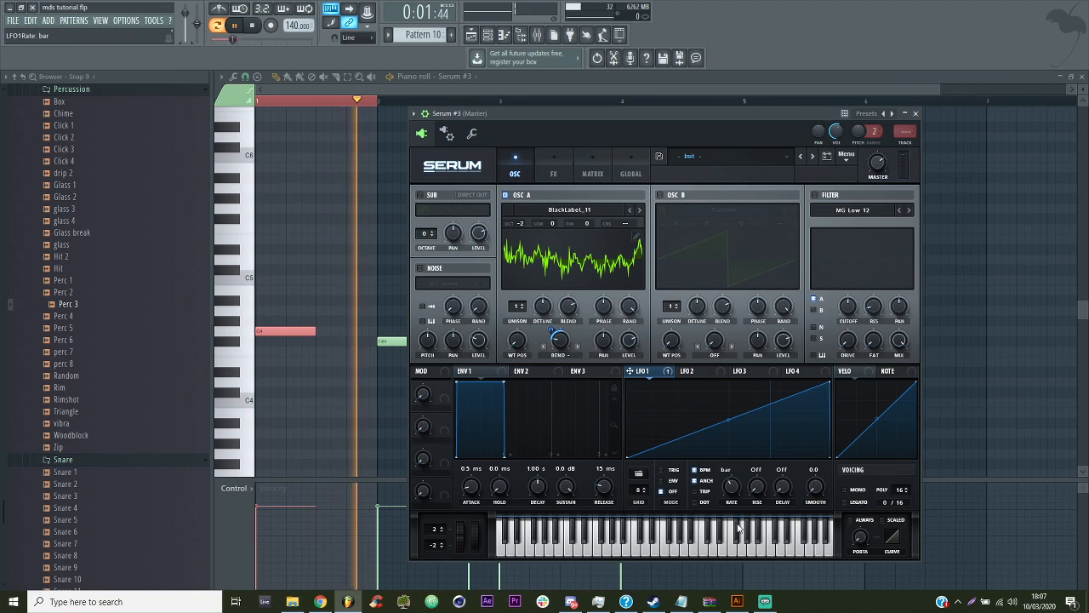
drag(830, 383, 745, 383)
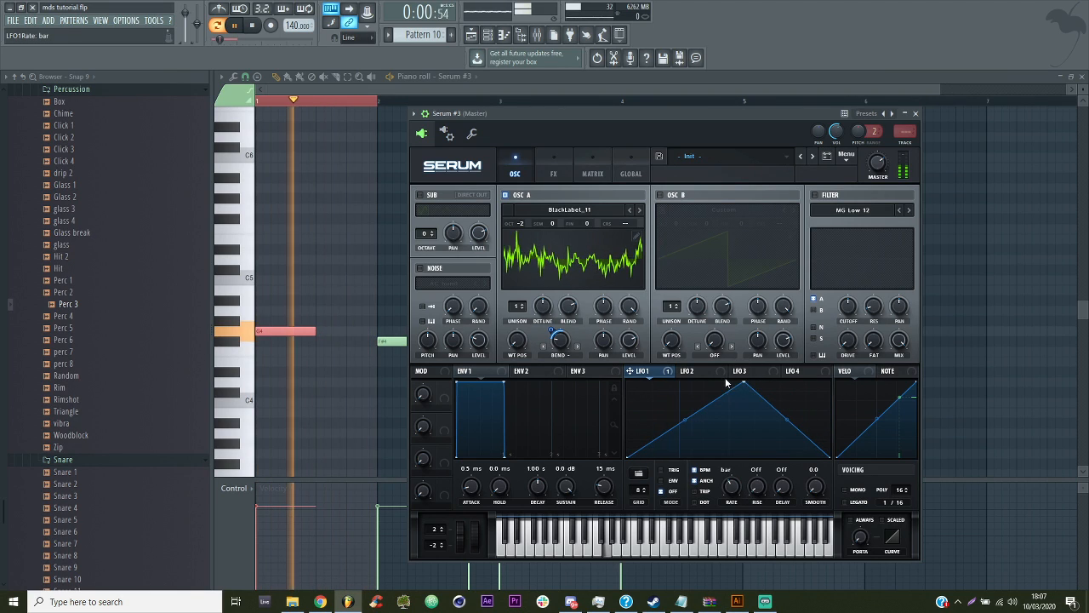
double_click(733, 447)
drag(733, 447, 724, 480)
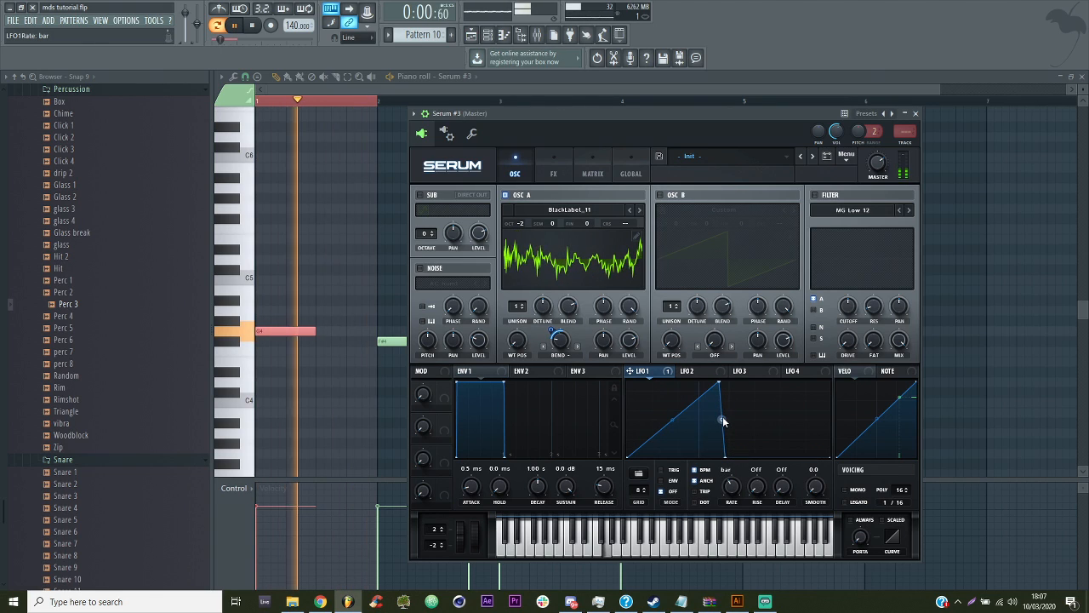
drag(720, 389, 730, 454)
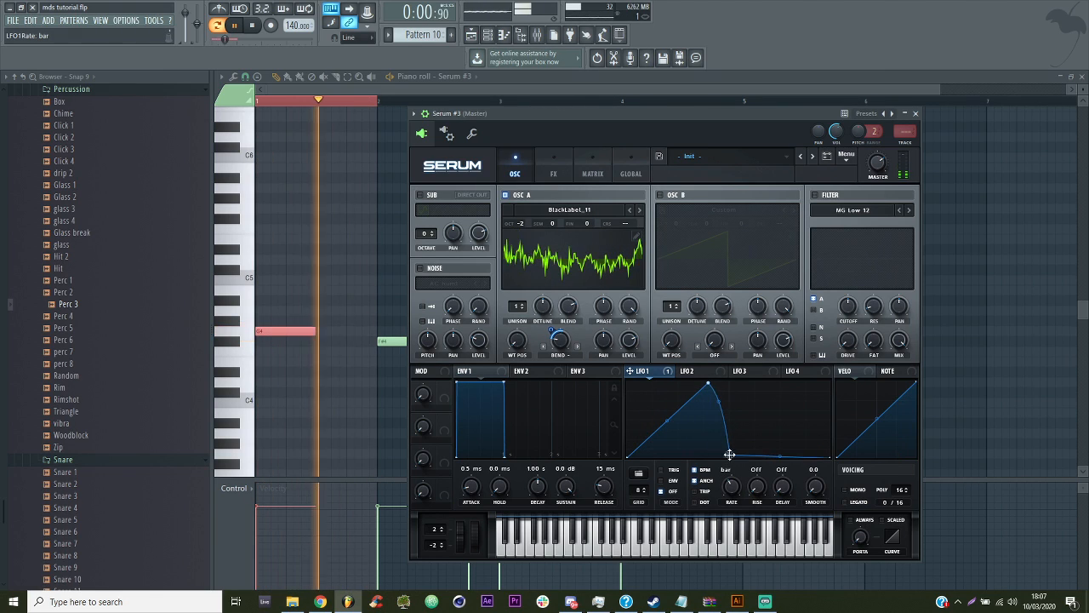
drag(713, 389, 719, 414)
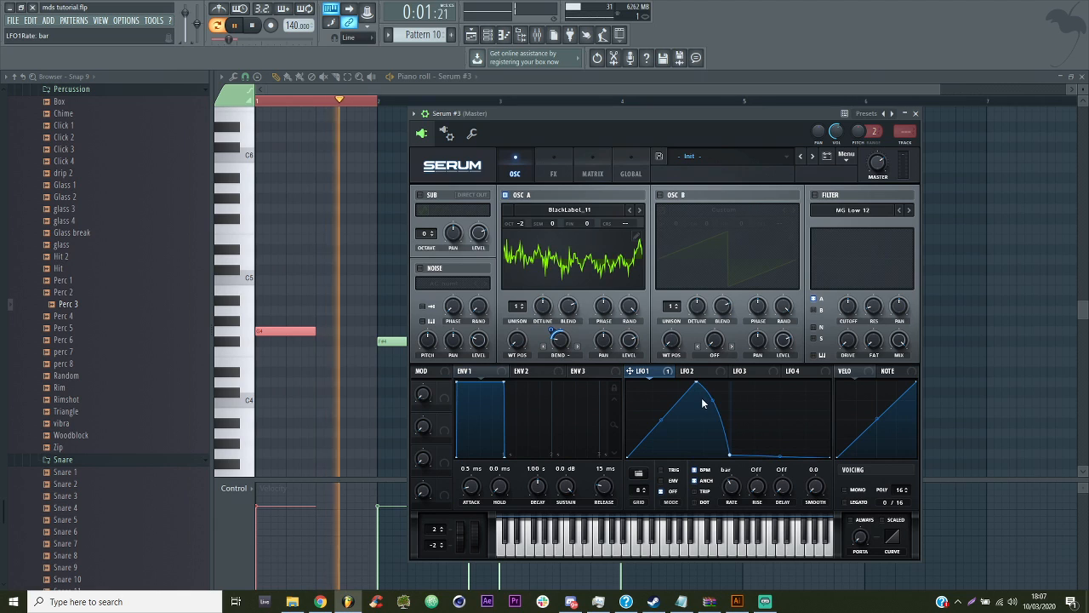
Load the Spectral Growl 015 wavetable into oscillator A and modulate its wavetable position with LFO 1 at amount 73
click(598, 212)
mouse_move(526, 385)
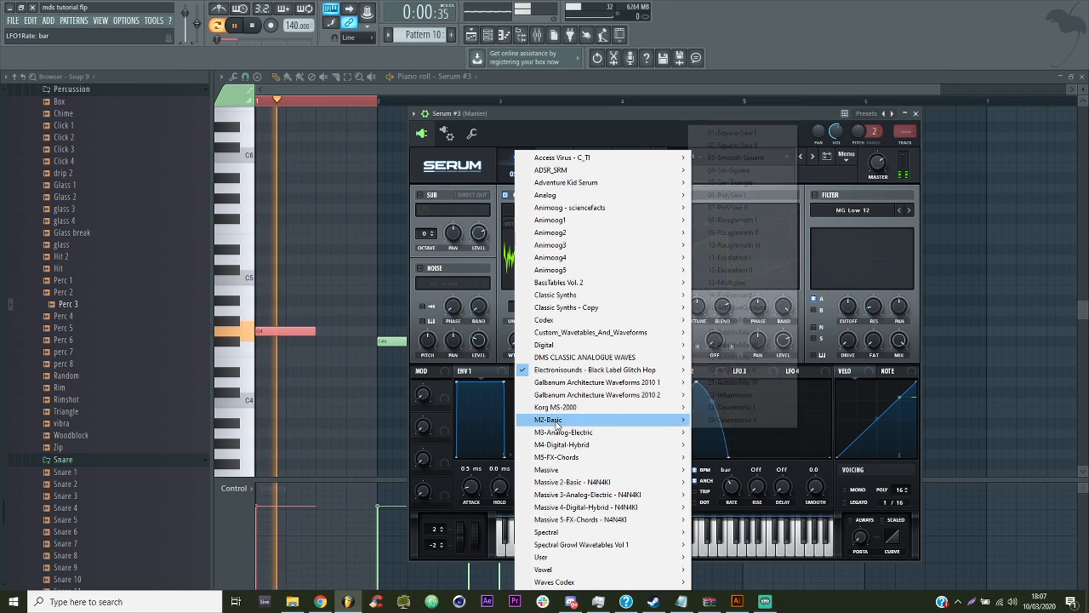
mouse_move(596, 544)
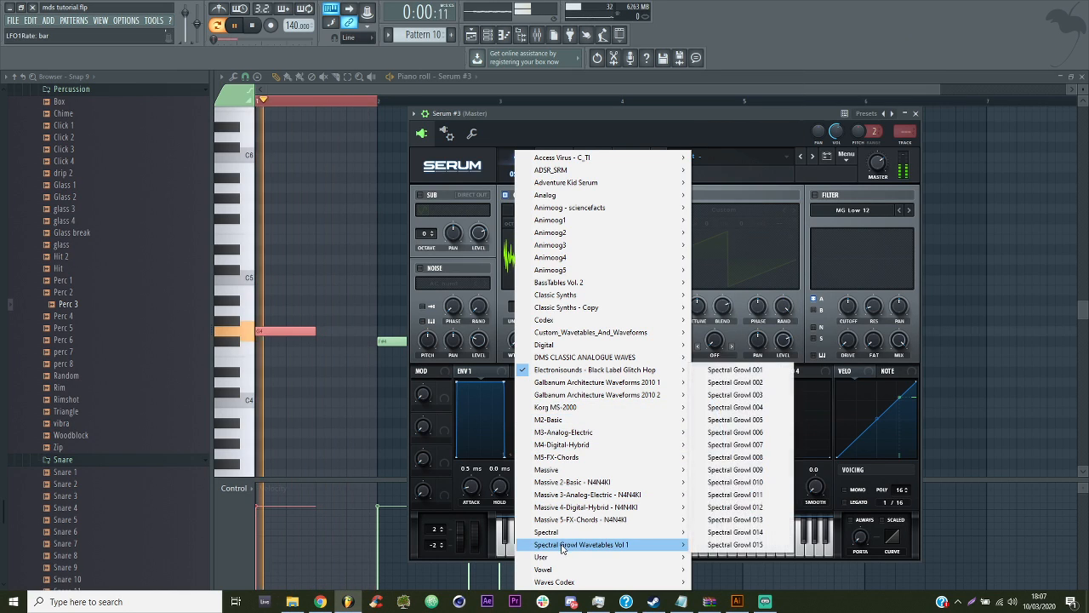
click(749, 544)
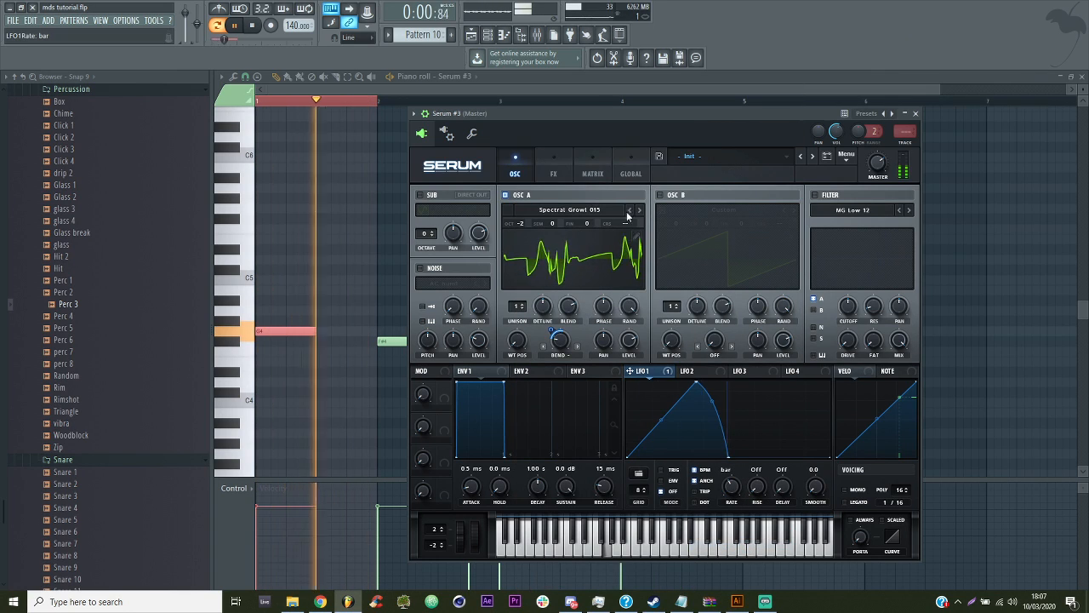
drag(524, 335, 526, 310)
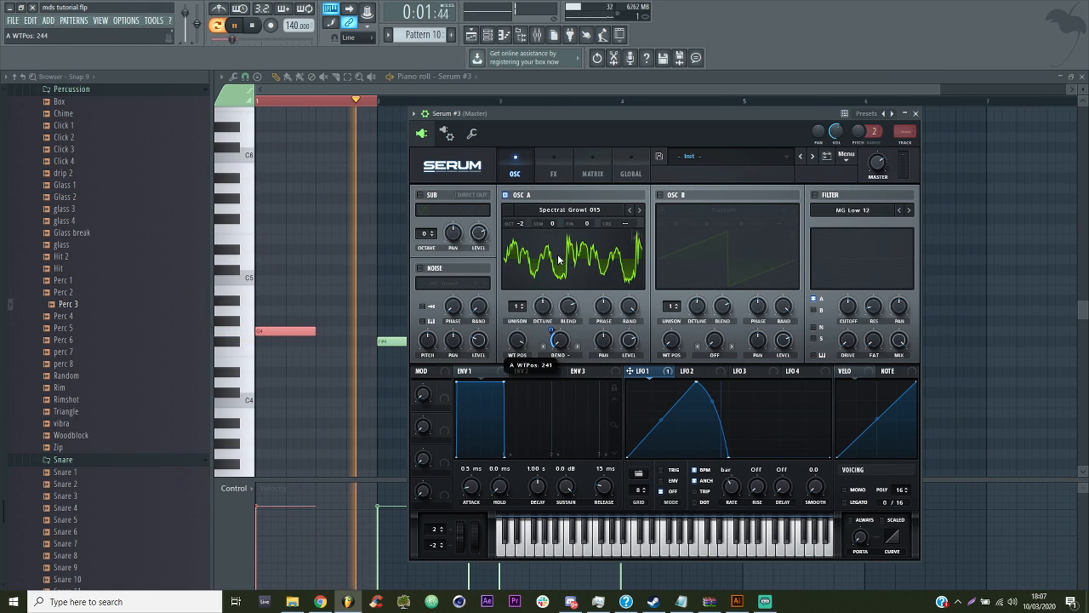
drag(627, 372, 507, 347)
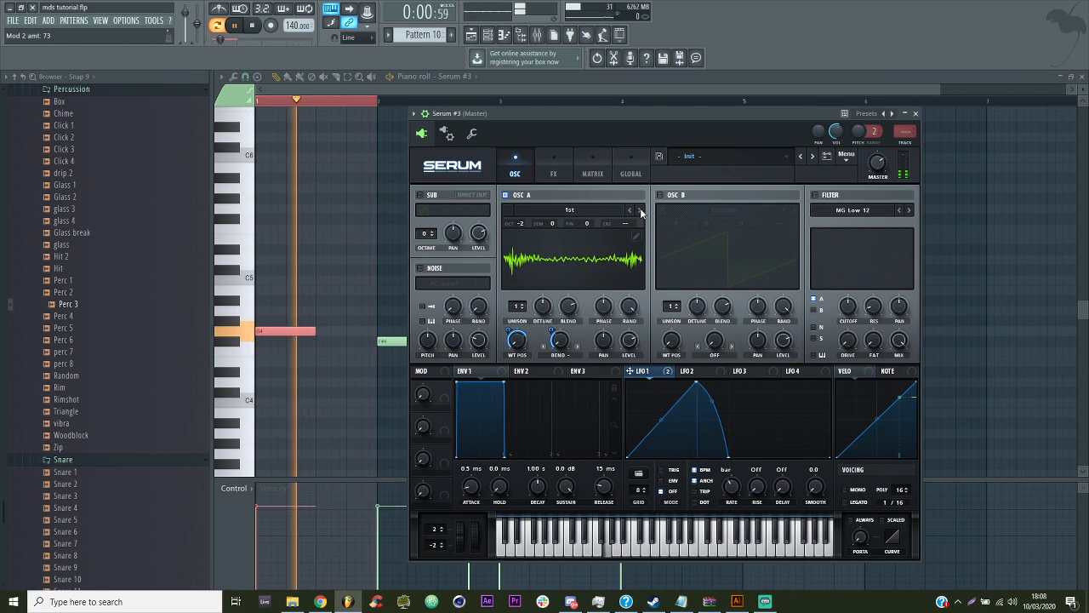
Audition the Spectral Growl Wavetables Vol 1 set in oscillator A and settle on Spectral Growl 007
click(516, 211)
mouse_move(596, 544)
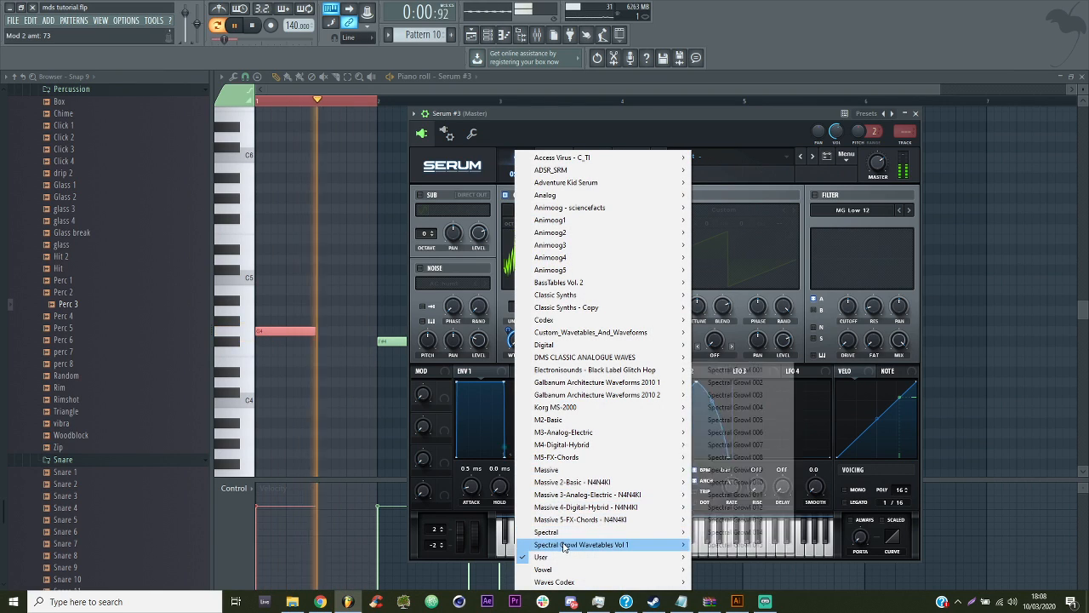
click(747, 547)
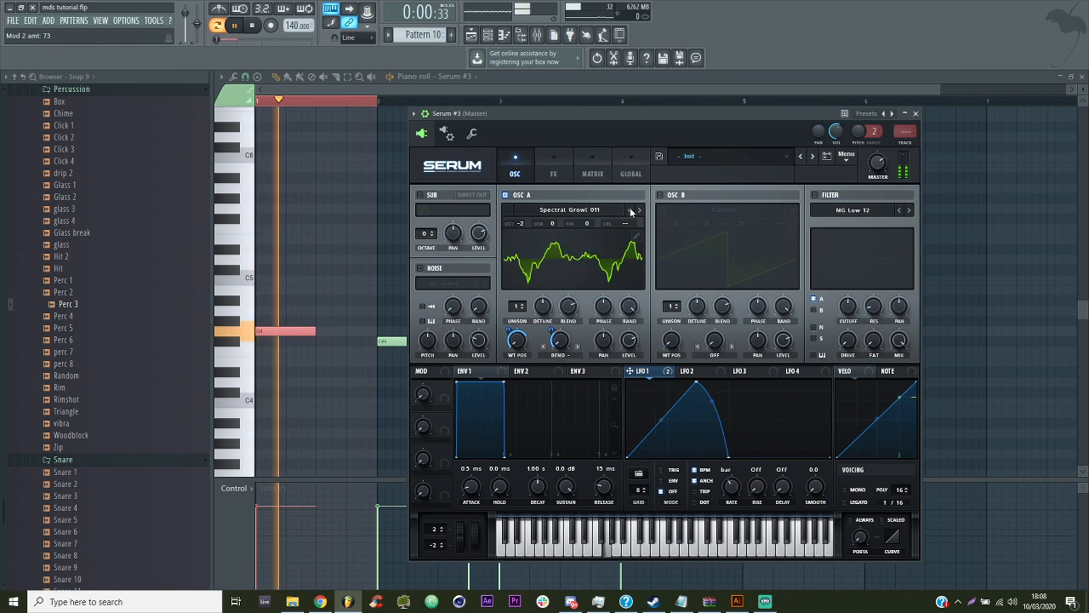
click(631, 210)
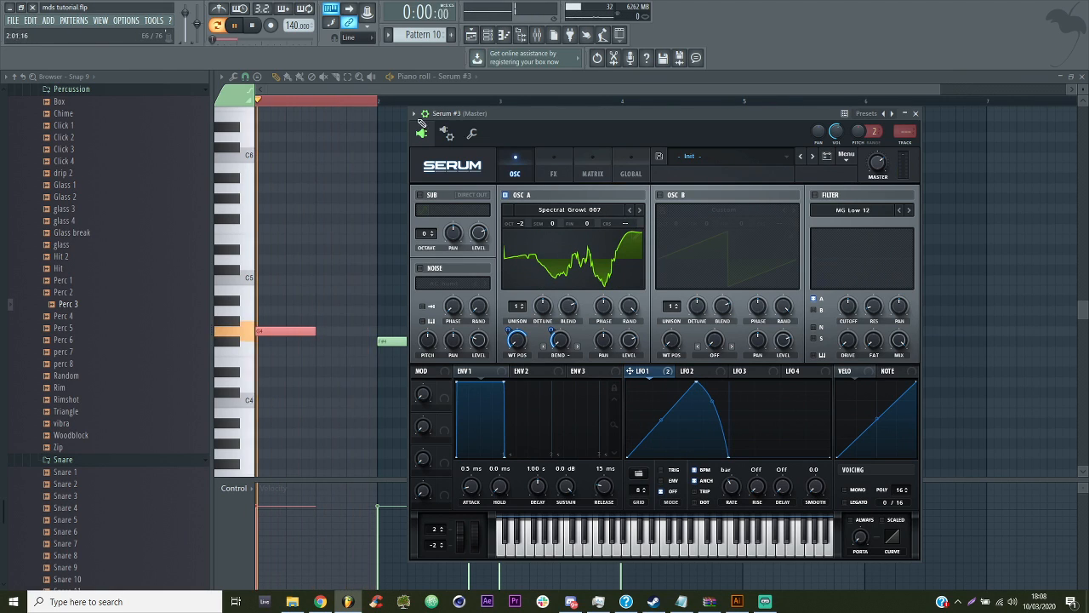
Enable oscillator B with the Bend +/- warp mode and the Spectral Growl 005 wavetable
click(661, 195)
click(723, 354)
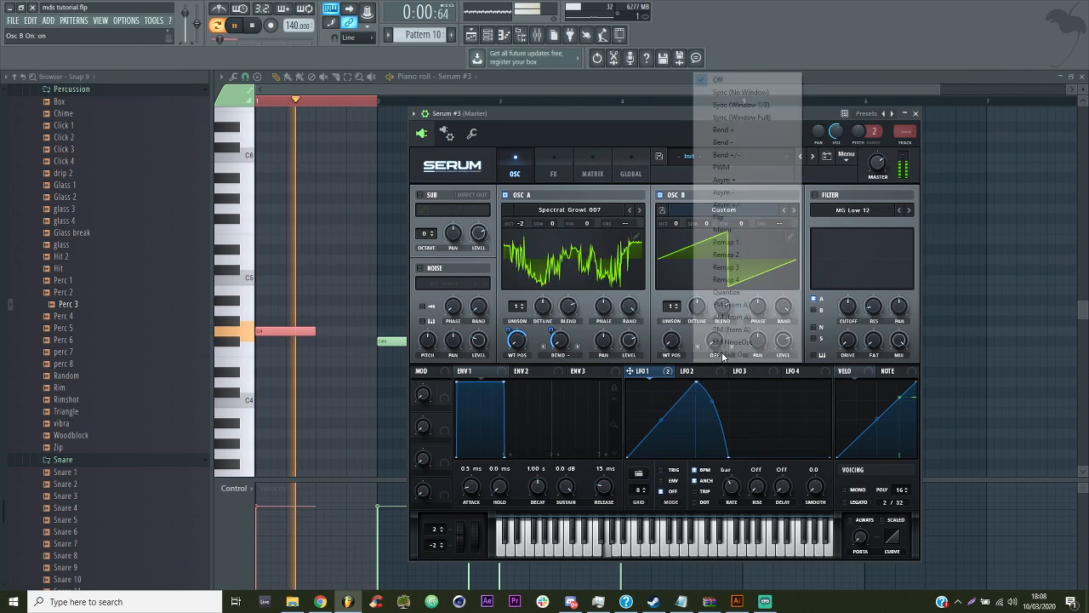
click(735, 156)
click(722, 211)
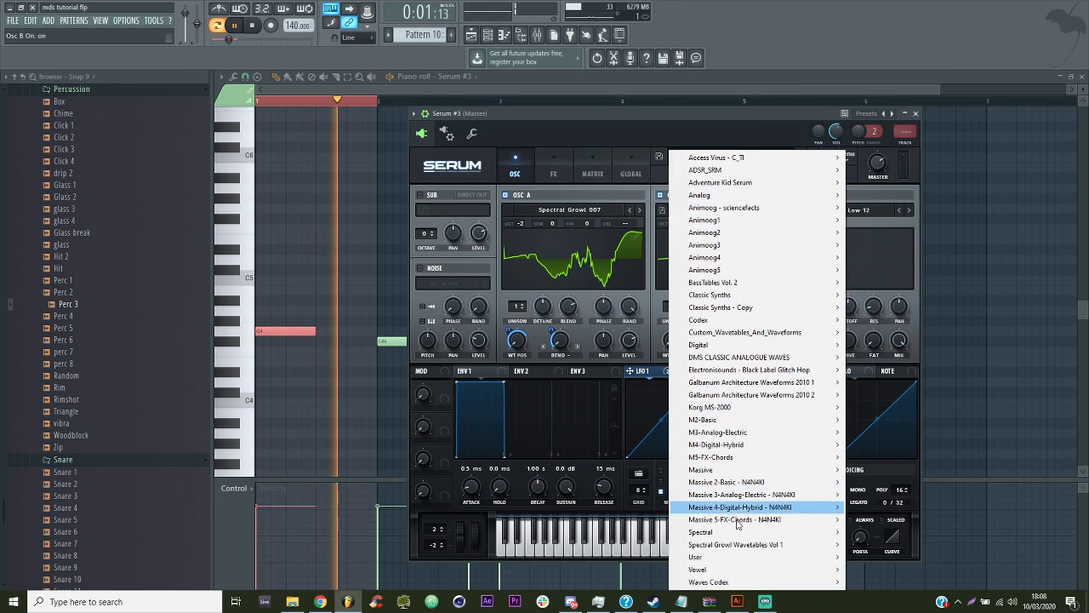
mouse_move(735, 544)
click(795, 144)
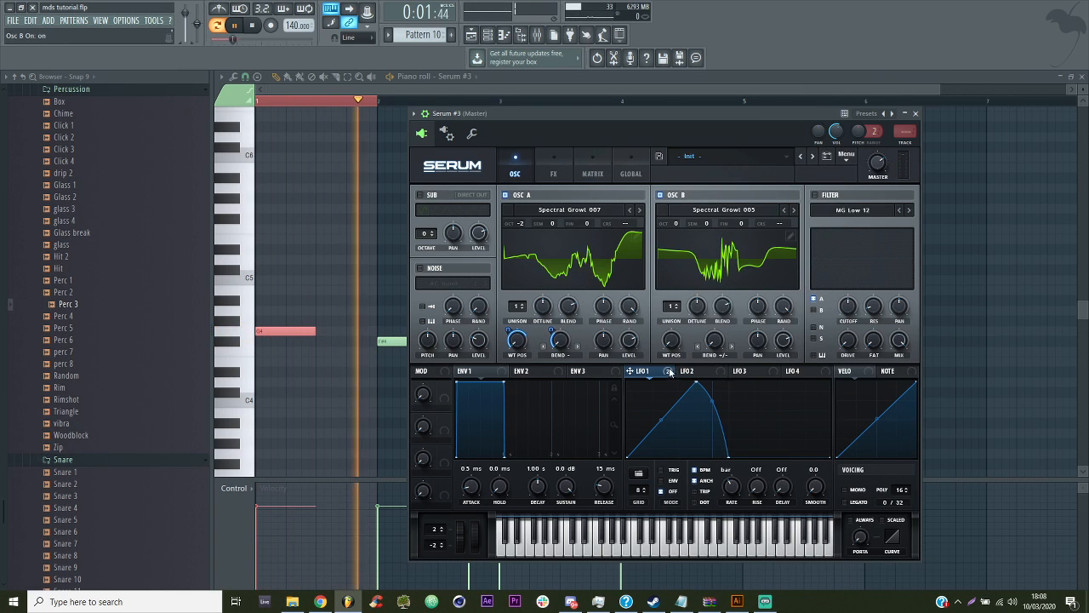
Set oscillator B to octave -2, modulate its warp and wavetable position (amount 64) with LFO 1, and switch its wavetable to Spectral Growl 004
drag(667, 340, 670, 340)
drag(673, 222, 671, 243)
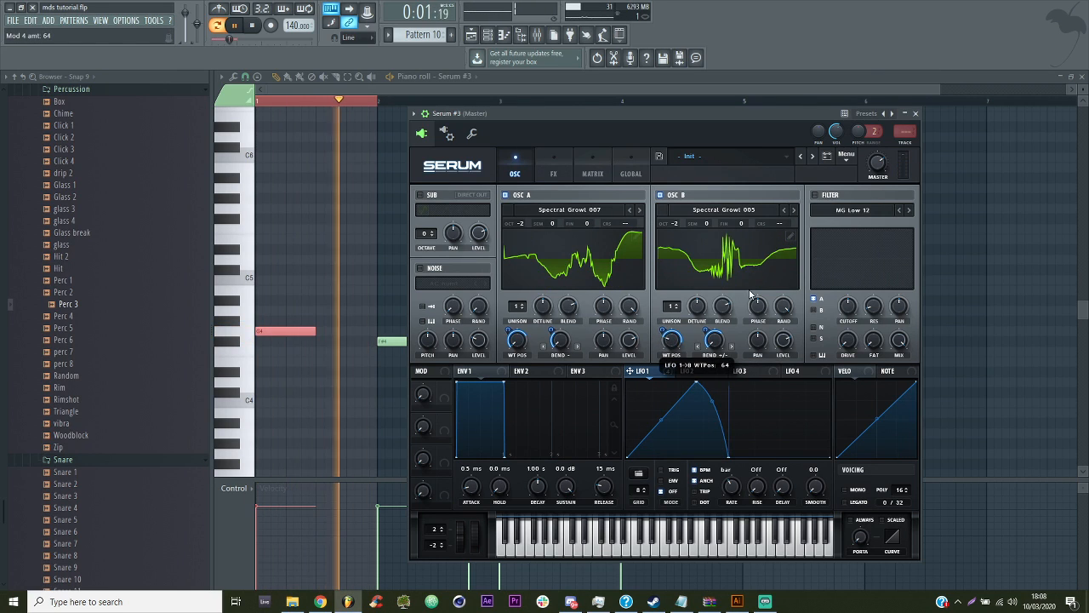
click(783, 211)
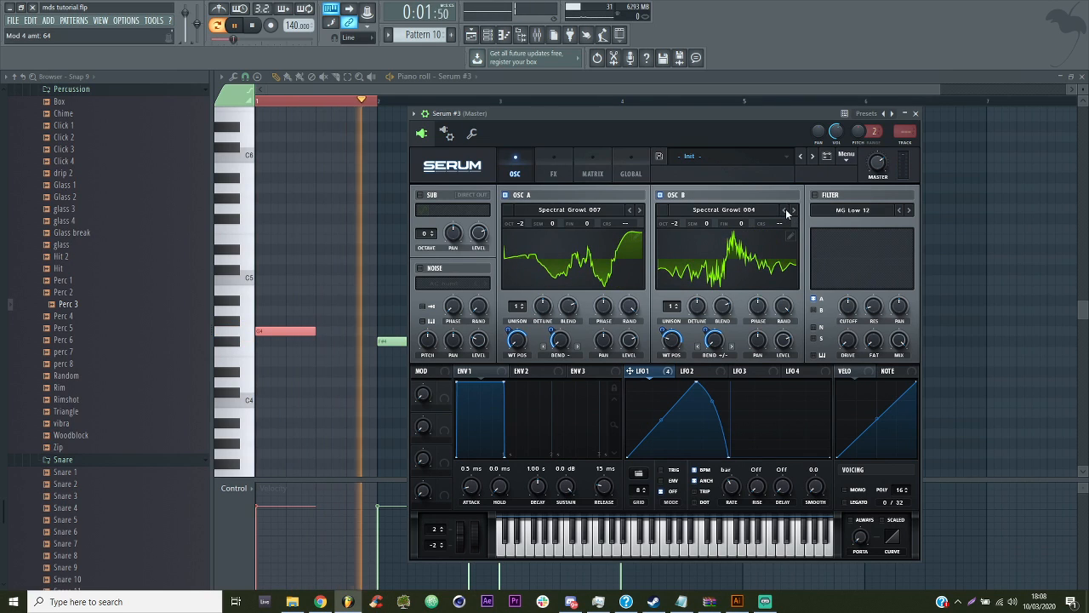
Enable the Distortion and Hyper/Dimension effects and lower the Dimension mix to about 3%
click(549, 155)
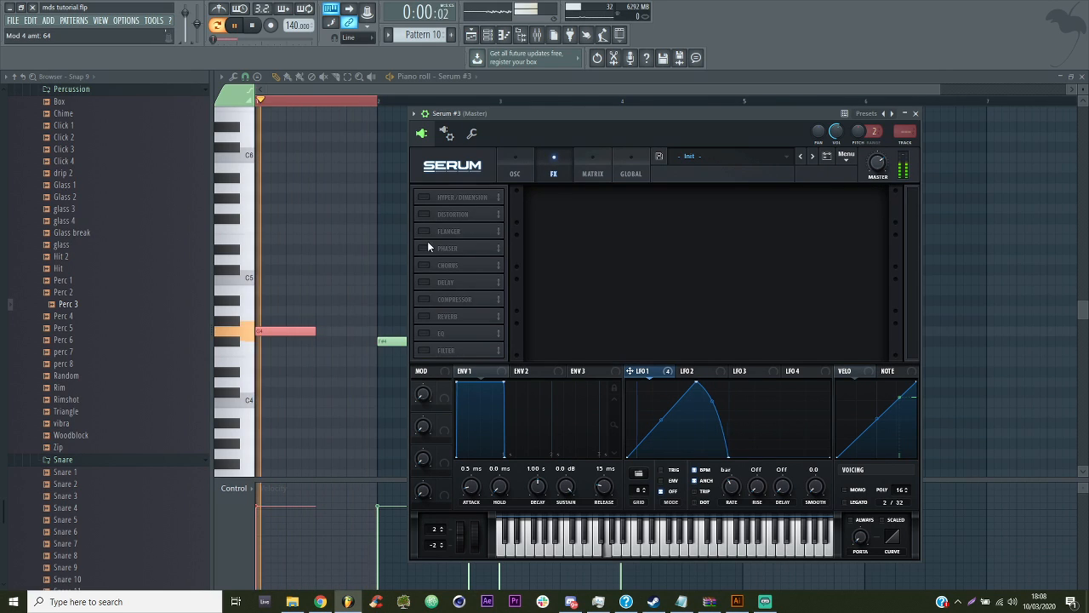
click(425, 215)
click(424, 197)
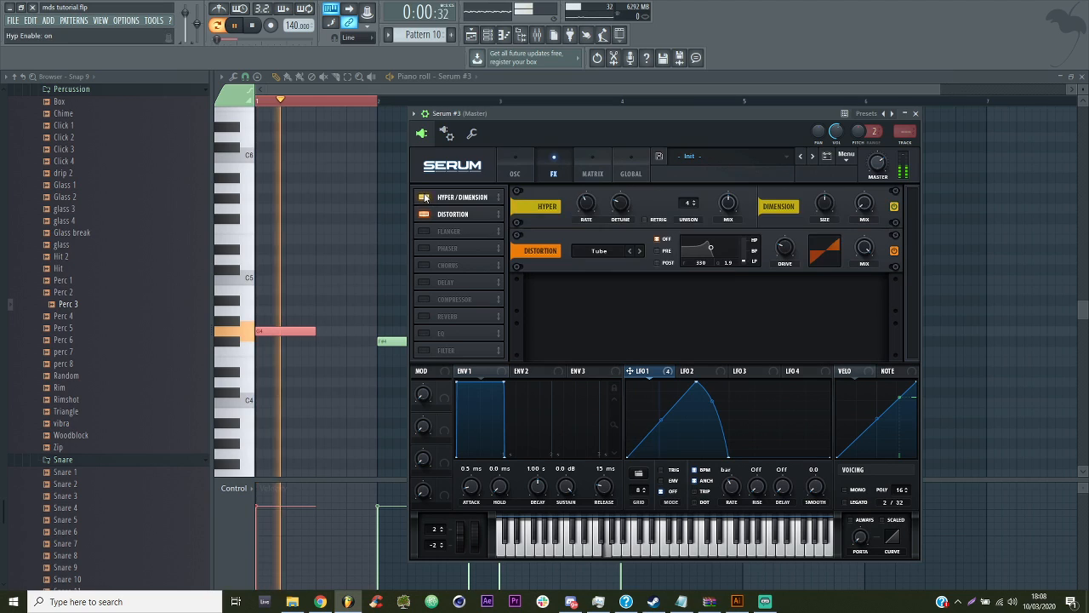
drag(859, 210, 859, 206)
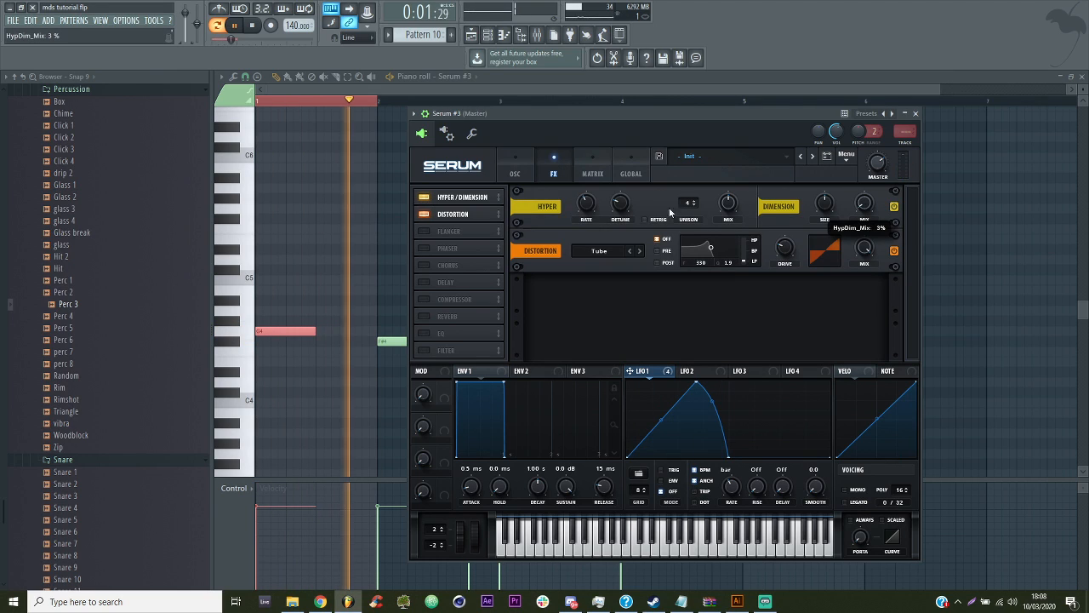
Enable the Phaser and Chorus effects and lower the mix of both
click(424, 249)
click(423, 266)
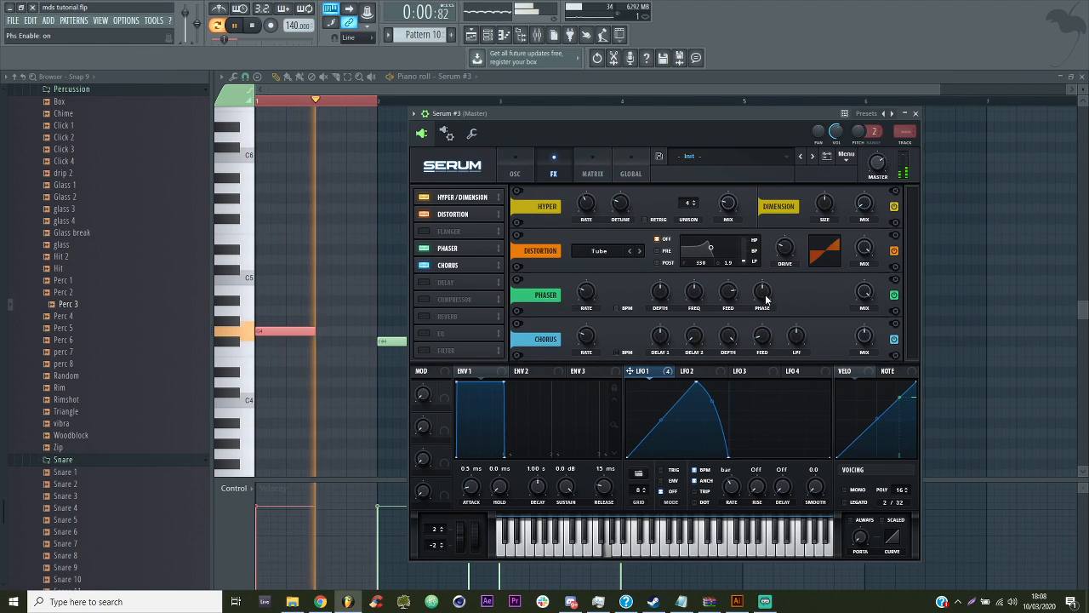
drag(863, 291, 865, 359)
drag(863, 292, 827, 316)
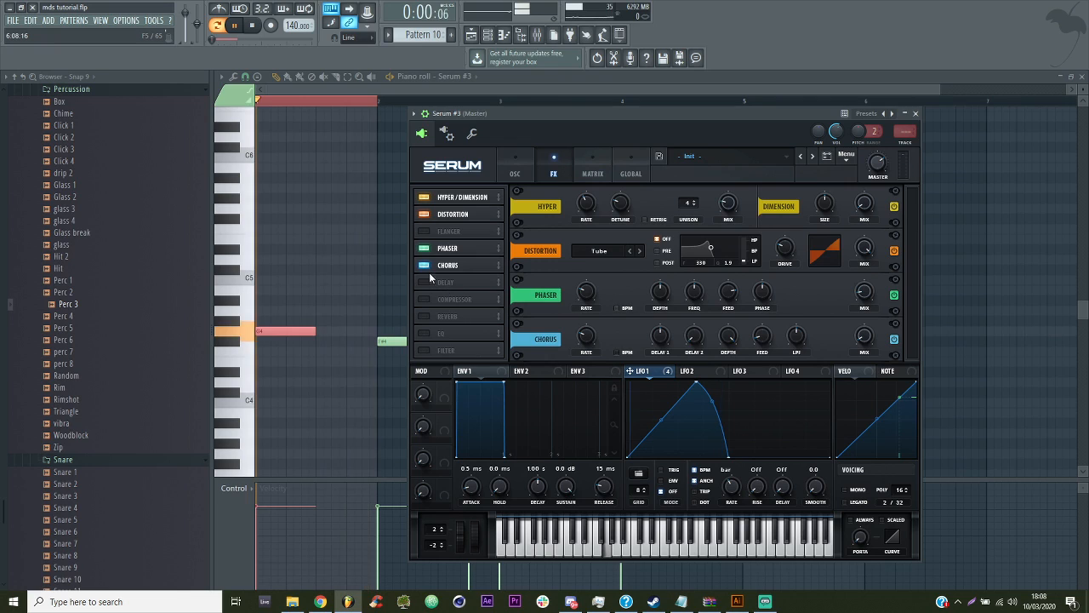
Enable the Flanger effect and reduce its mix and depth
click(423, 231)
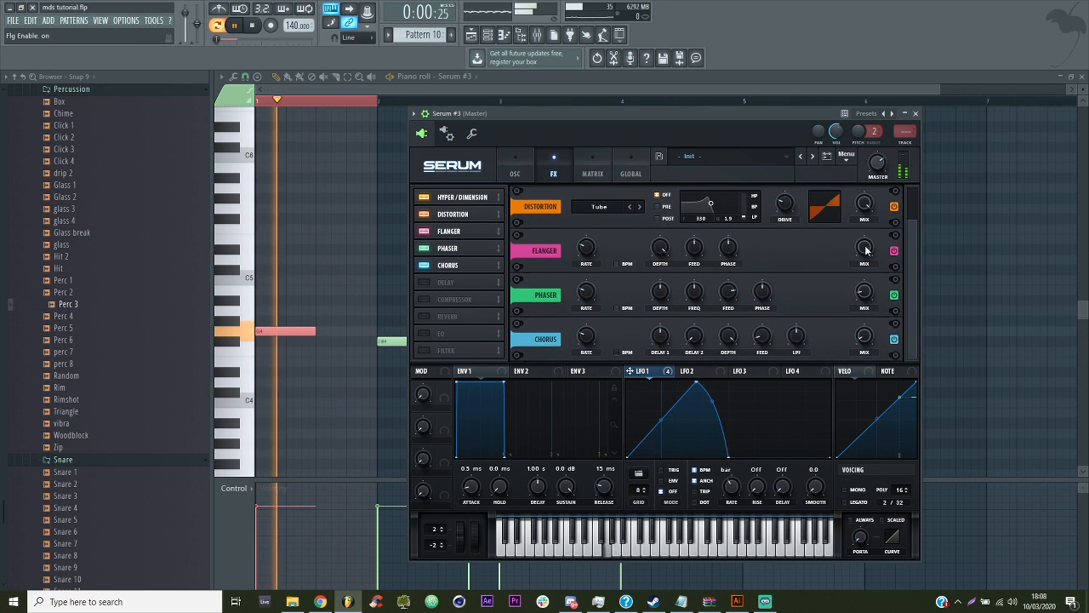
drag(863, 249, 848, 330)
drag(692, 337, 684, 318)
drag(660, 249, 658, 270)
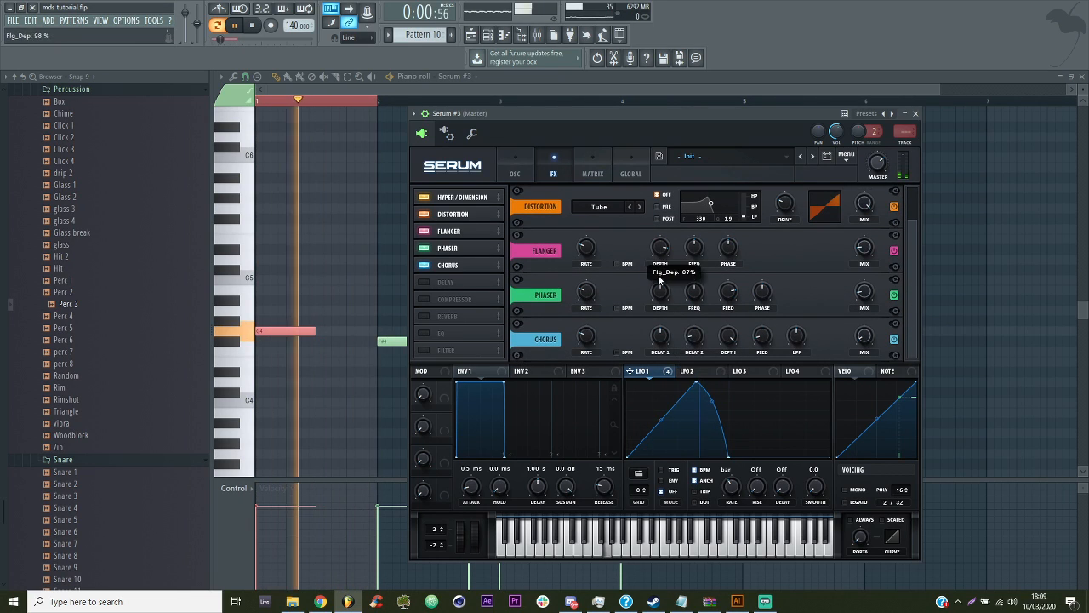
click(424, 350)
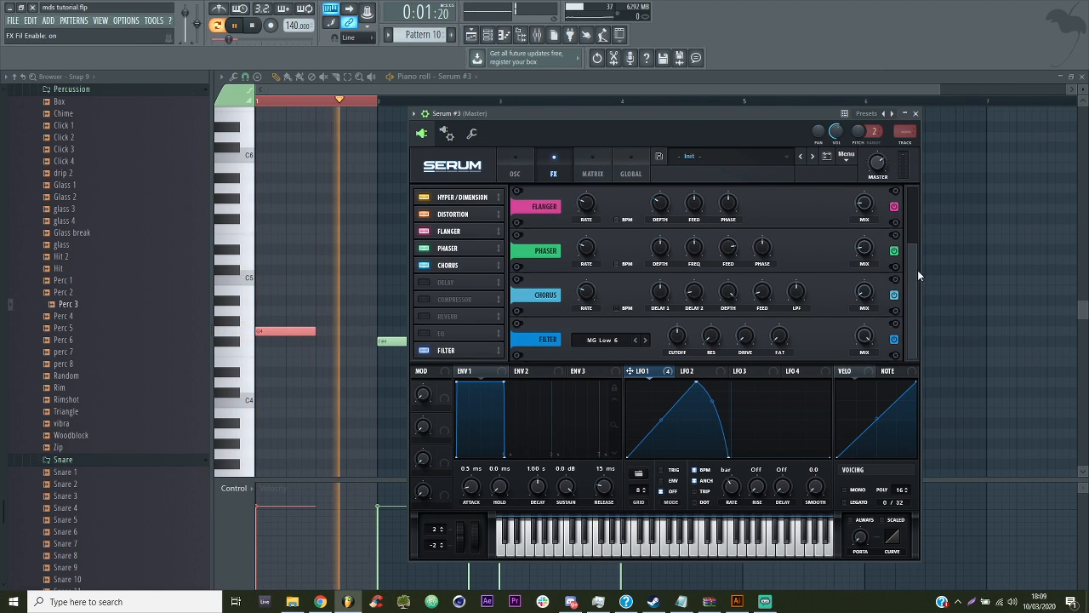
click(628, 344)
click(842, 345)
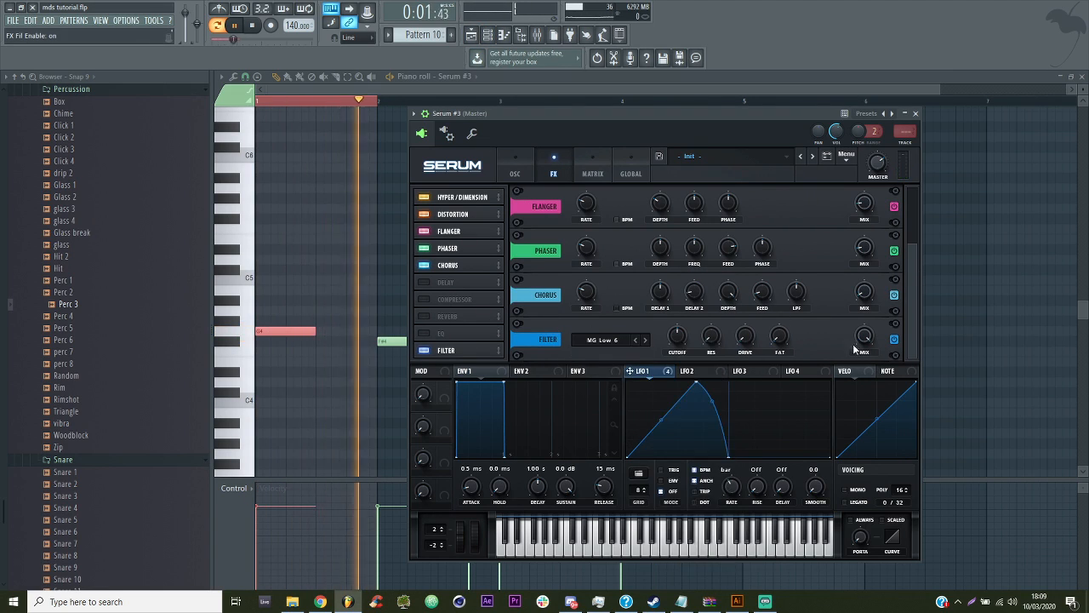
click(424, 350)
Enable the main oscillator filter, set its type to Reverb from the Misc group and modulate its cutoff with LFO 1
click(519, 170)
click(813, 195)
click(853, 209)
mouse_move(841, 260)
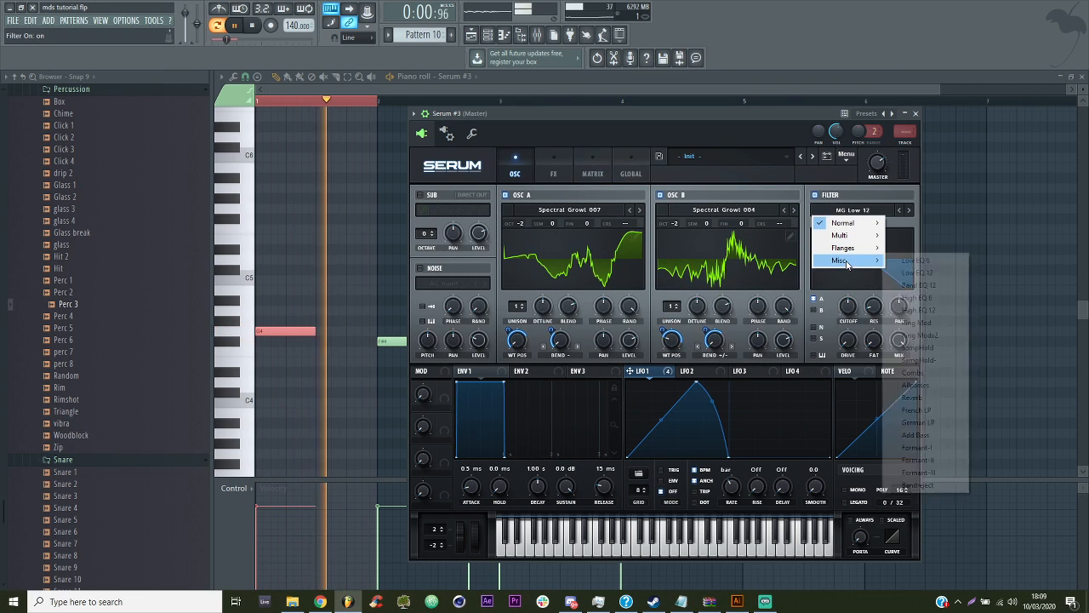
click(923, 399)
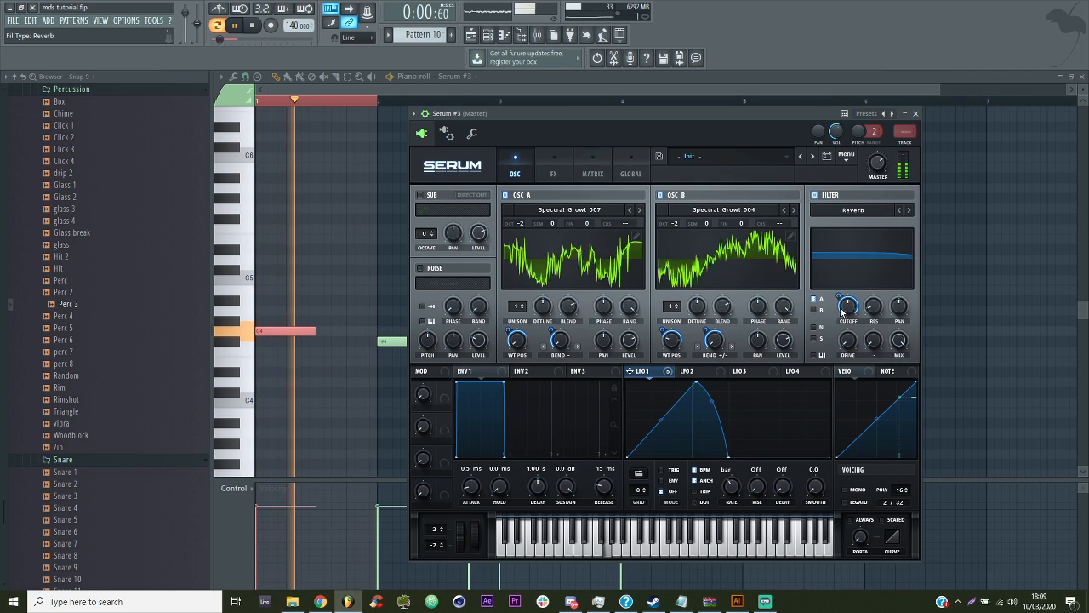
Set the reverb filter cutoff to about 600 Hz, adjust its LFO 1 modulation amount and try oscillator B through the filter
drag(844, 312, 846, 352)
drag(852, 315, 820, 343)
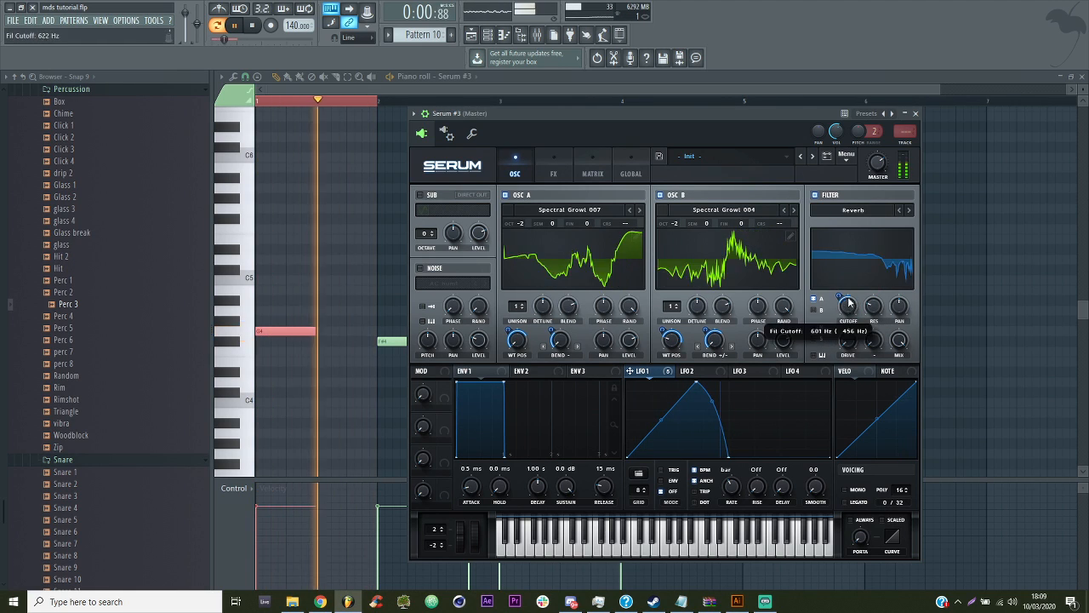
drag(843, 296, 830, 270)
drag(813, 324, 837, 309)
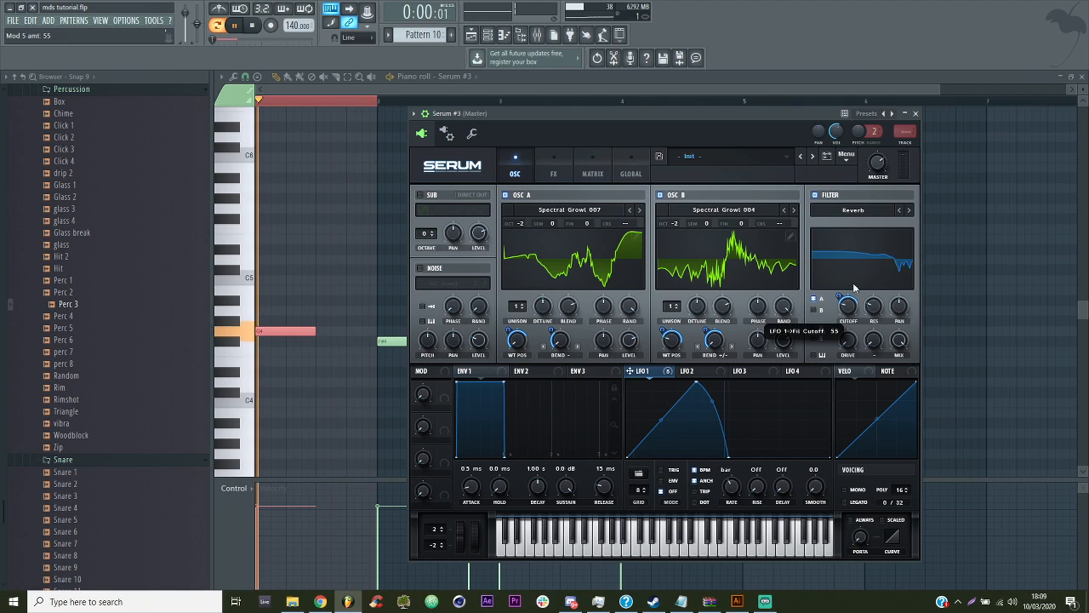
click(815, 311)
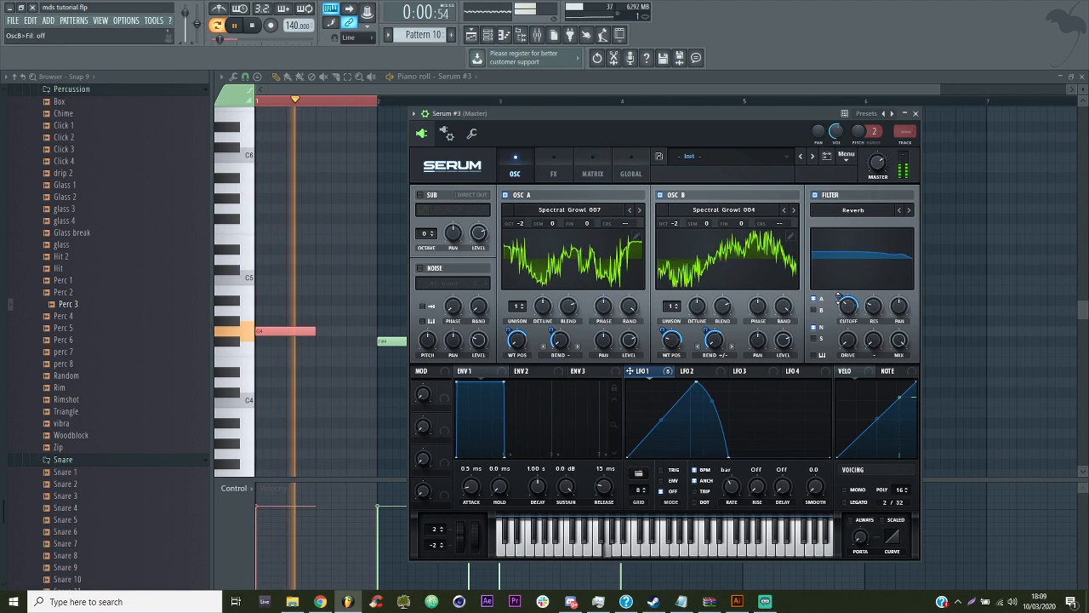
Replace the LFO 1 modulation on the filter cutoff with LFO 2 at an amount of about 49, and stop the loop
right_click(839, 298)
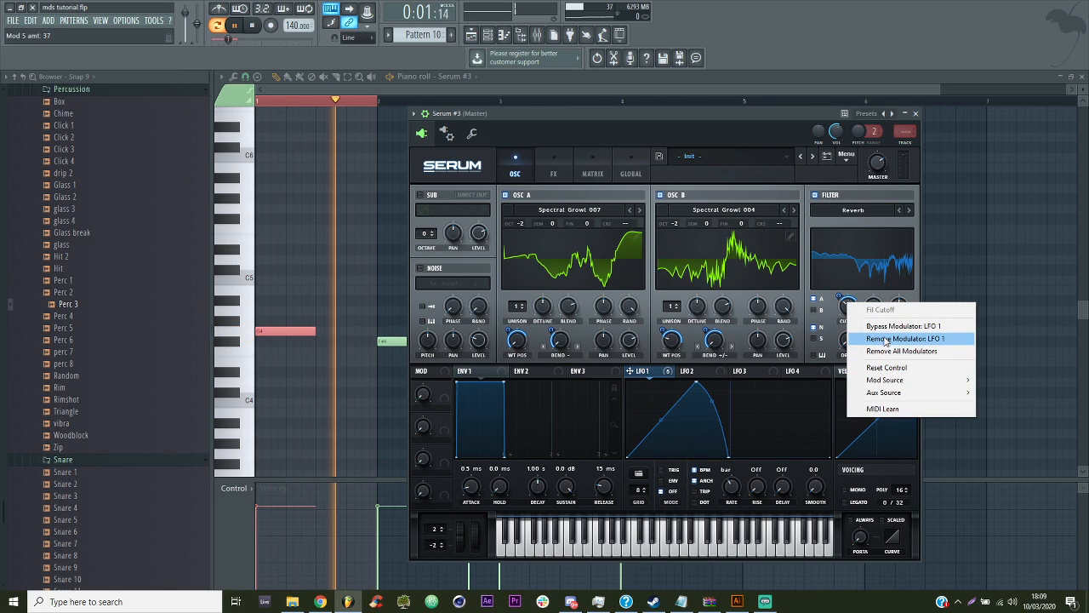
click(890, 338)
click(704, 373)
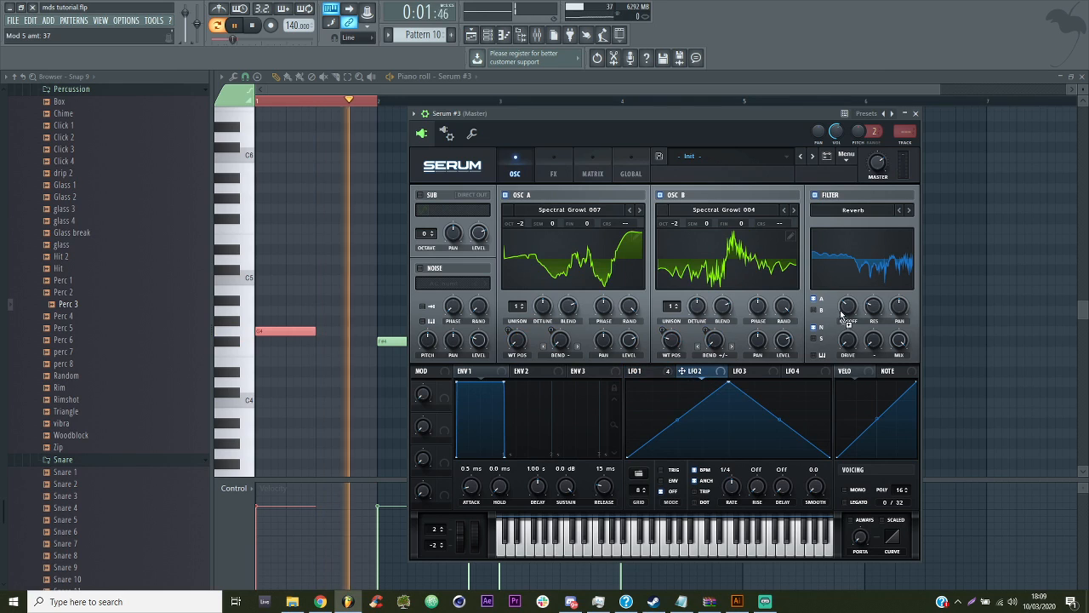
drag(681, 372, 843, 308)
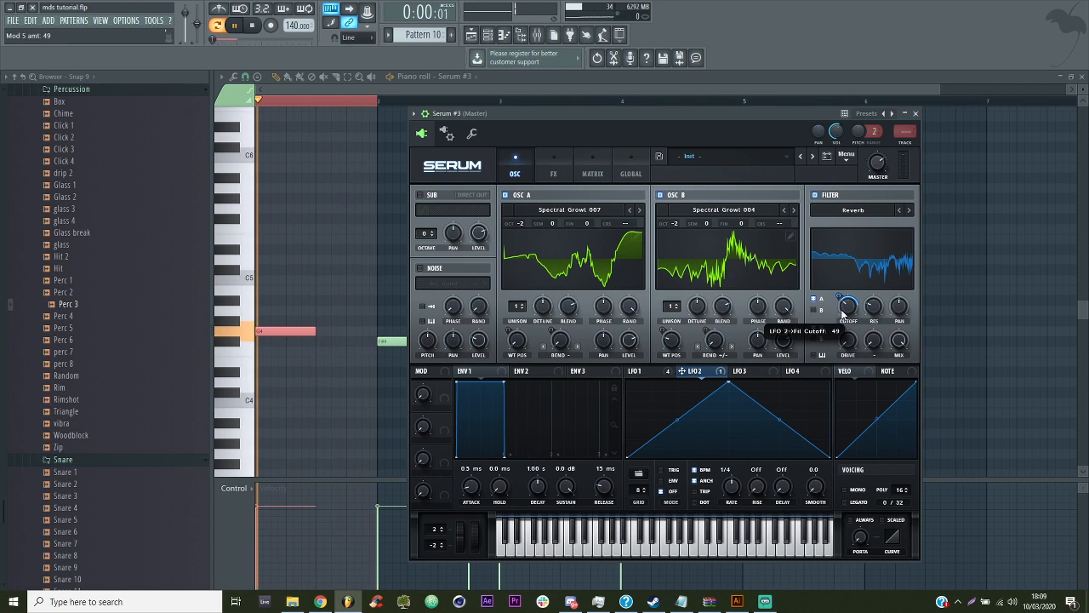
click(400, 102)
key(space)
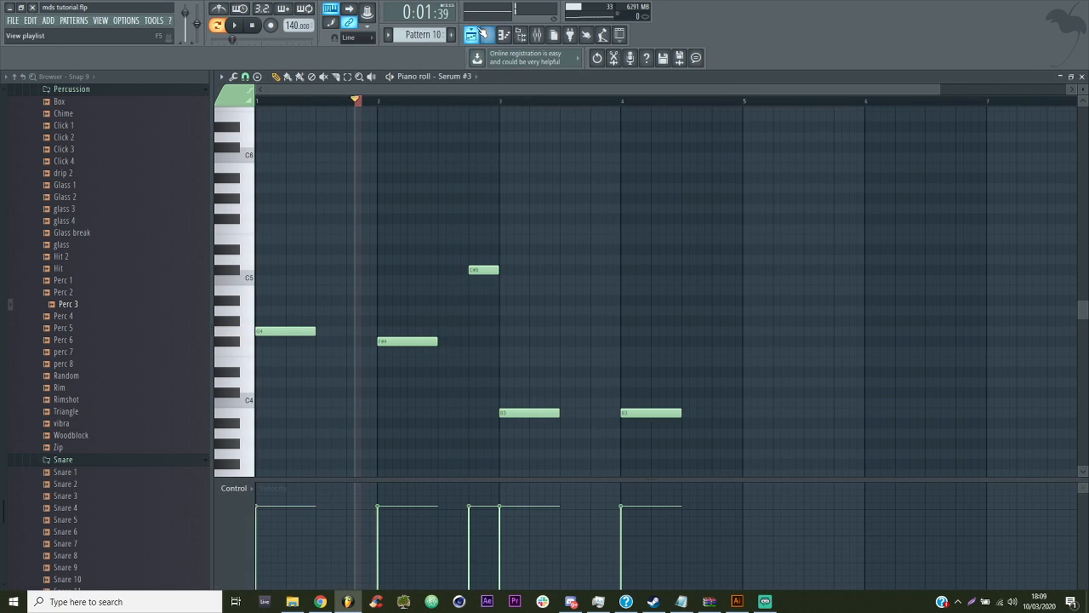
Play the arrangement in the playlist through the drop at bar 29 and save the project
click(473, 36)
click(464, 102)
click(457, 103)
key(space)
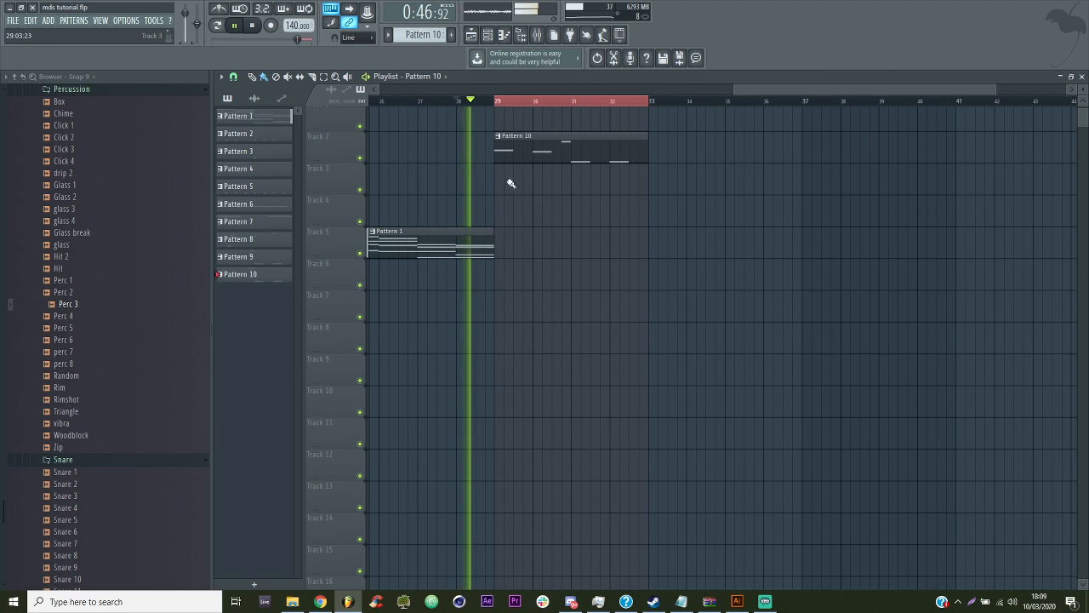
key(space)
key(ctrl+s)
drag(994, 89, 925, 91)
key(space)
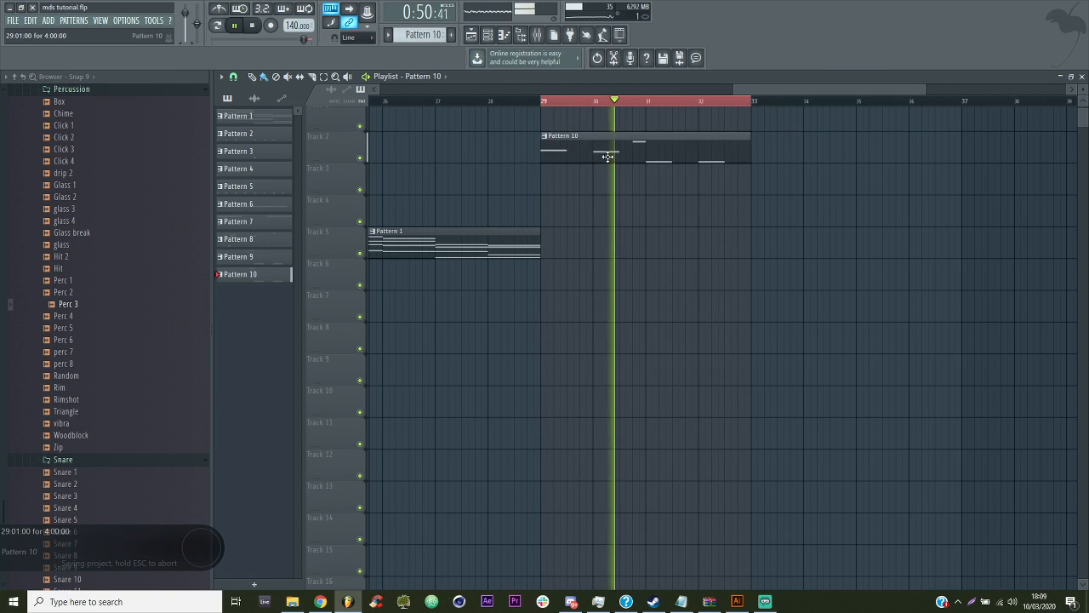
Delete every note in Pattern 10 except the first one
double_click(606, 155)
key(space)
drag(626, 93, 524, 93)
right_click(424, 341)
right_click(483, 269)
right_click(524, 412)
right_click(647, 412)
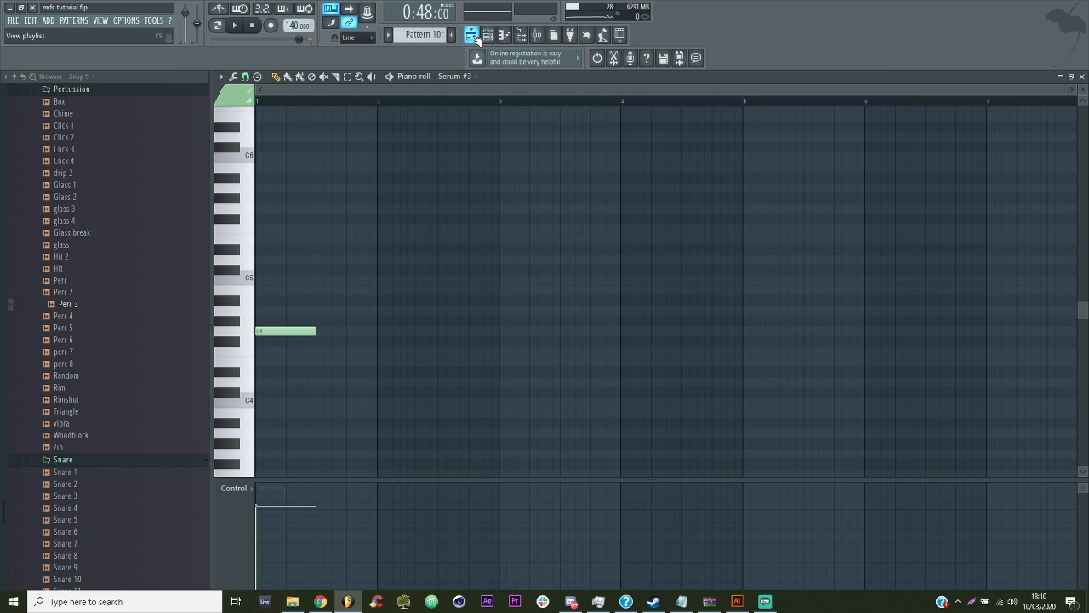
Render Pattern 10 as an audio clip and replace the pattern clip at bar 29 on Track 2 with it
click(477, 40)
right_click(406, 35)
click(504, 200)
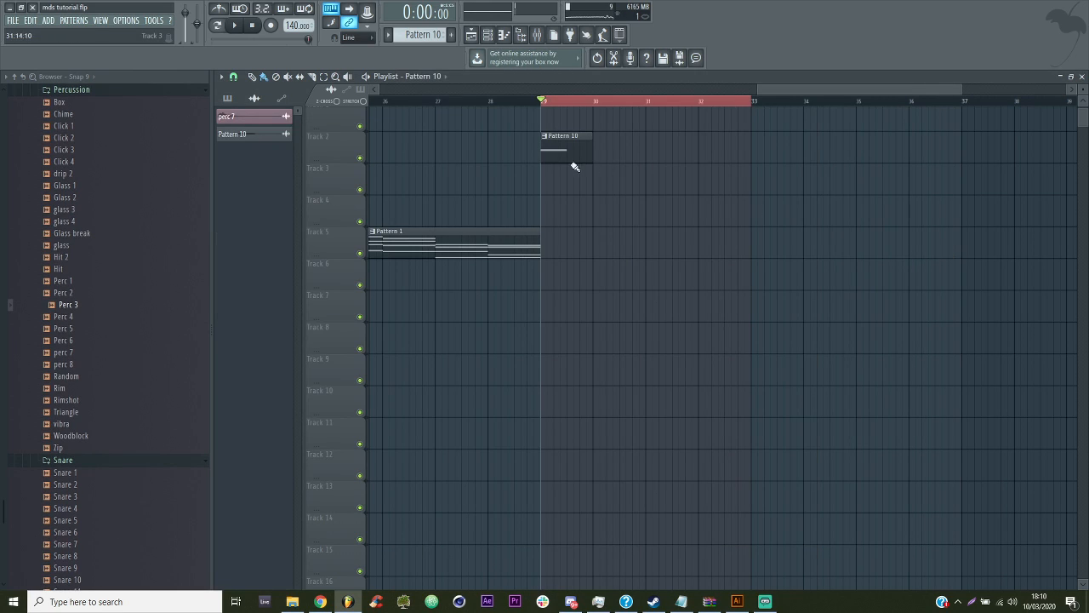
right_click(569, 160)
key(l)
click(547, 150)
key(space)
Link the Pattern 10 audio clip's channel to mixer insert 41
double_click(570, 153)
key(space)
key(F9)
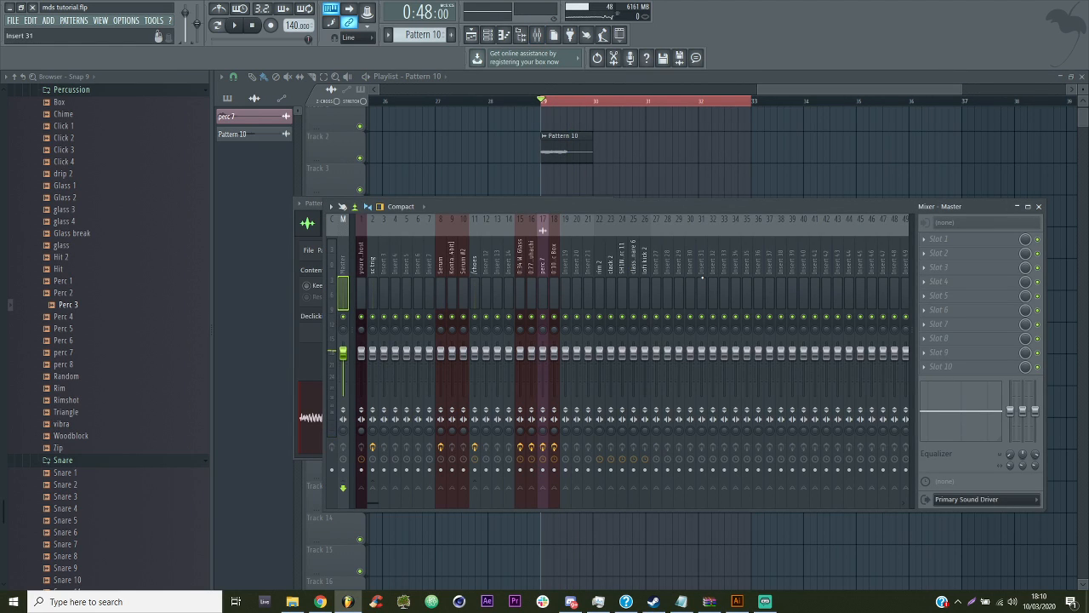
click(811, 264)
key(ctrl+l)
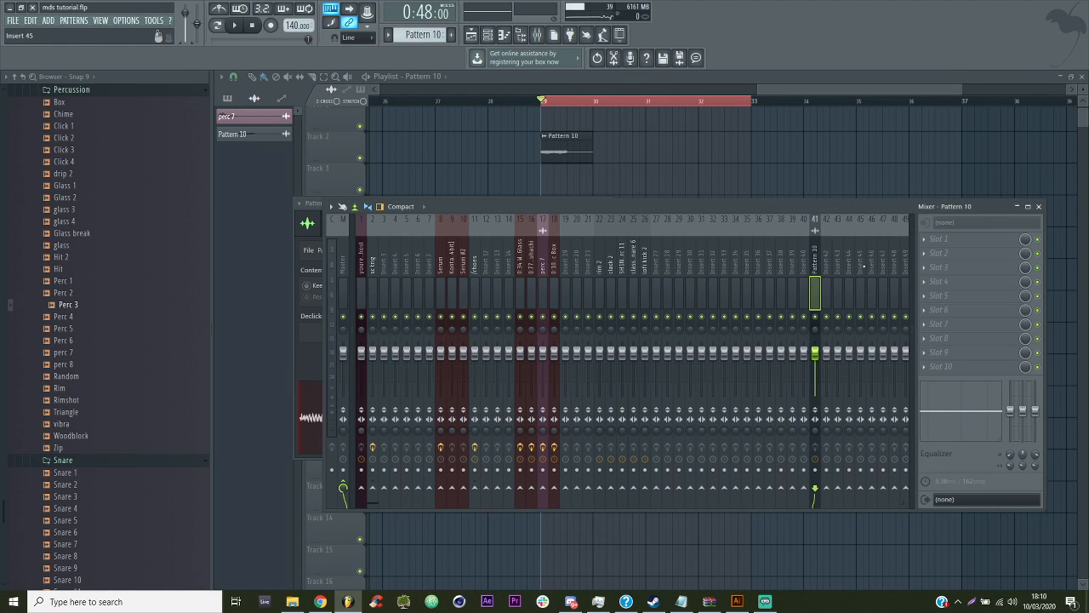
Route insert 41 only to insert 40 and name insert 40 "/bass drop"
right_click(800, 484)
click(833, 493)
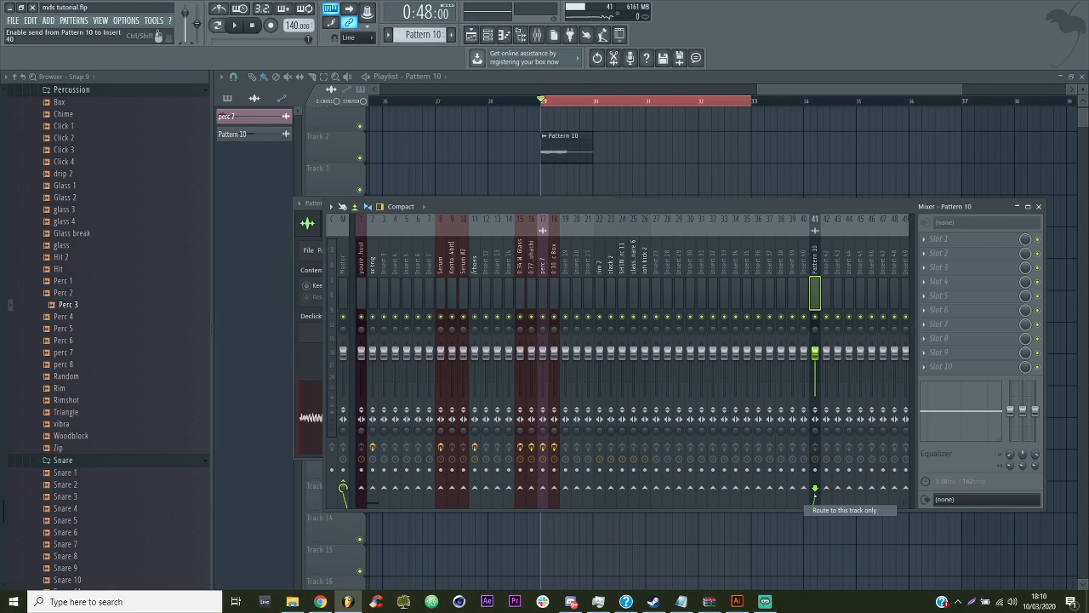
double_click(805, 268)
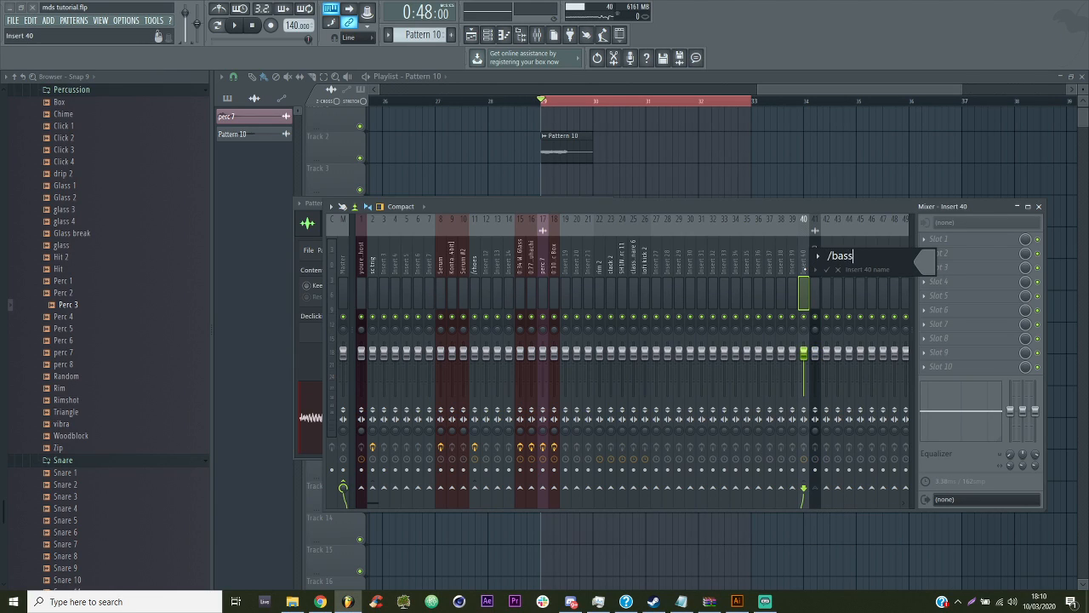
key(Return)
click(817, 267)
key(space)
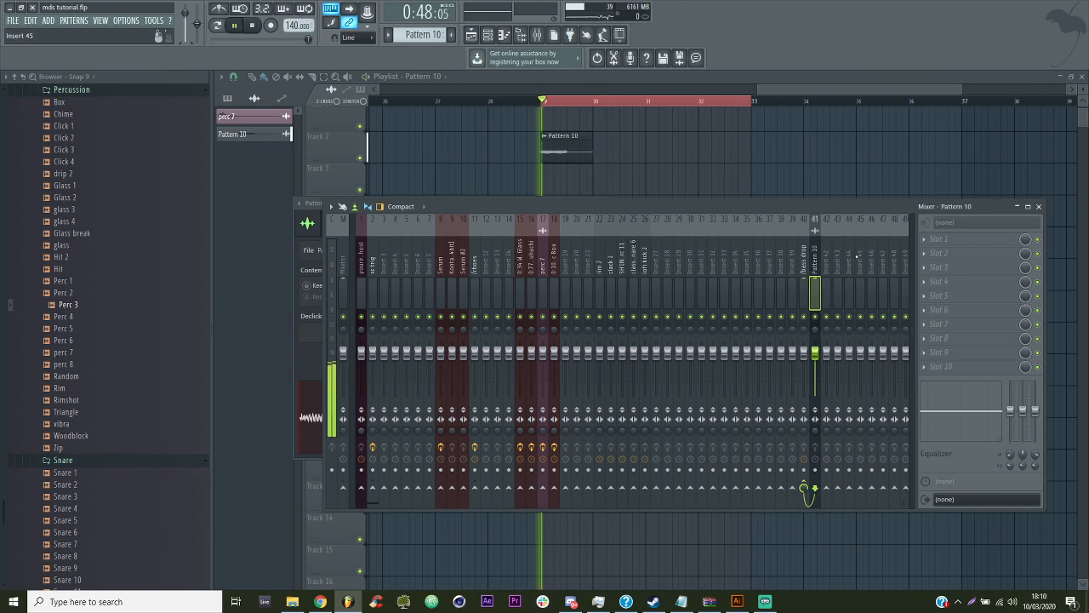
key(space)
Route the /bass drop insert only to the sc trig insert
click(804, 272)
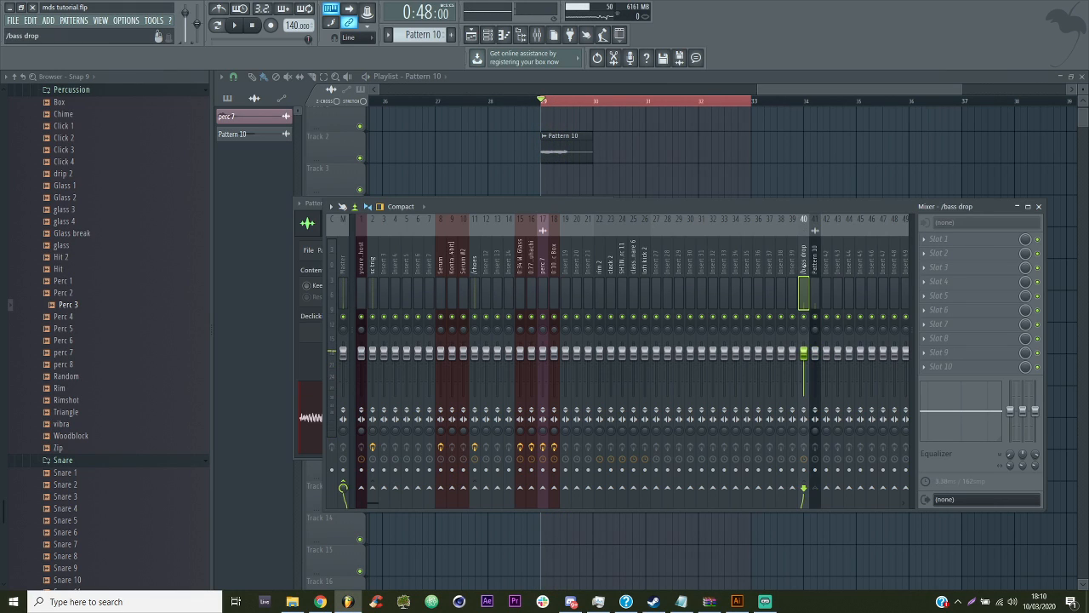
right_click(375, 488)
click(400, 498)
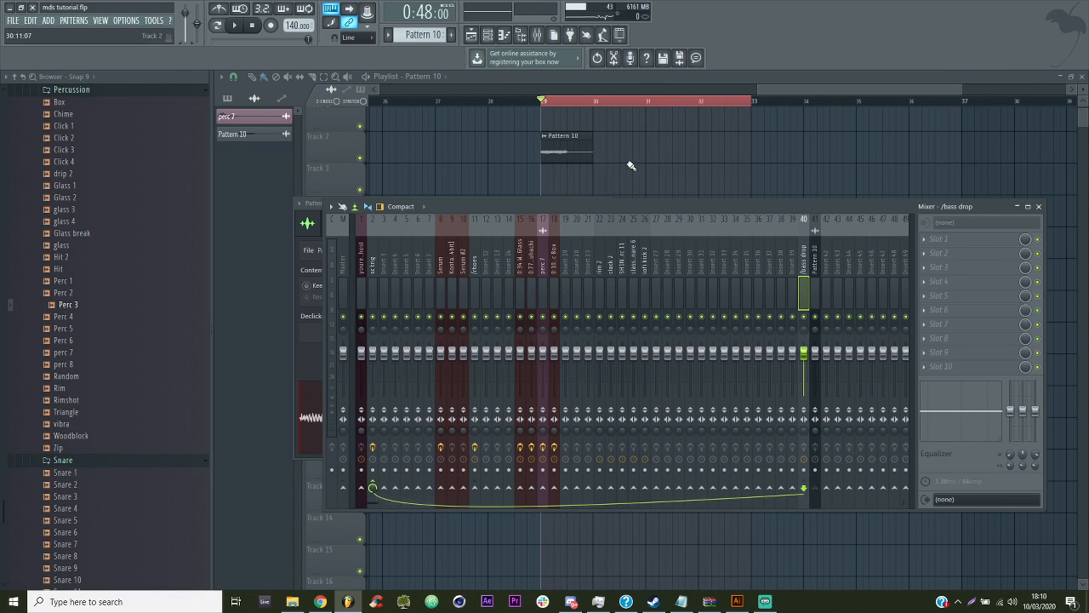
Insert an empty playlist track above the Pattern 10 audio clip
right_click(621, 146)
right_click(356, 147)
click(406, 309)
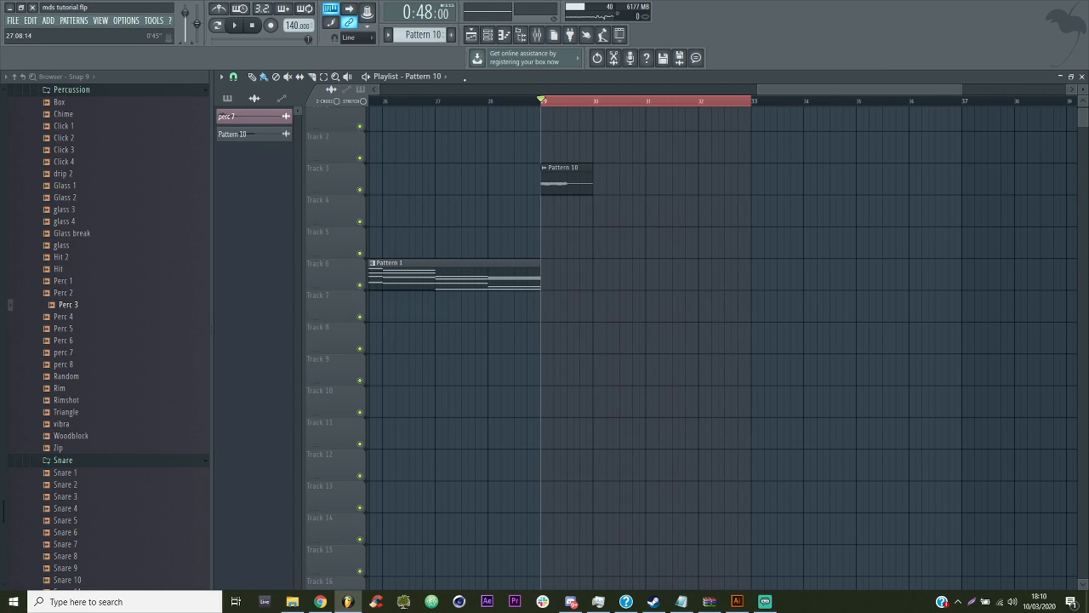
Switch to the new Pattern 11, filter the channels to group q and open the "youre just a ghost" channel
click(488, 35)
click(451, 35)
click(529, 285)
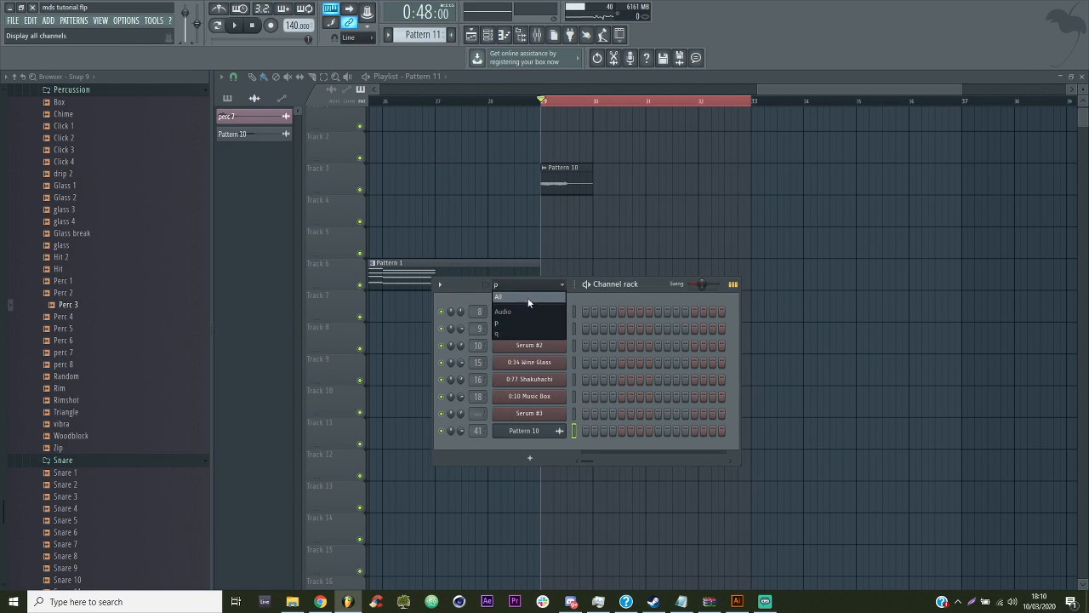
click(515, 333)
click(536, 399)
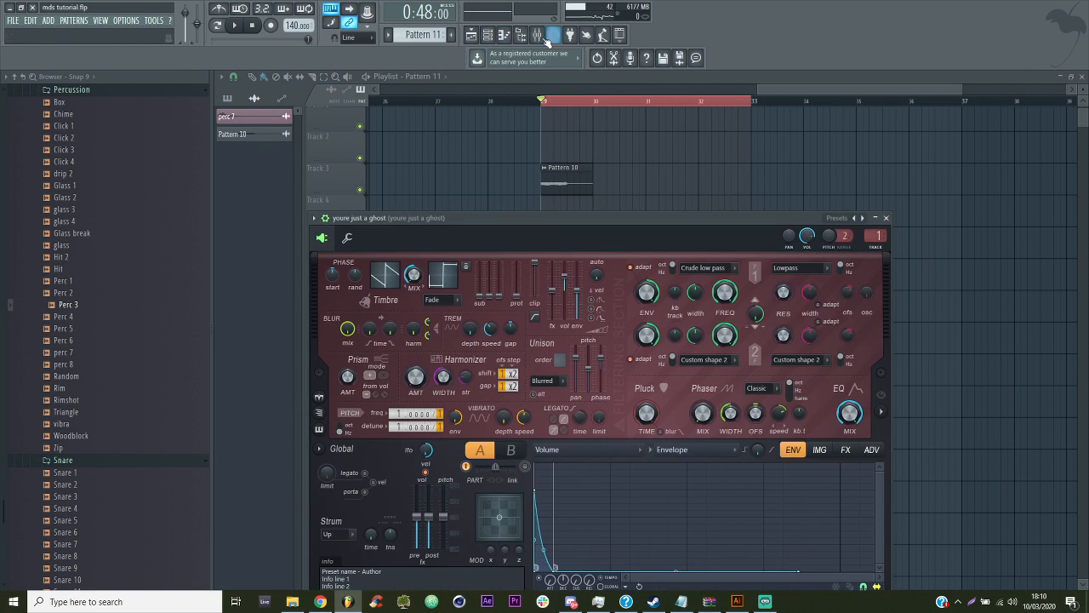
drag(531, 218, 523, 154)
Route the "youre just a ghost" insert only to the Master and sidechain it to the sc trig insert
click(538, 37)
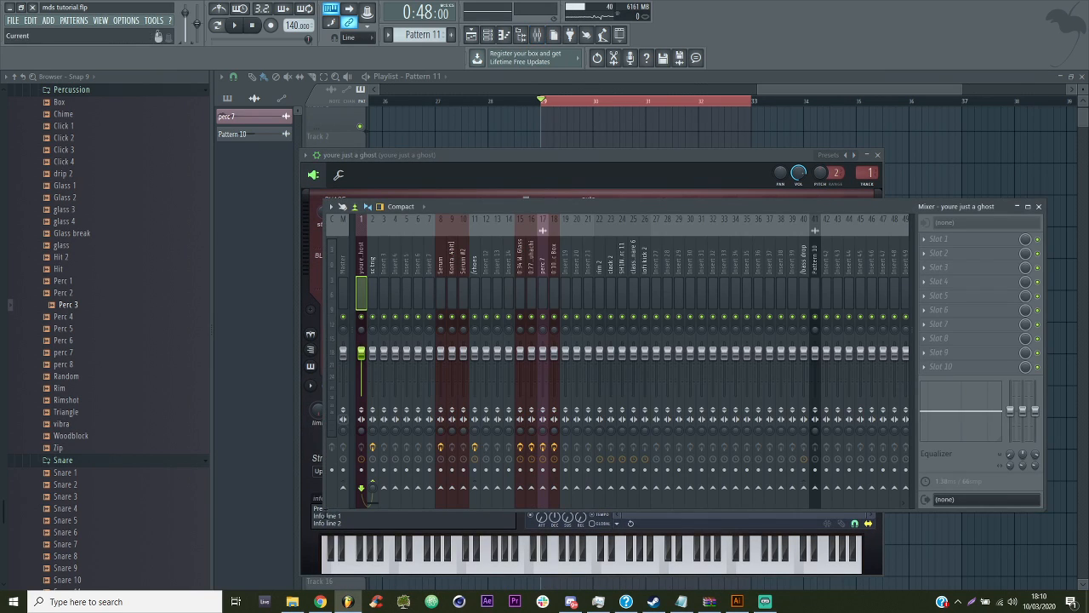
right_click(343, 489)
click(357, 508)
click(462, 154)
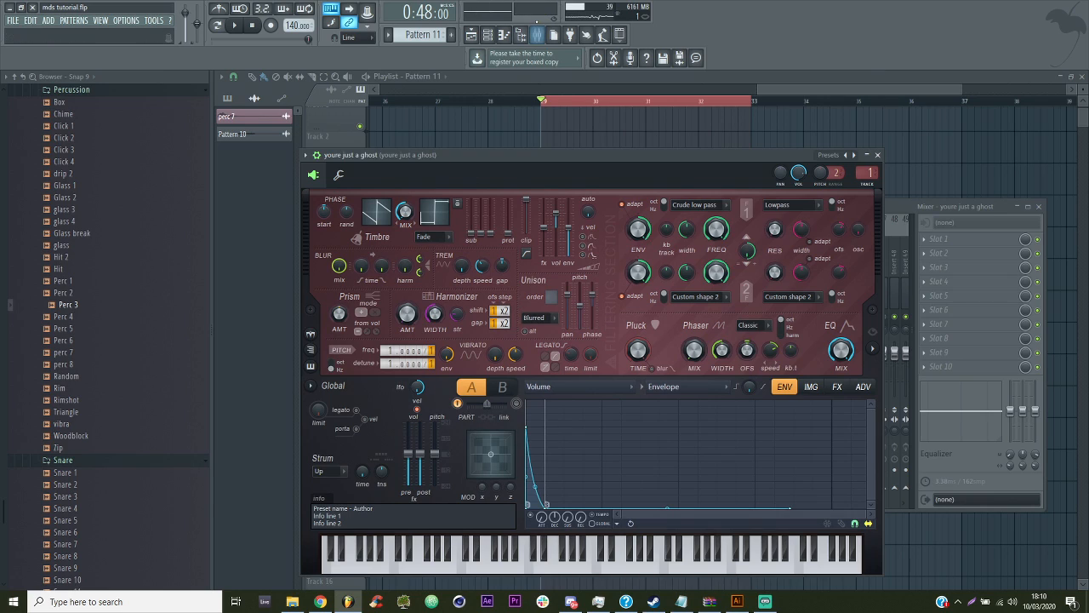
click(538, 35)
right_click(372, 486)
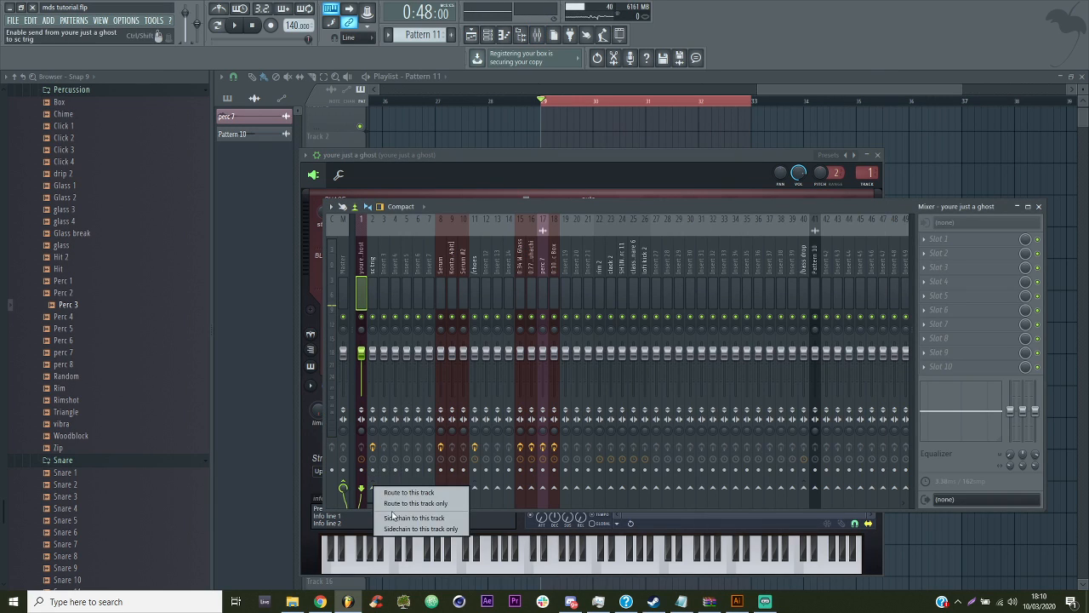
click(397, 531)
Set the sidechain input of the sidechain limiter on the sc trig insert and check the /bass drop insert's routing
click(375, 292)
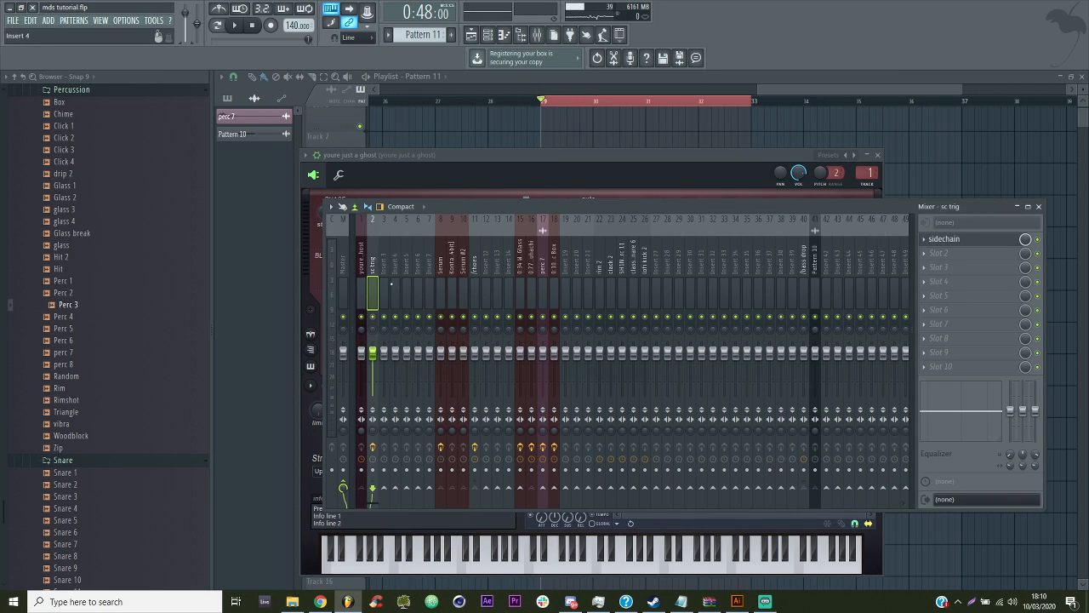
click(965, 241)
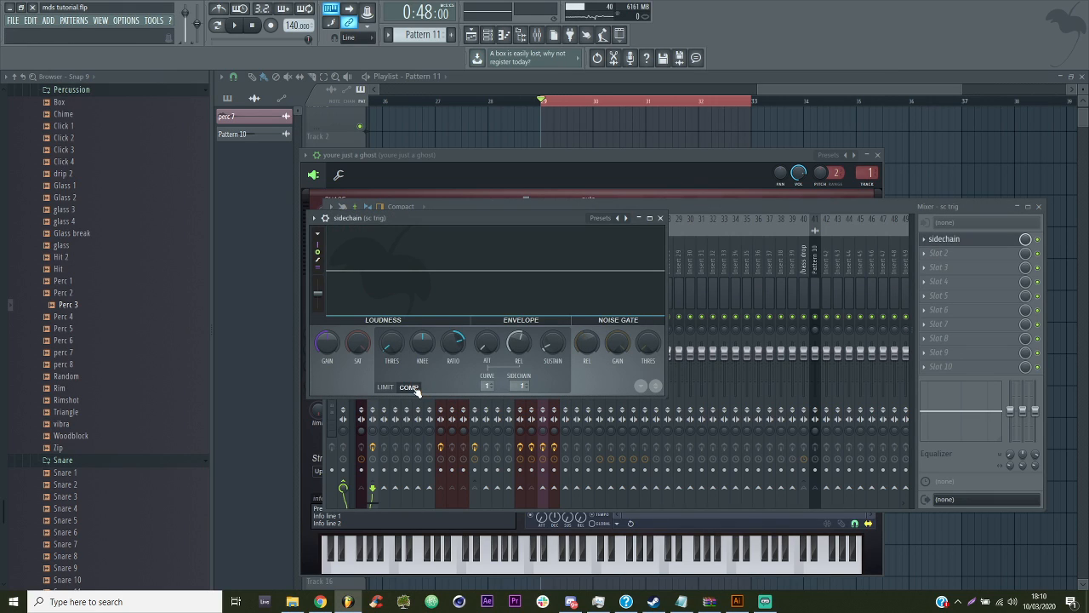
click(521, 385)
click(534, 405)
click(651, 203)
click(803, 277)
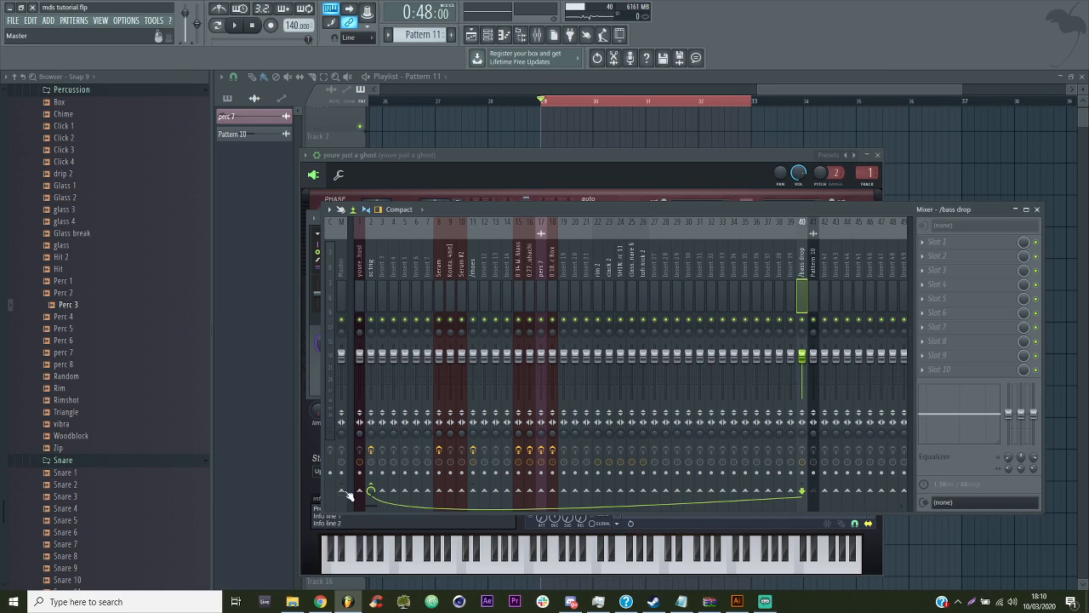
Place Pattern 11 at bar 29 on Track 4 and give it a "youre just a ghost" hit on its first step
click(550, 123)
key(space)
click(546, 217)
right_click(554, 219)
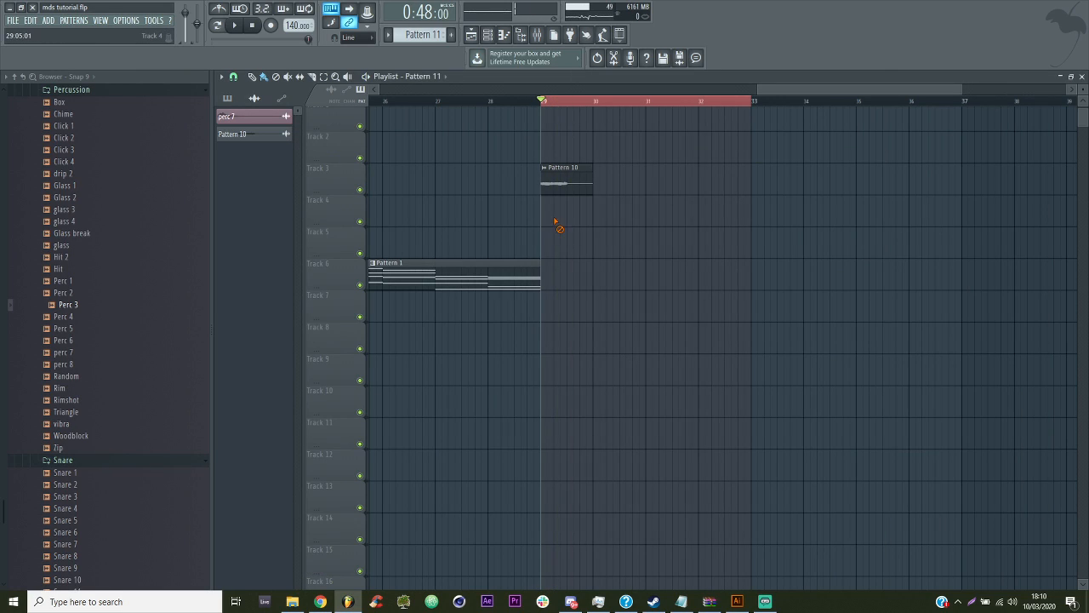
click(548, 212)
key(F6)
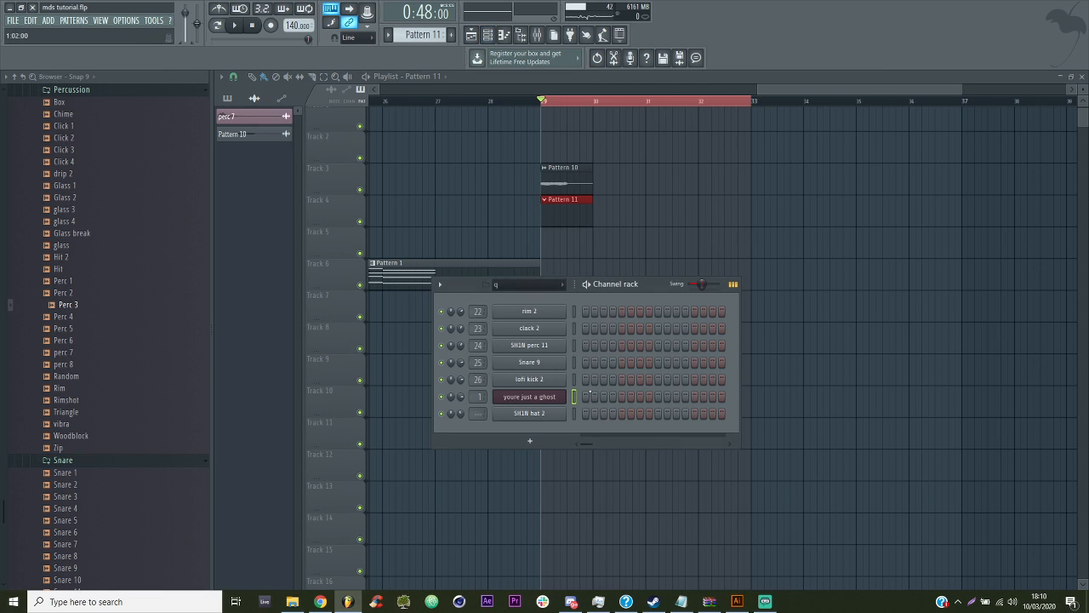
key(F6)
key(space)
key(space)
Shorten the Pattern 11 clip at bar 29 and repeat it on beat 3 of bars 29 to 32
drag(590, 209, 547, 211)
drag(958, 89, 838, 86)
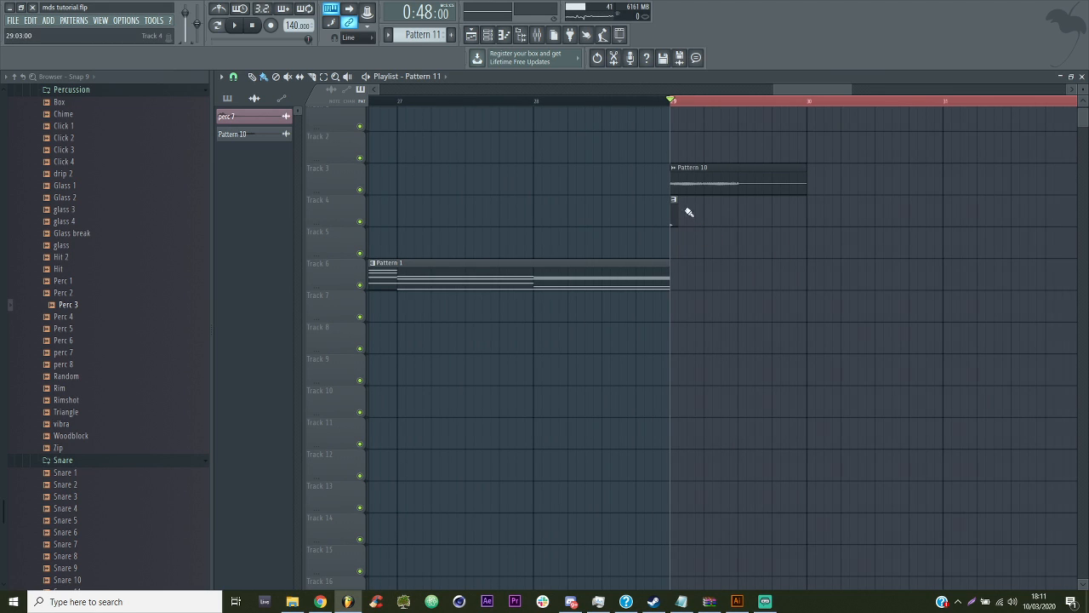
key(space)
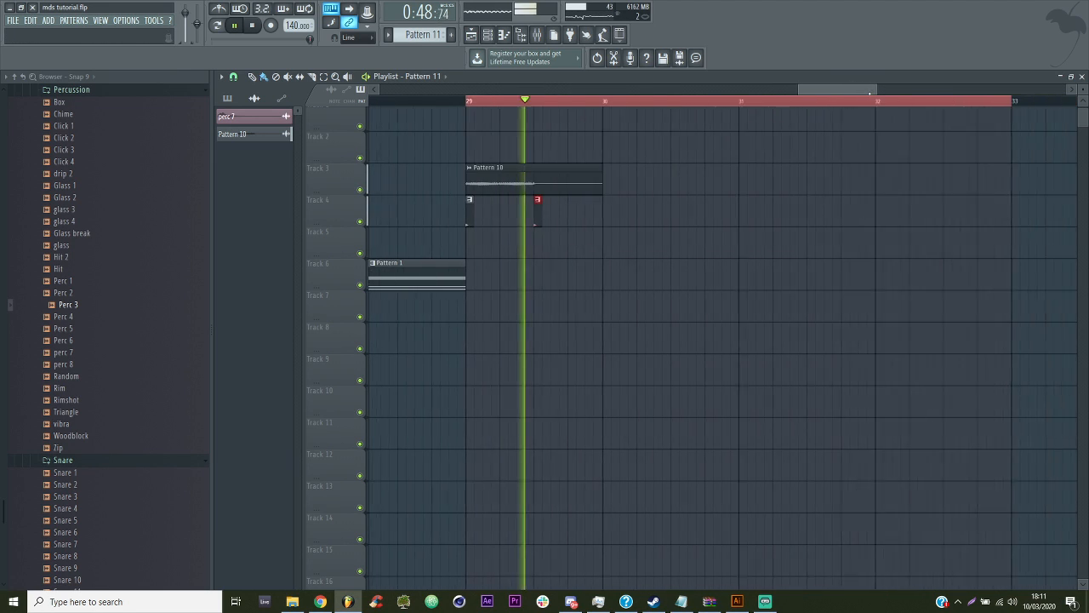
click(649, 217)
click(783, 219)
click(914, 218)
Stop playback and insert an empty playlist track at Track 5, below the Pattern 11 clips
key(space)
right_click(349, 238)
click(374, 354)
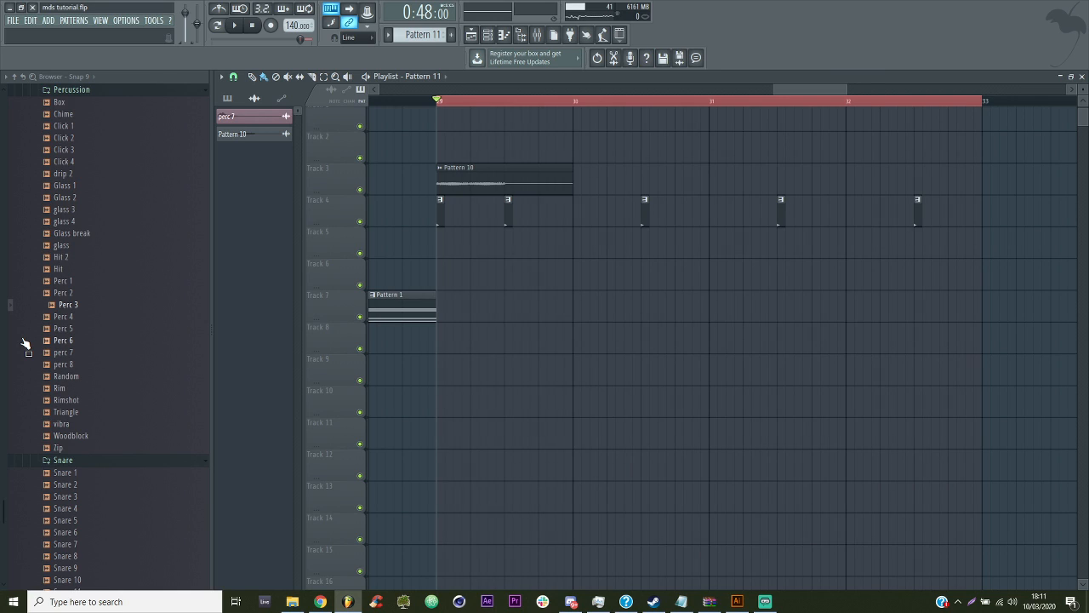
Audition snares in the SwuM Drum Kit and look through the other sample packs for a more suitable snare source
scroll(93, 378, up, 5)
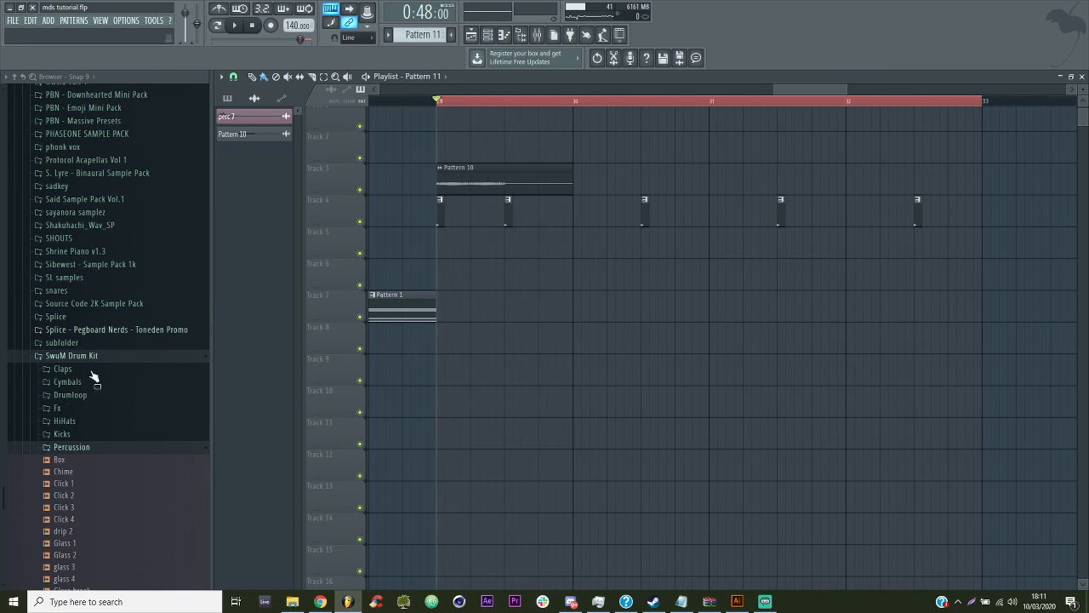
click(68, 447)
click(64, 460)
click(73, 518)
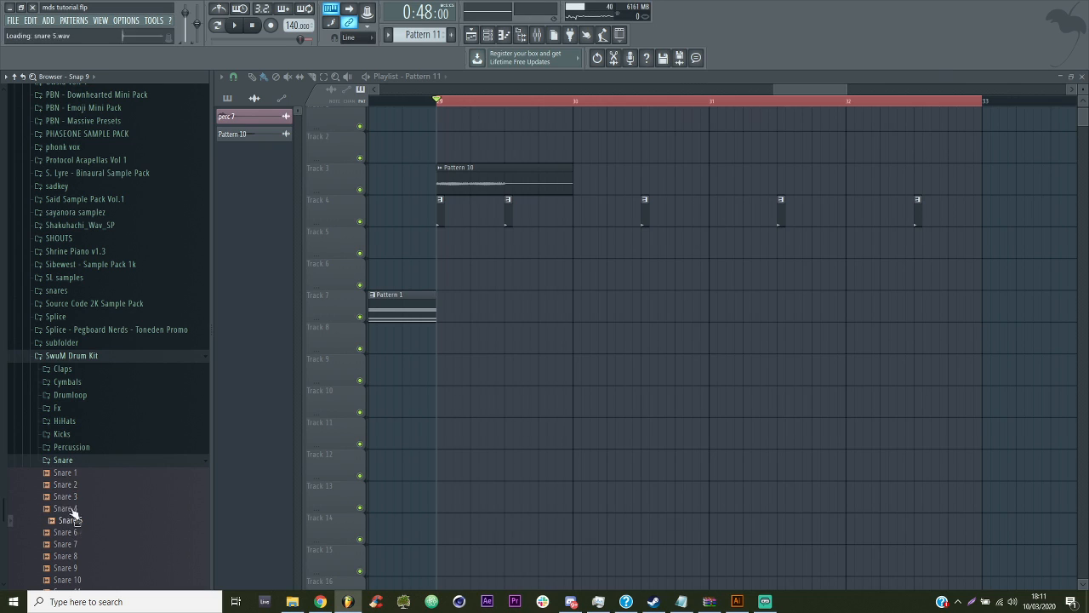
click(75, 359)
drag(3, 514, 3, 194)
click(49, 202)
scroll(110, 408, down, 5)
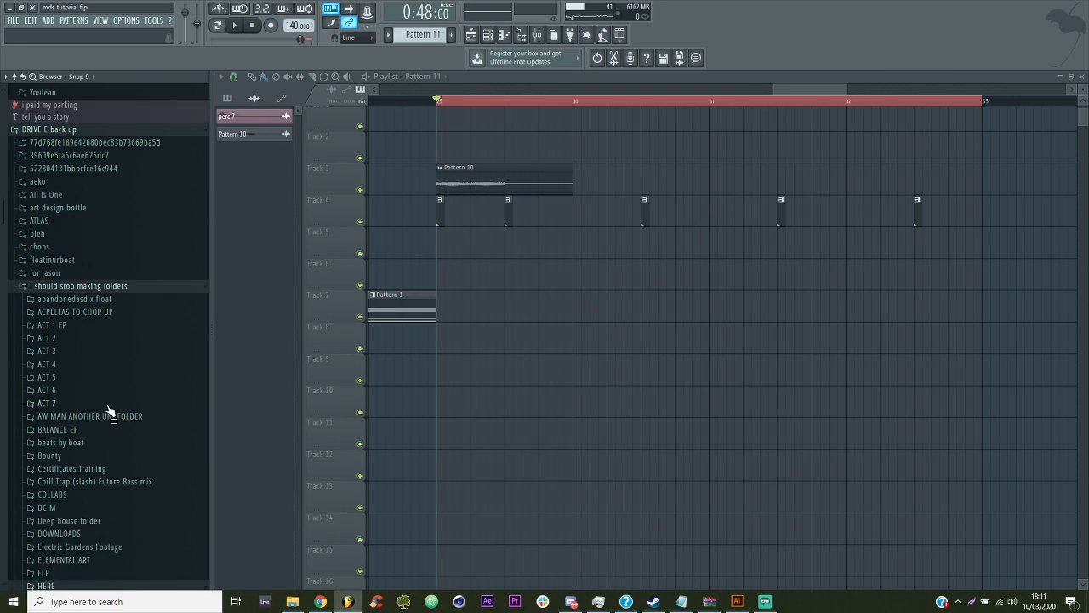
scroll(100, 317, down, 10)
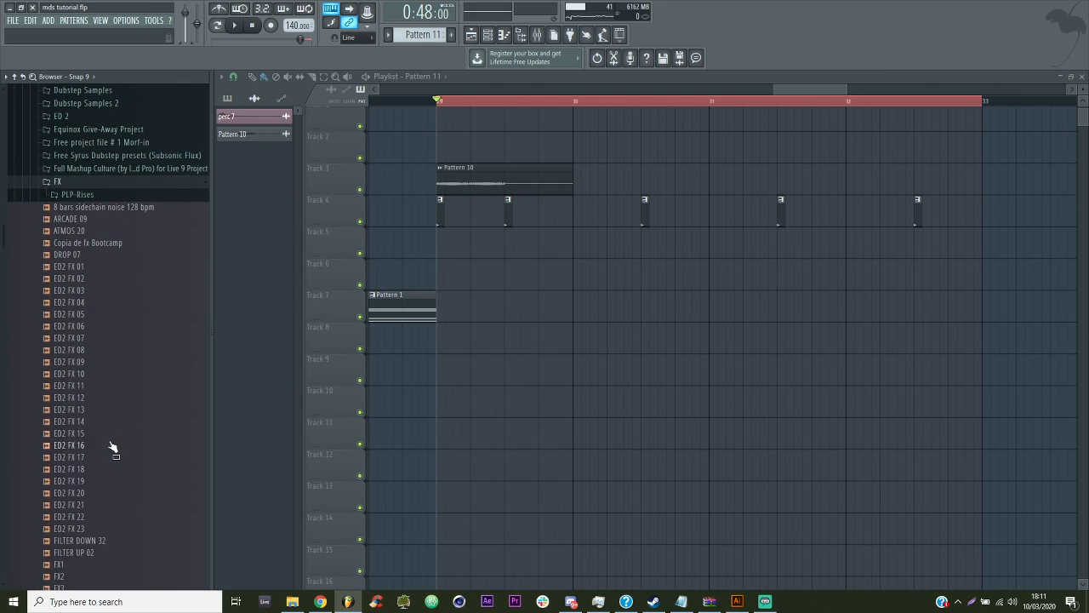
scroll(92, 374, up, 15)
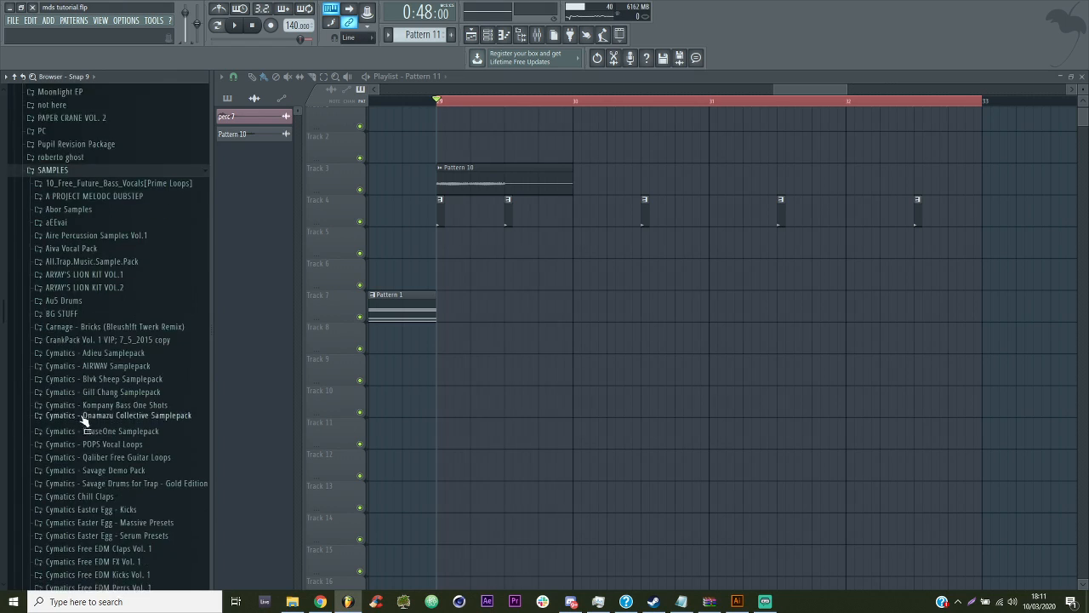
scroll(98, 430, down, 7)
scroll(111, 298, down, 5)
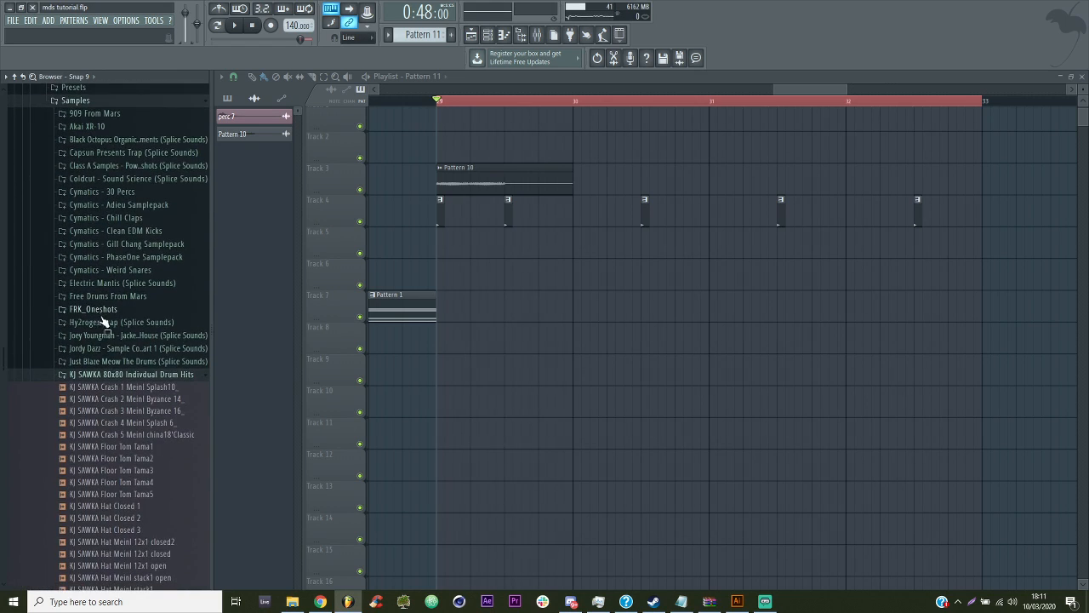
Audition snares such as Snare90912 in the 909 From Mars Snare folder
click(95, 114)
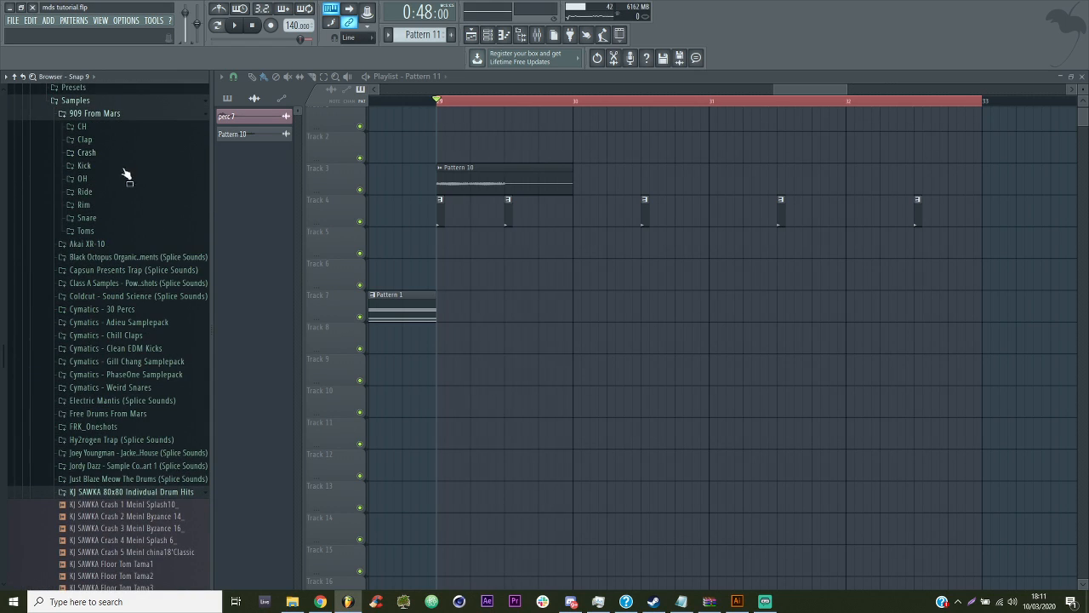
click(124, 217)
right_click(127, 361)
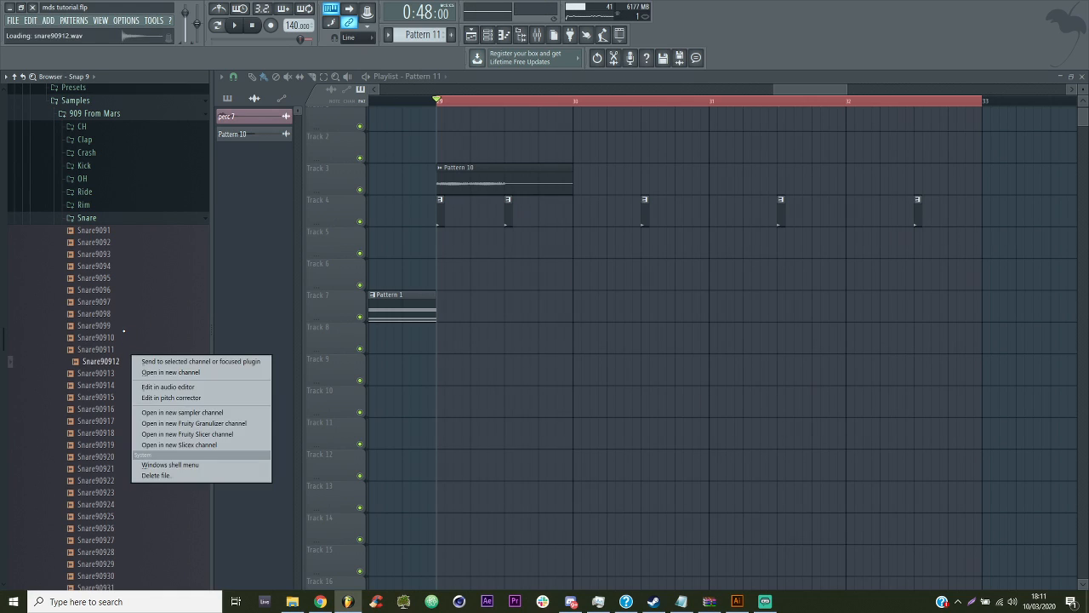
click(124, 328)
click(126, 351)
click(128, 362)
click(126, 386)
click(123, 365)
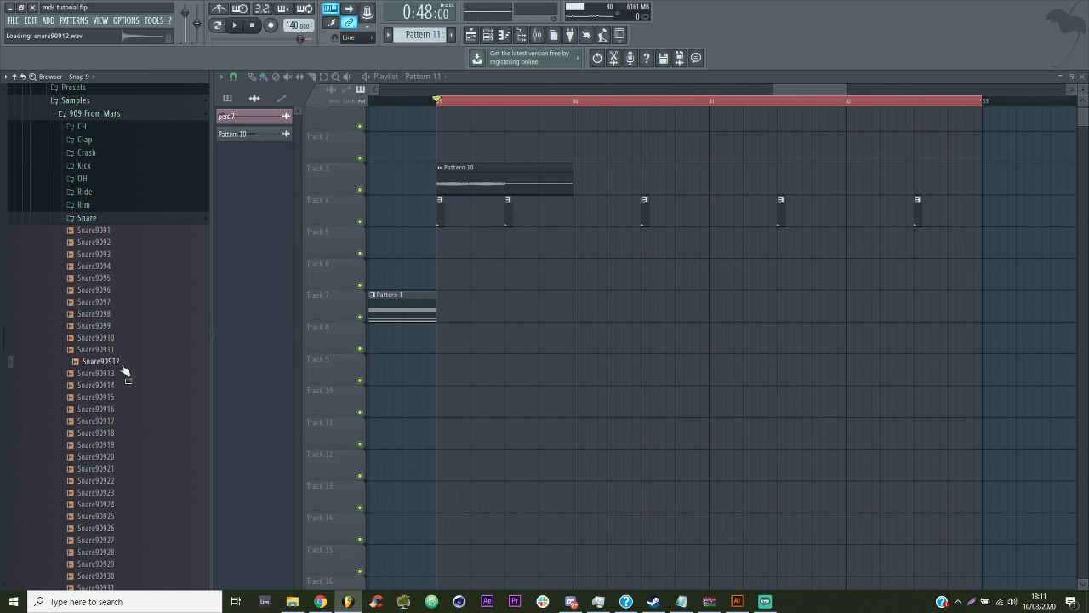
Create a new empty pattern and add a channel rack filter group named "snare build"
click(489, 34)
click(438, 34)
click(462, 148)
scroll(435, 39, up, 1)
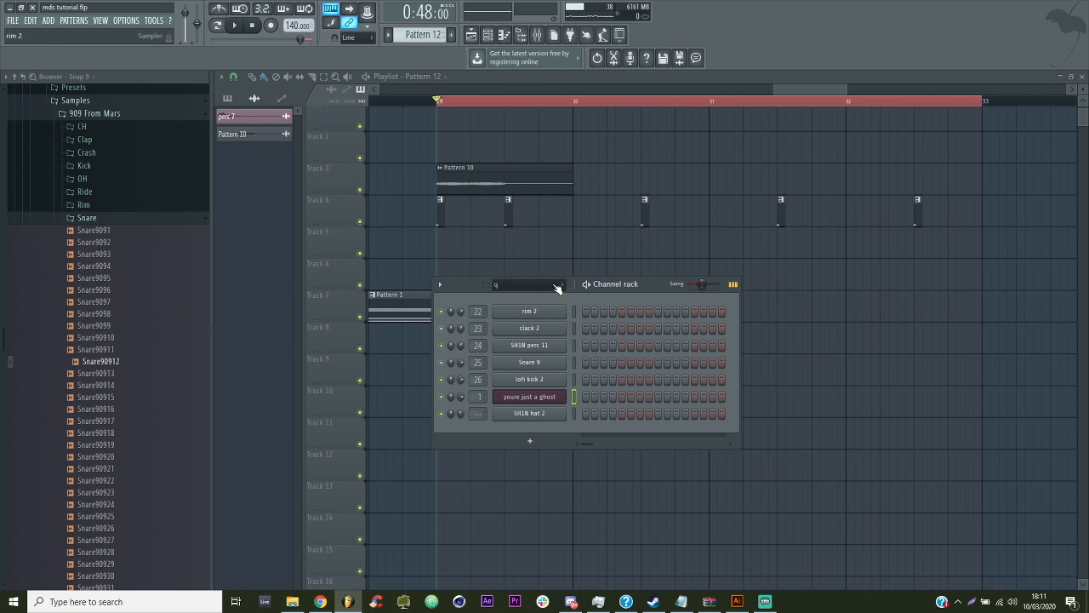
click(561, 285)
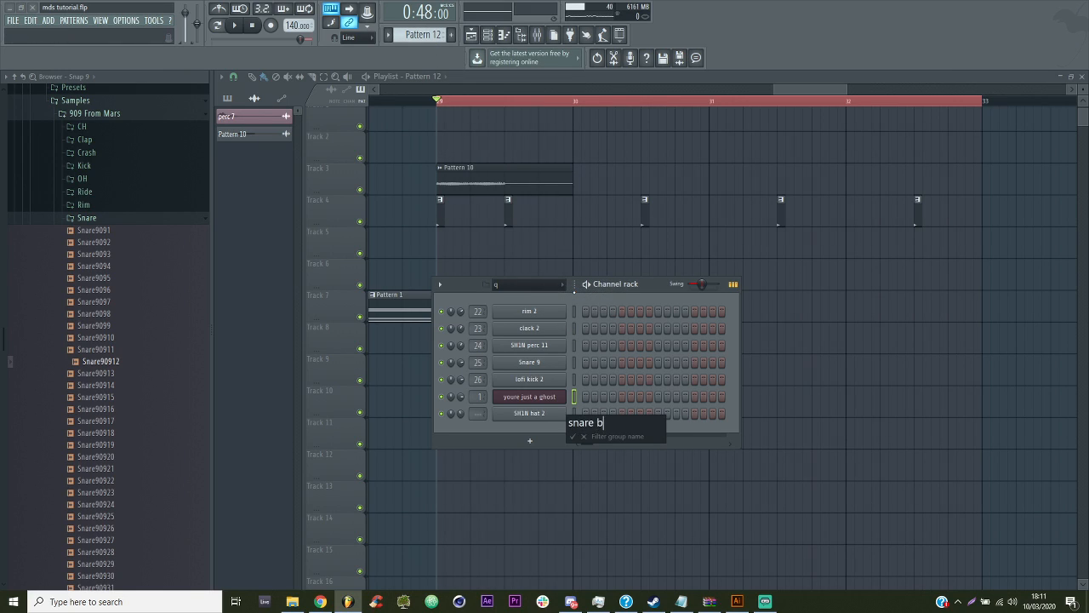
text(snare build)
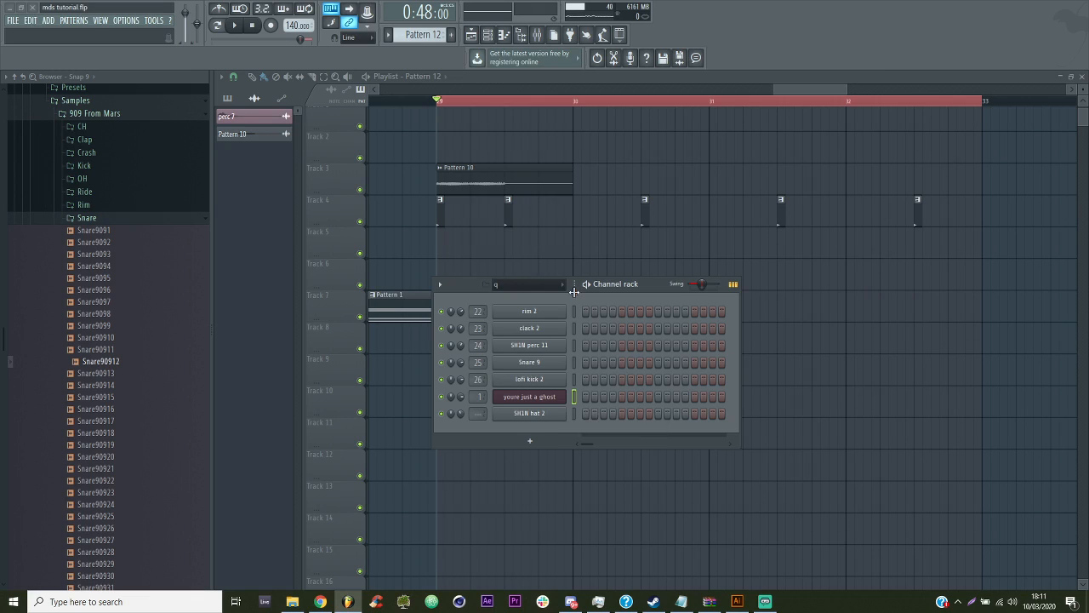
key(Return)
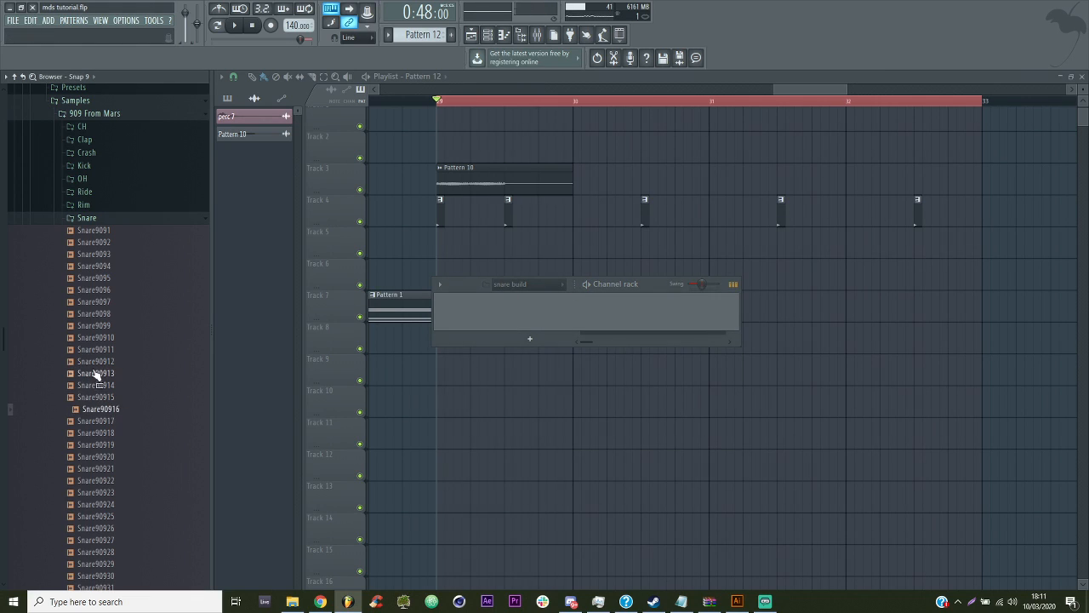
Load Snare90912 as a channel in the snare build group and open its sampler settings
key(space)
key(space)
drag(107, 365, 451, 311)
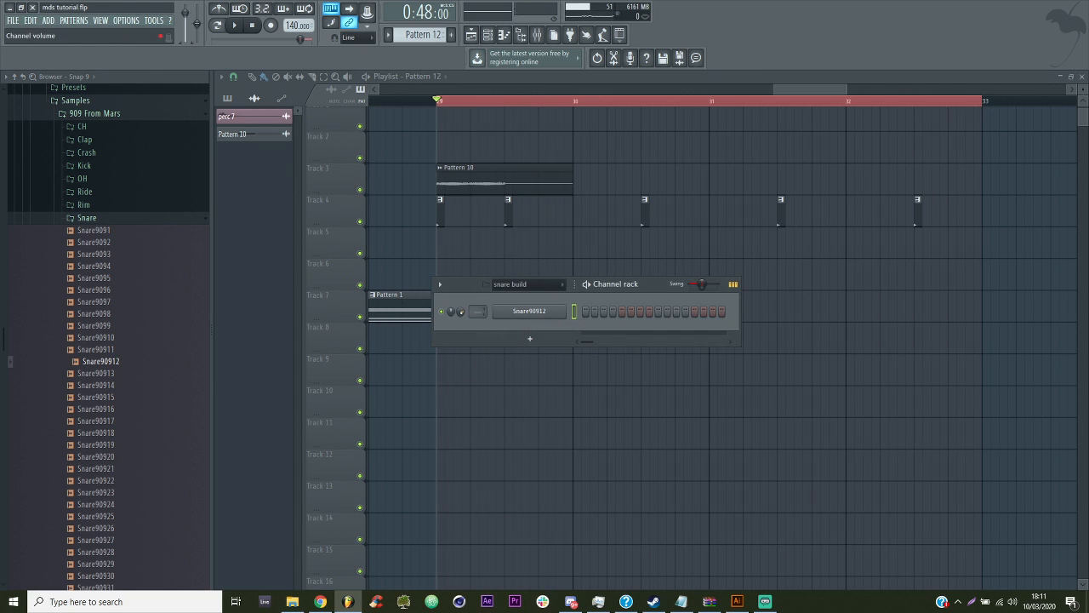
click(527, 311)
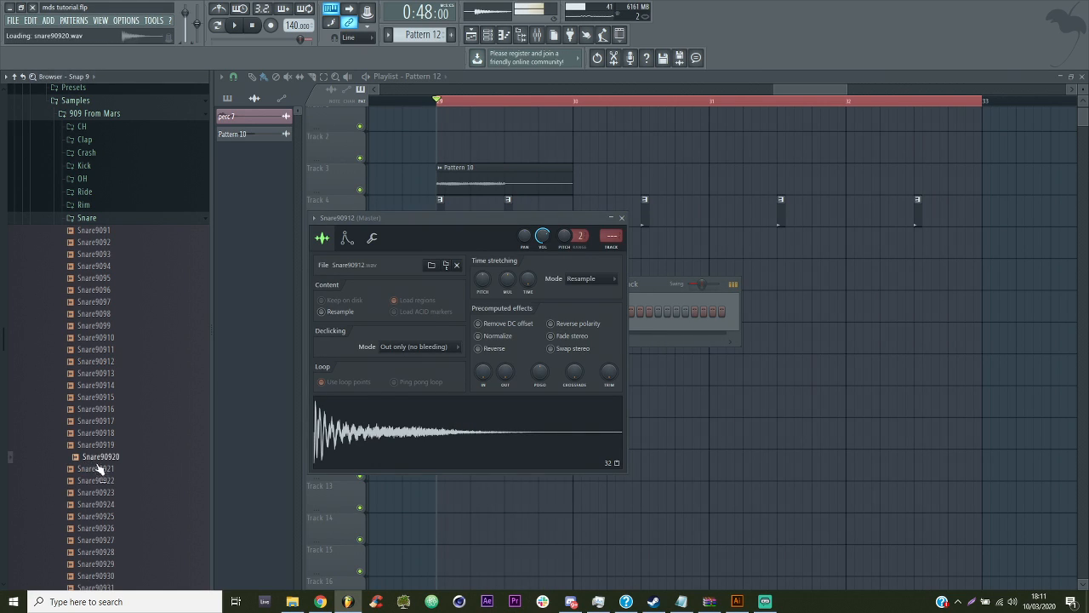
Audition more 909 From Mars snares and add Snare90935 as a second channel in the snare build group
scroll(109, 426, down, 5)
scroll(114, 480, down, 2)
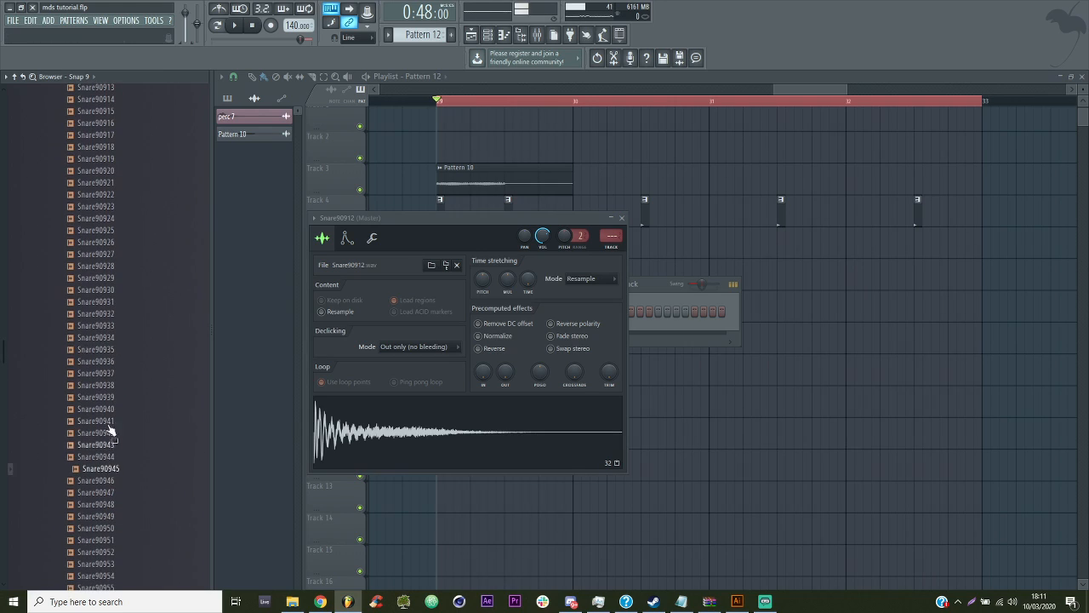
click(119, 349)
drag(119, 353, 705, 326)
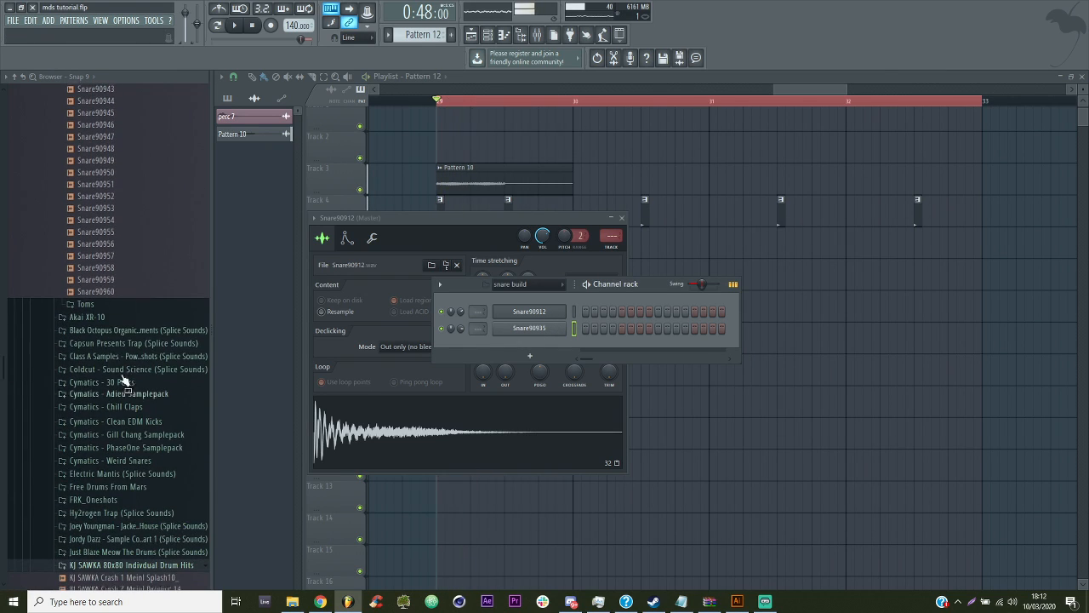
Collapse the ian thank you folder and search the SAMPLES folder for another drum pack
scroll(147, 400, up, 2)
scroll(147, 400, up, 10)
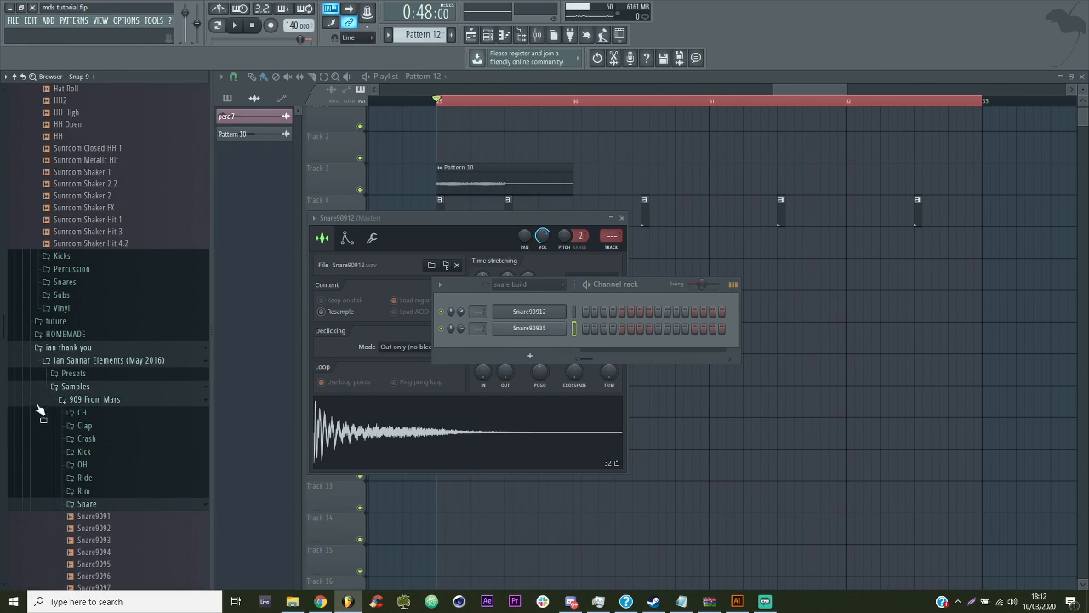
click(52, 348)
click(82, 412)
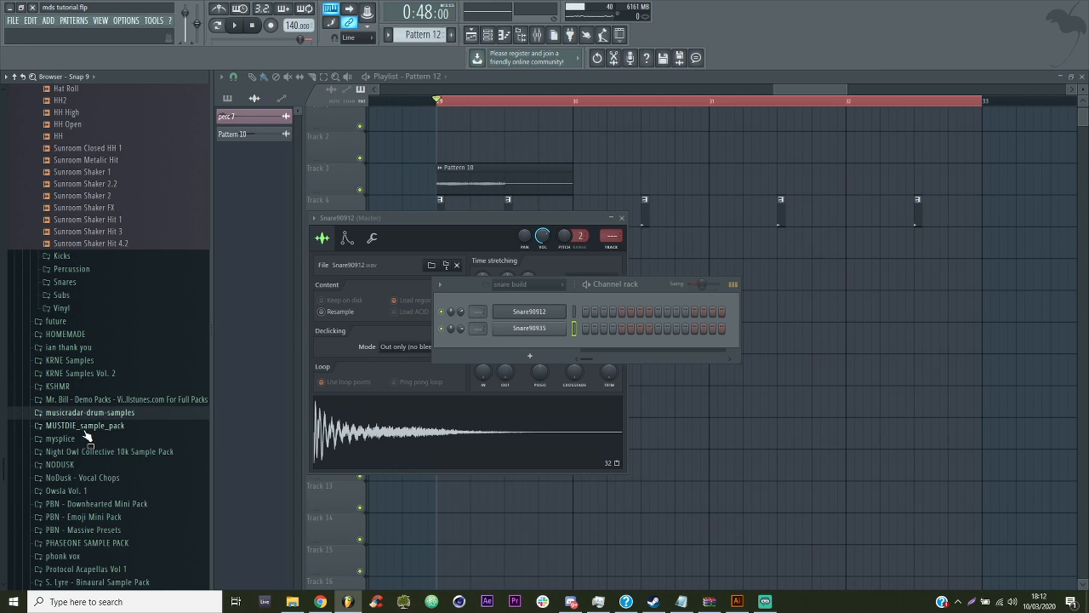
scroll(92, 485, up, 12)
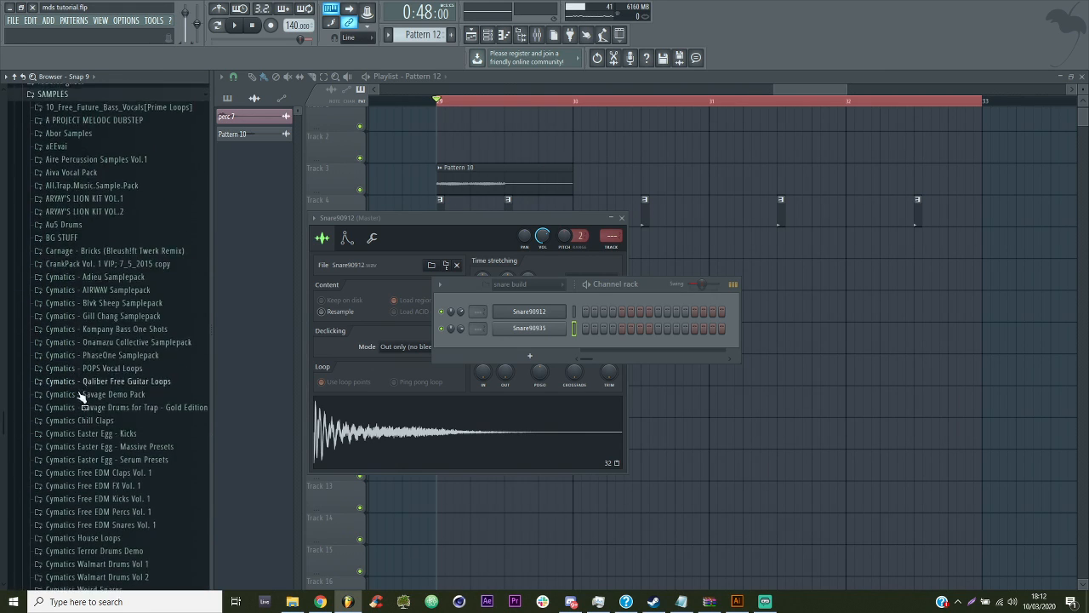
scroll(78, 400, down, 4)
click(70, 429)
scroll(94, 400, down, 2)
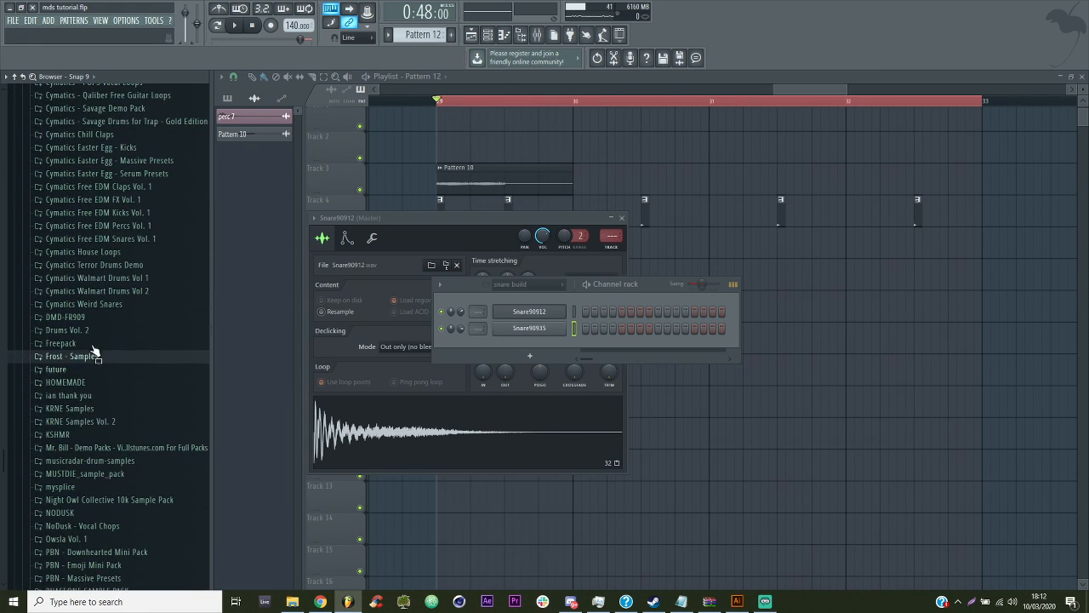
Audition the high, soft and low snares in the FR909 Snares folder of the DMD-FR909 pack
click(75, 318)
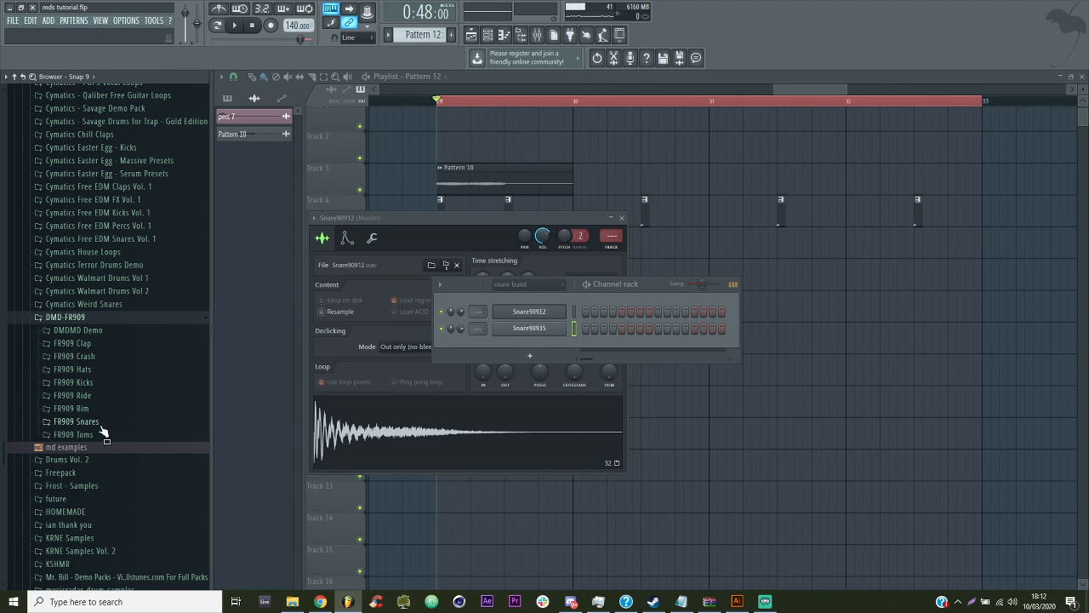
click(93, 422)
click(95, 461)
scroll(101, 464, down, 2)
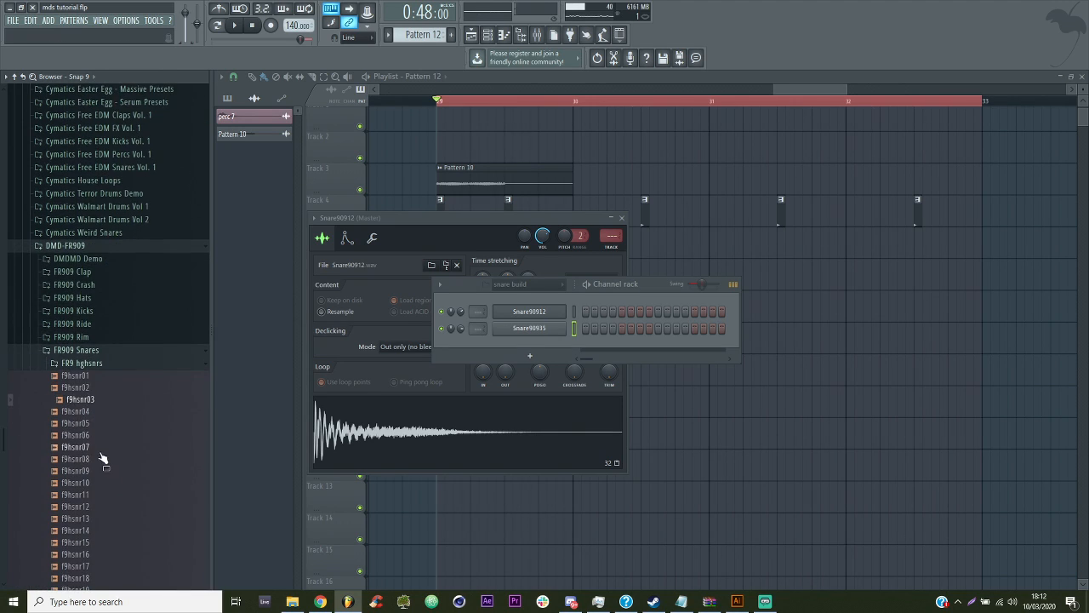
click(96, 389)
click(108, 404)
click(105, 439)
click(104, 450)
click(95, 390)
click(93, 414)
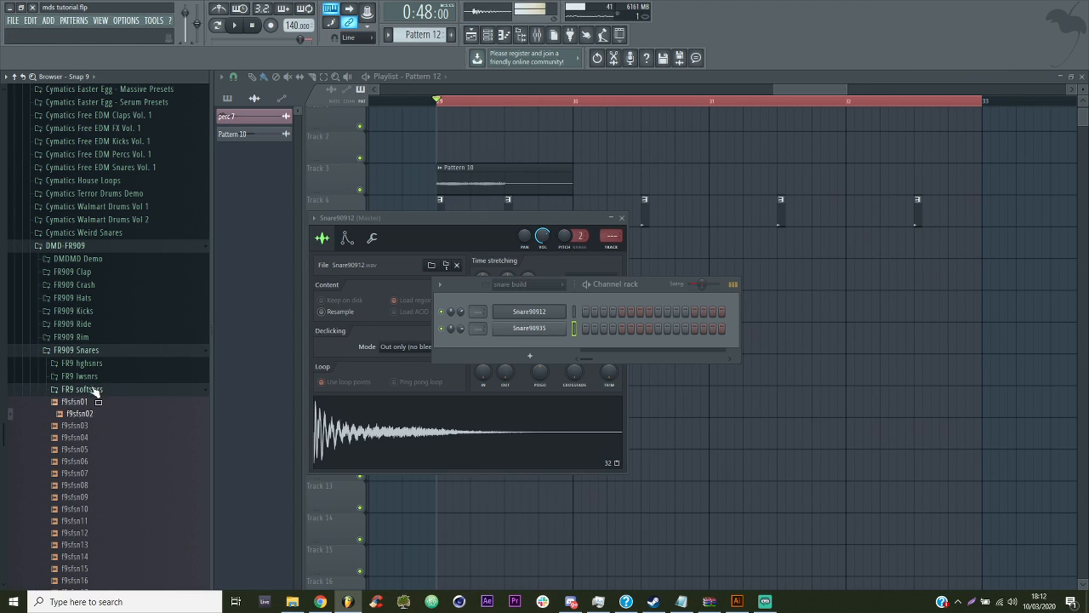
click(94, 378)
click(94, 402)
click(110, 485)
scroll(110, 466, down, 4)
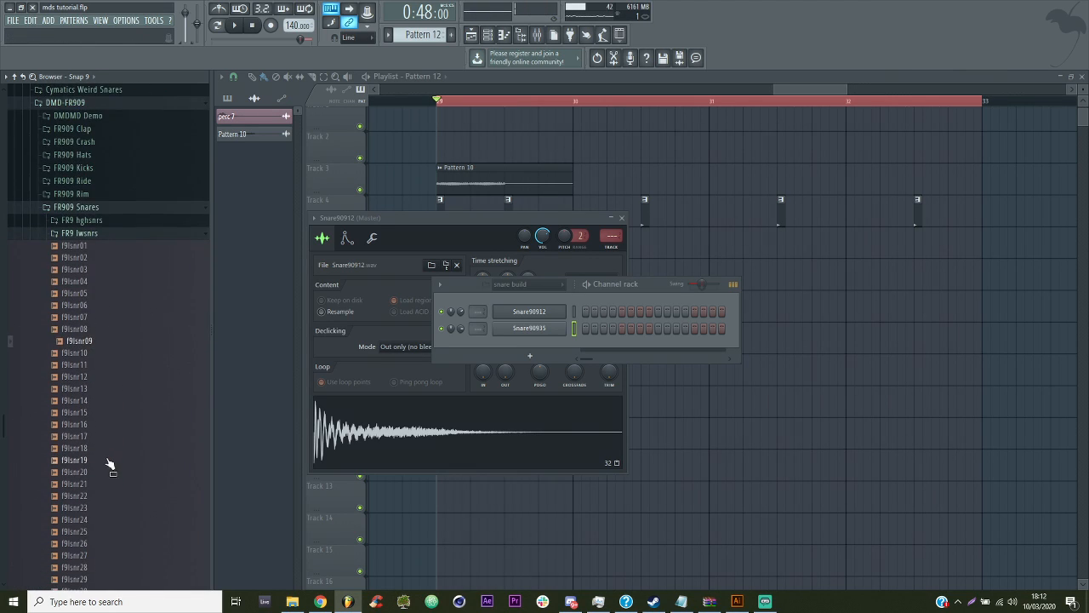
click(98, 209)
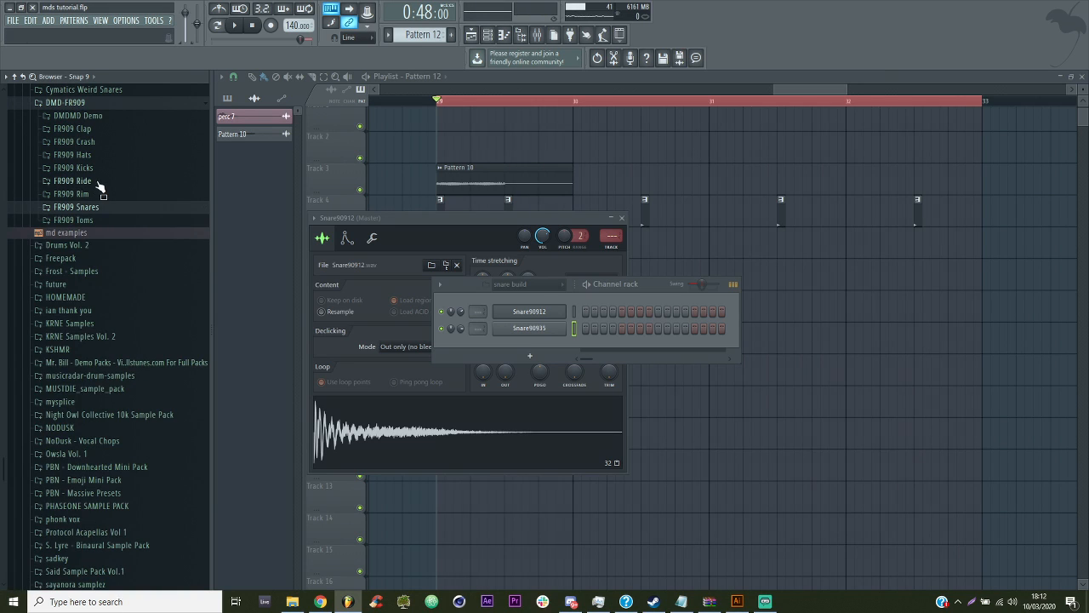
Audition the FR909 Clap samples, then check the Cymatics Weird Snares folder
scroll(100, 228, up, 3)
click(102, 273)
click(104, 308)
click(94, 357)
click(95, 401)
scroll(93, 394, down, 2)
click(90, 392)
click(75, 333)
scroll(76, 344, up, 3)
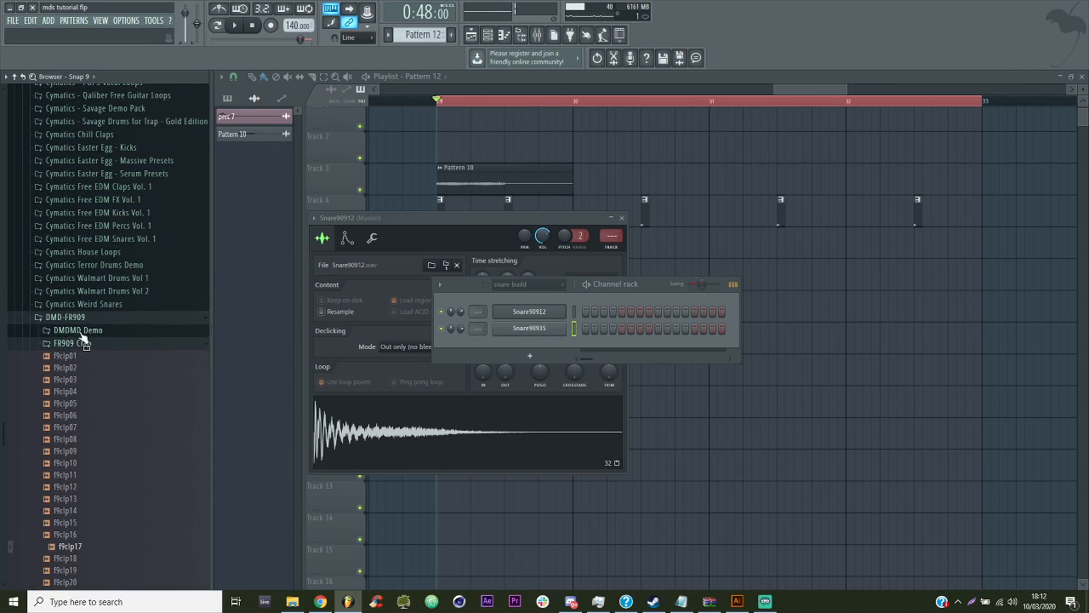
click(88, 319)
click(109, 304)
click(104, 304)
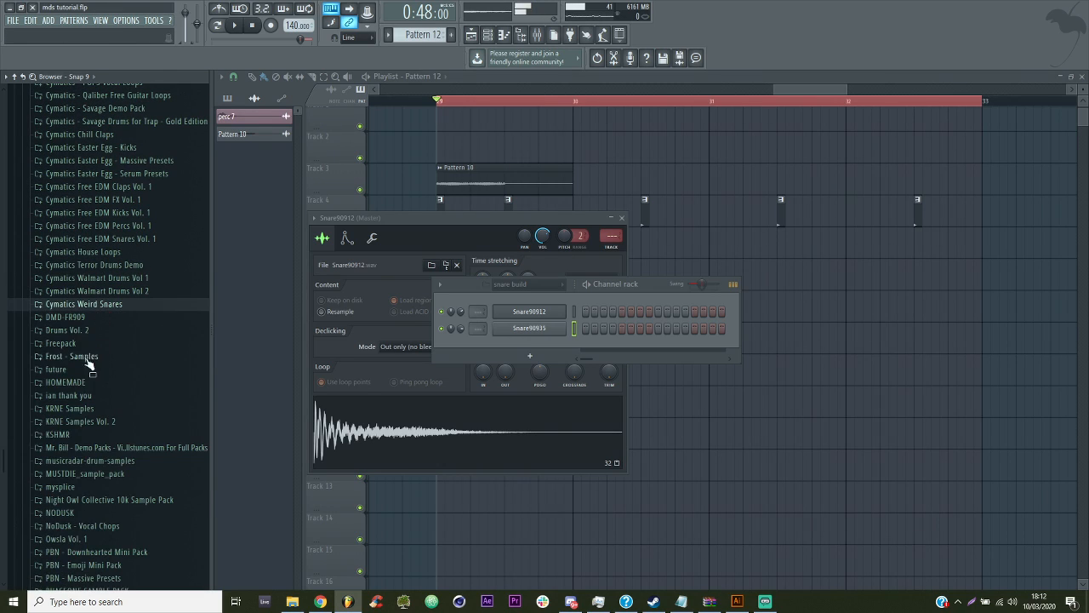
Audition the Frost - Samples claps and add Heavy Clap as a third channel in the snare build group
click(85, 358)
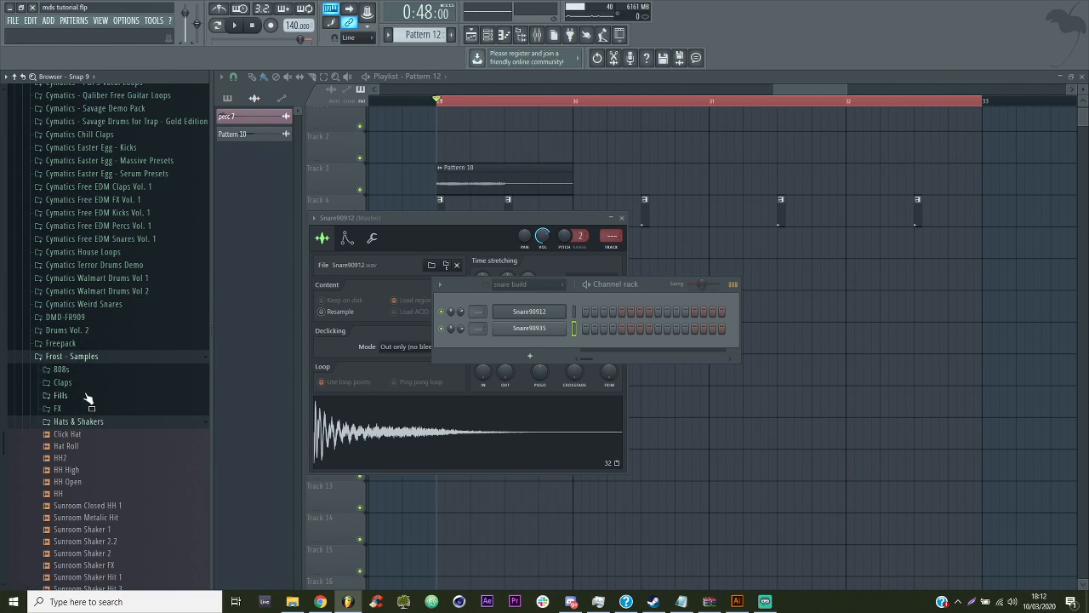
click(90, 395)
click(99, 431)
click(95, 423)
click(96, 444)
click(94, 420)
click(91, 433)
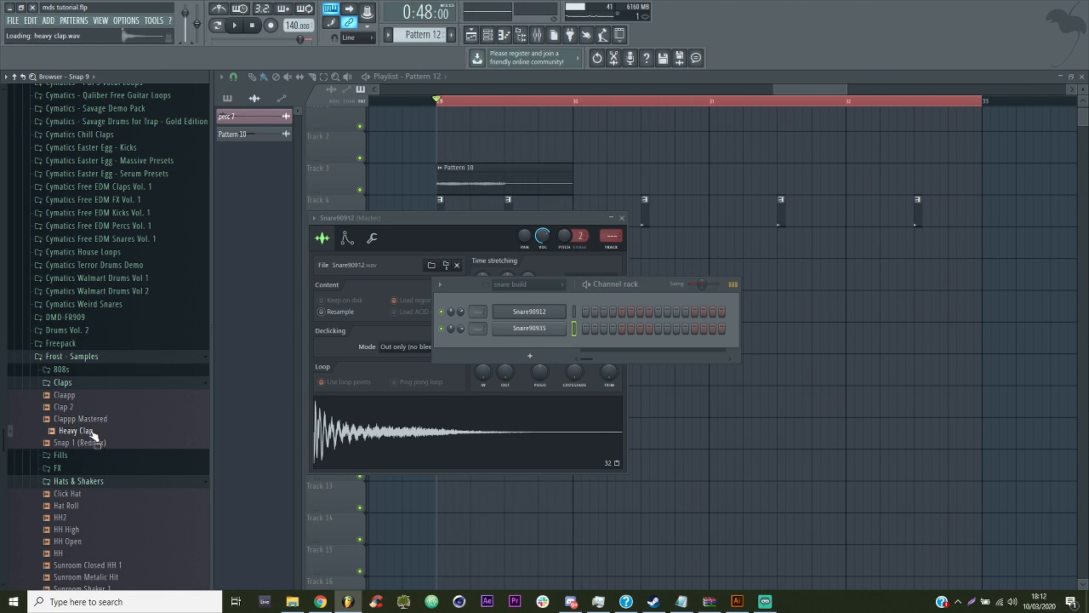
click(84, 397)
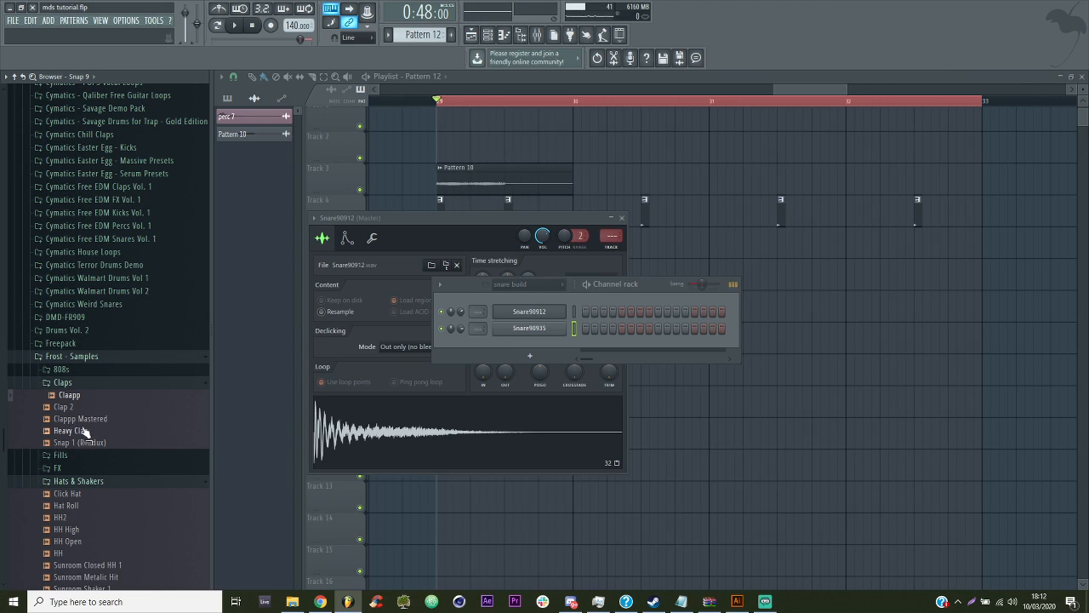
drag(80, 430, 538, 372)
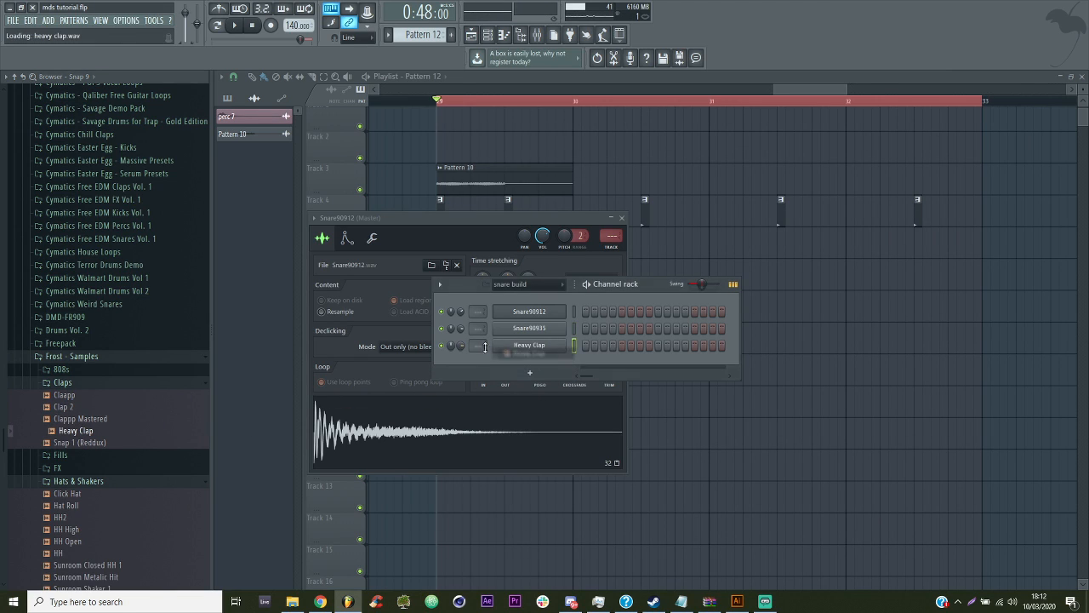
Enable Heavy Clap's volume envelope with a short attack, a short decay and no sustain
click(529, 346)
click(258, 150)
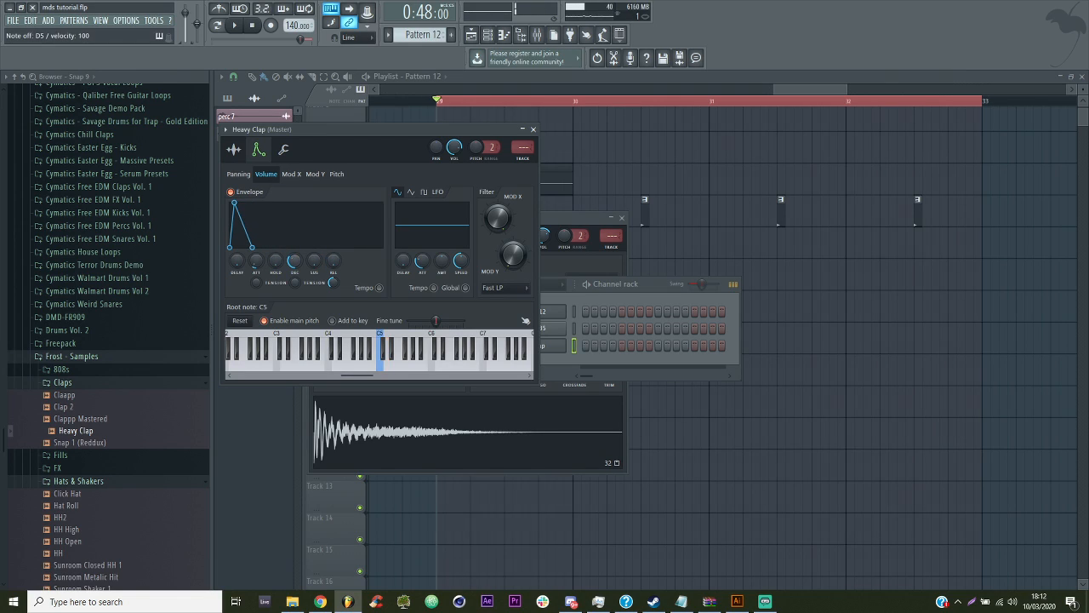
click(615, 320)
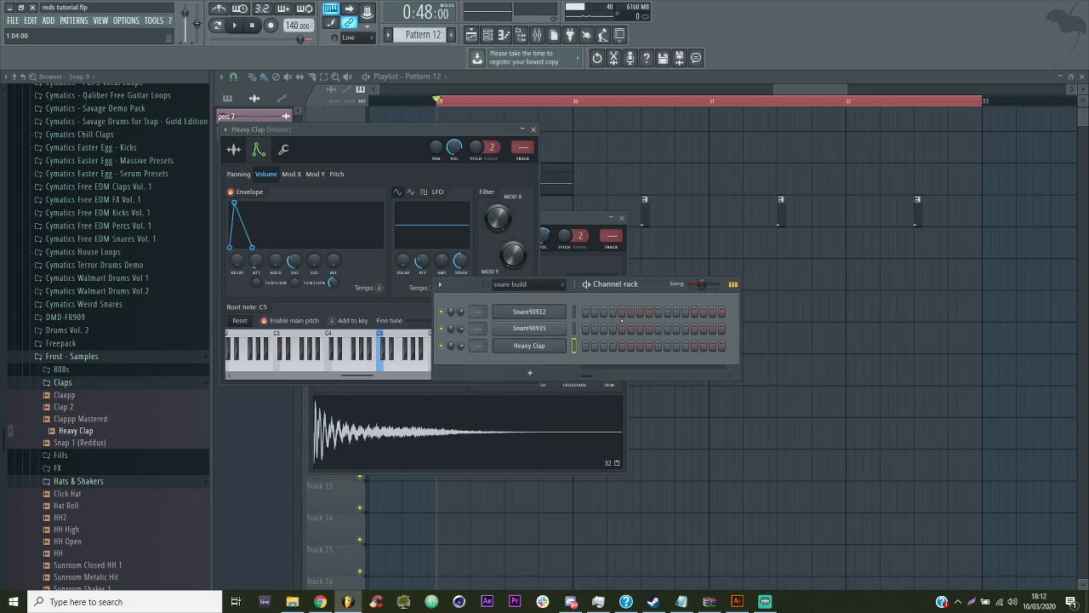
Layer Snare90912, Snare90935 and Heavy Clap on step 9 of Pattern 12 and preview the hit
key(space)
click(658, 311)
click(658, 329)
click(658, 346)
key(space)
Place Pattern 12 on Track 5 in each bar from 29 to 32 and play the drop from bar 29 in song mode
click(219, 26)
key(space)
key(F12)
drag(445, 243, 851, 243)
key(space)
click(443, 102)
key(space)
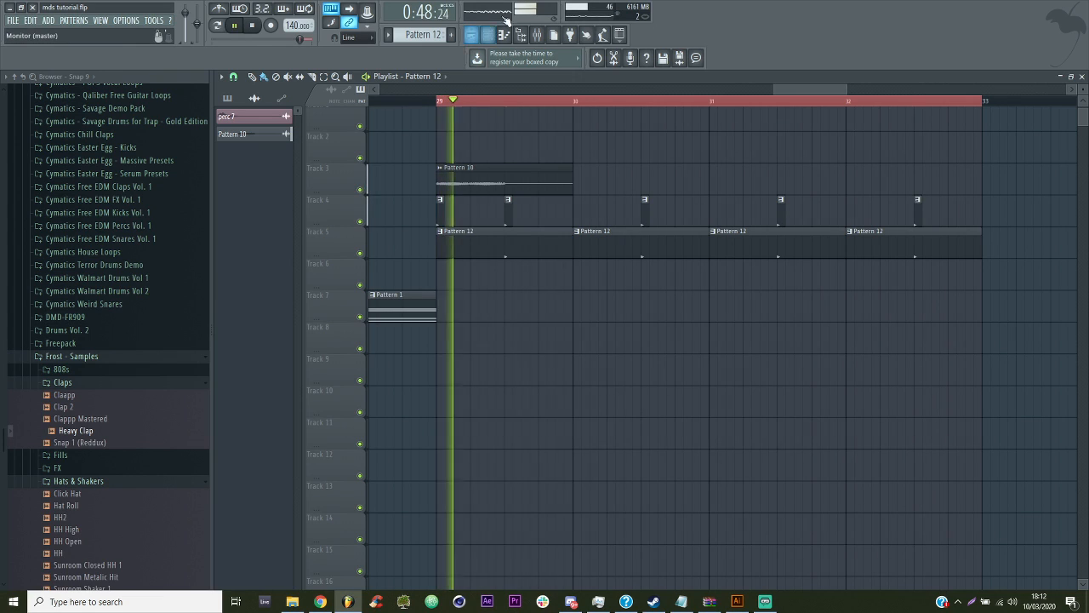
Replay the layered snare from bar 29 and search the sample folders for another layer, auditioning Snare Basic
key(F6)
key(space)
key(space)
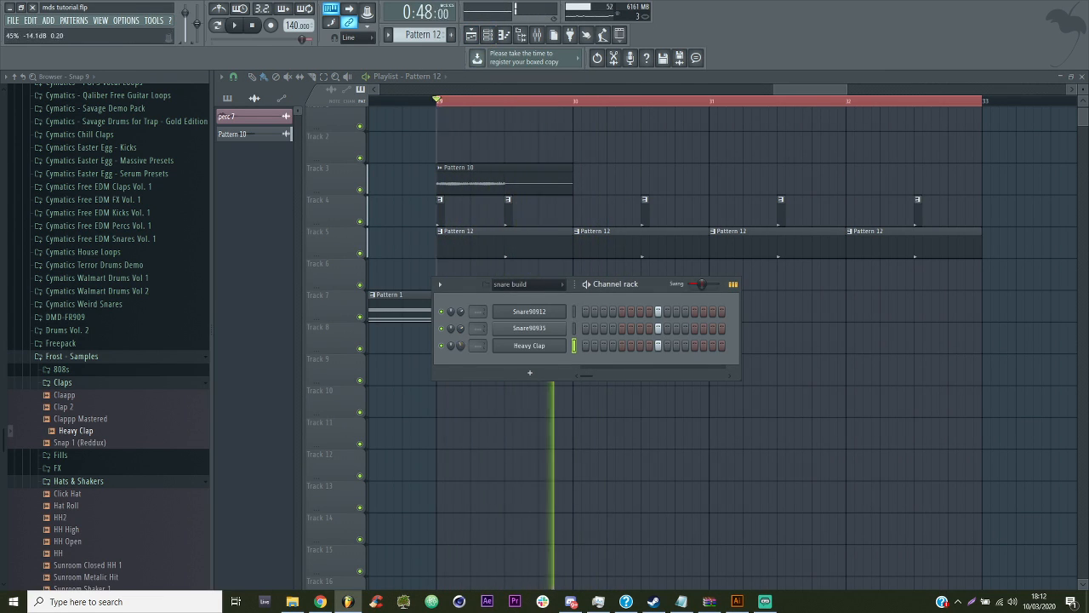
key(space)
click(78, 358)
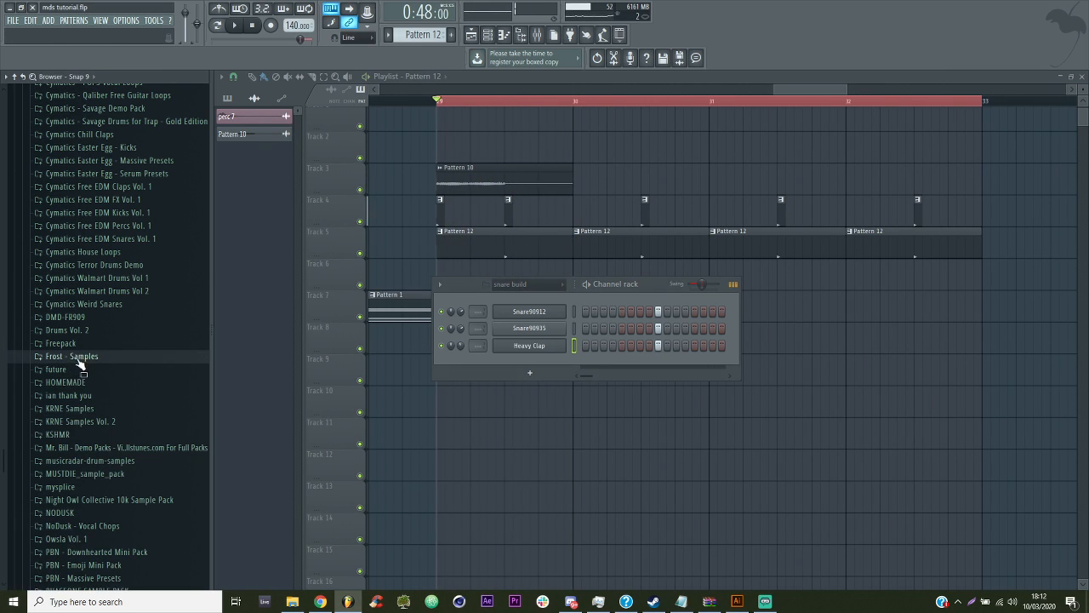
key(space)
scroll(134, 396, down, 2)
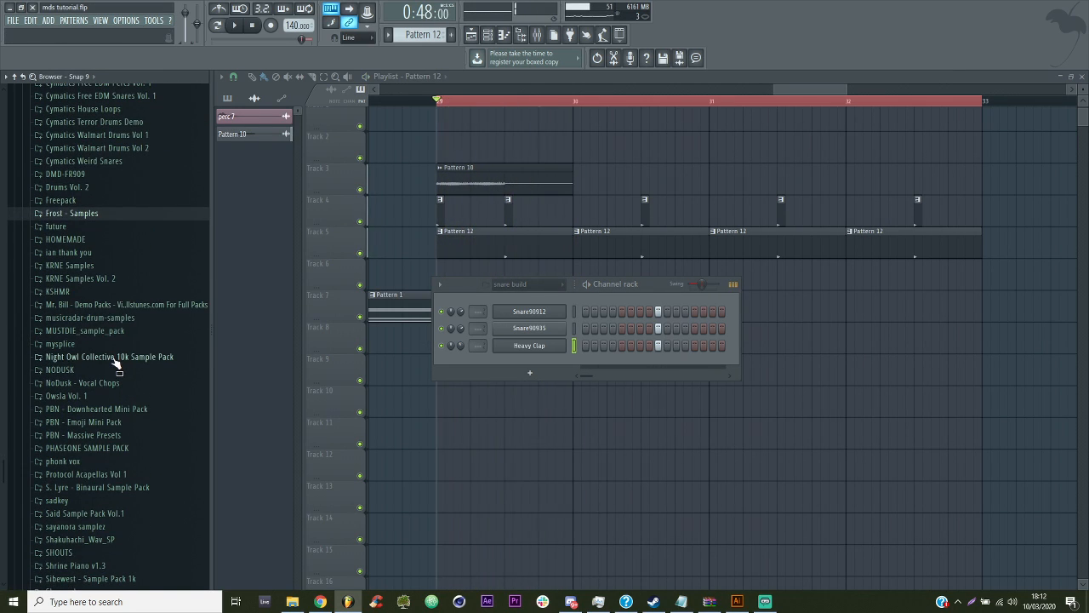
key(space)
scroll(130, 347, up, 10)
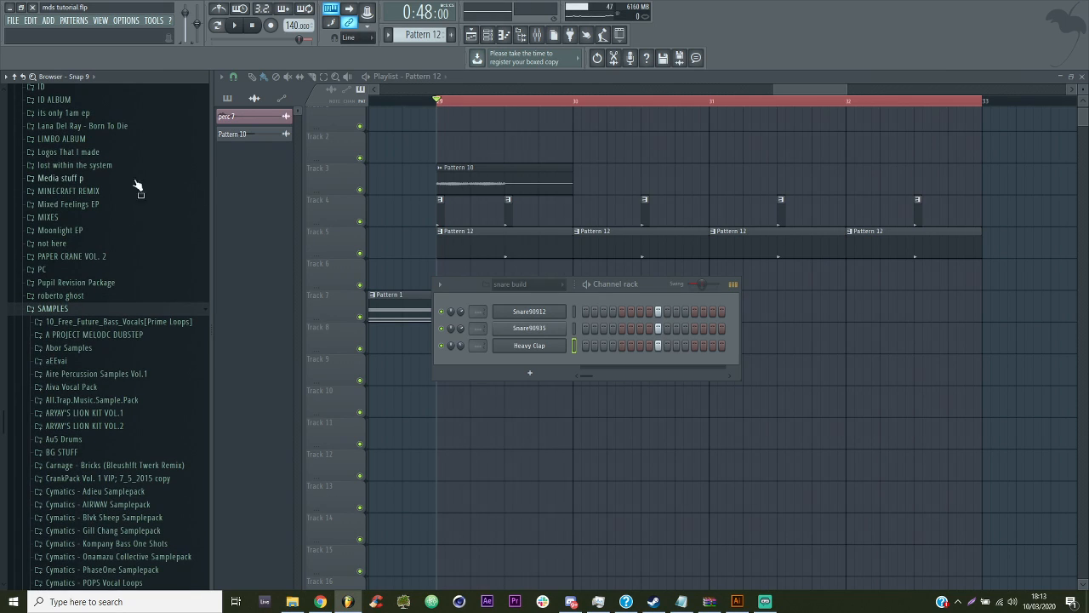
scroll(80, 340, down, 15)
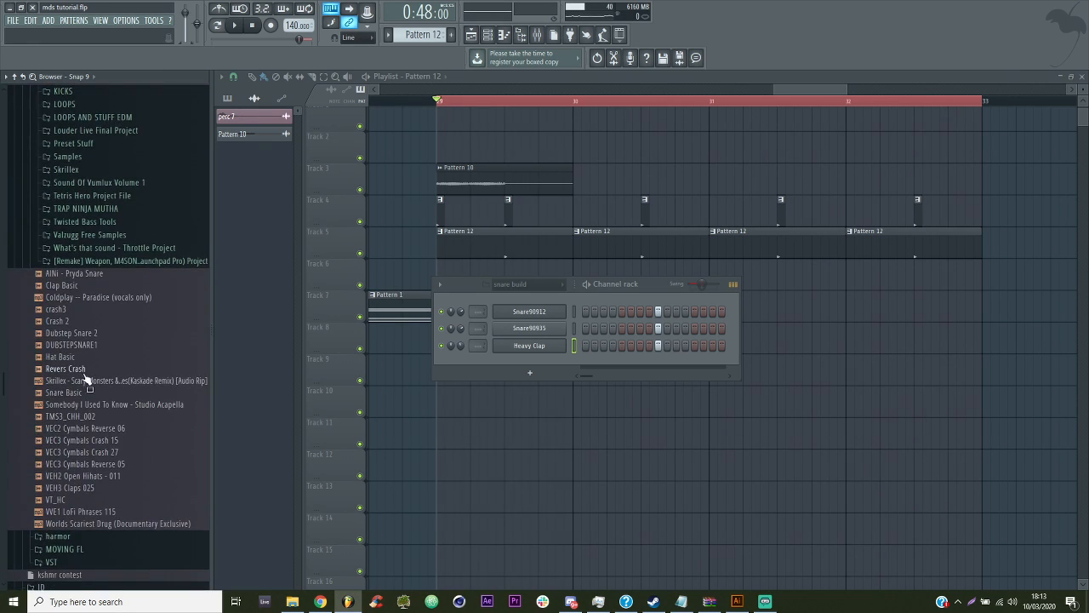
click(84, 396)
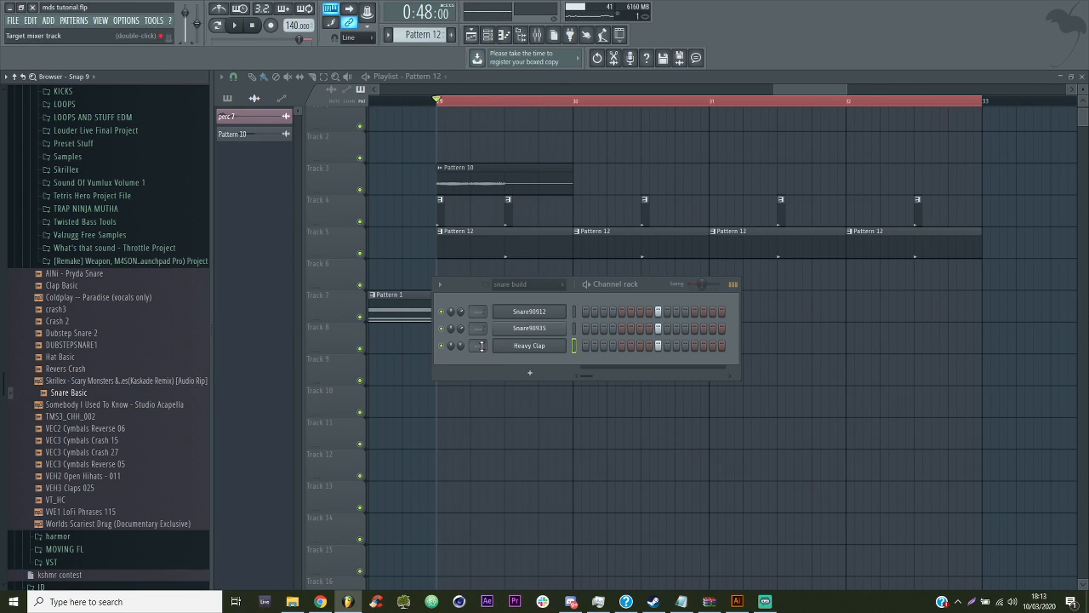
scroll(107, 455, up, 15)
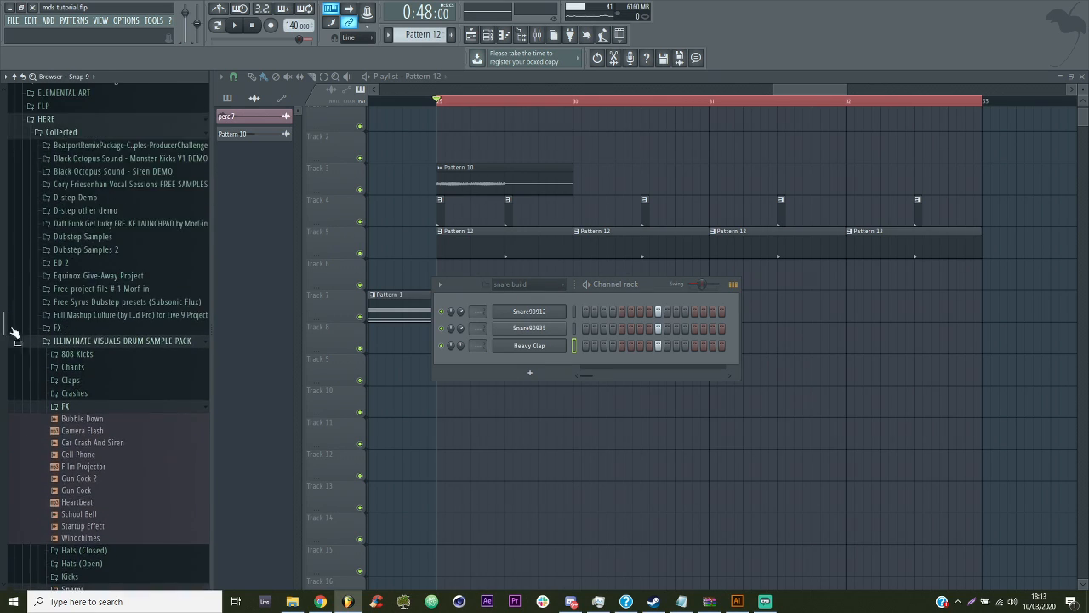
scroll(106, 455, down, 12)
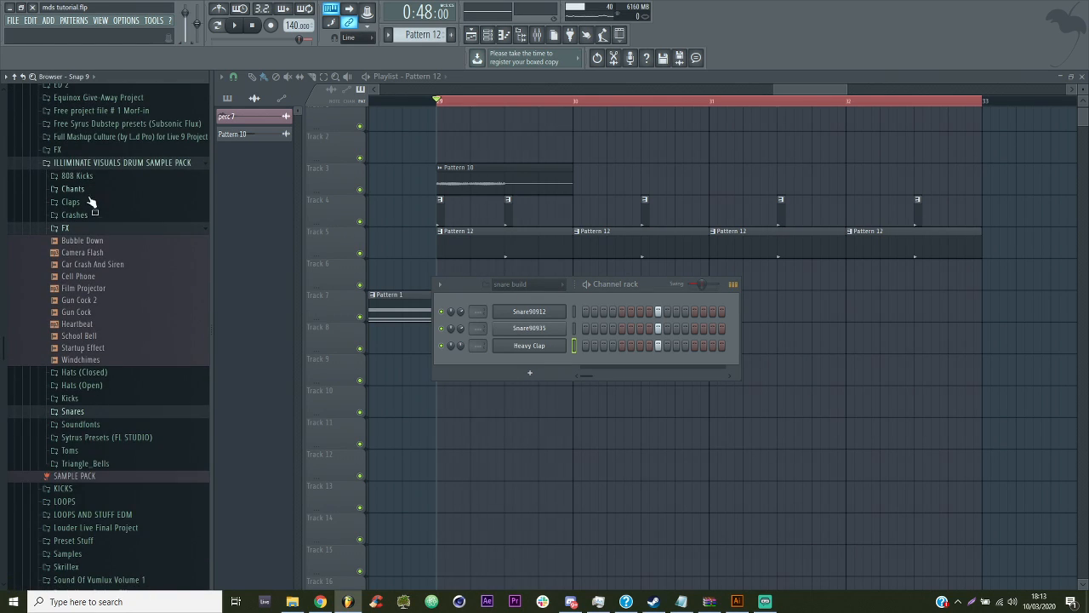
Audition the ILLUMINATE VISUALS DRUM SAMPLE PACK claps and add Clap (5) as a fourth snare build channel hitting on step 9
click(70, 202)
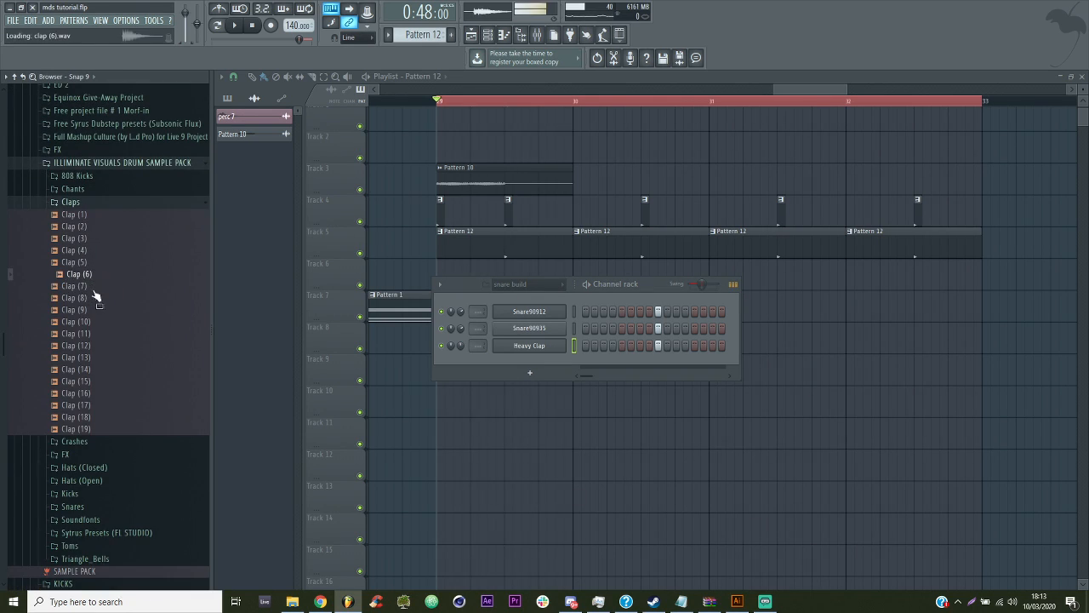
click(86, 275)
click(84, 253)
click(87, 264)
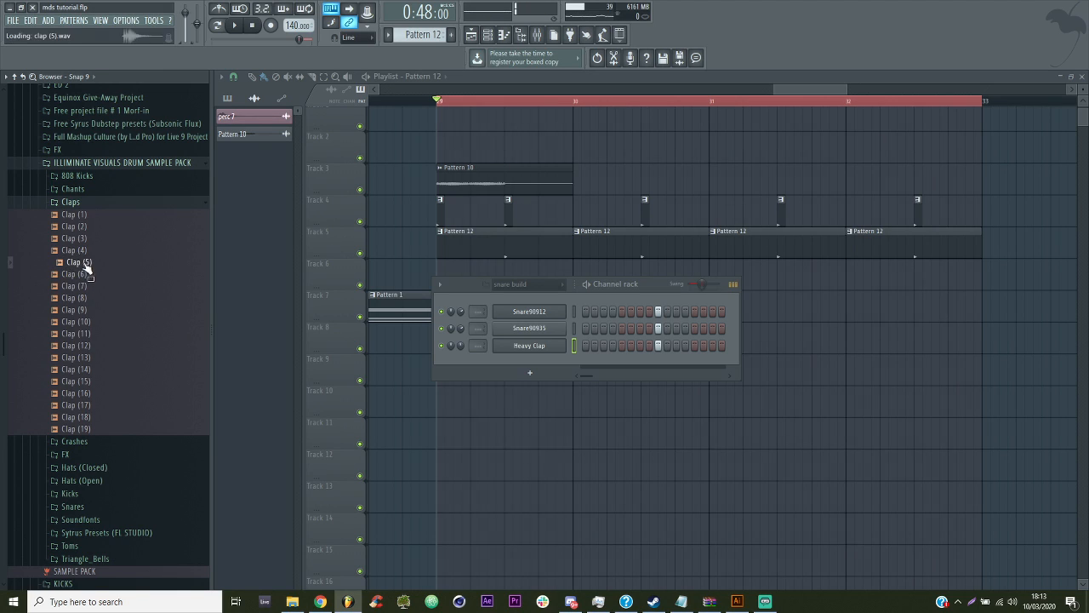
drag(457, 366, 459, 368)
Play the drop and loop playback over the second half of bar 29
key(space)
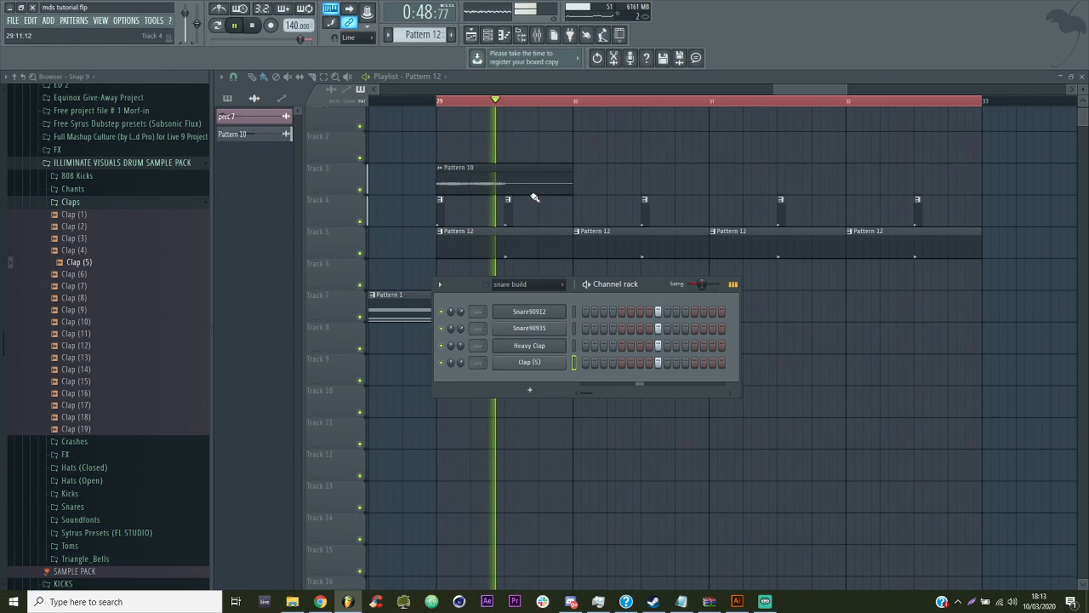
key(F6)
key(space)
drag(509, 103, 572, 106)
key(space)
Assign the four snare build channels to consecutive mixer tracks starting at Insert 31
click(489, 36)
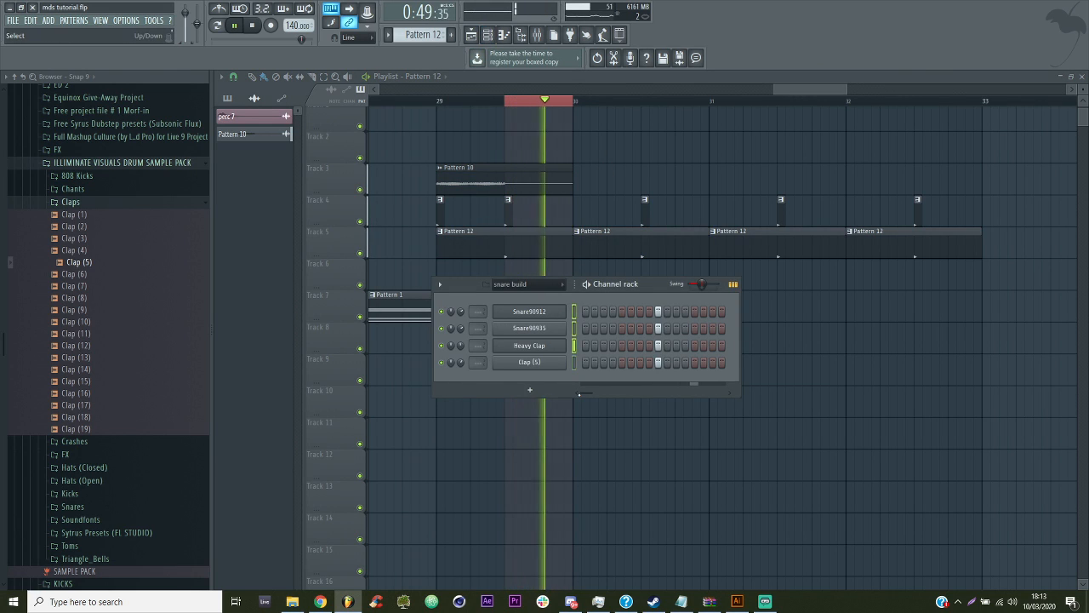
key(F9)
click(699, 281)
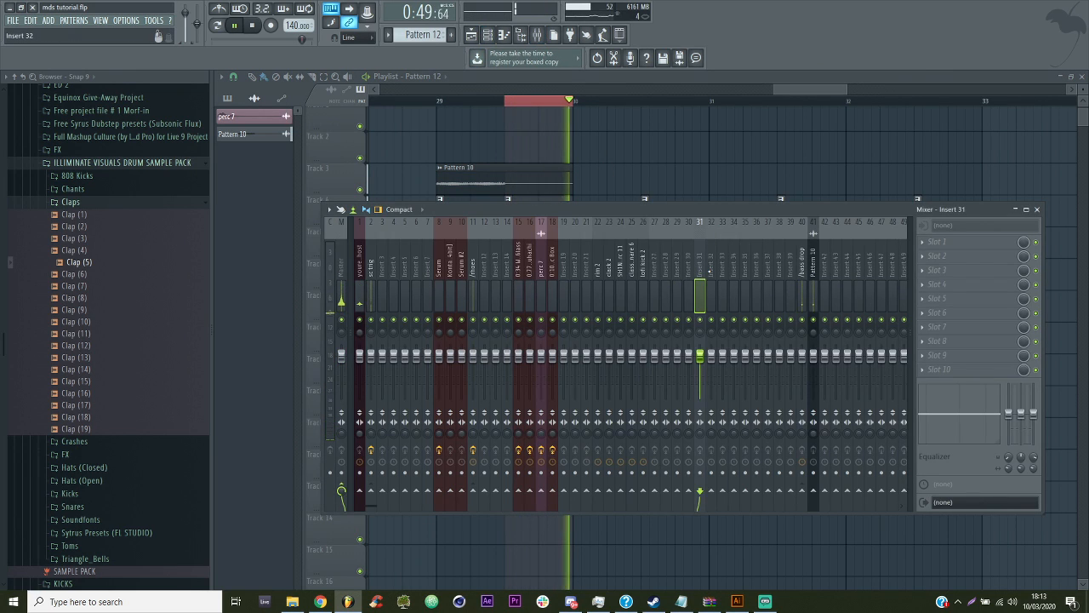
Route Snare90912, Snare90935, Heavy Clap and Clap (5) only to mixer Insert 30 and name that insert /snare
right_click(693, 491)
click(696, 501)
key(Right)
right_click(690, 493)
click(698, 508)
key(Right)
right_click(690, 493)
click(696, 508)
key(Right)
right_click(695, 495)
click(698, 509)
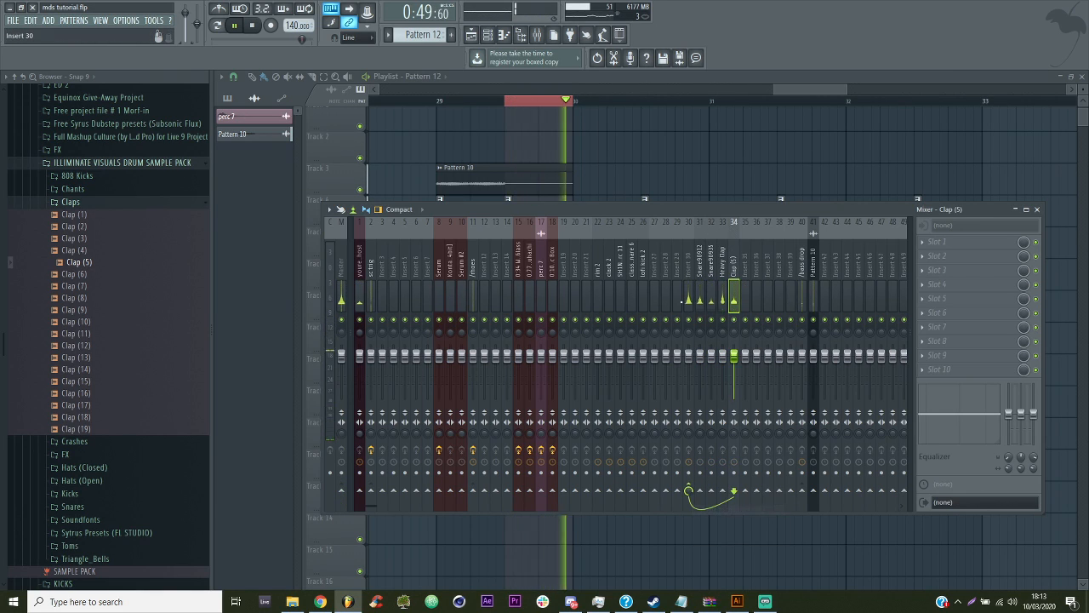
middle_click(688, 275)
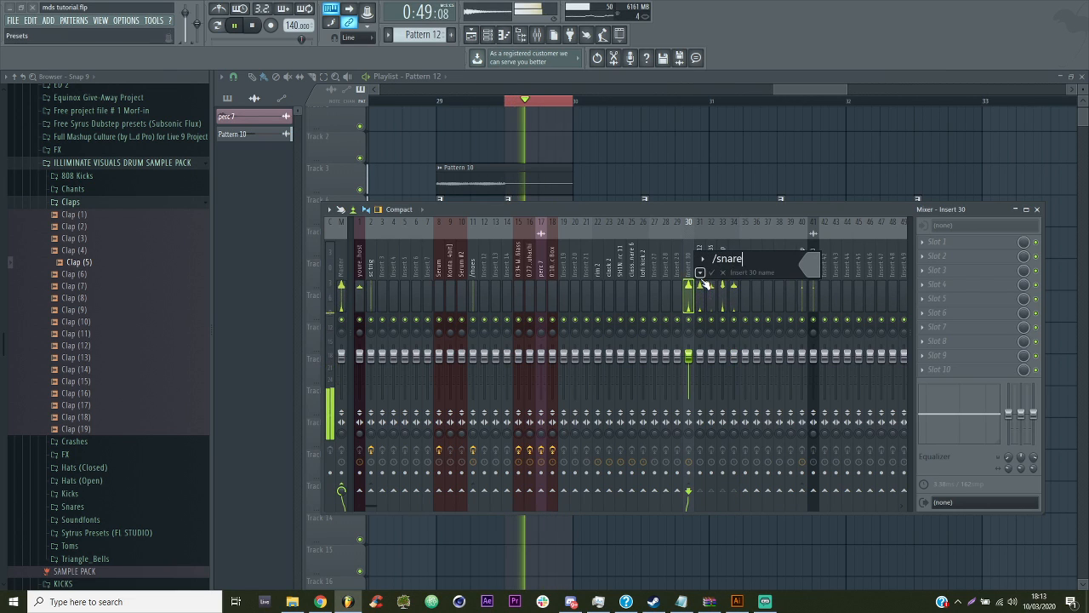
key(Return)
Add Fruity Parametric EQ 2 to Clap (5), cutting the lows around 548 Hz, dipping band 6 and raising band 5 about 1.1 dB near 1226 Hz
click(733, 269)
click(928, 243)
click(791, 379)
drag(362, 311, 426, 360)
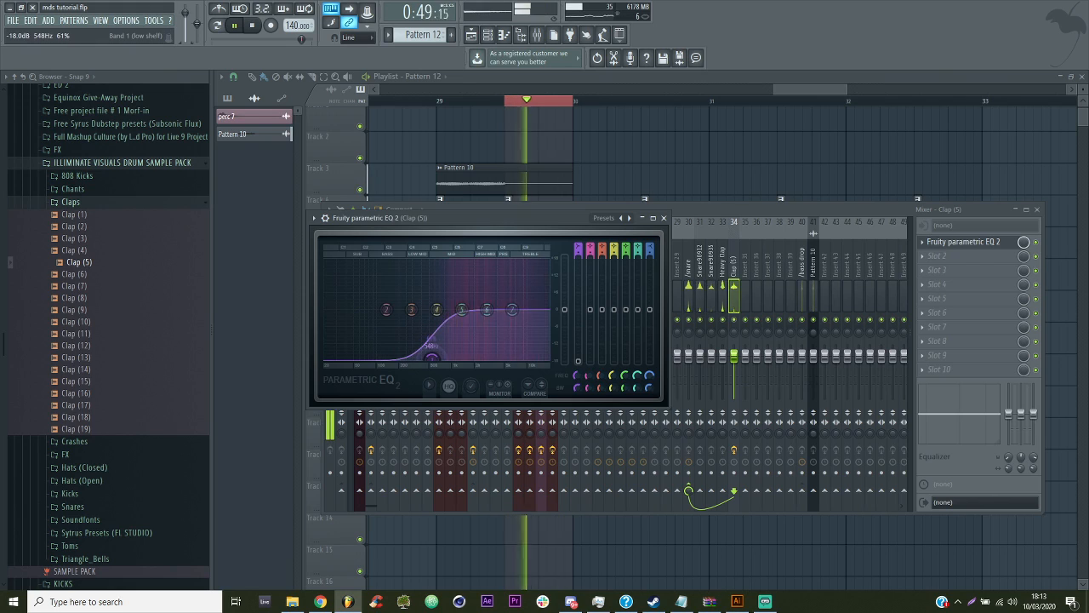
mouse_move(462, 310)
mouse_down()
mouse_move(460, 322)
mouse_move(491, 268)
mouse_move(485, 333)
mouse_move(458, 304)
mouse_up()
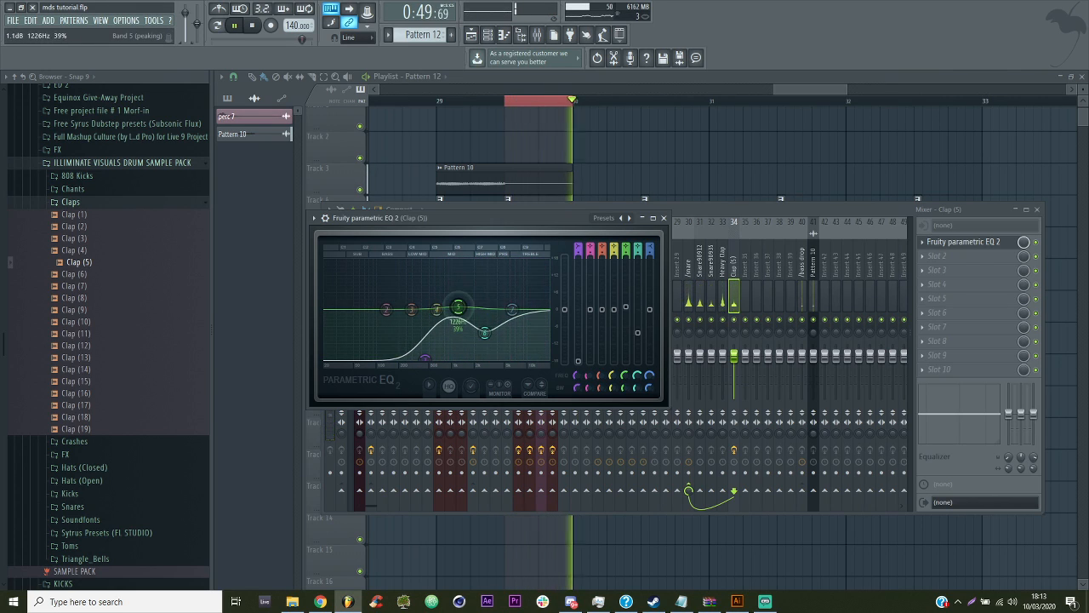
Add Fruity Reeverb 2 in Clap (5)'s second slot, adjust its room size and reflection level, and solo the track
click(932, 257)
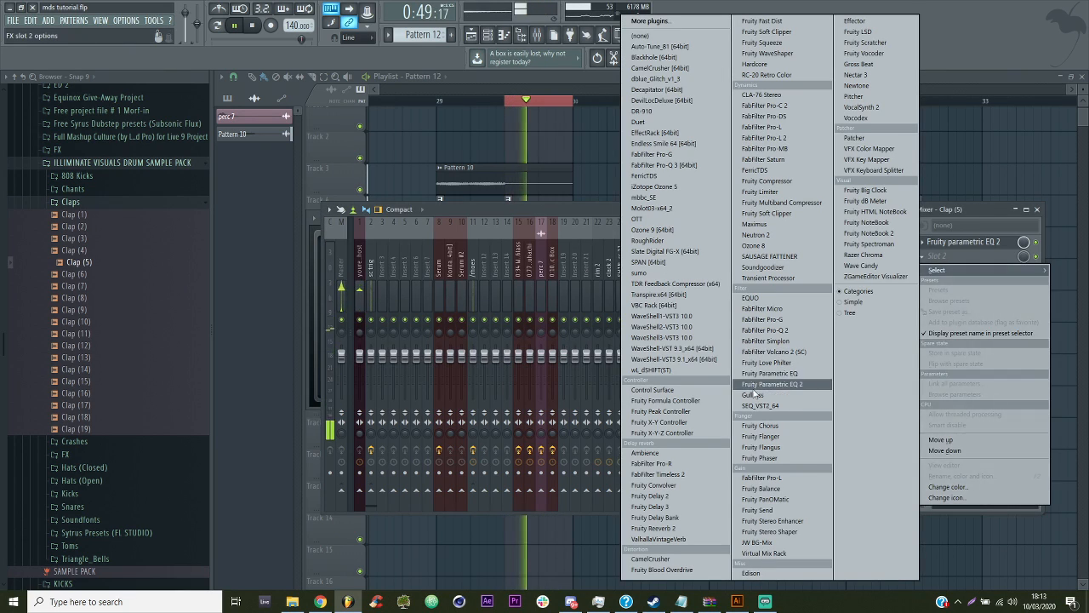
click(653, 527)
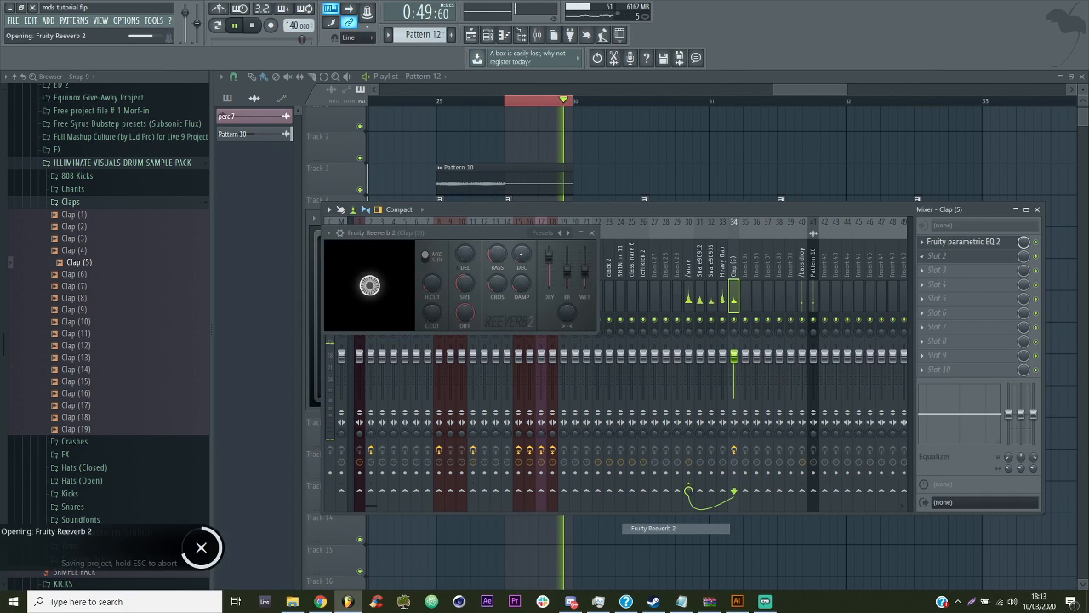
mouse_move(569, 274)
mouse_down()
mouse_move(585, 262)
mouse_move(568, 287)
mouse_up()
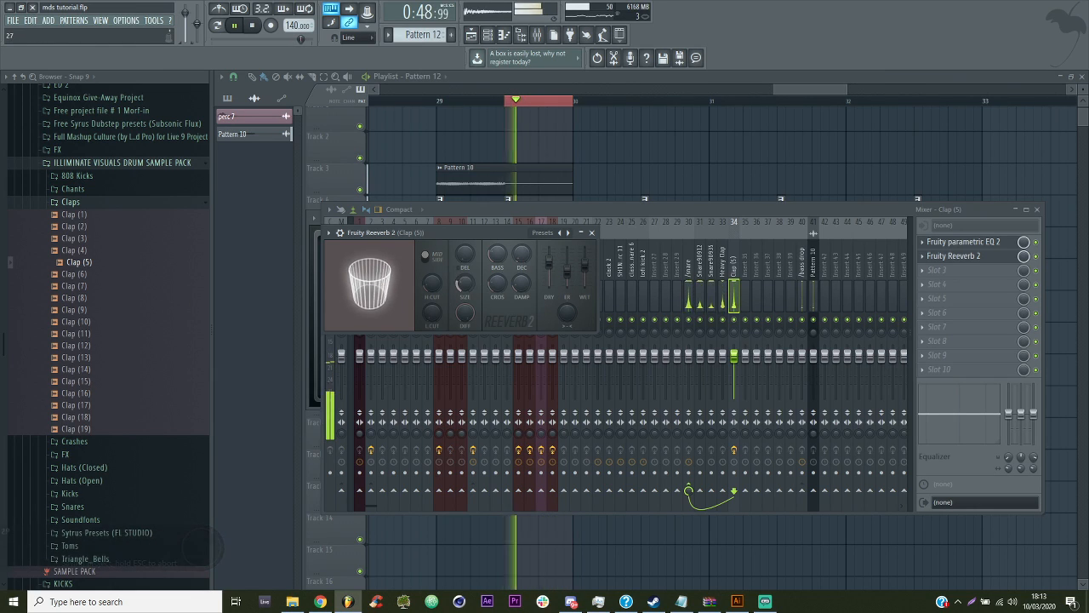
click(740, 322)
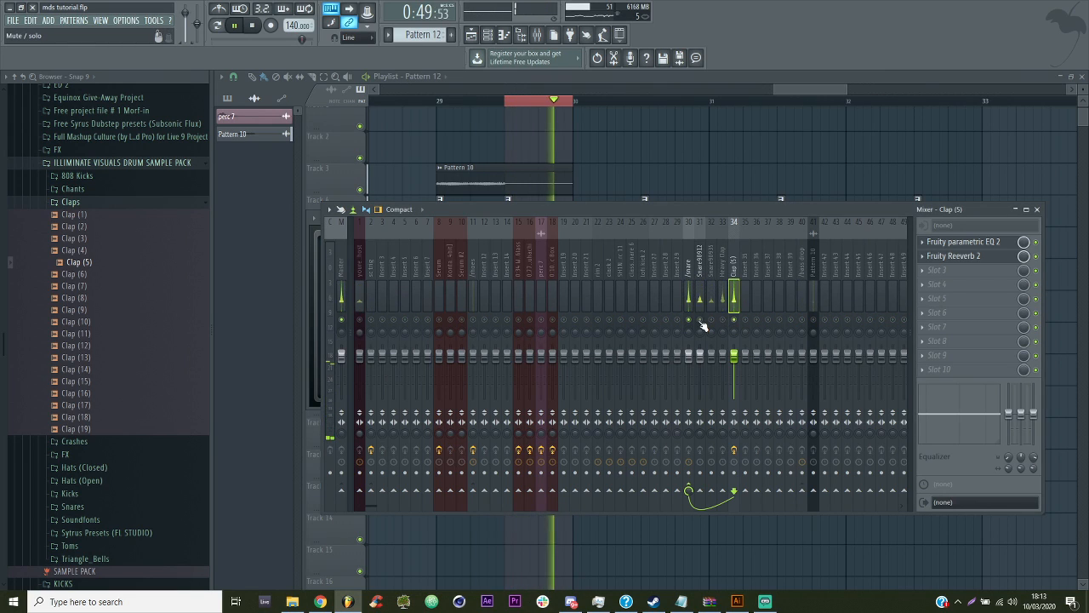
Add OTT in Snare90935's second slot with Depth at 32% and Out Gain at 0.7 dB
click(712, 273)
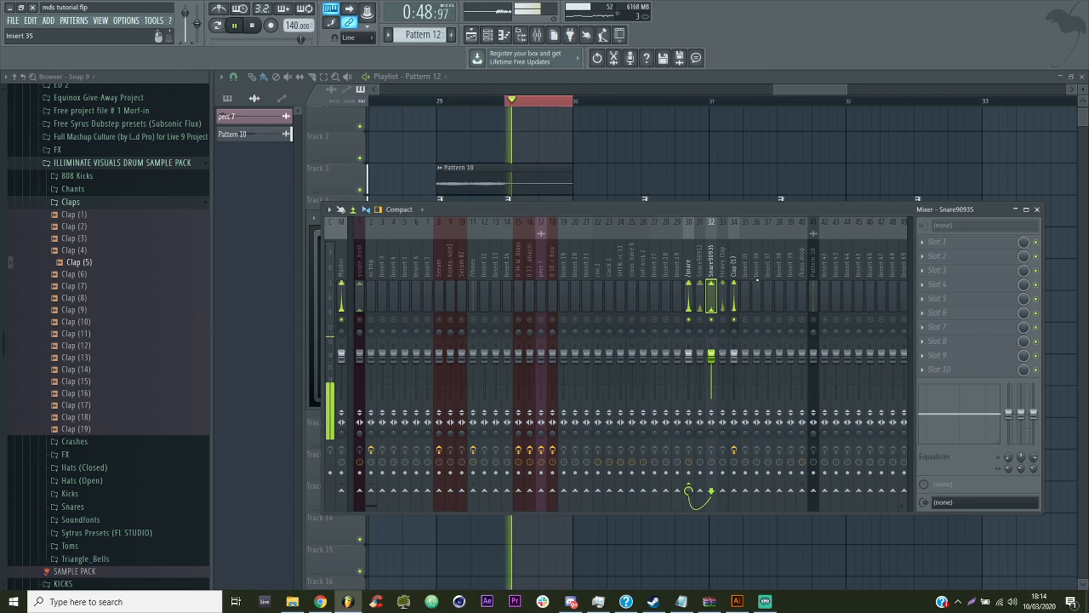
click(946, 255)
click(868, 247)
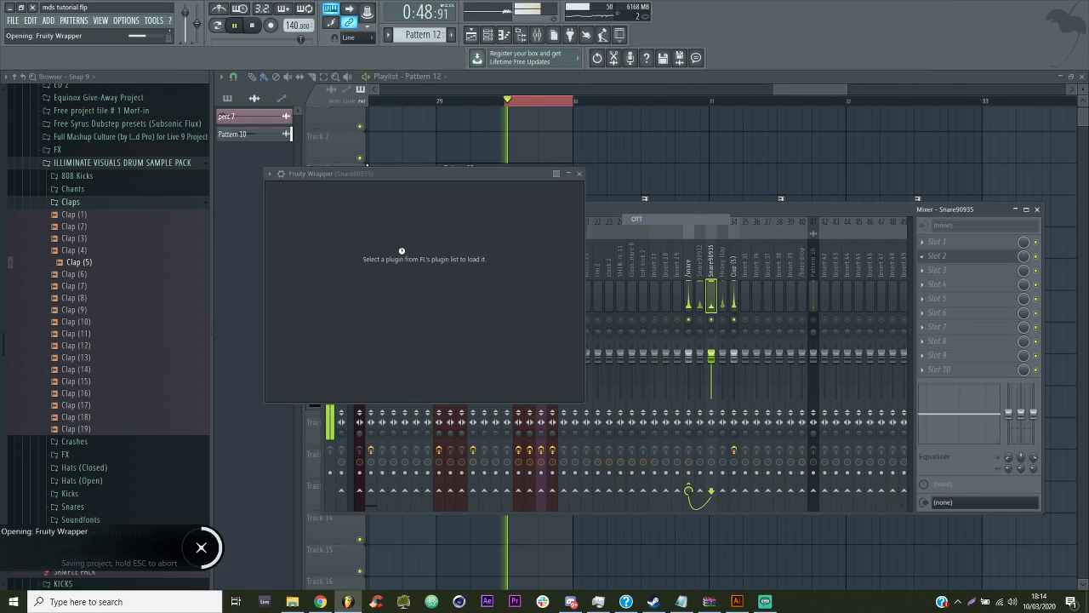
drag(291, 254, 300, 323)
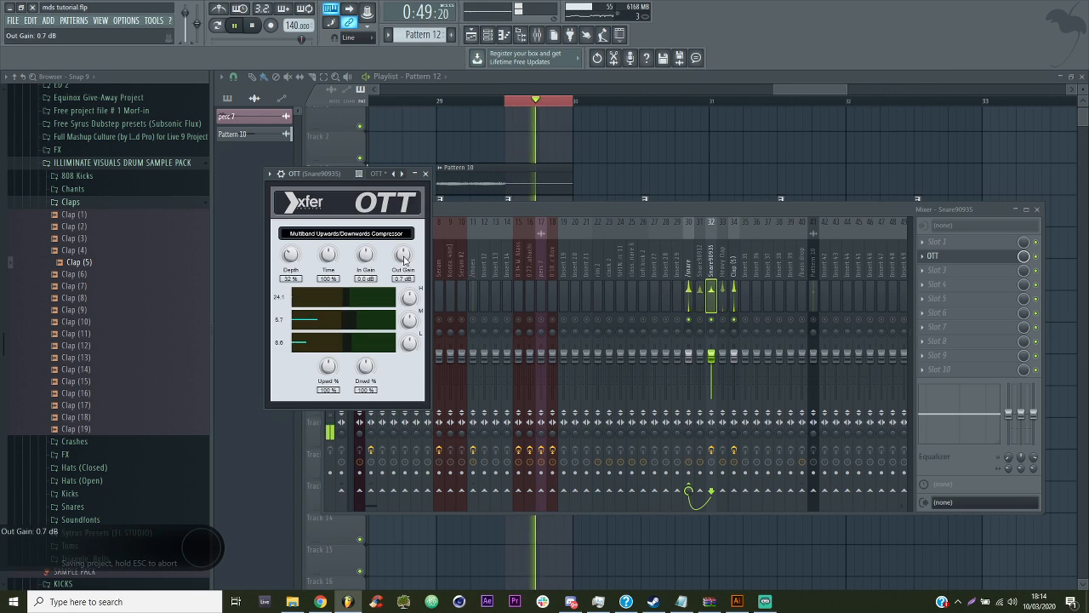
Bring in Heavy Clap and add Fruity Parametric EQ 2 in its third slot, cutting the low end and slightly dipping band 4
click(727, 313)
click(727, 315)
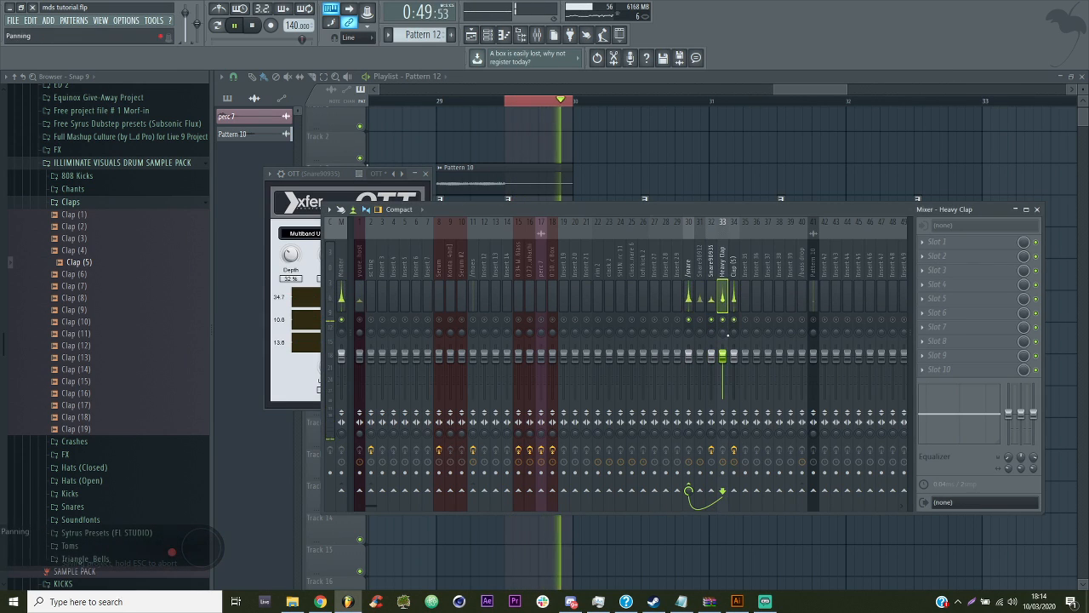
click(949, 269)
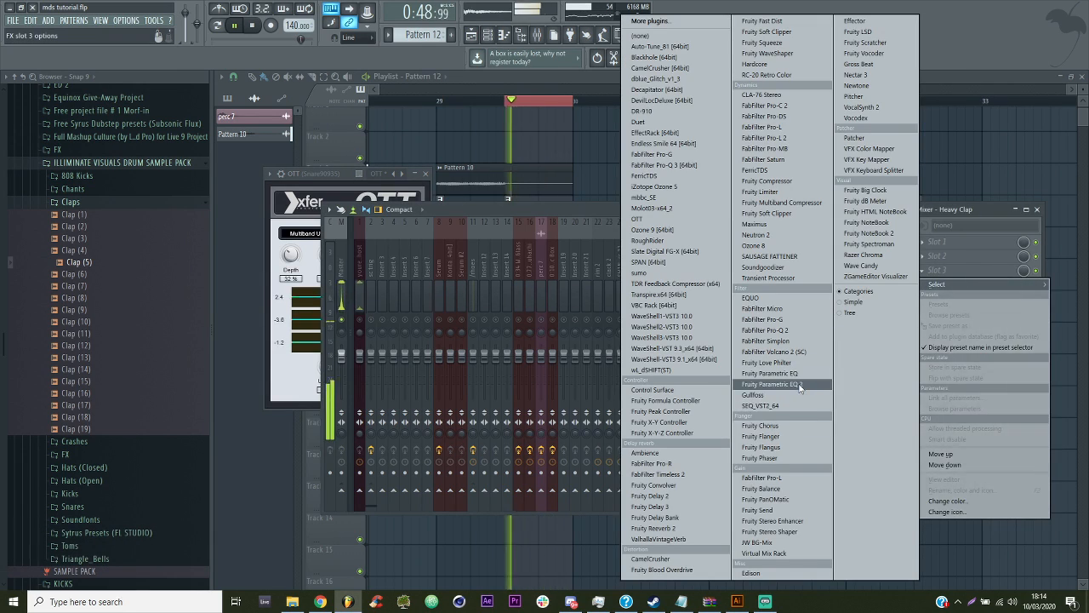
click(772, 384)
drag(378, 309, 419, 358)
drag(436, 310, 437, 316)
Add TDR Feedback Compressor in Heavy Clap's fourth slot with threshold -42 dB, attack 426 ms and fast release 174 ms
click(929, 285)
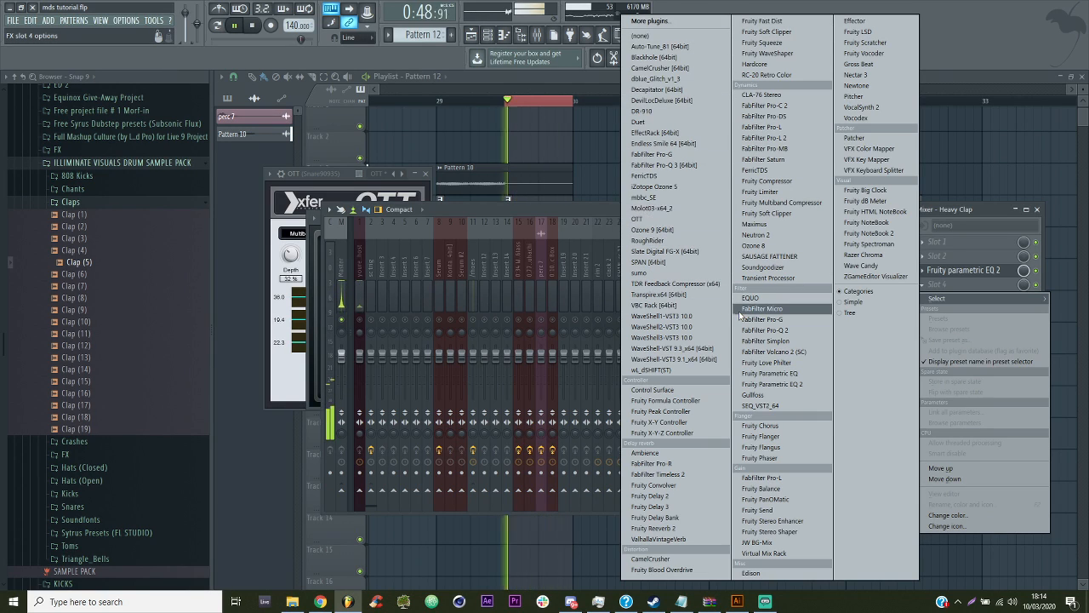
click(681, 283)
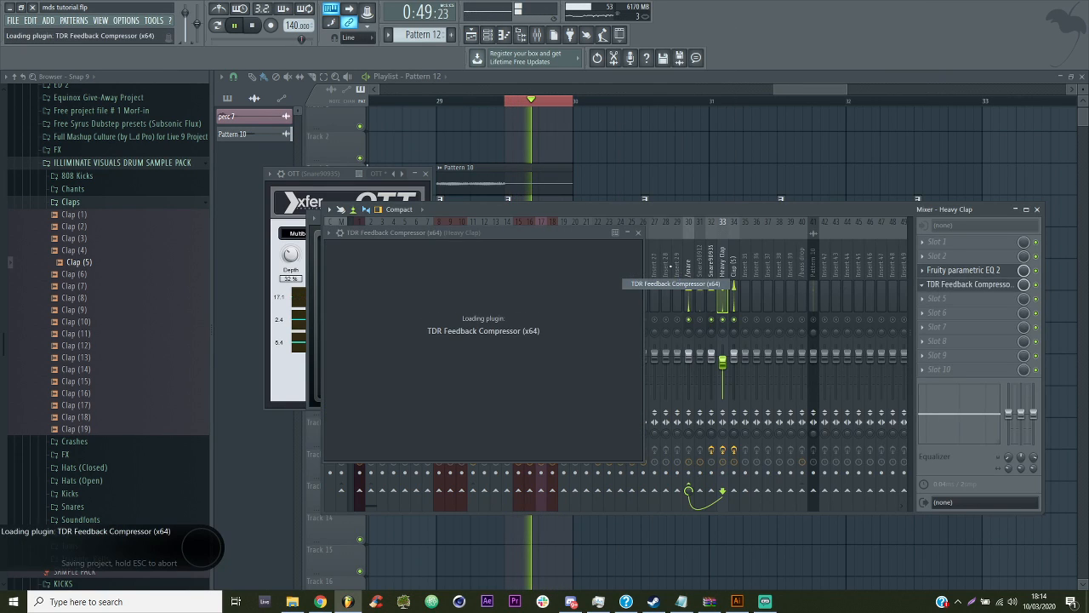
drag(408, 258, 462, 293)
drag(410, 357, 458, 197)
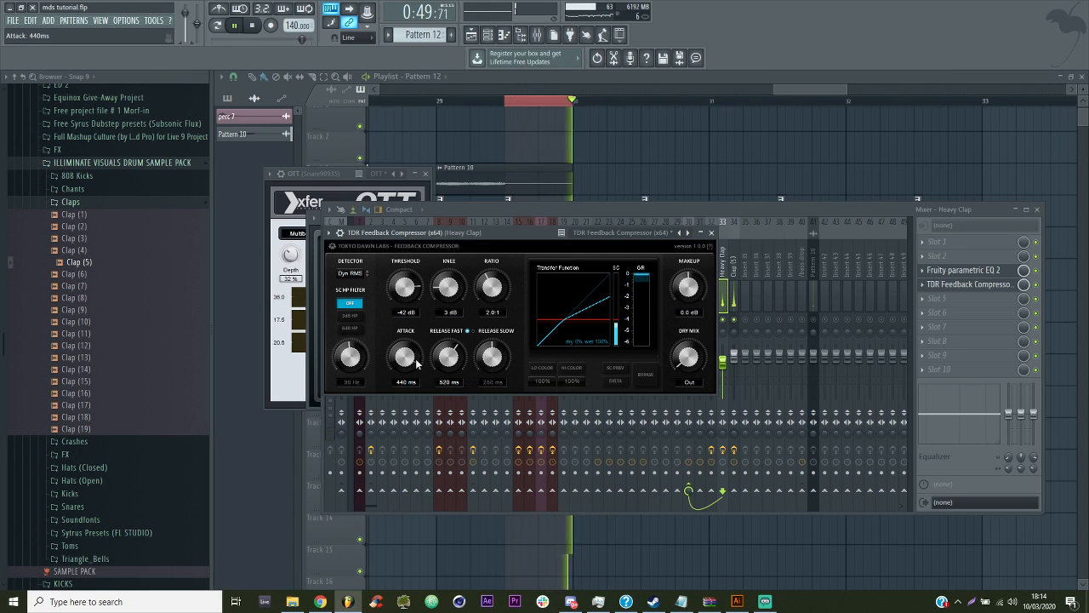
drag(448, 357, 466, 434)
drag(405, 357, 406, 360)
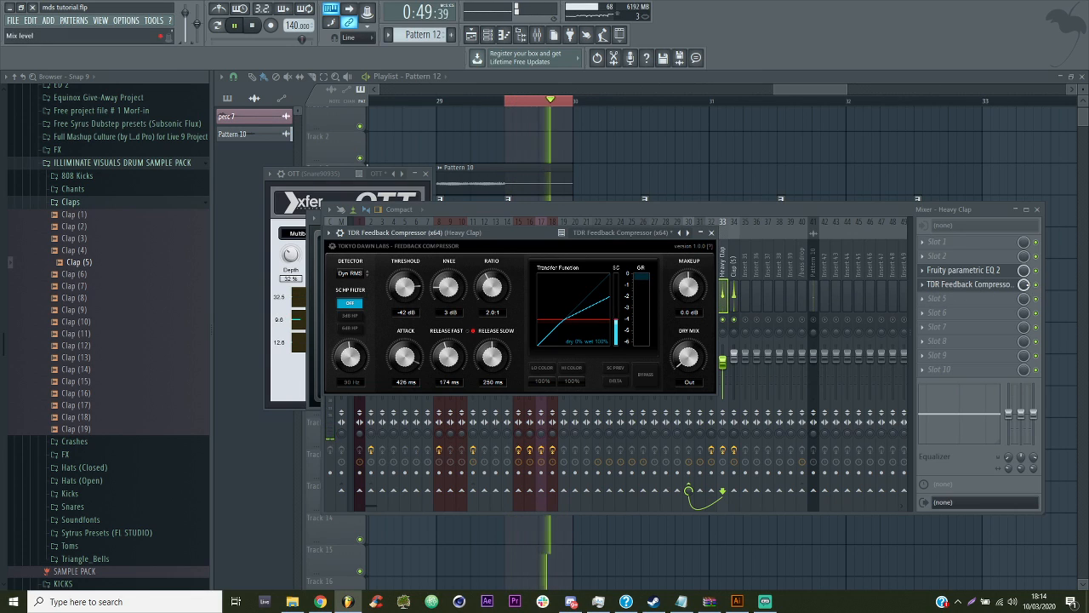
Check the compressor's mix level on Heavy Clap and set its threshold to about -44 dB
click(1024, 284)
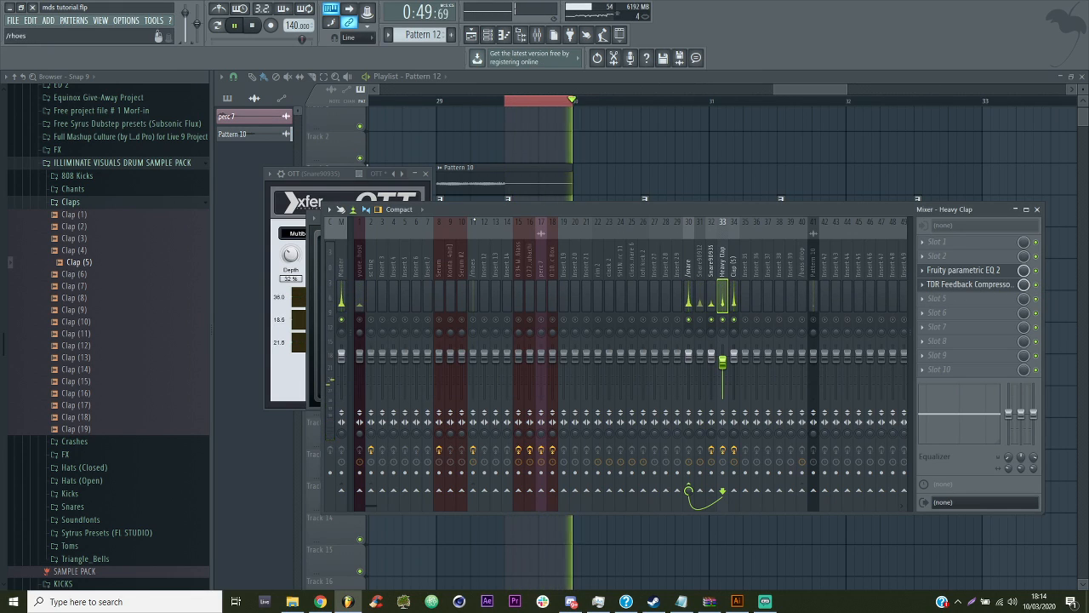
click(970, 285)
drag(406, 292, 406, 285)
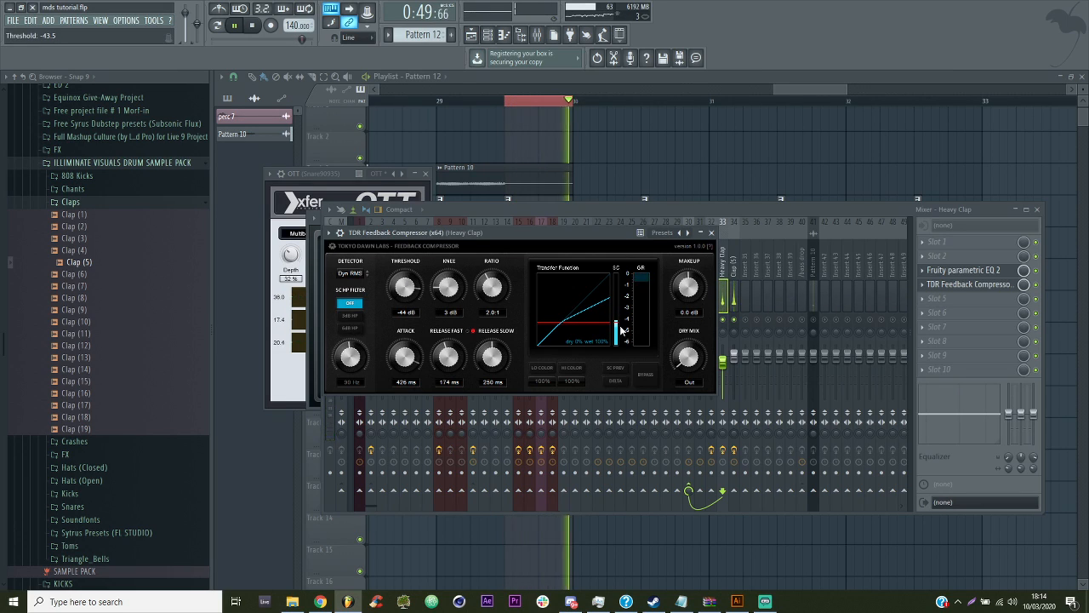
click(711, 232)
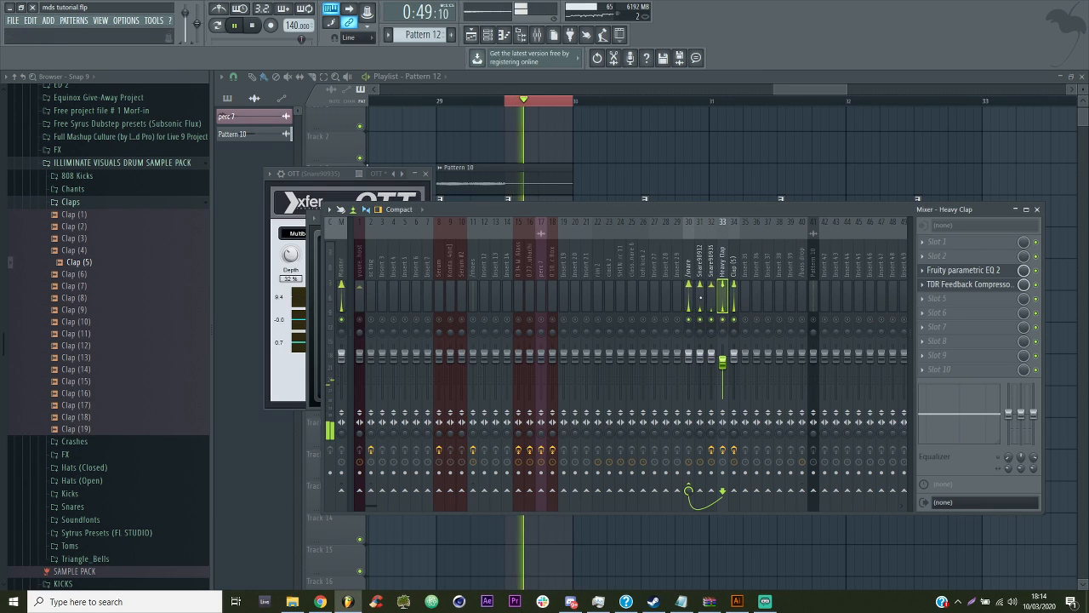
Add Fruity Parametric EQ 2 in Snare90912's second slot and shape its lower bands to reduce the low end
click(700, 298)
click(938, 256)
mouse_move(937, 270)
click(800, 385)
drag(337, 236, 361, 240)
drag(288, 236, 363, 245)
click(671, 207)
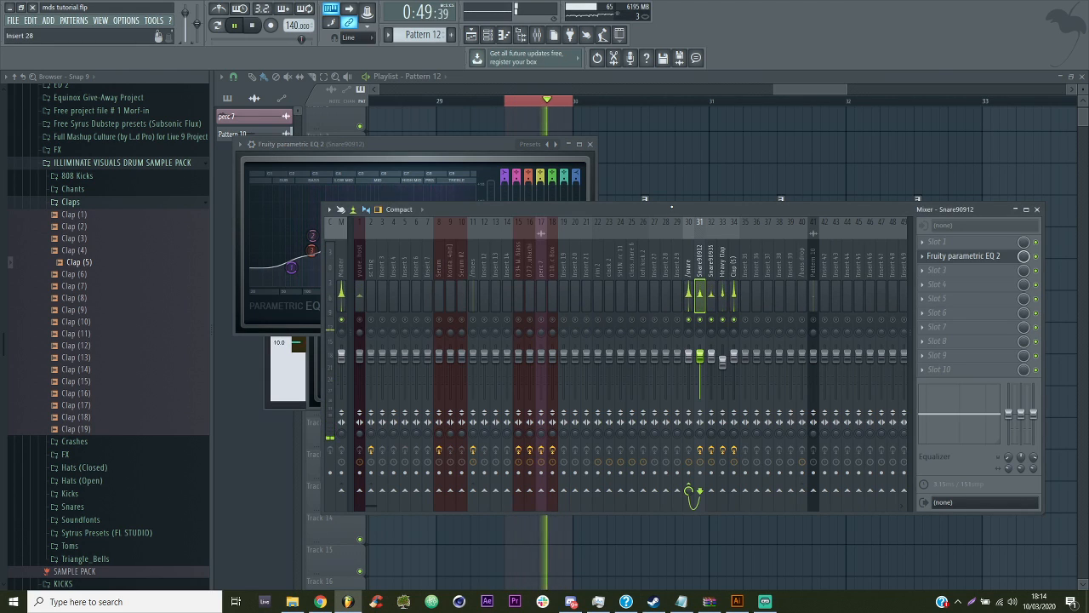
Add Virtual Mix Rack in the /snare bus's second slot and remove its FG-116 Vintage and FG-S modules
click(712, 264)
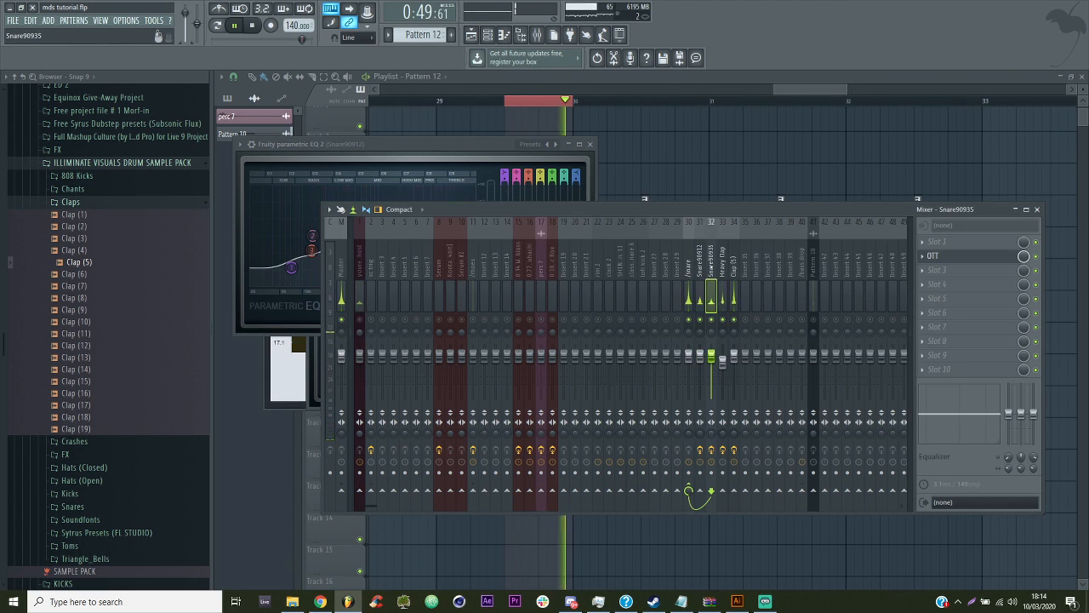
click(688, 269)
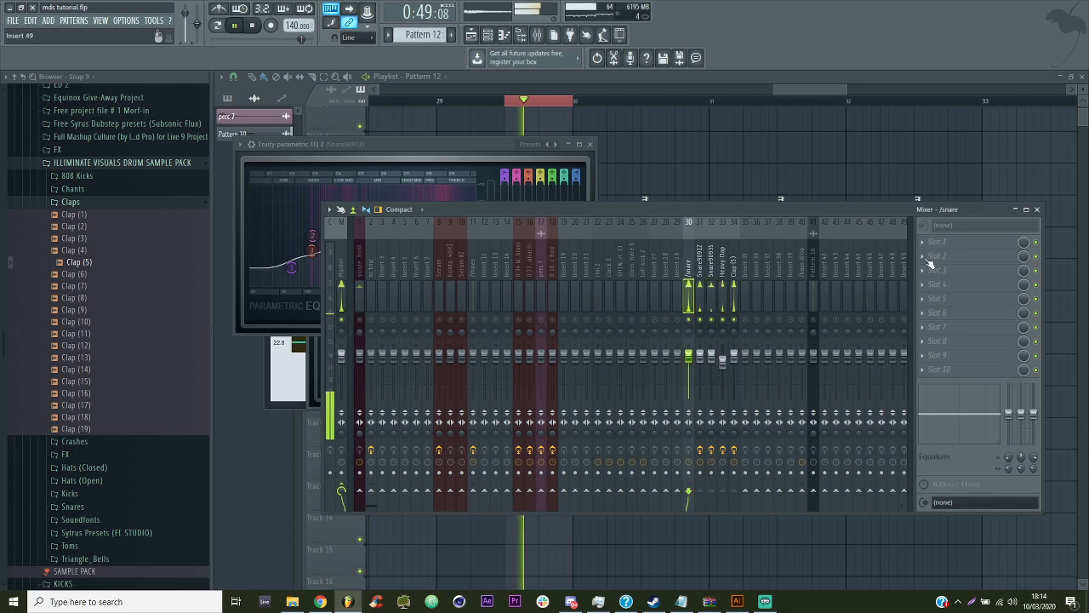
click(927, 263)
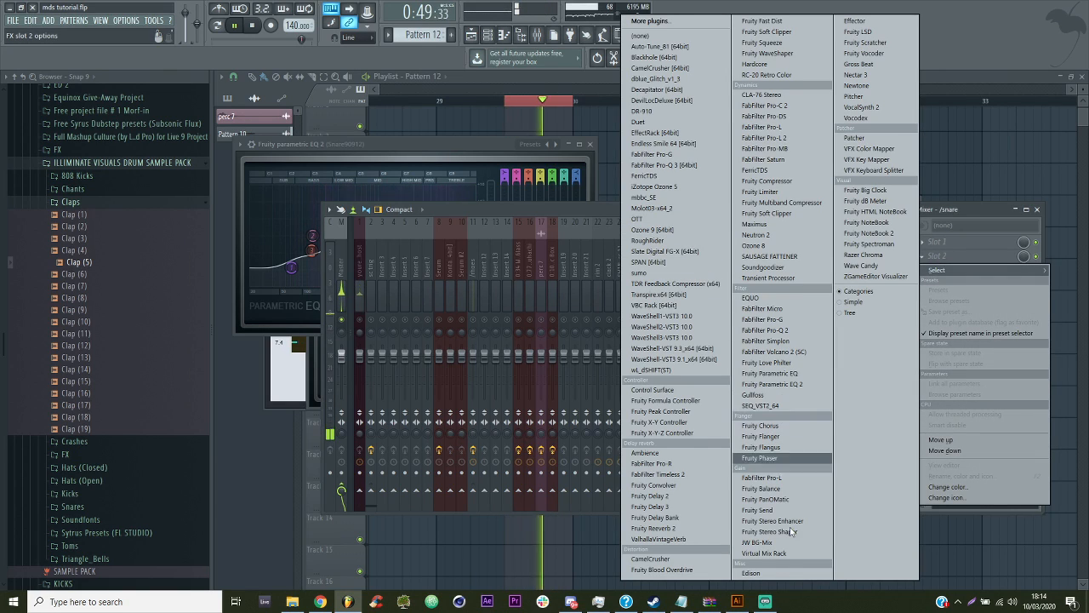
click(764, 553)
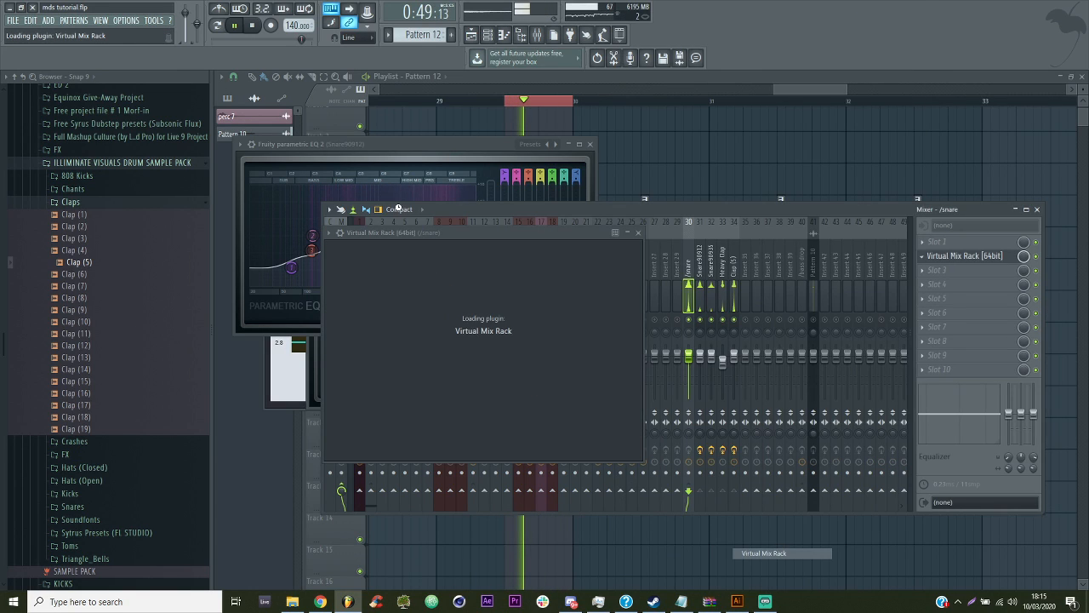
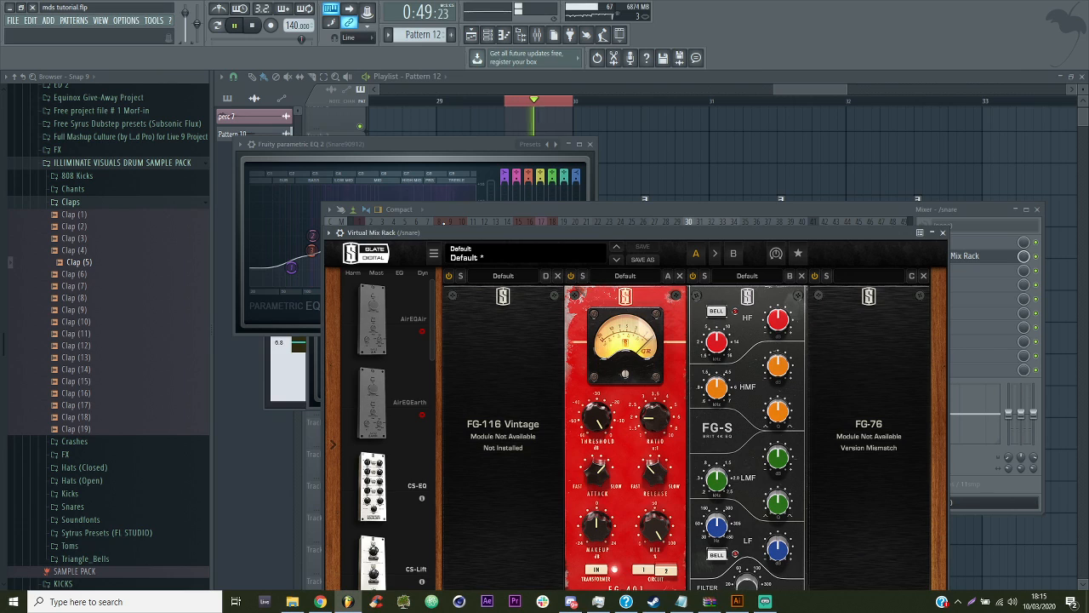
click(557, 276)
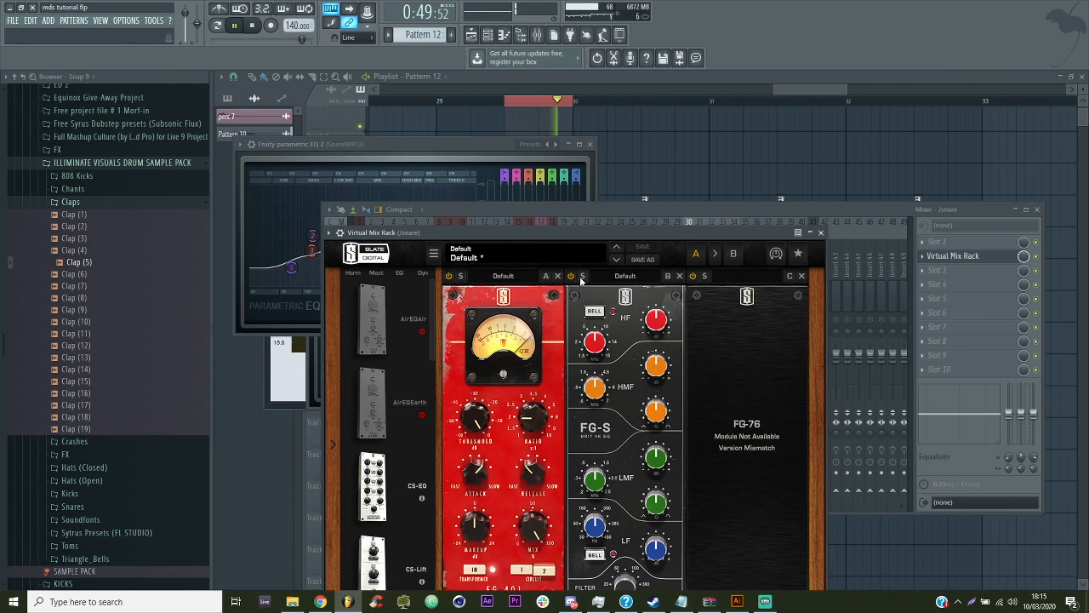
click(679, 276)
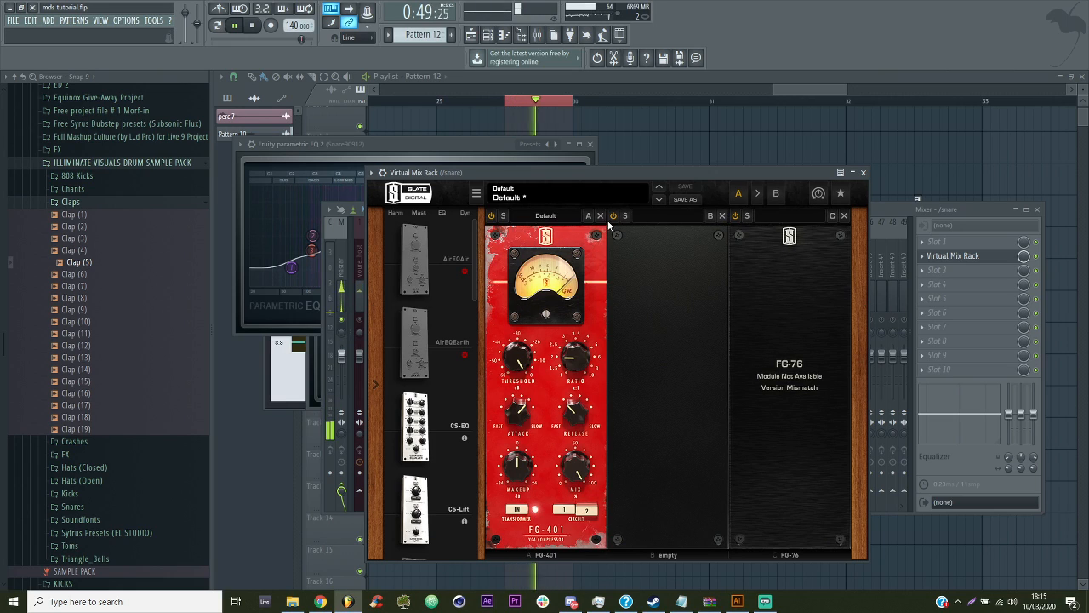
Dial in the FG-401 compressor's threshold, ratio, makeup and mix, with attack 5 and release 1, and switch its circuit
drag(520, 373, 523, 435)
drag(523, 370, 525, 358)
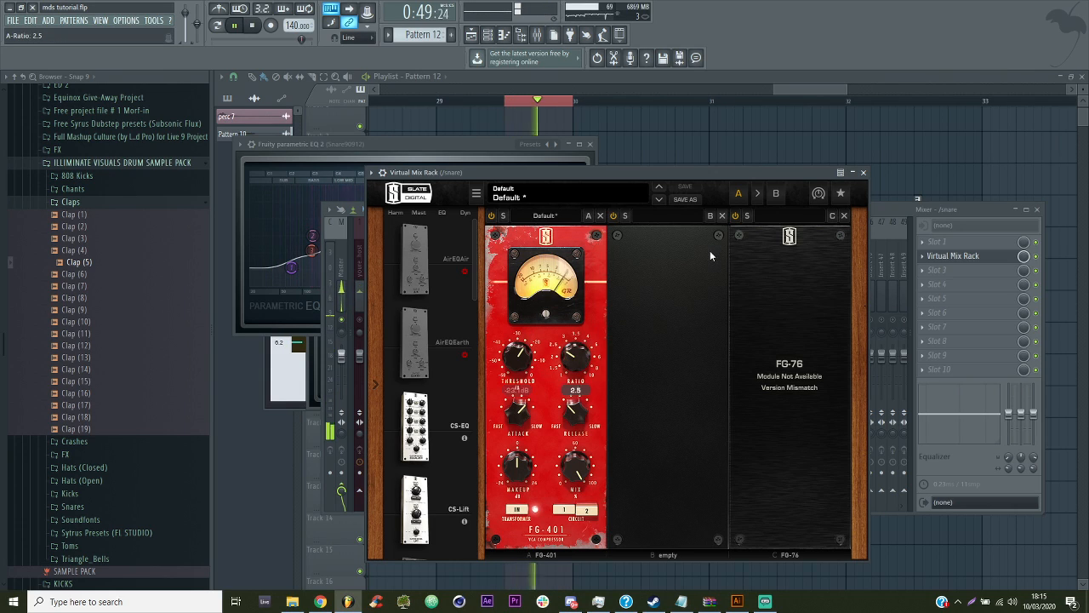
drag(585, 359, 592, 329)
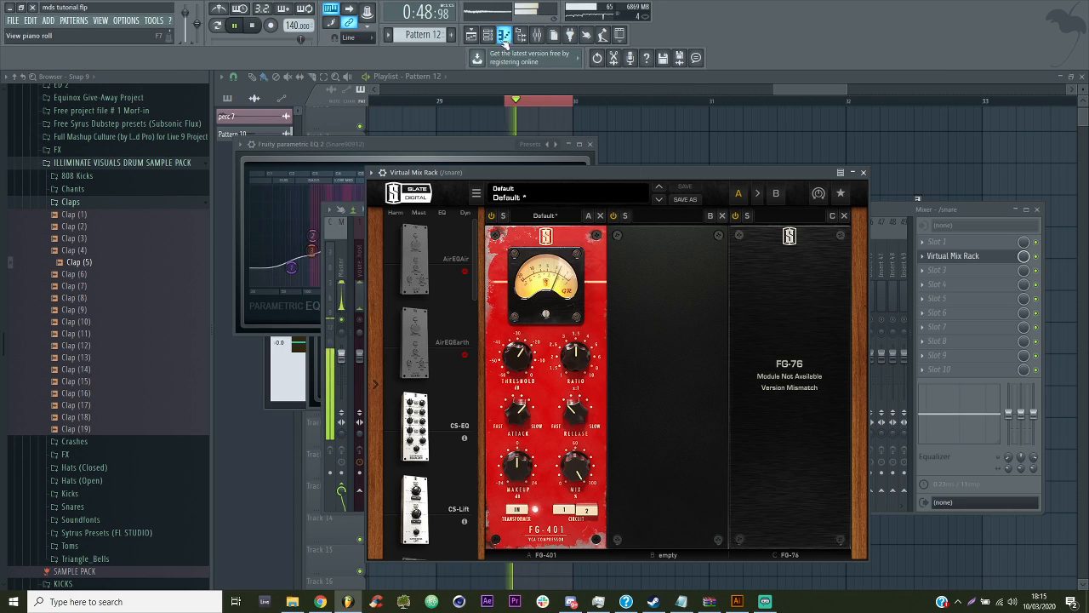
drag(516, 421, 517, 415)
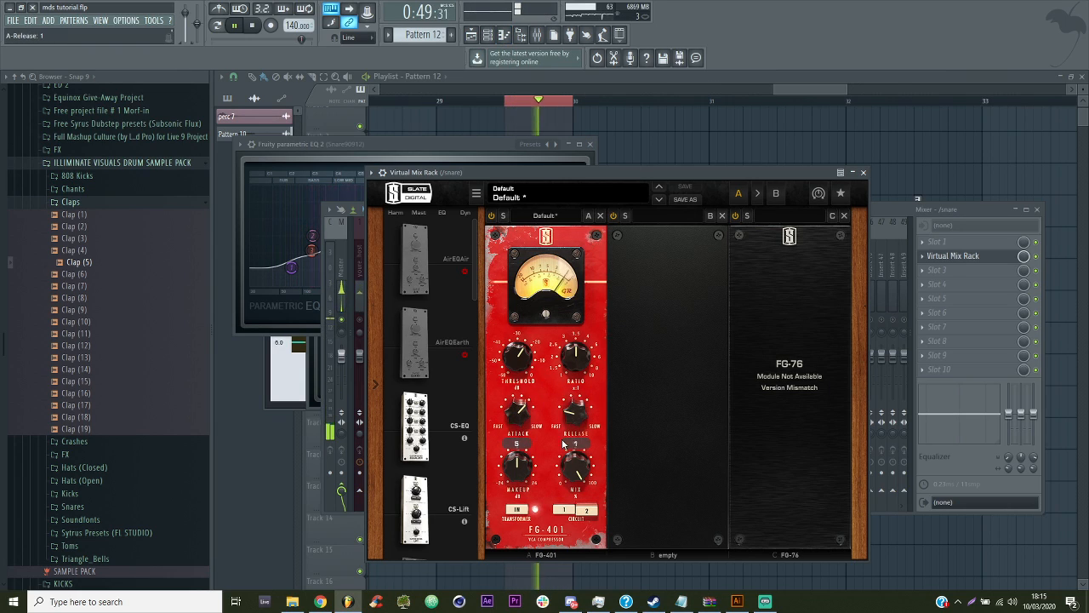
drag(523, 487, 518, 489)
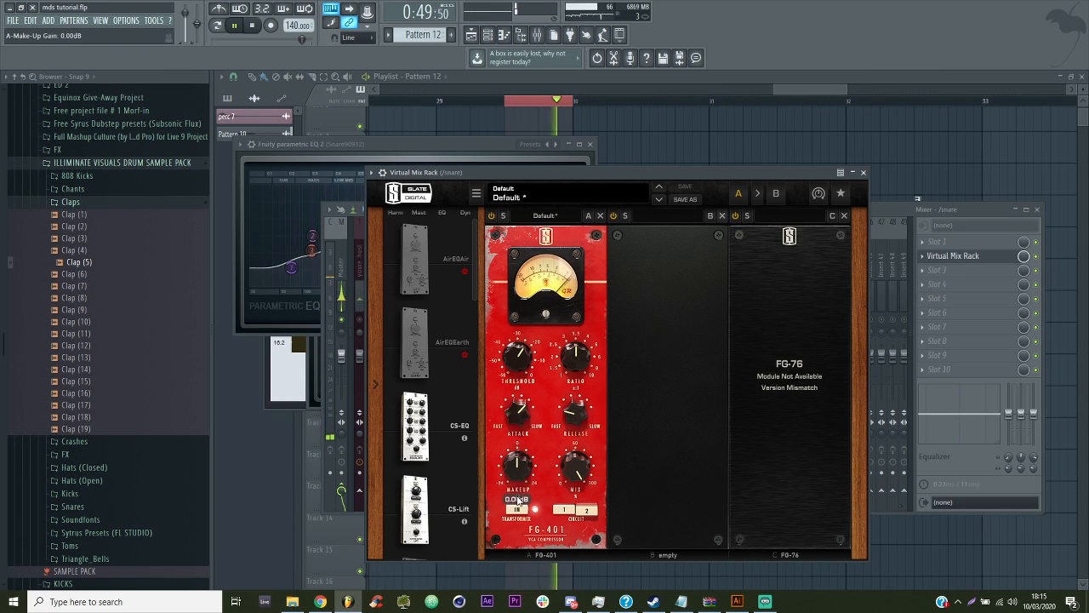
drag(575, 468, 589, 513)
click(587, 510)
Insert the CS-EQ module before the FG-401 and boost its LMF and HMF gains, with the HMF frequency at 4 kHz
scroll(444, 374, down, 3)
drag(417, 280, 589, 373)
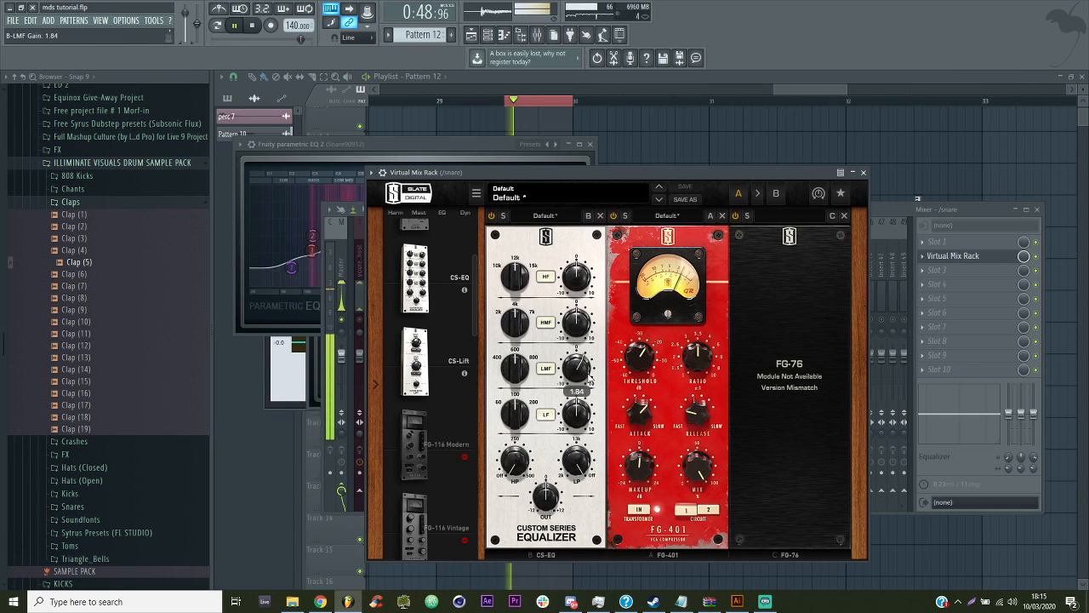
drag(576, 324, 583, 291)
drag(591, 336, 591, 342)
drag(518, 344, 529, 372)
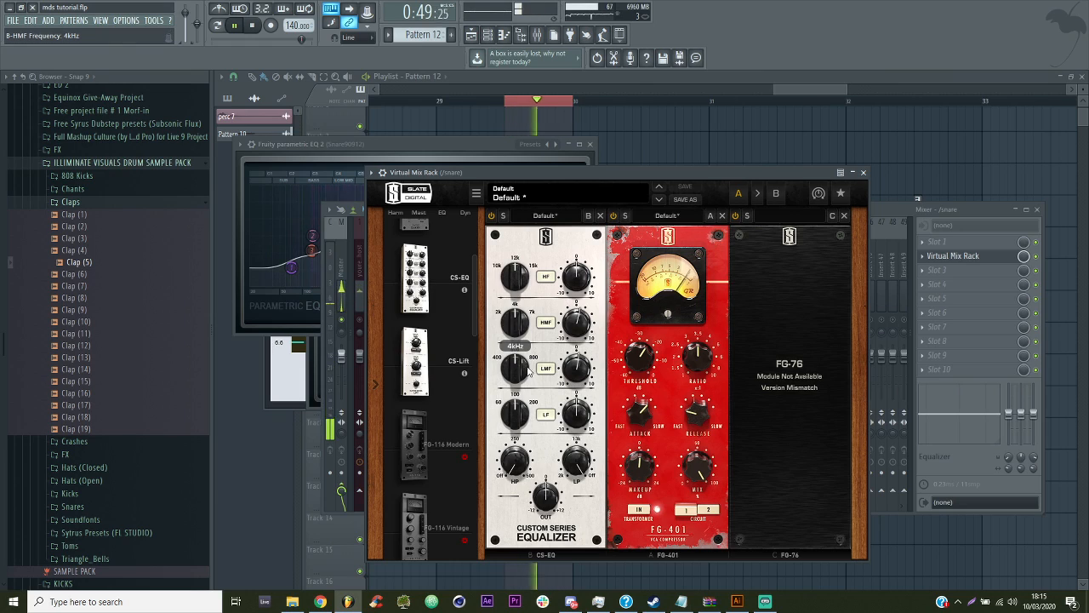
Raise the CS-EQ's LF gain slightly and try its low-pass and high-pass filters
drag(574, 414, 576, 370)
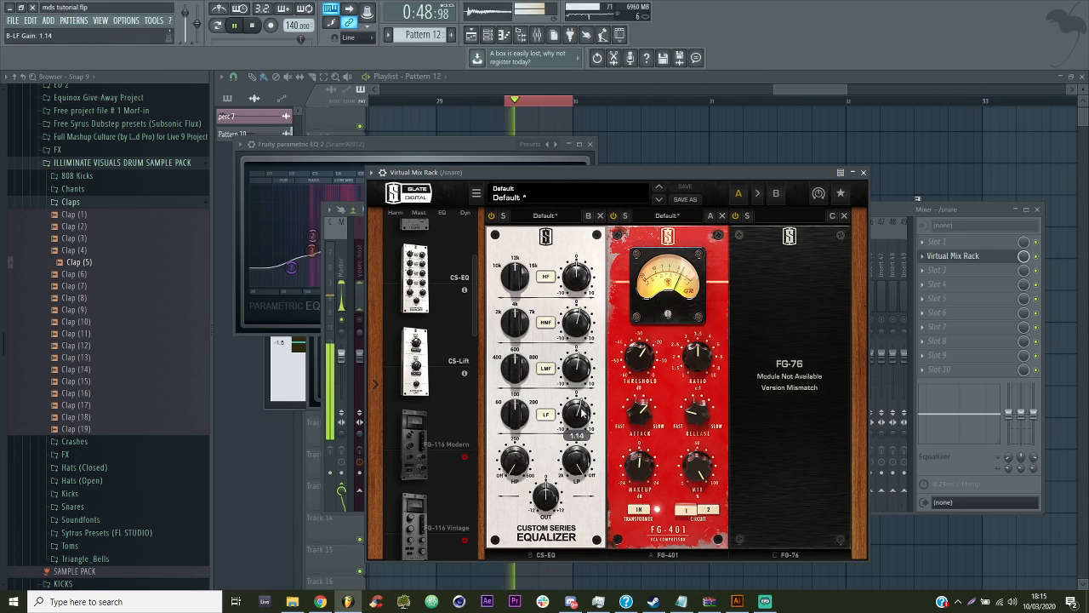
drag(584, 436, 583, 420)
drag(584, 464, 583, 492)
drag(521, 469, 521, 466)
Insert the FG-S module between CS-EQ and FG-401, set its HMF gain to 0 dB and raise its HMF frequency
scroll(433, 340, down, 6)
scroll(434, 364, down, 3)
drag(414, 431, 639, 368)
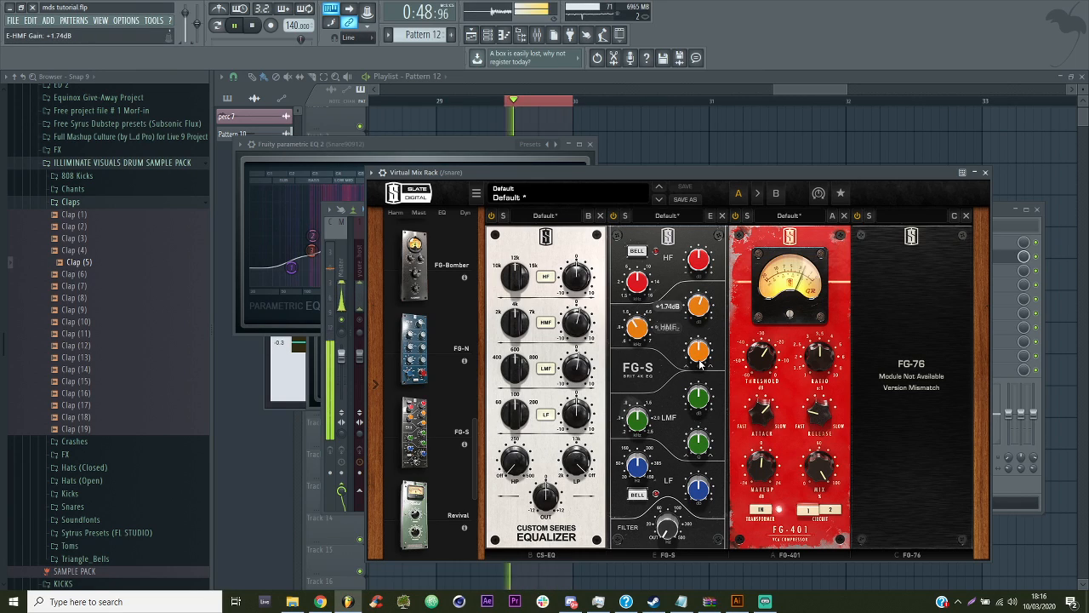
drag(698, 364, 705, 375)
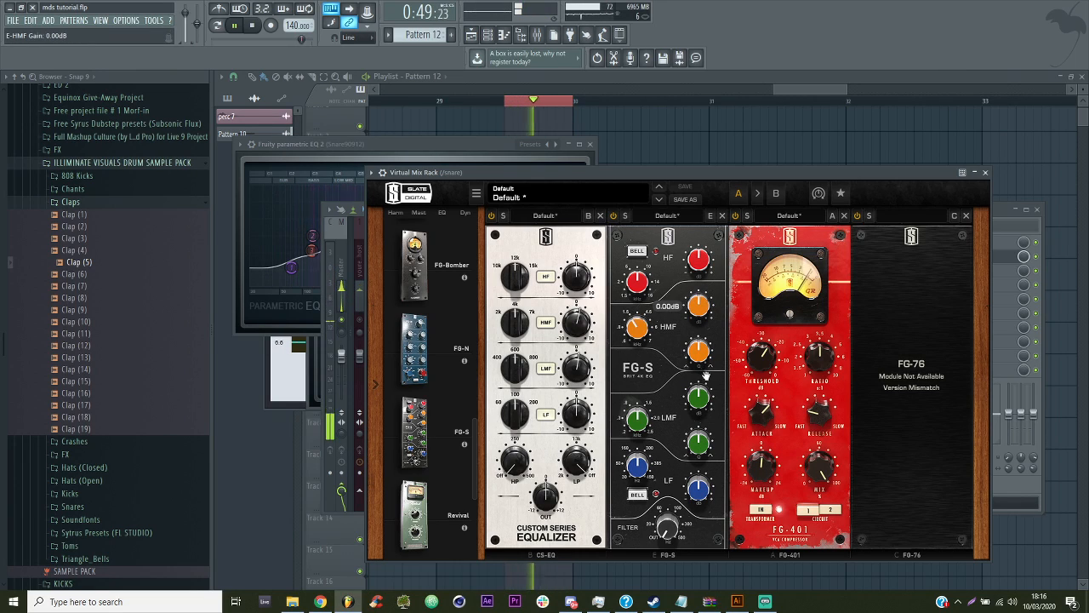
drag(644, 329, 649, 315)
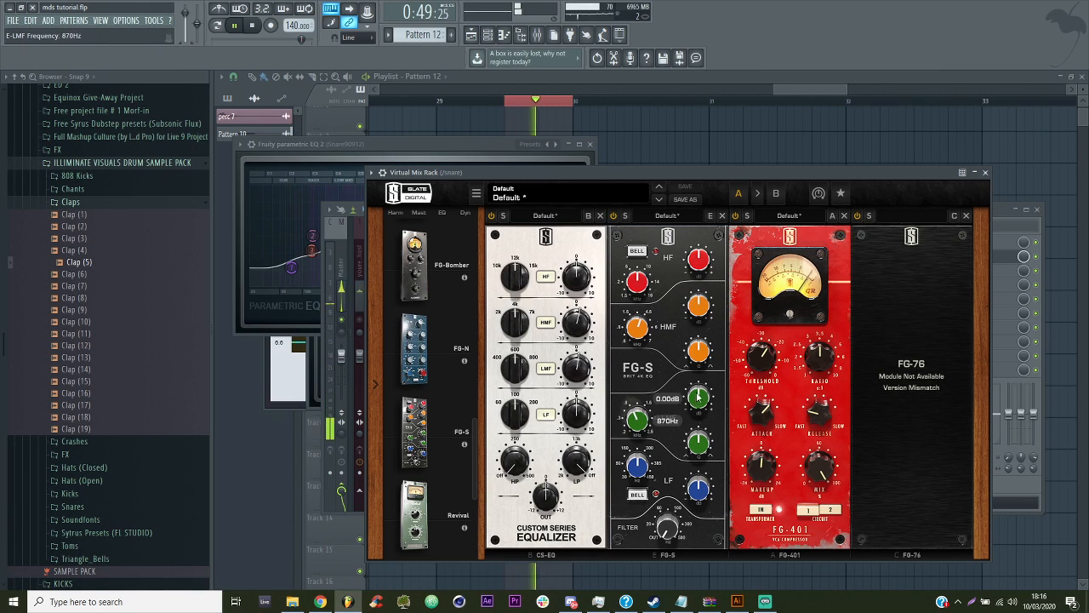
Cut the FG-S LMF band by about 3.1 dB with Q 1.50 and adjust its LF frequency and gain
drag(700, 434, 703, 441)
drag(699, 398, 701, 323)
drag(640, 419, 649, 476)
drag(650, 526, 651, 533)
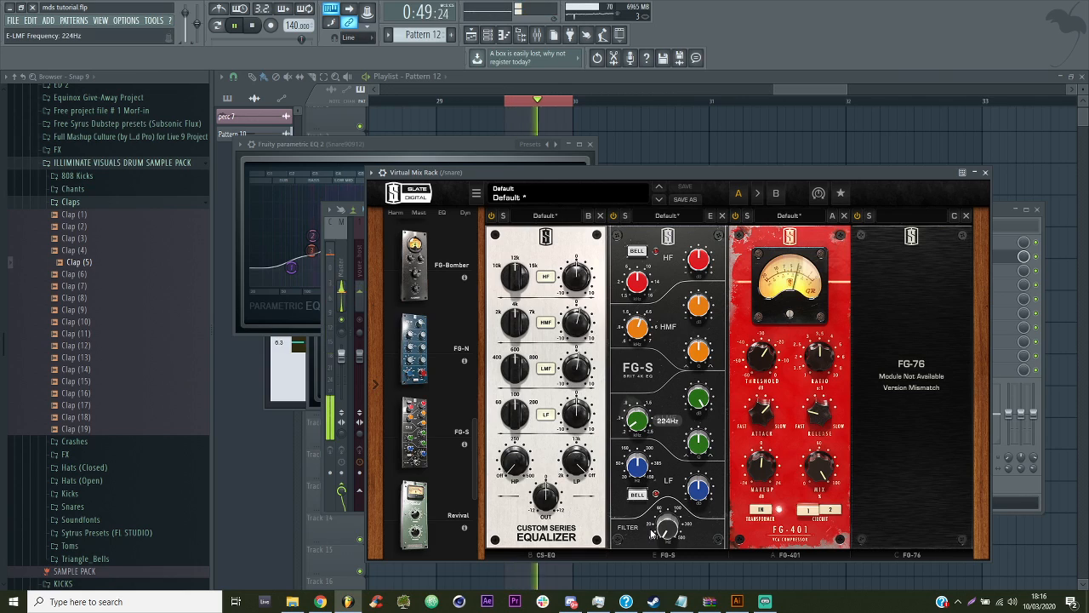
drag(701, 418, 704, 459)
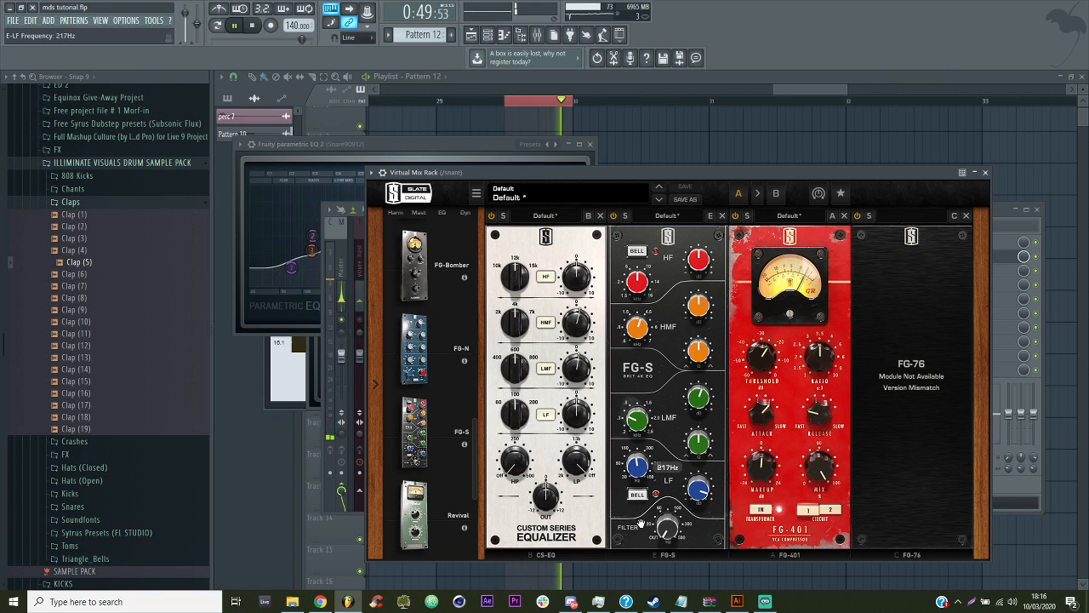
drag(698, 489, 699, 520)
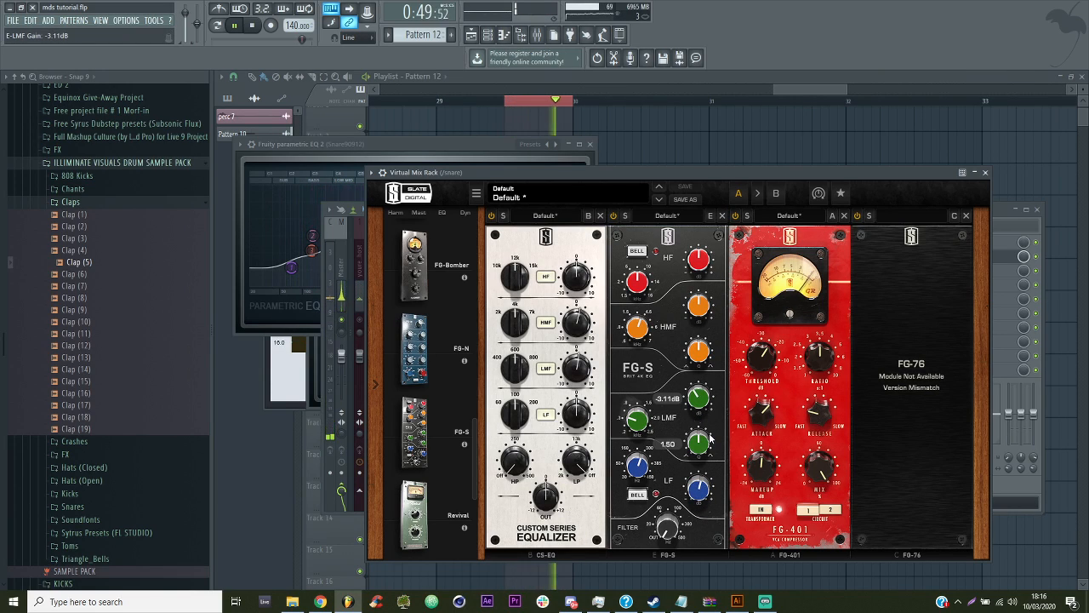
Insert the FG-N module before the FG-401 and adjust its two bell bands and low band, with Bell 2 at 2.47 kHz
drag(426, 348, 821, 411)
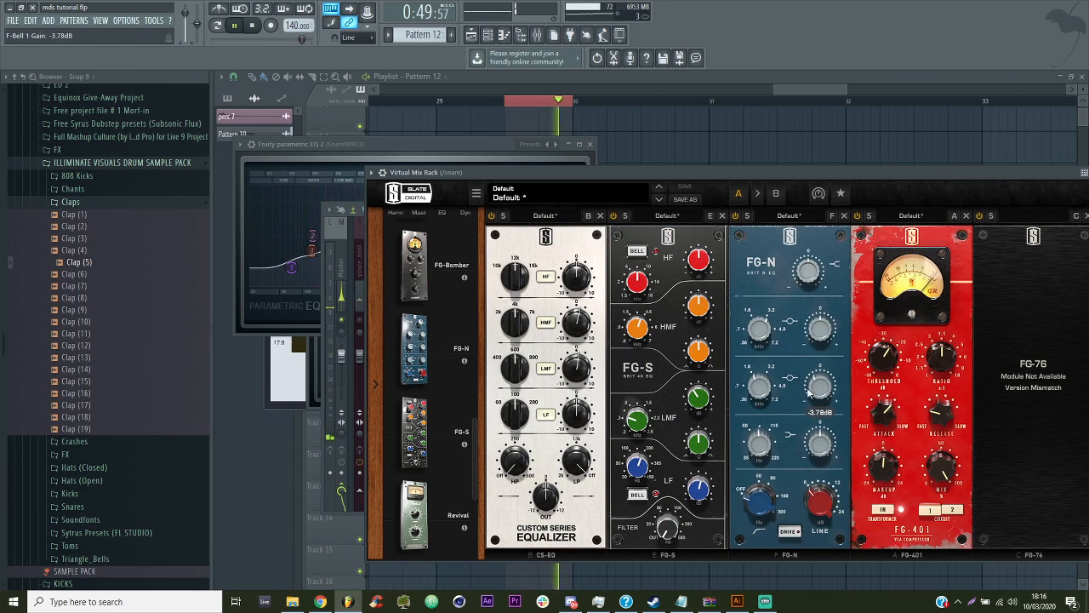
drag(807, 387, 821, 338)
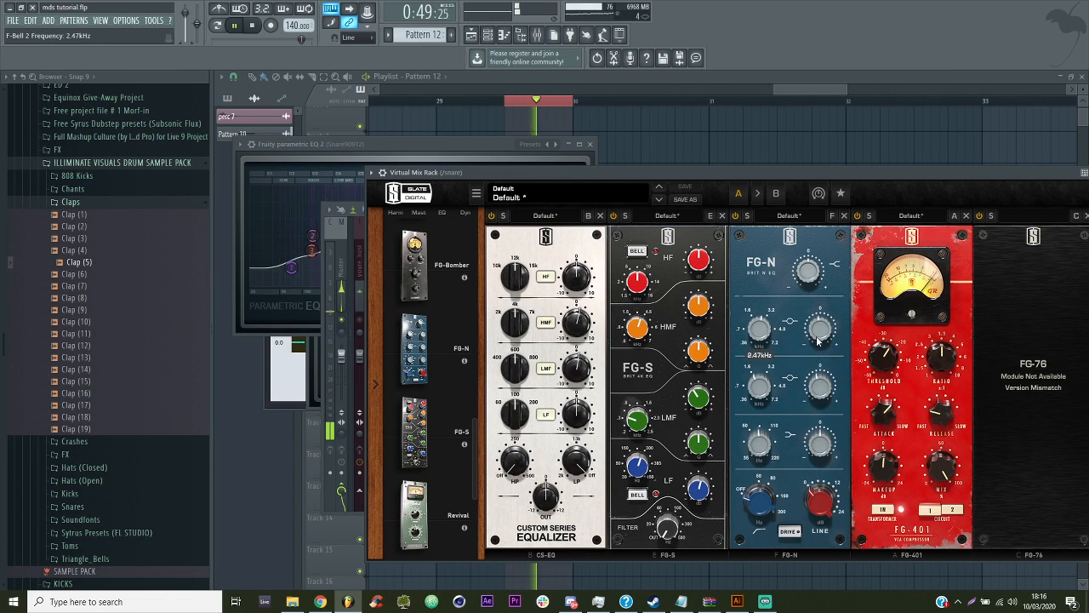
drag(761, 414, 770, 449)
drag(814, 500, 813, 493)
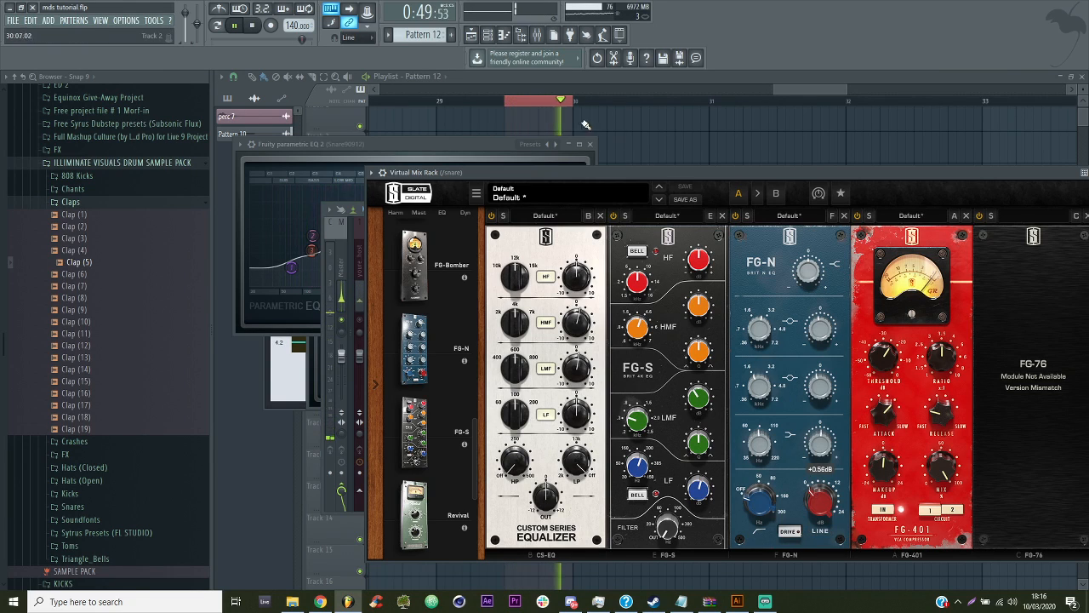
Clear the playlist's loop selection and play the drop with all mixer tracks unmuted
click(546, 108)
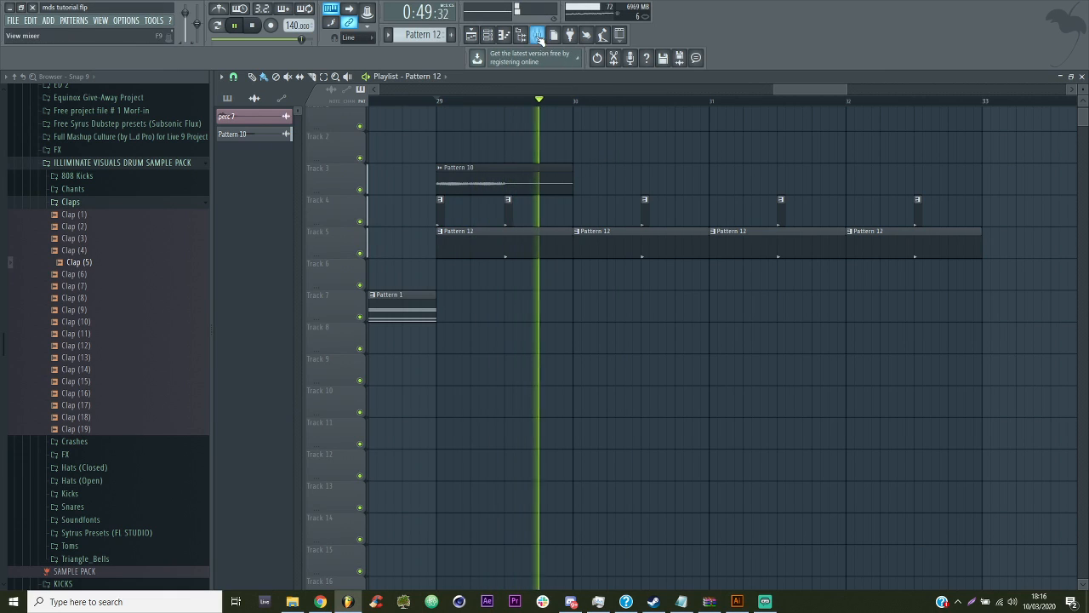
key(F9)
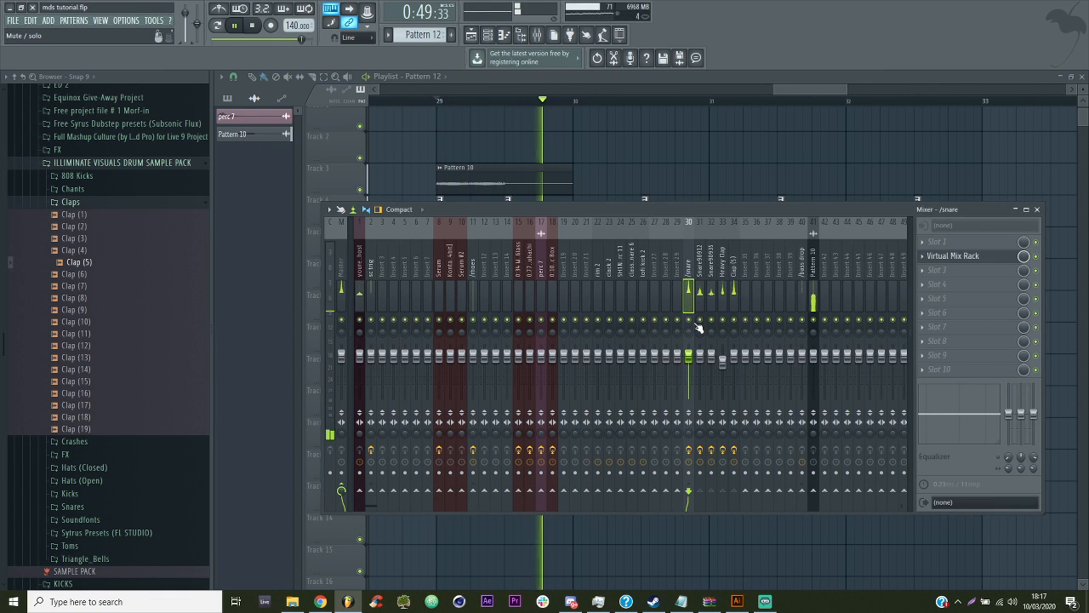
key(space)
Show the snare build channels and find the musicradar-drum-samples drum kits in the sample library
click(487, 34)
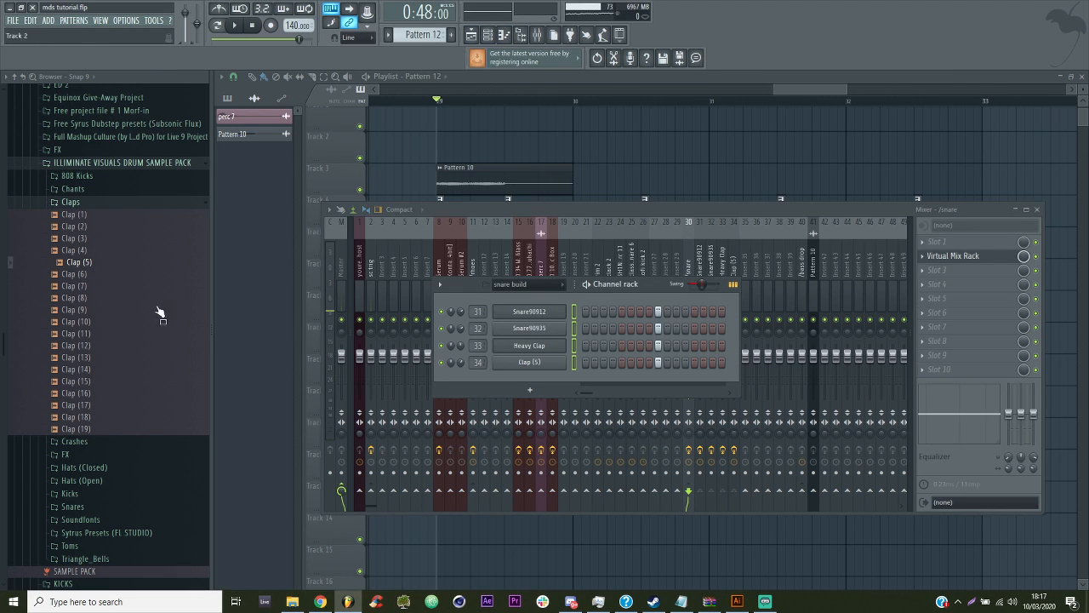
scroll(109, 466, down, 20)
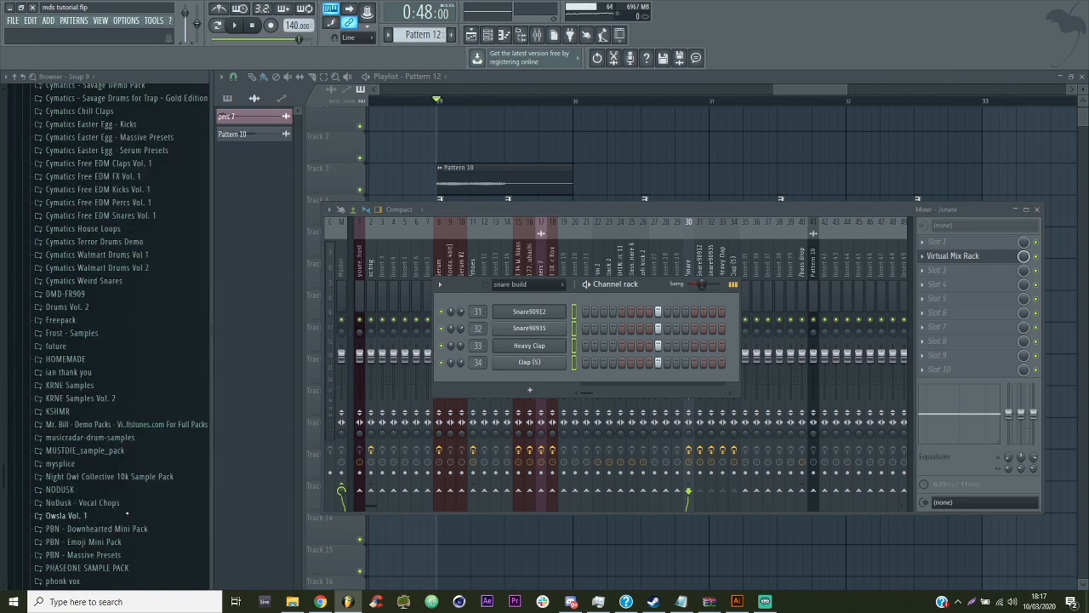
scroll(121, 506, down, 3)
scroll(60, 245, up, 20)
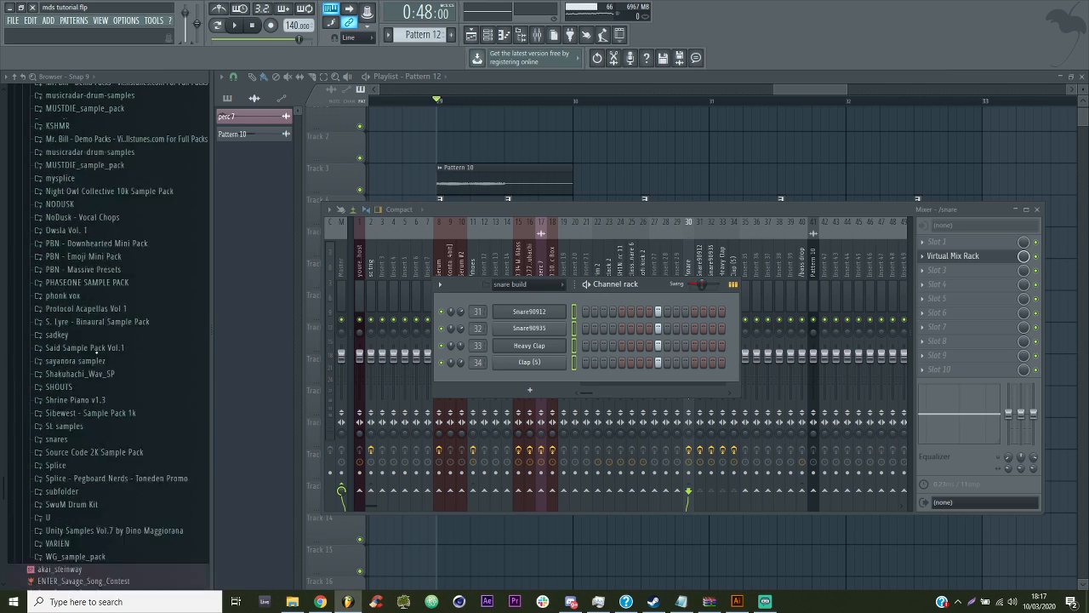
click(118, 452)
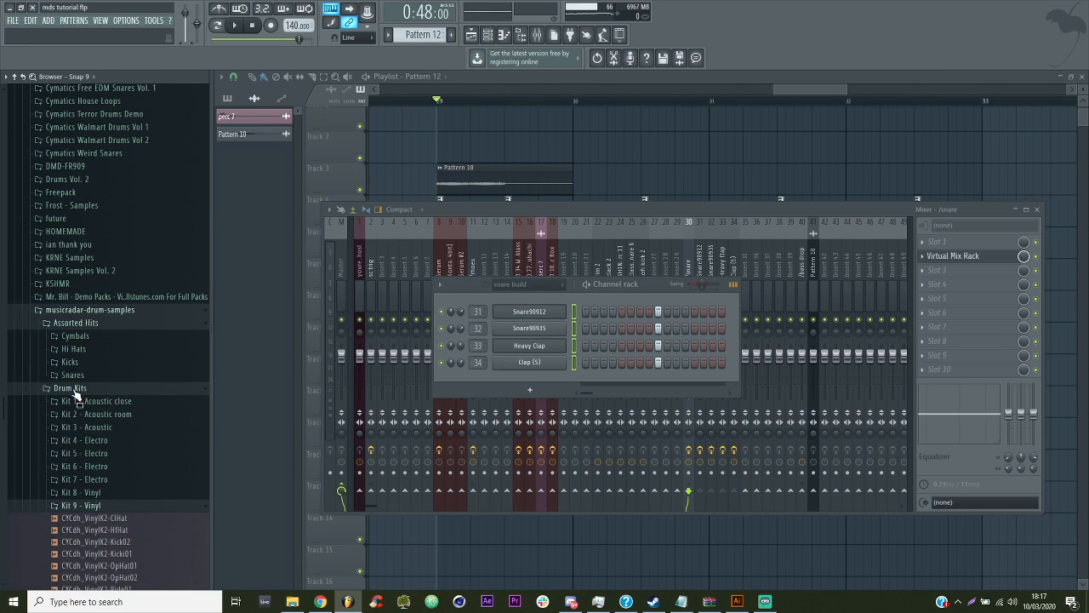
scroll(85, 426, down, 5)
Audition drum hits in the musicradar kits from Kit 11 - Vinyl down to Kit 14 - Acoustic for another snare layer
click(128, 477)
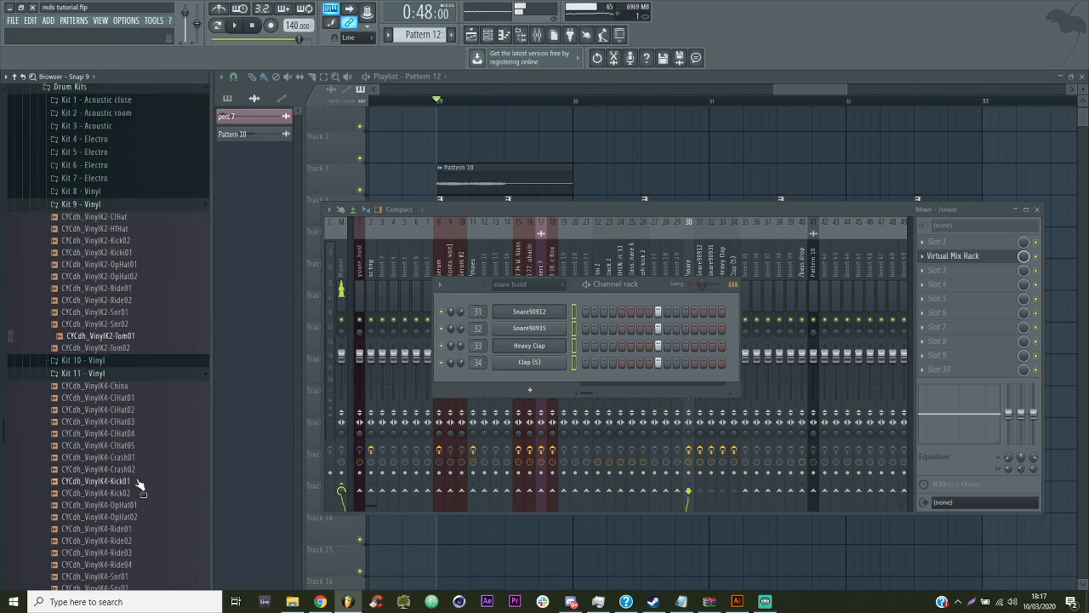
scroll(137, 476, down, 2)
click(137, 459)
scroll(137, 443, down, 5)
click(136, 401)
click(127, 380)
scroll(120, 455, down, 5)
scroll(123, 451, down, 10)
click(108, 284)
scroll(123, 383, down, 5)
scroll(125, 379, down, 3)
click(100, 212)
click(114, 134)
click(115, 119)
click(114, 108)
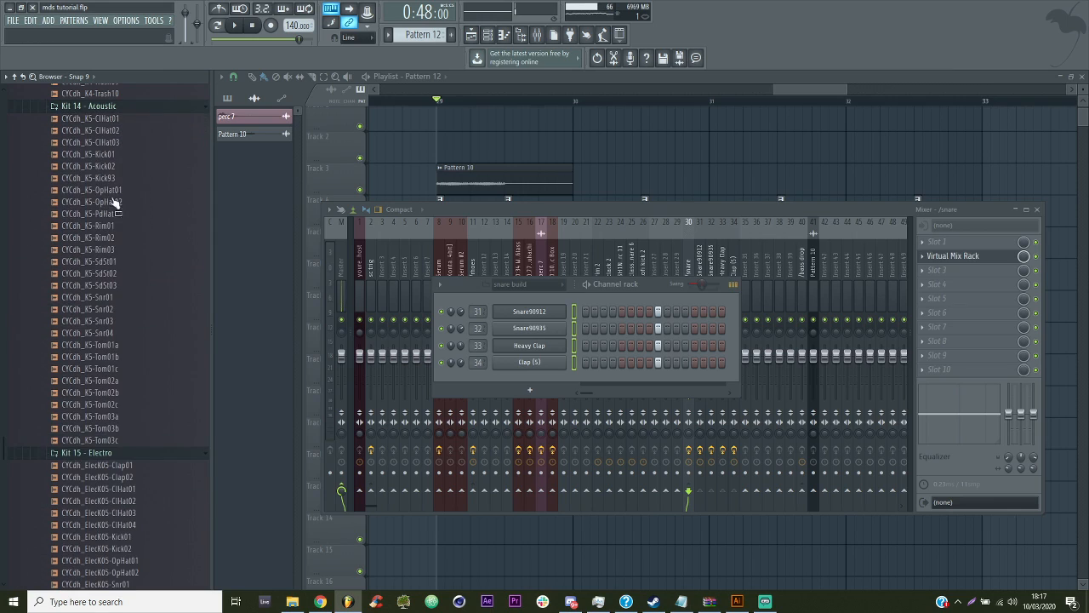
Add CYCdh_K5-Rim03 as a new channel, place its hit on the same step as the other snare layers and lower its volume
drag(118, 249, 649, 380)
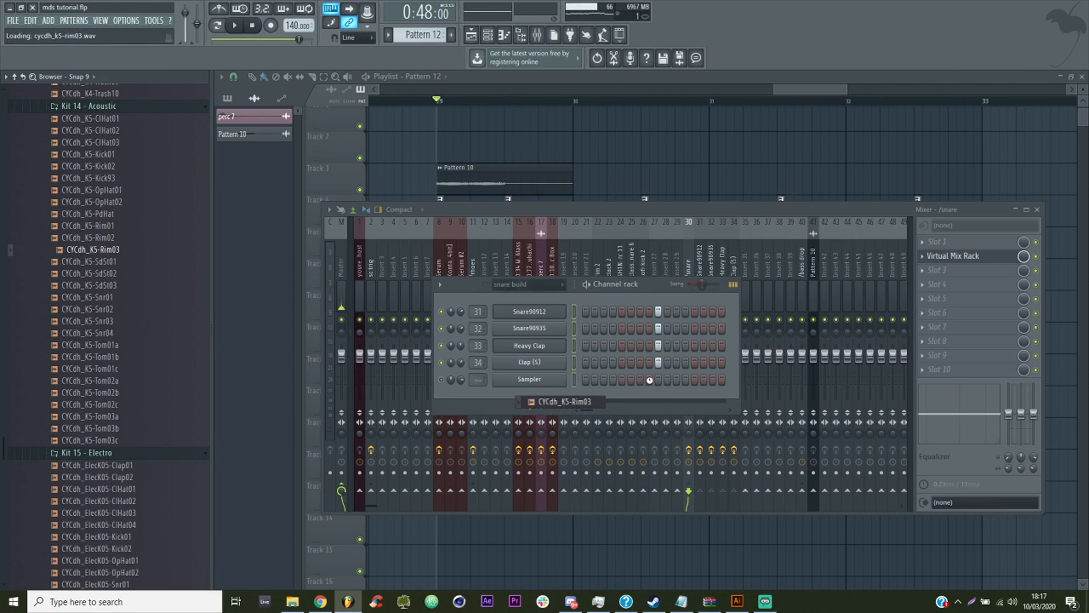
click(658, 380)
key(space)
drag(461, 380, 461, 396)
key(space)
key(space)
Link the Rim03 channel to mixer insert 35 and route that insert only to the /snare bus
click(745, 265)
key(ctrl+l)
key(space)
key(space)
right_click(689, 490)
click(704, 504)
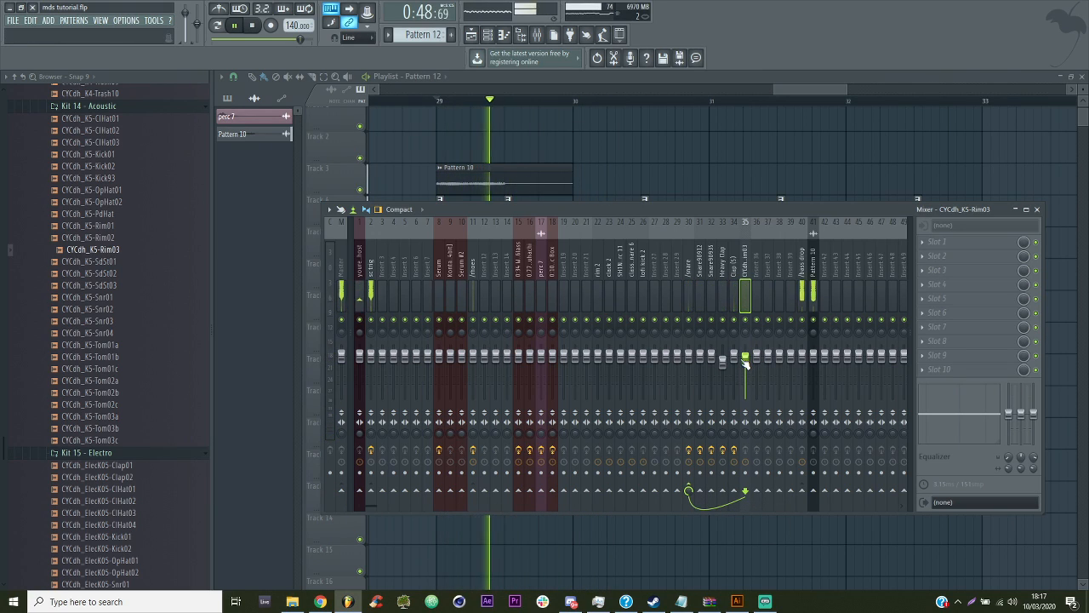
Save the project and replay the drop with the mixer showing to check the snare layers
key(F9)
key(space)
key(ctrl+s)
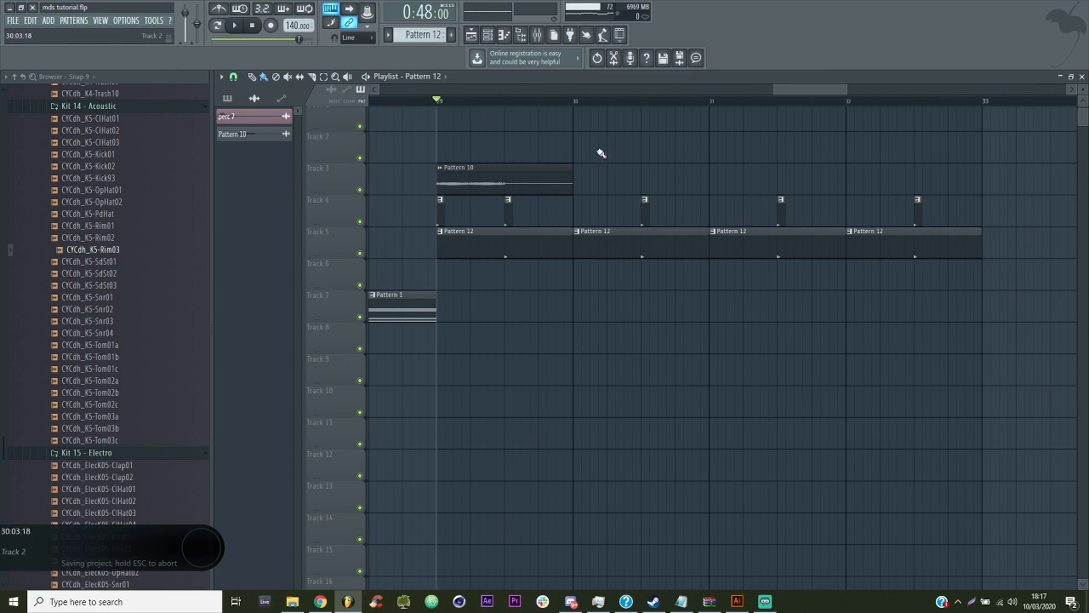
key(F9)
key(space)
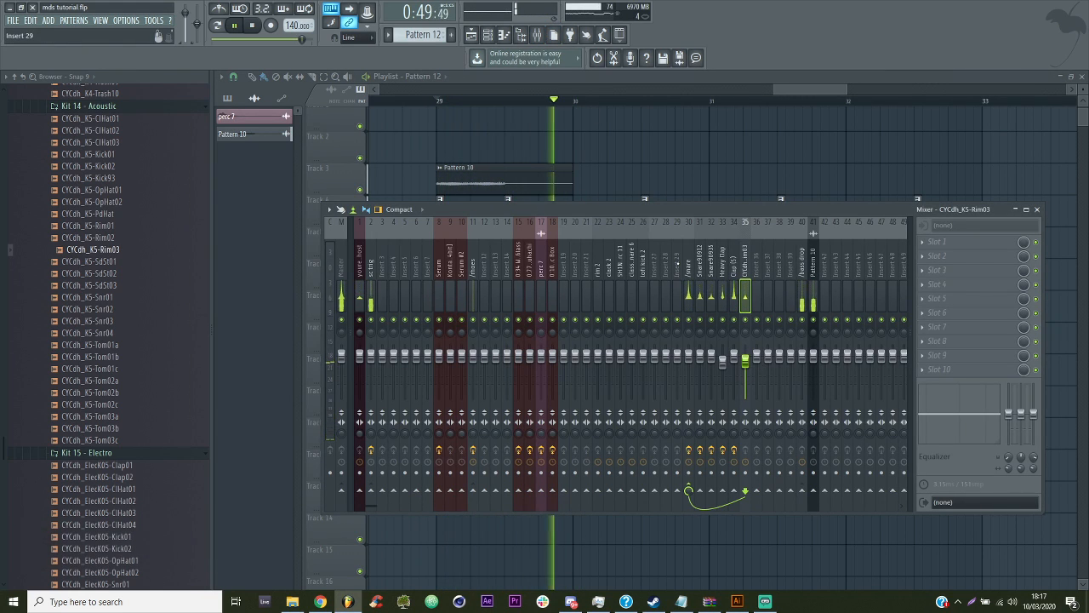
Load OTT in slot 3 of the /snare bus and set its depth to 21%
click(688, 271)
right_click(936, 269)
mouse_move(936, 284)
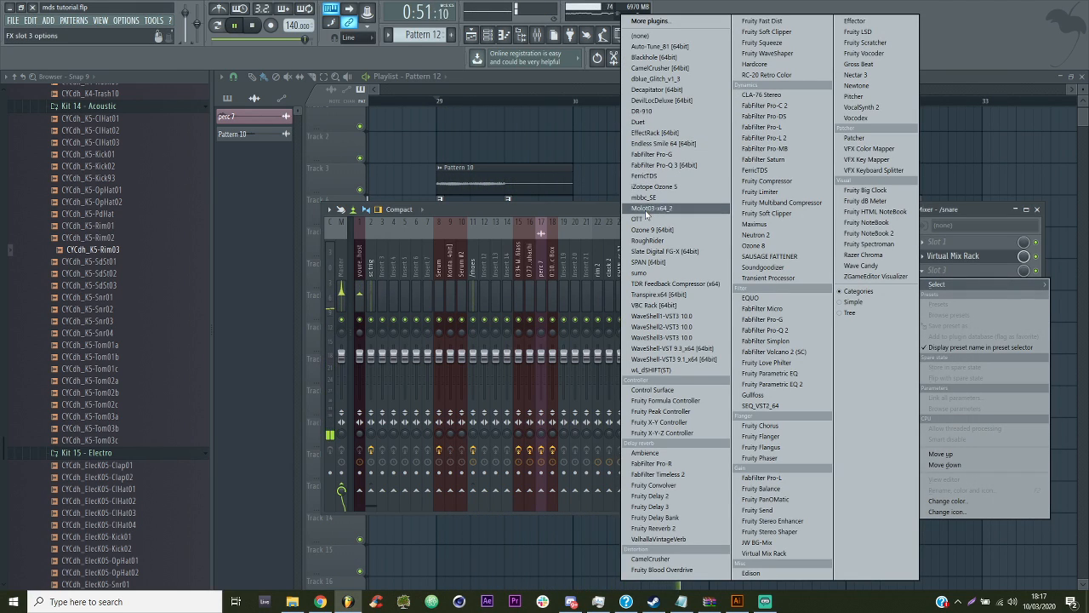
click(673, 218)
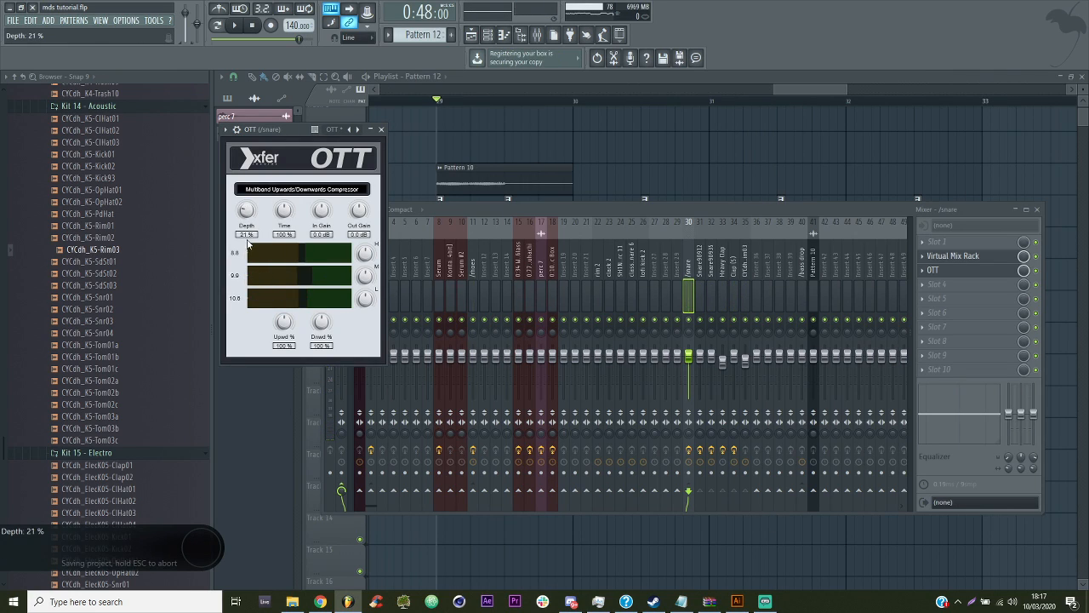
right_click(561, 139)
Save the project and replay the drop from bar 29 to hear the snare bus with OTT
key(space)
key(space)
key(F9)
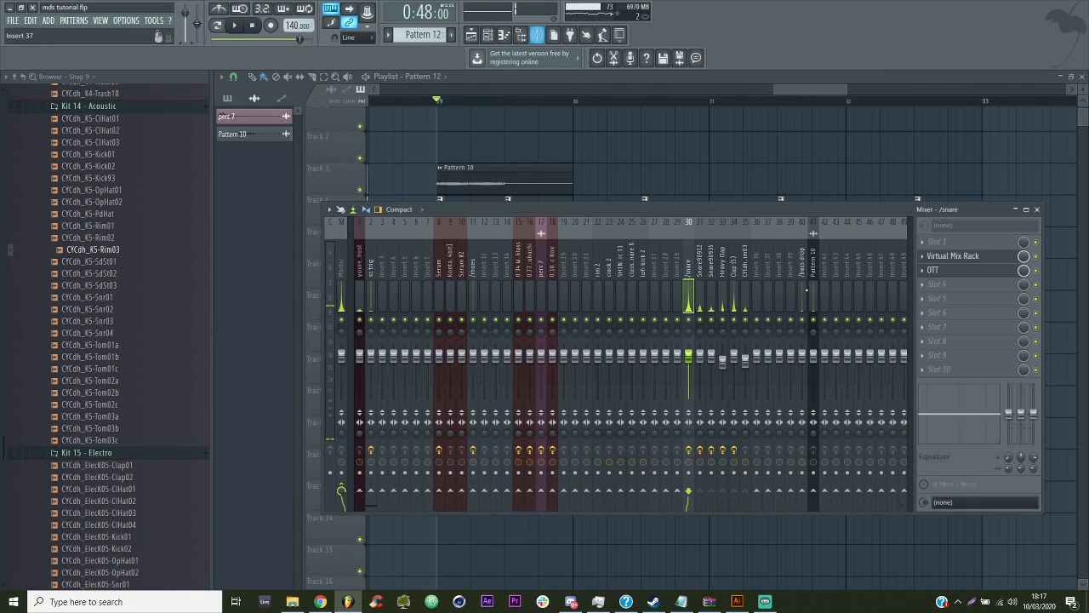
key(ctrl+s)
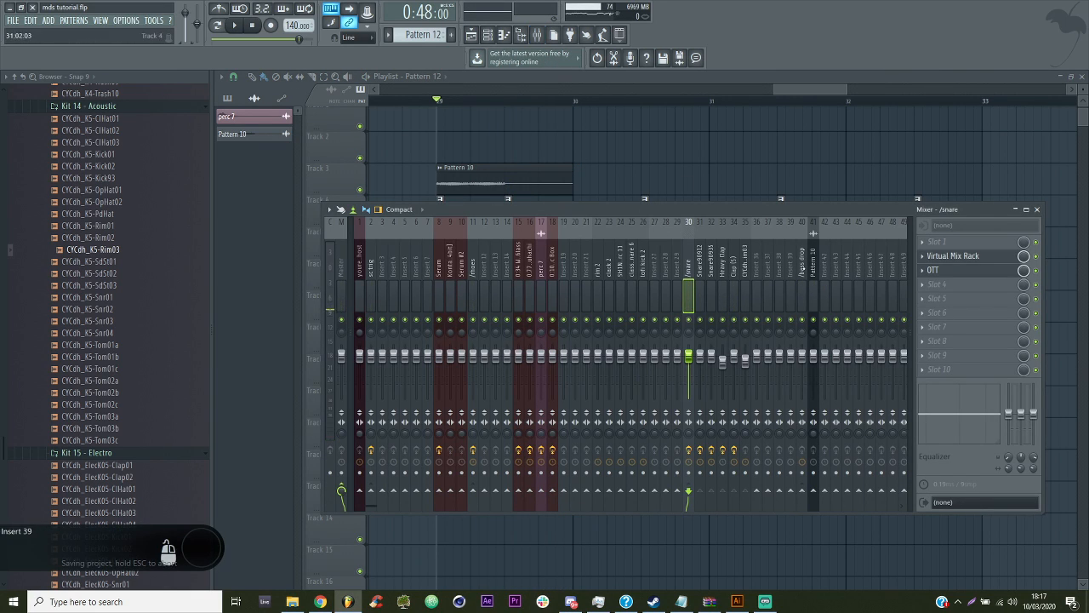
click(170, 326)
key(space)
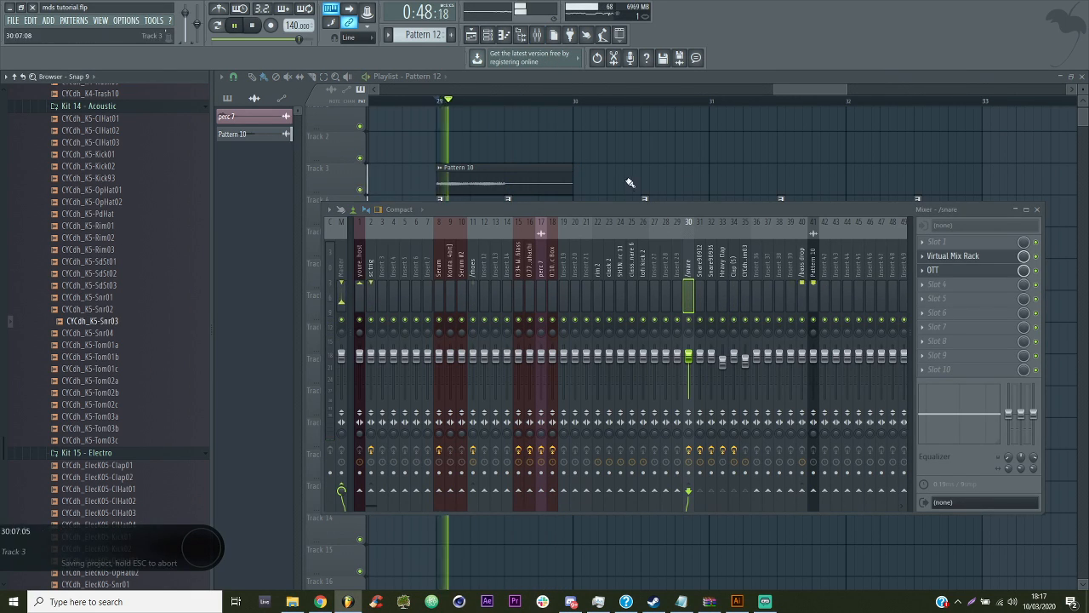
key(F9)
key(ctrl+s)
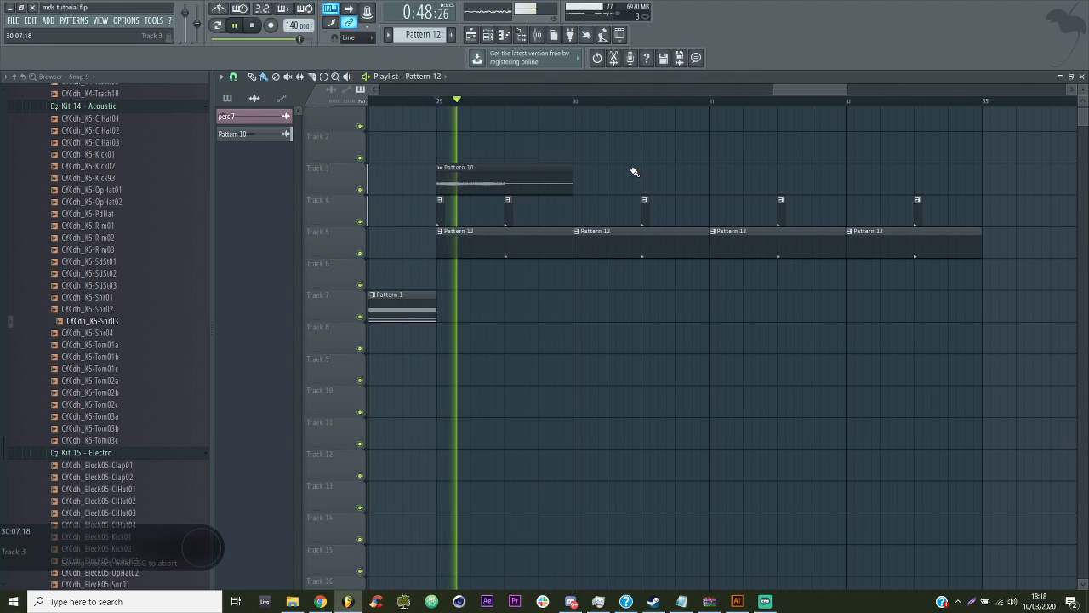
key(space)
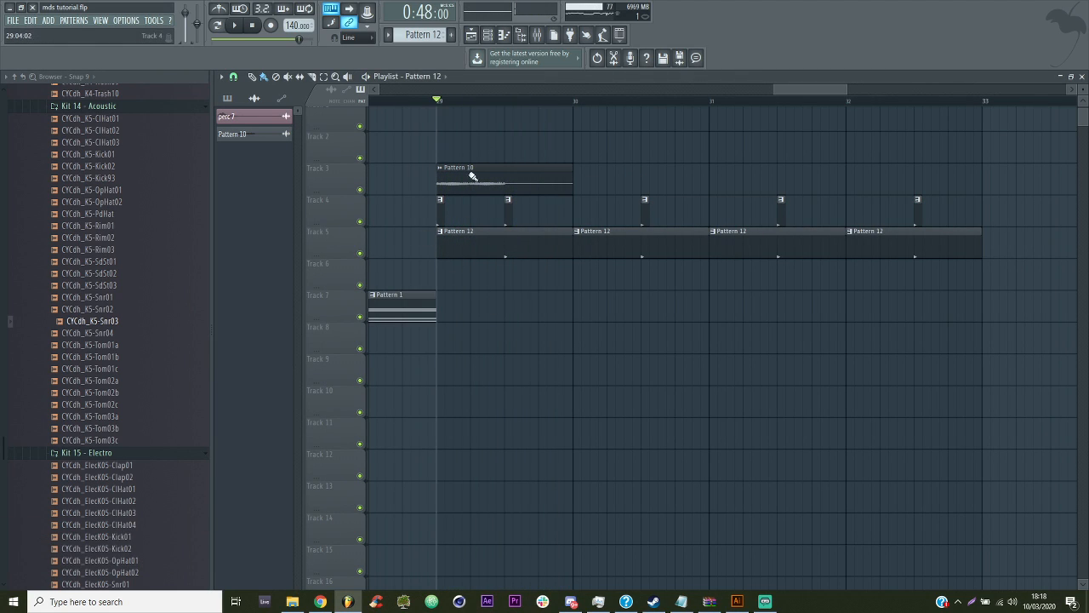
Move the snare layer hits of Pattern 12 to its first step only and quick-render the pattern as an audio clip
click(488, 35)
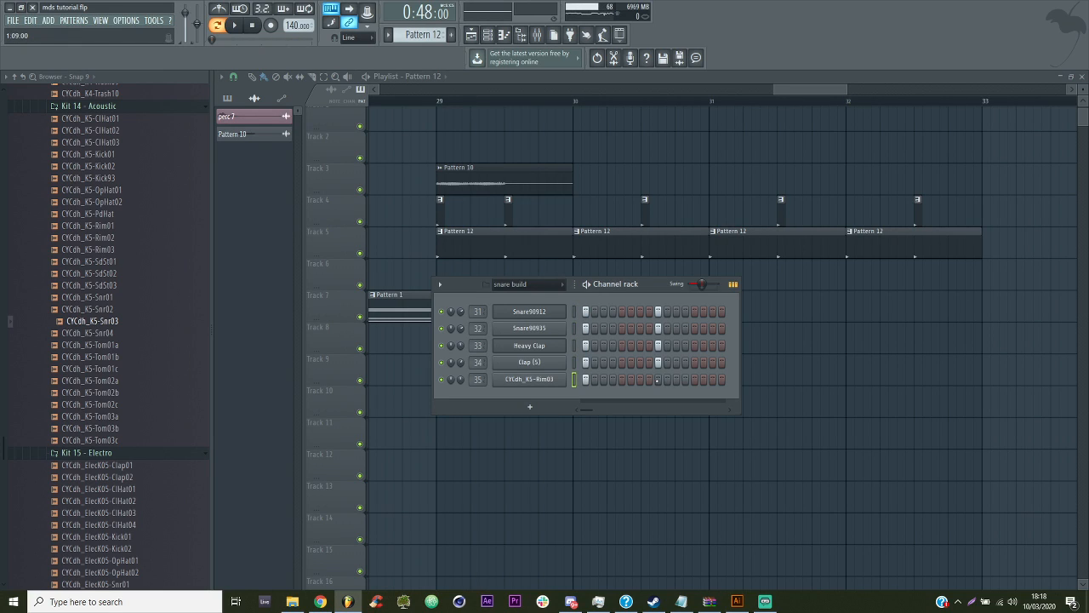
key(Escape)
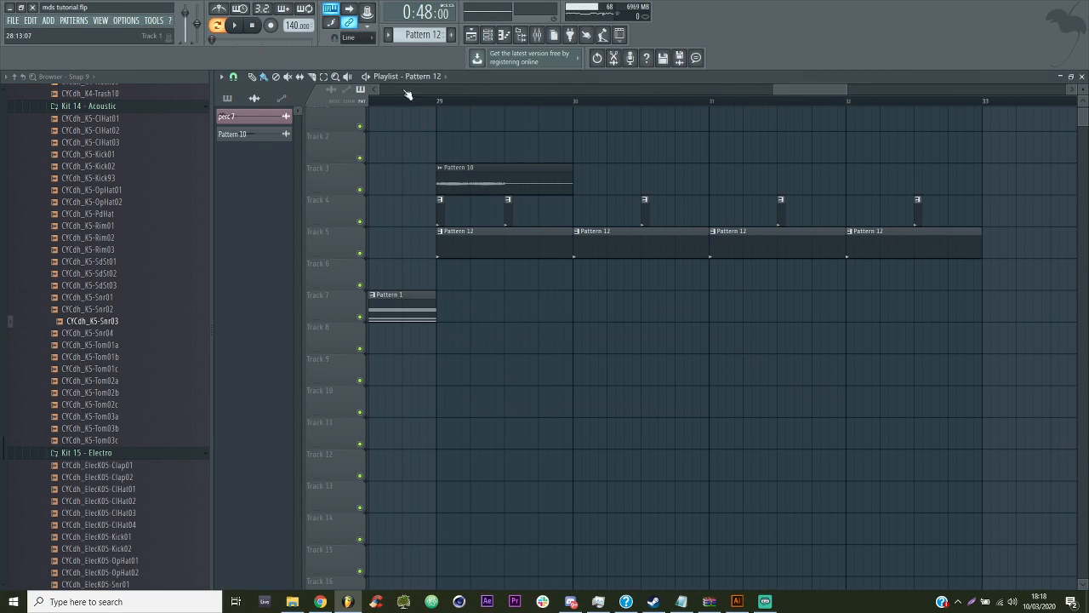
right_click(416, 39)
click(502, 201)
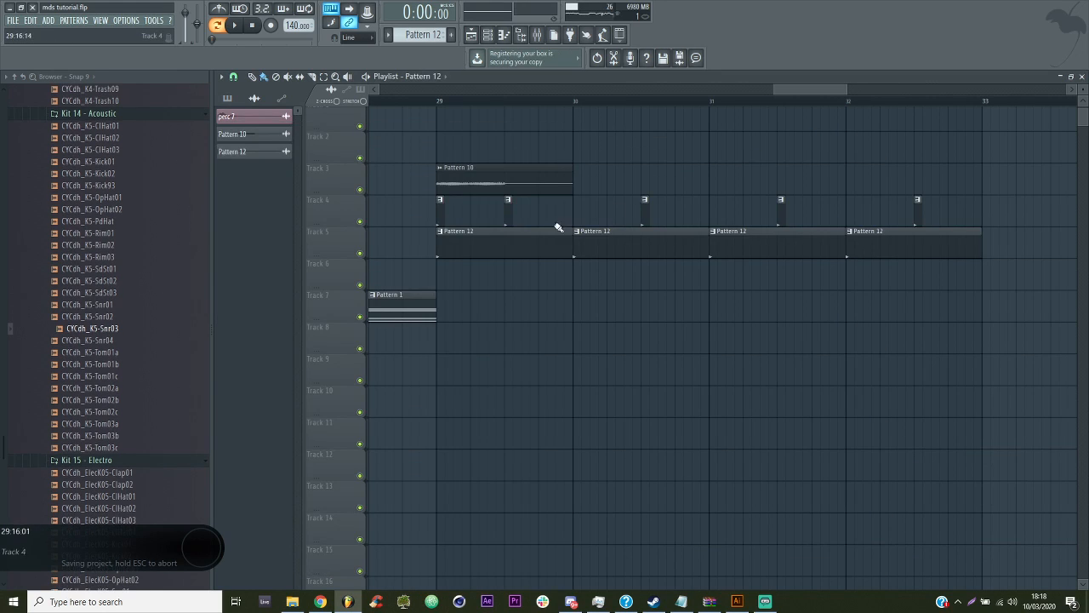
Place the rendered Pattern 12 audio on track 6 halfway through each bar from 29 to 32, trimmed to seven steps long
click(514, 277)
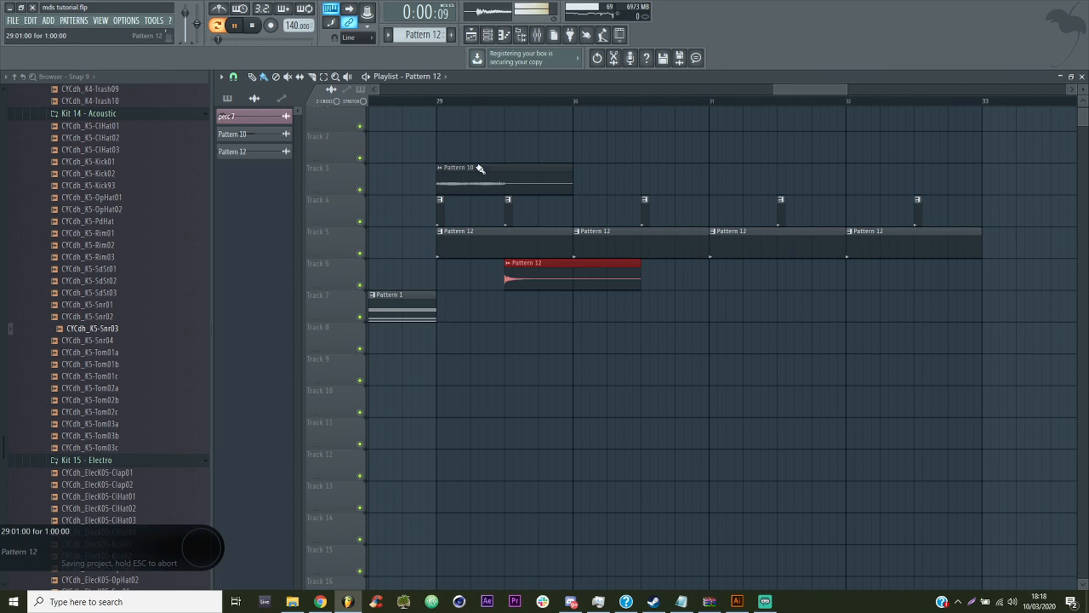
click(439, 102)
mouse_move(649, 281)
mouse_down()
mouse_move(915, 286)
mouse_move(931, 323)
mouse_up()
mouse_move(585, 284)
mouse_down()
mouse_move(1018, 291)
mouse_move(1016, 281)
mouse_move(973, 282)
mouse_up()
ctrl+click(857, 303)
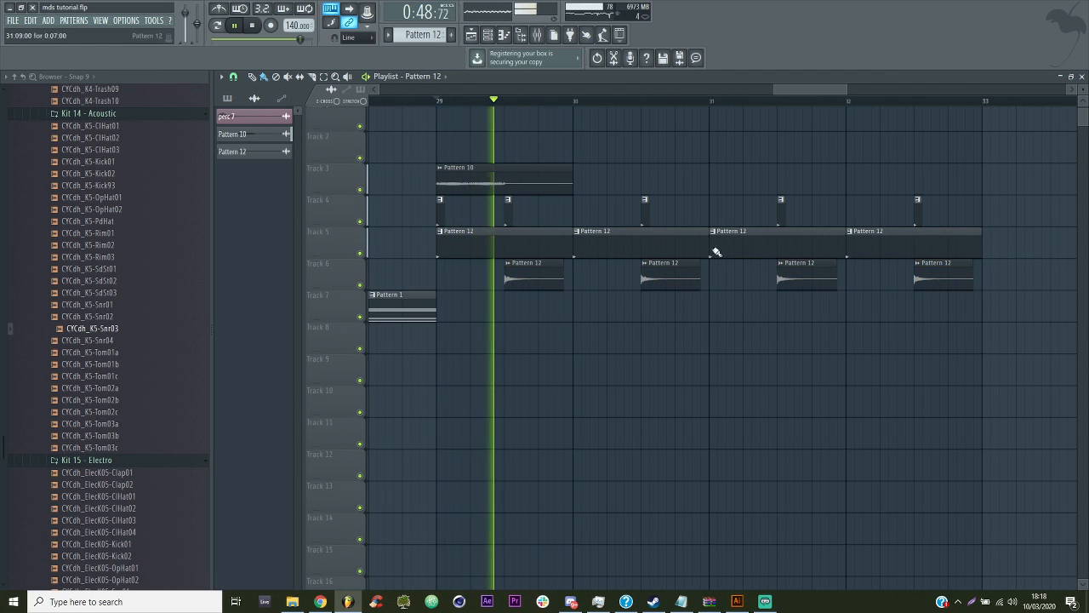
Replay the start of the drop with the Pattern 12 snare channels showing
click(491, 37)
key(space)
key(space)
key(space)
key(space)
key(space)
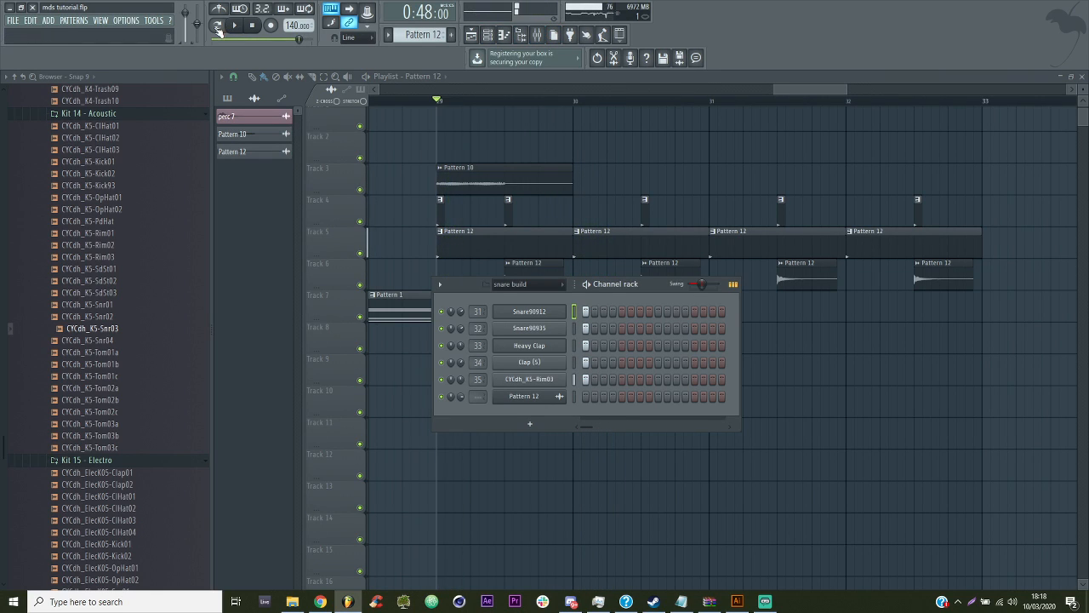
Check Pattern 11 with the channels filtered to the snare build group, and make Pattern 12 the active pattern again
click(217, 28)
click(442, 216)
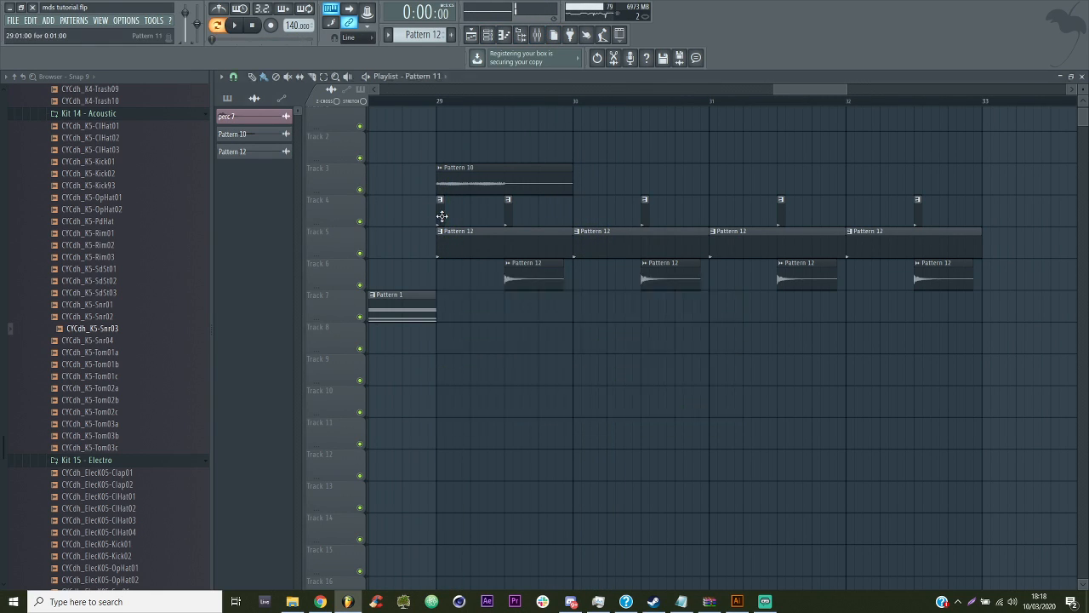
click(489, 36)
click(527, 285)
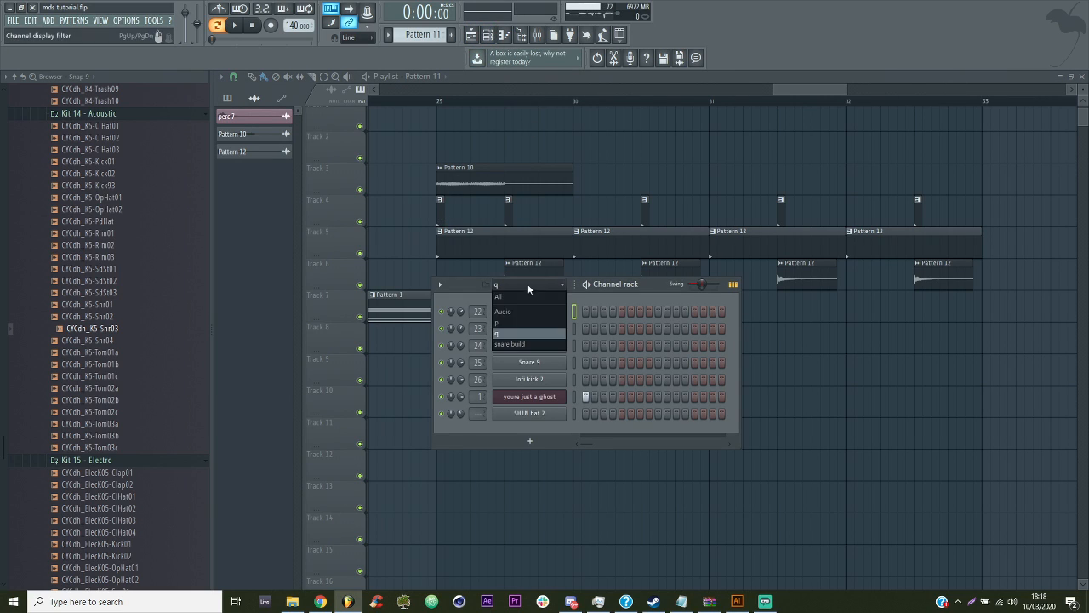
click(523, 345)
key(space)
click(505, 209)
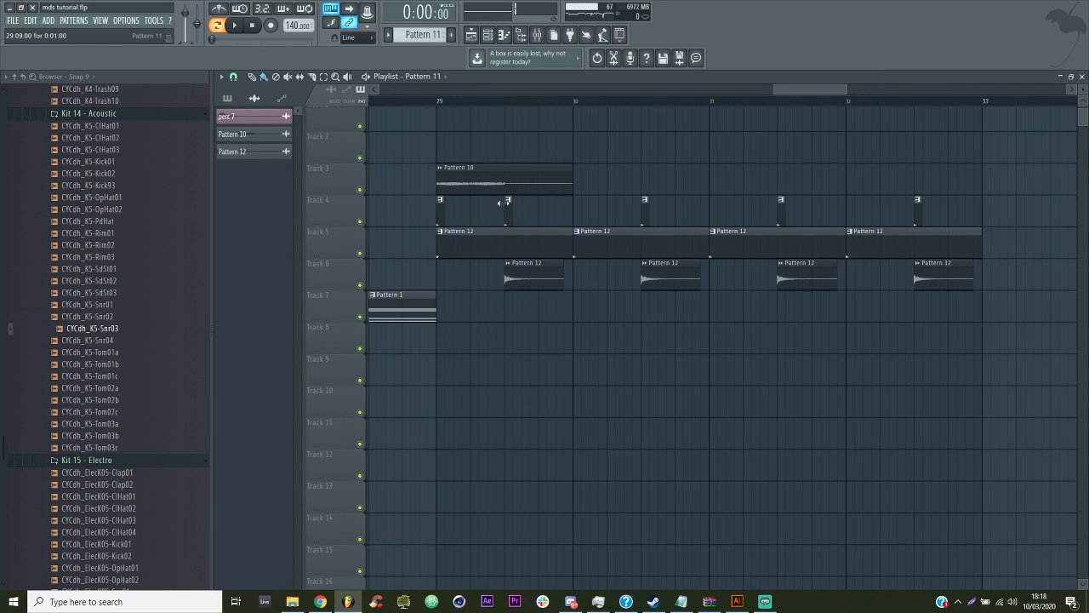
click(488, 37)
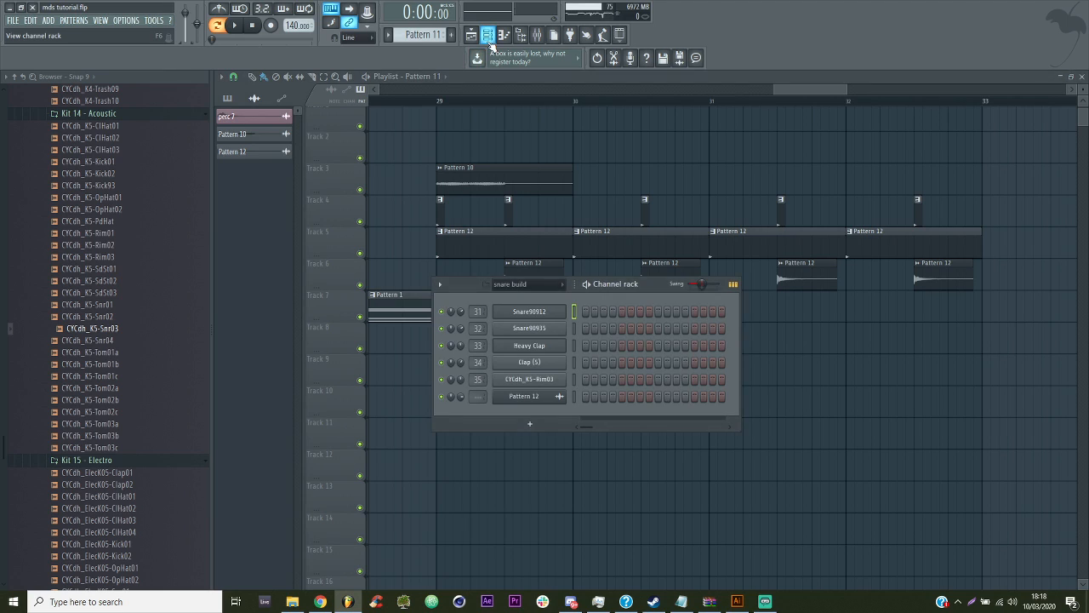
click(419, 38)
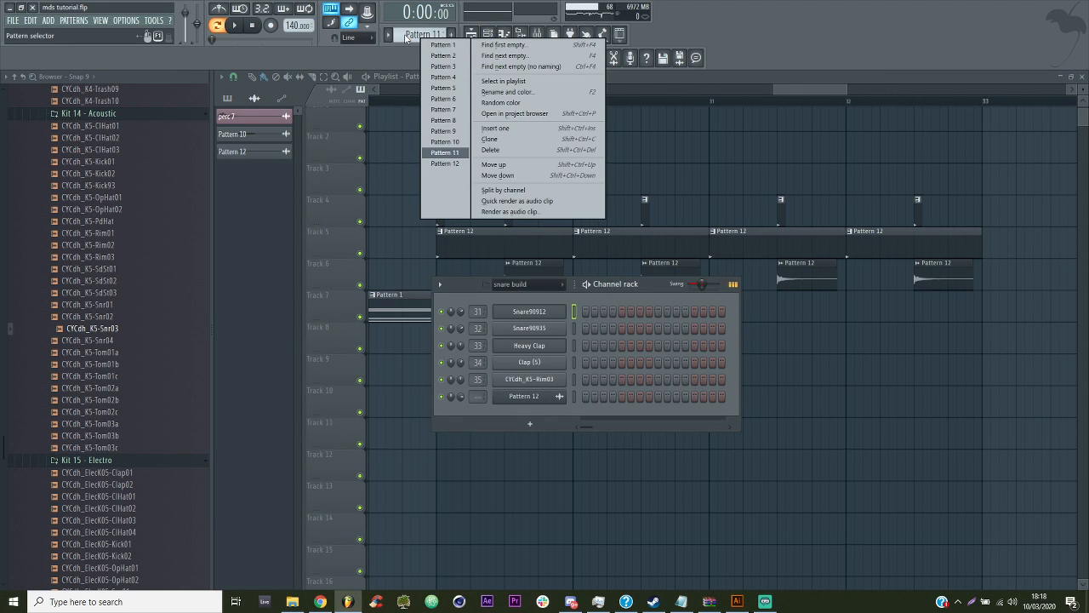
click(445, 165)
Load a saved mixer track state onto the /snare bus
click(536, 35)
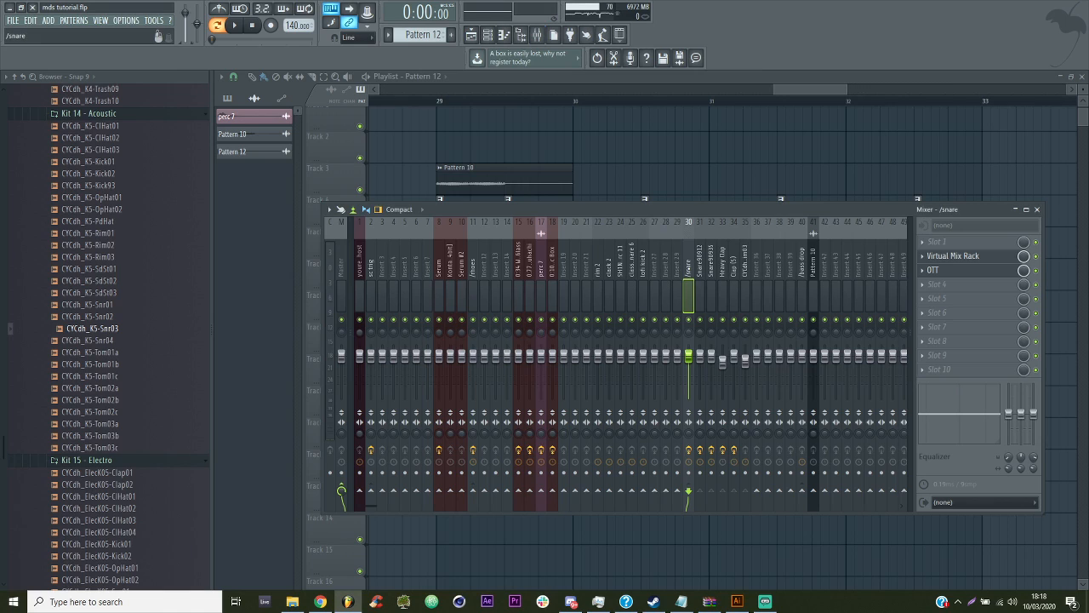
right_click(691, 225)
click(834, 270)
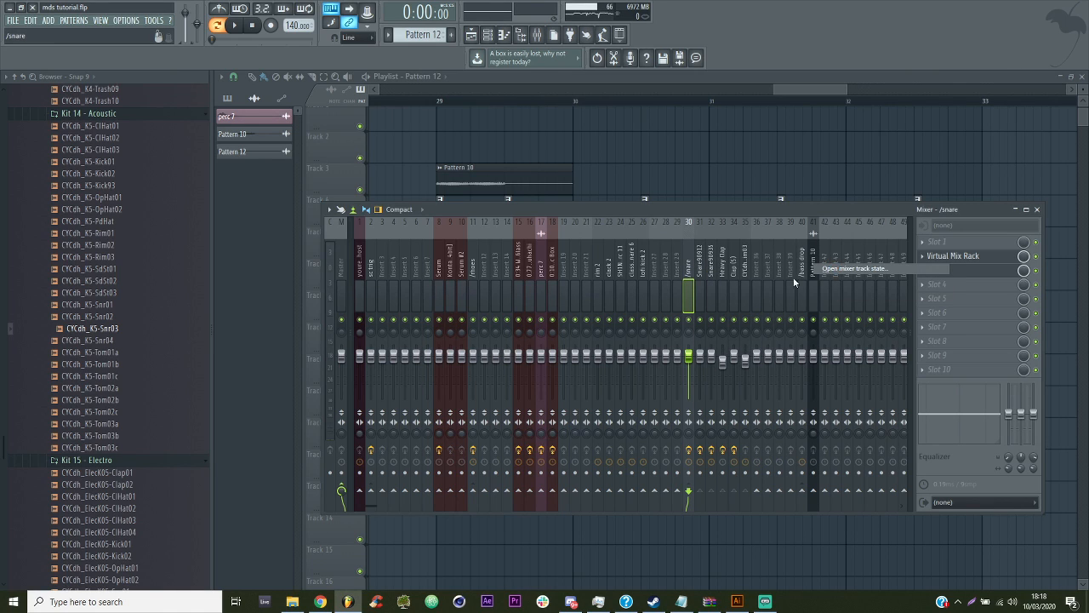
double_click(160, 140)
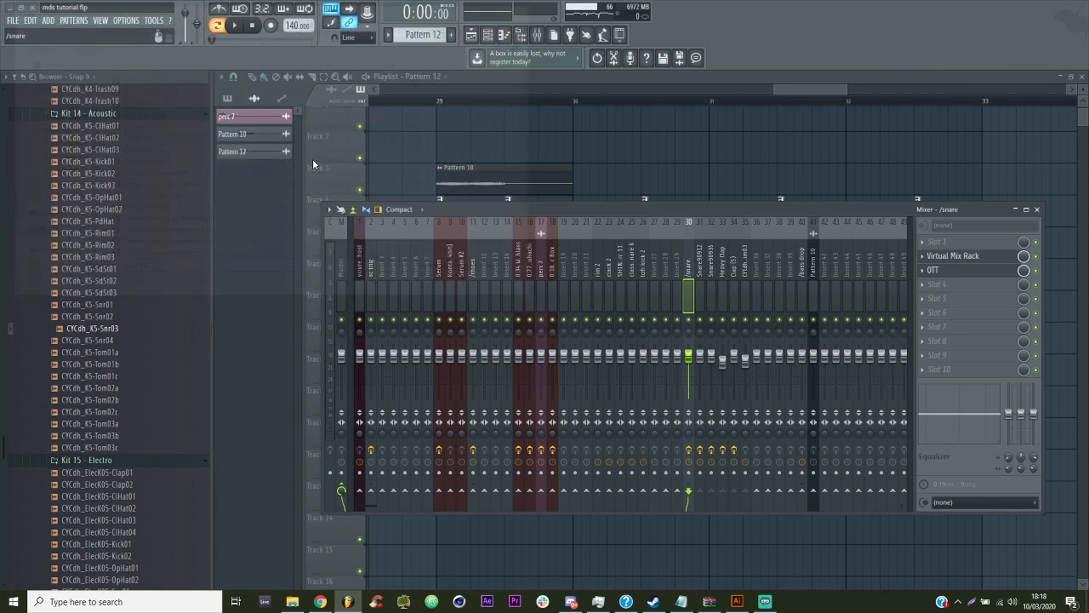
click(722, 147)
Delete the original Pattern 12 pattern clips from track 5, keeping only the rendered snare audio
double_click(441, 102)
key(space)
double_click(447, 250)
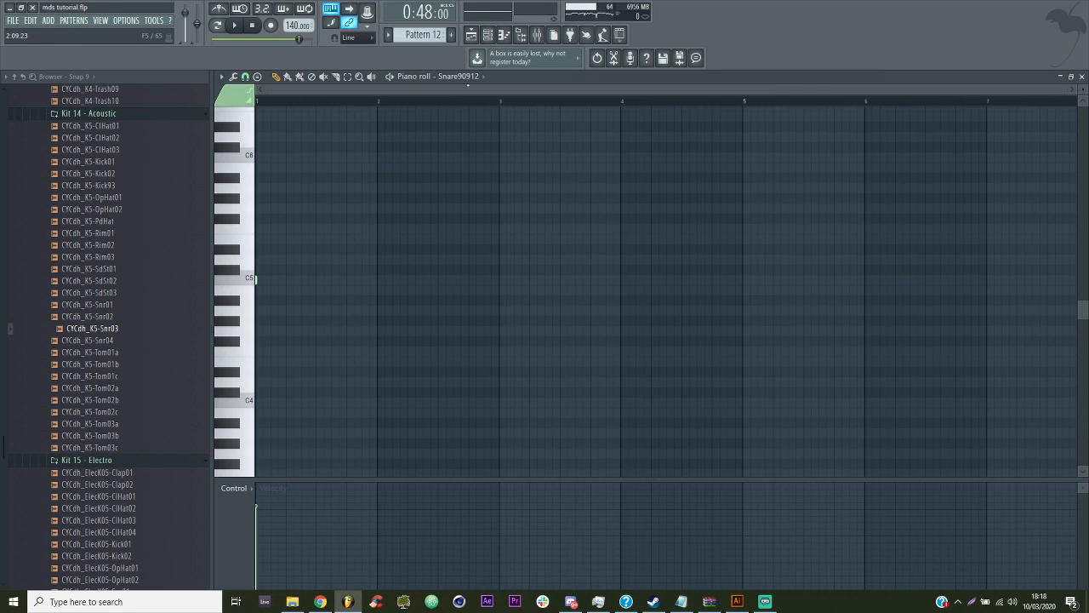
click(488, 34)
click(473, 35)
right_click(564, 241)
right_click(714, 243)
right_click(851, 243)
Play the drop with the rendered snares and save the project
key(space)
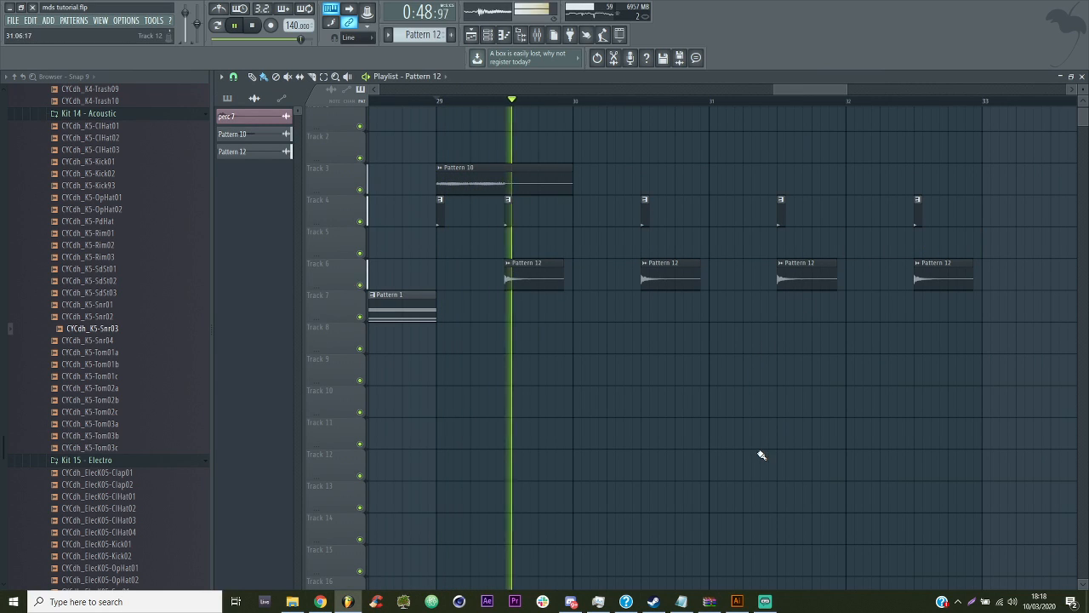
key(ctrl+s)
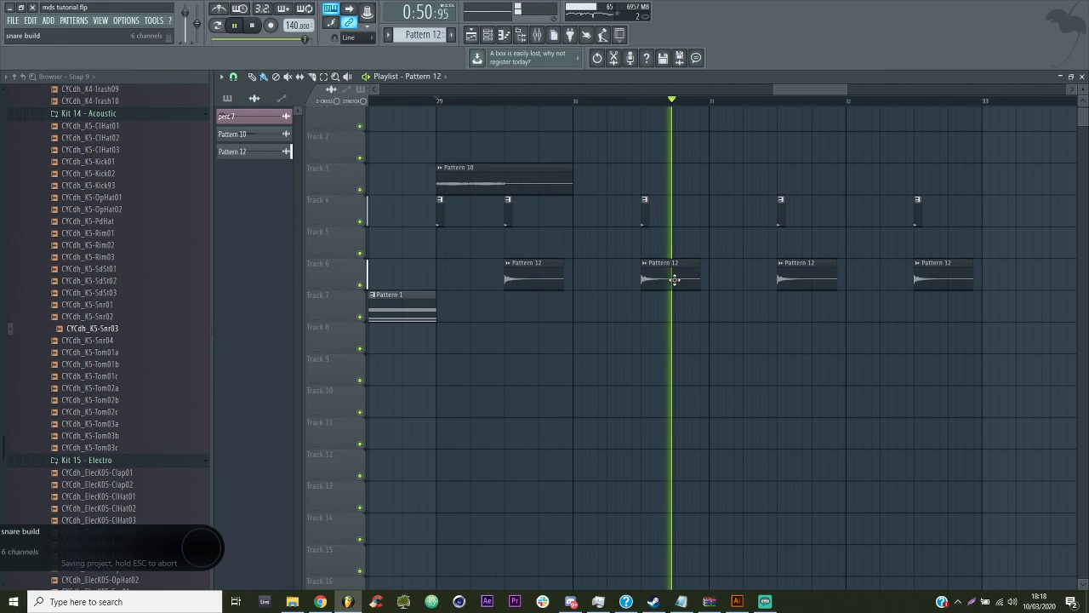
click(437, 101)
Try Pattern 1 under the drop by placing it on track 7 at bar 29 and playing it, and remove that clip
click(409, 312)
key(space)
click(446, 307)
key(space)
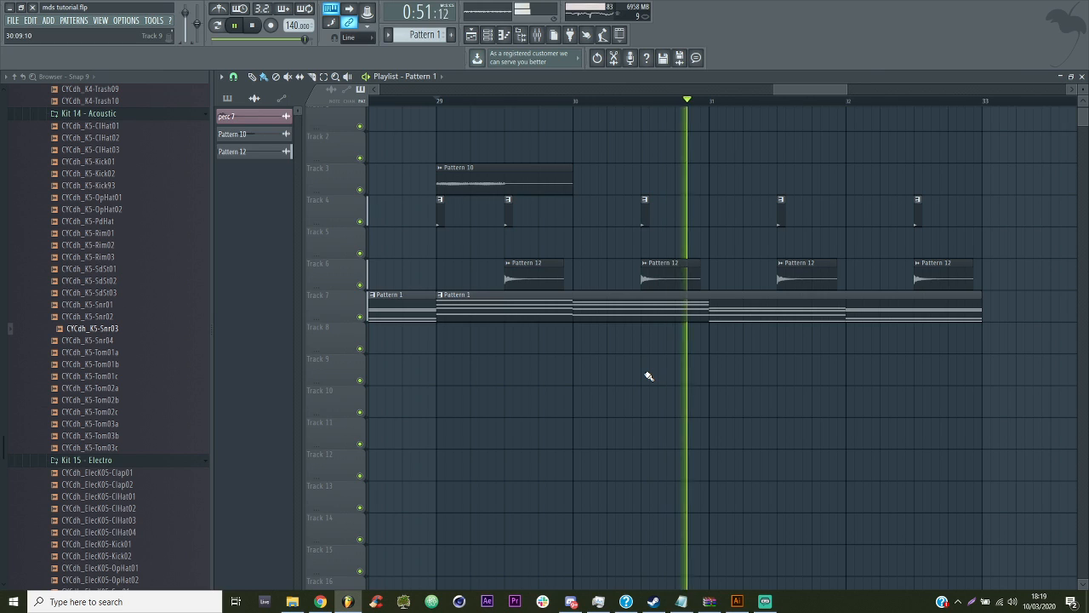
drag(773, 89, 661, 89)
key(space)
right_click(900, 308)
Save the project and audition Pattern 1 with its Serum and Serum #2 instruments opened for review
key(ctrl+s)
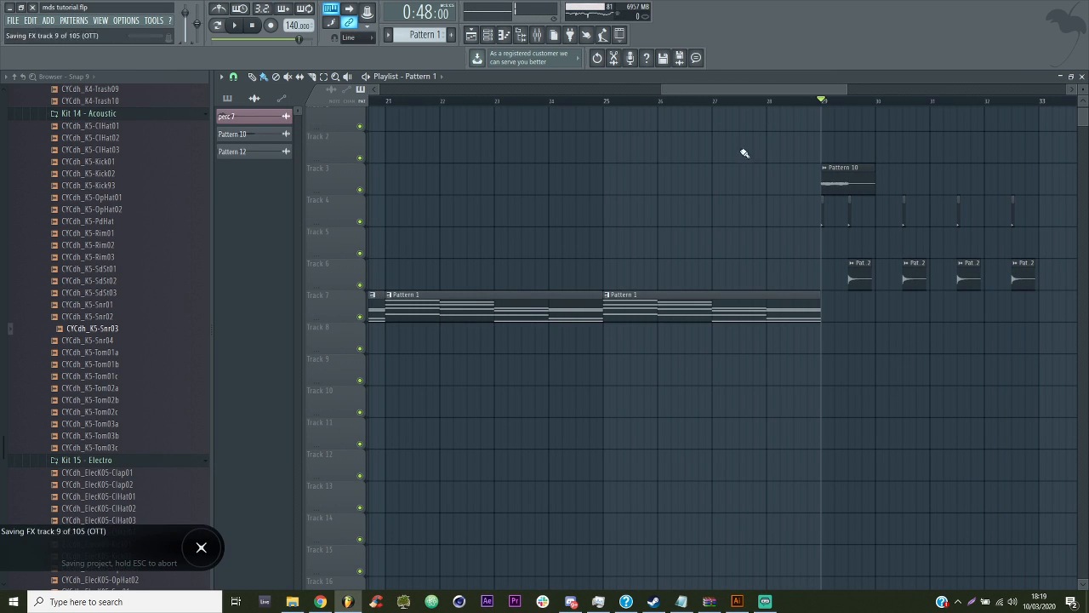
click(490, 36)
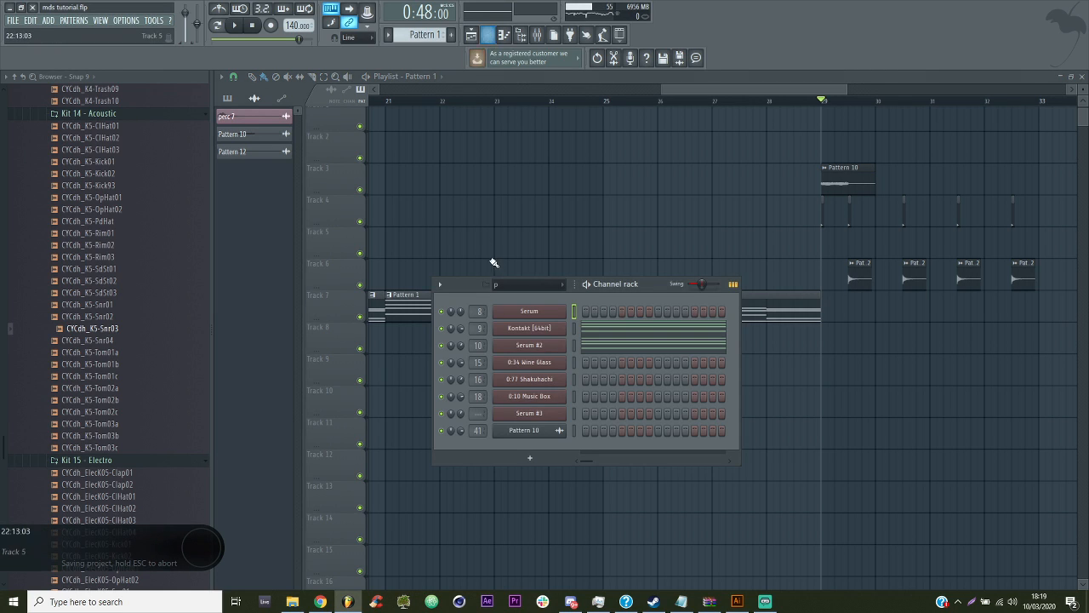
click(529, 311)
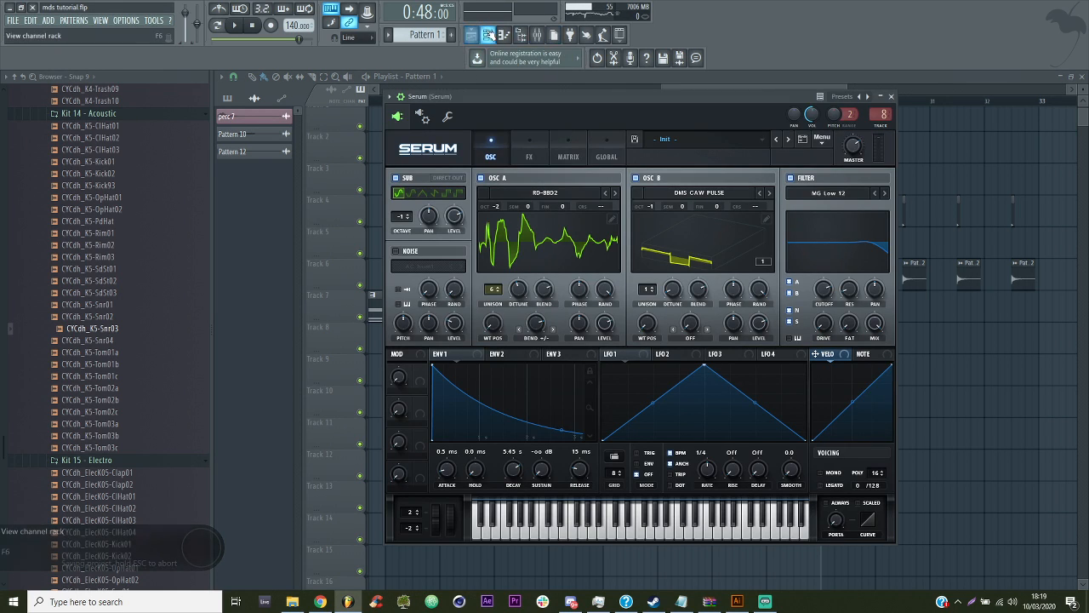
click(489, 37)
click(536, 346)
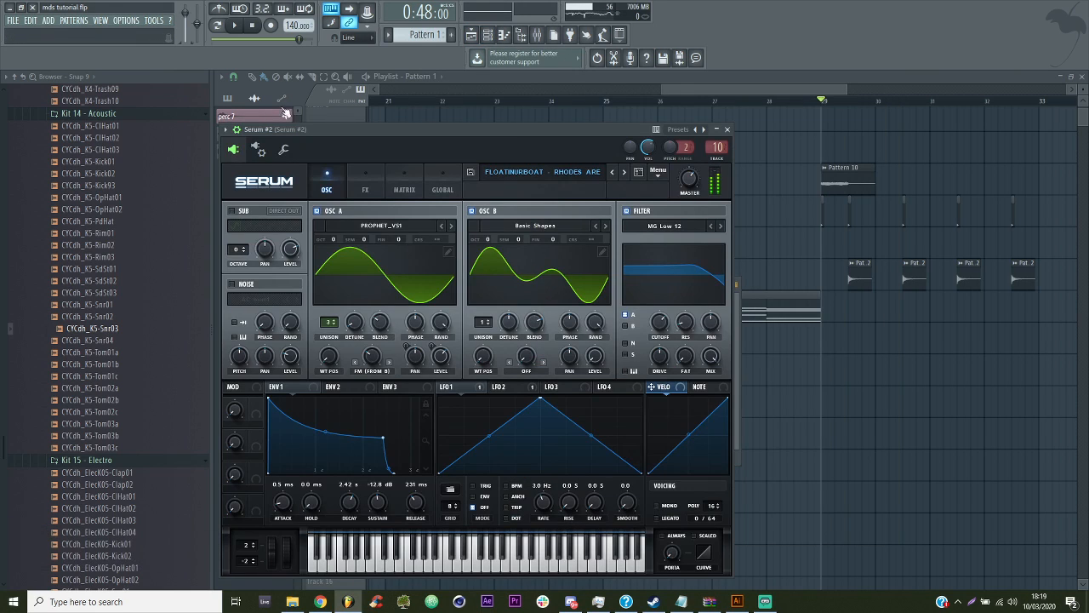
click(236, 26)
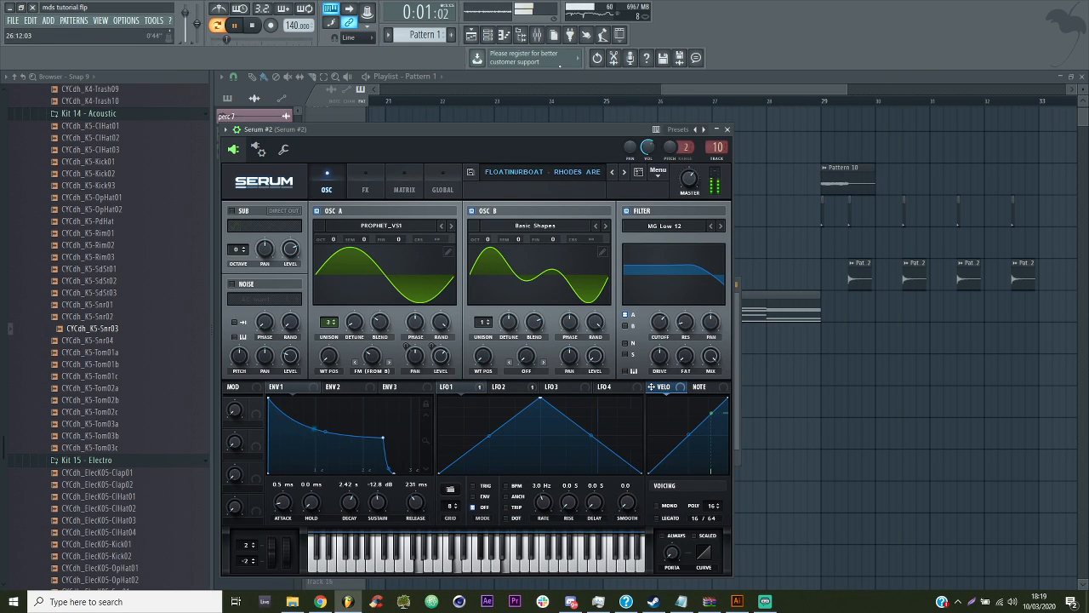
Quick-render Pattern 1 as an audio clip and replace the Pattern 1 clips on track 7 with it from bar 5 to bar 29
click(489, 37)
key(space)
right_click(438, 35)
click(536, 196)
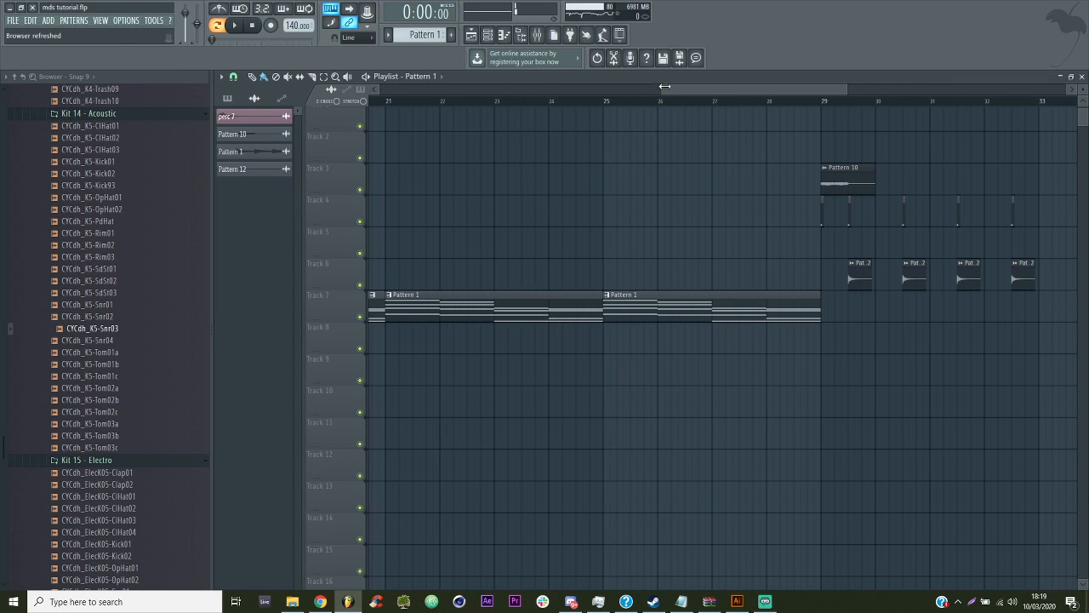
drag(663, 85, 380, 85)
mouse_move(578, 326)
mouse_down()
mouse_move(545, 309)
mouse_move(845, 309)
mouse_move(931, 370)
mouse_up()
click(460, 101)
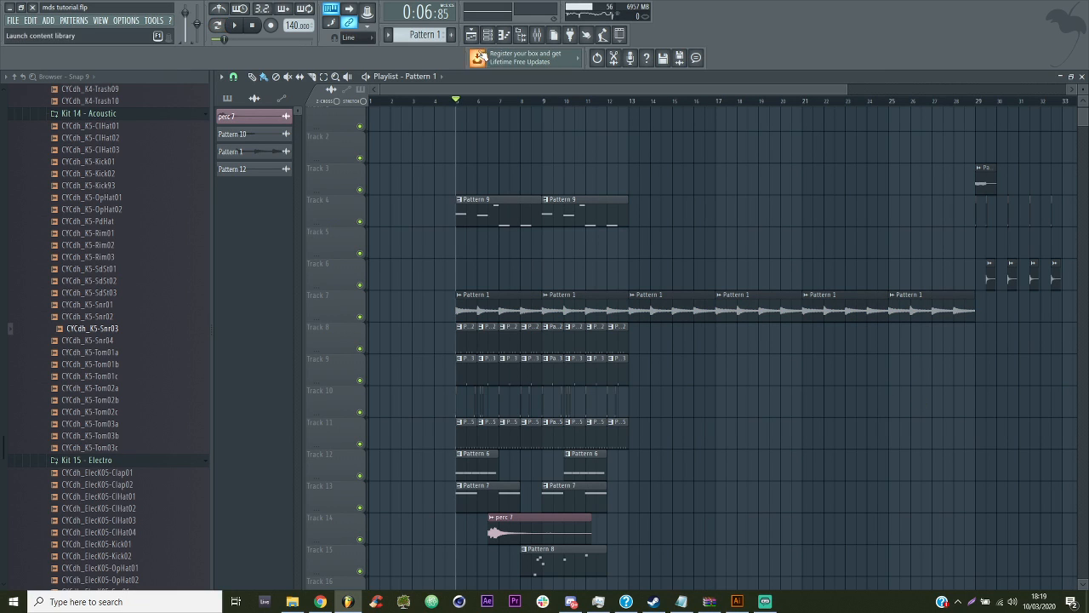
Replace the Serum #2 and Kontakt channels with empty Sampler channels by setting their plugin to (none)
click(487, 35)
right_click(528, 348)
mouse_move(595, 422)
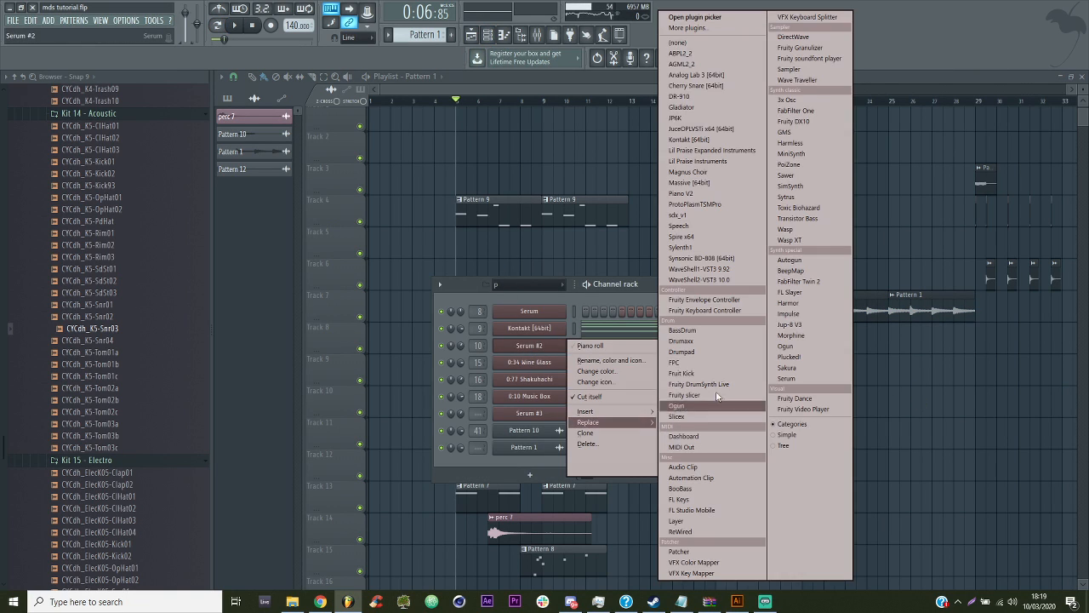
click(706, 45)
right_click(532, 332)
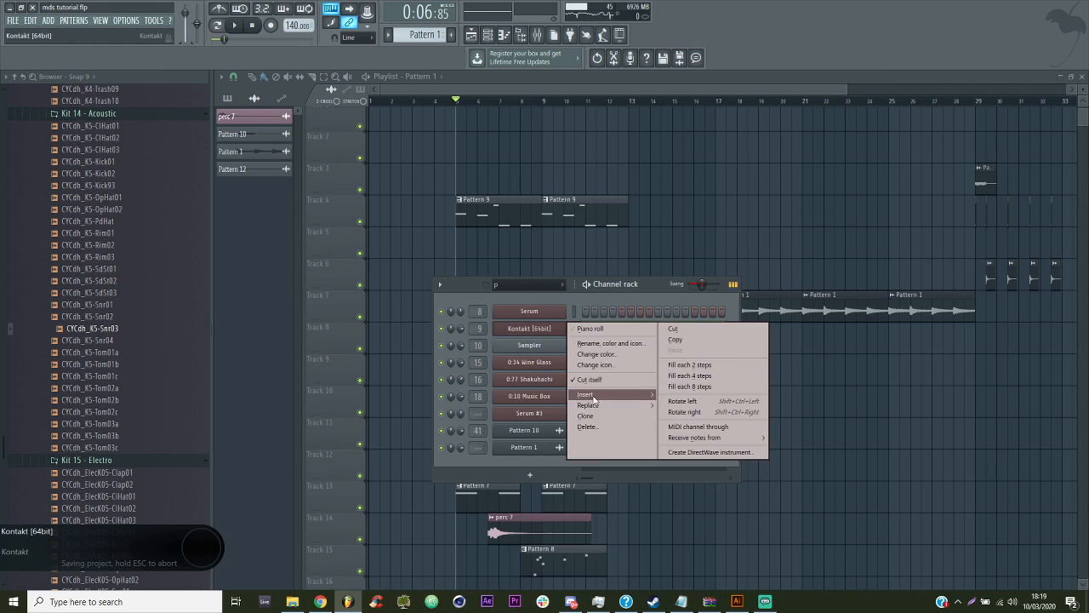
mouse_move(597, 400)
click(677, 42)
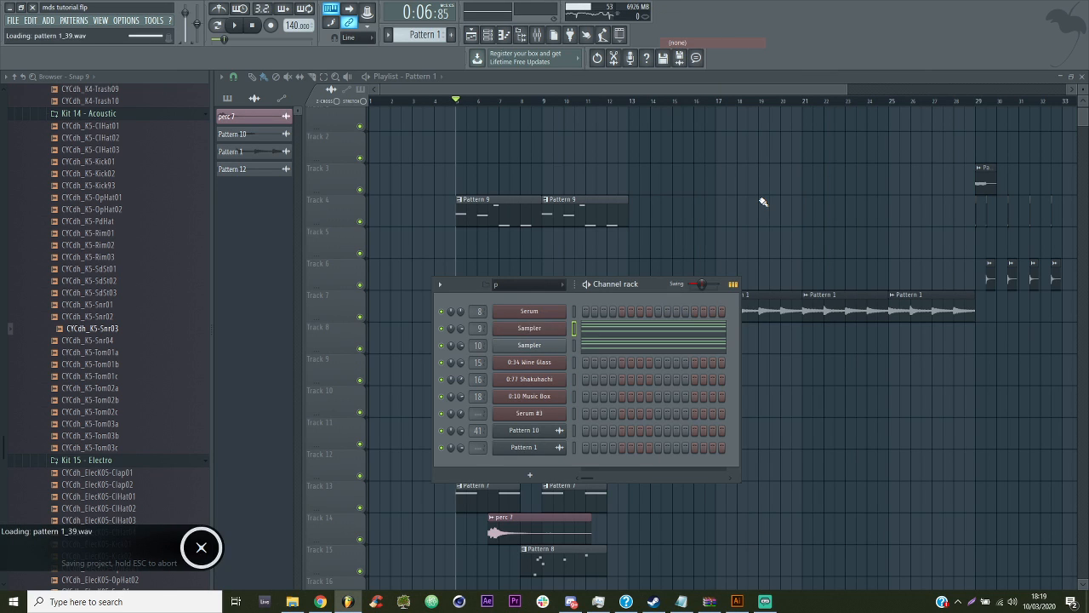
Play the drop from bar 29 to review the current arrangement
right_click(760, 199)
key(space)
drag(598, 90, 746, 94)
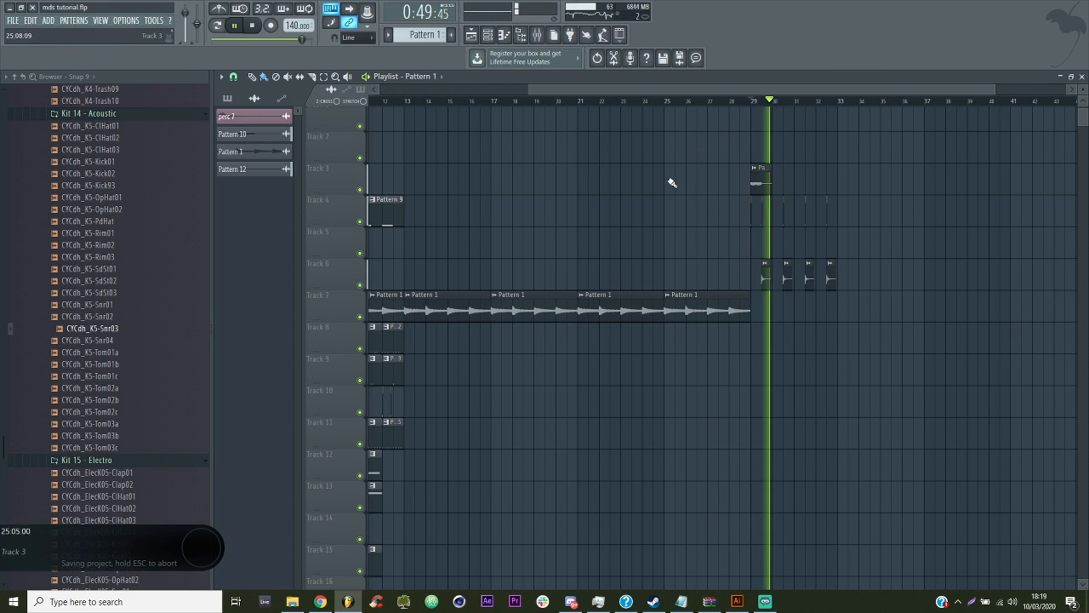
drag(528, 90, 806, 91)
key(space)
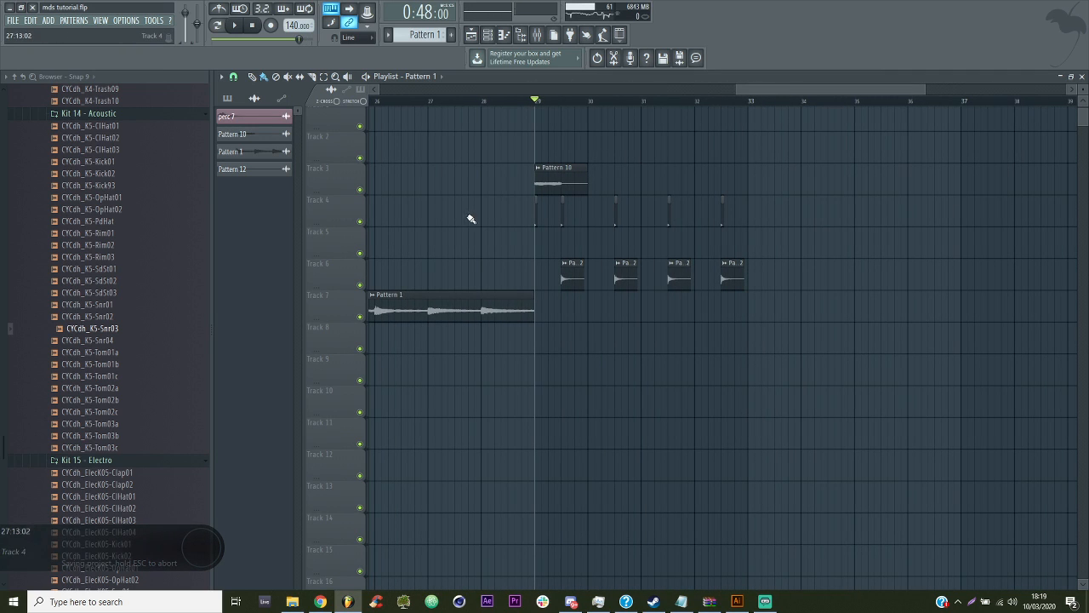
Set the loop range to bars 29 through 32 and insert an empty track 6 above the Pattern 12 clips
drag(542, 102, 760, 134)
ctrl+right_click(778, 166)
ctrl+right_click(954, 175)
drag(925, 89, 797, 92)
right_click(449, 270)
right_click(349, 273)
click(383, 435)
Collapse the MAYTEN PACK and SH1N drum kit folders inside the SAMPLES folder
drag(4, 448, 10, 151)
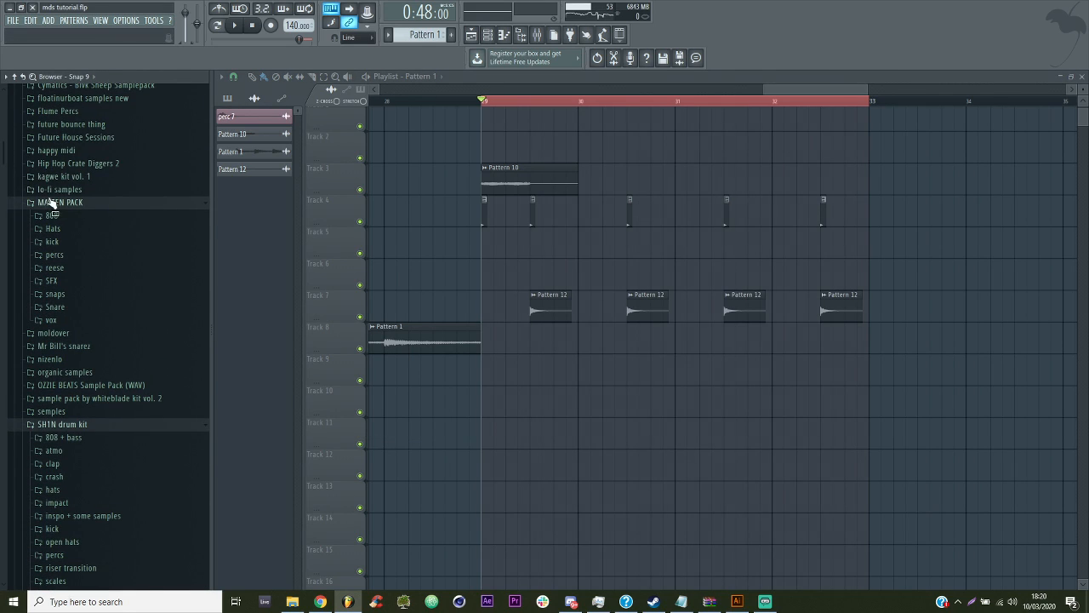
scroll(141, 414, up, 7)
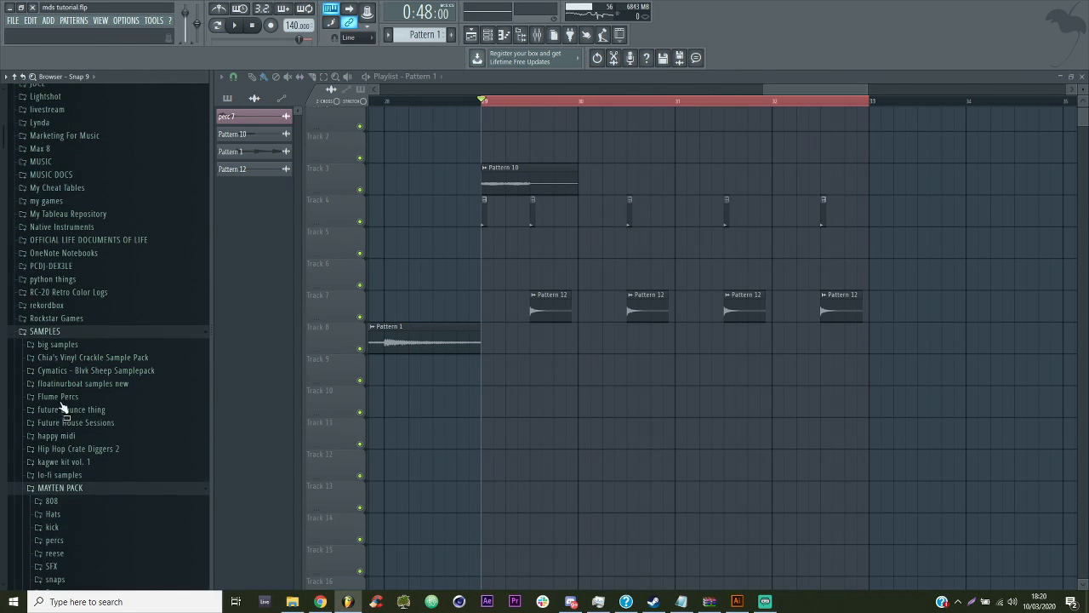
click(54, 490)
scroll(98, 449, down, 3)
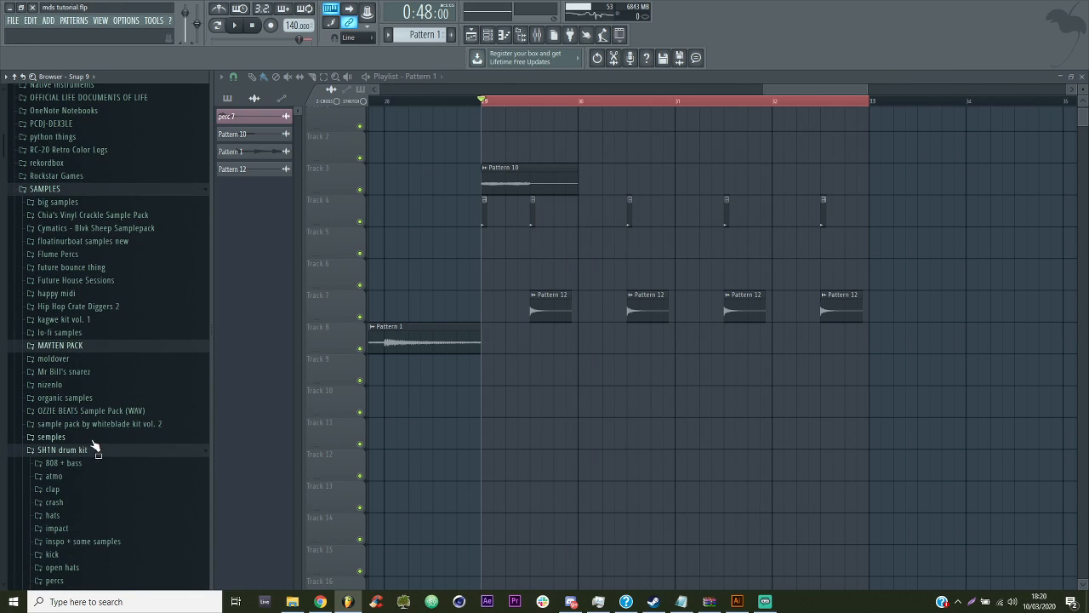
click(108, 204)
click(108, 204)
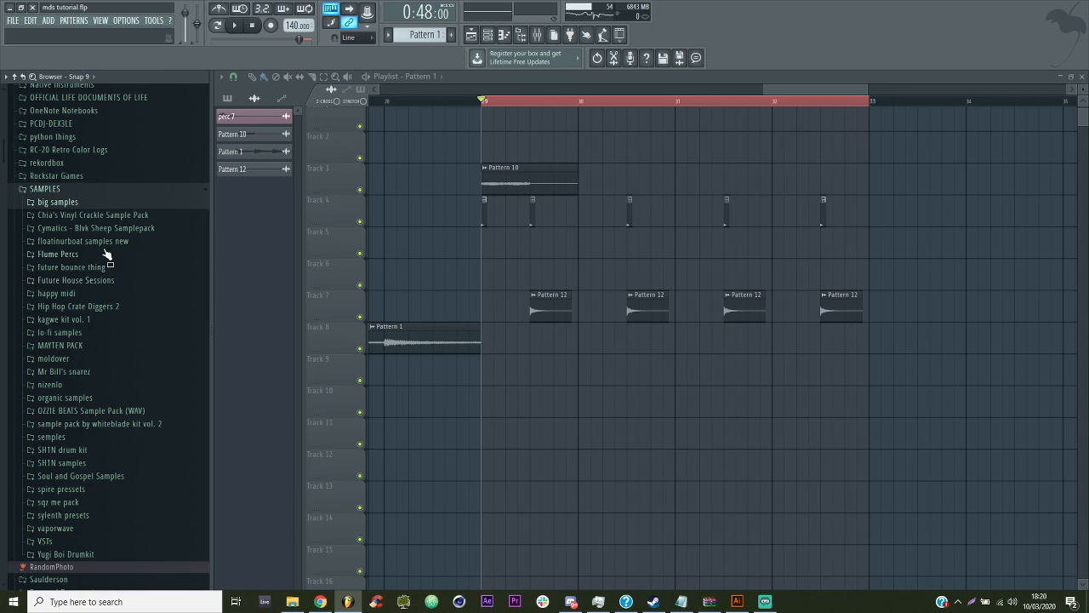
Audition the floaty kick samples in the KICKS folder of floatinurboat samples new
click(102, 241)
click(100, 266)
click(96, 434)
click(85, 352)
click(99, 423)
click(98, 412)
click(95, 445)
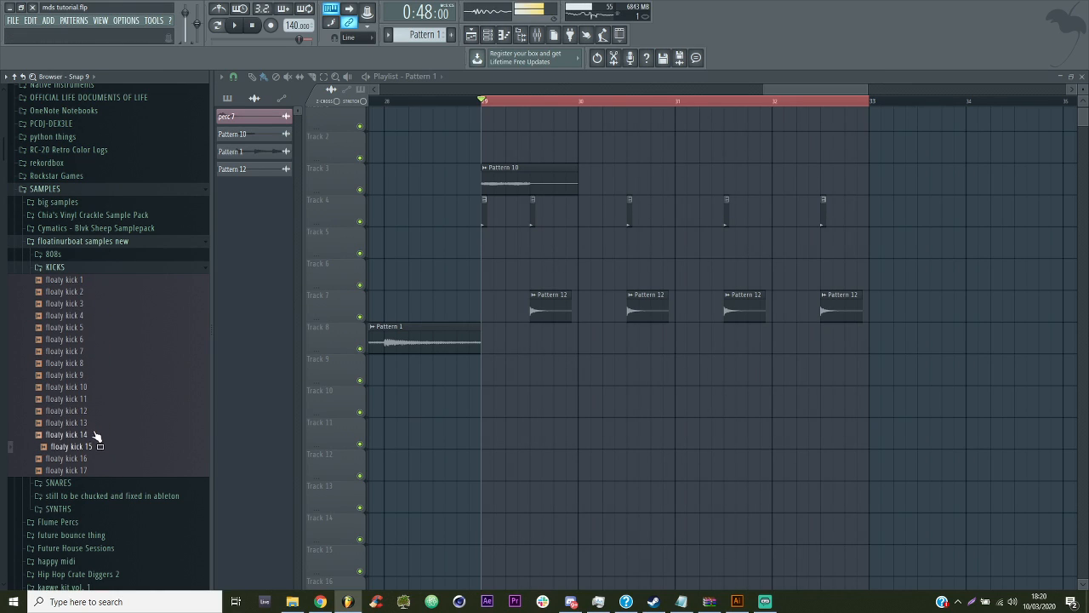
click(97, 435)
click(97, 399)
click(97, 434)
click(97, 388)
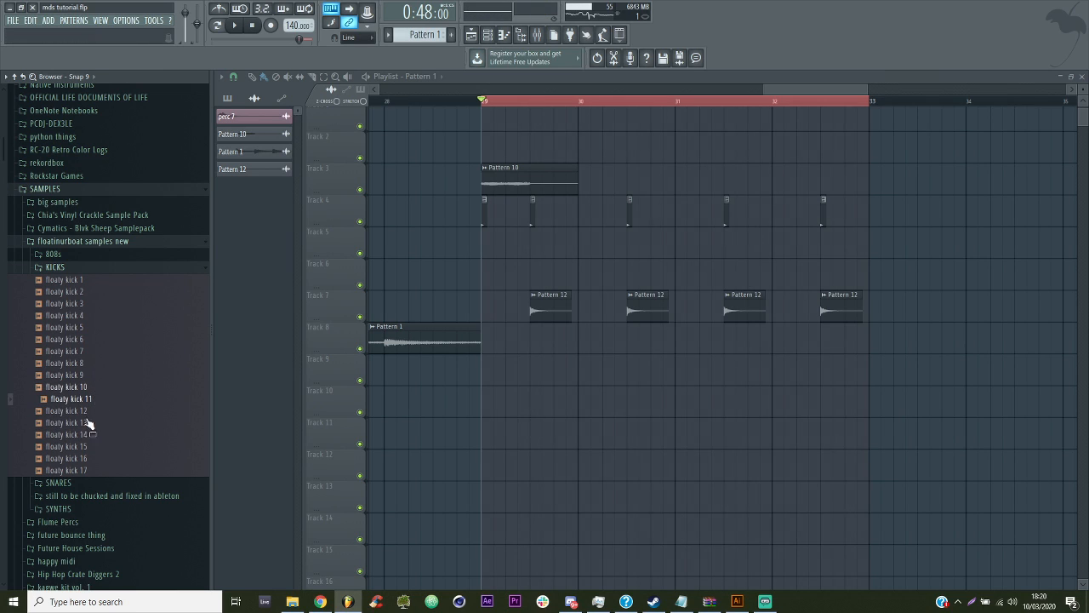
Place floaty kick 16 on track 6 at bar 29 and just after the start of bar 30, and play the loop
drag(511, 362, 491, 277)
key(space)
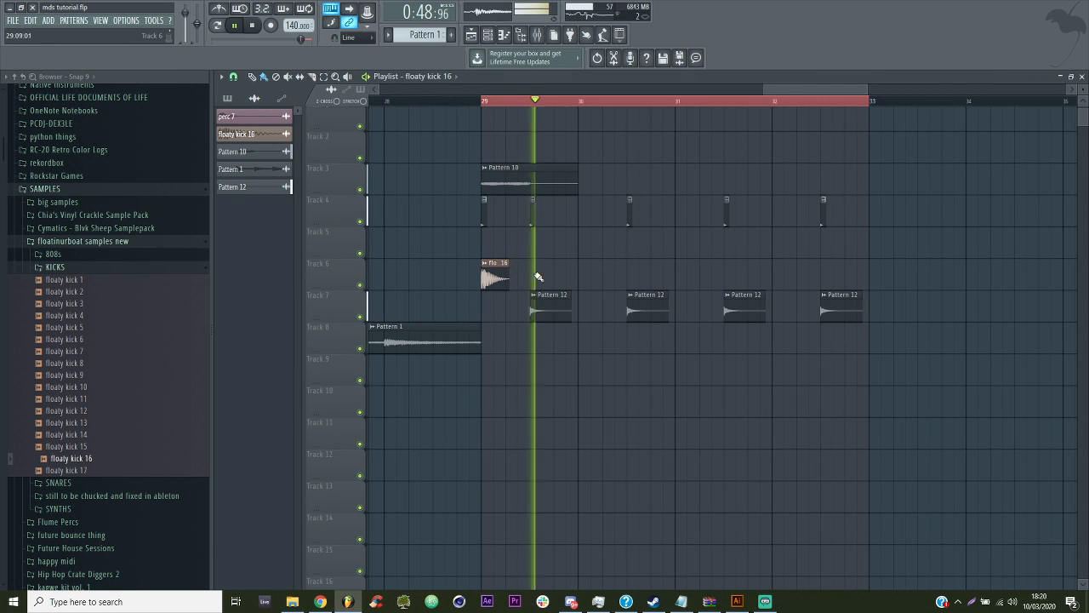
click(600, 275)
key(space)
key(space)
Add a kick just before the first Pattern 12 snare and place Pattern 11 clips on track 4 for both added kicks
click(526, 271)
key(space)
key(space)
click(528, 207)
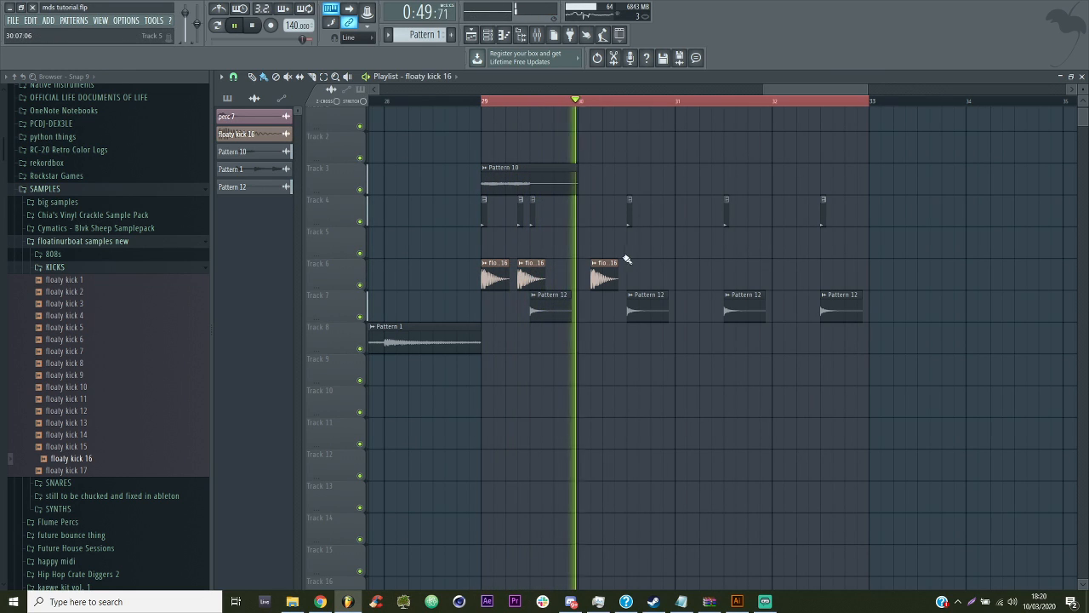
click(609, 217)
key(space)
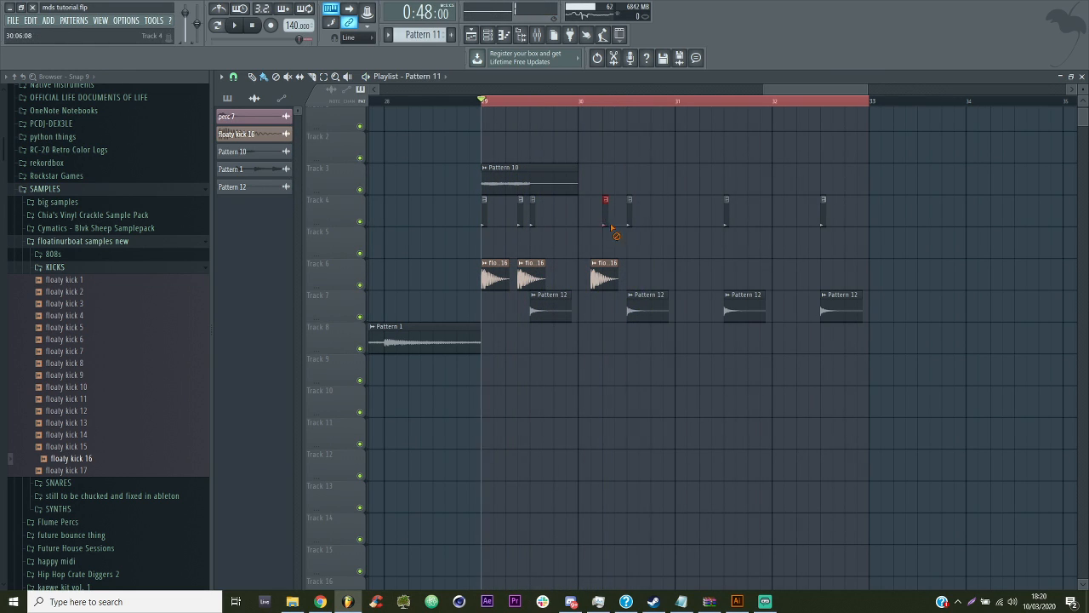
Add a short fade-out to floaty kick 16 and route it to mixer track 30
double_click(604, 277)
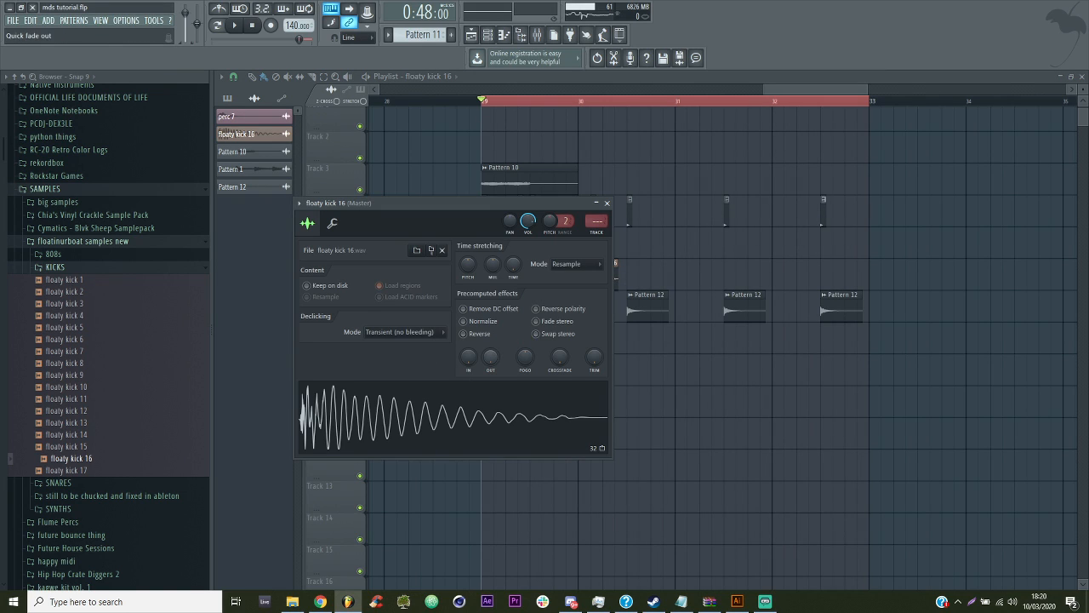
key(space)
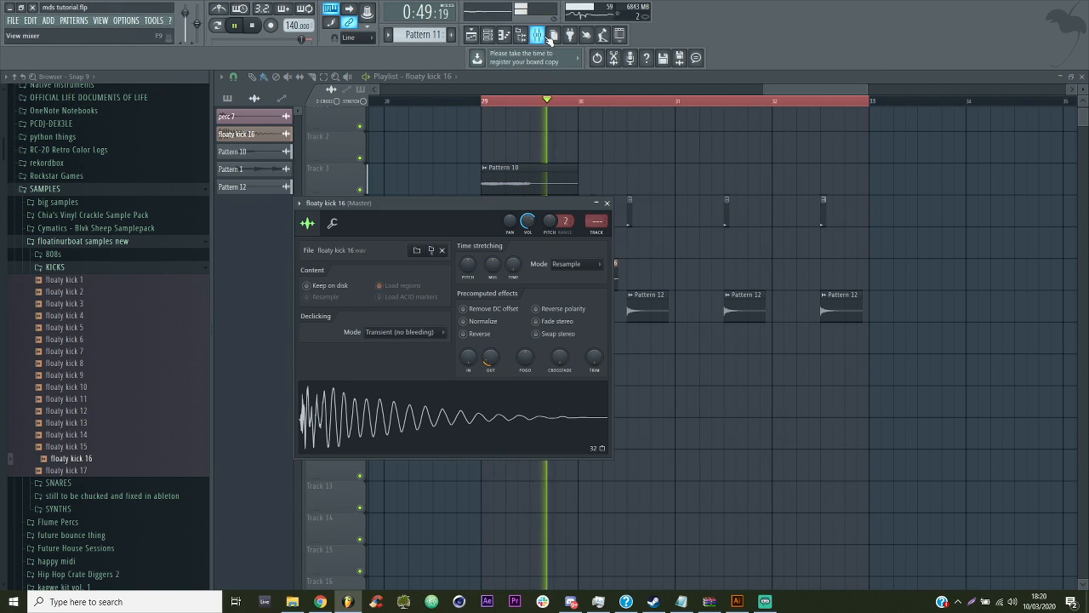
key(F9)
click(688, 268)
key(ctrl+l)
key(space)
key(space)
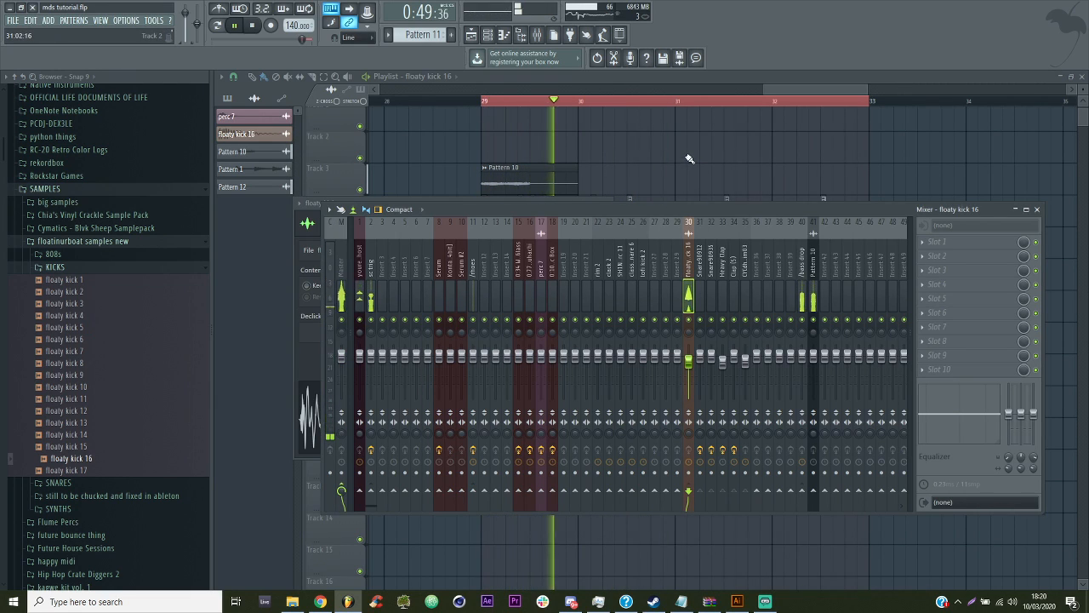
key(F9)
Route the Pattern 12 snare audio clip to mixer track 29
double_click(652, 318)
key(space)
key(F9)
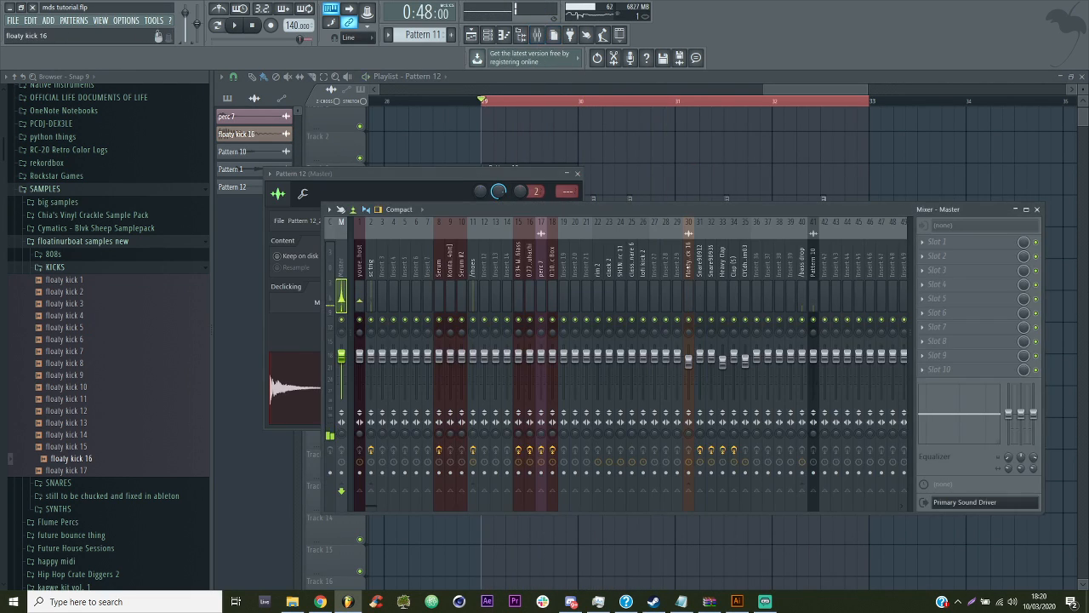
key(space)
key(F9)
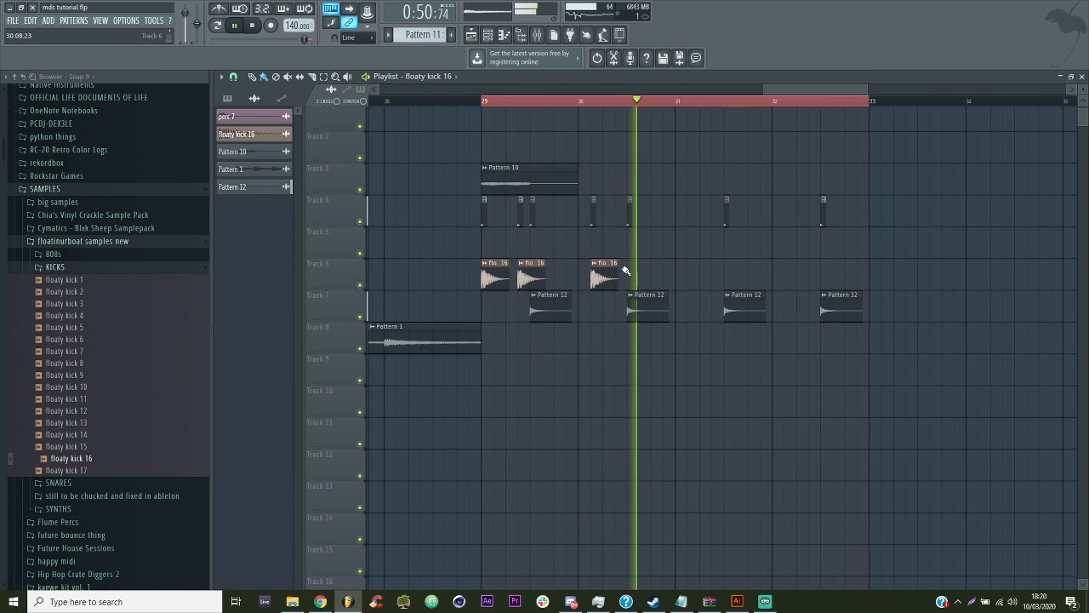
Add a floaty kick 16 clip on track 6 and a matching Pattern 11 clip on track 4 at bar 31
key(space)
click(679, 274)
click(679, 213)
key(space)
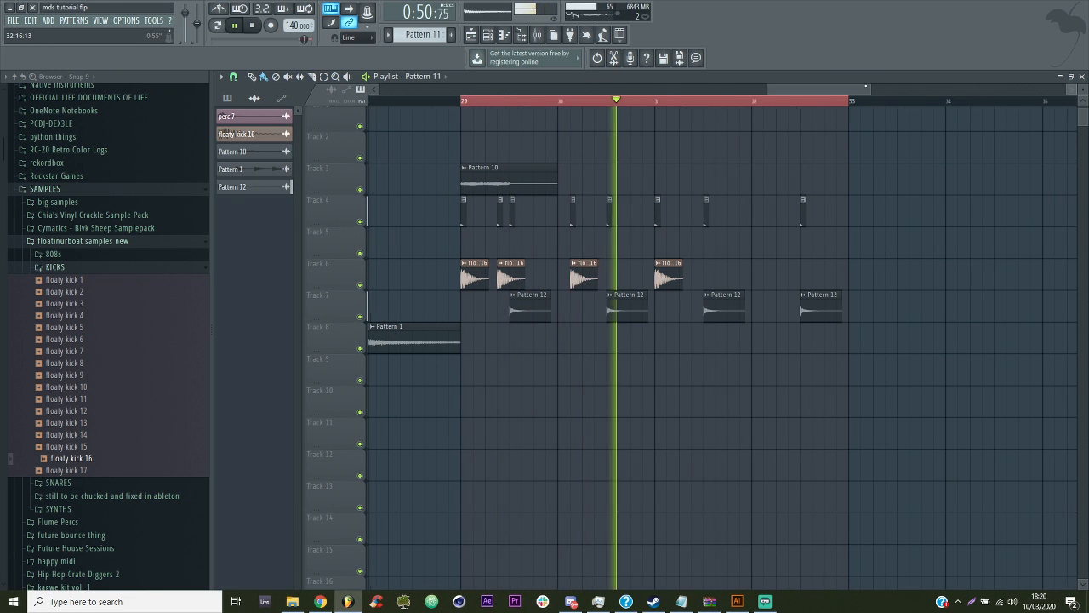
Add kicks with matching Pattern 11 clips on the first two beats of bar 32, and save the project
drag(867, 89, 831, 89)
click(658, 277)
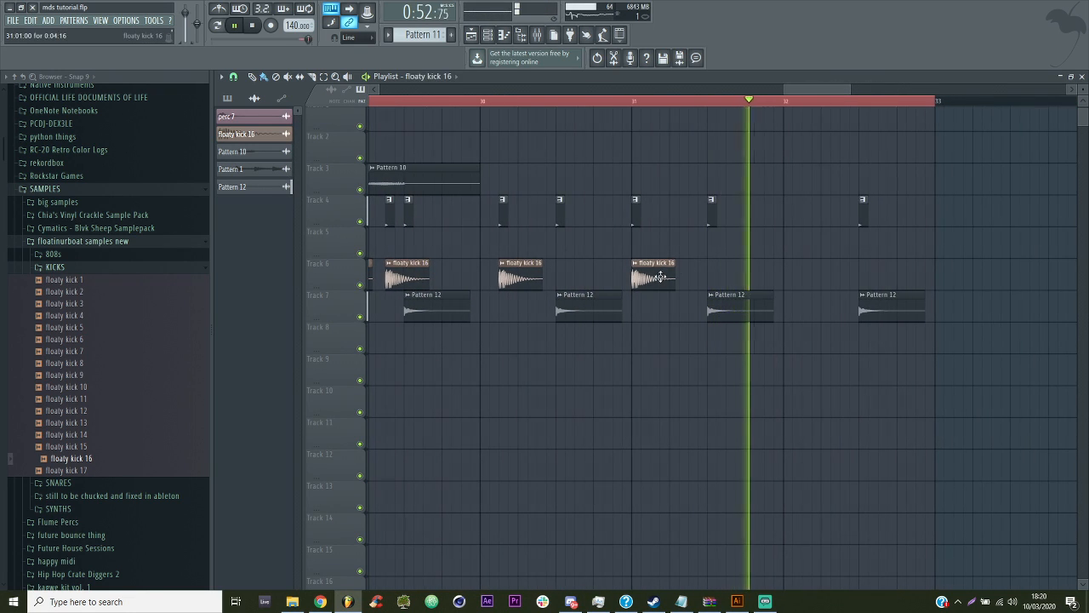
click(792, 275)
key(space)
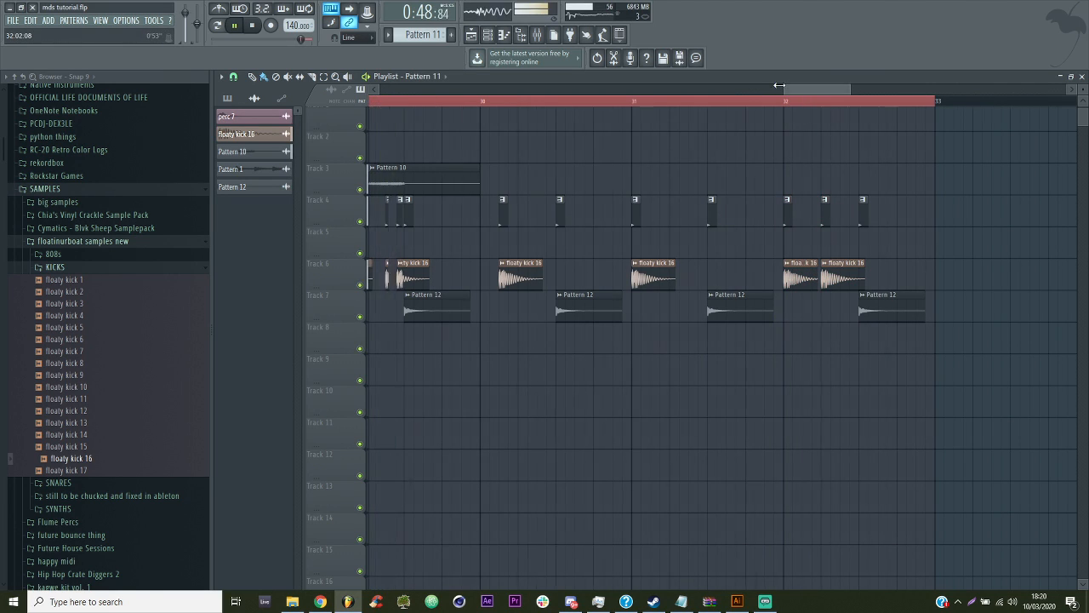
drag(783, 87, 763, 88)
key(ctrl+s)
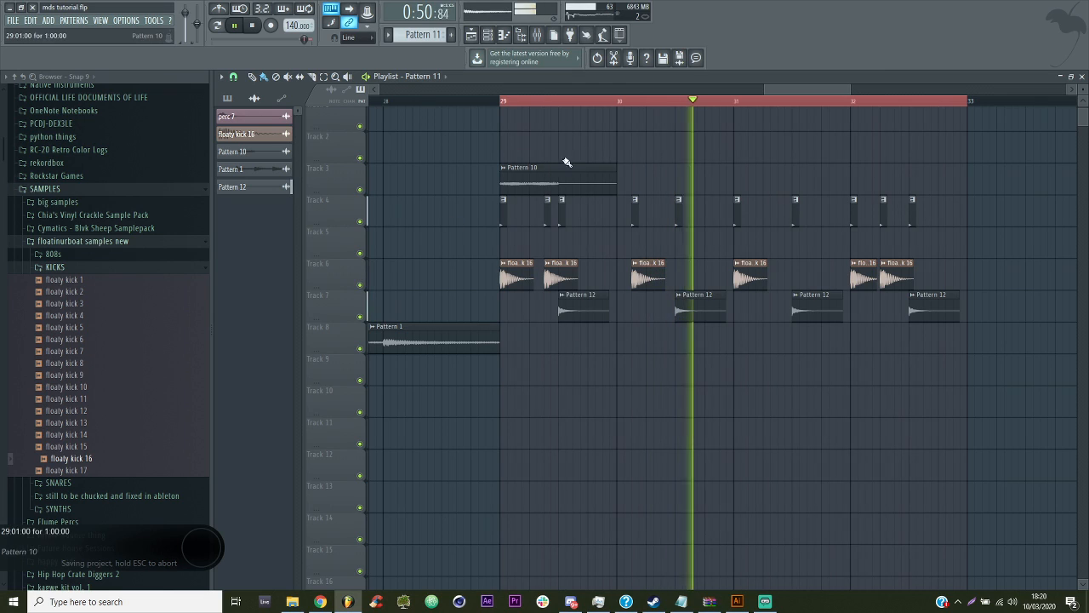
Switch playback to pattern mode and copy the Sampler chord notes of Pattern 1 from the piano roll
click(504, 35)
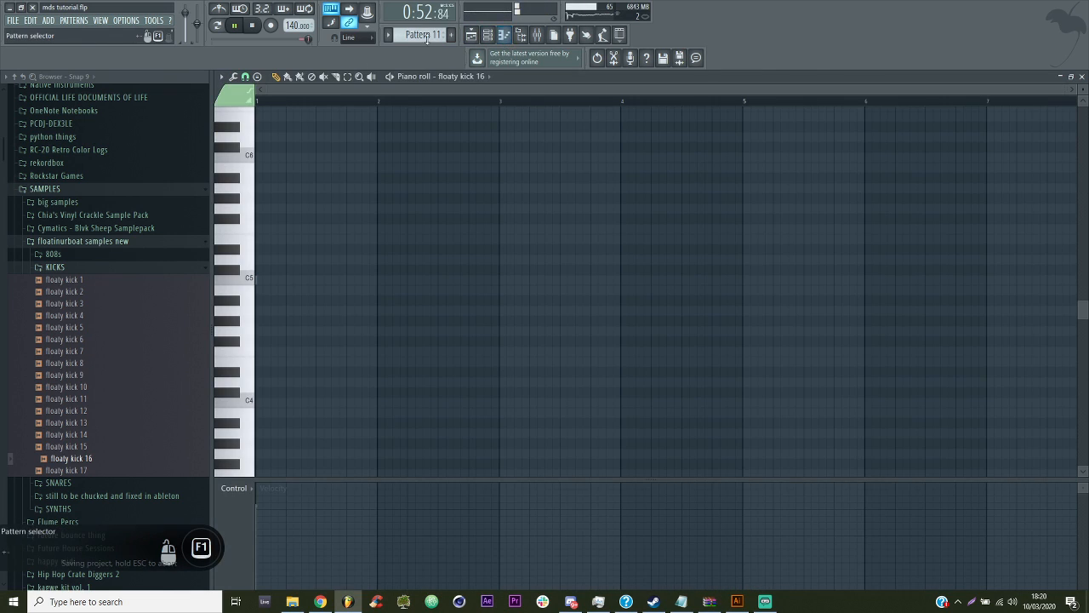
key(space)
right_click(314, 170)
right_click(314, 170)
key(l)
key(space)
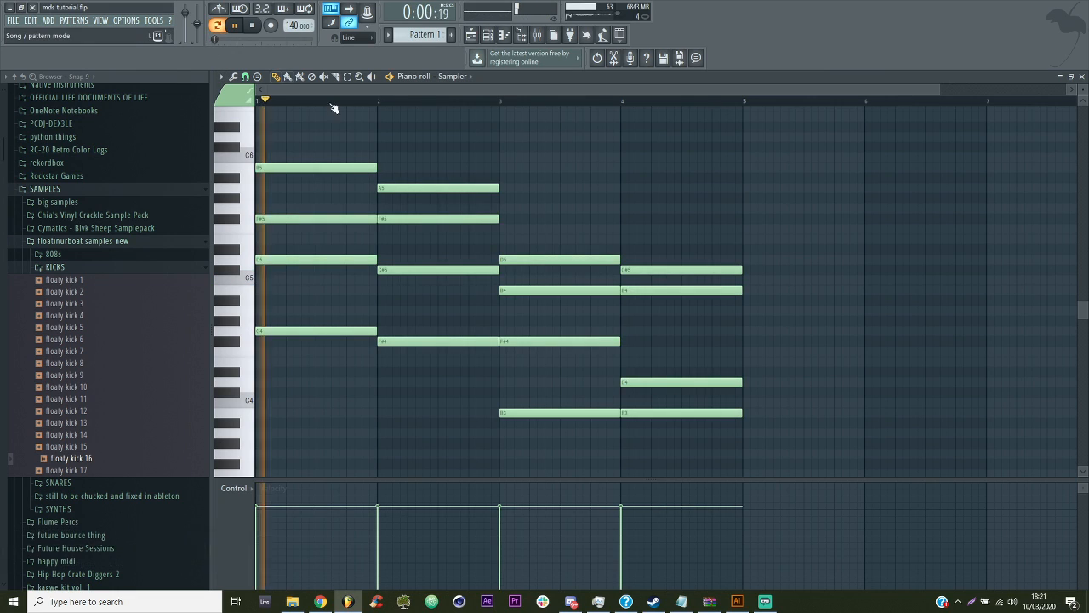
click(496, 37)
key(space)
right_click(552, 330)
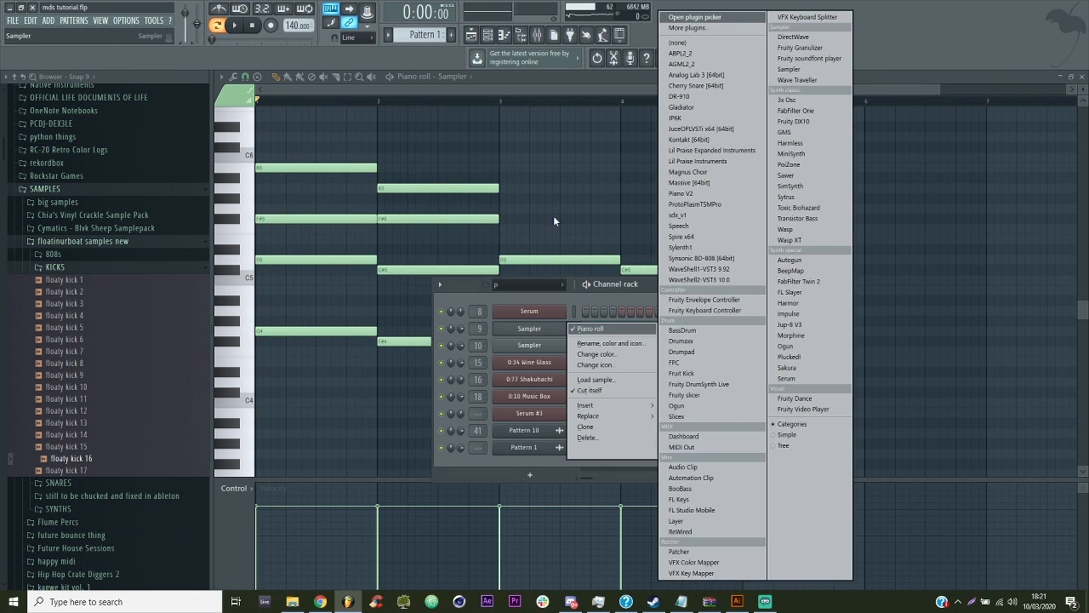
click(555, 228)
Create a new empty pattern after Pattern 12 and add a channel group named "chord stack"
click(432, 42)
click(457, 168)
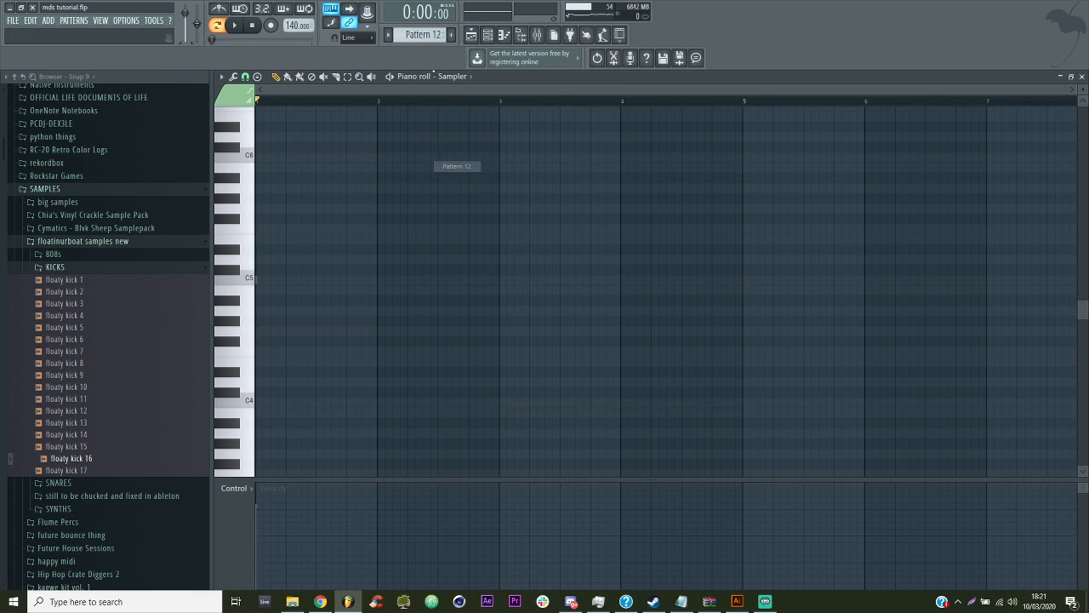
click(488, 37)
click(512, 285)
click(516, 344)
key(F6)
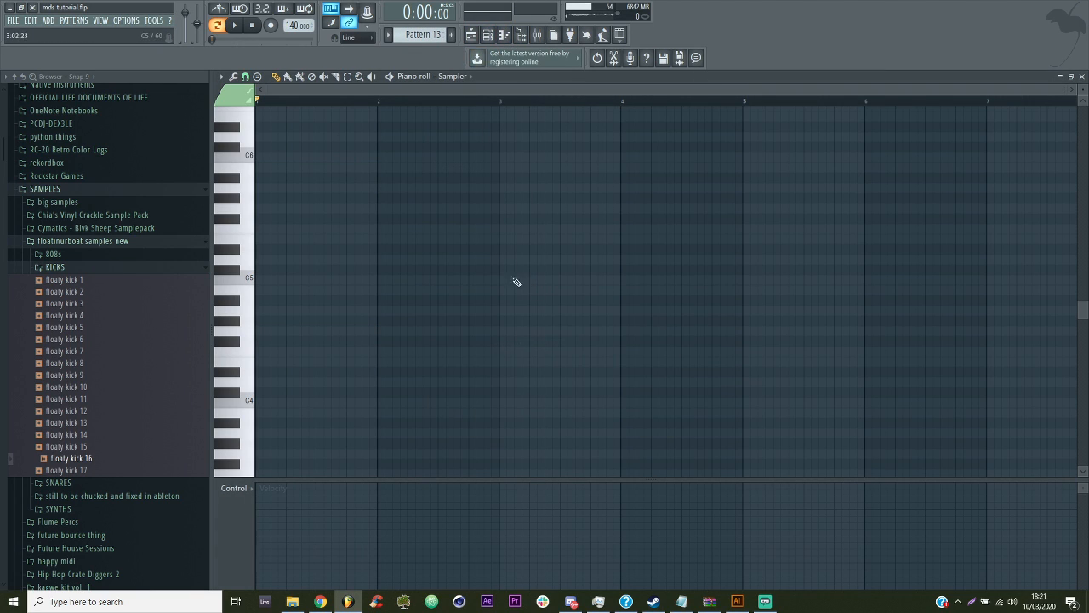
click(491, 35)
right_click(549, 286)
click(567, 293)
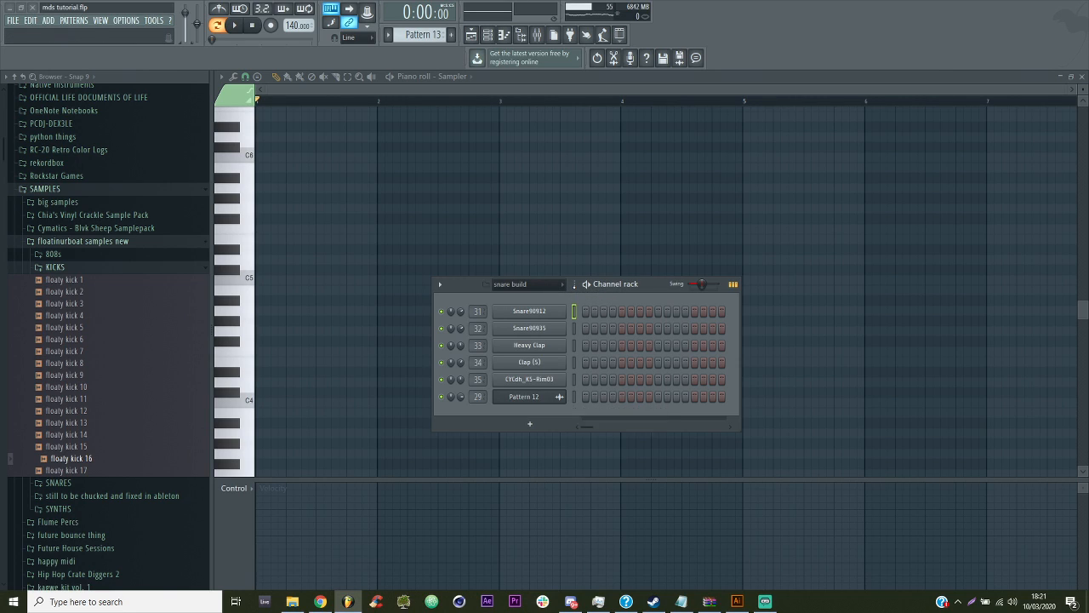
key(Return)
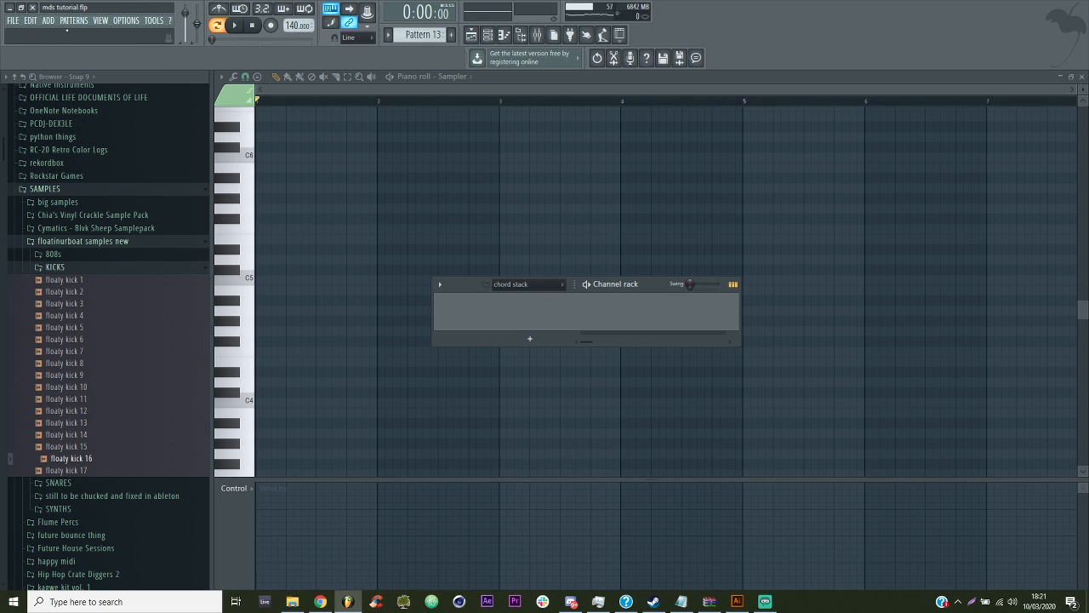
Add a Sylenth1 channel to the chord stack group and load the "big trance" preset
click(49, 20)
click(68, 257)
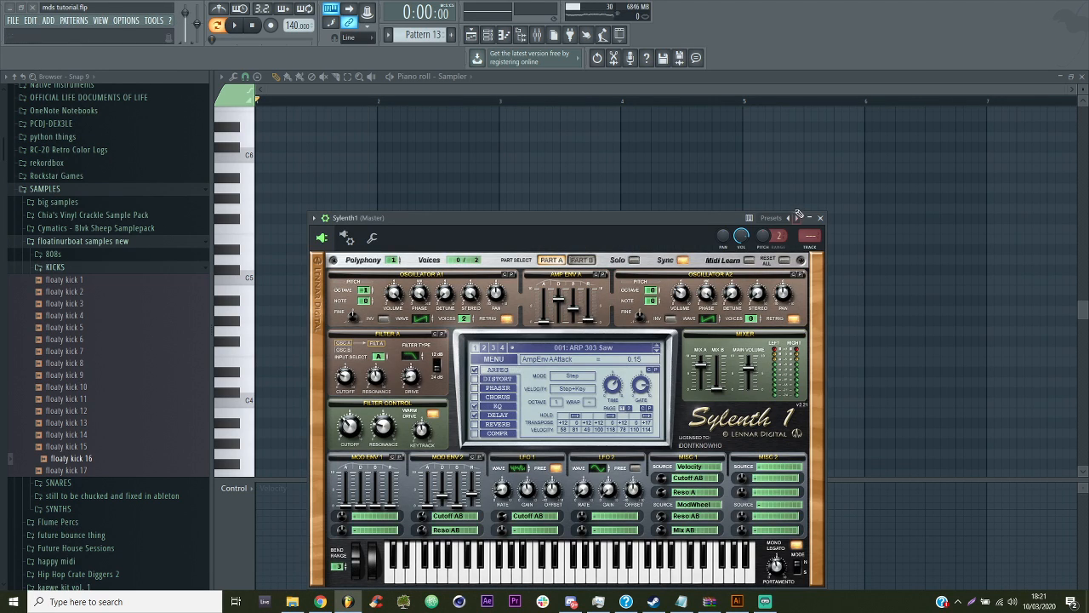
click(788, 218)
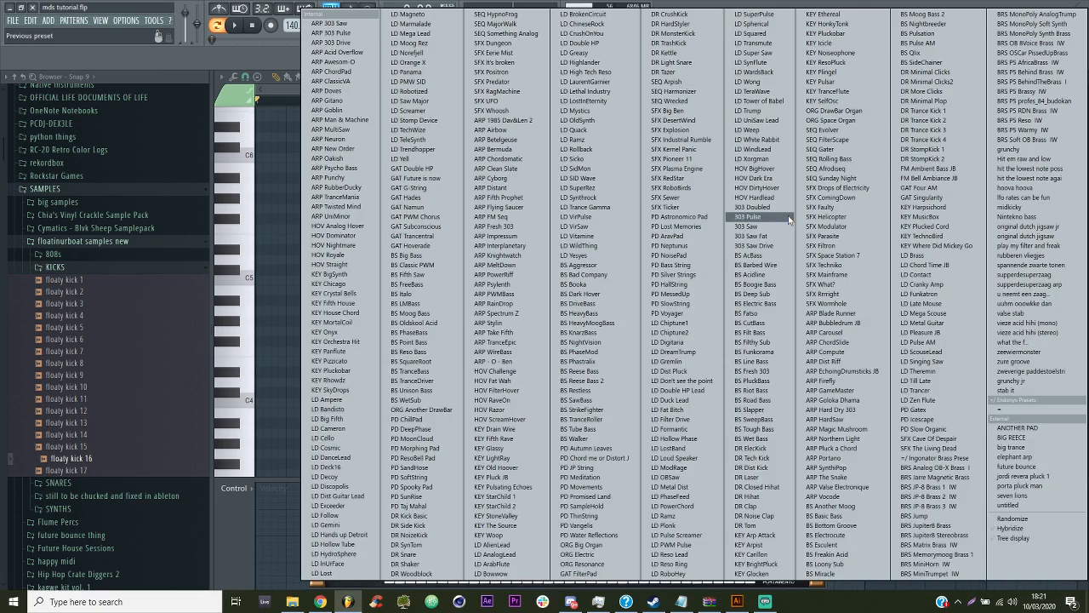
click(1031, 448)
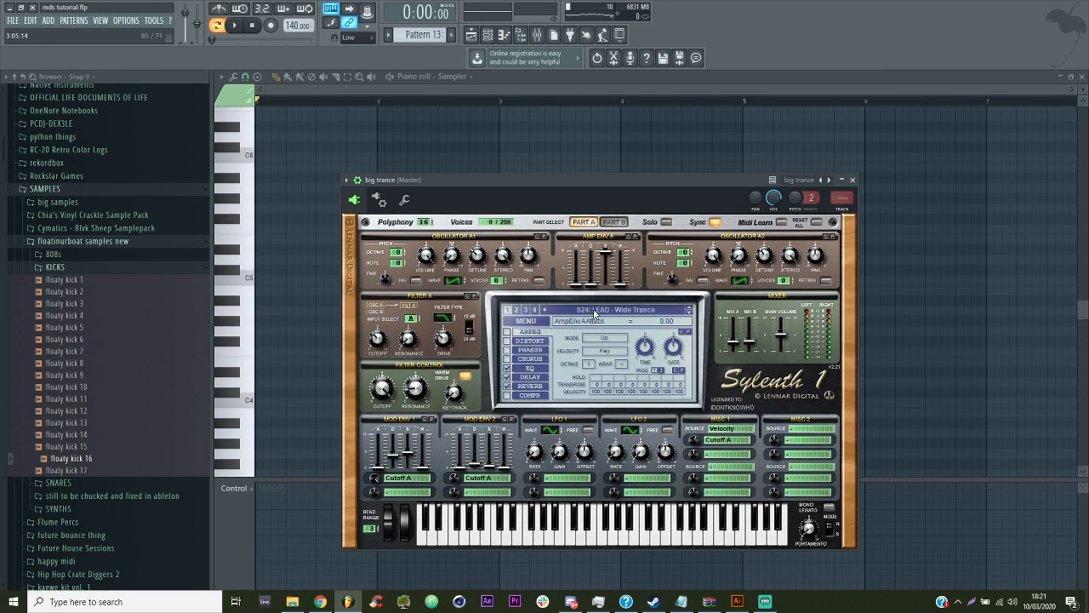
click(594, 313)
click(662, 193)
Paste the copied chords into the big trance channel instead of the Sampler channel, and play them
key(ctrl+v)
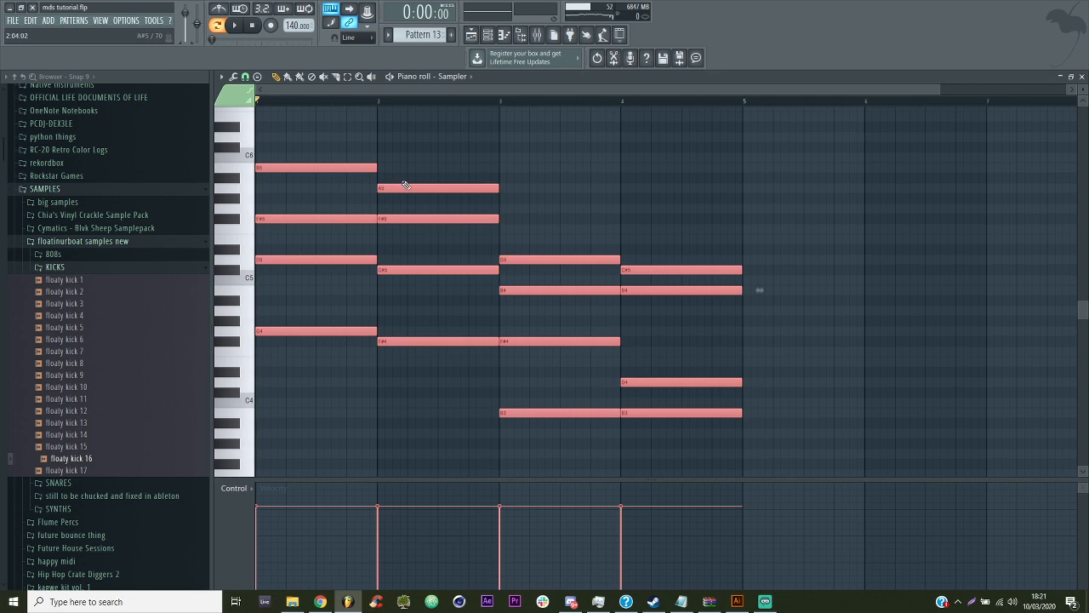
key(ctrl+z)
click(456, 76)
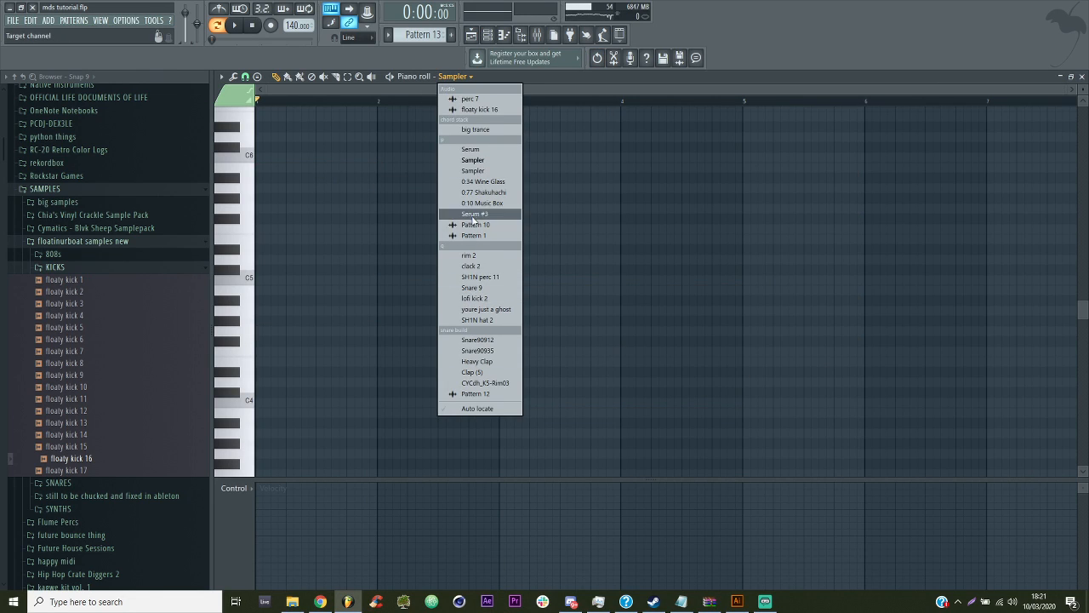
click(486, 130)
click(238, 33)
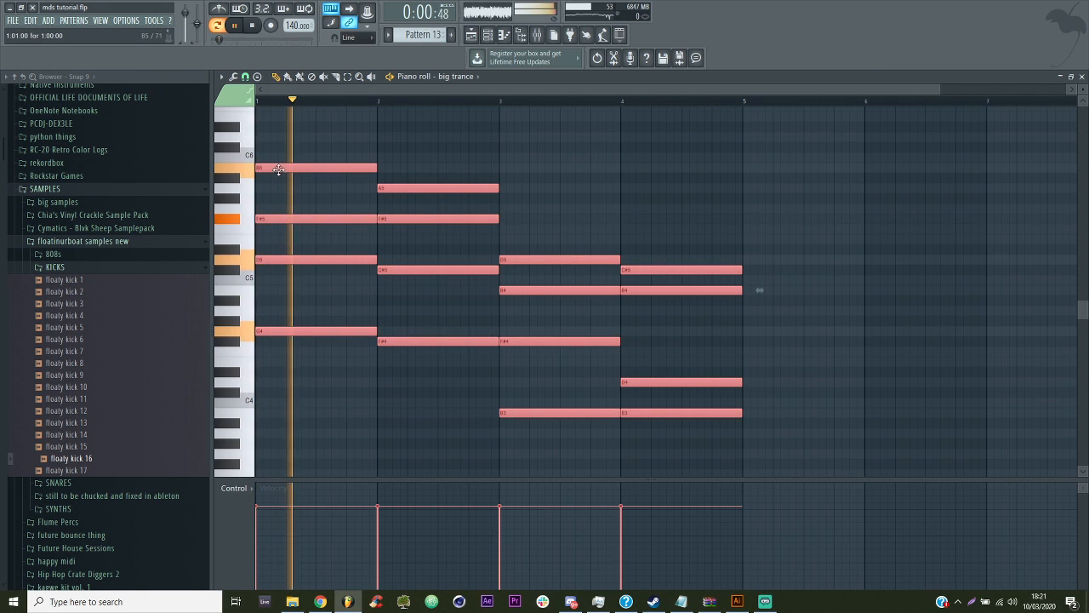
Duplicate the four-bar chord progression into bars 5 to 8 of the big trance piano roll
key(ctrl+b)
drag(783, 167, 770, 167)
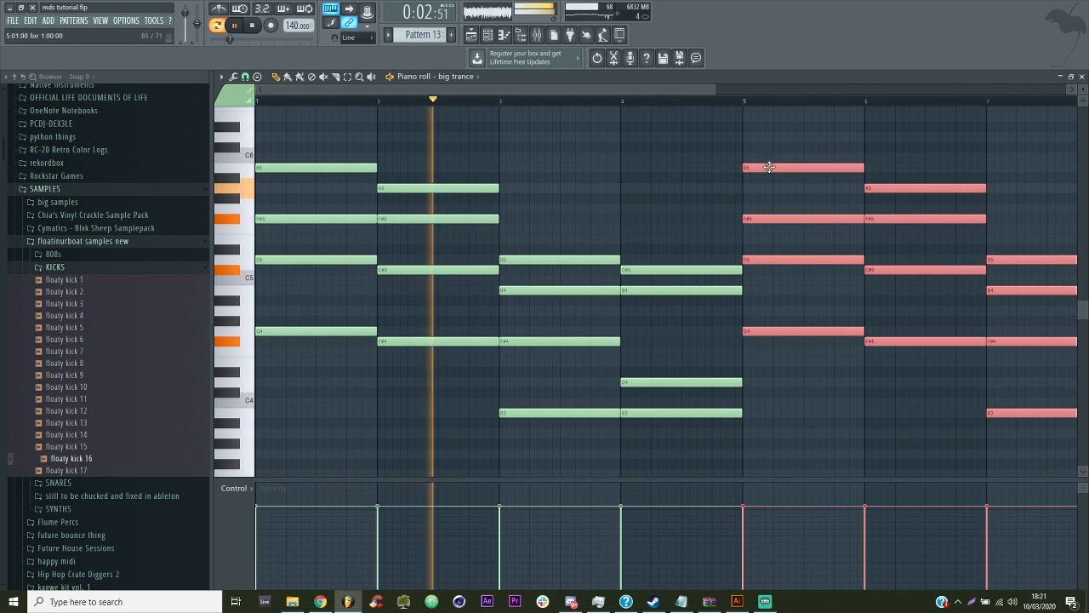
key(ctrl+d)
drag(713, 90, 1043, 90)
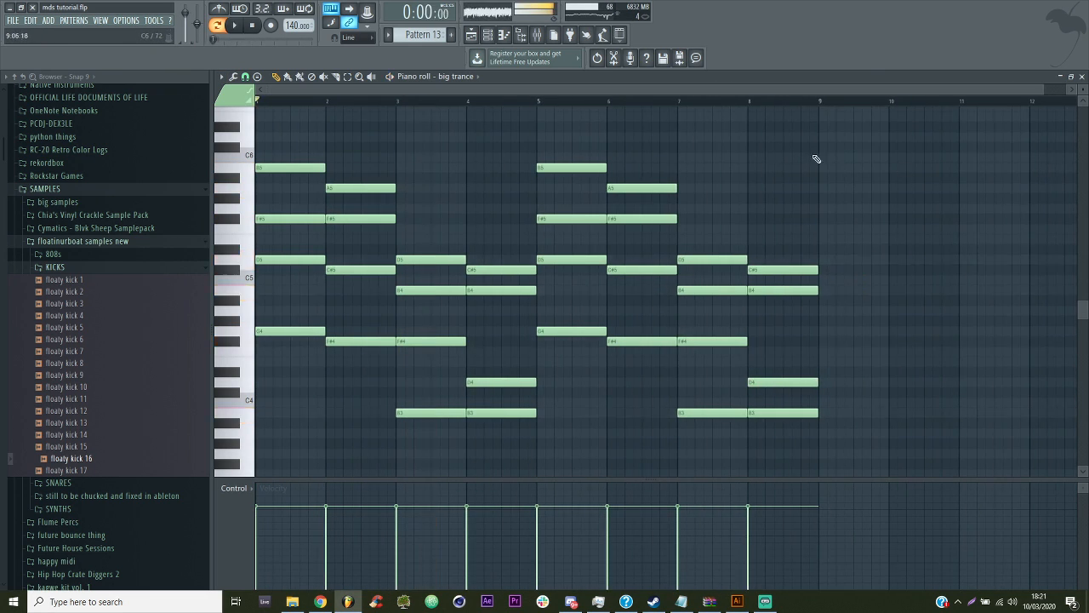
Add a one-bar A#5 note at bar 10 of the big trance piano roll and save the project
key(space)
click(503, 34)
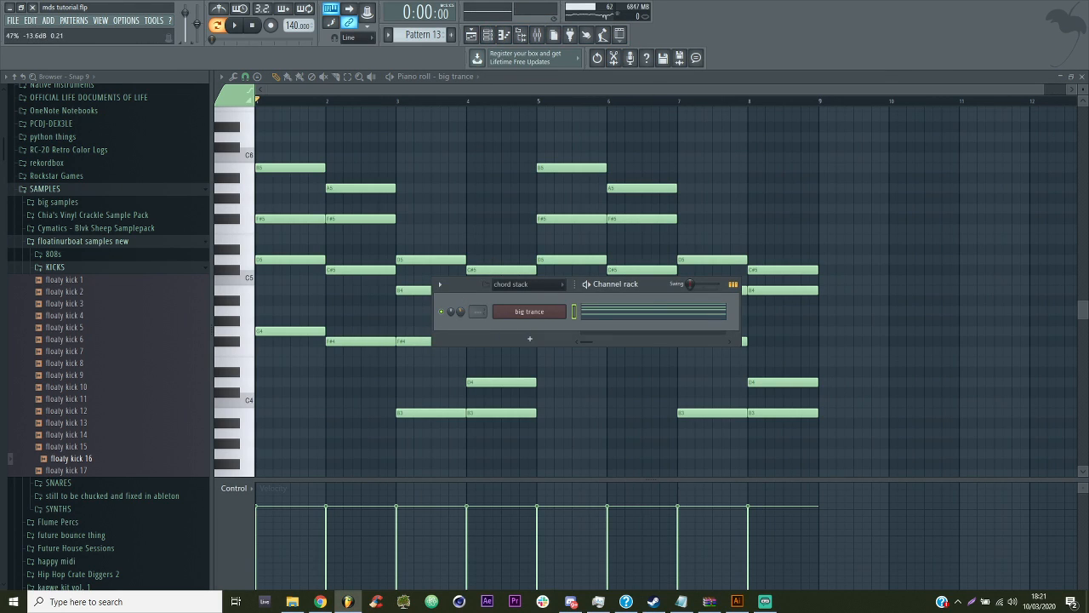
right_click(449, 201)
click(896, 178)
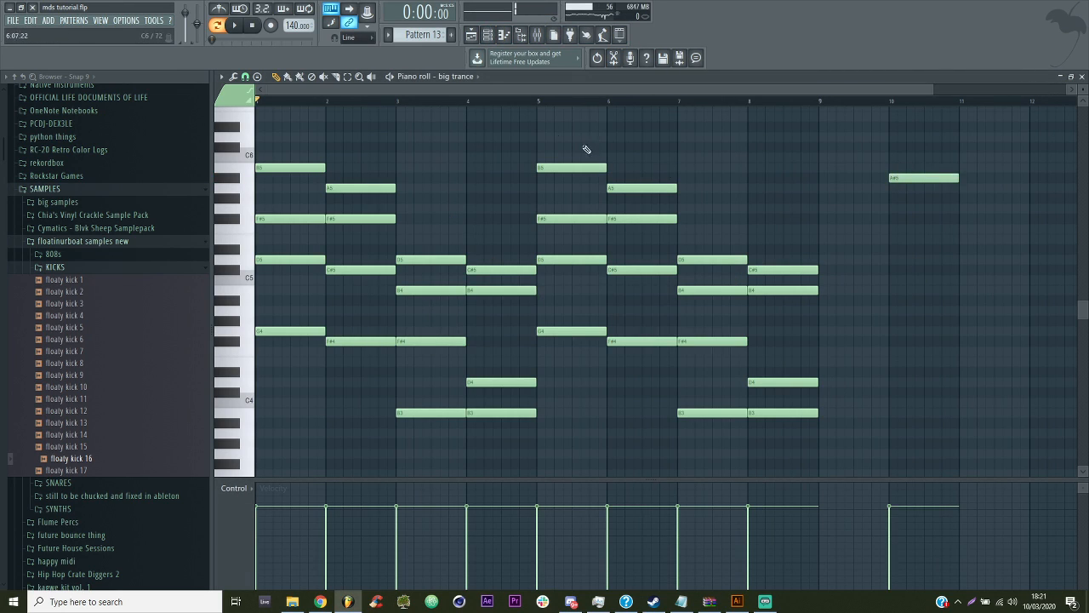
key(ctrl+s)
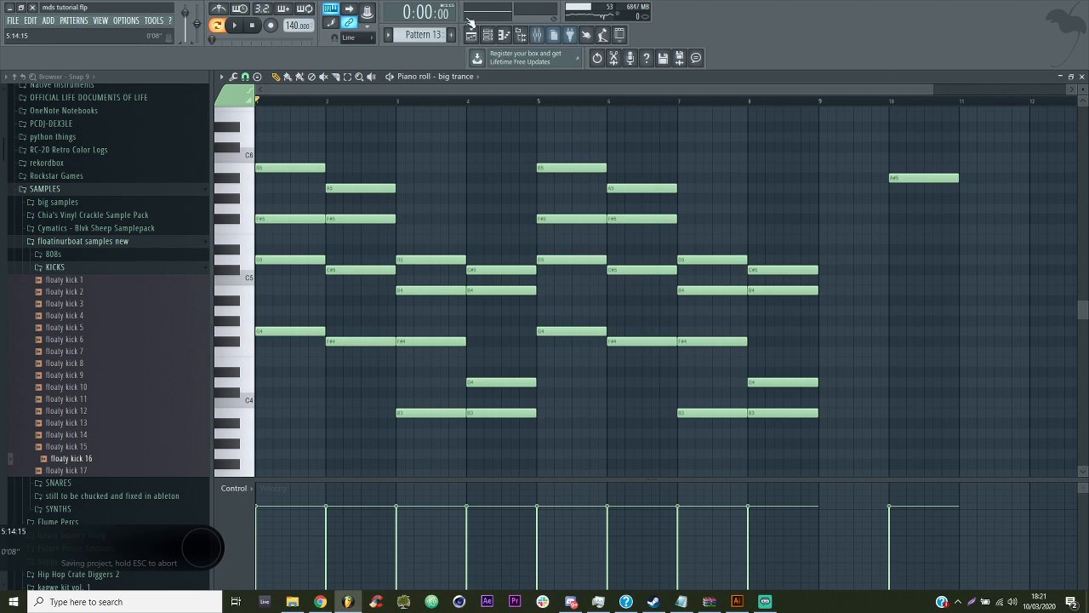
Render Pattern 13 to a 32-bit float WAV and place the audio clip on Track 5 at bar 29
click(471, 34)
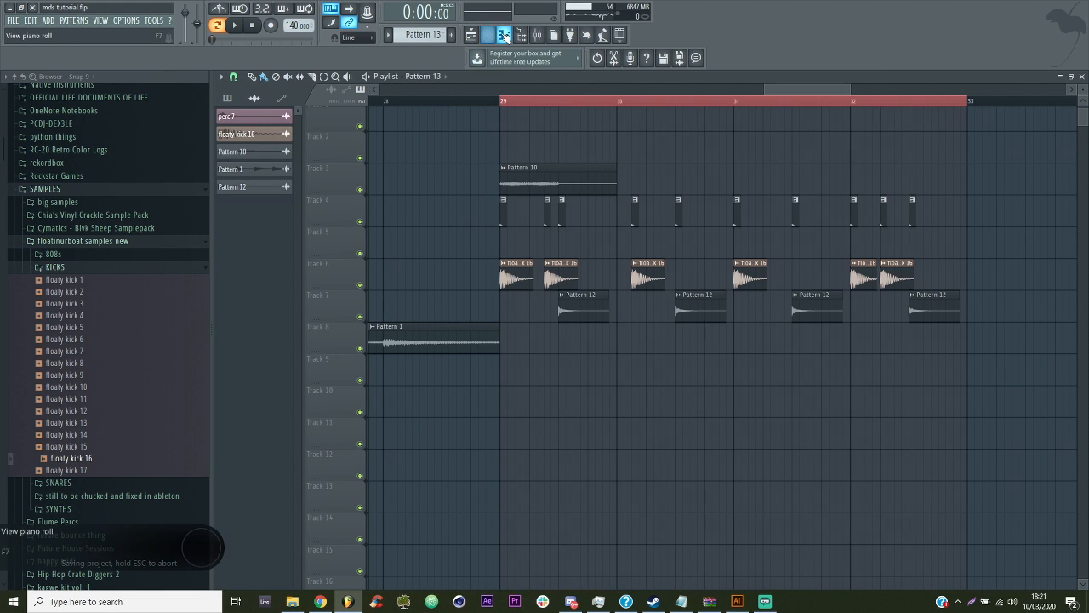
click(504, 34)
click(524, 197)
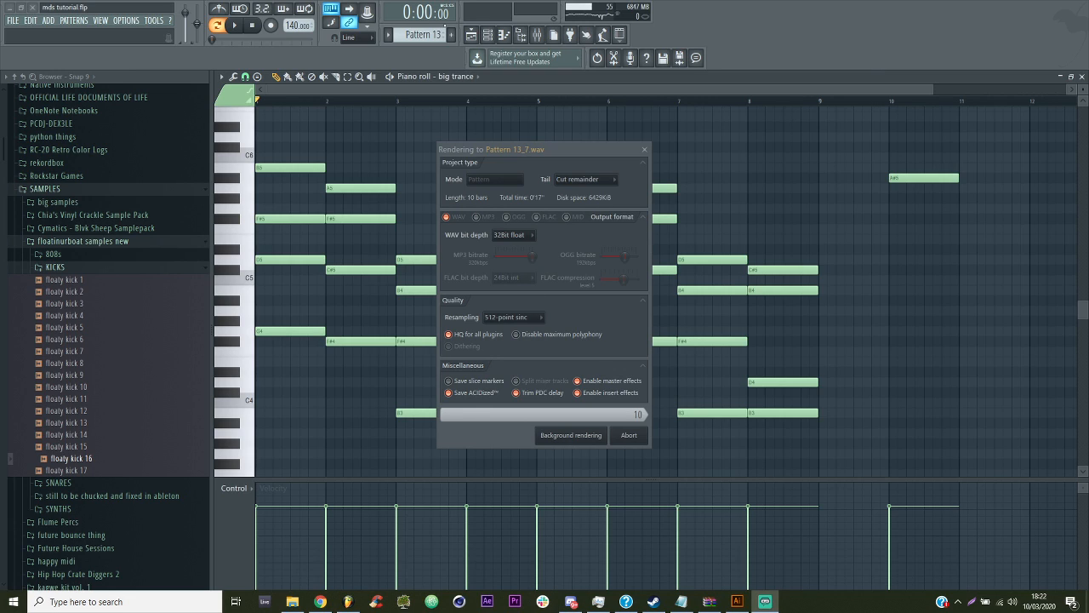
click(473, 36)
click(503, 245)
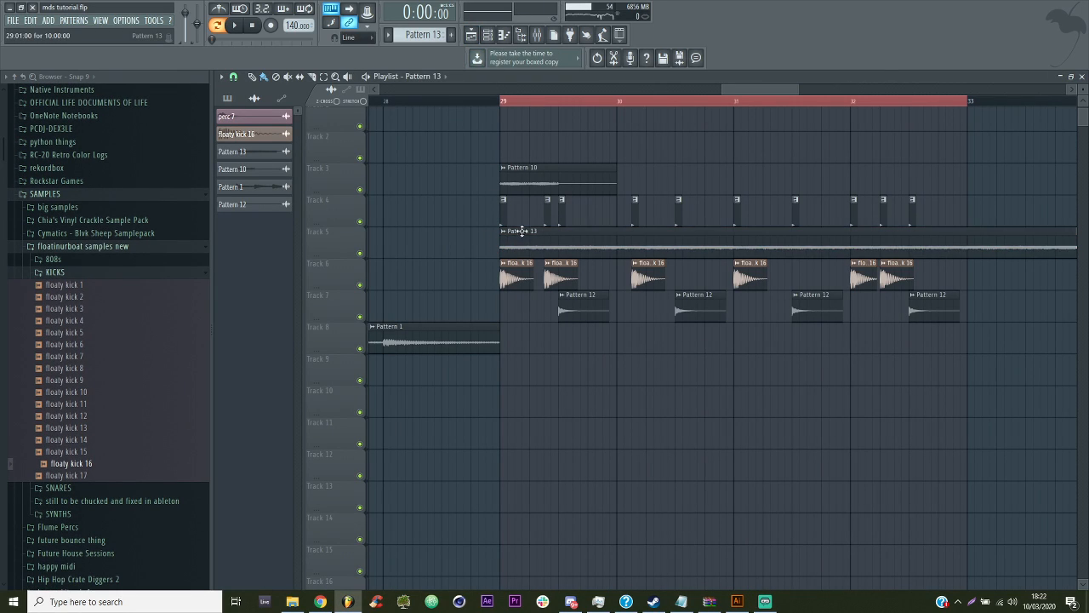
Play the drop, slice the Pattern 13 audio clip at bar 37 and delete the part after it
key(space)
drag(798, 88, 958, 89)
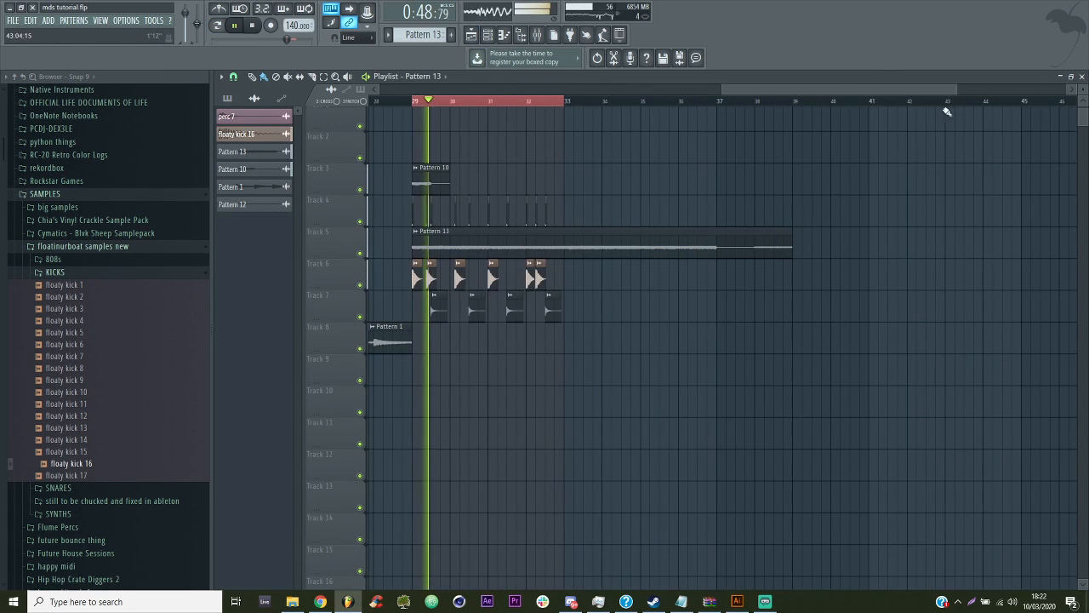
click(313, 76)
right_click(722, 243)
click(265, 76)
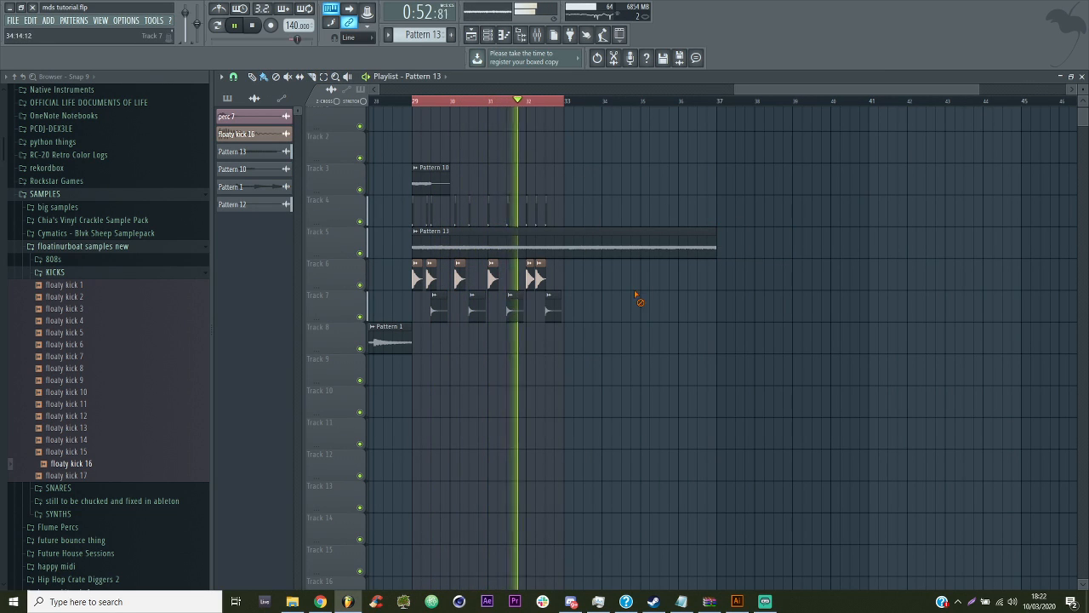
Move the Pattern 13 audio clip to Track 8 and extend its start back to bar 29
drag(459, 245, 432, 350)
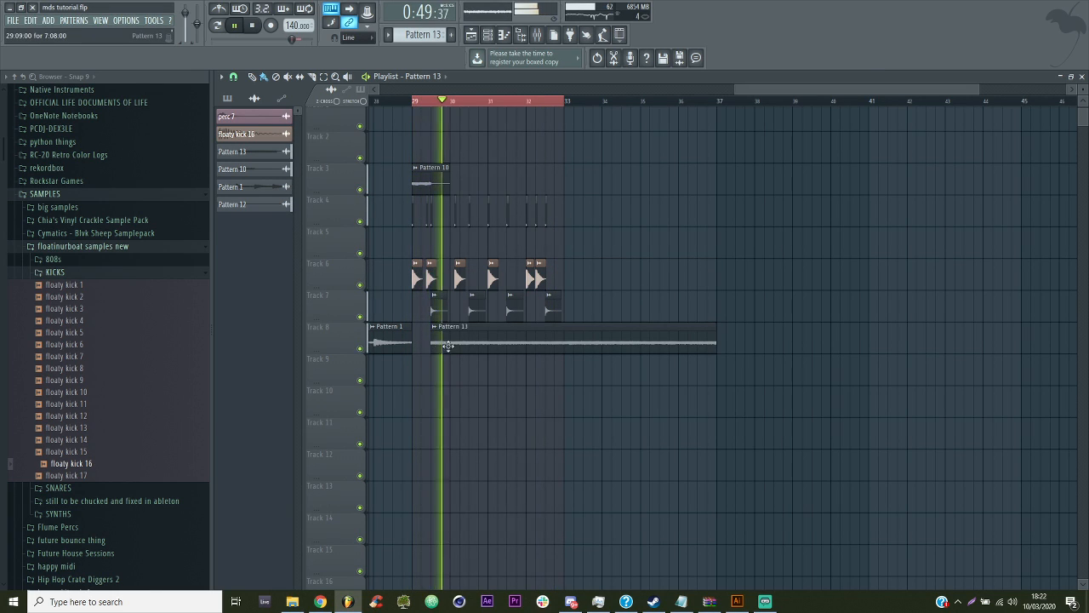
double_click(459, 344)
key(F9)
key(space)
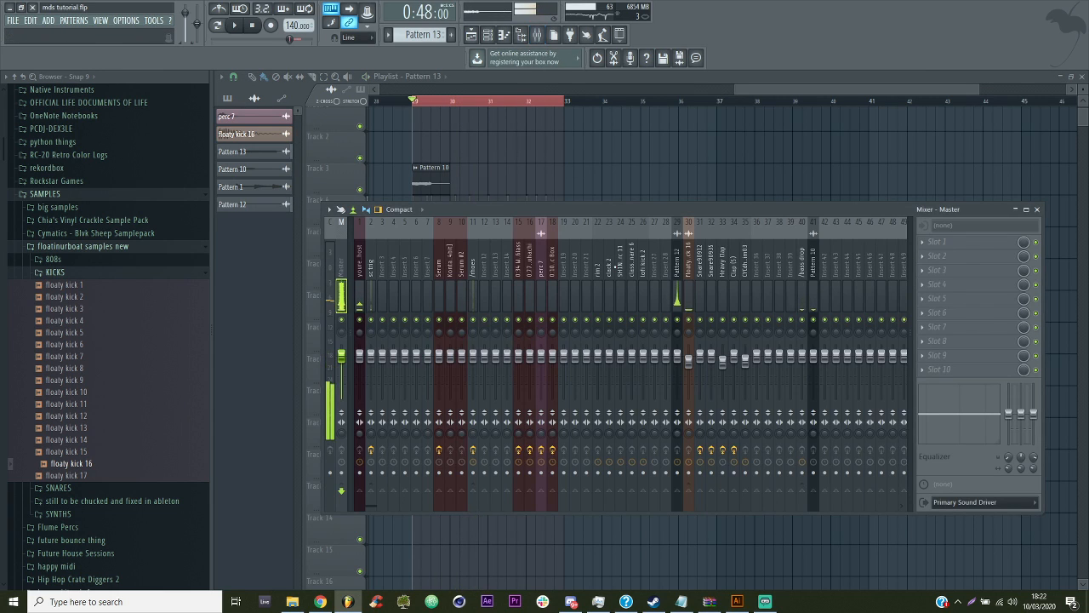
key(F9)
drag(433, 352, 413, 352)
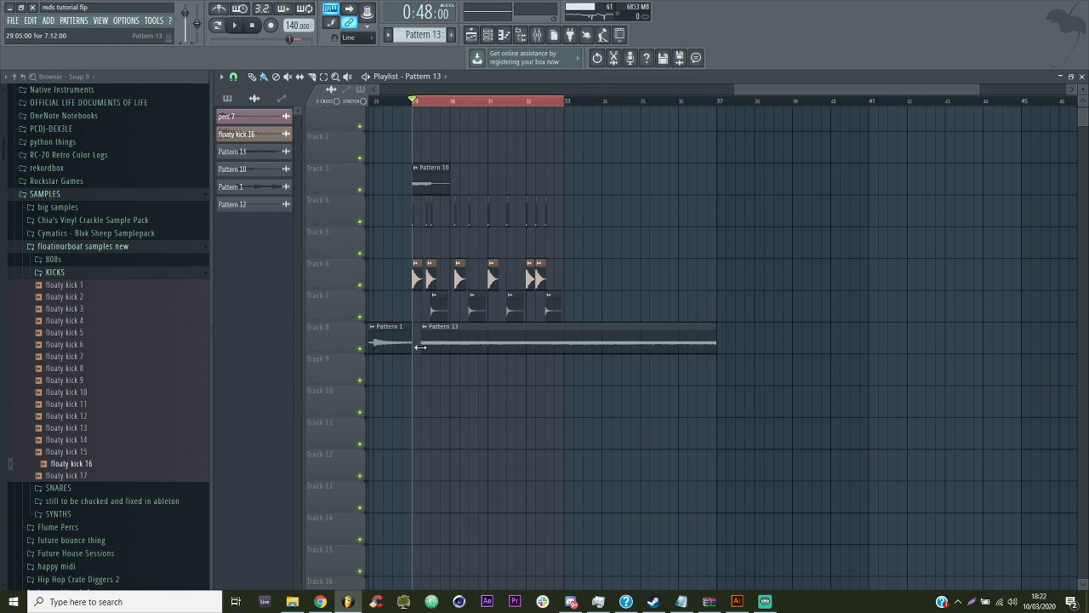
Assign the Pattern 13 audio clip to mixer Insert 58
key(F9)
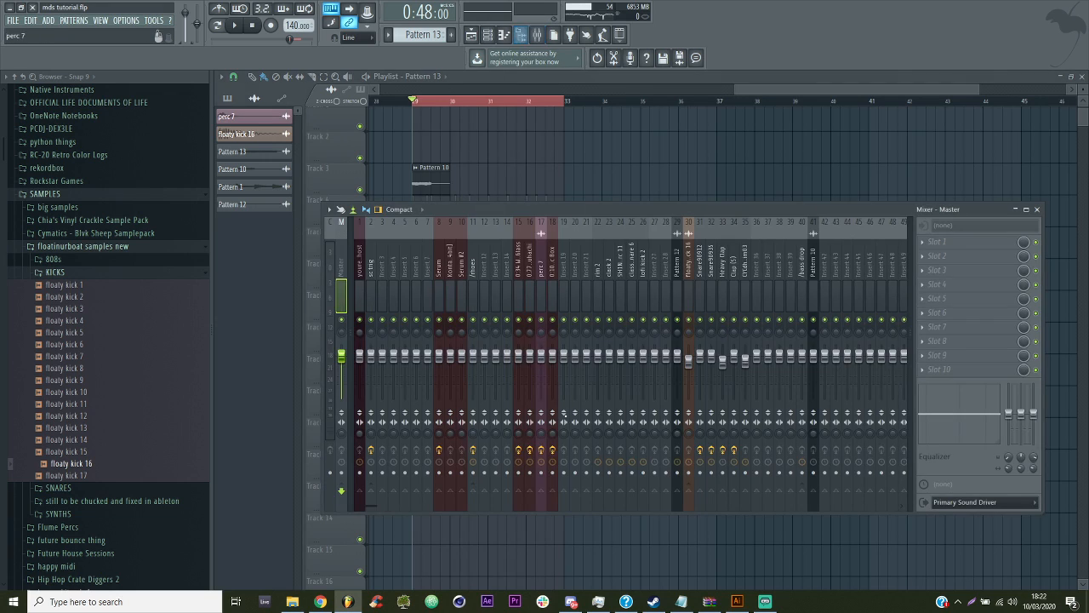
scroll(511, 505, down, 6)
click(644, 277)
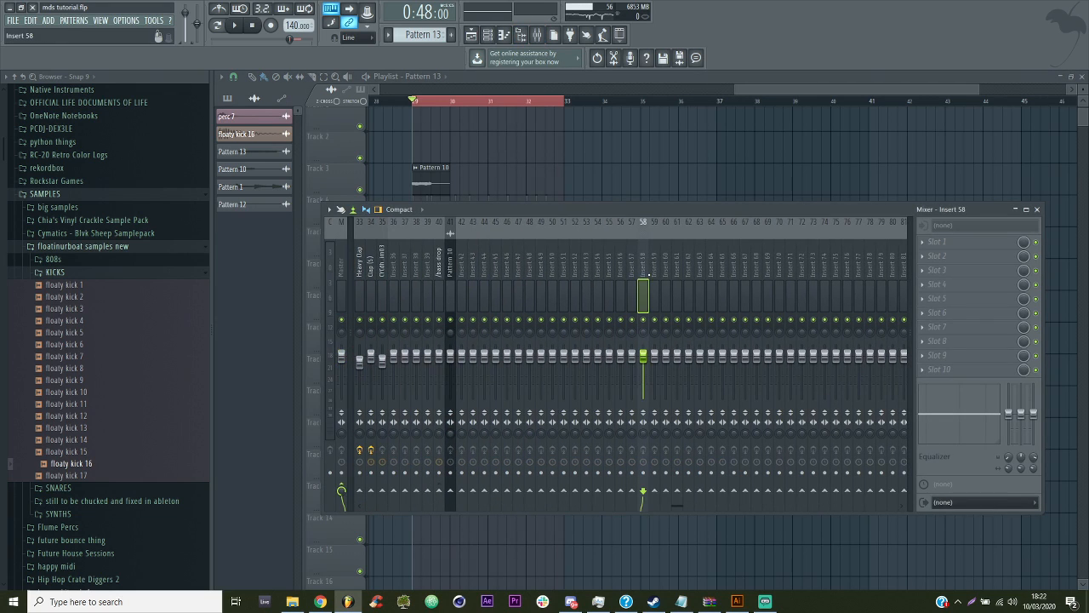
key(ctrl+l)
Route mixer inserts 58 to 69 one by one to Insert 57 only
right_click(633, 482)
click(672, 491)
right_click(635, 492)
click(644, 511)
right_click(635, 492)
click(644, 512)
right_click(635, 492)
click(645, 510)
right_click(635, 492)
click(642, 509)
right_click(631, 492)
click(644, 509)
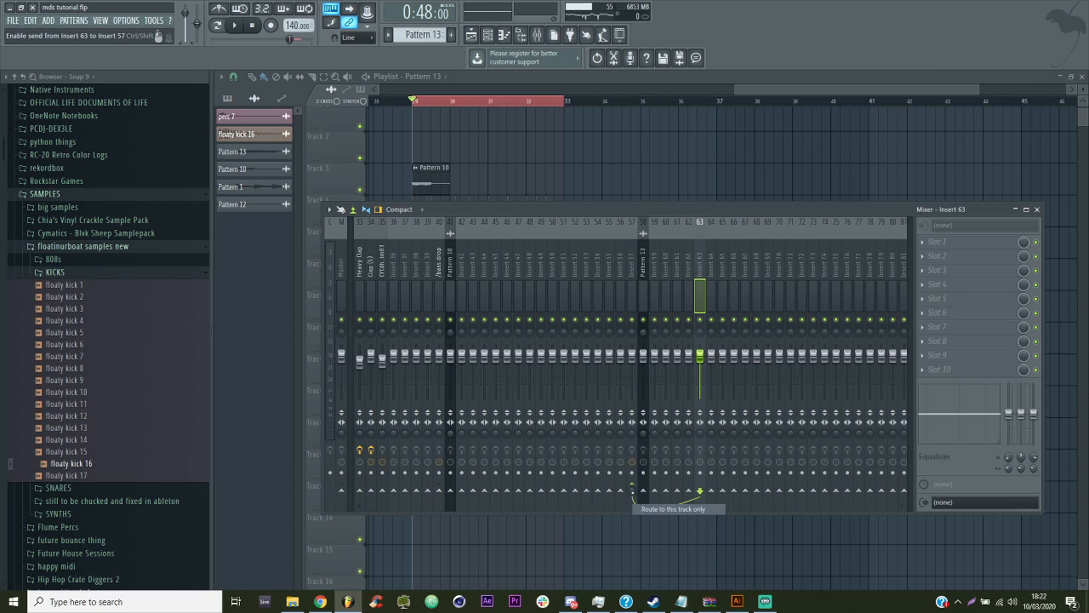
right_click(633, 492)
click(644, 508)
right_click(635, 491)
click(644, 509)
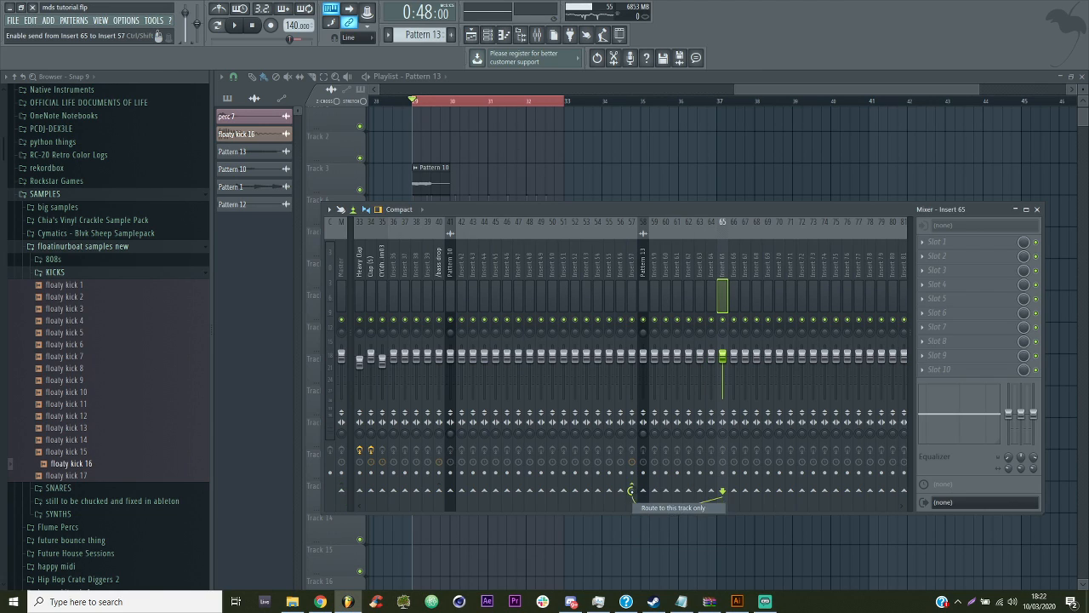
right_click(634, 492)
click(645, 509)
right_click(635, 491)
click(644, 509)
right_click(635, 491)
click(644, 508)
right_click(633, 491)
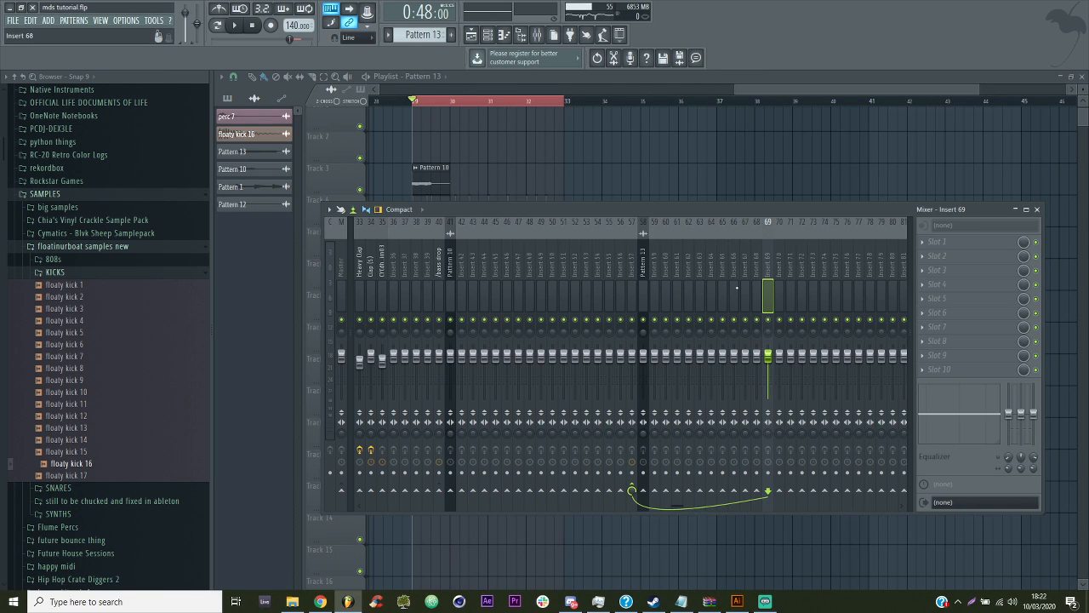
Load the ANOTHER PAD preset into the big trance Sylenth1 channel and set its polyphony to 10
key(F9)
double_click(503, 349)
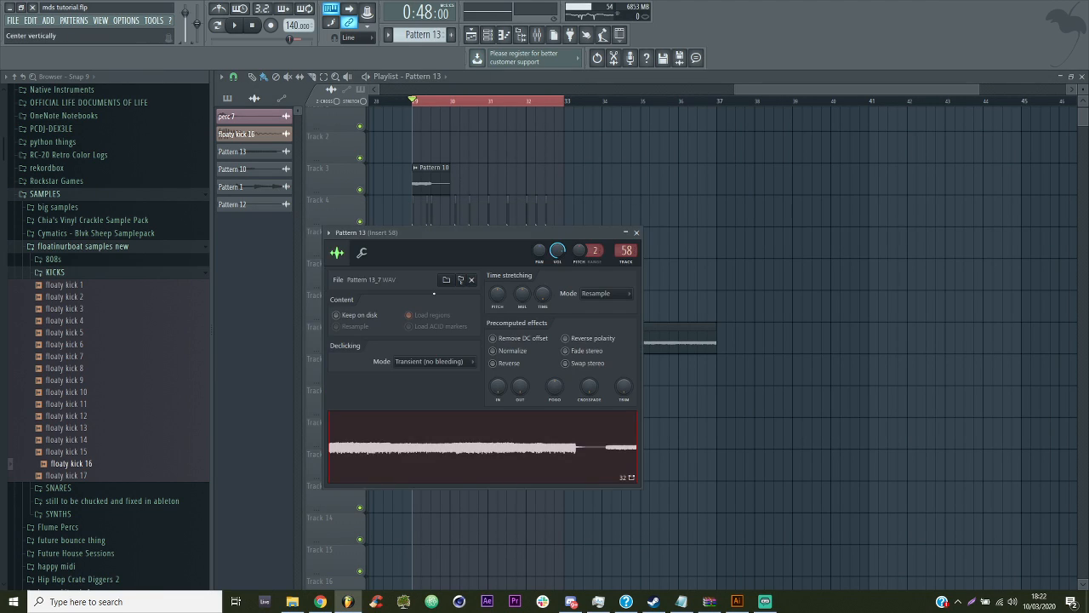
click(490, 36)
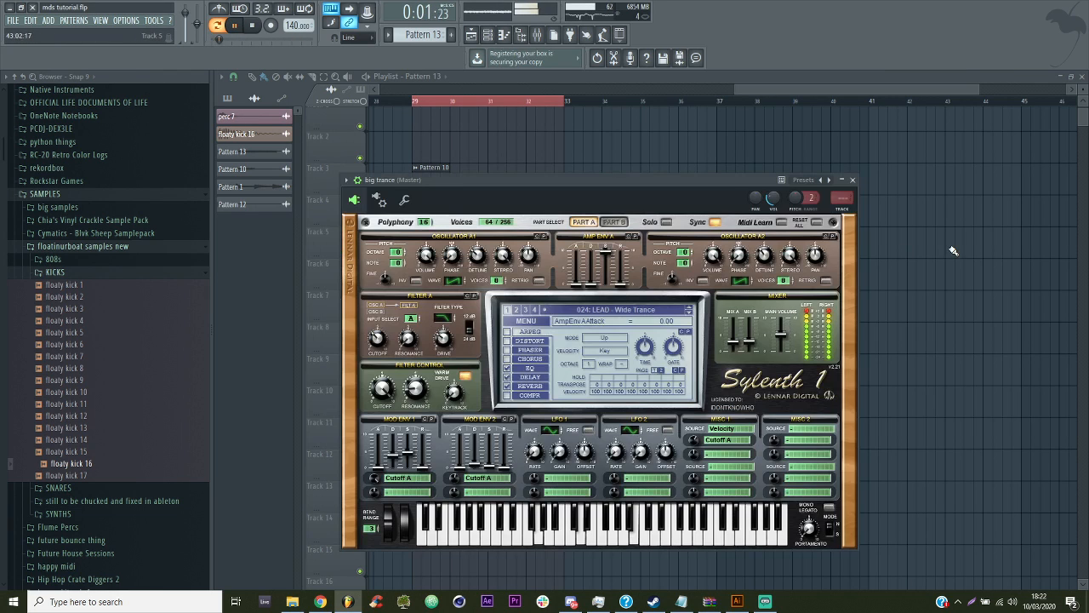
right_click(828, 181)
click(1019, 331)
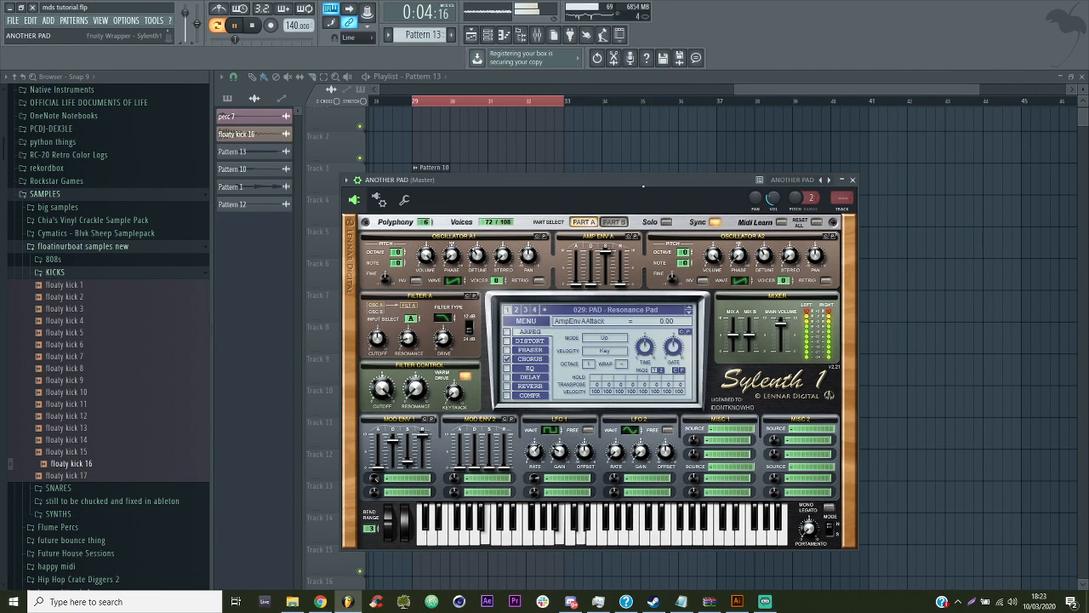
drag(428, 224, 430, 204)
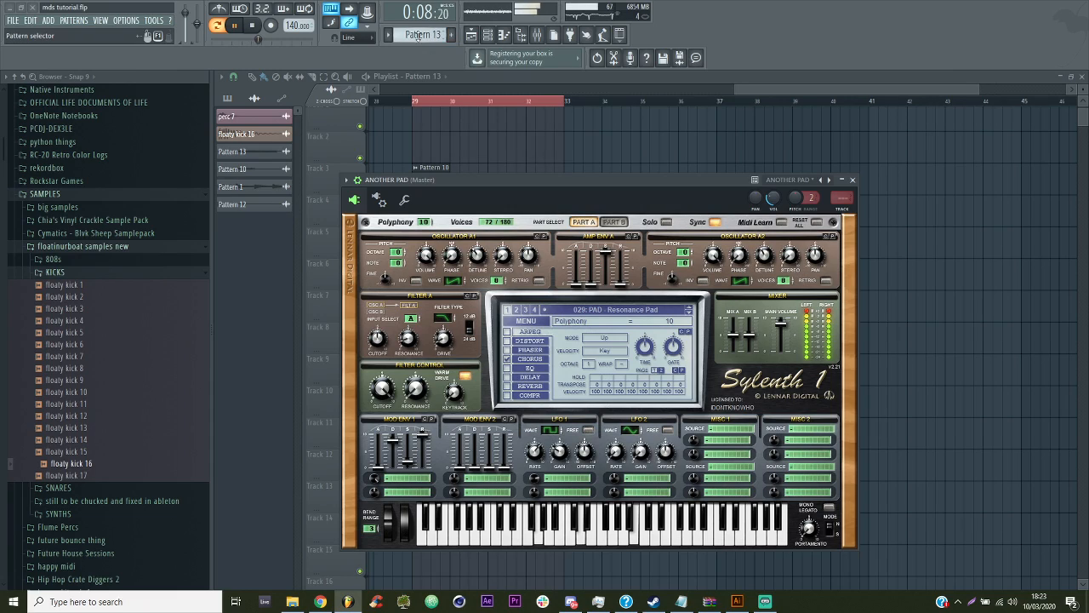
key(space)
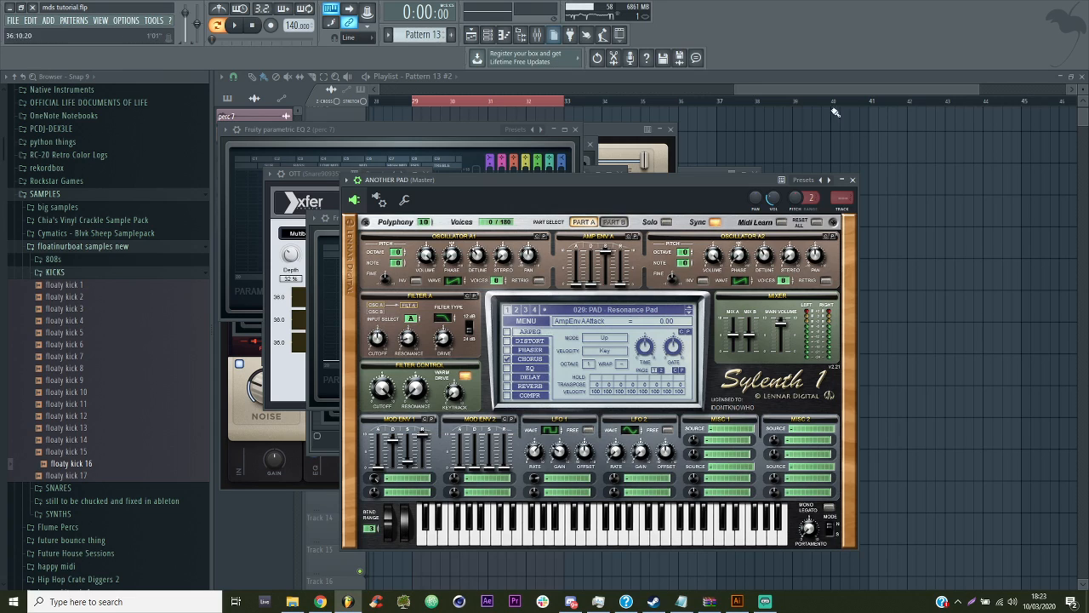
Place the rendered Pattern 13 #2 audio clip on Track 9 at bar 29 and play the drop
right_click(929, 229)
click(434, 362)
key(space)
Assign the Pattern 13 #2 clip to mixer Insert 59 and cut off its end after bar 37
double_click(508, 369)
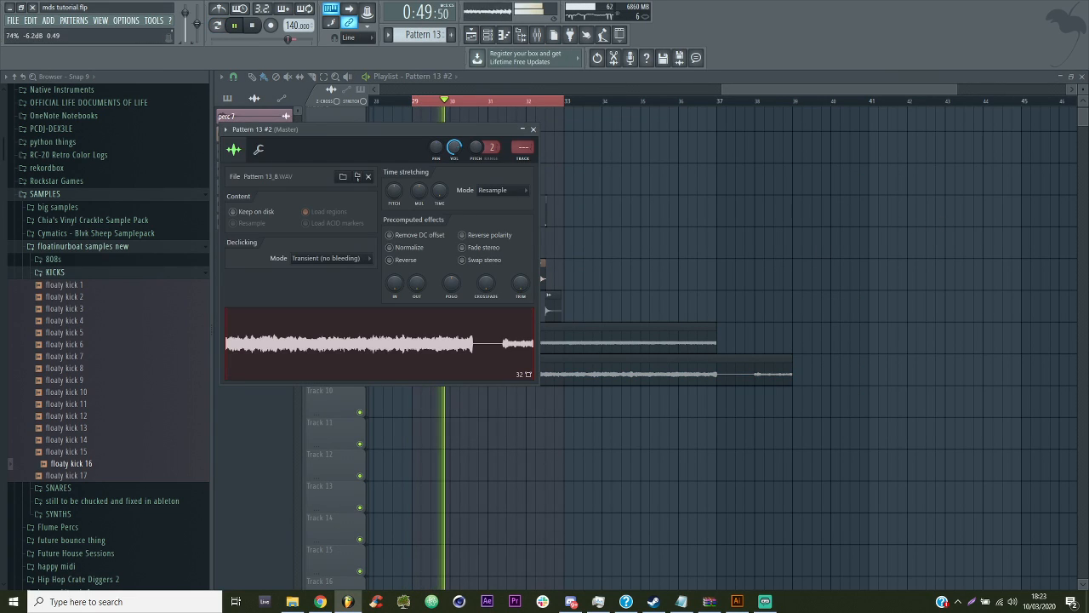
right_click(645, 207)
click(488, 35)
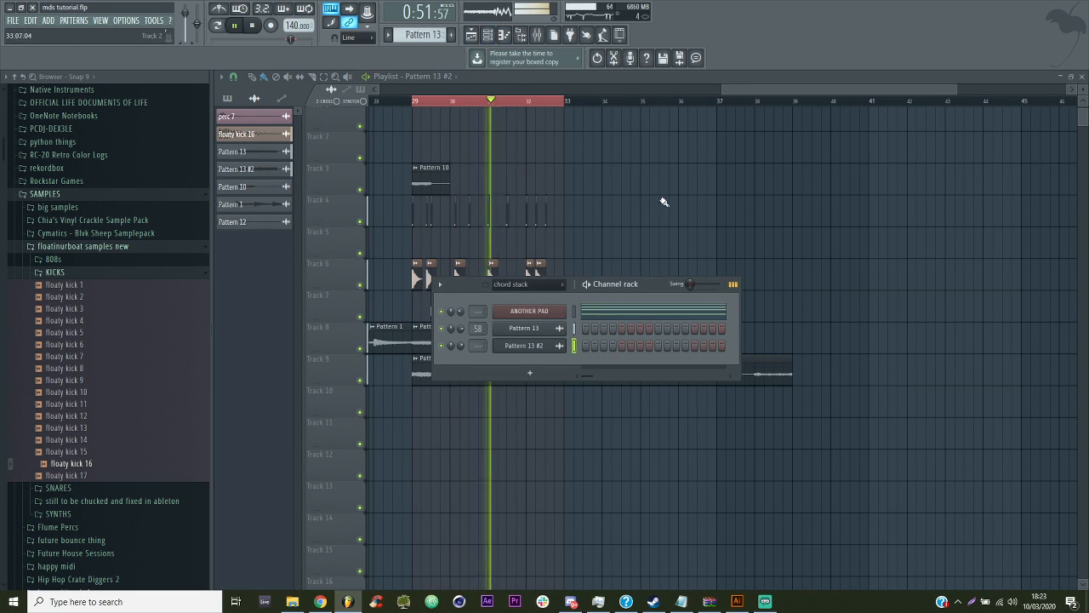
key(F6)
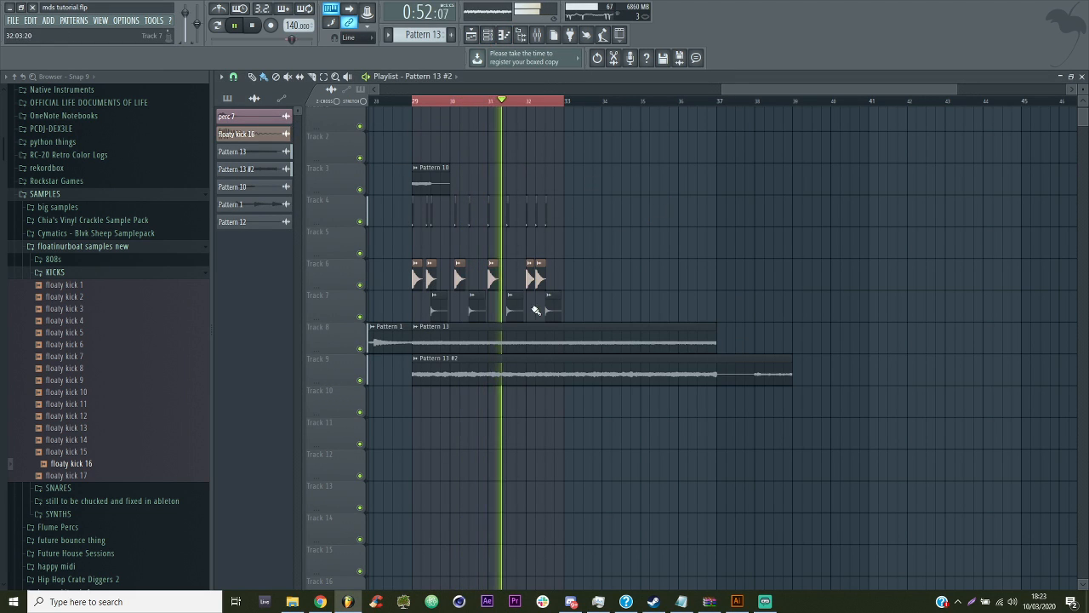
double_click(530, 371)
key(F9)
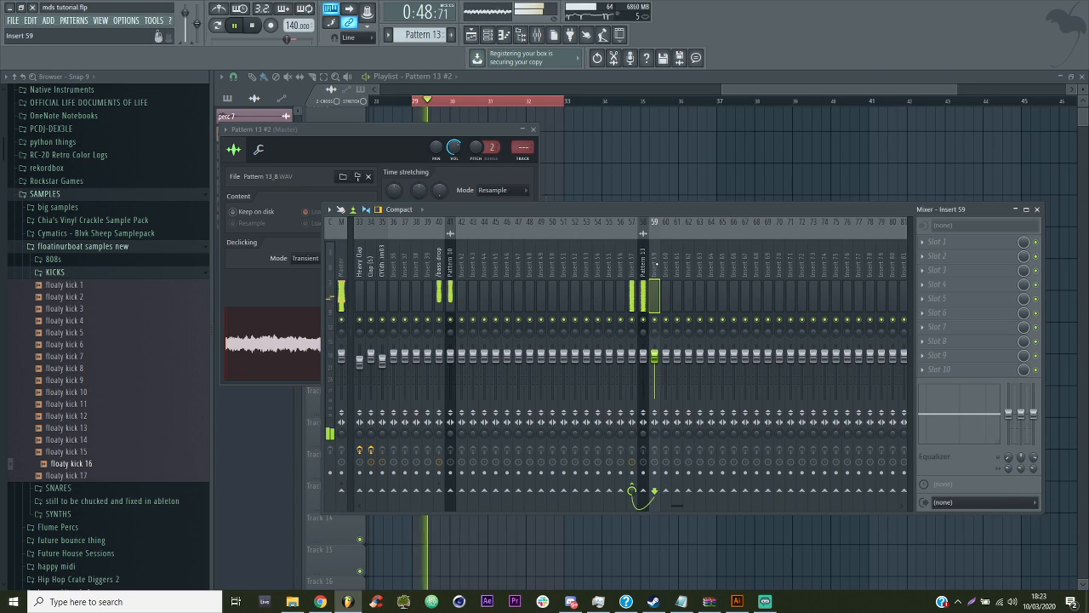
key(ctrl+l)
click(489, 37)
right_click(666, 156)
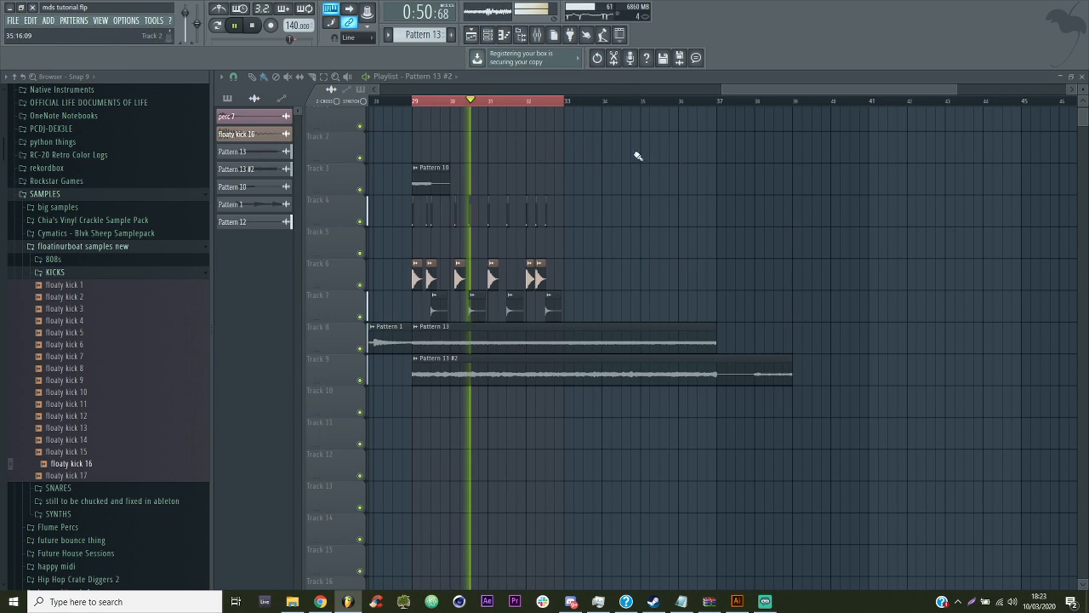
drag(791, 374, 726, 380)
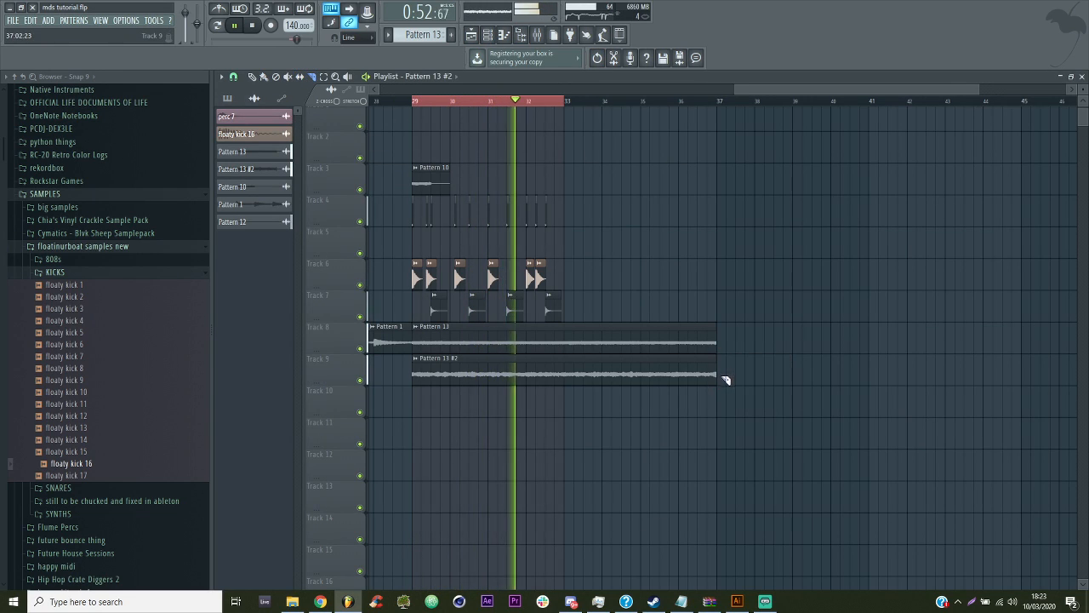
Load the "untitled" preset into the ANOTHER PAD Sylenth1 channel and initialise its patch
click(473, 37)
click(473, 37)
click(489, 37)
key(space)
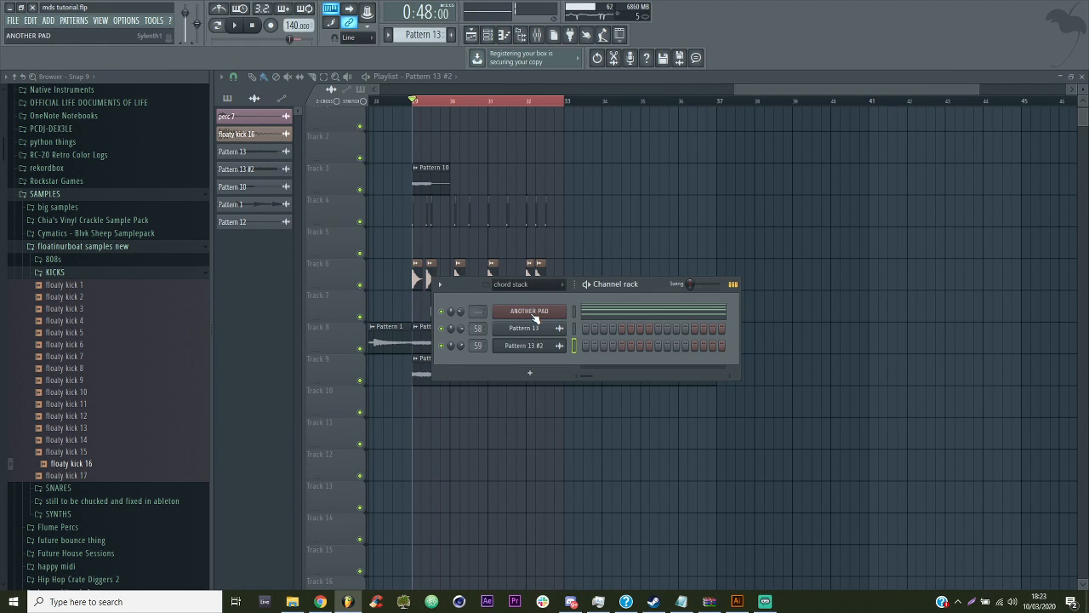
click(533, 313)
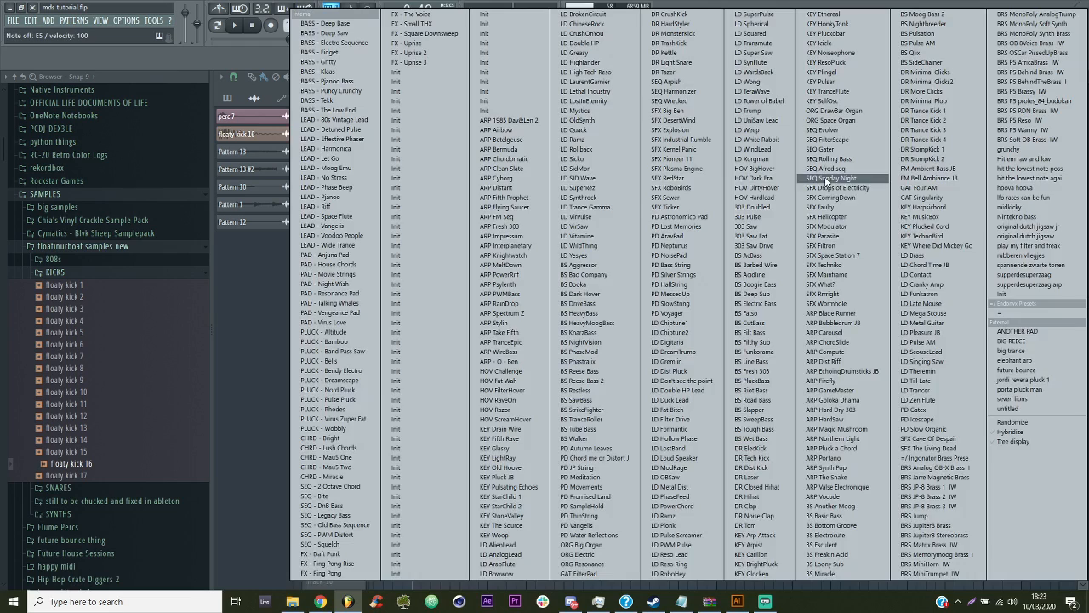
click(807, 179)
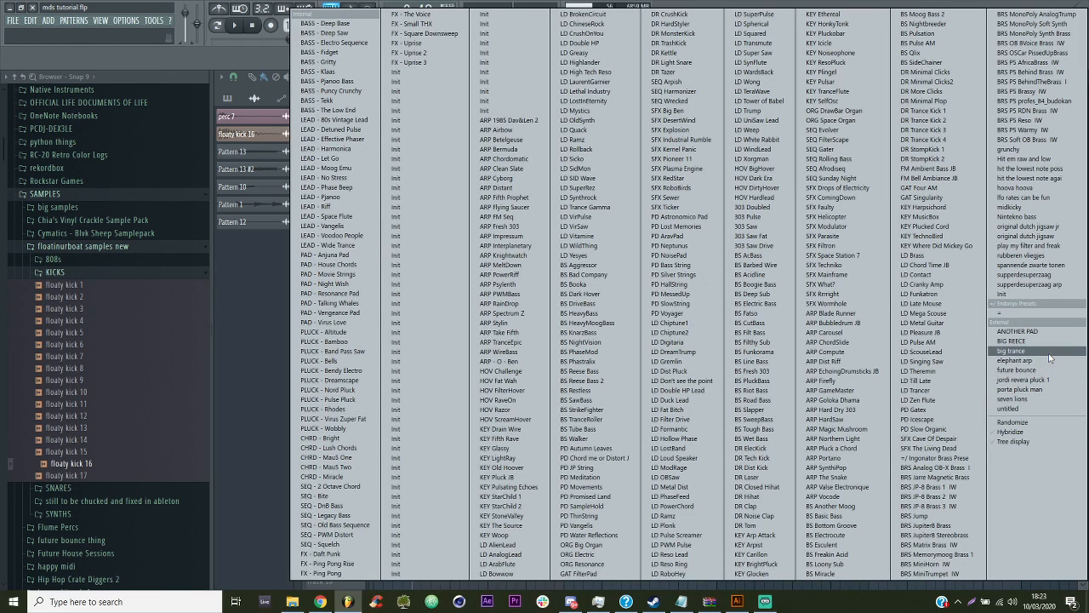
click(1029, 410)
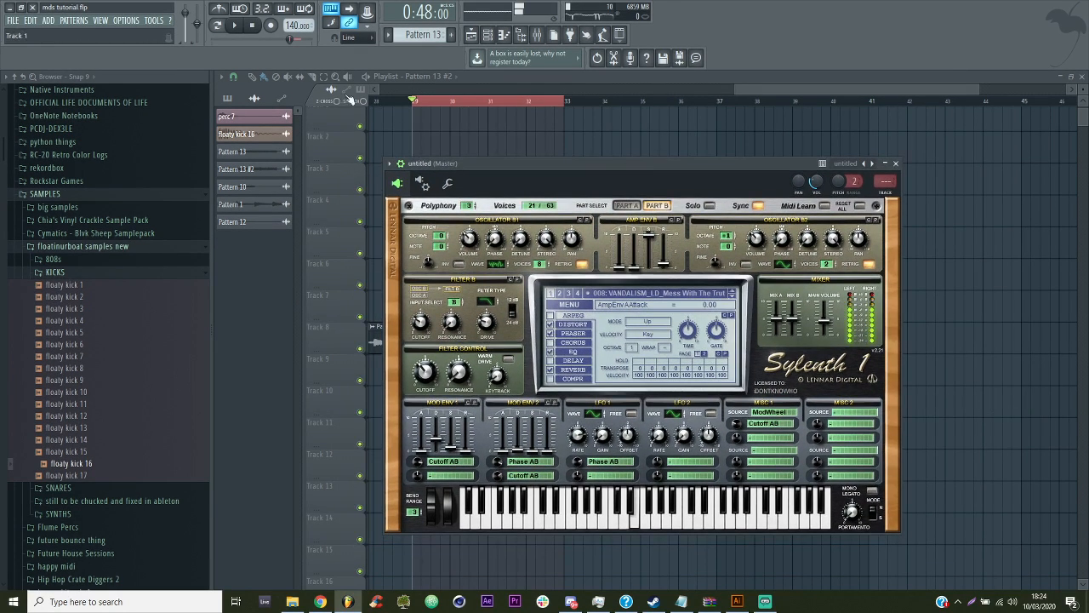
click(570, 305)
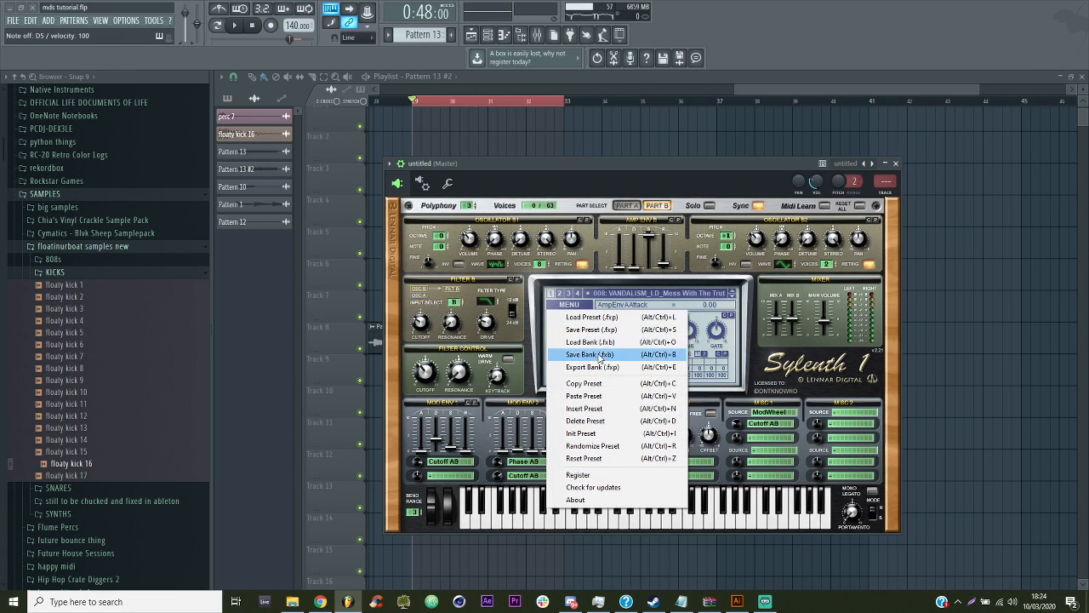
click(596, 433)
Set oscillator A1 to 7 voices with retrigger off, phase 0.00 deg and detune 4.19 while playing the chords
drag(495, 266, 545, 236)
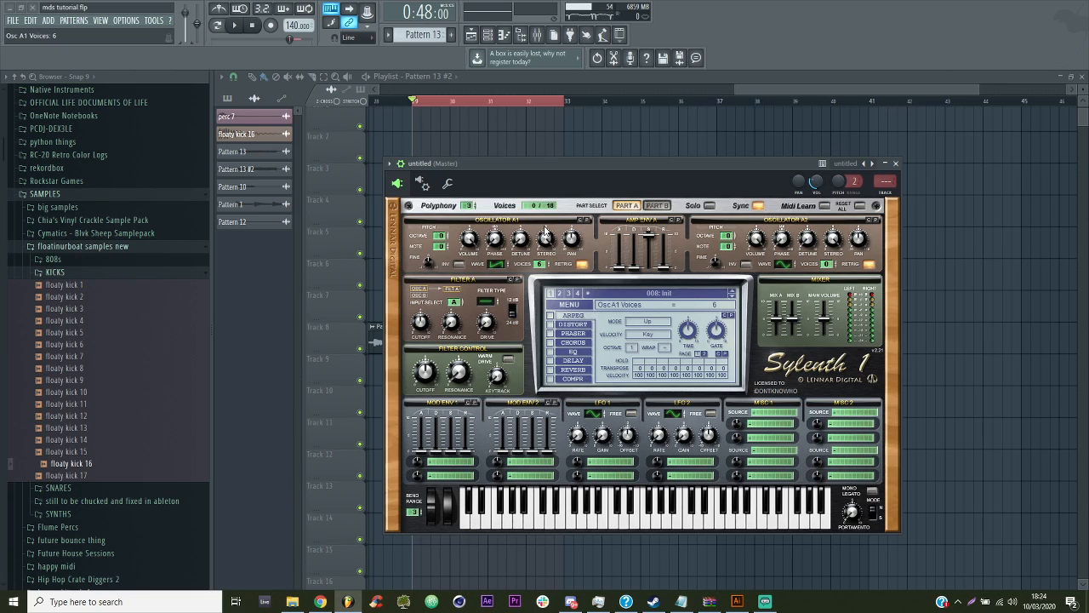
click(582, 267)
key(space)
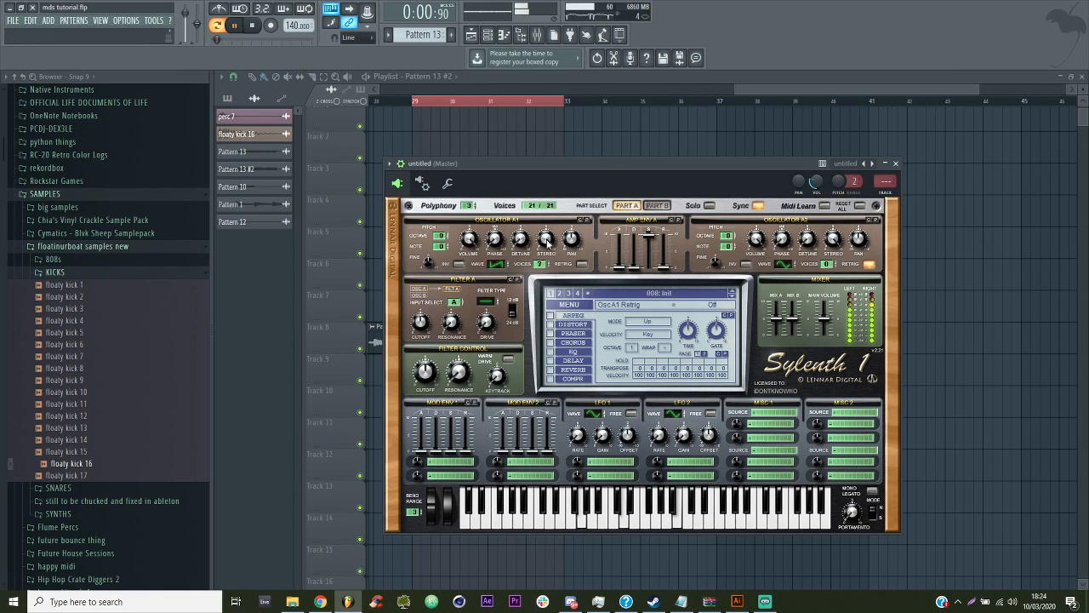
drag(492, 242, 485, 320)
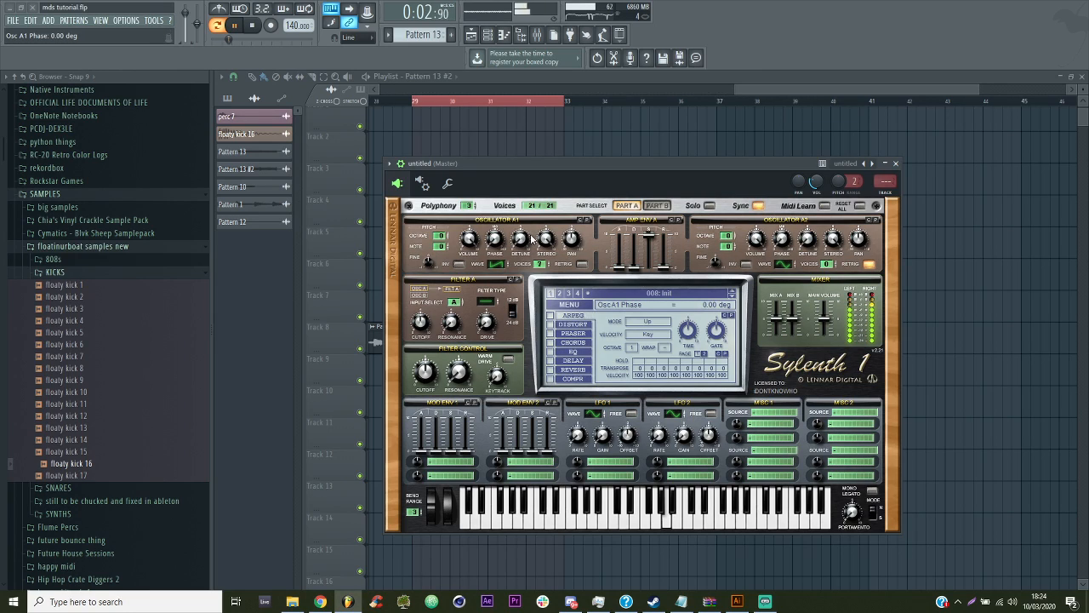
click(521, 243)
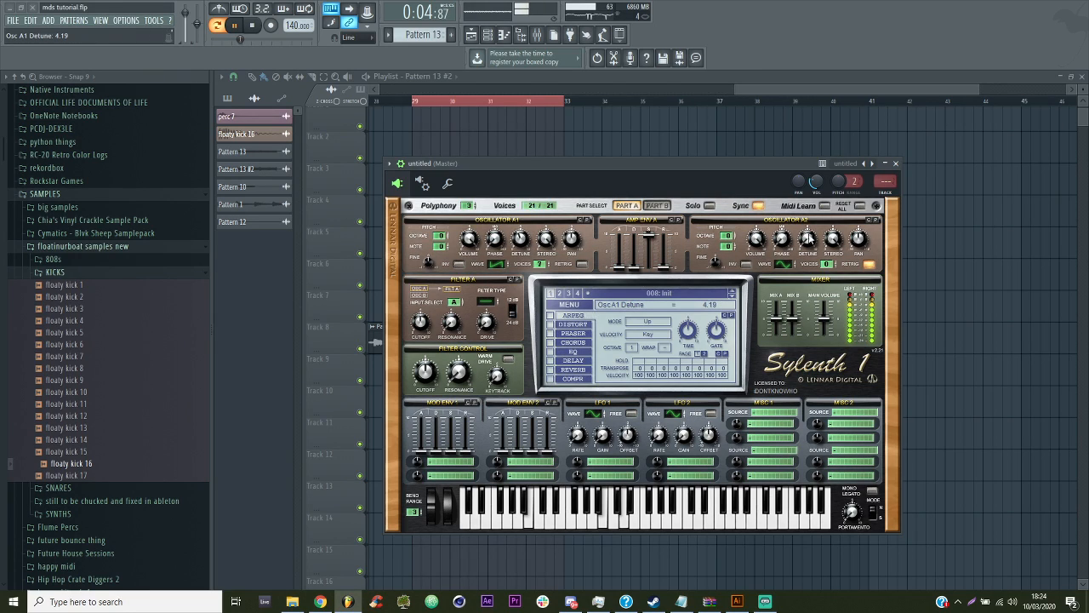
Set oscillator A2 to a saw wave with 7 voices, retrigger off, detune 3.52 and octave 0
drag(829, 267, 848, 228)
click(870, 264)
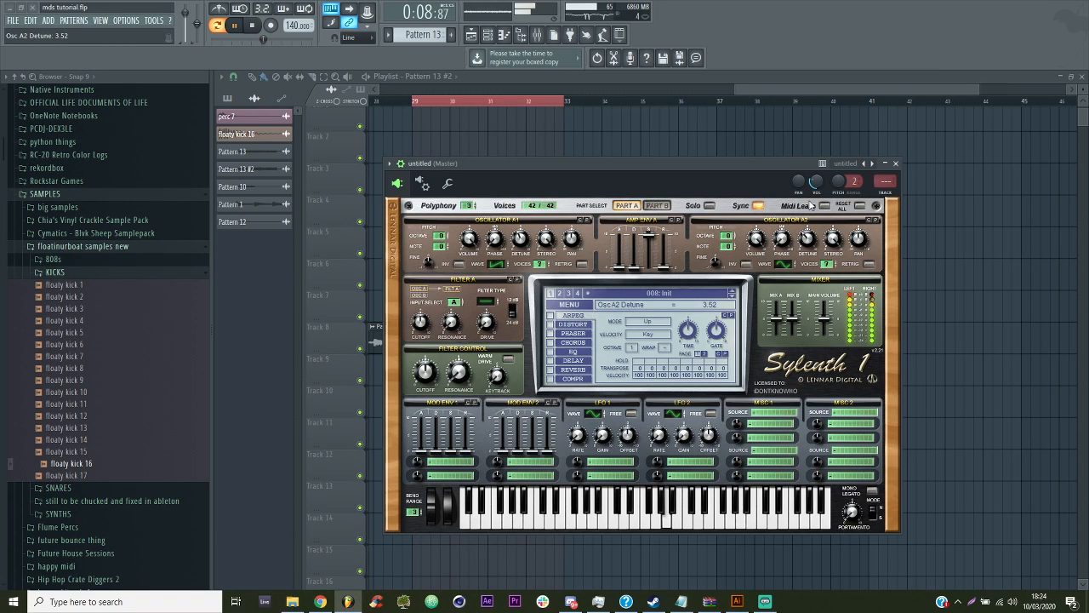
click(782, 265)
drag(790, 262, 790, 261)
mouse_move(728, 236)
mouse_down()
mouse_move(730, 248)
mouse_move(739, 243)
mouse_up()
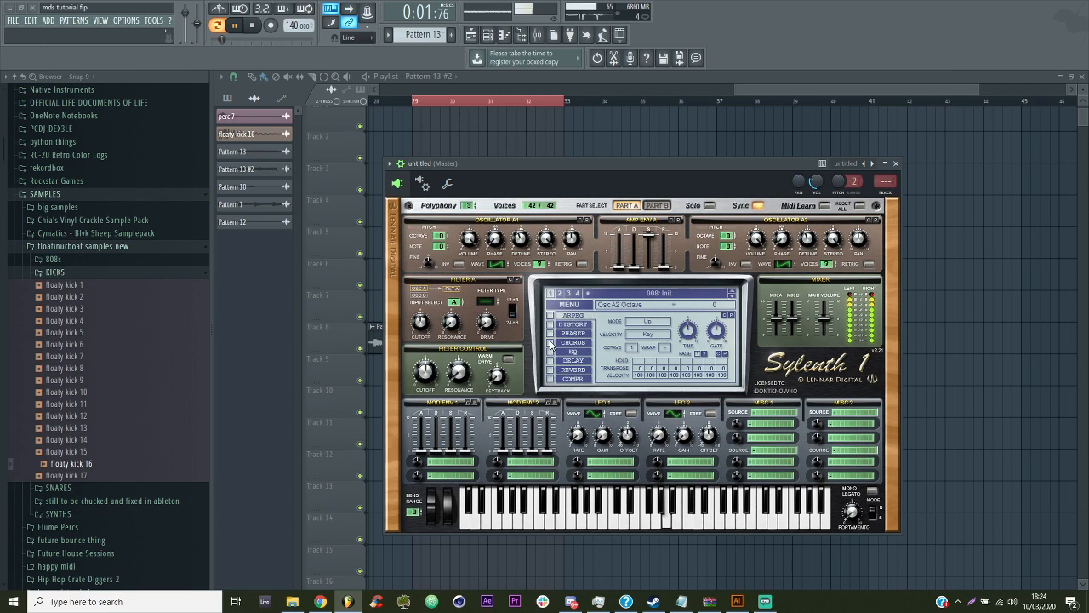
Enable the chorus at 8.10 % dry/wet and set Filter A's cutoff to 5.27 Hz
click(550, 343)
drag(721, 365, 706, 408)
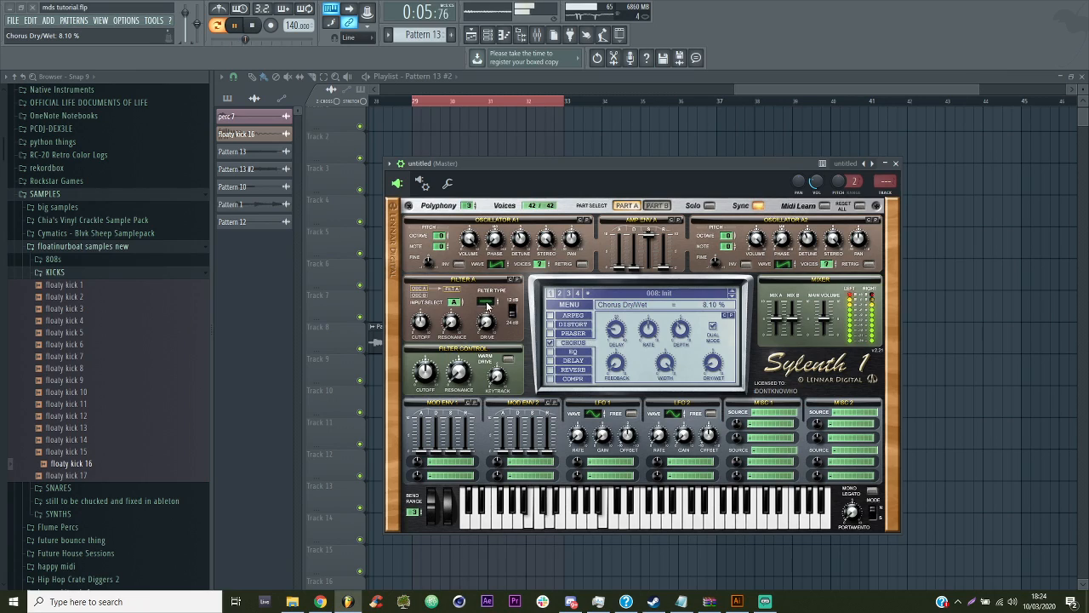
drag(426, 351, 426, 367)
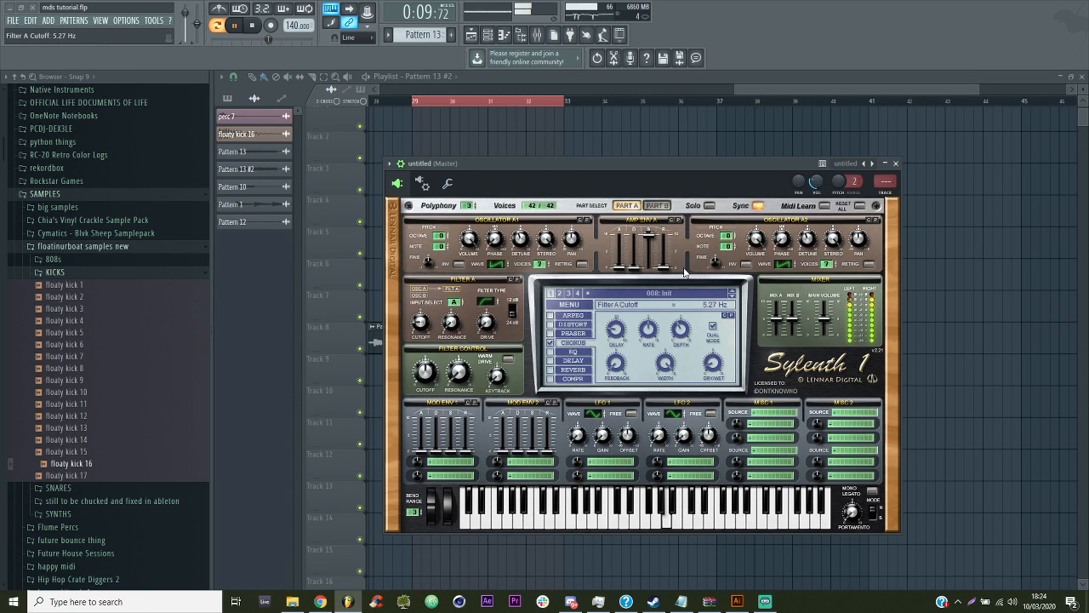
Invert Sylenth1's oscillator A1 and set the fine tuning to 0.04 on A1 and -0.04 on A2
drag(545, 246, 502, 278)
click(459, 265)
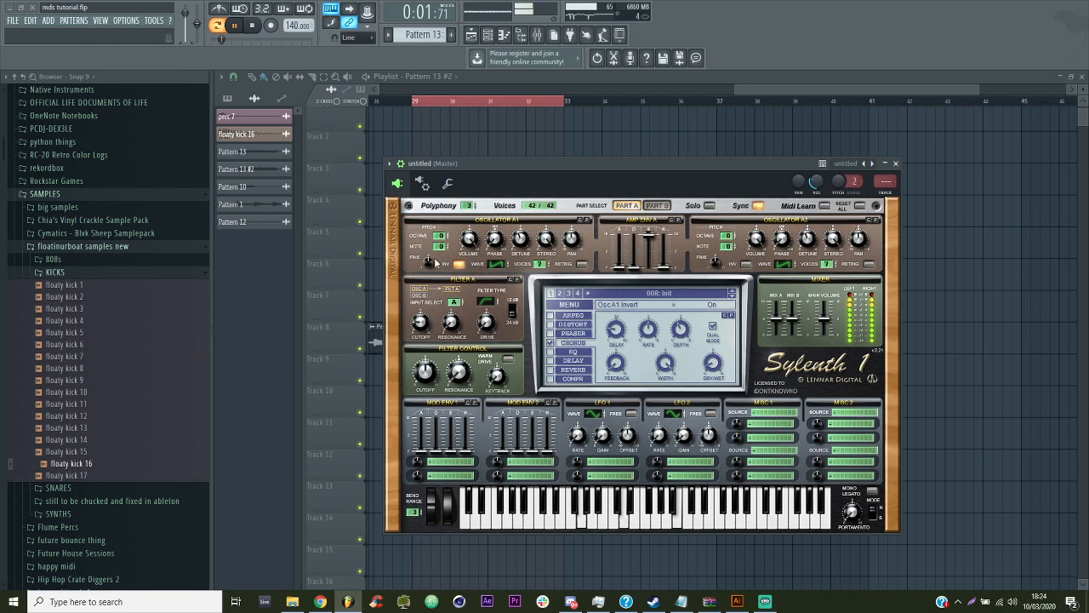
drag(427, 264, 506, 277)
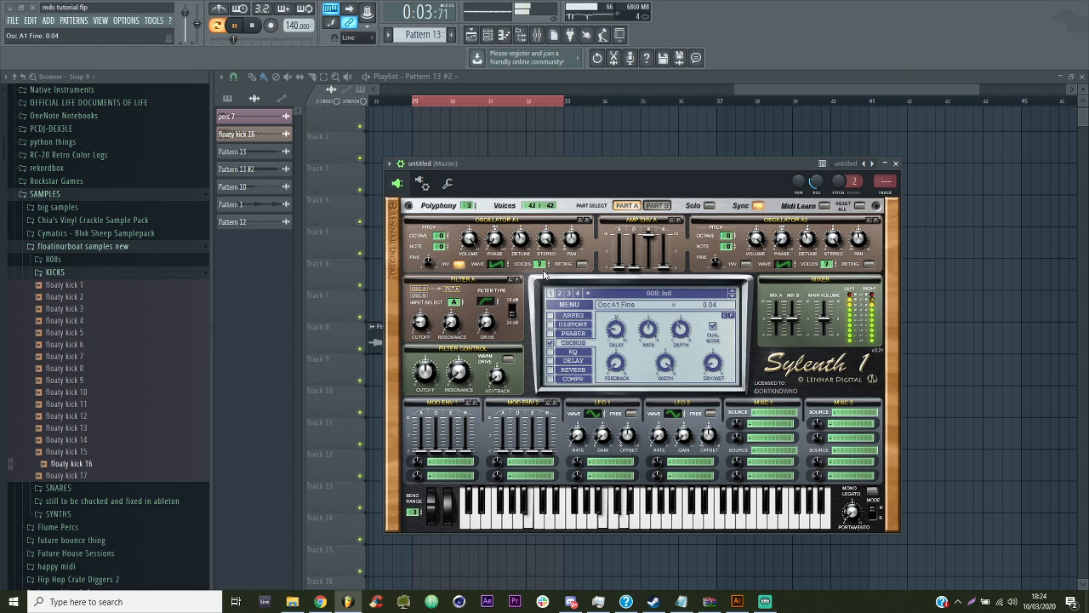
scroll(717, 265, down, 4)
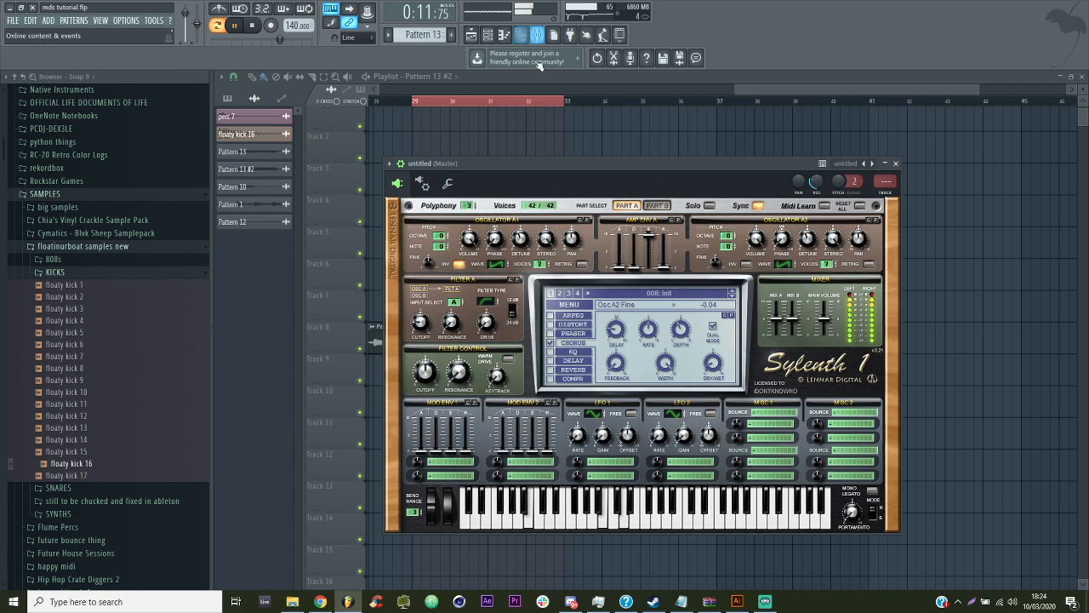
Stop playback and render Pattern 13 with the Sylenth1 sound to an audio clip
key(space)
click(487, 35)
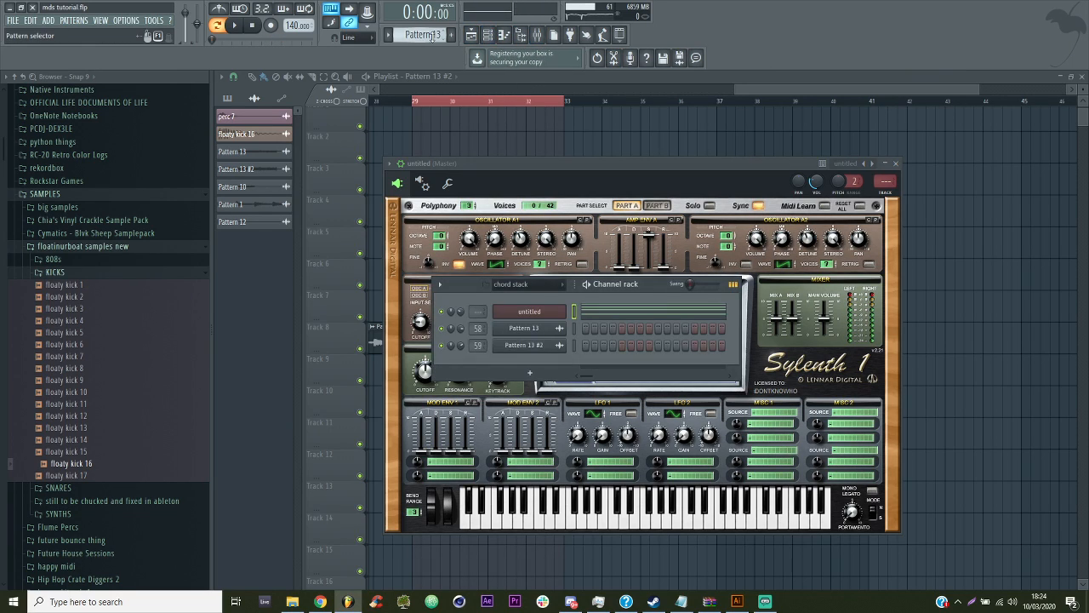
key(ctrl+alt+c)
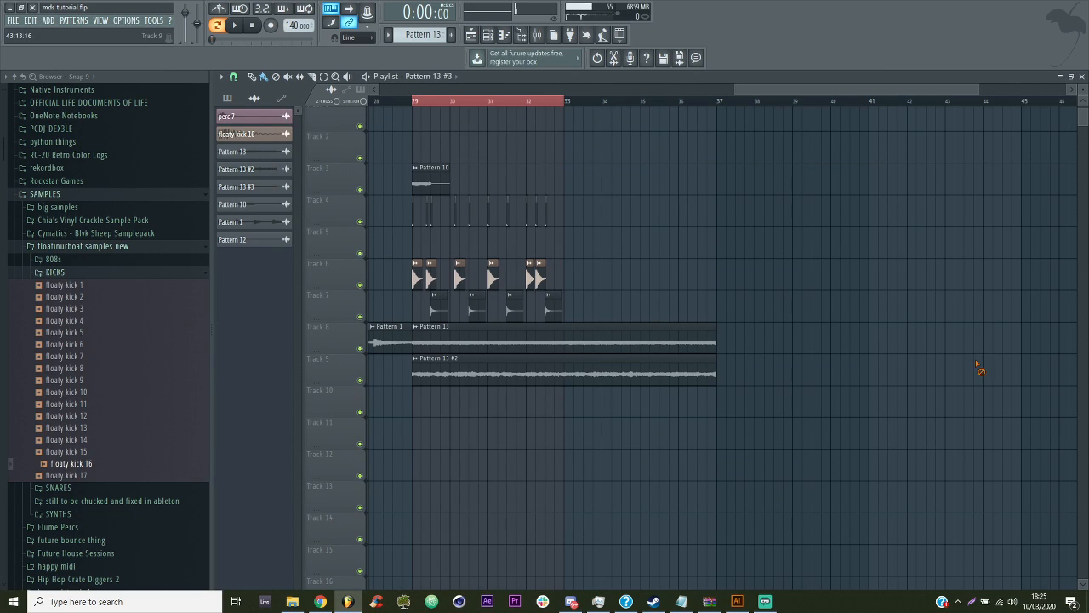
Place the Pattern 13 #3 audio clip on Track 10 at bar 29 and play the arrangement
click(427, 406)
drag(471, 403, 462, 401)
key(space)
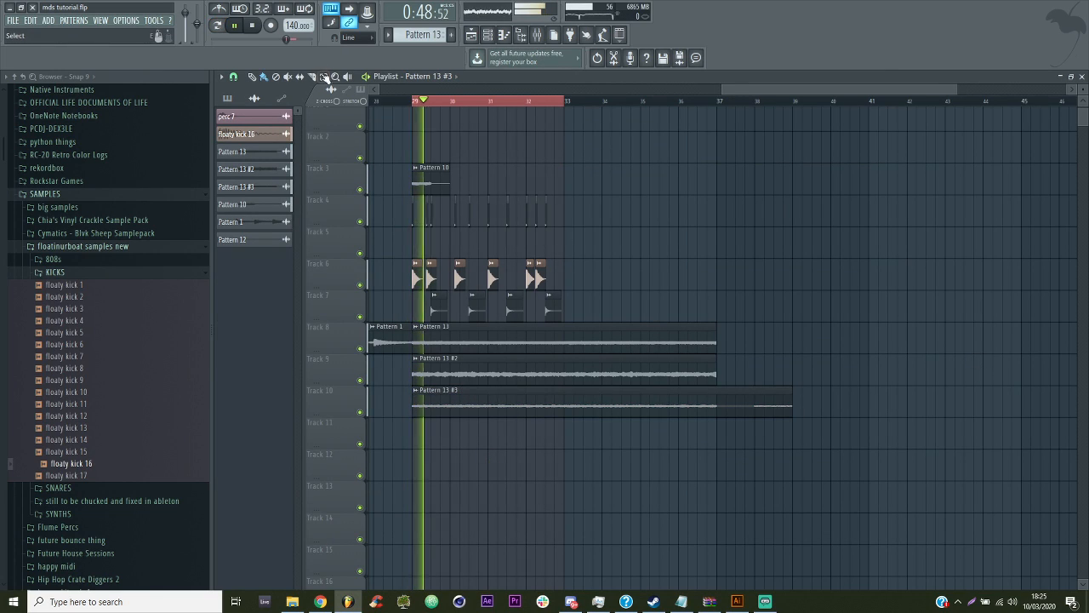
Cut off the Pattern 13 #3 clip's excess after bar 37 and route the clip to mixer track 60
drag(739, 412, 719, 409)
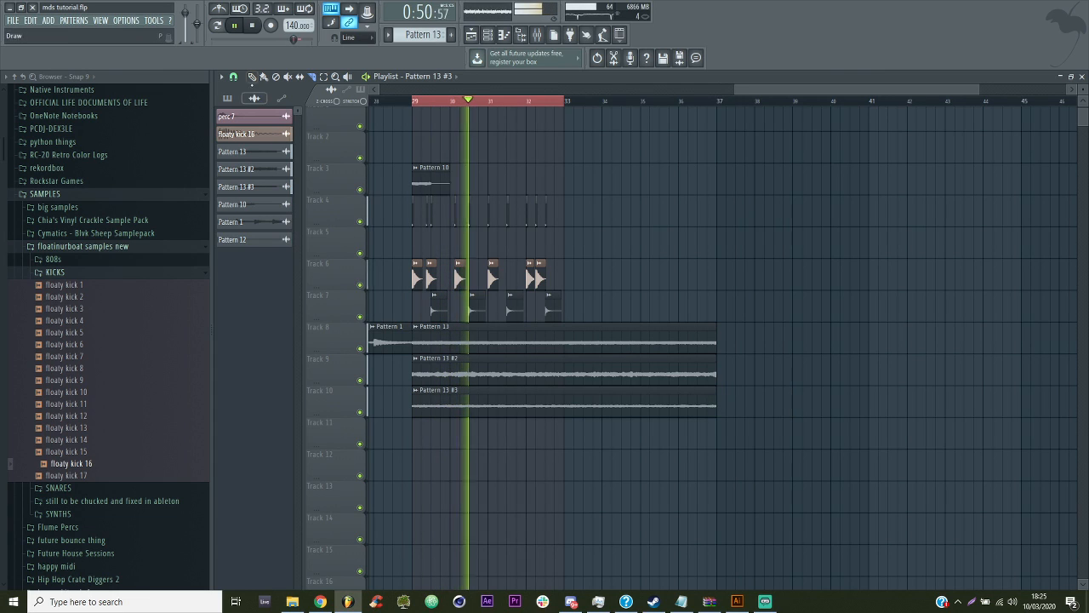
key(F6)
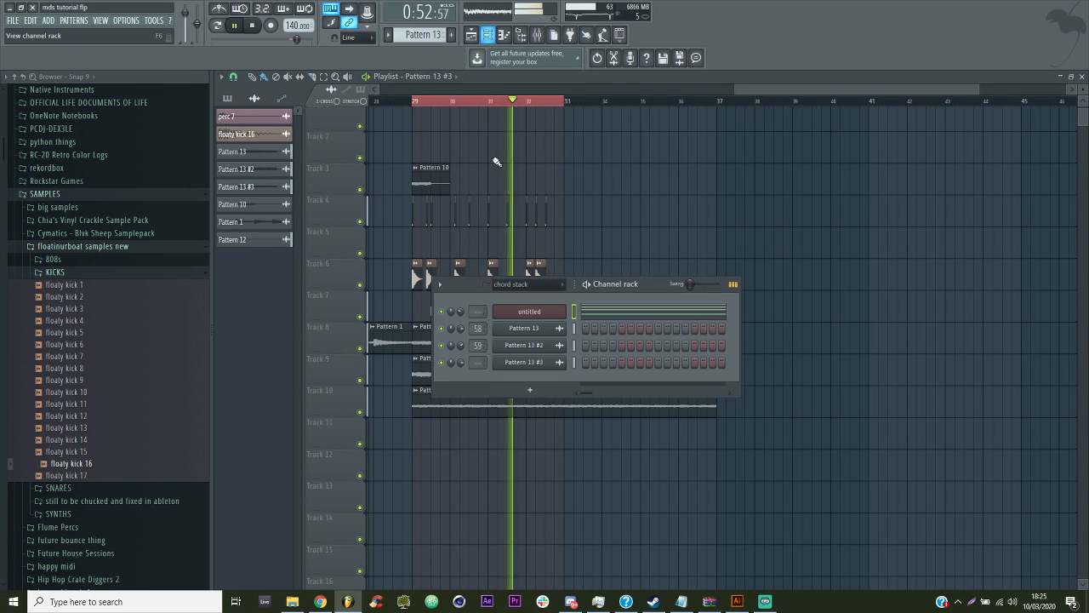
key(F9)
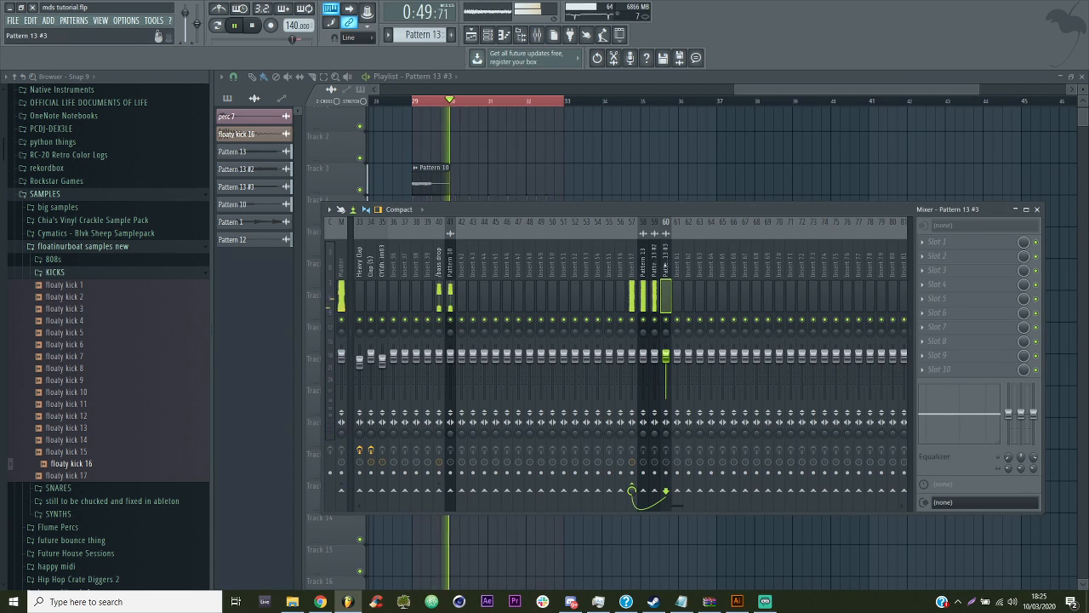
Replace the Sylenth1 channel in the chord stack group with the JP6K synth
click(487, 34)
right_click(529, 312)
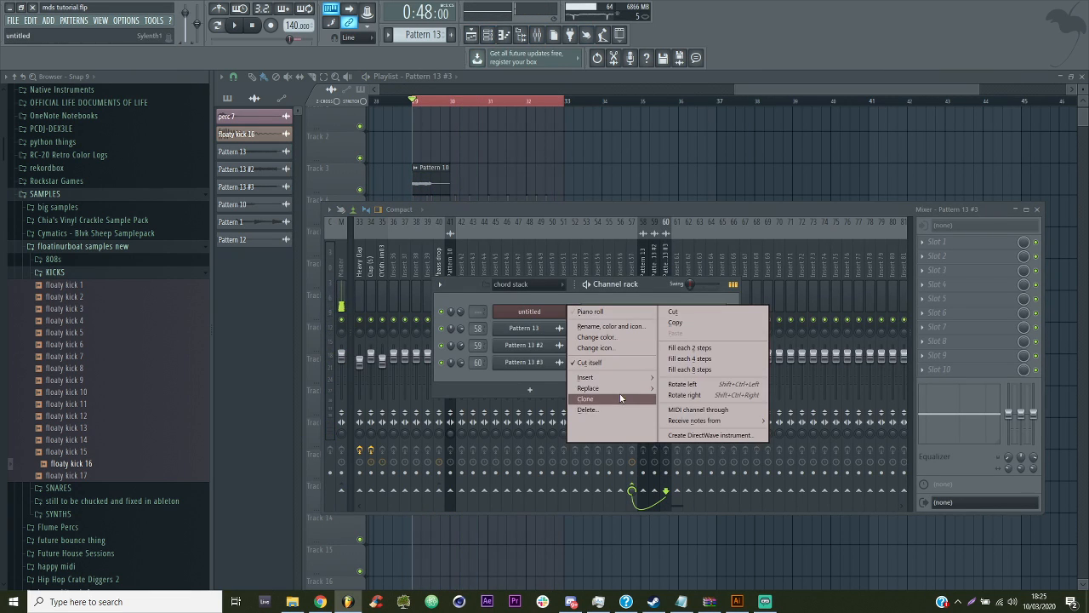
mouse_move(596, 388)
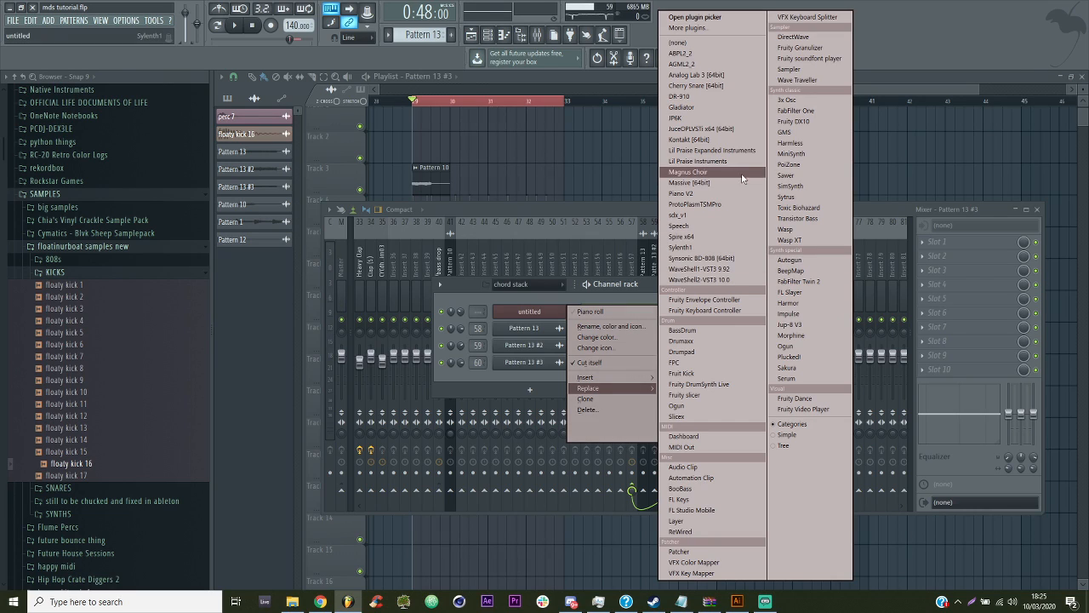
click(714, 118)
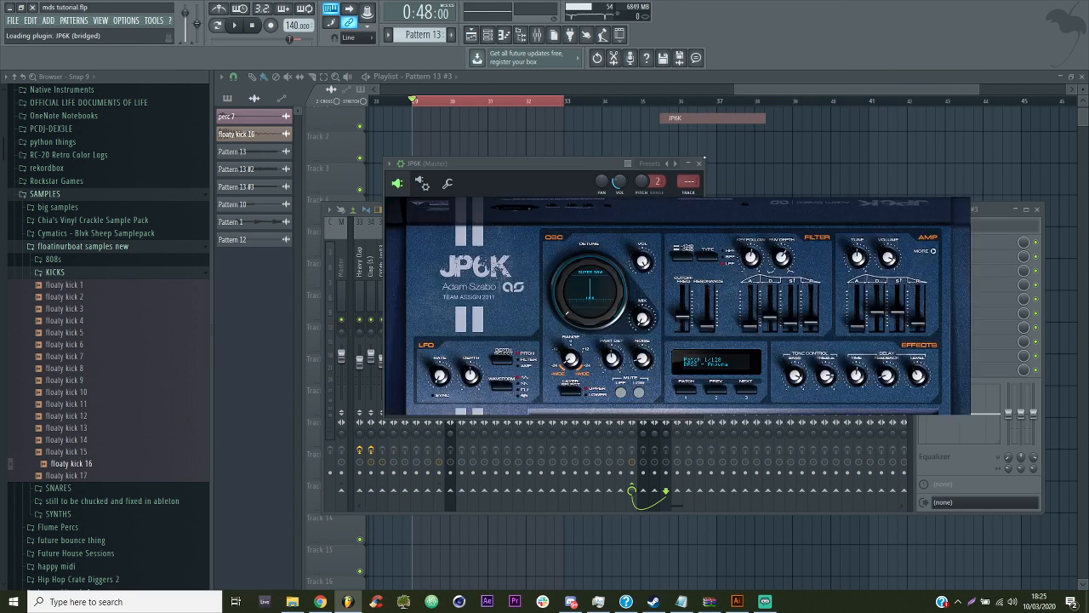
Load the LEAD - Charged CYF preset in JP6K and audition Pattern 13 with it
right_click(935, 163)
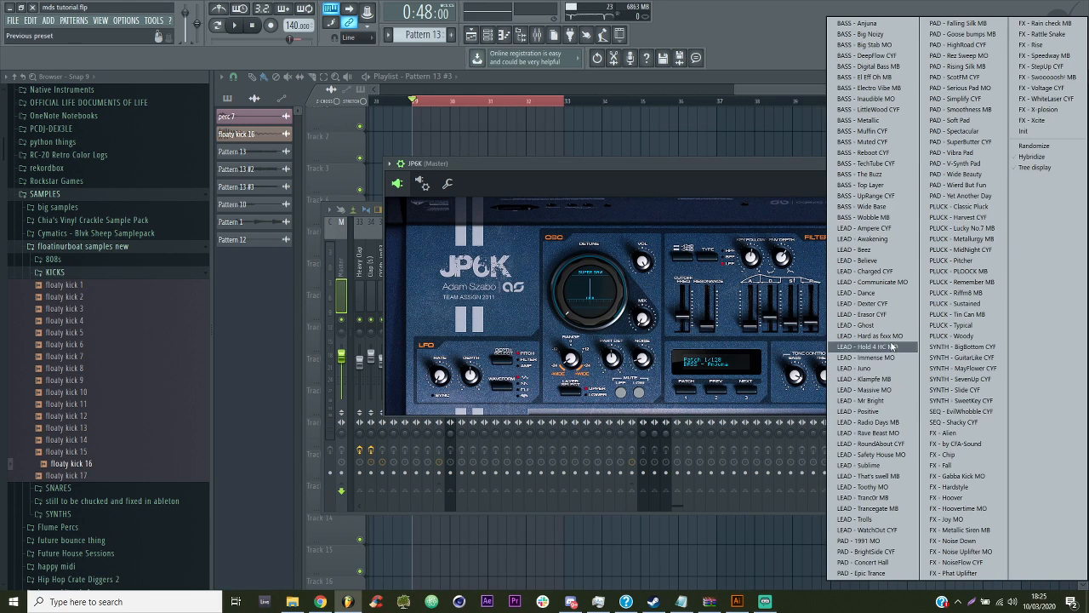
click(876, 271)
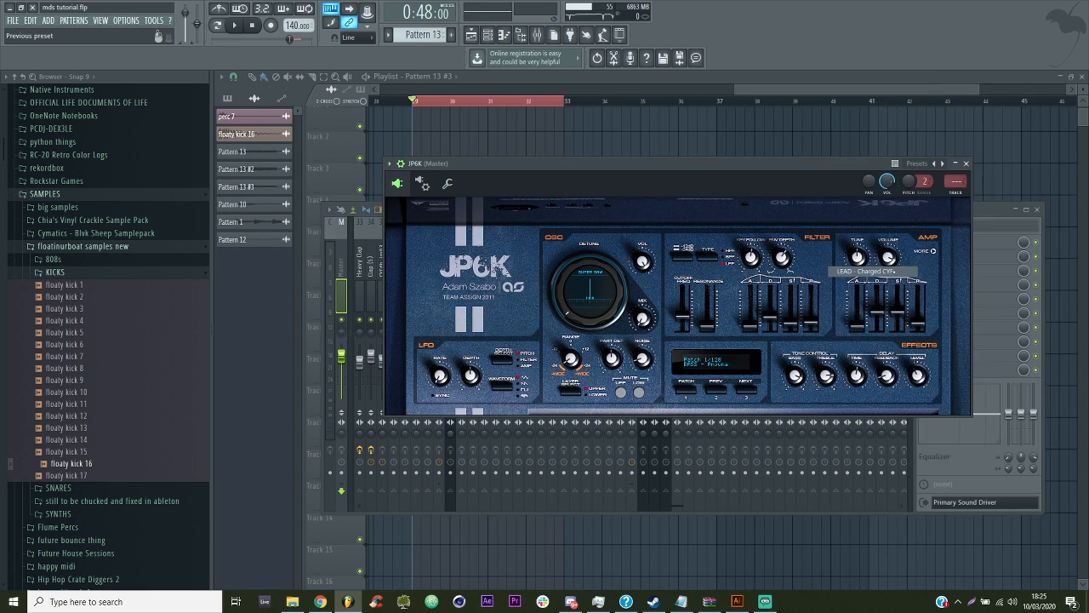
key(space)
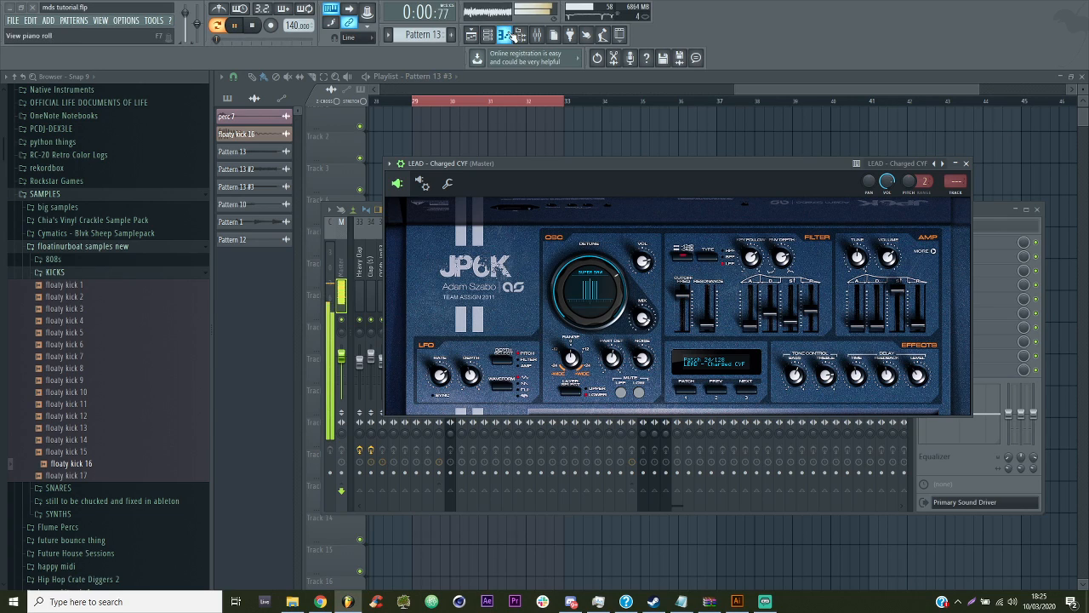
click(503, 35)
click(471, 35)
click(487, 35)
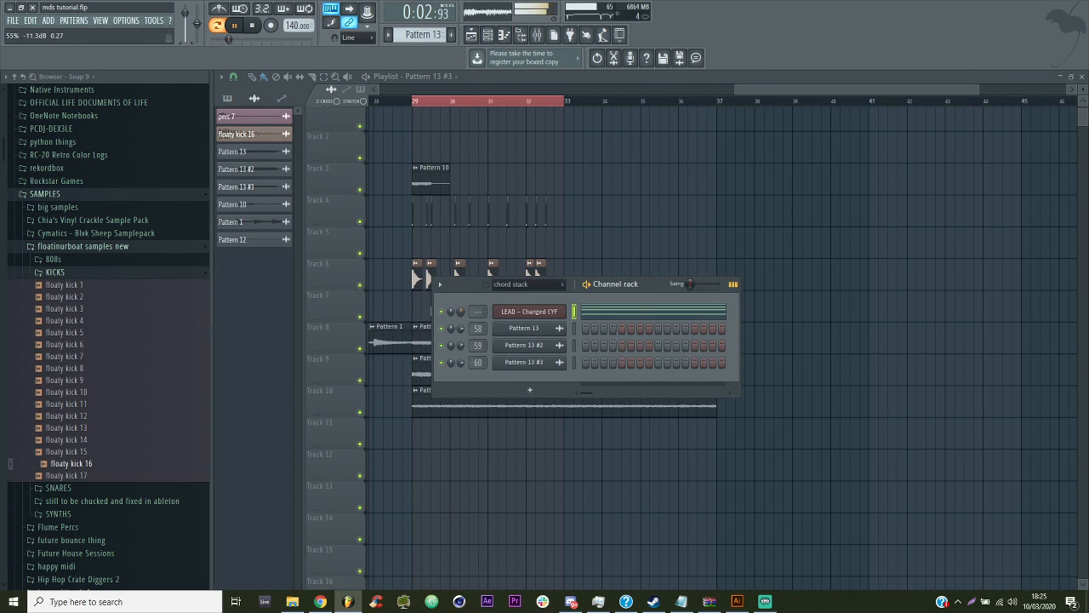
click(494, 106)
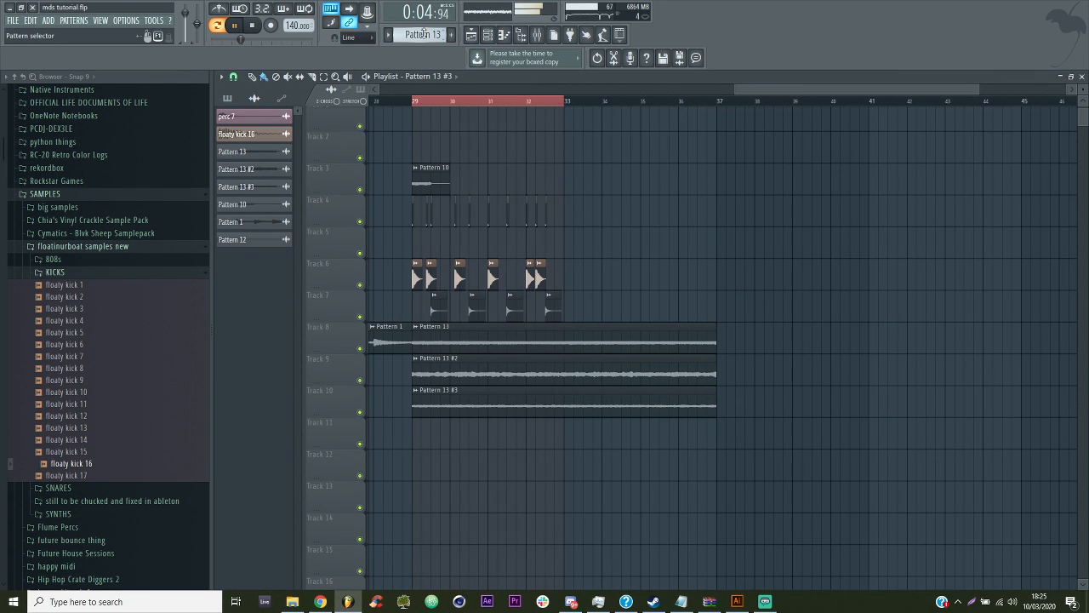
click(251, 28)
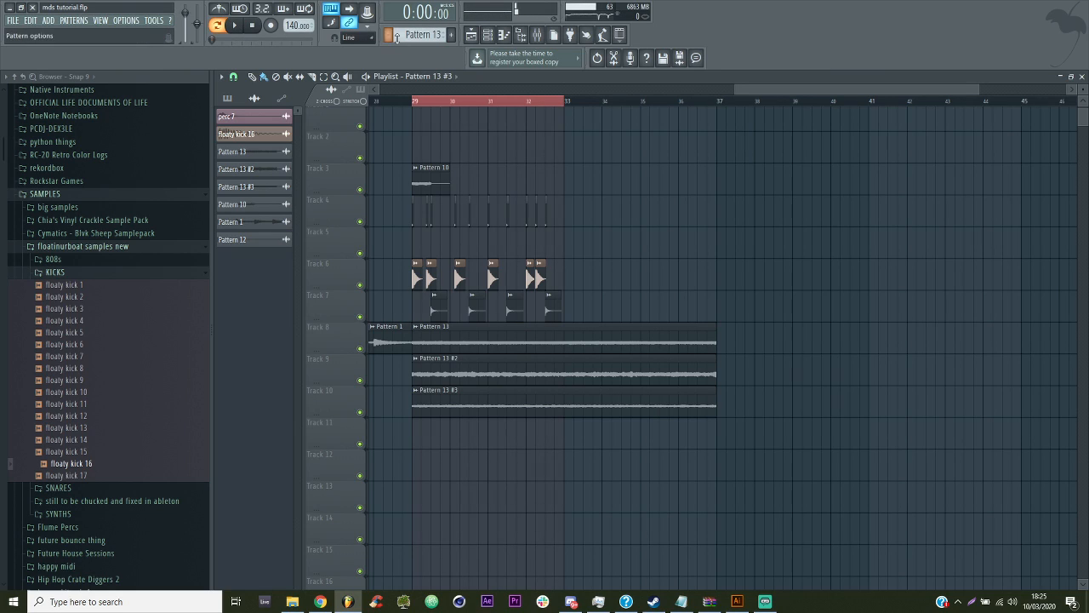
Render Pattern 13 with the JP6K sound to audio and place the clip on Track 11 at bar 29
key(ctrl+alt+c)
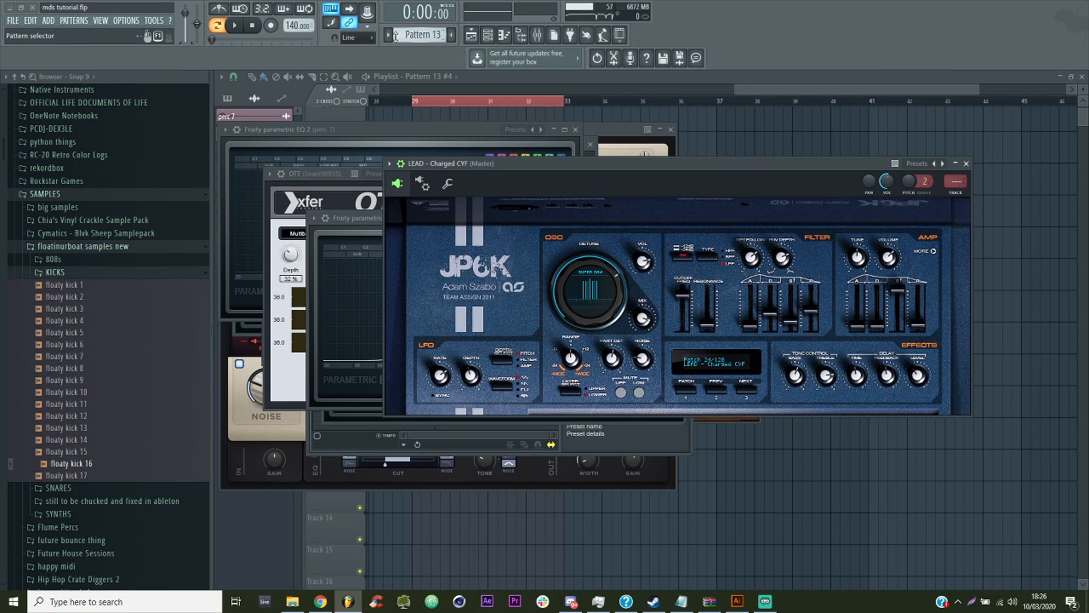
key(F12)
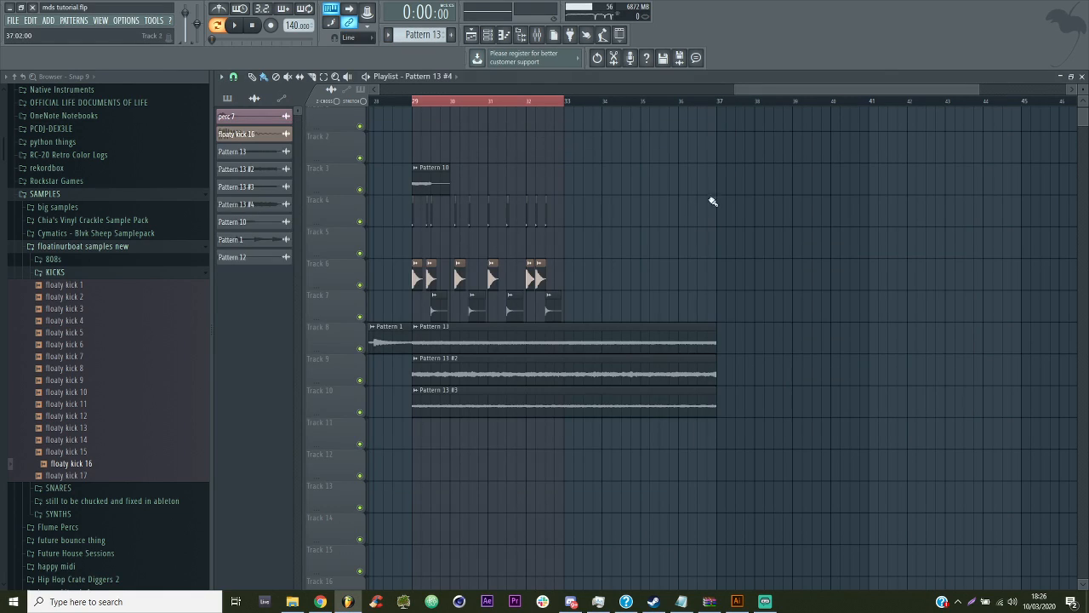
click(421, 440)
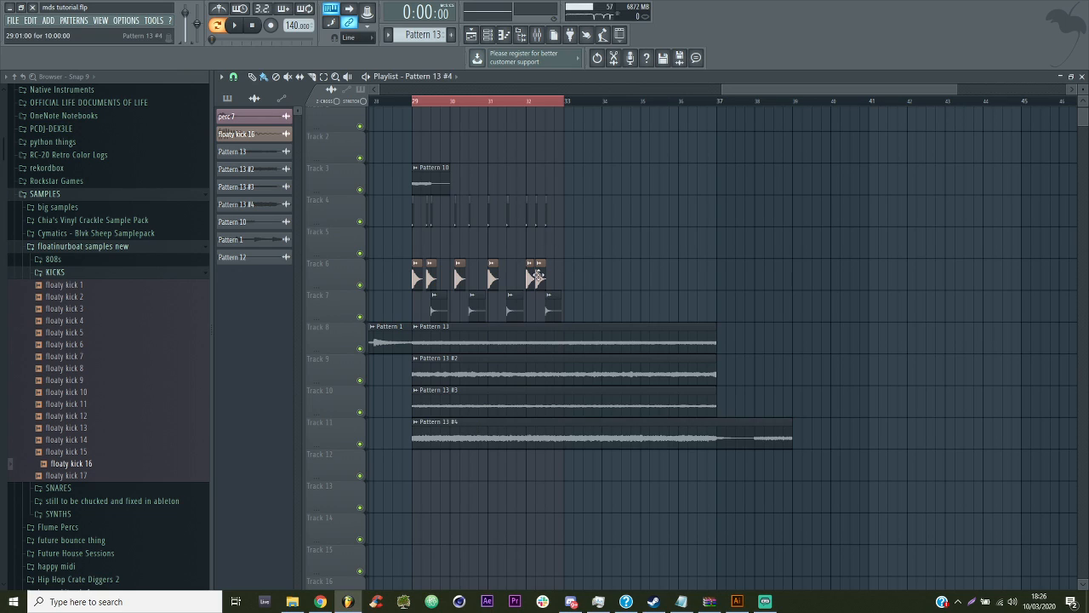
Route the Pattern 13 #4 audio clip to mixer track 61
click(537, 37)
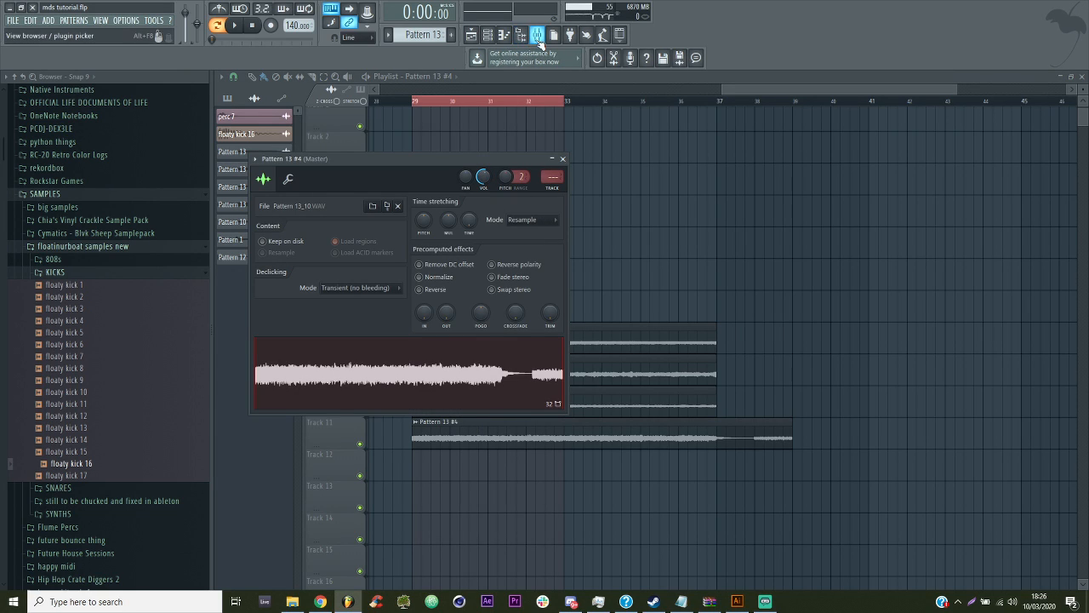
click(675, 270)
key(ctrl+l)
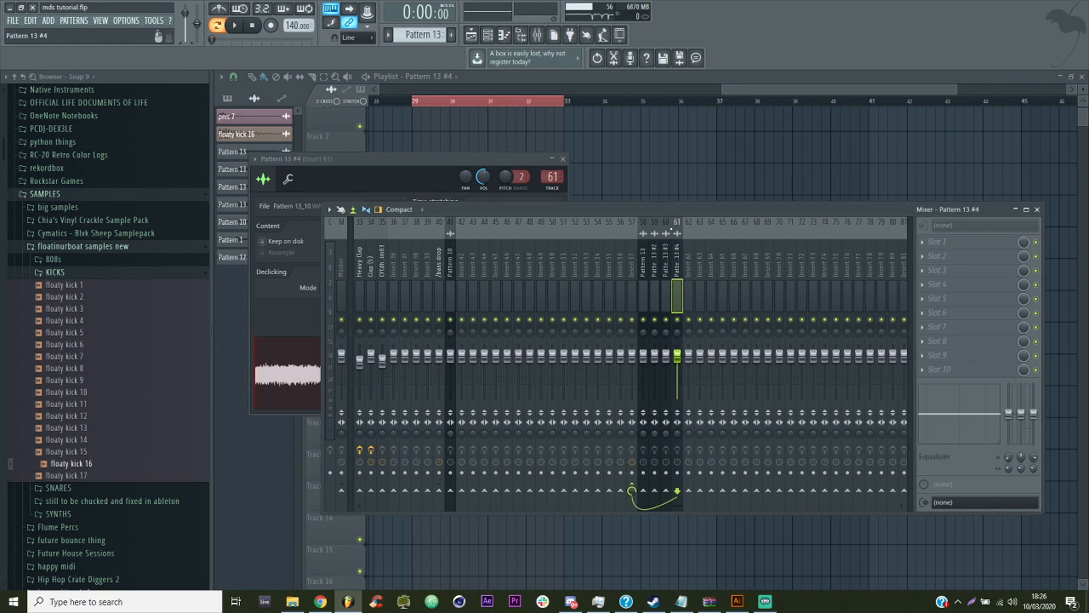
Cut off the Pattern 13 #4 clip's excess after bar 37 and listen to the layered loop
click(634, 162)
click(312, 77)
right_click(736, 427)
key(b)
key(space)
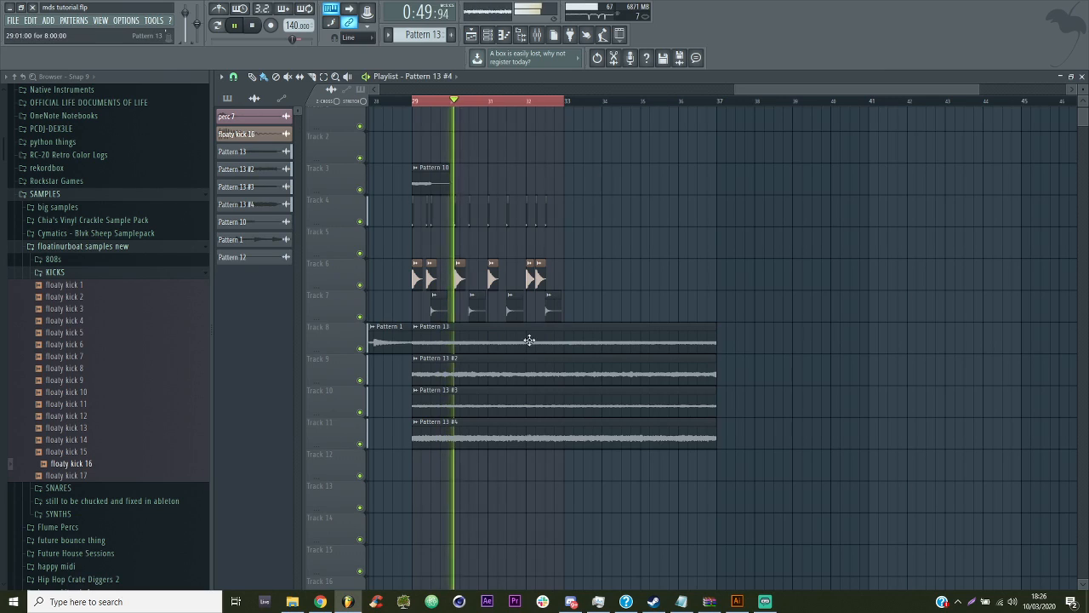
key(space)
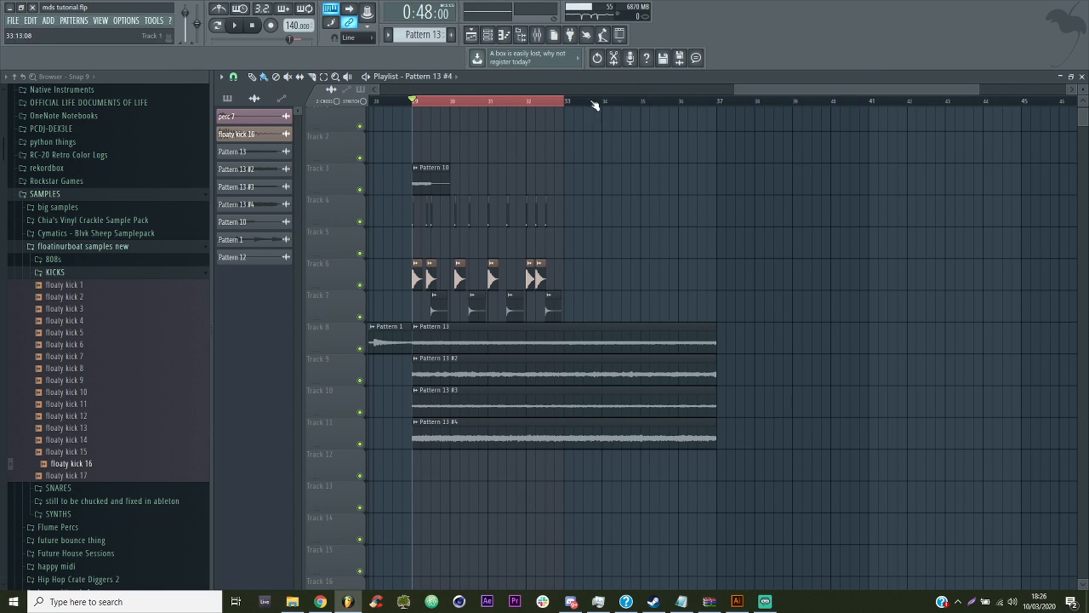
Replace the JP6K channel in the chord stack group with Harmor
click(504, 34)
right_click(554, 312)
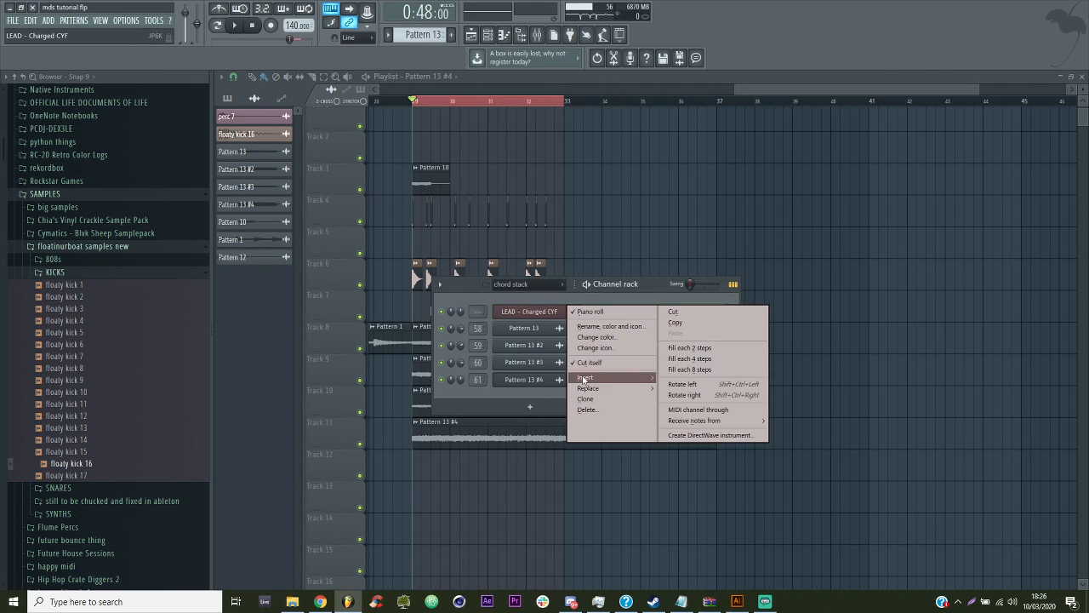
mouse_move(596, 389)
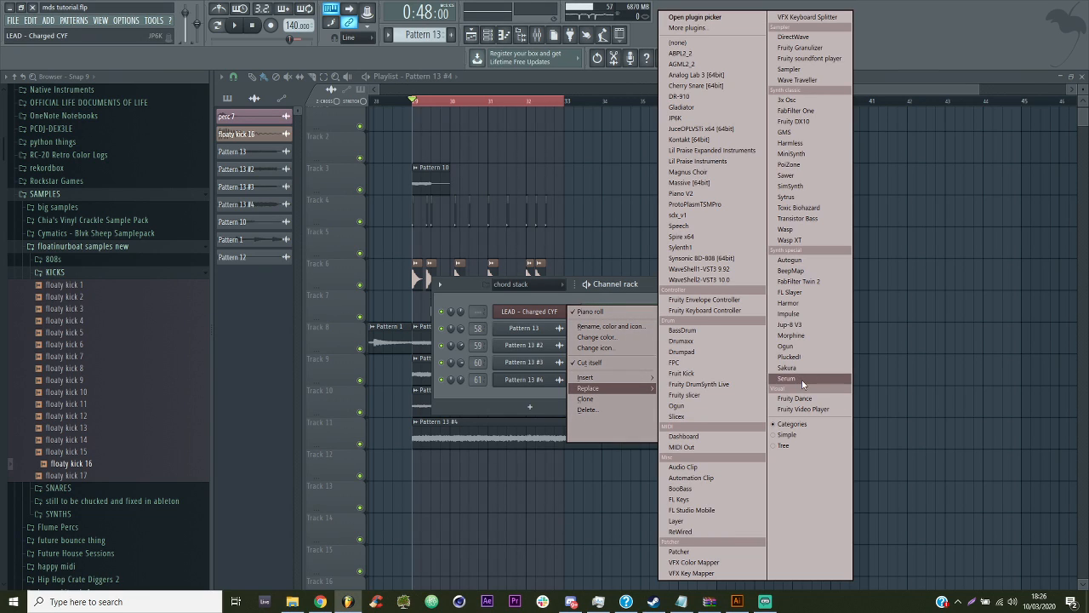
click(790, 303)
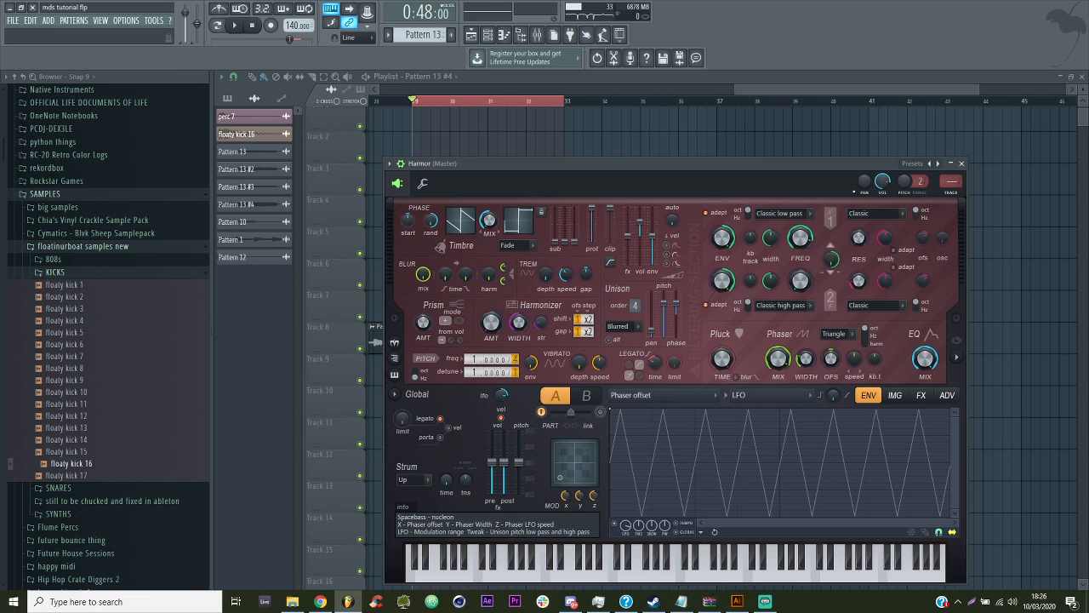
Load Harmor's Default preset and audition Pattern 13 with it
right_click(938, 163)
click(710, 18)
key(space)
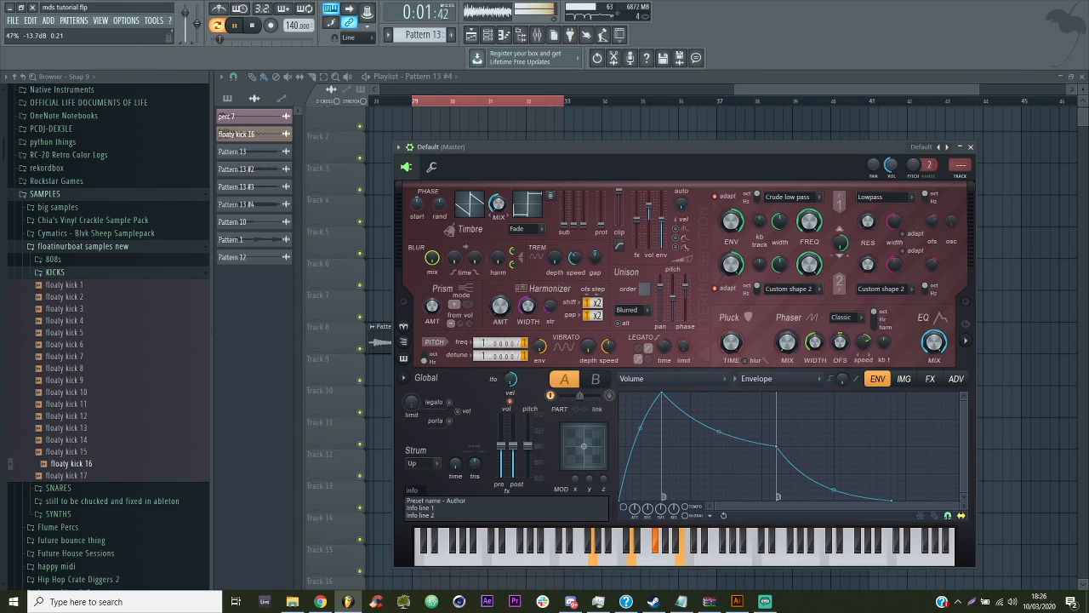
click(871, 120)
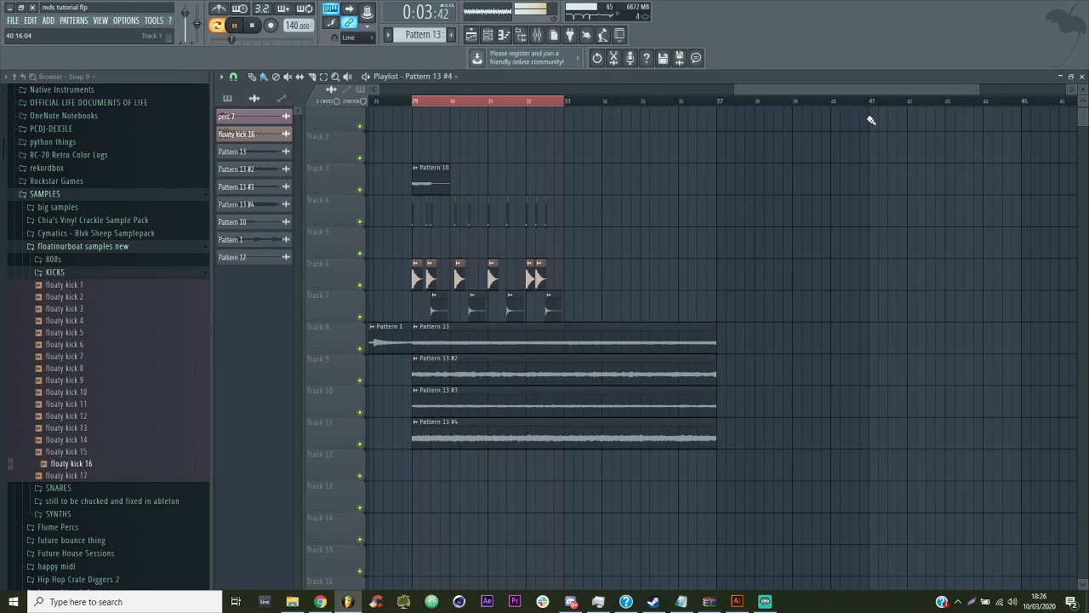
Stop playback and render Pattern 13 with the Harmor sound to a WAV audio clip
key(space)
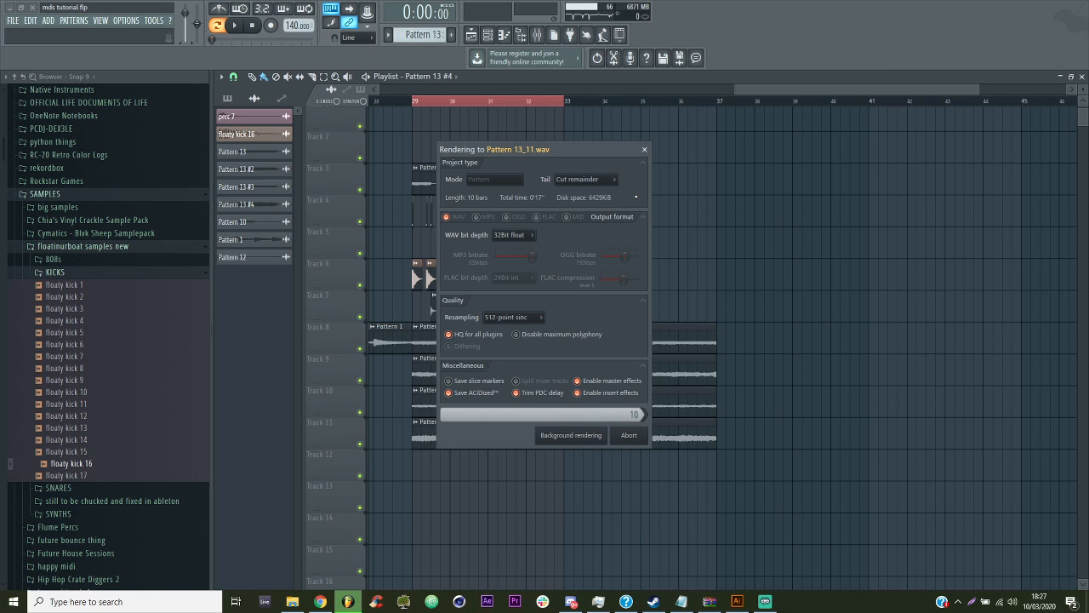
click(1072, 601)
click(1072, 602)
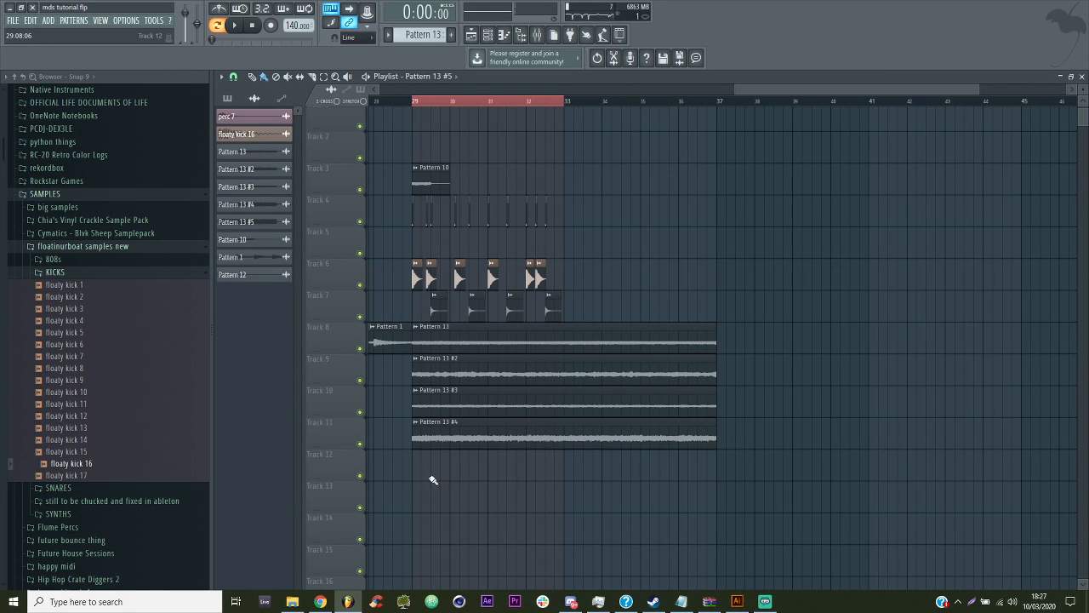
Place the Pattern 13 #5 audio clip on Track 12 at bar 29 and play the arrangement from there
click(431, 477)
drag(450, 468, 440, 467)
click(413, 102)
key(space)
double_click(559, 468)
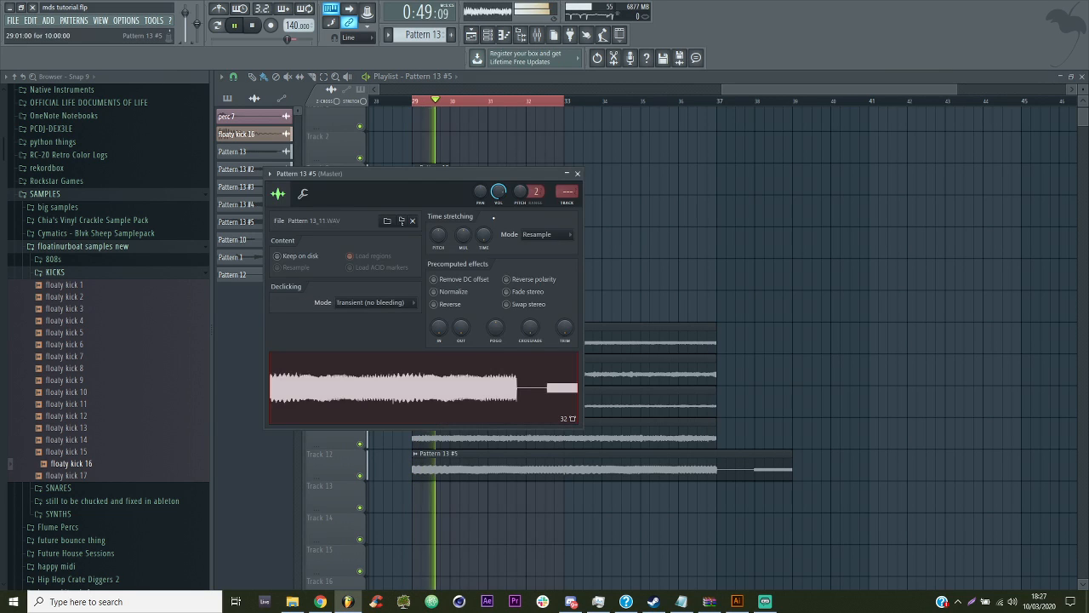
Slice the Pattern 13 #5 clip at bar 37 and remove the excess after it
click(313, 77)
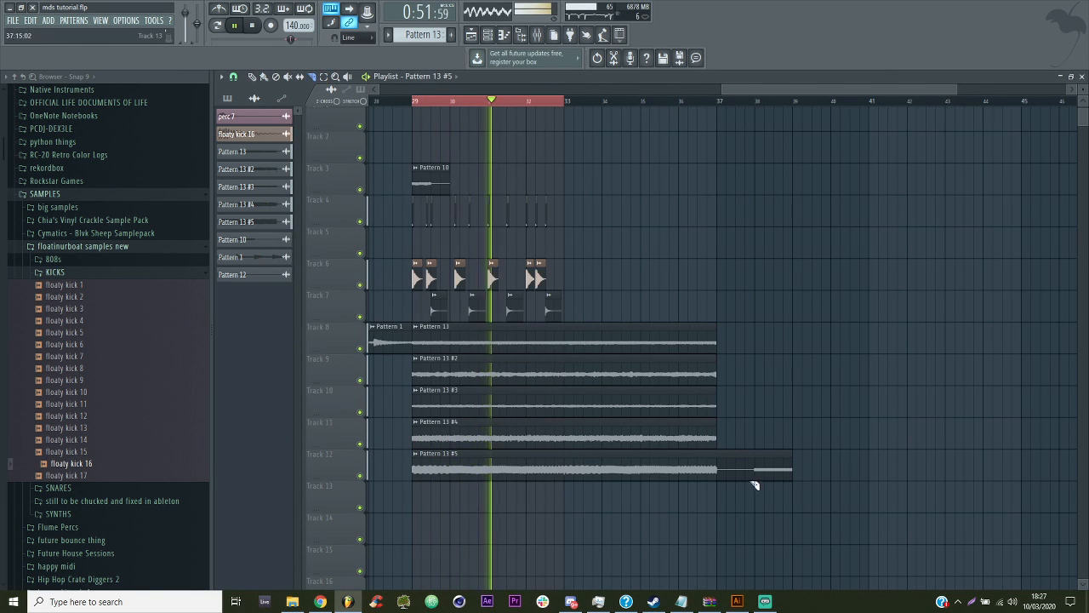
drag(727, 446, 727, 475)
click(265, 79)
Route the Pattern 13 #5 audio clip to mixer track 62
double_click(557, 469)
click(537, 36)
click(688, 261)
key(ctrl+l)
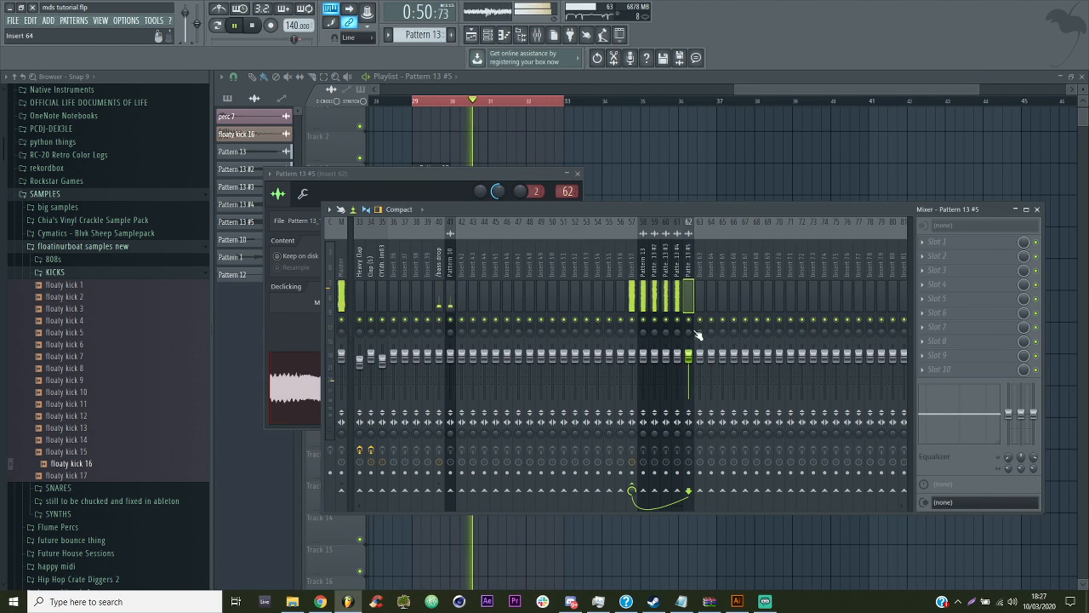
Stop the arrangement, open the Harmor channel's synth and play Pattern 13 on its own in pattern mode
right_click(701, 172)
click(489, 35)
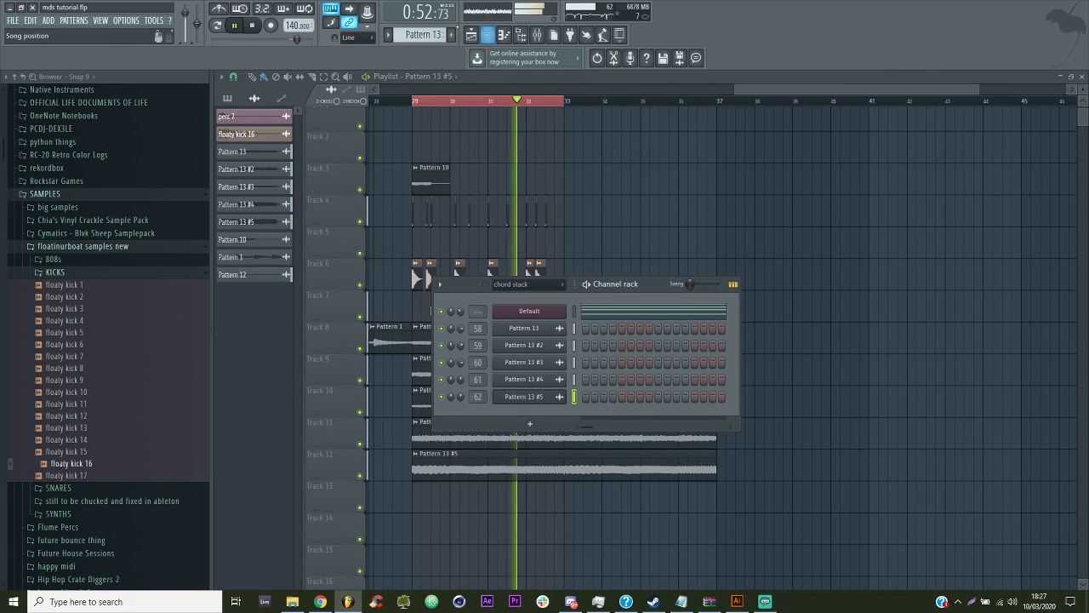
key(space)
click(529, 311)
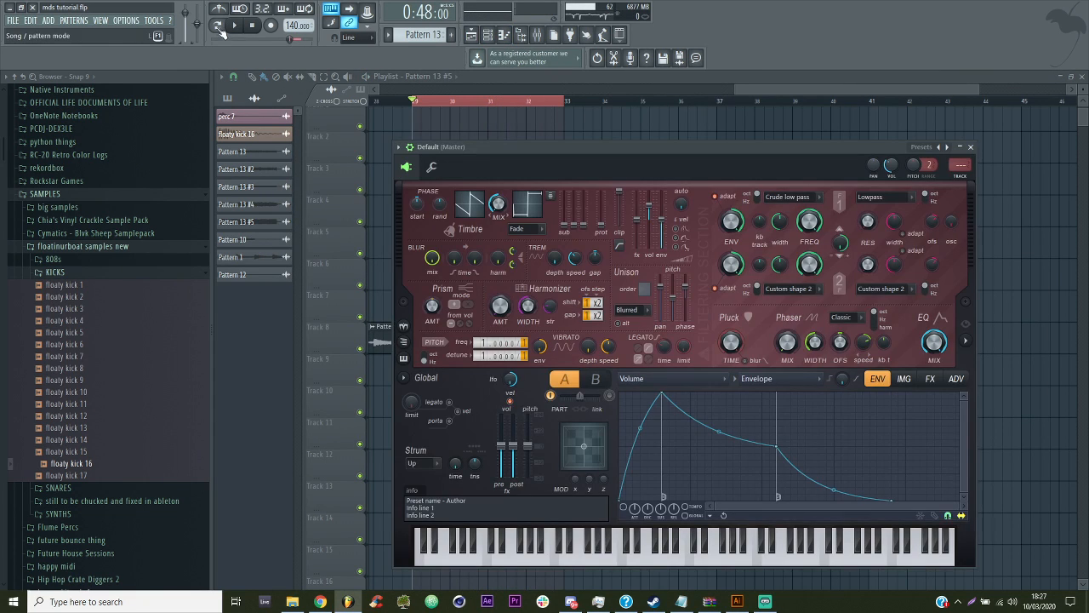
click(220, 29)
key(space)
Set Harmor's unison order to 7, adjust the unison sliders and choose the Classic unison distribution
drag(646, 294, 672, 317)
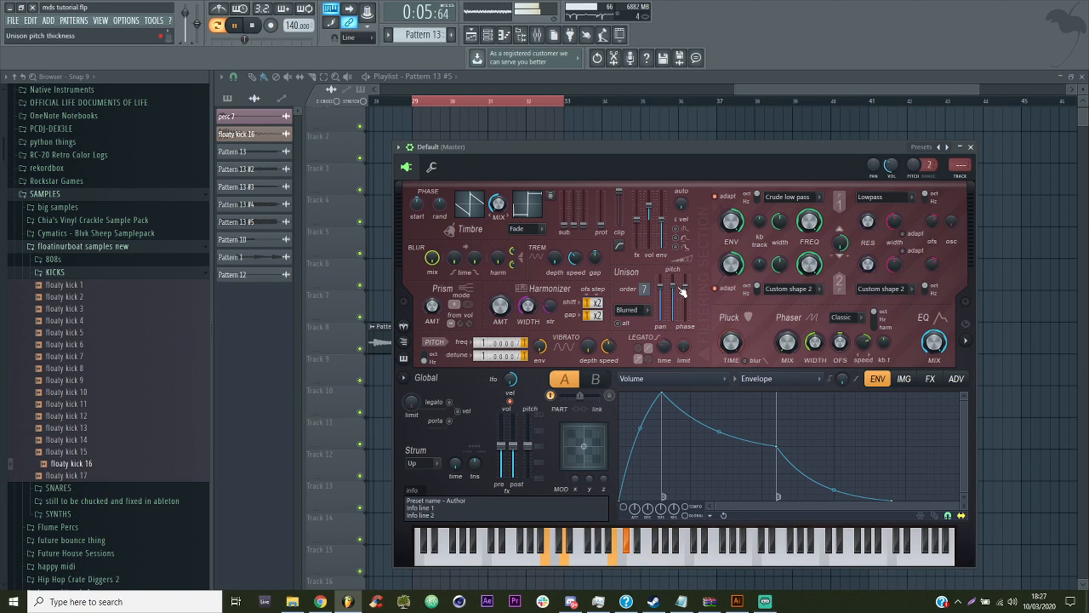
drag(683, 292, 662, 299)
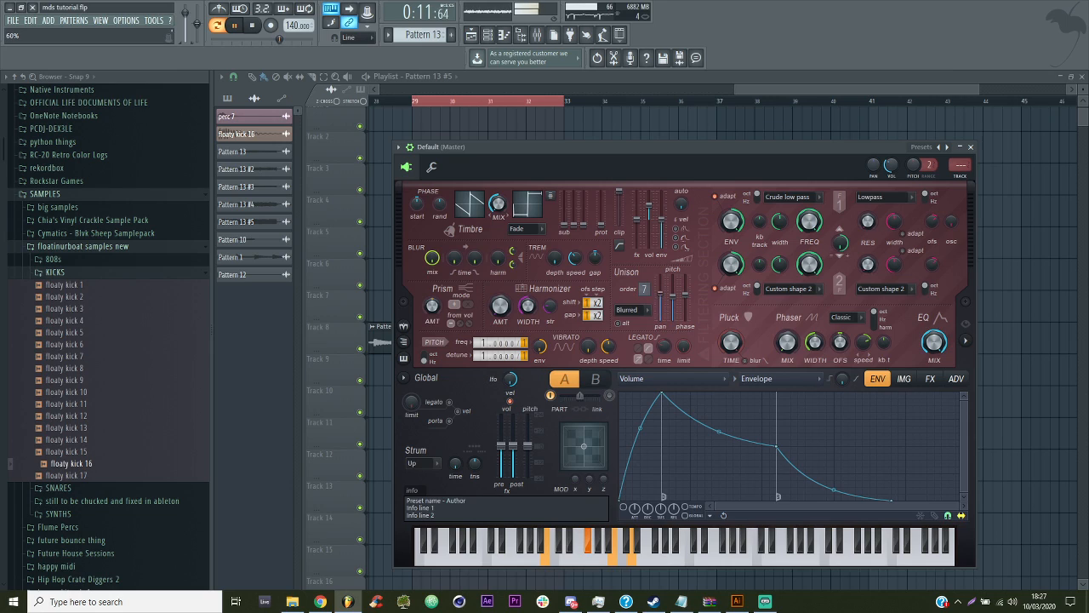
click(629, 310)
click(628, 344)
click(633, 312)
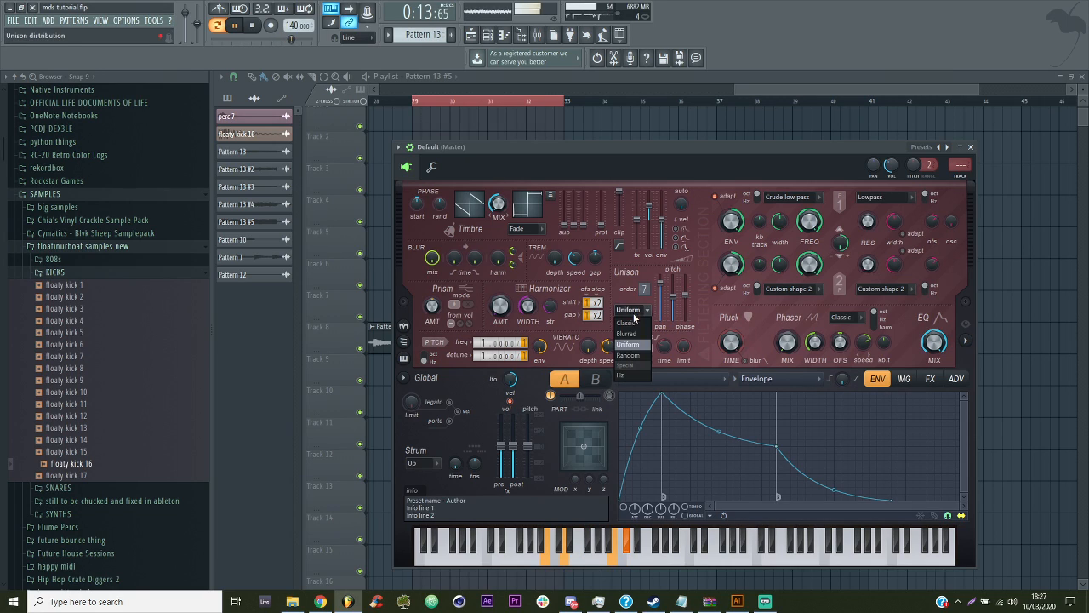
click(633, 324)
click(637, 310)
click(638, 335)
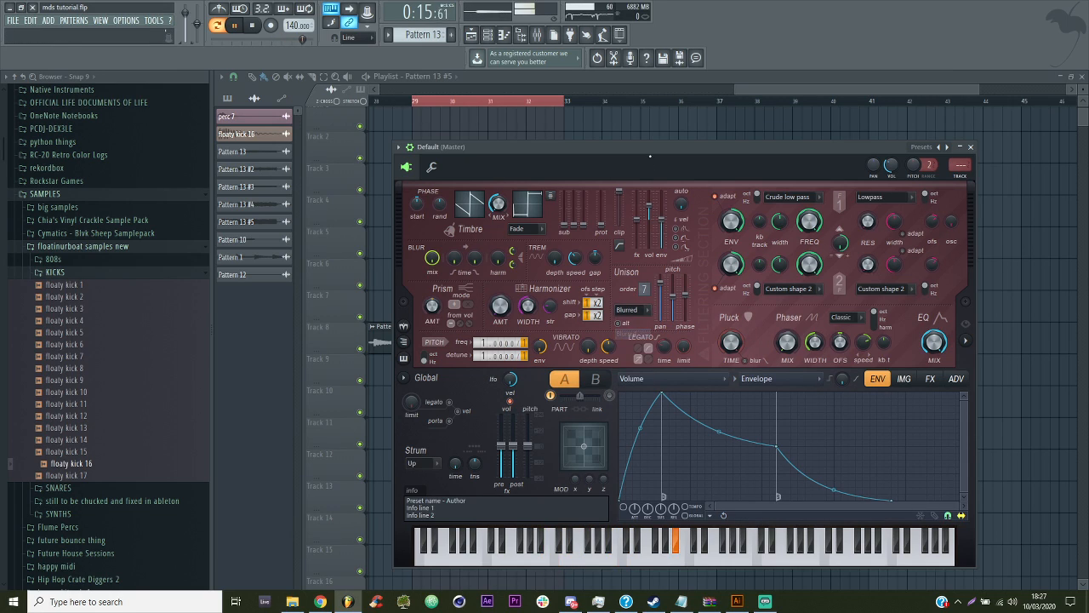
click(645, 312)
click(641, 324)
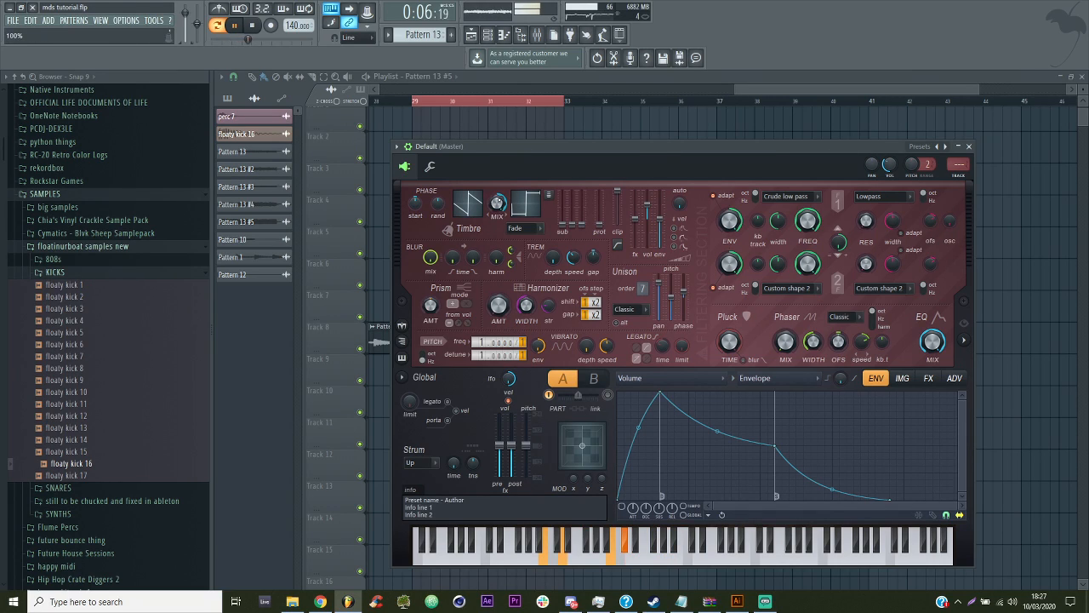
Stop playback, render Pattern 13 with the modified Harmor sound as an audio clip and return to the playlist
click(504, 35)
key(space)
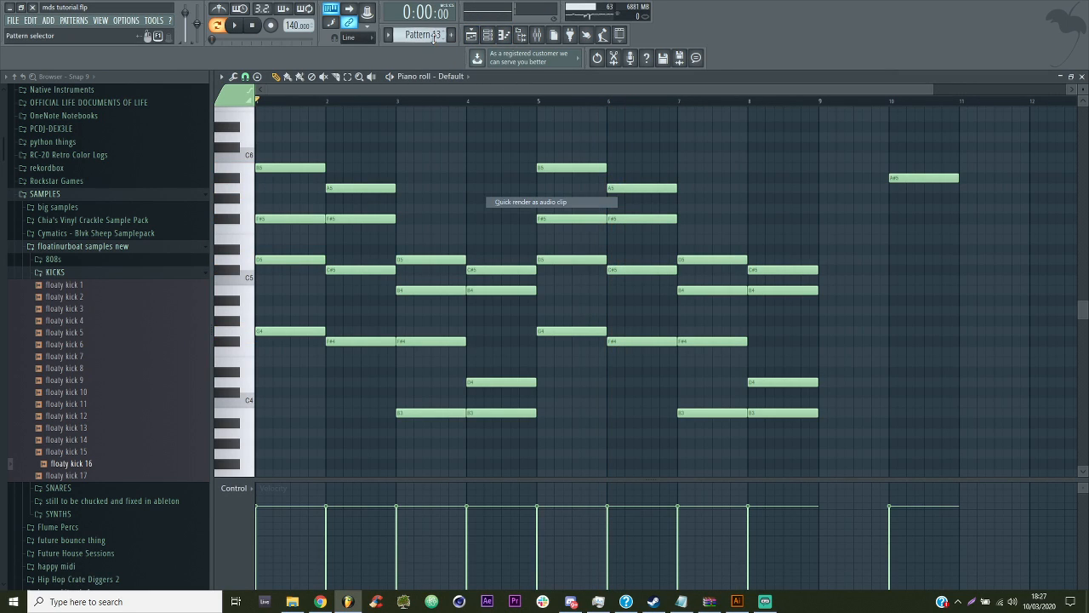
click(435, 41)
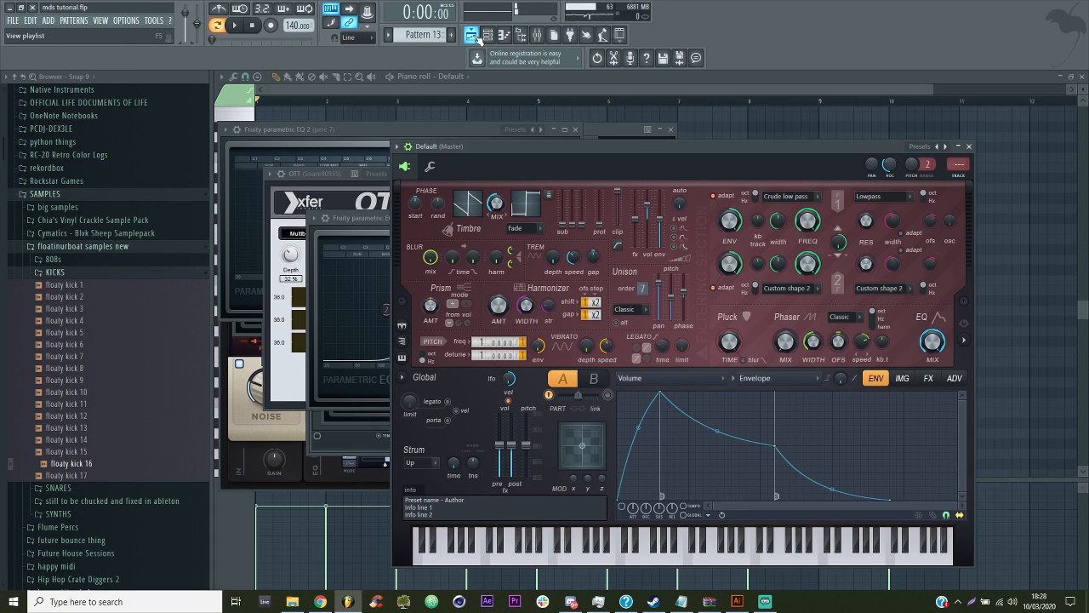
click(474, 35)
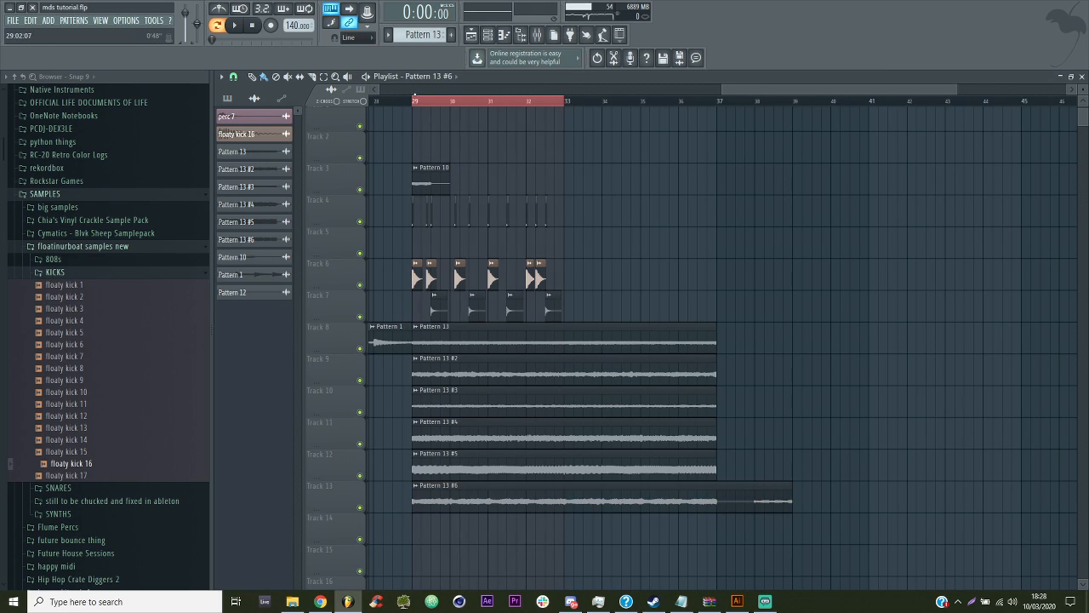
Play the arrangement from bar 29, slice the Pattern 13 #6 clip at bar 37 and remove the excess
click(417, 102)
key(space)
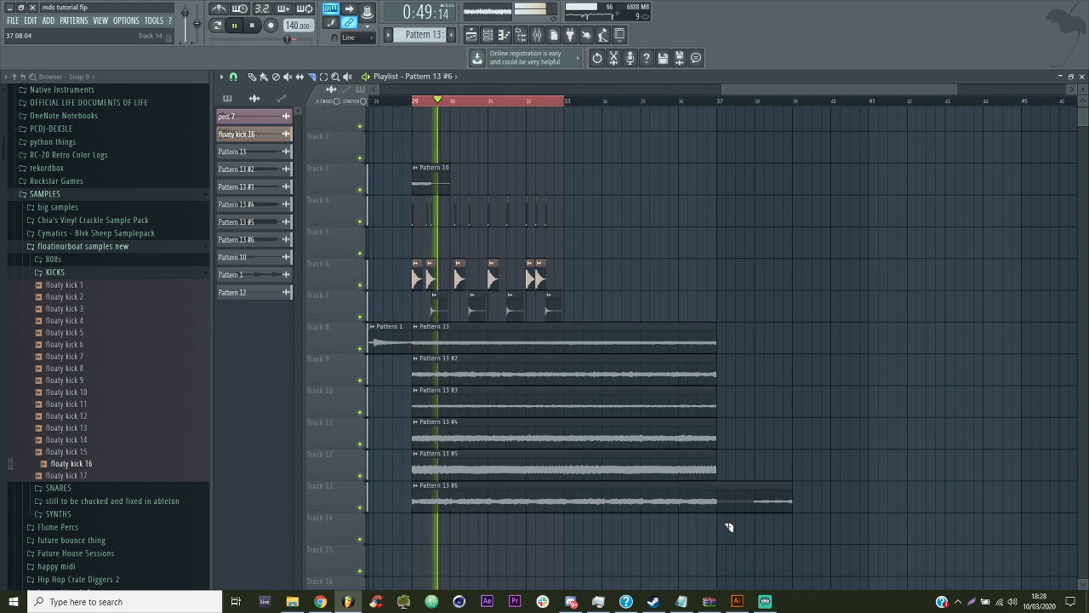
drag(724, 501, 722, 528)
click(263, 76)
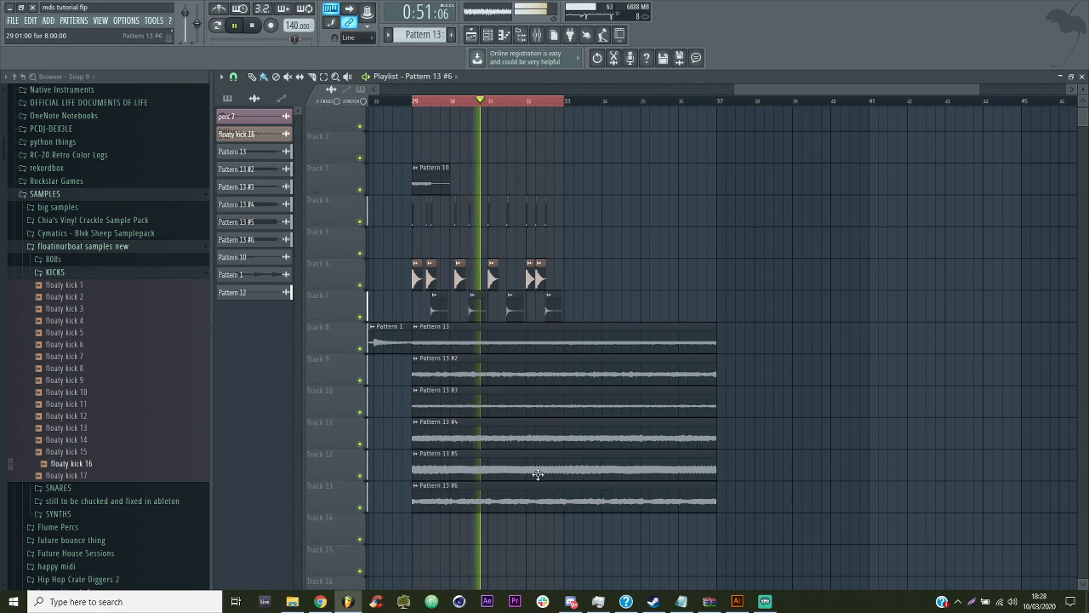
Route the Pattern 13 #6 audio clip to mixer track 63
double_click(543, 487)
key(F9)
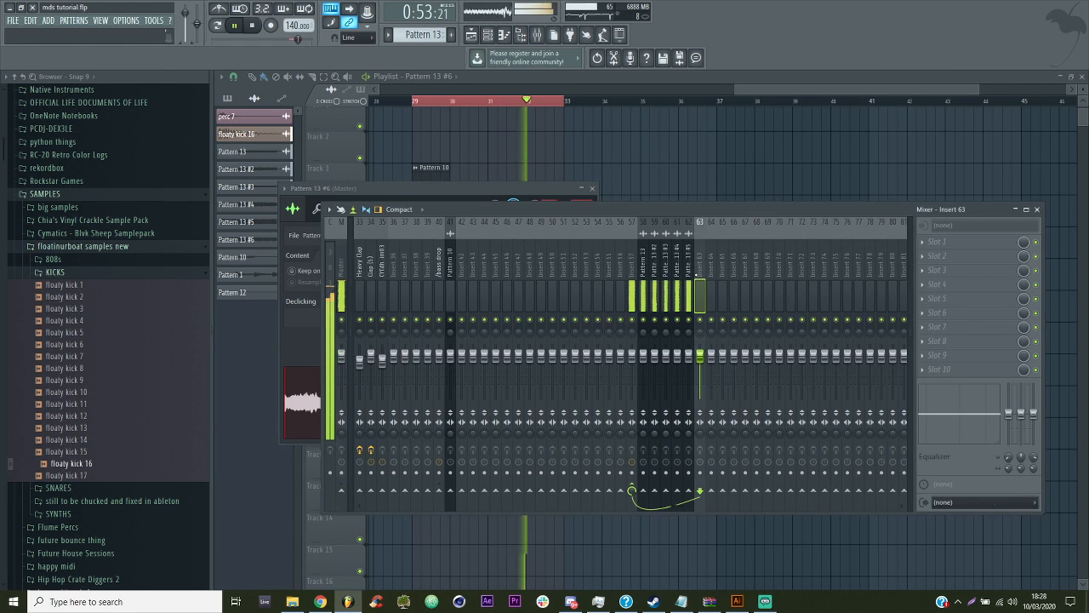
click(777, 270)
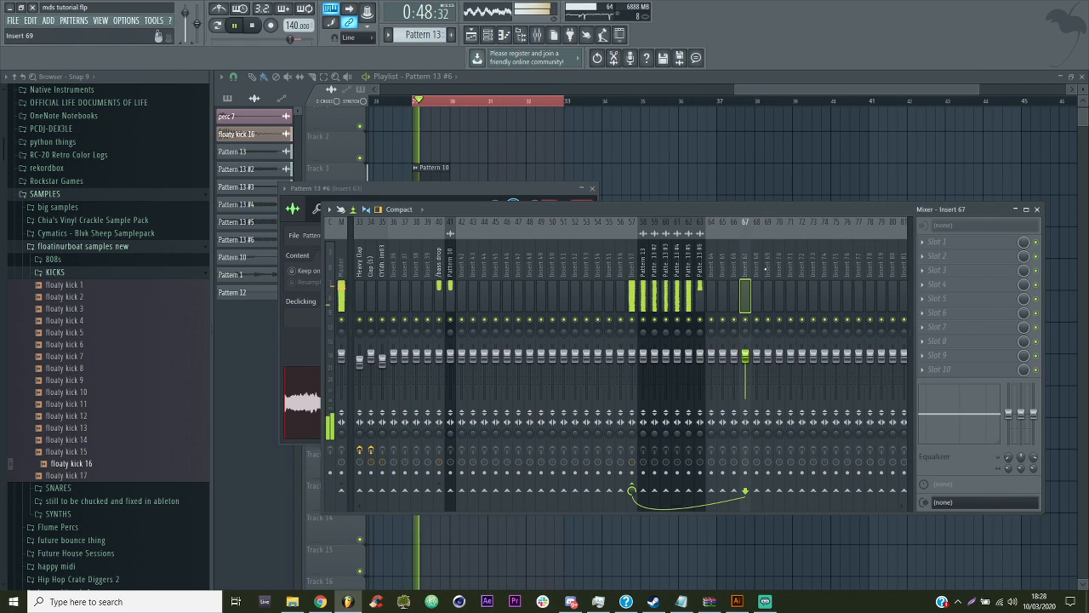
click(767, 271)
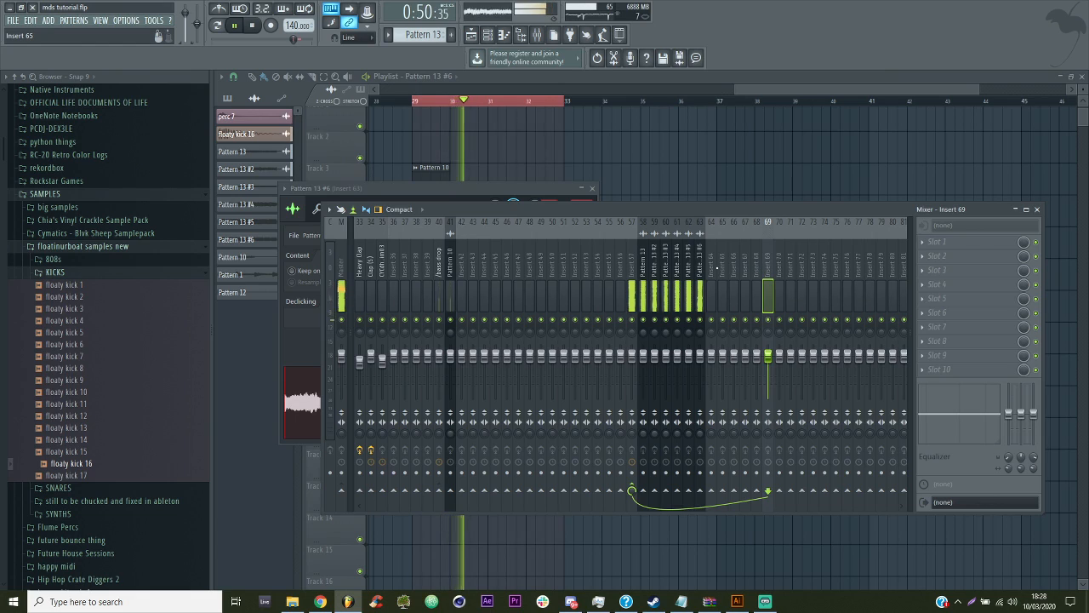
key(F9)
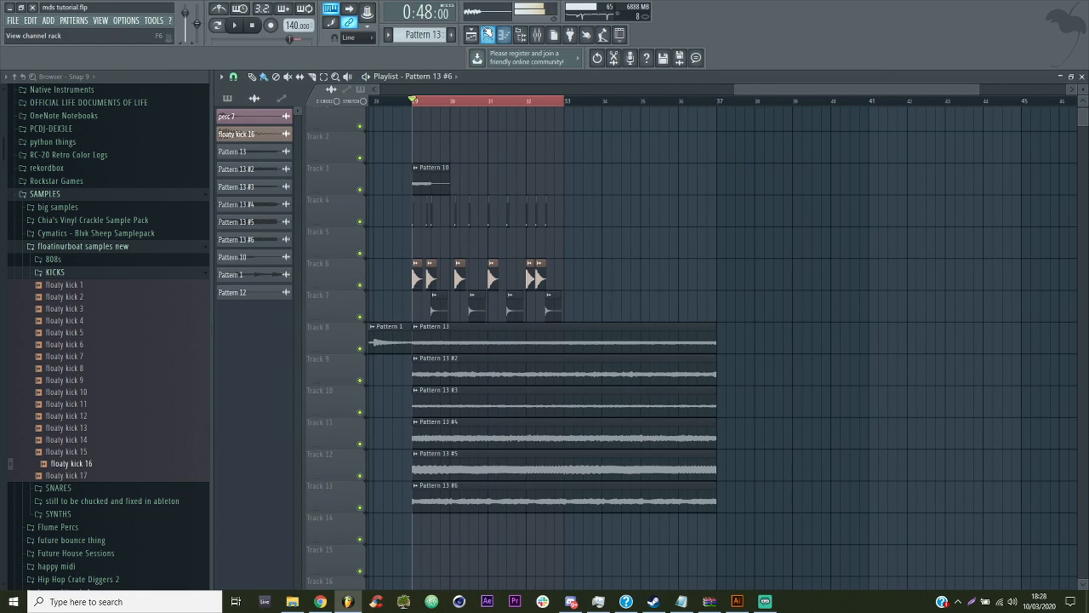
Replace the Harmor channel with Sytrus and load the SAW STACK THING preset
click(487, 34)
right_click(534, 313)
mouse_move(596, 388)
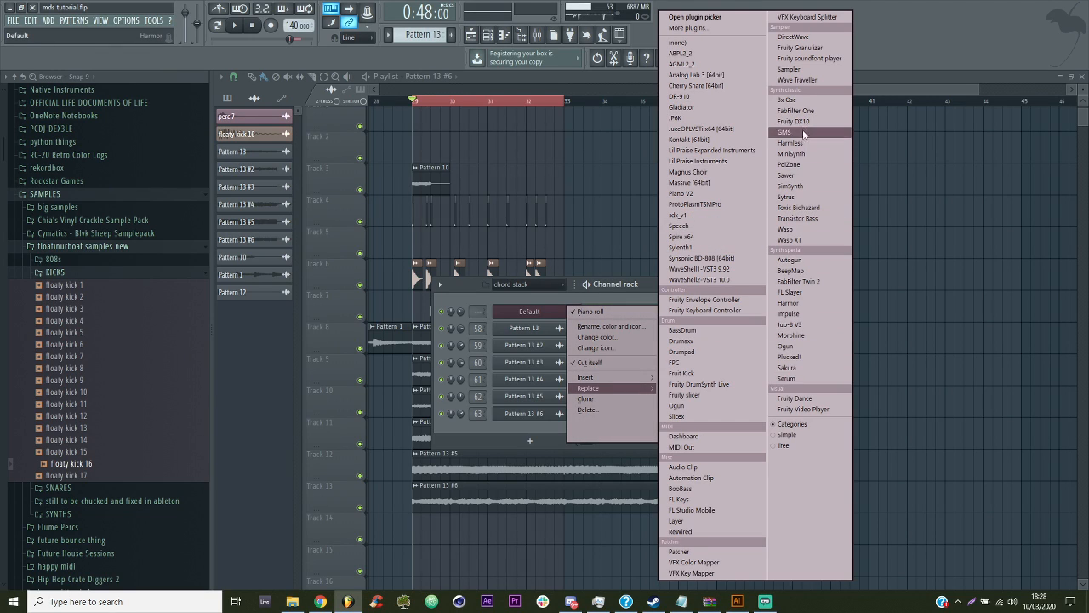
click(806, 197)
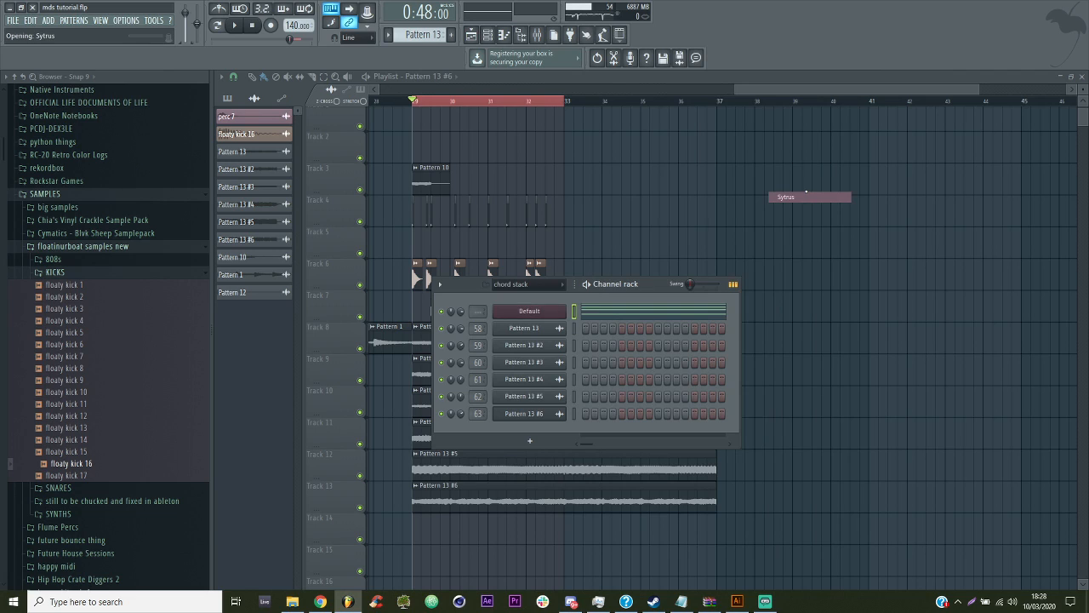
click(827, 148)
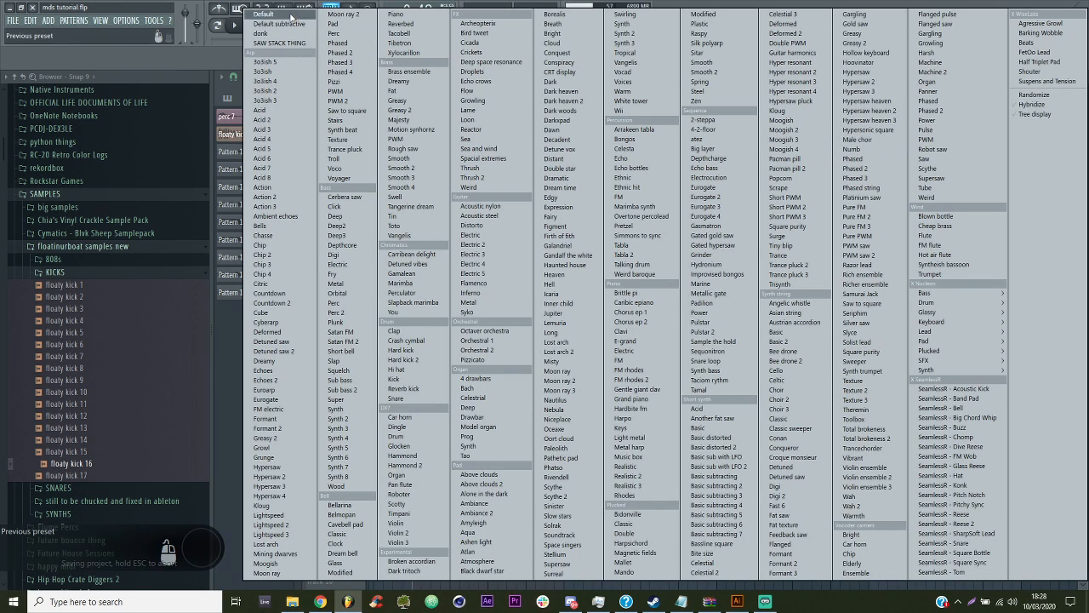
click(285, 42)
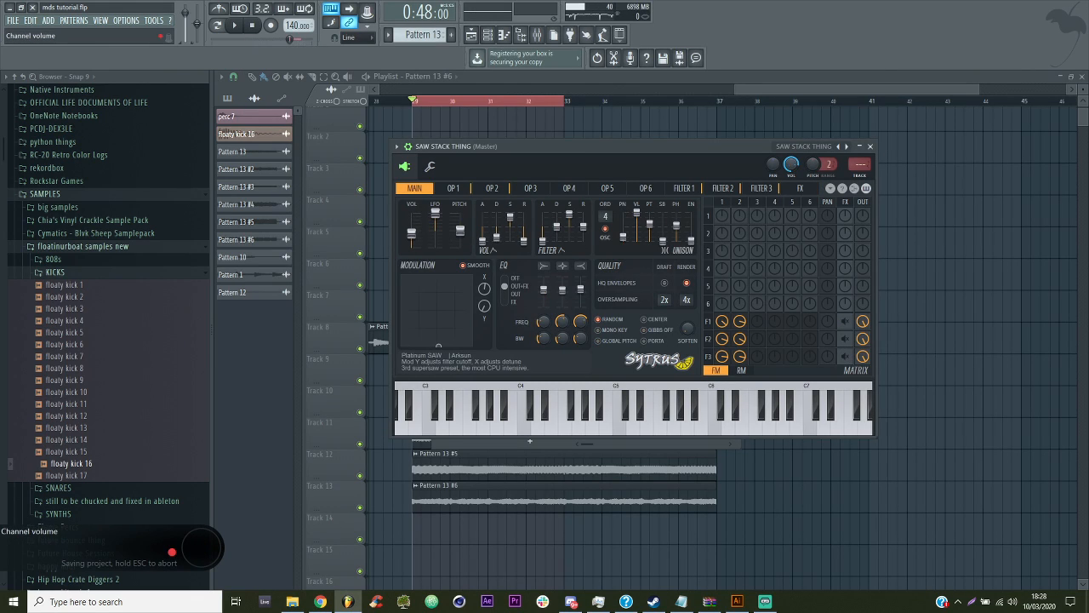
Audition the Sytrus preset with its first two operators and render Pattern 13 with it as an audio clip
key(space)
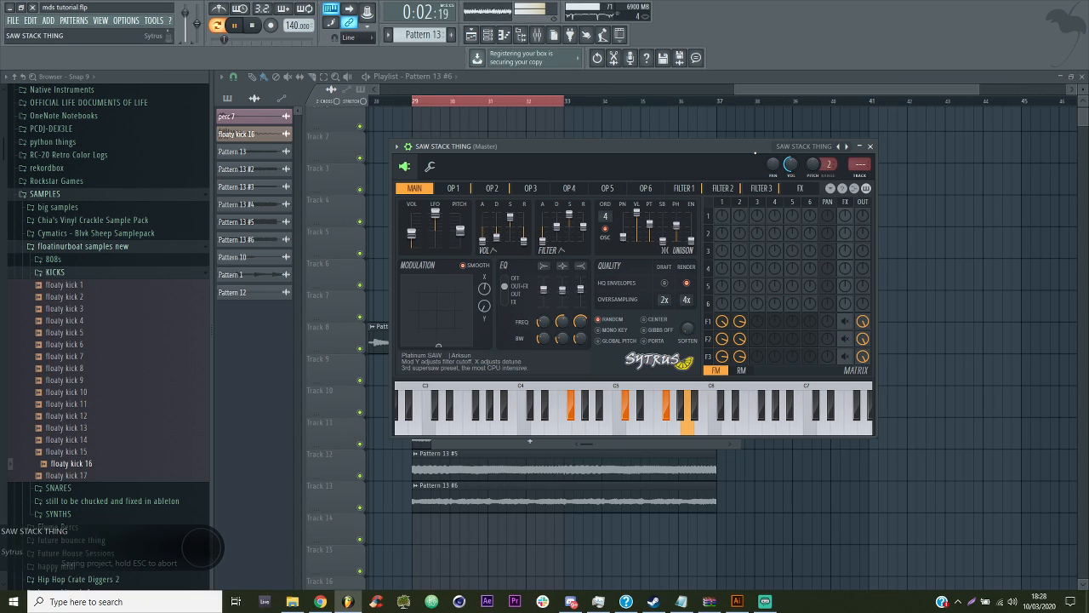
key(space)
click(463, 189)
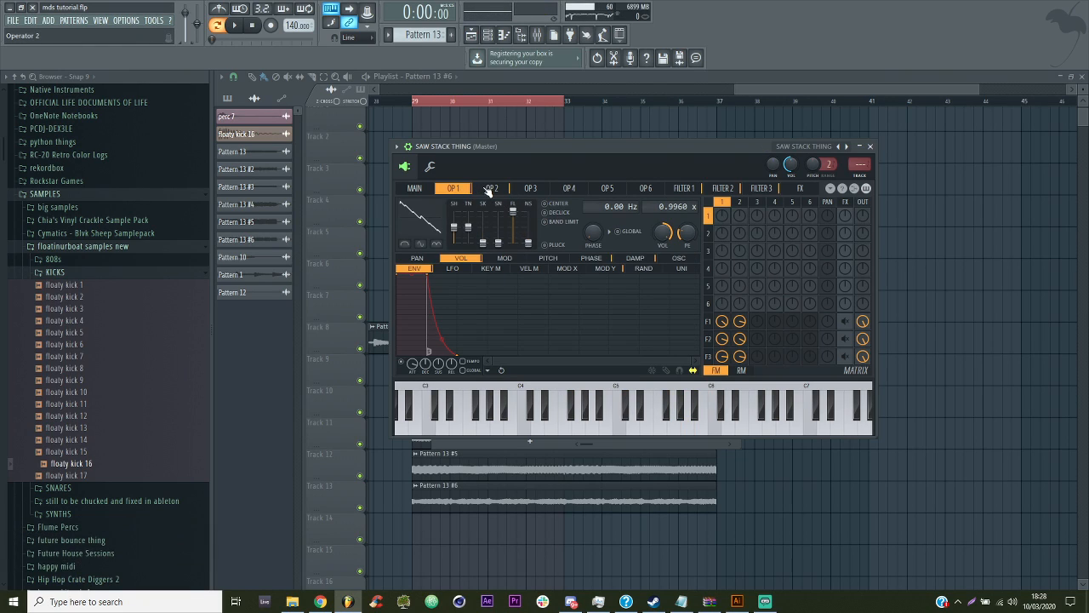
click(488, 189)
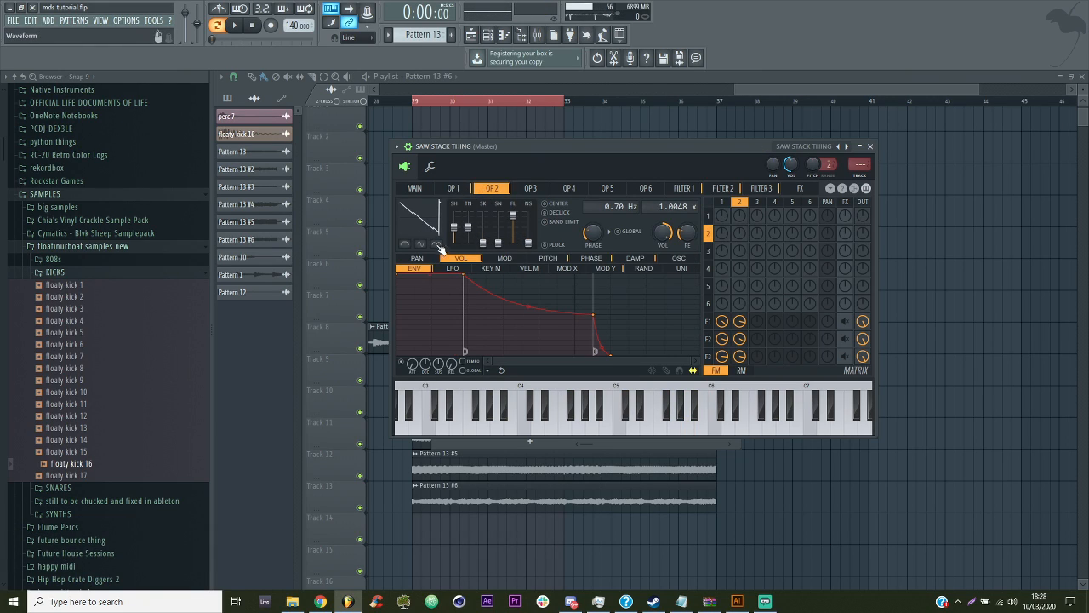
click(423, 189)
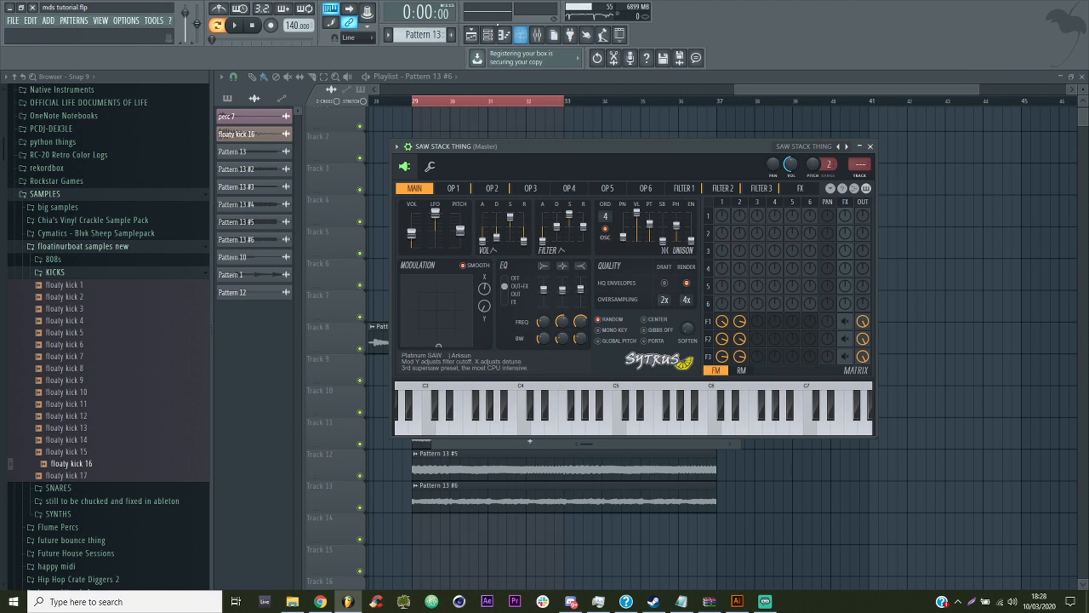
click(489, 34)
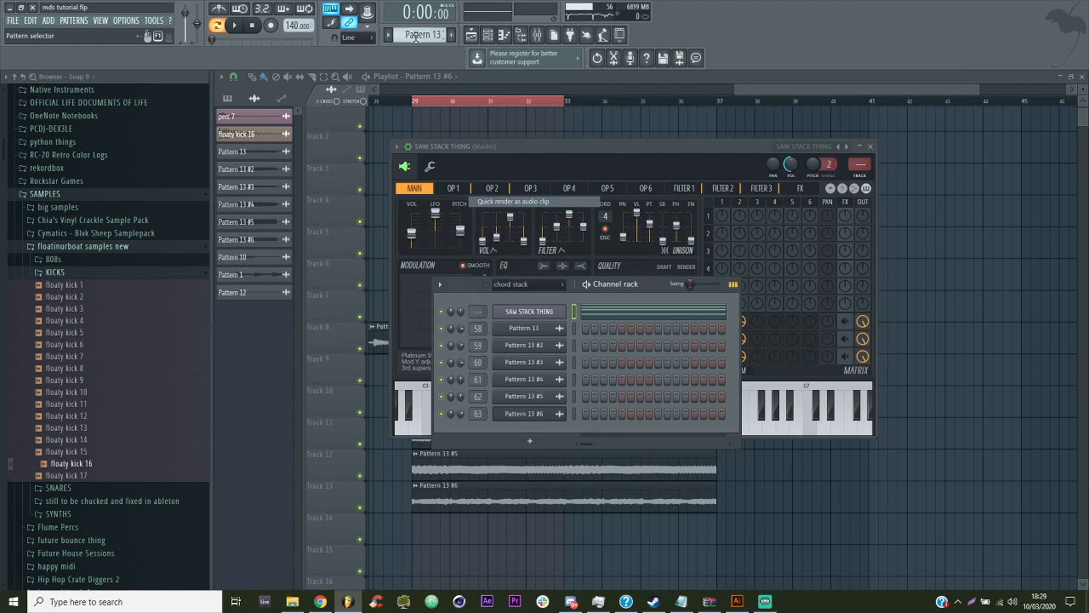
key(ctrl+alt+c)
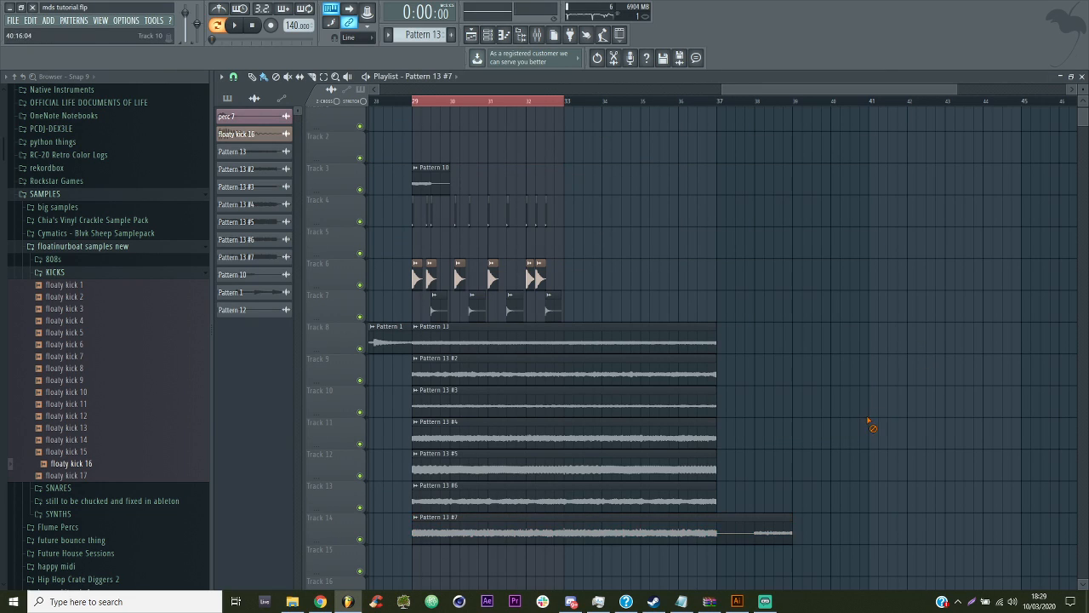
Slice the Pattern 13 #7 clip at bar 37, remove the excess and play the arrangement from bar 29
right_click(724, 539)
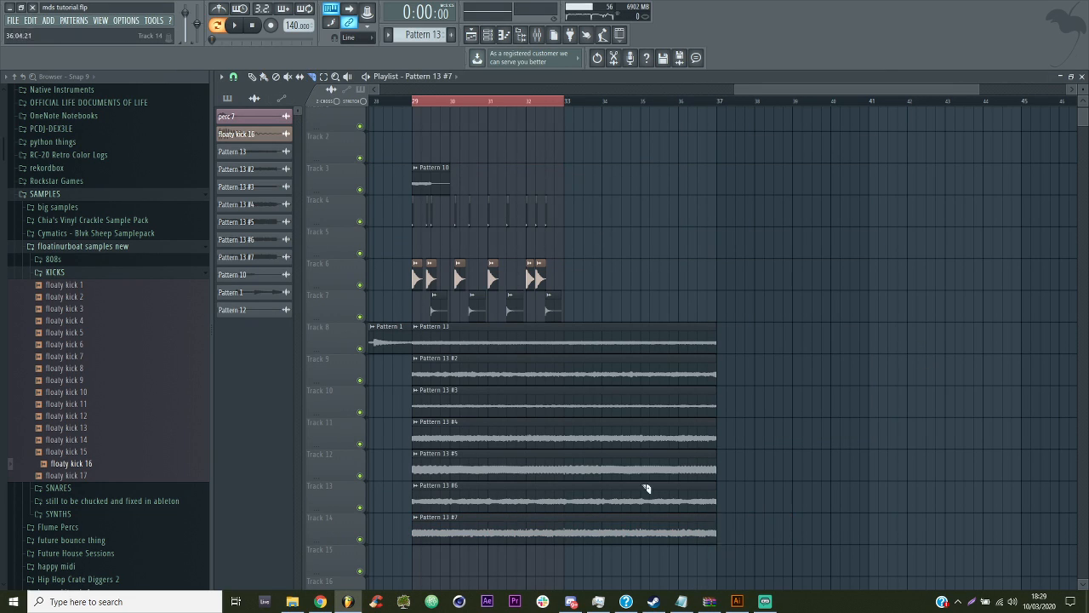
click(264, 77)
click(413, 101)
key(space)
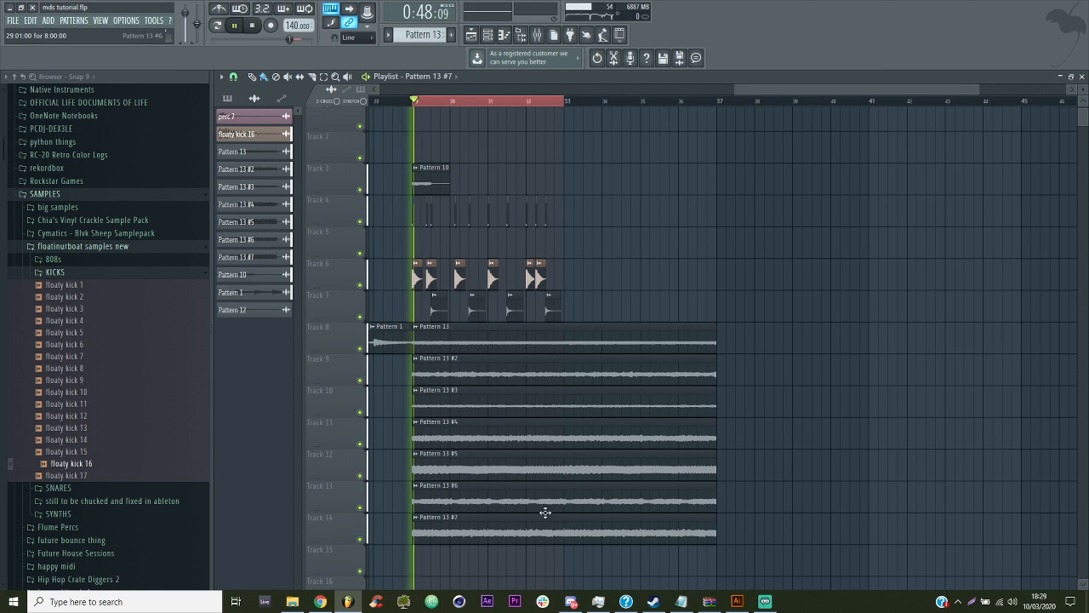
Route the Pattern 13 #7 clip to mixer track 64 with its channel volume at 77%, and save the project
double_click(527, 529)
drag(527, 221, 528, 230)
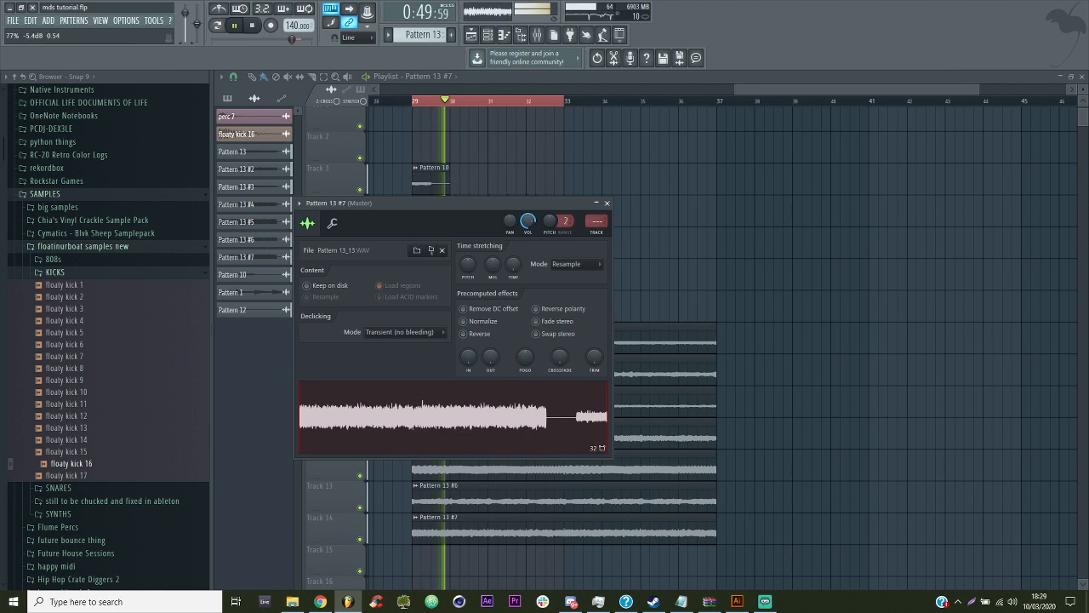
click(537, 36)
key(space)
click(713, 268)
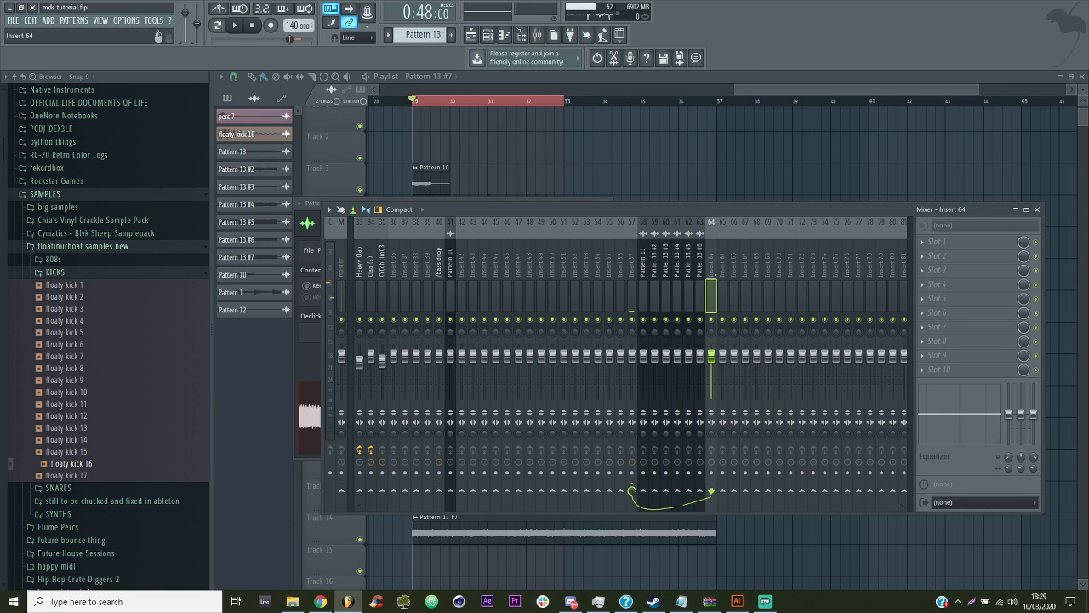
key(F9)
key(ctrl+s)
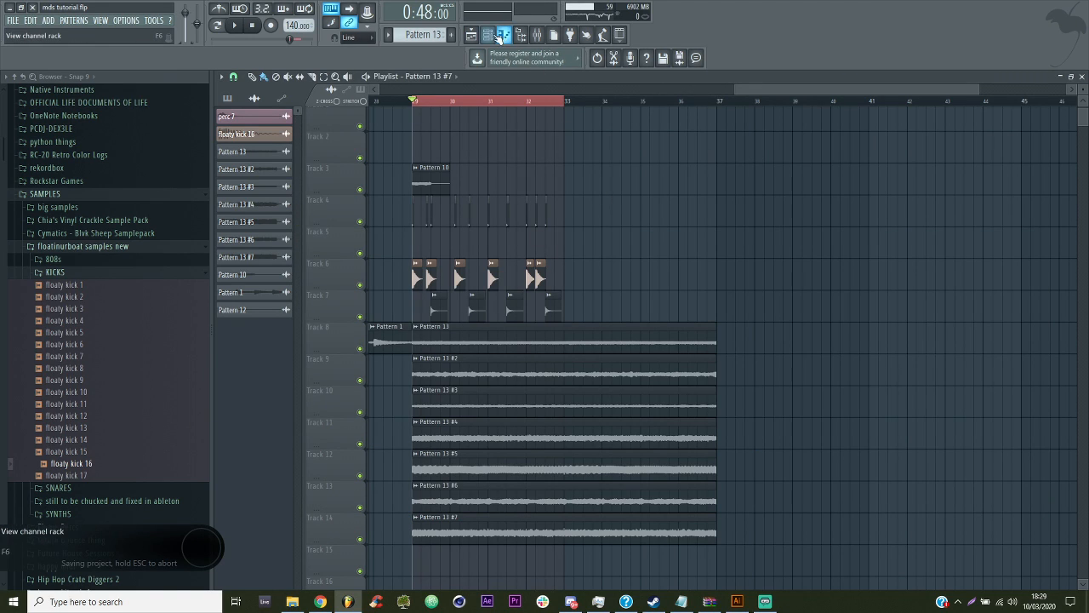
Replace the Sytrus channel with Serum in the chord stack group
key(F6)
right_click(563, 311)
mouse_move(606, 389)
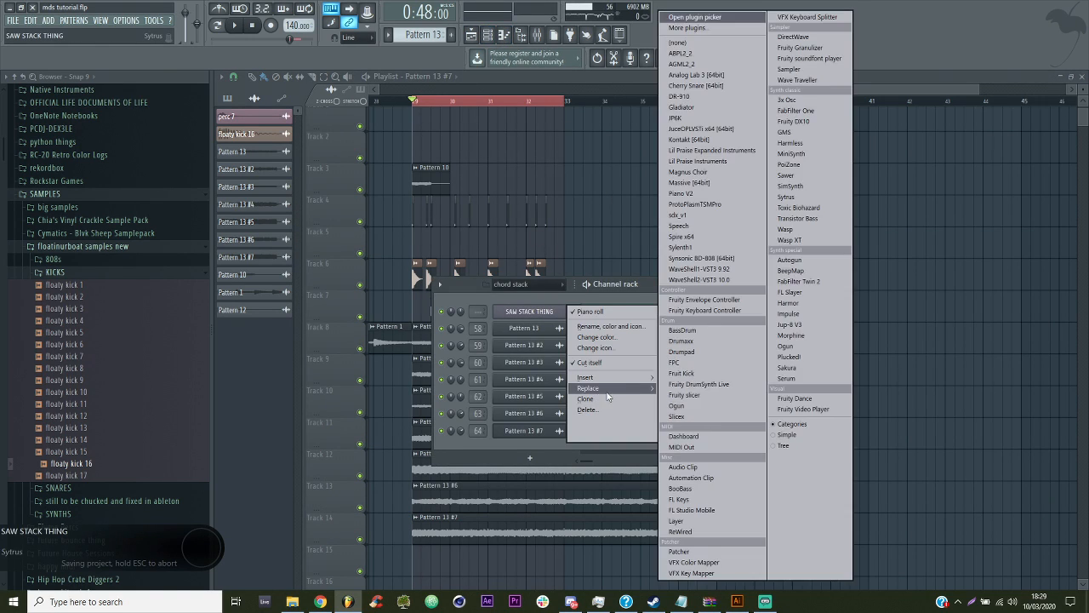
click(786, 378)
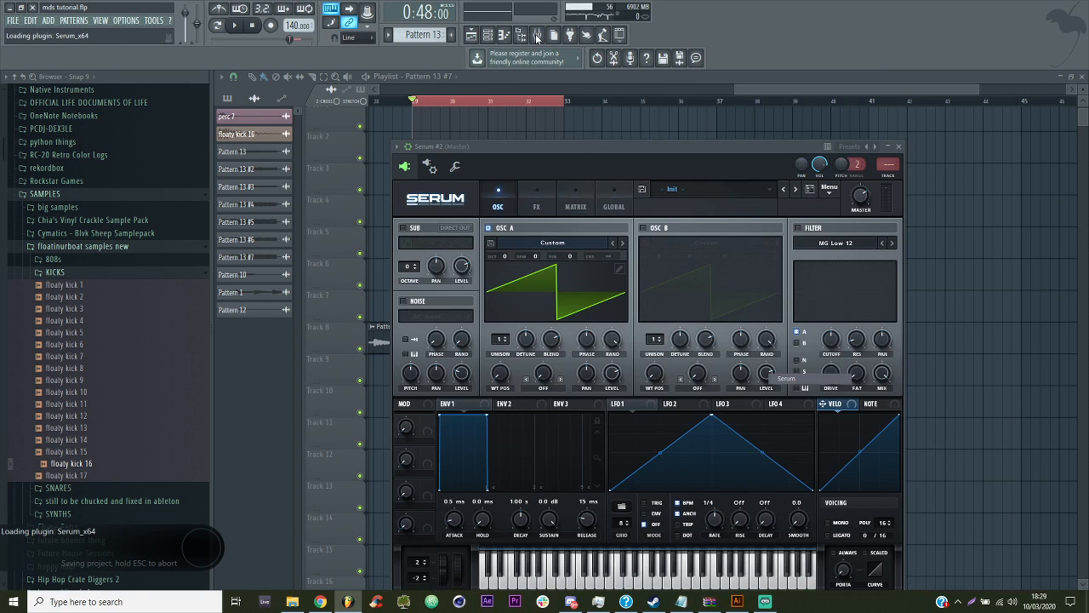
Show the mixer and select the empty Insert 69 track
click(536, 35)
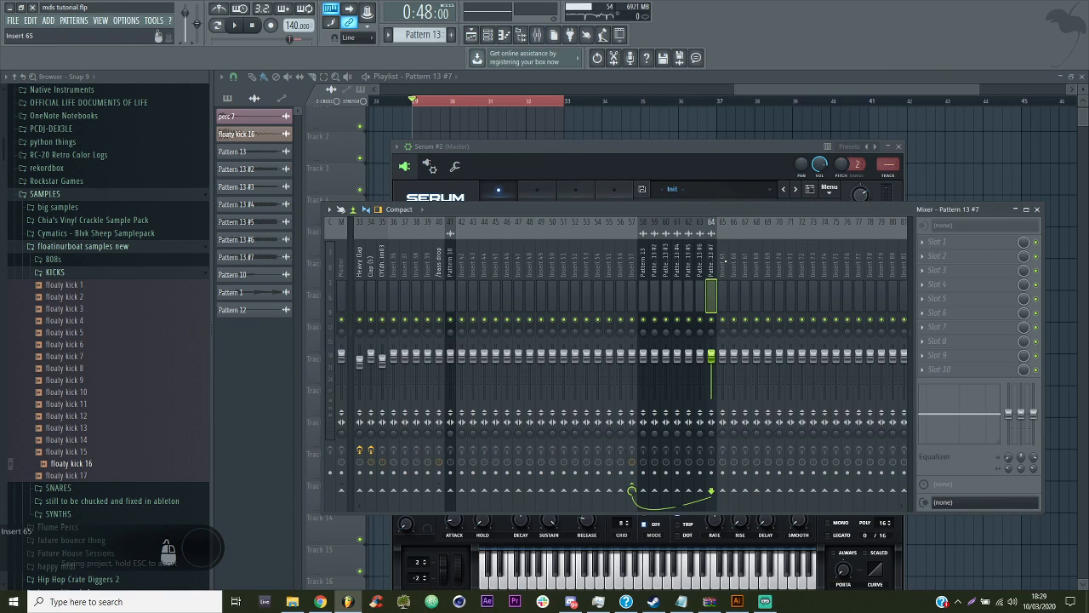
key(Right)
key(Right)
key(Right)
key(Right)
key(Right)
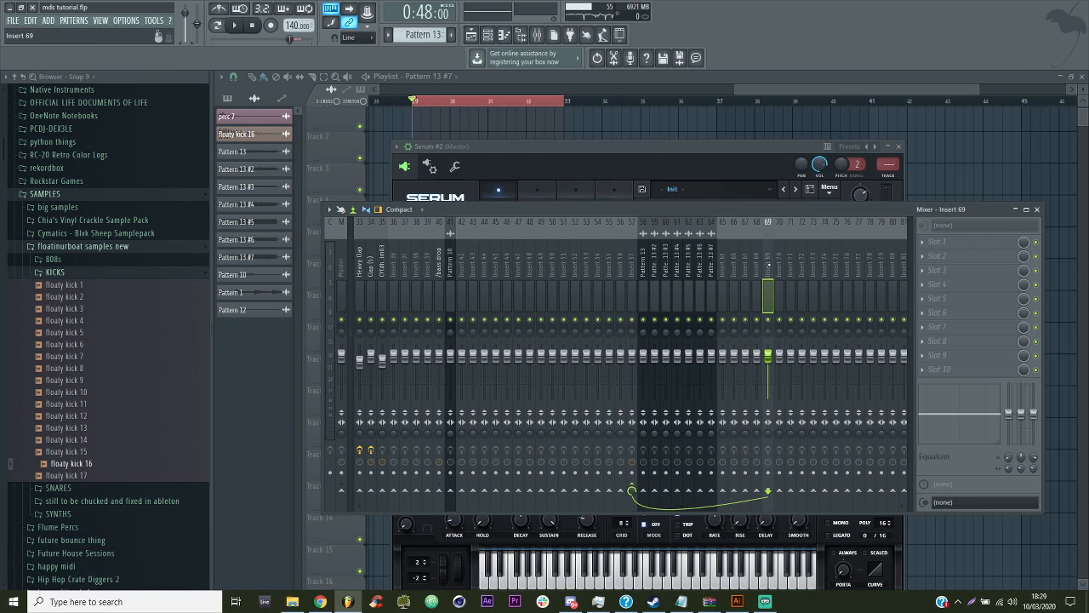
While Pattern 13 plays, set Serum's oscillator A to 7 unison voices and enable oscillator B with 7 voices at octave +1
click(619, 152)
click(231, 28)
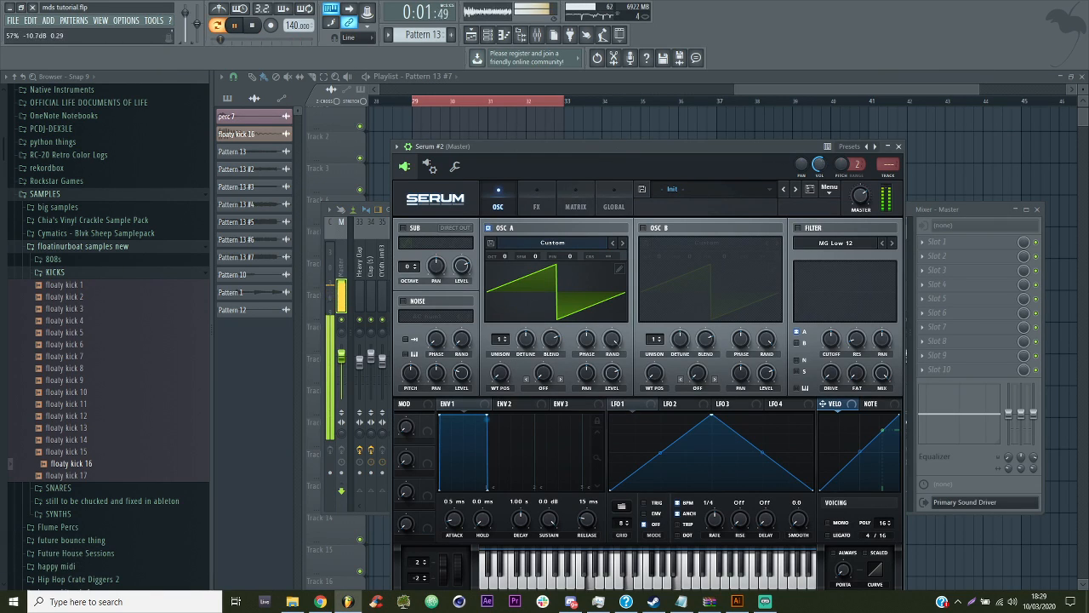
drag(504, 337, 514, 288)
click(644, 227)
drag(654, 339, 658, 281)
click(538, 206)
click(497, 204)
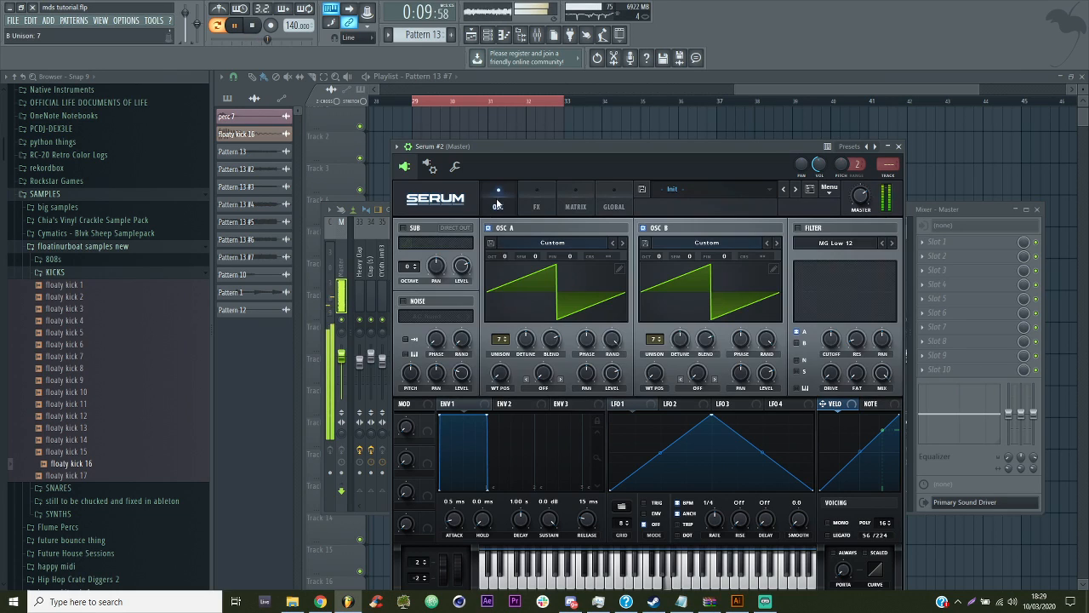
drag(660, 258, 664, 243)
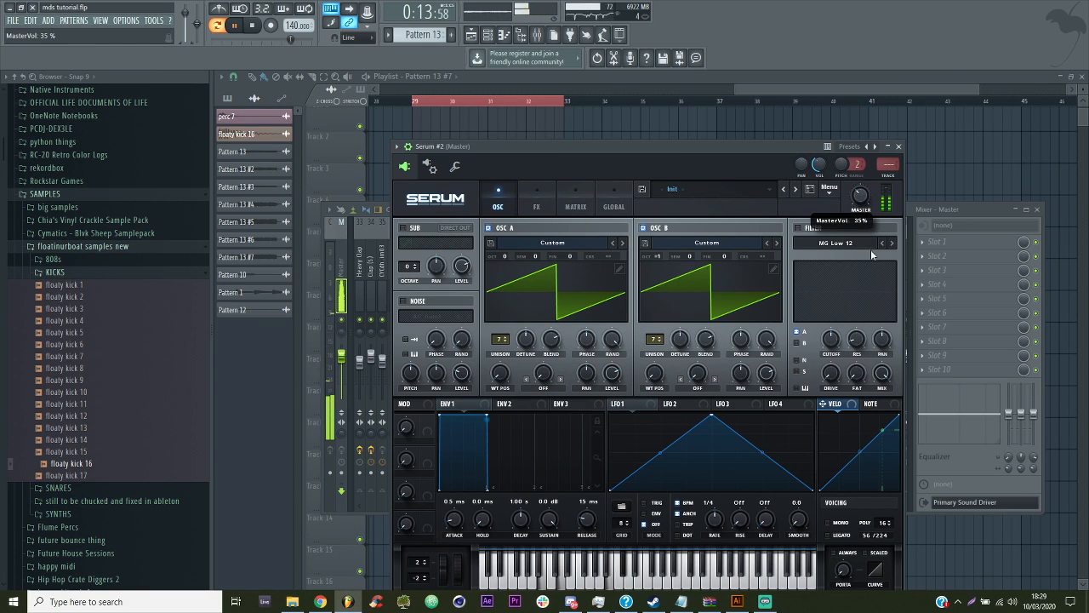
Quick render Pattern 13 as an audio clip, trim the new clip on track 15 to bar 37 and play the arrangement
click(729, 134)
key(space)
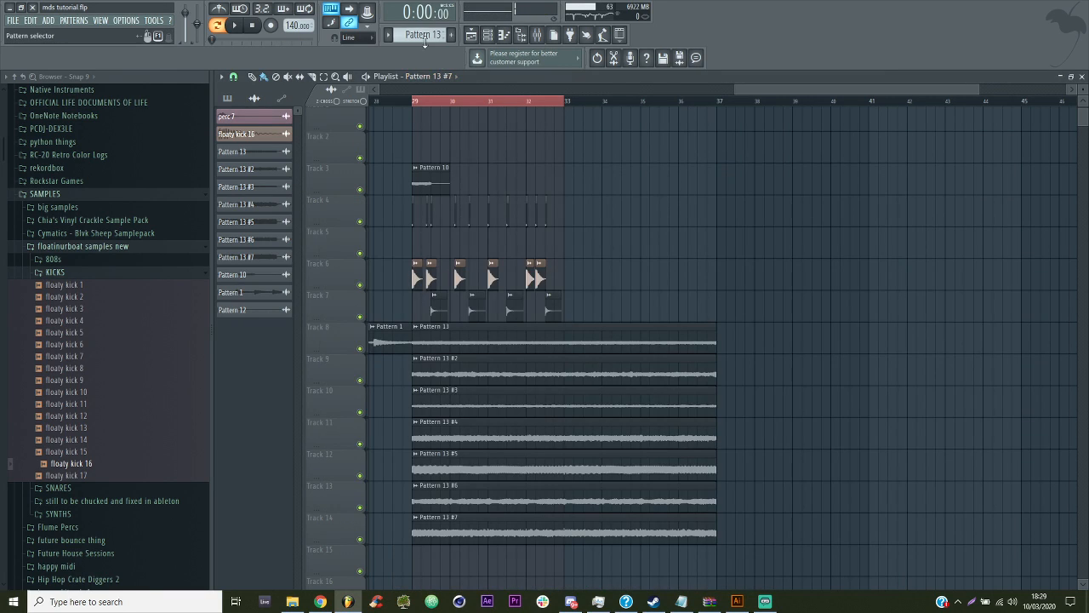
click(425, 35)
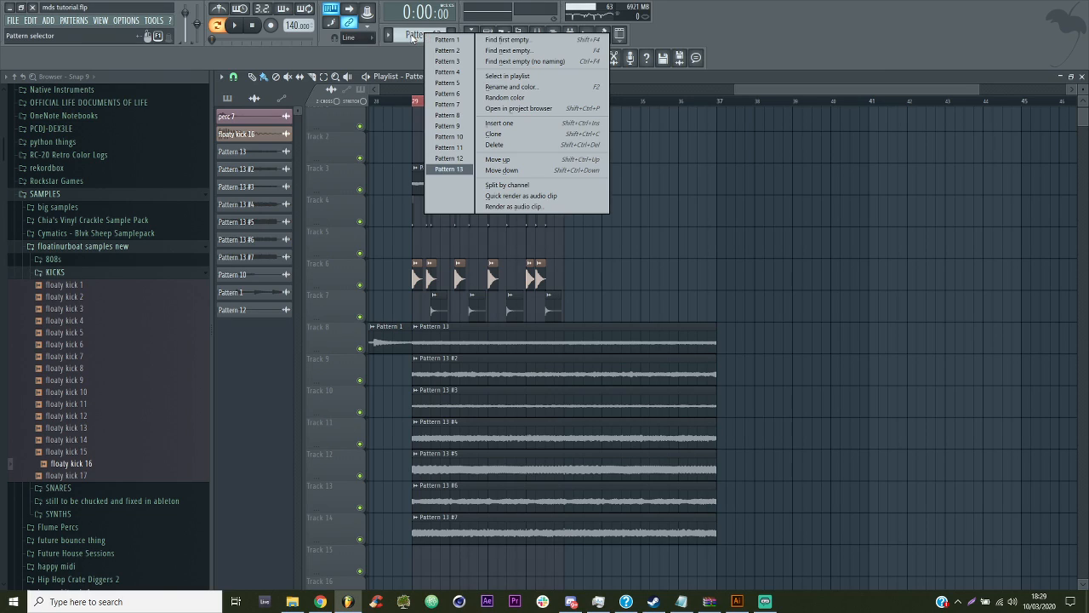
click(520, 196)
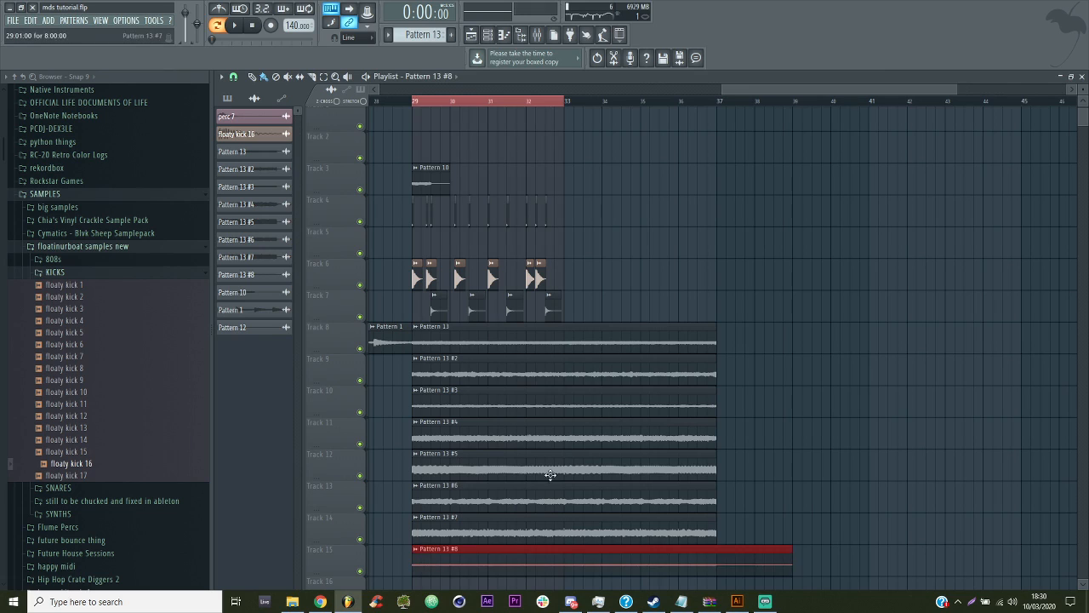
key(space)
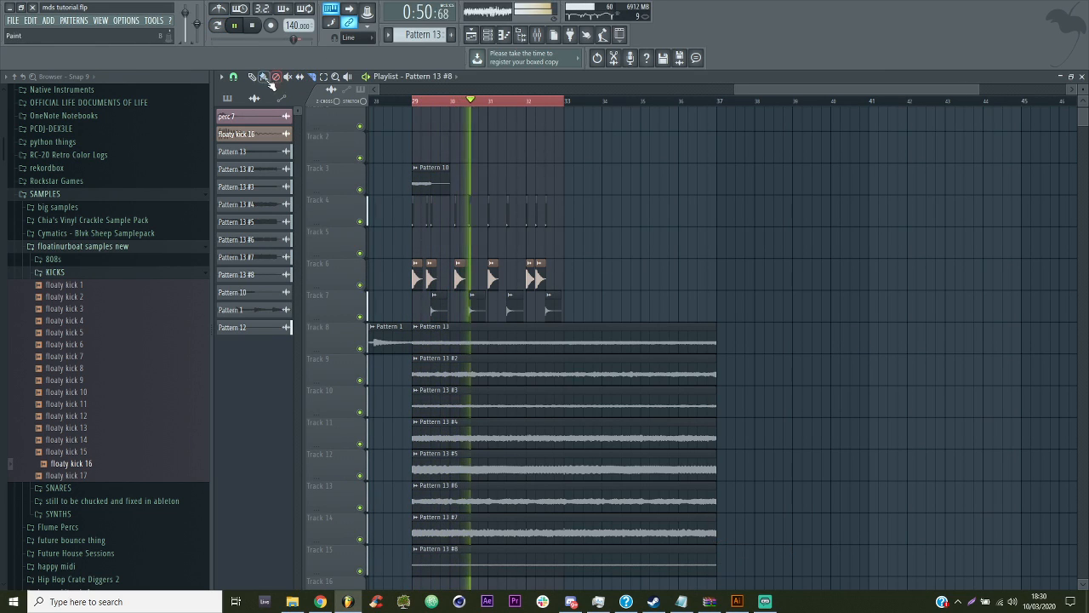
Route the Pattern 13 #8 clip to mixer track 65
click(538, 35)
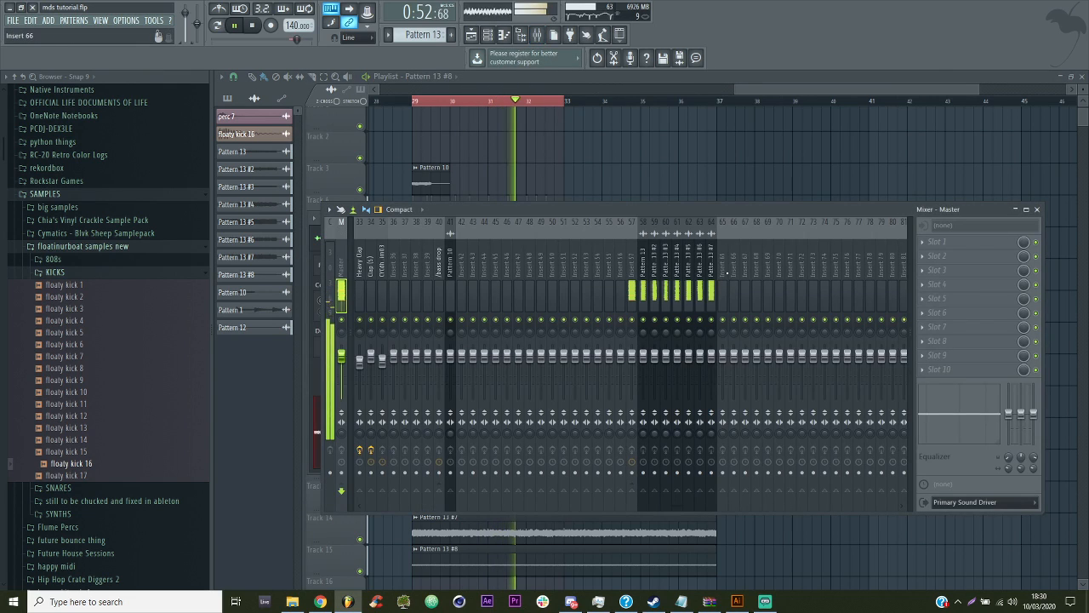
click(723, 273)
key(ctrl+l)
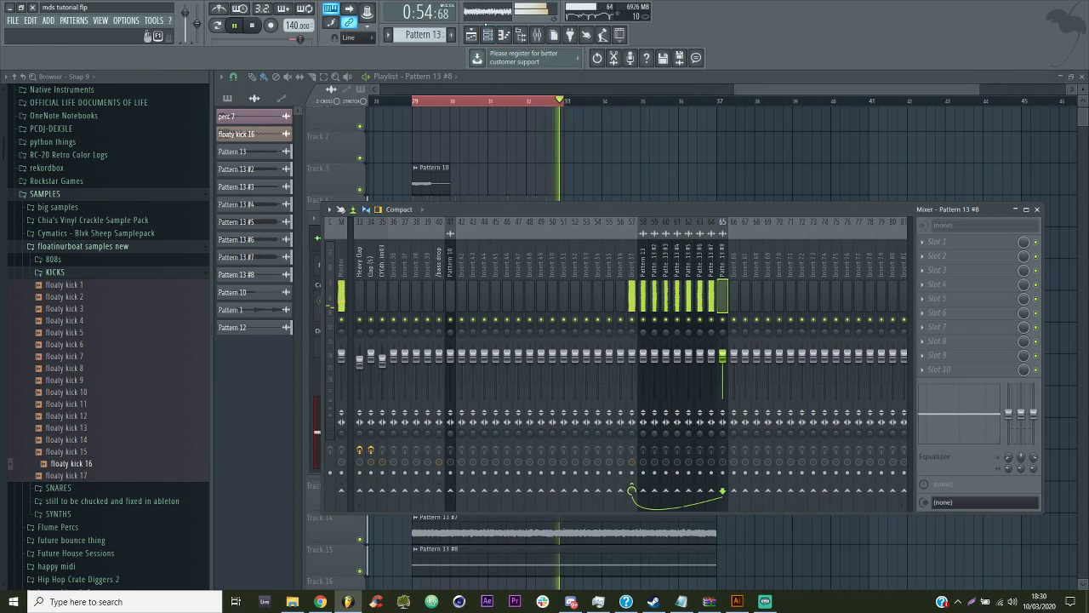
In pattern mode, load the DMS CAW MINIMOOG SQUARE wavetable into Serum's oscillator A and DMS CAW 303 SAW into oscillator B
click(488, 35)
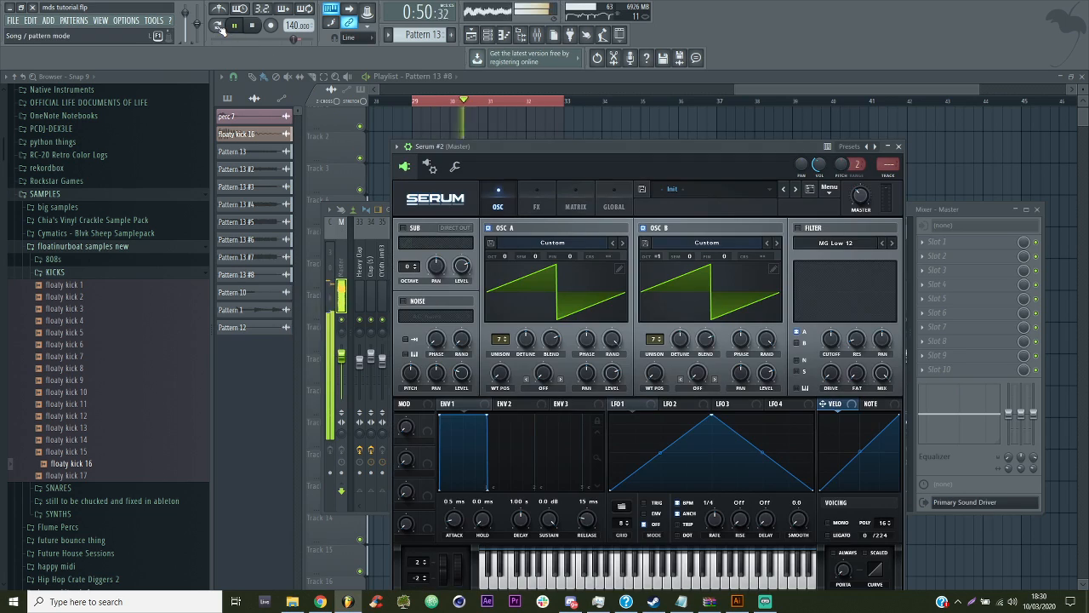
click(218, 27)
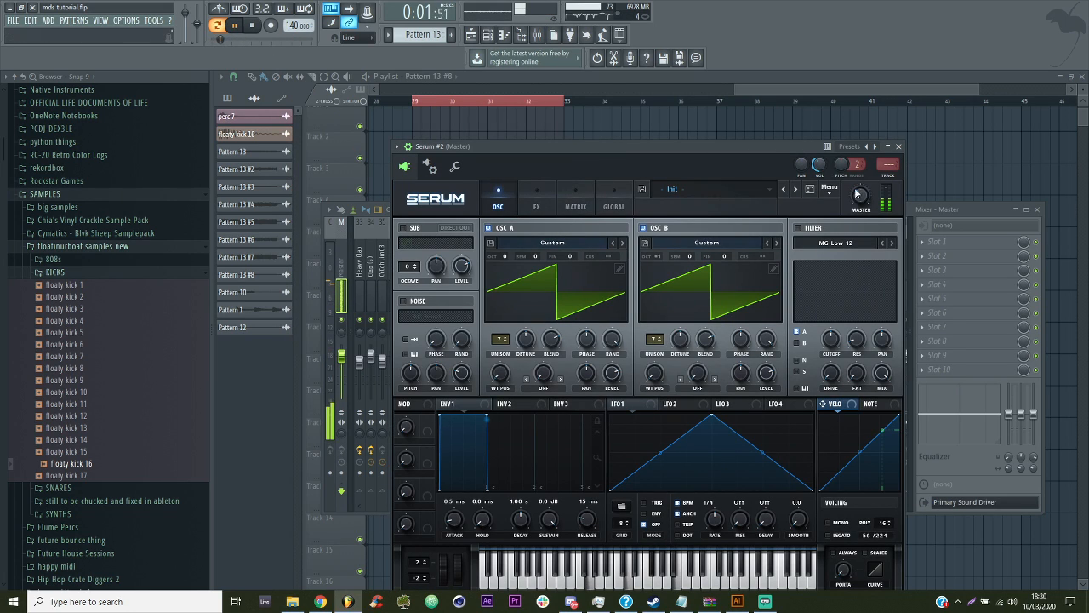
click(552, 243)
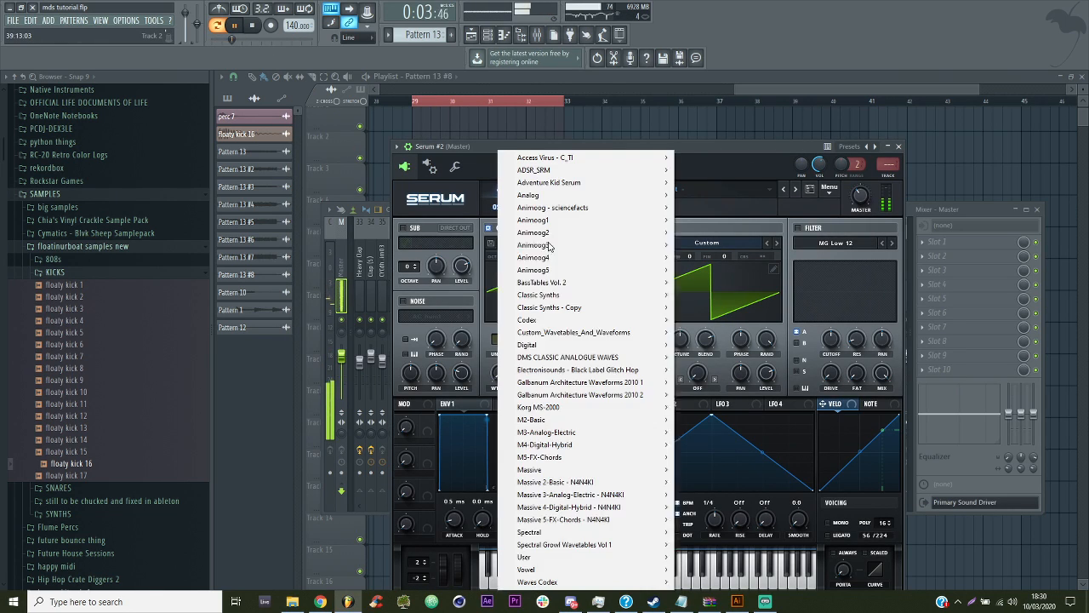
click(739, 241)
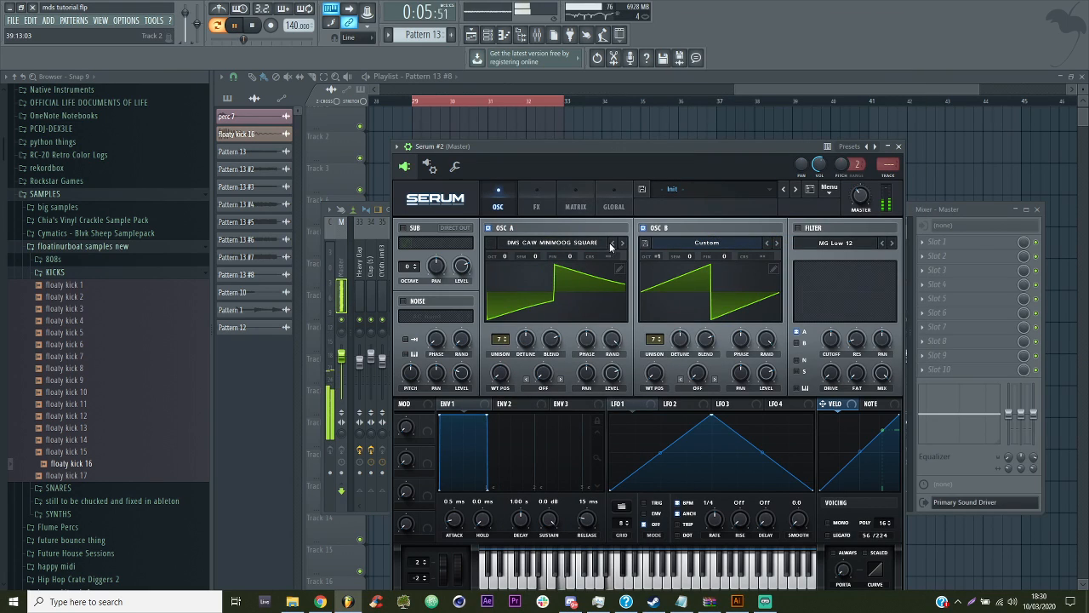
click(721, 244)
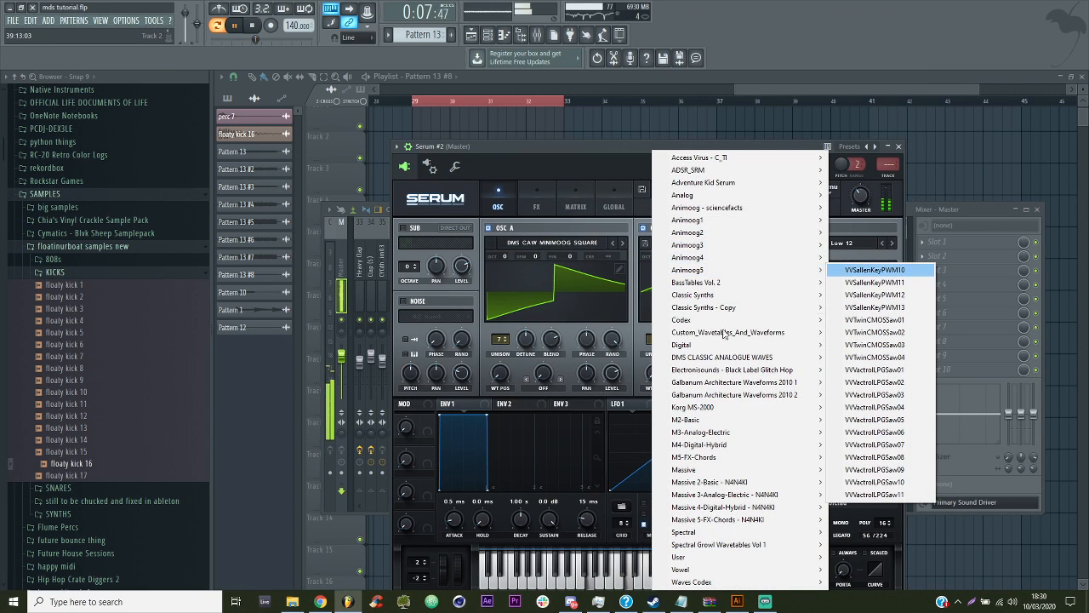
mouse_move(729, 374)
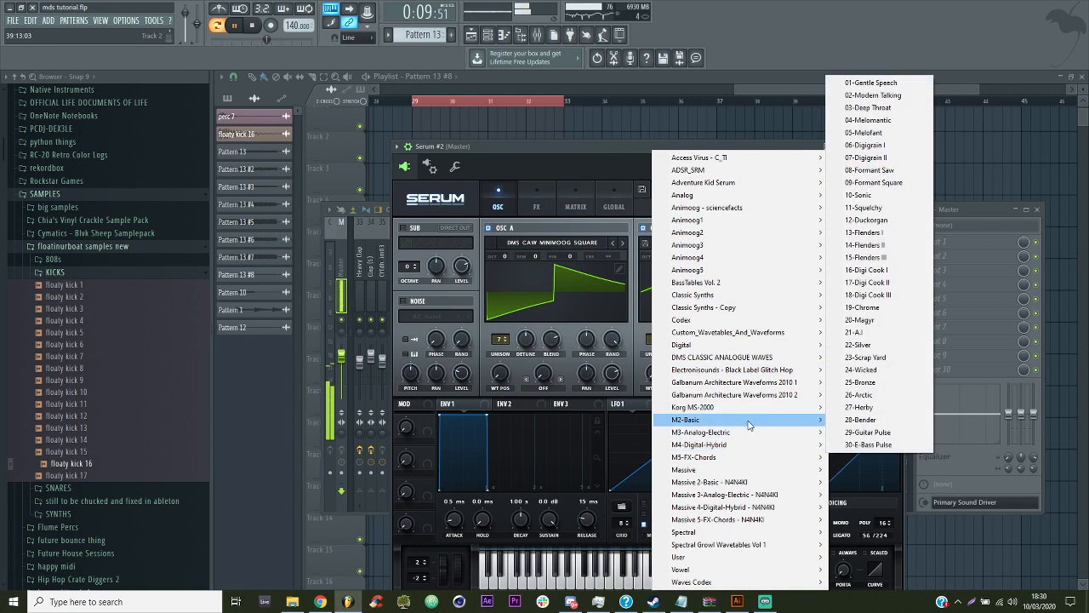
mouse_move(745, 435)
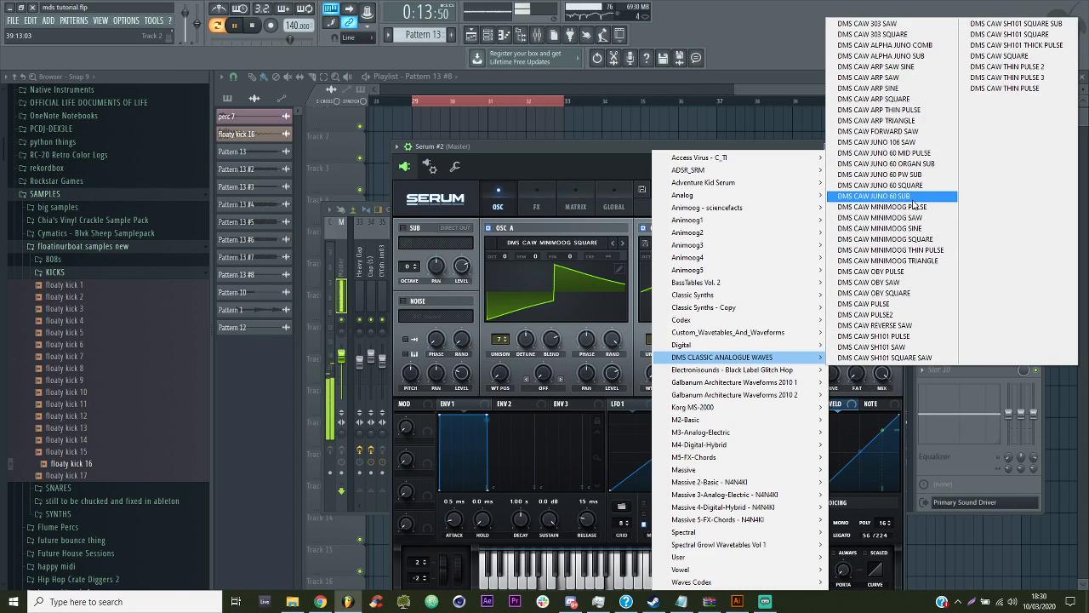
click(915, 26)
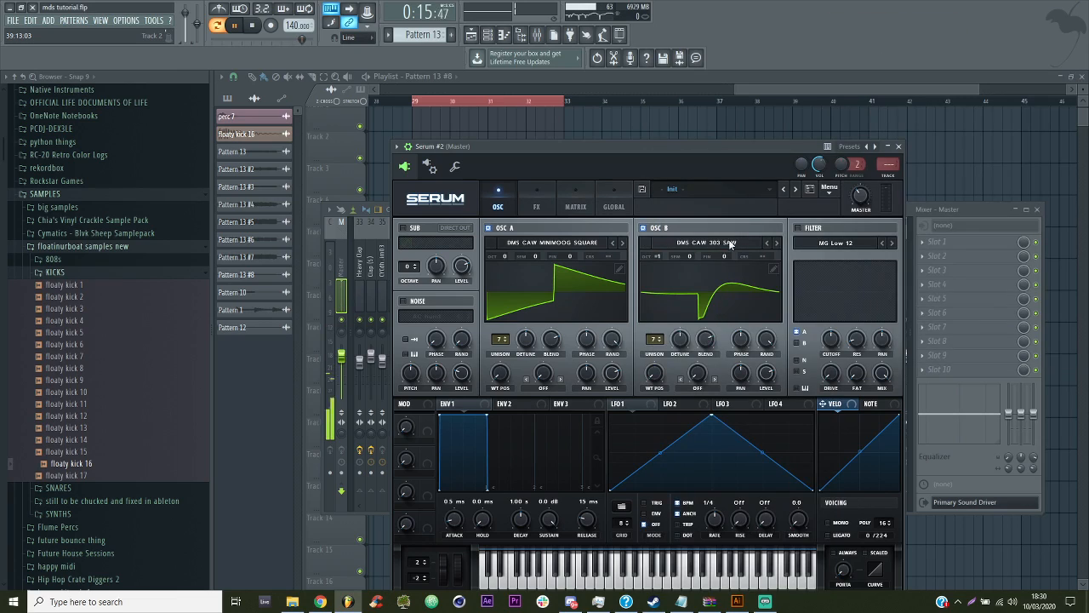
click(254, 26)
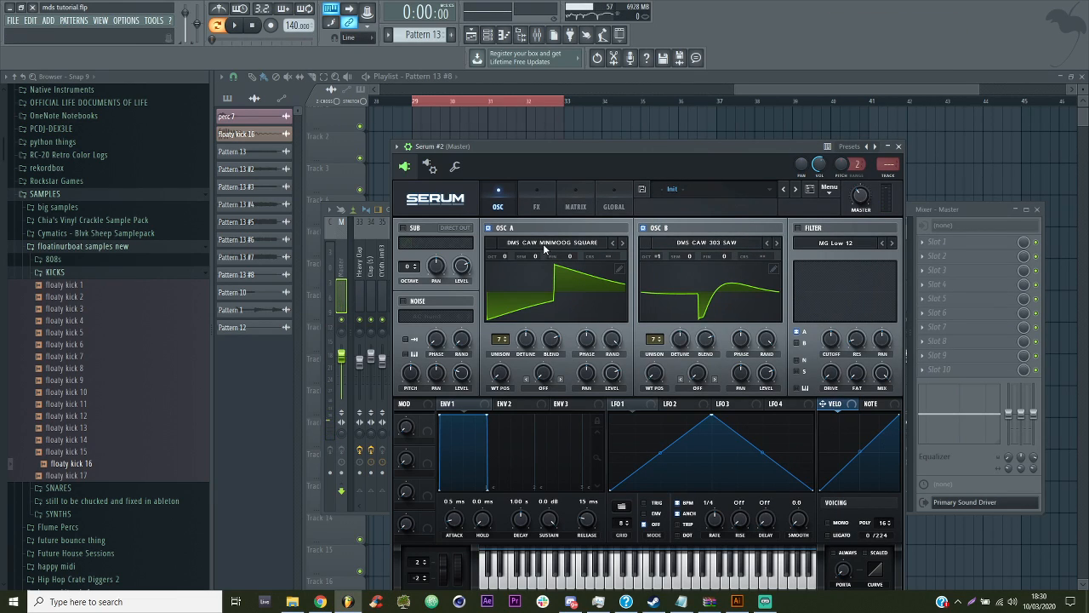
Replay the pattern and set oscillator A to octave +1 with 15 unison voices and oscillator B to 16 unison voices
drag(610, 166, 619, 148)
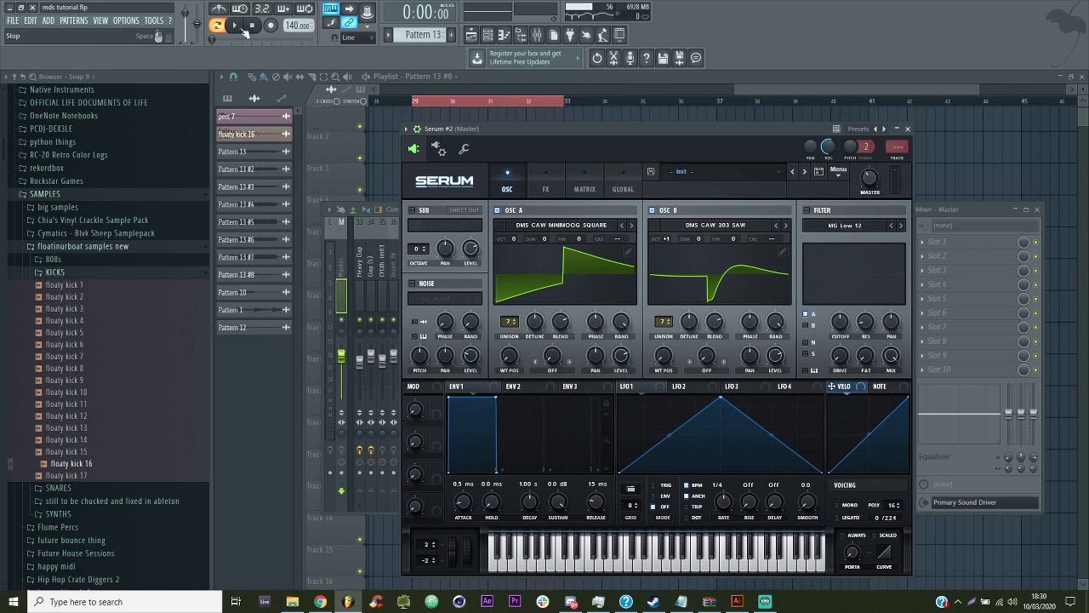
key(space)
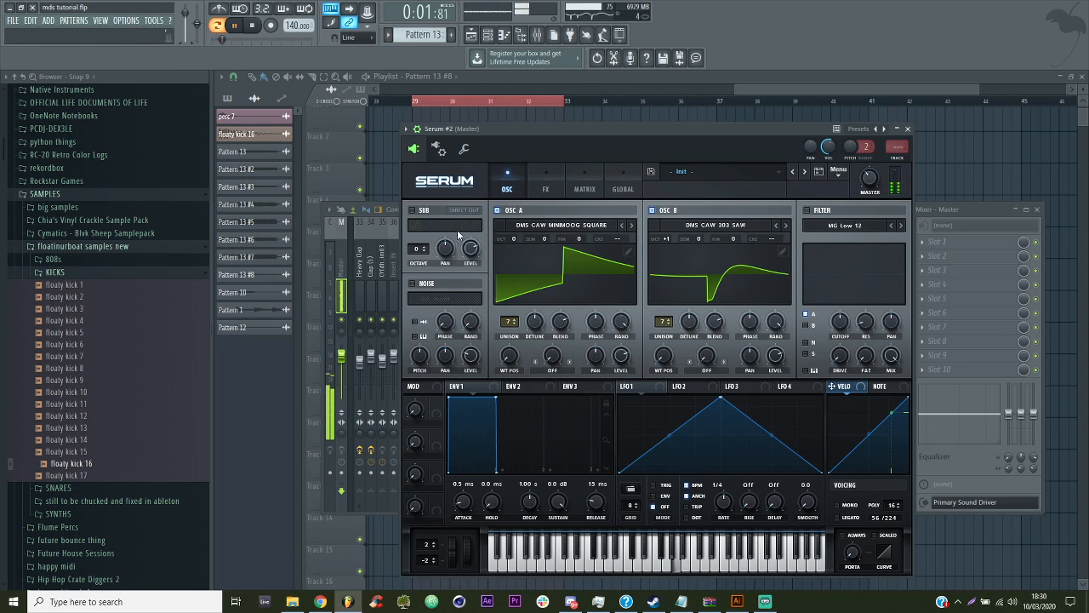
drag(515, 239, 521, 231)
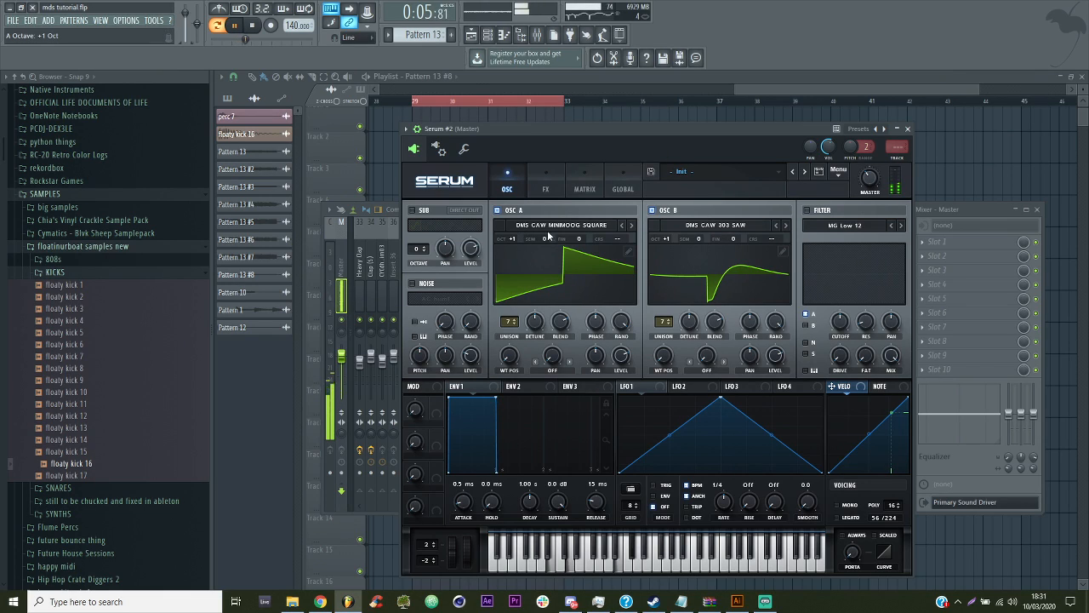
drag(510, 323, 537, 192)
click(515, 324)
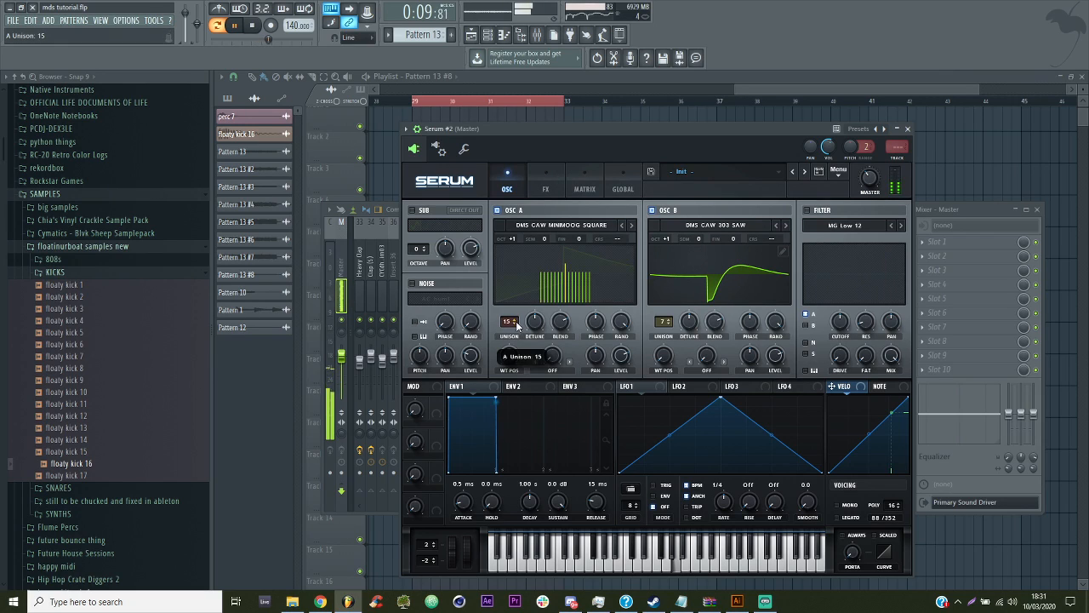
drag(663, 322, 686, 227)
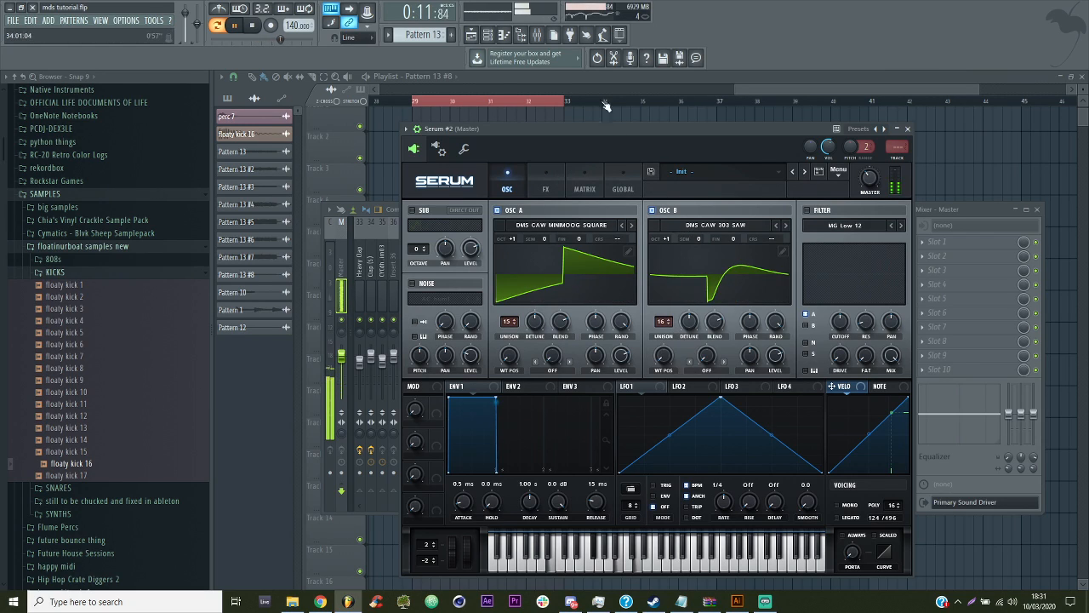
Stop playback, quick render Pattern 13 as another audio clip and trim it on track 16 to end at bar 37
click(589, 77)
key(space)
right_click(423, 37)
click(527, 201)
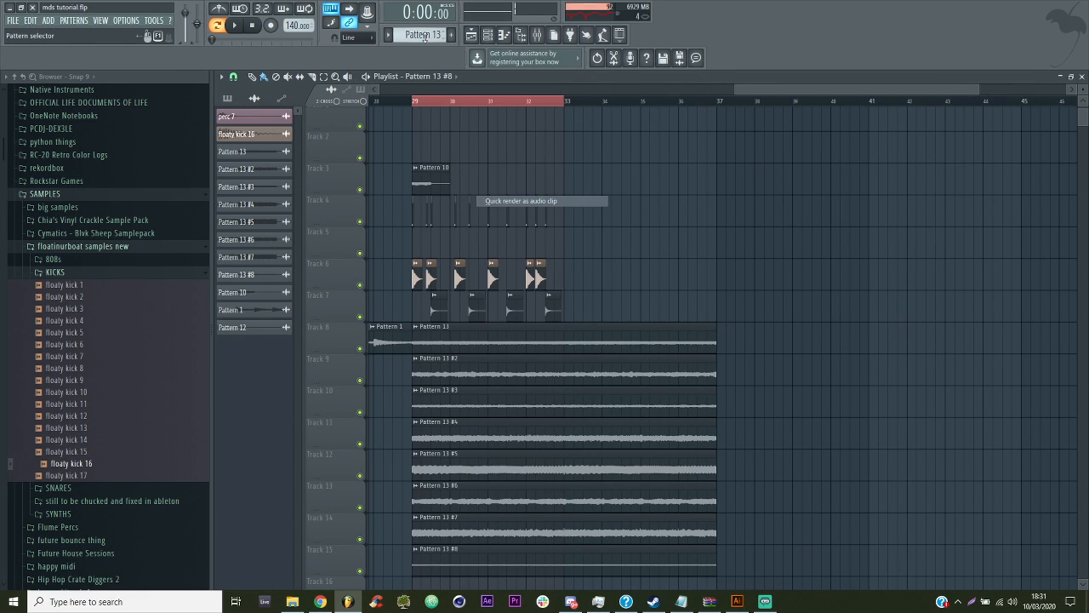
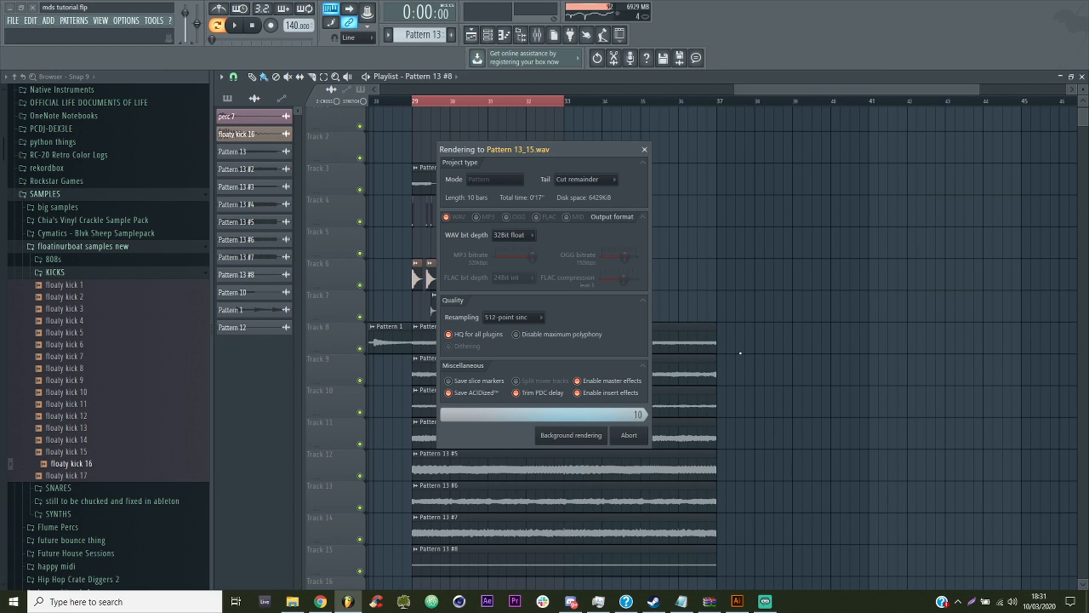
scroll(557, 401, down, 4)
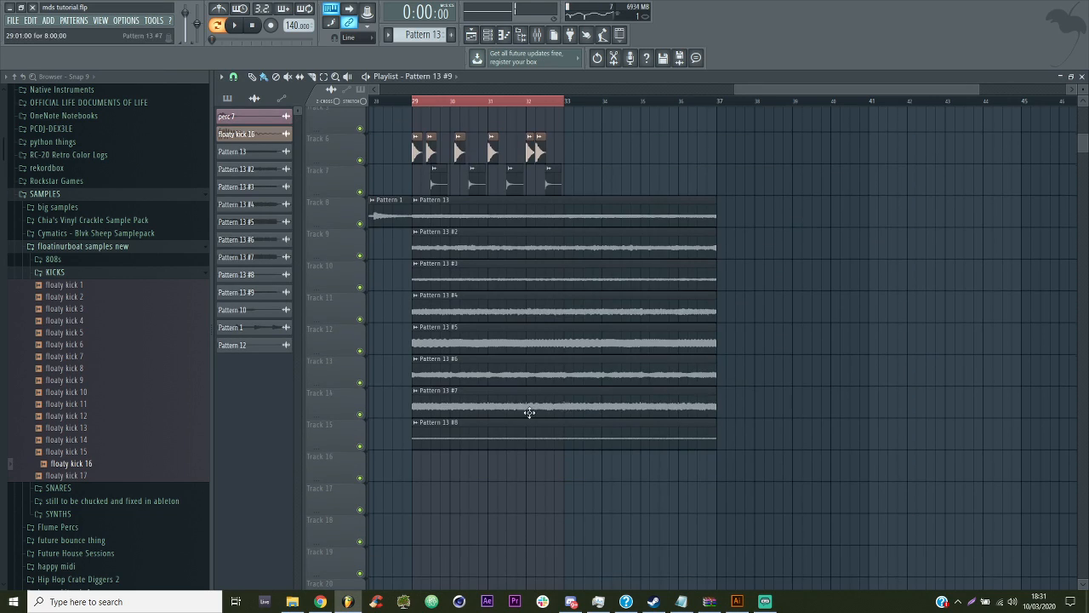
click(420, 462)
drag(726, 456, 725, 467)
Route the Pattern 13 #9 clip to mixer track 66 and select the empty Insert 70 track
double_click(472, 463)
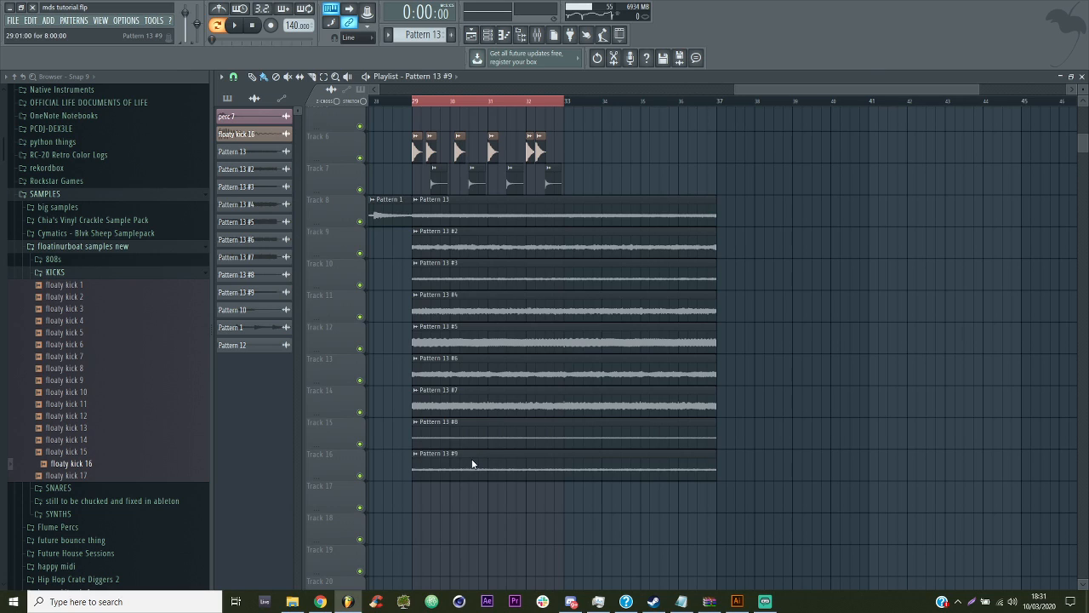
click(537, 35)
click(732, 268)
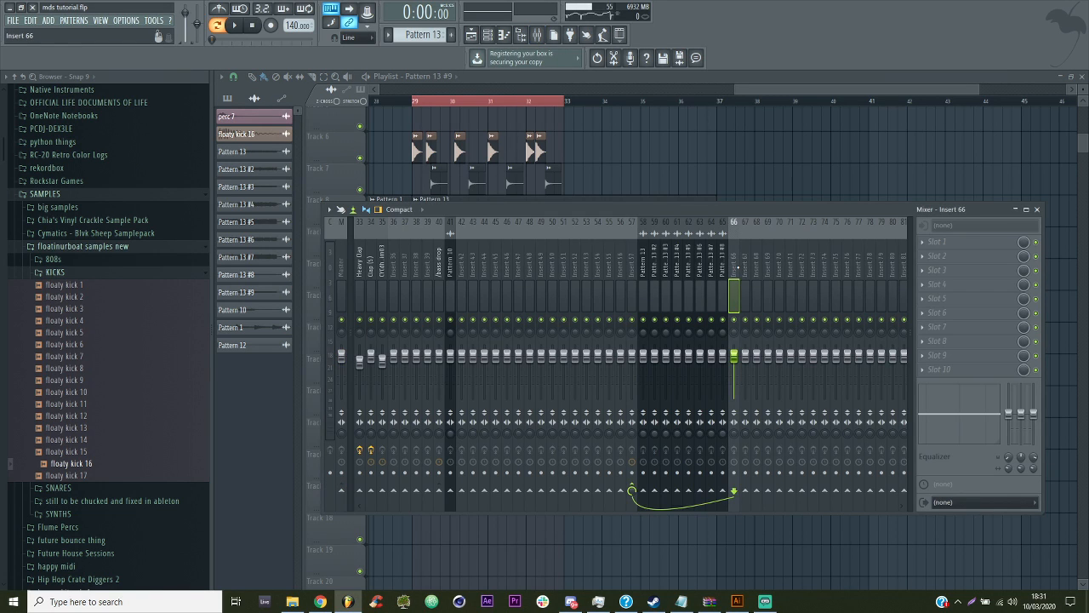
click(746, 268)
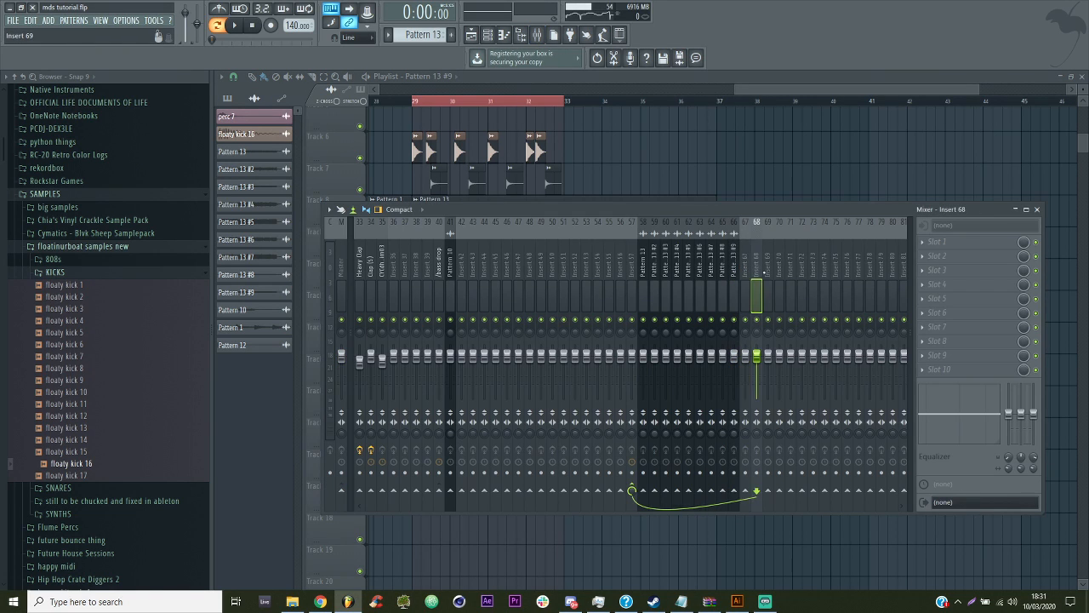
click(766, 272)
click(776, 272)
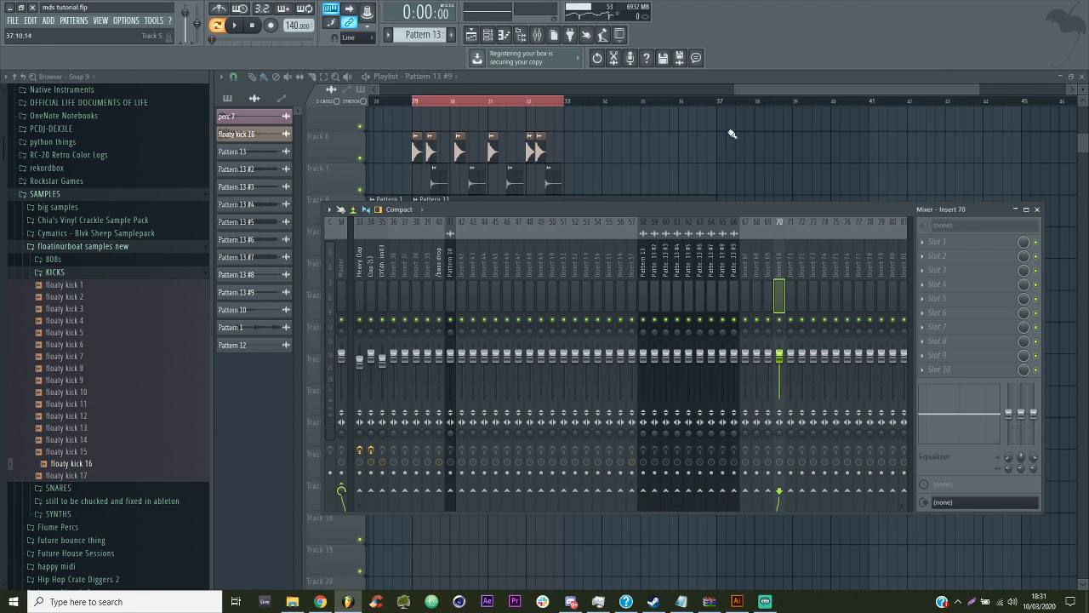
Play the arrangement from bar 29, check the chord stack channels, and save the project
key(F9)
key(space)
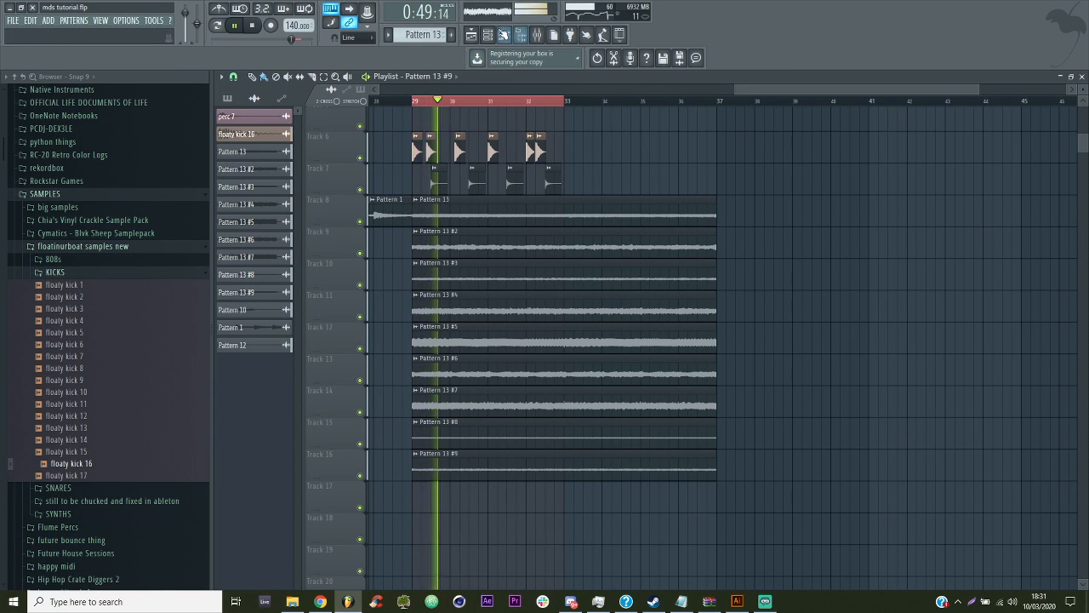
click(505, 35)
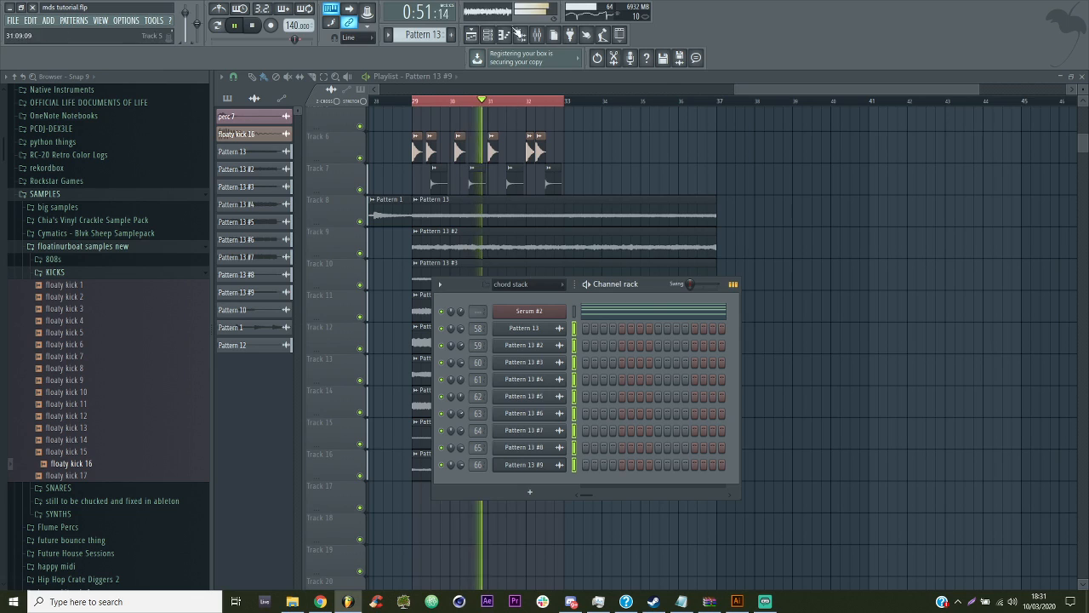
click(540, 37)
right_click(717, 172)
key(space)
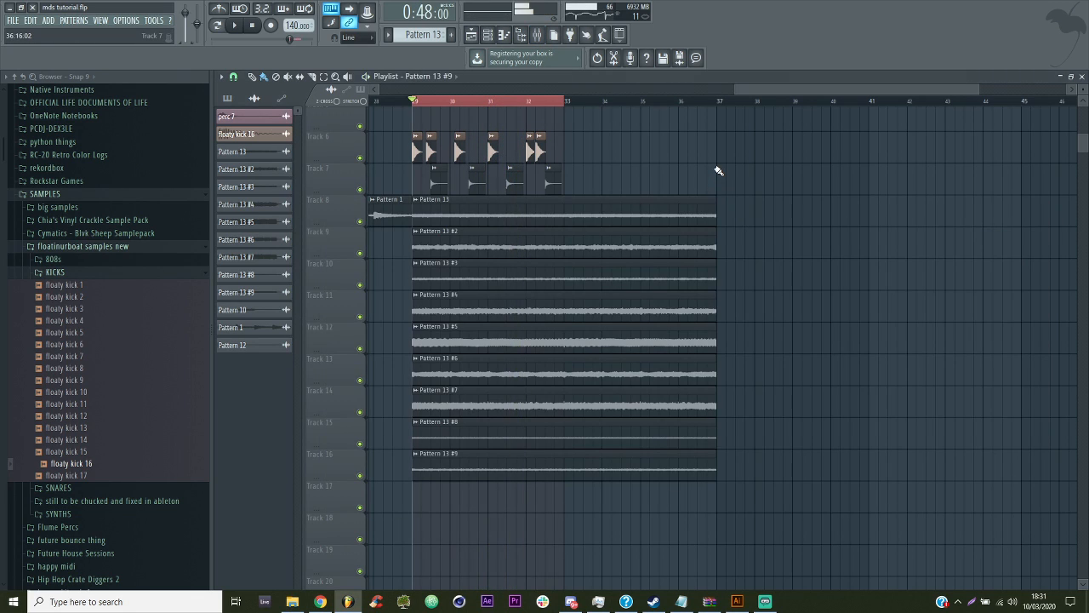
click(539, 36)
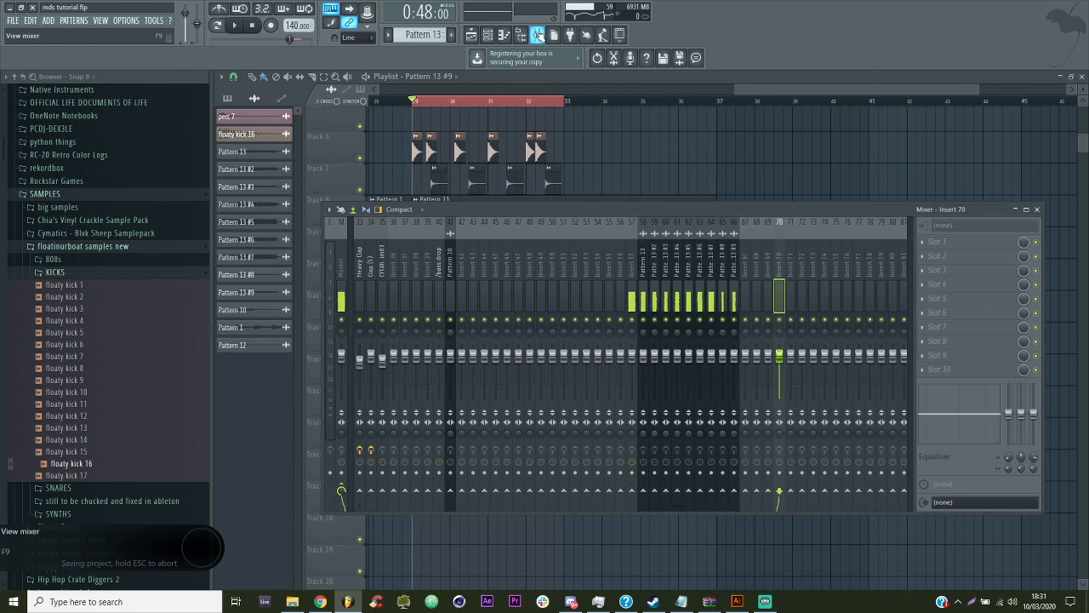
Replace the Serum #2 instrument in the chord stack group of the channel rack
click(505, 34)
right_click(563, 310)
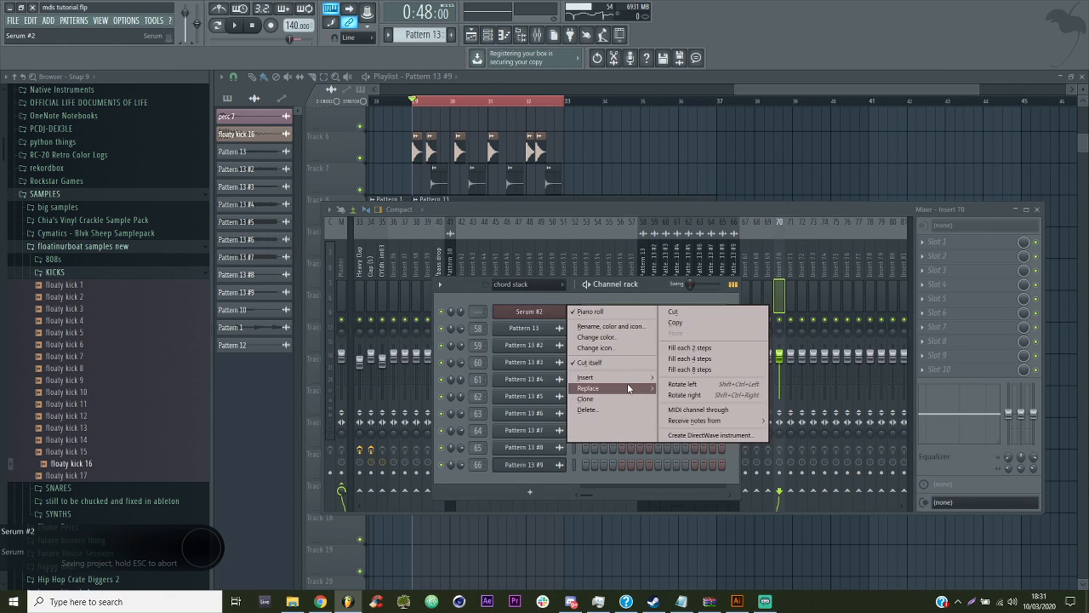
mouse_move(630, 389)
click(683, 43)
Add Fruity Parametric EQ 2 to the first effect slot of the Pattern 13 #2 track with the QUICKDEFAULT HP preset
click(667, 258)
click(656, 259)
click(922, 242)
mouse_move(946, 254)
click(790, 384)
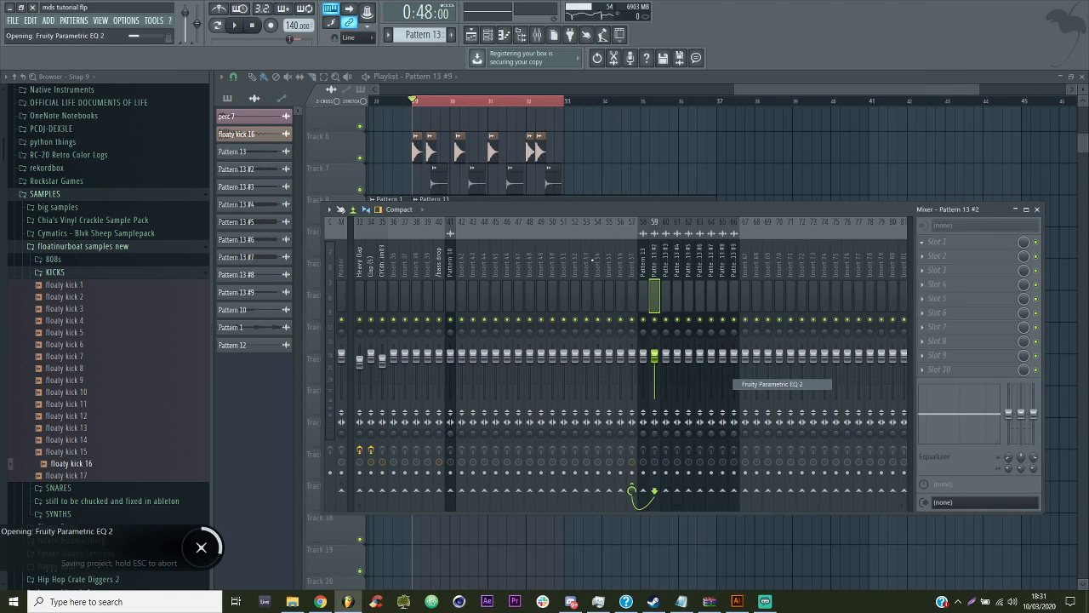
right_click(542, 131)
click(572, 162)
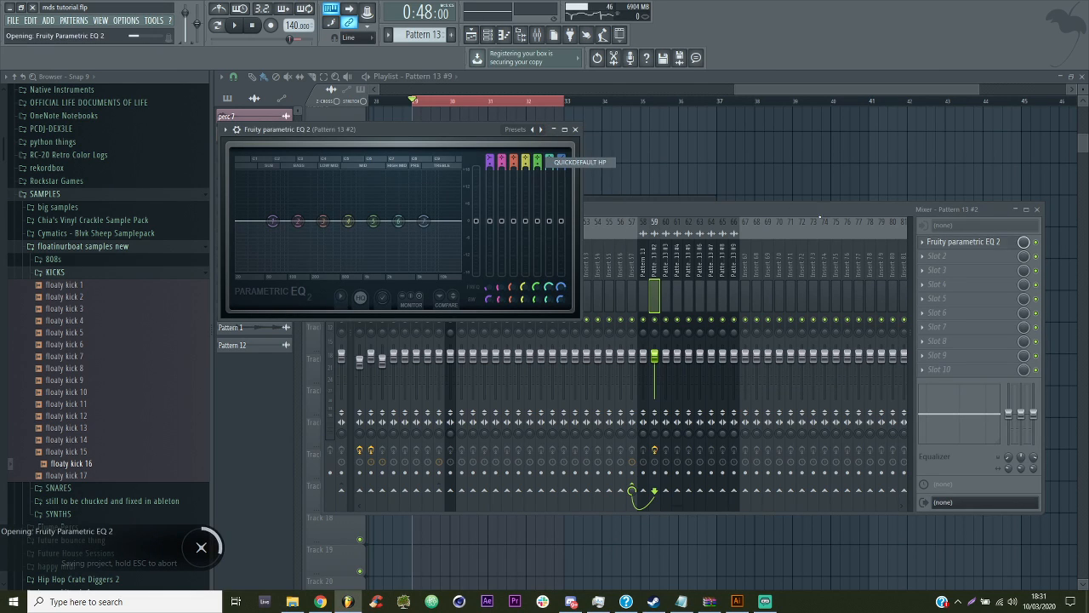
Load Fruity Parametric EQ 2 on the Pattern 13 #3 mixer track and apply the QUICKDEFAULT HP preset
click(665, 260)
click(923, 242)
mouse_move(946, 255)
click(791, 384)
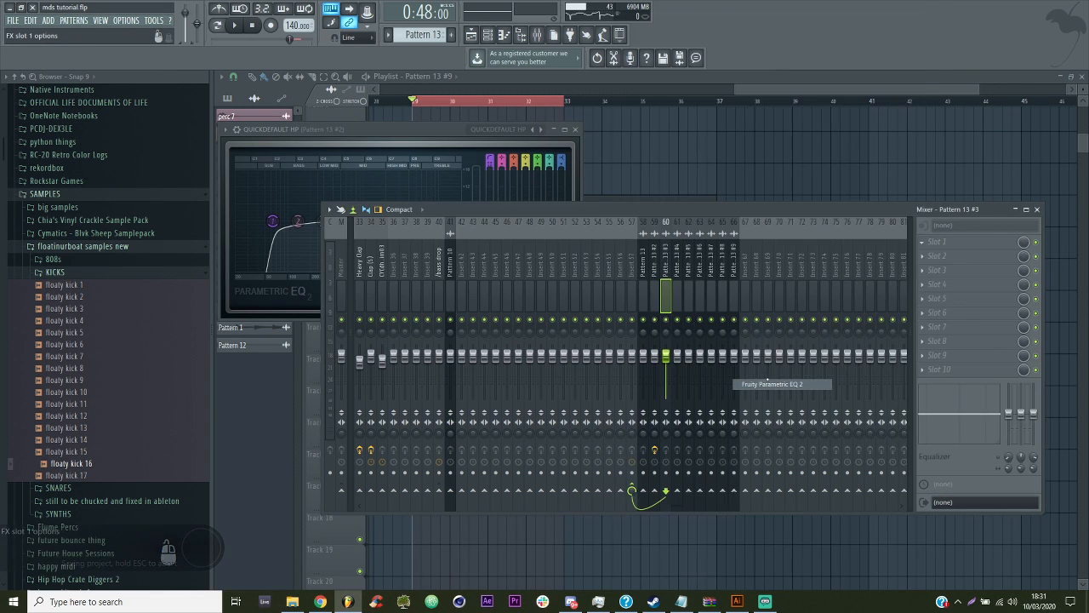
right_click(570, 160)
click(607, 201)
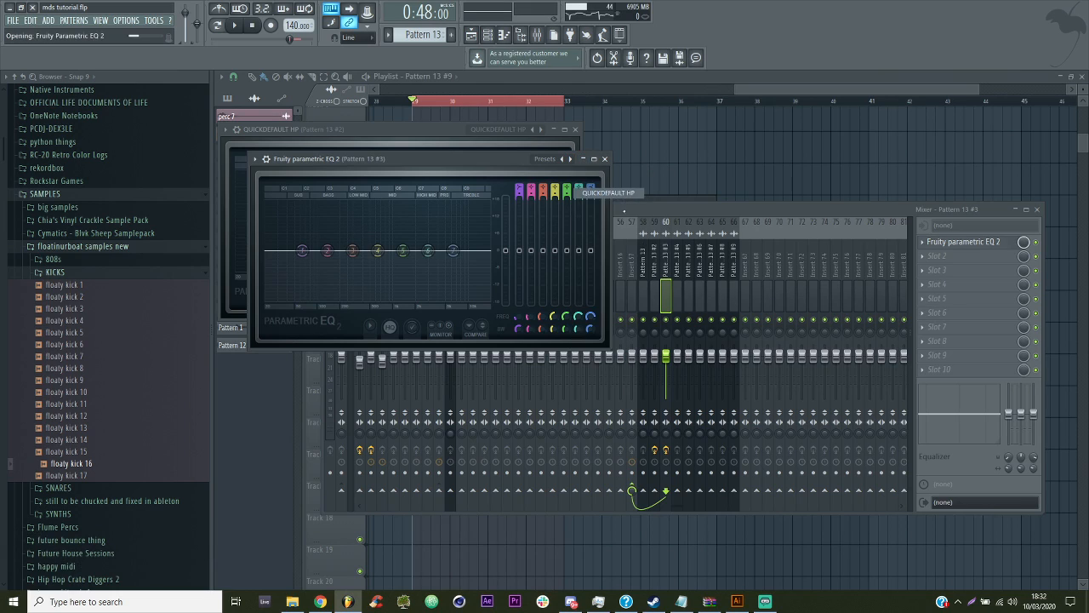
Load Fruity Parametric EQ 2 on the Pattern 13 #4 mixer track and apply the QUICKDEFAULT HP preset
click(677, 264)
click(922, 242)
mouse_move(946, 255)
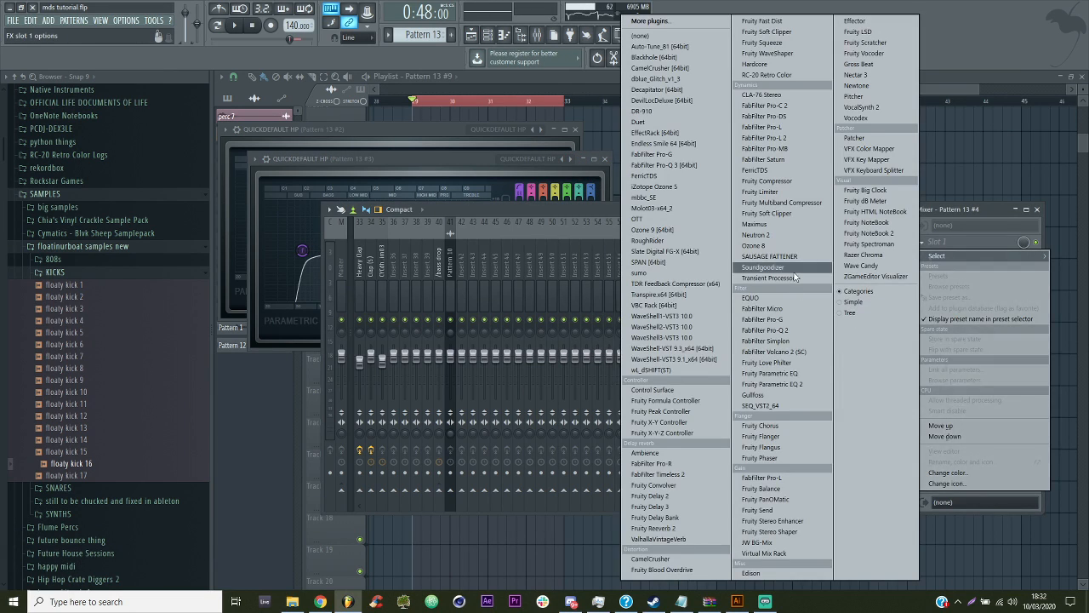
click(790, 383)
right_click(599, 188)
click(616, 218)
Load Fruity Parametric EQ 2 on the Pattern 13 #5 mixer track and apply the QUICKDEFAULT HP preset
click(689, 264)
click(922, 243)
mouse_move(945, 255)
click(780, 387)
click(619, 218)
click(680, 245)
Load Fruity Parametric EQ 2 on the Pattern 13 #6 mixer track and apply the QUICKDEFAULT HP preset
click(713, 263)
click(939, 243)
mouse_move(940, 256)
click(771, 384)
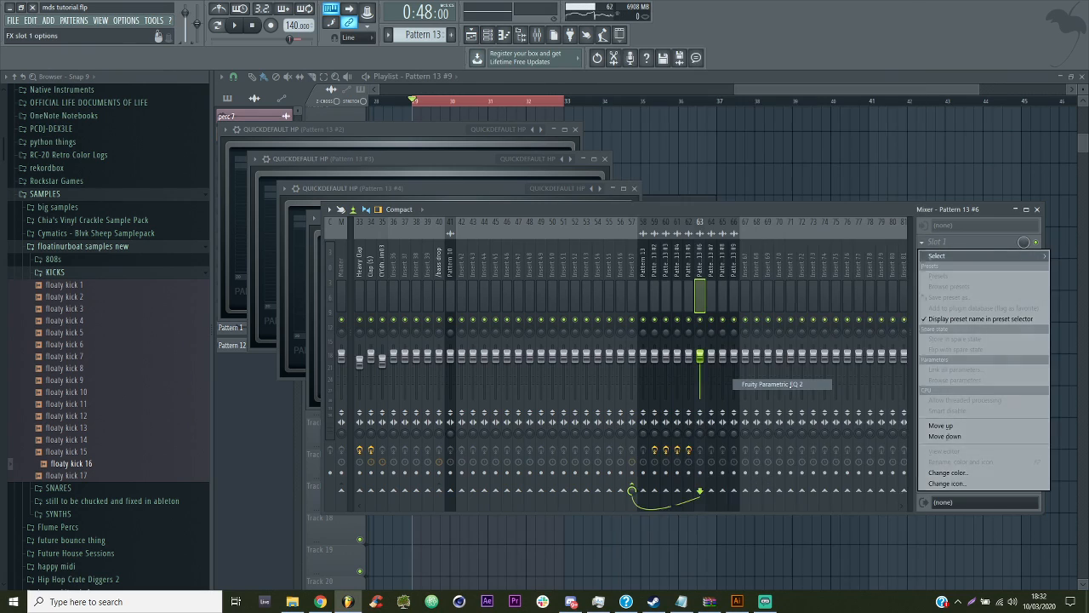
click(541, 129)
click(574, 159)
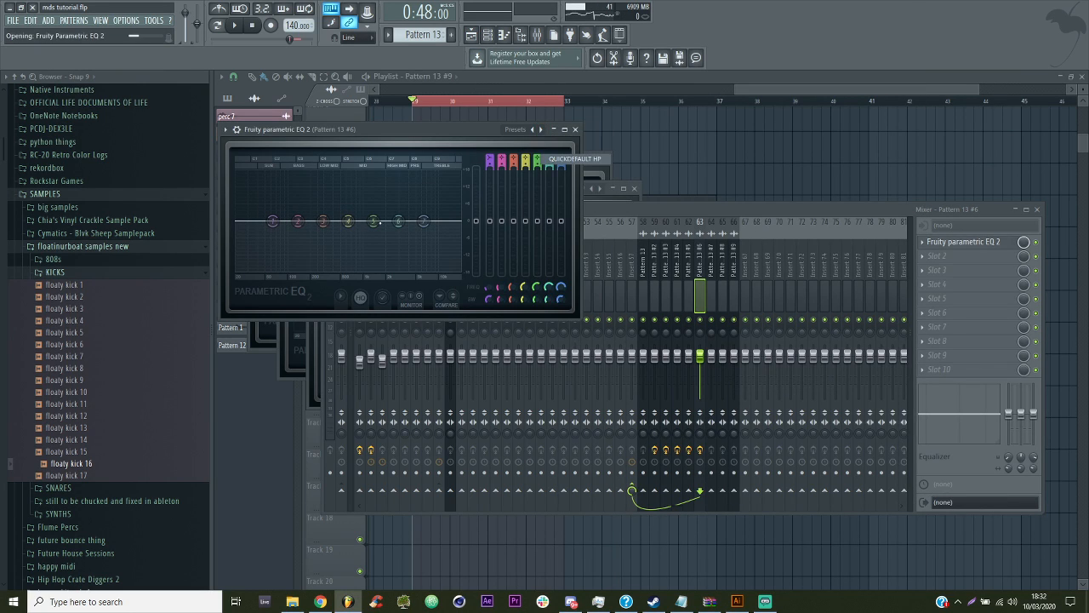
Load Fruity Parametric EQ 2 on the Pattern 13 #7 mixer track and apply the QUICKDEFAULT HP preset
click(710, 267)
click(940, 242)
mouse_move(940, 255)
click(771, 383)
right_click(570, 159)
click(604, 187)
Load Fruity Parametric EQ 2 on the Pattern 13 #8 mixer track and apply the QUICKDEFAULT HP preset
click(722, 267)
click(930, 242)
click(772, 384)
right_click(600, 188)
click(634, 217)
Load Fruity Parametric EQ 2 on the Pattern 13 #9 mixer track and apply the QUICKDEFAULT HP preset
click(733, 266)
click(926, 244)
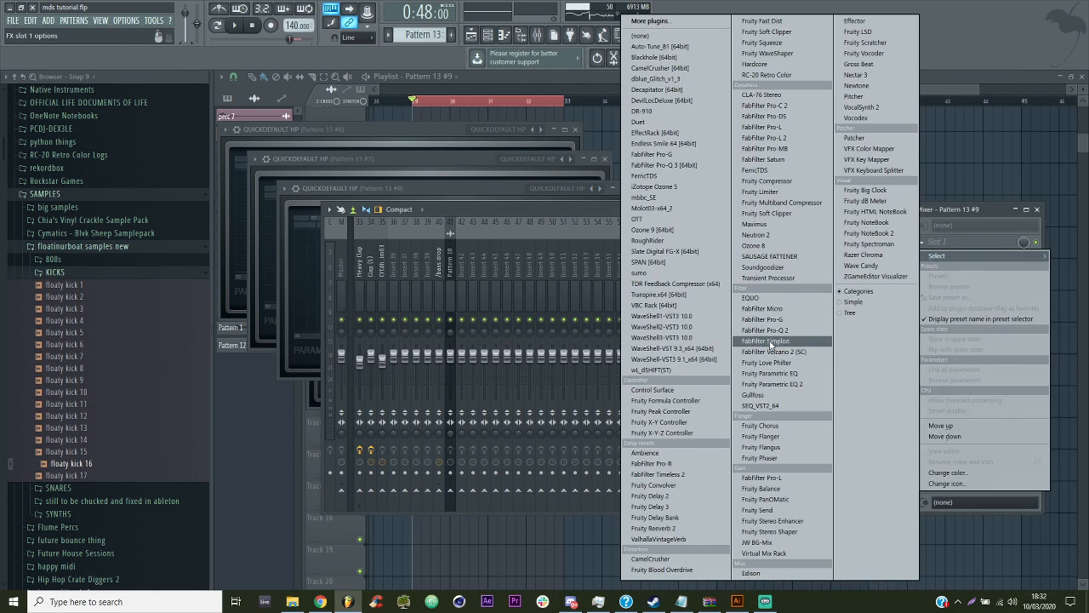
click(772, 384)
right_click(628, 219)
click(646, 247)
Play the filtered stack from bar 29, solo the Pattern 13 #2 mixer track, and stop playback
click(711, 211)
key(space)
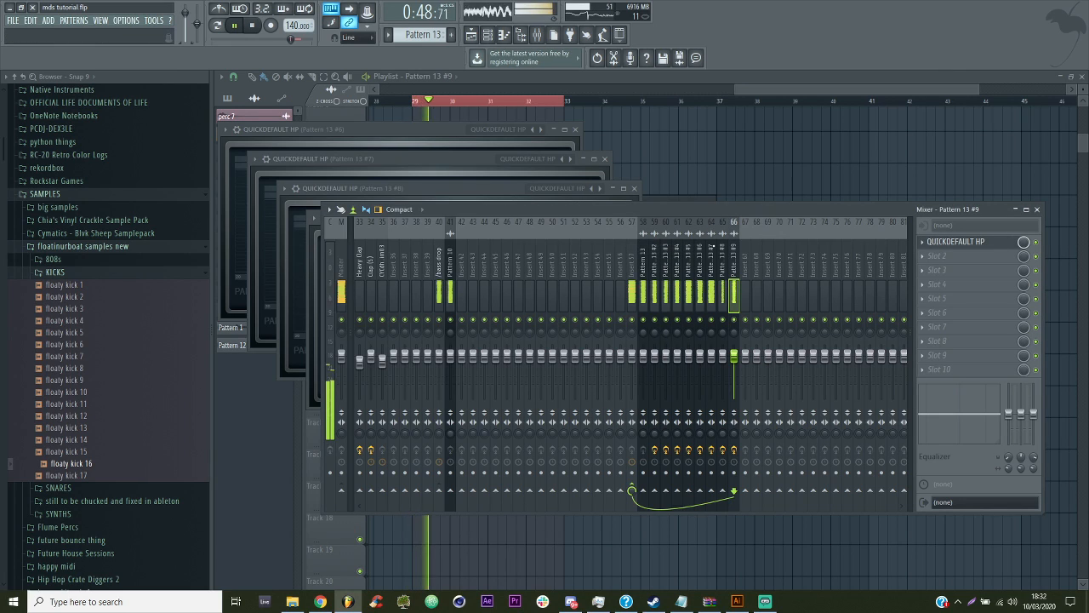
right_click(733, 319)
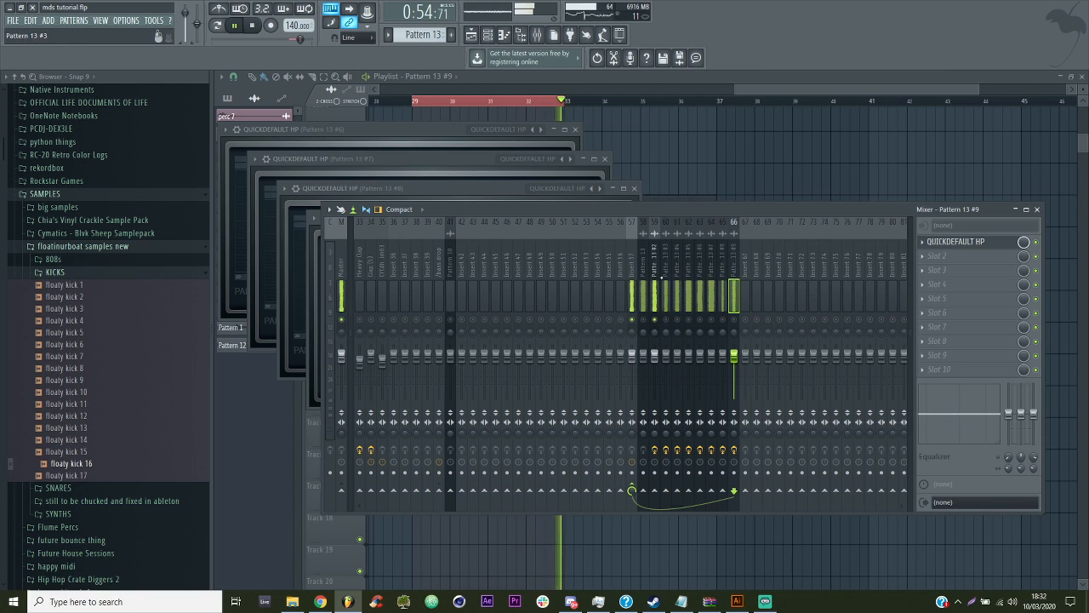
key(space)
Add Fruity Stereo Shaper to slot 2 of Pattern 13 #2, raise the left channel, lower the right, and offset the delay
click(661, 300)
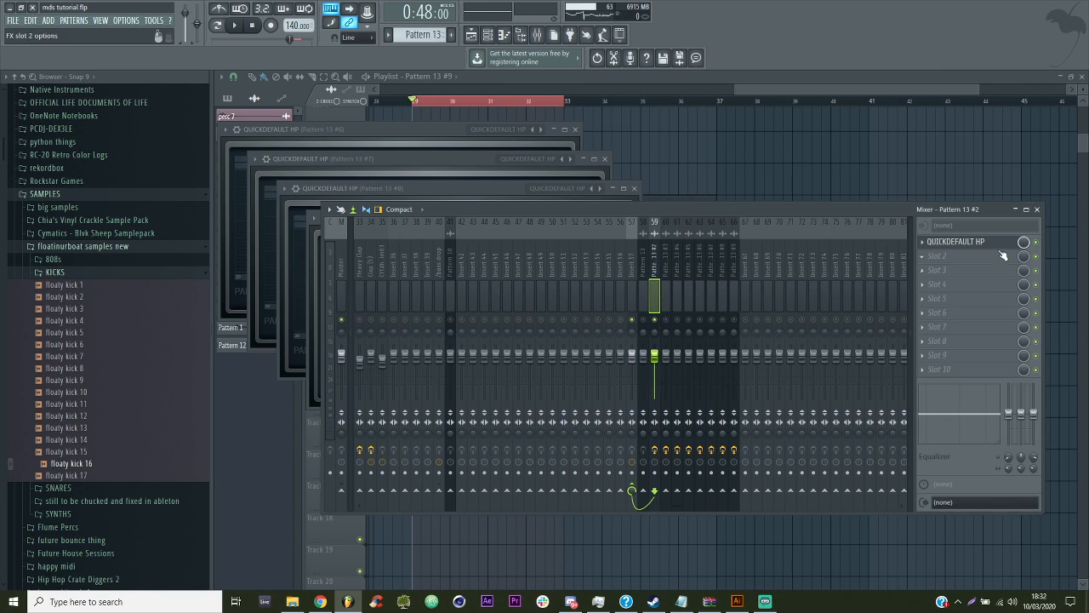
click(1004, 257)
click(790, 486)
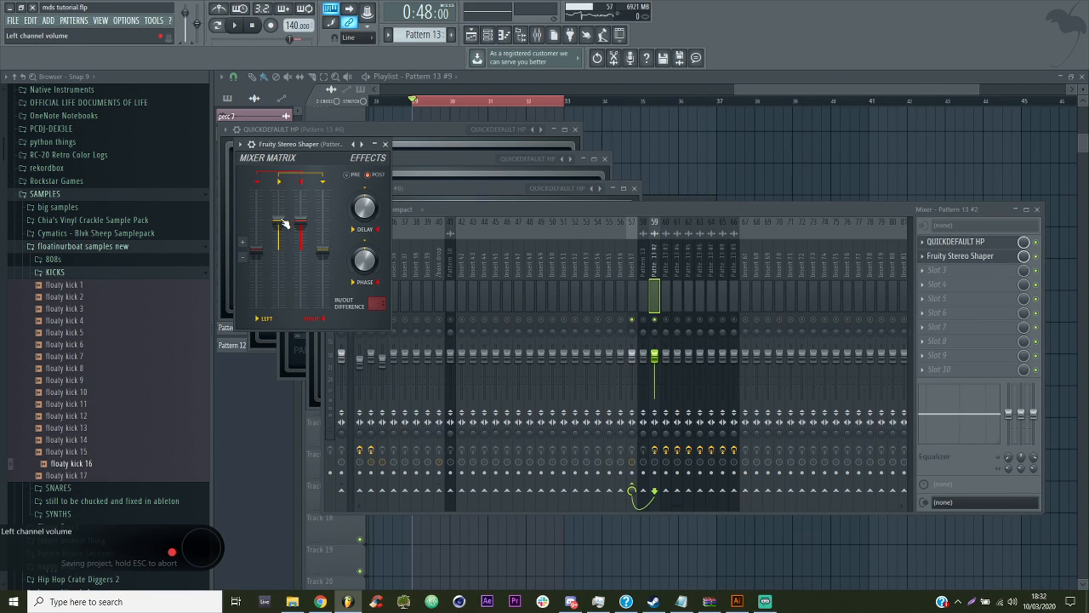
drag(281, 221, 301, 236)
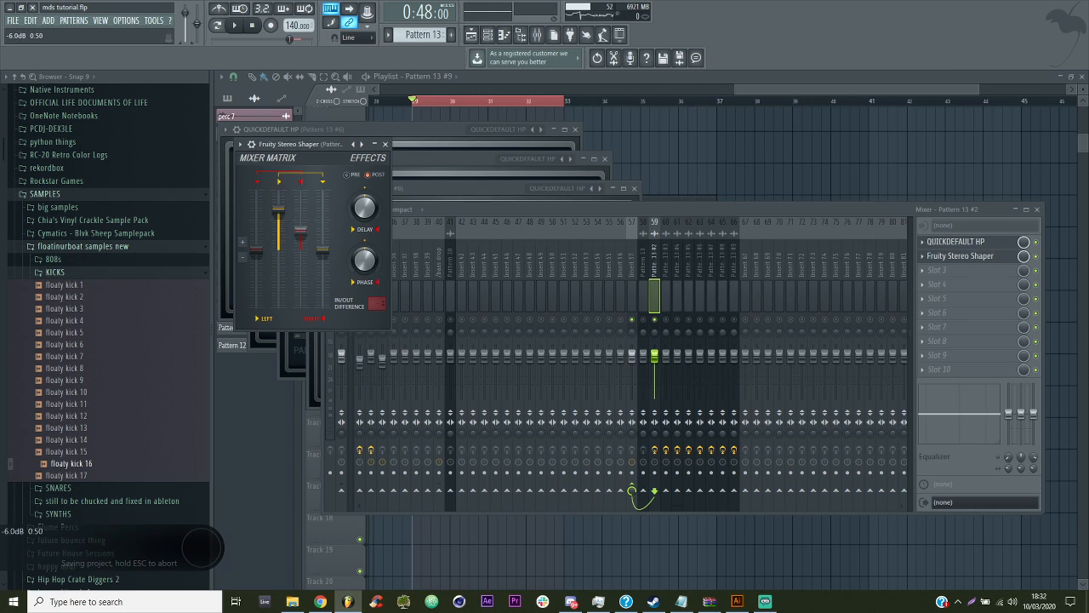
drag(364, 207, 364, 198)
Unmute Pattern 13 #3 and add Fruity Stereo Shaper in slot 2 with the left channel lowered, the right raised, and the delay offset
click(665, 319)
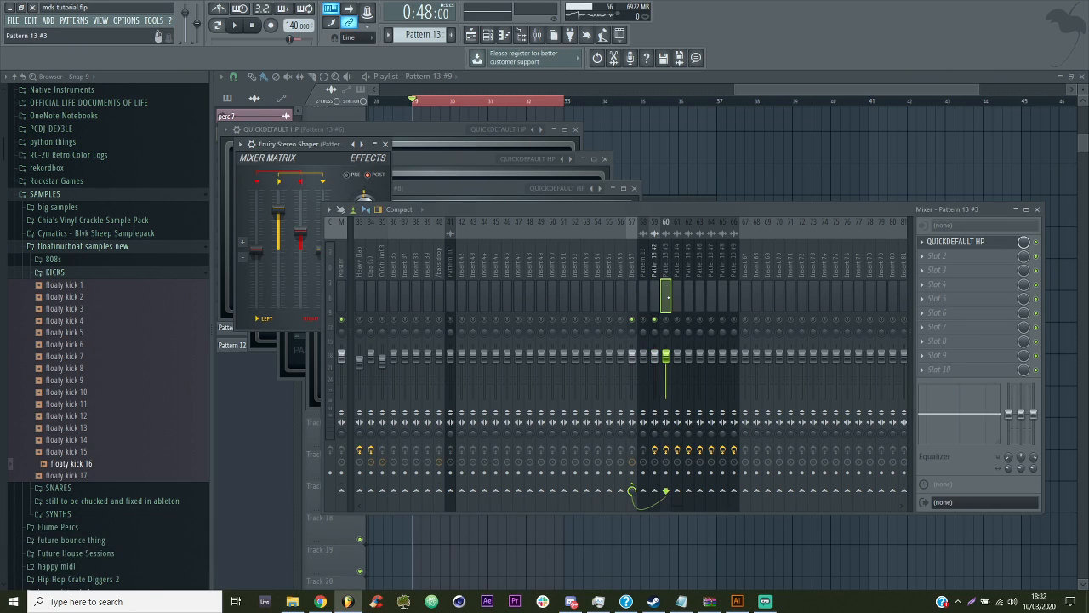
click(970, 259)
click(779, 532)
drag(319, 178, 449, 148)
drag(460, 223, 438, 223)
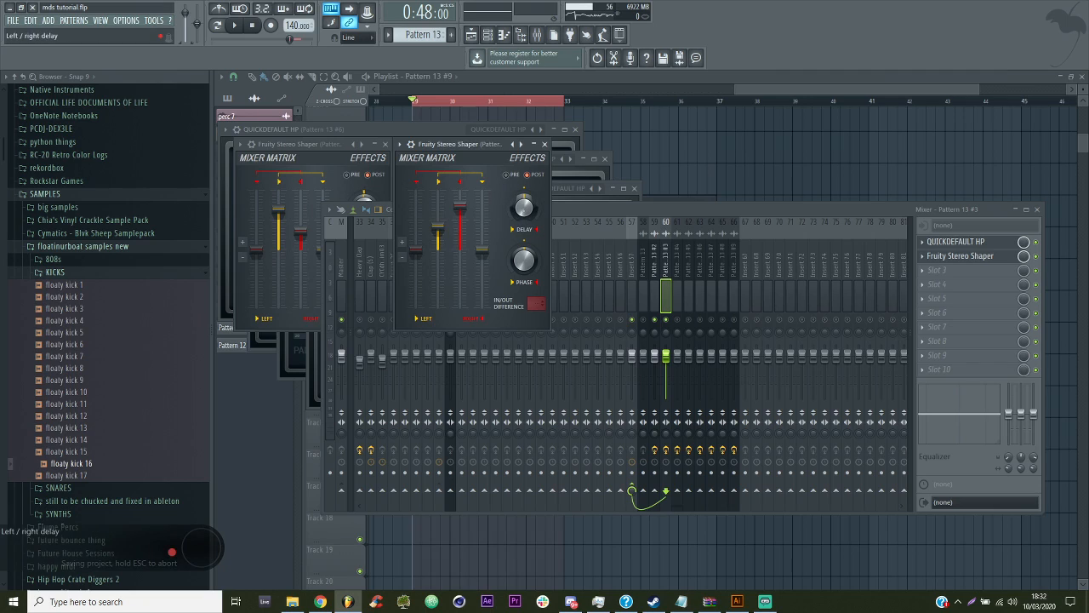
drag(524, 207, 524, 204)
Play the arrangement and compare the Stereo Shaper settings of Pattern 13 #2 and Pattern 13 #3
click(325, 145)
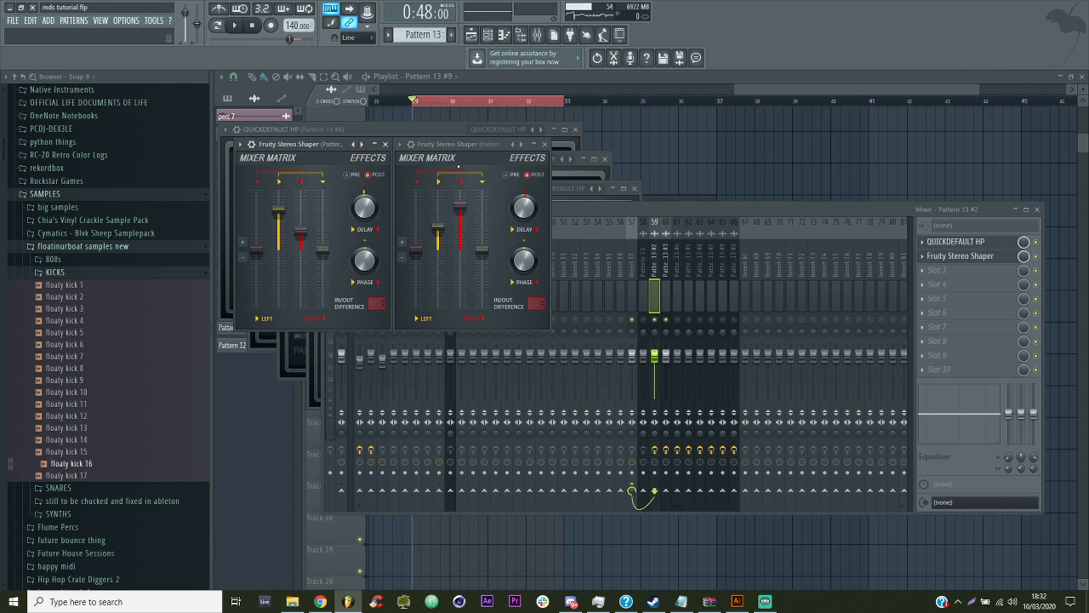
click(598, 209)
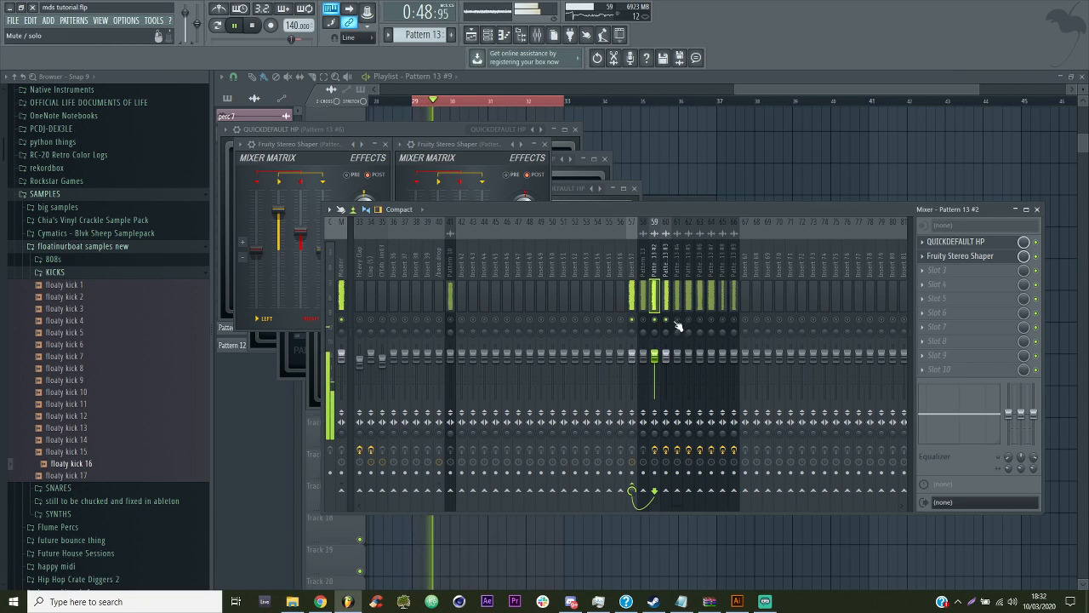
click(428, 157)
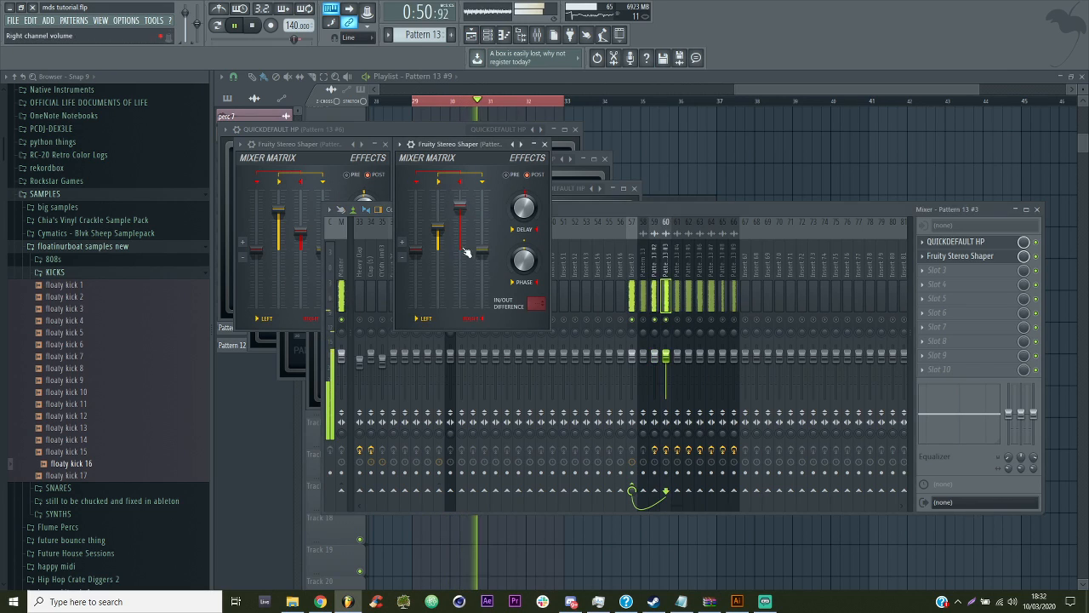
Unmute the Pattern 13, #4, #5, #6 and #7 mixer tracks one after another during playback
click(646, 326)
click(681, 326)
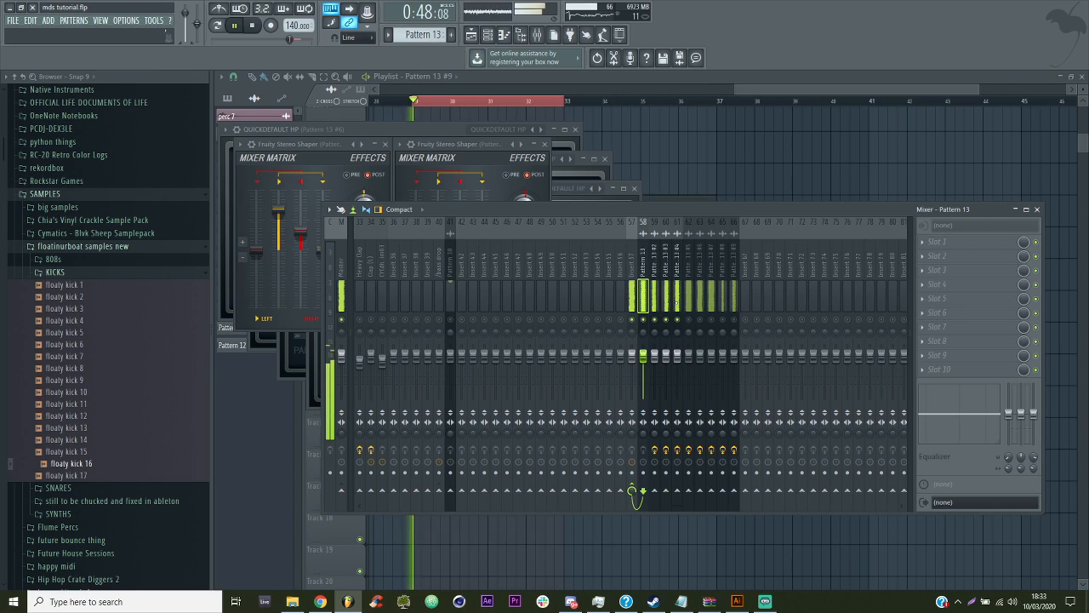
click(689, 324)
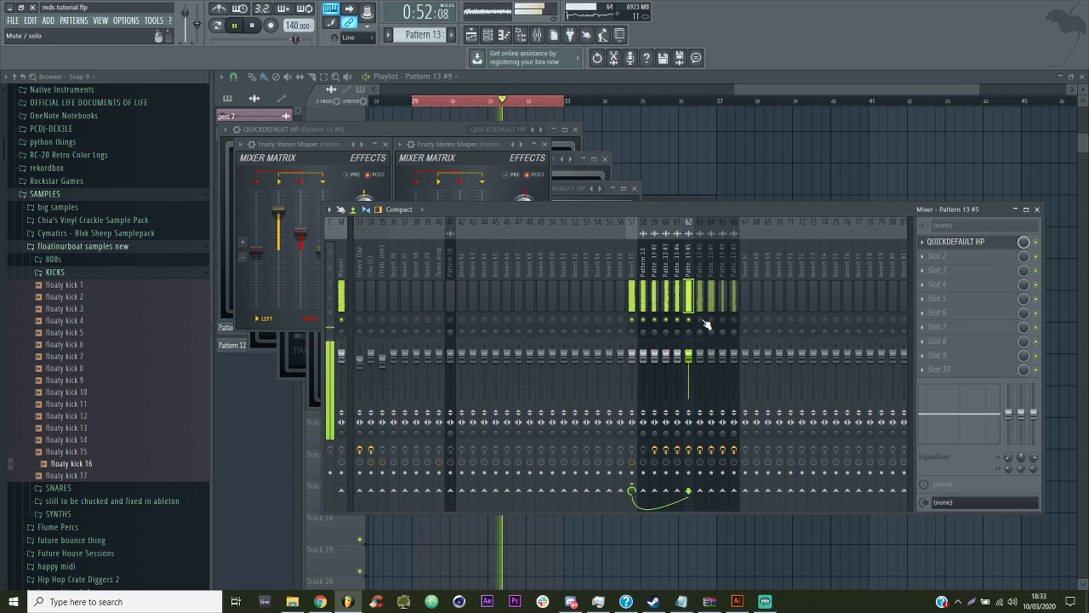
click(712, 324)
Add a second Fruity Parametric EQ 2 in slot 2 of Pattern 13 #7 and slightly lower its band 7 high shelf
click(944, 255)
click(779, 381)
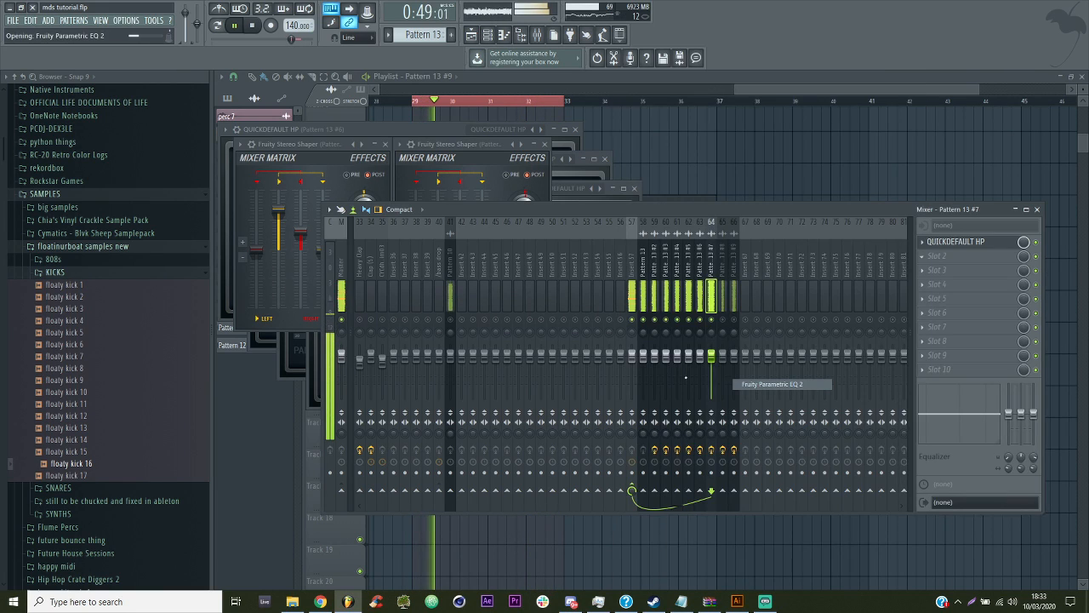
drag(443, 266, 476, 272)
right_click(493, 278)
click(506, 292)
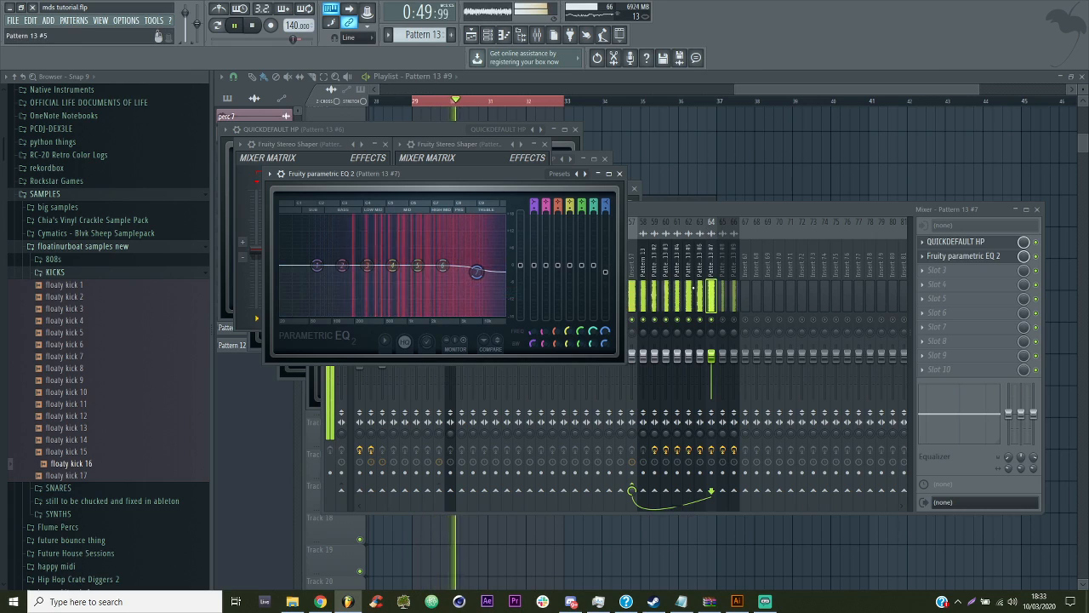
Unmute the Pattern 13 #8 and Pattern 13 #9 mixer tracks
click(723, 319)
click(722, 293)
click(734, 320)
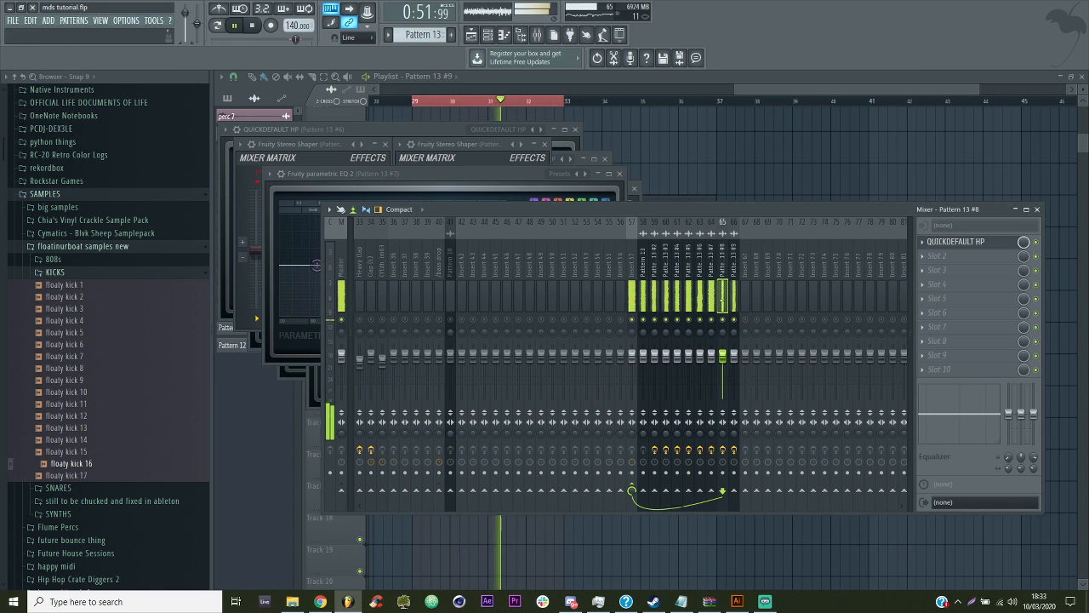
Solo Pattern 13 #7 and load the S1 Imager Stereo plugin through WaveShell-VST 9.3_x64 in effect slot 3
click(712, 298)
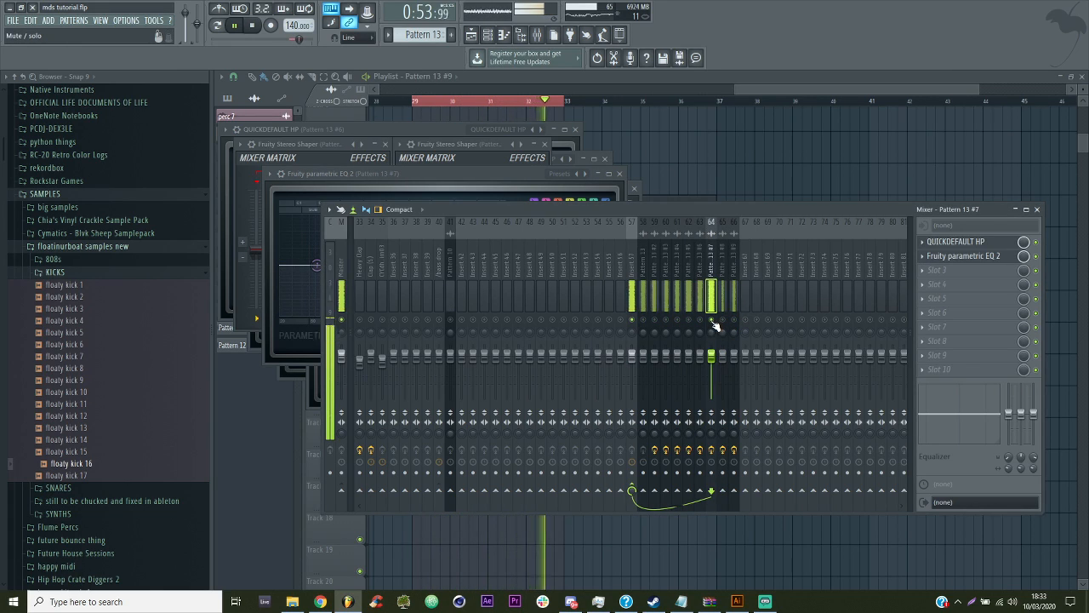
click(940, 270)
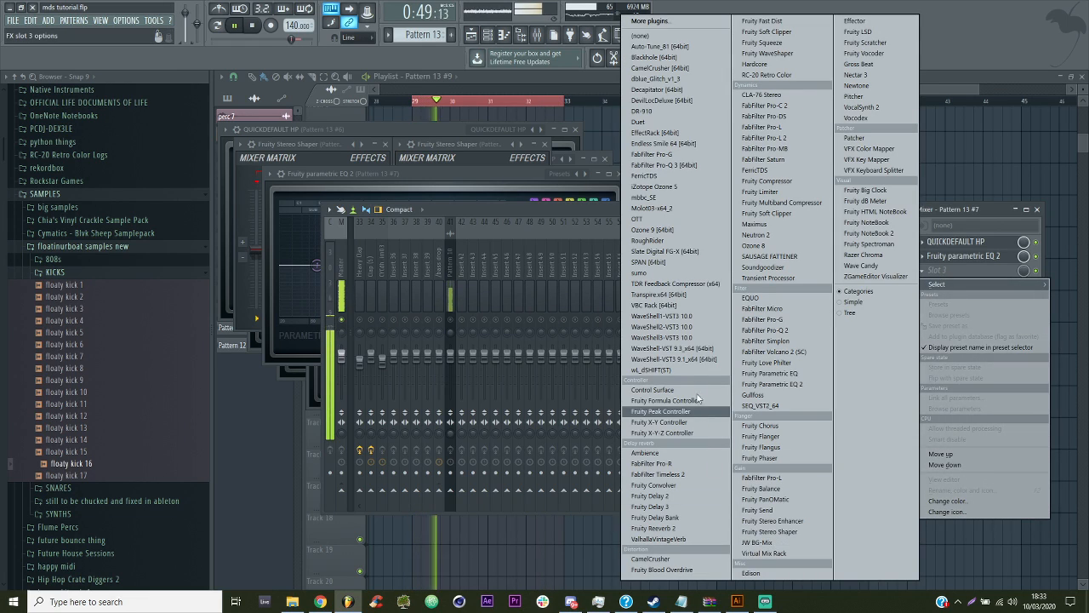
click(697, 349)
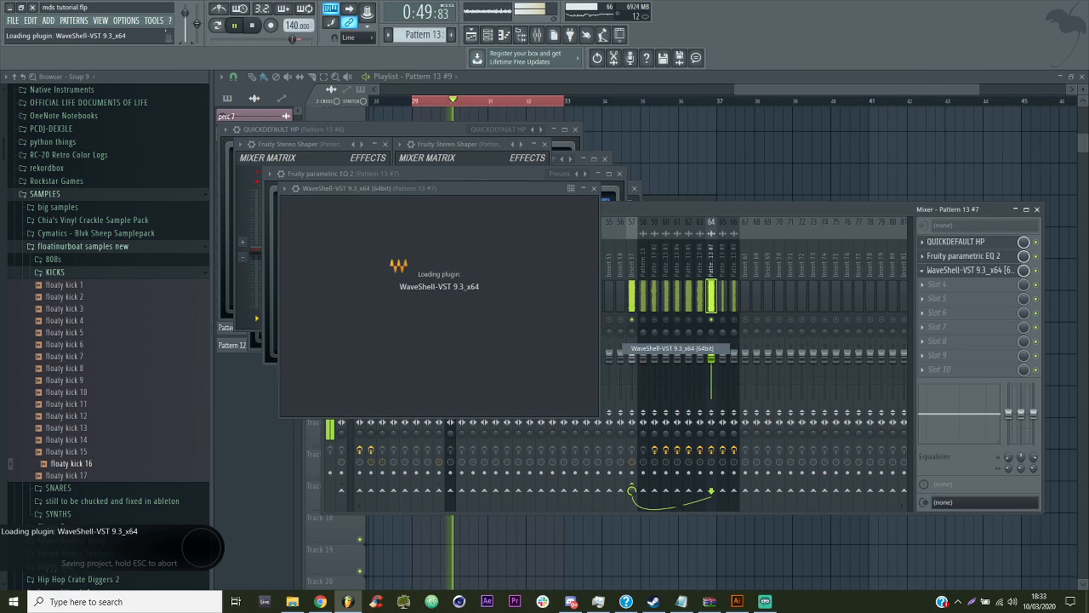
click(511, 343)
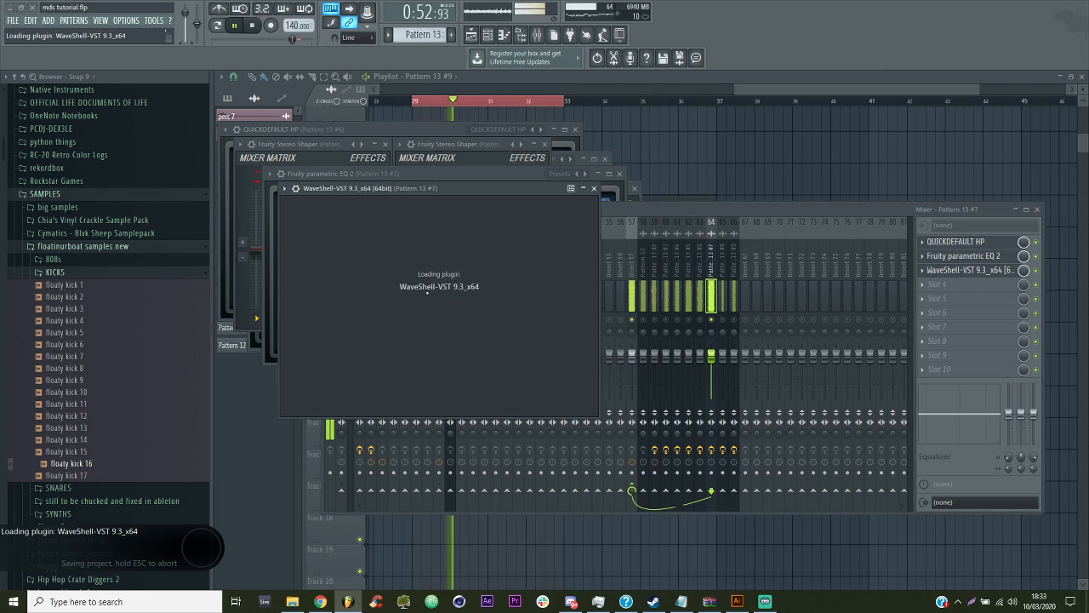
click(411, 259)
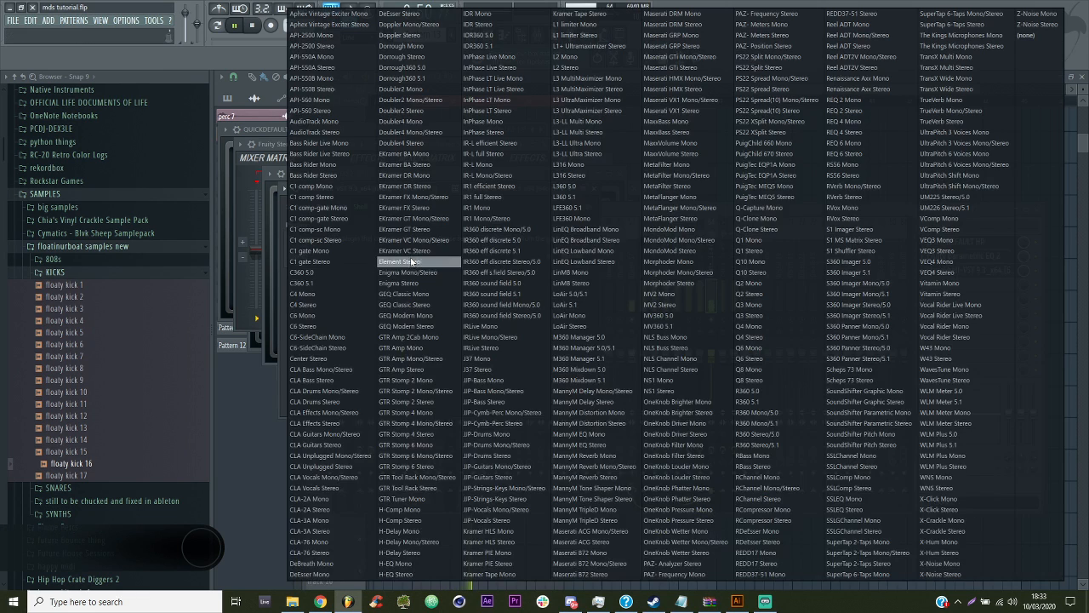
click(862, 230)
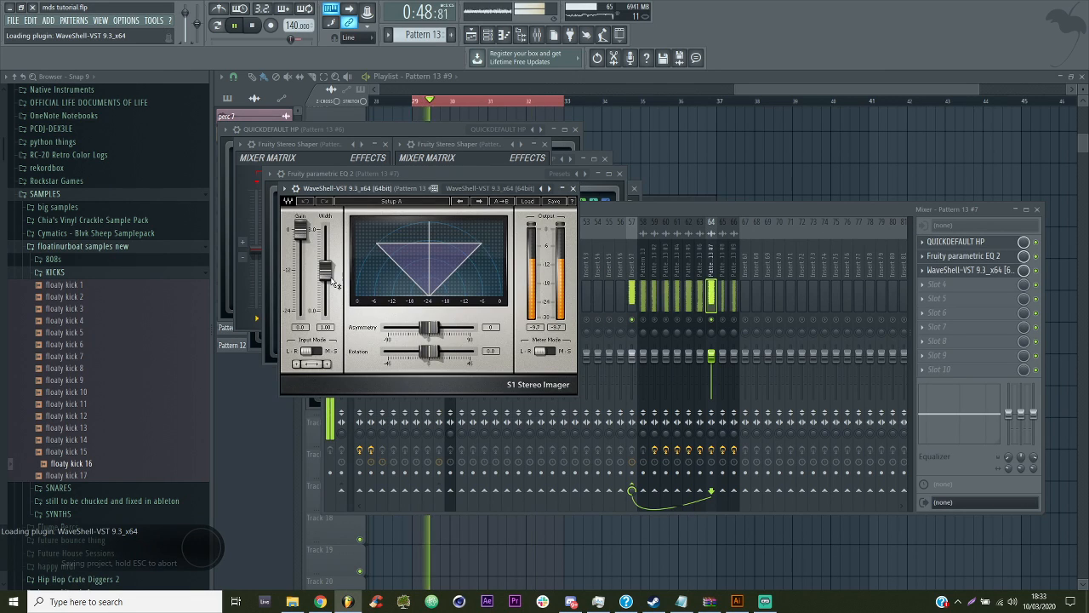
Set the S1 Stereo Imager's asymmetry to 5 and width to 2.66 in L-R input mode, and unmute the other chord stack tracks
drag(428, 332, 432, 333)
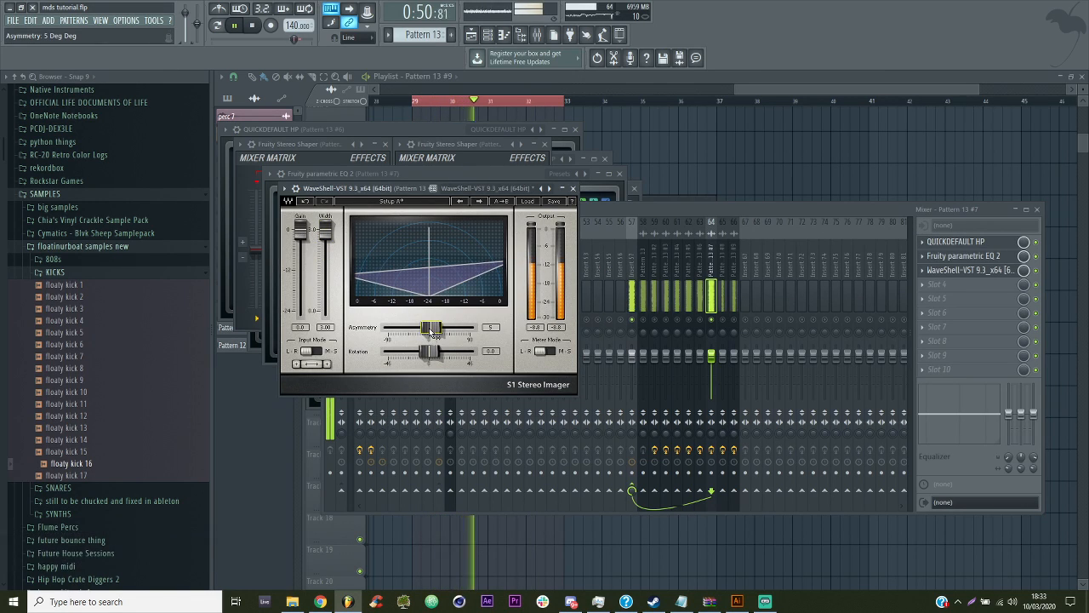
click(316, 351)
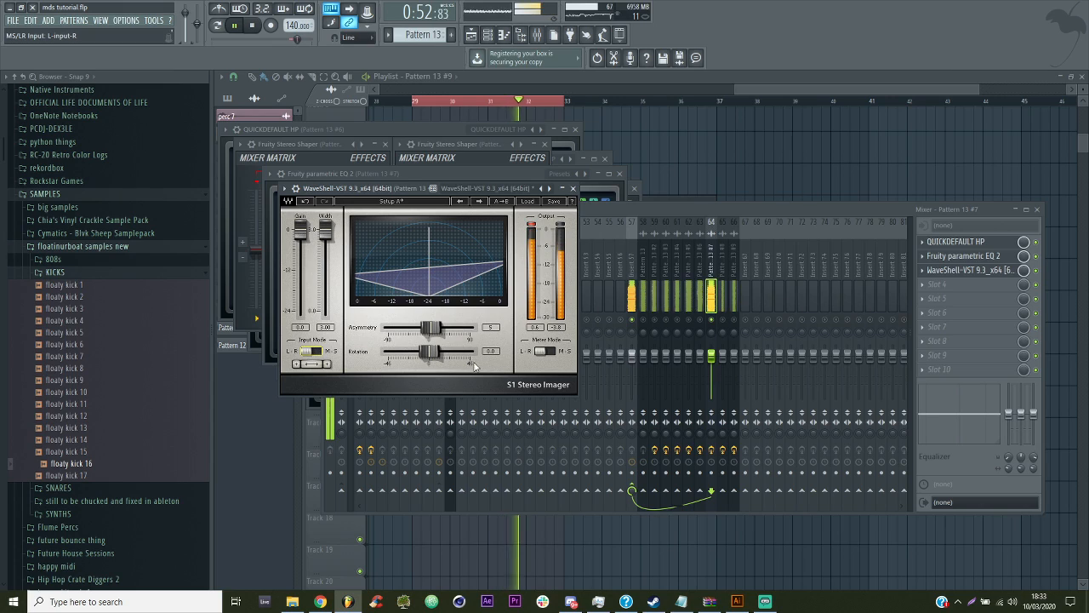
click(627, 240)
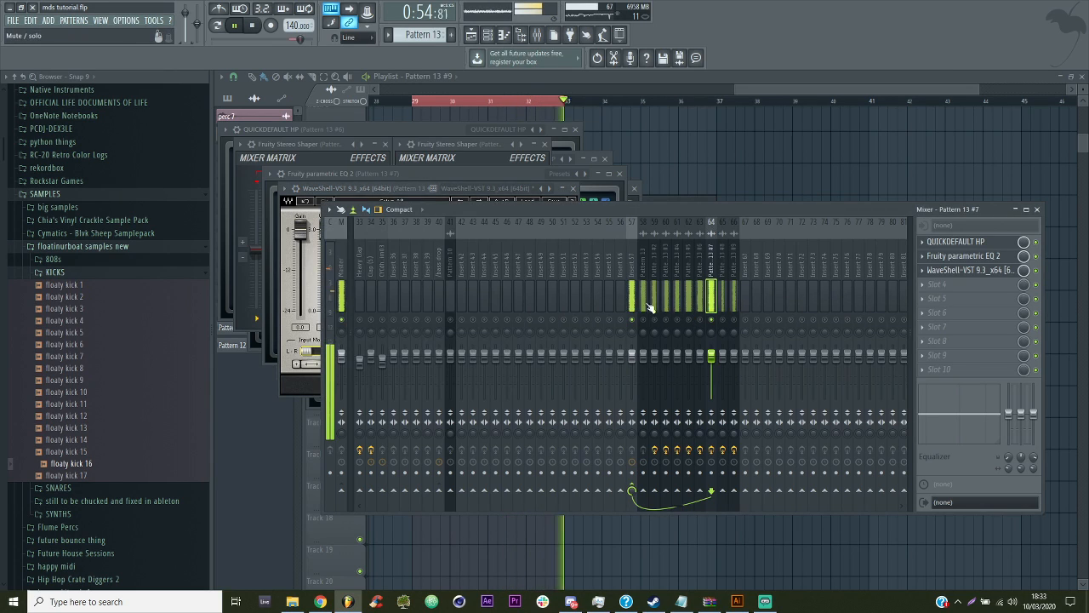
click(387, 189)
drag(325, 230, 325, 235)
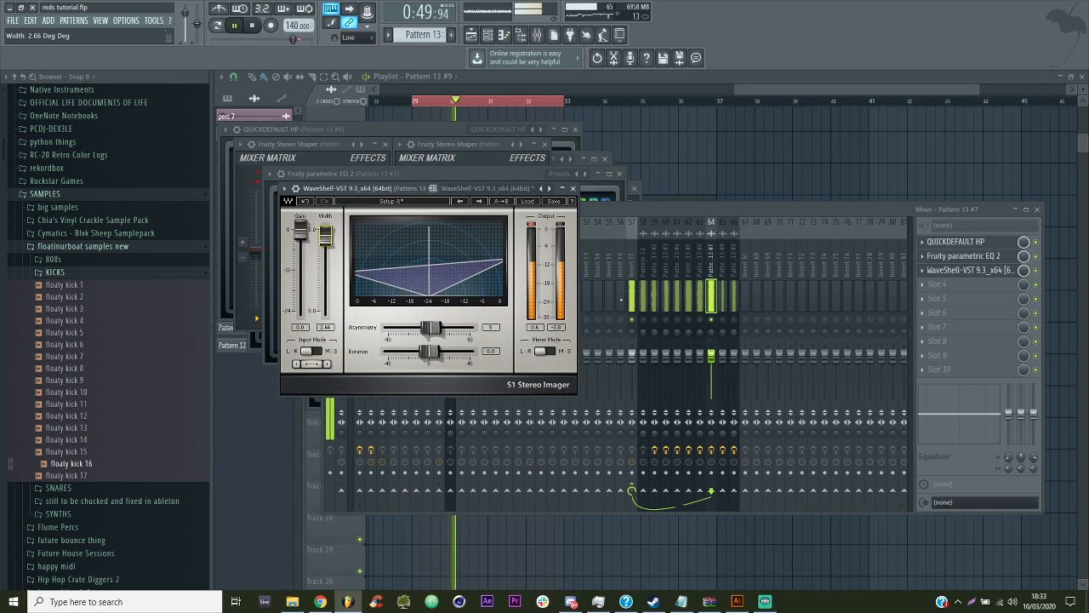
click(691, 326)
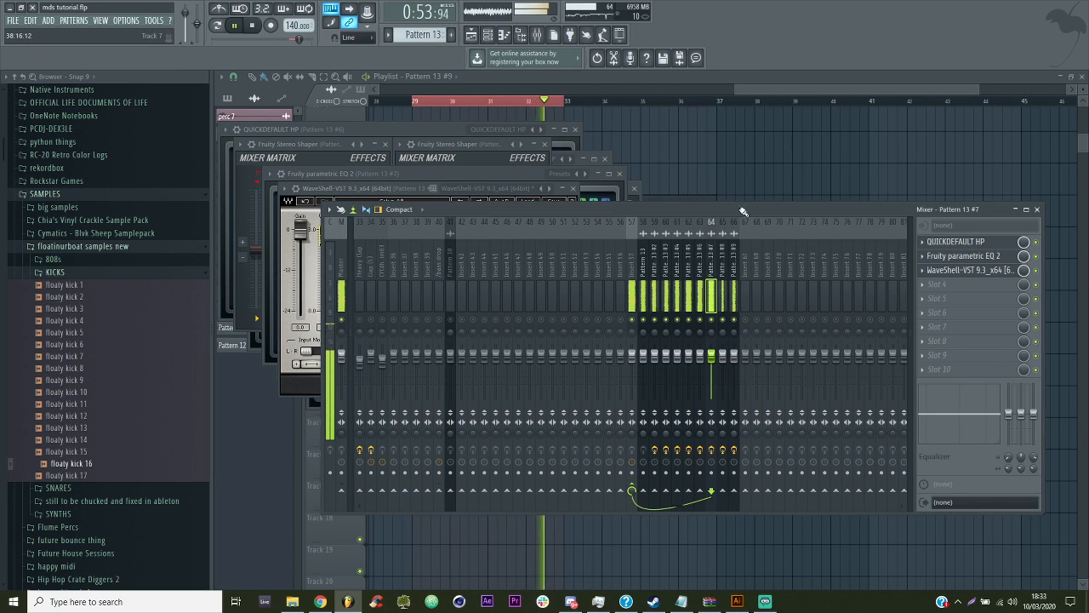
Select the Insert 57 bus in the mixer and extend the playlist's loop selection from bar 29 to bar 38
click(633, 261)
right_click(810, 173)
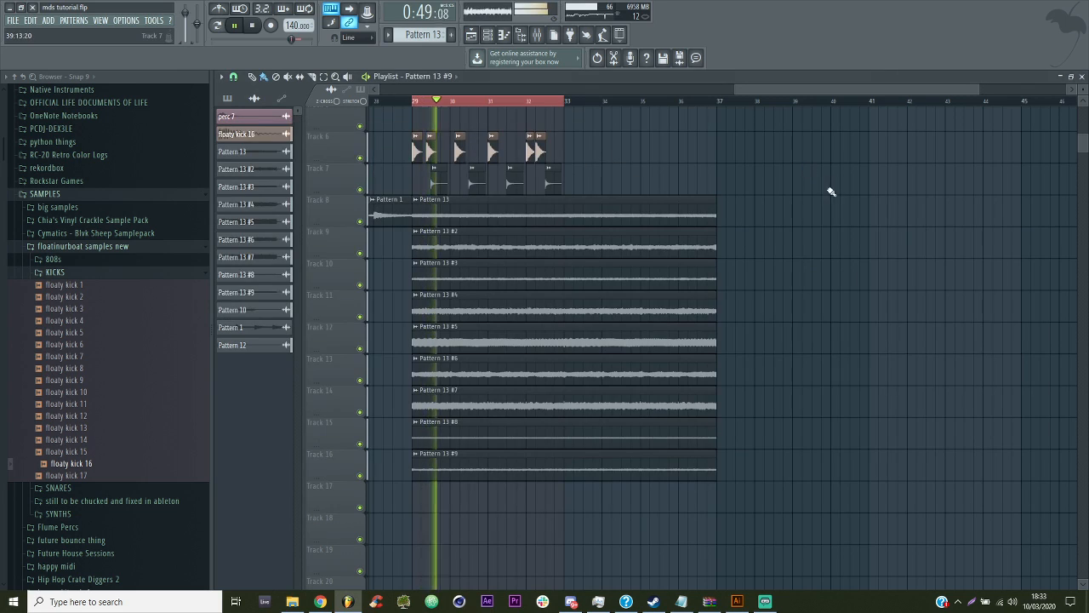
right_click(715, 104)
right_click(752, 105)
click(537, 35)
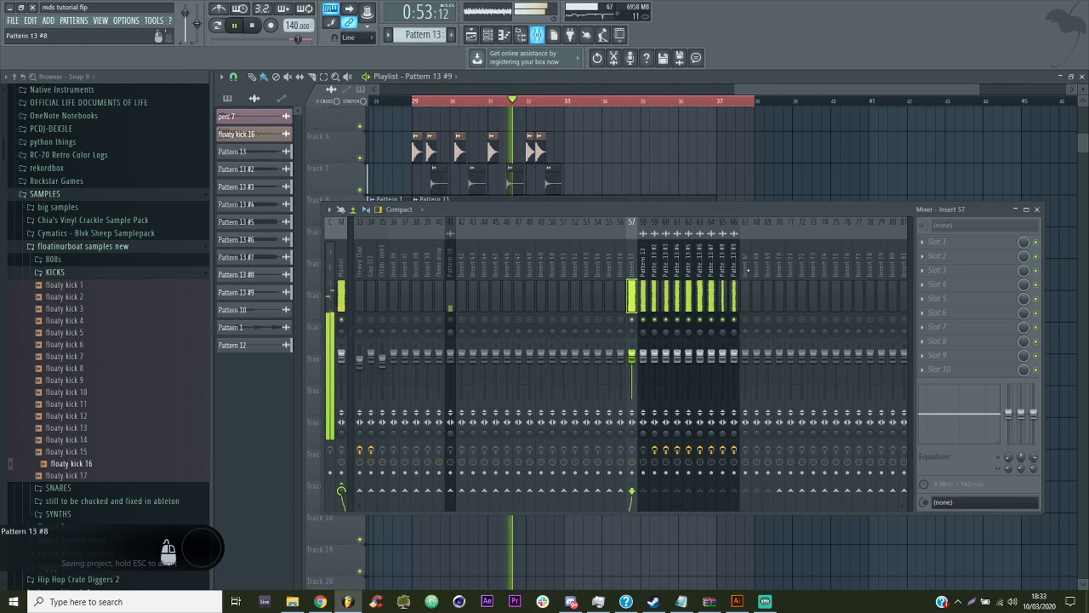
Add Fruity Parametric EQ 2 in slot 2 of Insert 57 with a steep band 1 high-pass and slight cuts on bands 5 and 7
click(923, 256)
mouse_move(936, 266)
click(802, 385)
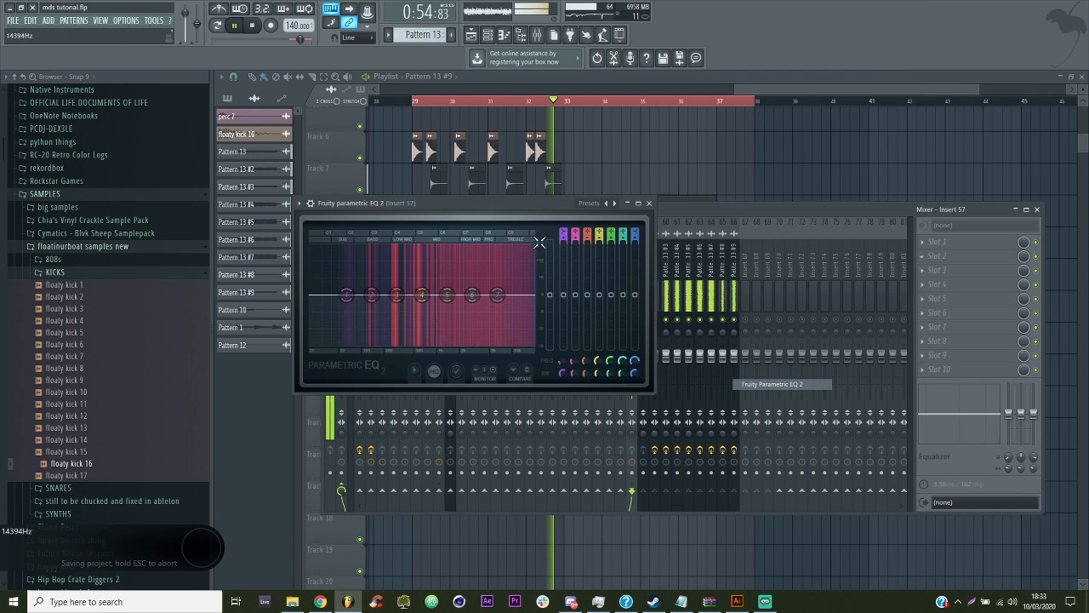
drag(563, 232, 563, 240)
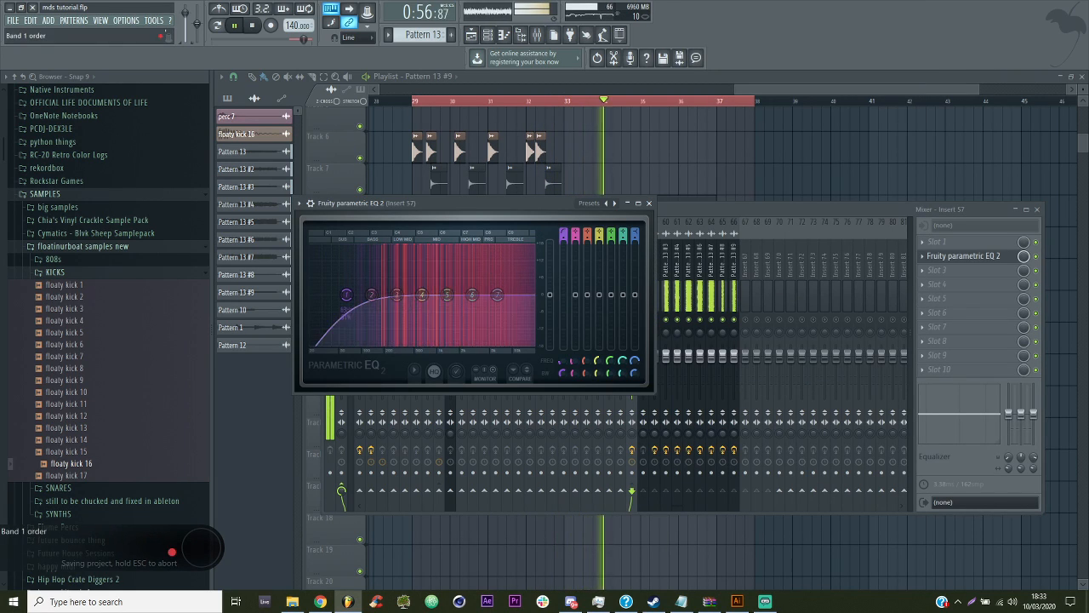
drag(346, 294, 367, 294)
drag(498, 295, 527, 298)
drag(447, 295, 409, 300)
key(space)
key(space)
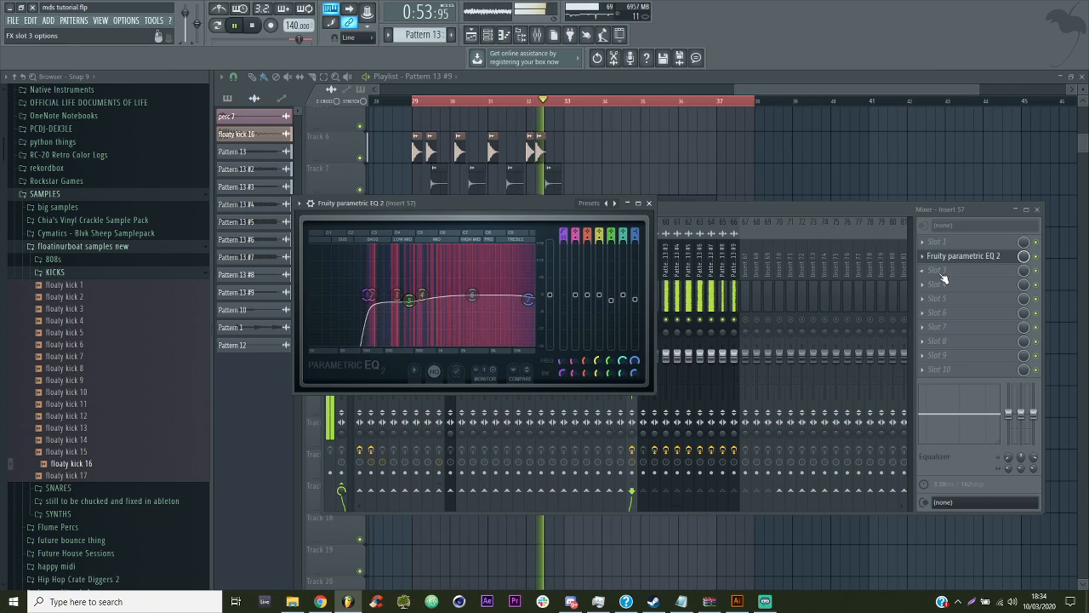
Load Gullfoss in slot 3 of Insert 57 with Recover 8%, Tame 41%, Bias 2% and Brighten -15%
key(space)
click(943, 279)
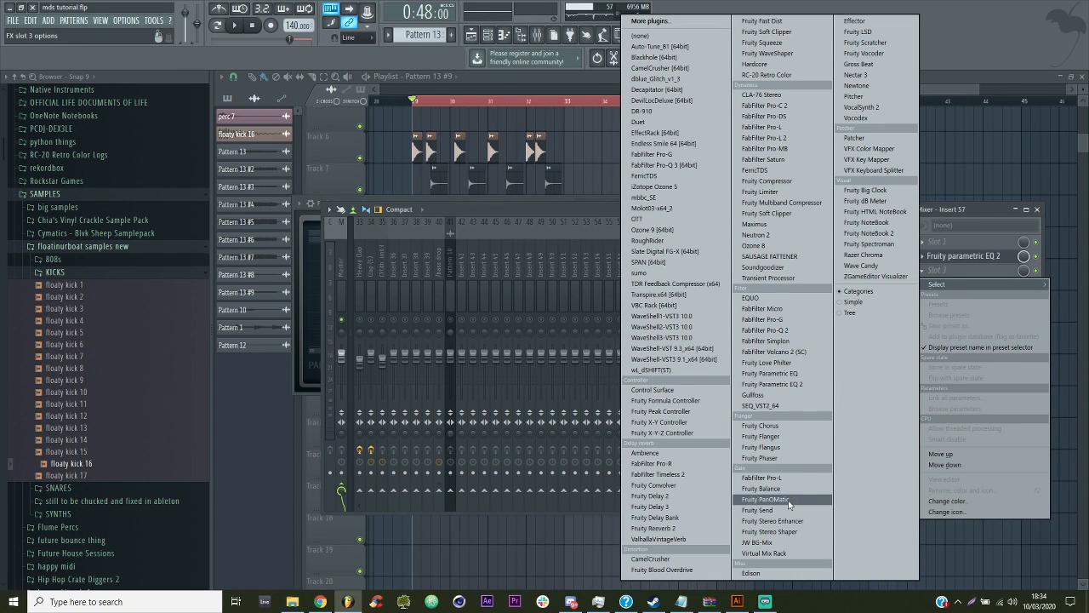
click(758, 395)
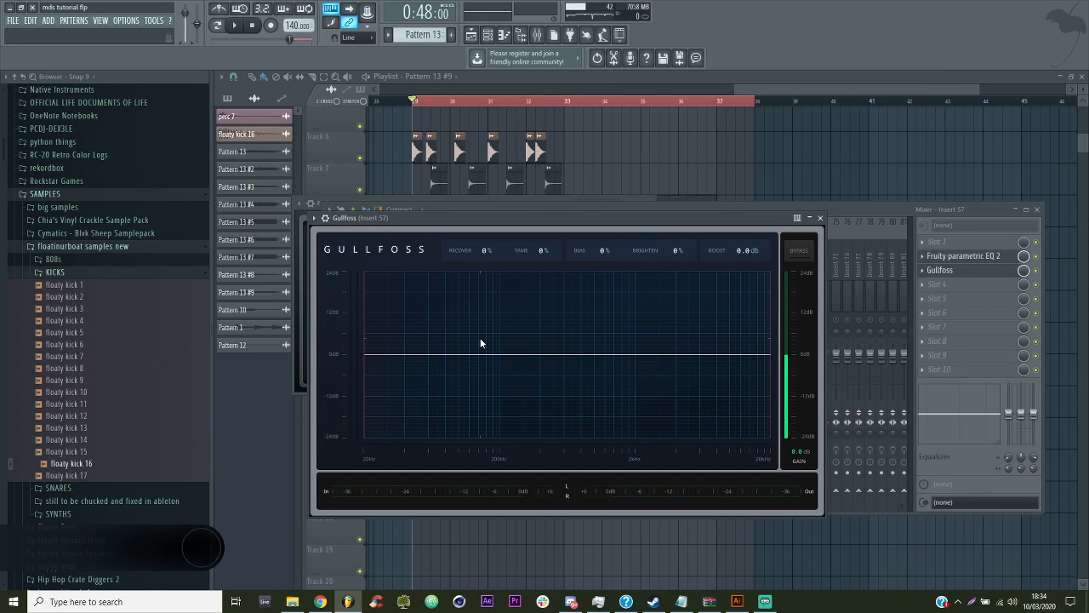
drag(536, 249, 549, 232)
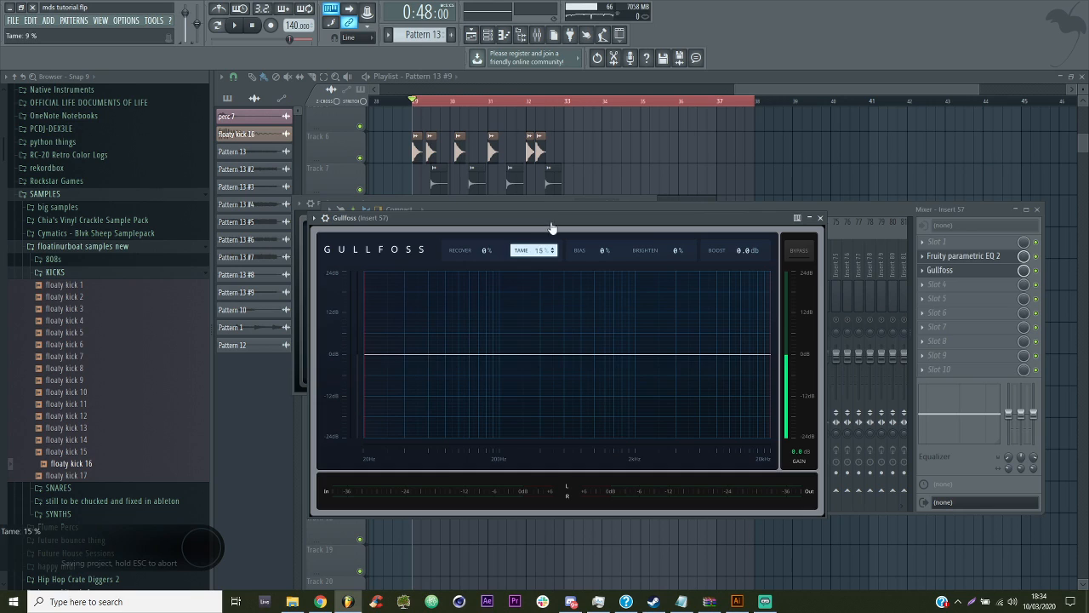
key(space)
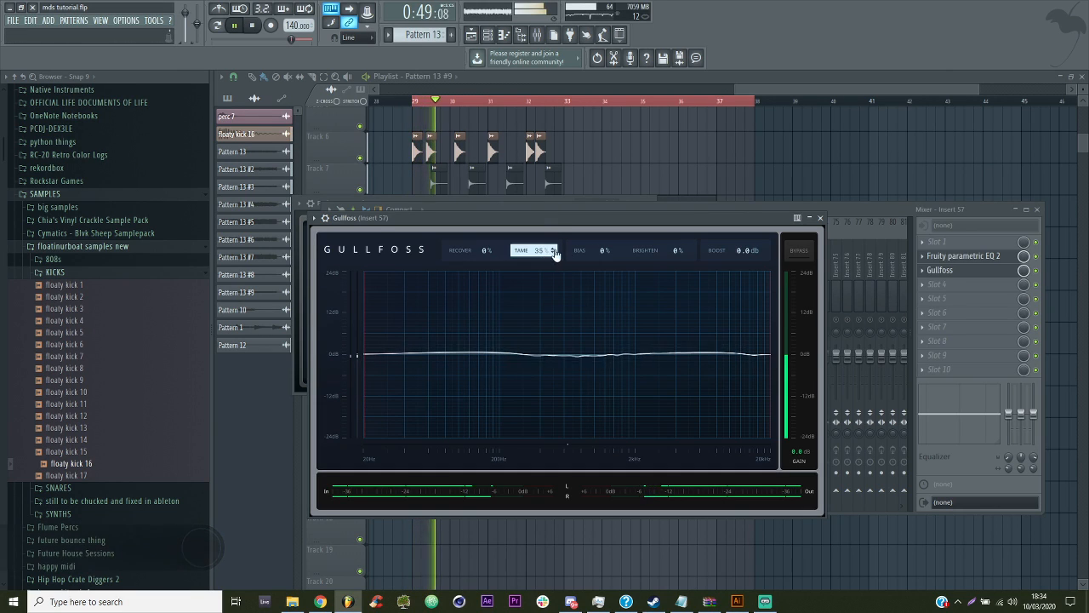
drag(541, 256, 494, 255)
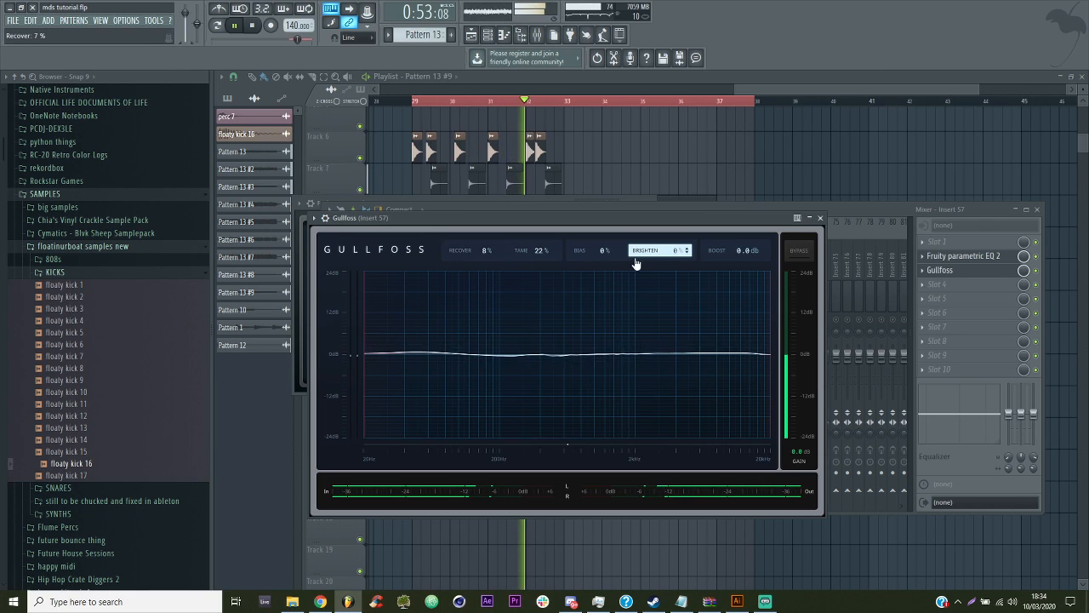
drag(676, 252, 673, 279)
mouse_move(606, 253)
mouse_down()
mouse_move(616, 228)
mouse_move(618, 270)
mouse_move(613, 254)
mouse_up()
drag(541, 251, 571, 237)
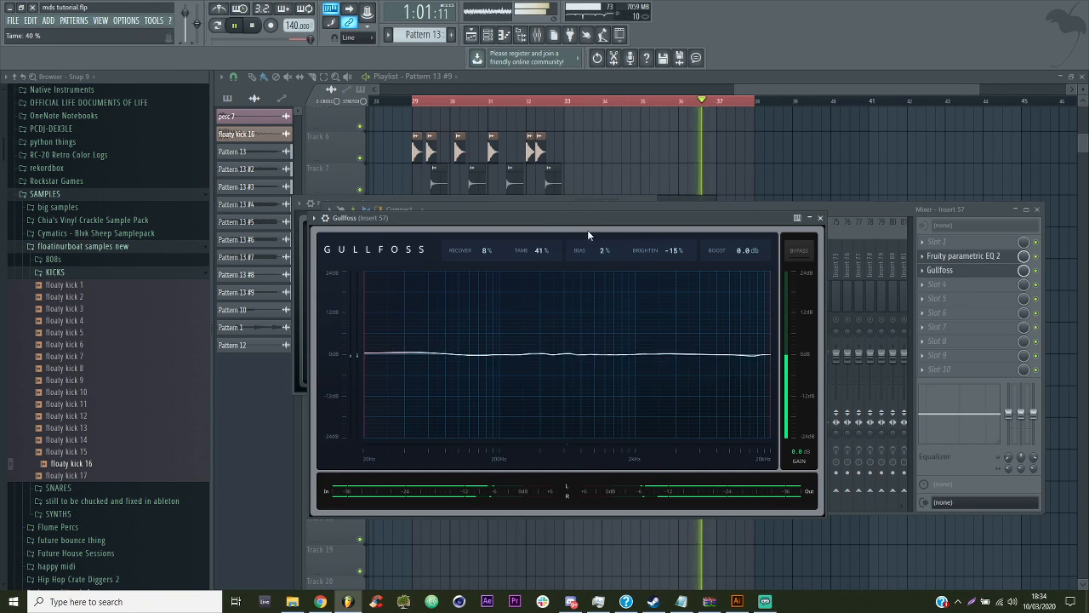
Load OTT in slot 4 of Insert 57 with Depth at 15% and upward compression at 0%
click(924, 285)
key(space)
click(923, 285)
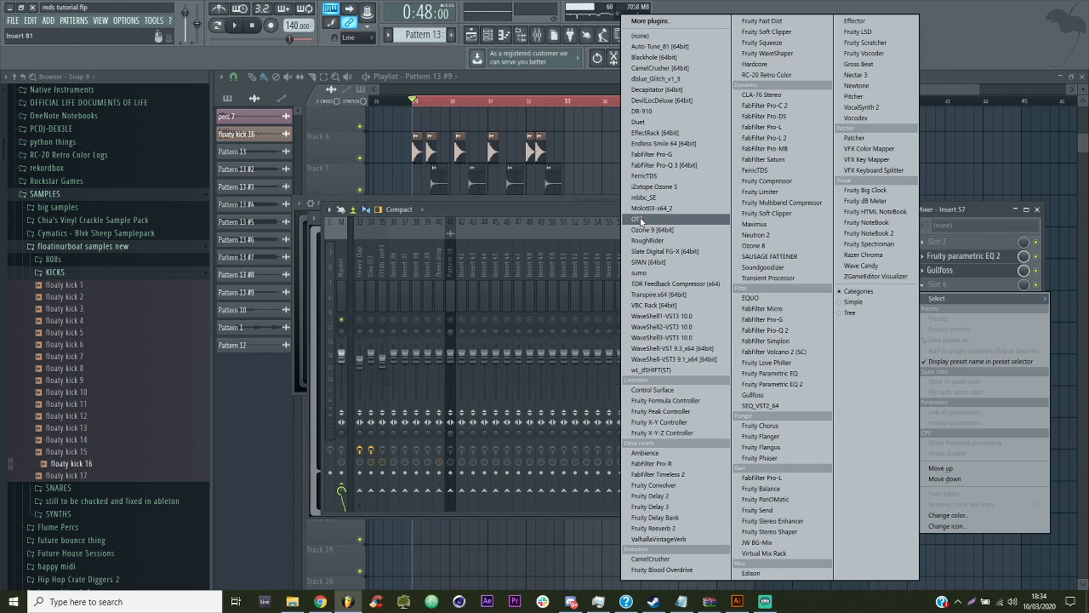
click(636, 219)
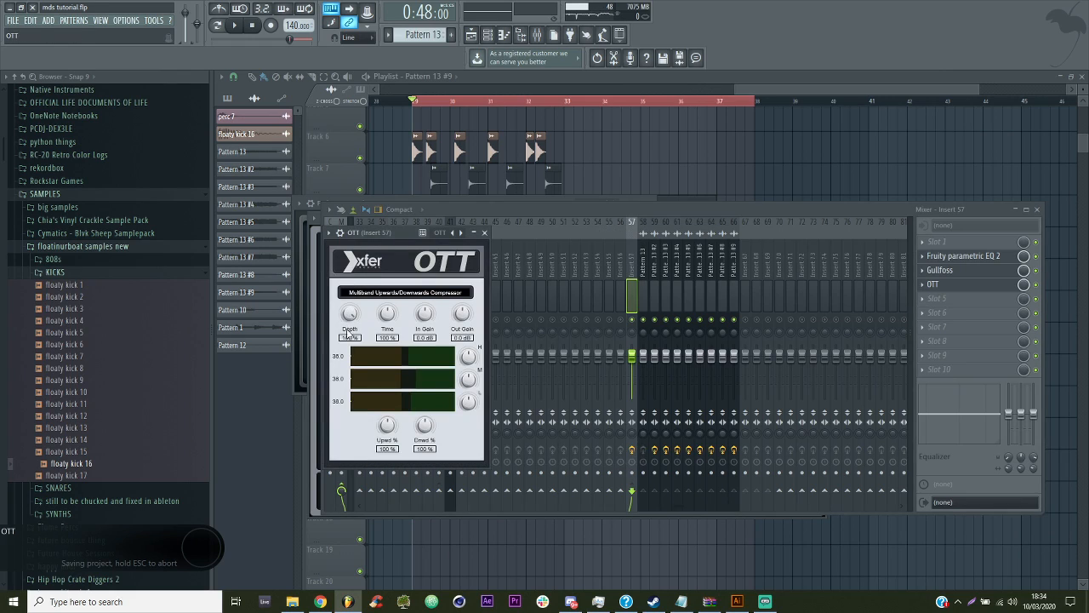
click(237, 27)
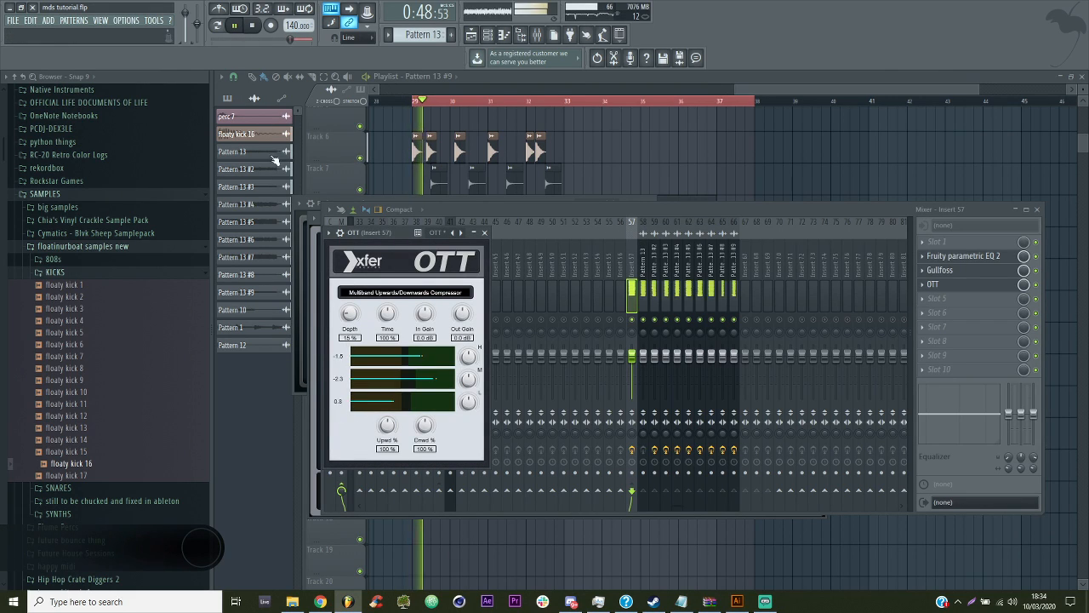
drag(385, 432, 394, 500)
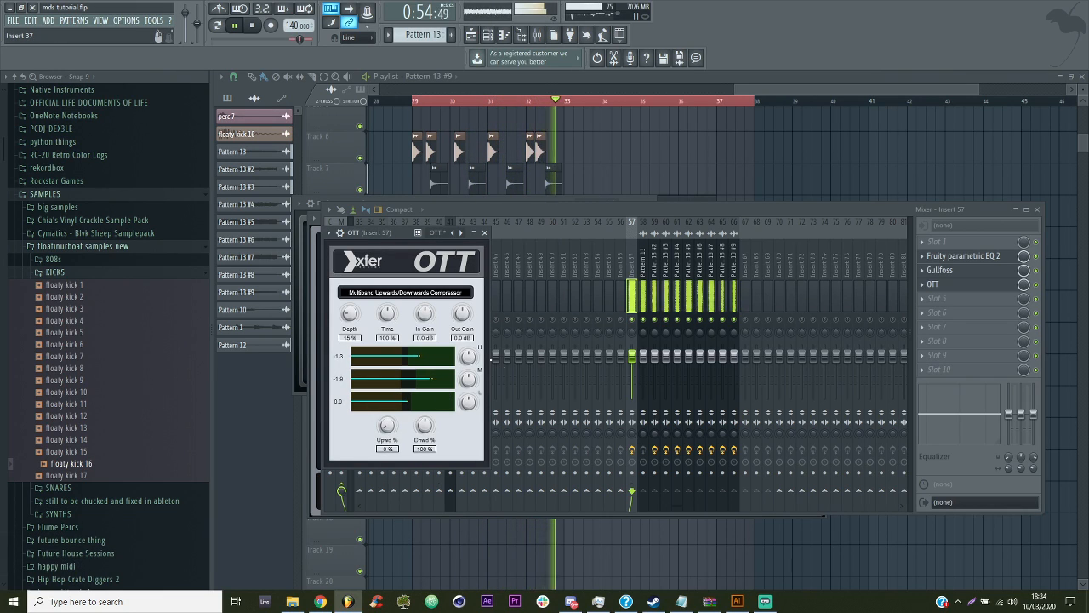
Stop playback and save the project
click(935, 298)
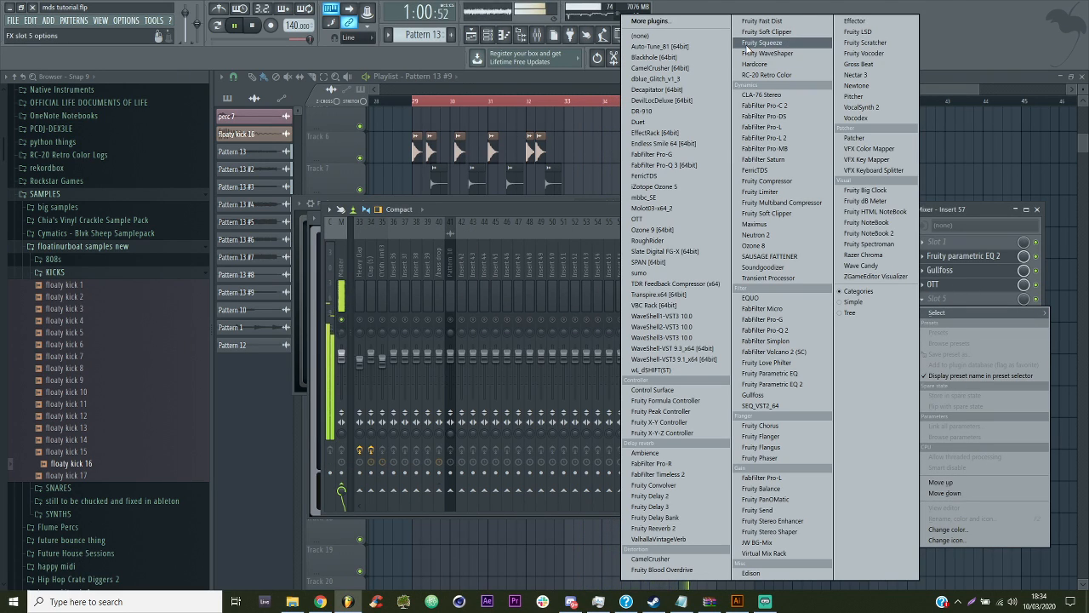
click(941, 157)
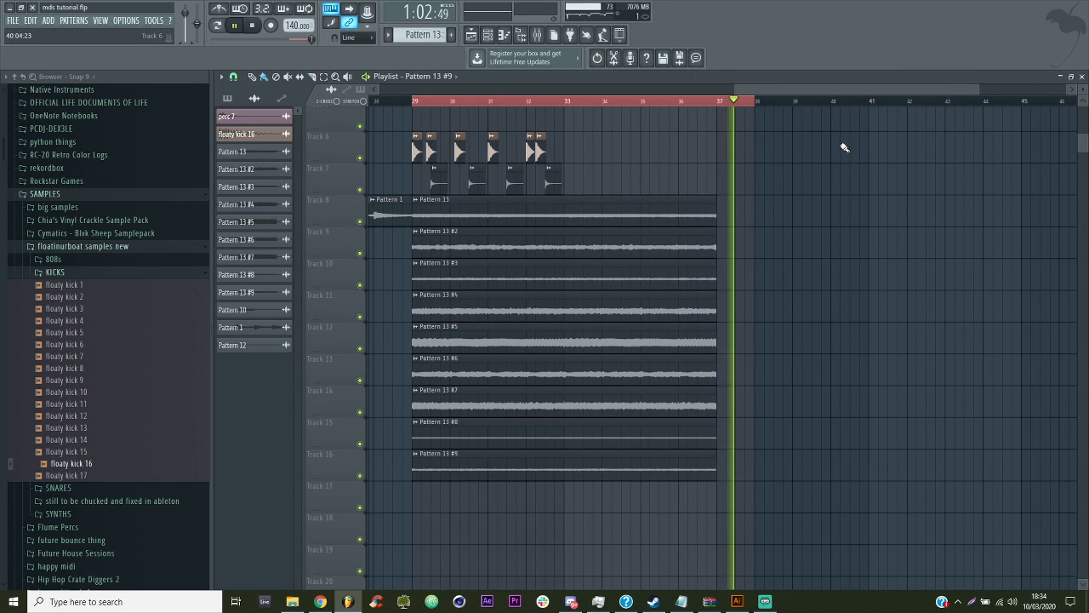
key(space)
key(ctrl+s)
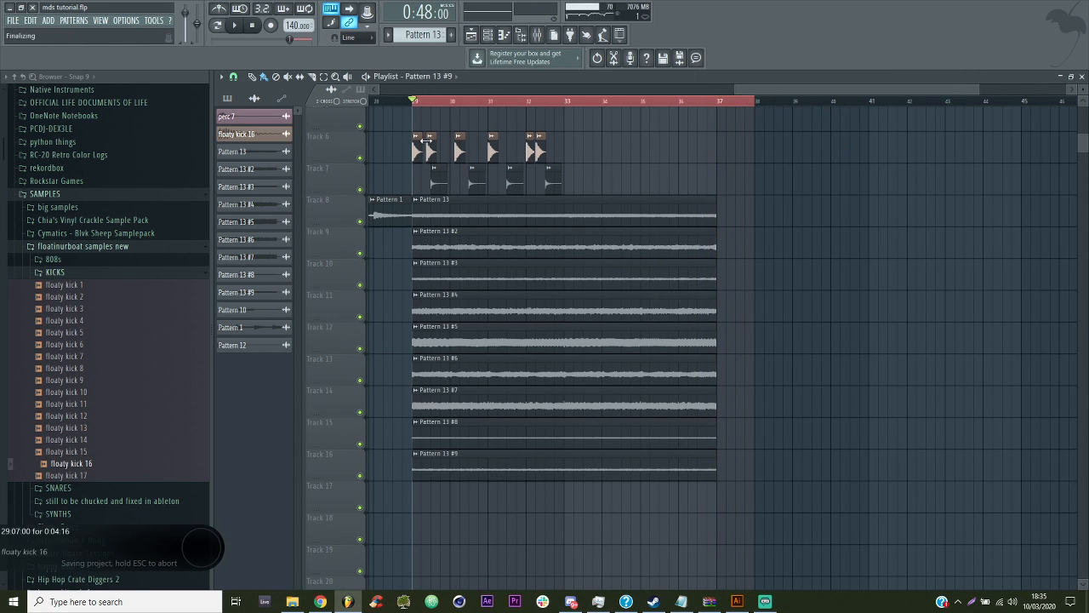
Export the selected chord section as a WAV named chord stack in a new assets folder inside the MDS folder
key(ctrl+r)
click(226, 26)
double_click(155, 77)
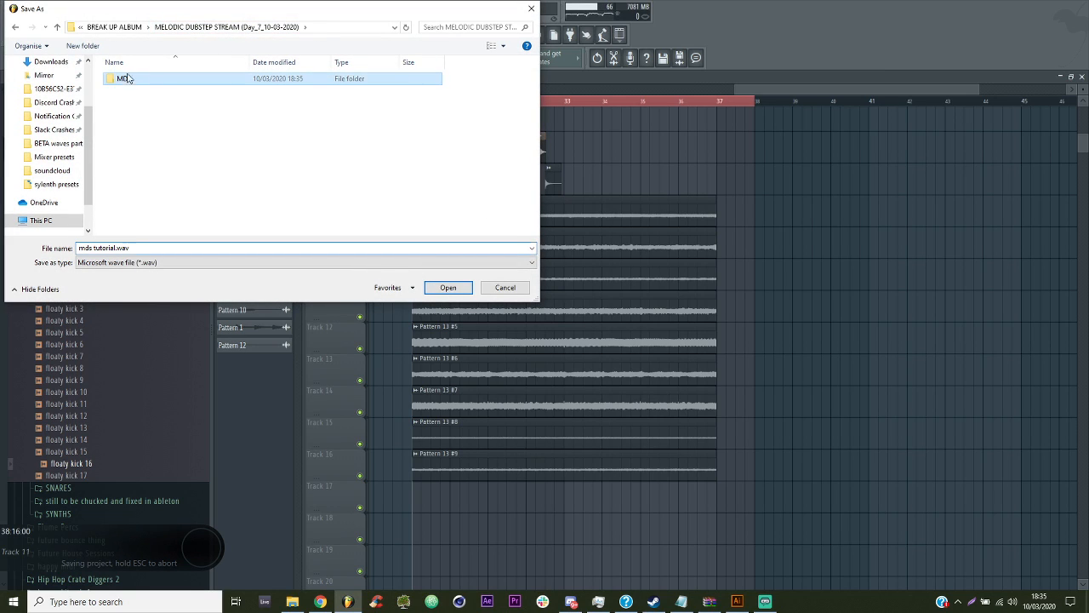
click(83, 45)
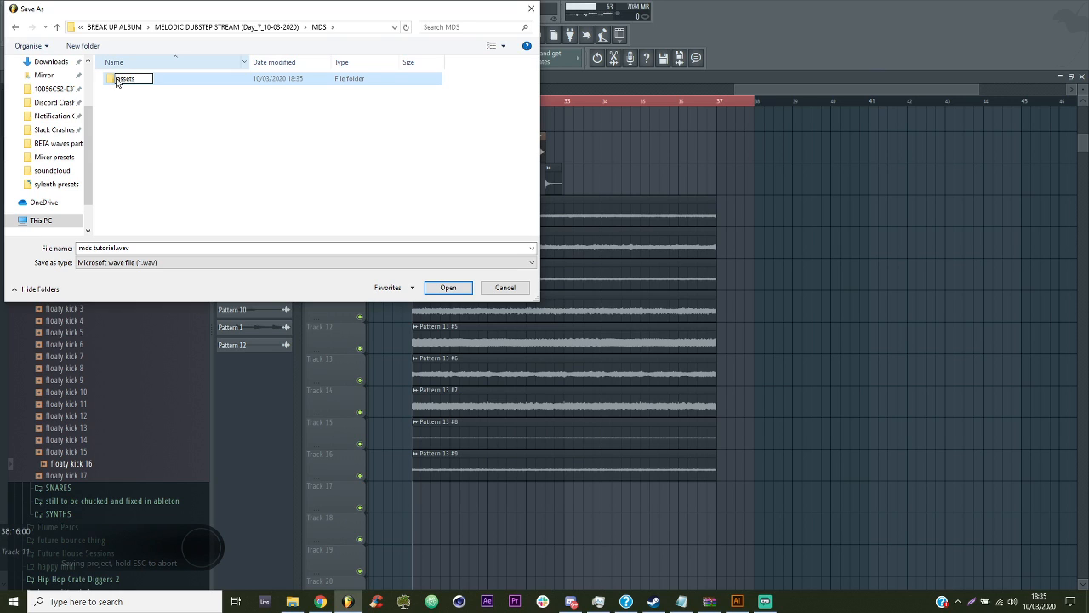
double_click(116, 79)
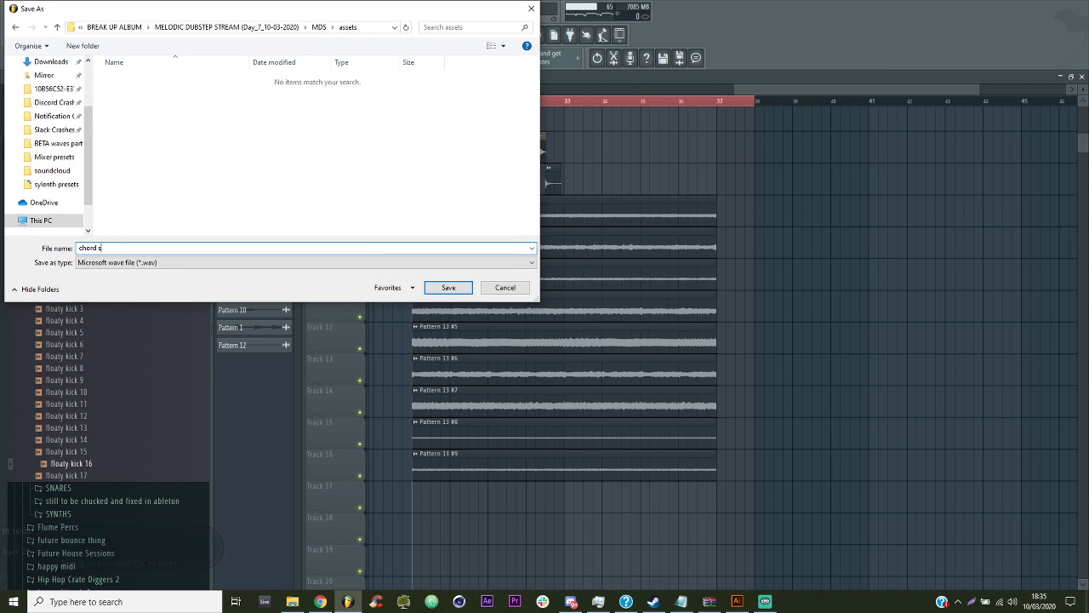
key(Return)
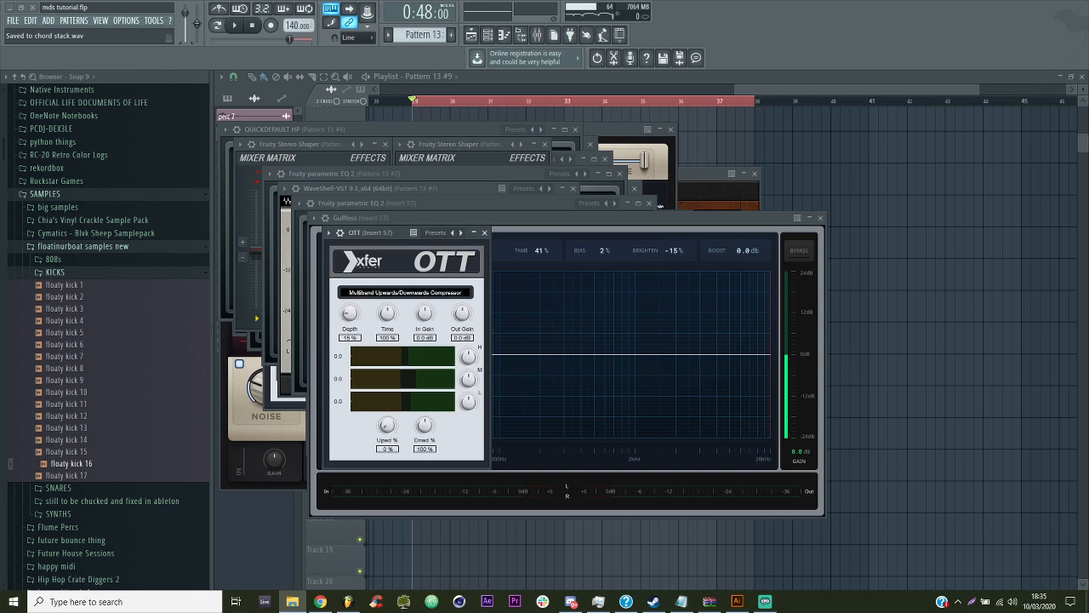
Replace the Pattern 13 layer clips on the playlist with the rendered chord stack clip on Track 8 at bar 29
drag(881, 511, 453, 204)
right_click(485, 467)
right_click(476, 217)
right_click(467, 340)
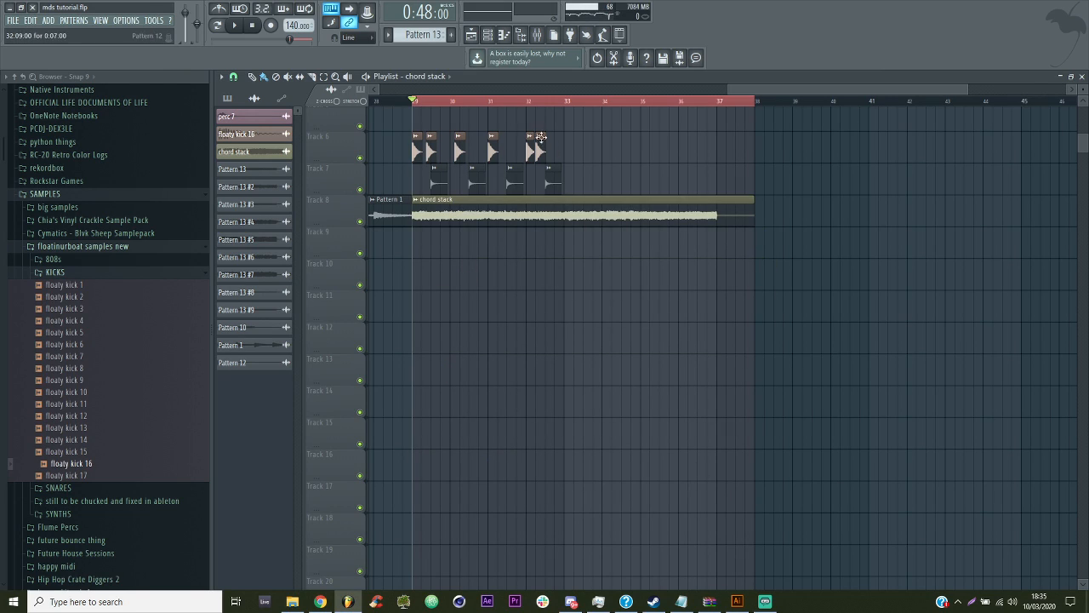
Clear Insert 57's effects by loading the CLEAR.fst mixer track state, and assign the chord stack channel to that track
click(499, 37)
key(F9)
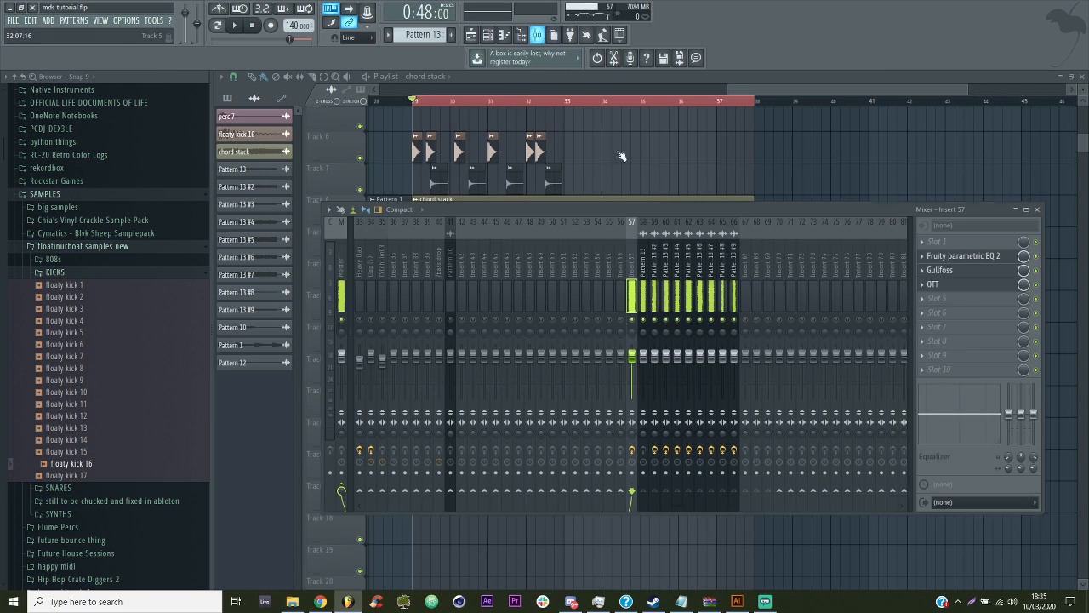
right_click(635, 270)
mouse_move(706, 269)
click(770, 267)
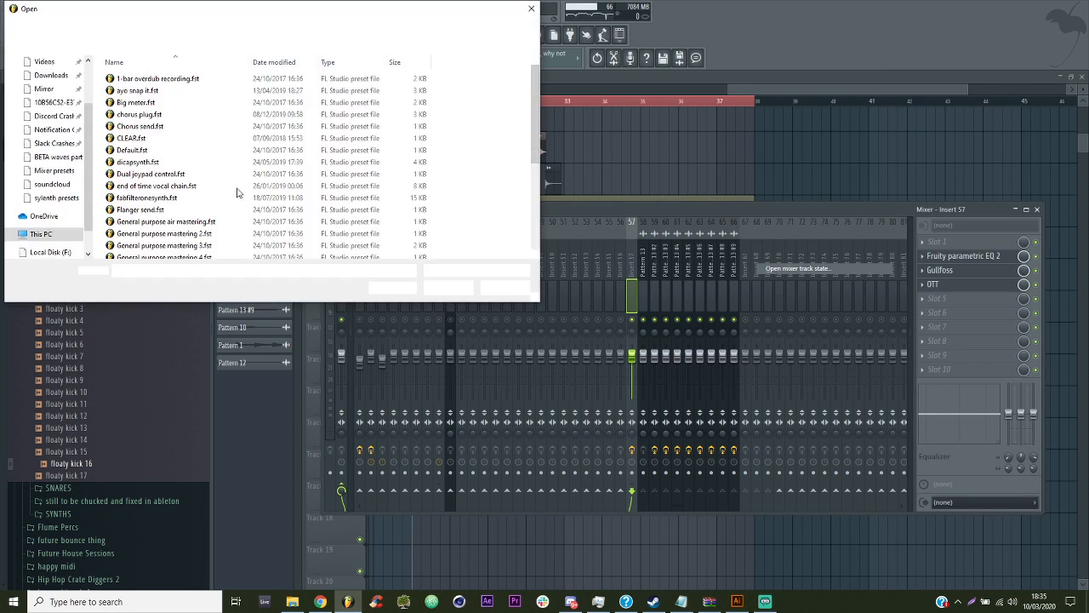
double_click(195, 137)
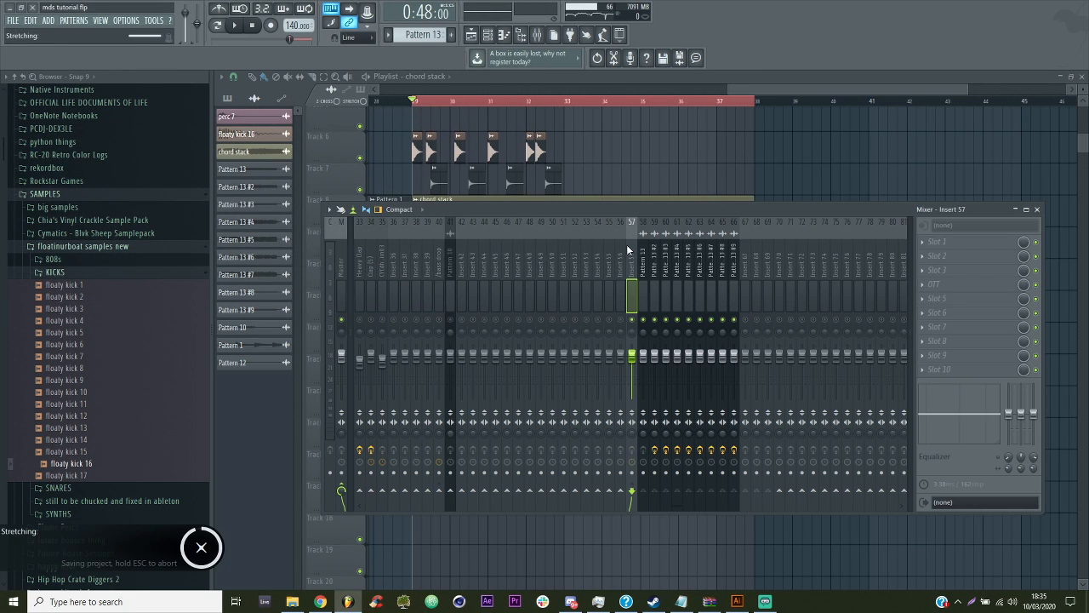
Route the chord stack mixer track only to mixer track 2, play it back and slightly lower its fader
scroll(374, 489, left, 10)
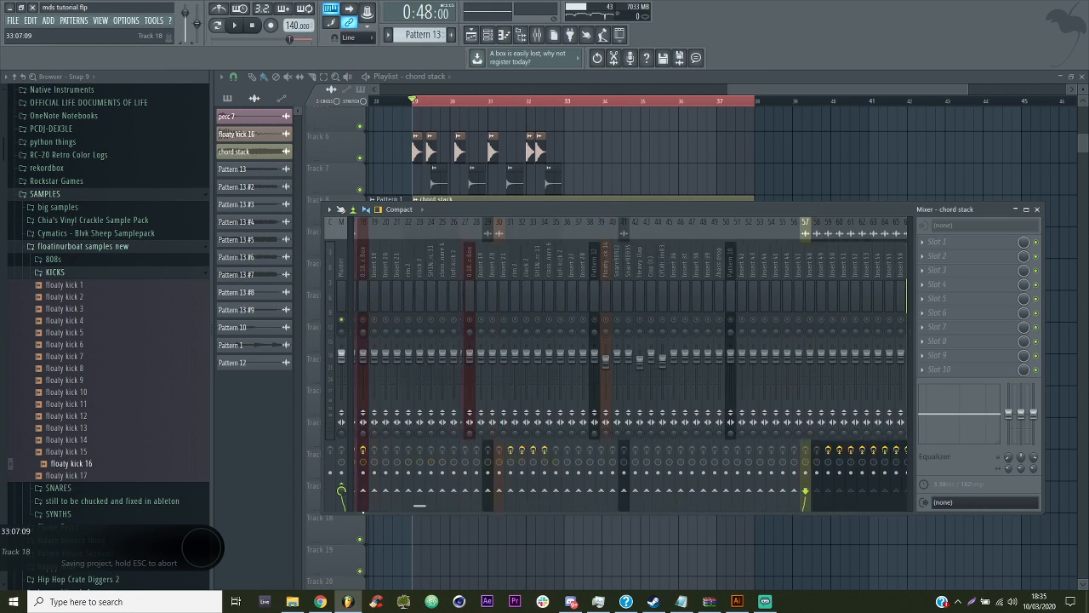
right_click(372, 492)
click(384, 510)
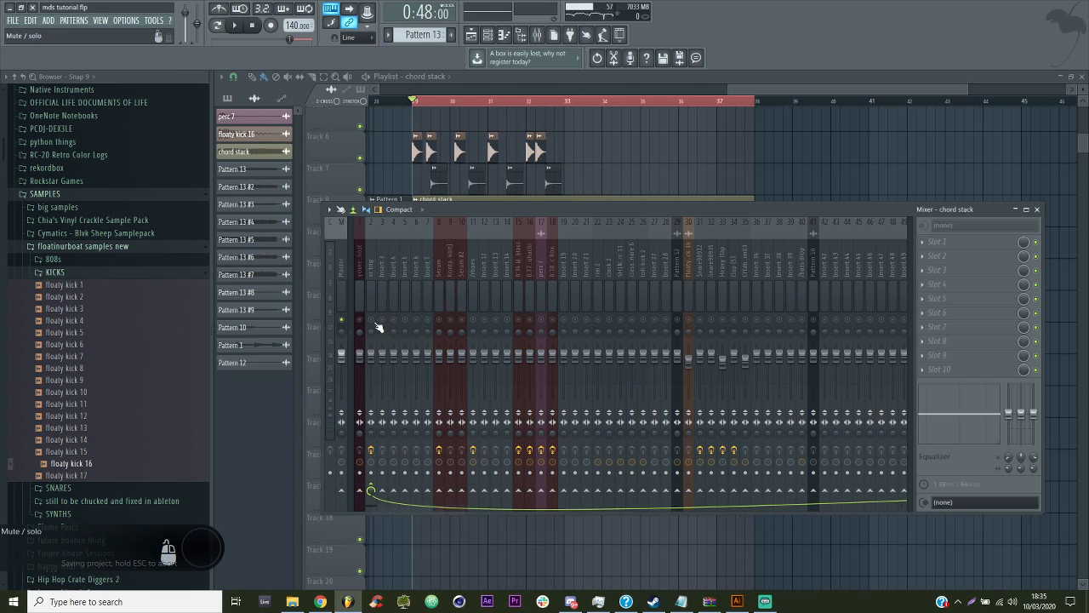
key(space)
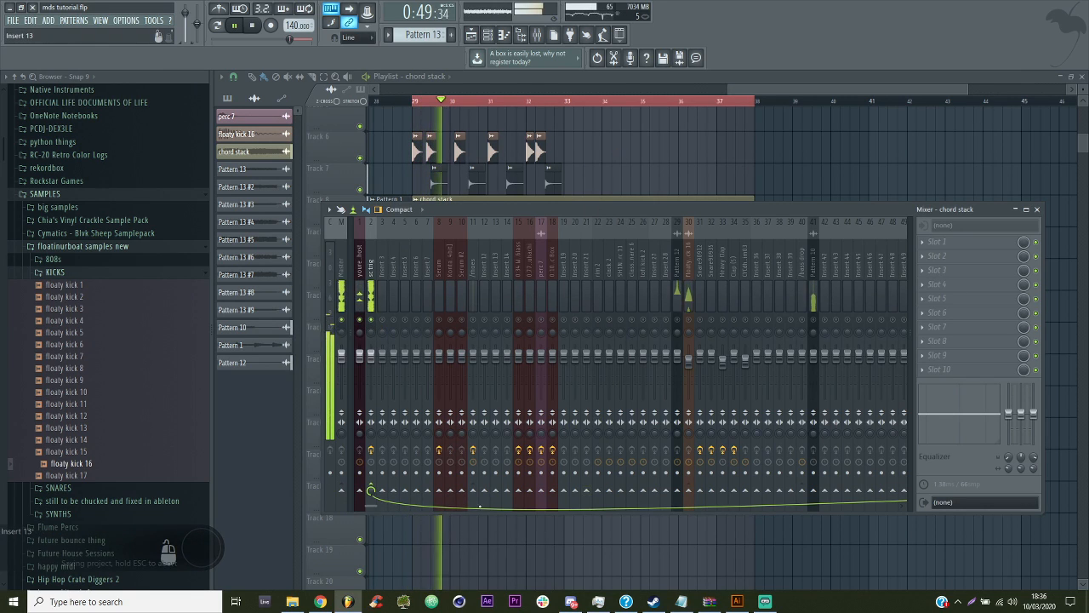
scroll(417, 425, right, 2)
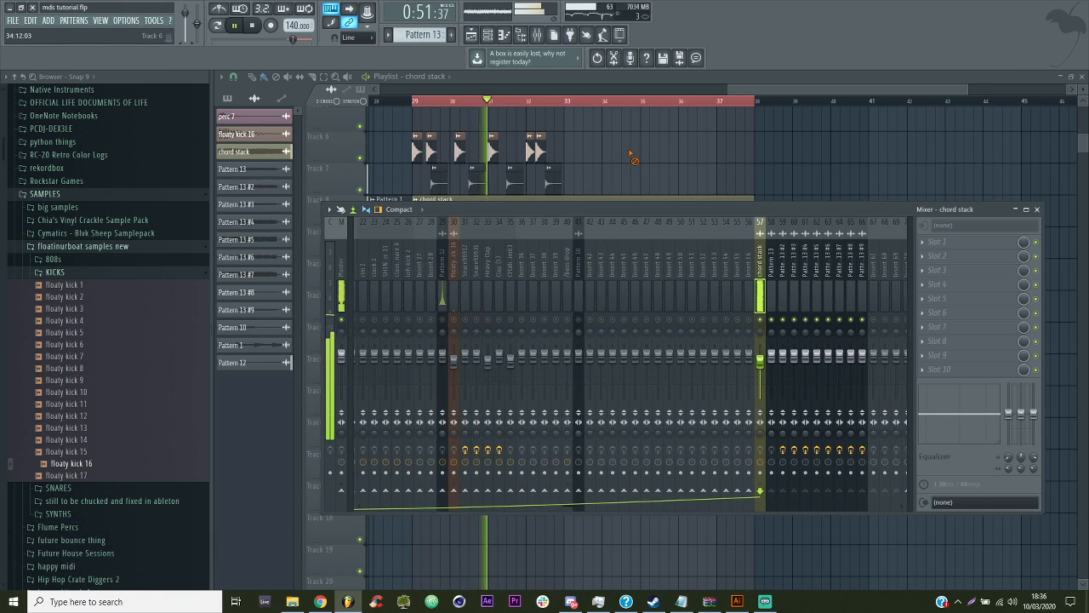
Trim the empty tail of the chord stack clip at bar 37, end the loop selection there and save the project
key(F9)
drag(958, 90, 883, 90)
drag(1082, 100, 1082, 110)
drag(958, 103, 902, 105)
key(space)
right_click(903, 278)
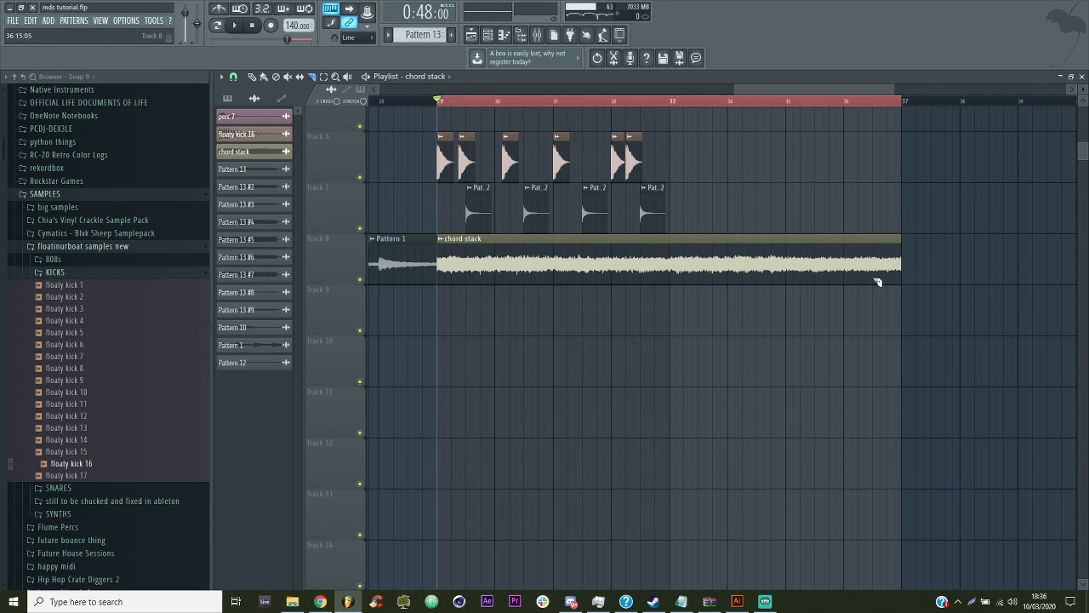
key(ctrl+s)
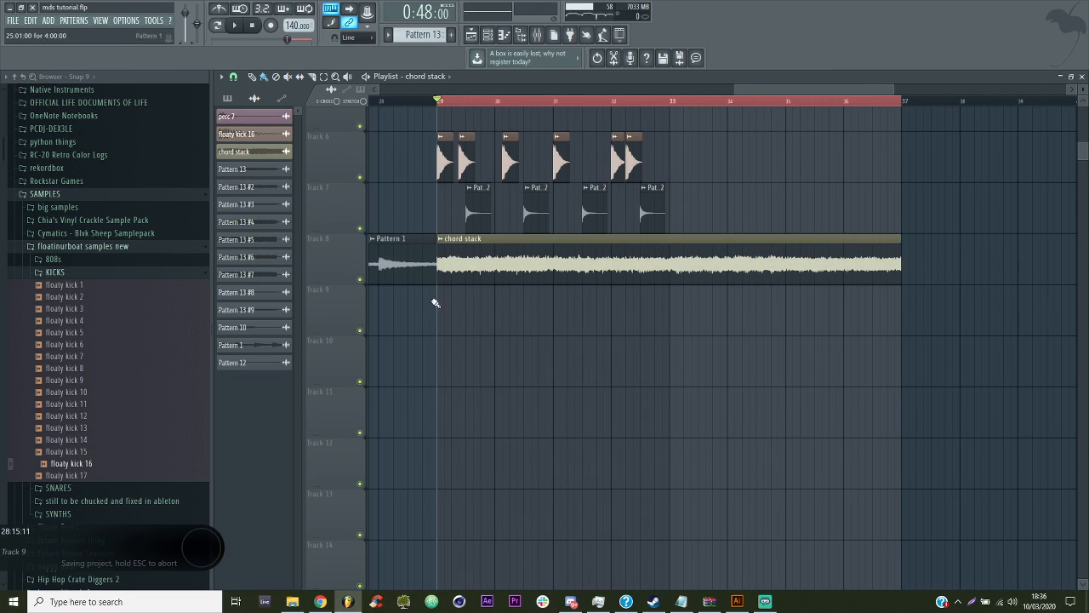
Place a second chord stack clip on Track 9 at bar 29, make it unique and assign it to mixer track 56
click(435, 295)
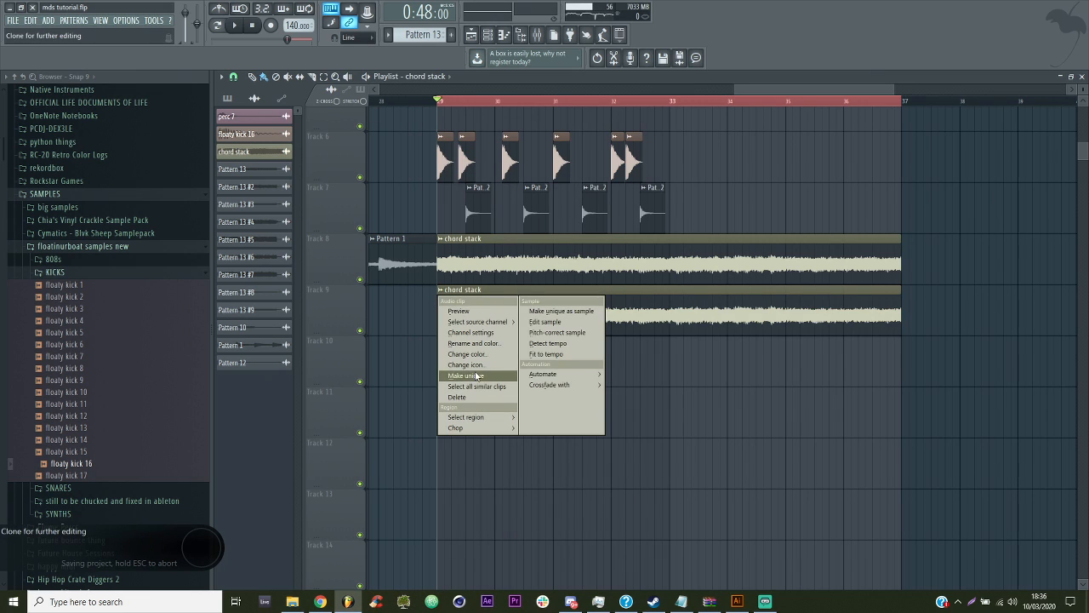
click(476, 375)
double_click(501, 305)
click(537, 36)
click(746, 269)
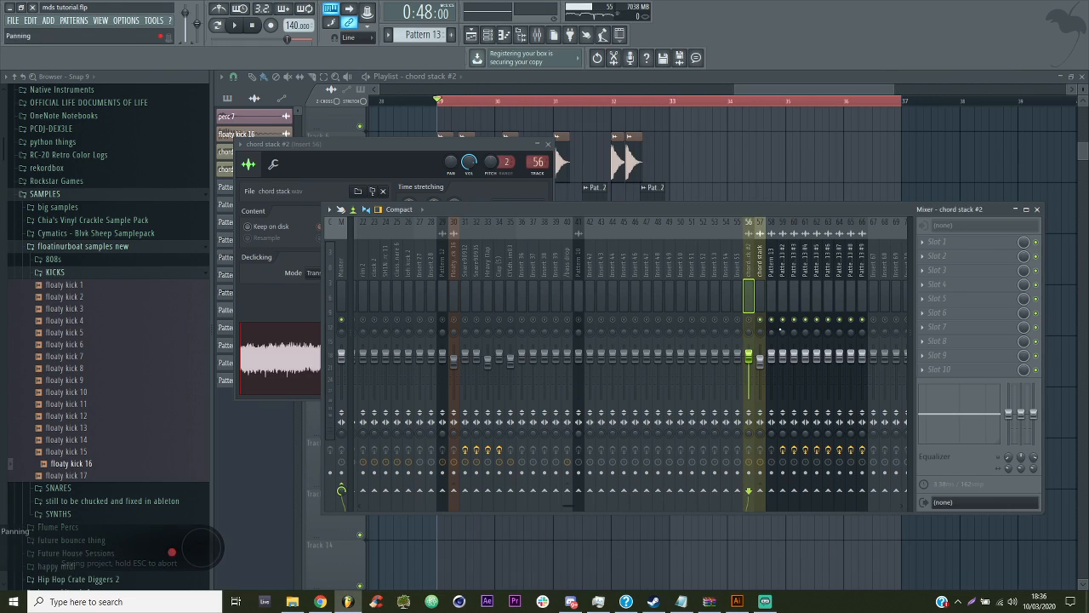
Load OTT into slot 2 of the duplicate chord stack's mixer track and set its depth to 93%
click(941, 256)
click(672, 219)
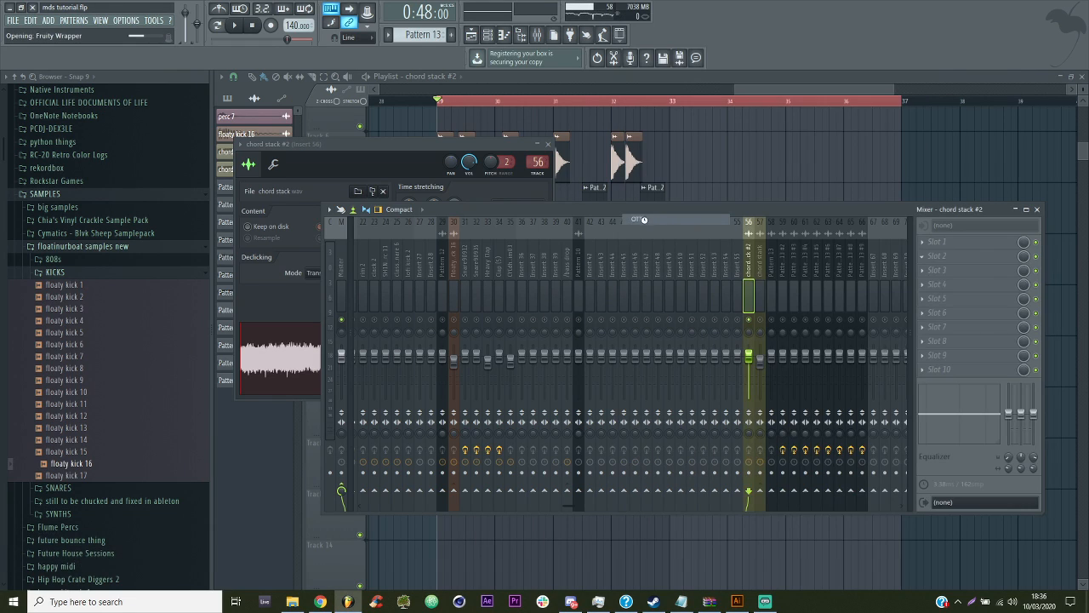
drag(296, 269, 312, 320)
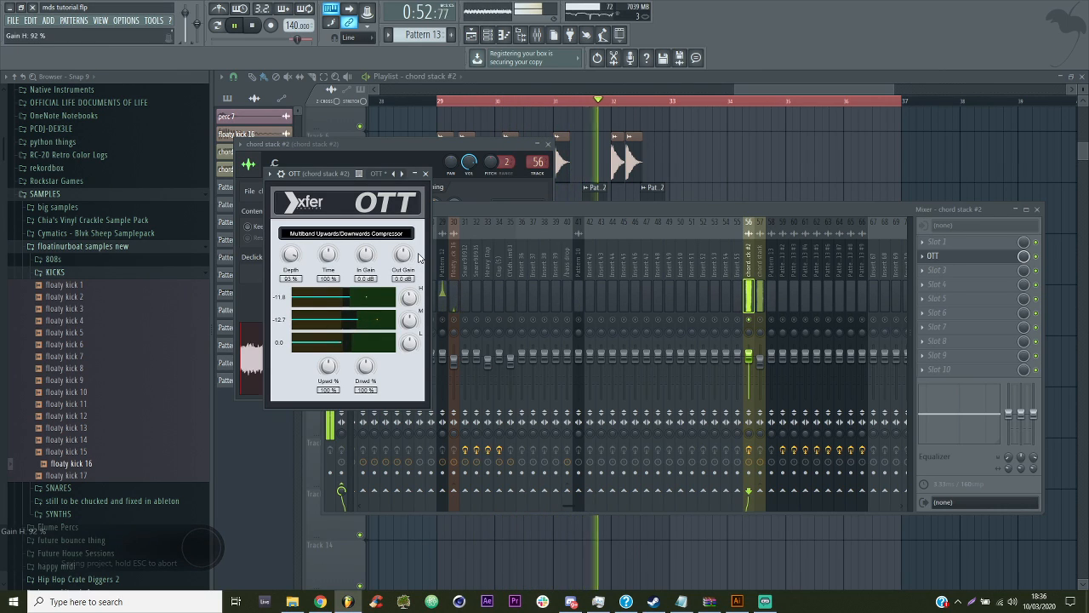
Add Decapitator in slot 3, set its drive to 8.0 and choose style E
click(938, 272)
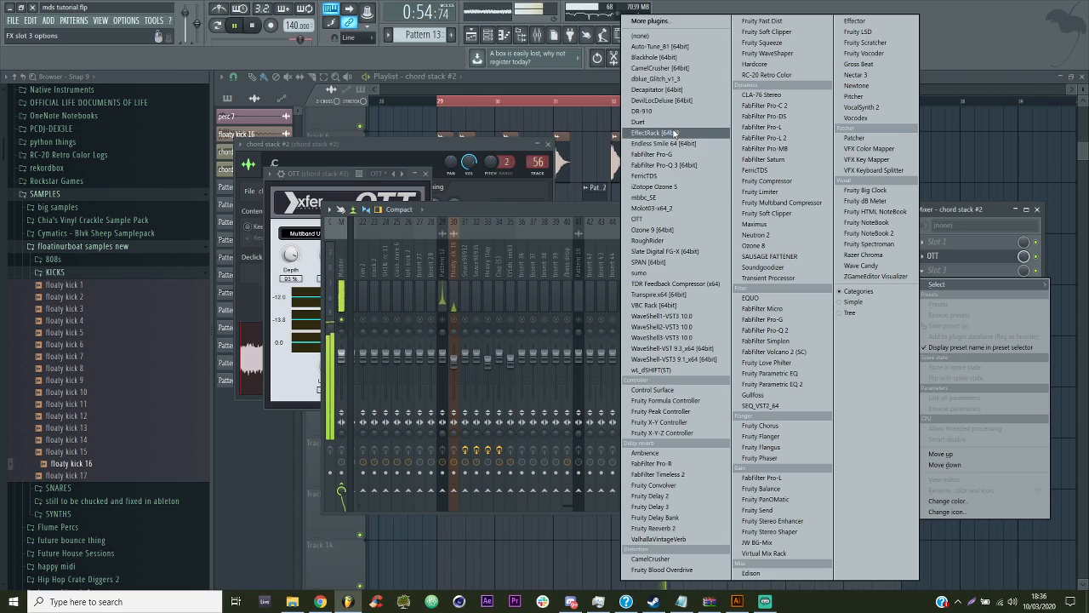
click(670, 90)
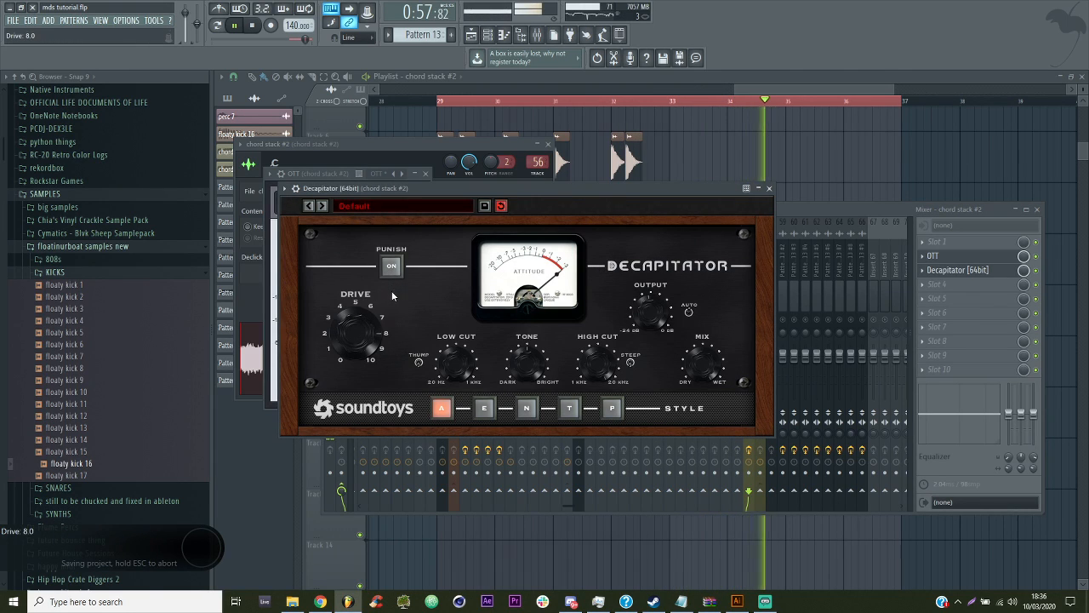
click(569, 408)
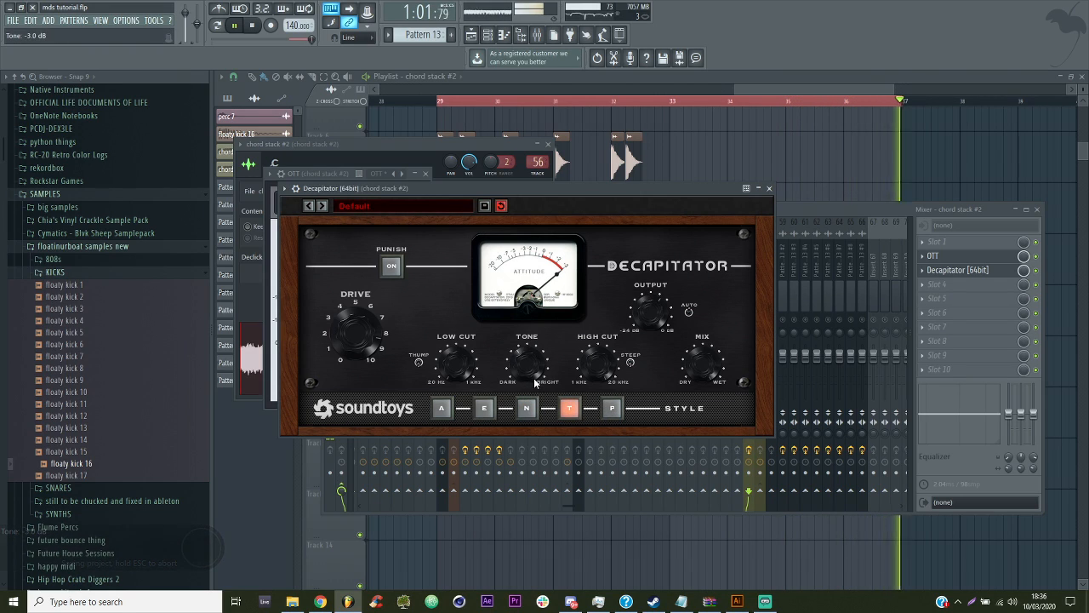
click(484, 409)
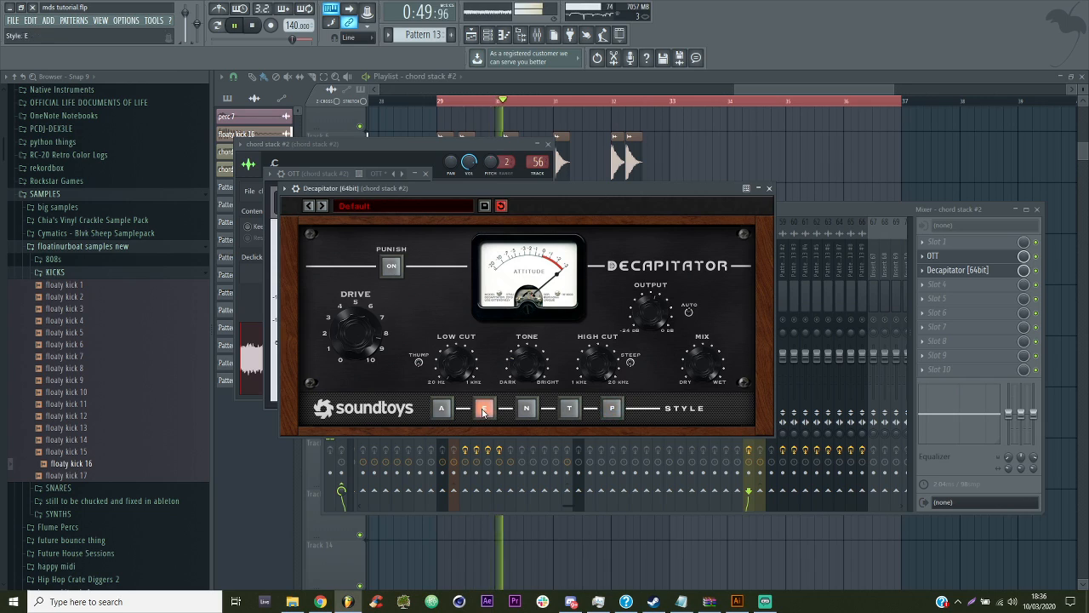
Add Fruity Parametric EQ 2 in slot 4 and shape a band-pass, bringing the band 7 low-pass down to about 619 Hz
click(953, 291)
mouse_move(945, 299)
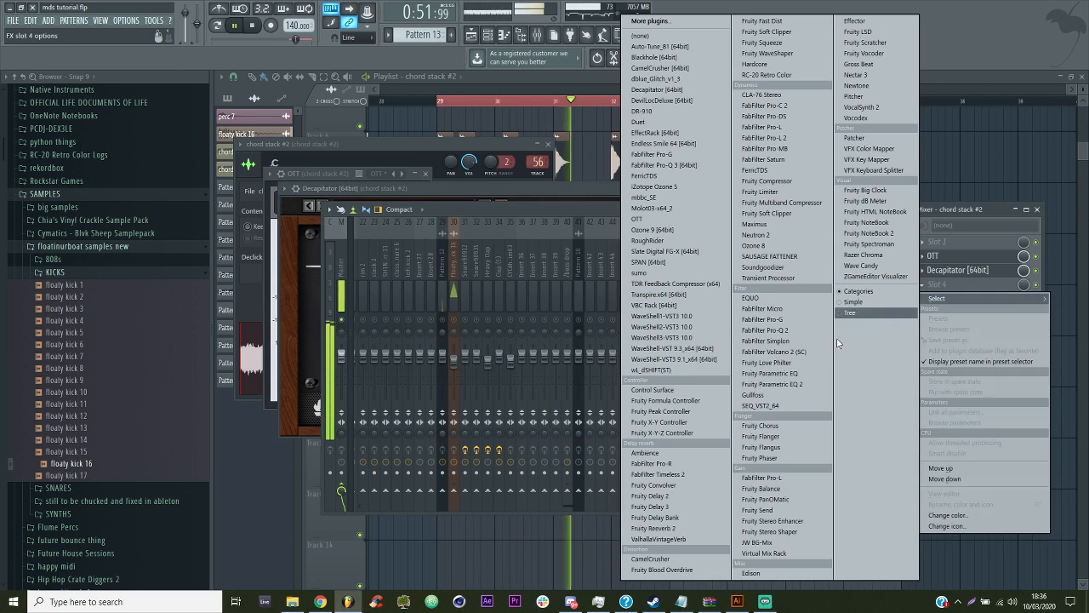
click(800, 386)
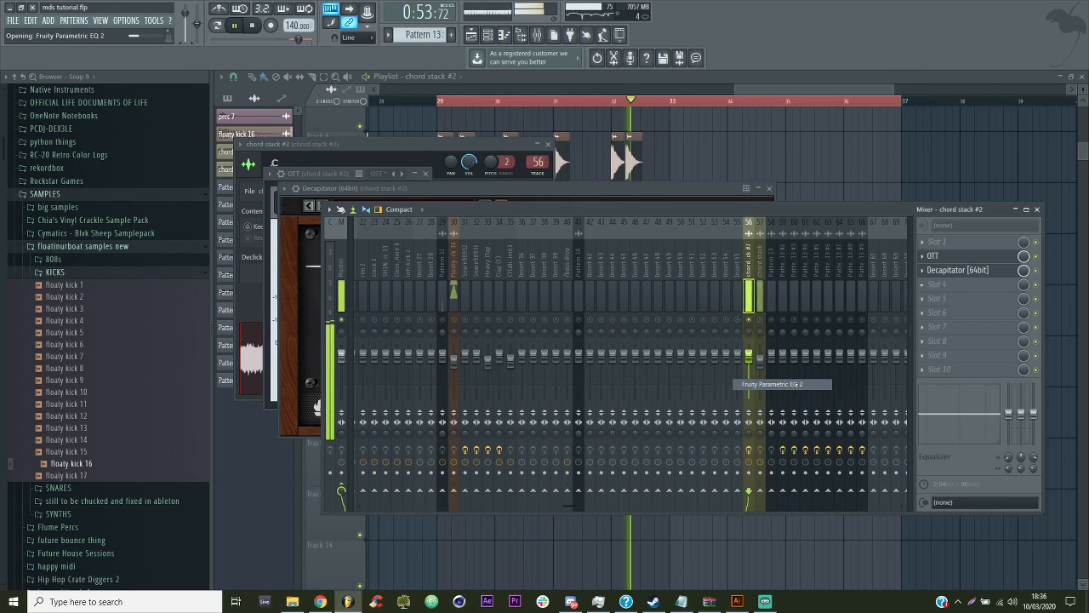
click(606, 204)
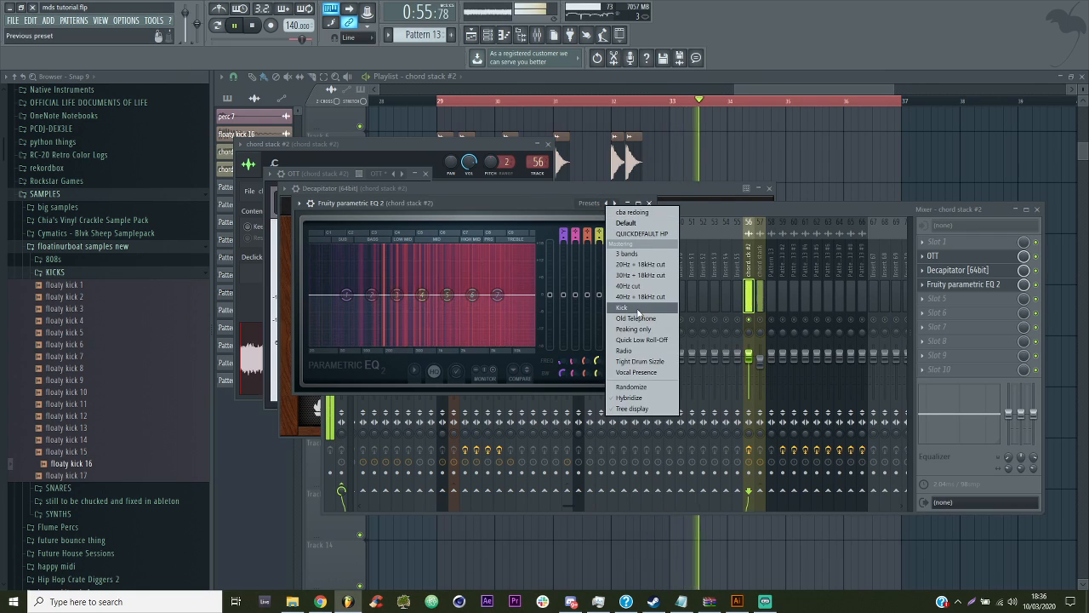
click(567, 230)
mouse_move(565, 231)
mouse_down()
mouse_move(565, 252)
mouse_move(565, 226)
mouse_up()
click(633, 232)
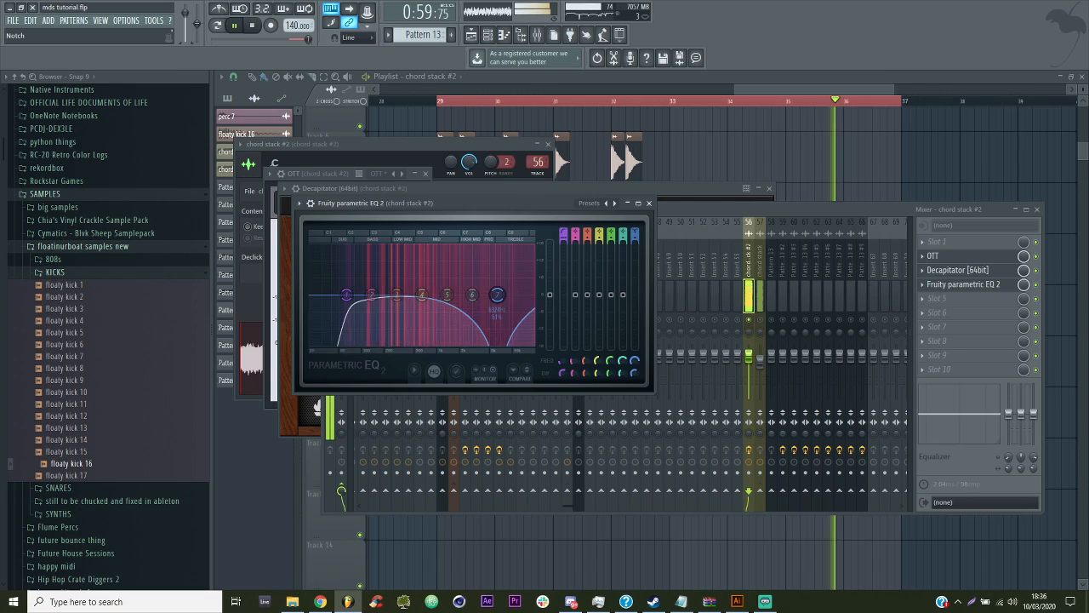
drag(498, 295, 421, 294)
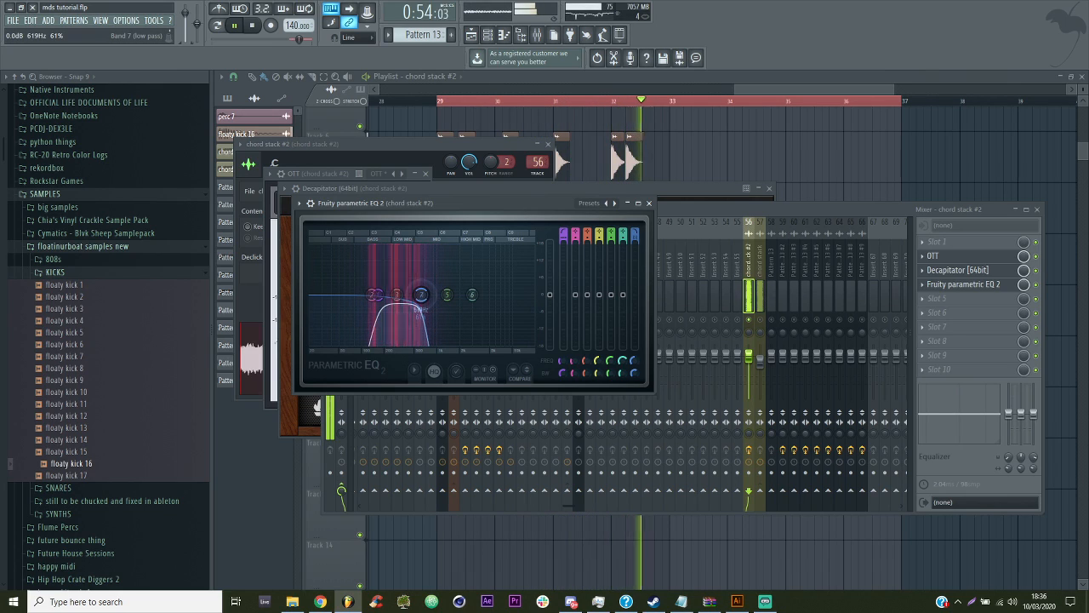
Load a second OTT into slot 5 and set its depth to about 88%
click(936, 298)
mouse_move(940, 312)
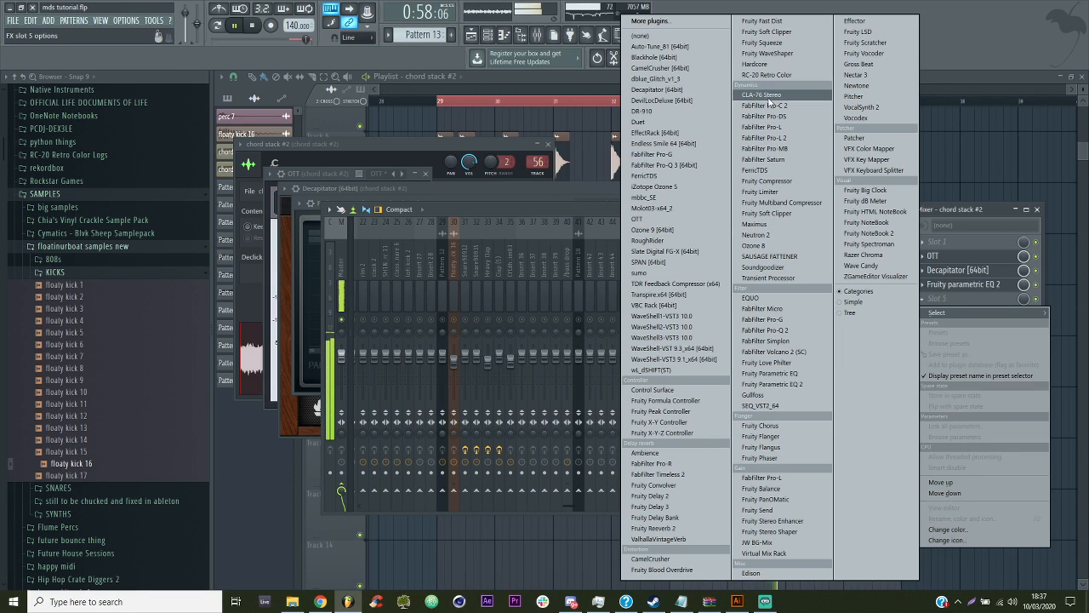
click(637, 219)
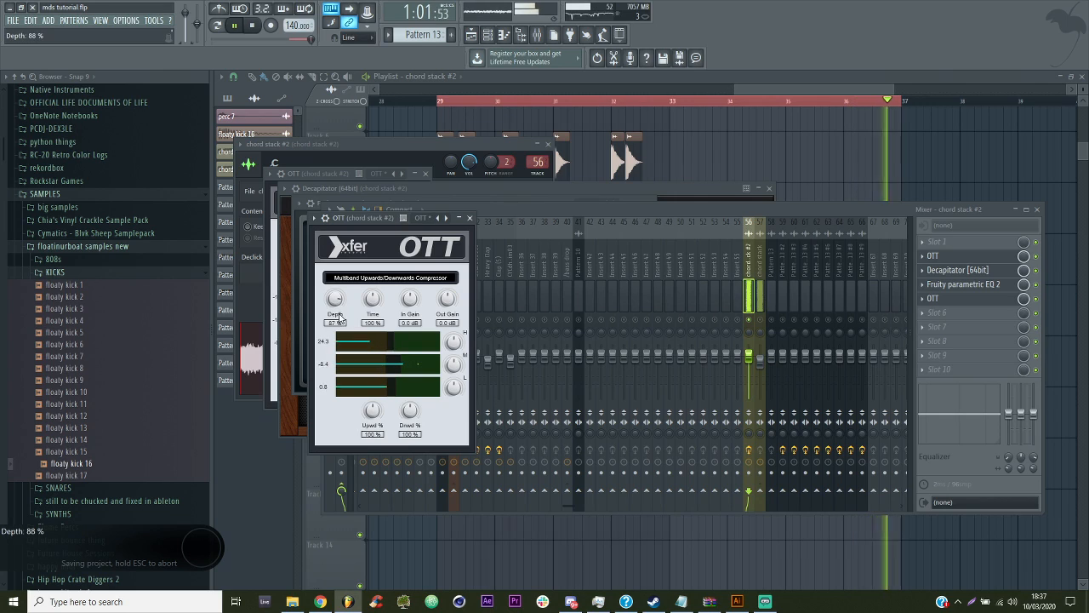
Add Fruity Balance in slot 6 and lower its volume to about -7.3 dB
click(936, 312)
click(760, 488)
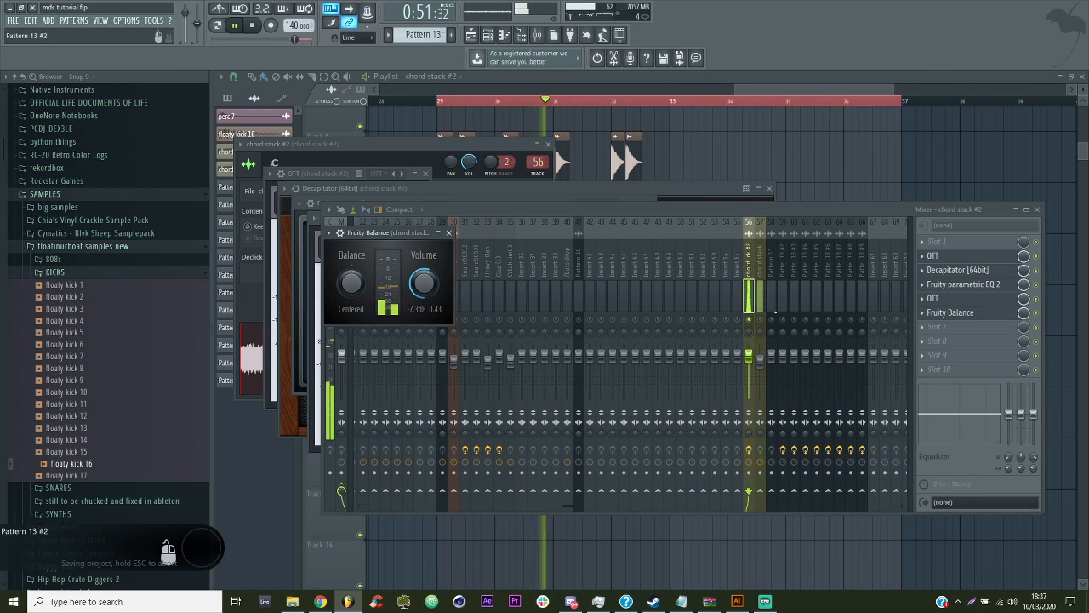
click(449, 233)
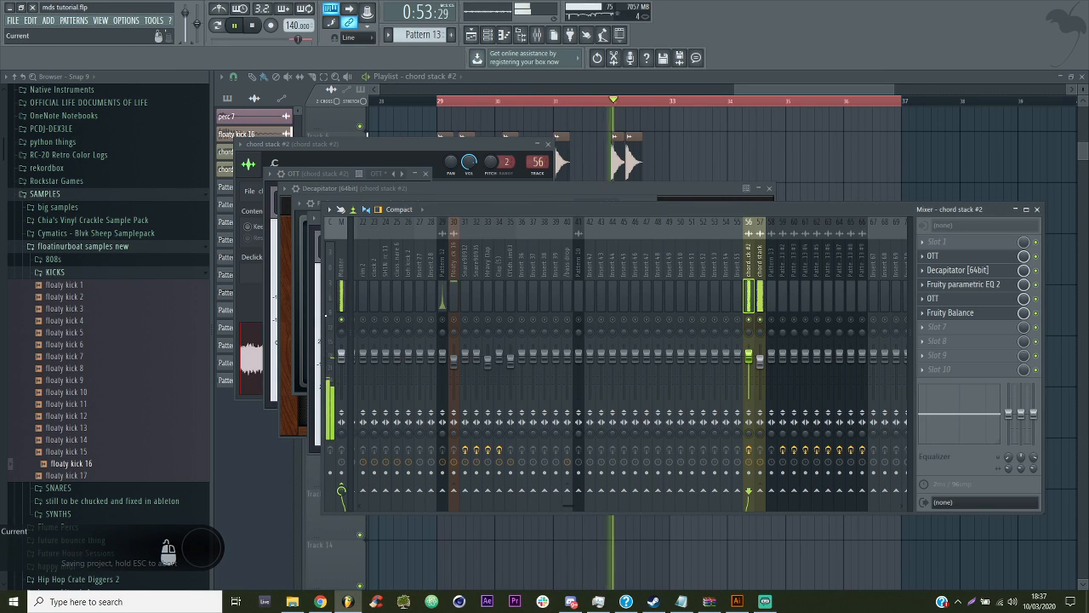
Compare the duplicate layer against the original chord stack and lower its Fruity Balance volume to about -15.8 dB
click(316, 318)
click(302, 309)
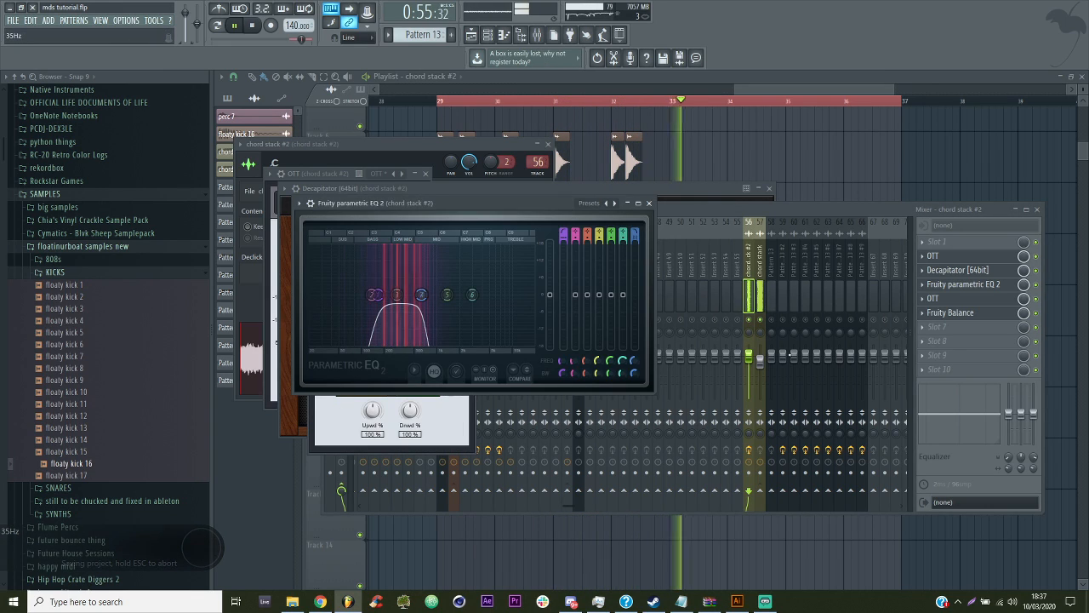
click(965, 256)
click(966, 314)
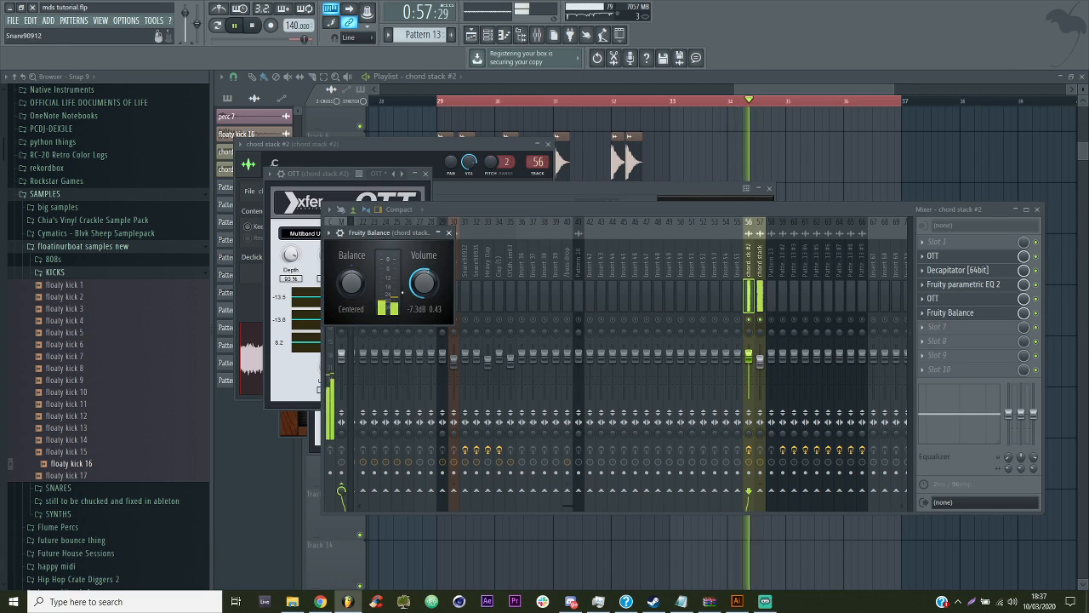
drag(572, 505, 361, 503)
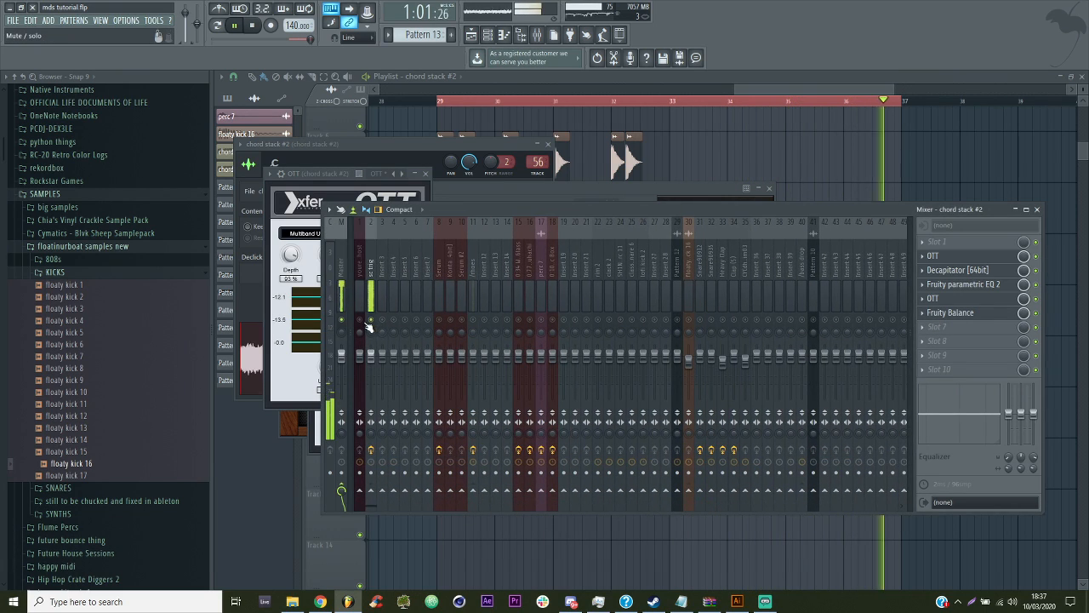
drag(371, 504, 579, 505)
click(978, 298)
click(1001, 313)
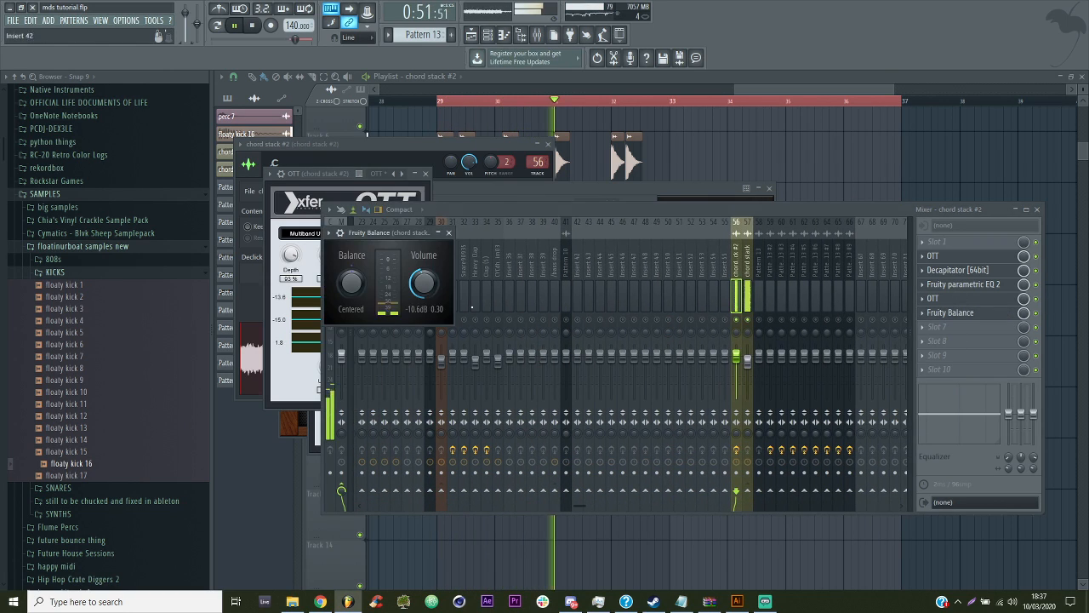
drag(423, 282, 423, 307)
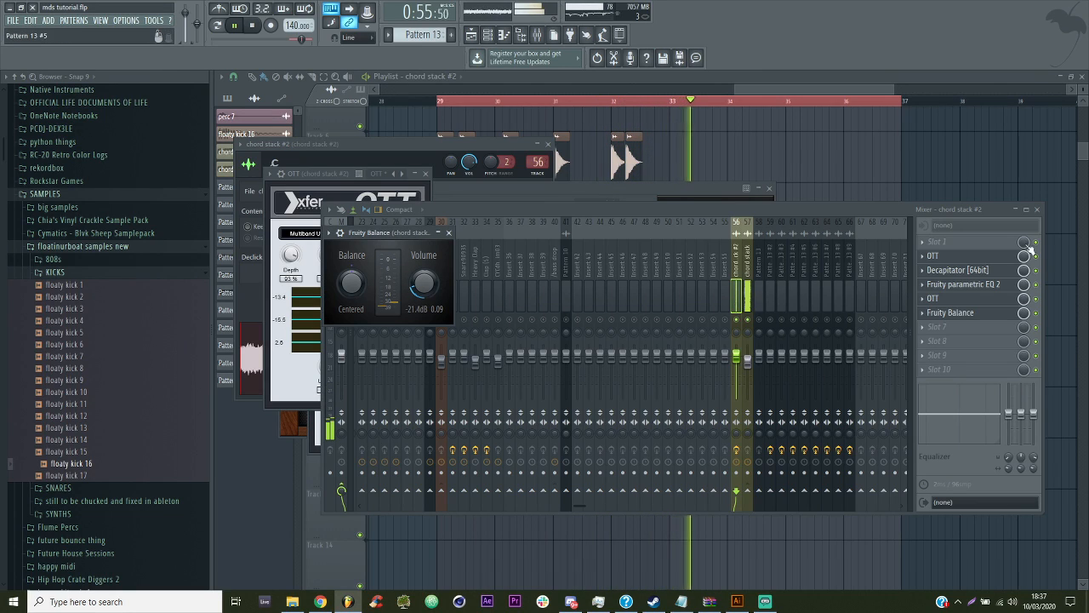
click(1036, 313)
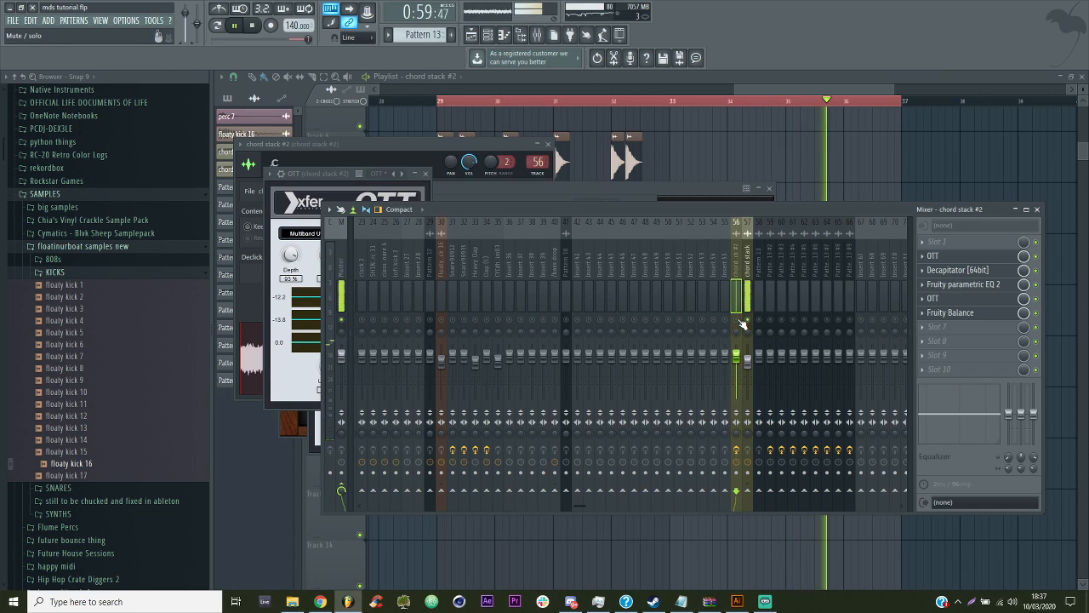
click(950, 312)
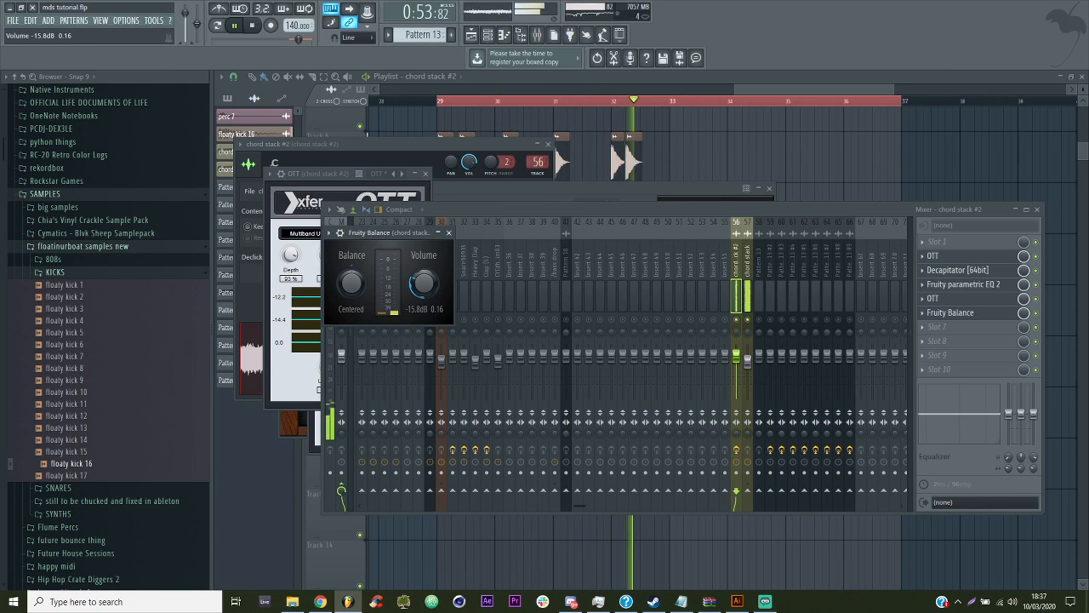
Close the plugin and mixer windows, play the layered chord stacks from bar 29 and save the project
key(F12)
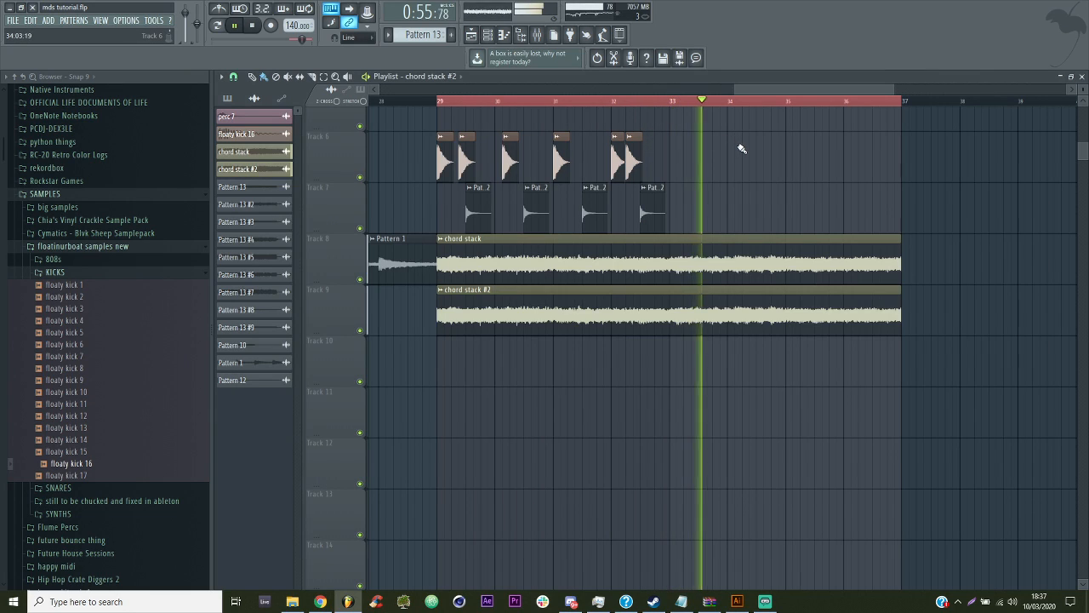
key(space)
click(538, 35)
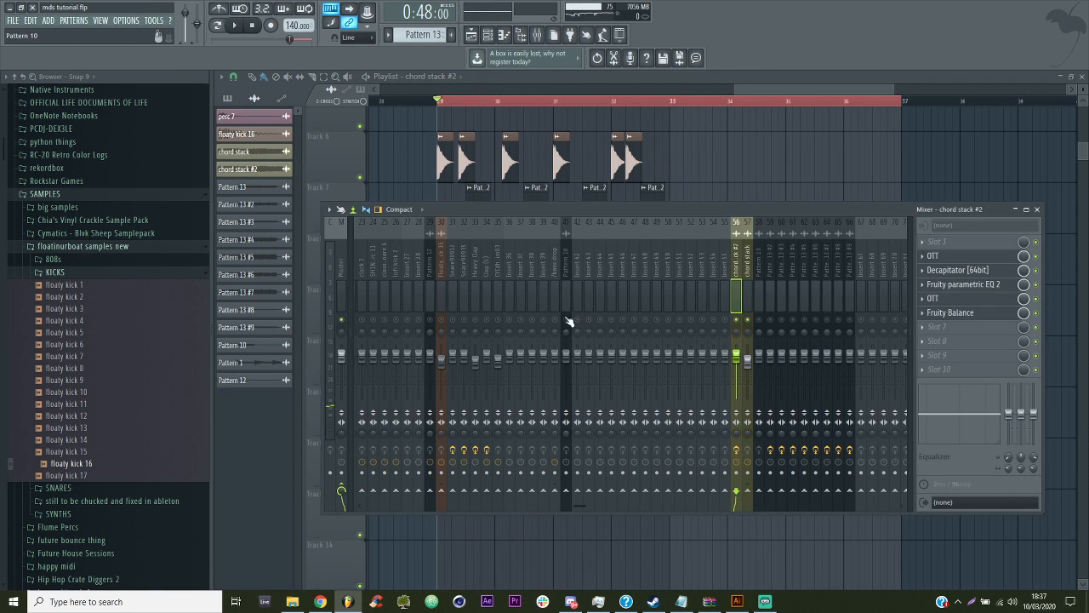
key(F9)
key(space)
key(ctrl+s)
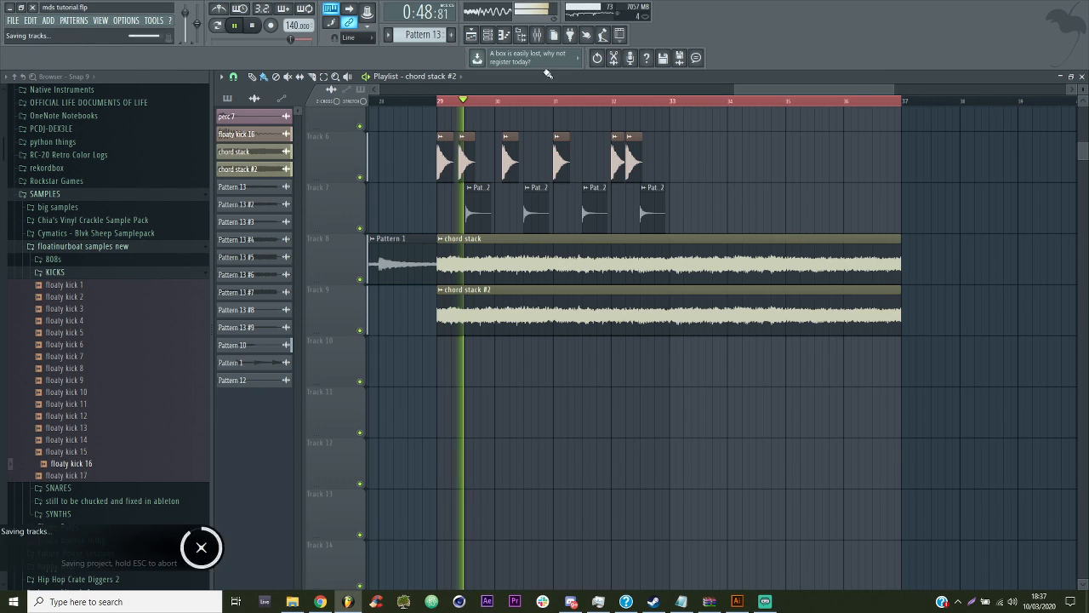
key(F9)
key(F9)
key(space)
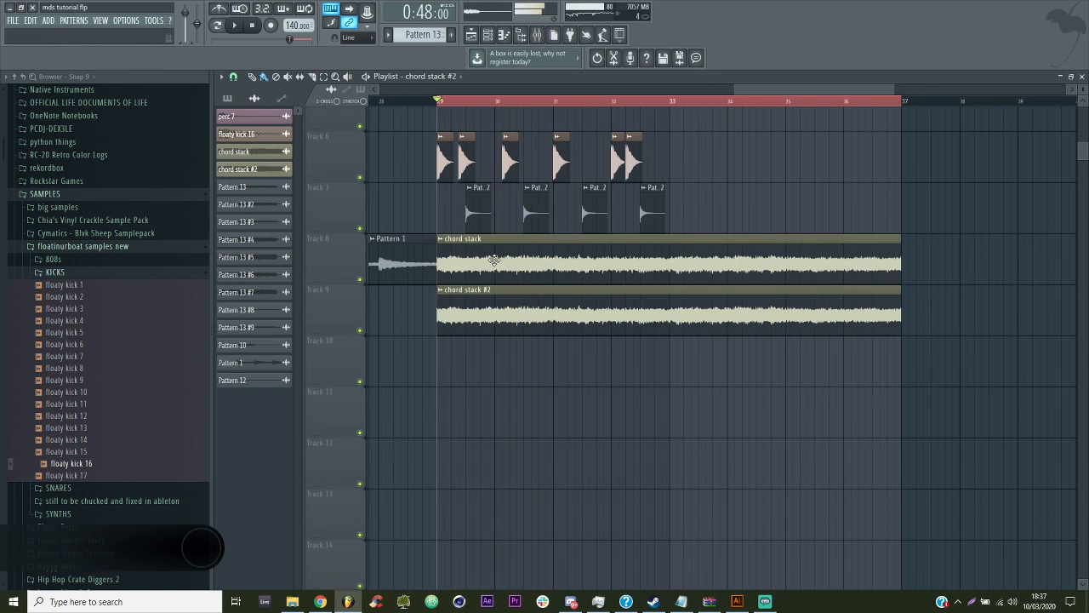
Trim the starts of both chord stack clips to half a bar after bar 29 and play the result
scroll(490, 321, up, 3)
ctrl+shift+click(463, 406)
ctrl+shift+click(467, 456)
drag(439, 471, 470, 473)
key(space)
click(510, 530)
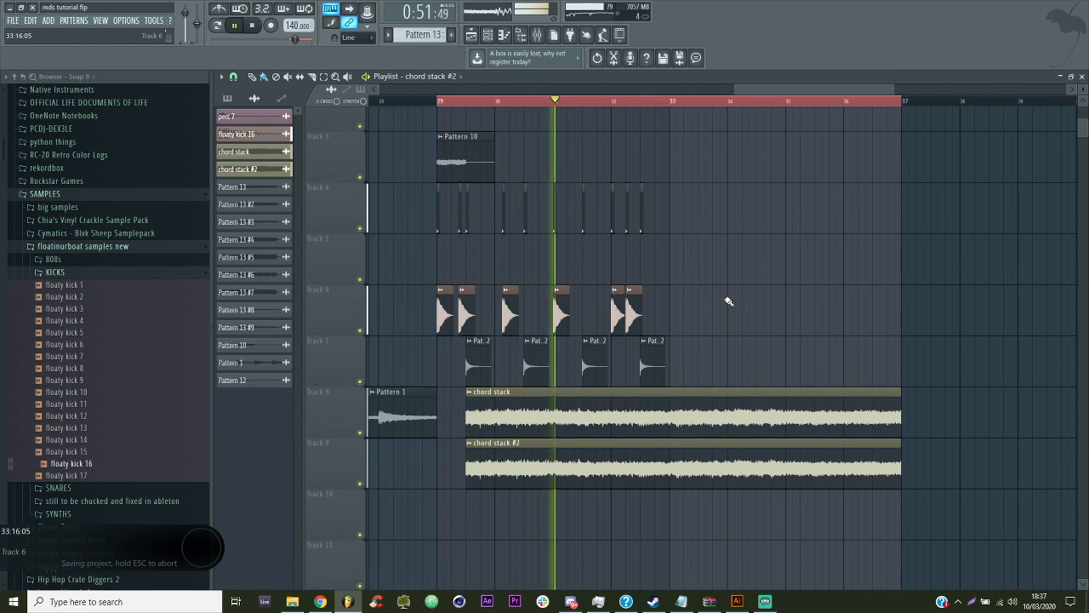
Duplicate the drum clips on Tracks 4 to 7 from bars 29–33 into bars 33–37 and save the project
drag(410, 182, 677, 384)
key(space)
drag(733, 88, 376, 88)
key(ctrl+v)
drag(392, 316, 973, 303)
click(664, 347)
key(ctrl+s)
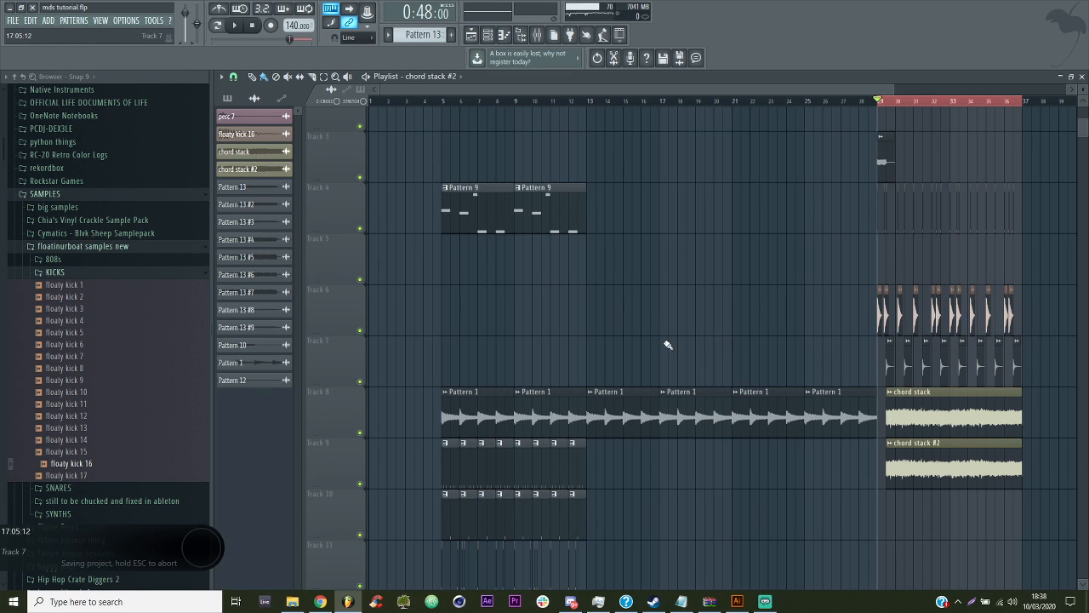
Open the Serum #3 instrument from the channel rack and review its patch and channel options
click(488, 36)
click(510, 286)
click(515, 332)
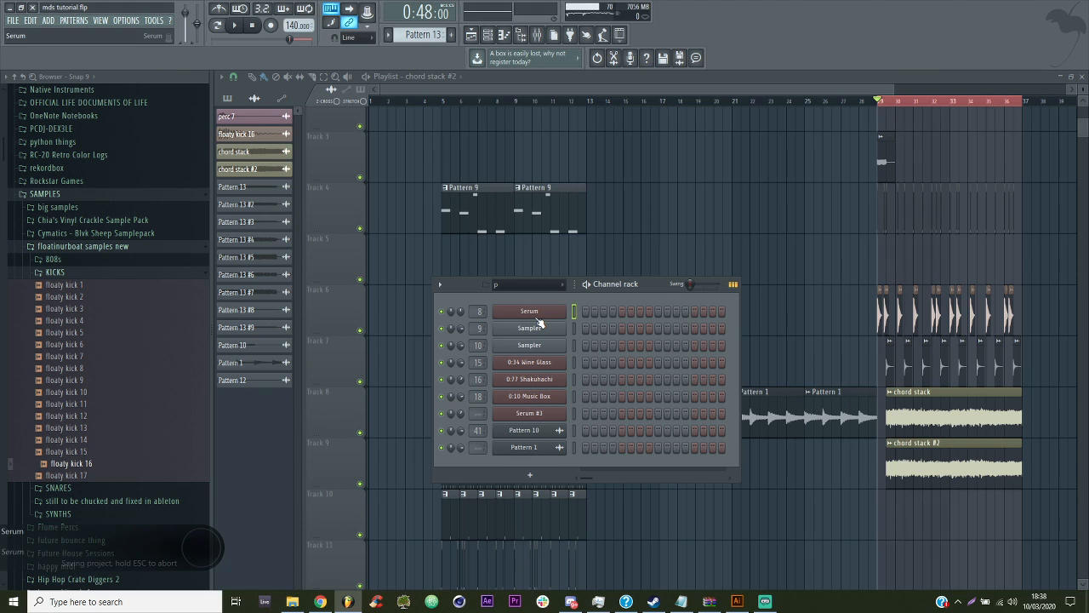
click(529, 413)
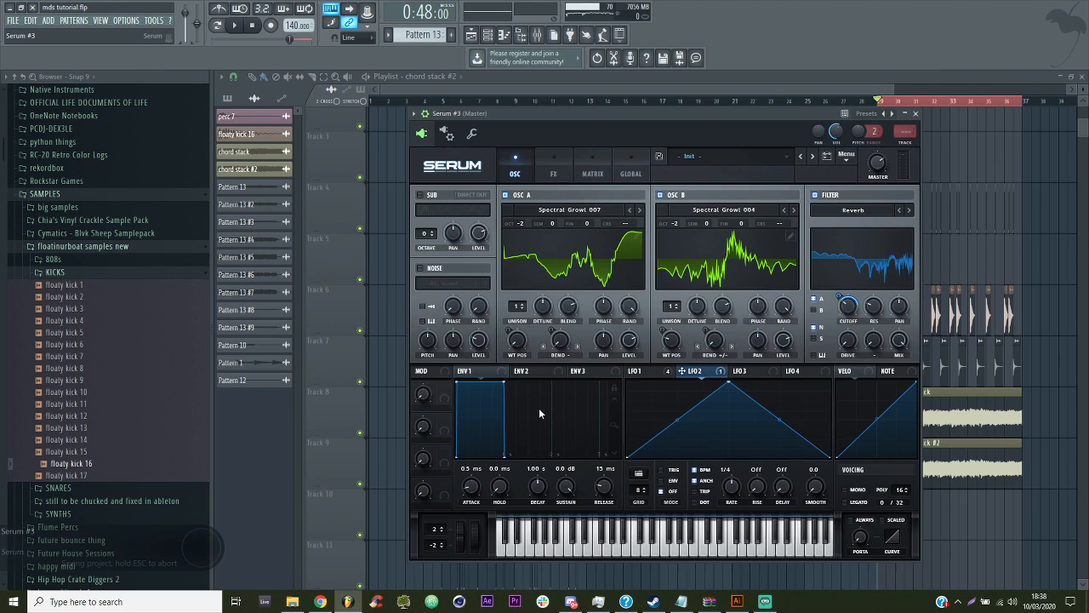
mouse_move(639, 111)
mouse_down()
mouse_move(656, 148)
mouse_move(678, 406)
mouse_move(739, 256)
mouse_move(649, 124)
mouse_up()
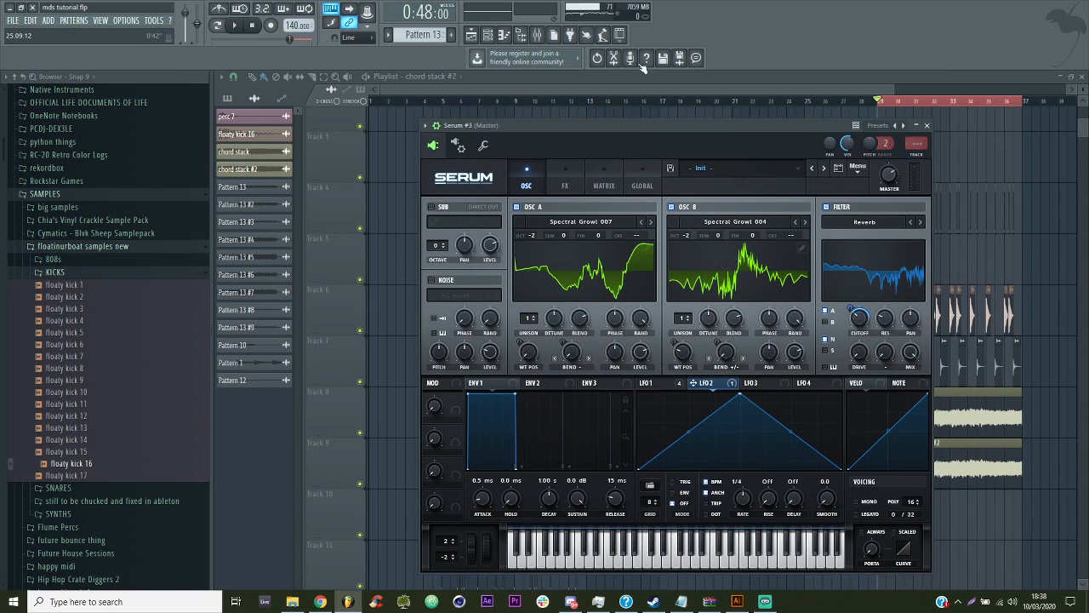
click(496, 37)
right_click(536, 414)
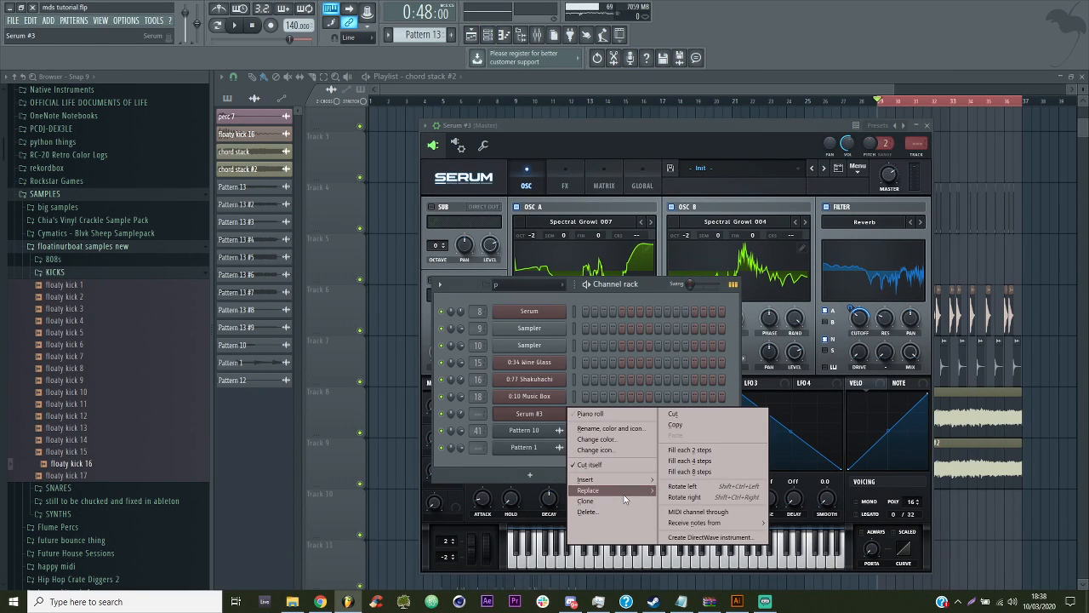
mouse_move(624, 492)
click(687, 45)
right_click(967, 158)
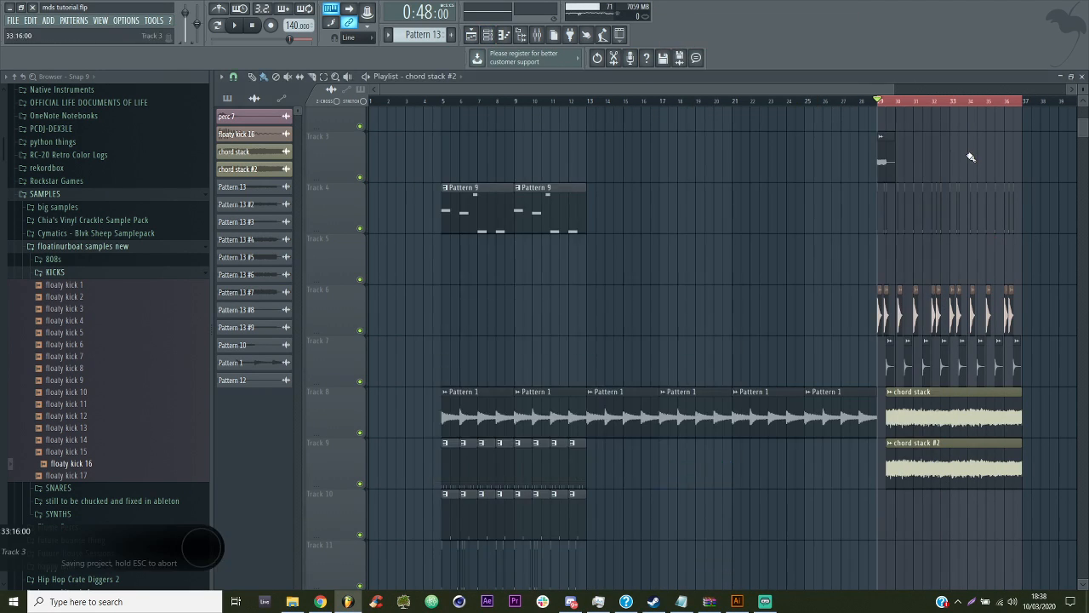
Insert a new playlist track at Track 4, place a Pattern 9 clip on it at bar 29 and play it
right_click(346, 205)
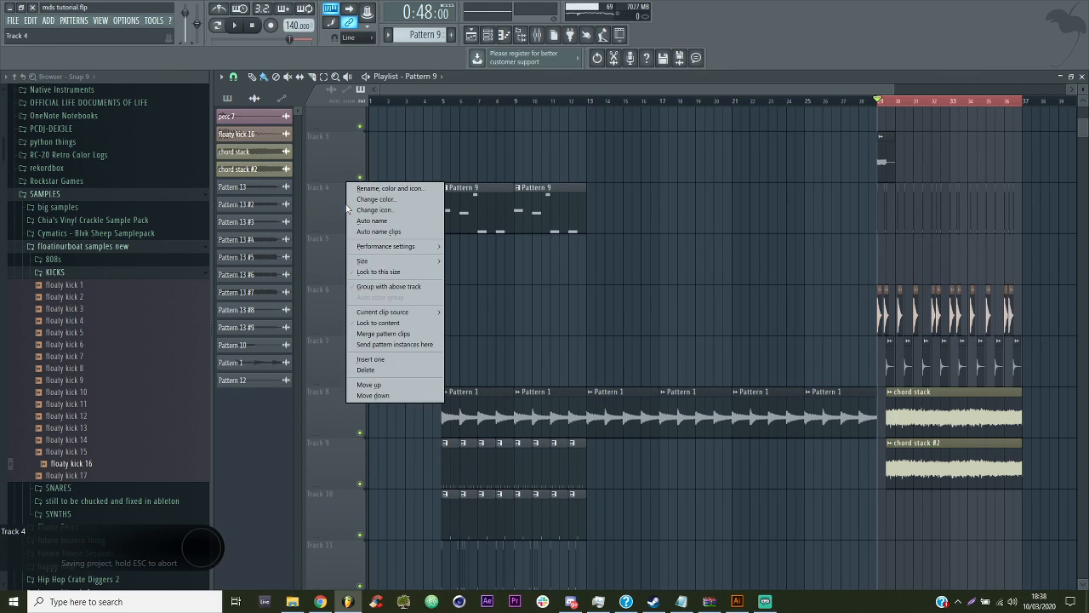
click(380, 359)
click(884, 211)
key(space)
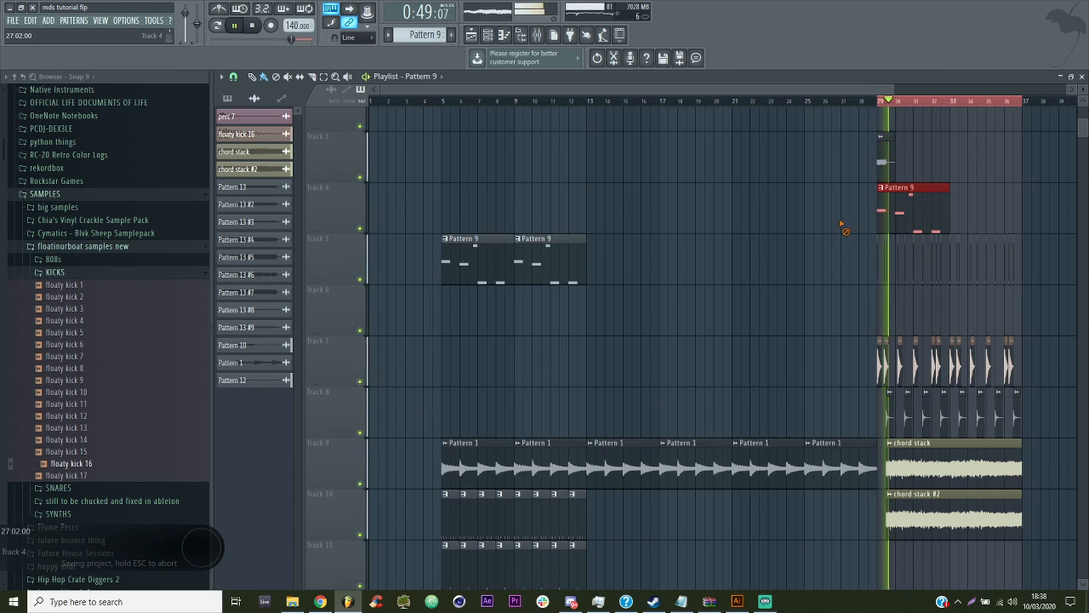
Trim the Pattern 9 clip's start to bar 30, add a second Pattern 9 clip at bar 33 and save the project
drag(879, 213, 897, 221)
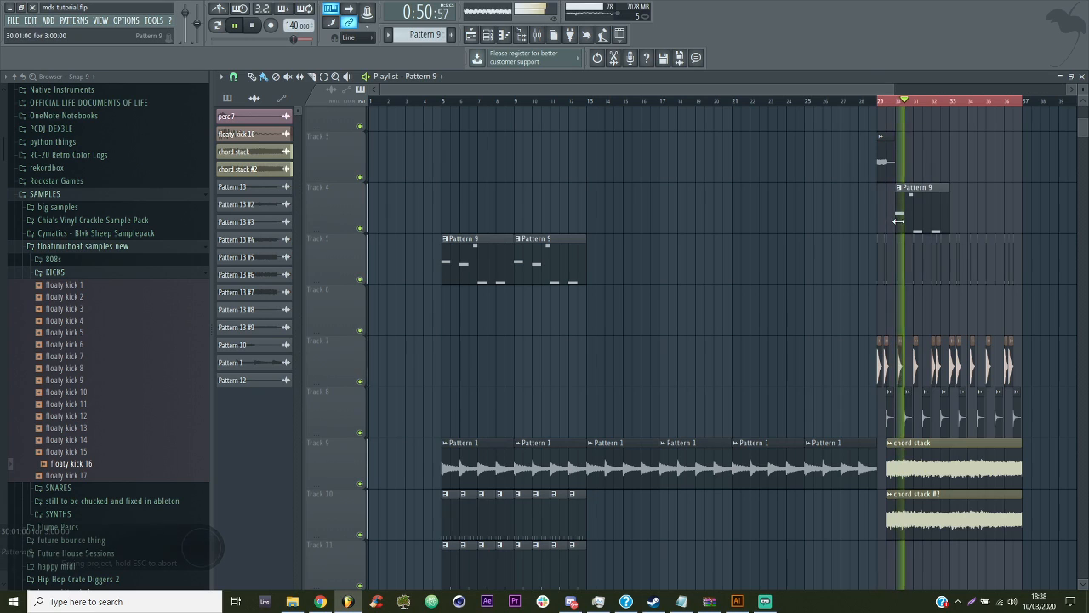
click(972, 212)
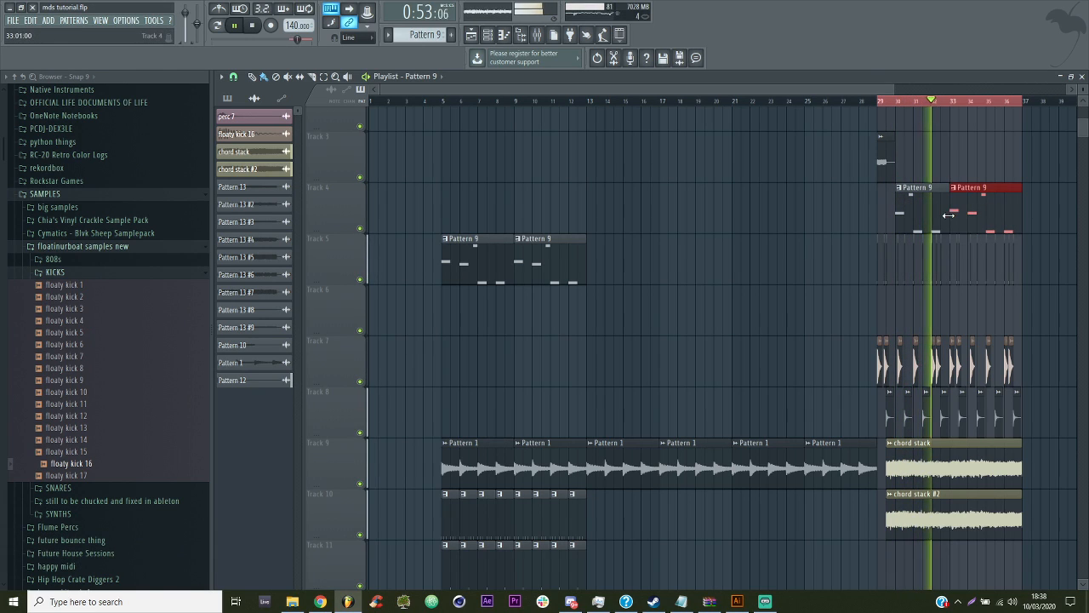
drag(976, 211, 960, 211)
key(ctrl+s)
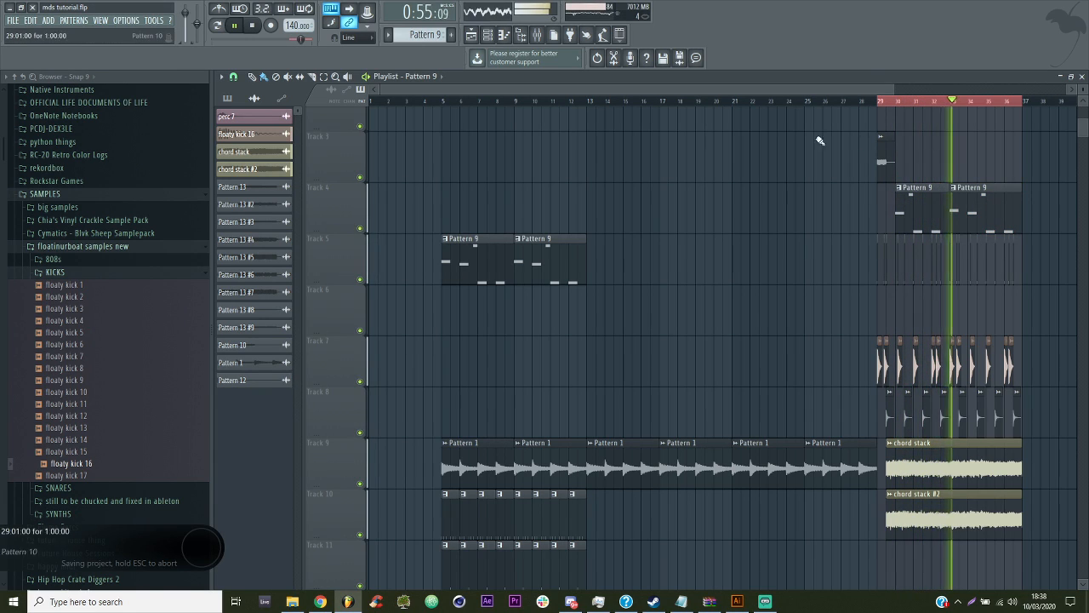
Load a saved mixer track state onto the /rhoes mixer track on Insert 11
drag(382, 88, 684, 89)
click(537, 35)
click(445, 374)
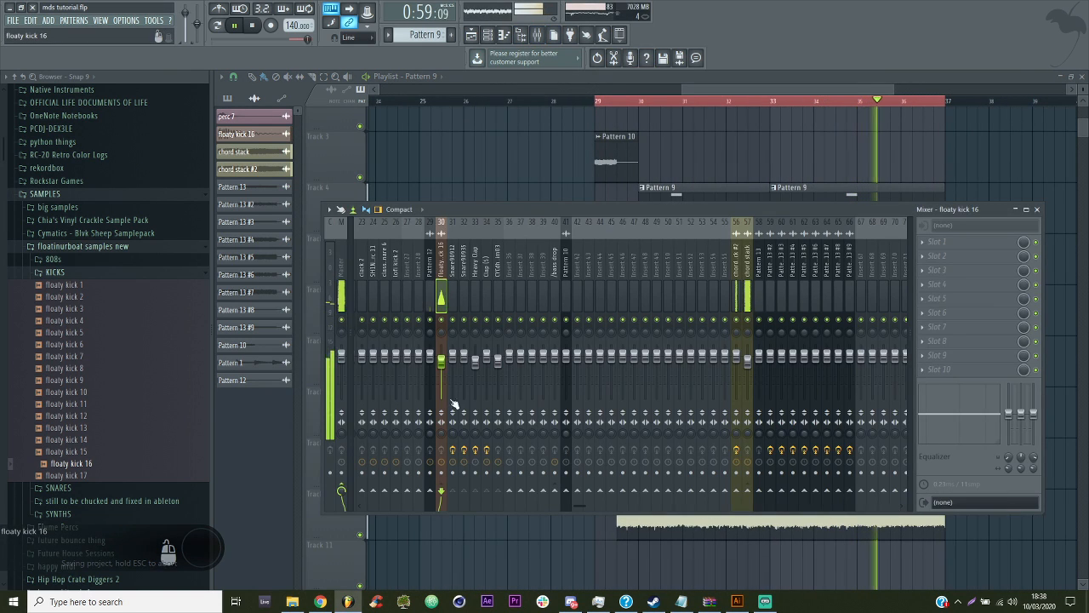
scroll(485, 302, up, 5)
click(560, 298)
click(481, 281)
click(471, 272)
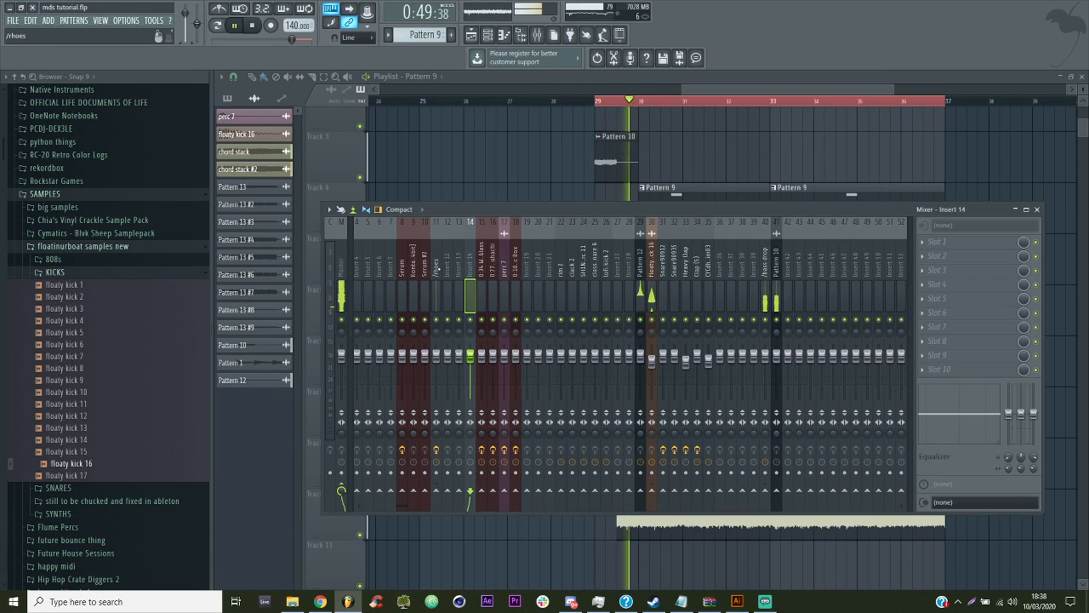
click(437, 272)
right_click(440, 220)
mouse_move(510, 268)
click(575, 269)
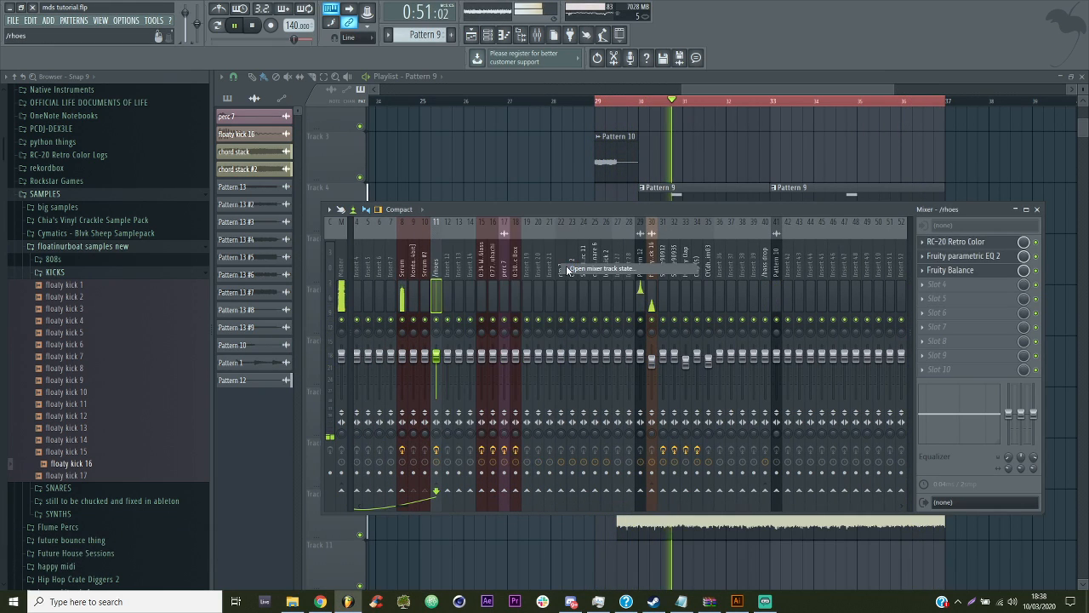
double_click(169, 139)
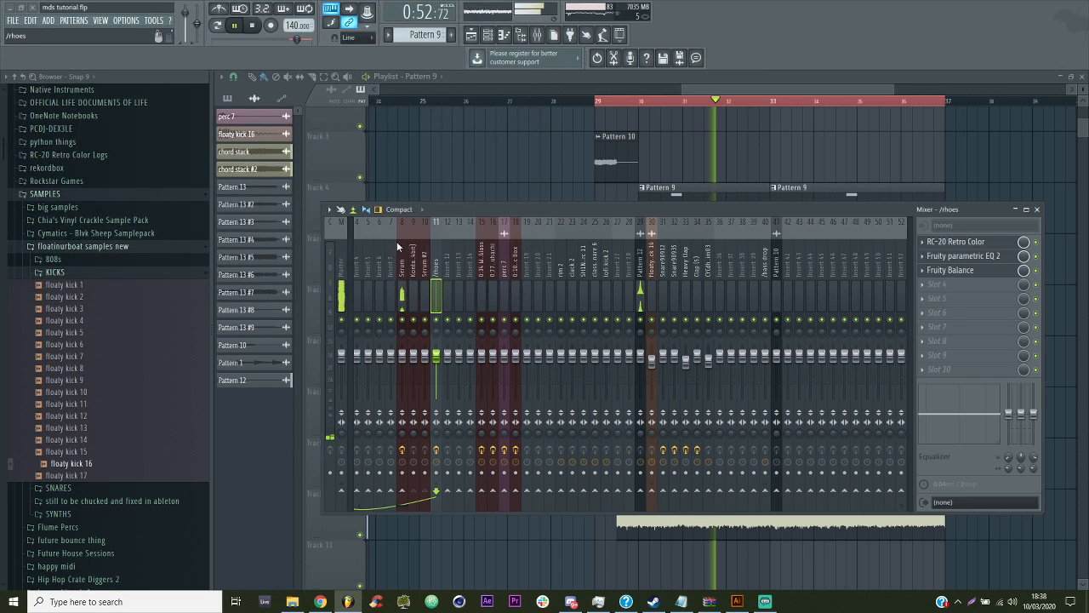
View the Serum mixer track's effects, save the project and stop playback
click(405, 266)
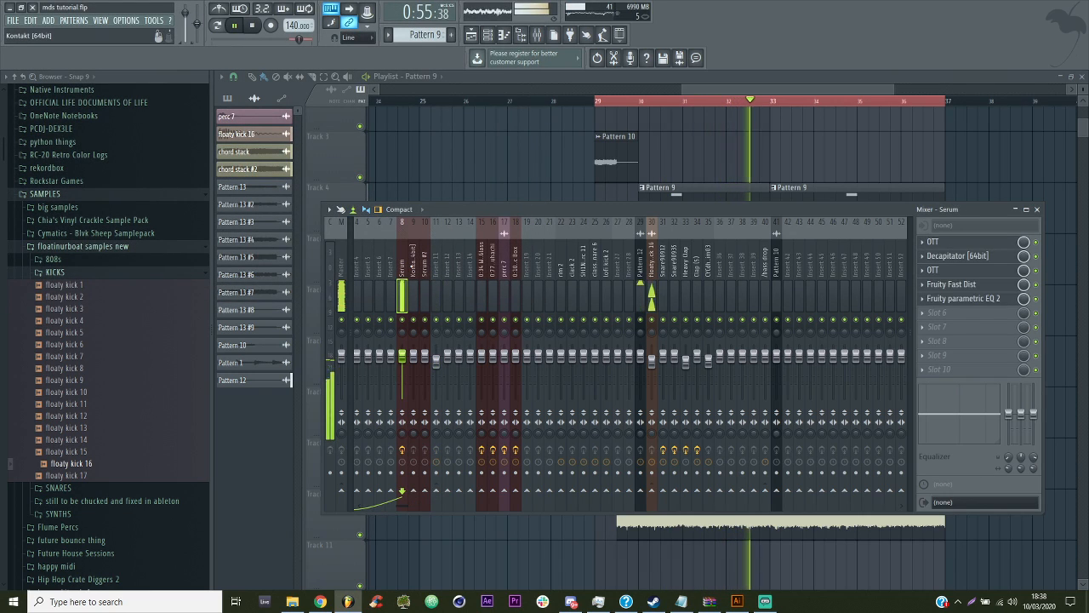
key(F9)
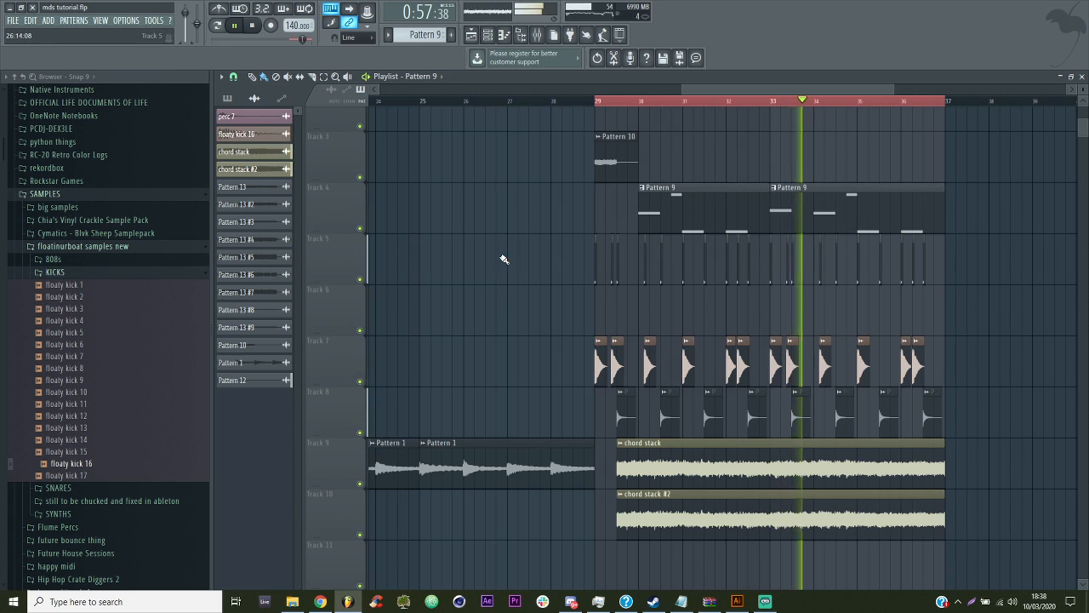
key(ctrl+s)
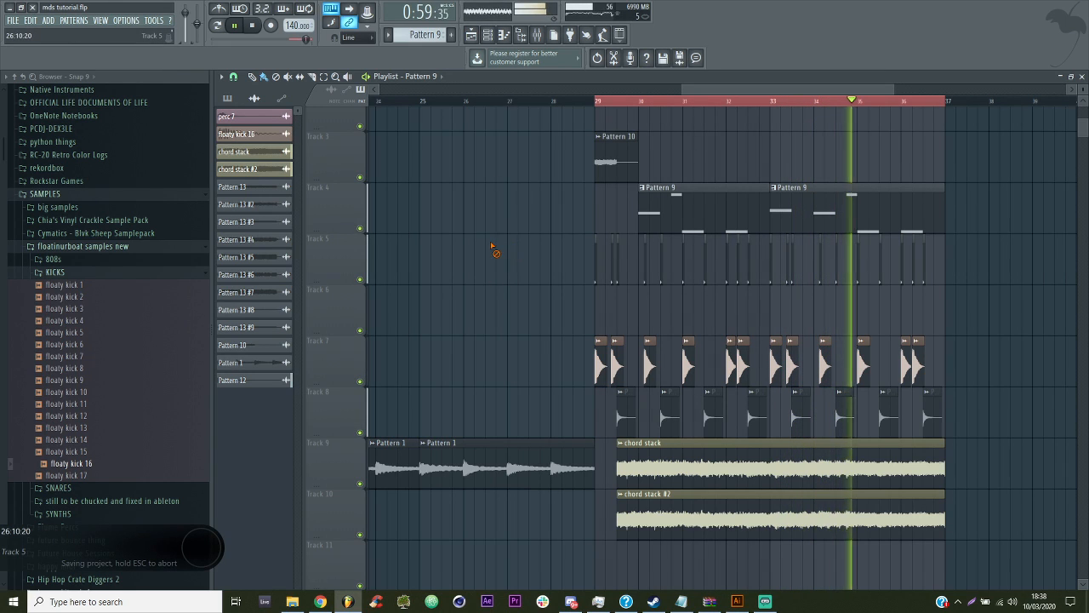
drag(891, 90, 839, 90)
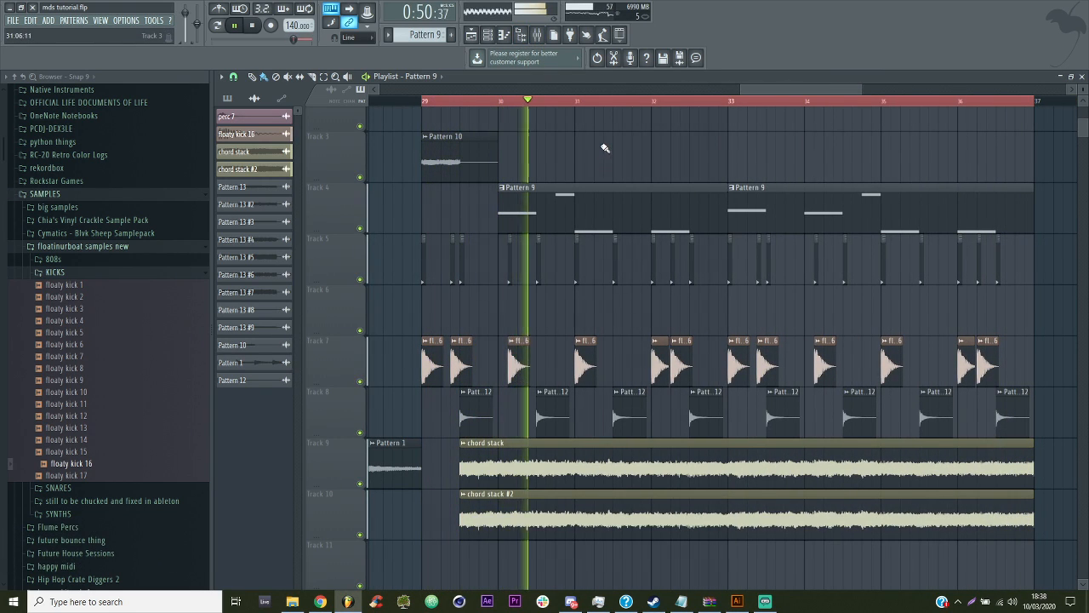
key(space)
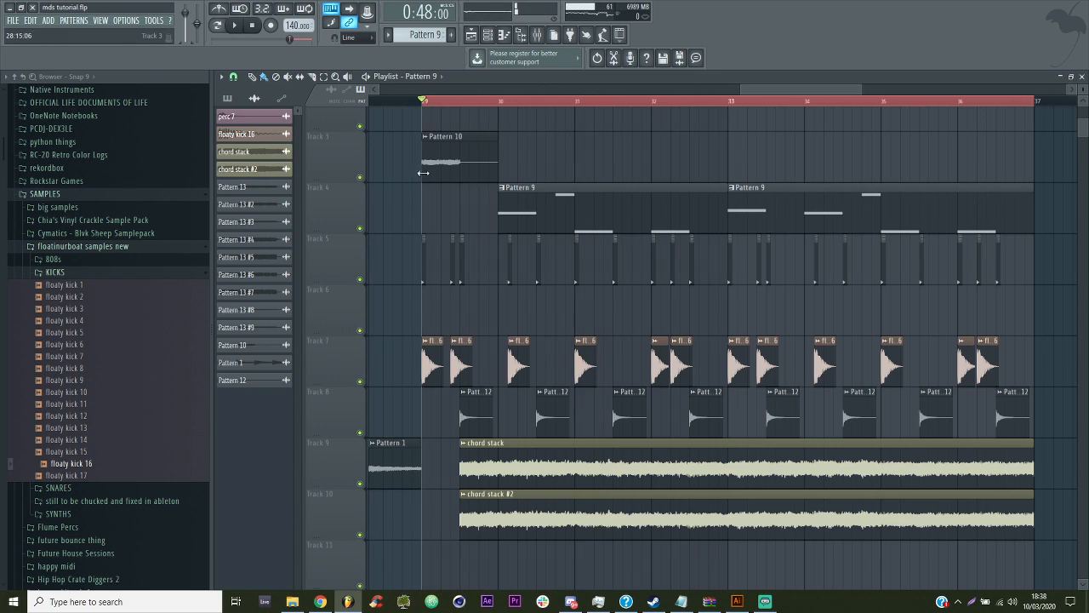
Insert a new playlist track at Track 3, above the Pattern 10 clip
drag(865, 86, 849, 86)
drag(1083, 96, 1082, 88)
mouse_move(852, 87)
mouse_down()
mouse_move(880, 88)
mouse_move(870, 99)
mouse_up()
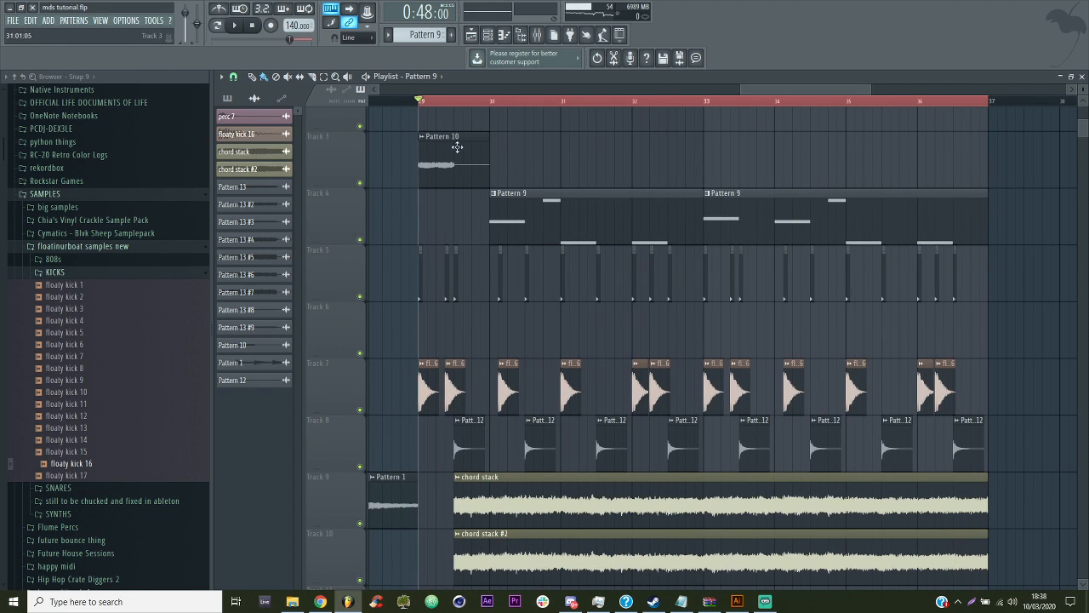
right_click(342, 162)
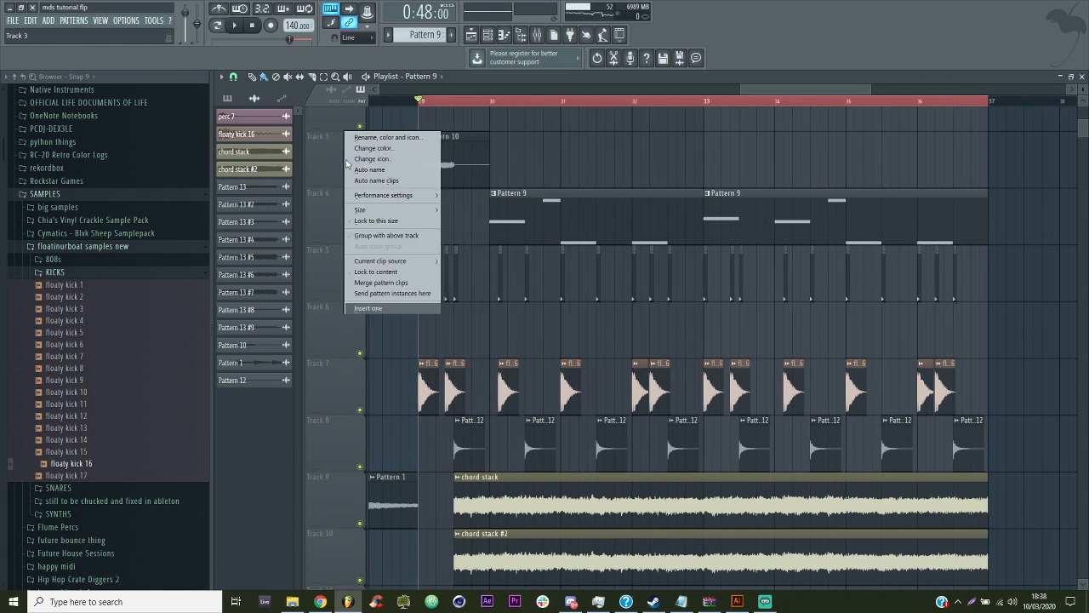
click(372, 307)
Switch to Pattern 14 and show the p group in the channel rack
click(488, 35)
right_click(426, 35)
click(449, 168)
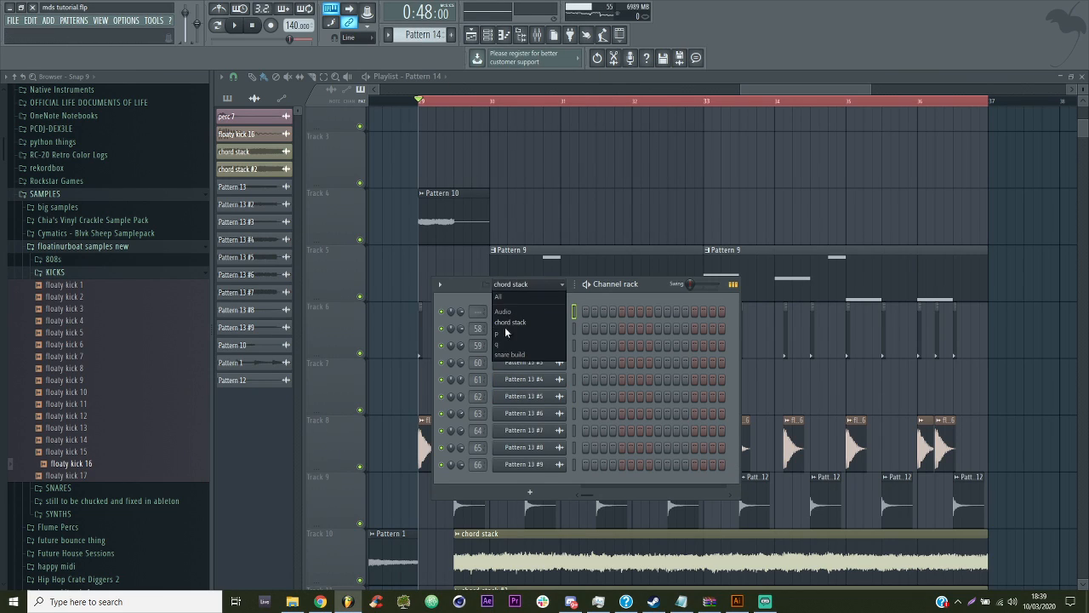
click(512, 337)
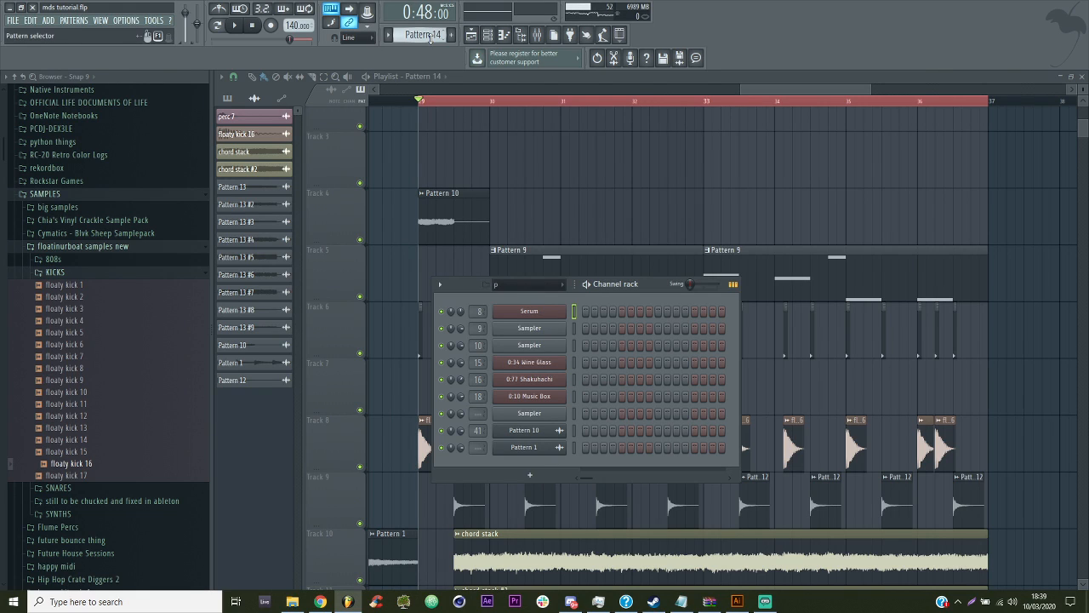
Bounce Pattern 9 to audio and replace both Track 5 clips with it, starting the first just before bar 30 and the second at bar 33
double_click(593, 259)
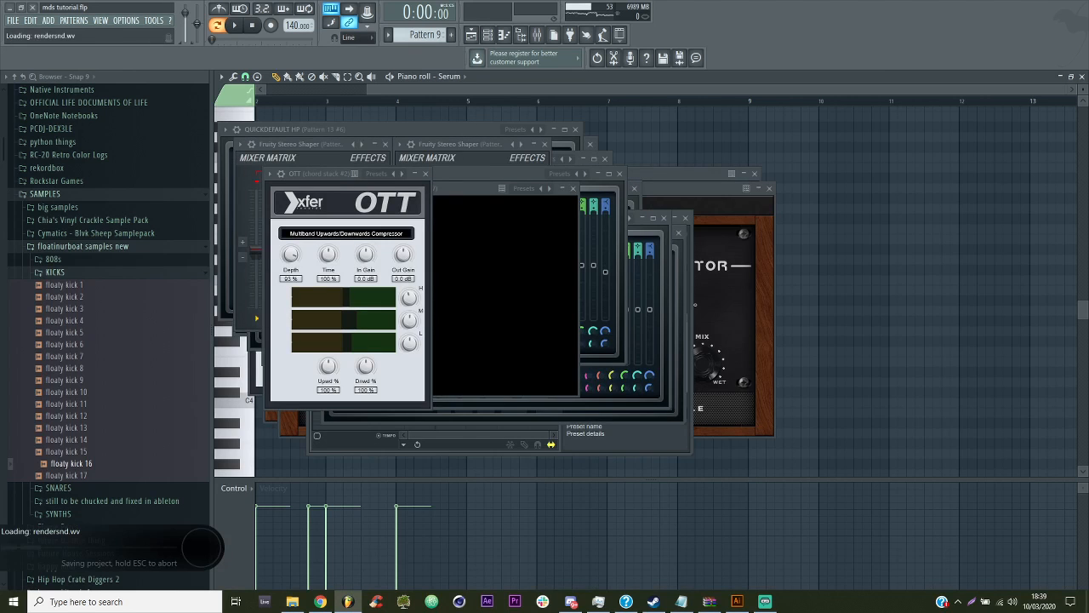
click(477, 36)
right_click(723, 271)
mouse_move(720, 270)
mouse_down()
mouse_move(735, 210)
mouse_move(738, 277)
mouse_up()
right_click(562, 279)
drag(444, 279, 503, 282)
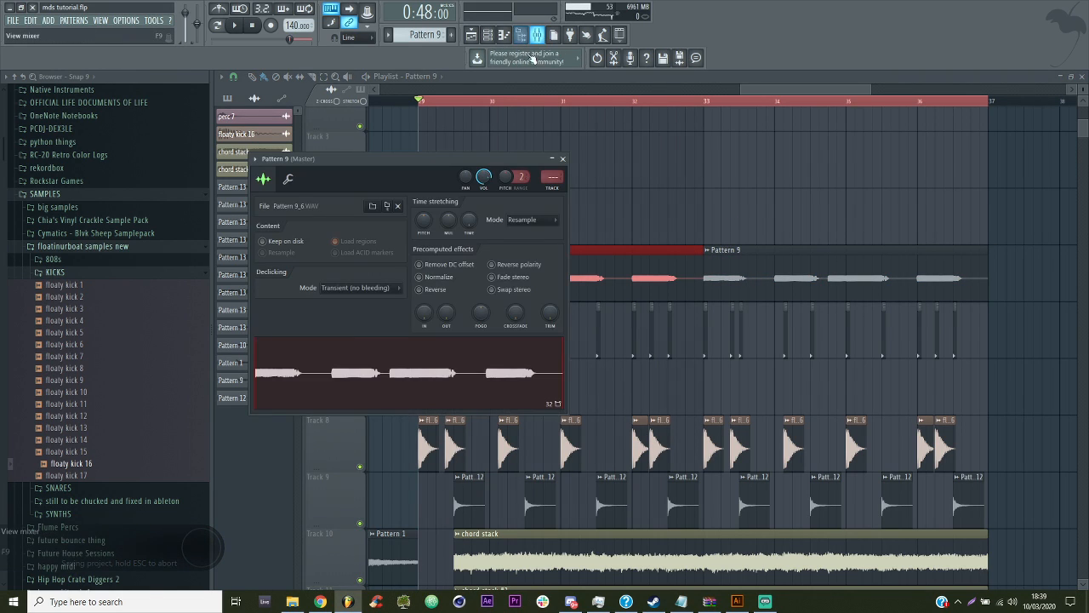
Assign the bounced Pattern 9 audio clip to mixer Insert 7 and route that insert only to Insert 2
click(536, 36)
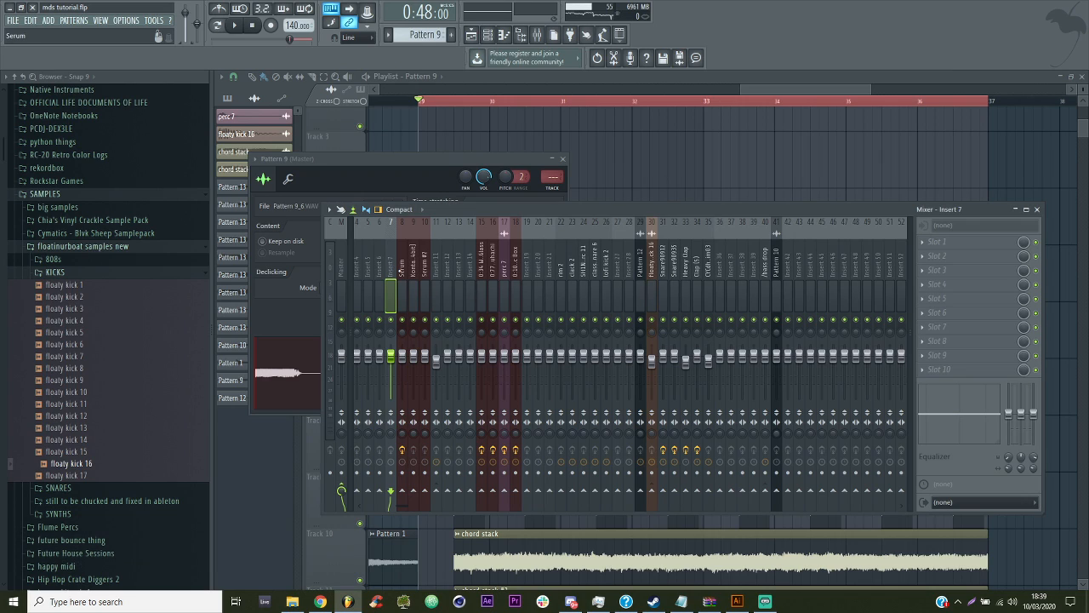
key(ctrl+l)
drag(407, 505, 374, 506)
right_click(373, 492)
click(386, 508)
Load a saved mixer track state onto the Serum track on Insert 8, play the drop and save the project
right_click(446, 271)
click(578, 269)
double_click(140, 143)
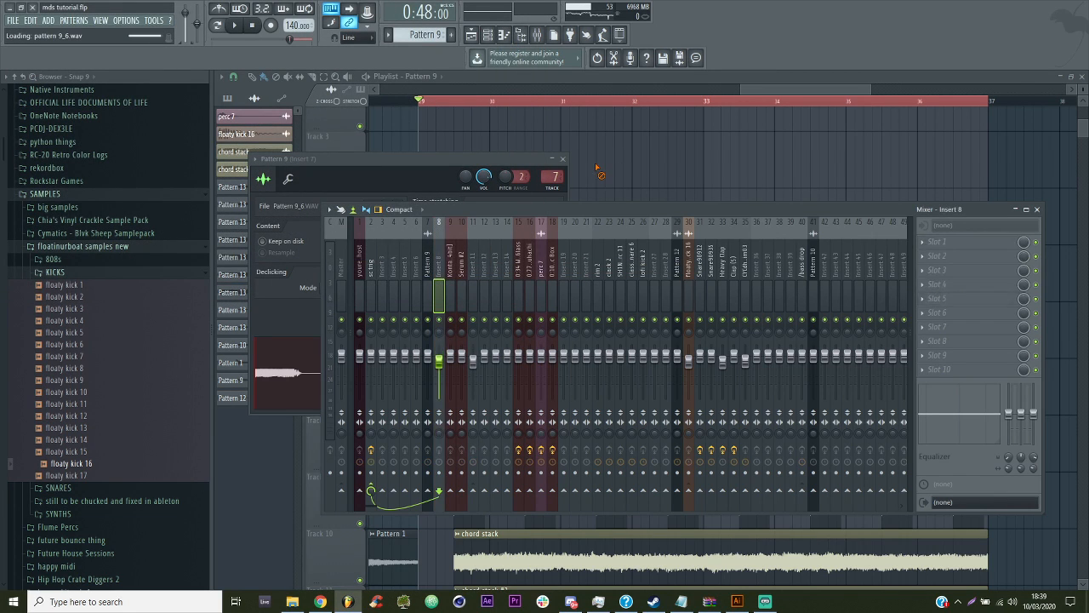
key(F12)
key(space)
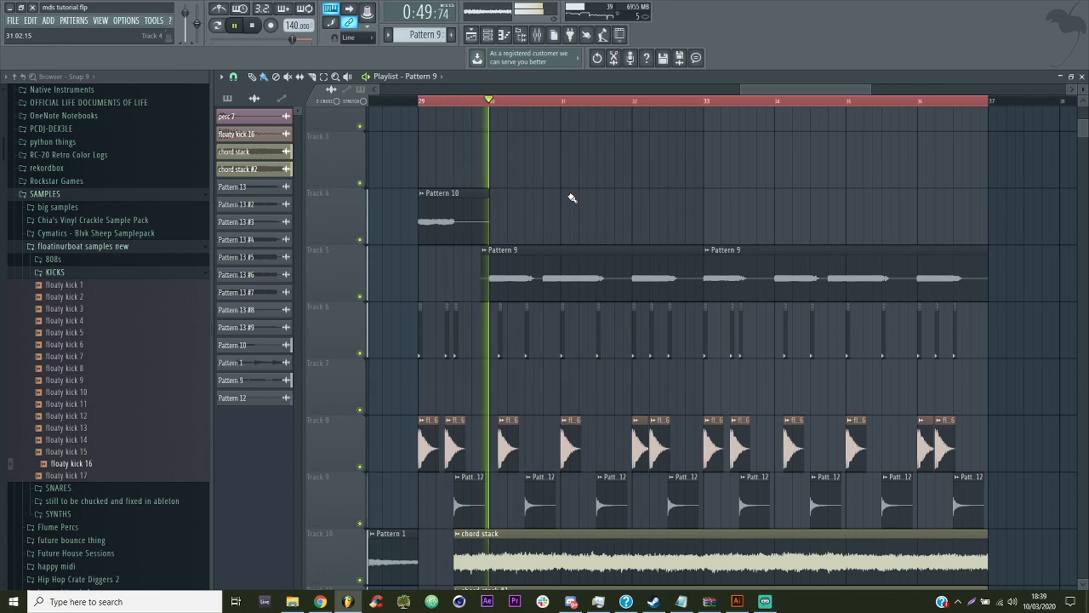
key(ctrl+s)
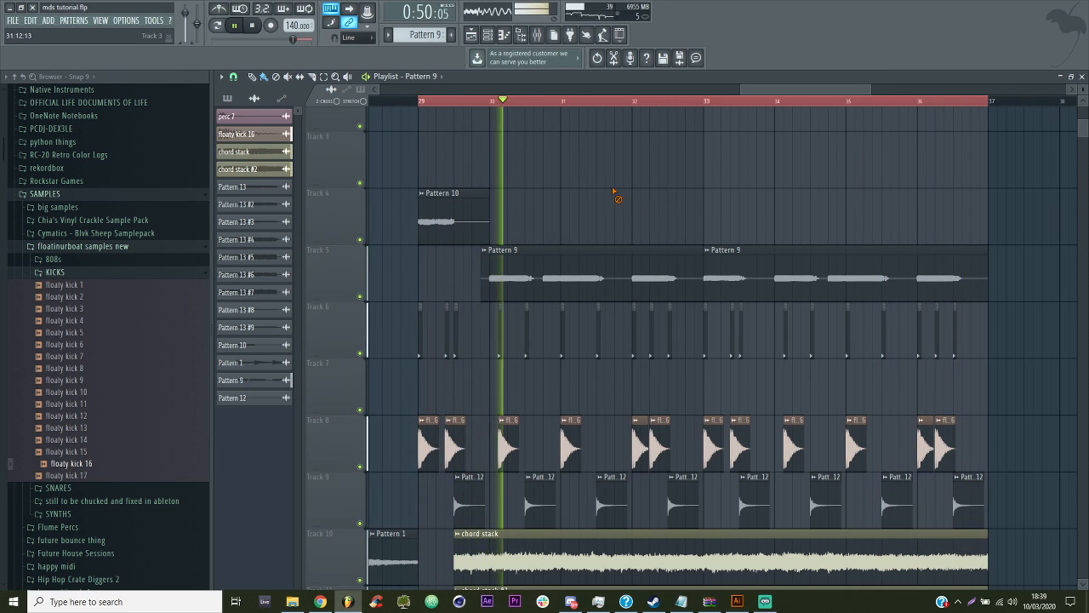
Route the chord stack and chord stack #2 mixer tracks only to Insert 55
key(F9)
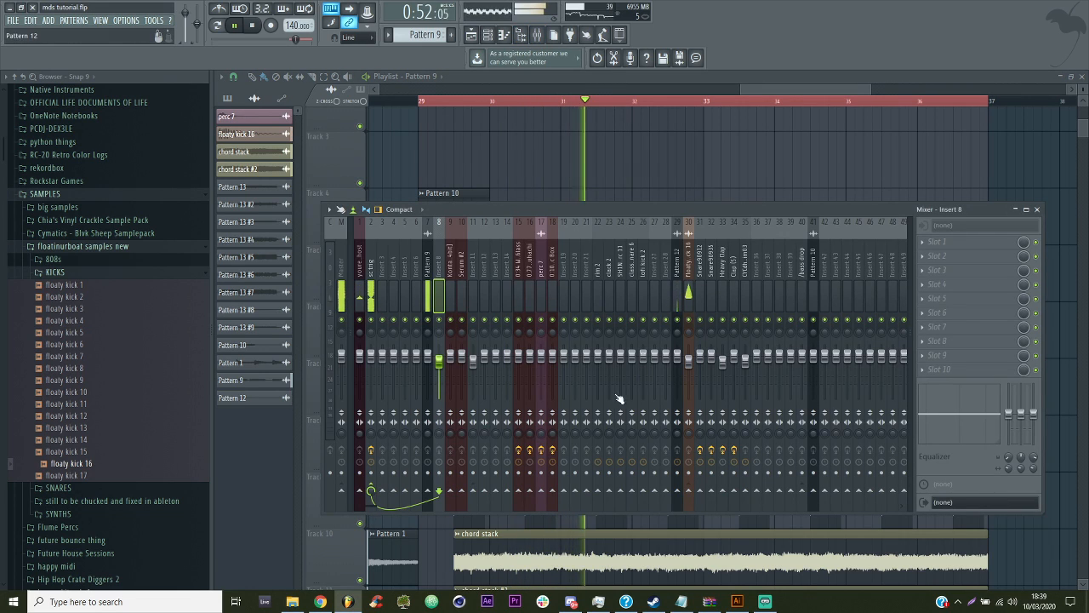
drag(561, 506, 713, 506)
click(594, 315)
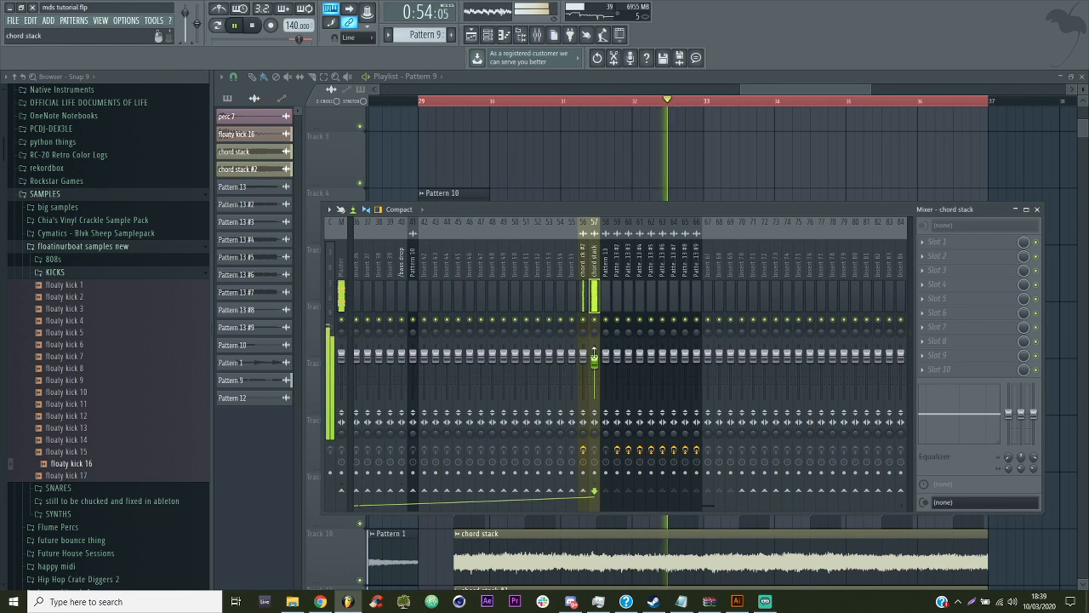
right_click(573, 490)
click(586, 505)
click(582, 293)
right_click(574, 490)
click(586, 505)
Route Insert 55 only to Insert 2
click(572, 298)
drag(708, 506, 604, 505)
right_click(371, 491)
click(382, 504)
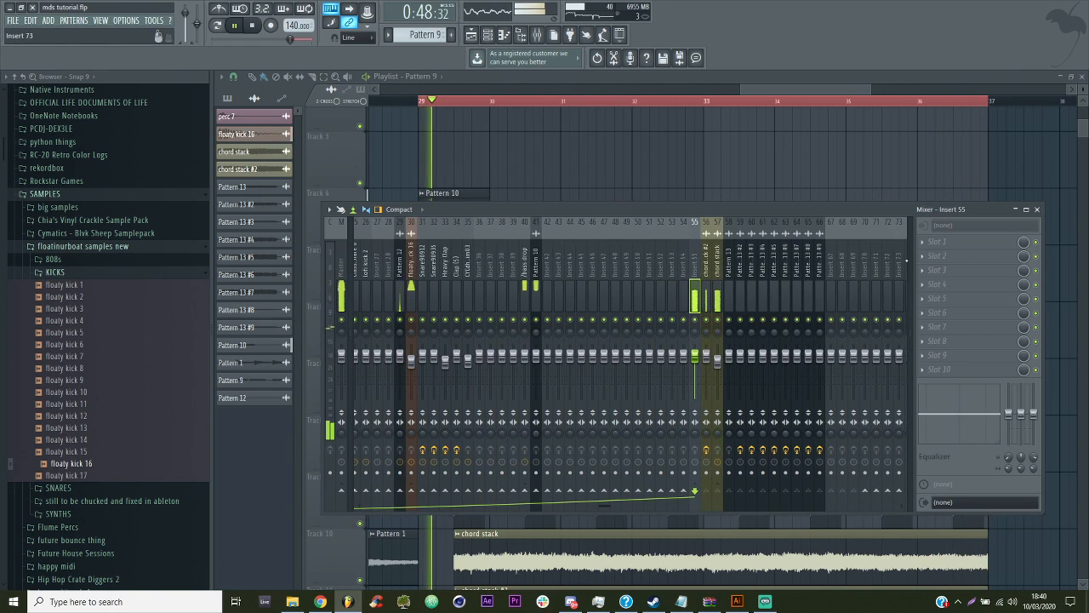
Add Fruity Balance to Insert 55's second slot, lower its volume to -3.5 dB and return to the playlist
click(922, 256)
mouse_move(938, 270)
click(776, 491)
drag(335, 195, 335, 217)
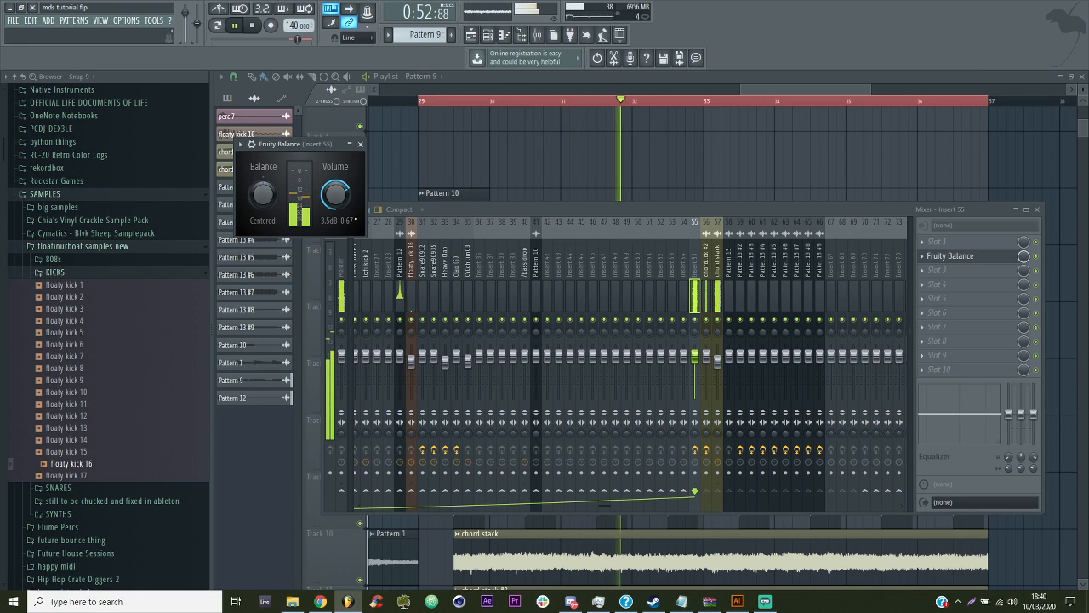
click(232, 379)
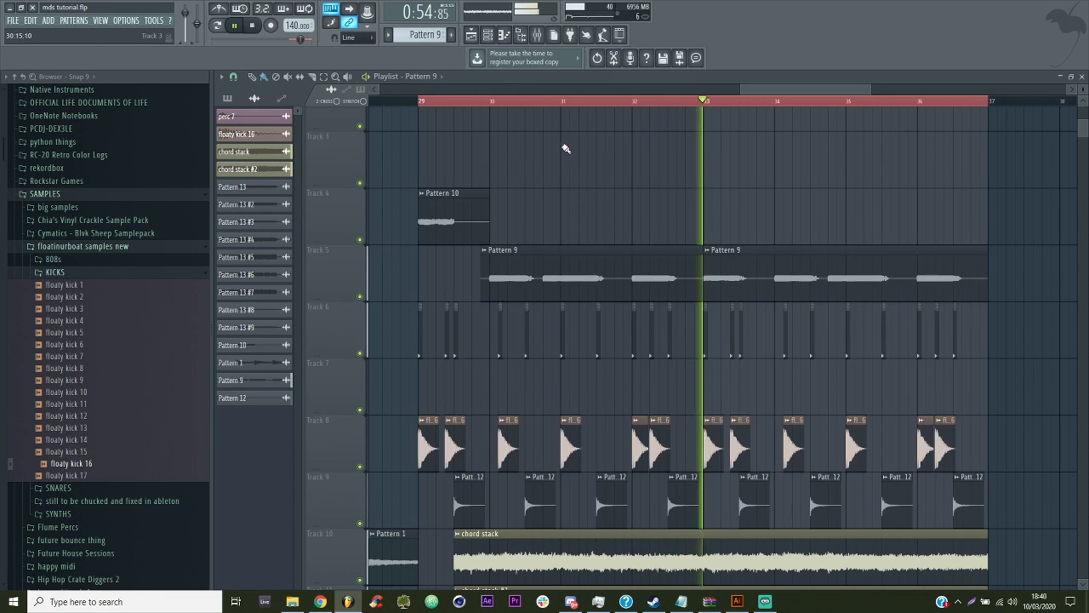
click(538, 36)
click(578, 155)
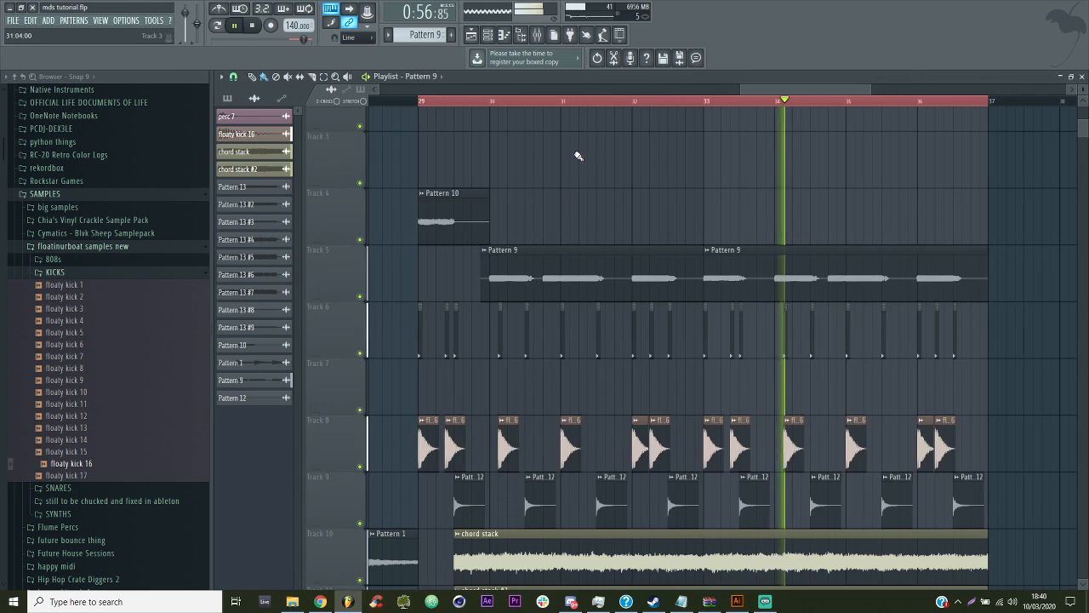
Stop playback, select Pattern 14 and place a clip of it on Track 3 at bar 29
scroll(587, 162, down, 4)
scroll(553, 222, up, 4)
key(space)
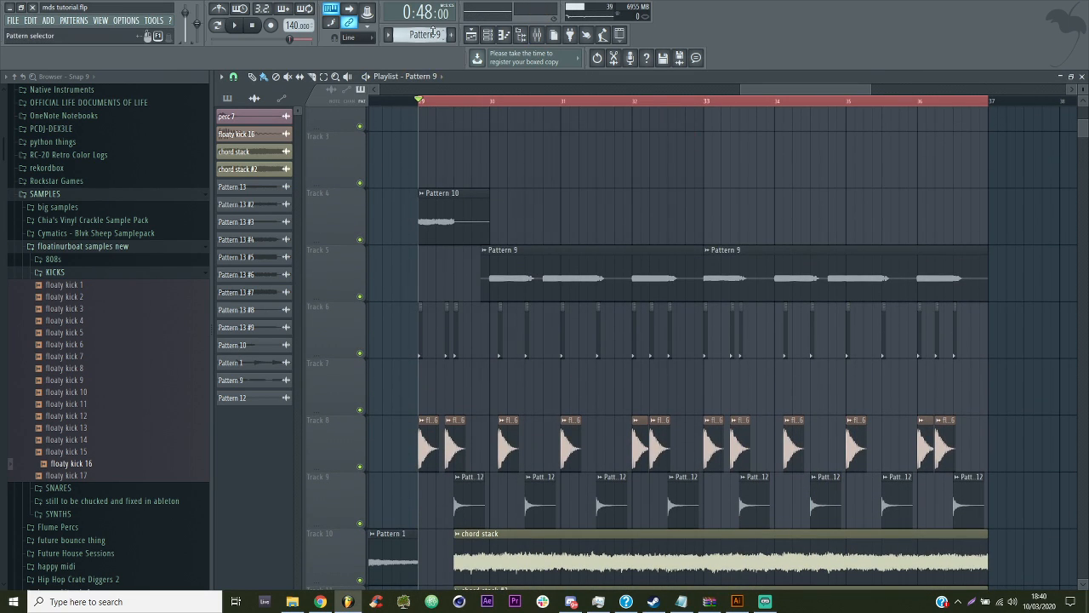
click(434, 32)
click(468, 170)
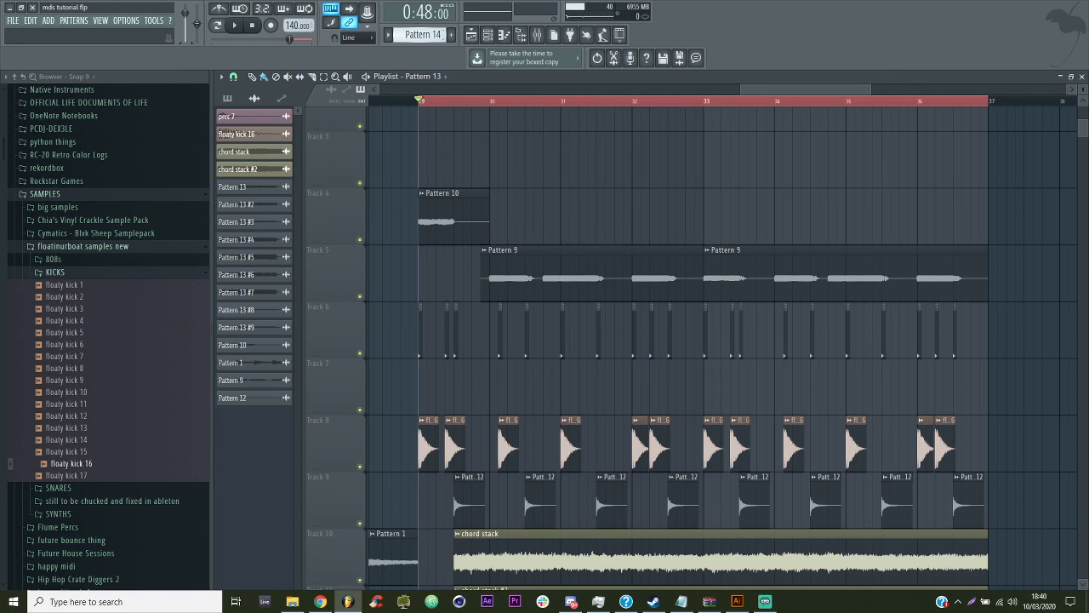
click(430, 163)
Open the Serum channel in the channel rack's p group, initialise its preset and set Env 1 sustain to -oo dB
click(488, 37)
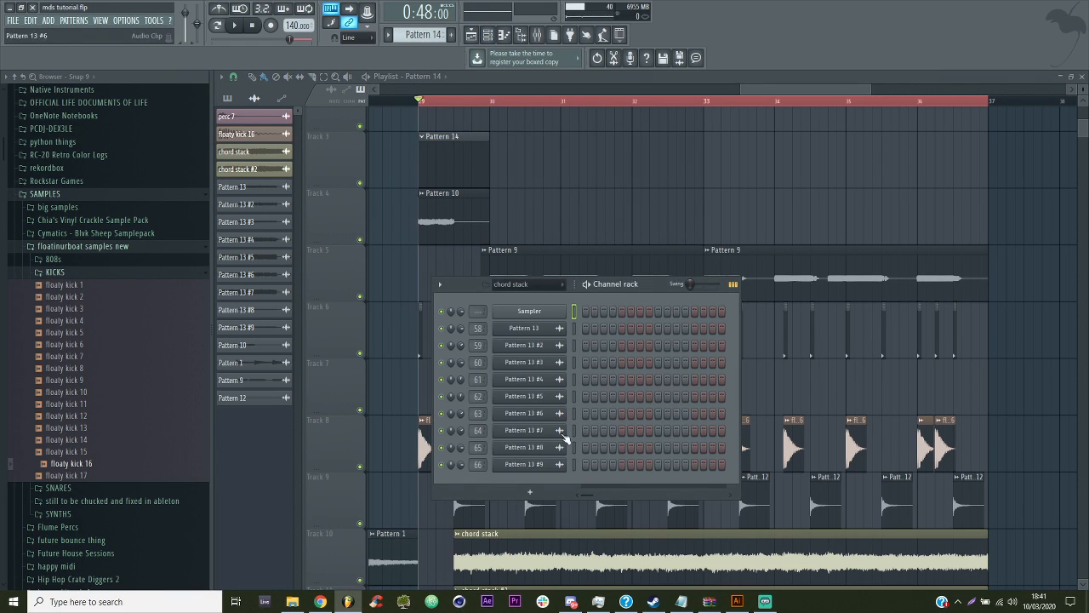
click(512, 291)
click(514, 332)
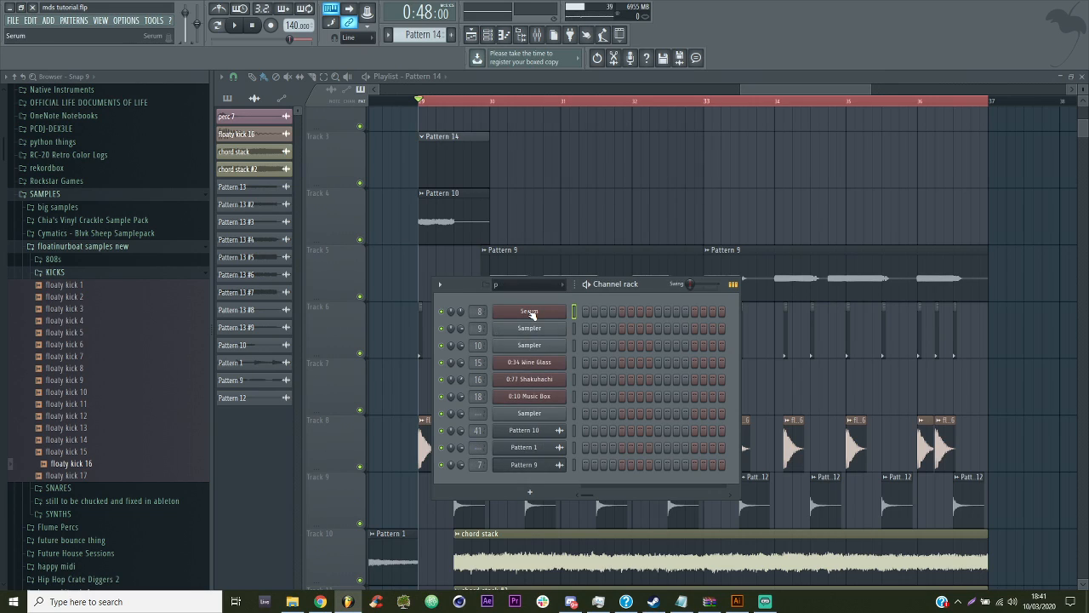
click(529, 311)
click(822, 137)
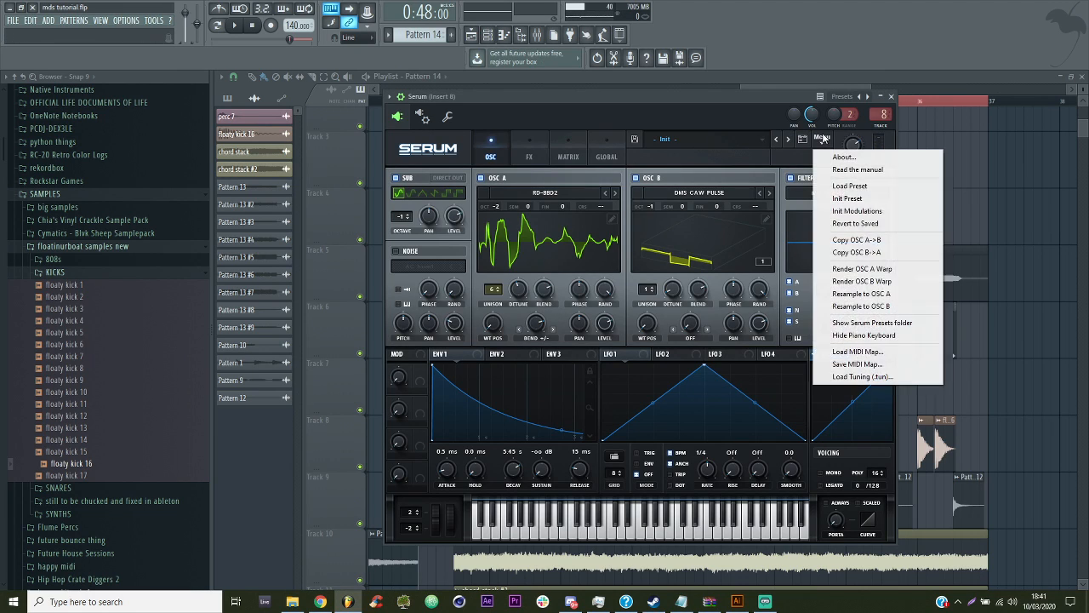
click(846, 199)
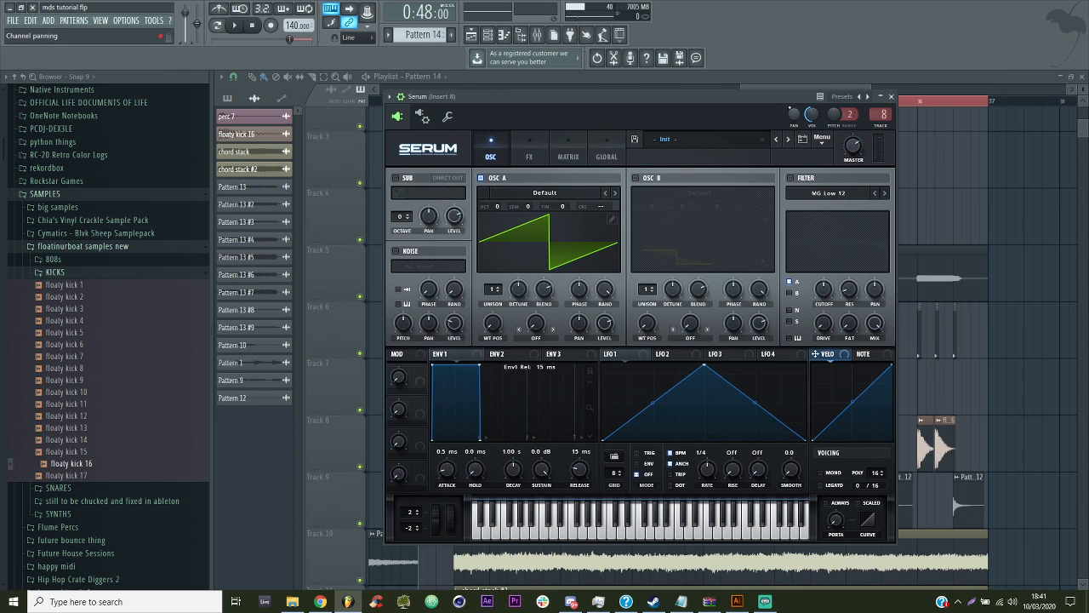
drag(539, 468, 540, 519)
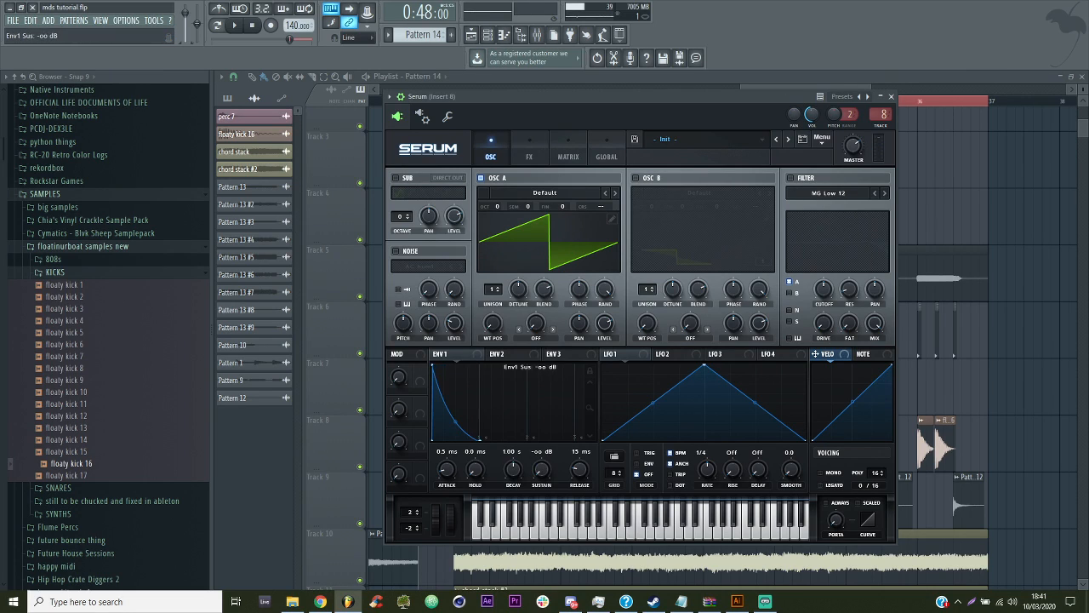
Load the Basic Shapes wavetable into Serum's Osc A and move its wavetable position to the triangle wave
click(535, 194)
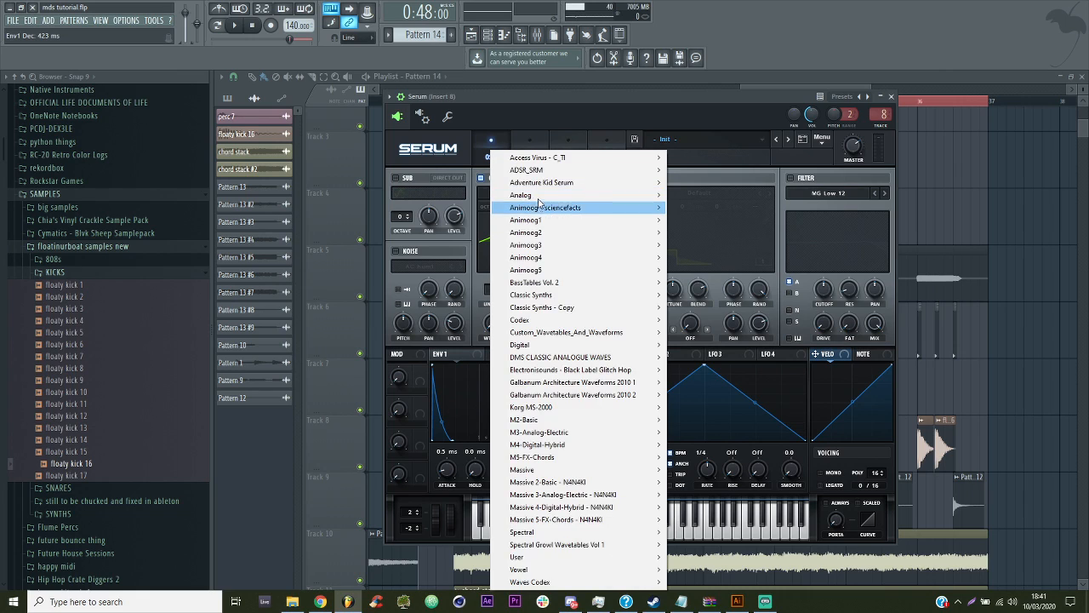
mouse_move(630, 209)
click(691, 209)
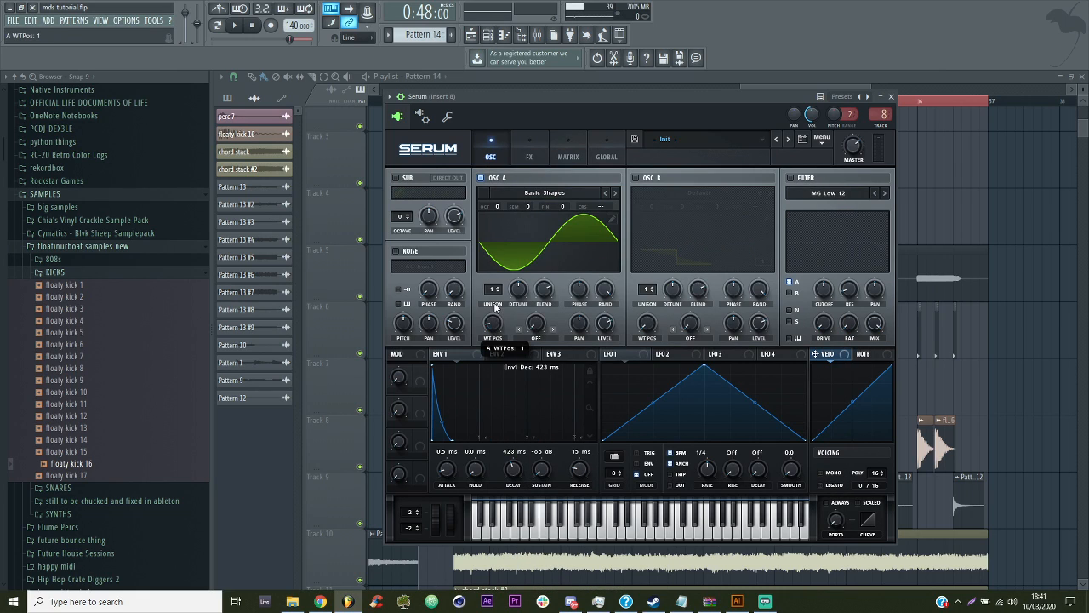
drag(494, 308, 500, 294)
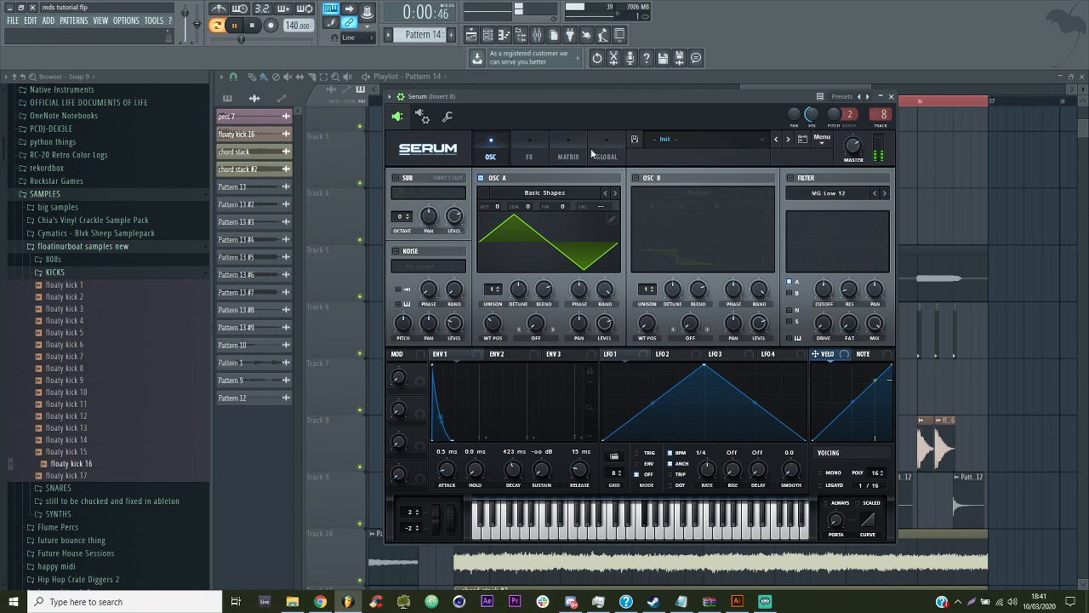
Turn on Osc B, load the Analog Basic Shapes wavetable into it and play a test note
click(636, 178)
click(698, 193)
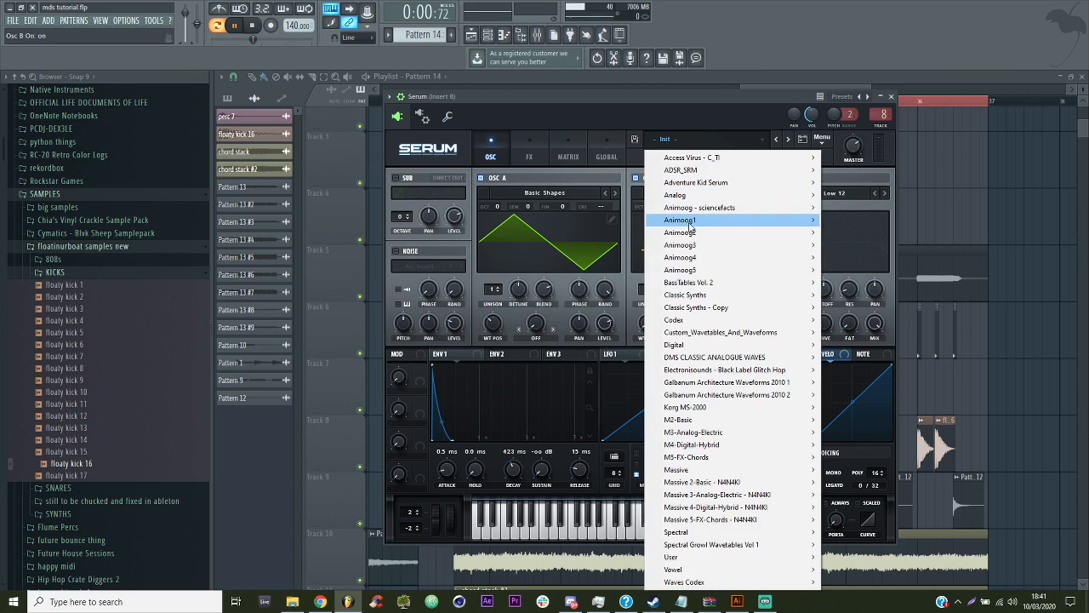
mouse_move(681, 195)
click(849, 248)
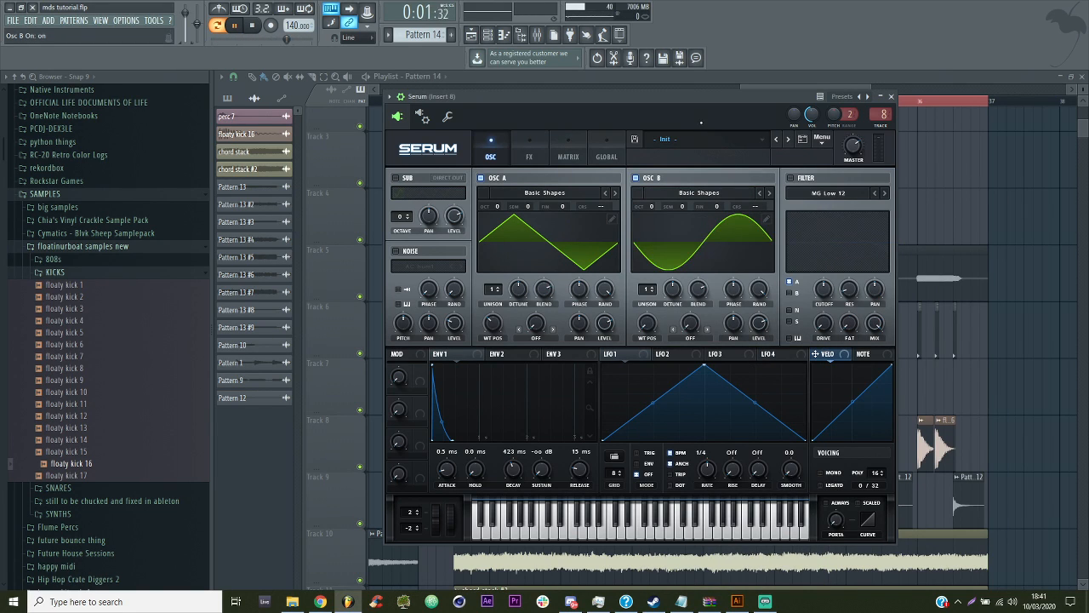
drag(709, 107, 704, 103)
key(v)
Enable the Distortion and Hyper/Dimension effects in Serum and return to the oscillator page
click(524, 146)
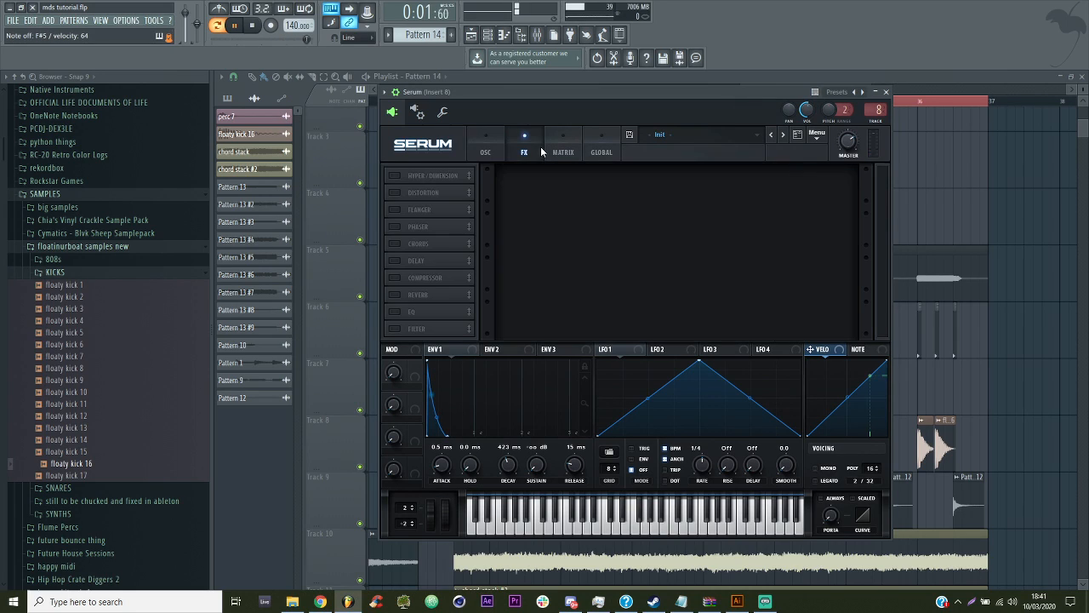
click(394, 192)
click(435, 178)
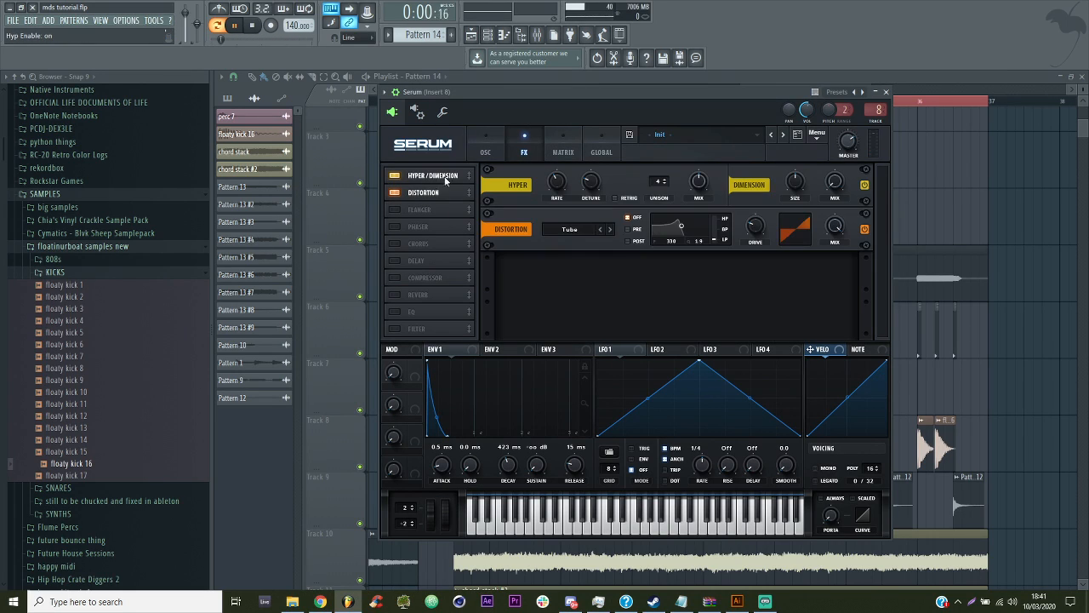
click(475, 146)
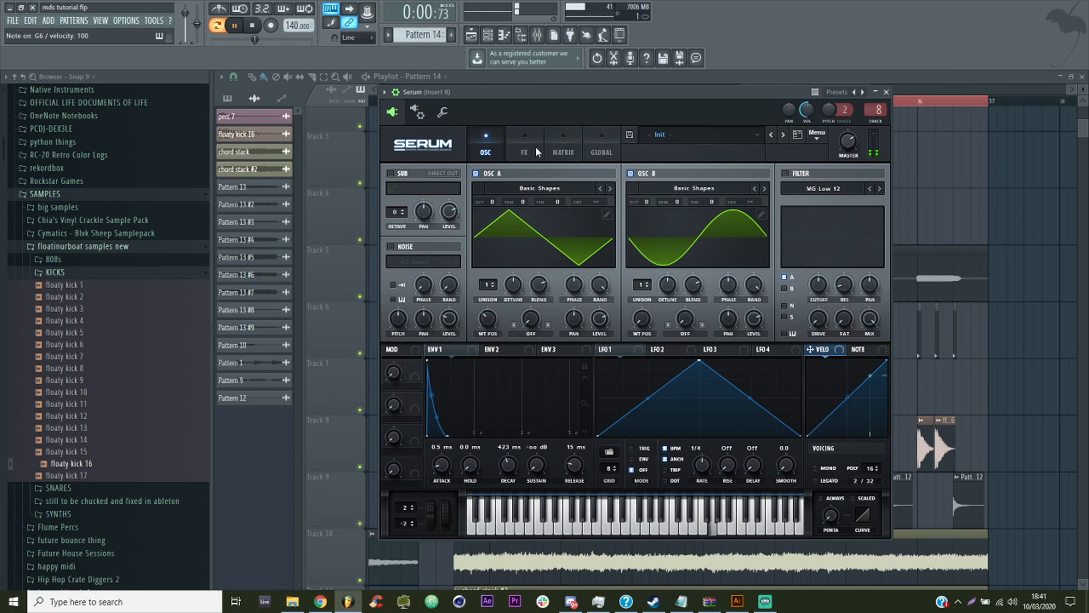
Add Soundgoodizer to the second effect slot of mixer Insert 8
click(488, 37)
click(539, 38)
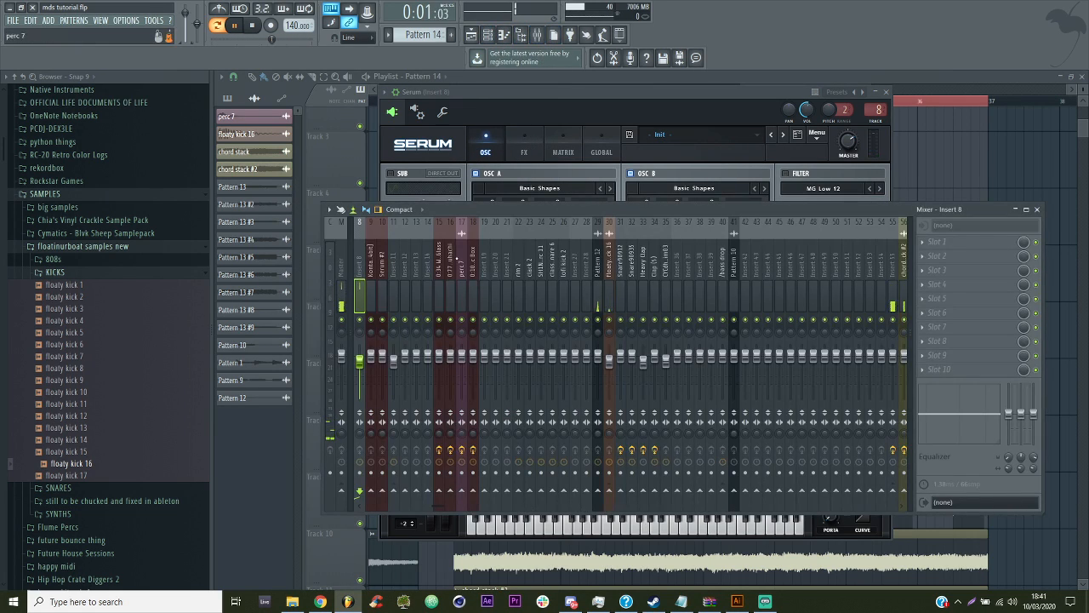
scroll(455, 426, up, 5)
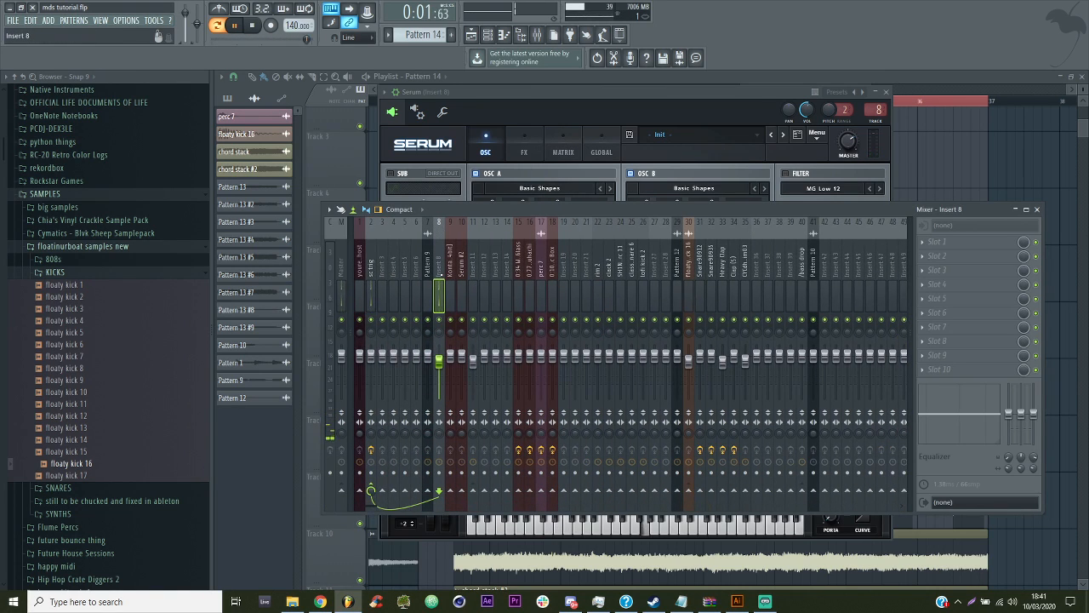
click(936, 256)
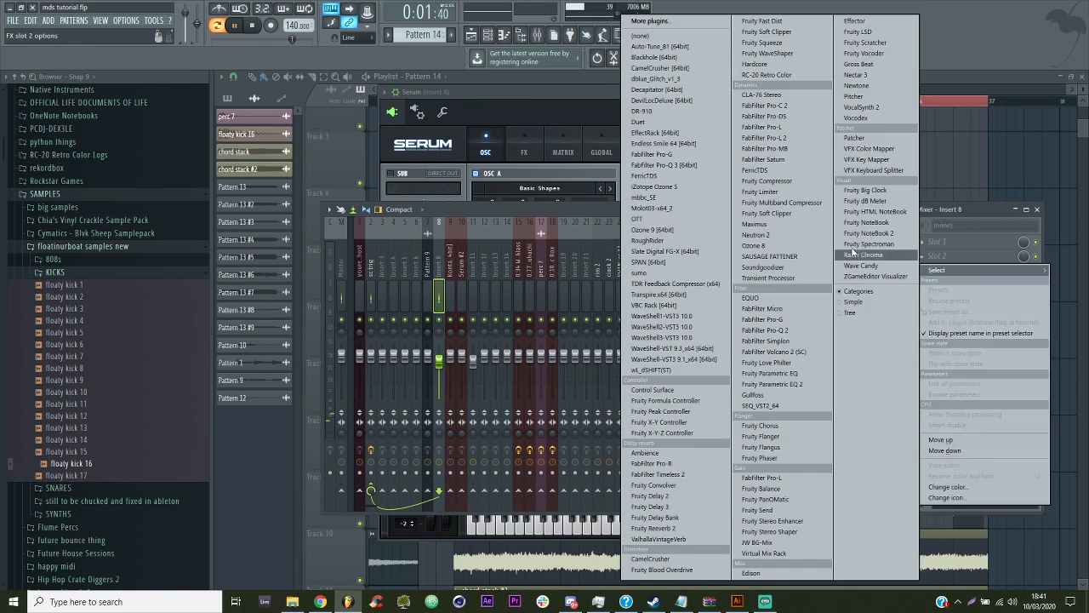
click(766, 267)
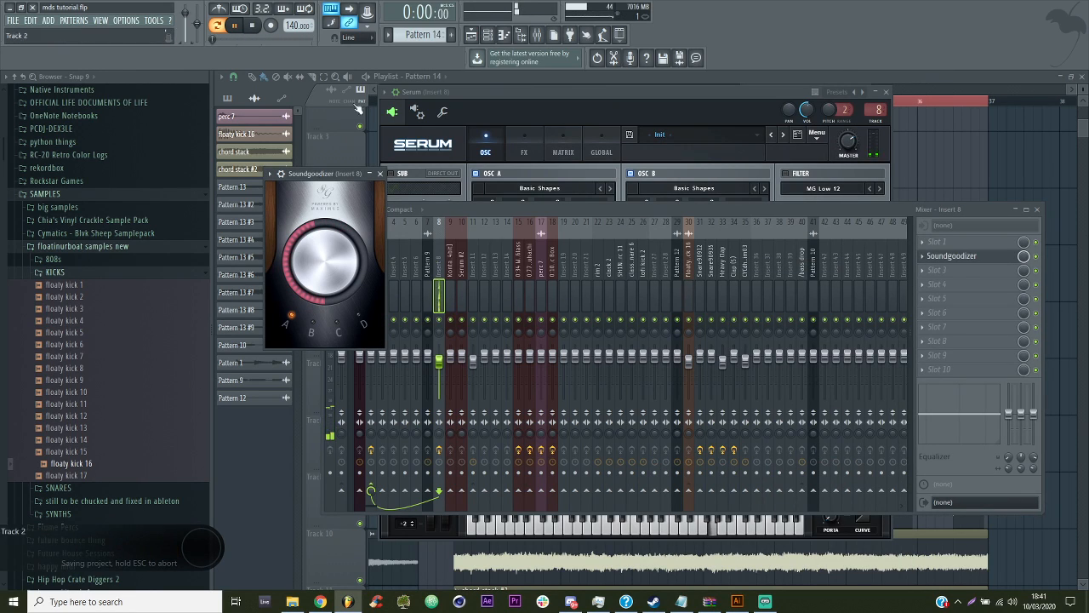
Switch playback to song mode and draw an eighth-note B4 at the start of Pattern 14's Serum part
key(F5)
key(l)
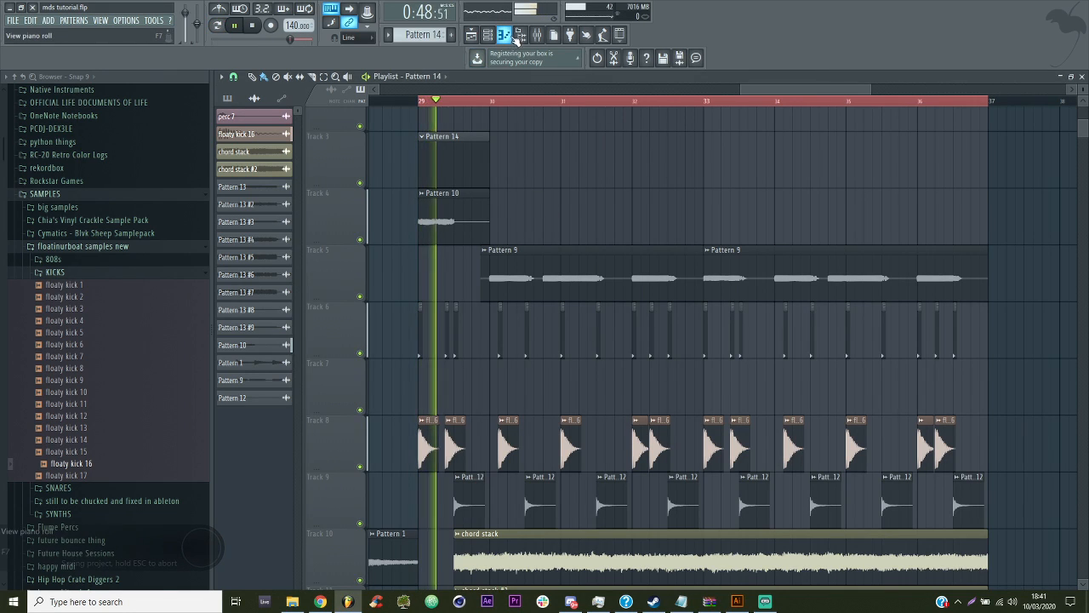
key(F7)
key(space)
click(303, 260)
click(258, 292)
key(space)
drag(325, 290, 264, 290)
key(space)
drag(1038, 92, 653, 94)
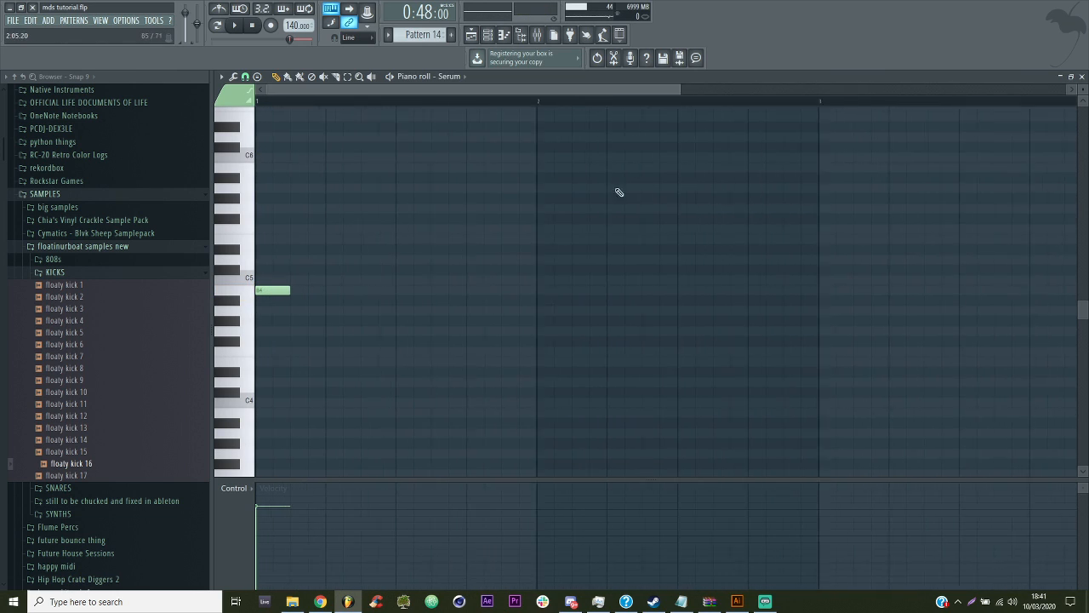
Add eighth notes C#5 and D5 after the opening B4 and play the result
key(space)
click(313, 269)
key(space)
click(339, 259)
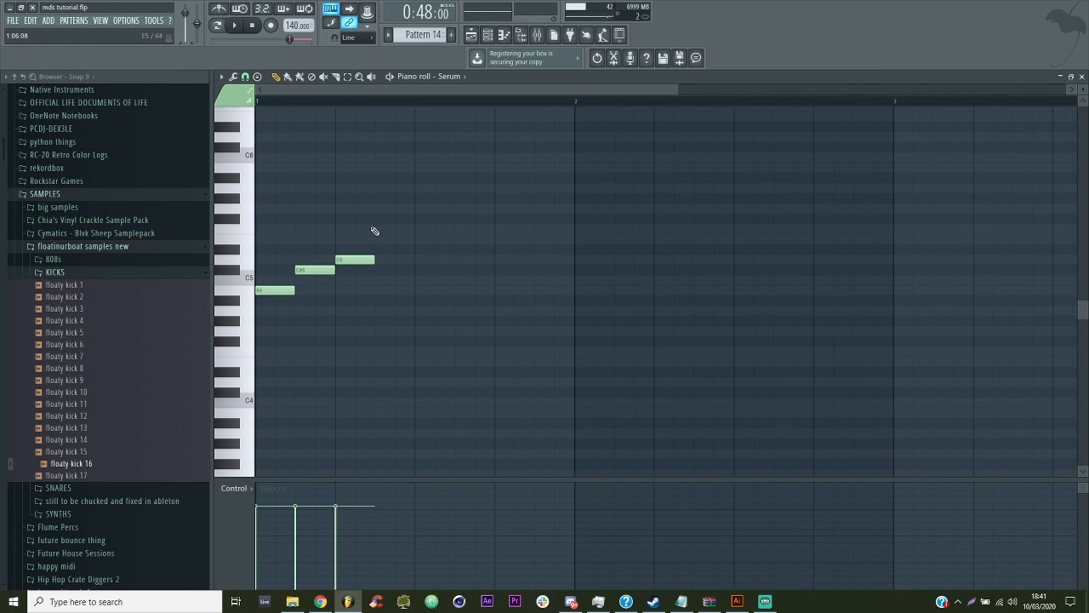
key(space)
Audition the part with the arrangement, then duplicate the B4, C#5, D5, F#5 figure to fill bar 1 and clear the selection
key(F6)
key(space)
key(F6)
key(space)
key(F5)
key(space)
click(511, 36)
key(ctrl+a)
key(ctrl+b)
key(ctrl+d)
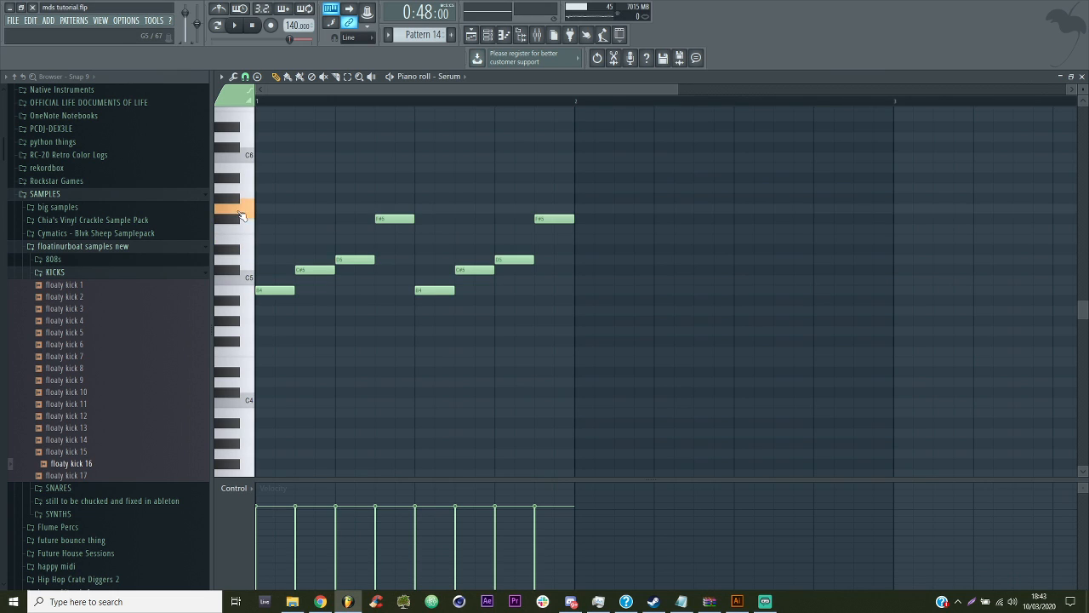
key(space)
click(598, 290)
right_click(598, 290)
key(space)
Duplicate bar 1's notes into bar 2, lower the copied B4 notes to A4 and play the part
click(475, 38)
key(space)
click(504, 36)
key(space)
key(ctrl+a)
key(ctrl+b)
drag(572, 287, 806, 308)
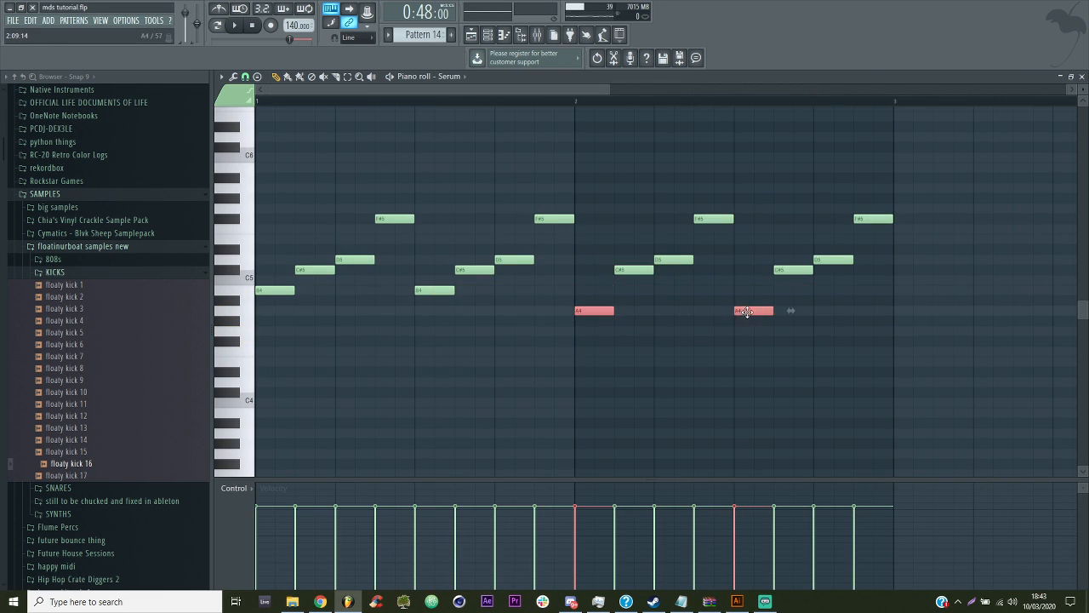
key(space)
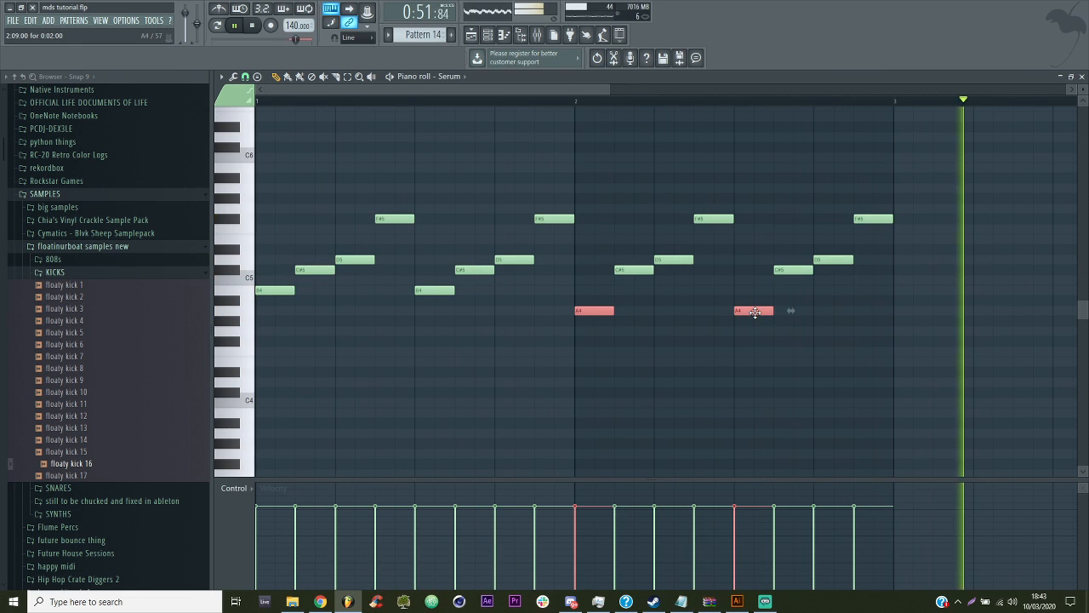
ctrl+click(696, 283)
Add OTT to the third effect slot of mixer Insert 8 and lower its depth to 41 %
click(494, 36)
click(537, 35)
click(982, 257)
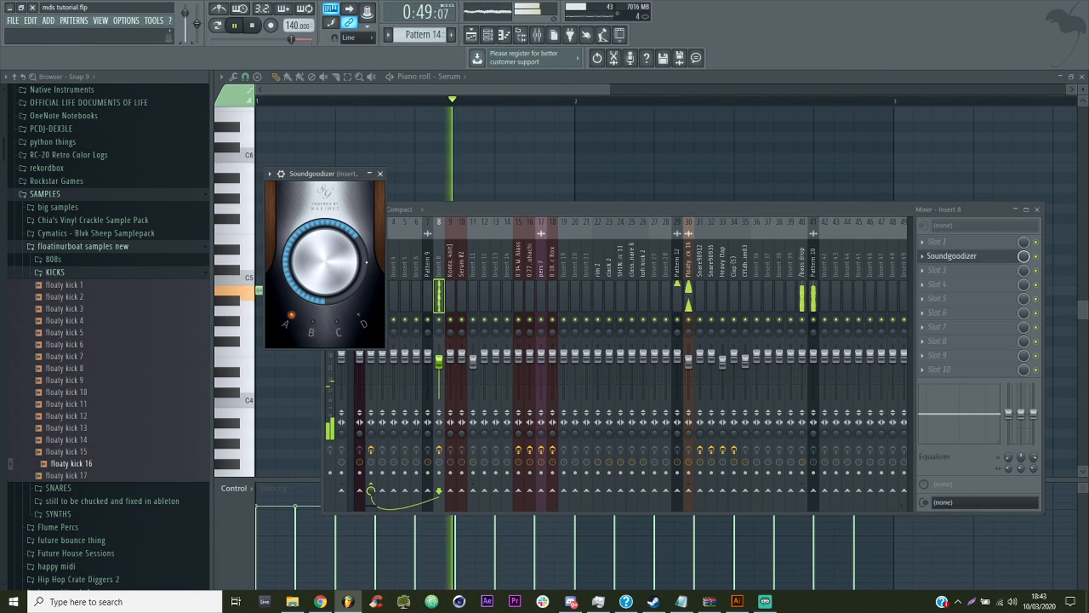
click(958, 271)
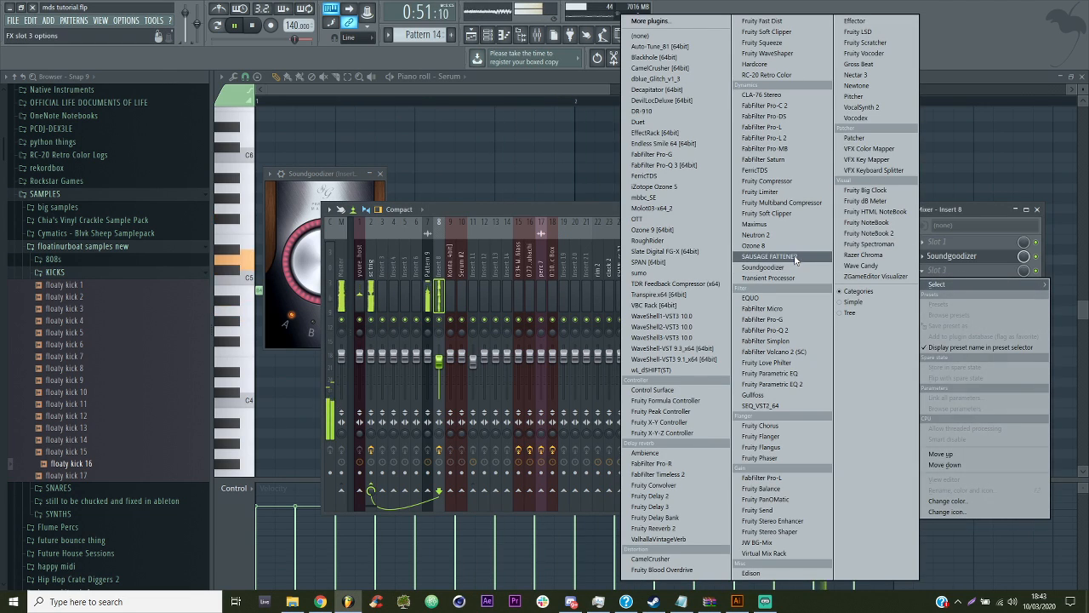
click(636, 219)
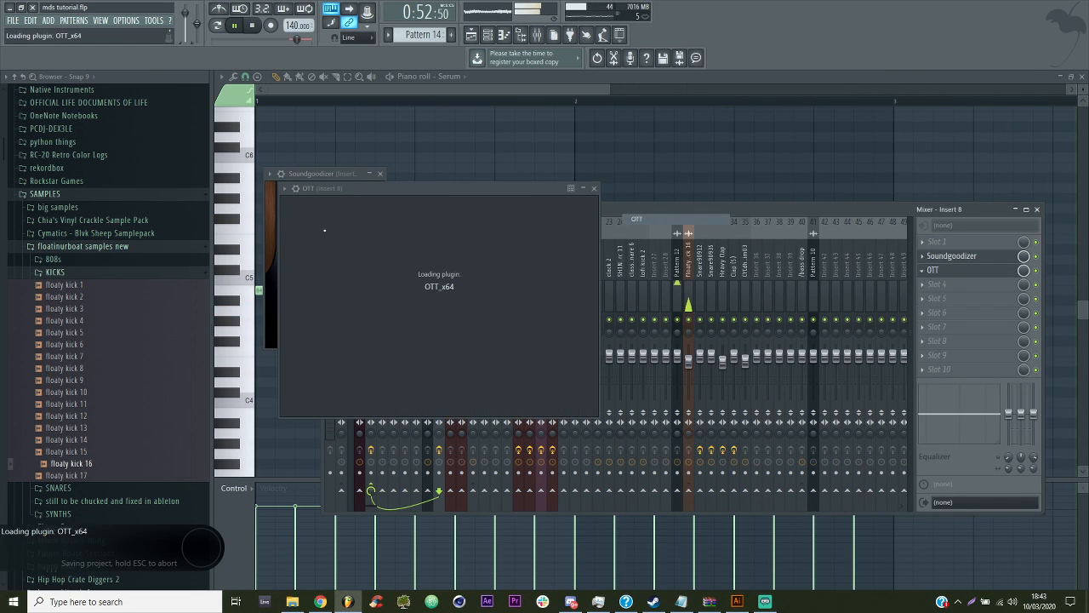
drag(308, 267, 314, 302)
Try other distortion types in Serum's effects, including Zero-Square, choose Diode 1 and stop playback
key(F6)
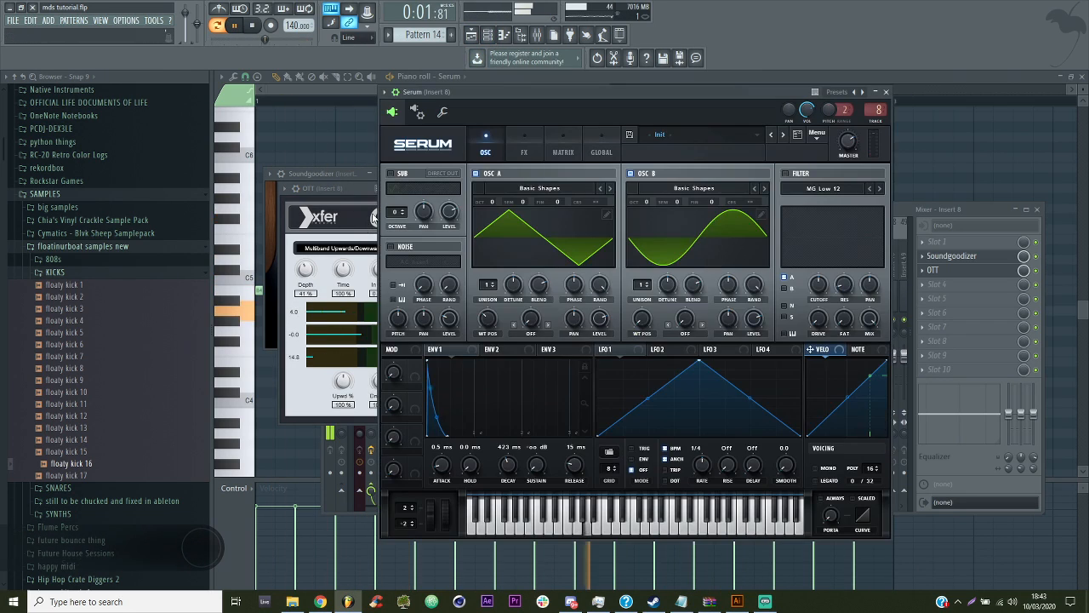
click(524, 145)
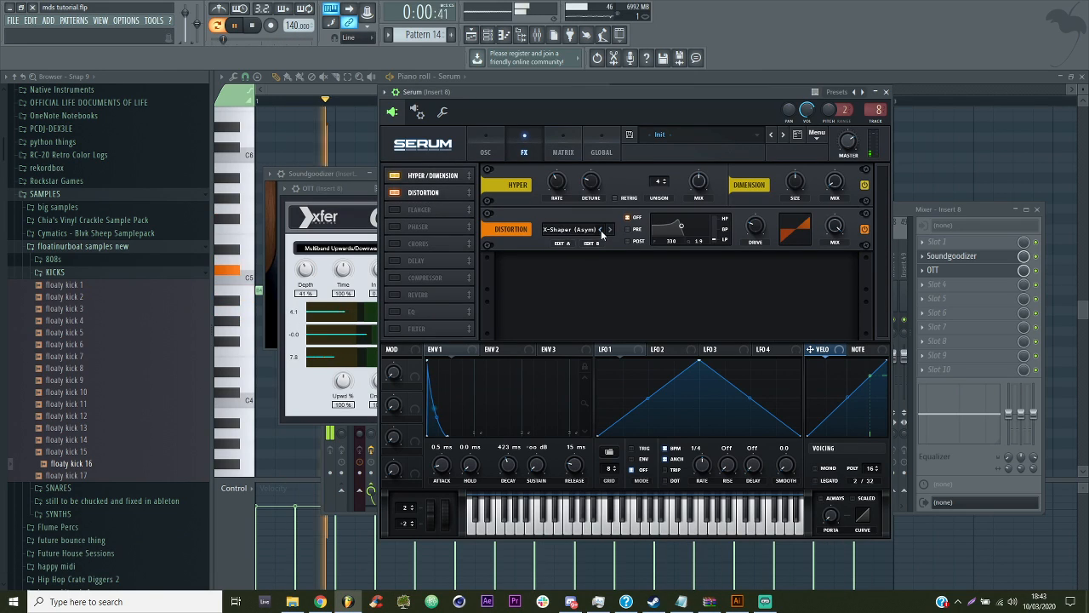
click(570, 228)
click(581, 330)
click(570, 229)
click(587, 293)
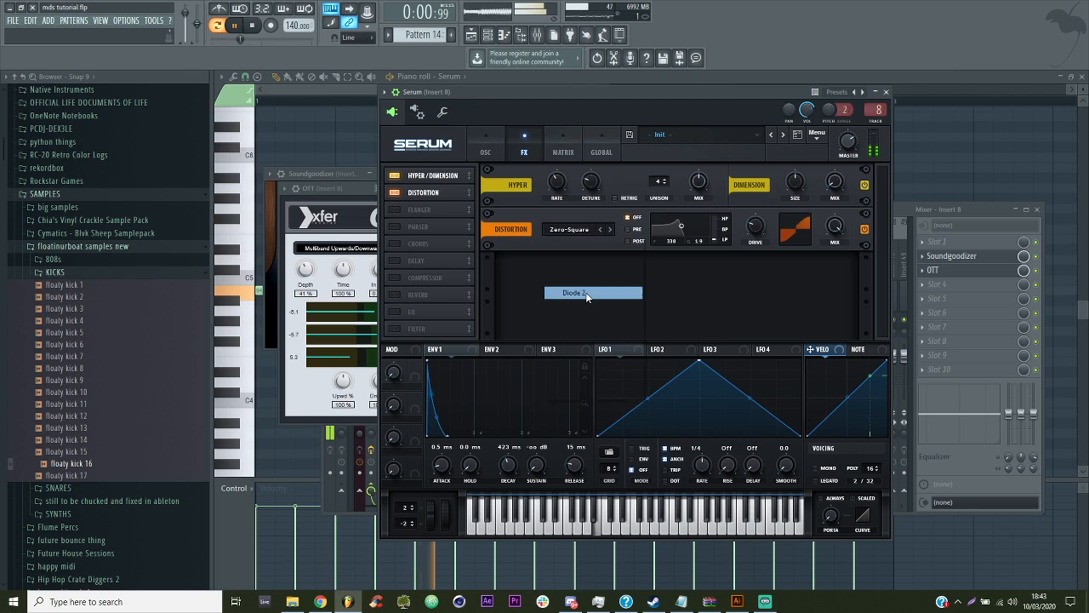
click(894, 247)
key(space)
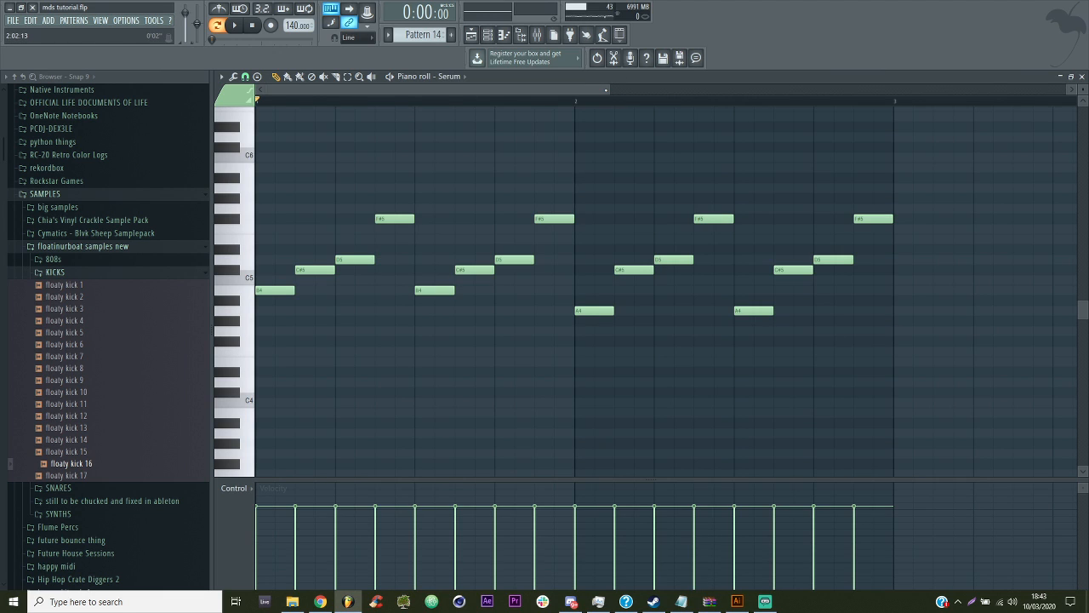
Duplicate the two-bar phrase into bars 3 and 4, lower bar 3's low notes to G4 and audition it
drag(607, 88, 787, 89)
key(ctrl+a)
key(ctrl+b)
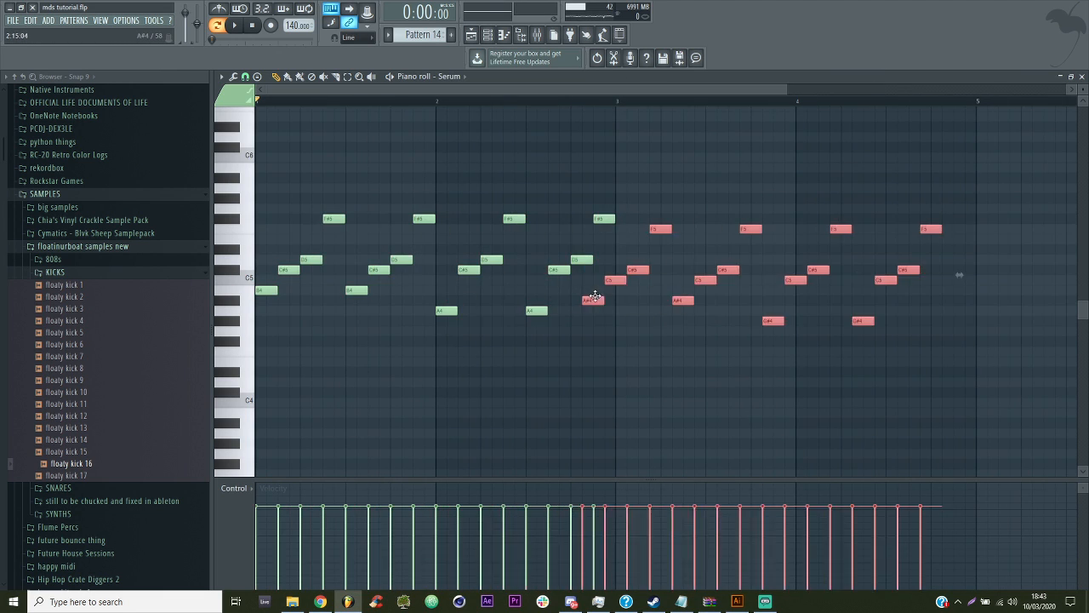
drag(634, 290, 762, 301)
key(space)
click(502, 34)
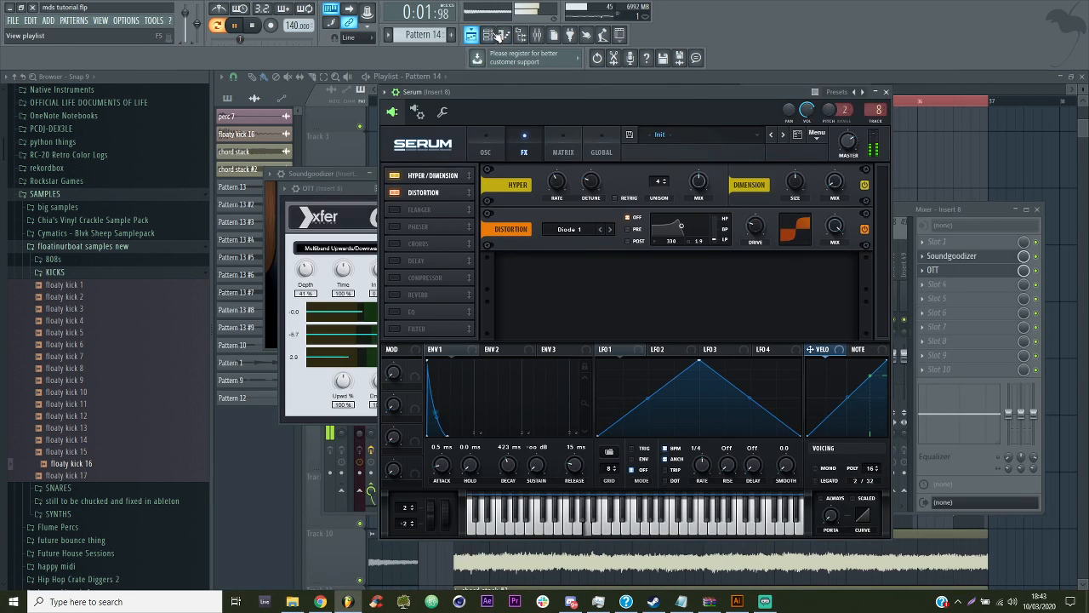
click(492, 34)
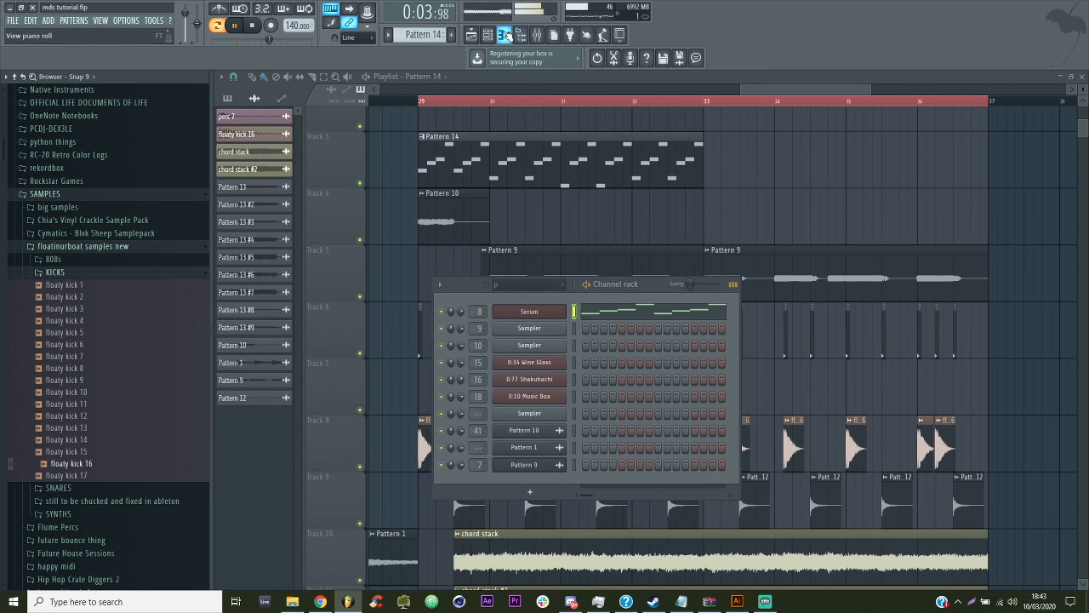
click(503, 34)
Lower bar 4's two low notes to E4 and play the playlist with a second Pattern 14 clip at bar 33
key(space)
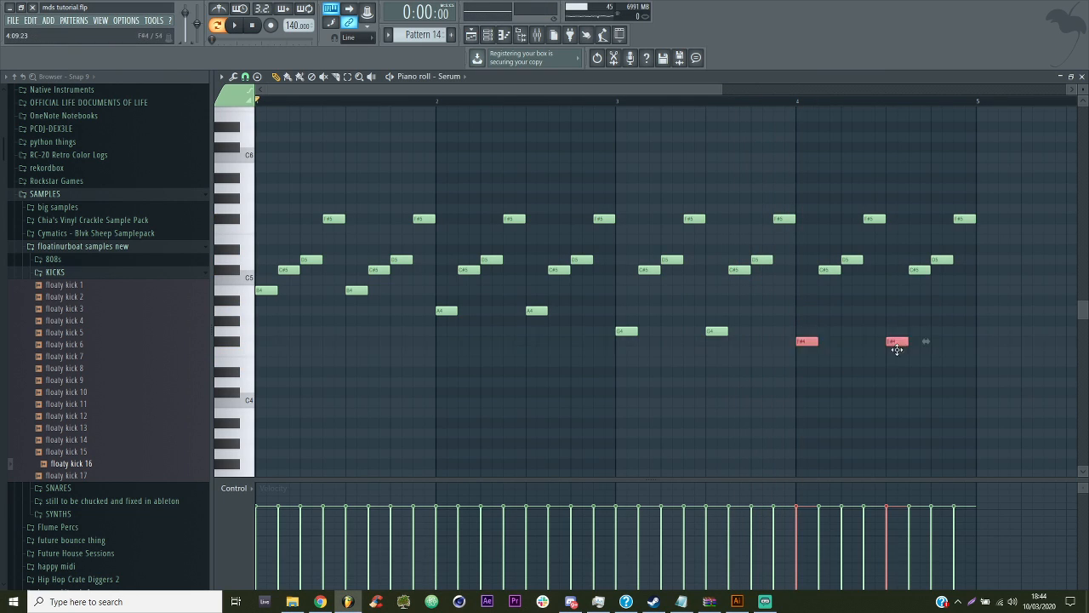
key(ctrl+d)
key(space)
click(472, 34)
key(l)
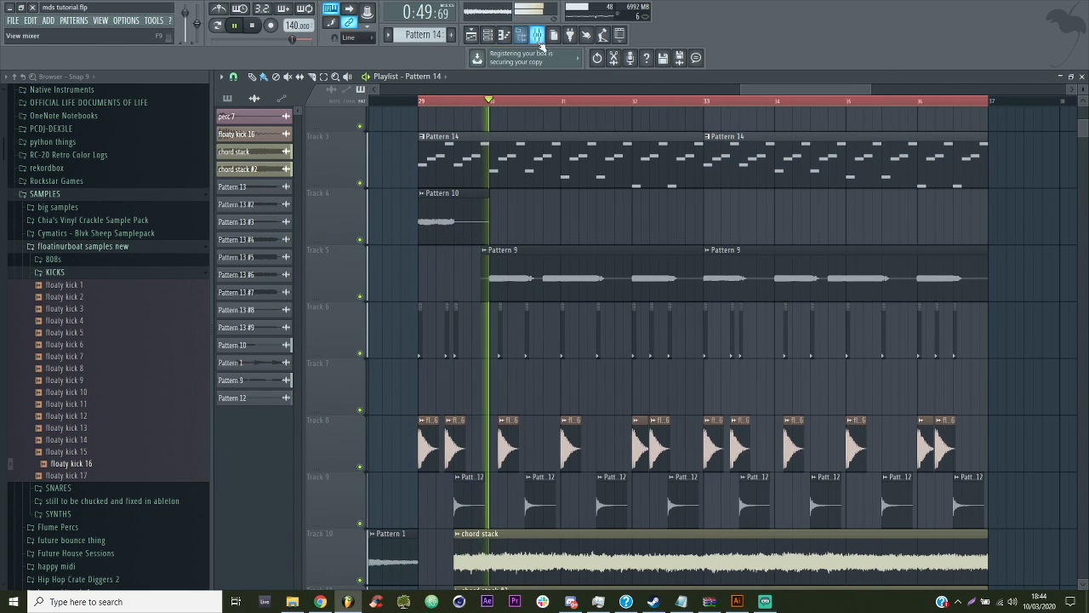
Reopen Serum from the channel rack and shorten its Env 1 decay to 132 ms
key(F9)
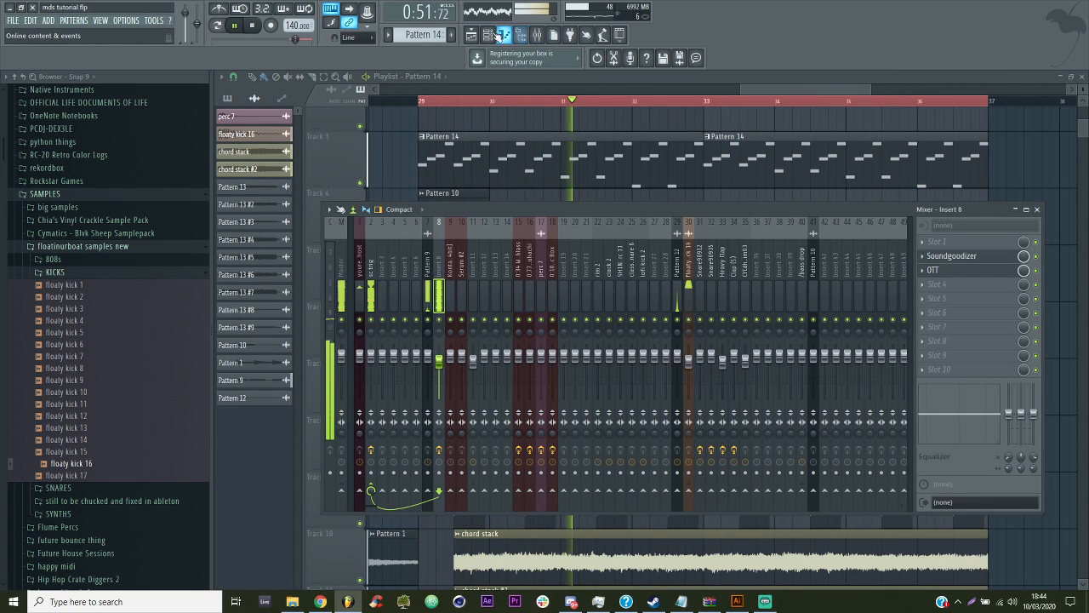
click(503, 34)
click(533, 314)
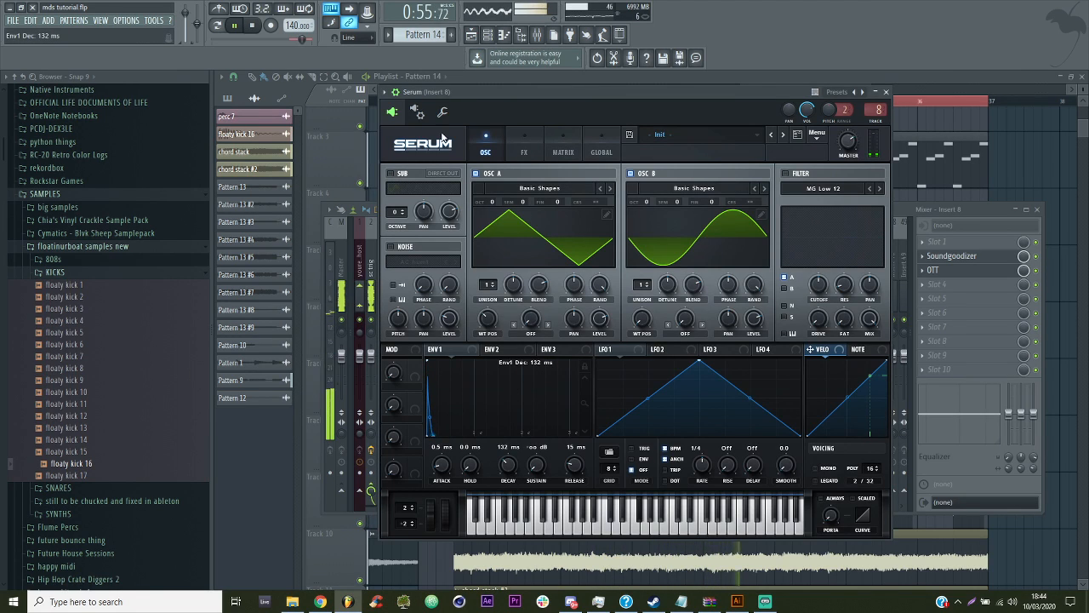
Lower bar 3's two G4 notes to F#4 in the Serum part and play it back
key(F7)
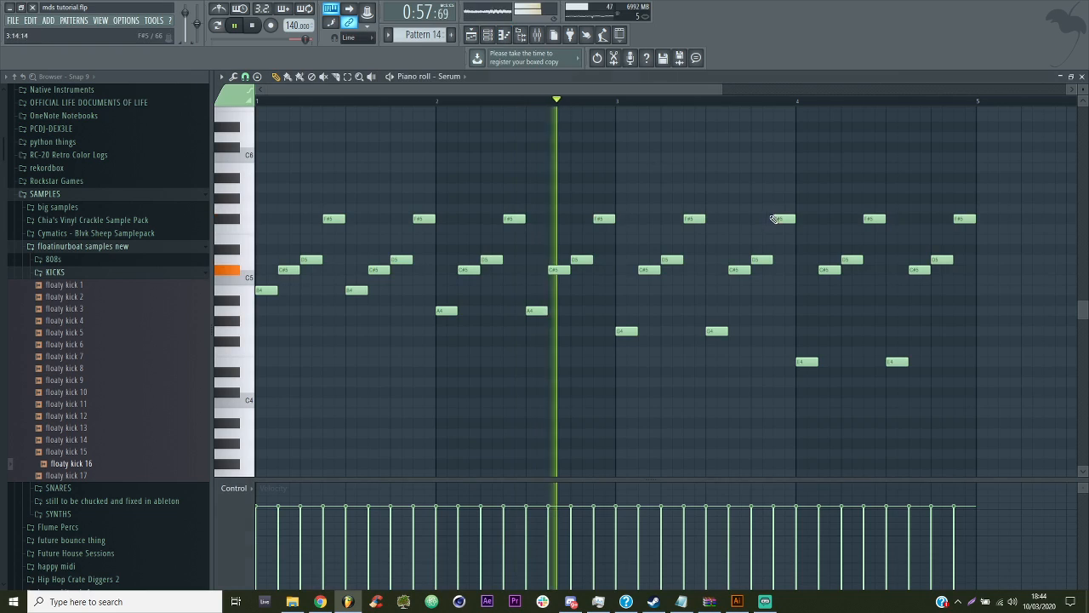
key(space)
drag(712, 327, 625, 341)
key(space)
key(space)
key(space)
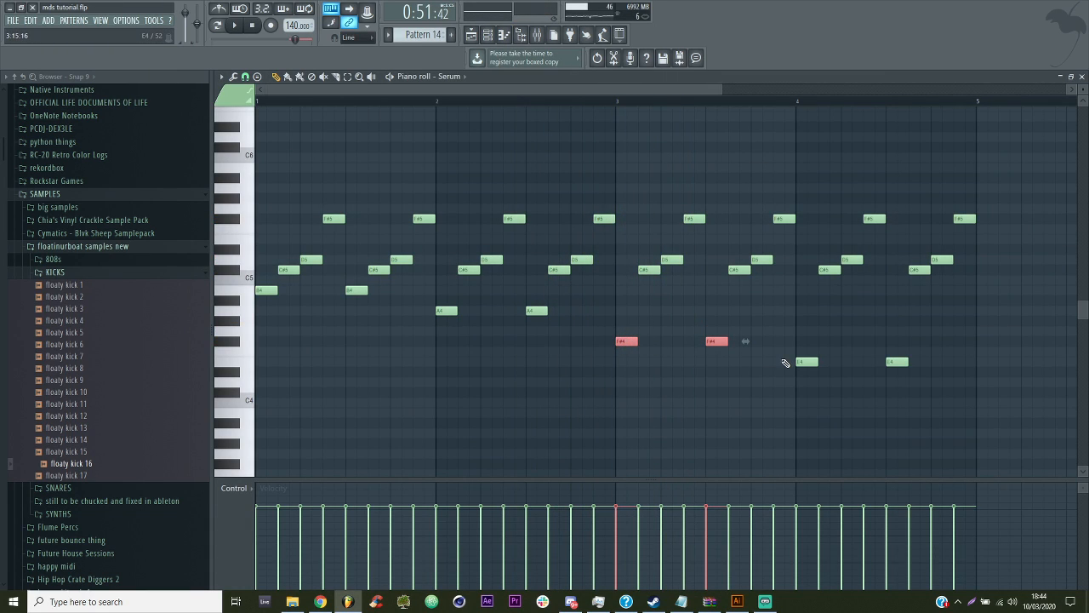
key(space)
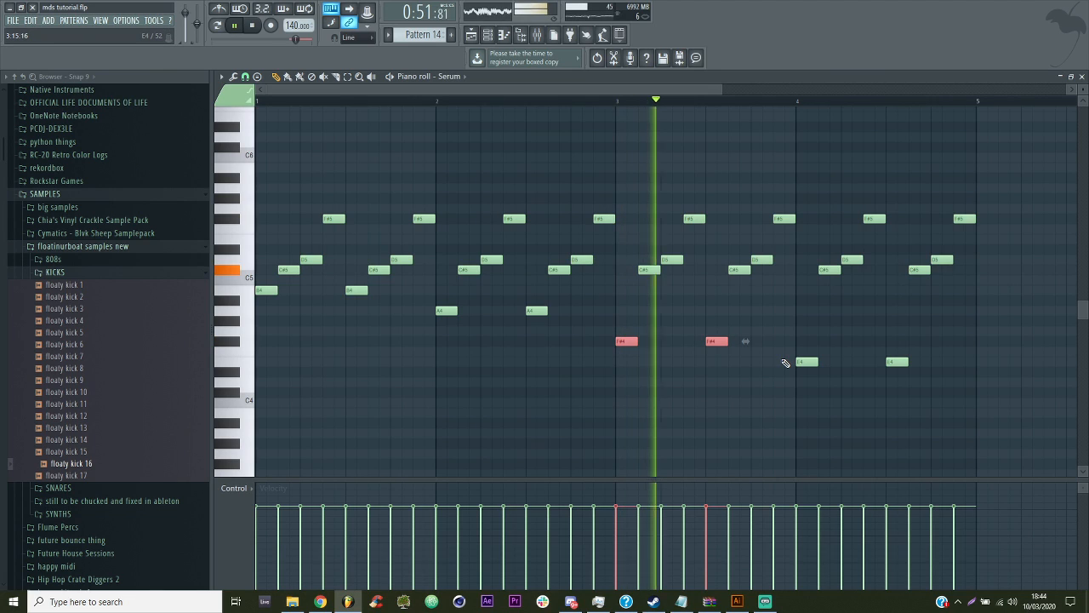
Lower bar 4's two low notes to D4 in the Serum part and play it back
ctrl+click(851, 340)
key(space)
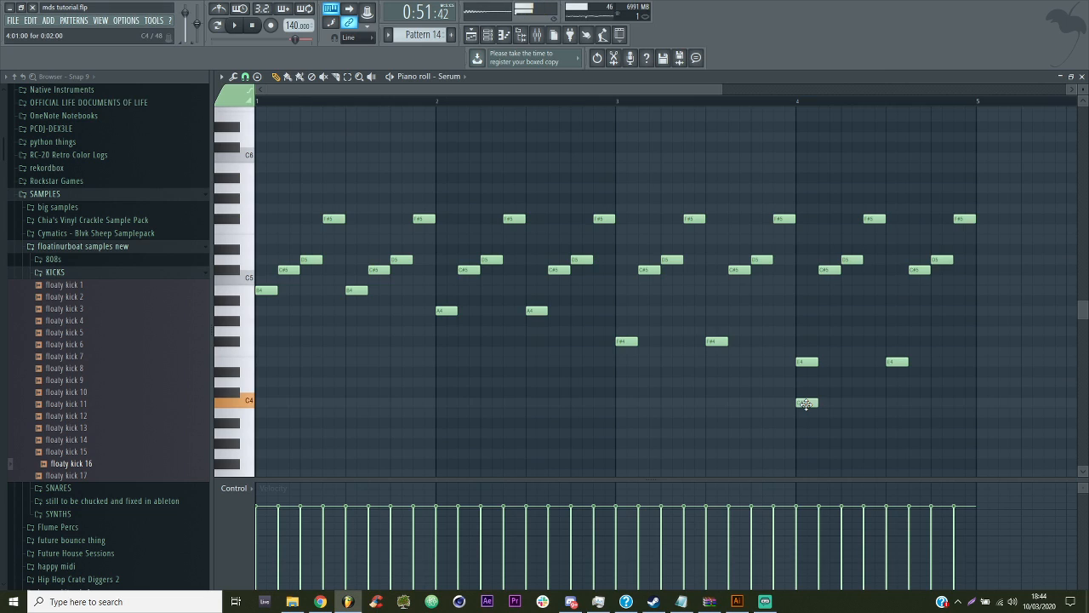
key(space)
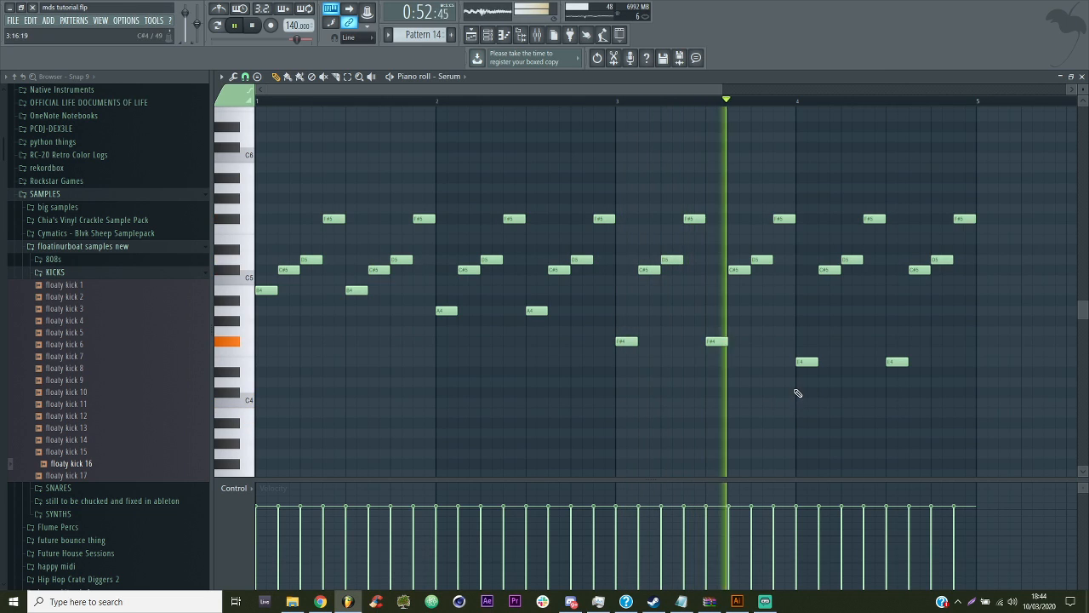
key(space)
drag(802, 363, 800, 373)
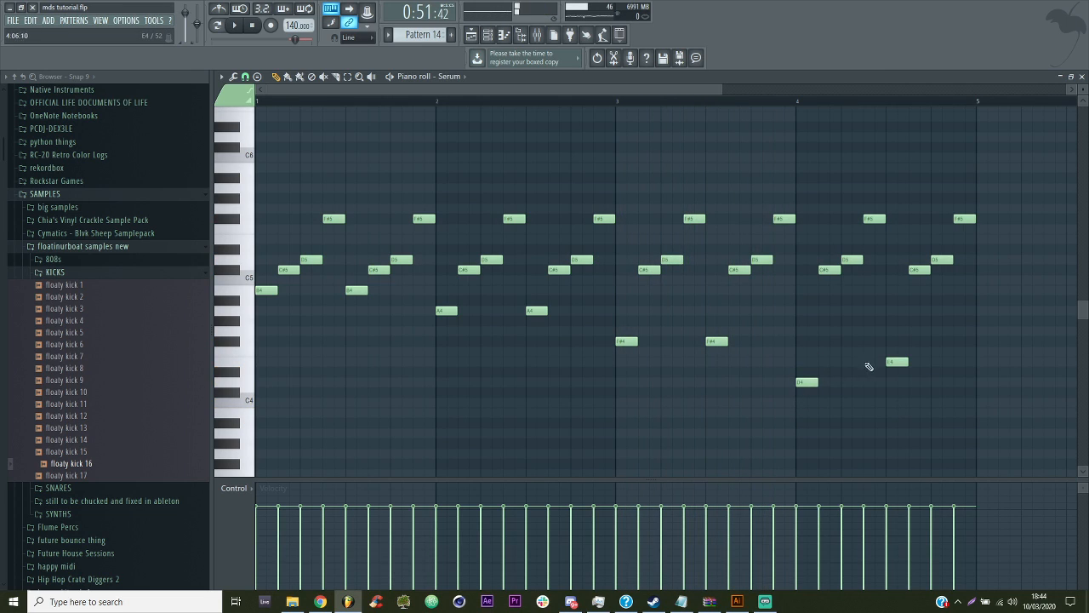
click(888, 381)
key(space)
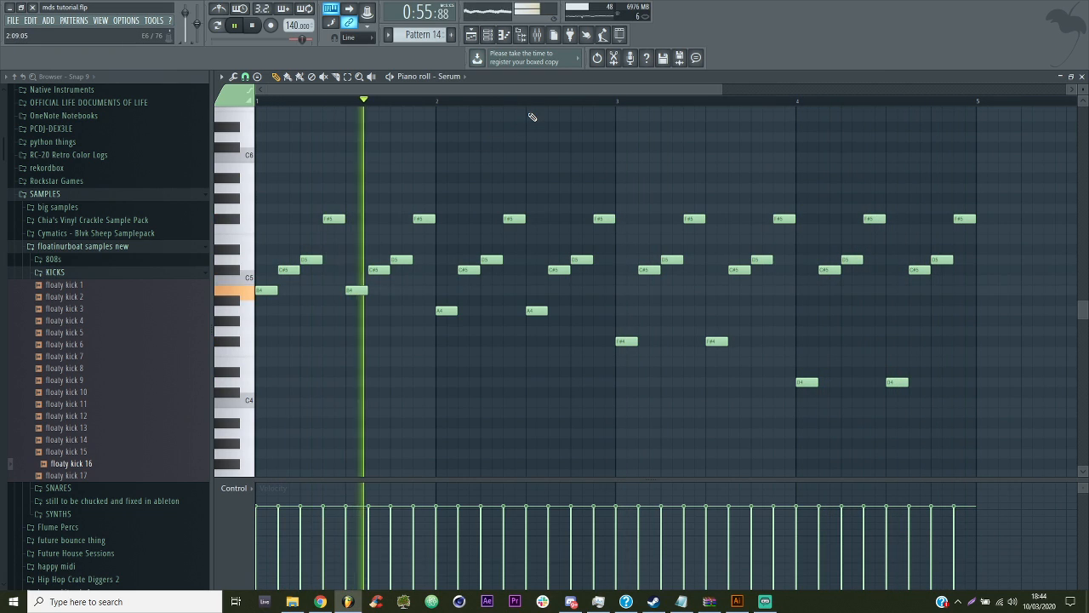
Load Fruity Convolver into slot 4 of mixer Insert 8 and replace it with Fruity Delay 2
click(472, 35)
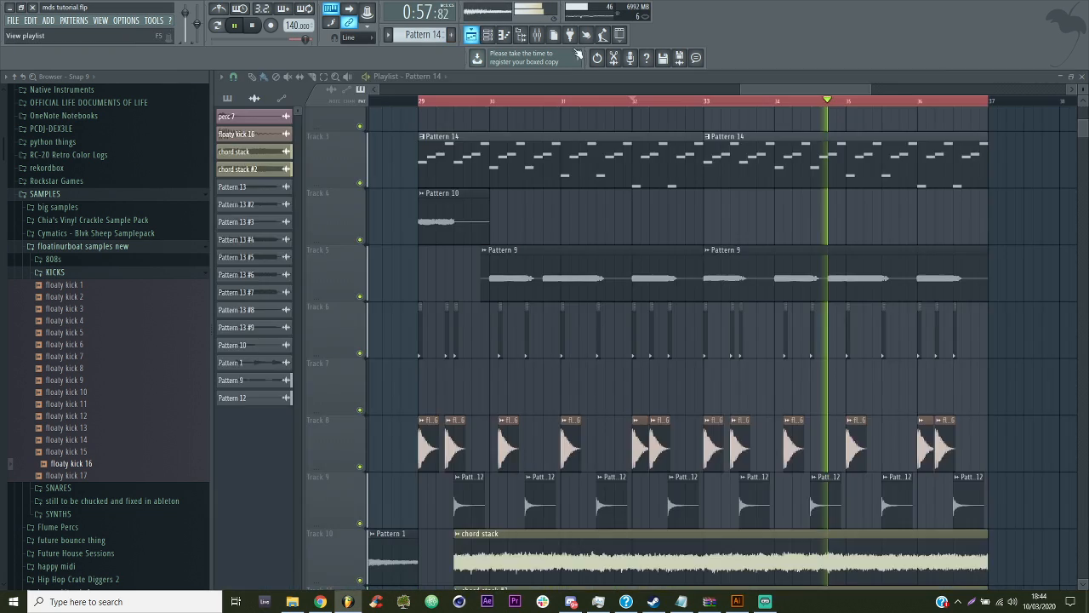
click(545, 38)
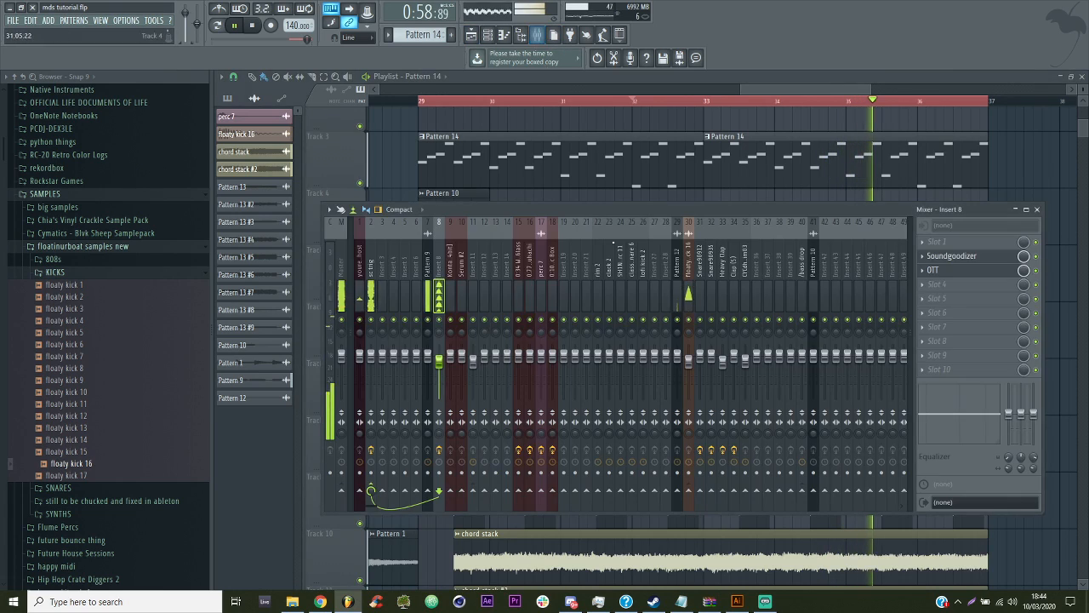
click(936, 291)
click(661, 487)
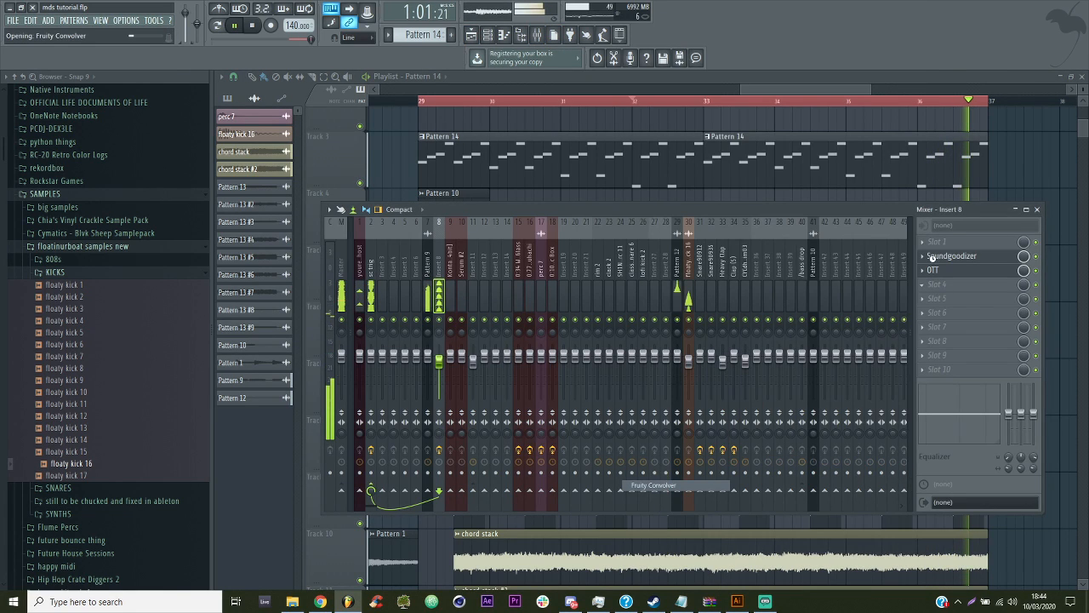
click(927, 284)
mouse_move(940, 298)
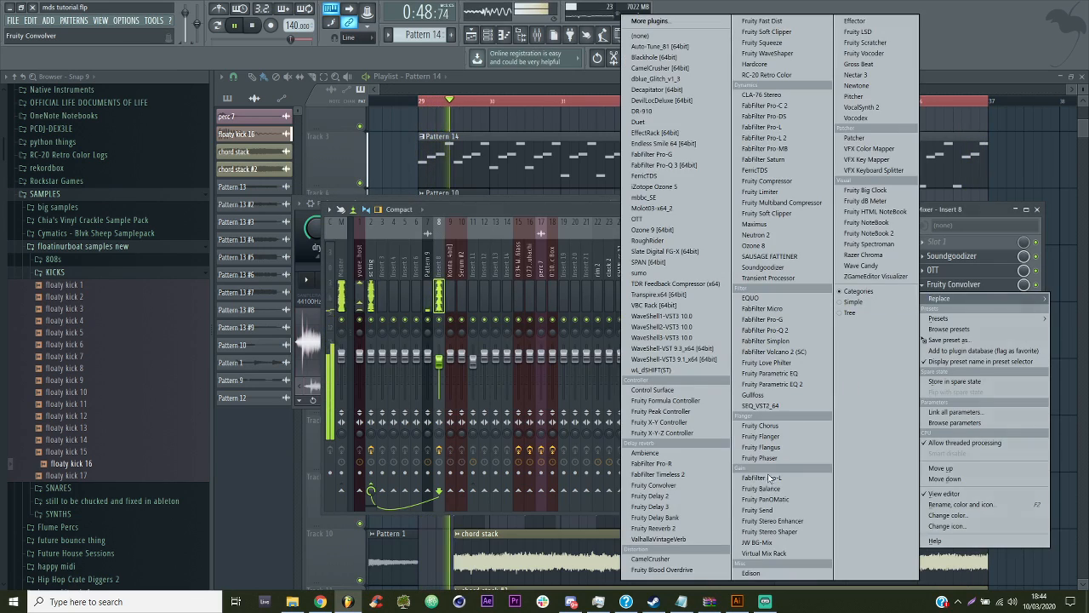
click(672, 496)
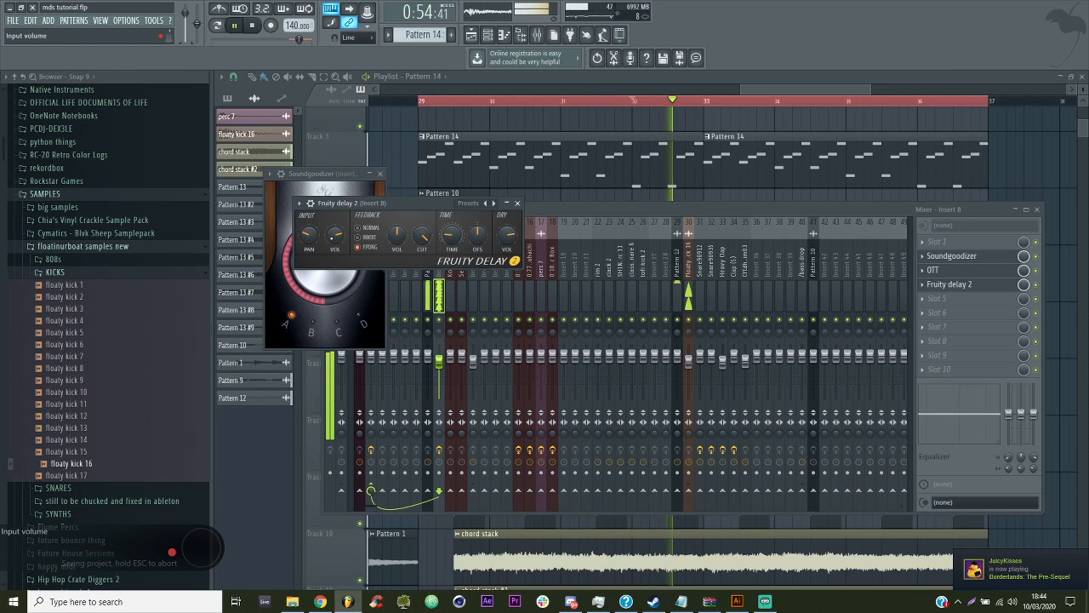
Add Fruity Balance to slot 5 of Insert 8, lower its volume to -6.0 dB and return to the playlist
click(931, 303)
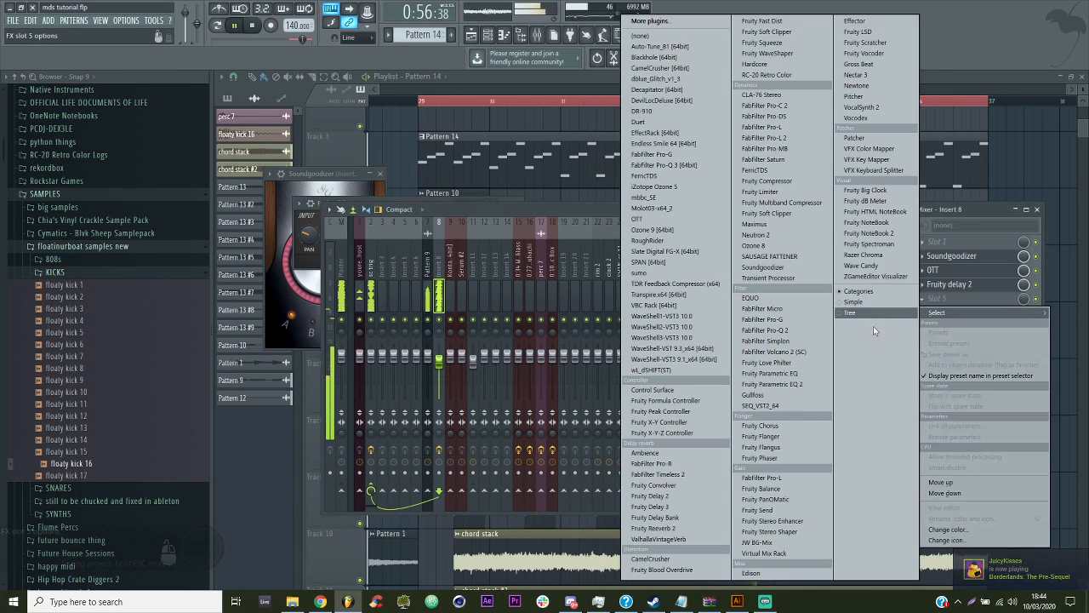
click(760, 488)
drag(409, 268, 410, 284)
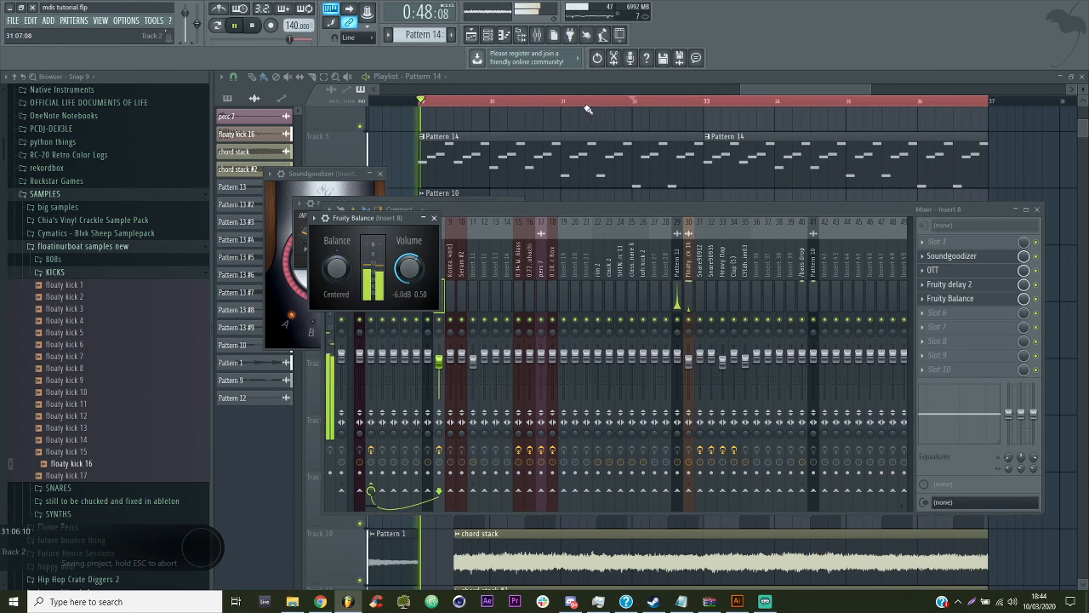
key(F5)
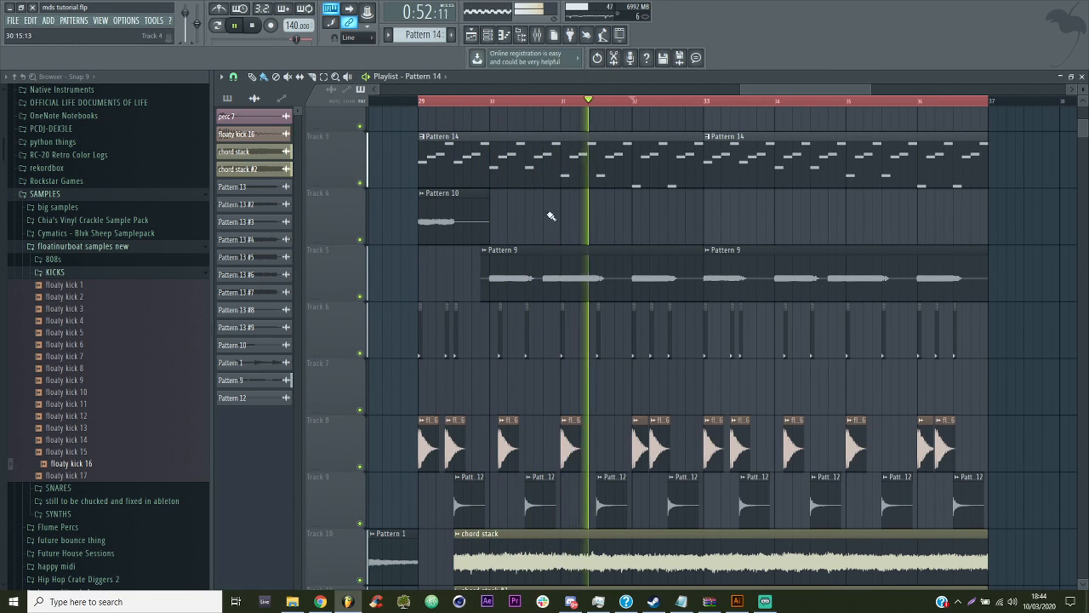
Fill bar 32 on track 5 with two back-to-back half-bar Pattern 9 slices, audition from bar 29 and save the project
click(670, 286)
click(712, 291)
click(633, 273)
right_click(687, 266)
click(664, 260)
click(674, 274)
key(space)
key(space)
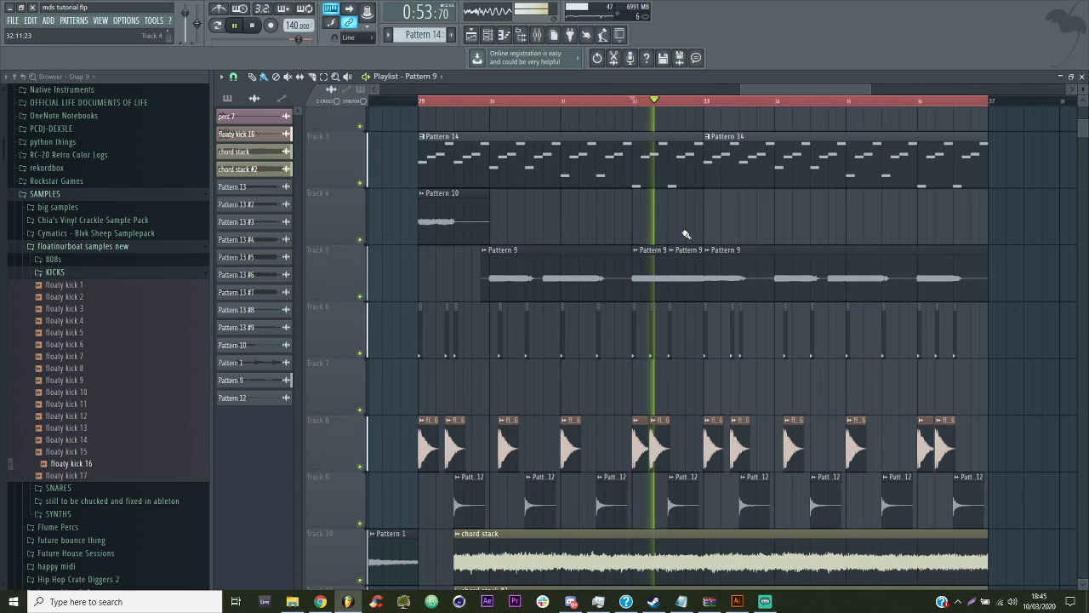
click(425, 101)
key(ctrl+s)
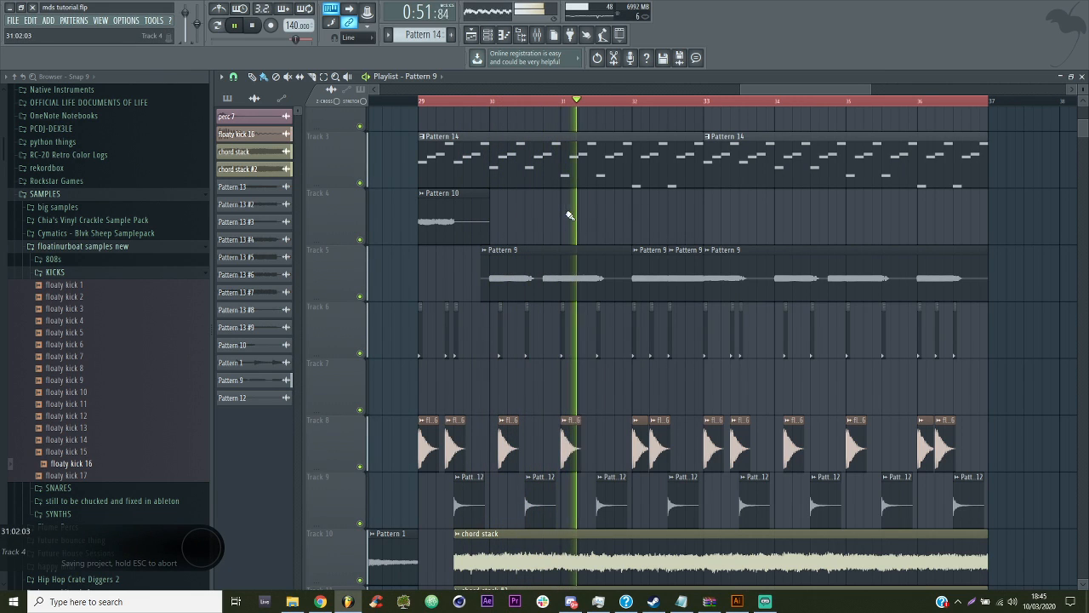
Raise the Fruity Balance volume on mixer Insert 55 to -2.7 dB
scroll(583, 214, down, 4)
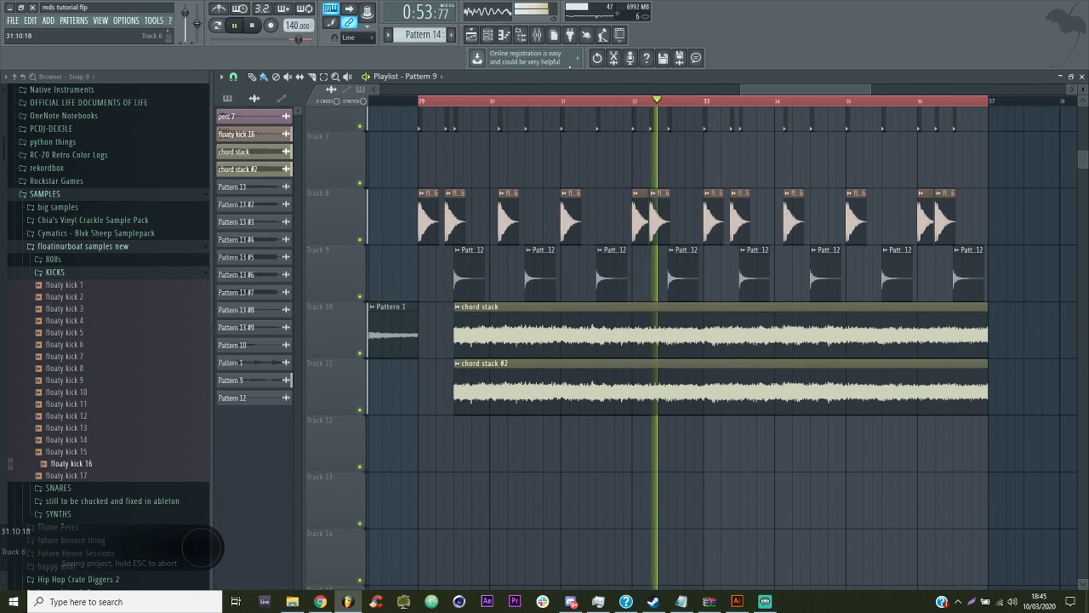
key(F9)
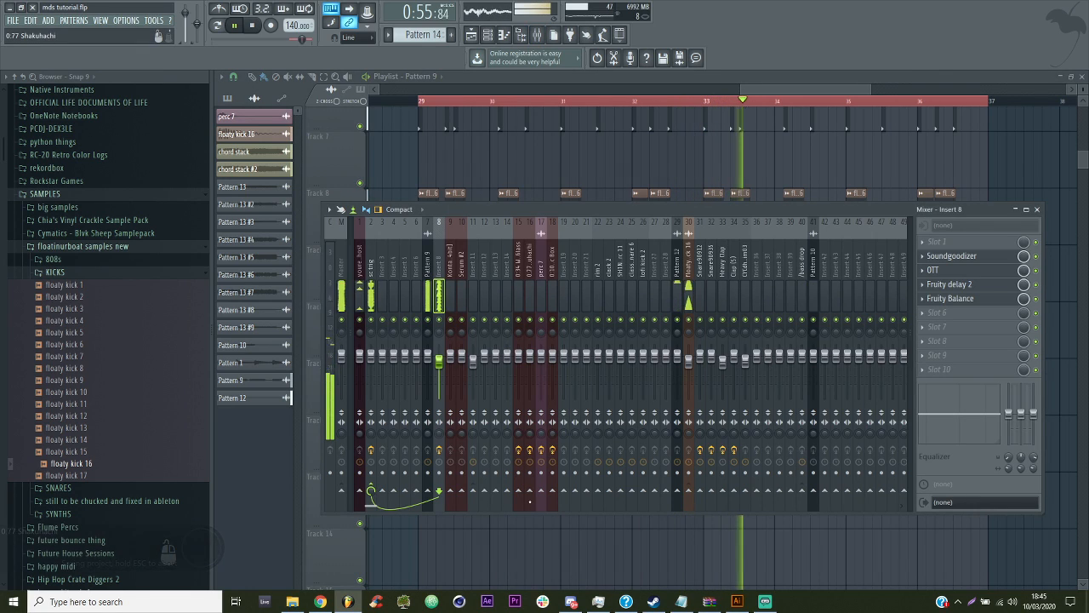
scroll(711, 296, down, 5)
click(703, 270)
right_click(958, 257)
key(Escape)
click(964, 258)
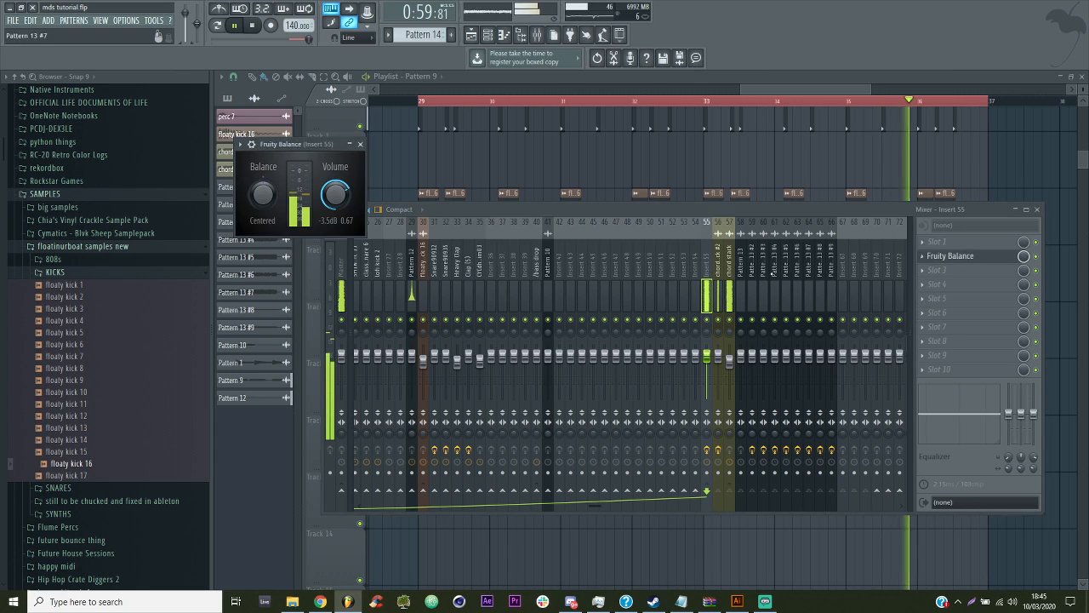
drag(335, 196, 335, 193)
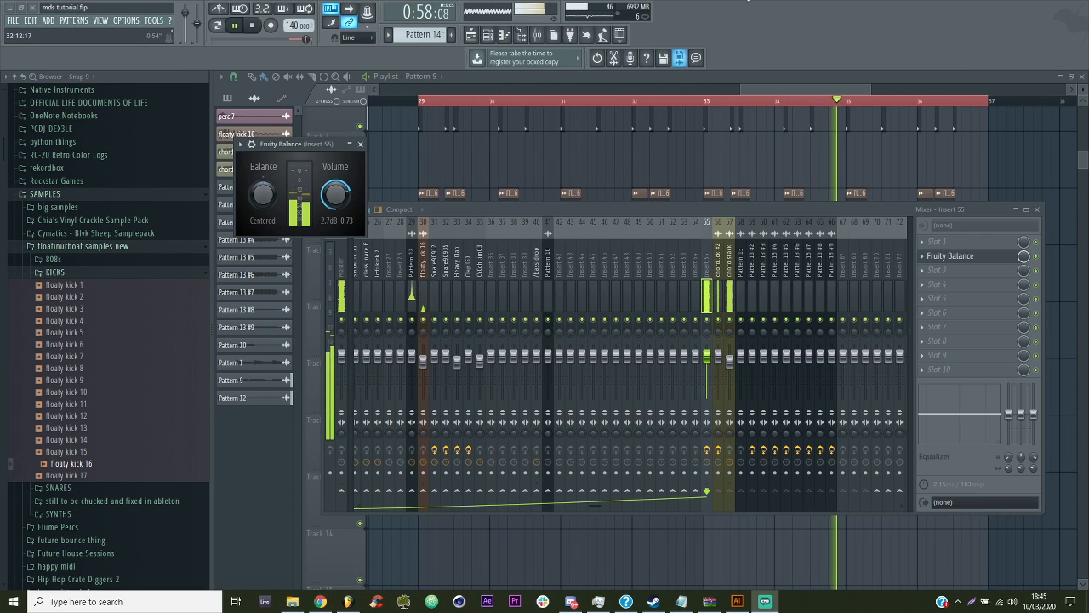
click(696, 161)
Load Fruity Fast Dist into slot 2 of Pattern 10's mixer track and audition it
scroll(623, 344, up, 6)
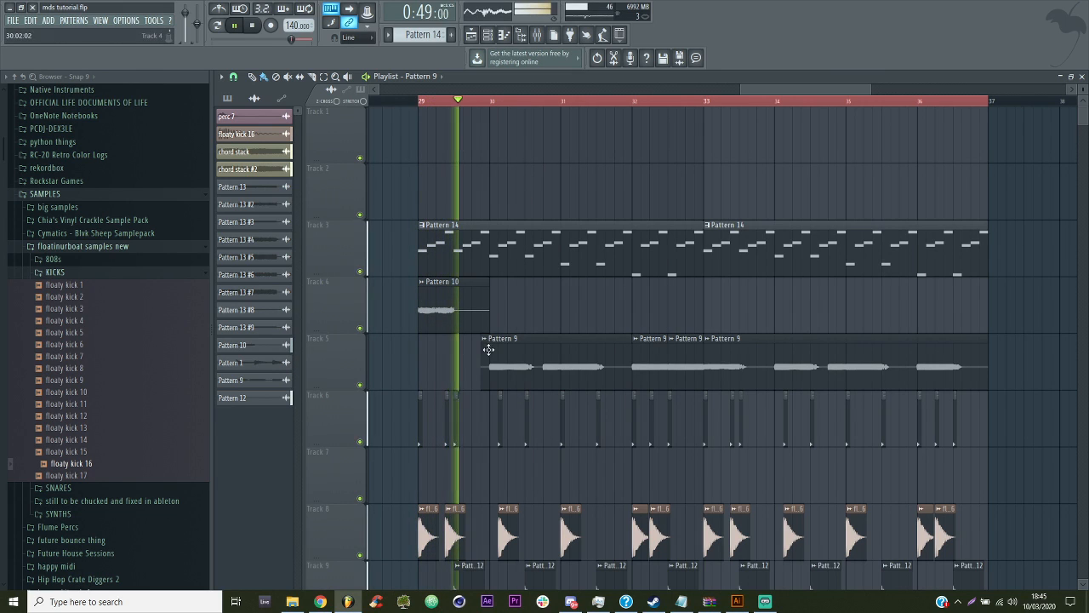
key(space)
key(space)
double_click(440, 313)
key(space)
key(space)
click(537, 38)
click(537, 38)
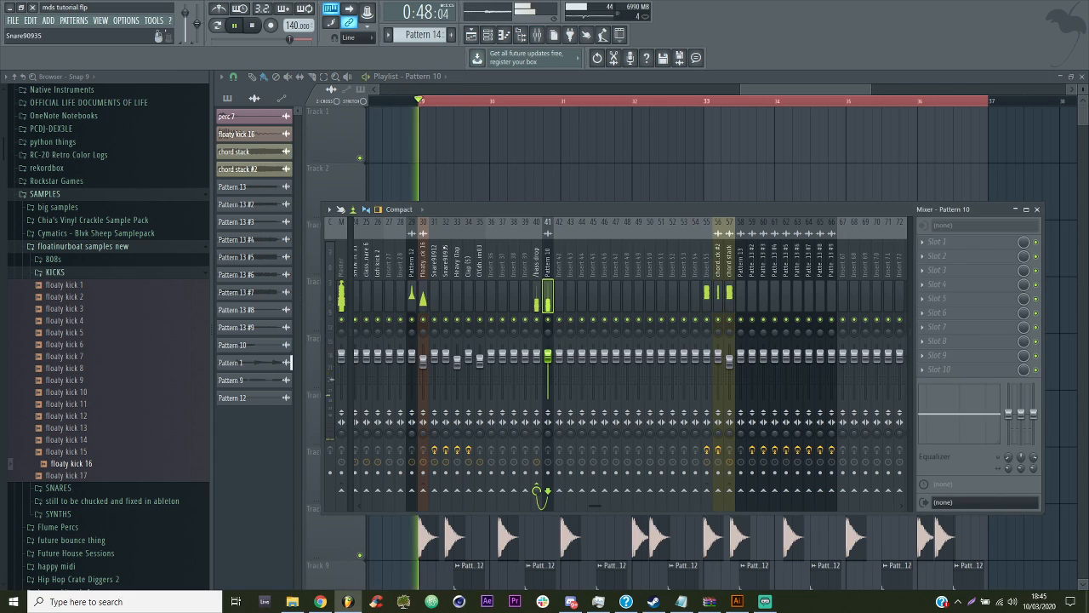
click(927, 256)
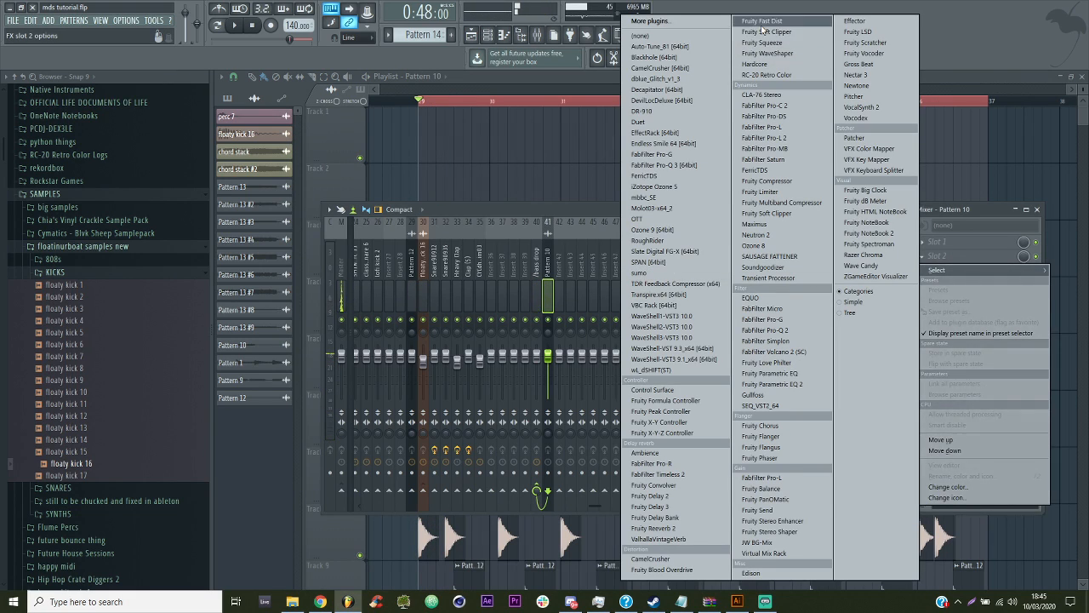
click(762, 23)
key(space)
key(space)
key(space)
Insert an empty playlist track above the Pattern 9 clips and loop playback over about one bar around the start of bar 29
click(493, 148)
right_click(363, 358)
click(388, 511)
key(space)
drag(393, 102, 462, 110)
key(space)
Load Fruity Love Philter into slot 3 of Pattern 10's mixer track and create an automation clip for its Filter 1 cutoff frequency
click(536, 35)
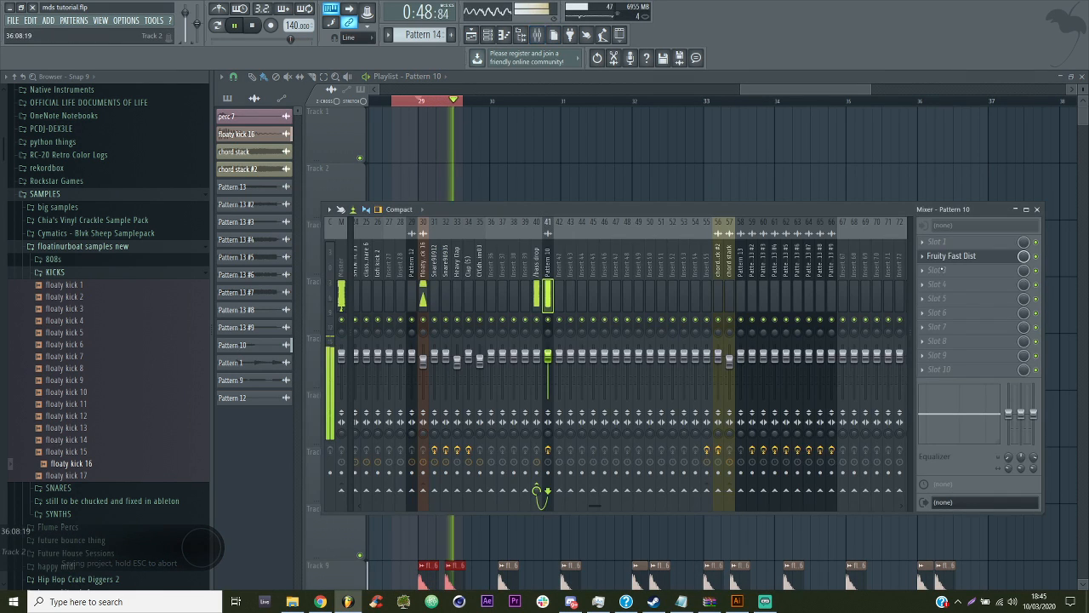
key(space)
click(944, 270)
click(766, 363)
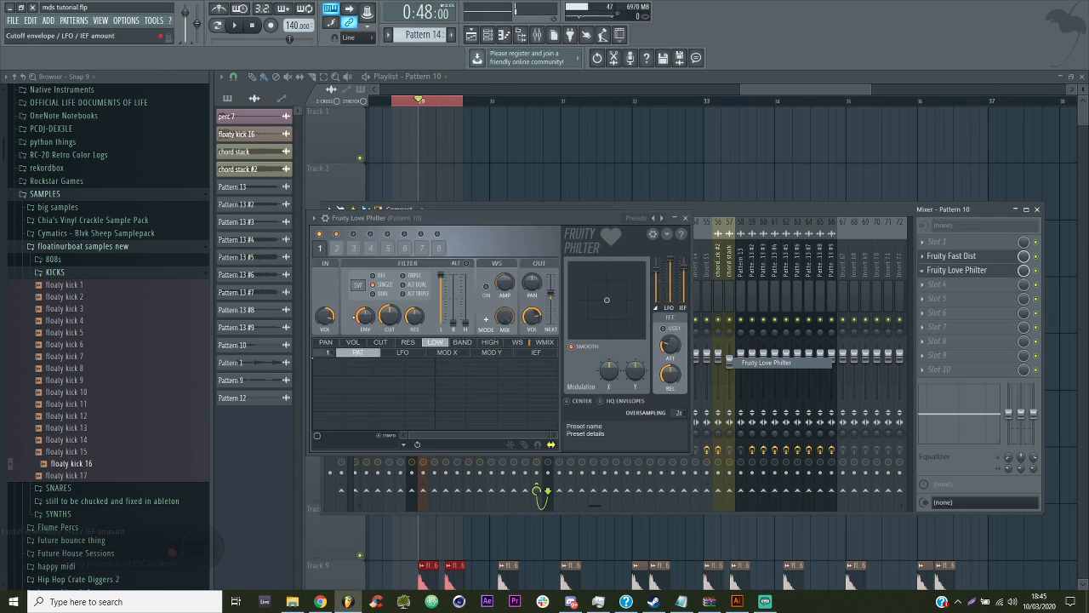
click(358, 284)
click(418, 327)
right_click(388, 316)
click(430, 395)
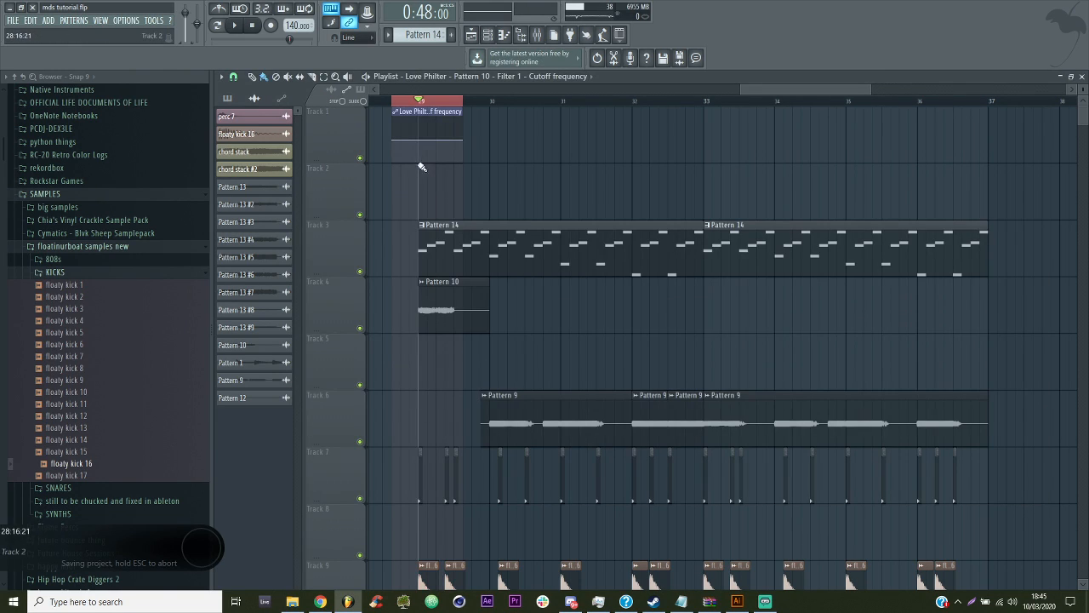
Shape the cutoff automation to peak at bar 29 and curve down to 0% at about 29:11, clear the time selection and audition it
drag(423, 115, 423, 112)
key(space)
right_click(445, 160)
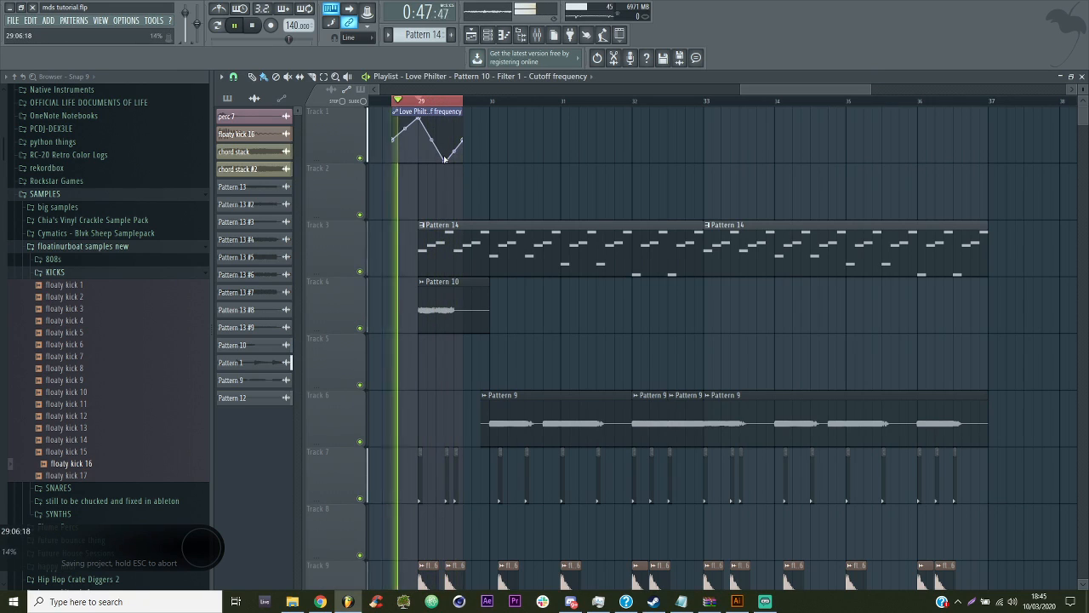
drag(431, 140, 459, 161)
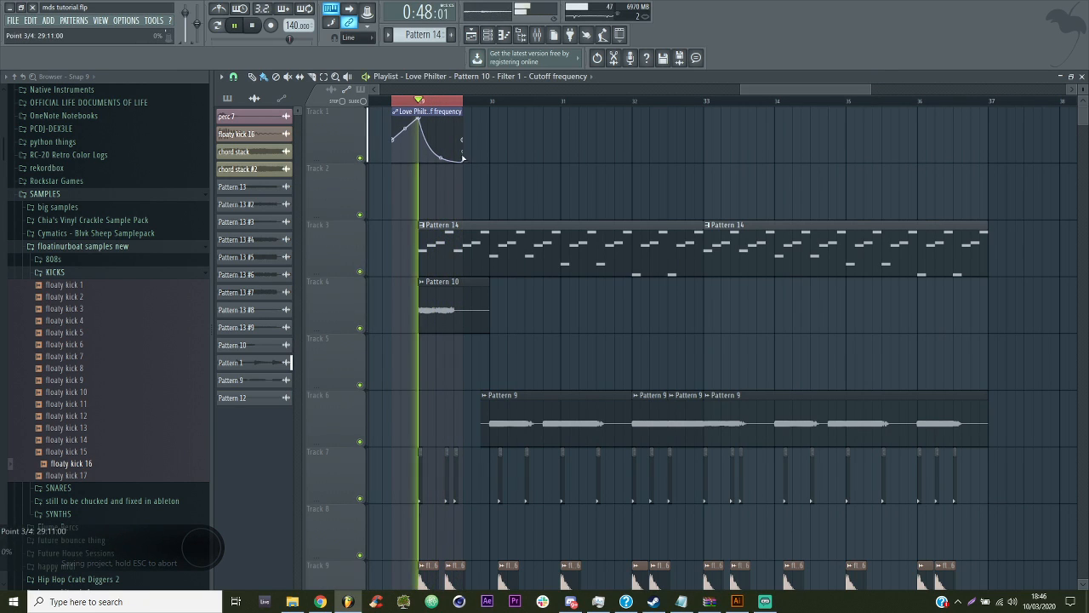
key(ctrl+b)
key(ctrl+z)
ctrl+click(456, 102)
key(space)
key(space)
drag(466, 164, 460, 165)
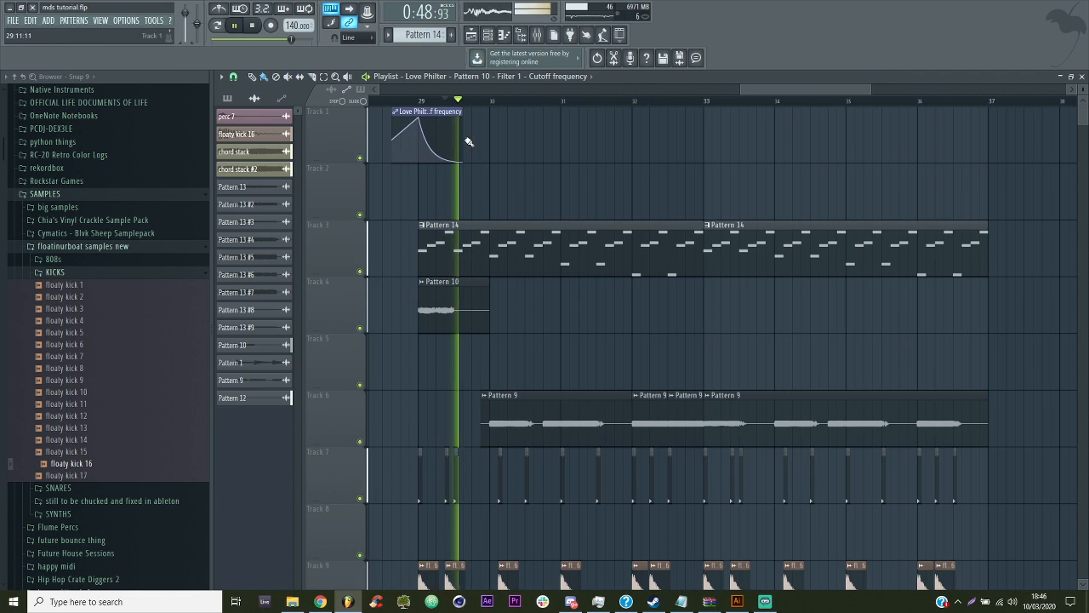
Check the Pattern 10 clip's sampler settings during playback and save the project
double_click(452, 289)
key(space)
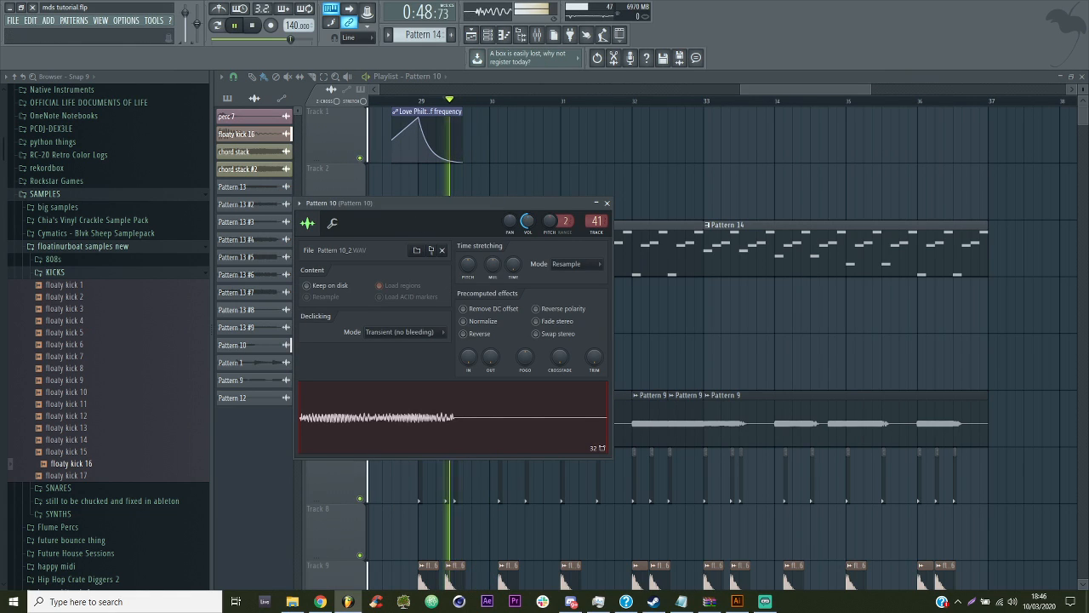
key(Escape)
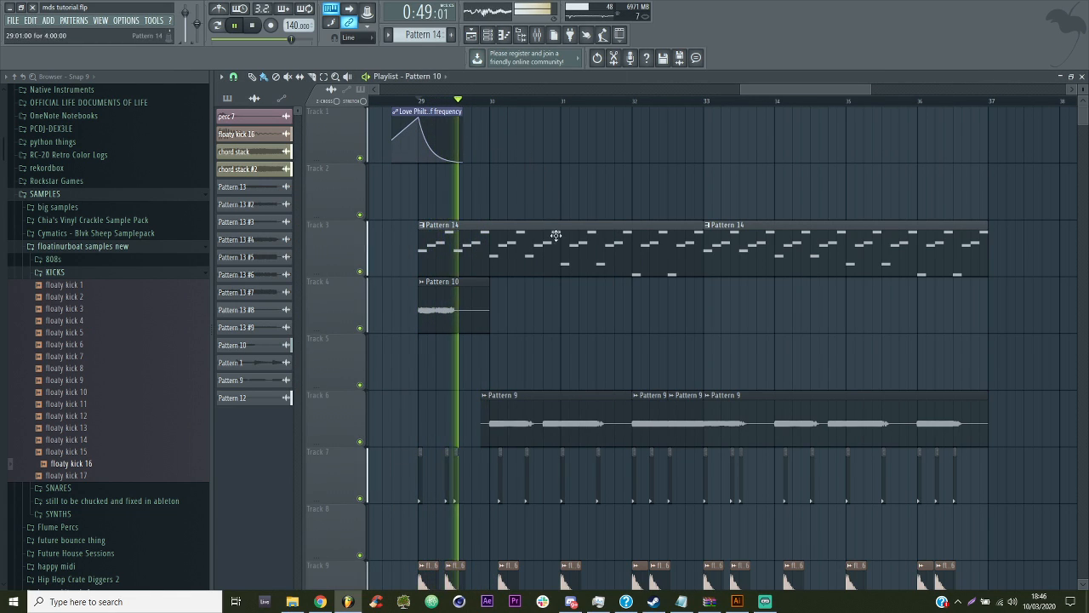
key(ctrl+s)
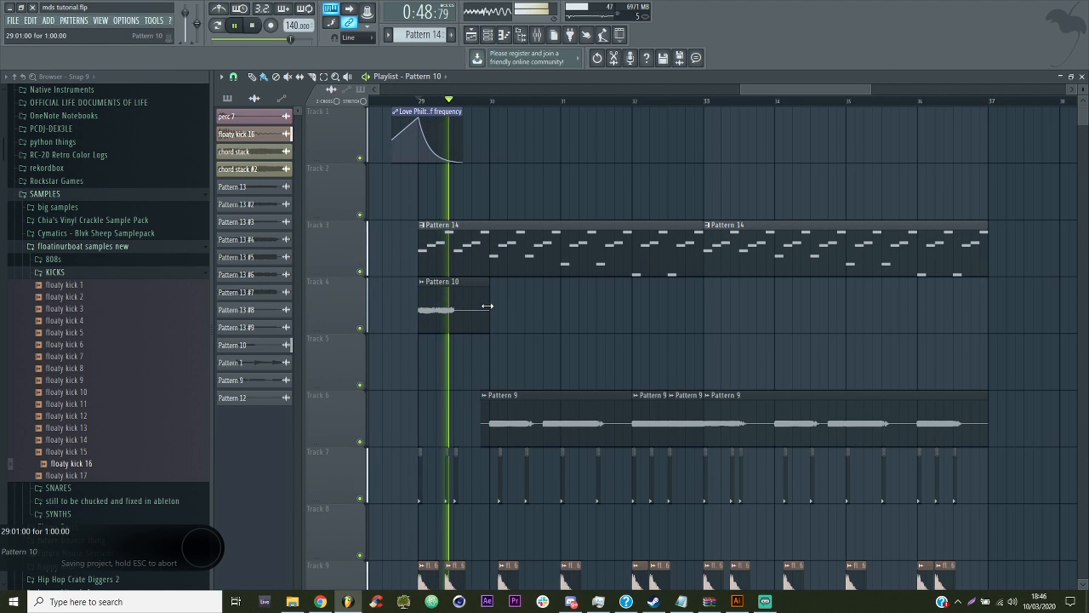
Stretch the Pattern 10 sample's time to 2:00:04, reset its stretch pitch and play it back
double_click(486, 307)
drag(878, 262, 838, 251)
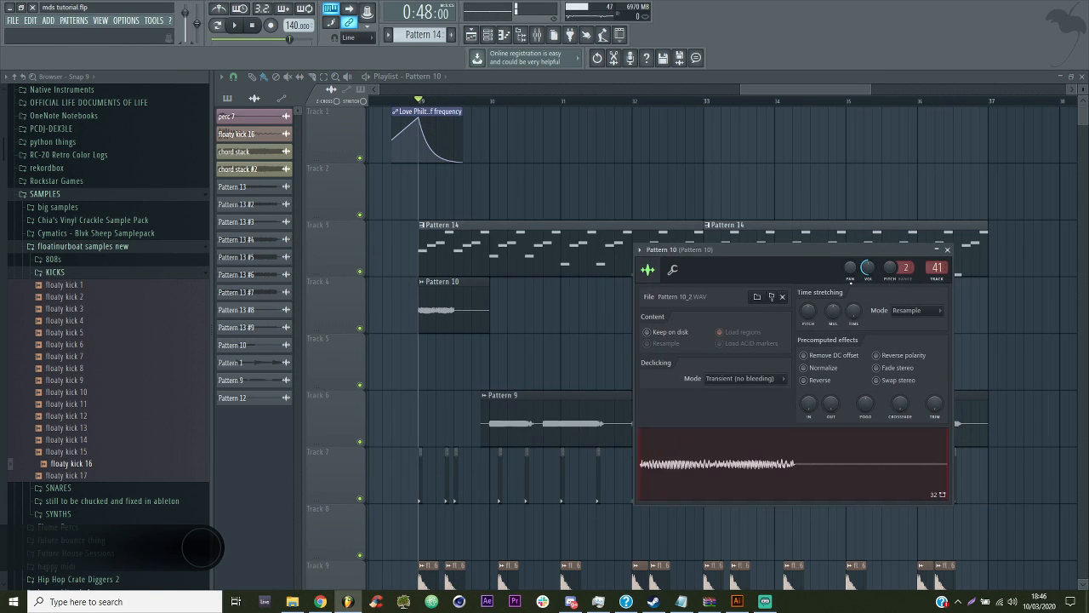
drag(854, 310, 853, 306)
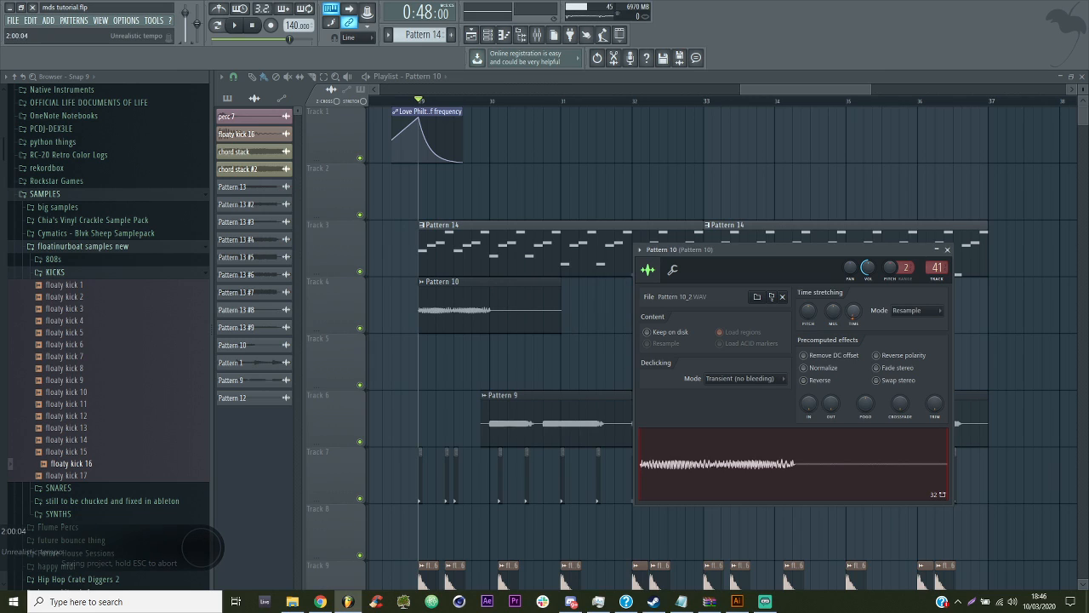
key(space)
right_click(810, 310)
click(831, 316)
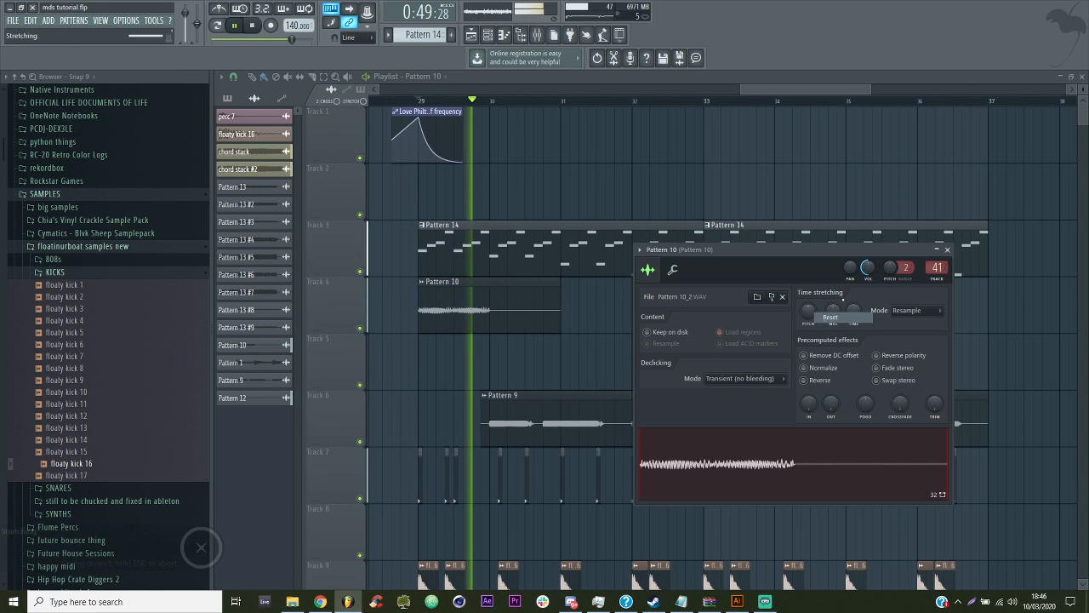
key(space)
key(space)
Slice off the Pattern 10 clip's tail from the middle of bar 29, audition the drop and save the project
click(311, 78)
key(space)
right_click(492, 311)
right_click(459, 313)
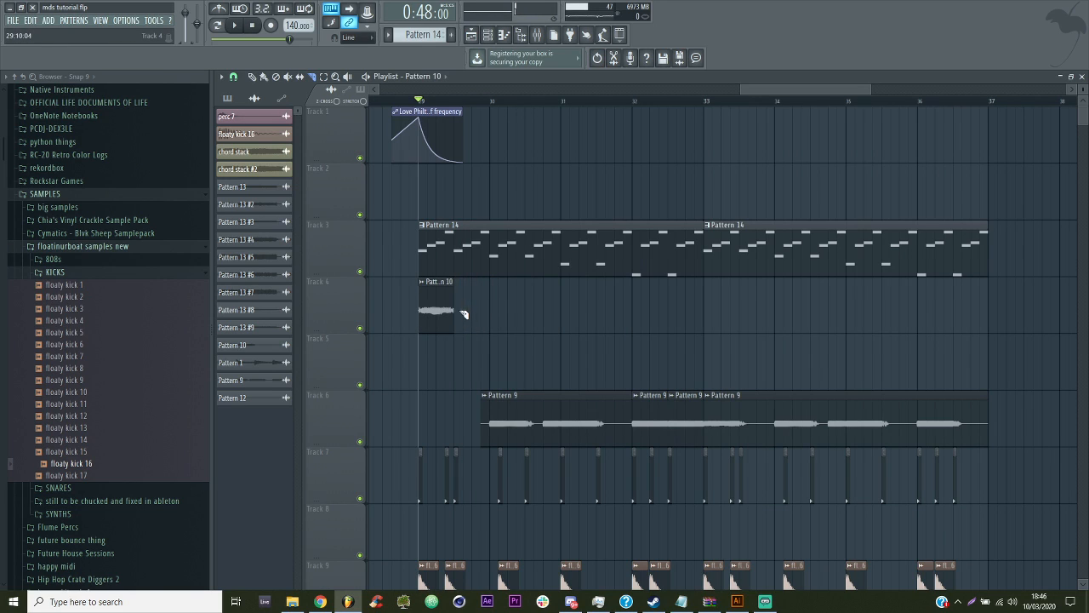
key(space)
key(ctrl+s)
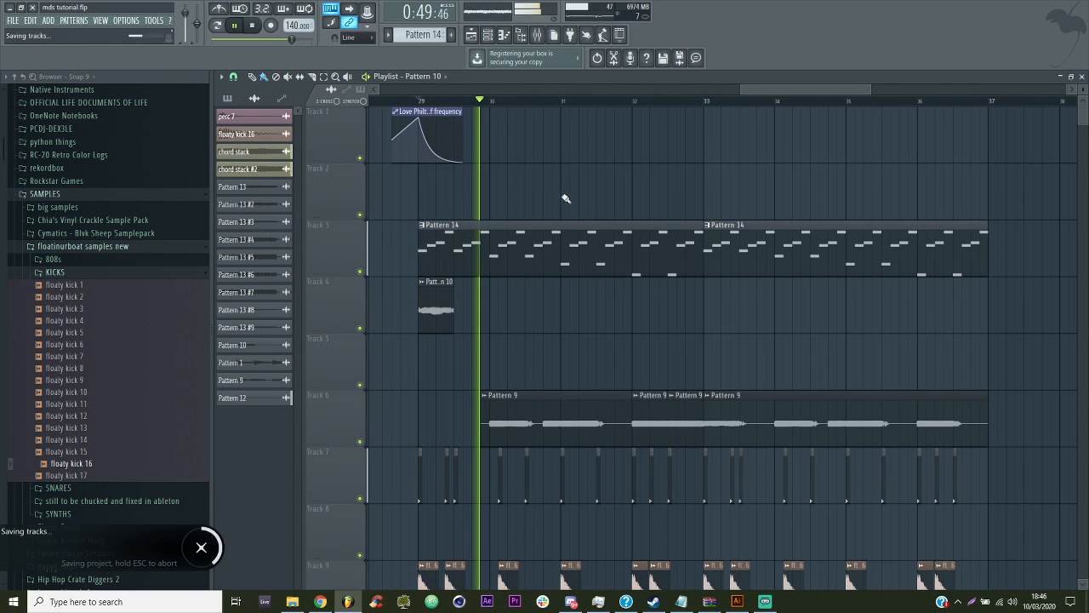
Preview the floaty 808 - 3 sample from the 808s folder and play back the drop
key(space)
key(space)
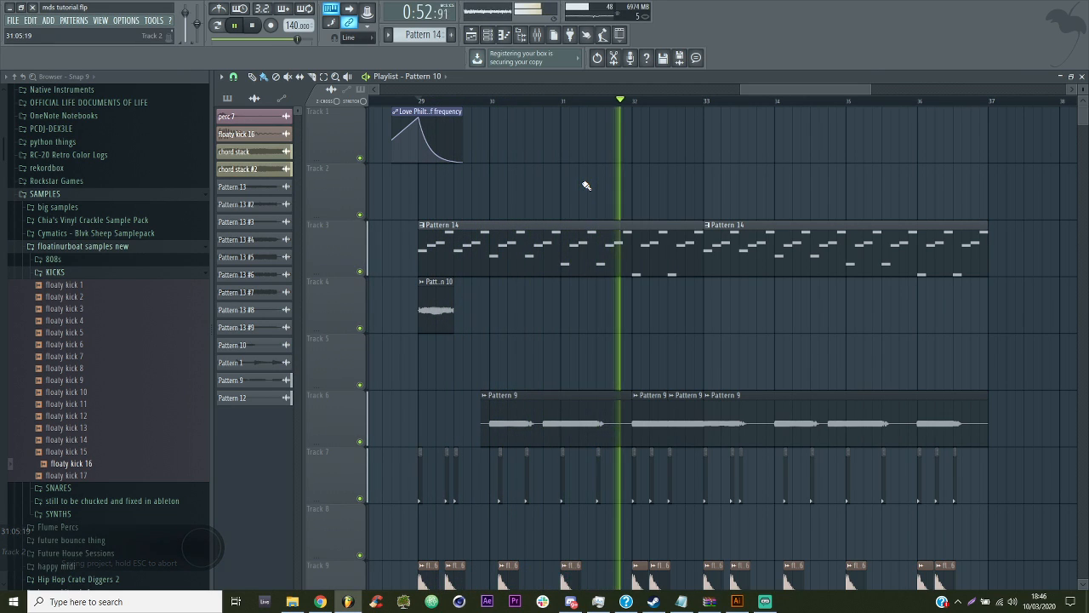
click(85, 309)
key(space)
click(53, 259)
click(75, 295)
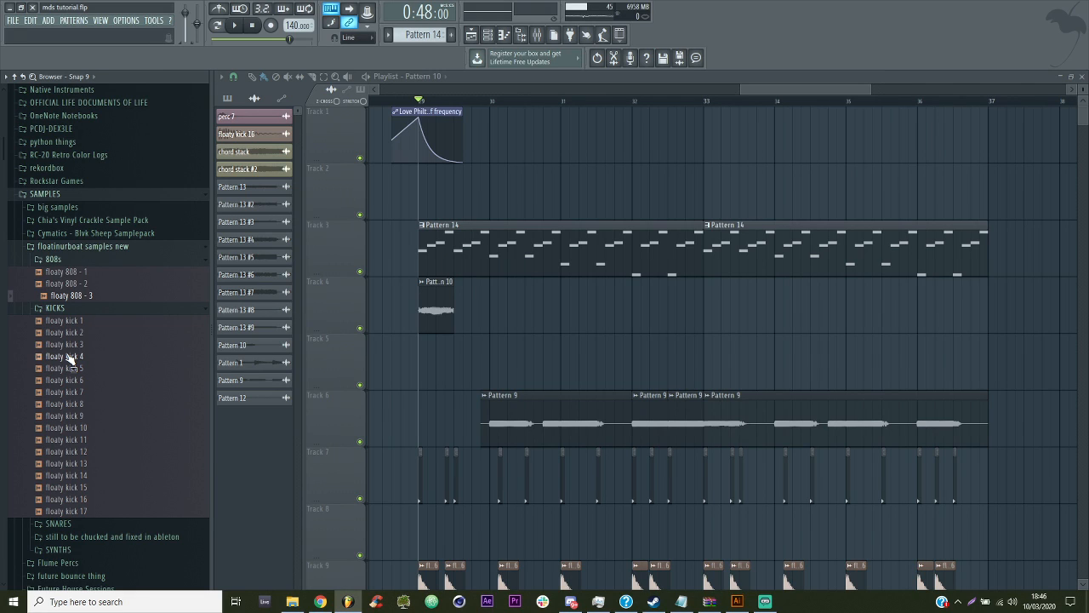
key(space)
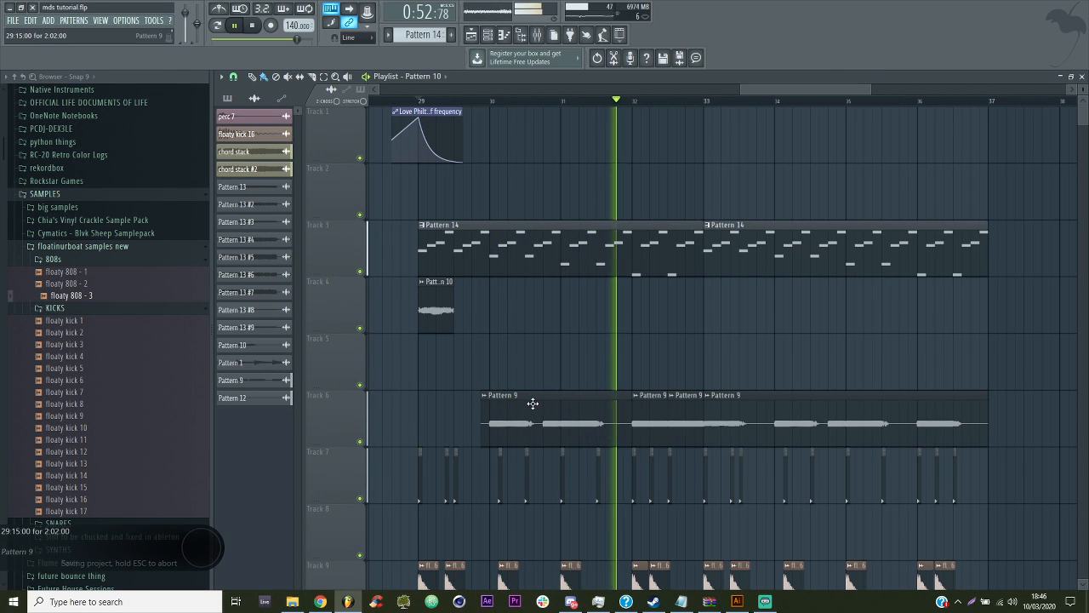
Slice the Track 6 Pattern 9 clip in bar 33, fill the bar's second half with a Pattern 9 segment and save the project
scroll(612, 357, down, 2)
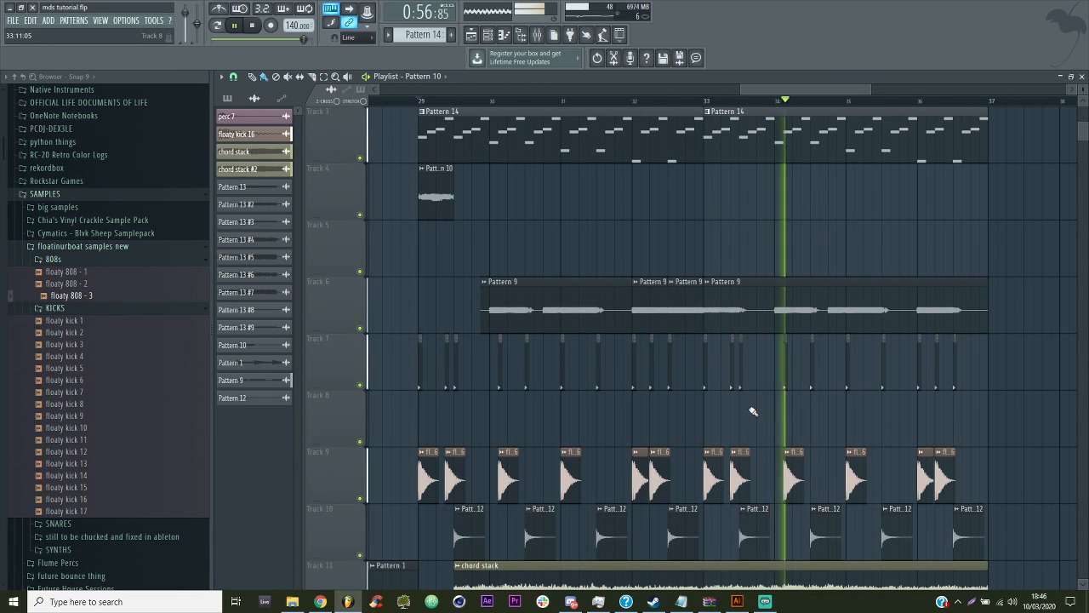
scroll(456, 223, up, 2)
click(311, 75)
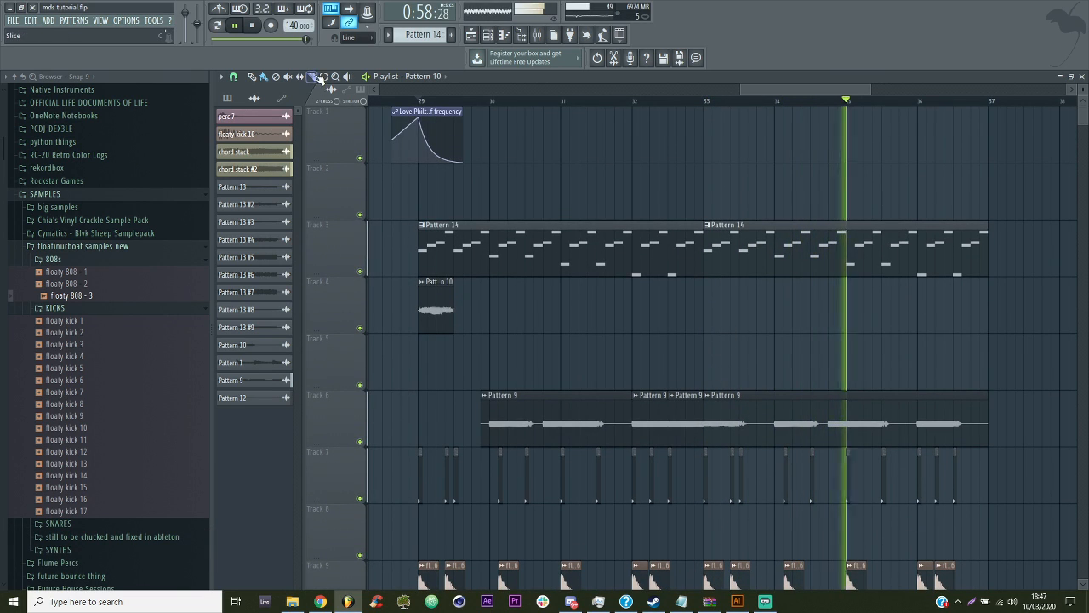
click(774, 421)
right_click(749, 426)
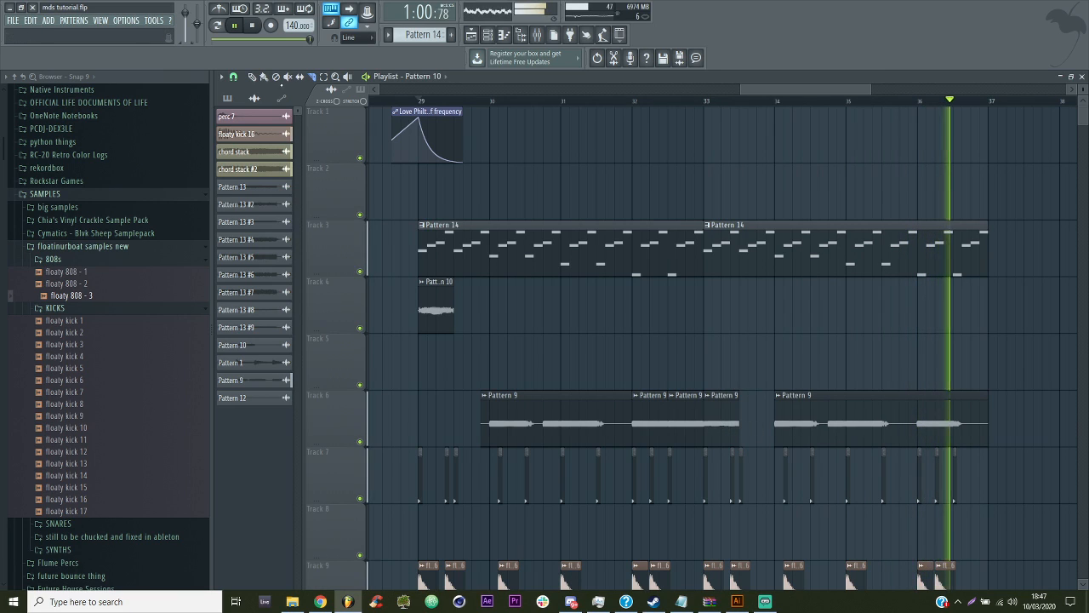
key(ctrl+s)
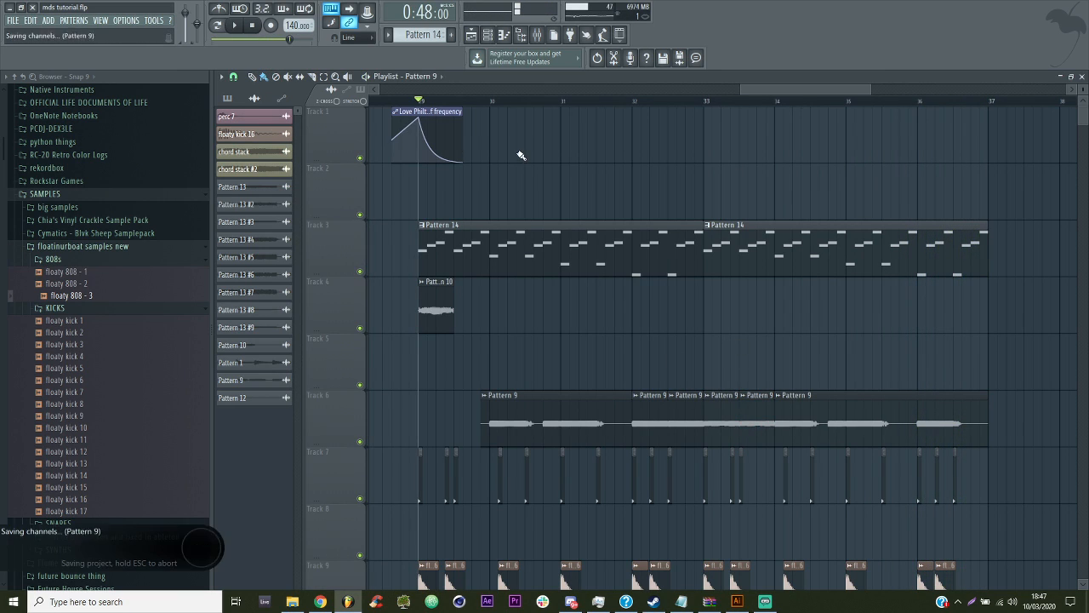
Duplicate Pattern 14's four-bar Serum arpeggio to fill eight bars and add a short D#5 note at the end of bar 10
click(493, 38)
click(541, 286)
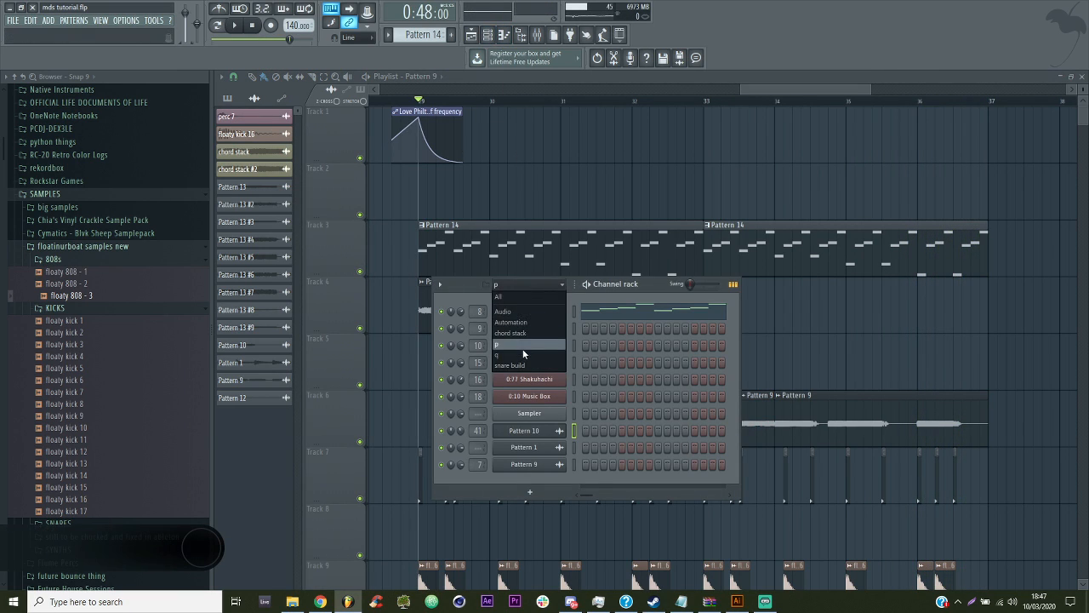
click(531, 224)
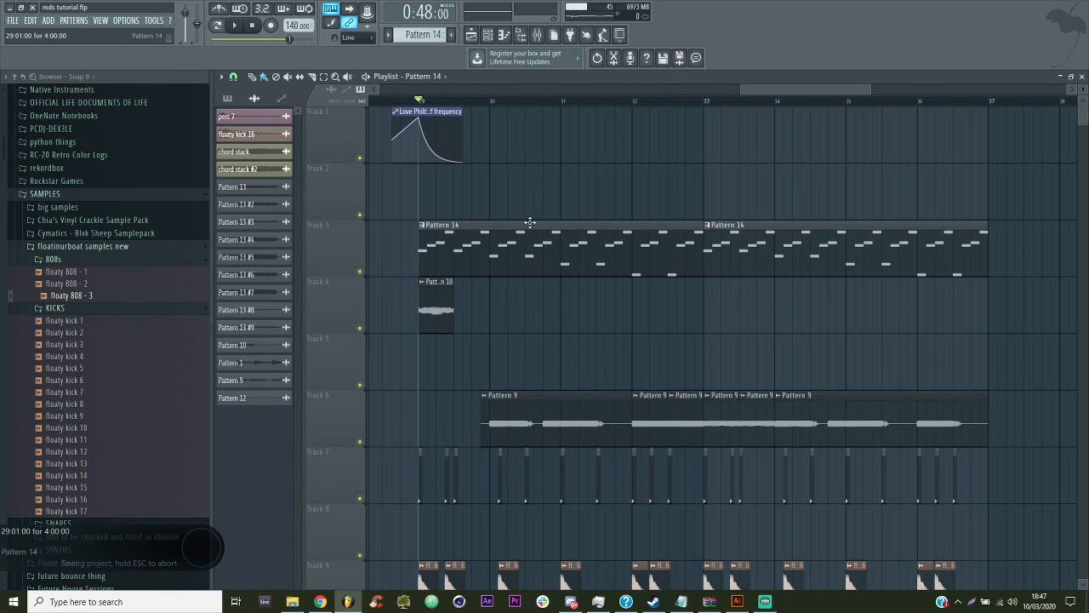
double_click(673, 232)
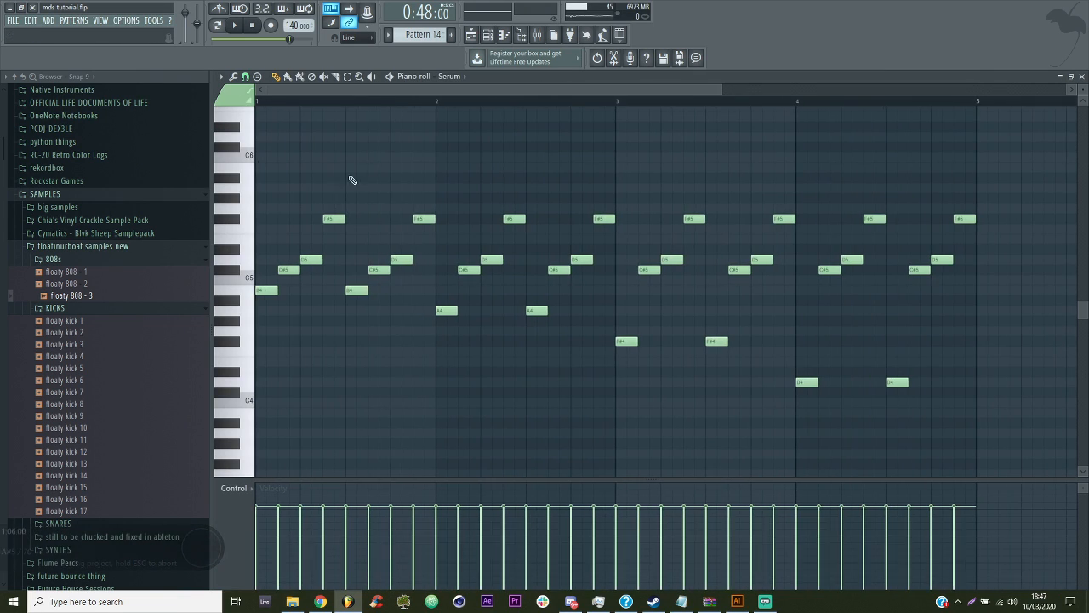
drag(187, 296, 989, 295)
ctrl+click(992, 334)
drag(569, 90, 466, 88)
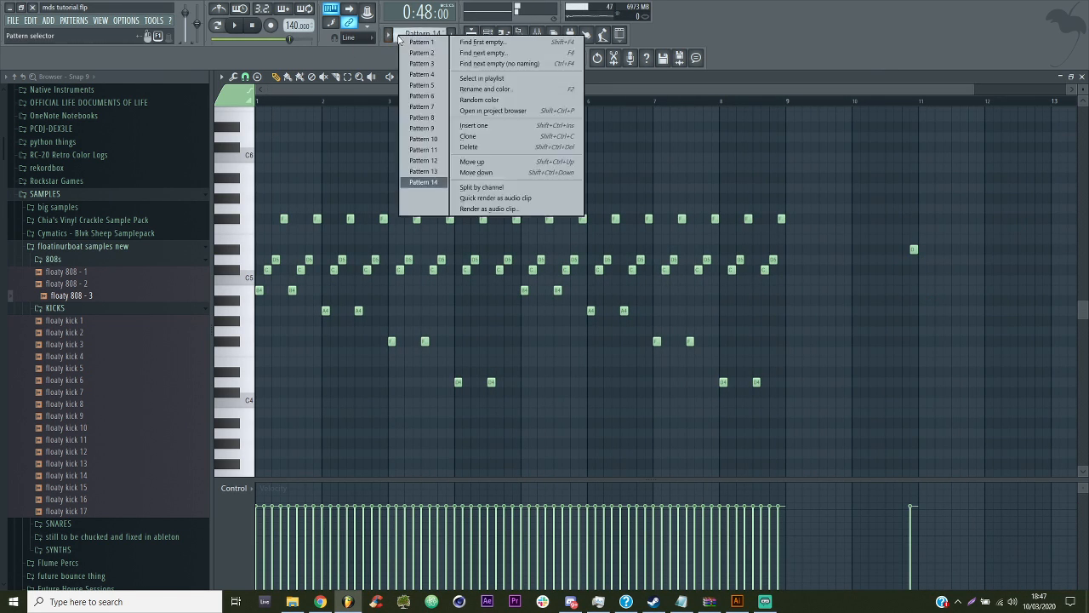
Render Pattern 14 as an audio clip on Track 3 from bar 29 and set the clip's channel volume to 56%
click(471, 35)
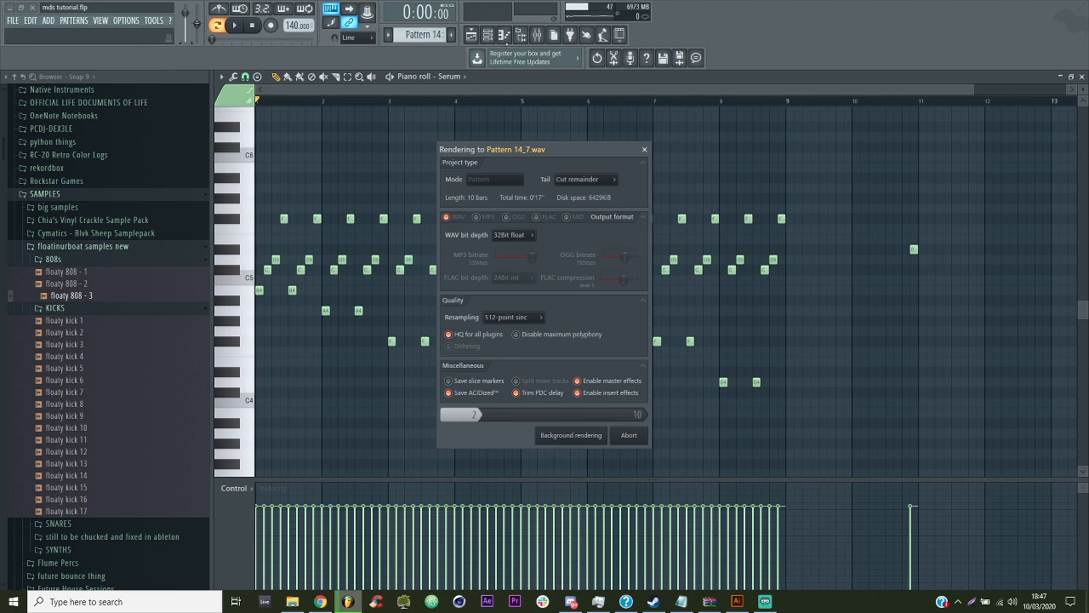
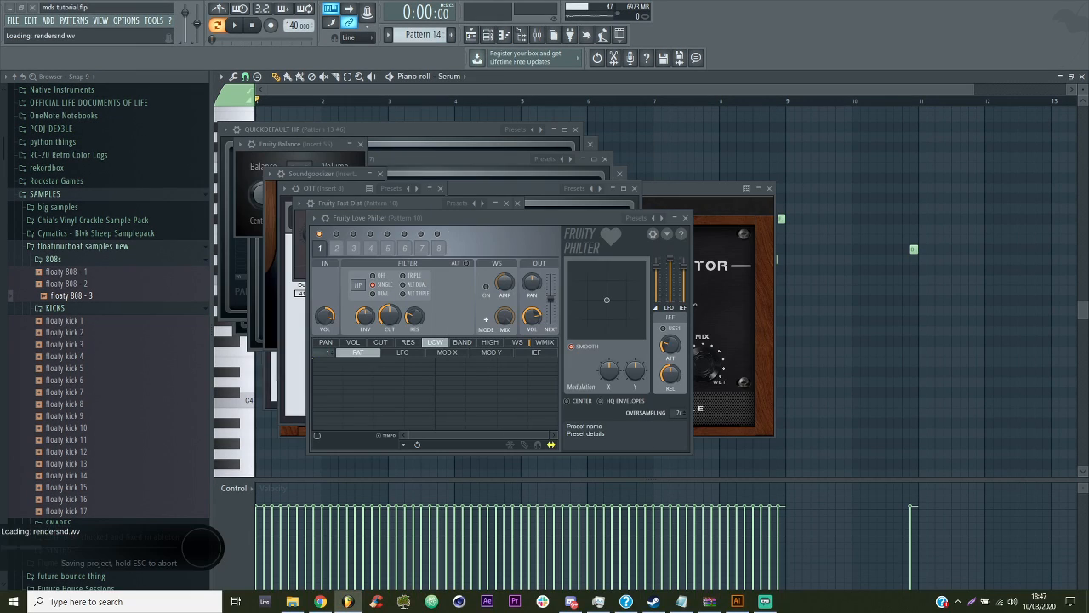
click(471, 36)
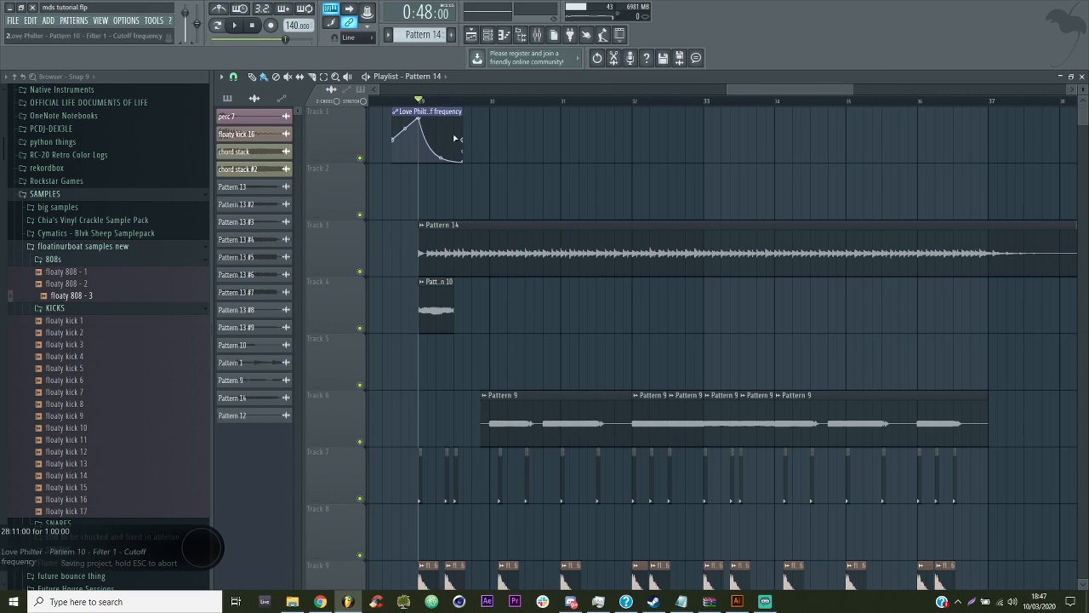
key(space)
double_click(666, 235)
drag(512, 206, 513, 228)
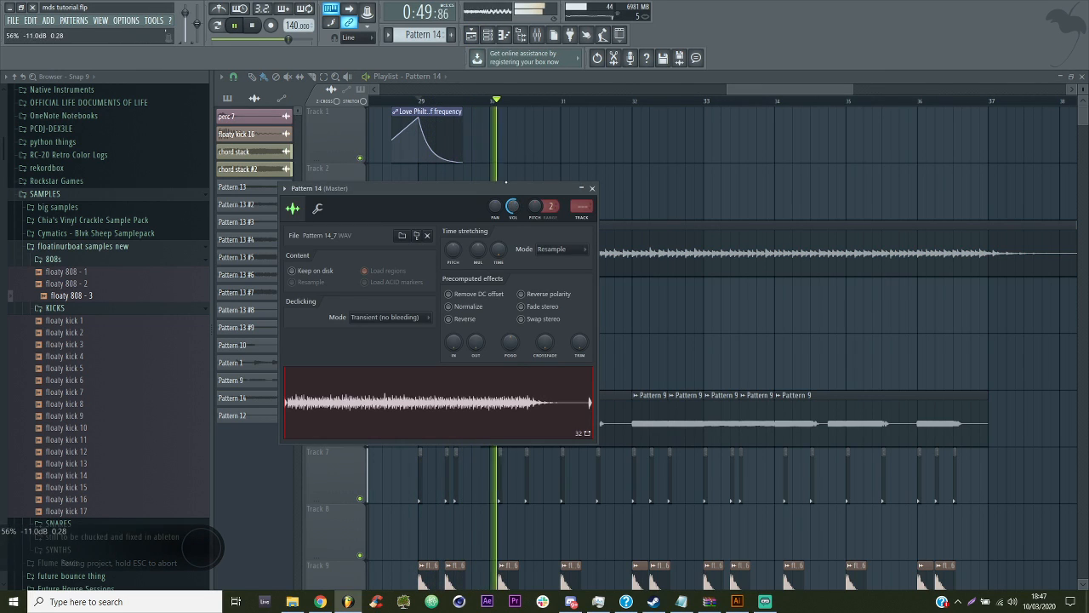
Assign the Pattern 14 audio clip to mixer insert 28 and route that insert to insert 2
key(F9)
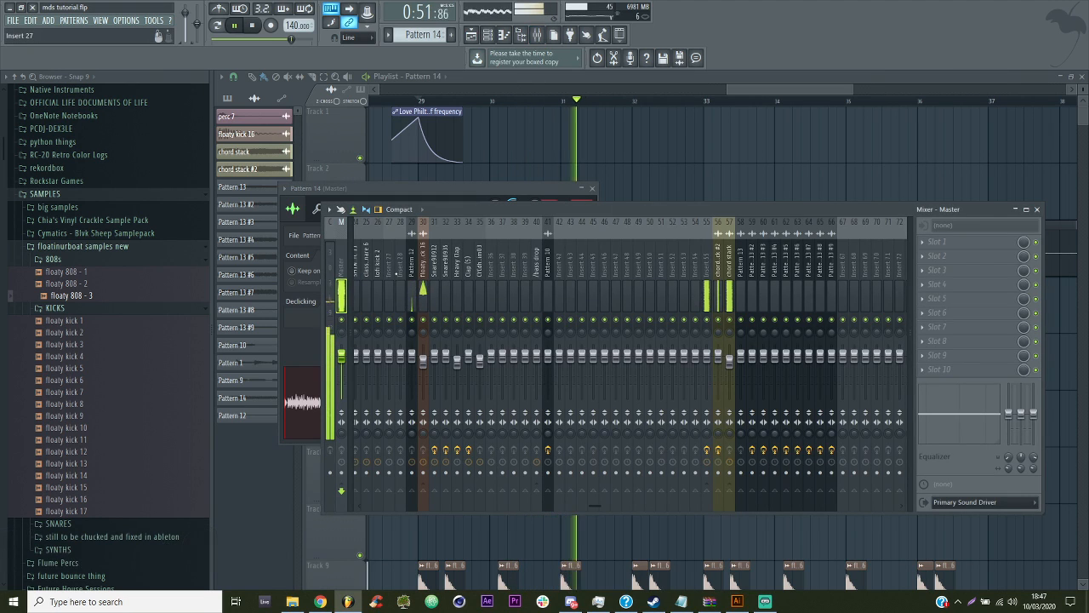
click(402, 274)
key(ctrl+l)
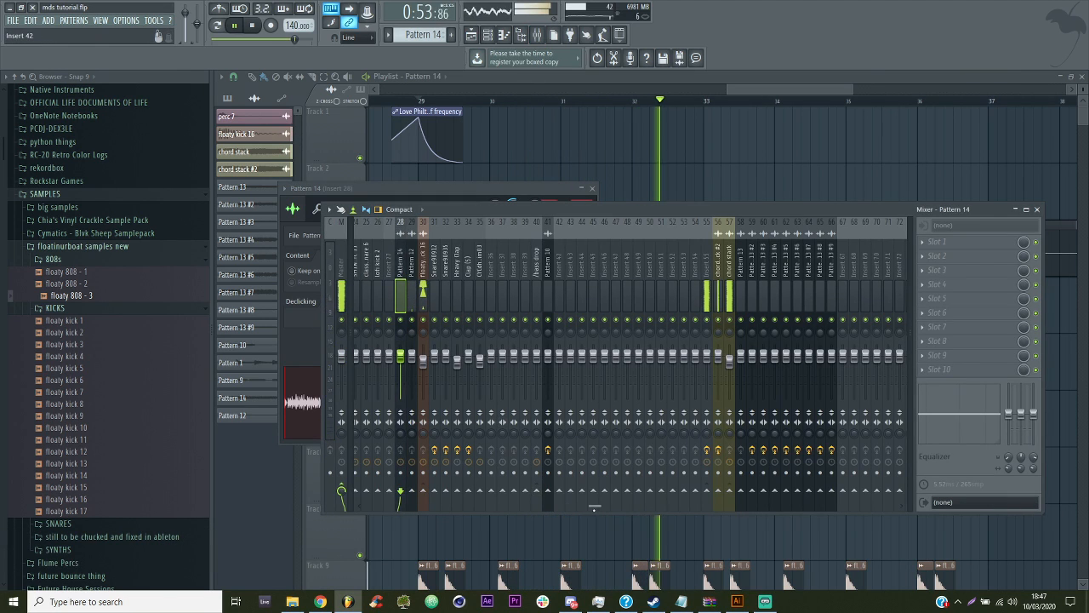
scroll(594, 508, left, 10)
right_click(371, 491)
click(382, 509)
Adjust the single high-pass filter in Fruity Love Philter on mixer insert 8
click(438, 491)
click(947, 247)
click(733, 356)
click(300, 228)
click(320, 259)
drag(356, 257, 356, 277)
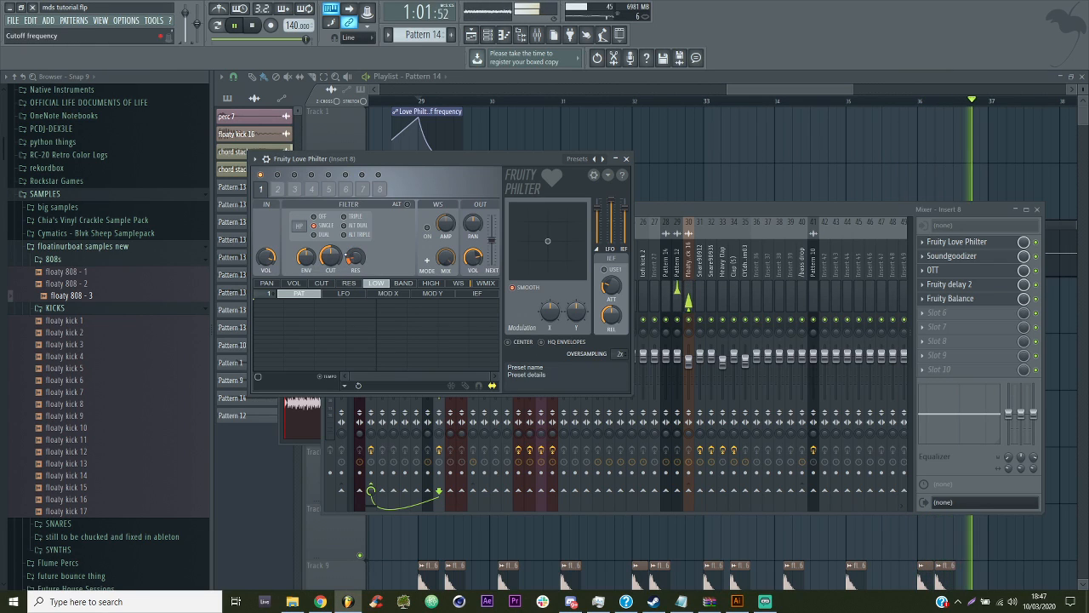
Check the Pattern 14 audio clip's channel volume and sampler settings during playback
key(F9)
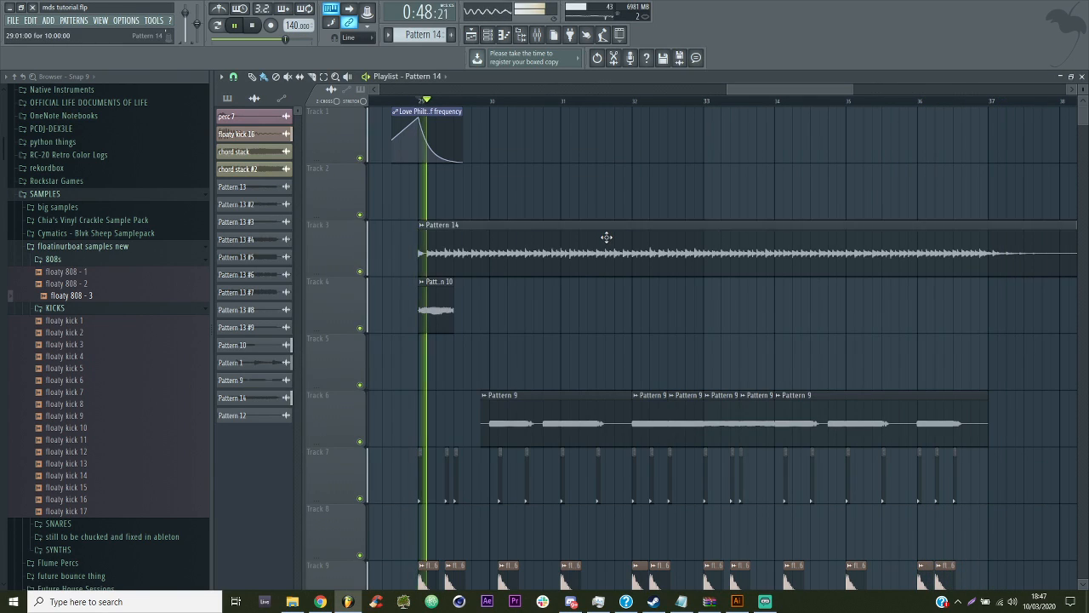
double_click(605, 236)
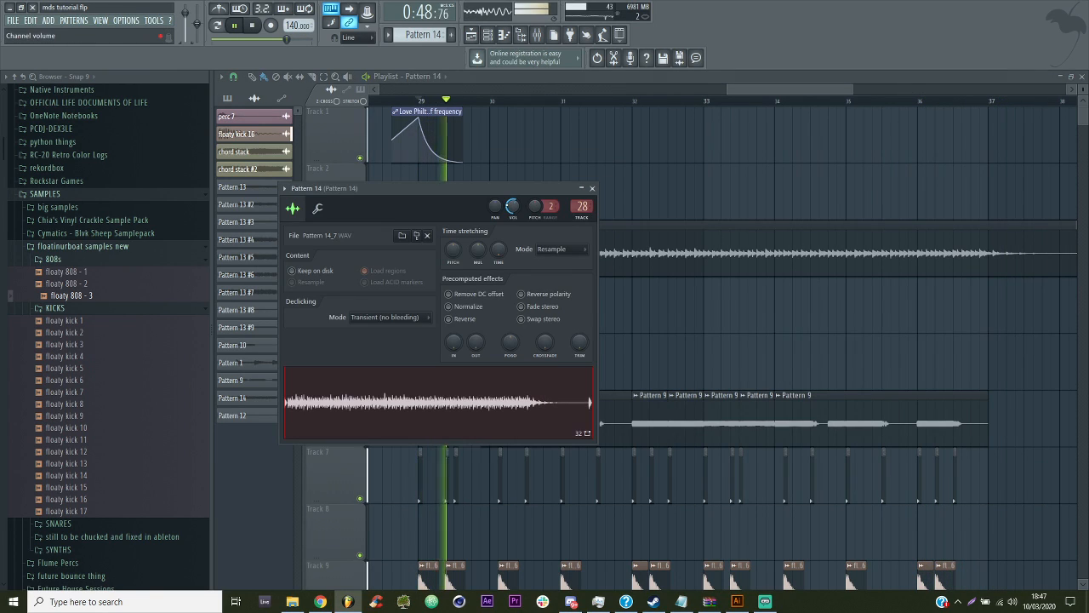
key(Escape)
key(space)
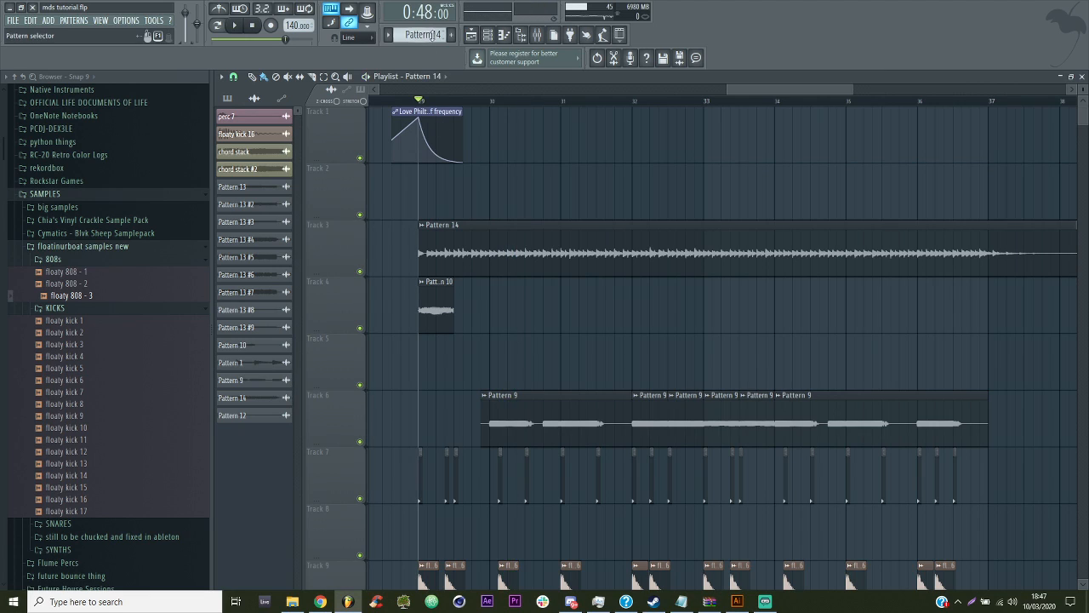
Place a new Pattern 15 on Track 2 at bar 29 and reset Serum to its Init preset
click(432, 40)
click(417, 202)
click(488, 35)
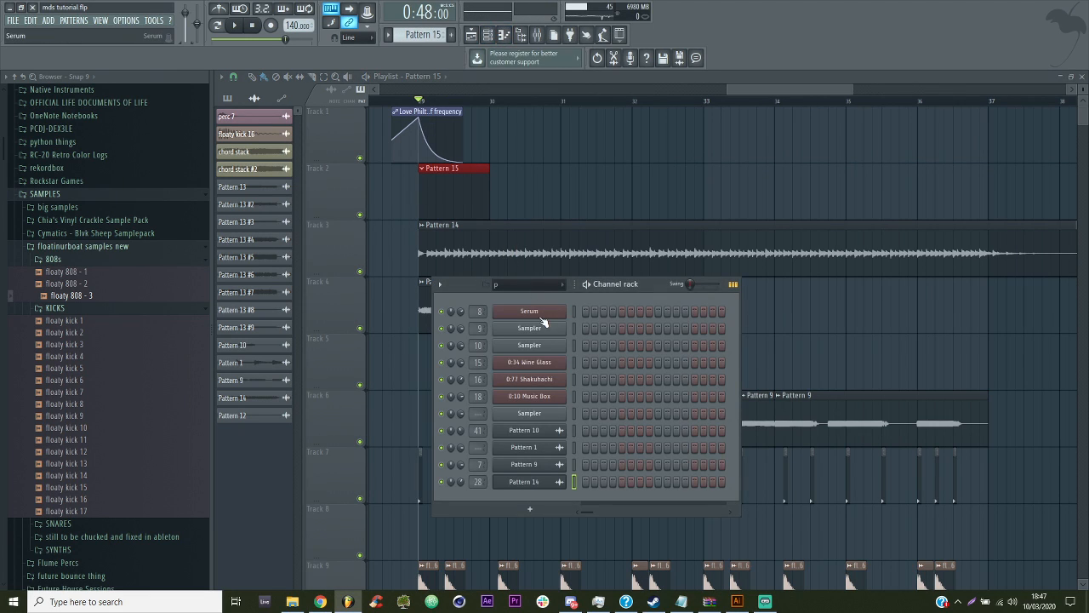
click(543, 311)
click(819, 138)
click(851, 196)
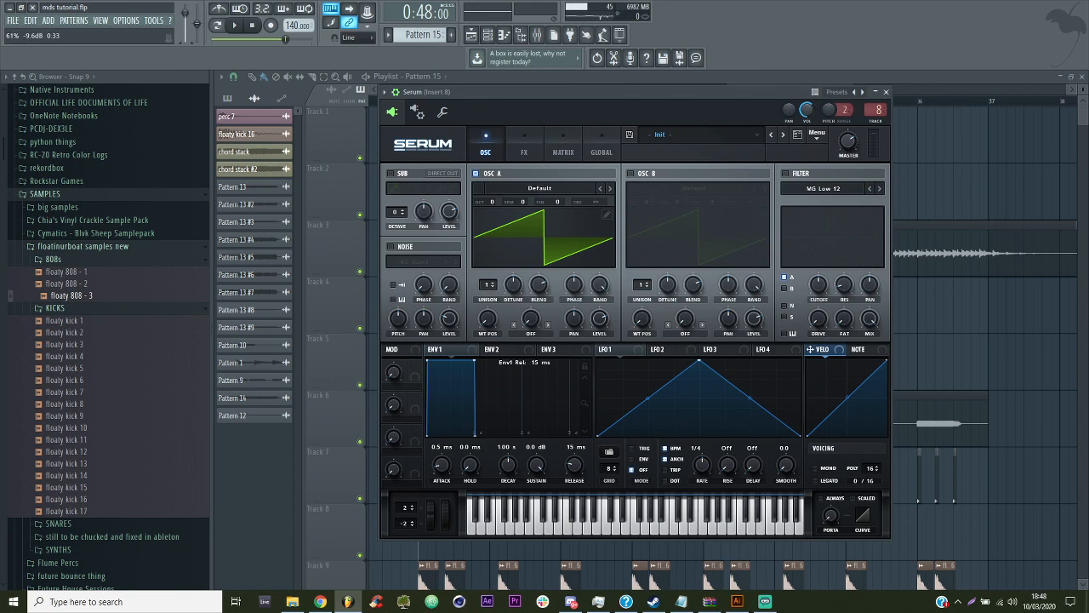
Draw a half-bar F#5 from the middle of bar 1 and a one-bar E5 at bar 2 in Pattern 15's Serum piano roll
click(791, 78)
key(space)
click(504, 35)
key(space)
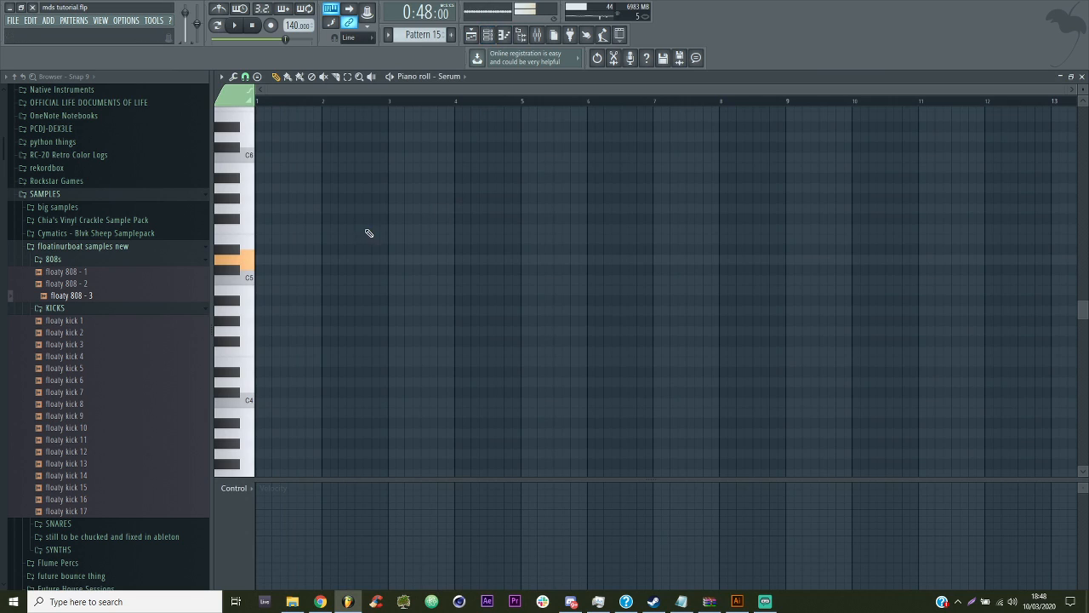
drag(1065, 89, 981, 89)
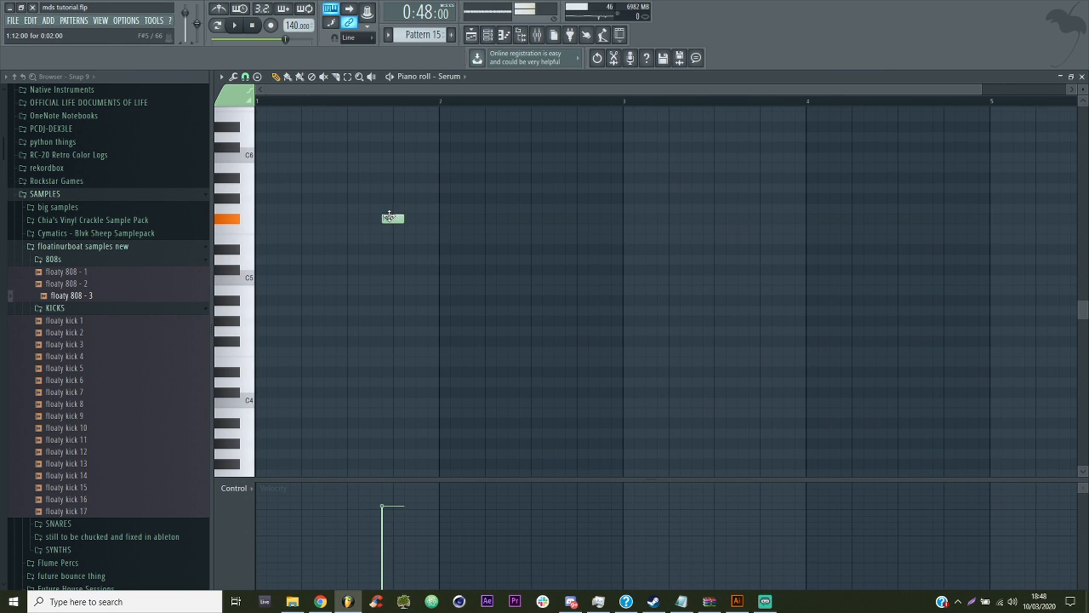
drag(366, 219, 434, 221)
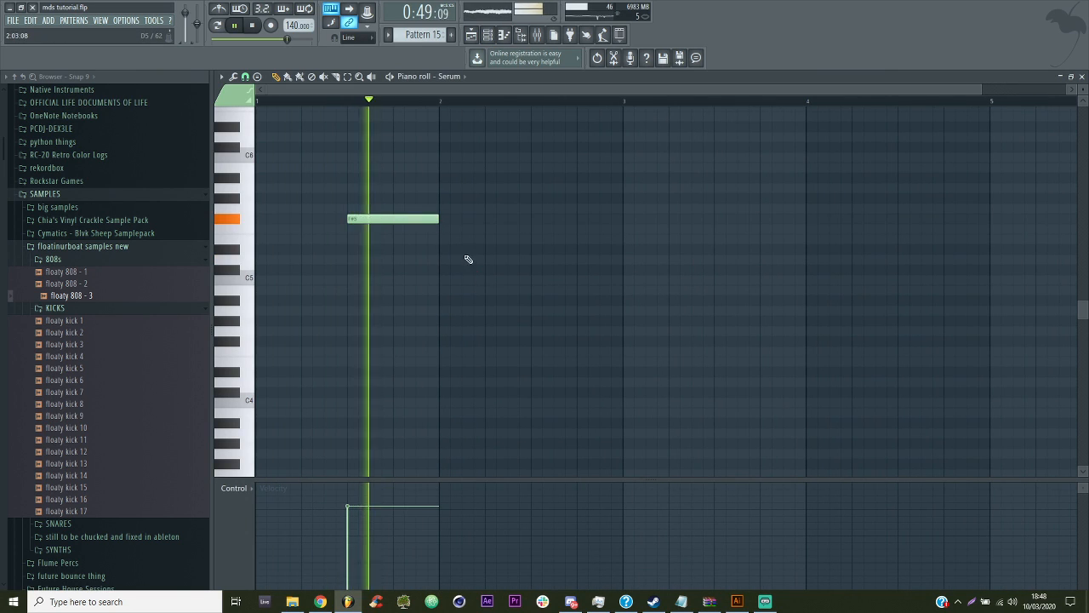
click(450, 239)
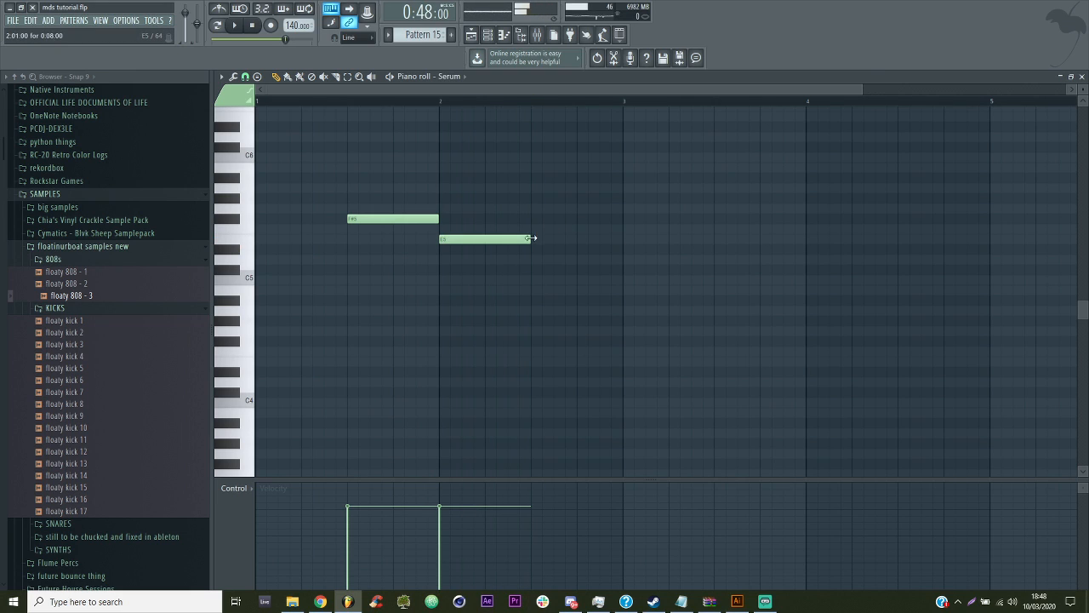
drag(530, 239, 622, 239)
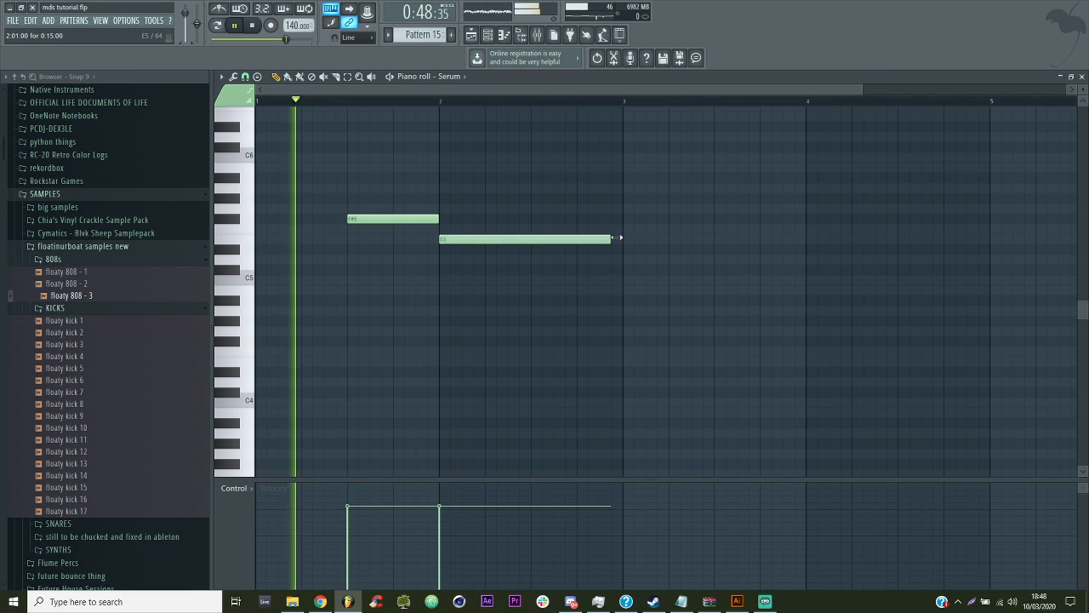
Add one-bar notes A5 from the middle of bar 2, C#5 at bar 3 and D5 at bar 4, auditioning the melody
click(542, 178)
key(space)
right_click(545, 179)
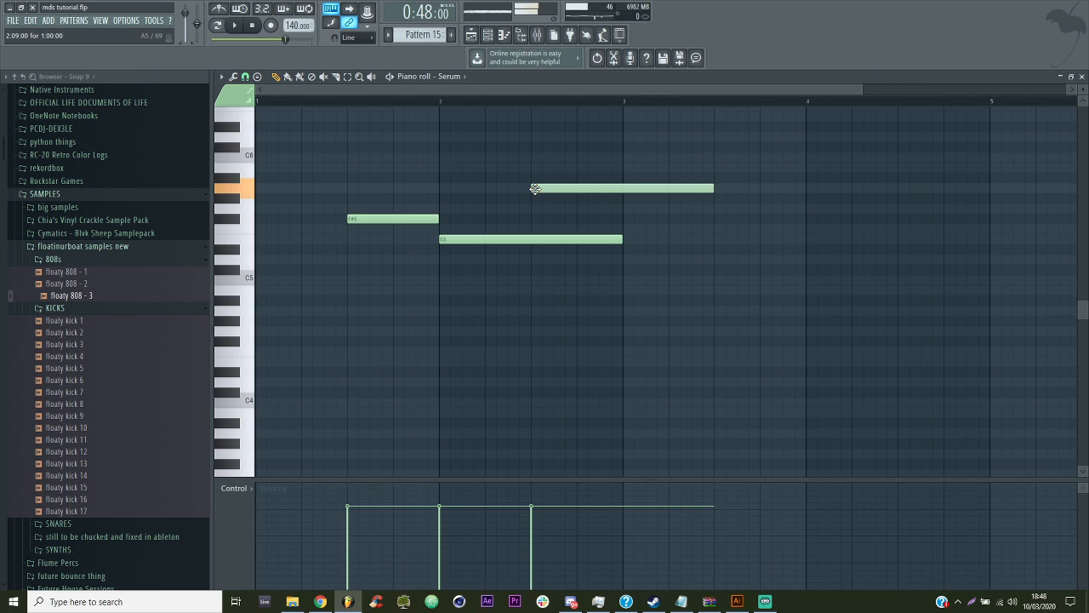
key(space)
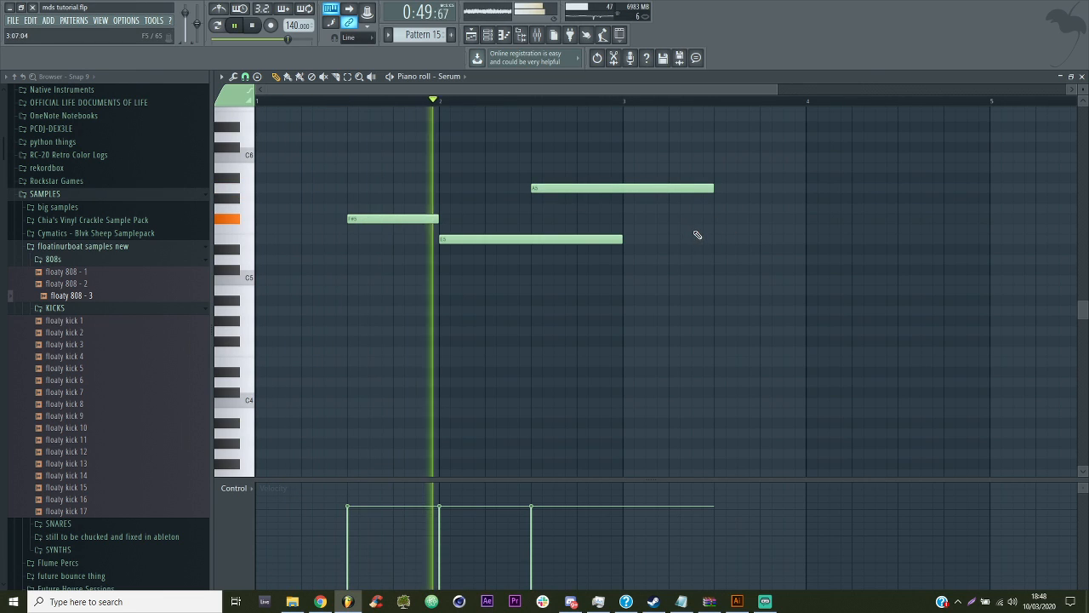
click(627, 269)
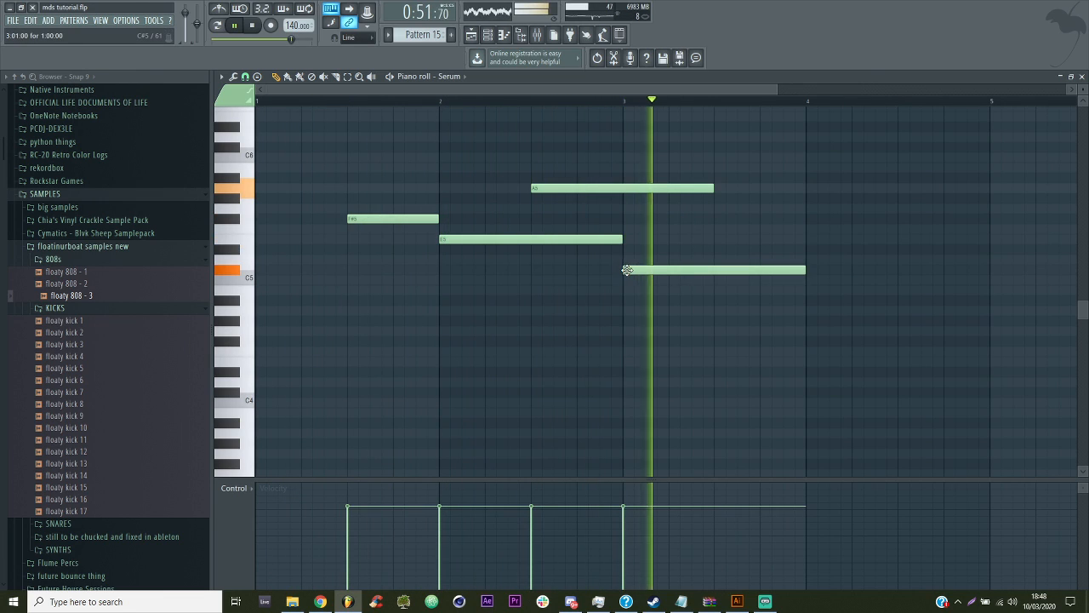
key(space)
right_click(628, 270)
click(823, 259)
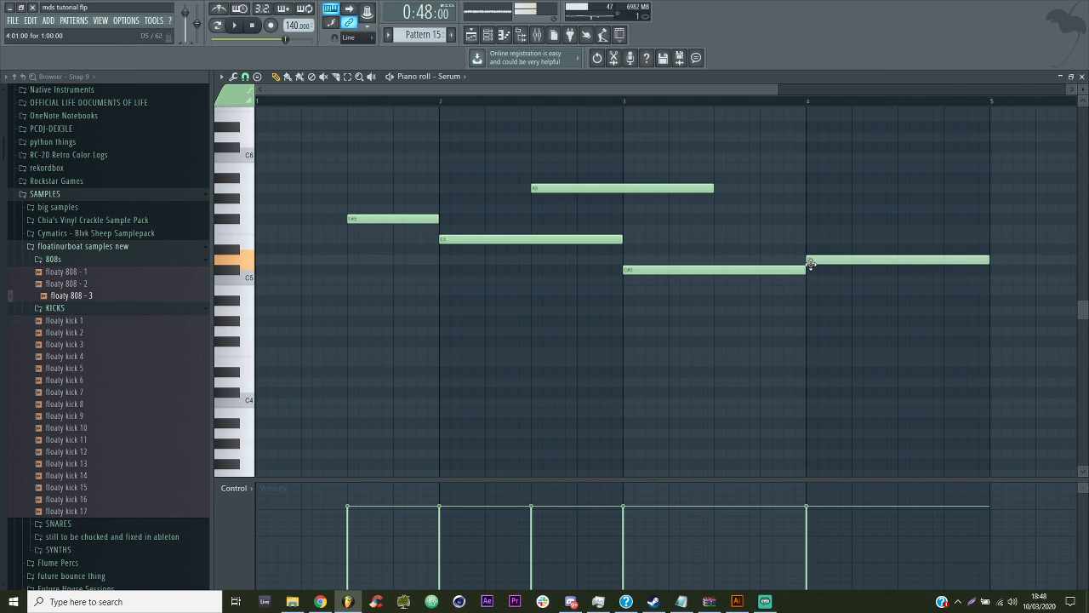
key(space)
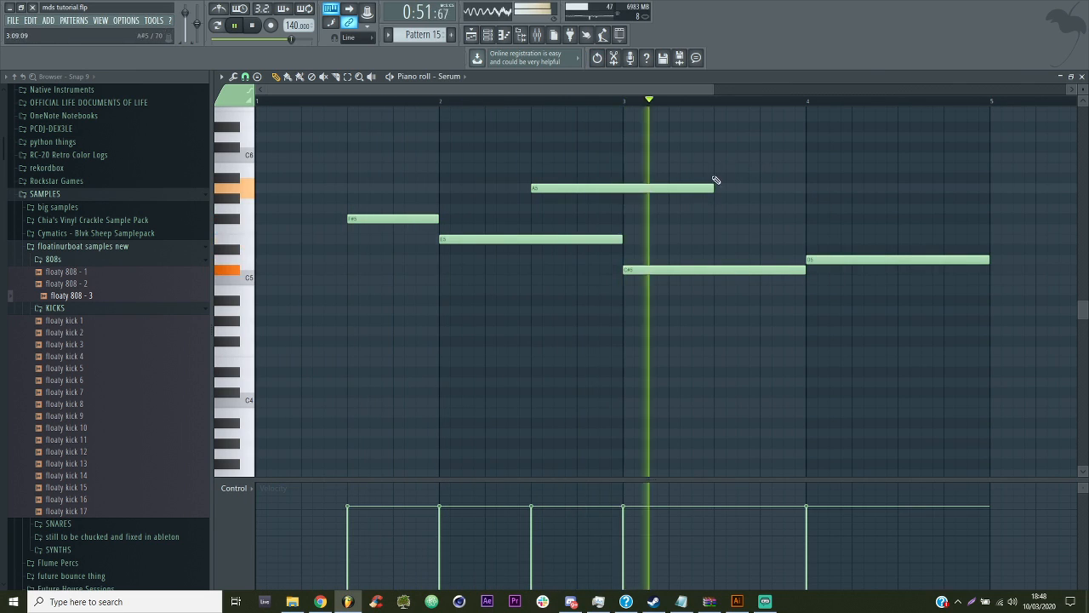
Shorten the A5 to end at bar 3 and replace the bar 3 C#5 with a half-bar C#5 starting just before bar 3
drag(713, 187, 622, 188)
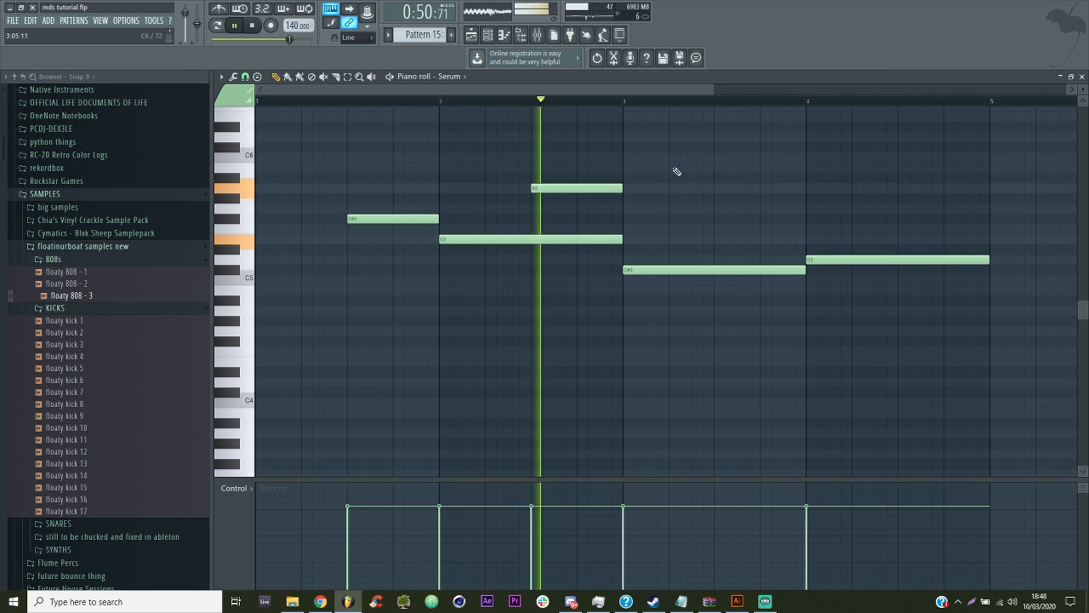
key(space)
click(604, 270)
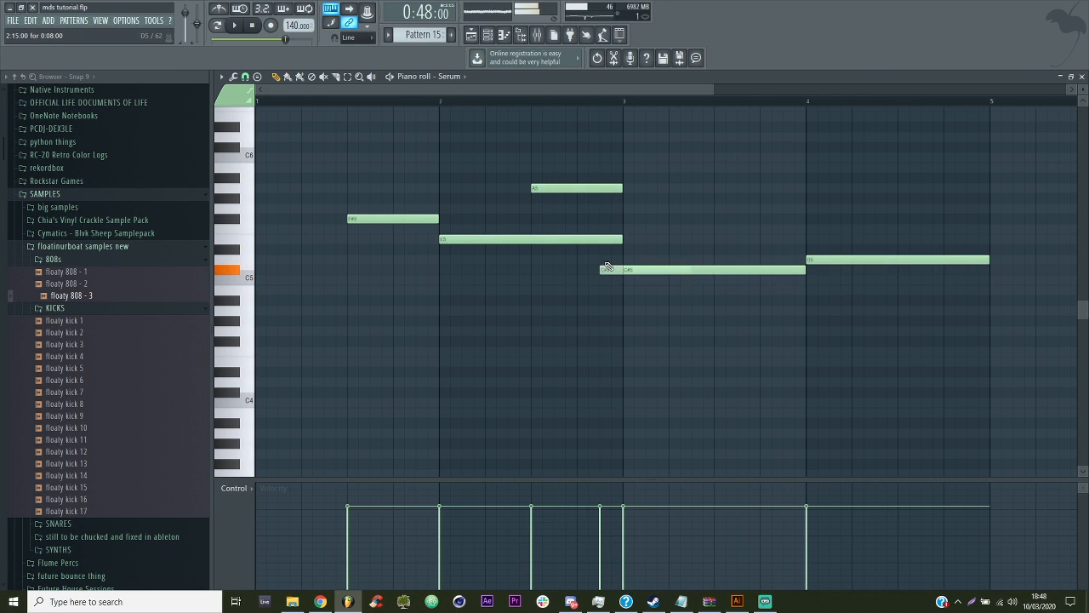
right_click(633, 267)
key(space)
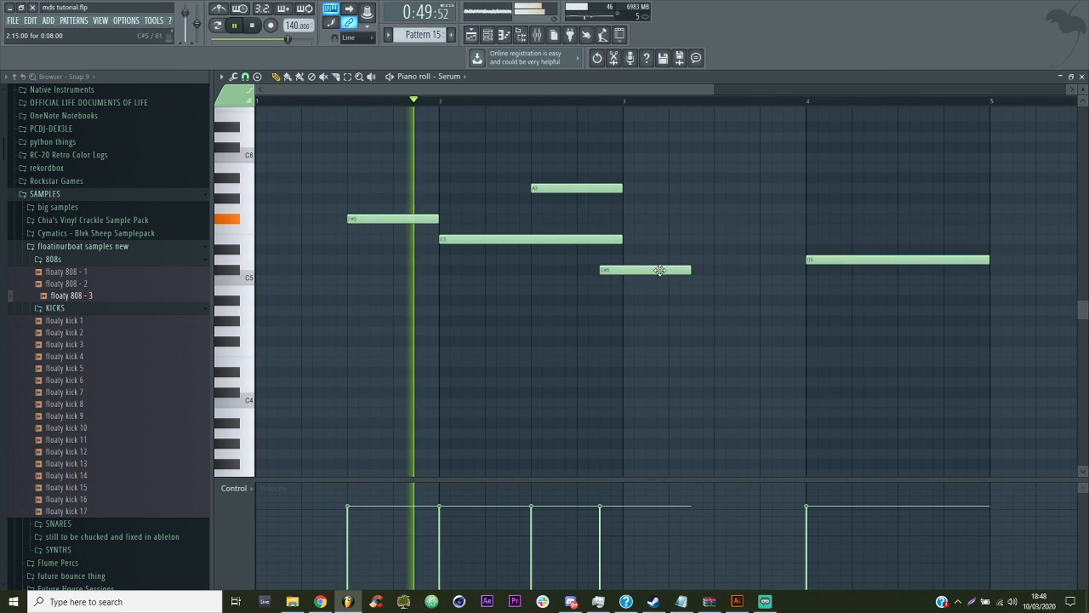
Add a half-bar D5 at bar 3, then move the C#5 to the last quarter of bar 2 and lengthen it slightly
click(628, 259)
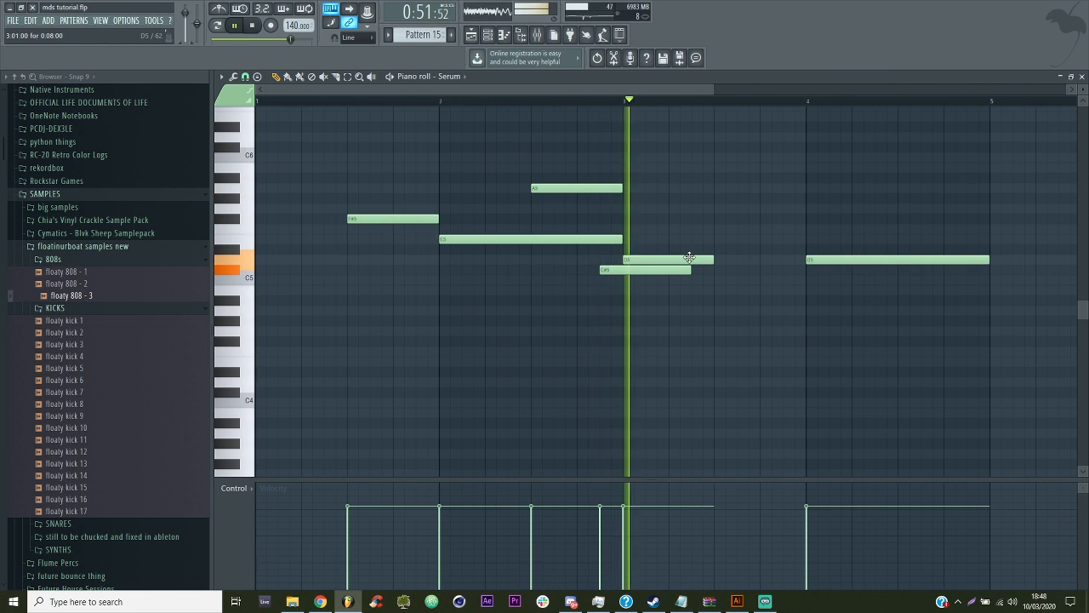
drag(610, 269, 587, 269)
key(space)
key(space)
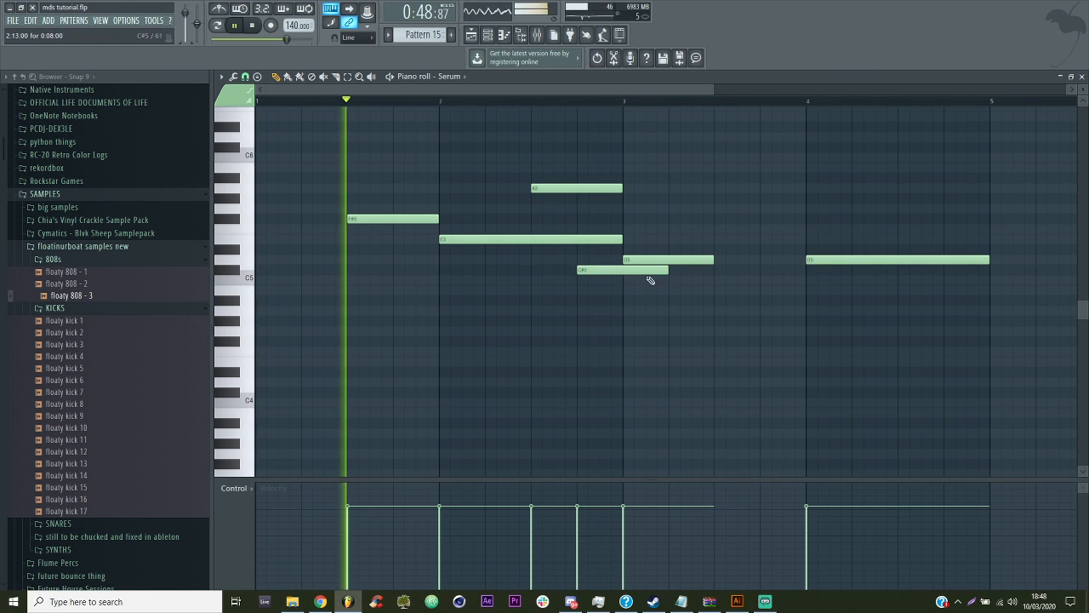
drag(663, 272, 680, 271)
End the E5 where the C#5 starts, extend the D5 through bar 3, and lower the bar 4 note to C#5
drag(622, 239, 577, 239)
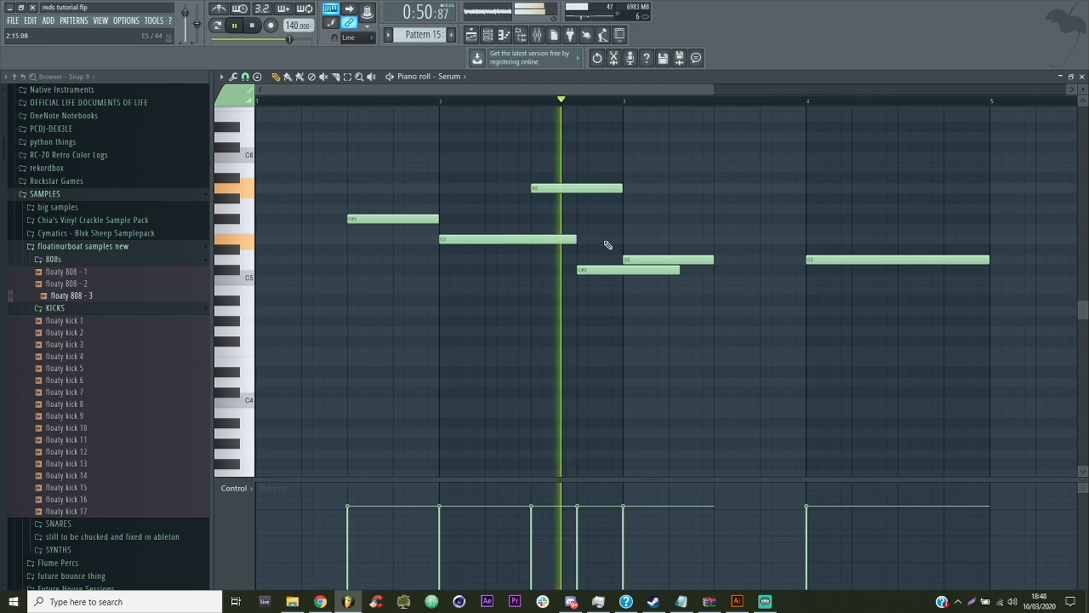
key(space)
drag(713, 260, 810, 272)
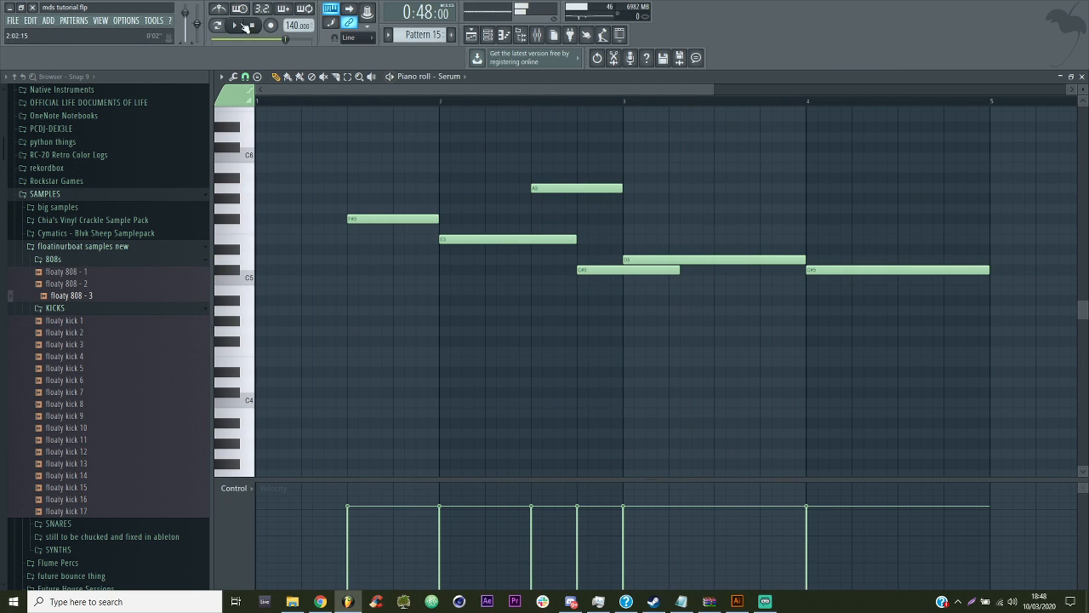
Loop Pattern 15 and enable the MG Low 12 filter in its Serum channel
key(space)
click(522, 35)
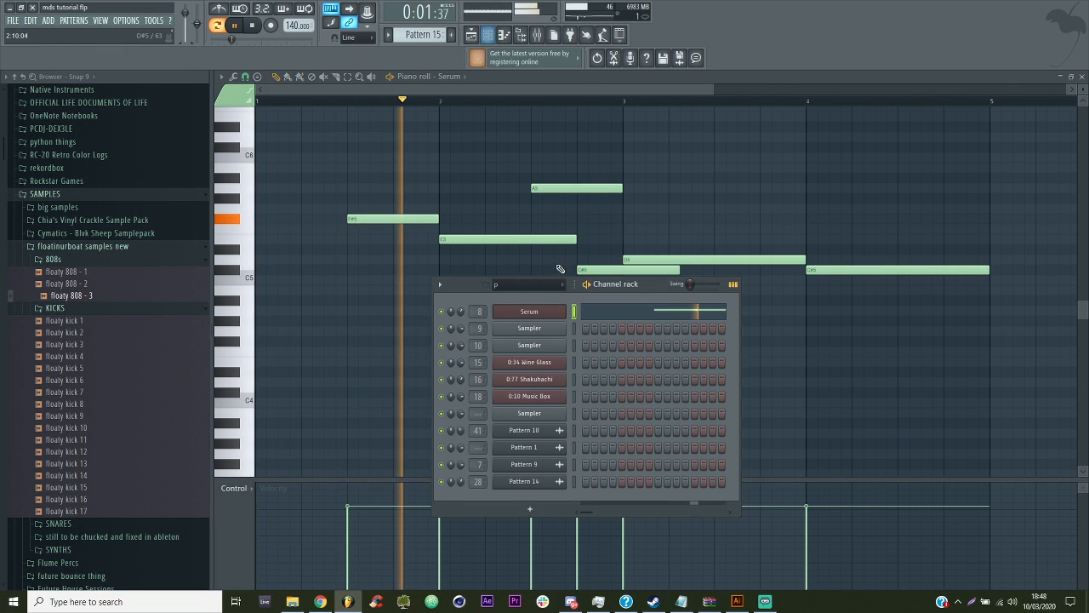
click(535, 38)
right_click(585, 150)
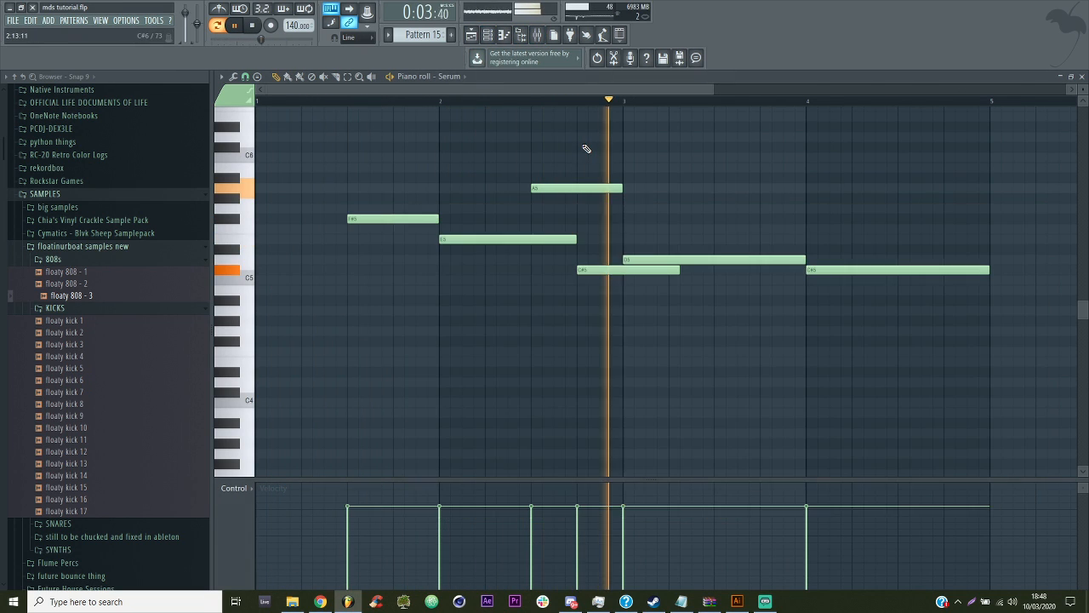
key(F6)
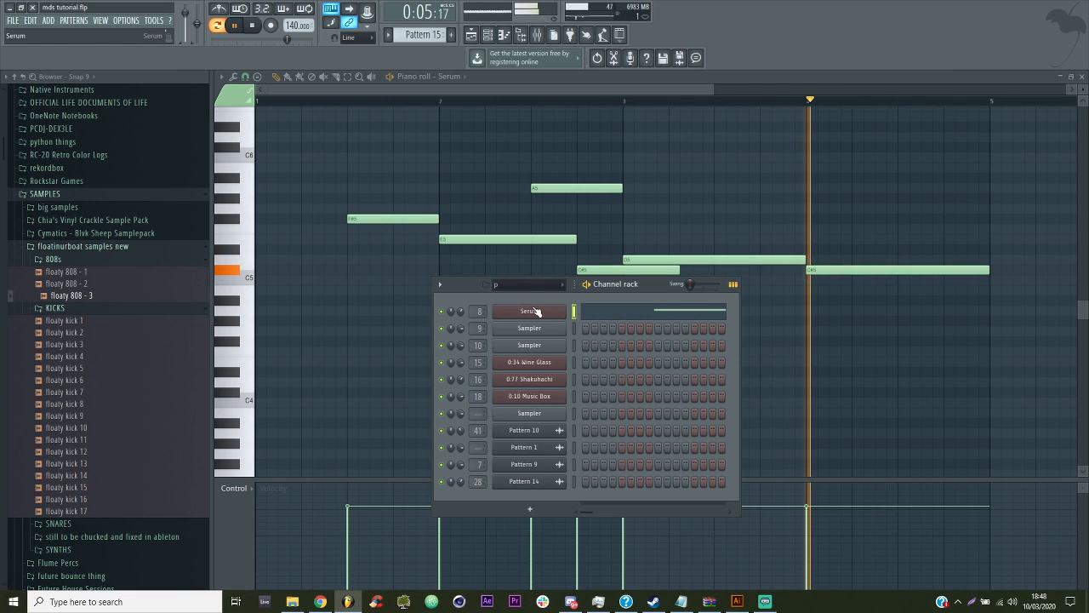
click(529, 310)
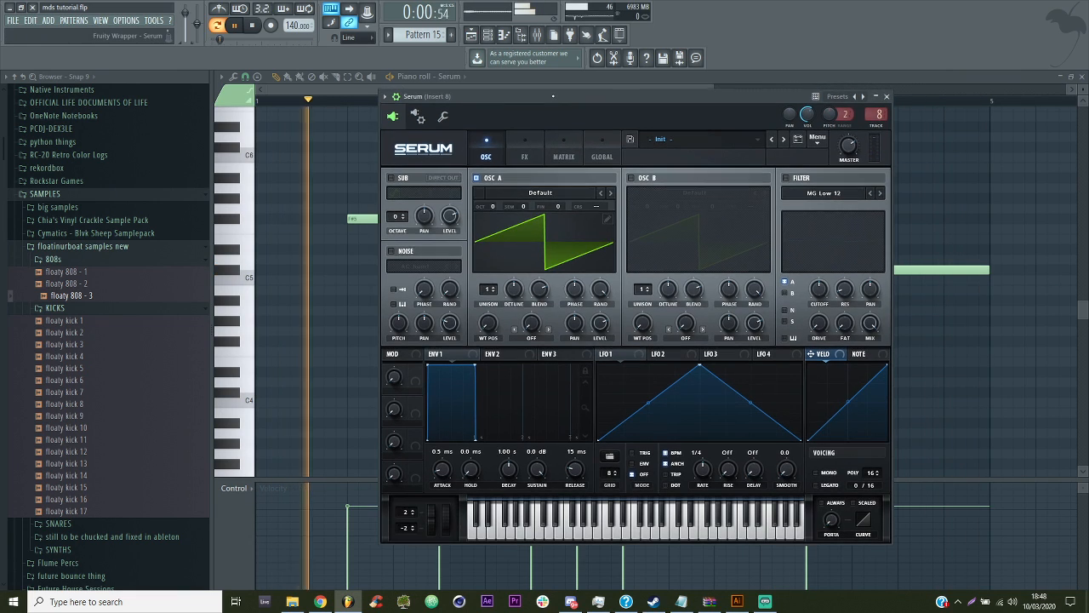
click(785, 178)
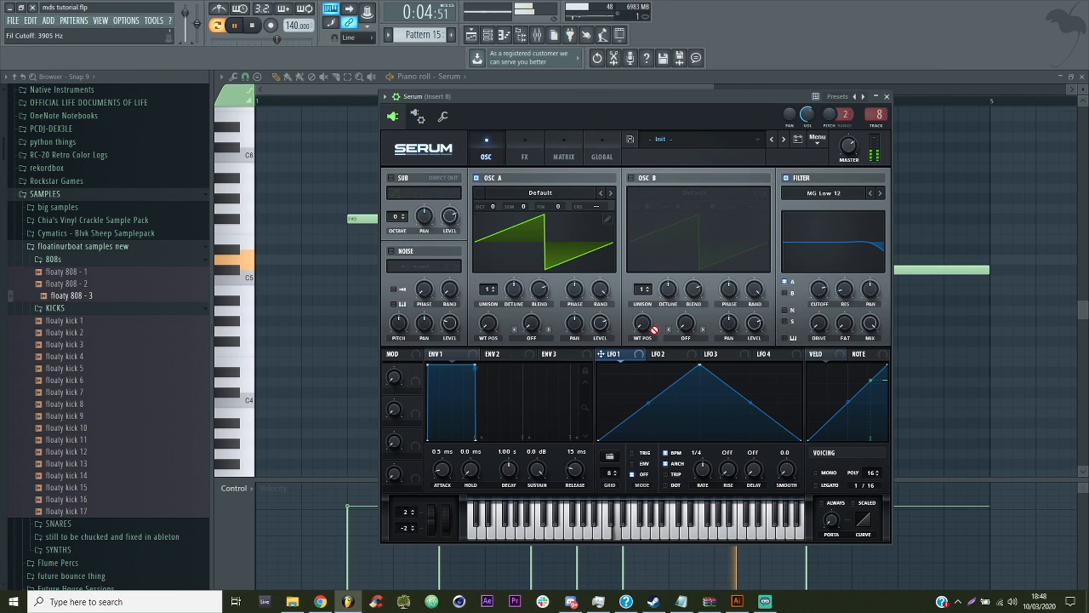
Try modulating the filter cutoff with LFO 1 as a rising ramp at a 1/2 rate
drag(810, 279, 808, 258)
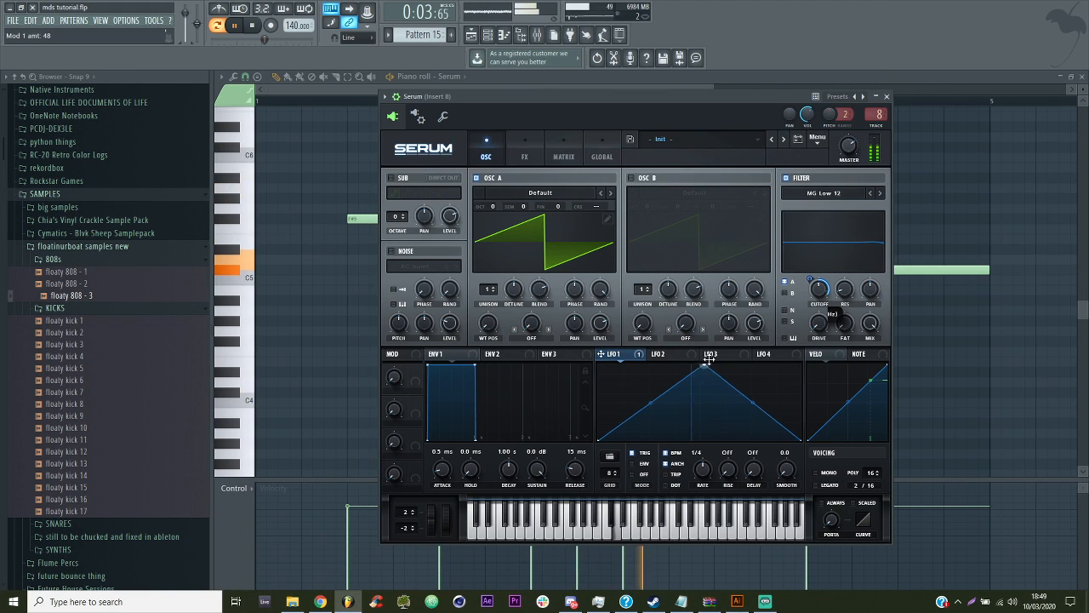
drag(704, 363, 828, 316)
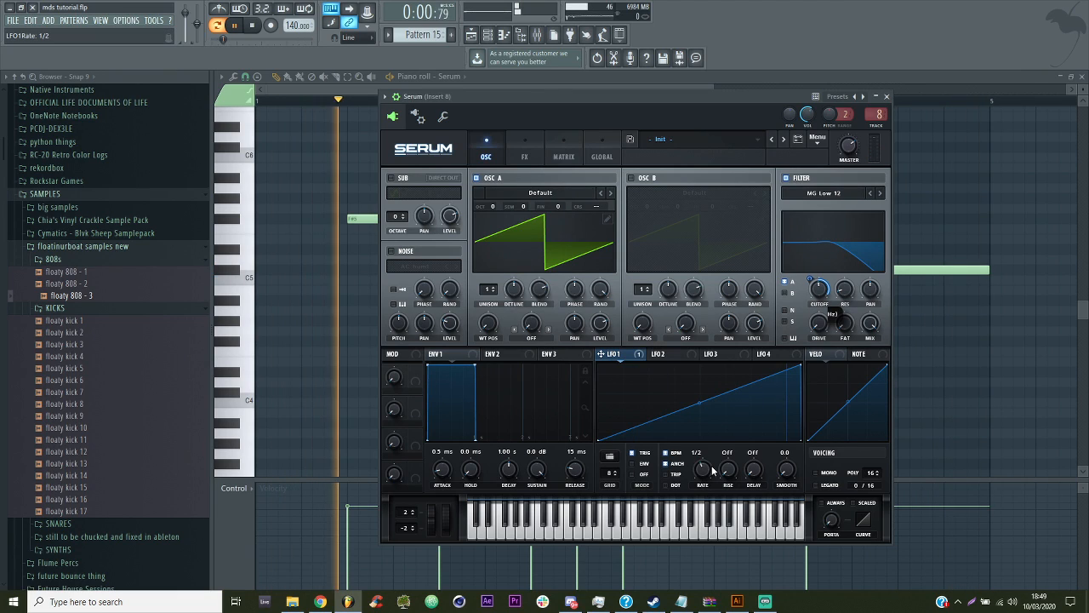
right_click(618, 359)
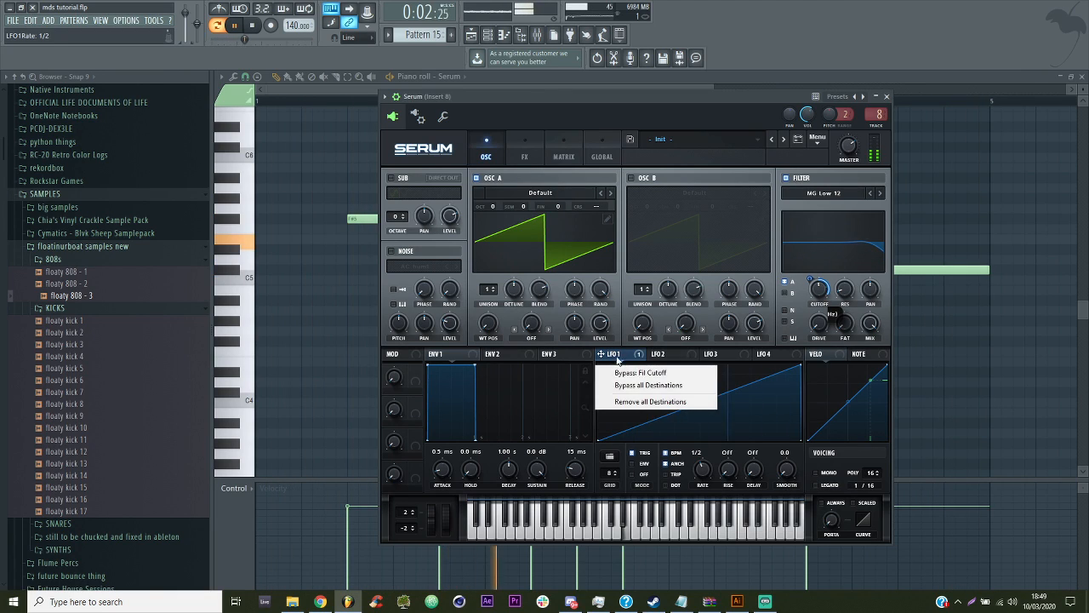
click(633, 401)
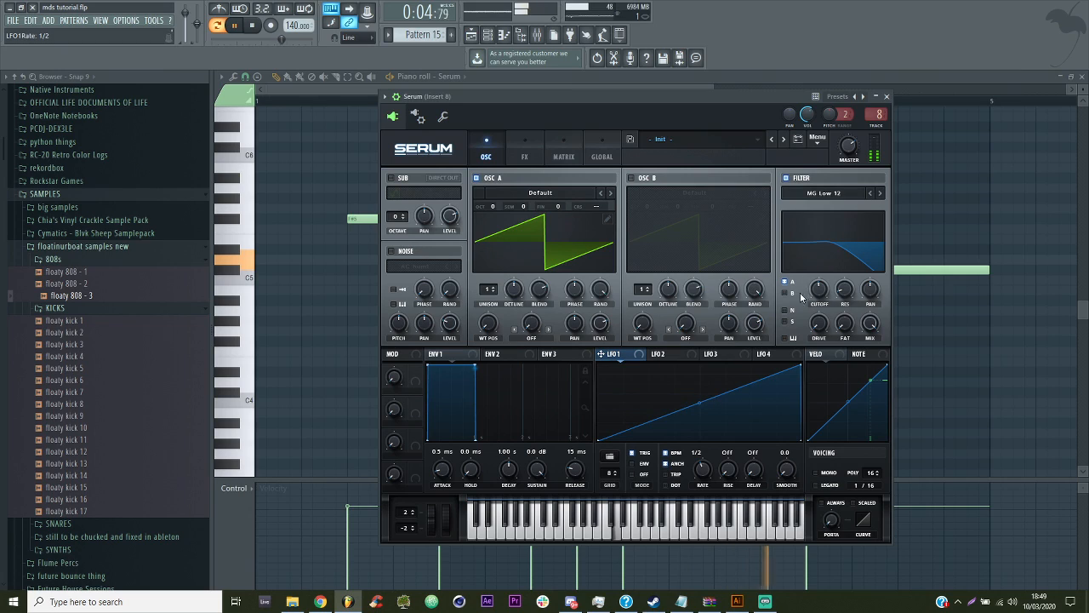
Modulate the filter cutoff with Env 2, setting sustain to 0%, decay to 123 ms and the cutoff to 4332 Hz
drag(514, 358, 818, 322)
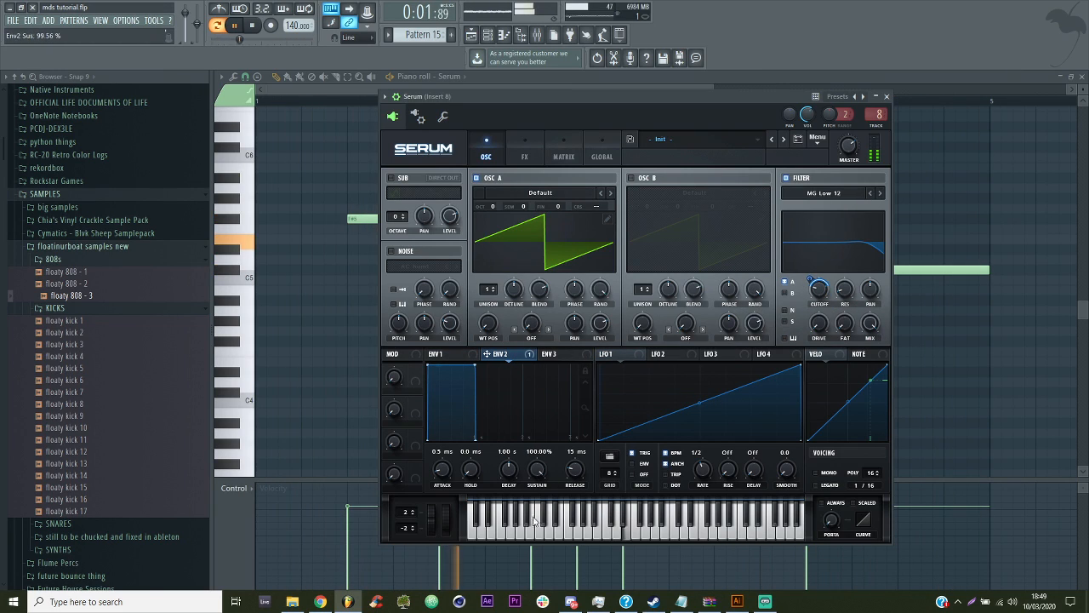
drag(537, 469, 537, 519)
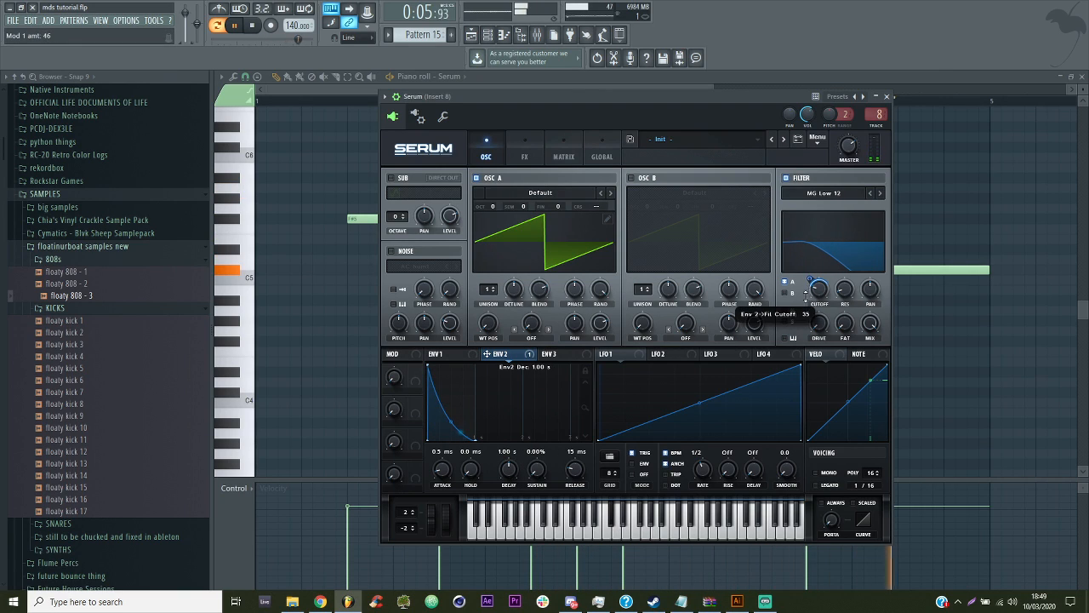
drag(817, 288, 834, 238)
drag(812, 277, 819, 304)
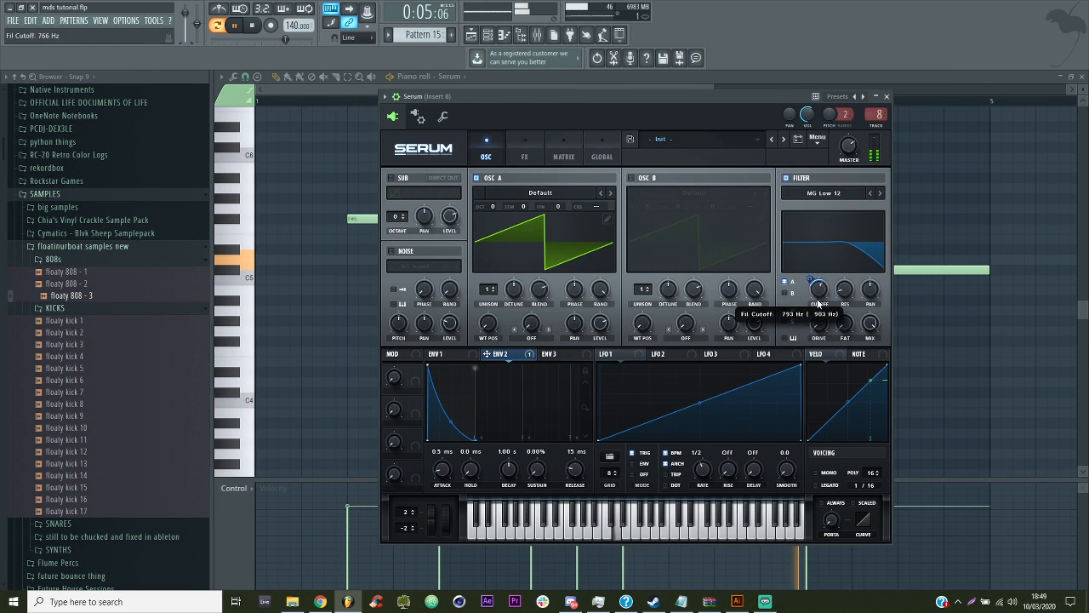
drag(505, 474, 505, 498)
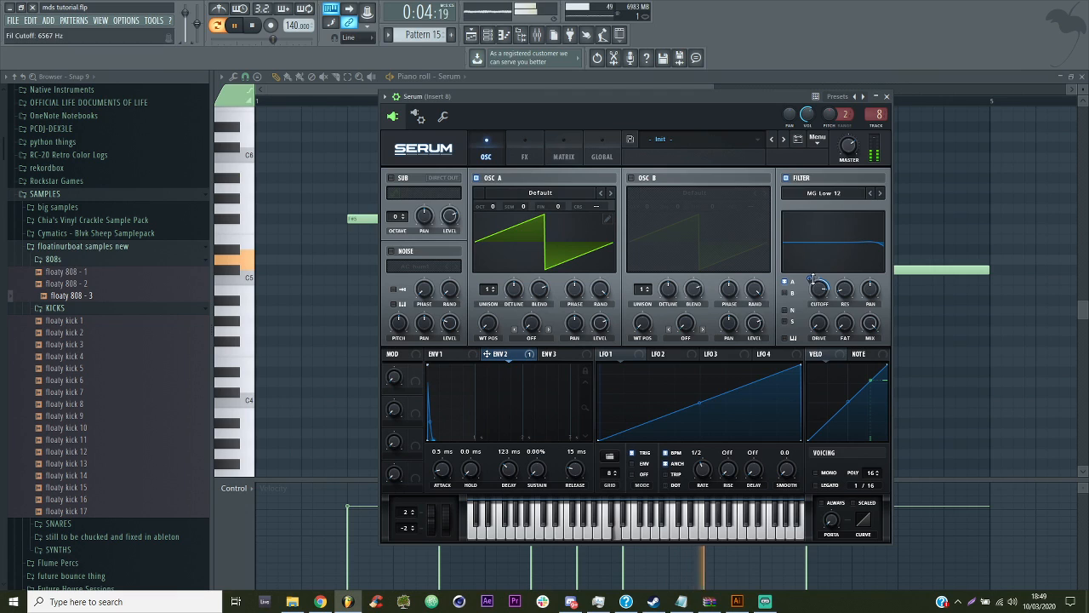
drag(816, 288, 823, 297)
Load the DMS CAW JUNO 106 SAW wavetable into oscillator A and enable oscillator B with 5 unison voices routed through the filter
click(556, 191)
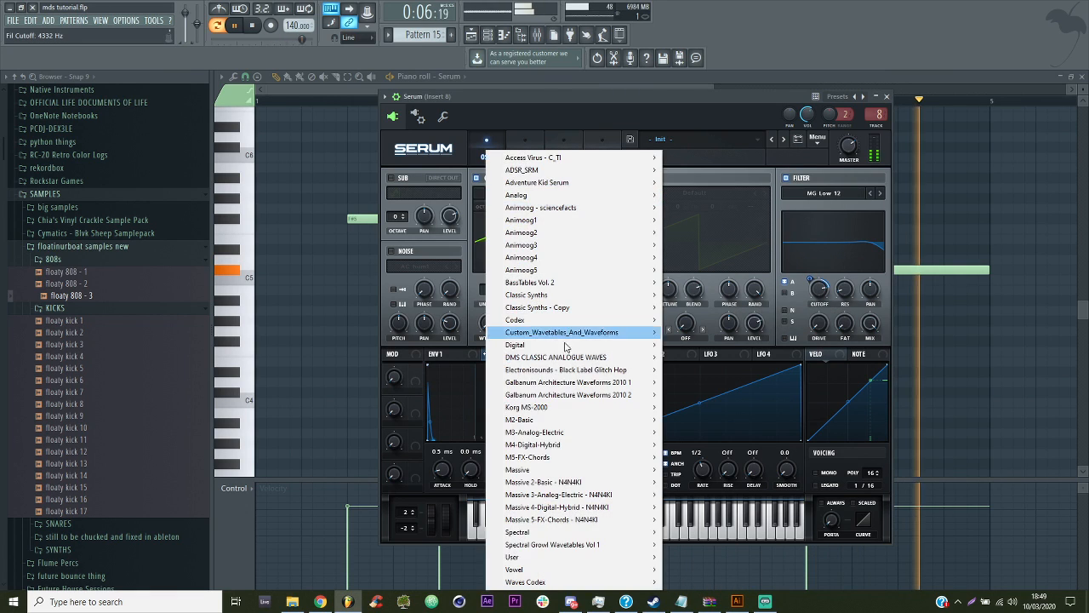
mouse_move(578, 349)
click(749, 165)
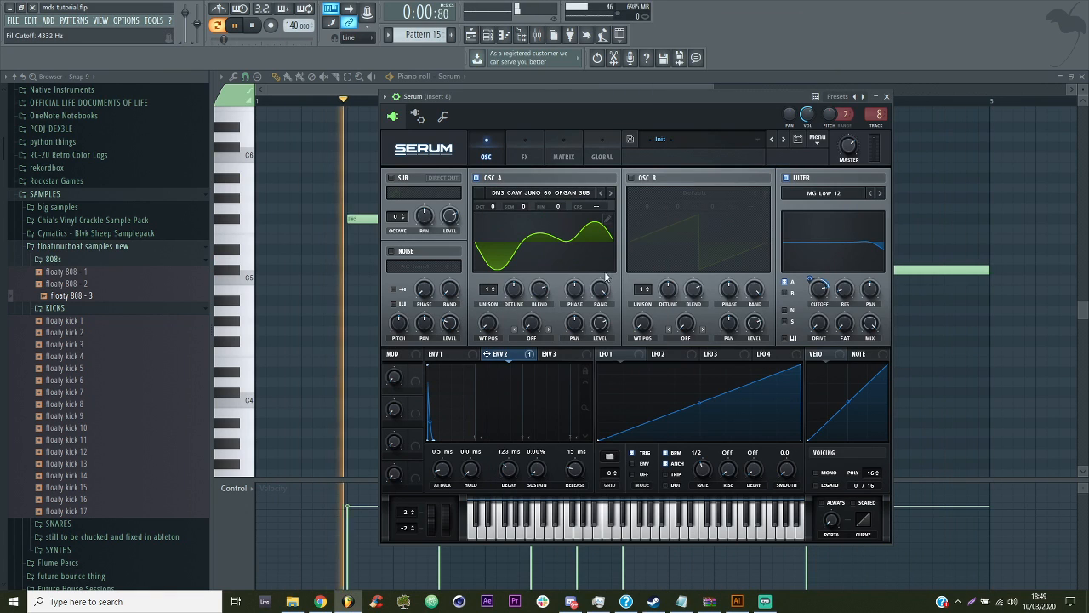
click(600, 192)
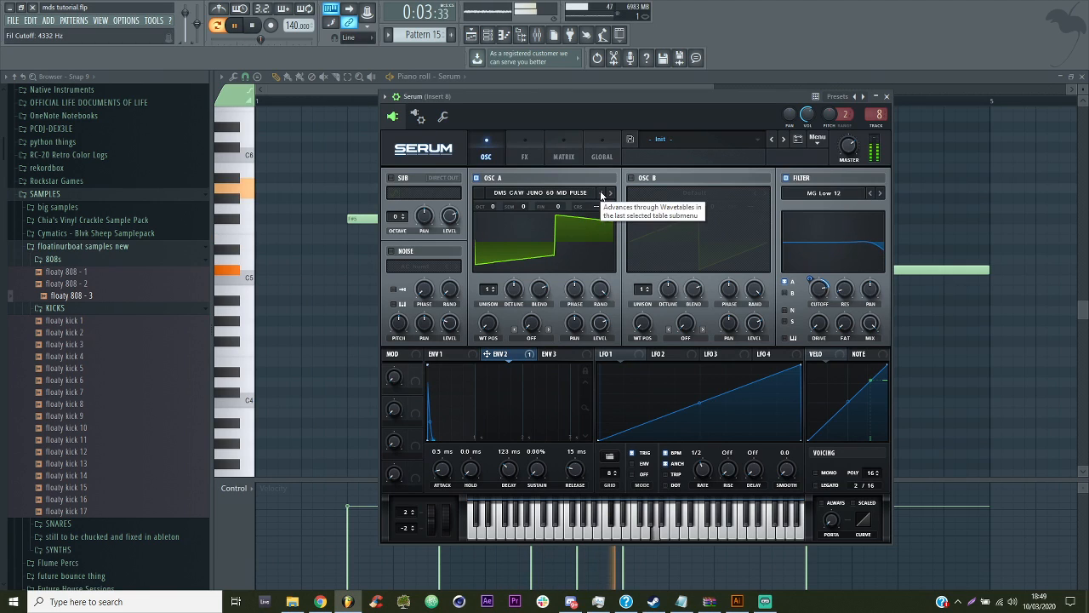
click(602, 196)
click(633, 179)
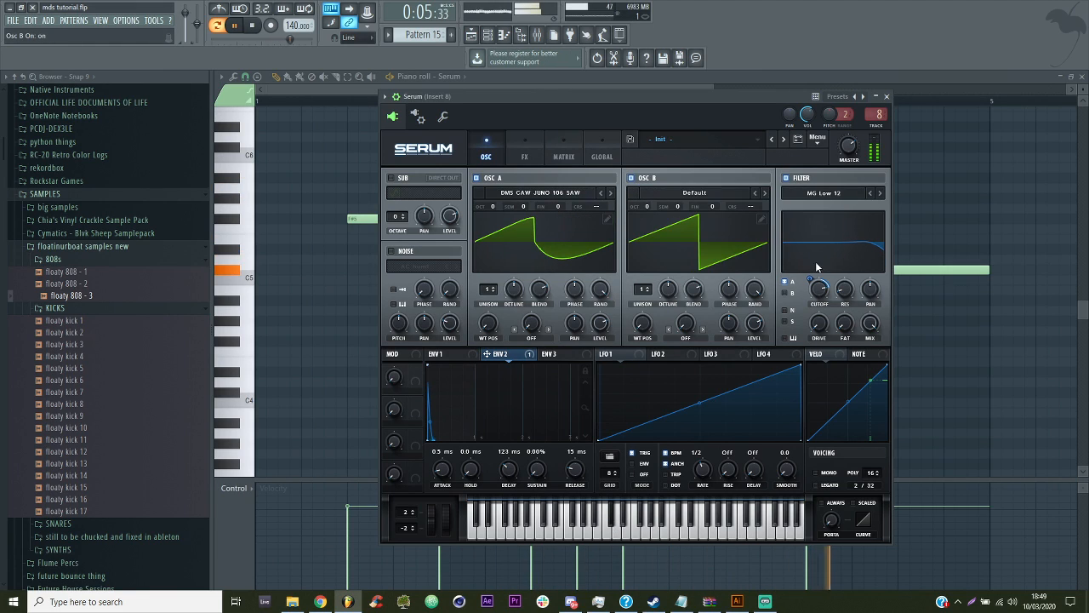
drag(647, 289, 650, 259)
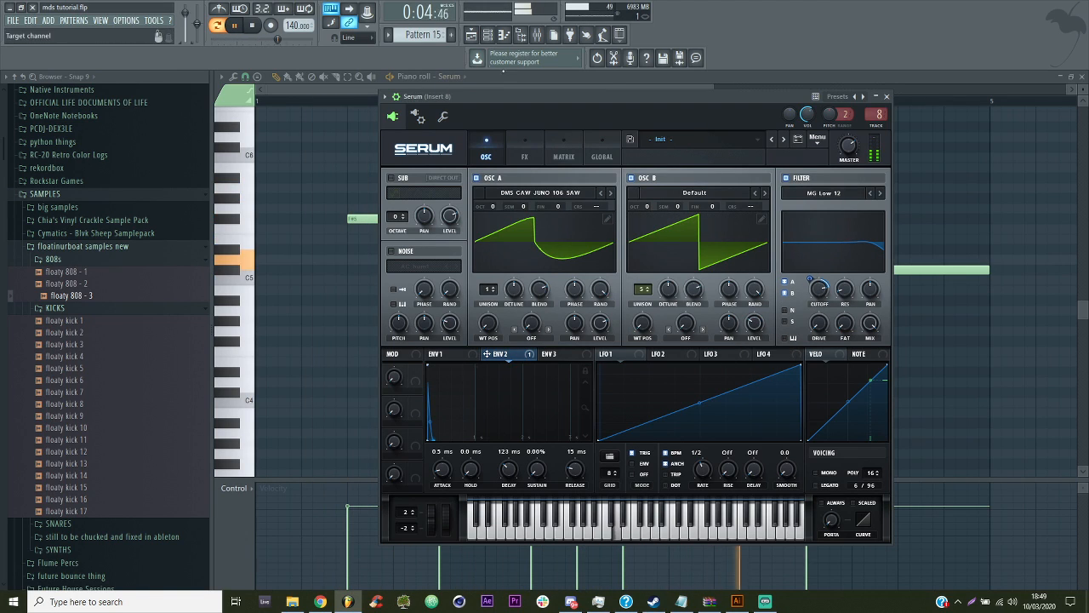
Play the arrangement from bar 29 to hear the Serum melody in context, and check the effects on mixer Insert 8
key(F5)
click(431, 103)
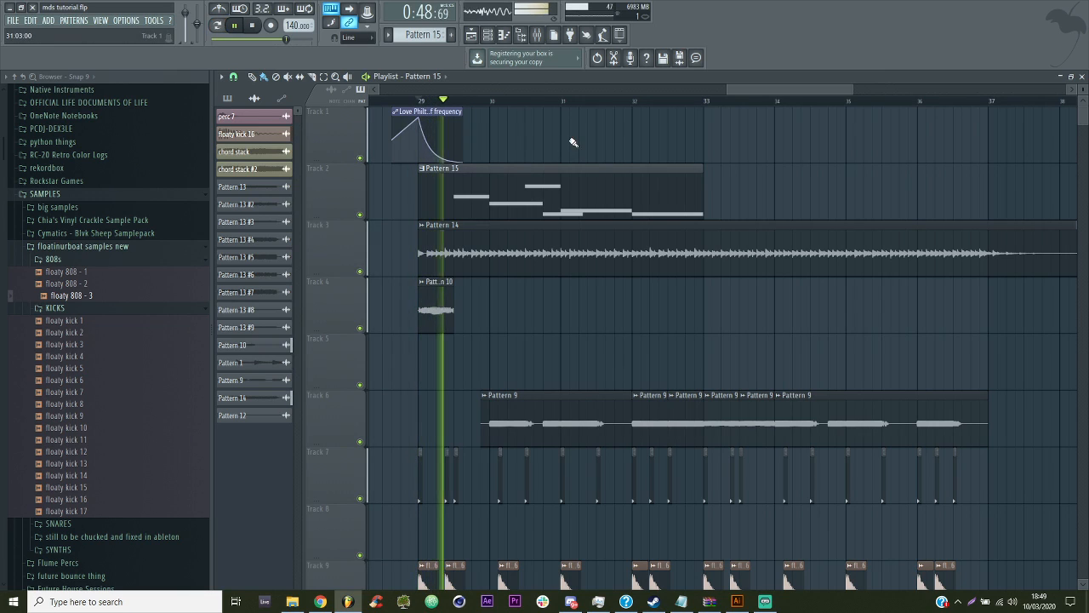
click(488, 36)
click(541, 36)
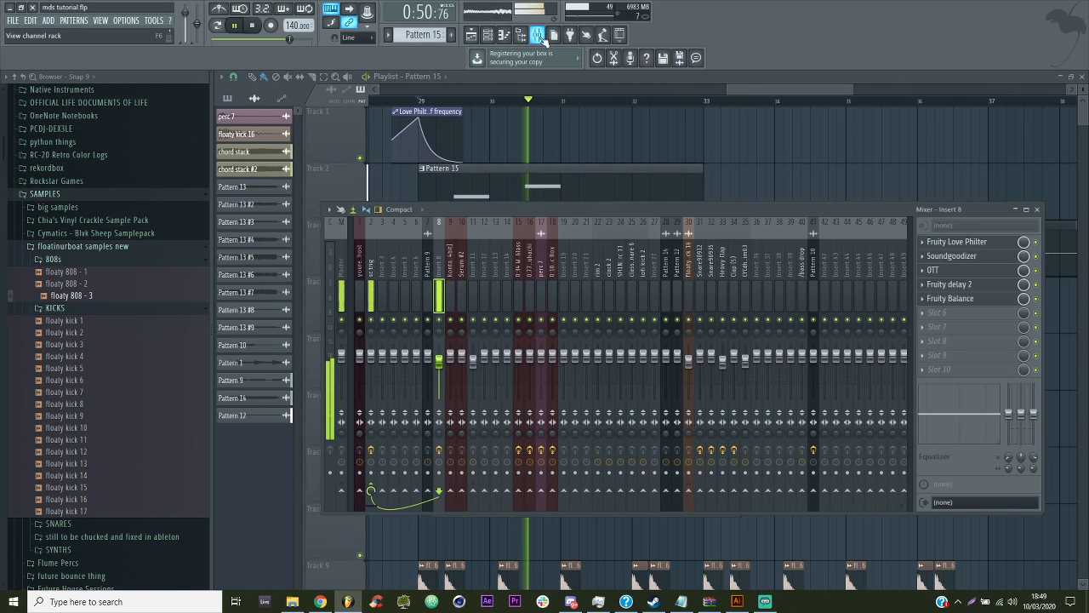
key(F9)
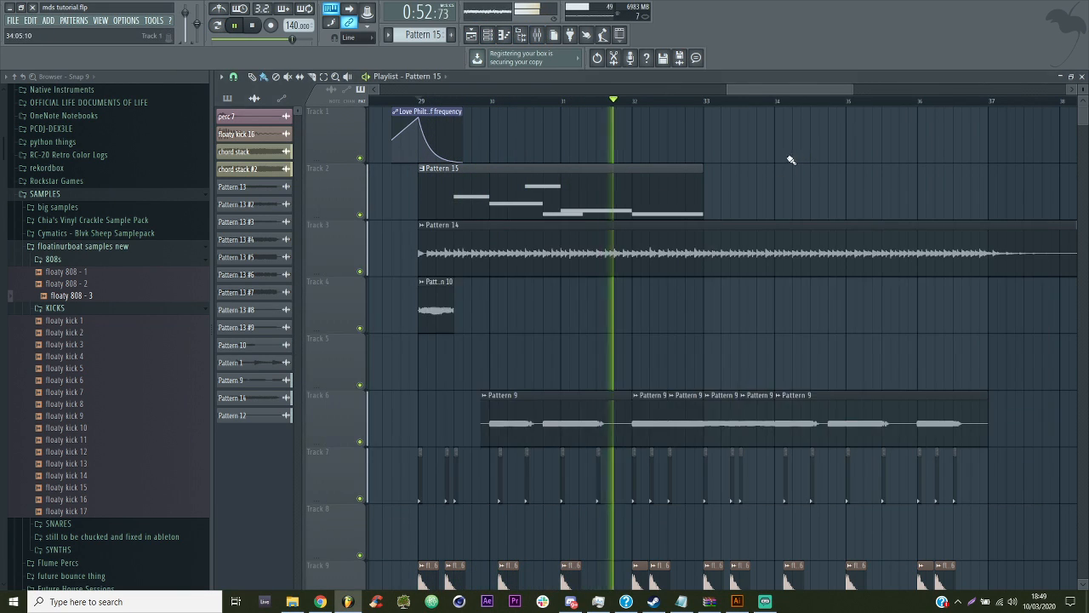
key(F7)
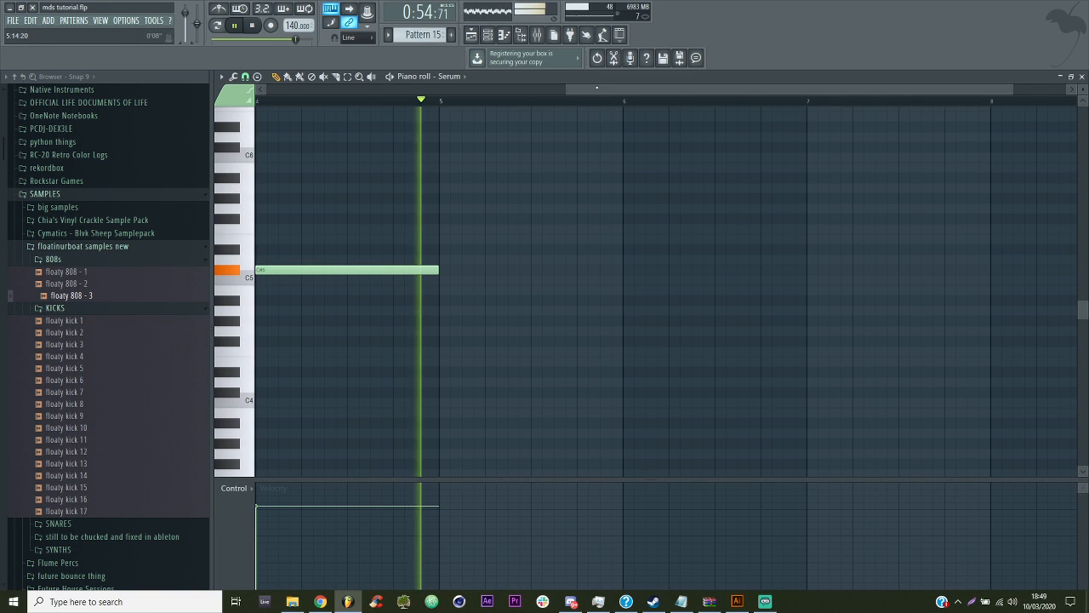
Recheck the Serum patch, replay from bar 29 and inspect Fruity Balance and Fruity delay 2 on mixer Insert 8
click(488, 36)
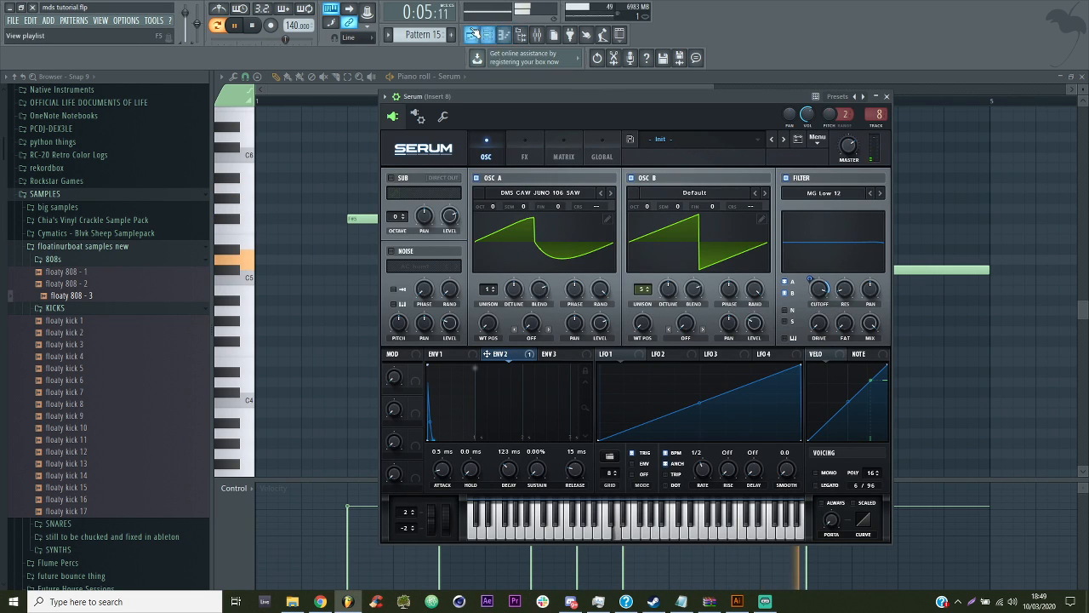
click(472, 34)
click(428, 102)
key(F9)
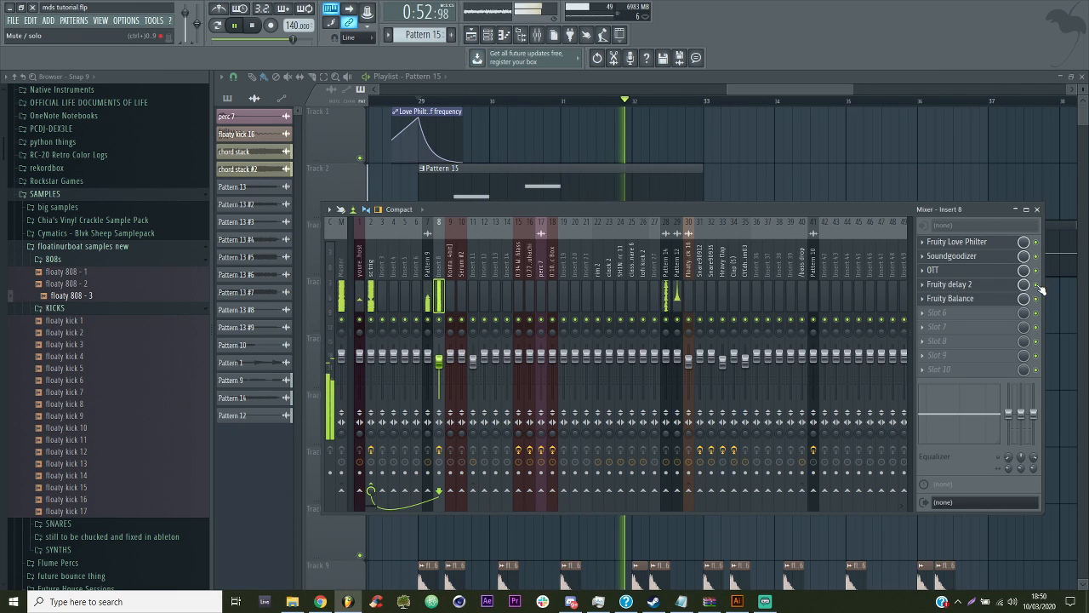
click(959, 300)
click(950, 284)
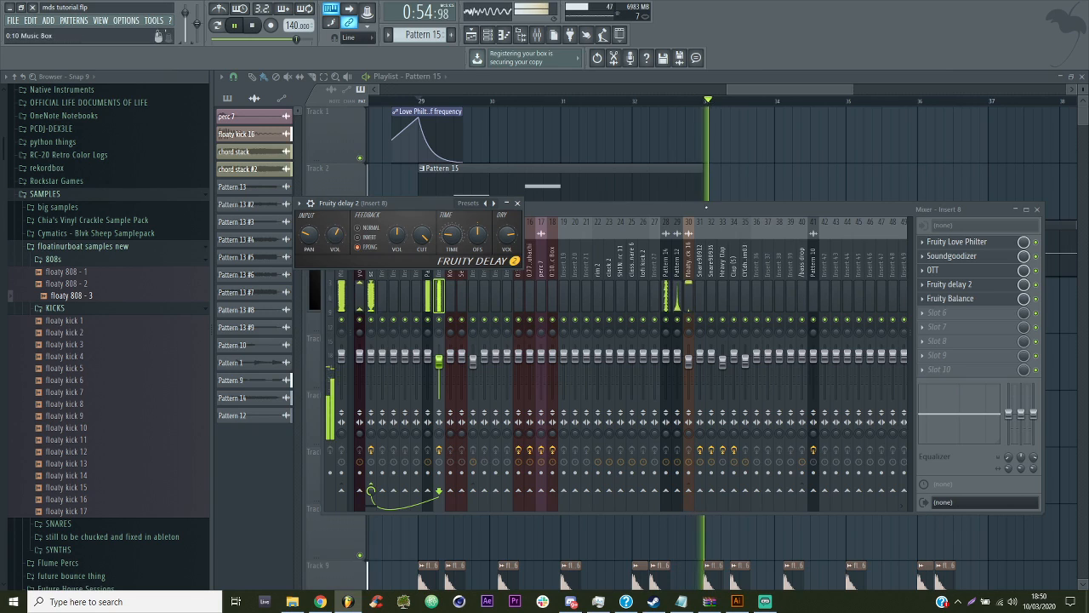
Duplicate Pattern 15's four-bar Serum melody into bars 5 to 8 of the piano roll
double_click(676, 187)
key(space)
key(space)
drag(562, 89, 1, 107)
key(ctrl+a)
drag(328, 215, 766, 220)
ctrl+click(769, 335)
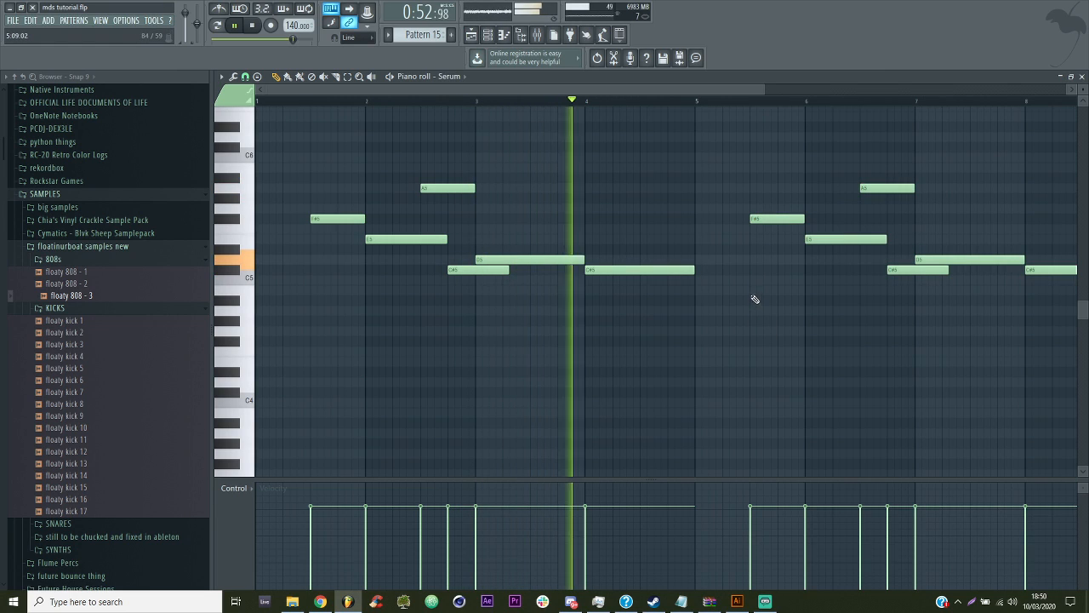
Rewrite the copied opening with overlapping half-bar notes C#6, D6 and A5 in bar 5 and F#5 at bar 6, deleting the superseded notes
click(752, 150)
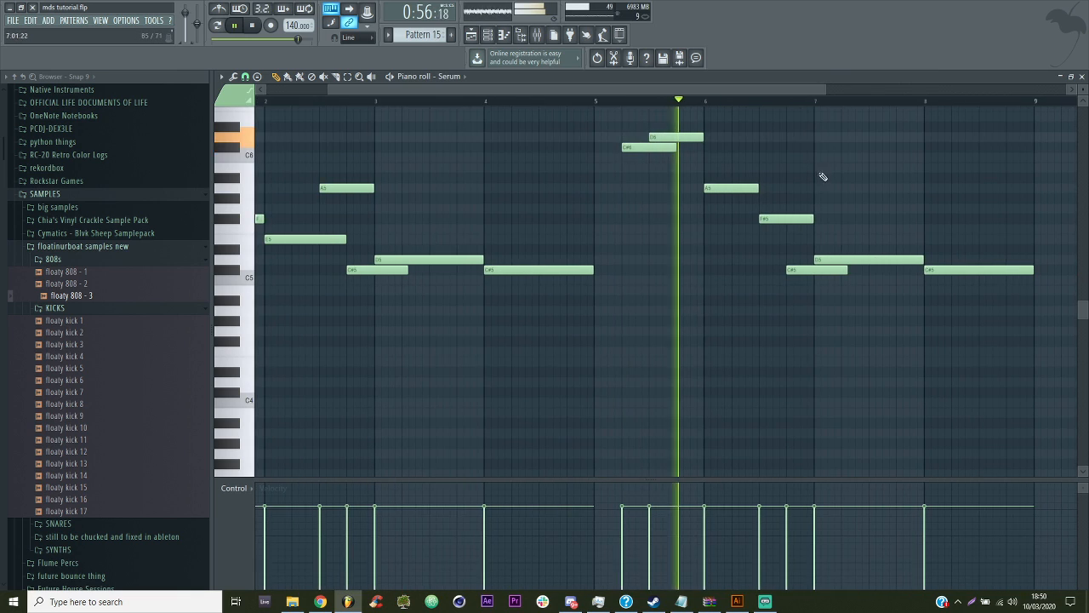
key(space)
right_click(725, 188)
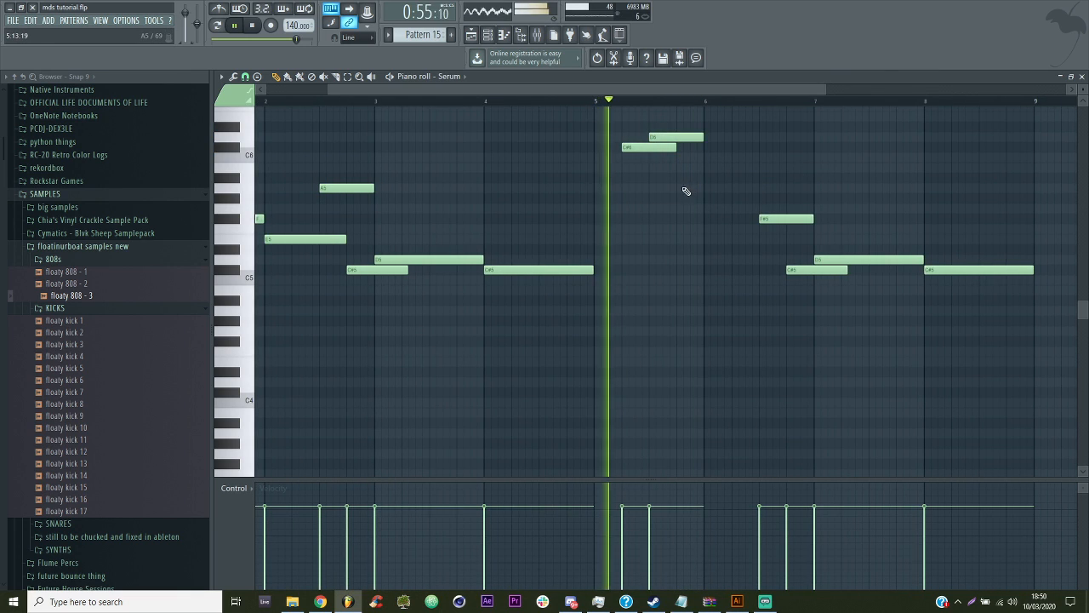
click(684, 189)
click(715, 220)
right_click(769, 220)
key(space)
Continue the phrase with half-bar notes C#5, D5 and A5 in bar 6 and F#5 at bar 7, replacing the copied notes
click(745, 259)
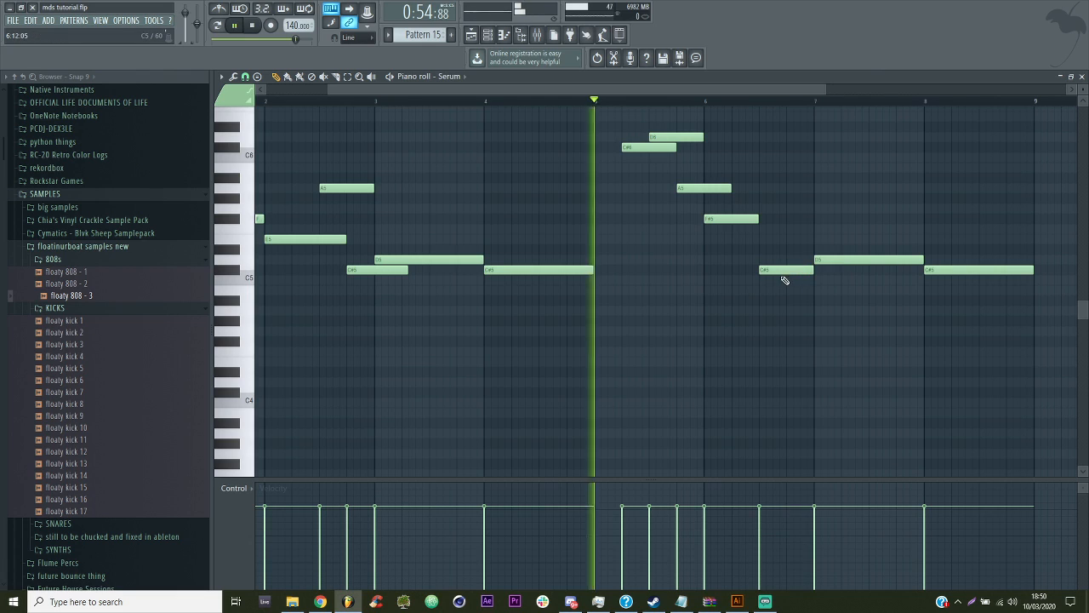
scroll(784, 101, right, 1)
scroll(783, 101, right, 1)
key(space)
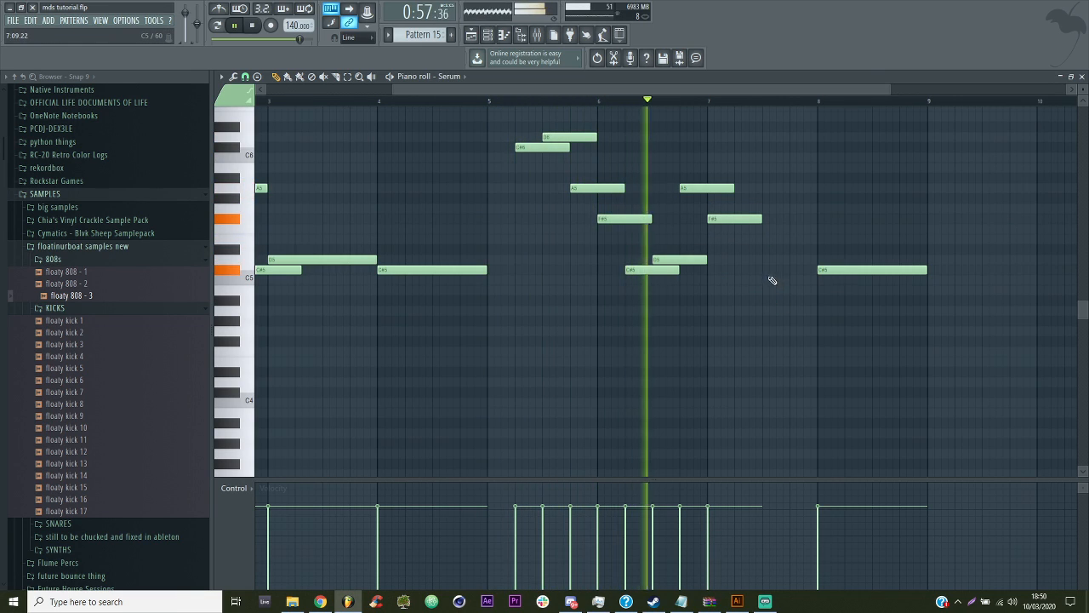
Extend the F#5 to fill bar 7 and replace the bar 8 C#5 with a one-bar E5, auditioning the ending
drag(760, 221, 816, 218)
right_click(824, 260)
click(823, 260)
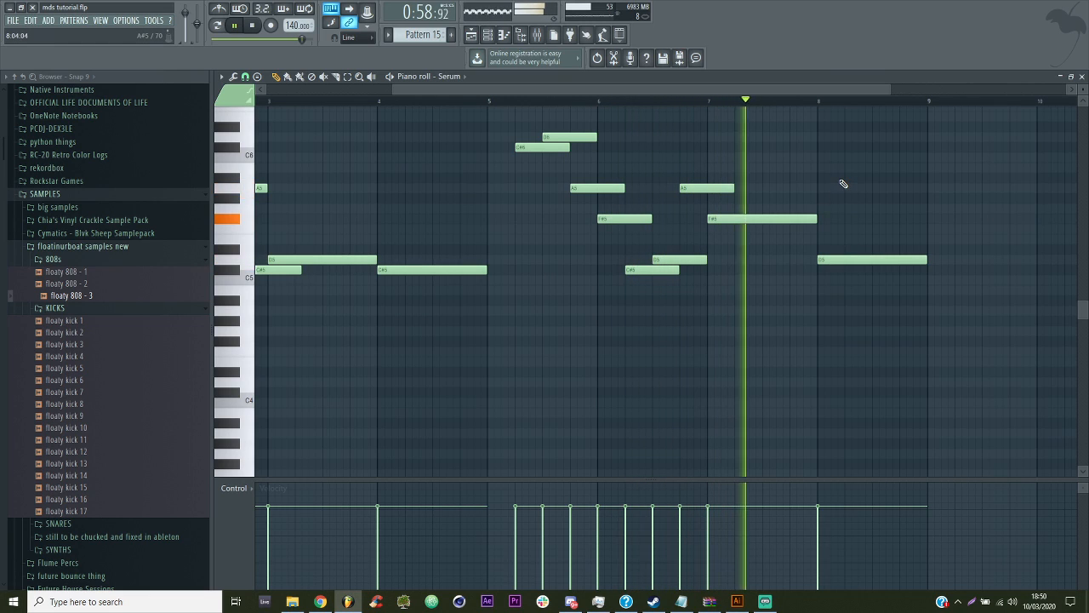
key(space)
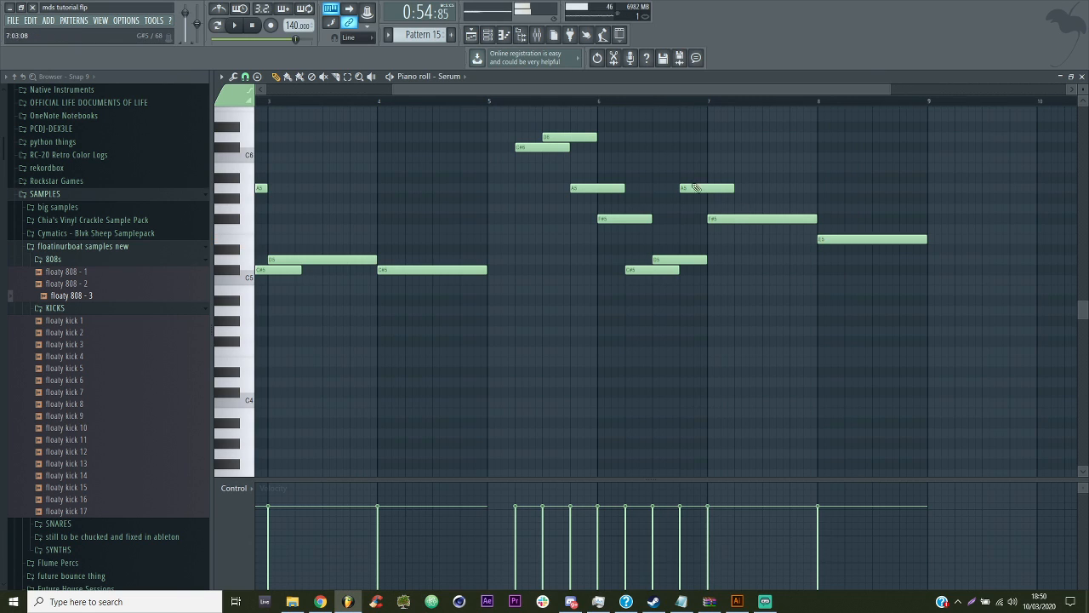
Solo track 11 in the playlist, enable track 12 alongside it, and play the two chord stack clips
click(475, 39)
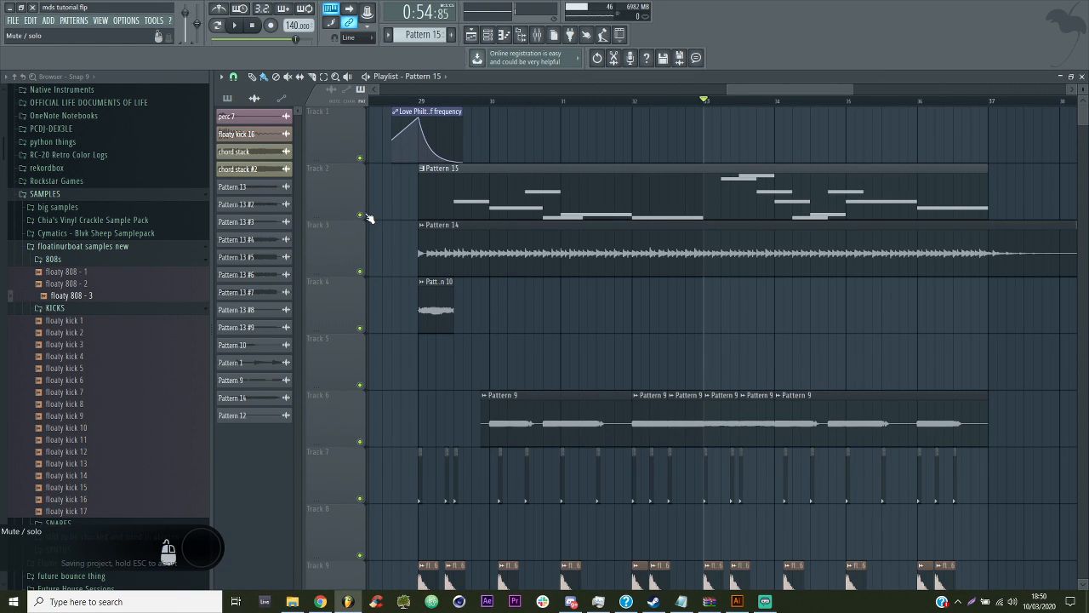
scroll(505, 318, down, 5)
click(359, 442)
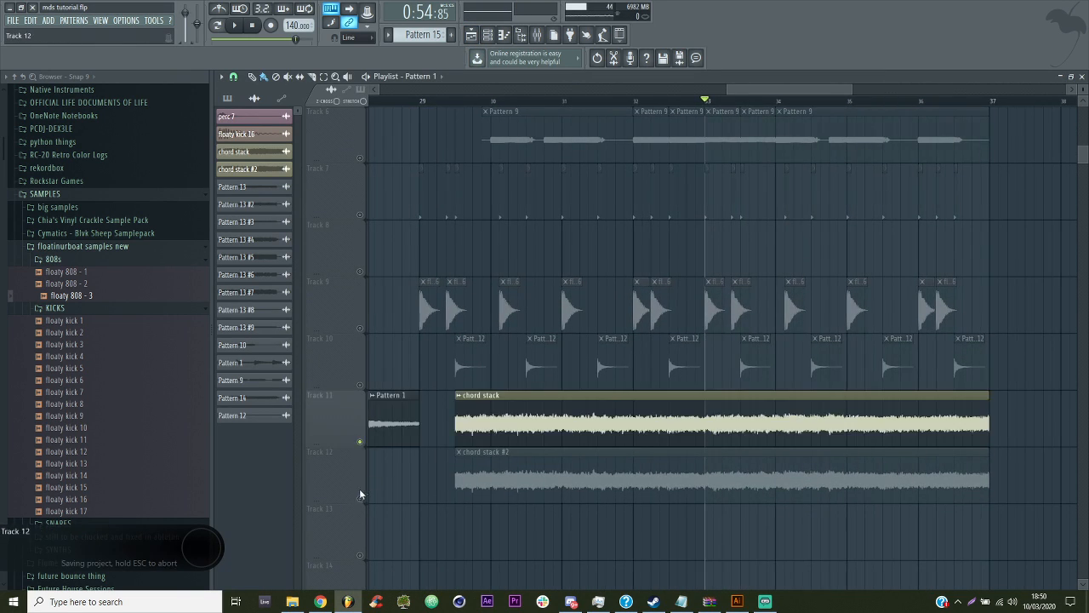
click(360, 499)
key(space)
scroll(498, 202, up, 2)
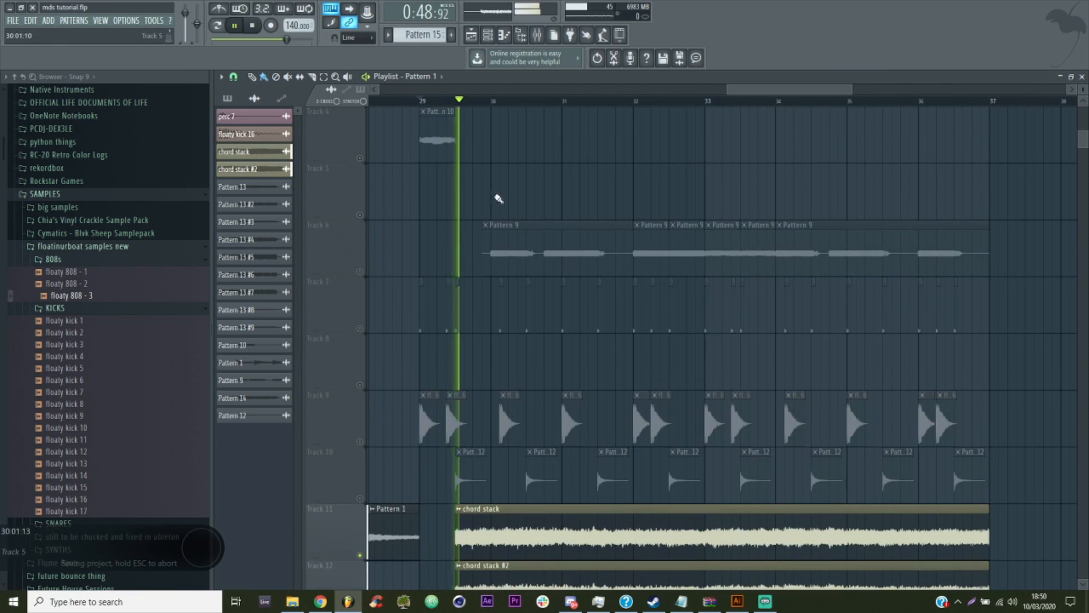
Set the Fruity Balance volume on mixer Insert 8 to -4.1 dB
click(539, 37)
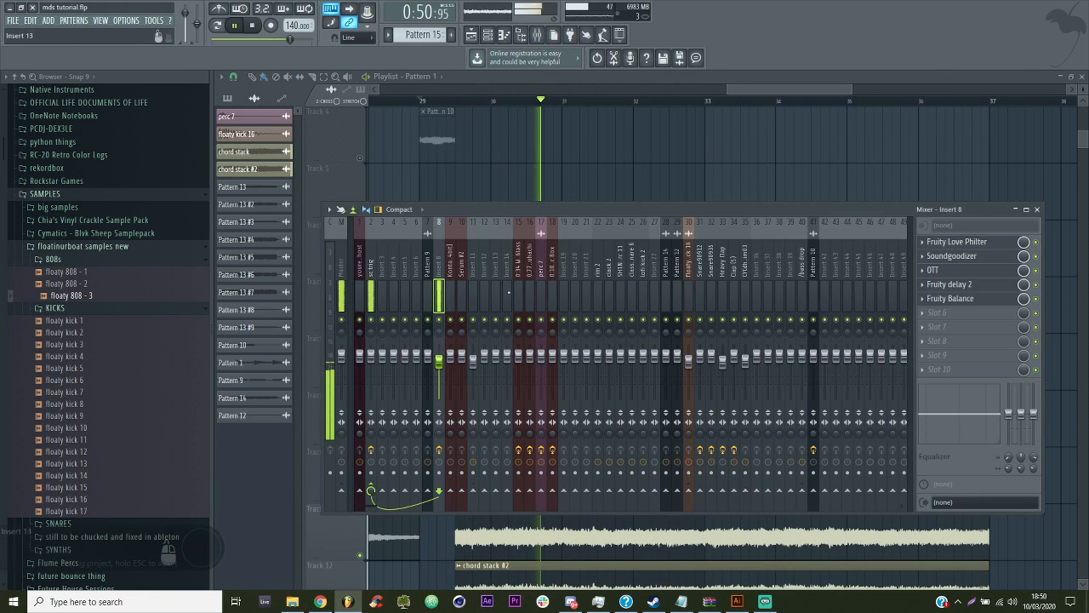
drag(598, 506, 670, 506)
click(959, 302)
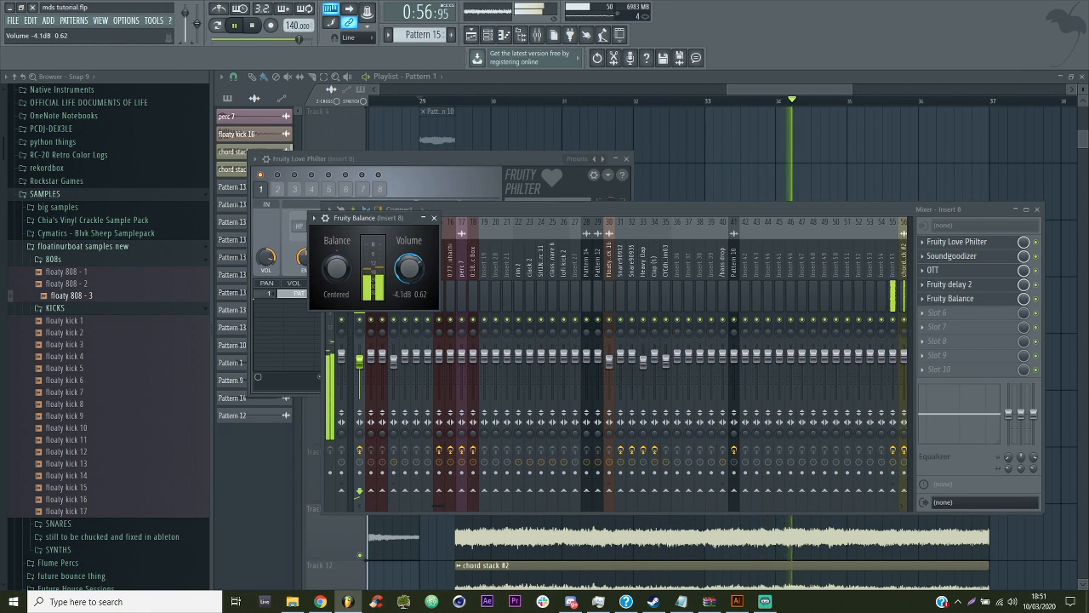
Insert Fruity Parametric EQ 2 after OTT on Insert 8, cutting the lows with band 1 and dipping band 2 by 2.8 dB at 133 Hz
click(928, 299)
key(d)
click(928, 288)
key(d)
click(928, 288)
click(801, 385)
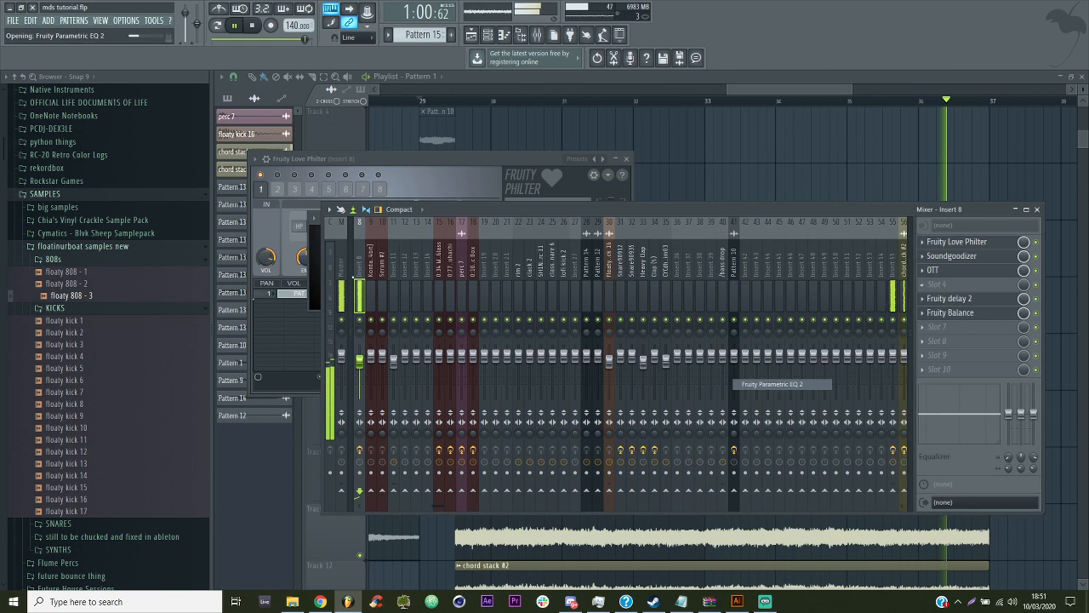
drag(375, 330, 410, 372)
key(space)
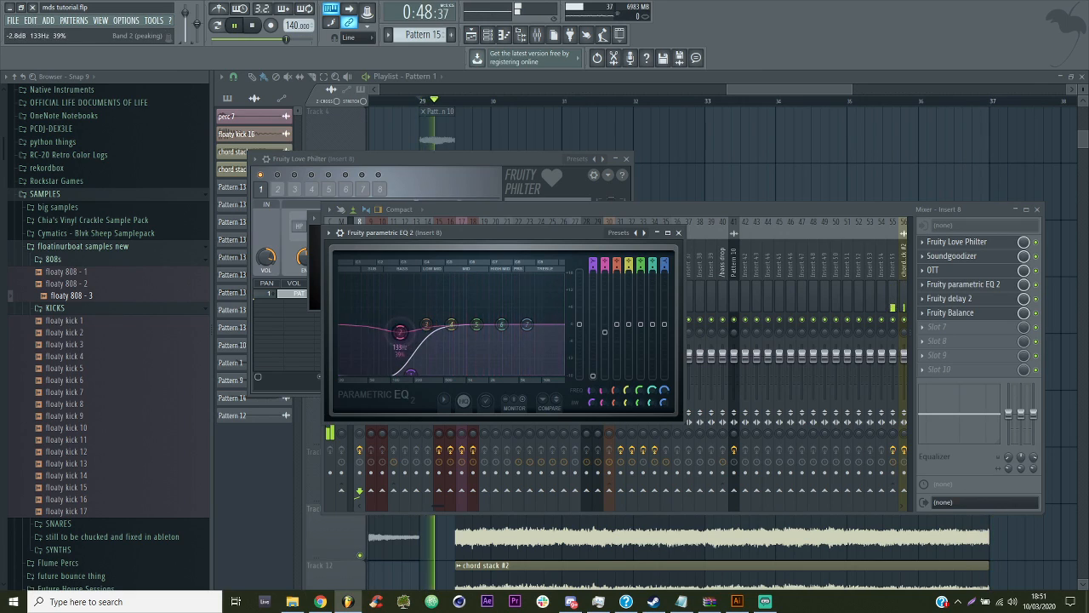
Set the Fruity Balance volume on mixer Insert 55 to -2.7 dB and close the mixer
click(902, 480)
click(892, 476)
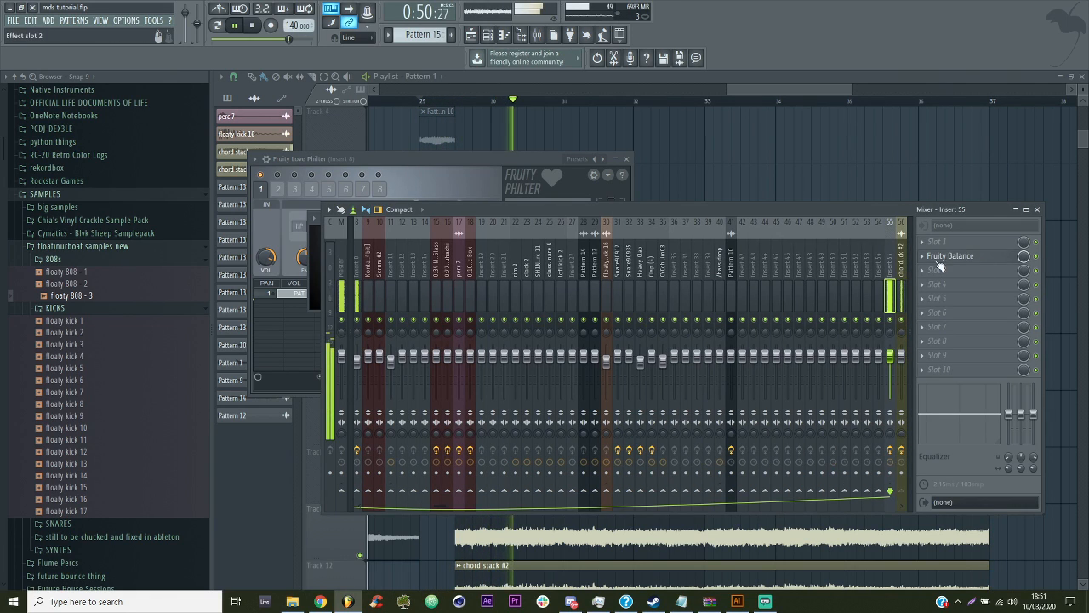
click(963, 259)
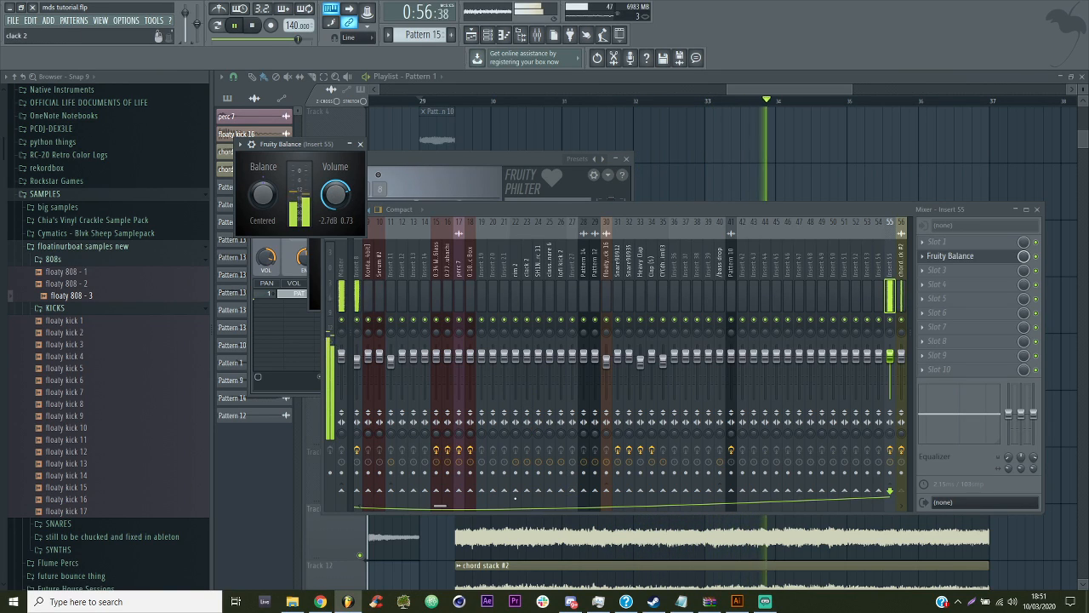
drag(441, 504, 371, 504)
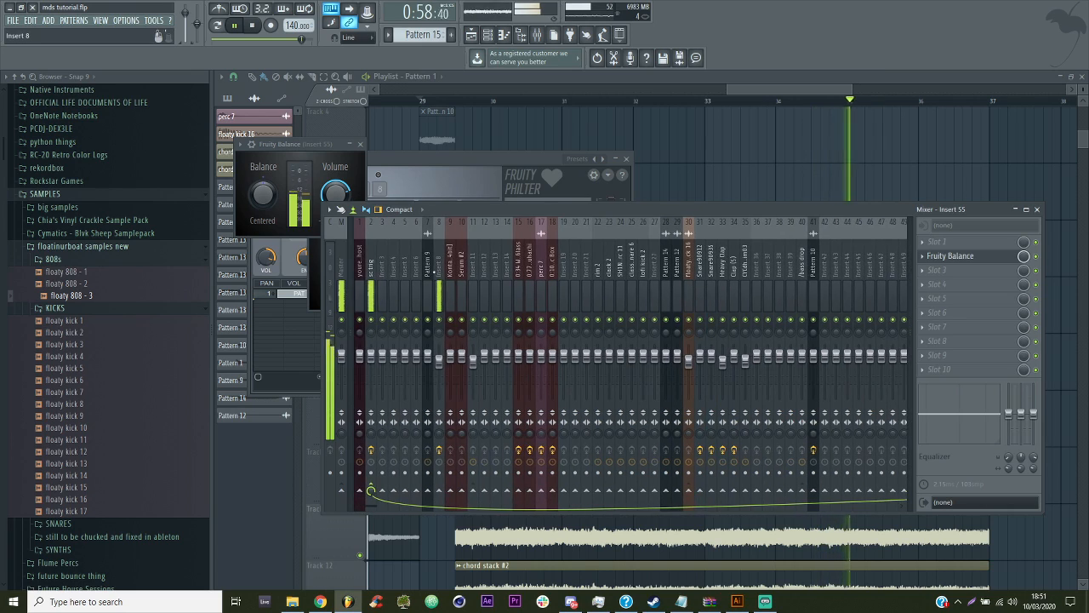
click(441, 270)
click(868, 209)
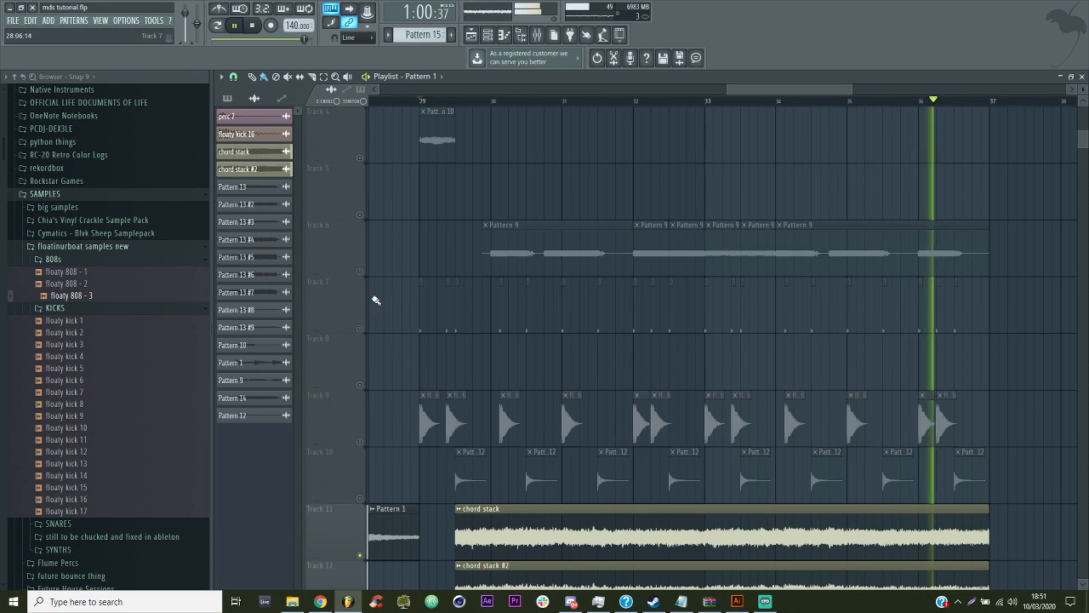
Move the Pattern 10 clip to track 5 and the Love Philter cutoff automation clip to track 4
key(ctrl+s)
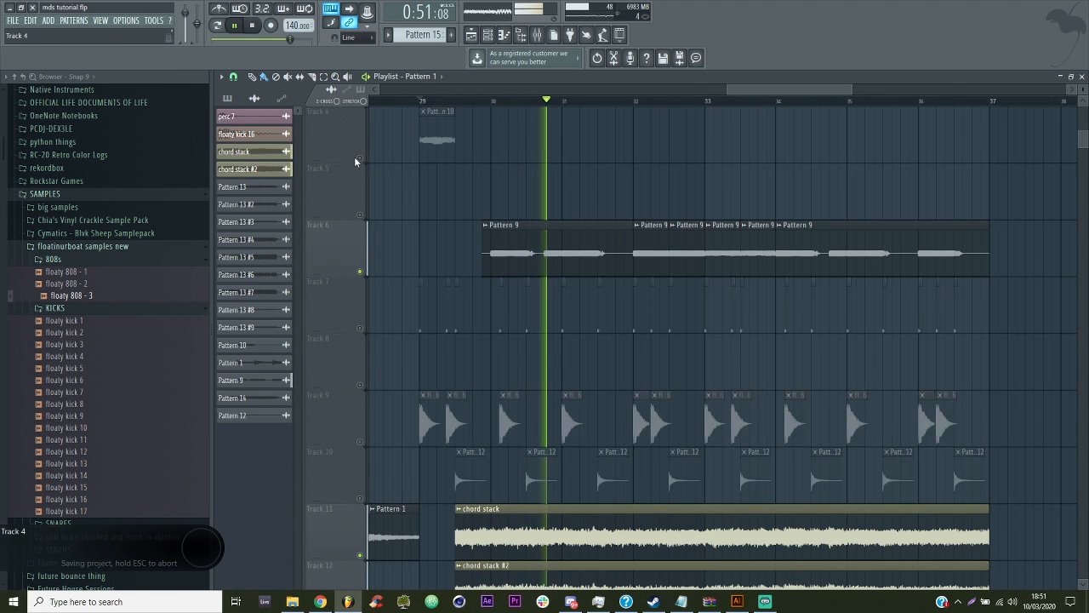
drag(432, 141, 431, 195)
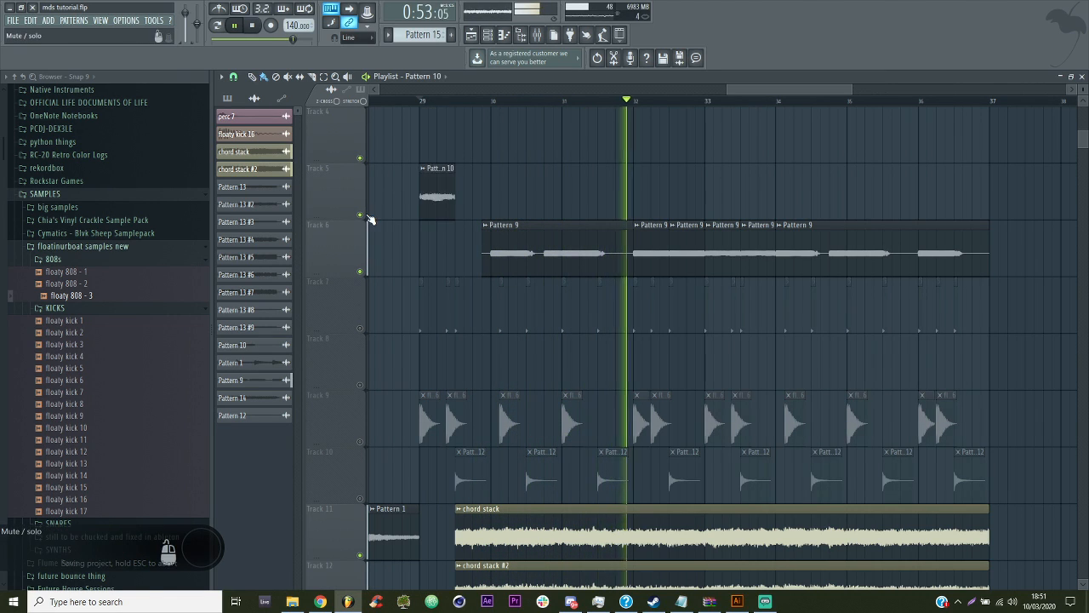
scroll(433, 204, up, 3)
drag(456, 136, 380, 274)
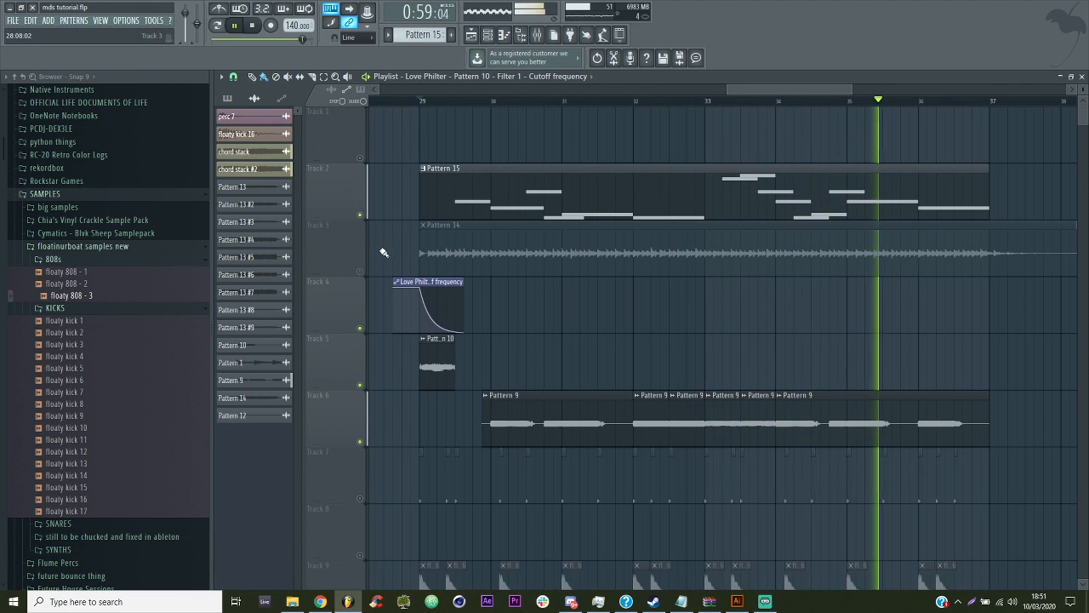
Enable track 3 and save the project with bars 29 to 36 selected for looped playback
click(360, 271)
drag(429, 107, 987, 102)
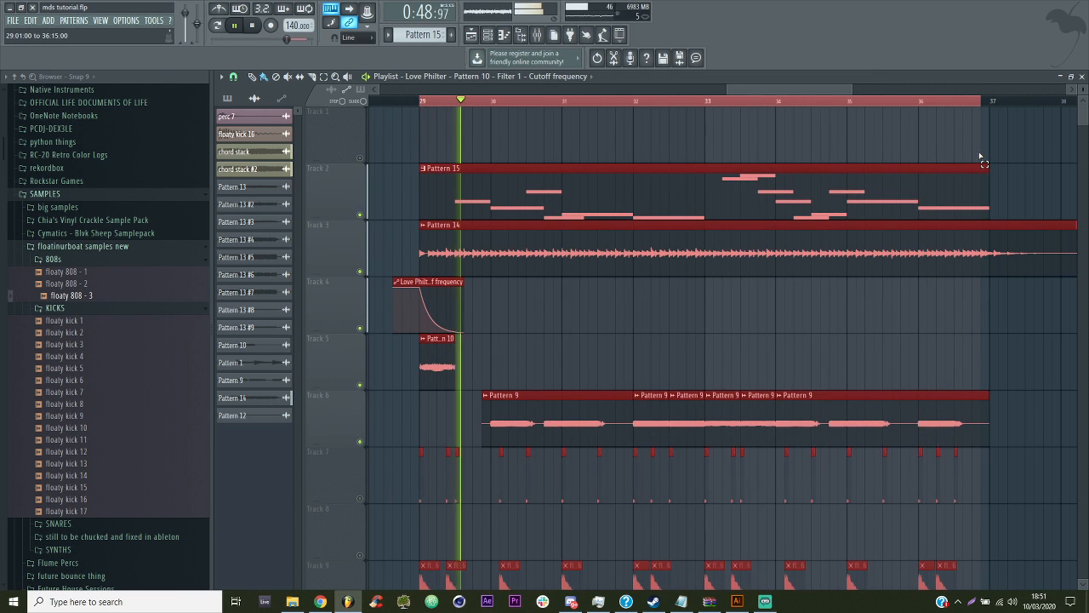
key(ctrl+s)
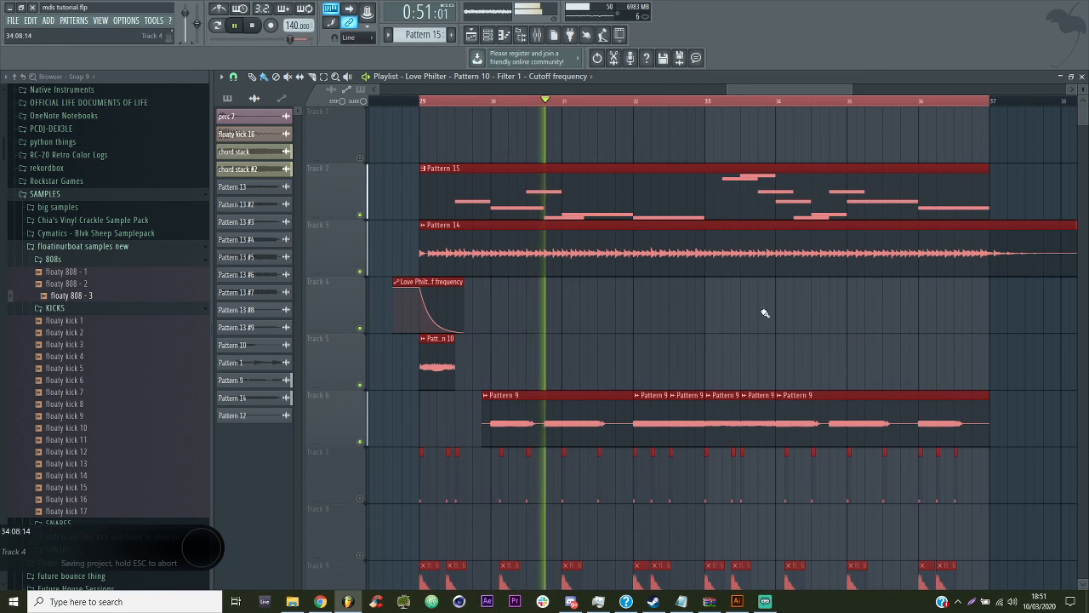
Enable tracks 7 to 10 and clear the timeline selection
scroll(509, 322, down, 4)
click(359, 270)
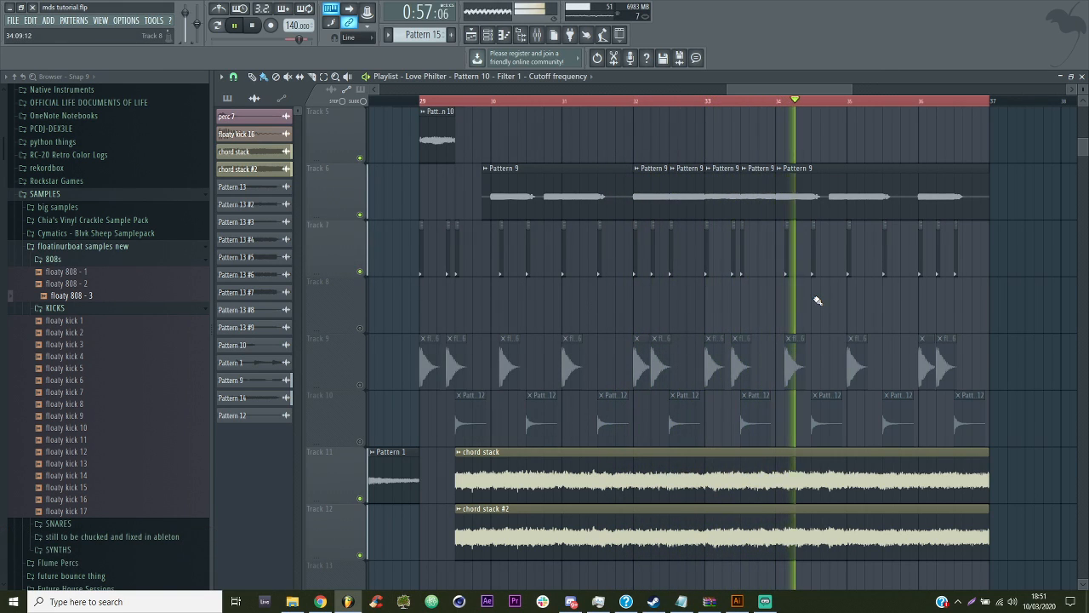
click(359, 385)
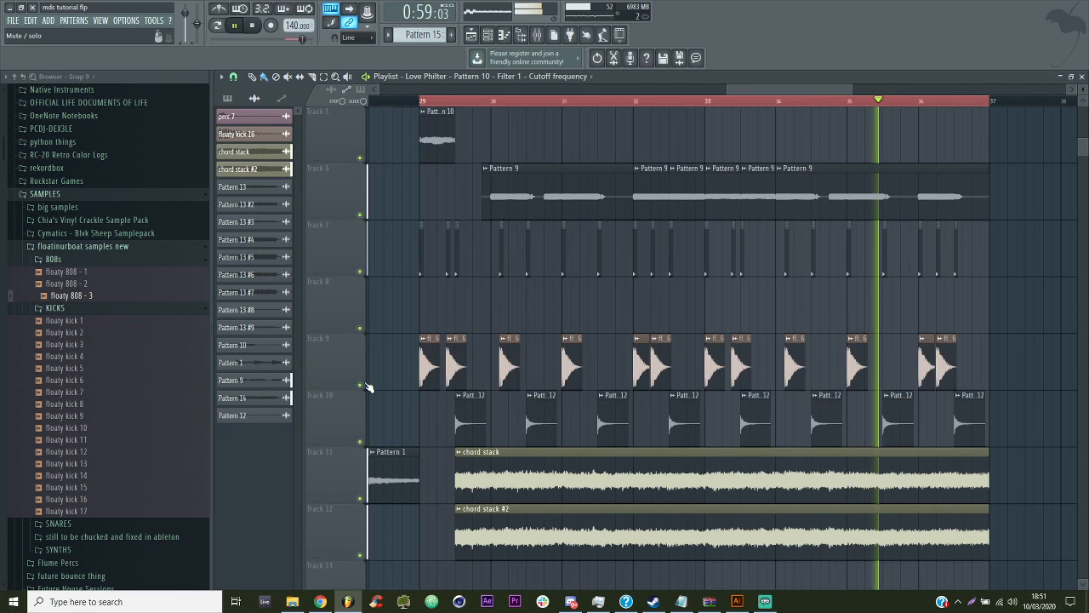
right_click(661, 102)
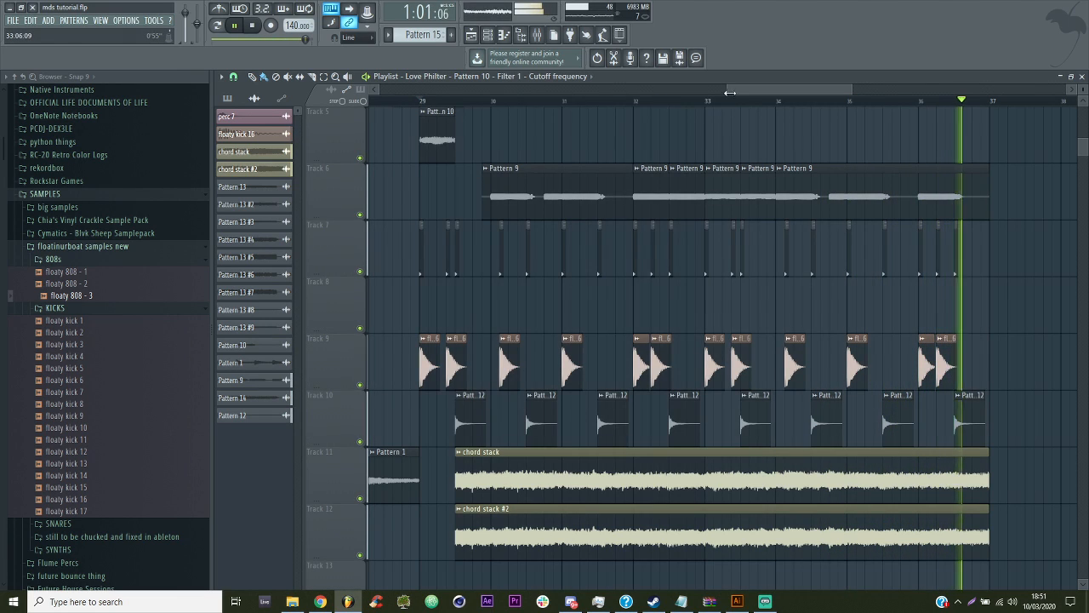
Play the transition into the drop from around bar 28 and save the project
drag(727, 89, 560, 90)
click(757, 101)
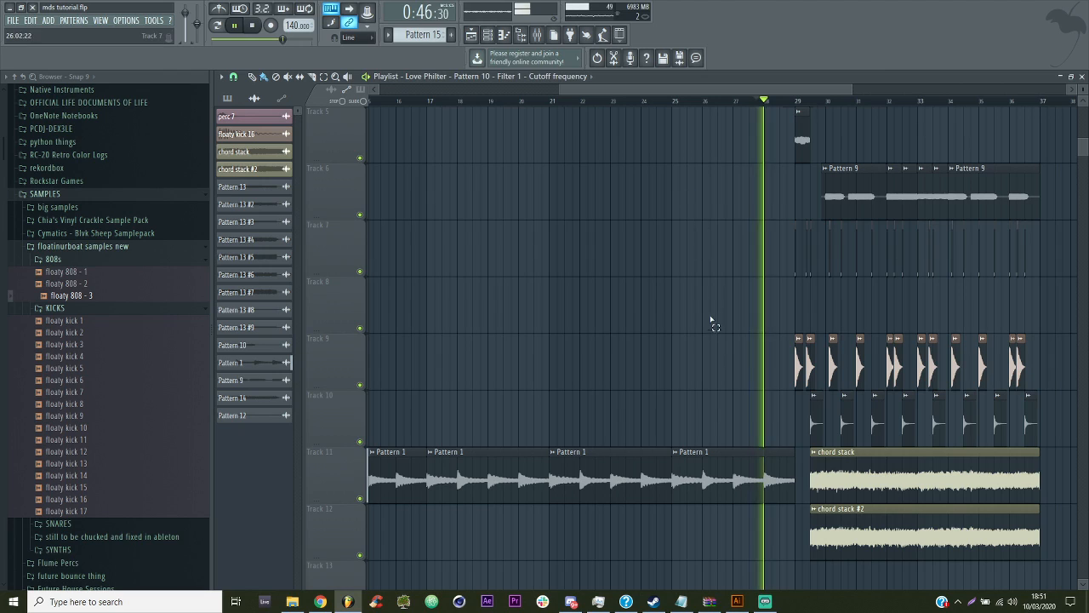
key(ctrl+s)
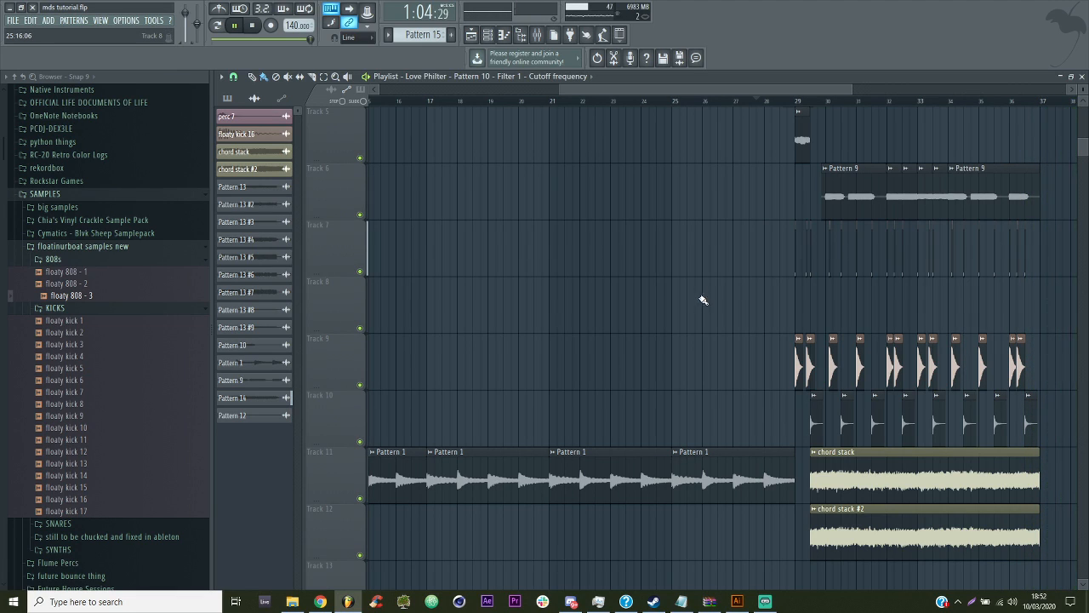
click(622, 107)
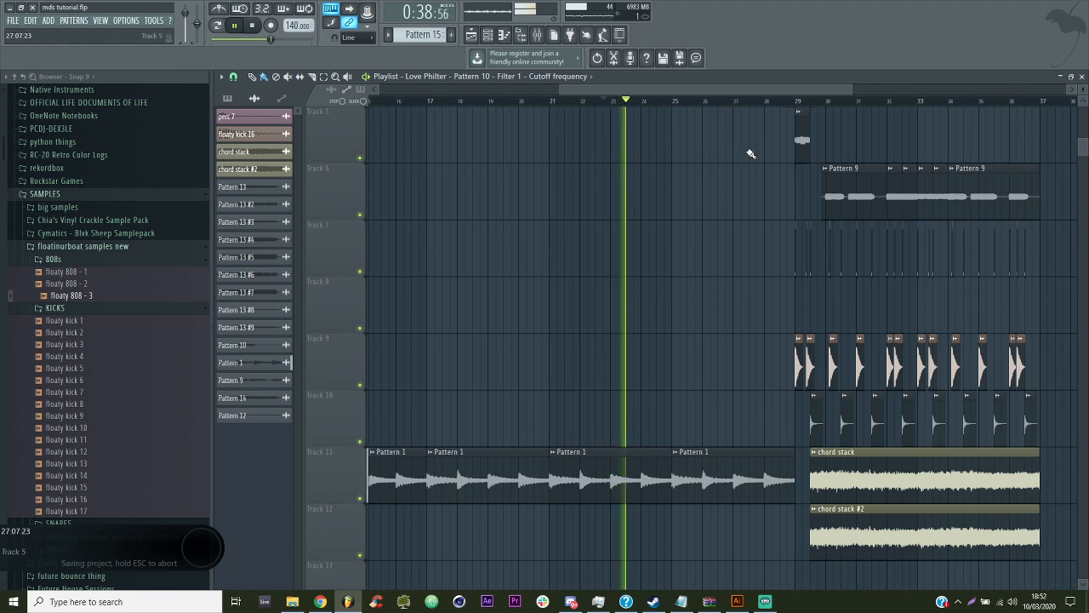
click(769, 102)
Shift the Pattern 14 clip on track 3 half a bar later and save the project
drag(710, 90, 842, 83)
drag(983, 92, 848, 94)
scroll(609, 247, up, 4)
drag(581, 256, 610, 259)
click(584, 102)
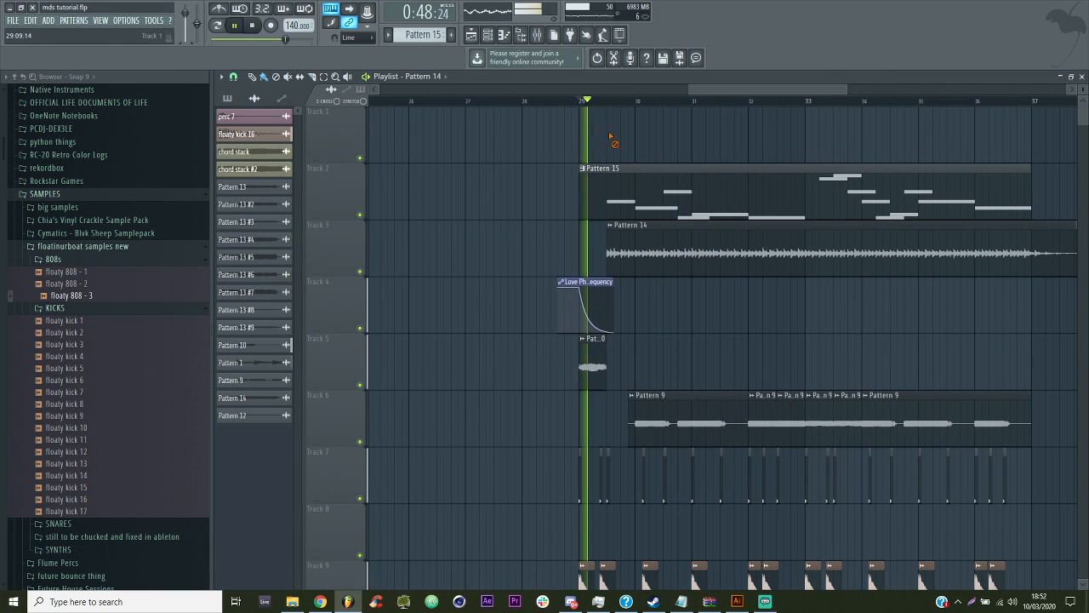
key(ctrl+s)
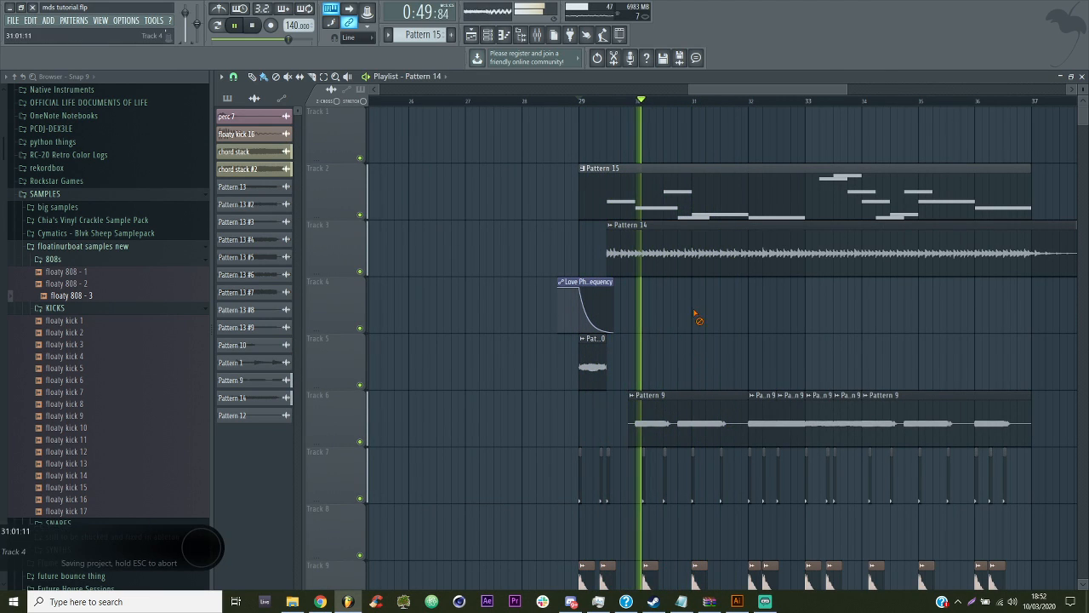
Open Pattern 15's Serum notes in the piano roll and bring the whole melody into view
scroll(765, 197, down, 2)
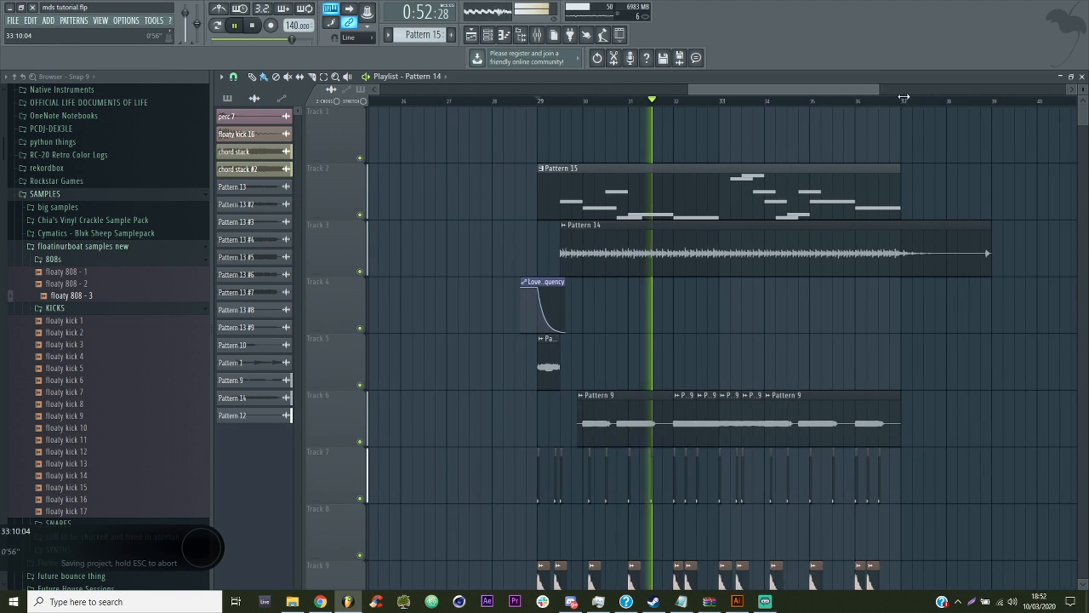
key(F6)
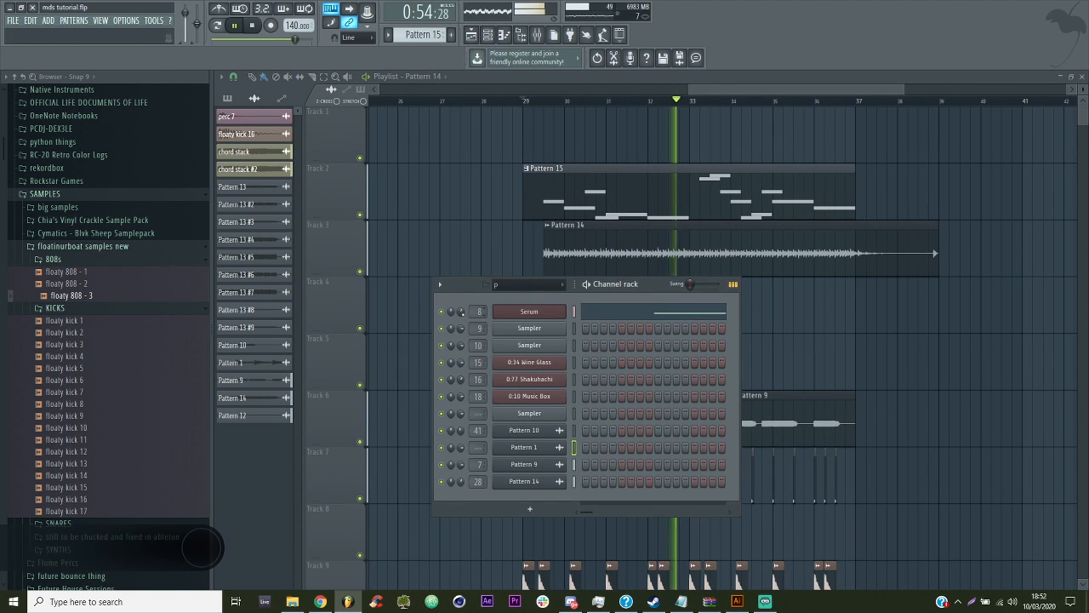
double_click(684, 172)
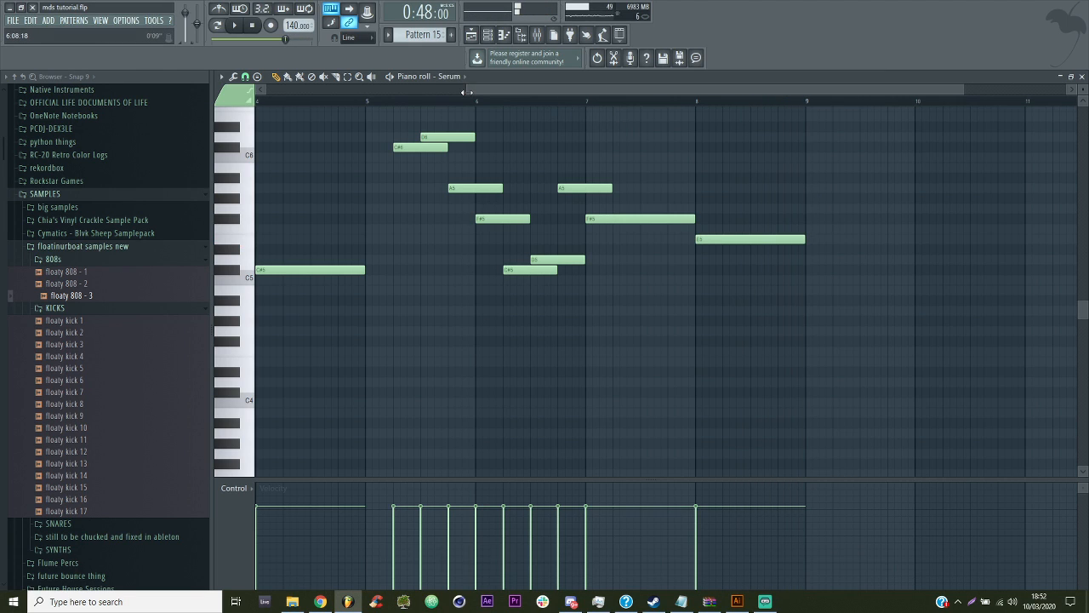
drag(467, 92, 261, 85)
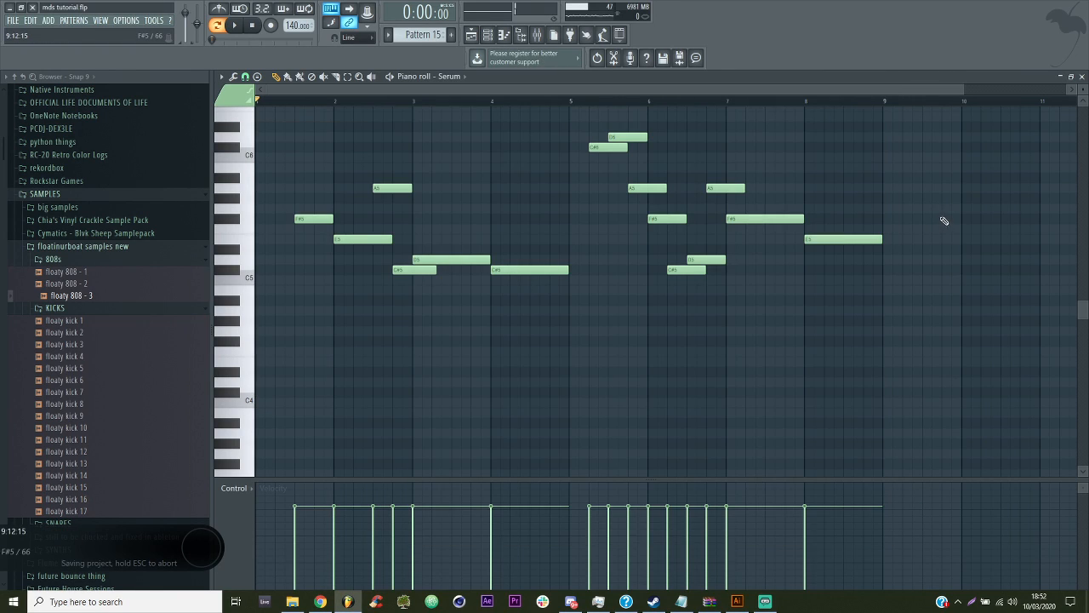
Replace the Pattern 15 note clip on track 2 with its rendered audio clip, starting at bar 29
click(472, 37)
click(529, 198)
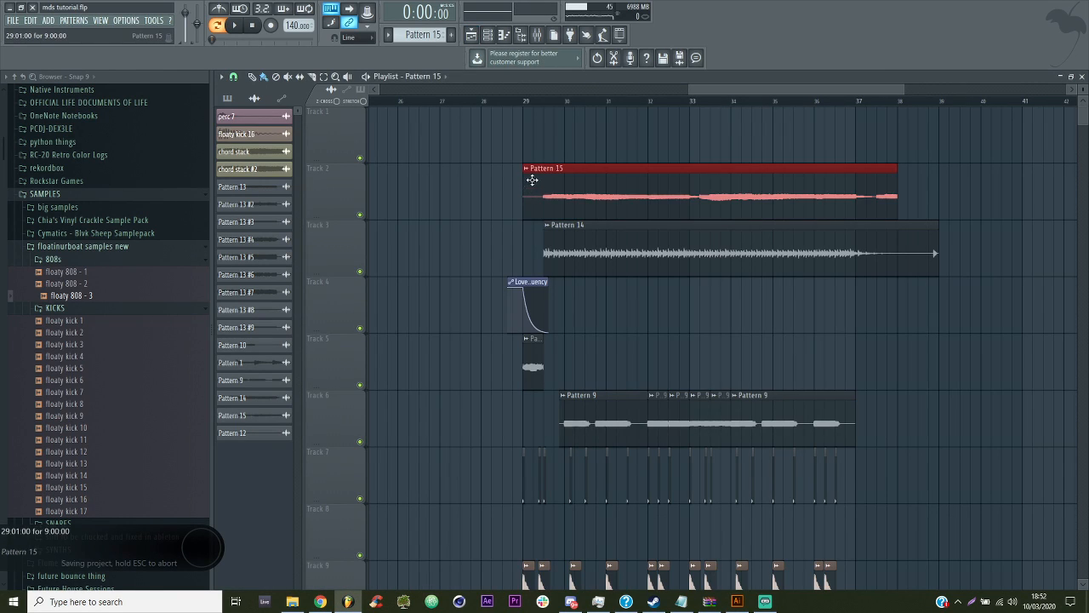
click(525, 100)
Assign the Pattern 15 audio clip to mixer Insert 6 and route that track to sc trig
double_click(554, 202)
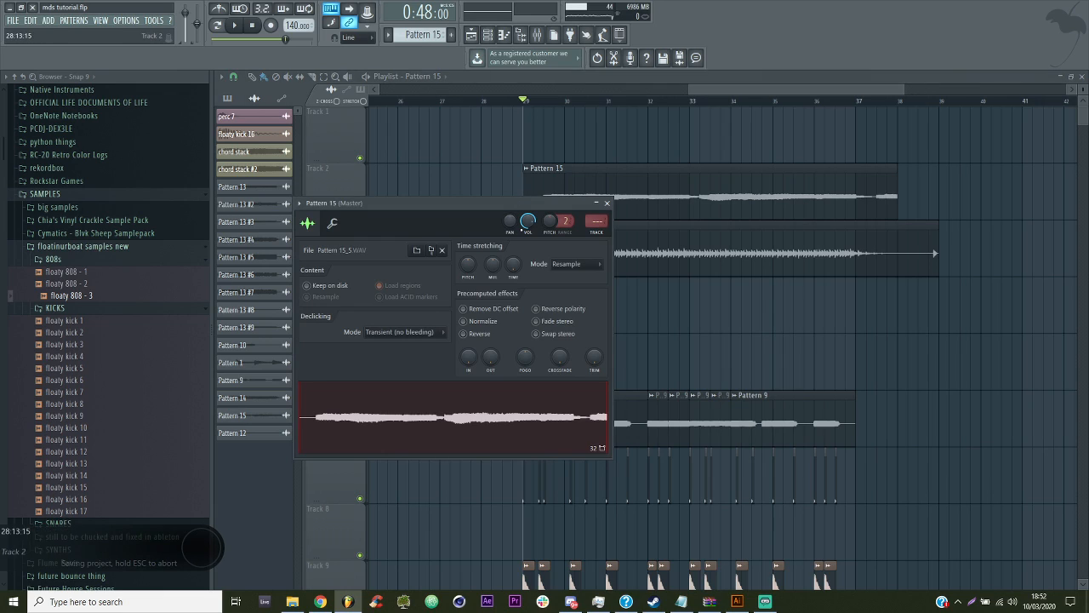
click(537, 34)
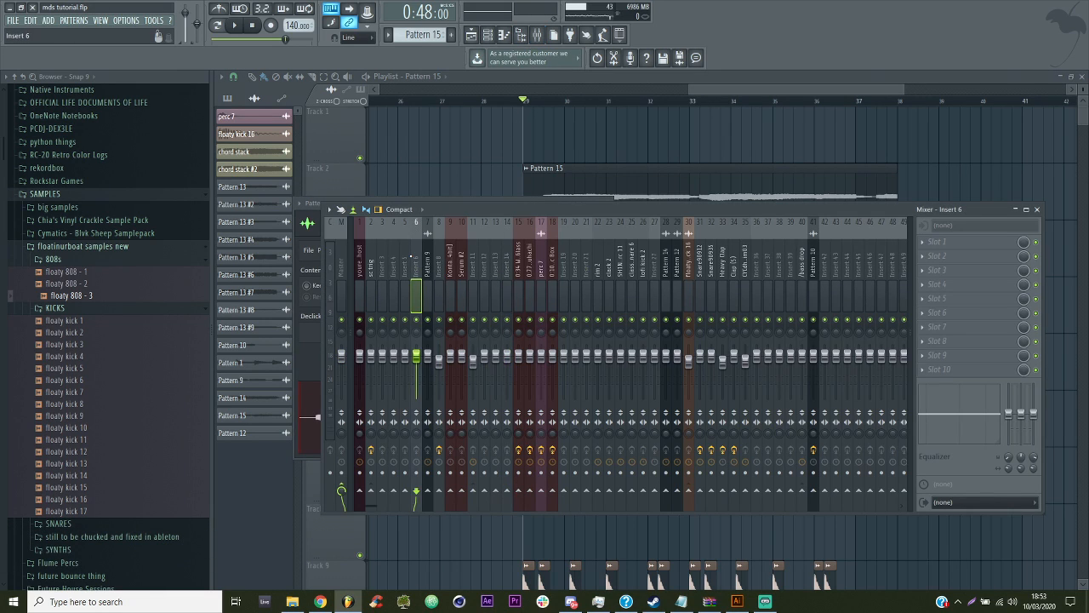
key(ctrl+l)
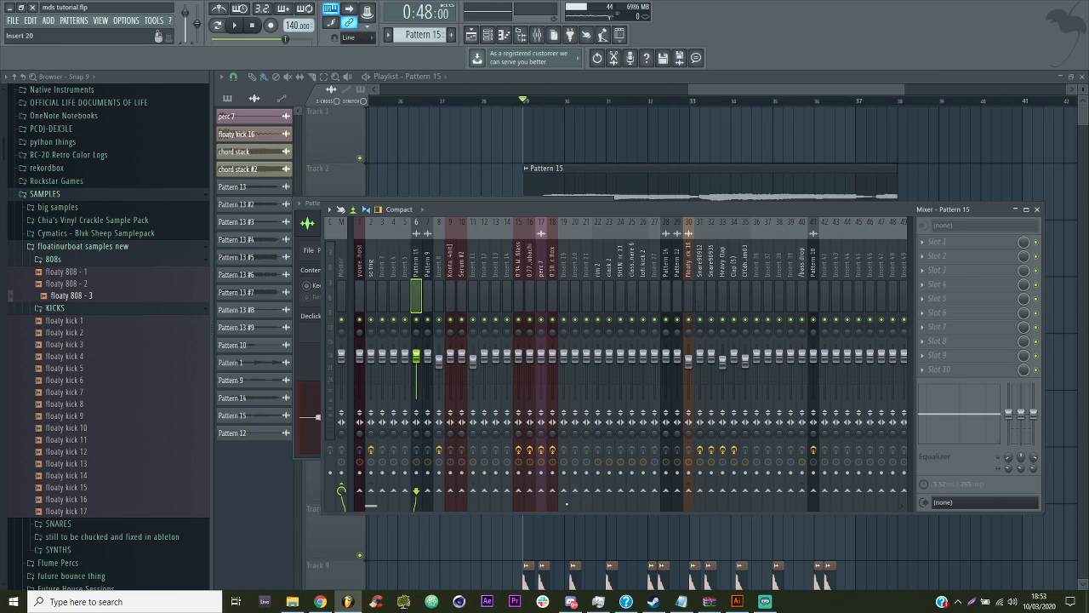
click(371, 491)
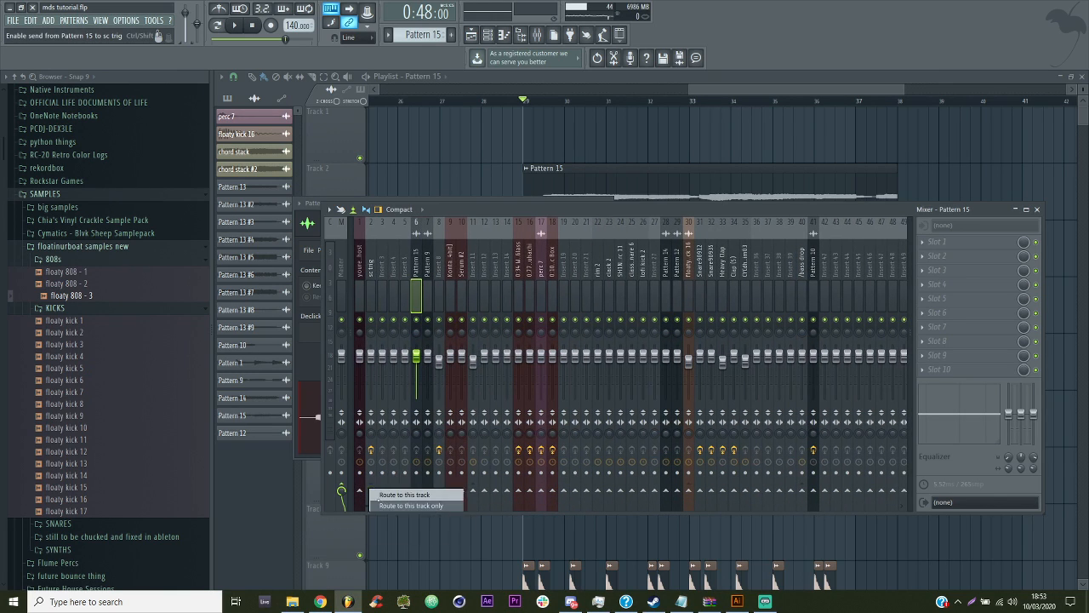
Dock the "youre just a ghost" and "sc trig" mixer tracks to the left side of the mixer
right_click(359, 277)
mouse_move(443, 421)
click(500, 418)
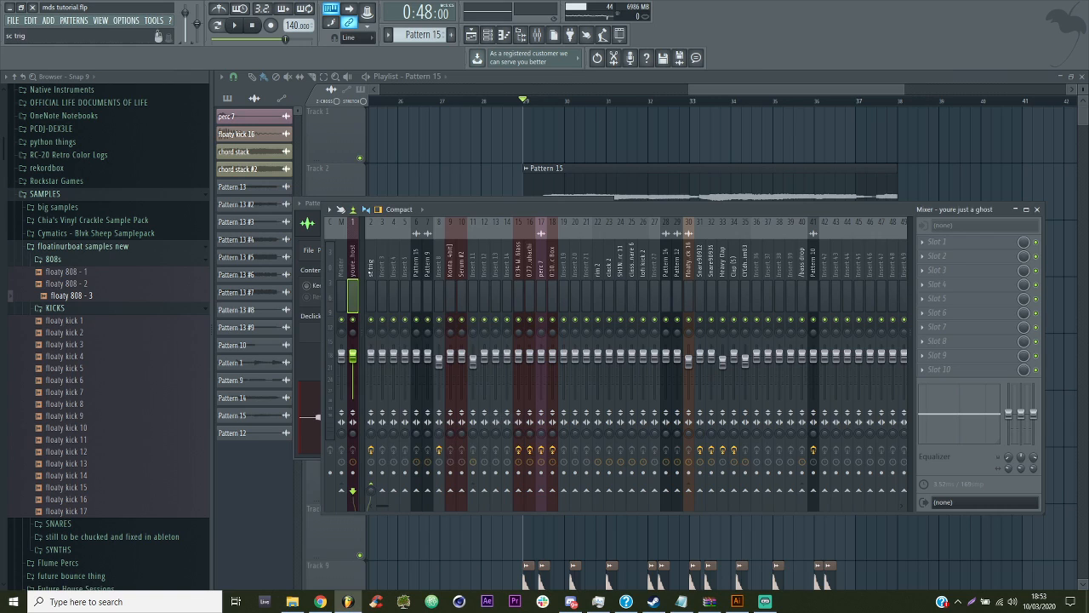
right_click(371, 277)
click(502, 418)
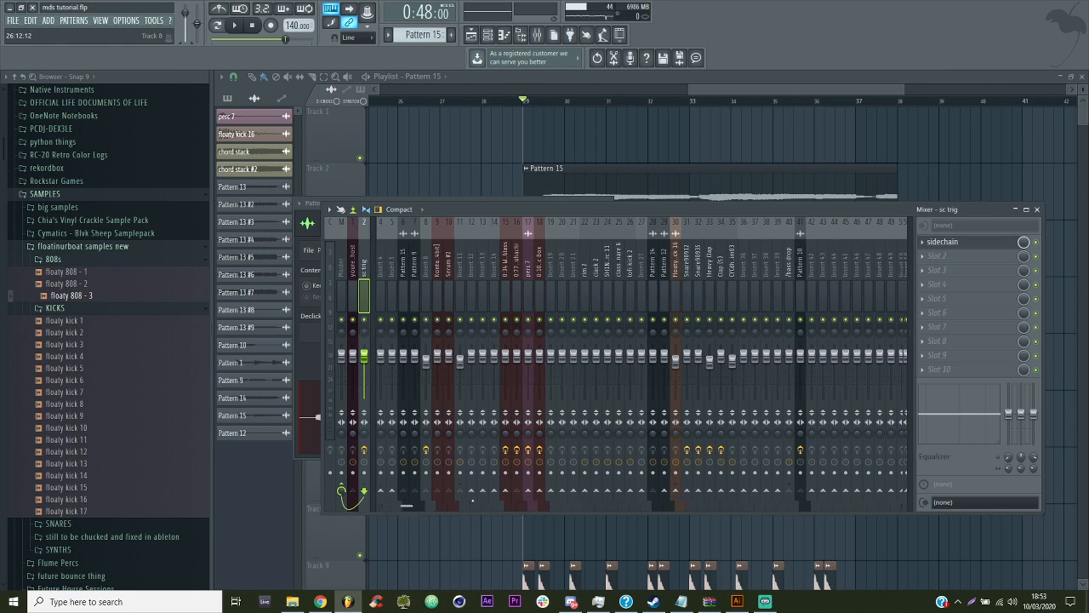
Trim the Pattern 15 audio clip to end at bar 37 and the Pattern 14 clip to end at bar 38
click(473, 173)
key(space)
key(ctrl+s)
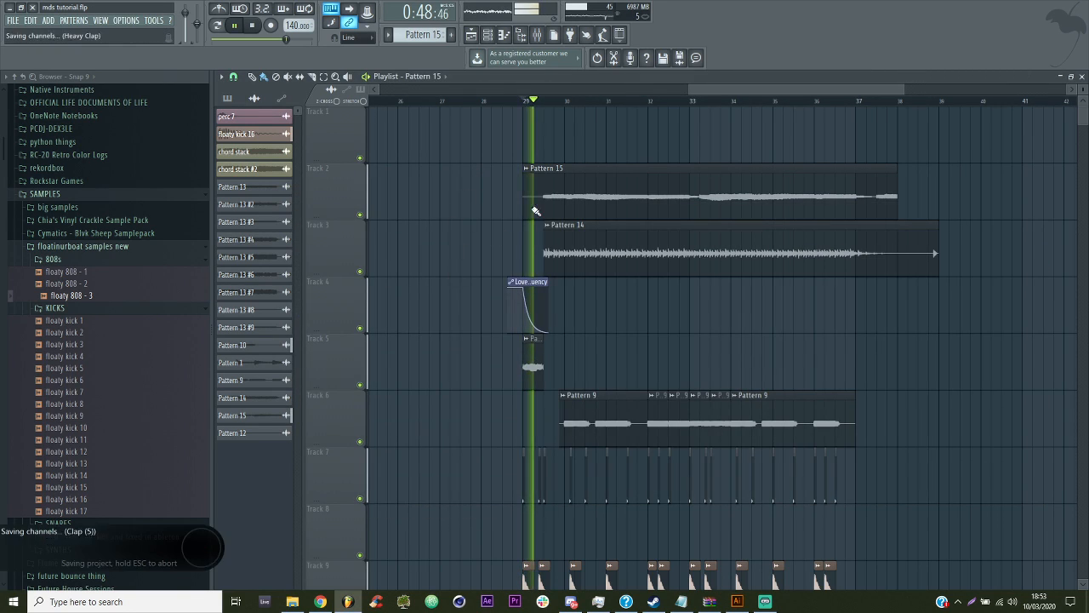
drag(898, 201, 855, 202)
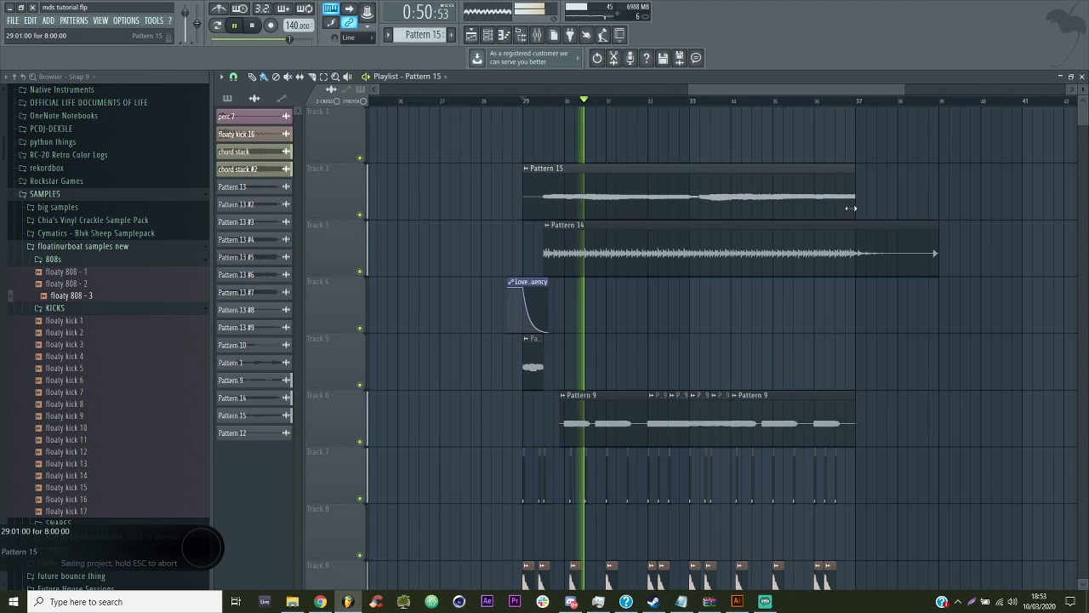
drag(933, 253, 894, 257)
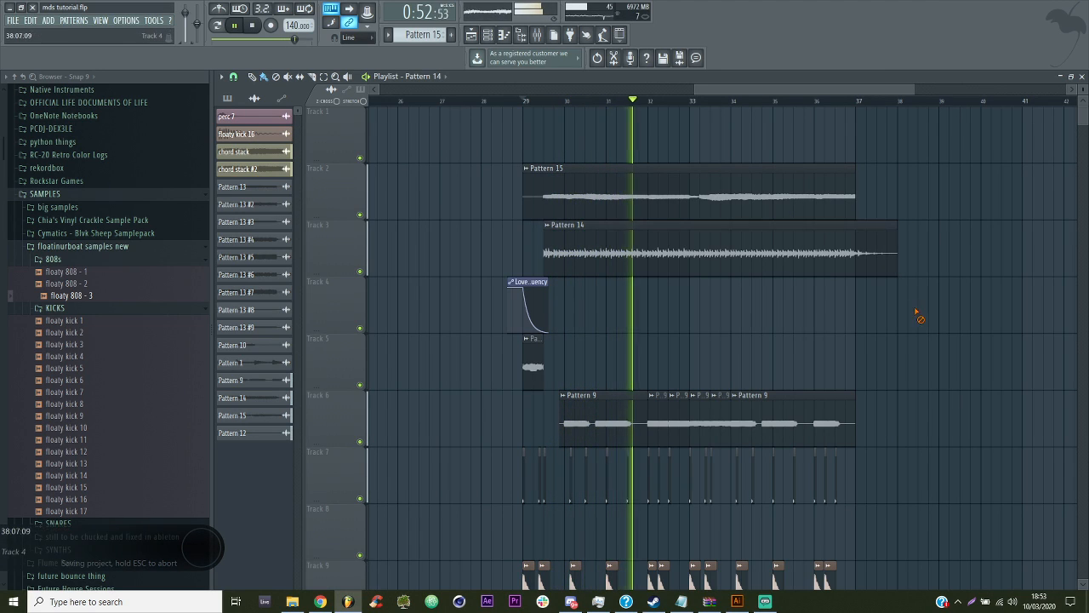
Adjust the Pattern 15 audio clip's channel volume while auditioning the drop
double_click(596, 202)
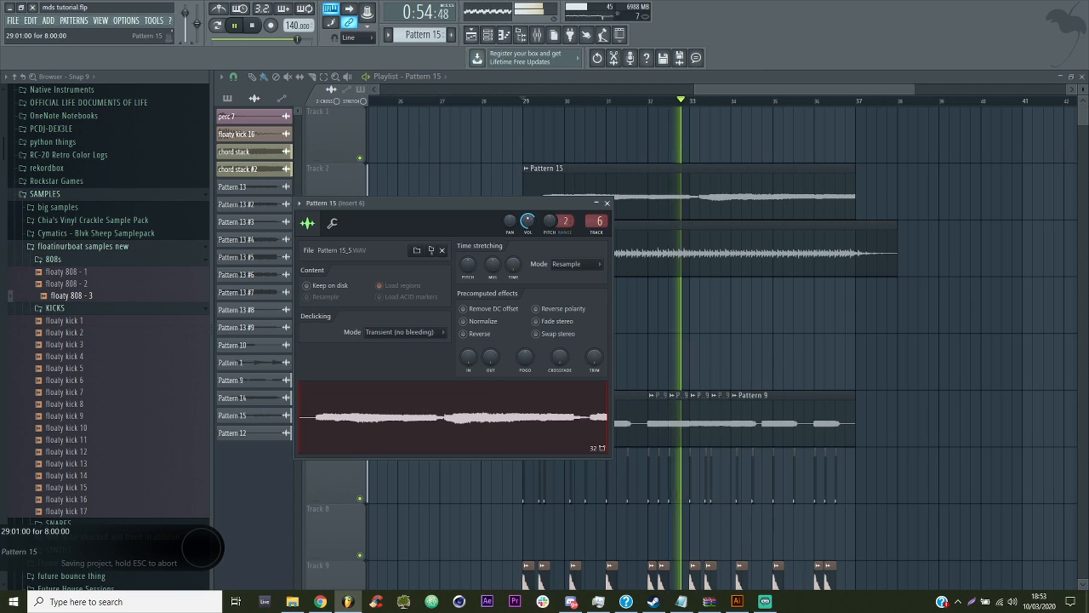
drag(526, 232, 495, 173)
right_click(548, 232)
click(565, 240)
key(space)
key(space)
click(605, 215)
double_click(683, 244)
click(592, 188)
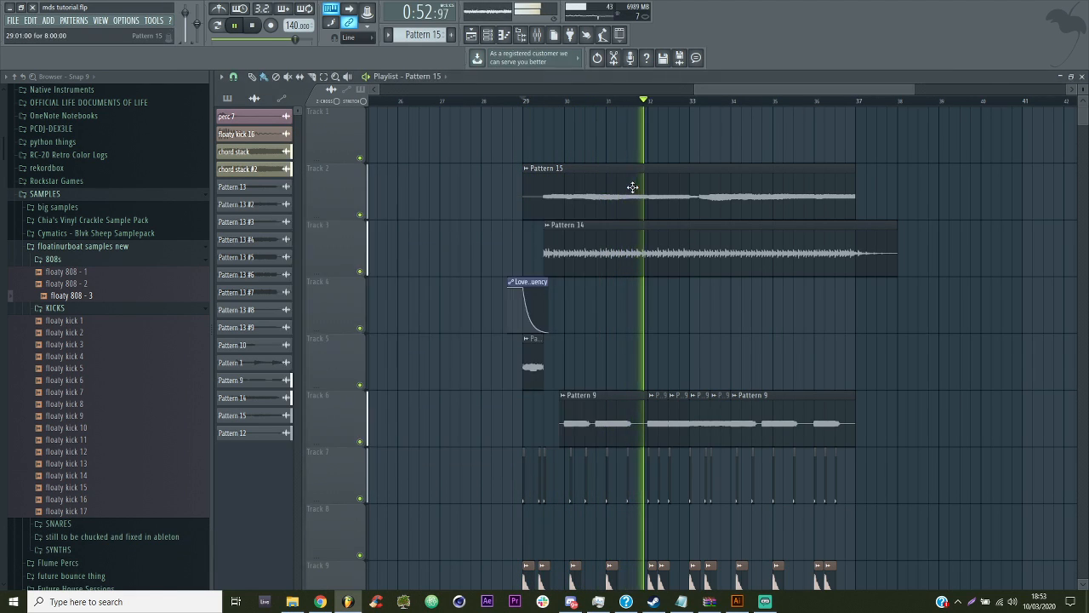
Adjust the Pattern 15 audio clip's channel panning and save the project
double_click(632, 189)
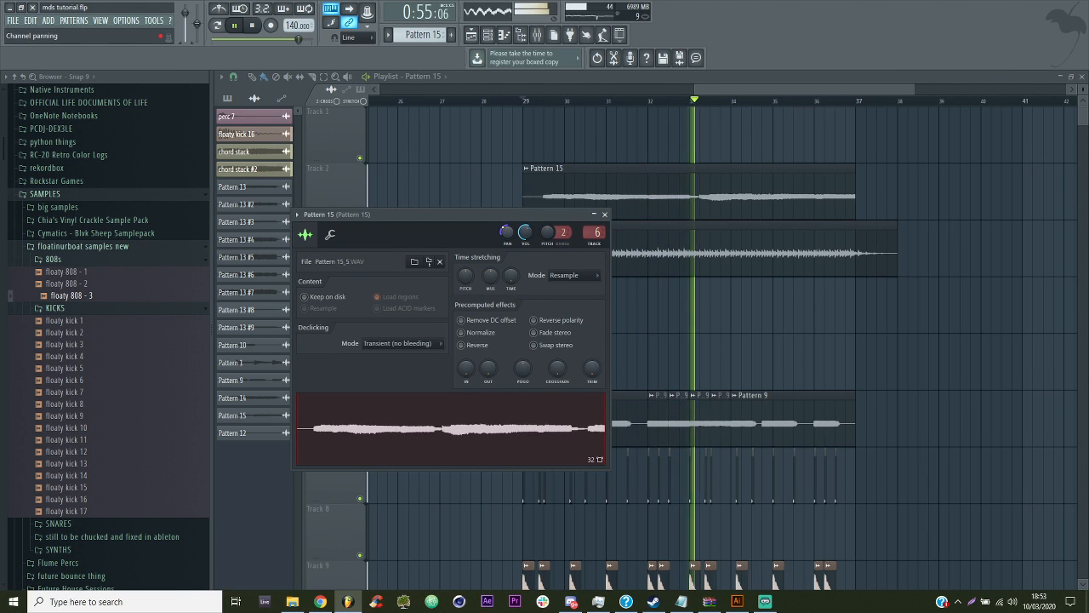
drag(507, 232, 507, 245)
click(498, 182)
key(ctrl+s)
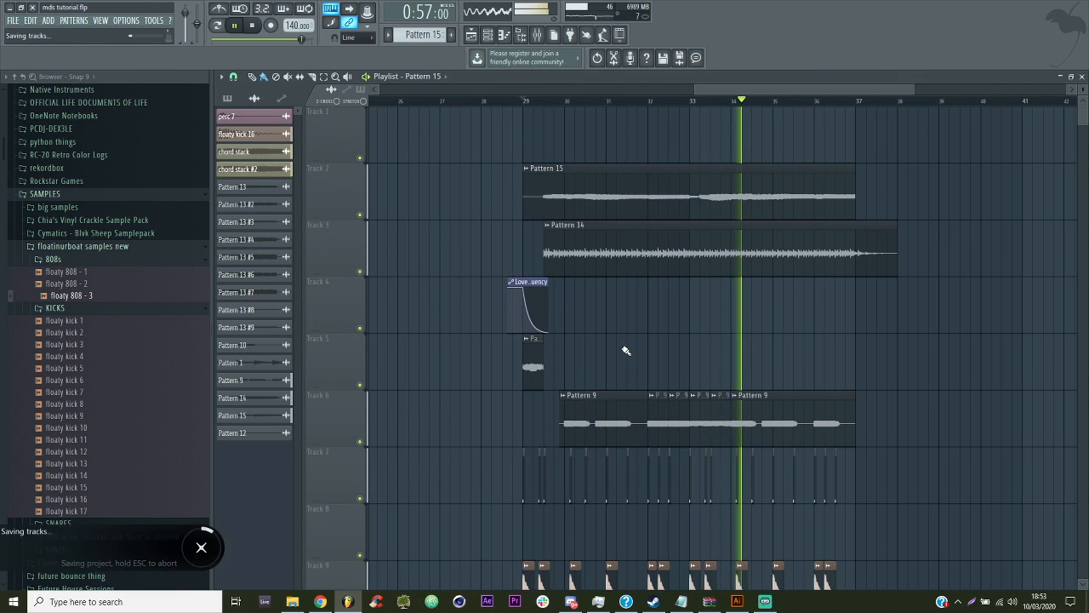
Shift the drop's playlist clips down one track, placing the Pattern 15 clip on track 3, and stop playback
scroll(660, 274, down, 2)
scroll(664, 224, up, 2)
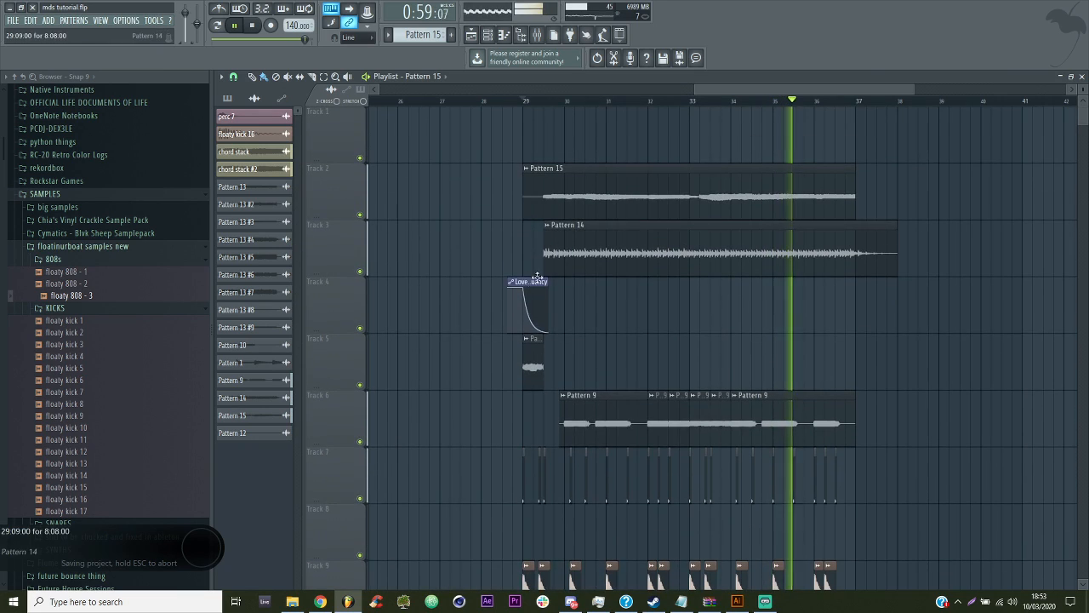
key(space)
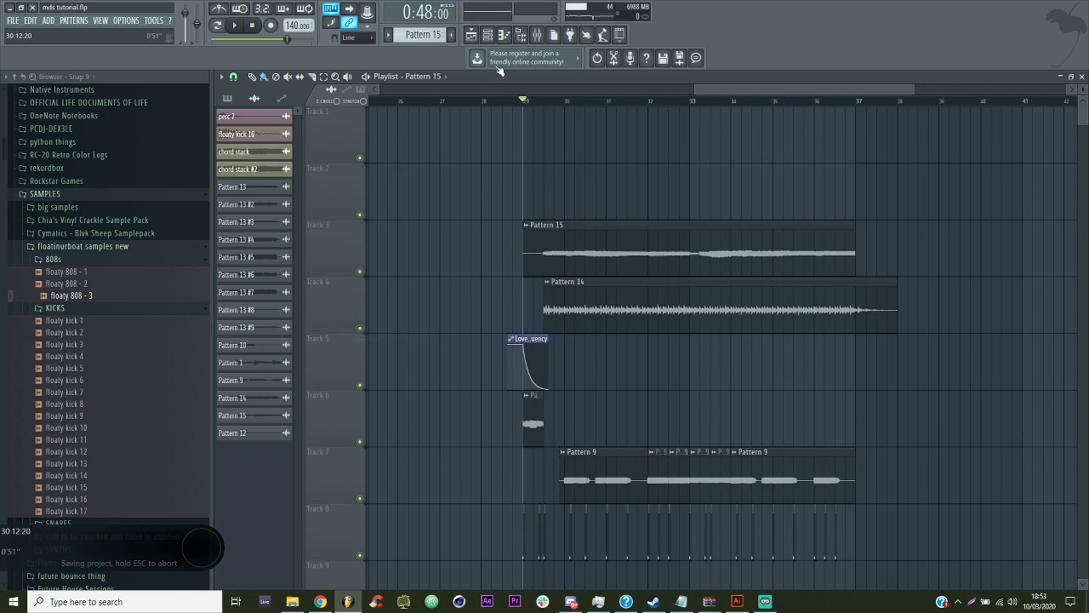
Show the channel rack and create a new empty pattern, Pattern 16
click(472, 37)
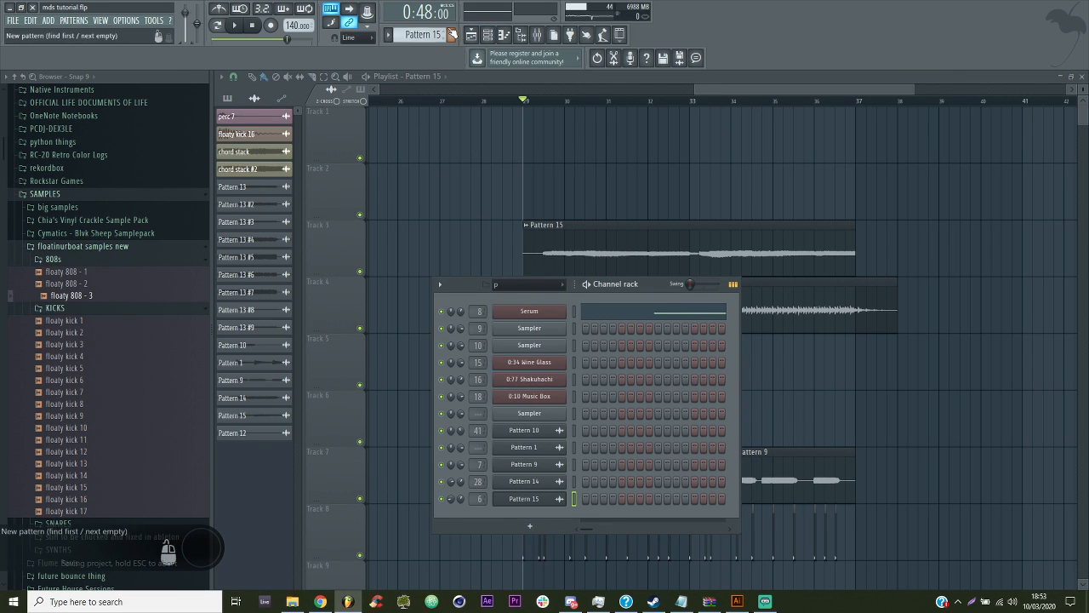
click(445, 35)
click(474, 191)
click(451, 35)
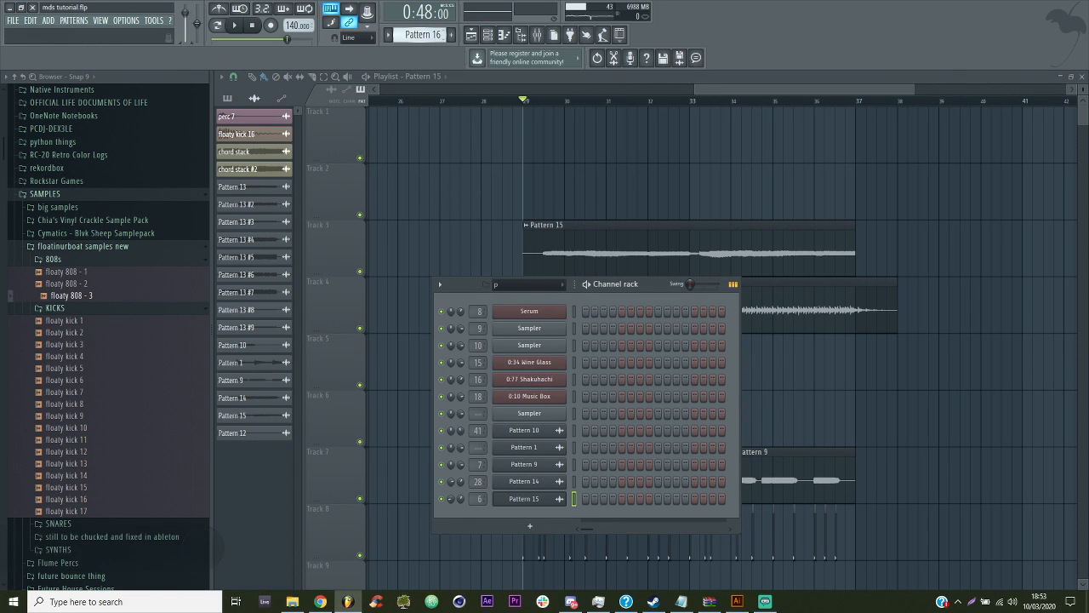
Replace the Serum channel on mixer track 8 with a fresh Serum instance and close its window
right_click(515, 311)
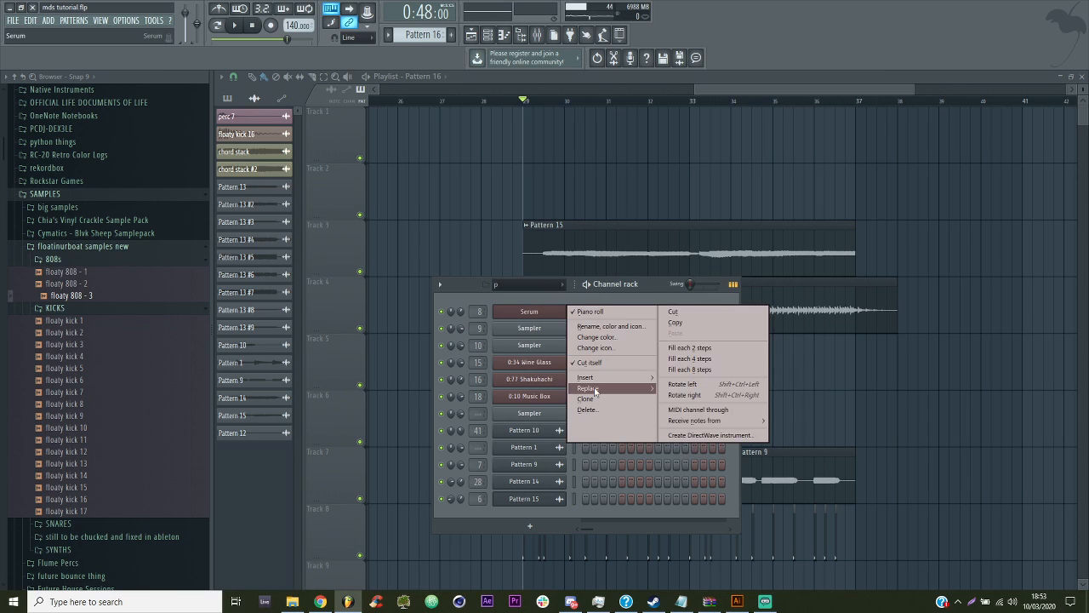
mouse_move(587, 388)
click(794, 379)
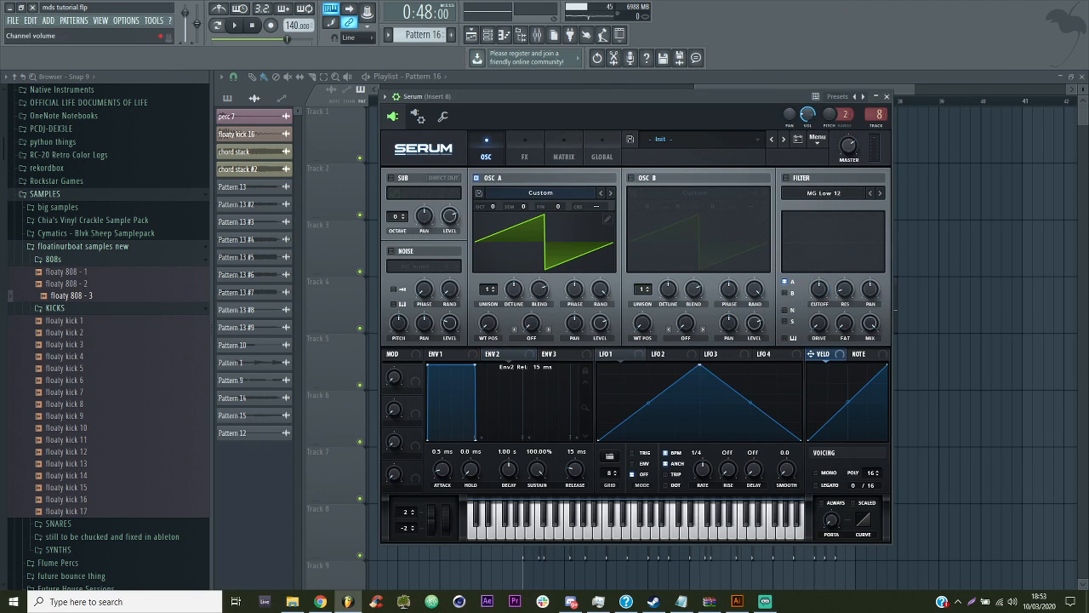
drag(789, 95, 853, 134)
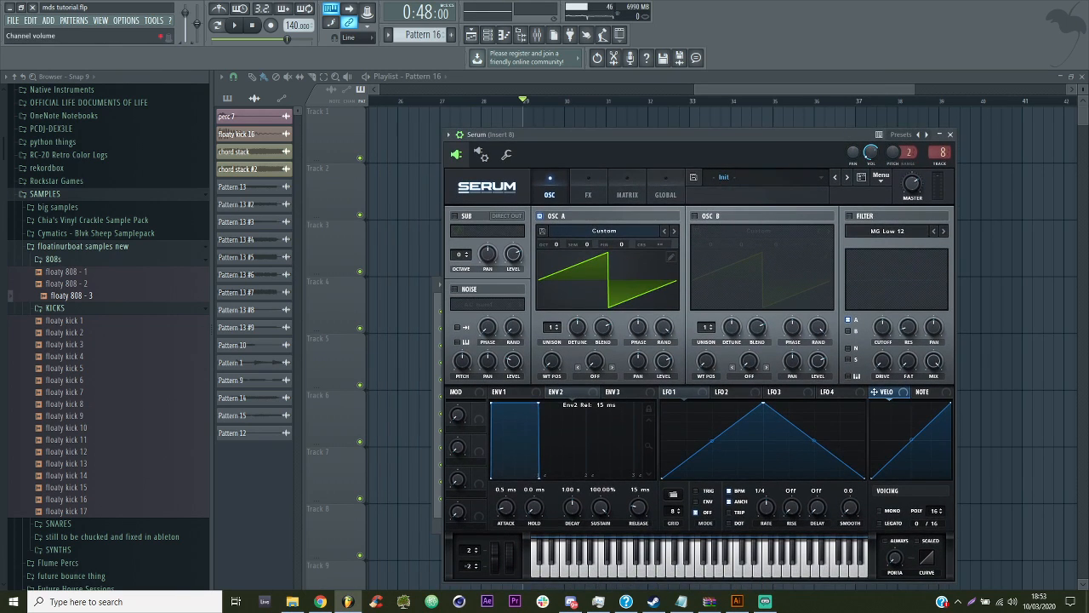
right_click(985, 192)
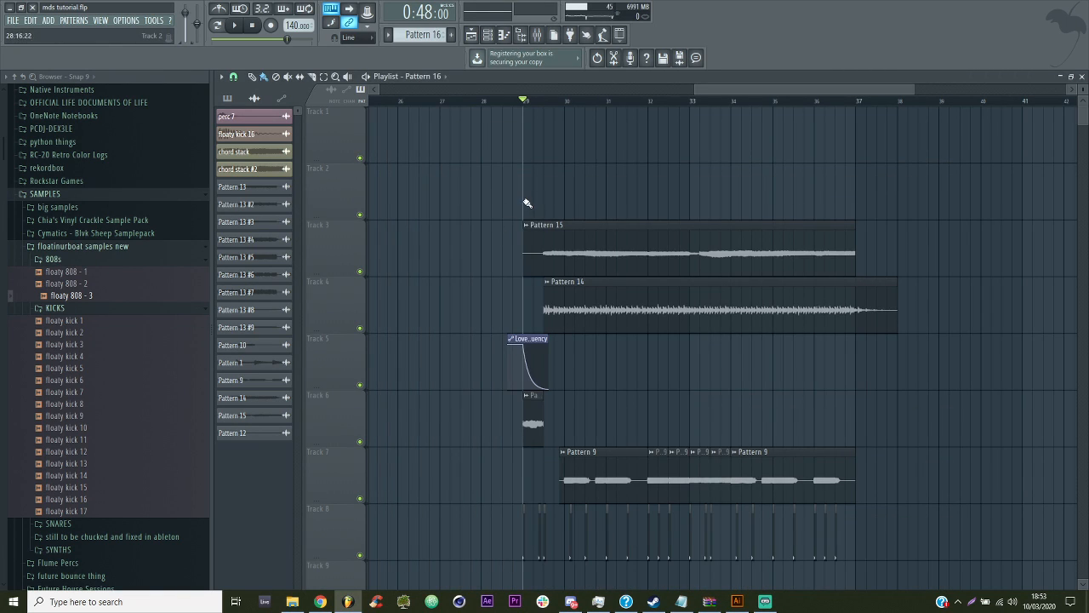
Place a Pattern 16 clip on track 2 at bar 29 and play the drop briefly with the mixer open
click(487, 35)
click(537, 35)
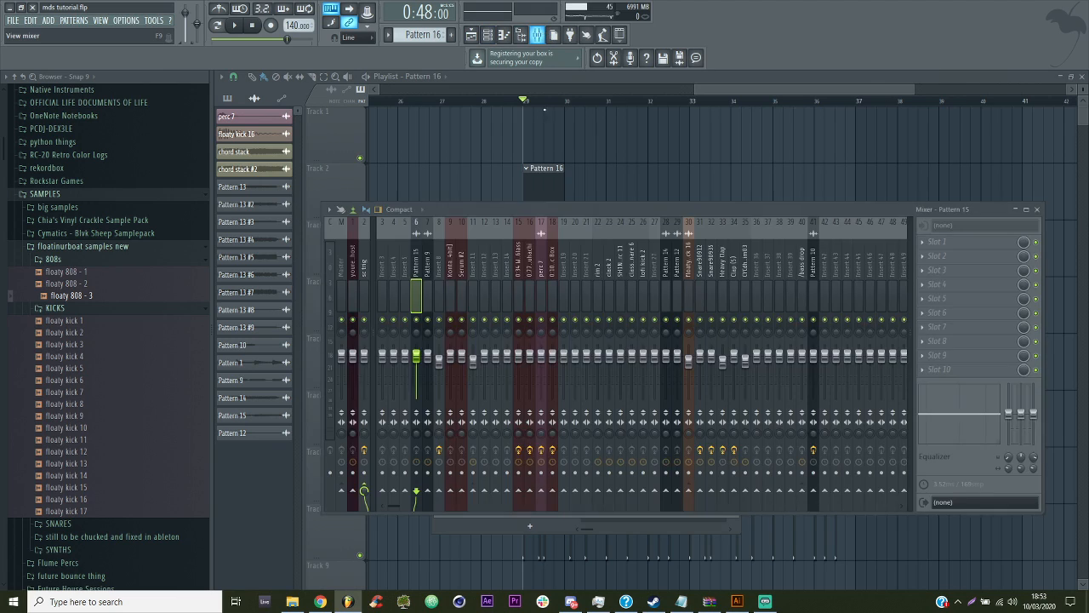
drag(394, 505, 391, 505)
key(space)
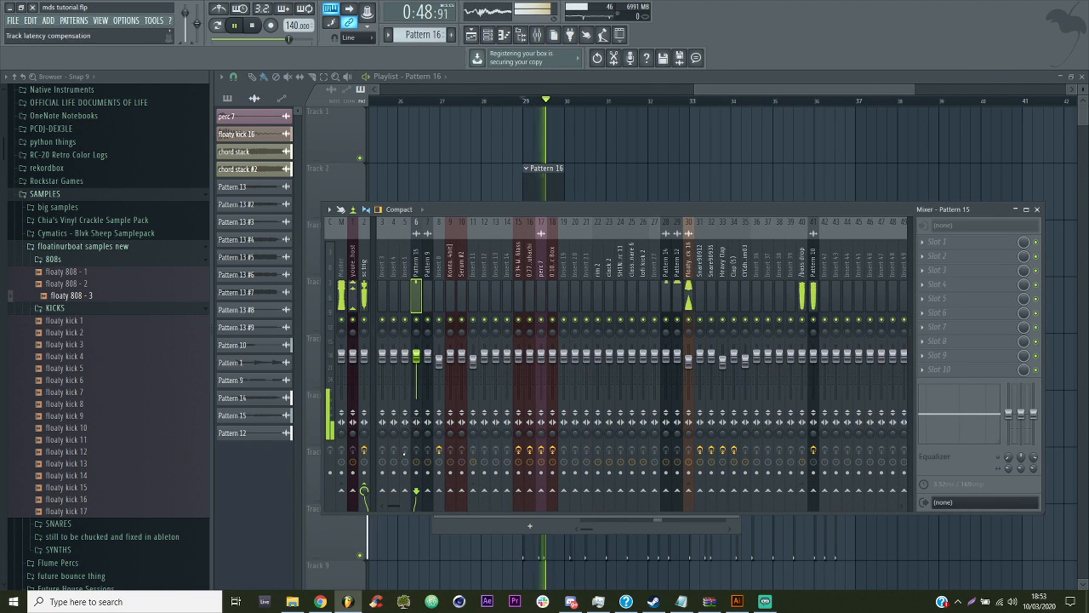
key(space)
Load a saved mixer track state onto Insert 8 to clear its existing effect chain
click(439, 272)
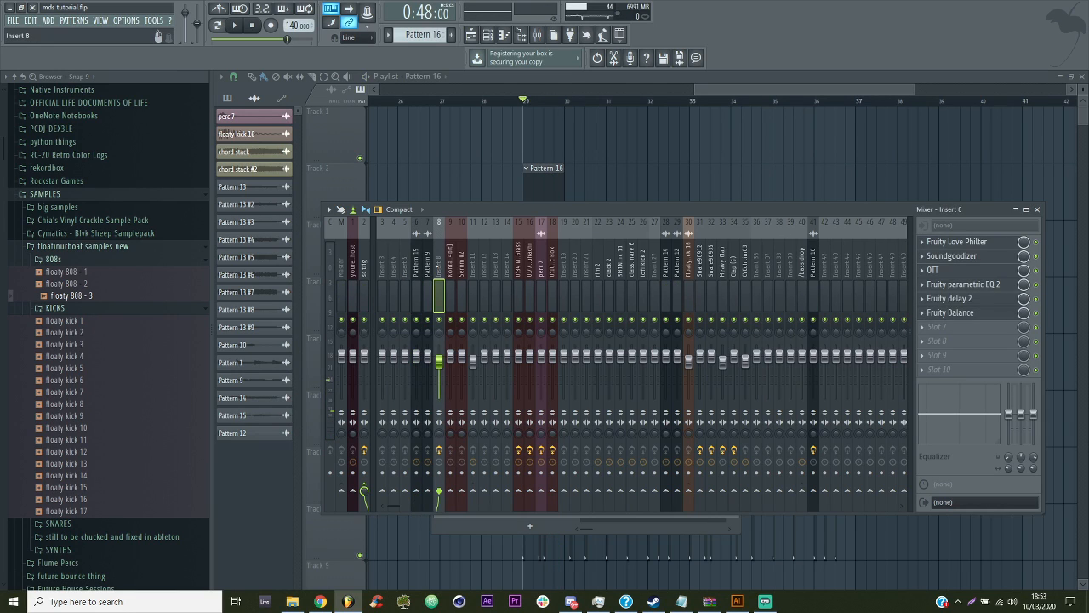
right_click(432, 259)
click(419, 243)
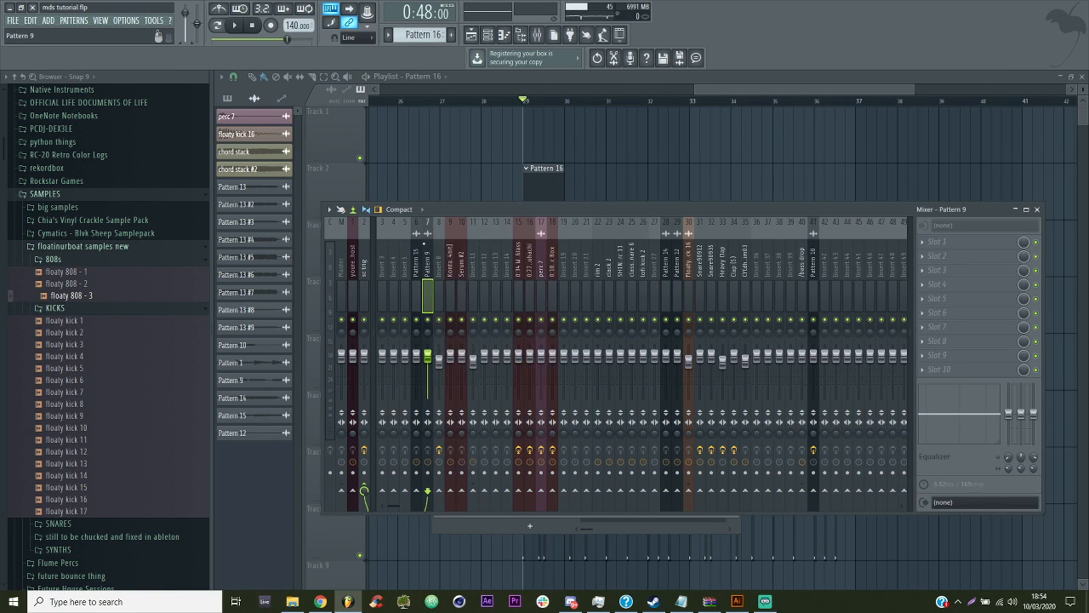
right_click(441, 268)
mouse_move(505, 272)
click(599, 271)
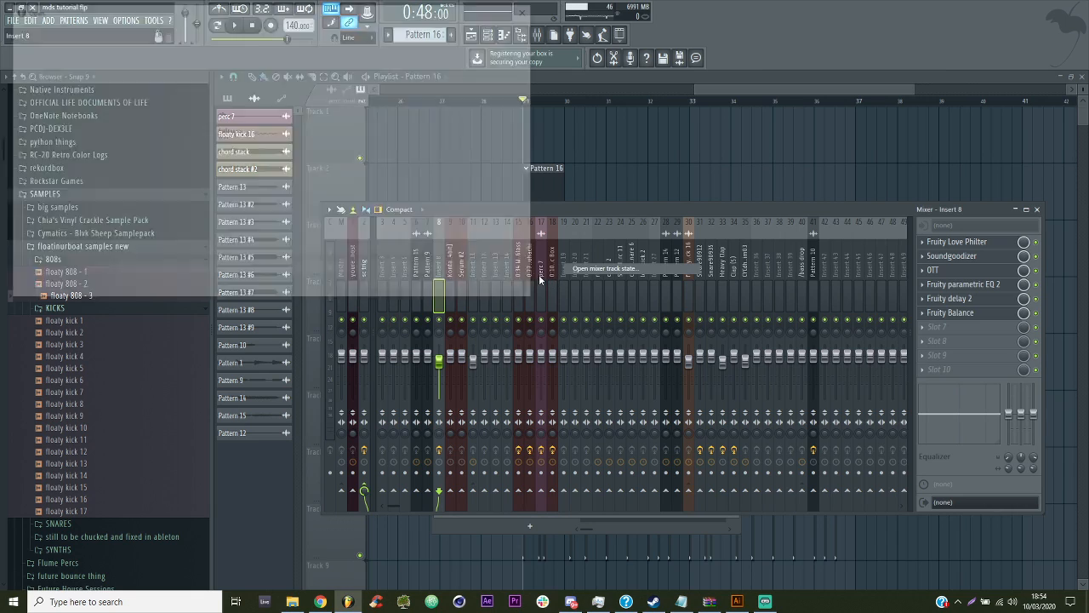
click(187, 139)
click(448, 287)
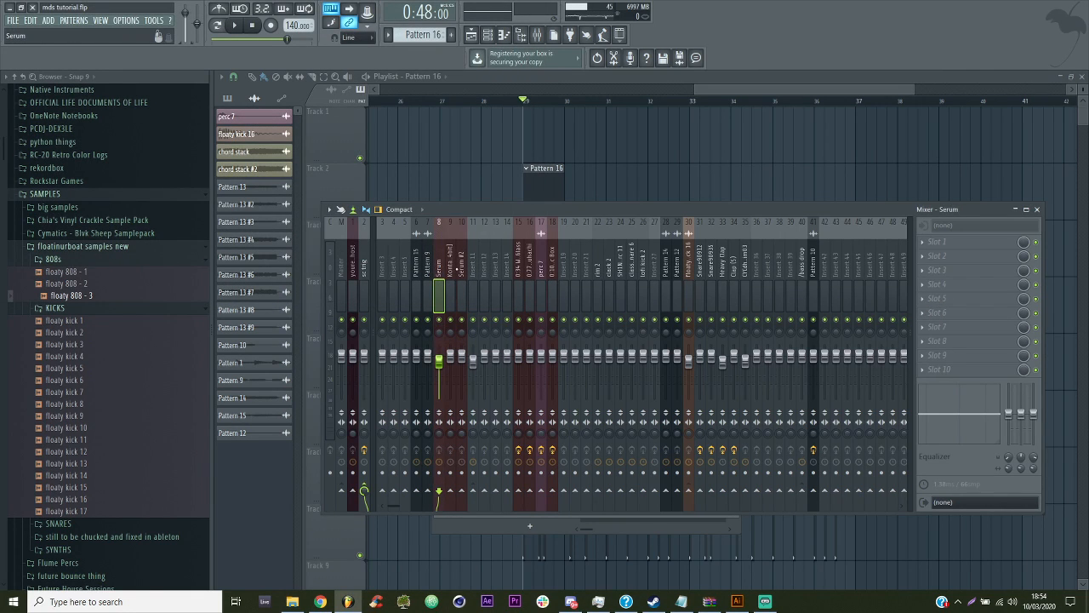
Try to load FabFilter Volcano 2 (SC) into slot 1 of the Serum mixer track
click(922, 243)
mouse_move(941, 255)
click(776, 354)
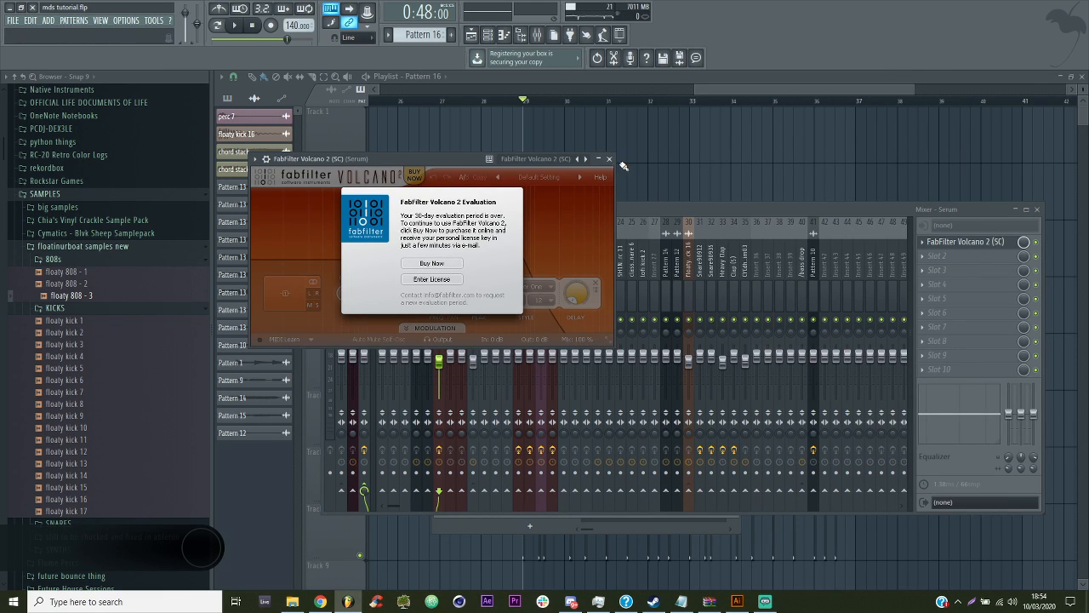
click(609, 160)
Replace the slot 1 effect with Fruity Love Philter and adjust its first filter's type and cutoff
click(926, 242)
mouse_move(941, 255)
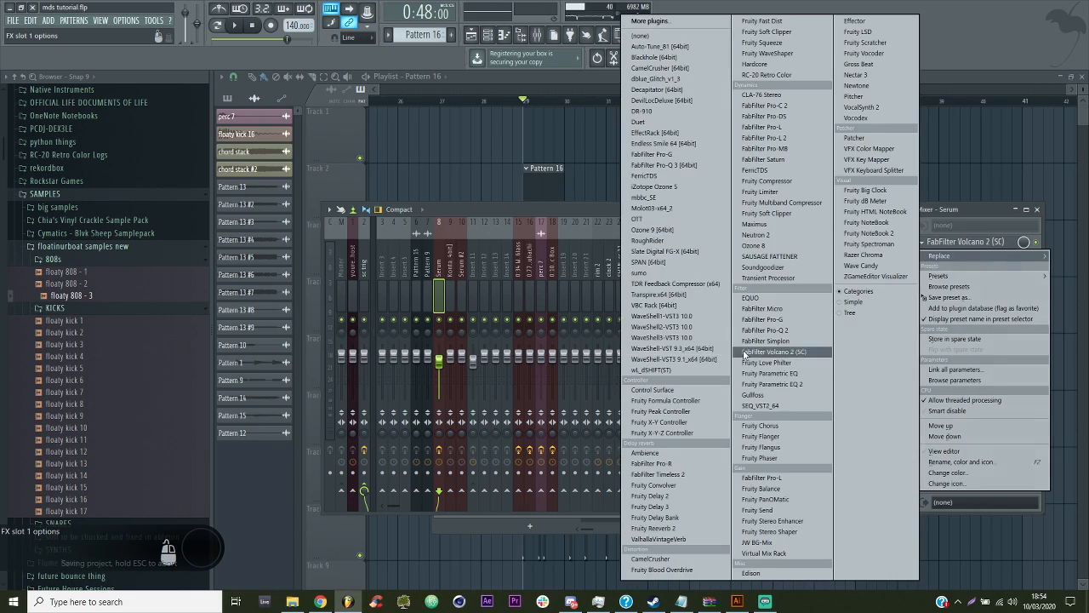
click(771, 363)
click(306, 227)
click(333, 256)
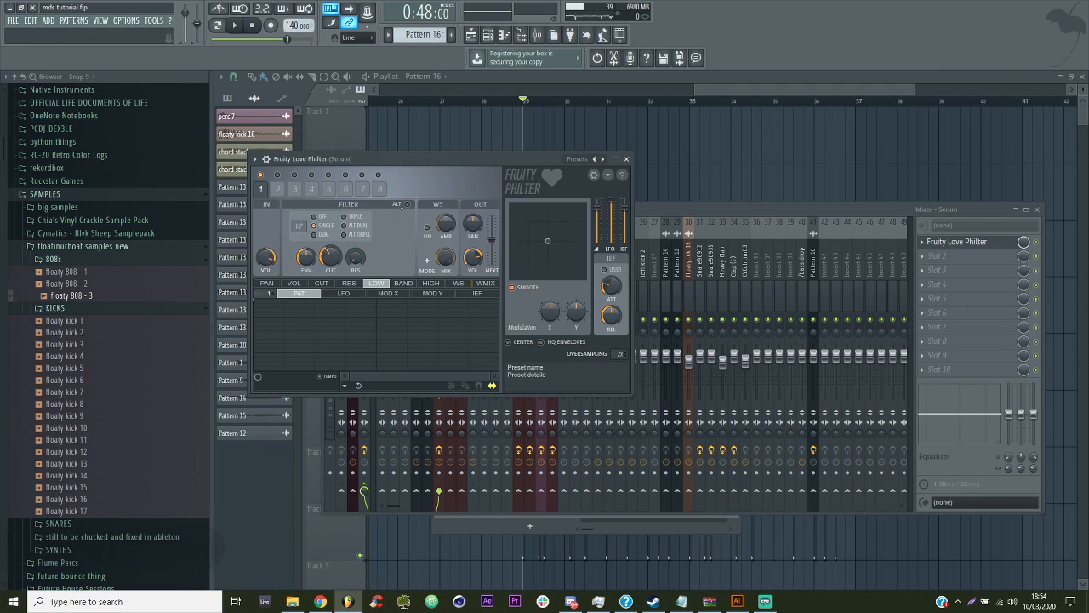
Add Effector in Distort mode to slot 2 and Fruity Balance at about -6.6 dB to slot 3
click(940, 255)
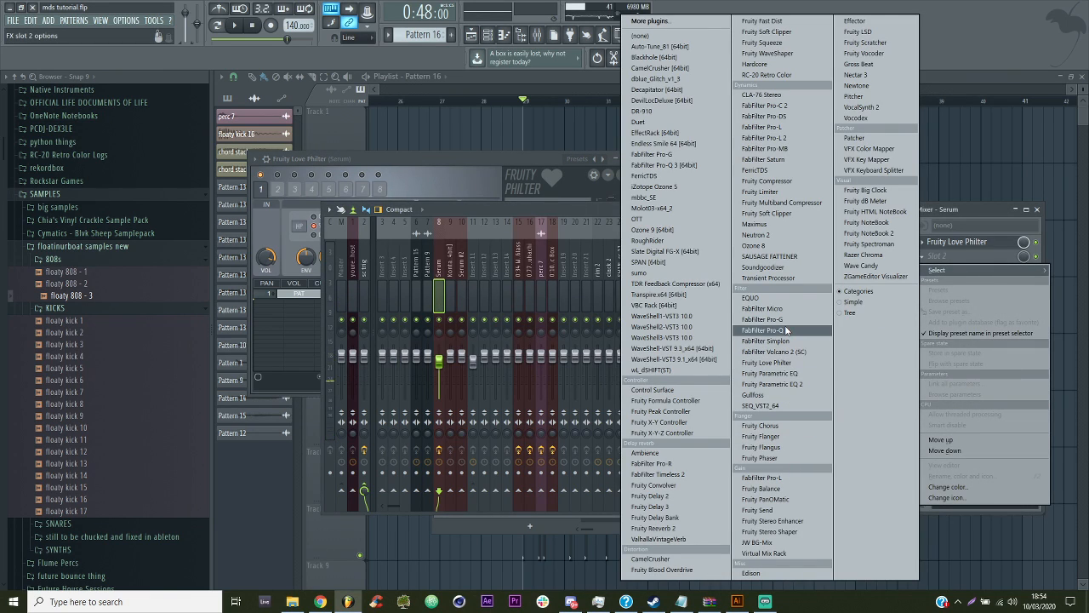
click(871, 20)
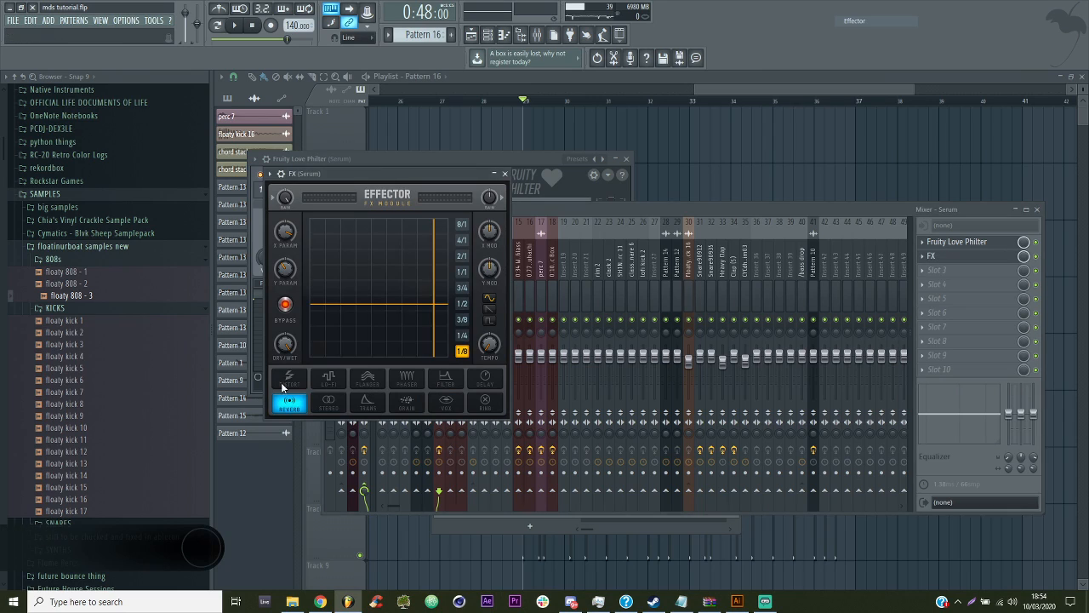
click(936, 269)
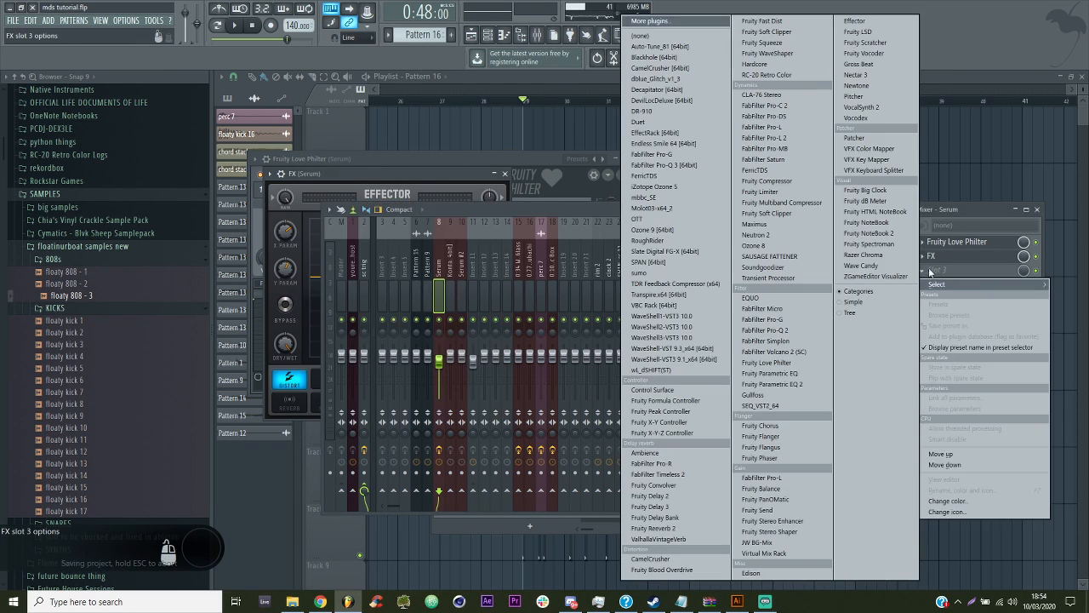
click(748, 488)
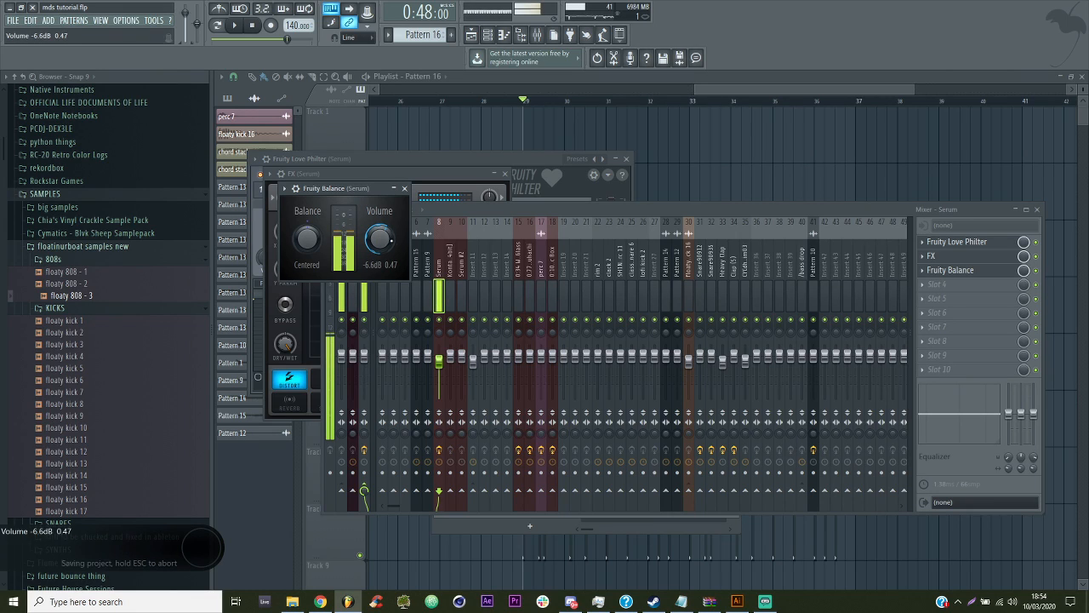
Move Fruity Balance down to slot 4 and add Fruity Parametric EQ 2 in slot 3 with a low cut on band 1
click(925, 274)
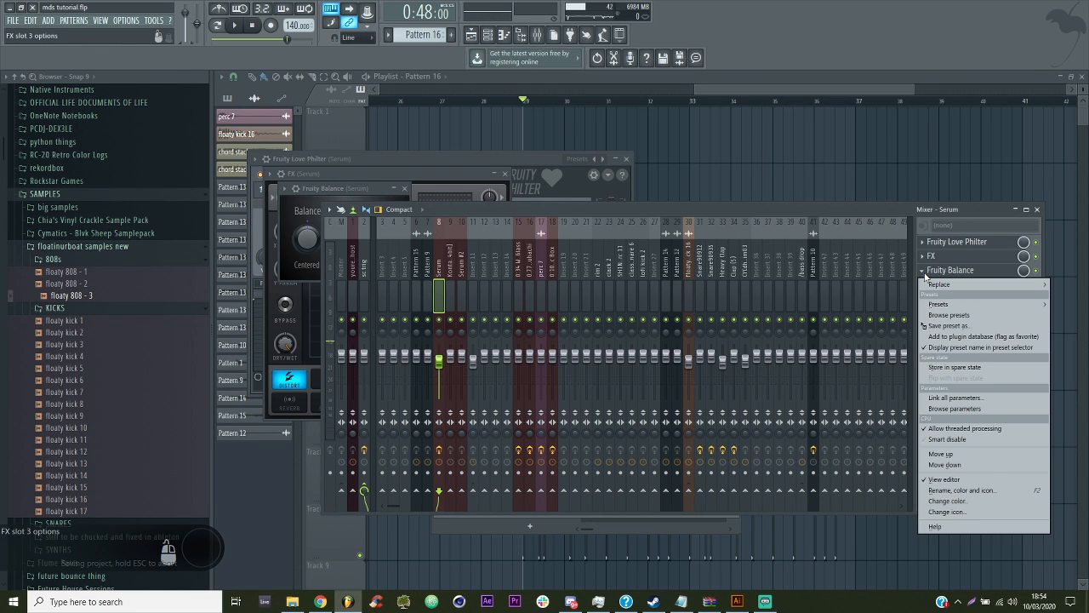
drag(925, 274, 931, 287)
click(931, 270)
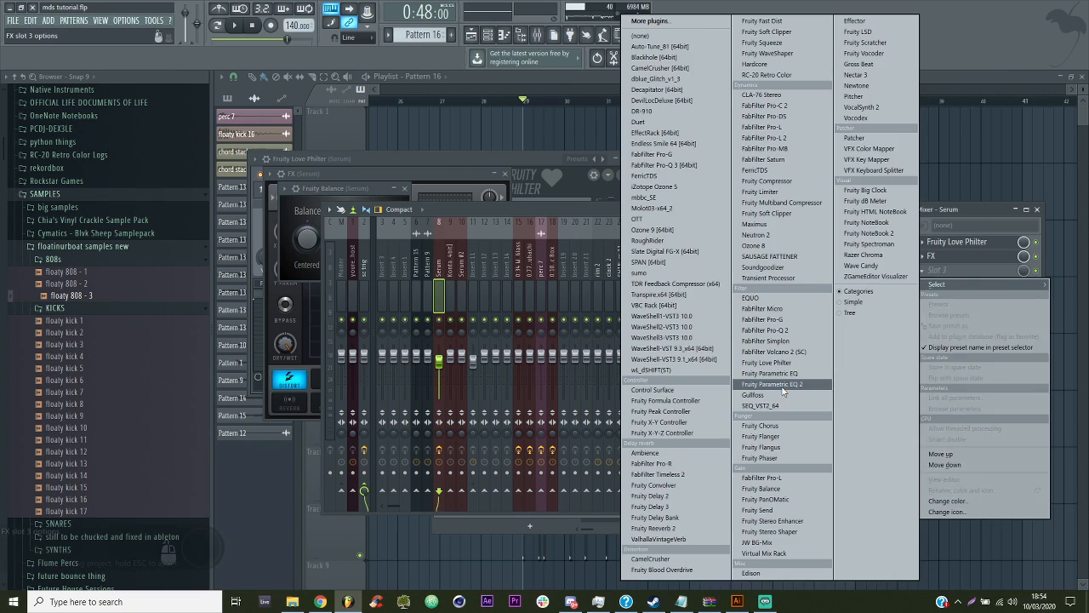
click(766, 385)
drag(376, 324, 380, 370)
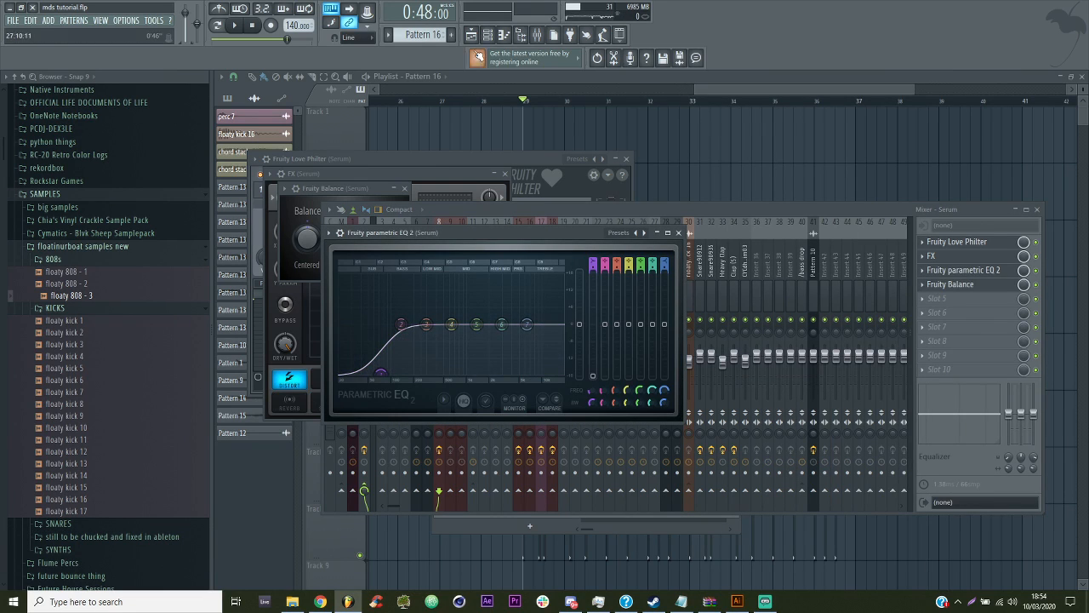
Replace the Serum channel's instrument with Harmor
key(F6)
right_click(510, 311)
mouse_move(625, 393)
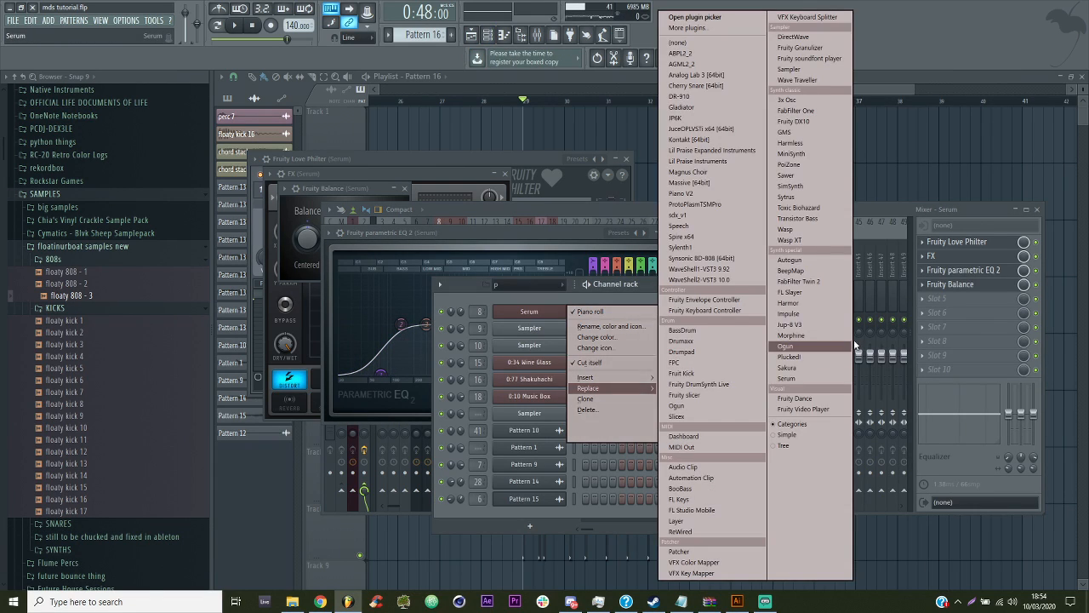
click(819, 303)
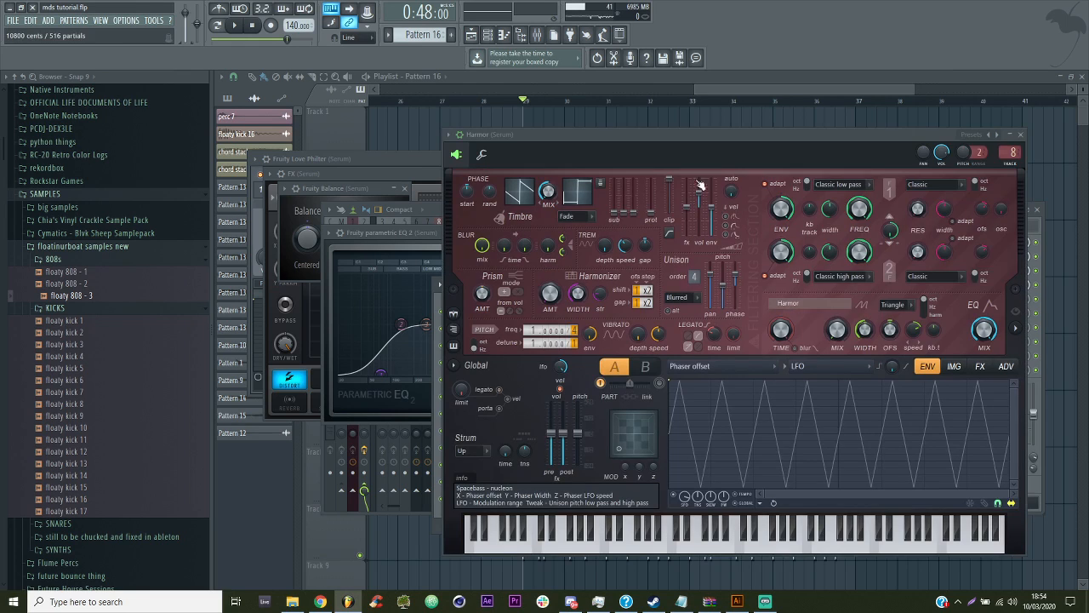
Load Harmor's Default preset and close the plugin window
key(z)
right_click(995, 135)
click(706, 17)
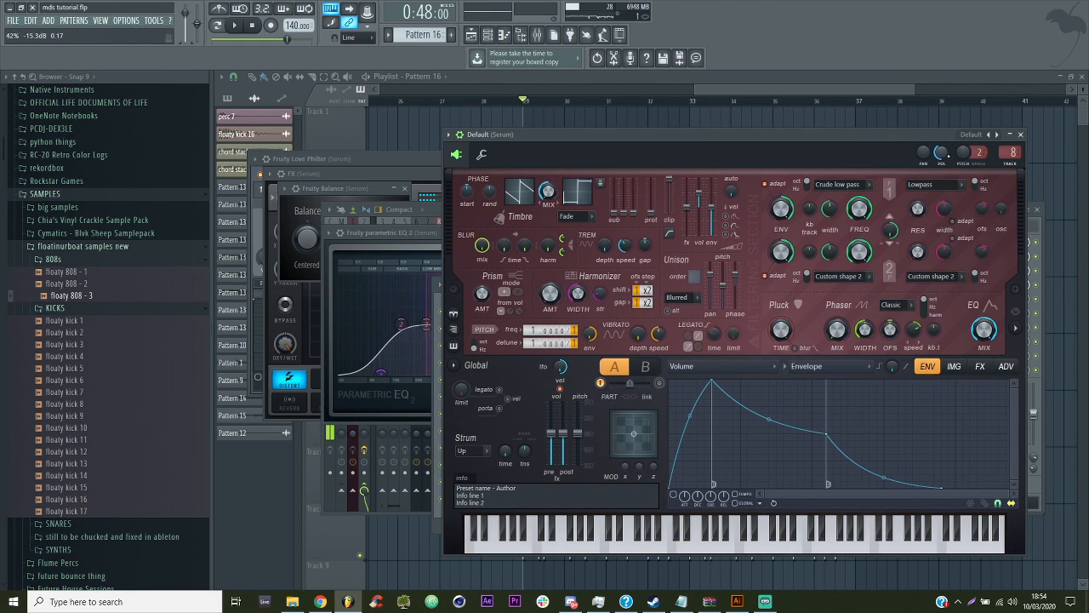
right_click(919, 126)
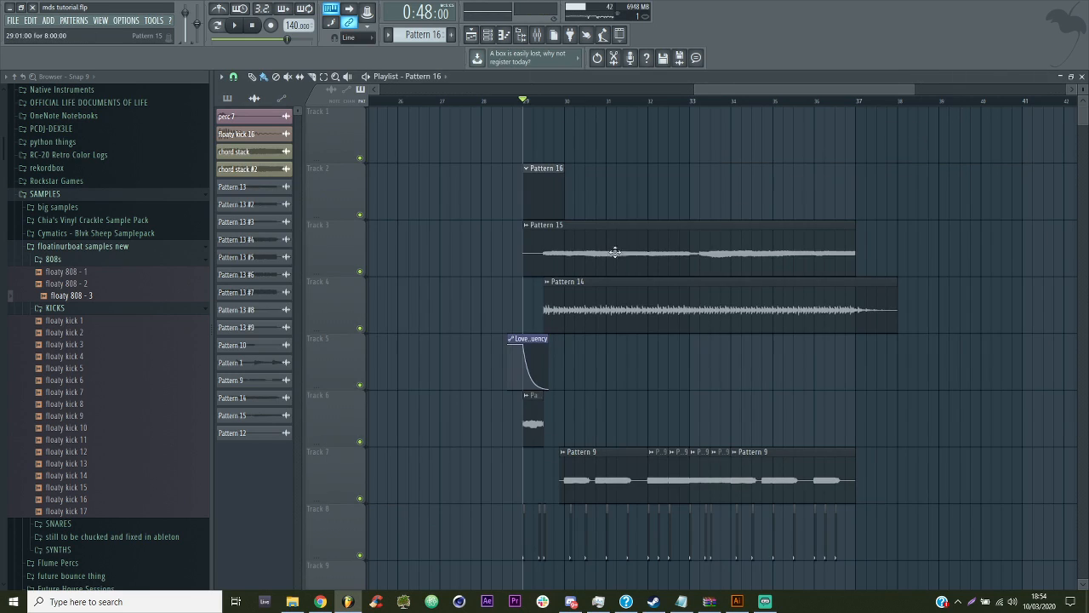
Open Pattern 16 in the piano roll, try a G#5 note against the track and remove it
double_click(538, 186)
scroll(323, 222, up, 3)
click(406, 197)
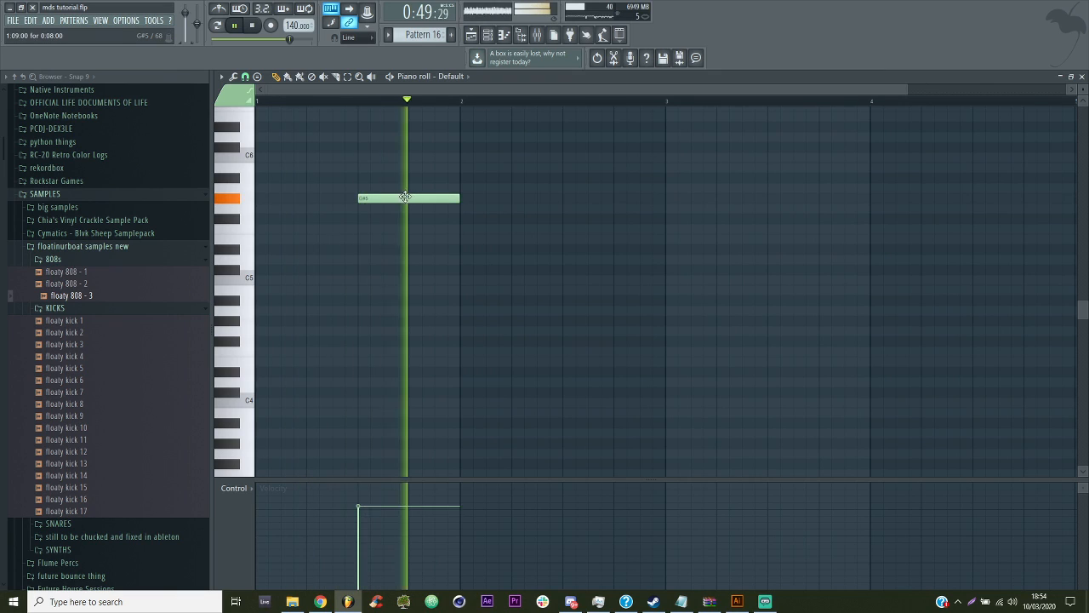
key(space)
drag(363, 197, 362, 215)
right_click(375, 209)
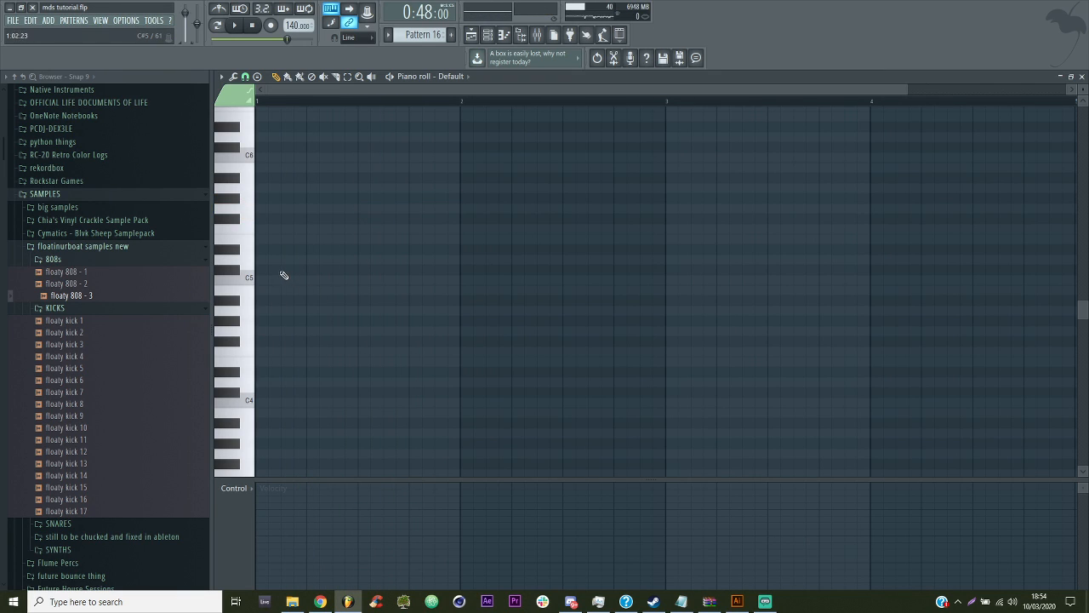
Place the opening C#5 note at step 3 of bar 1, auditioning alternative start notes against the track
key(space)
click(300, 269)
right_click(296, 268)
key(space)
key(space)
click(291, 260)
right_click(293, 262)
key(space)
key(space)
click(292, 269)
Add a D5 note at step 5 and an A5 note at step 7 of bar 1, auditioning the melody
click(316, 261)
right_click(317, 262)
key(space)
key(space)
click(317, 259)
right_click(317, 259)
key(space)
key(space)
click(319, 261)
key(space)
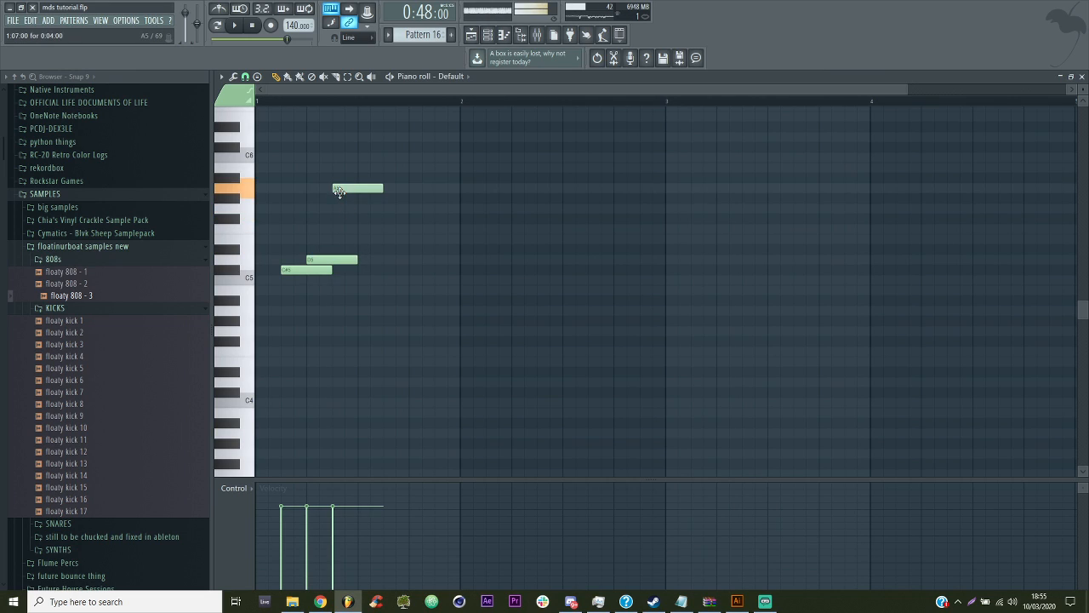
Shift the D5 note to step 6 and the A5 note to step 8 of bar 1
drag(377, 240, 363, 294)
key(space)
right_click(354, 188)
key(ctrl+z)
key(ctrl+z)
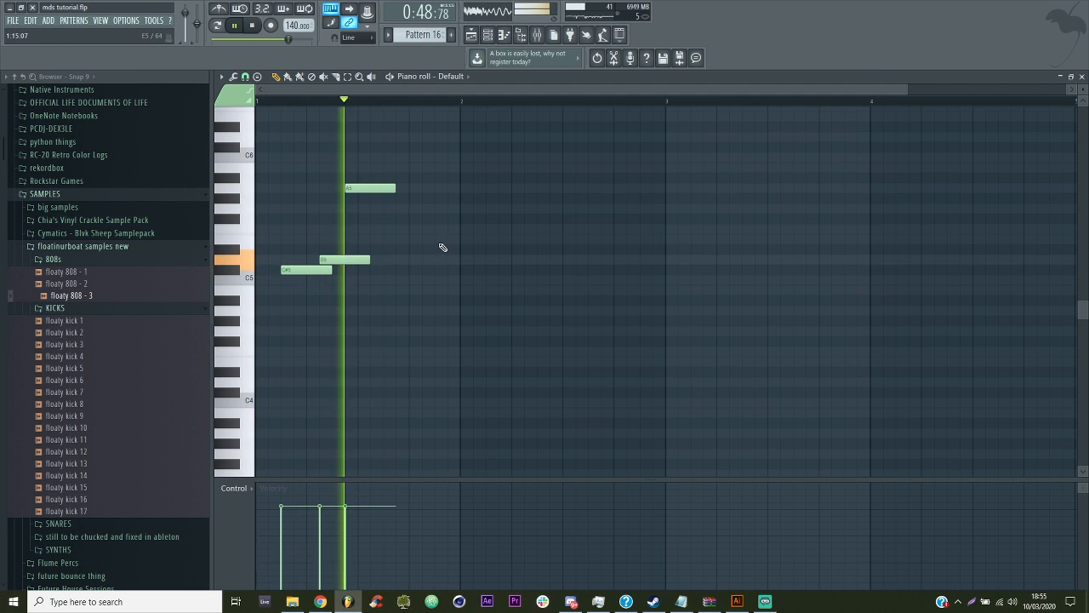
Shorten all three melody notes to three steps each
right_click(360, 190)
click(356, 189)
key(ctrl+a)
drag(366, 258, 351, 253)
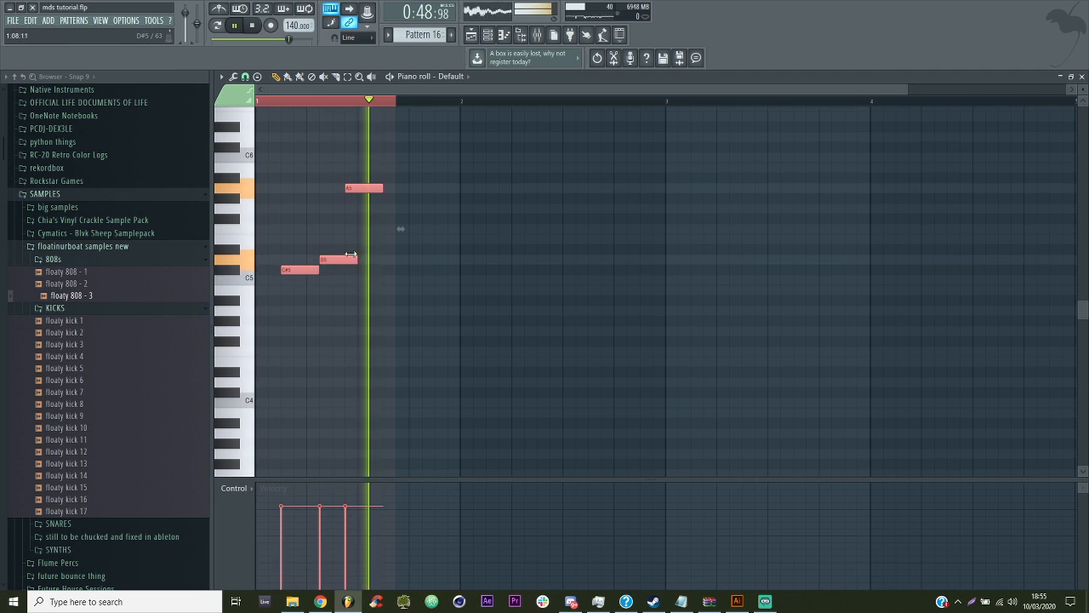
ctrl+click(381, 103)
Lengthen C#5 to four steps, put a two-step D5 at step 7 and move A5 to step 9
key(space)
right_click(338, 260)
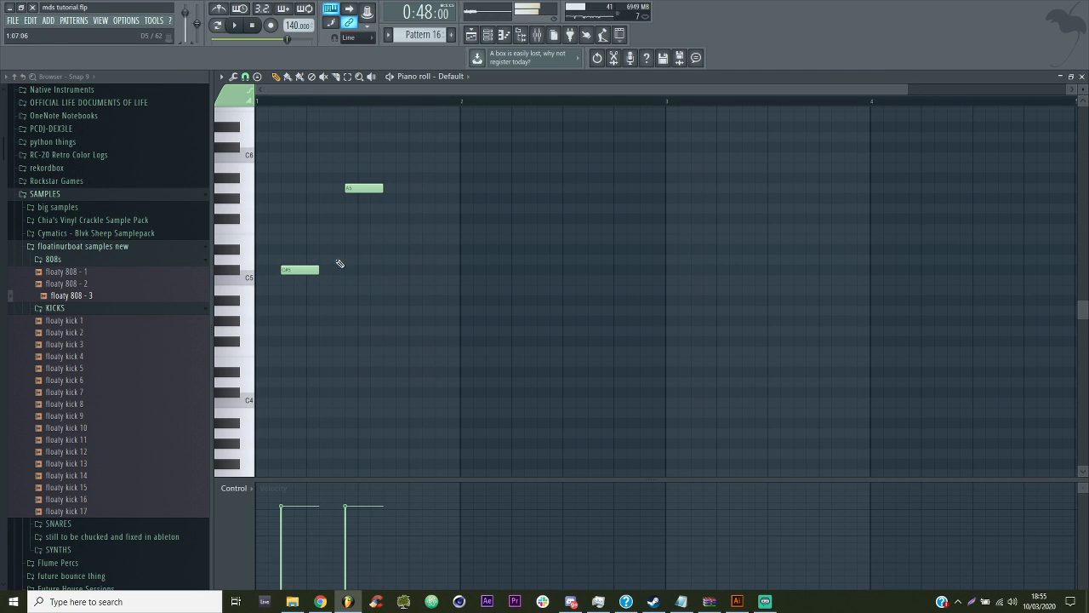
key(space)
drag(364, 260, 332, 270)
key(ctrl+z)
key(space)
key(space)
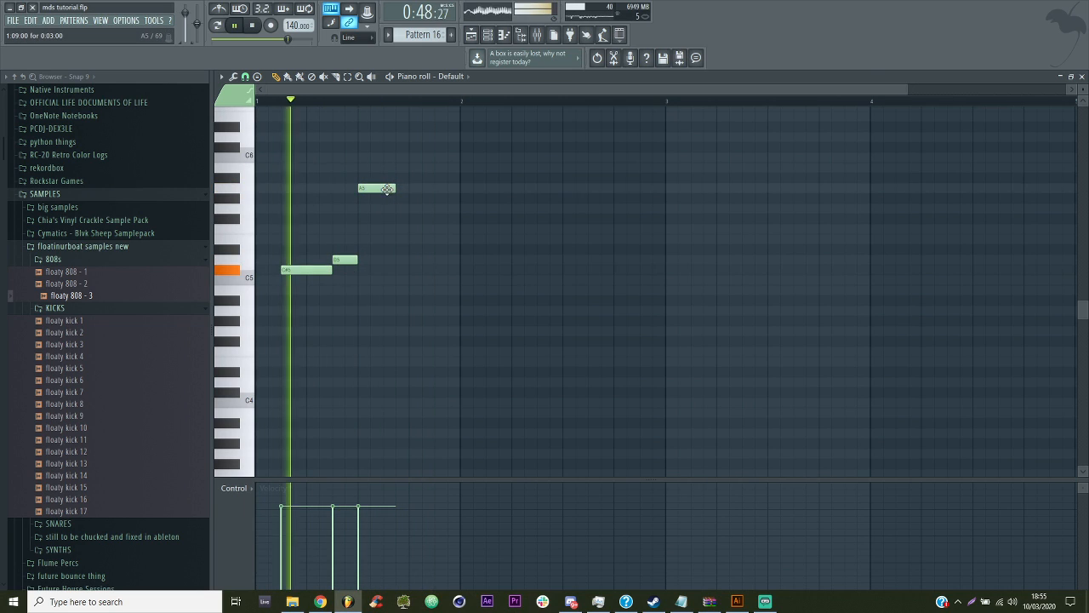
Add a three-step B5 at step 13 and an F#5 at the start of bar 2 lasting half a bar
key(space)
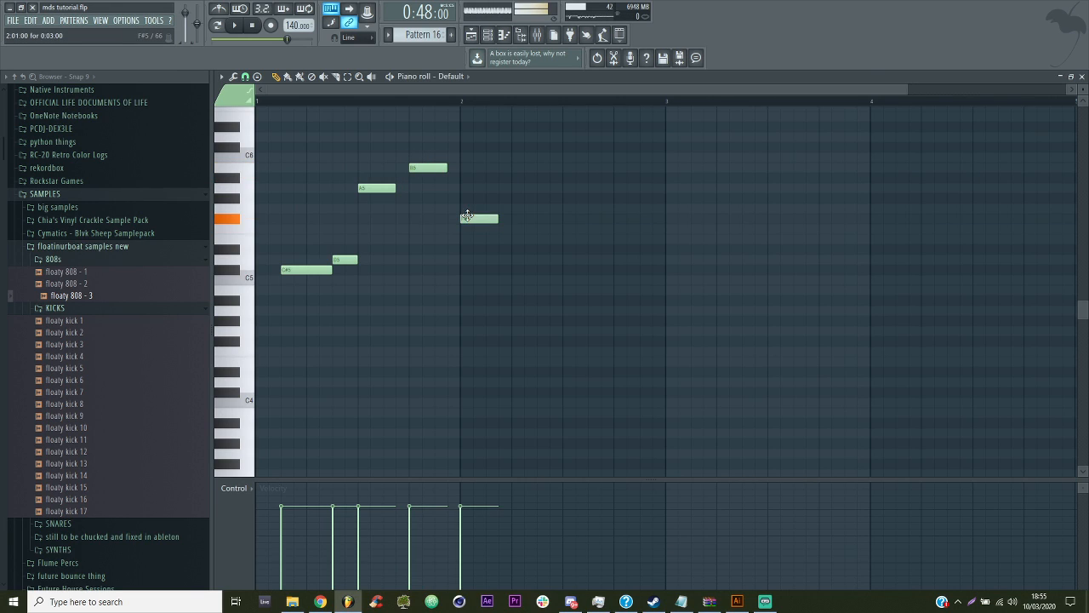
key(space)
drag(496, 219, 562, 219)
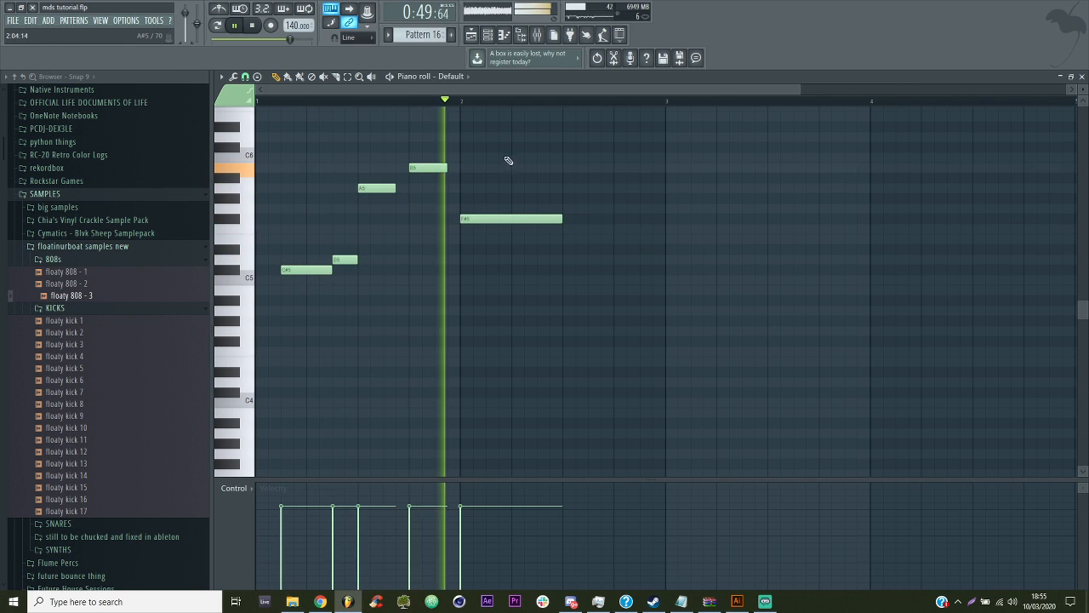
key(space)
key(space)
Audition the melody in pattern mode and nudge the Distort XY point of the Serum track's Effector slightly
click(223, 26)
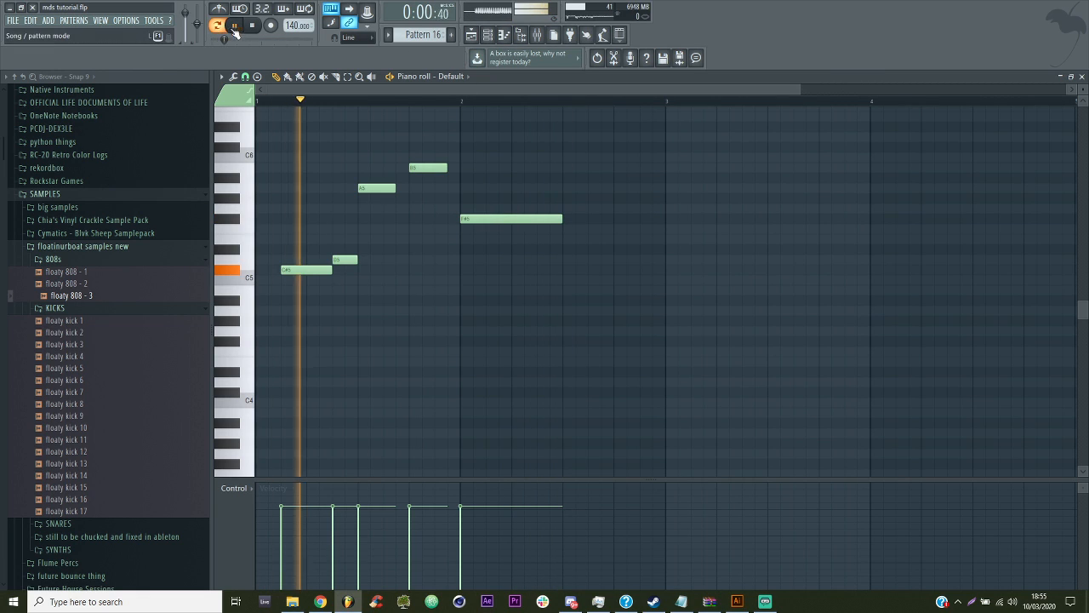
click(536, 34)
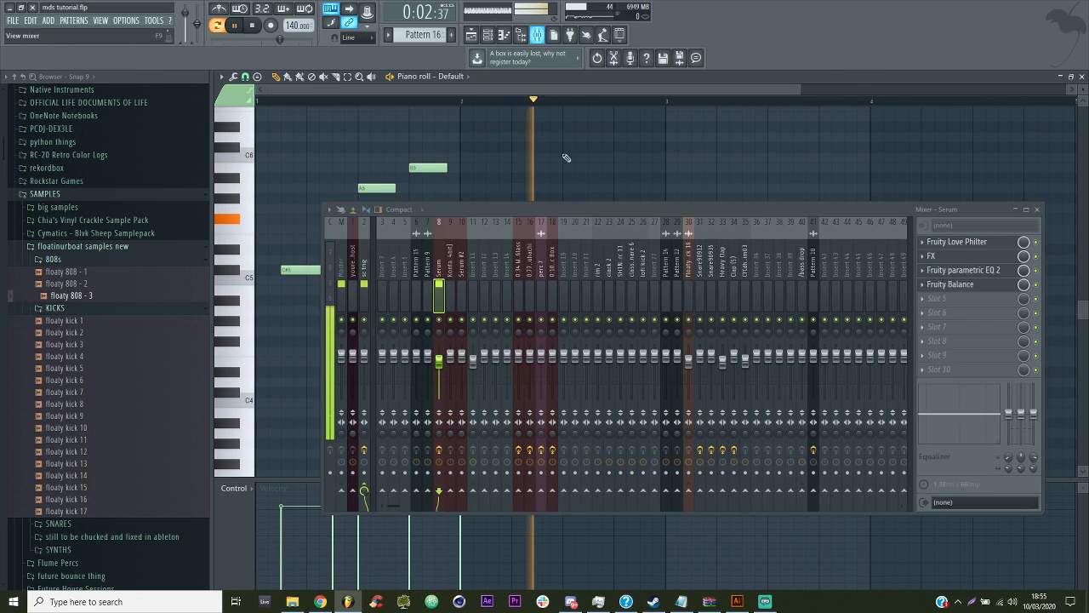
key(space)
click(958, 285)
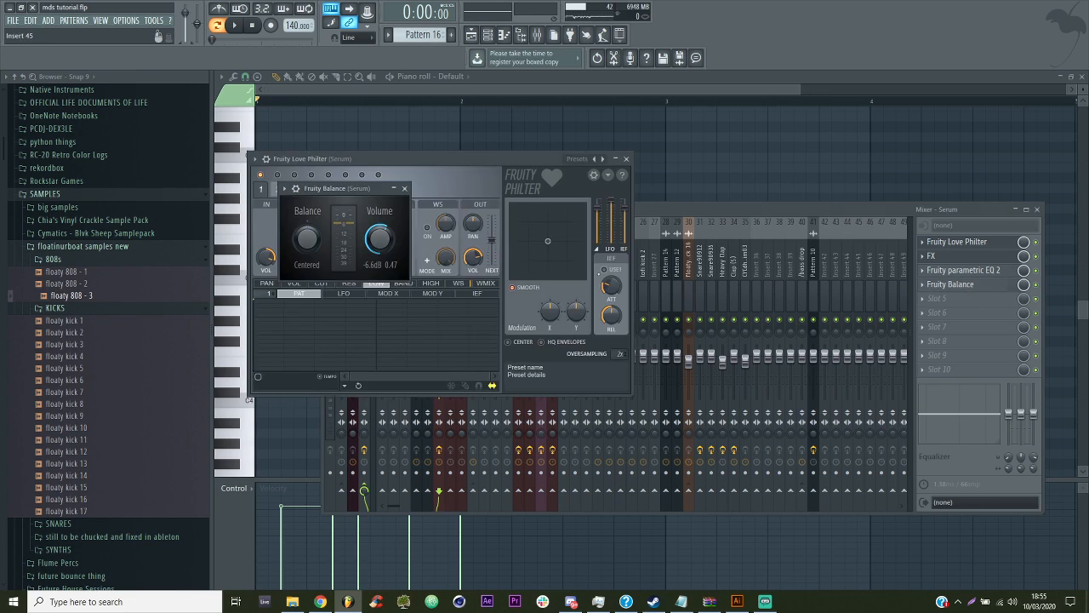
click(960, 260)
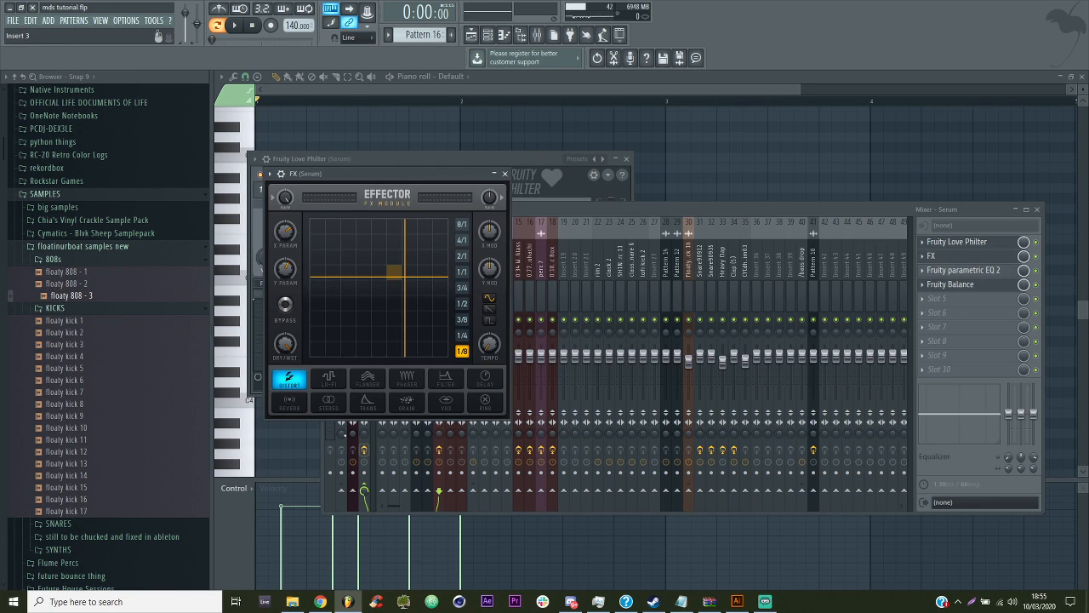
mouse_move(411, 290)
mouse_down()
mouse_move(427, 286)
mouse_move(380, 298)
mouse_move(405, 269)
mouse_up()
Open the Harmor channel, set its unison order to 3 and enable legato and porta
click(487, 35)
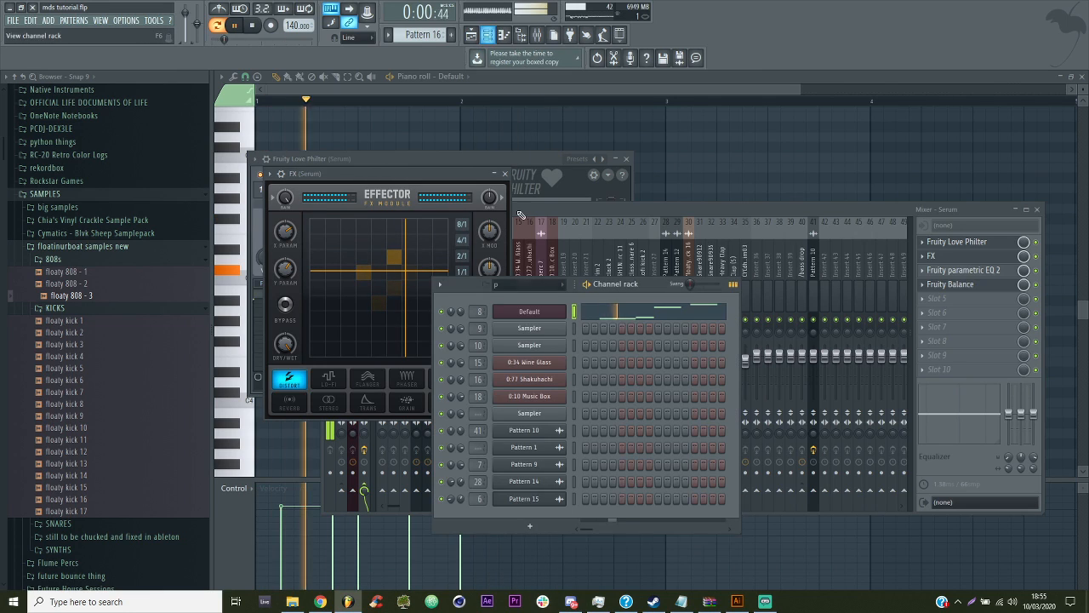
click(534, 318)
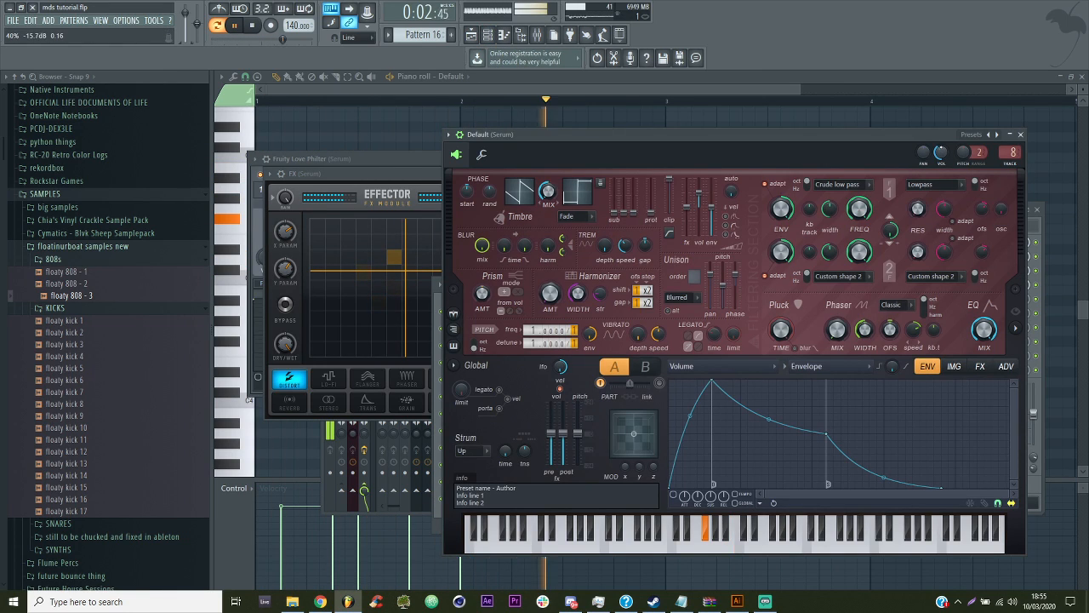
key(space)
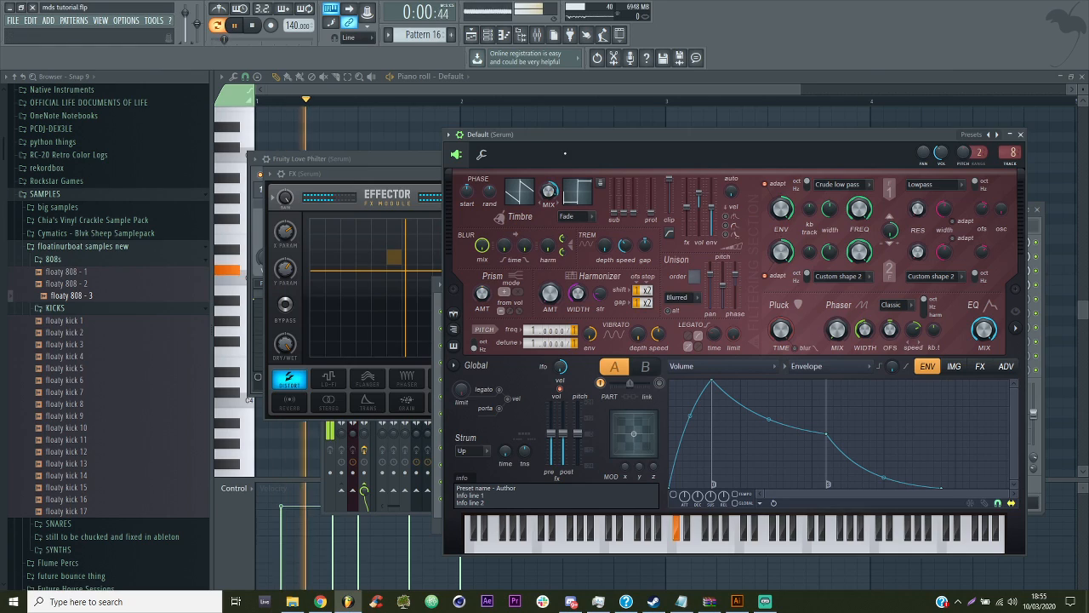
drag(694, 277, 694, 260)
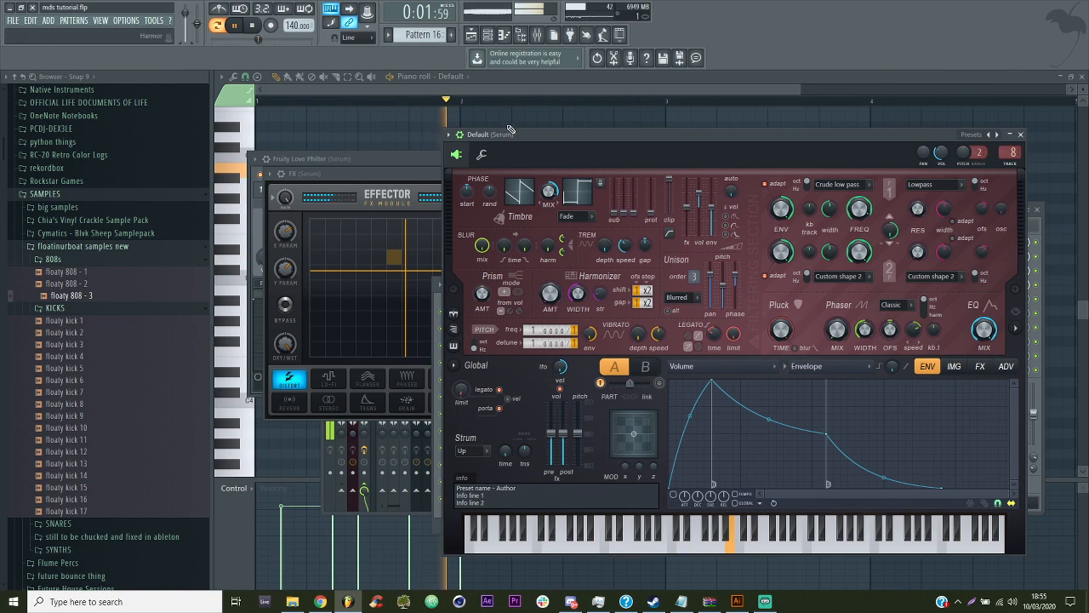
Add a two-step F#5 slide note at step 8 of bar 1 in the piano roll
click(497, 78)
key(space)
key(space)
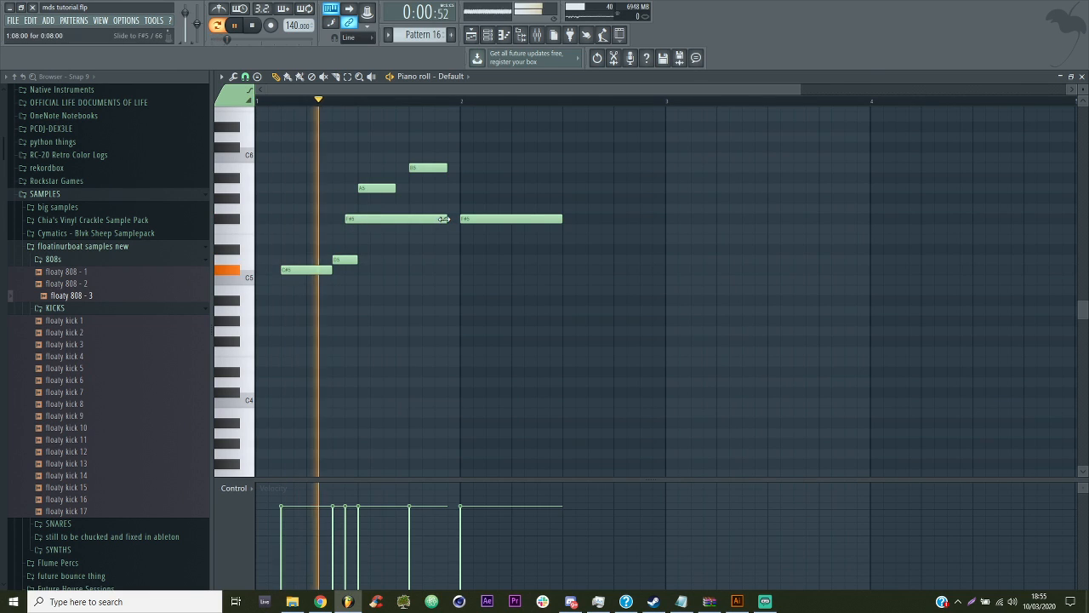
drag(445, 220, 371, 229)
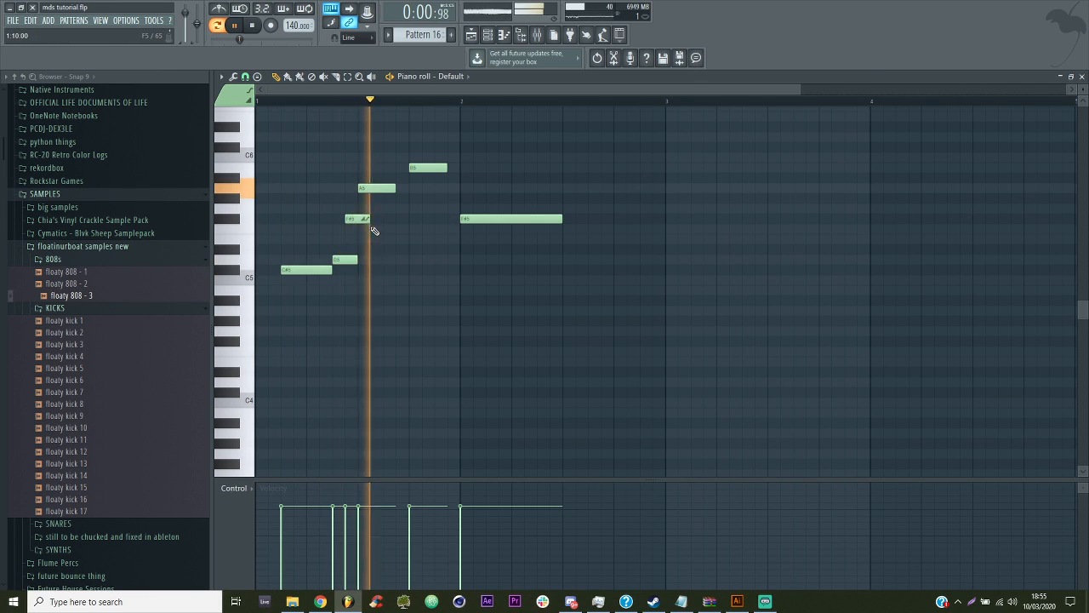
Try extending B5 to the middle of bar 2 with a short F#5 slide note at the start of bar 2
right_click(439, 168)
click(453, 167)
key(space)
right_click(453, 167)
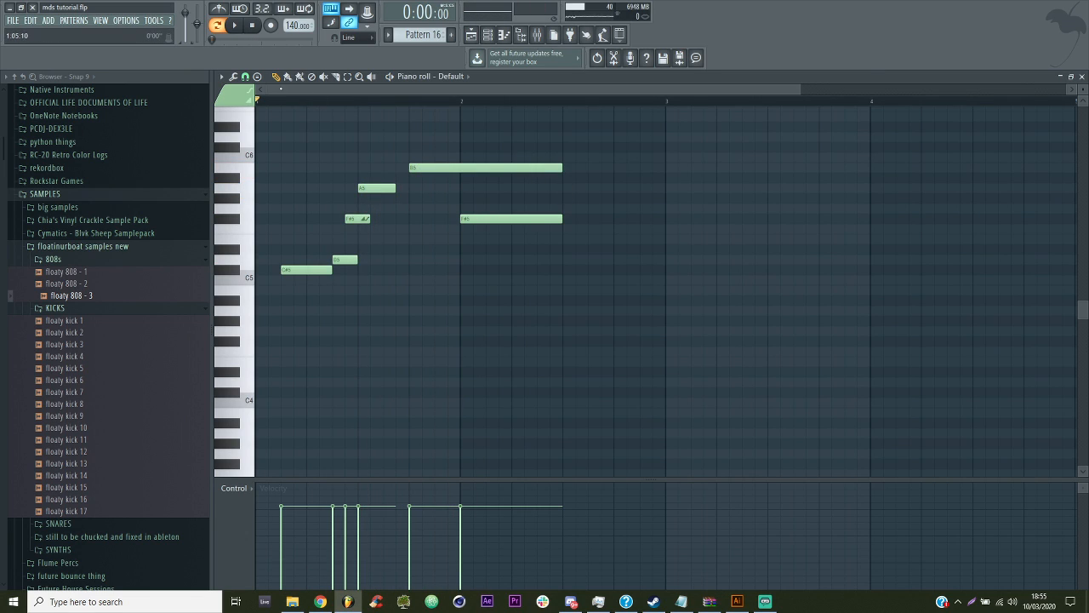
click(465, 223)
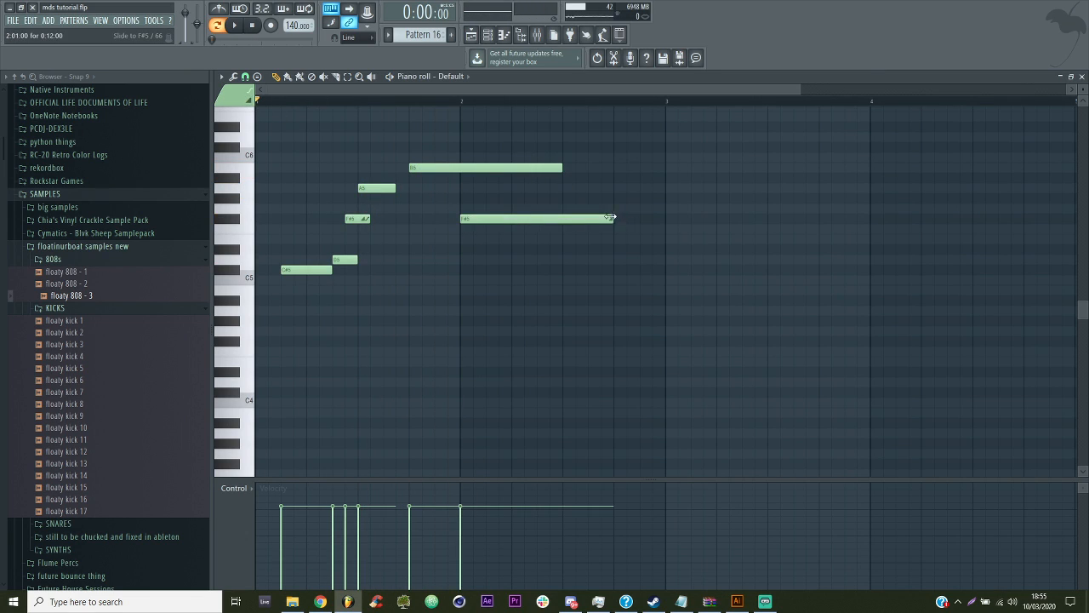
key(space)
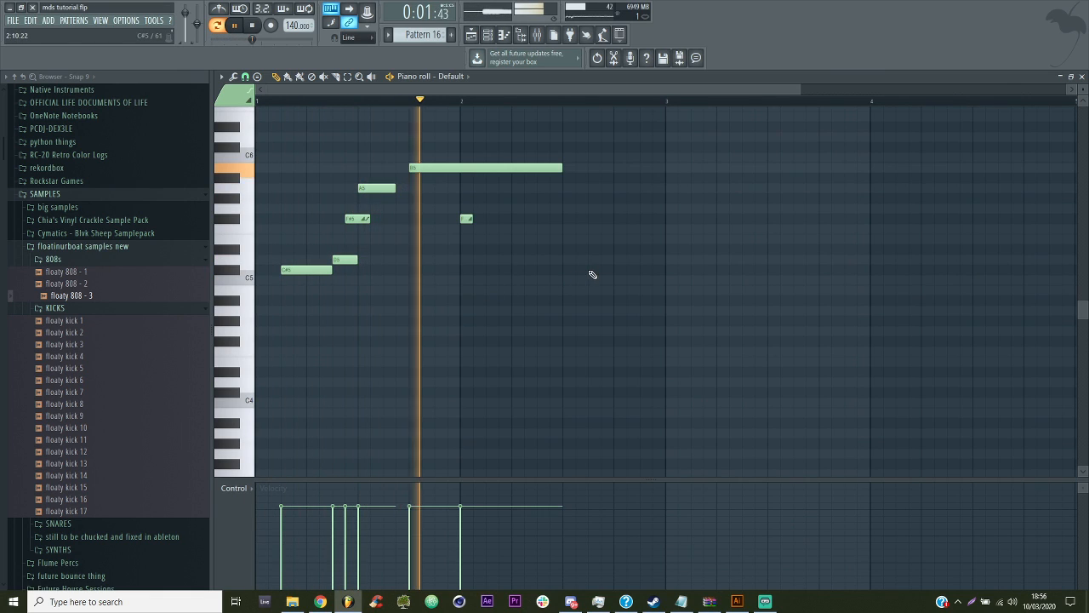
Replace the F#5 slide note with a plain half-bar F#5 and shorten B5 to end at bar 2
key(space)
right_click(466, 218)
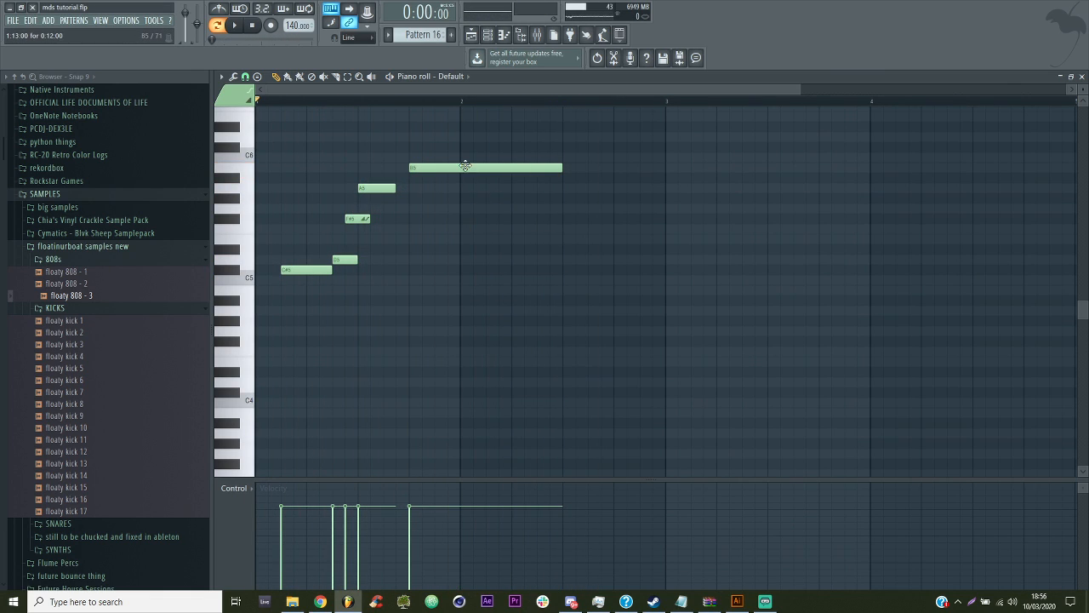
click(473, 223)
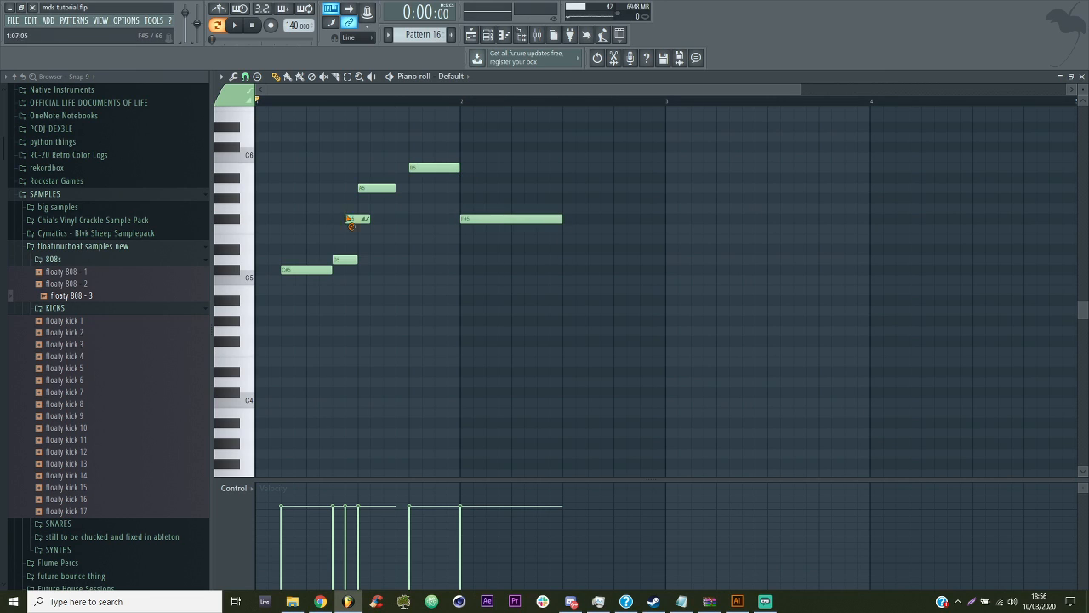
Replace the Harmor instrument on the first channel with FL Keys
click(487, 34)
right_click(521, 314)
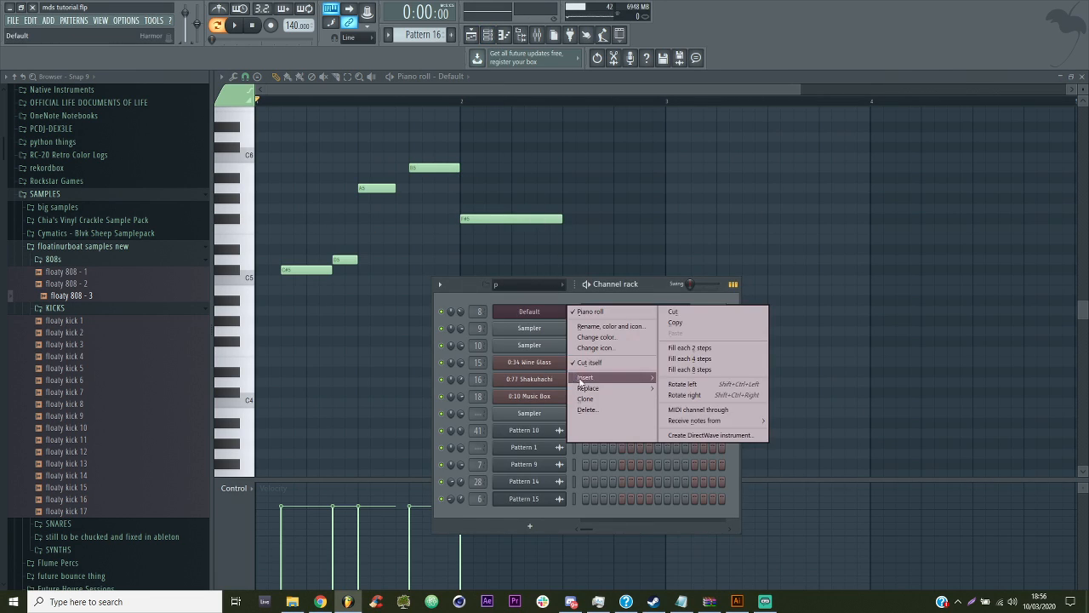
mouse_move(596, 388)
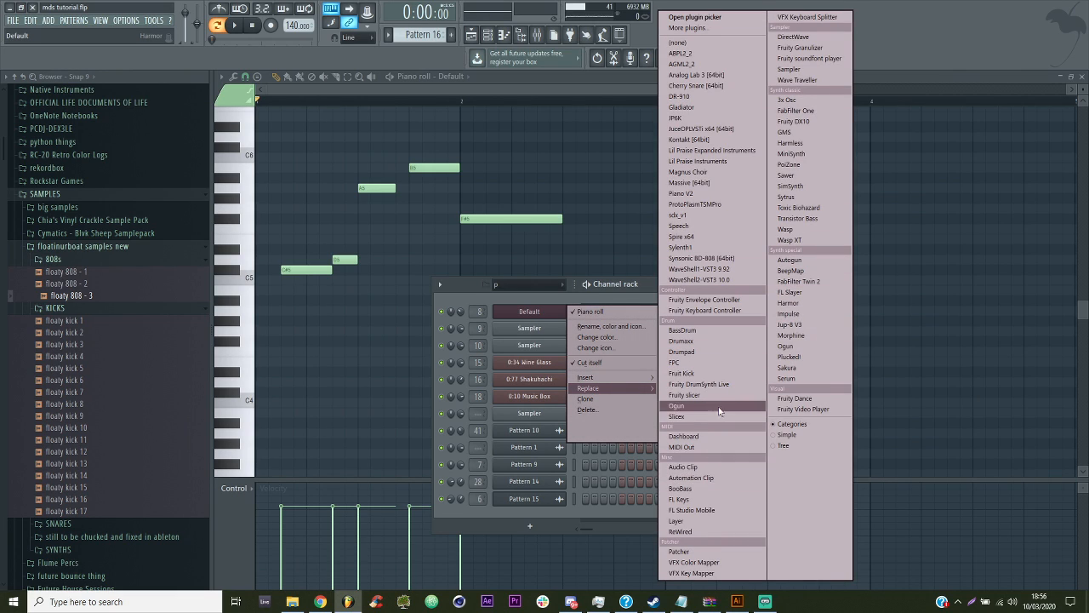
click(690, 498)
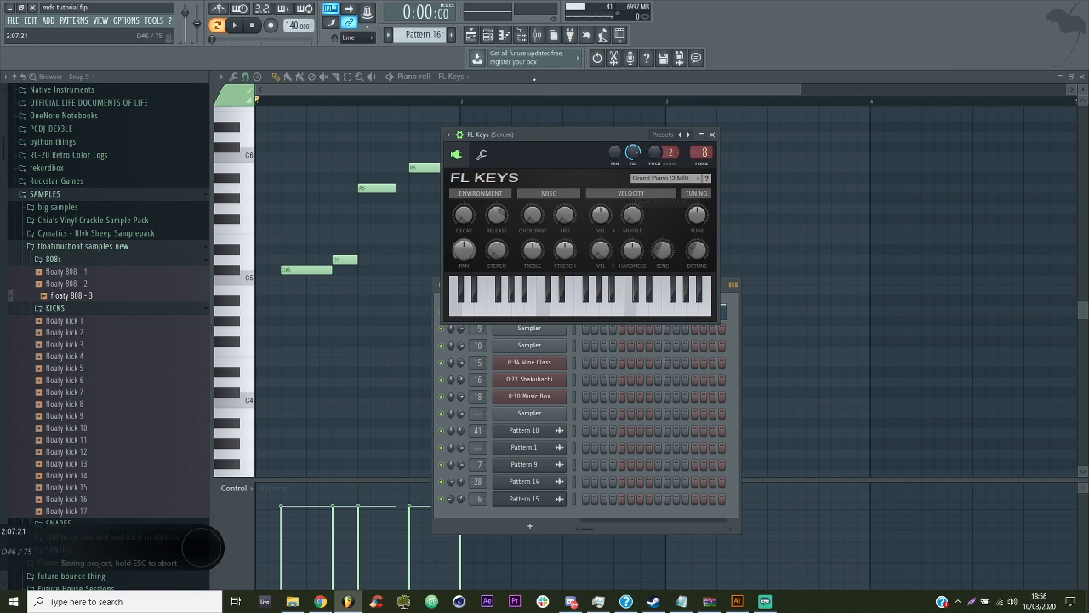
Check the Effector on the Serum mixer track and audition the melody played by FL Keys
click(536, 38)
click(942, 258)
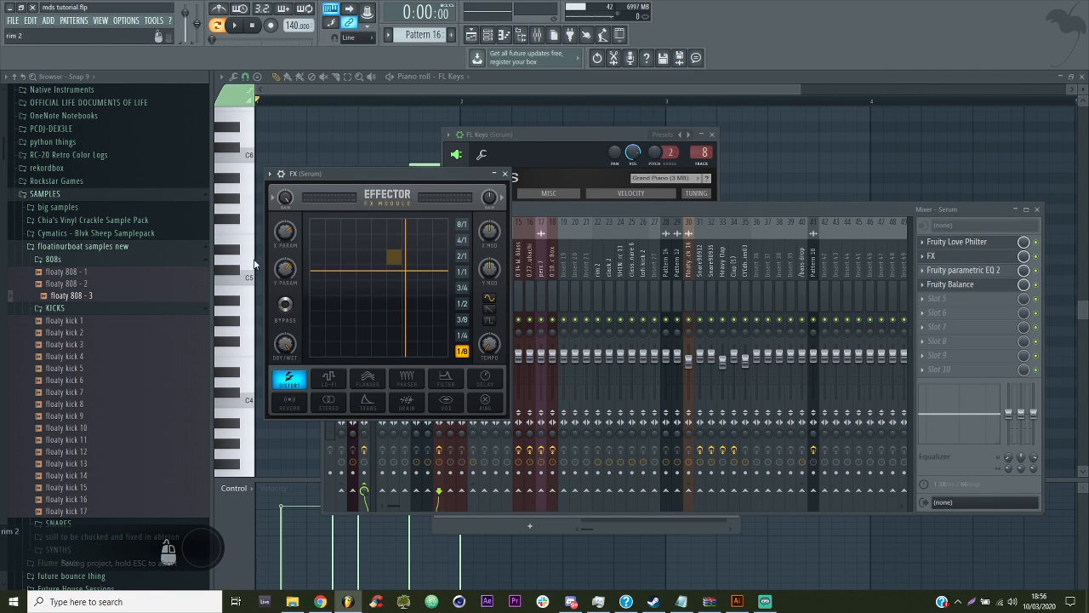
click(427, 129)
key(space)
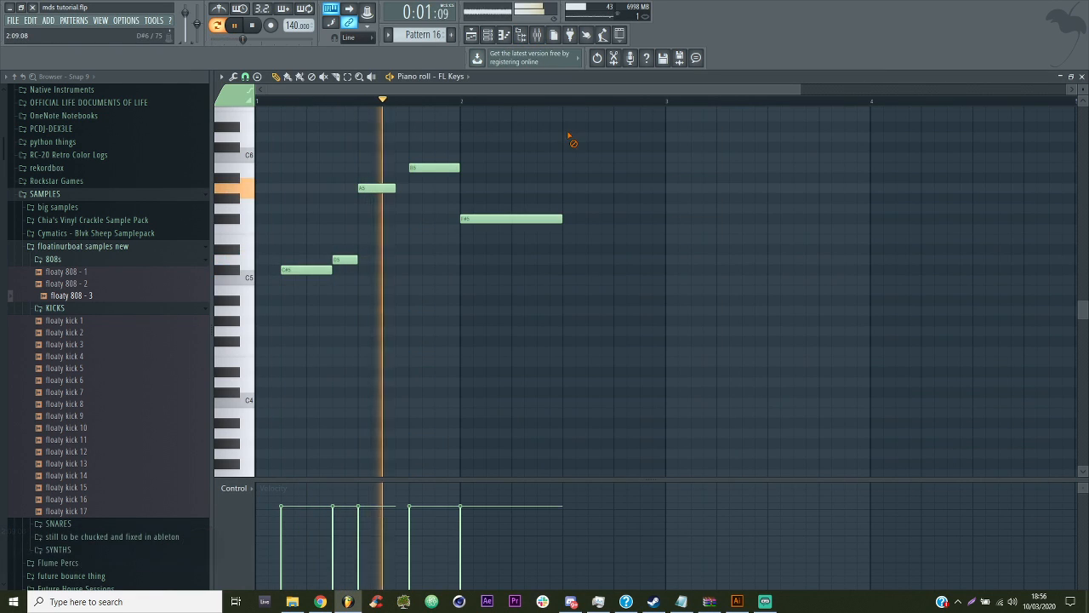
key(space)
Shorten B5 to three steps and replace the last F#5 with one running from step 15 of bar 1 to bar 3
key(F5)
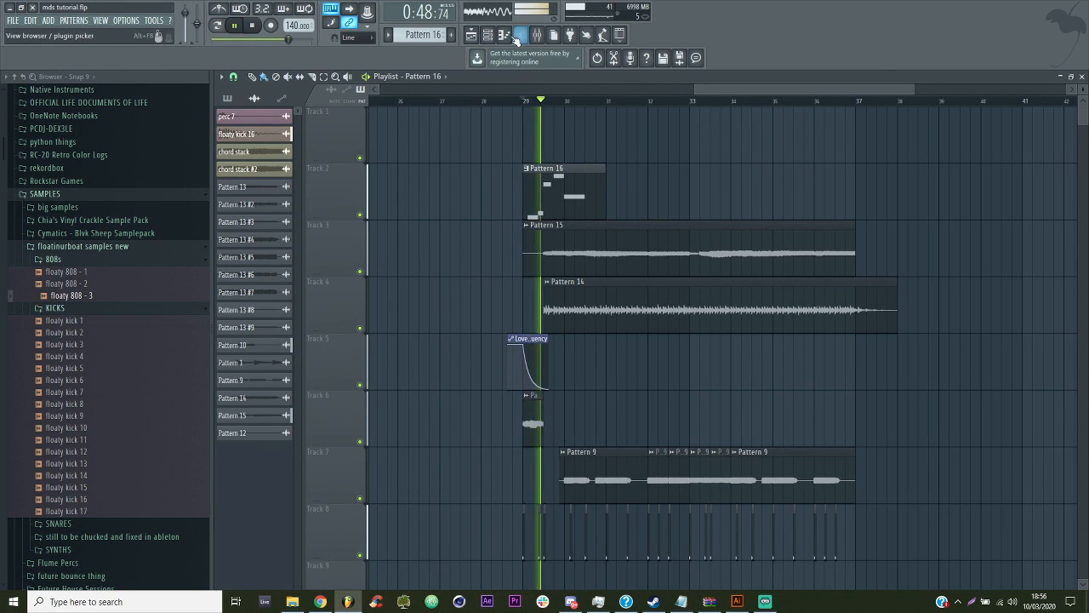
key(F7)
drag(454, 168, 442, 169)
right_click(473, 219)
key(space)
click(453, 219)
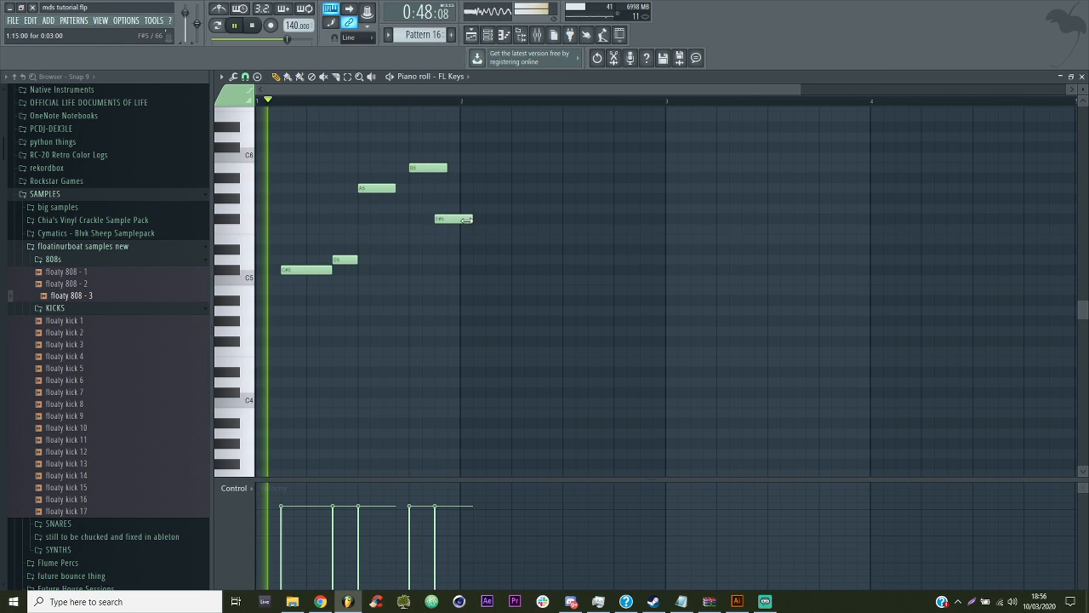
drag(466, 220, 662, 225)
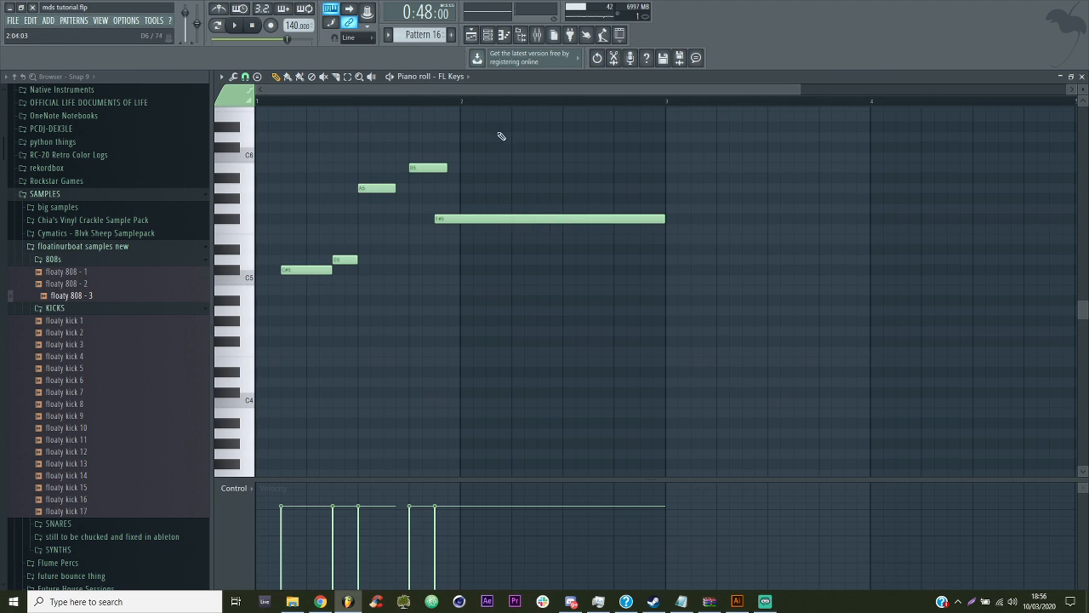
Play the melody with the full playlist and lower Fruity Balance on the Serum track to about -10.5 dB
key(F5)
key(F6)
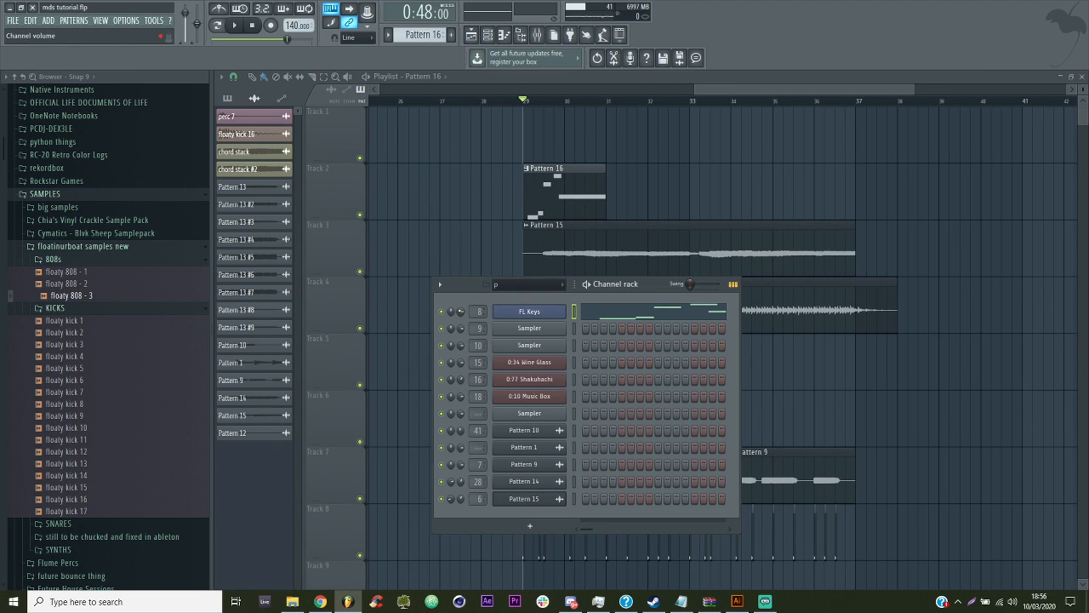
click(537, 37)
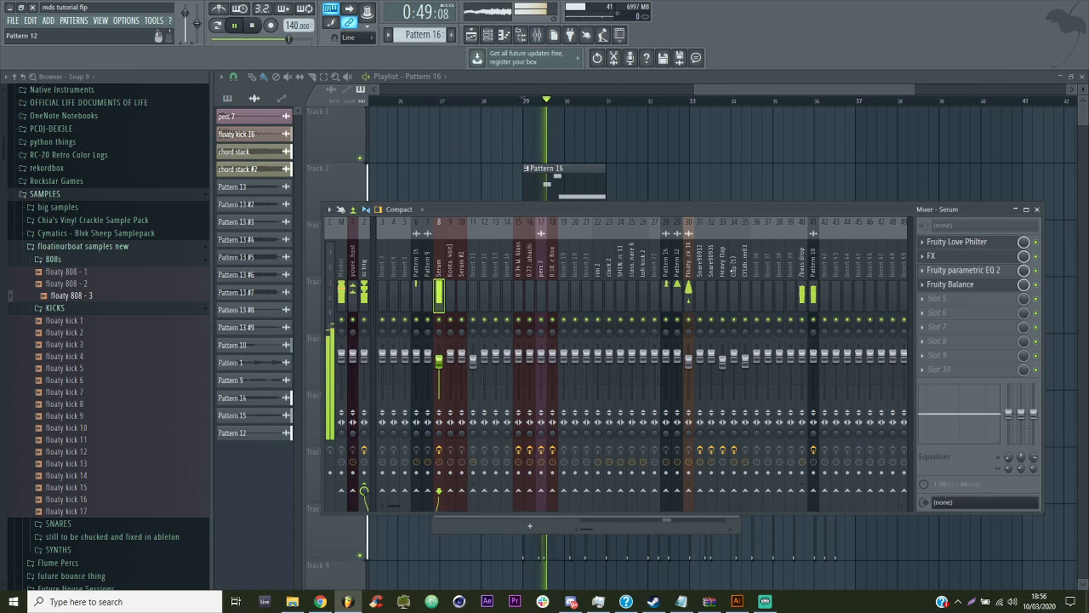
click(942, 289)
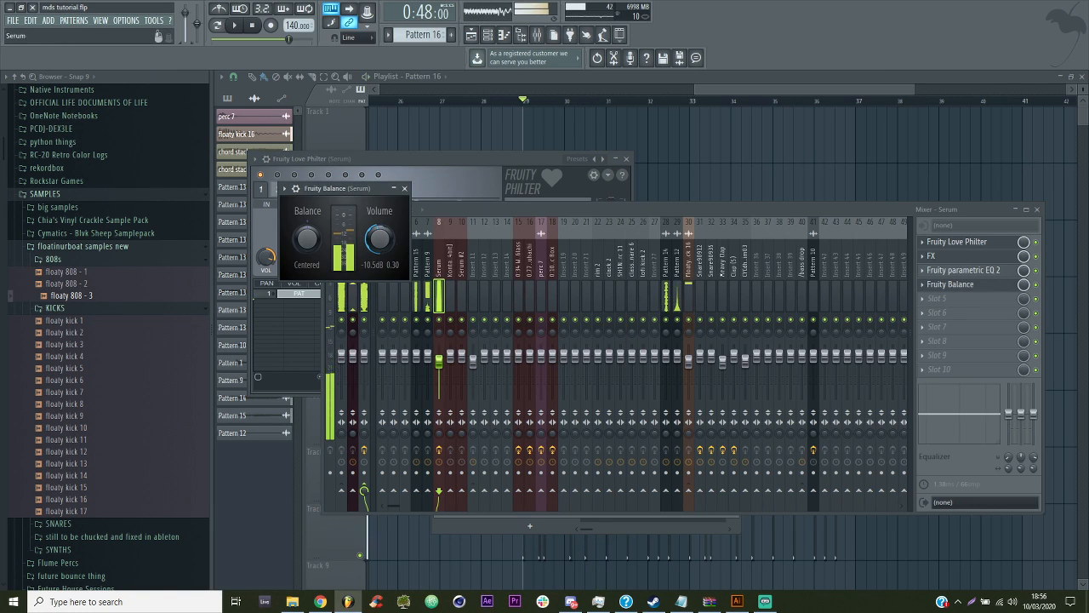
End bar 3's F#5 at bar 4, and fill bar 4 with E5 plus an F#5 slide note from step 10
key(F7)
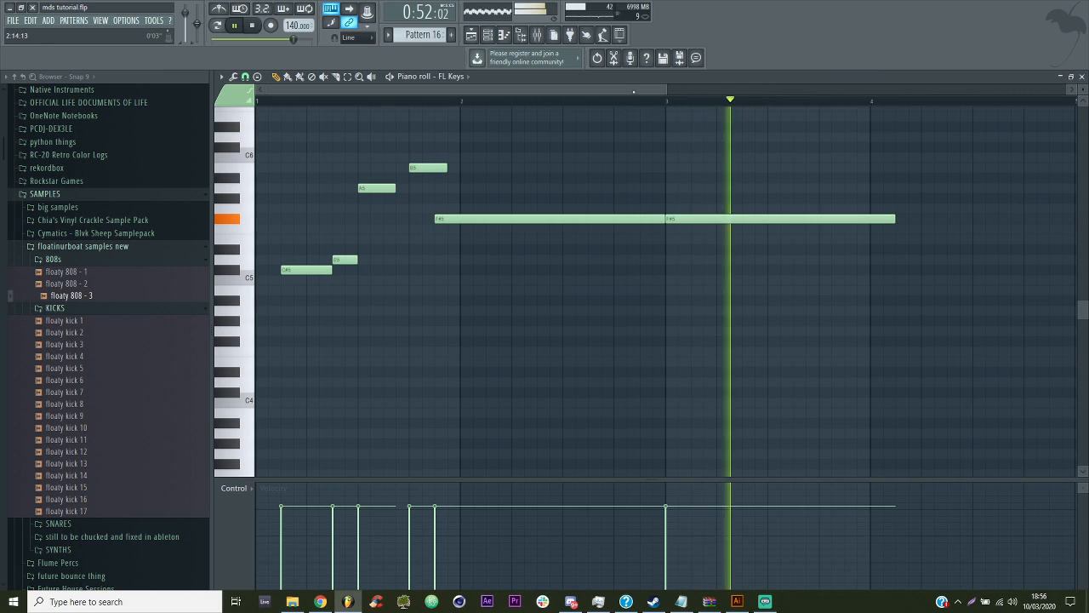
scroll(753, 228, right, 3)
key(space)
click(729, 252)
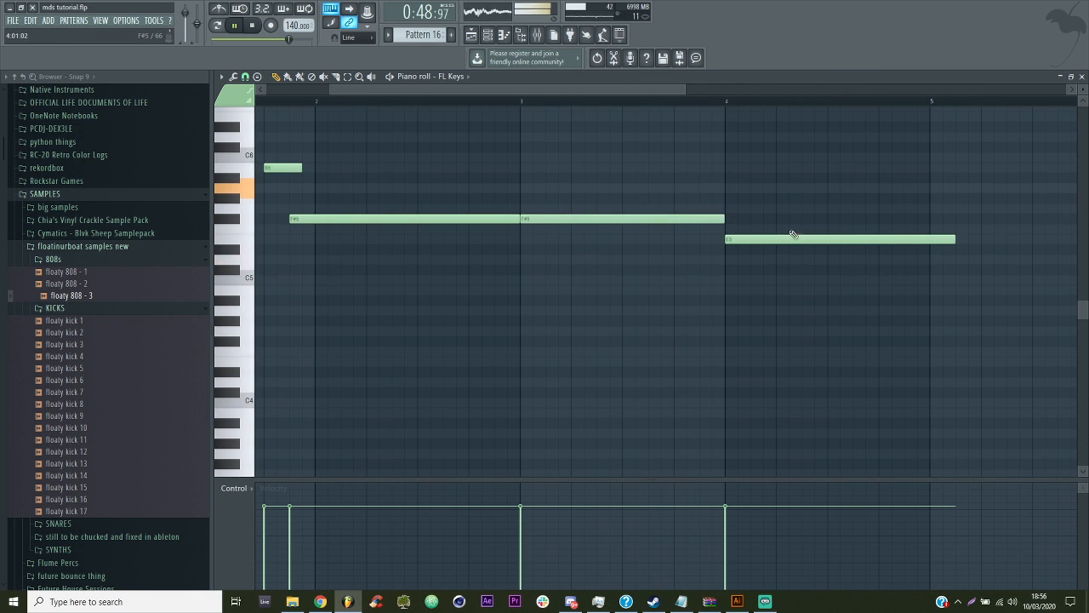
drag(953, 241, 929, 241)
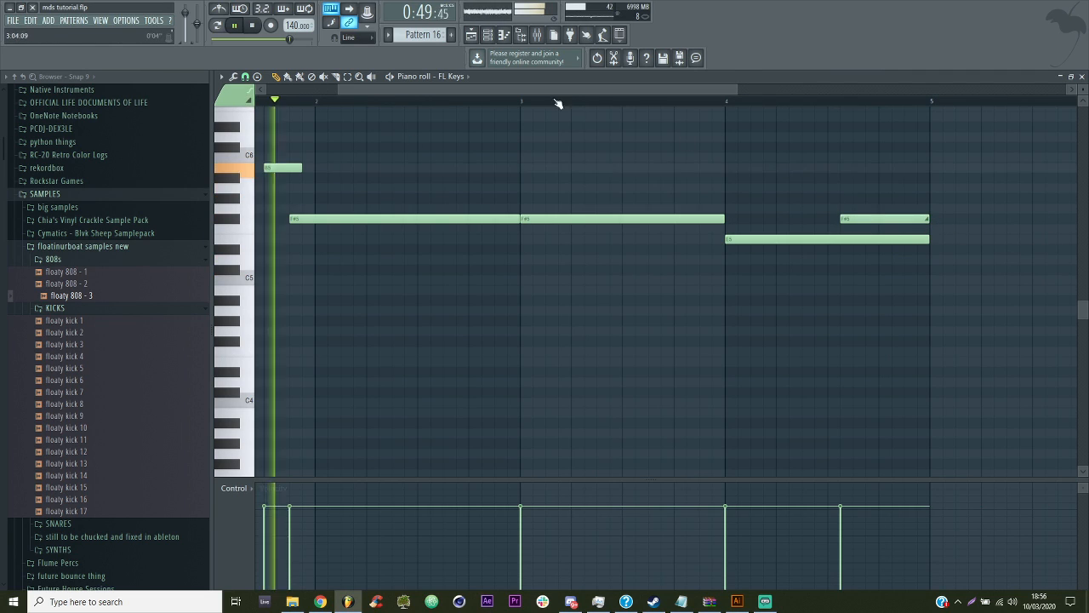
Audition the extended melody with the playlist and check the effect slots on the Serum mixer track
click(473, 36)
click(488, 36)
click(538, 37)
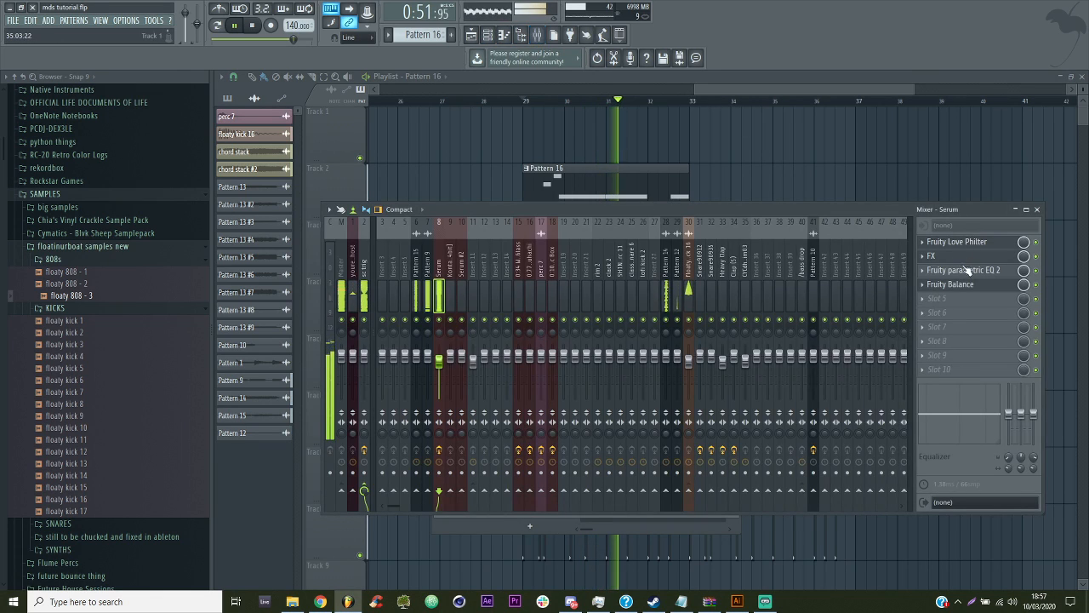
click(941, 299)
click(970, 168)
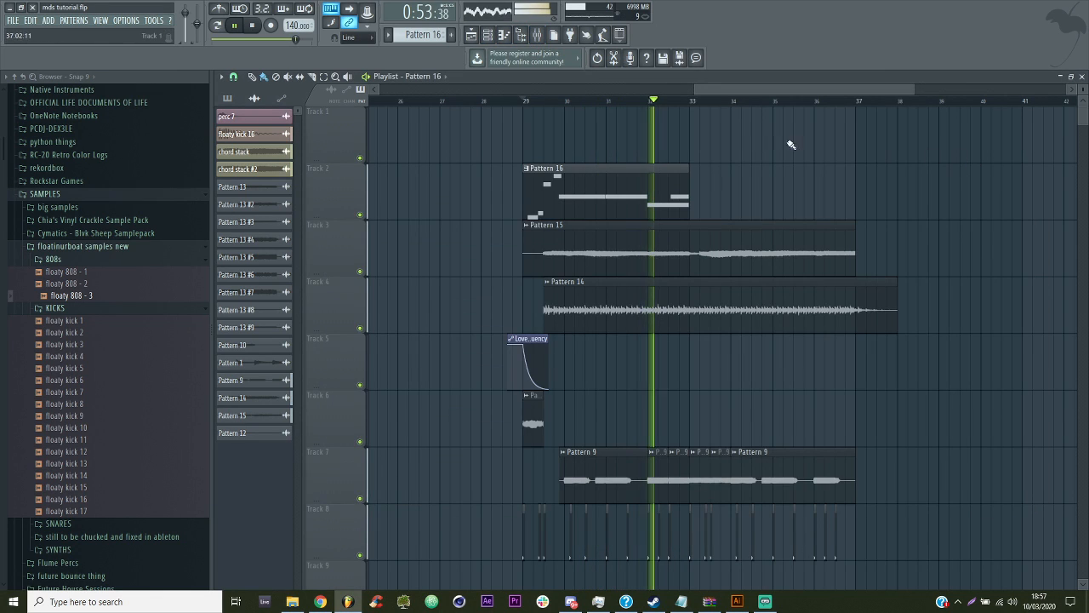
Duplicate the four-bar melody so the copy starts at bar 5, and play it with the full playlist
click(502, 36)
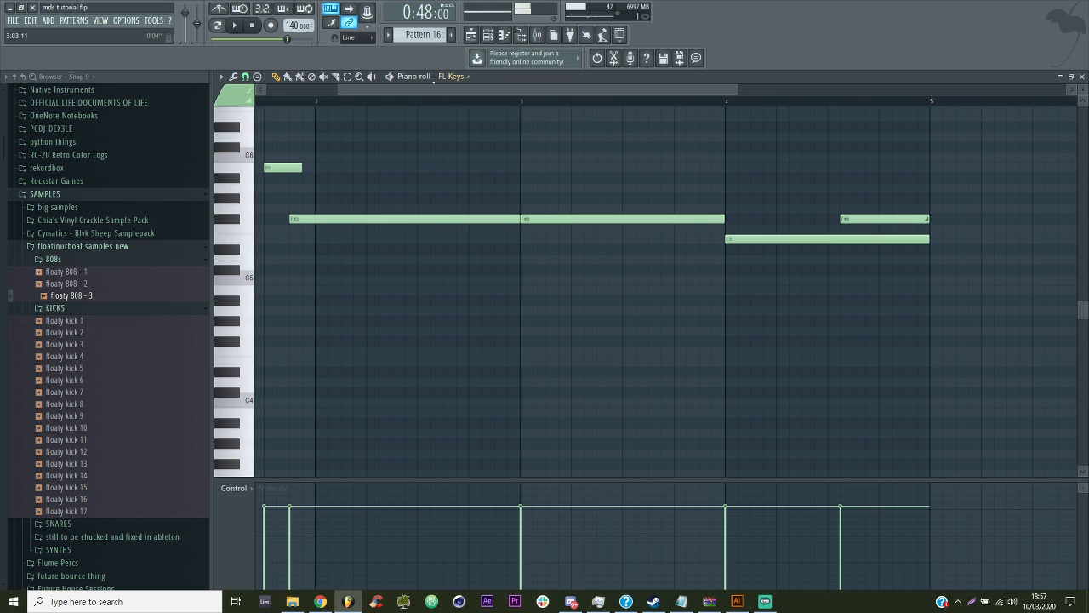
drag(338, 90, 262, 90)
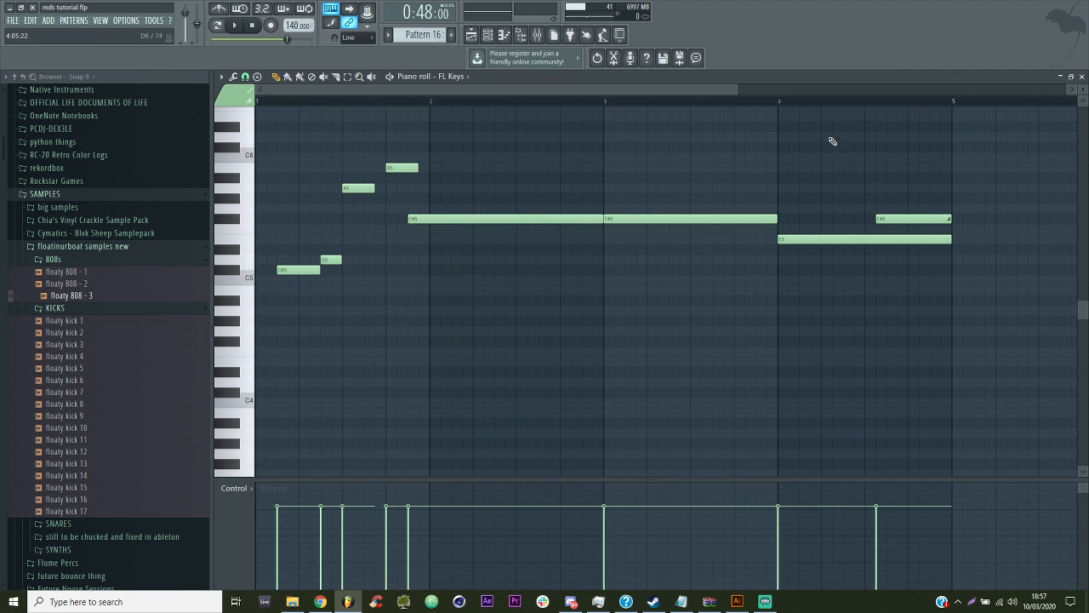
drag(737, 85, 825, 87)
key(ctrl+a)
drag(288, 270, 945, 277)
drag(841, 264, 807, 273)
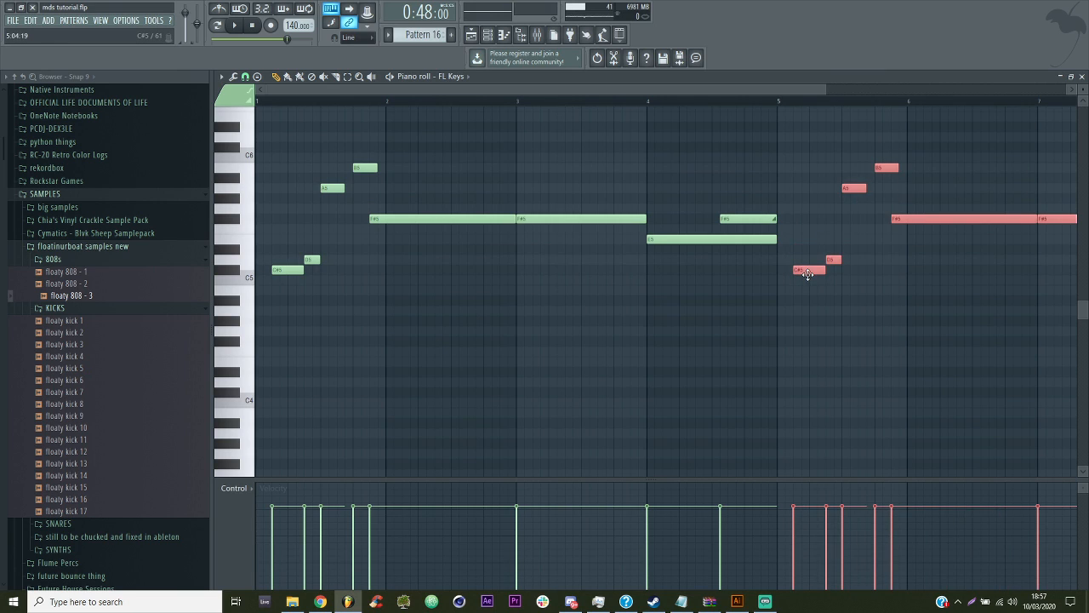
key(space)
key(ctrl+d)
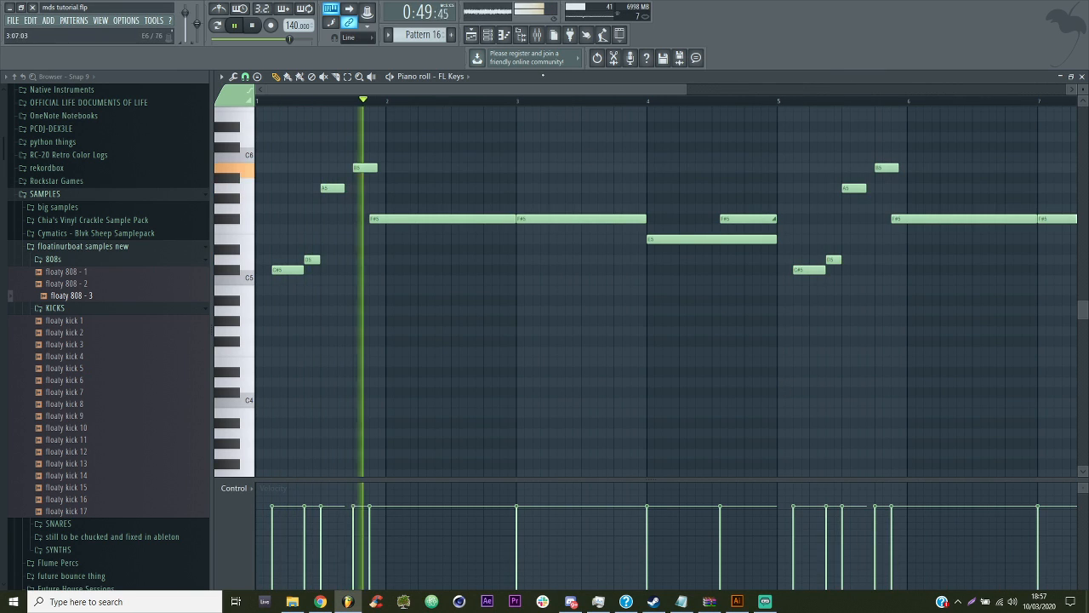
click(471, 37)
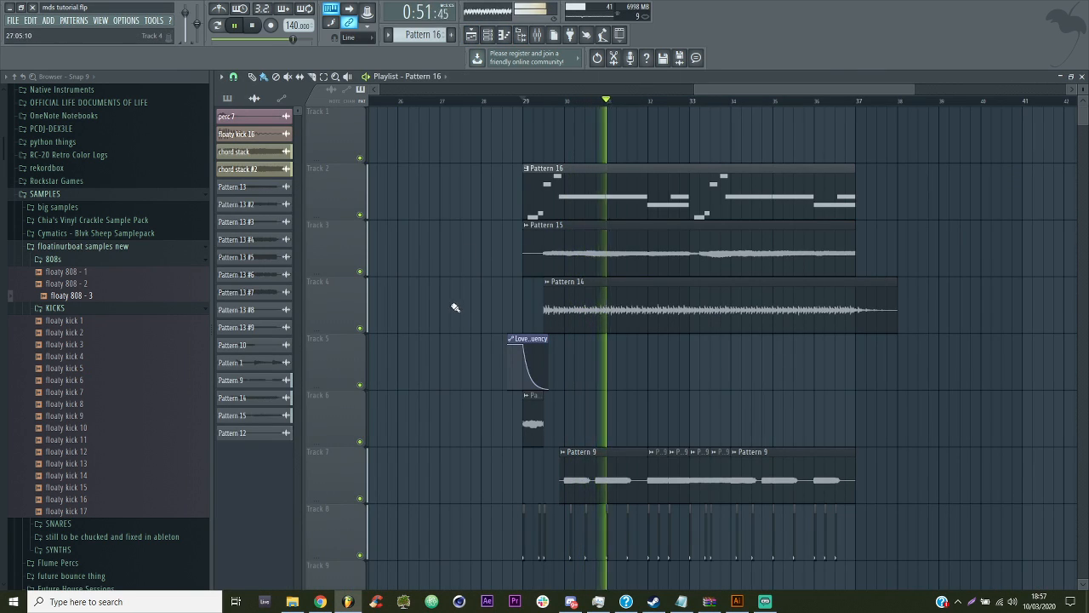
Try replacing bar 5's C#5 with a three-step C#5 starting at step 4, and audition it
click(488, 35)
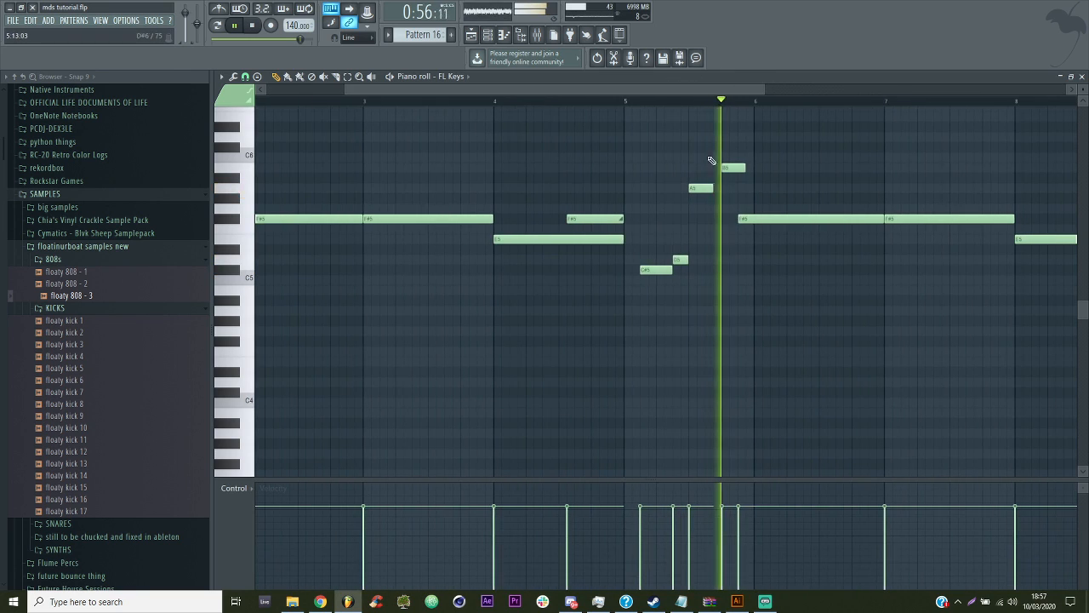
click(631, 104)
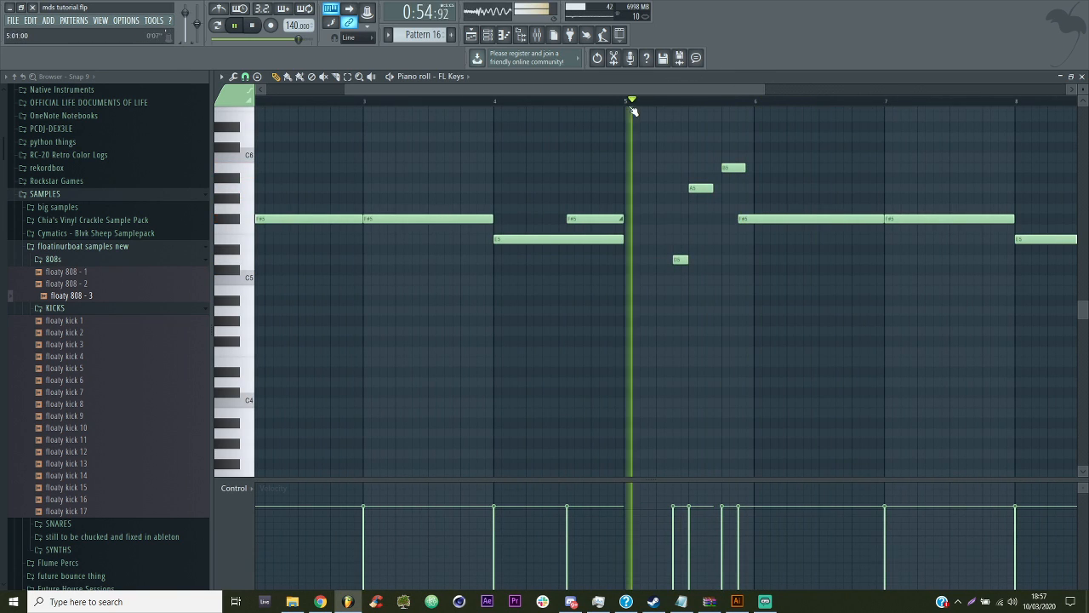
click(675, 270)
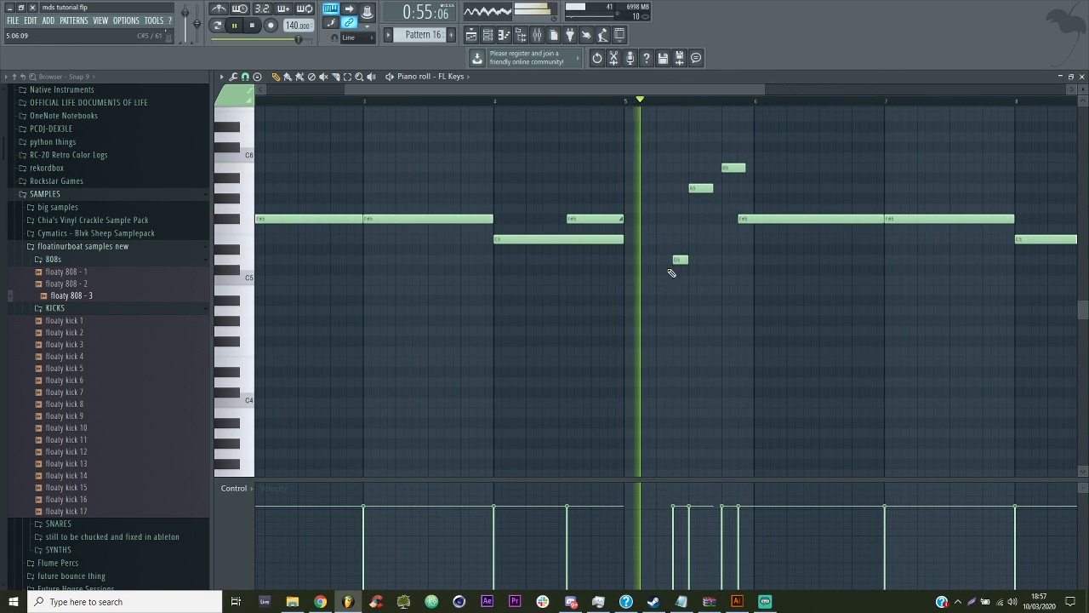
drag(632, 89, 121, 127)
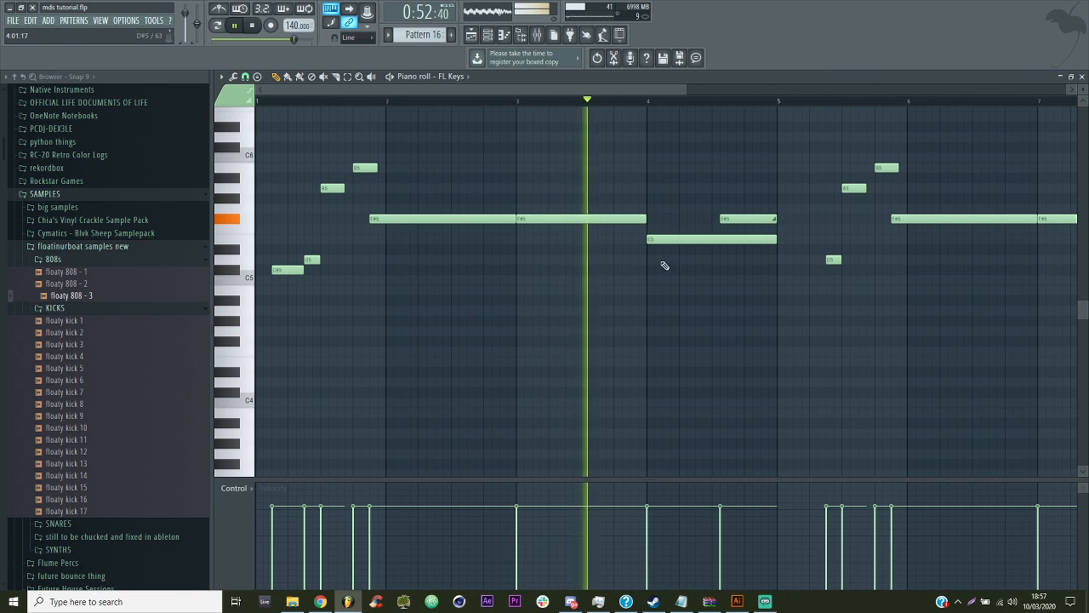
click(800, 270)
right_click(803, 270)
click(802, 270)
click(783, 102)
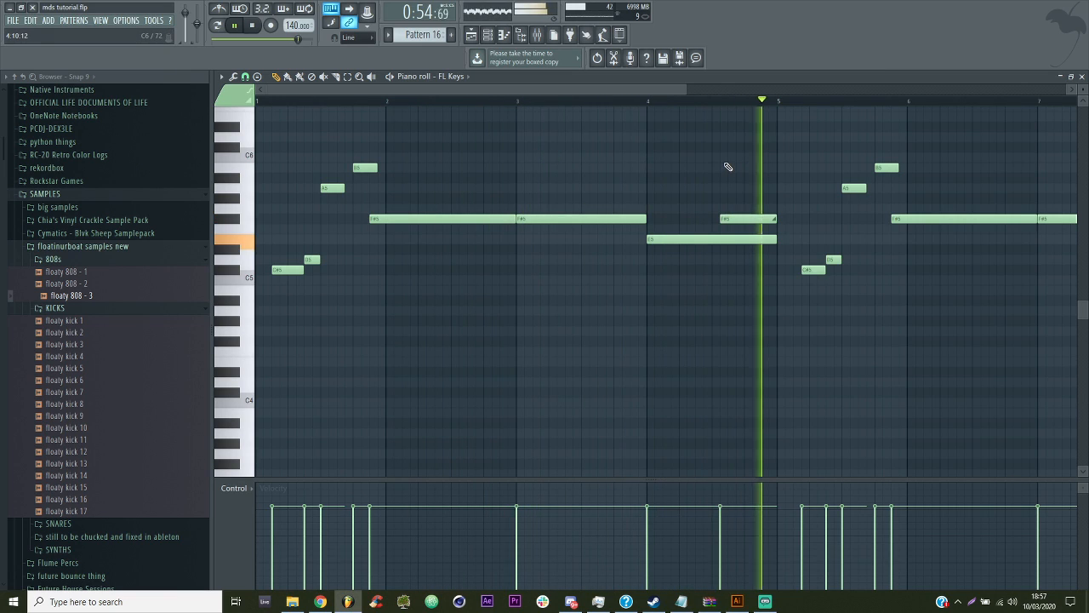
Restore bar 5's C#5 to four steps starting at step 3
drag(652, 88, 743, 87)
right_click(640, 271)
click(619, 270)
drag(638, 270, 647, 279)
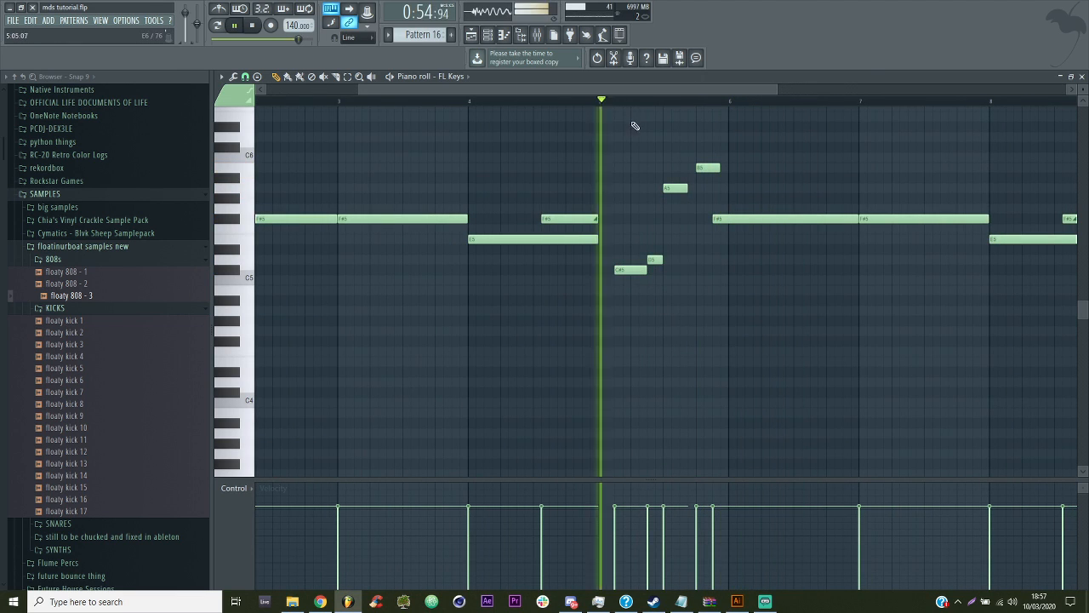
key(space)
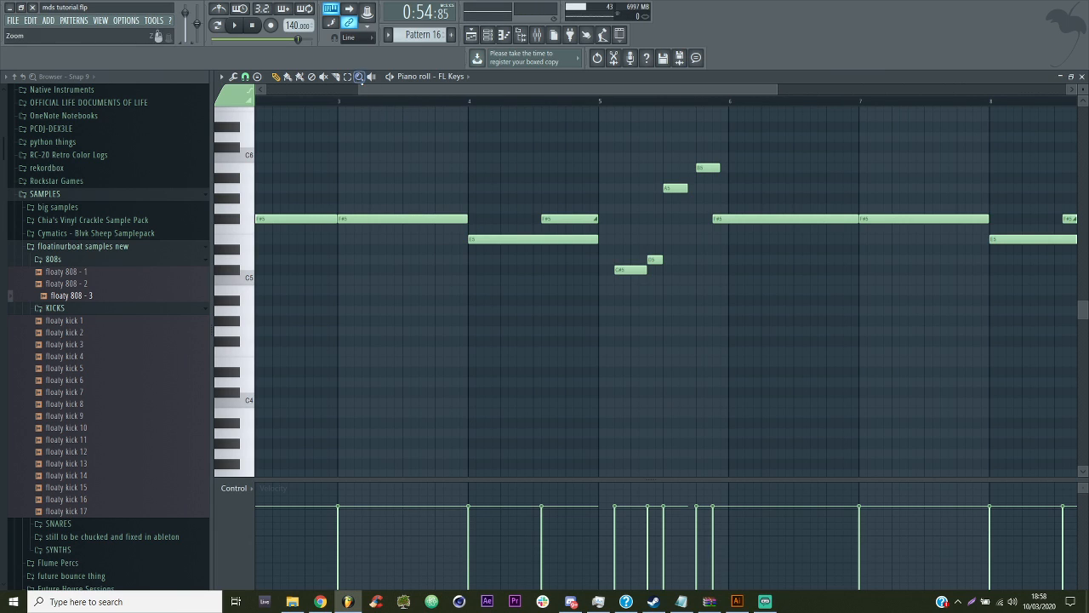
Delete the short Pattern 9 clip at the start of bar 33 in the playlist and save the project
drag(362, 90, 255, 90)
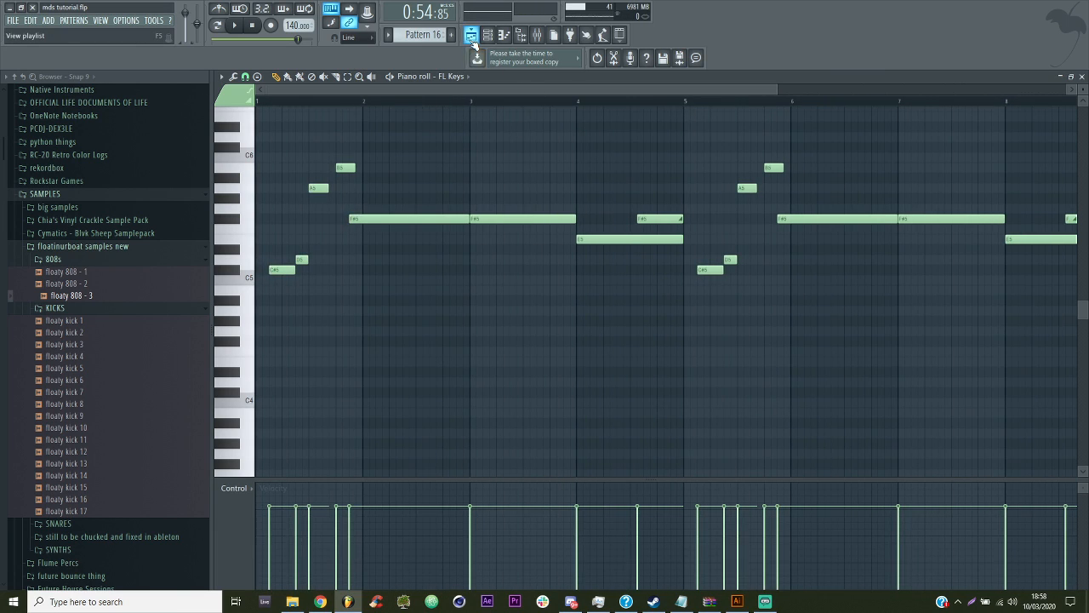
click(472, 37)
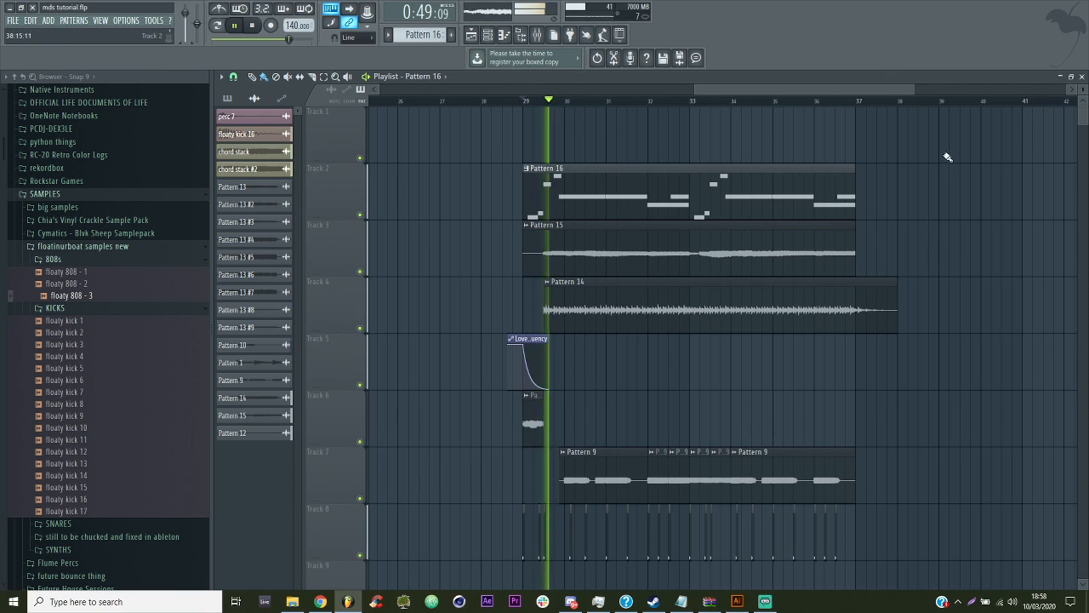
drag(915, 89, 814, 89)
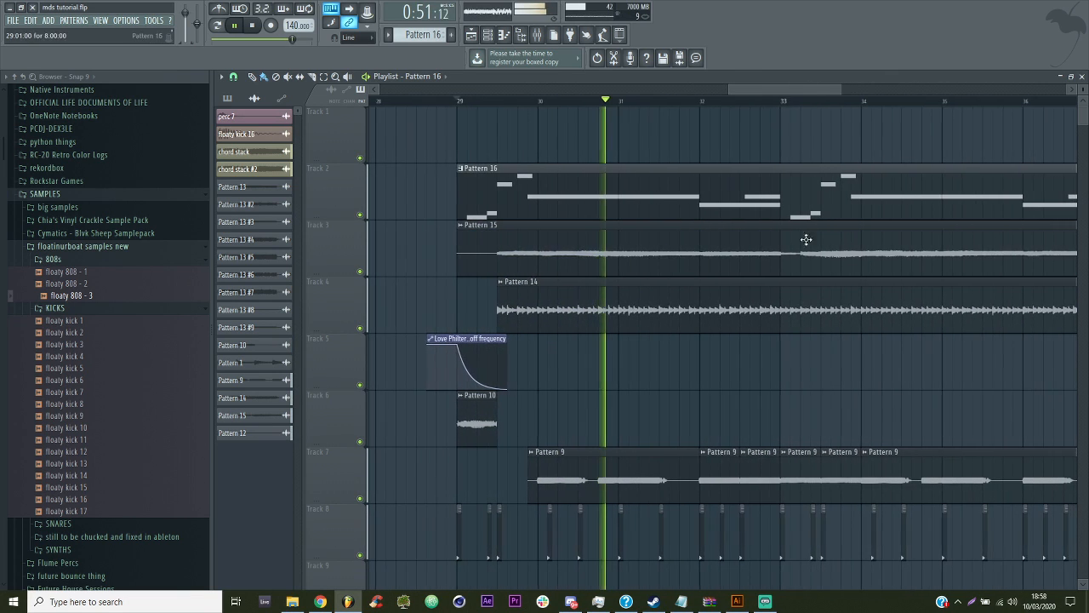
right_click(801, 480)
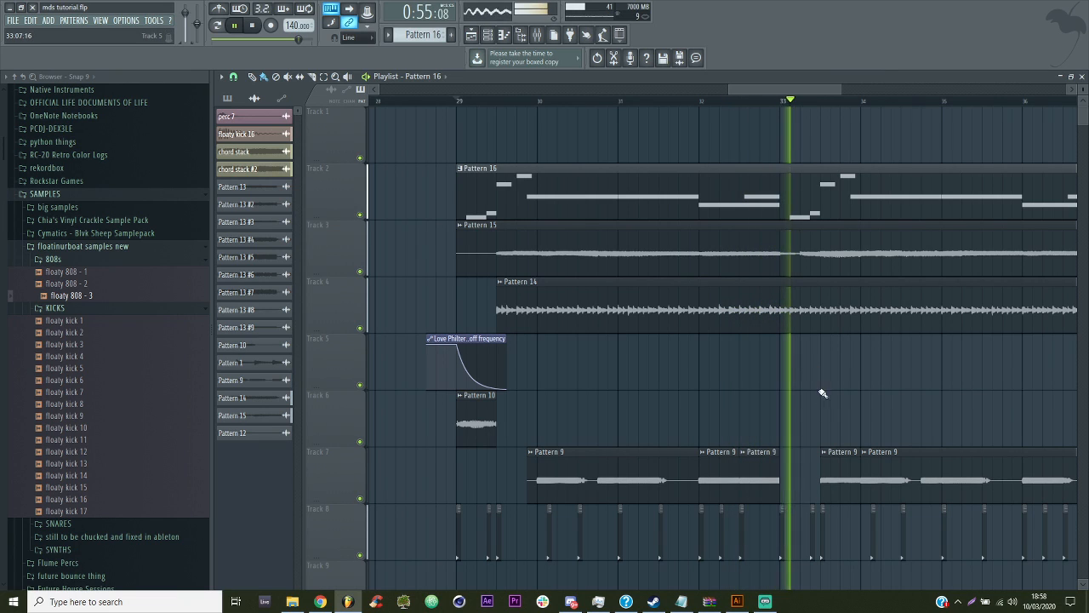
key(ctrl+s)
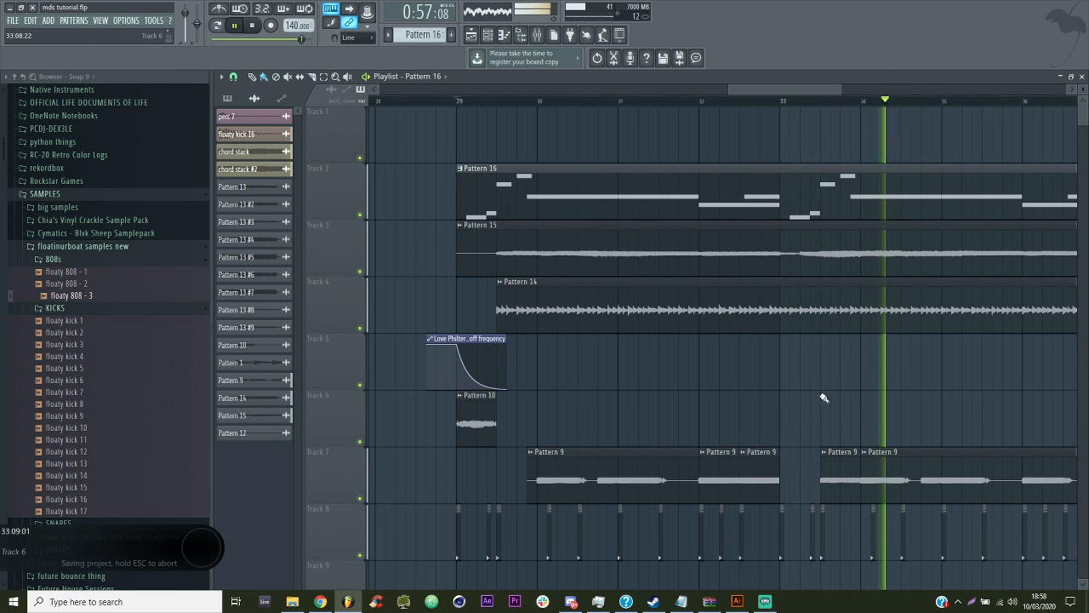
Slice the chord stack and chord stack #2 clips at bar 33 and half a bar after, mute the middle pieces, and save
scroll(761, 421, down, 5)
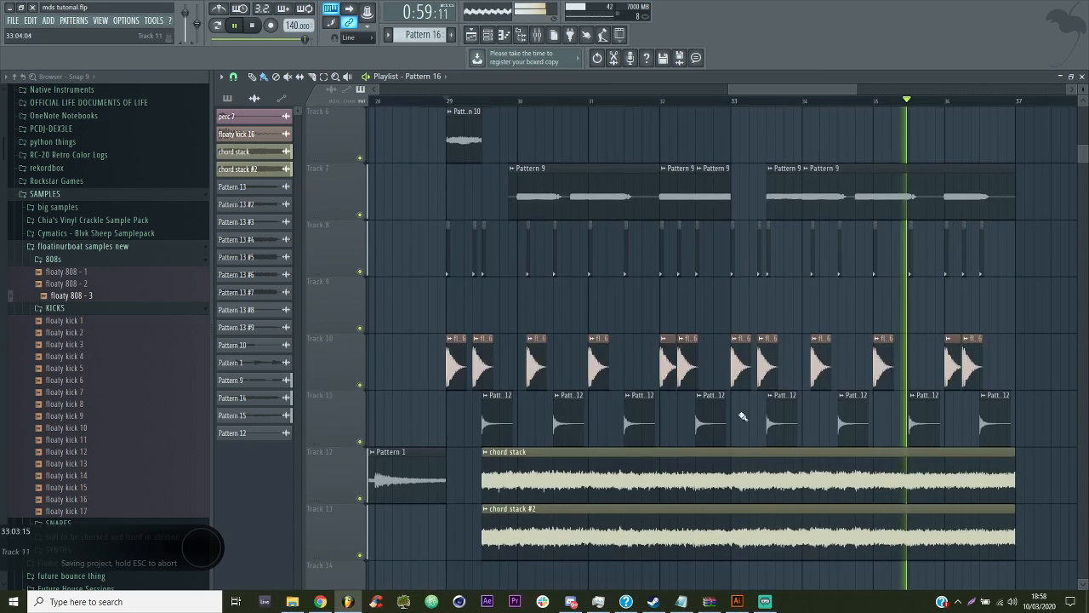
key(c)
drag(731, 476, 735, 529)
drag(767, 468, 771, 545)
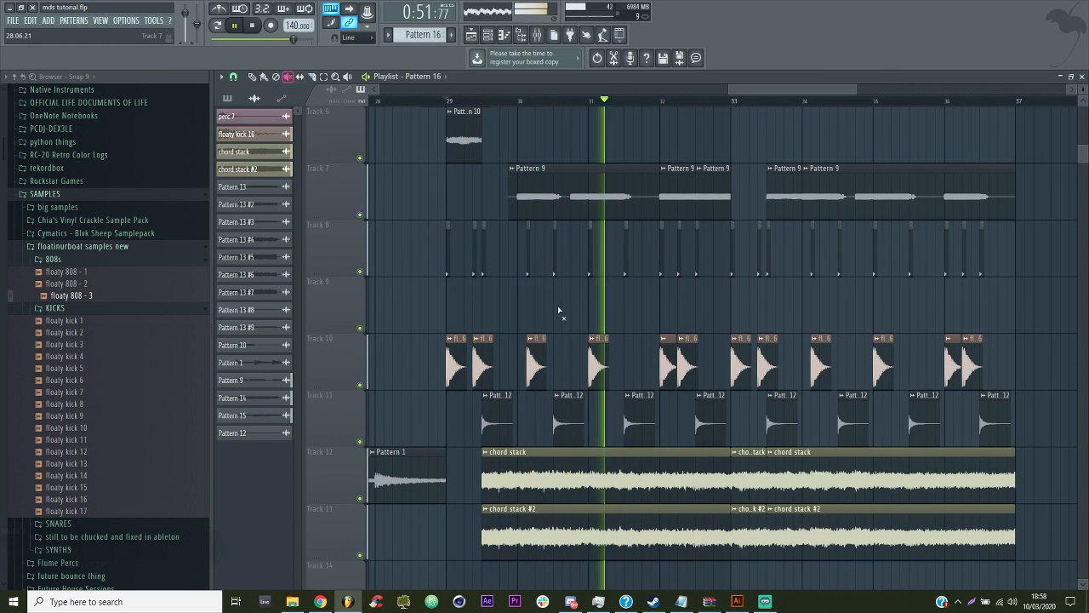
drag(749, 481, 746, 536)
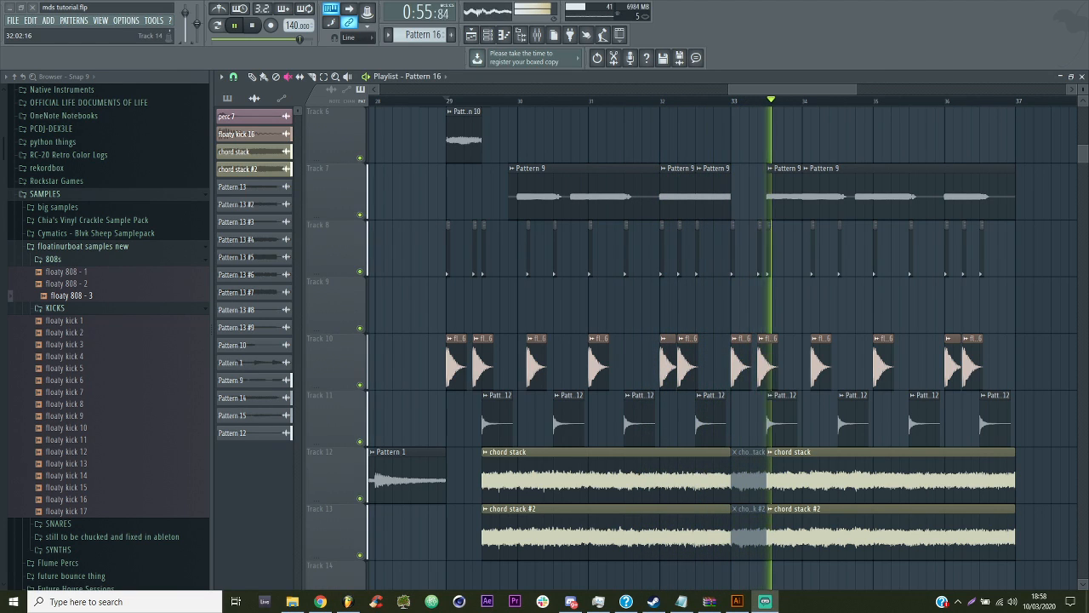
key(ctrl+s)
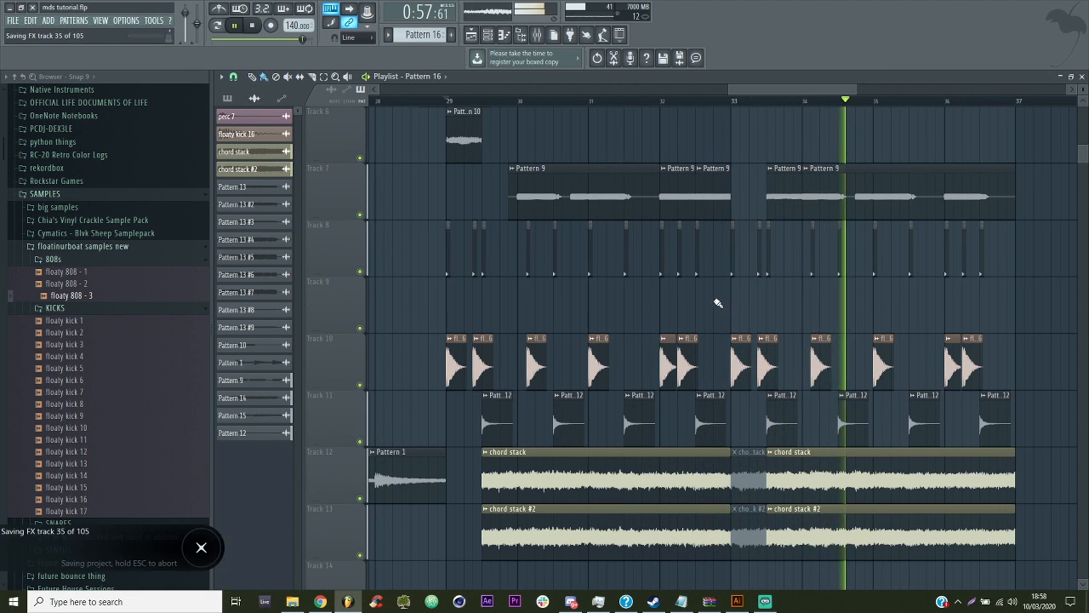
Duplicate Pattern 16's eight-bar melody so the copy starts at bar 9, play it, and save the project
scroll(822, 327, up, 5)
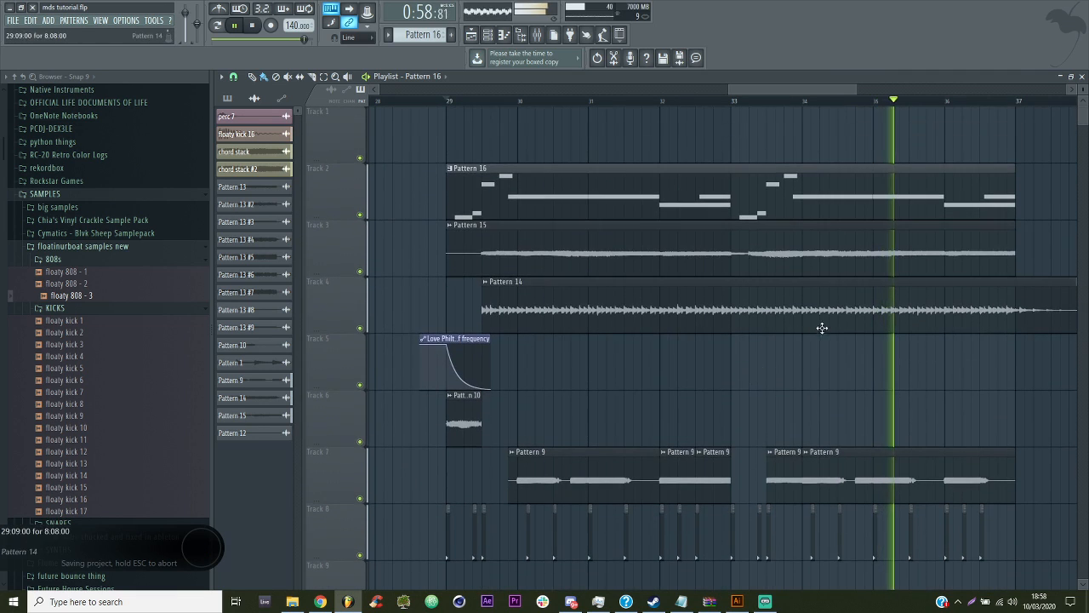
double_click(883, 204)
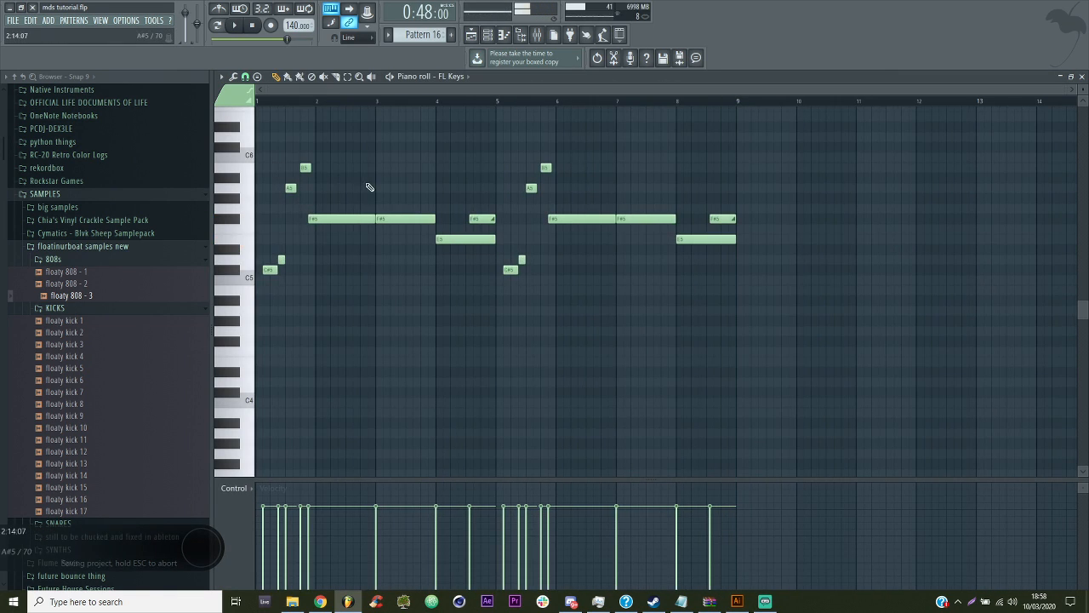
key(ctrl+a)
drag(273, 272, 757, 275)
drag(786, 92, 491, 92)
drag(480, 91, 705, 94)
click(617, 312)
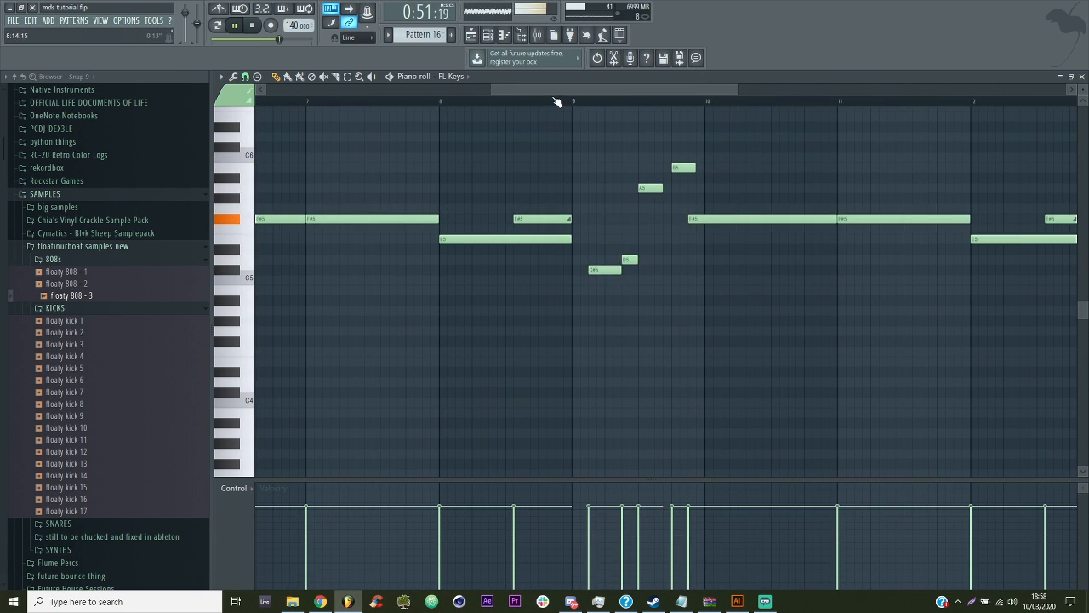
drag(491, 90, 266, 94)
key(ctrl+s)
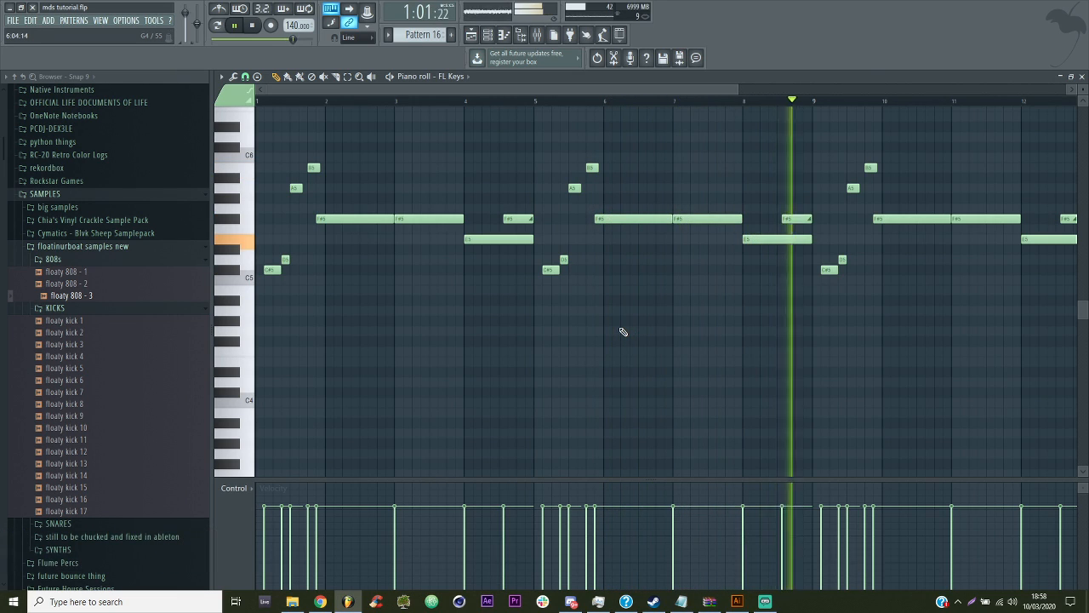
Raise the long F#5 after bar 9's run to C#6, and set bar 11 to A5, bar 12 to F#5 and its slide note to E5
key(space)
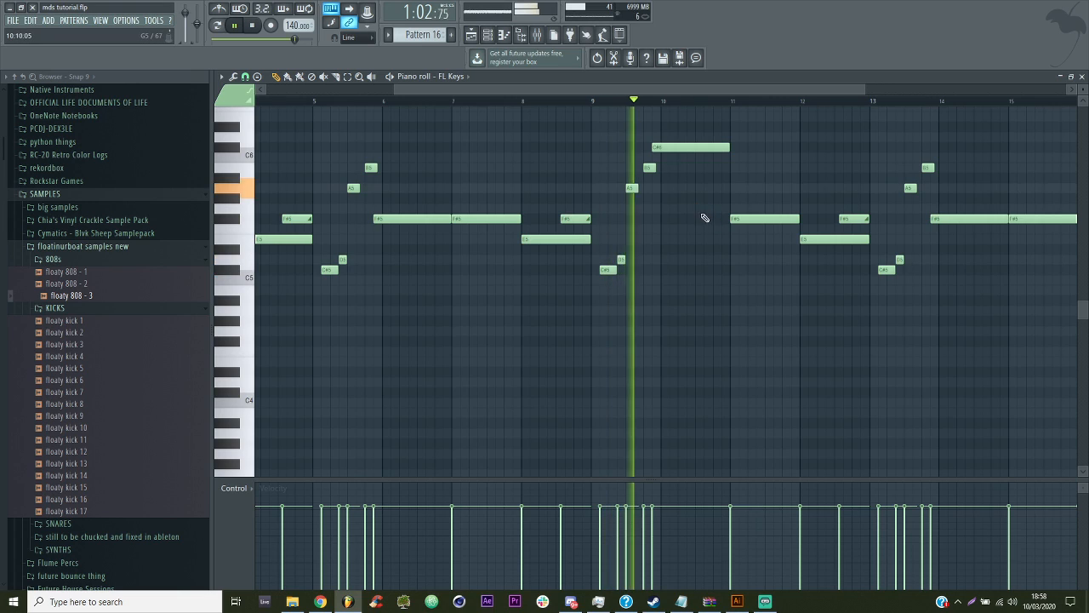
drag(737, 220, 737, 199)
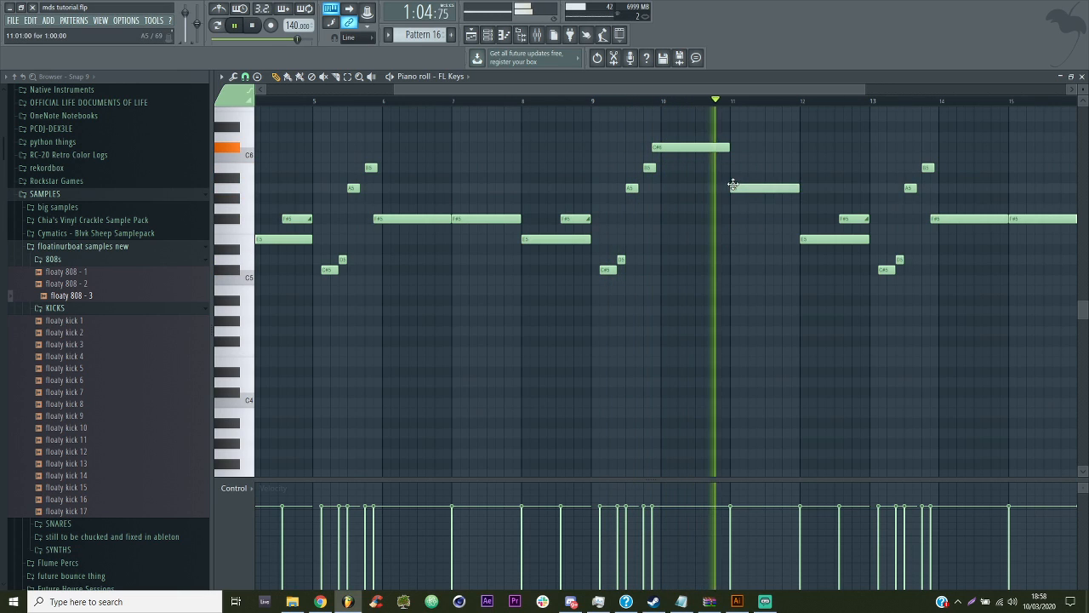
key(space)
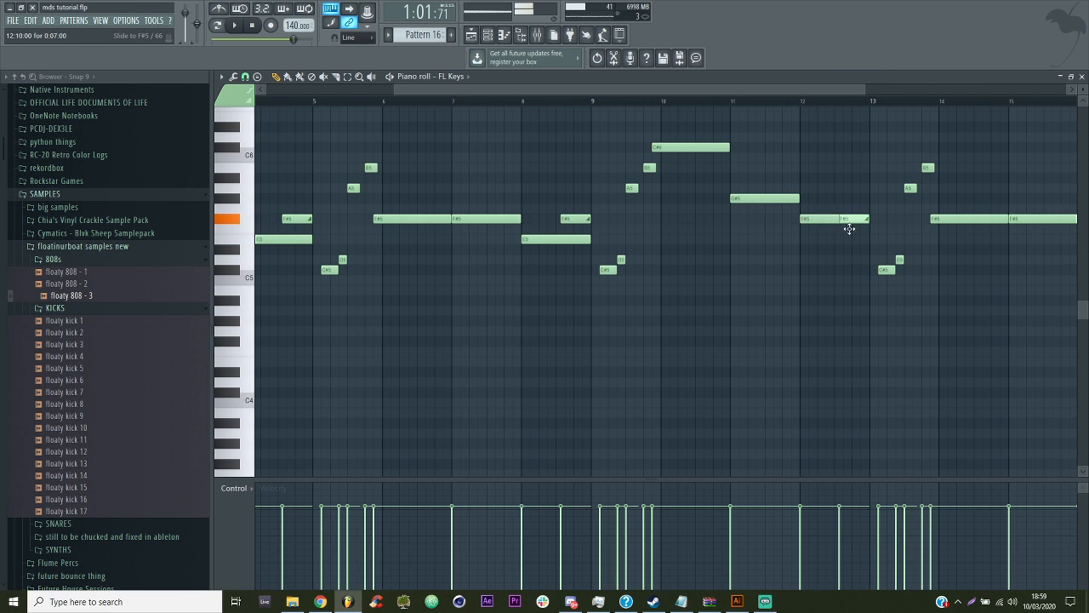
key(space)
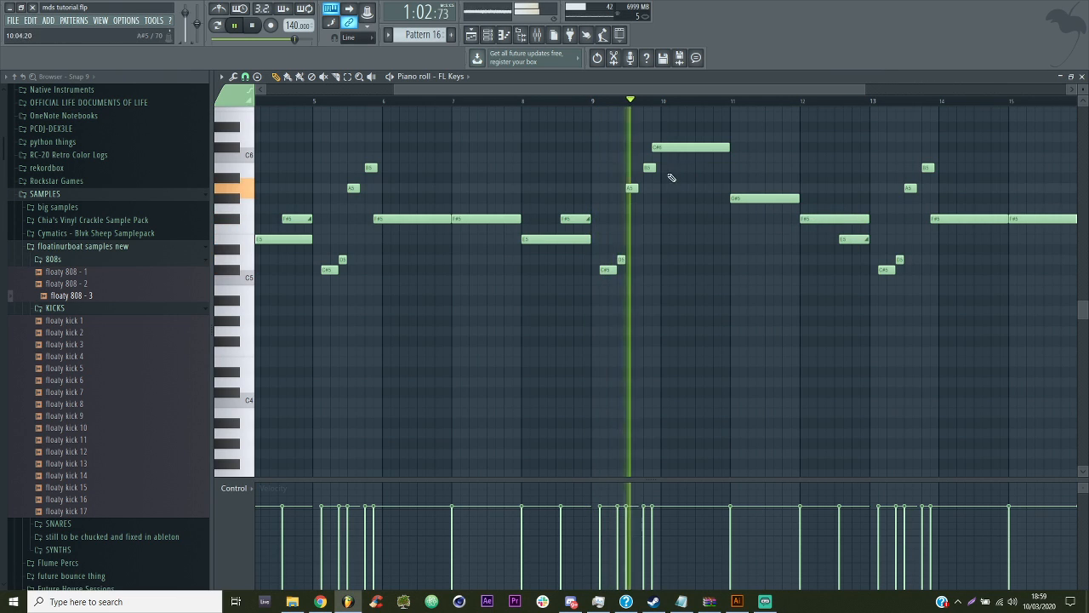
drag(860, 89, 768, 89)
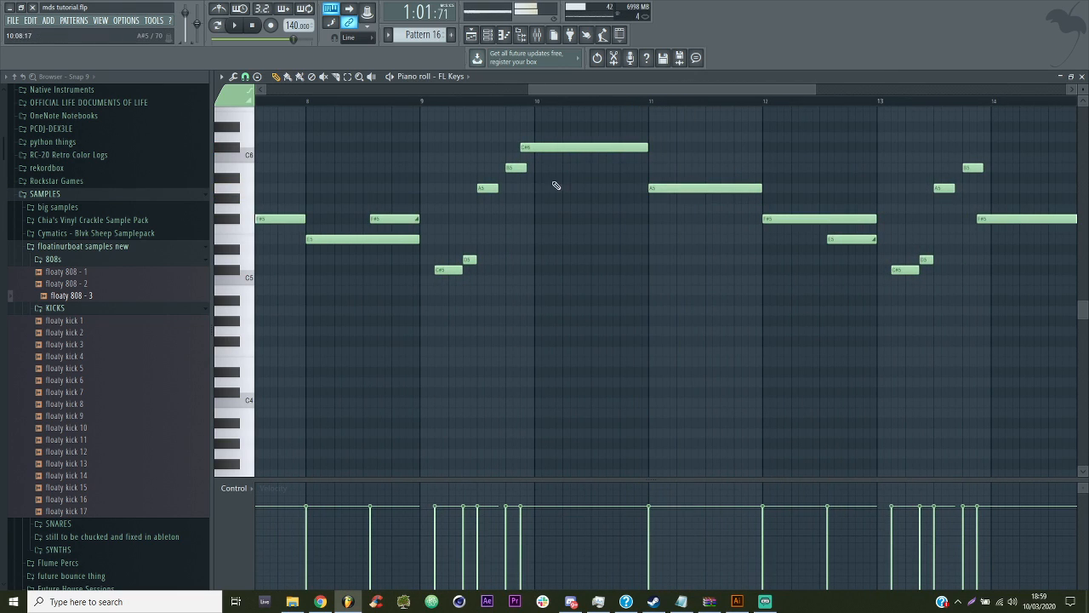
Add a short B5 note at the very end of bar 11, just before bar 12, while playing the melody
key(space)
drag(725, 168, 763, 169)
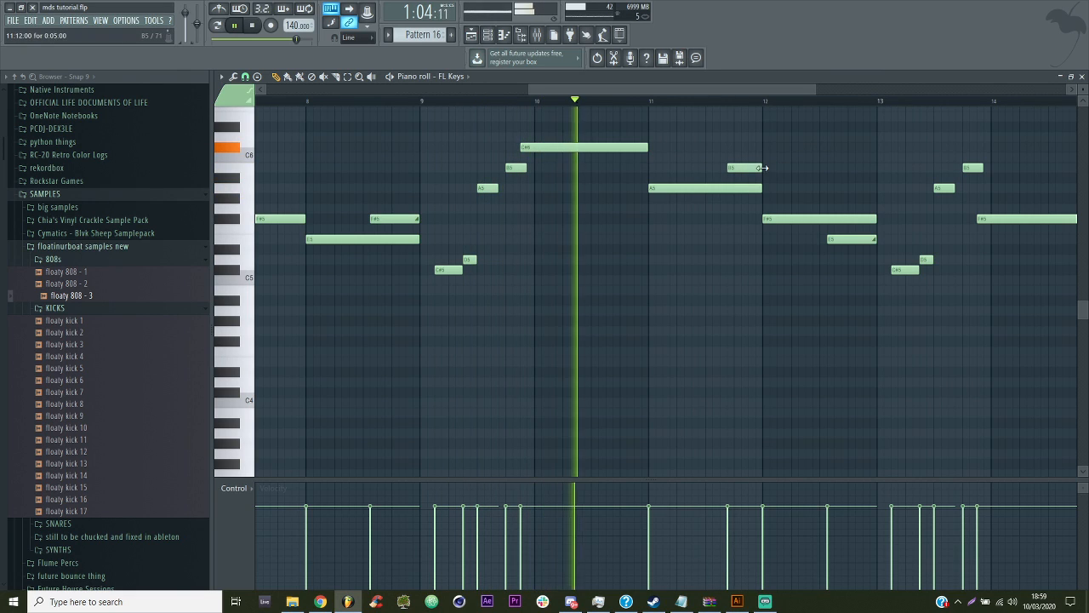
right_click(746, 169)
click(740, 169)
right_click(753, 169)
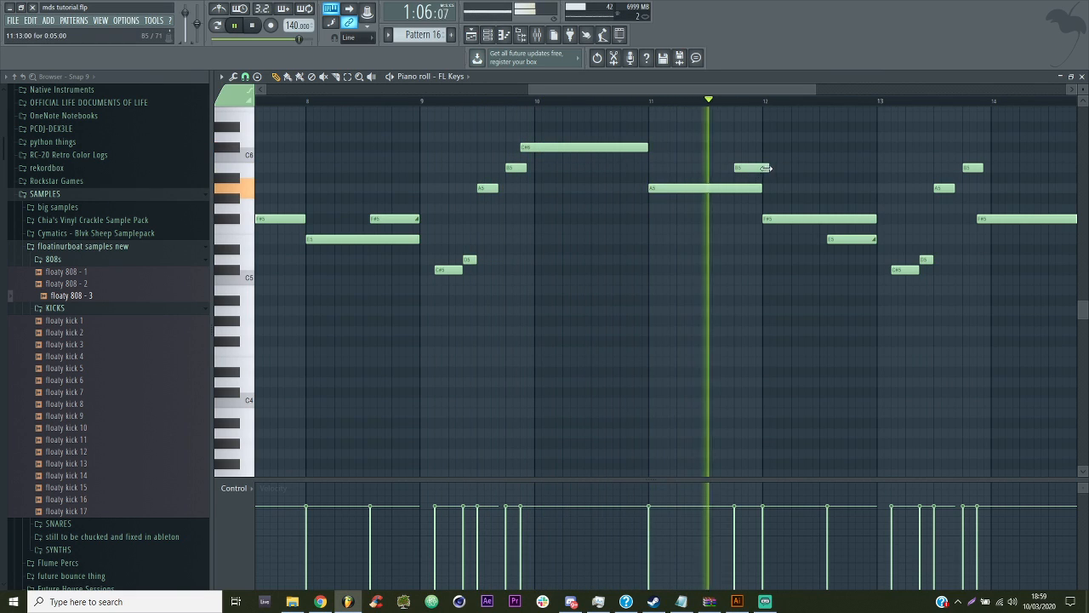
click(752, 168)
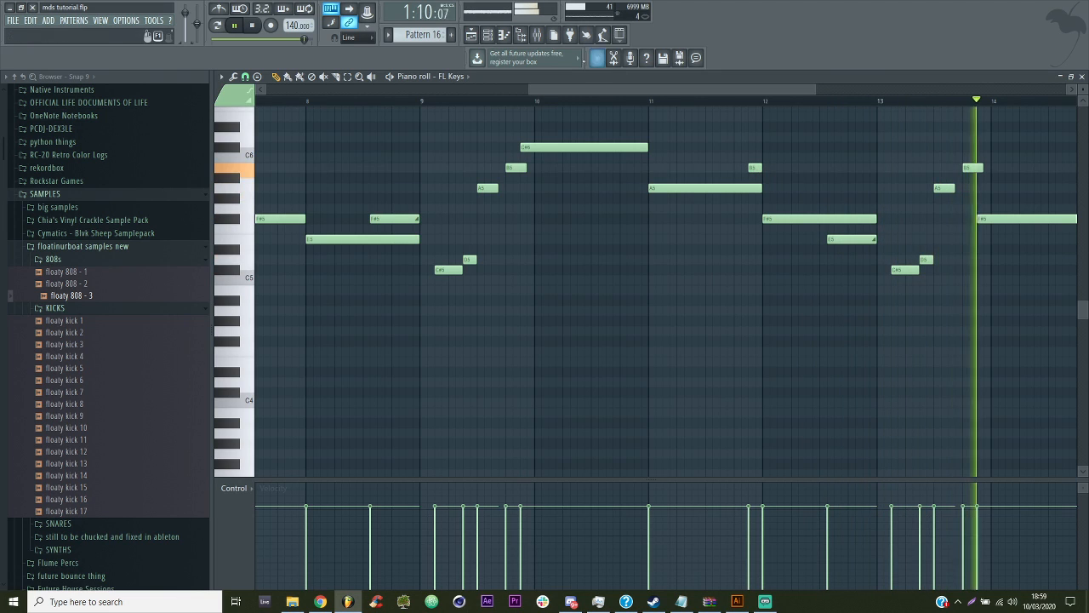
Duplicate the chord stack and chord stack #2 clips in the playlist so the copies start half a bar after bar 37, and play them
key(F5)
scroll(704, 379, down, 4)
drag(652, 219, 868, 389)
key(ctrl+b)
drag(1086, 273, 1032, 259)
key(space)
drag(699, 87, 777, 89)
drag(746, 263, 732, 259)
key(space)
key(space)
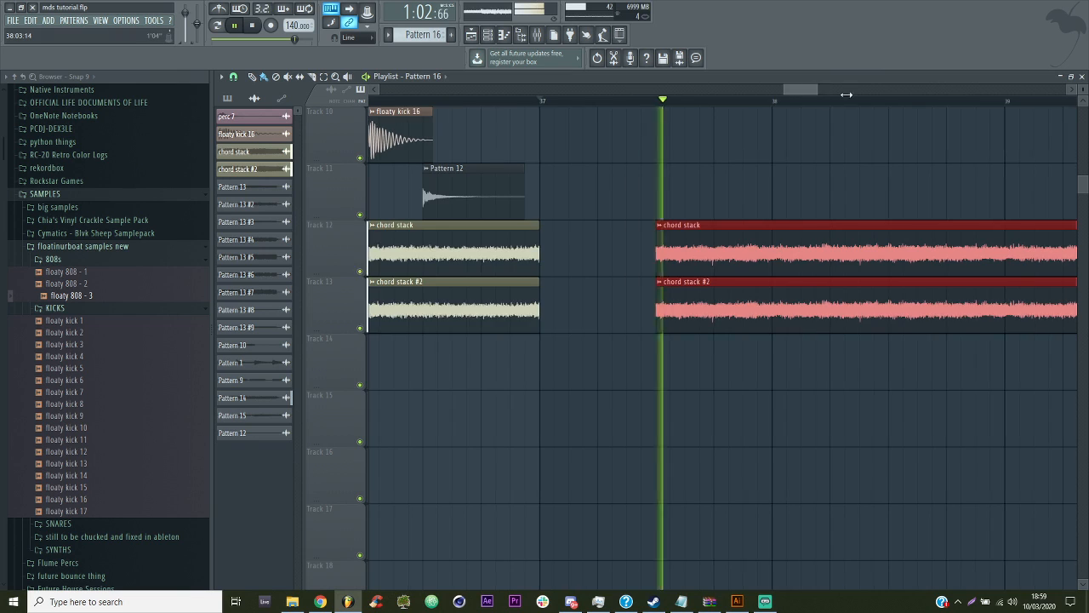
Copy the drum clips on tracks 8, 10 and 11 from the bar 29 section to start at bar 37
drag(814, 90, 976, 93)
ctrl+click(977, 116)
drag(786, 90, 587, 96)
scroll(851, 279, up, 3)
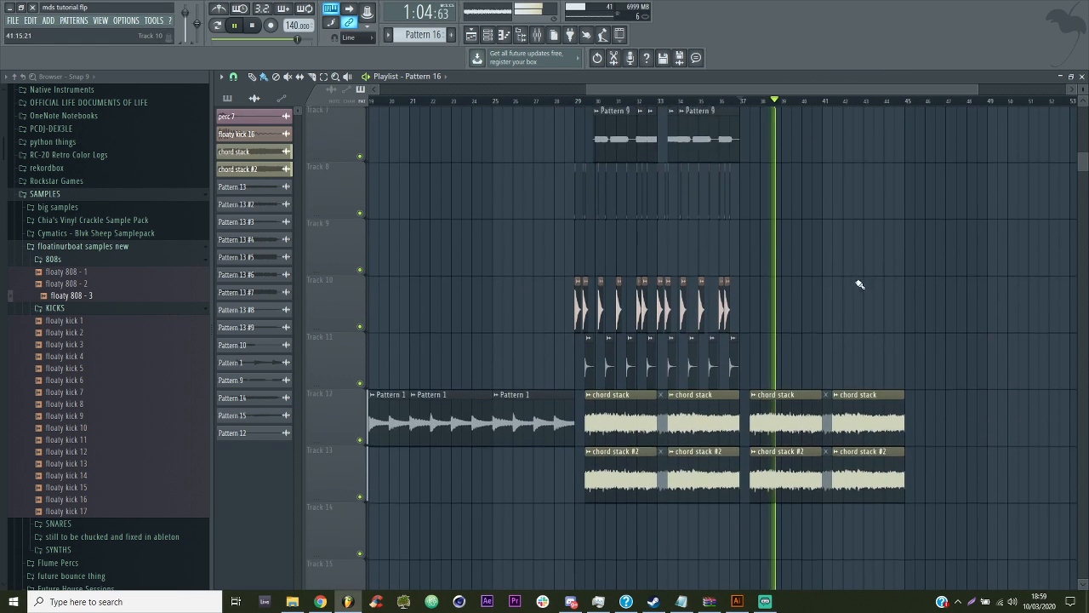
drag(532, 166, 787, 348)
key(ctrl+c)
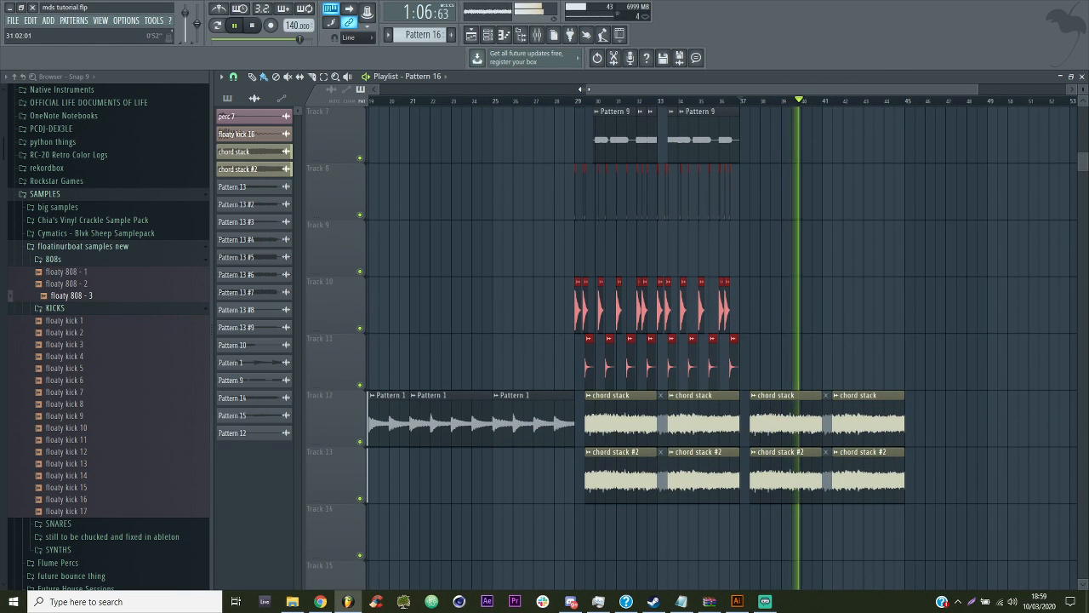
drag(587, 89, 379, 92)
key(ctrl+v)
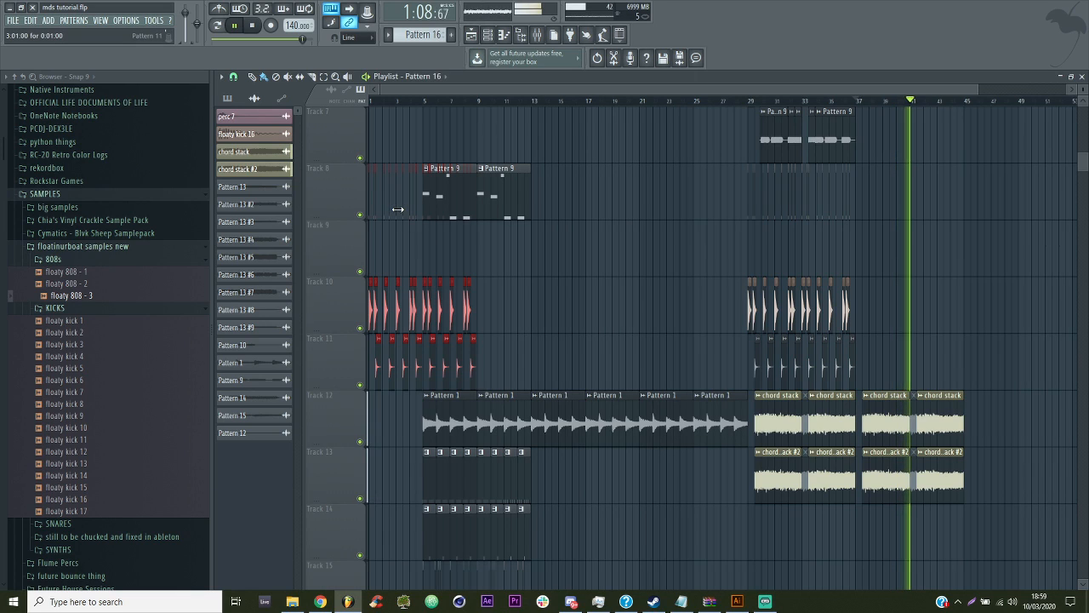
key(ctrl+z)
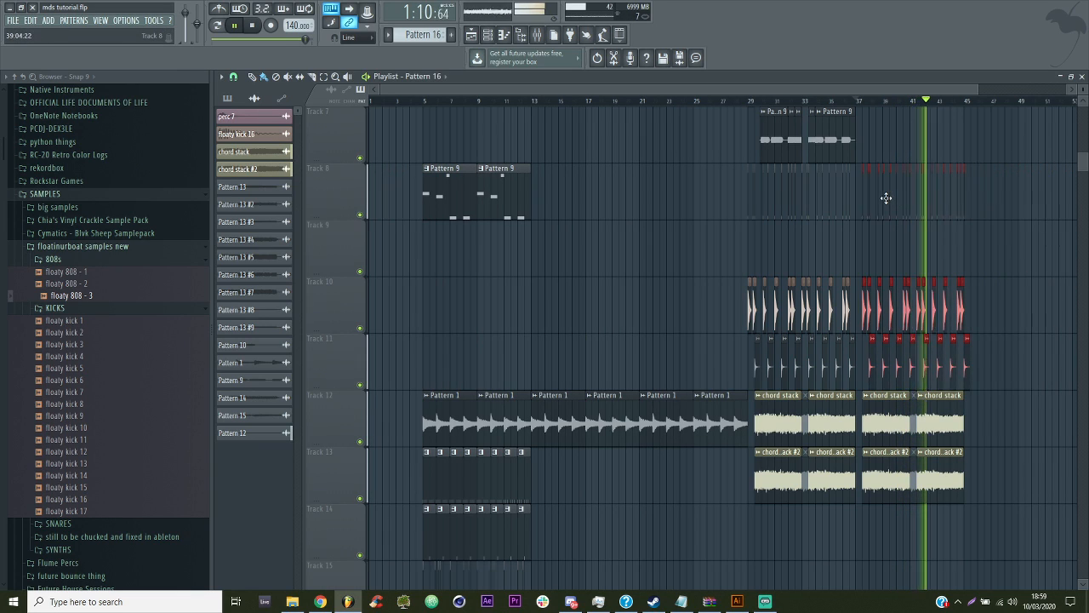
Move the two early Pattern 9 clips starting at bar 5 from track 8 down to track 9, and save the project
drag(445, 202, 445, 260)
ctrl+click(496, 372)
key(ctrl+s)
Copy the track 7 Pattern 9 audio clips from bars 29–37 into the matching positions in bars 37–45
scroll(902, 332, up, 4)
drag(752, 344, 883, 374)
key(ctrl+c)
key(ctrl+v)
drag(466, 364, 946, 361)
Place a second Pattern 14 clip on track 4, starting just after bar 37
click(846, 308)
scroll(812, 312, up, 1)
click(811, 313)
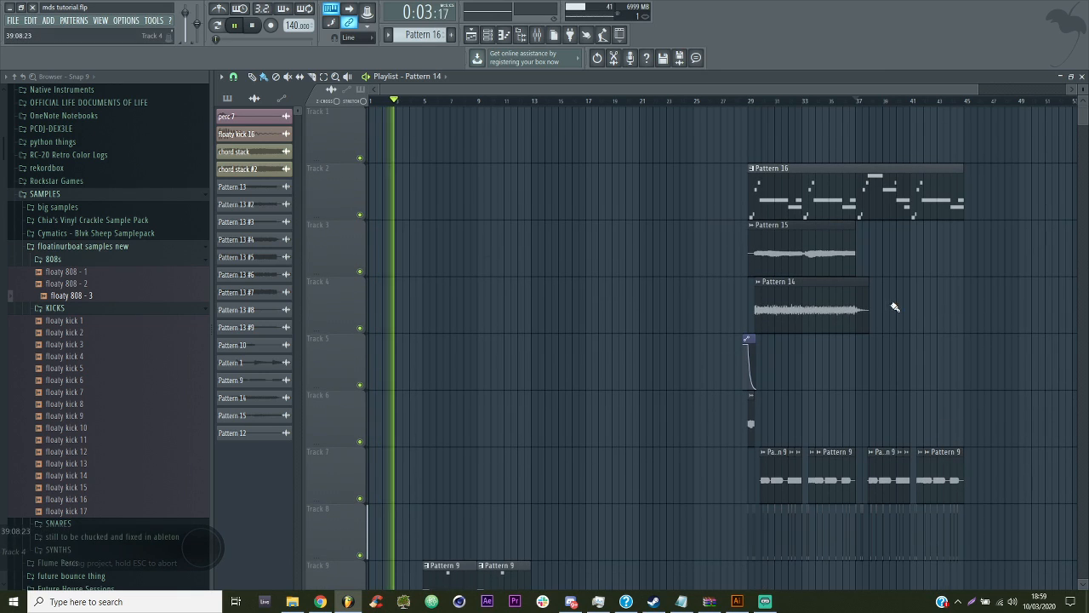
drag(895, 310, 889, 311)
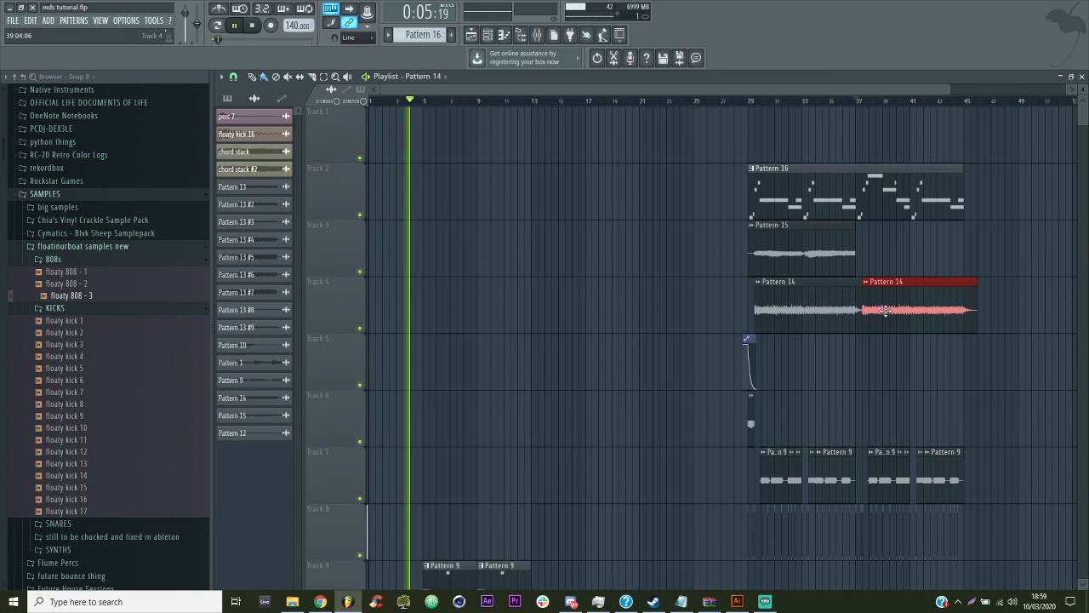
ctrl+click(883, 340)
key(space)
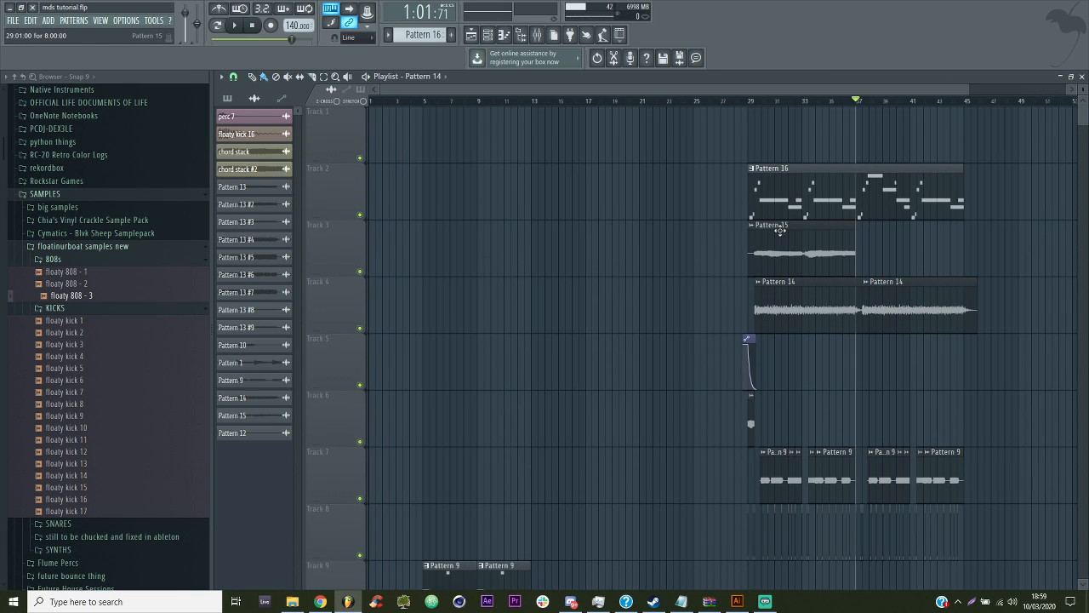
Place a second Pattern 15 clip at bar 37 on track 3, play the section, and save the project
click(870, 256)
key(space)
key(ctrl+s)
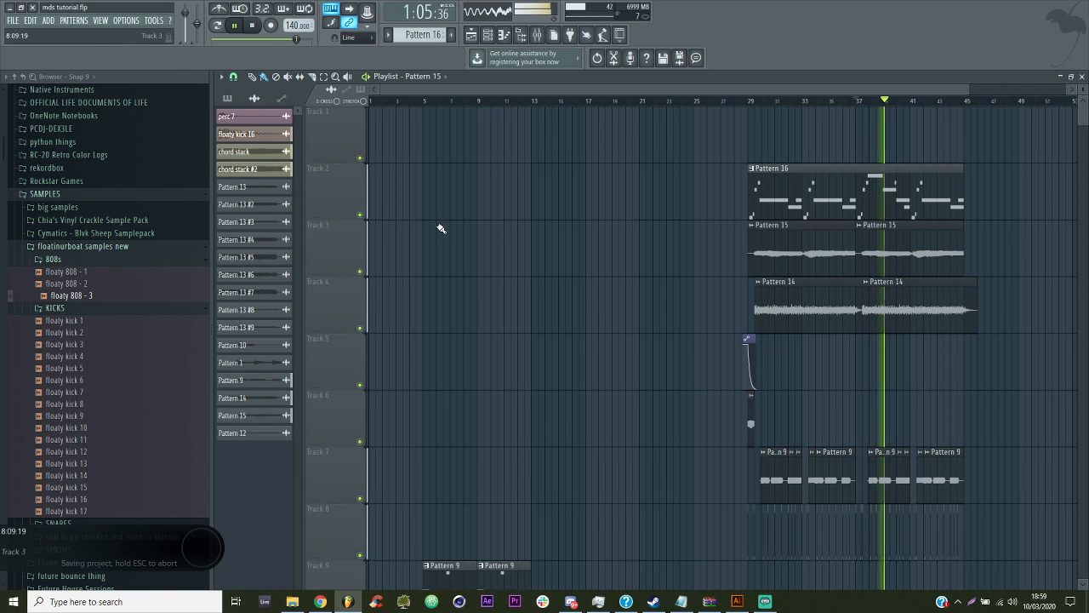
scroll(700, 106, up, 3)
key(space)
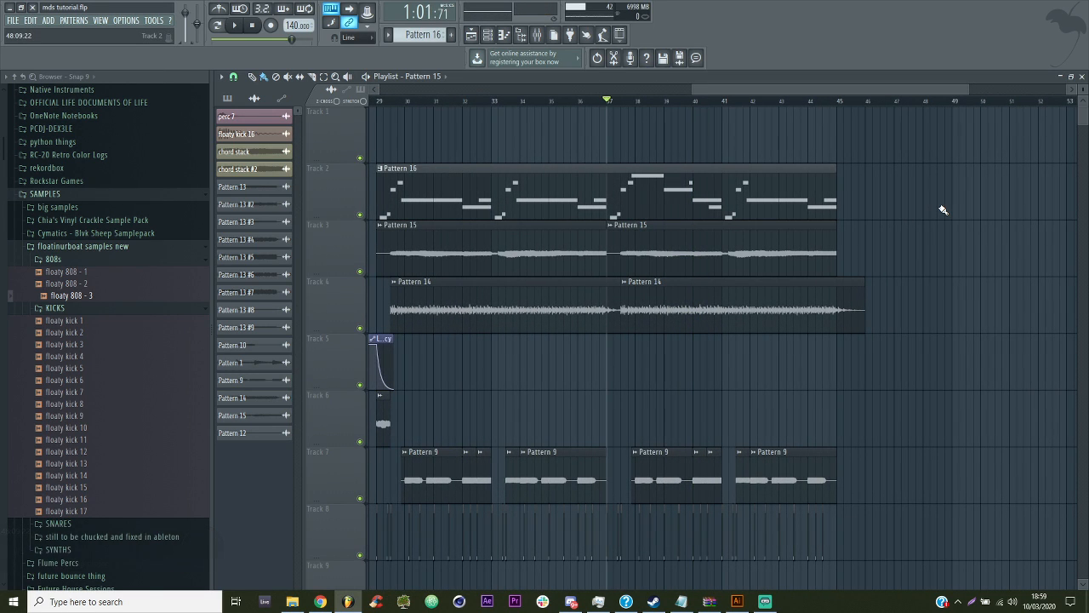
Set the playlist's time selection to bars 29–45 and play it
drag(842, 91, 817, 91)
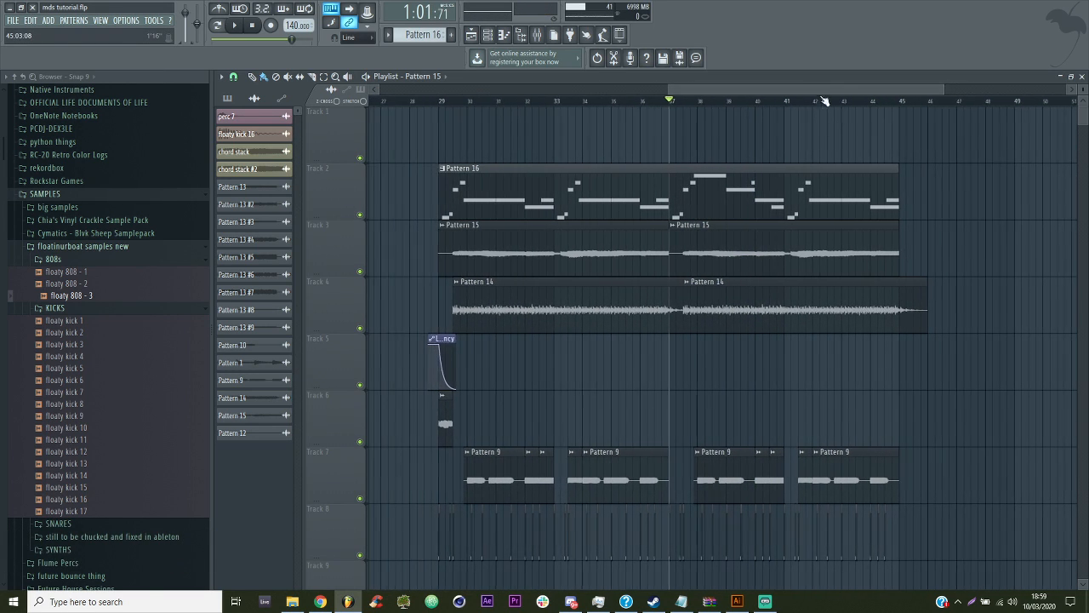
drag(895, 106, 442, 113)
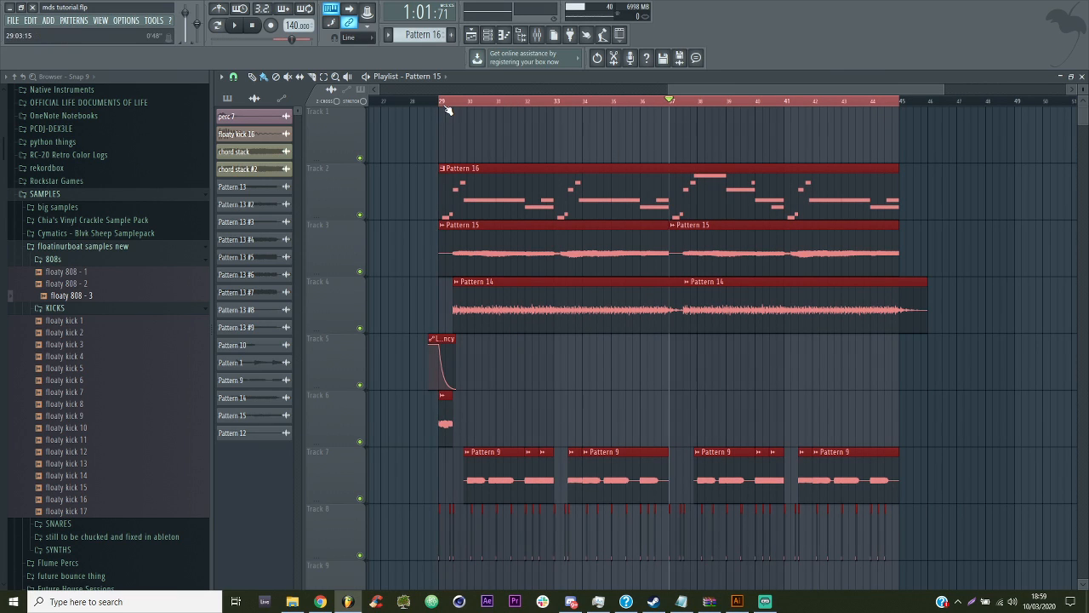
key(space)
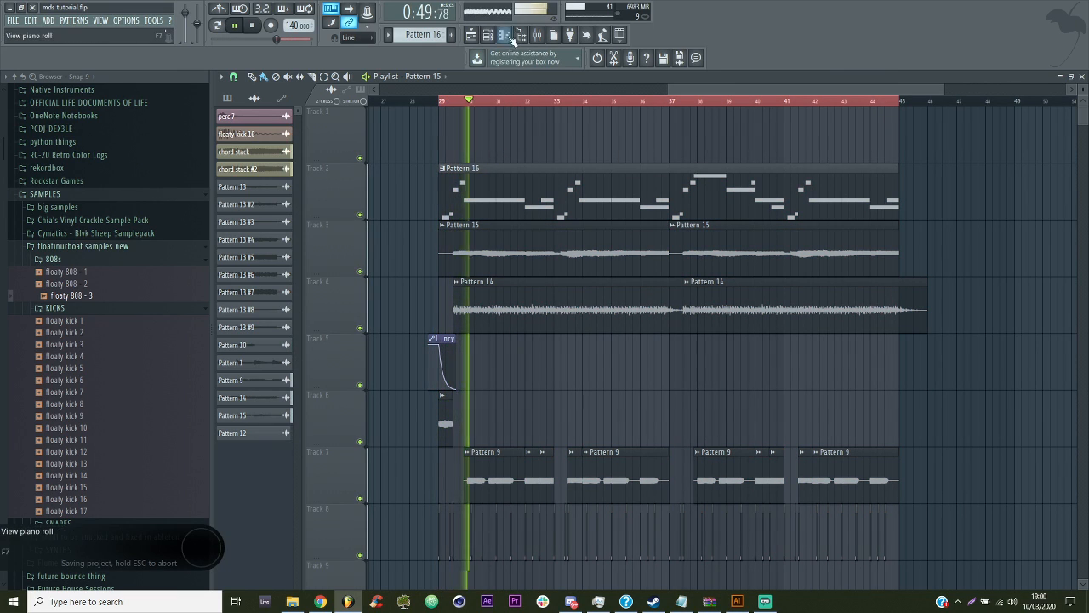
Show Pattern 16's whole melody in the piano roll and render the pattern to an audio clip at bar 29 on track 2
click(505, 35)
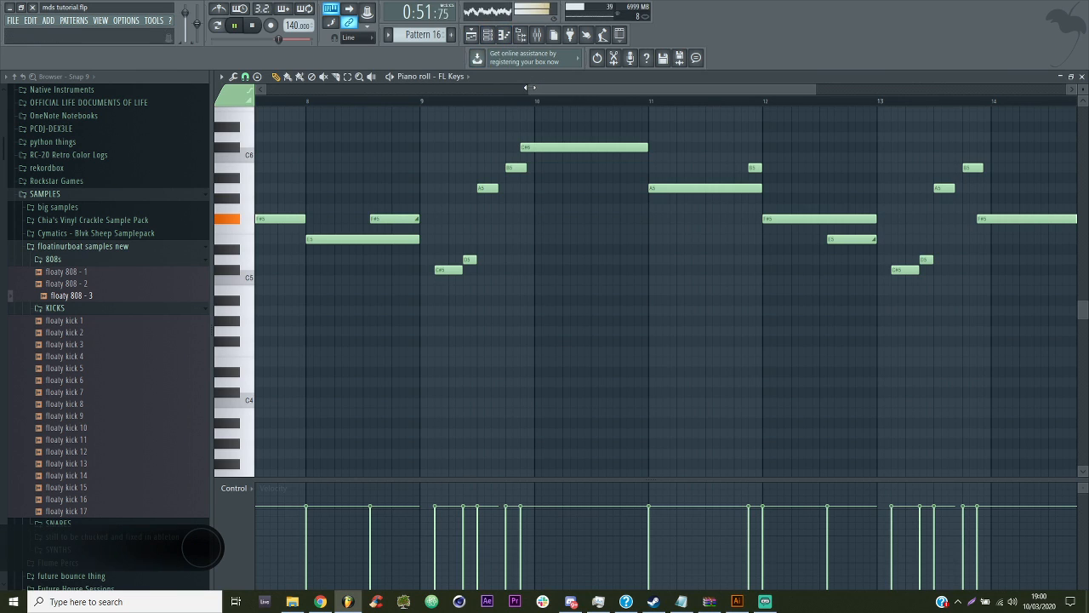
drag(529, 88, 261, 89)
drag(816, 89, 1087, 115)
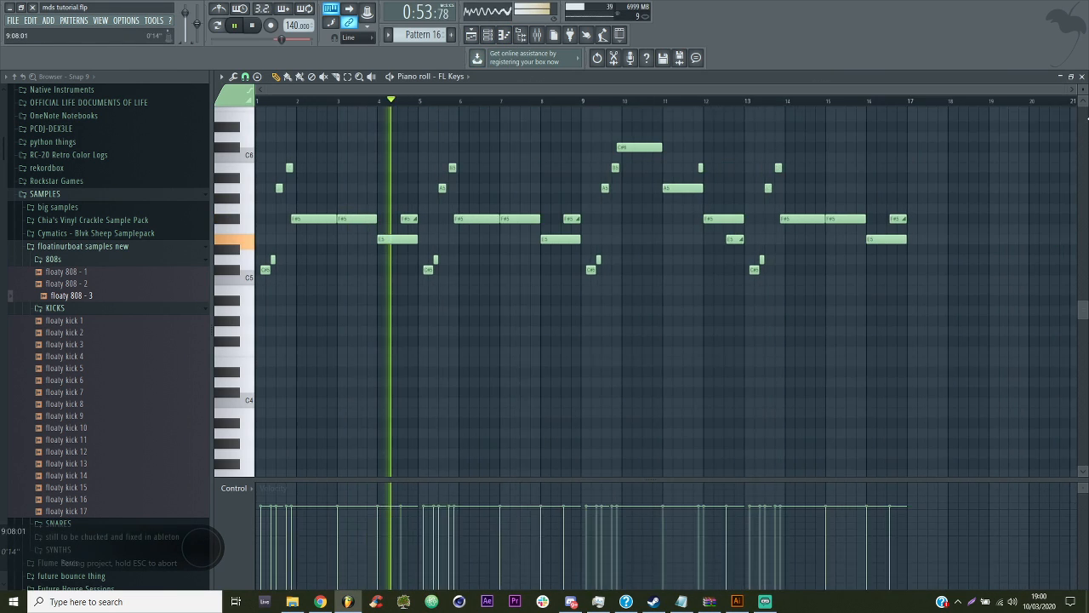
key(space)
click(420, 35)
click(421, 38)
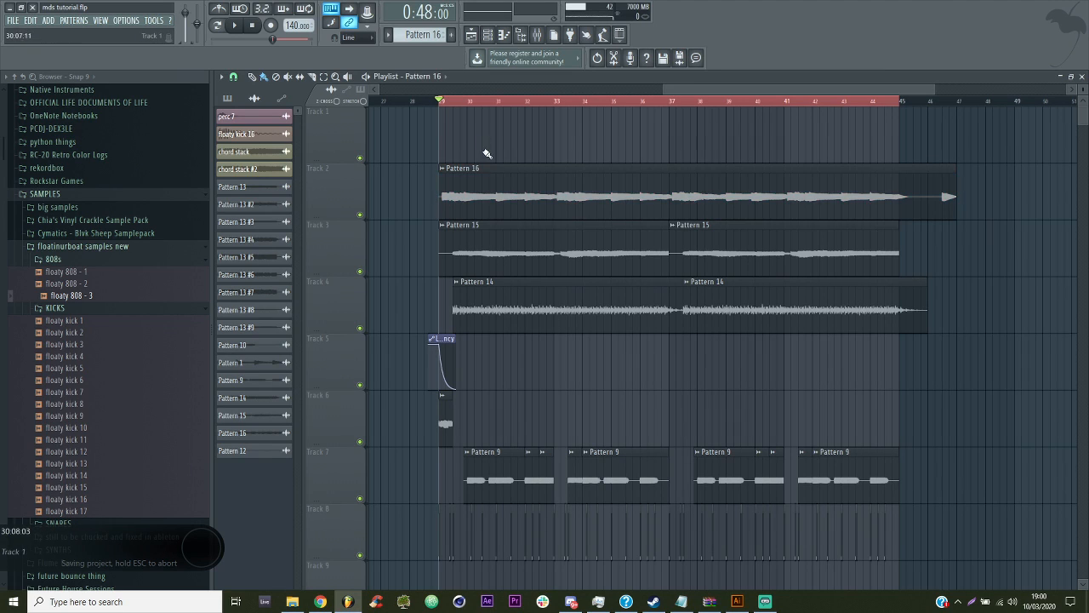
Cut off and delete the leftover tail of the Pattern 16 audio clip after bar 45, and play the section
double_click(507, 196)
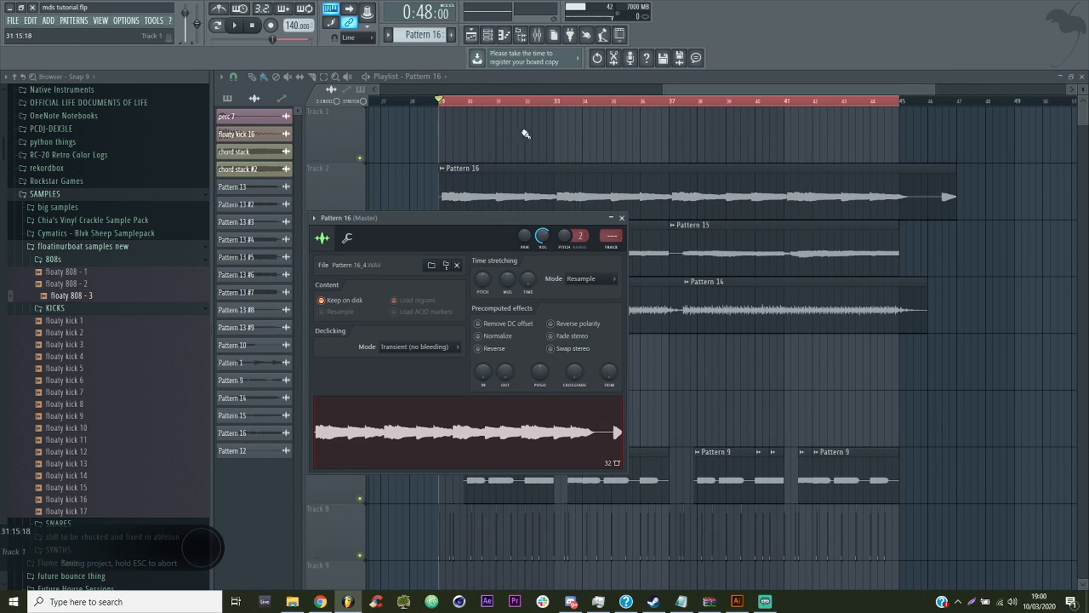
click(314, 77)
right_click(927, 201)
key(space)
click(264, 78)
Assign the Pattern 16 audio clip to mixer Insert 5
double_click(488, 188)
click(537, 35)
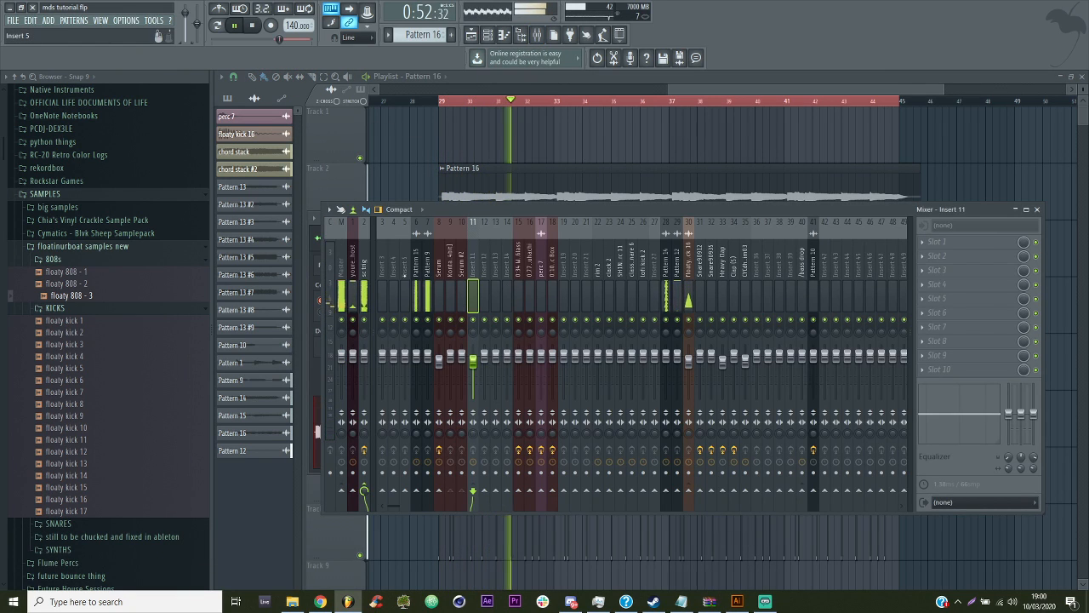
click(405, 296)
key(ctrl+l)
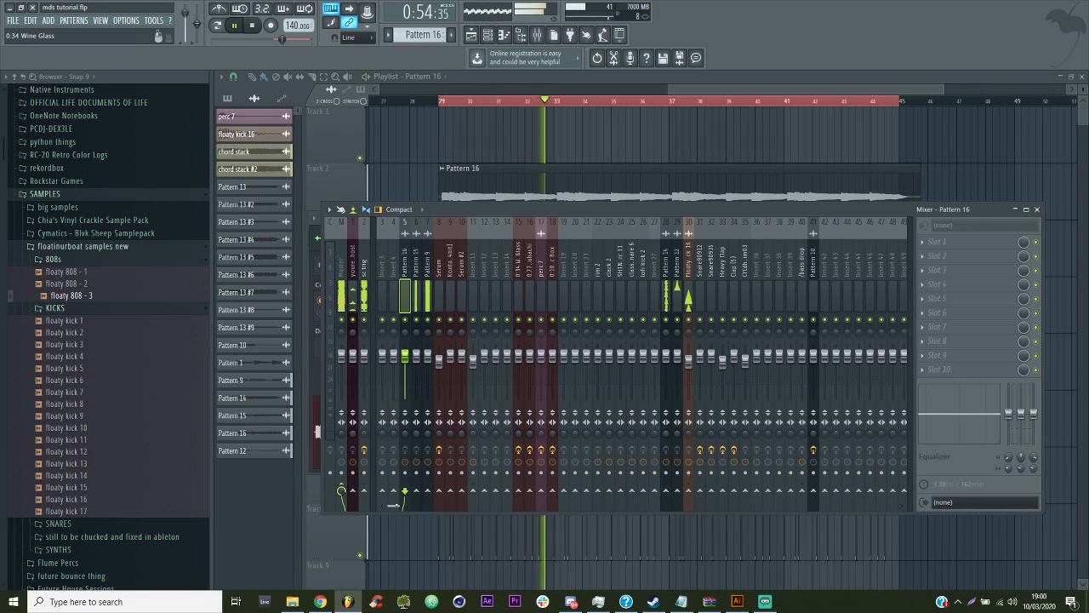
Route the Pattern 16 mixer track to mixer track 2 only, and save the project
right_click(394, 492)
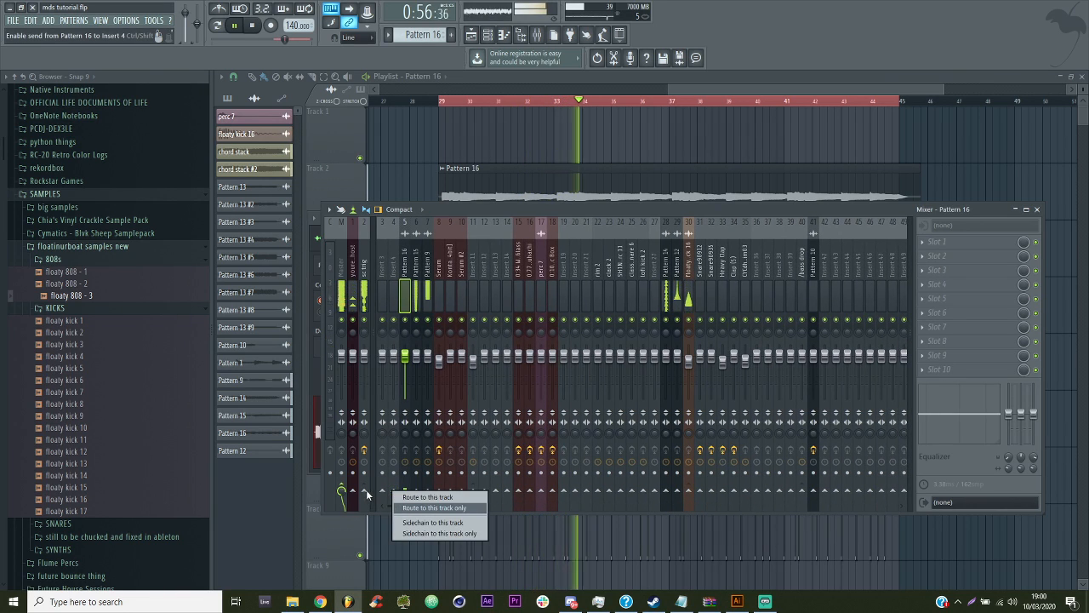
right_click(365, 492)
click(378, 507)
key(F9)
key(ctrl+s)
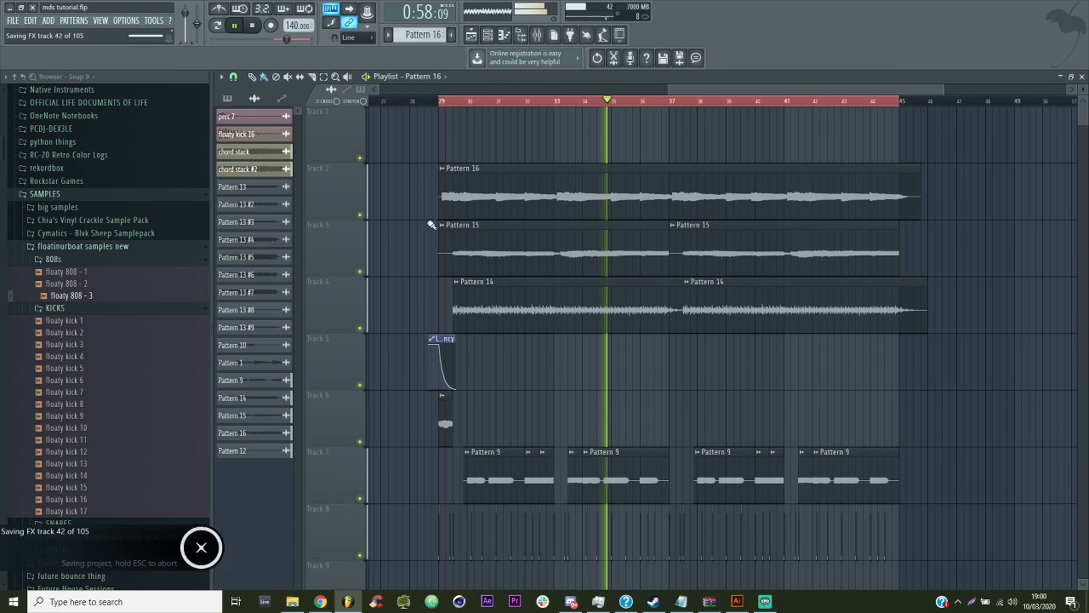
click(537, 49)
click(536, 42)
key(space)
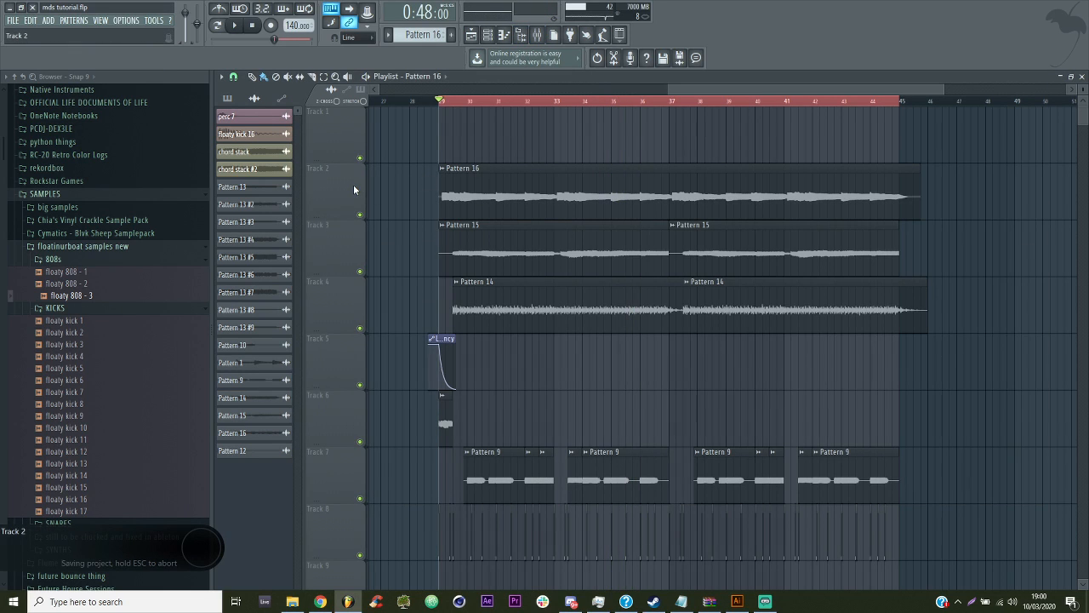
Insert a new playlist track above the Pattern 16 audio clip and place a copy of the clip there at bar 29
right_click(354, 177)
click(403, 340)
click(473, 207)
right_click(474, 214)
click(445, 204)
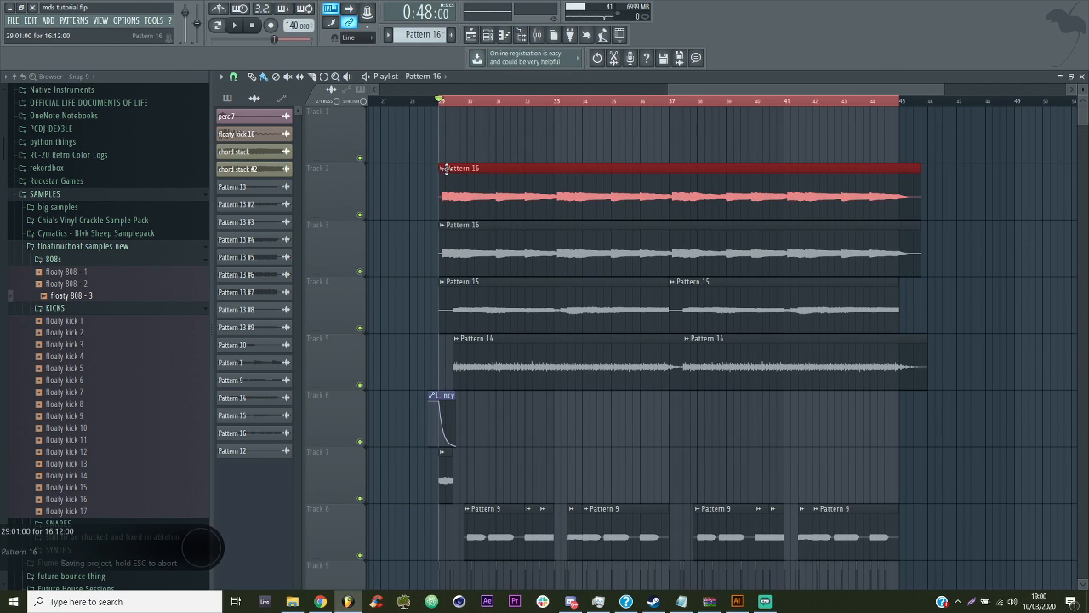
Make the upper Pattern 16 clip copy on track 2 unique
click(443, 168)
click(464, 245)
click(440, 177)
click(442, 169)
click(467, 255)
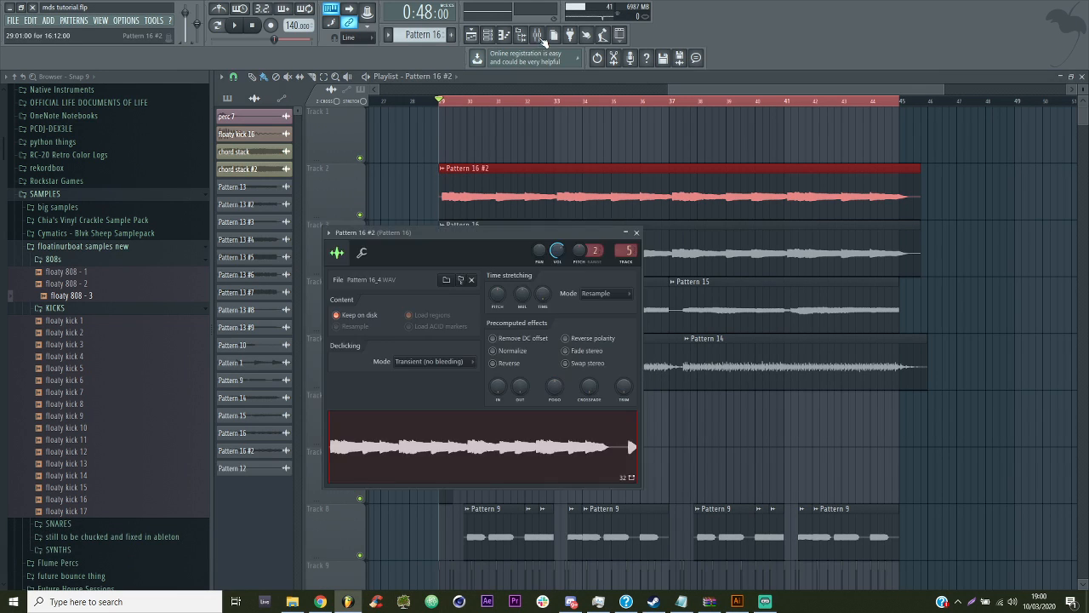
Assign the Pattern 16 #2 clip to mixer Insert 4 and solo that mixer track
click(537, 36)
key(ctrl+l)
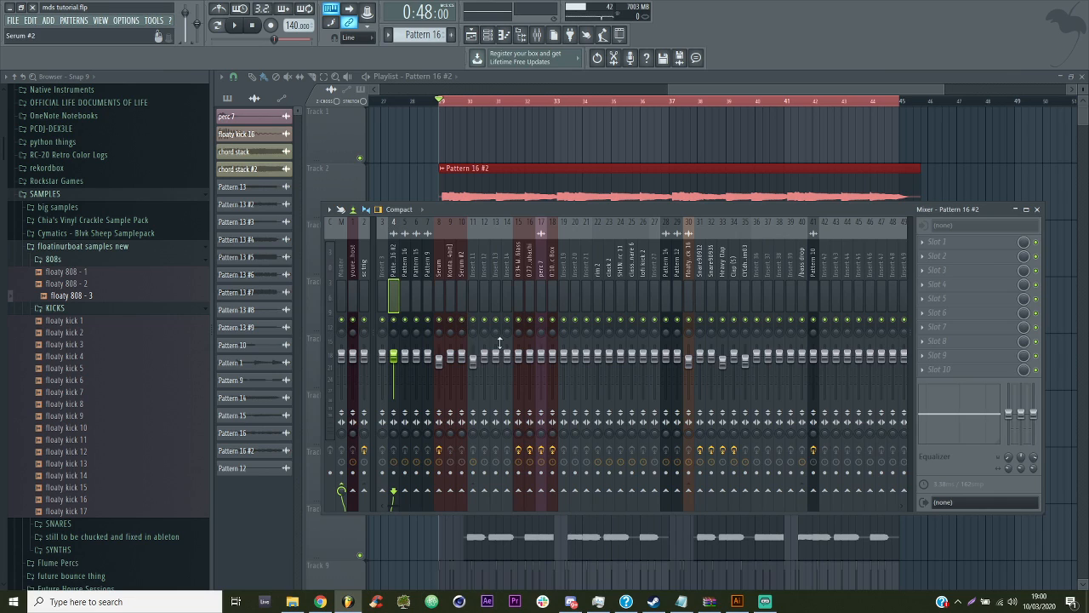
right_click(394, 320)
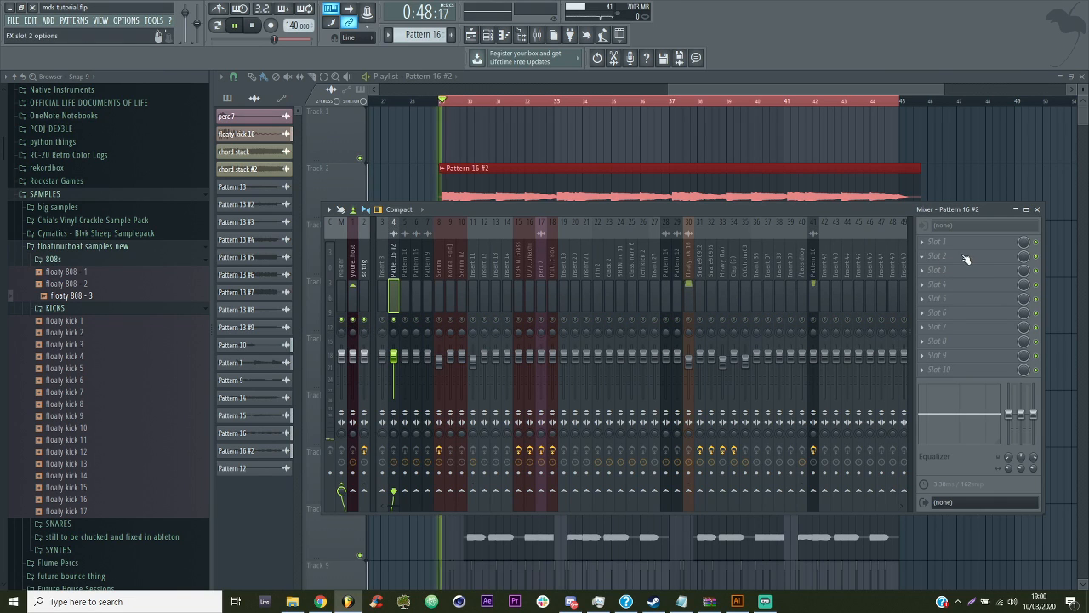
Load ValhallaVintageVerb in slot 2 of the Pattern 16 #2 mixer track and set its color to NOW
click(967, 260)
click(673, 539)
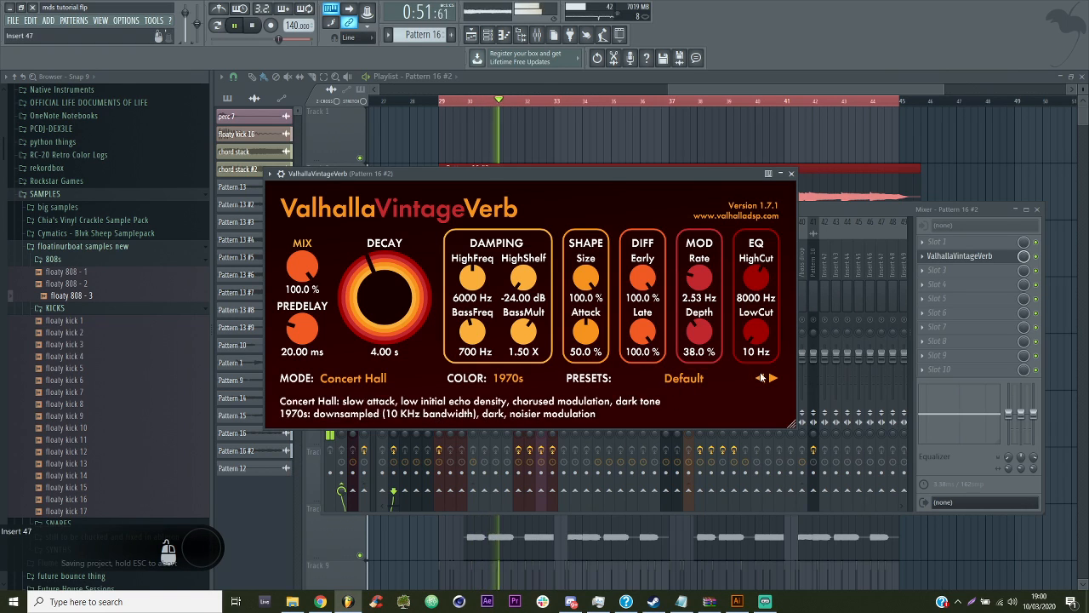
click(508, 378)
click(515, 409)
click(513, 384)
click(501, 393)
click(512, 379)
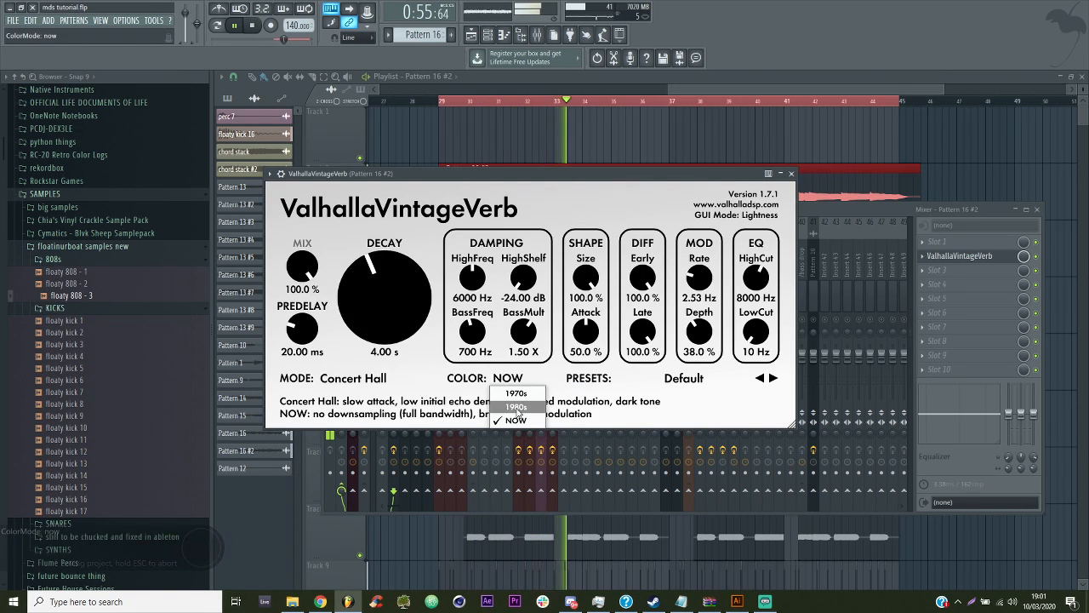
click(692, 398)
Set the reverb's decay to 3.99 s, HighFreq damping to 5200 Hz, HighCut to 7010 Hz and LowCut to 40 Hz
drag(388, 286, 389, 317)
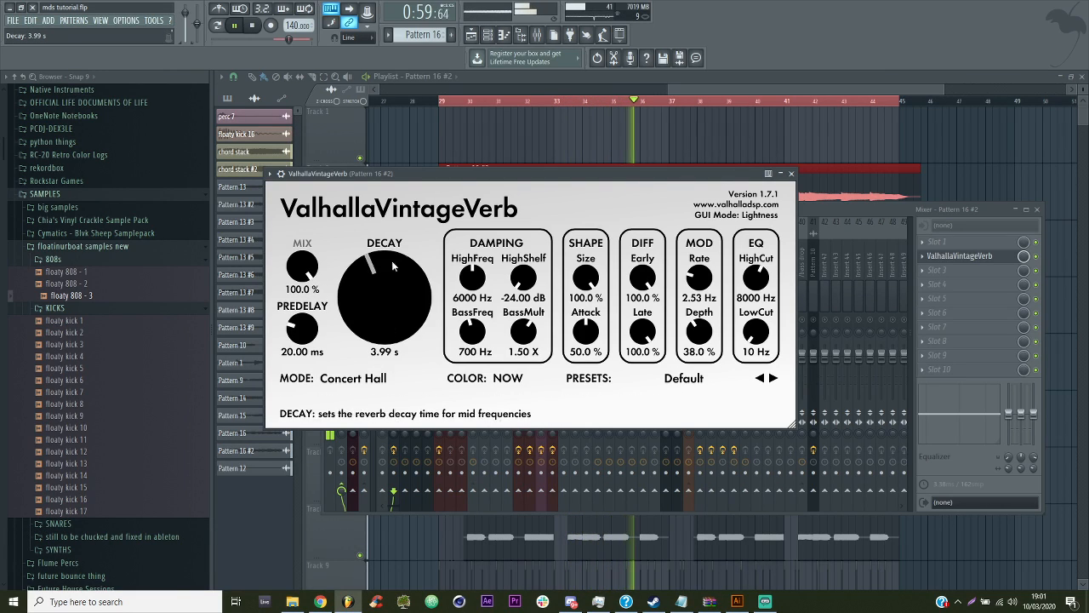
mouse_move(472, 278)
mouse_down()
mouse_move(473, 299)
mouse_move(473, 287)
mouse_up()
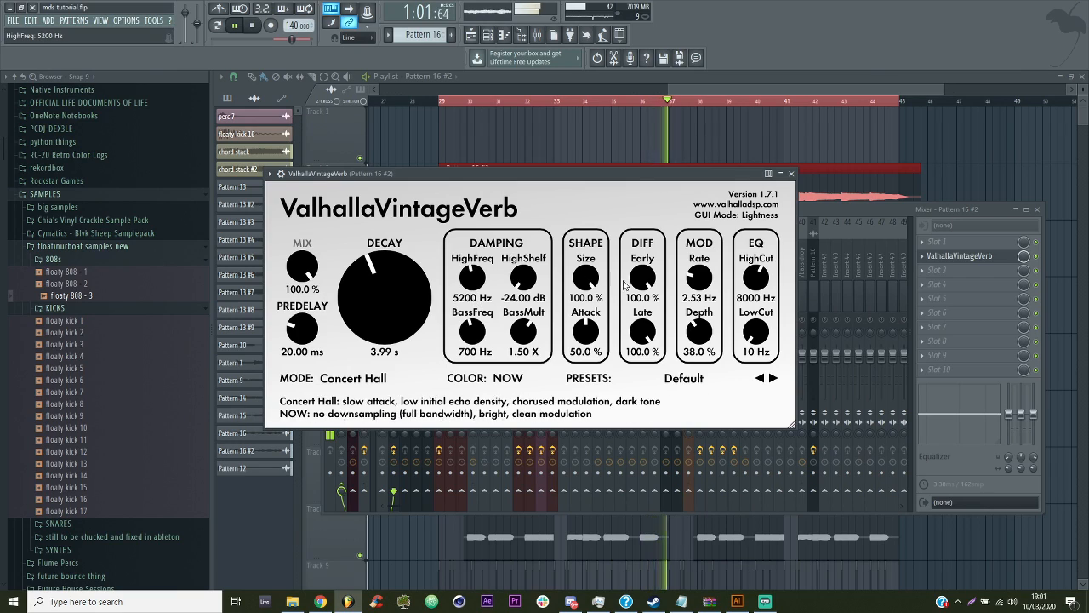
drag(587, 278, 599, 259)
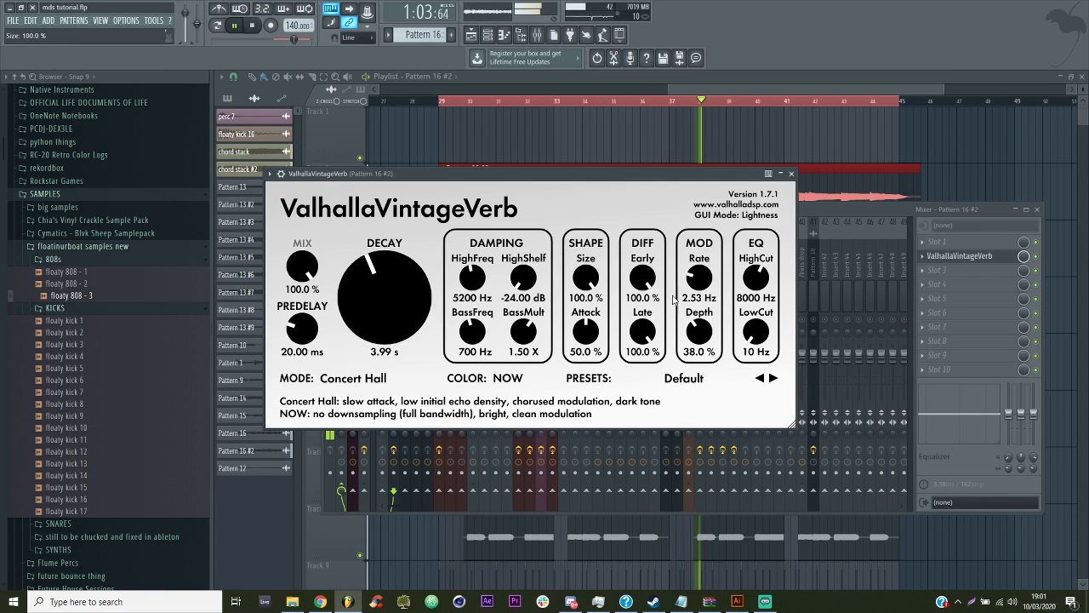
drag(760, 275, 760, 288)
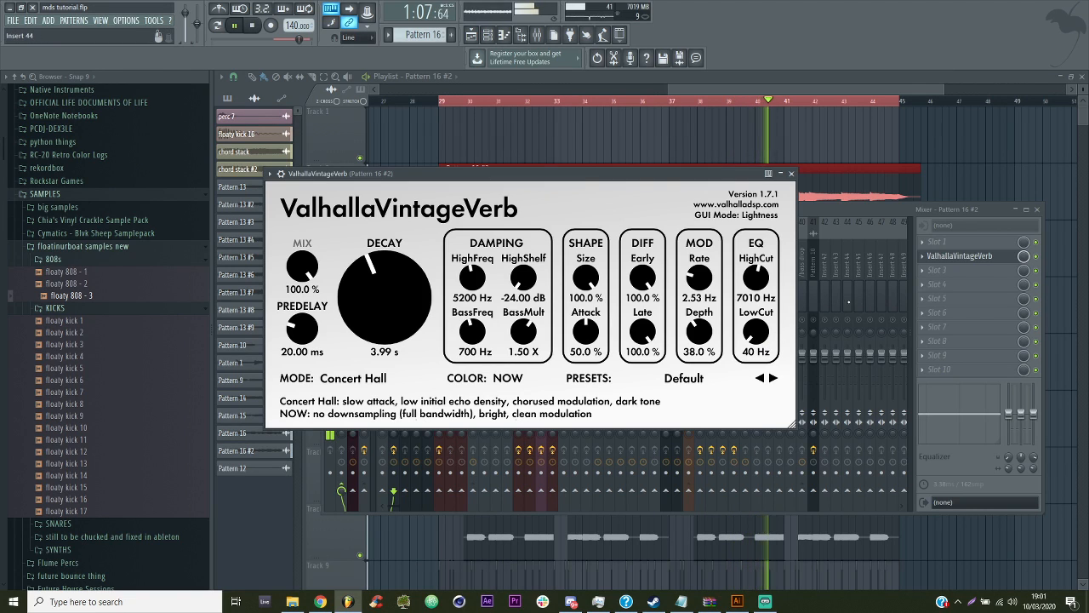
Load Fruity Reeverb 2 in slot 3 of the Pattern 16 #2 mixer track, lowering its high cut and raising its decay
click(924, 283)
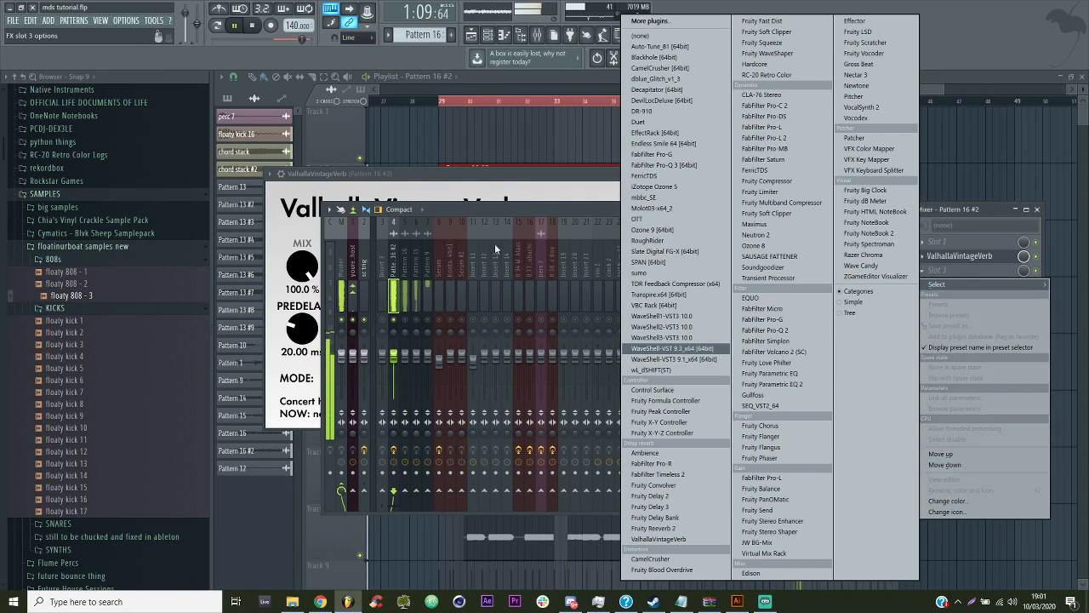
click(443, 188)
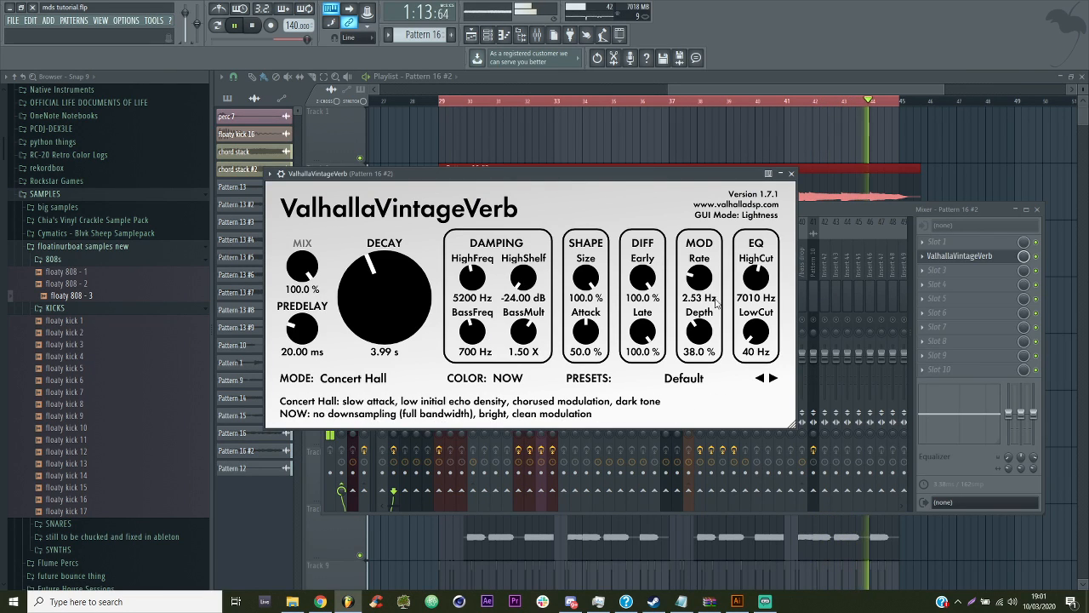
click(923, 270)
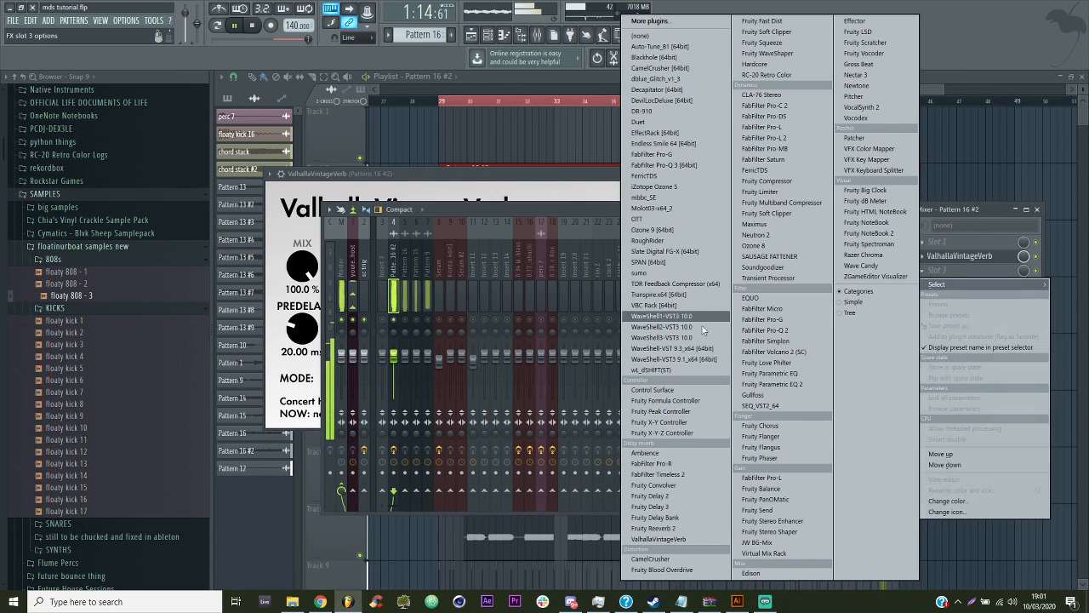
click(659, 527)
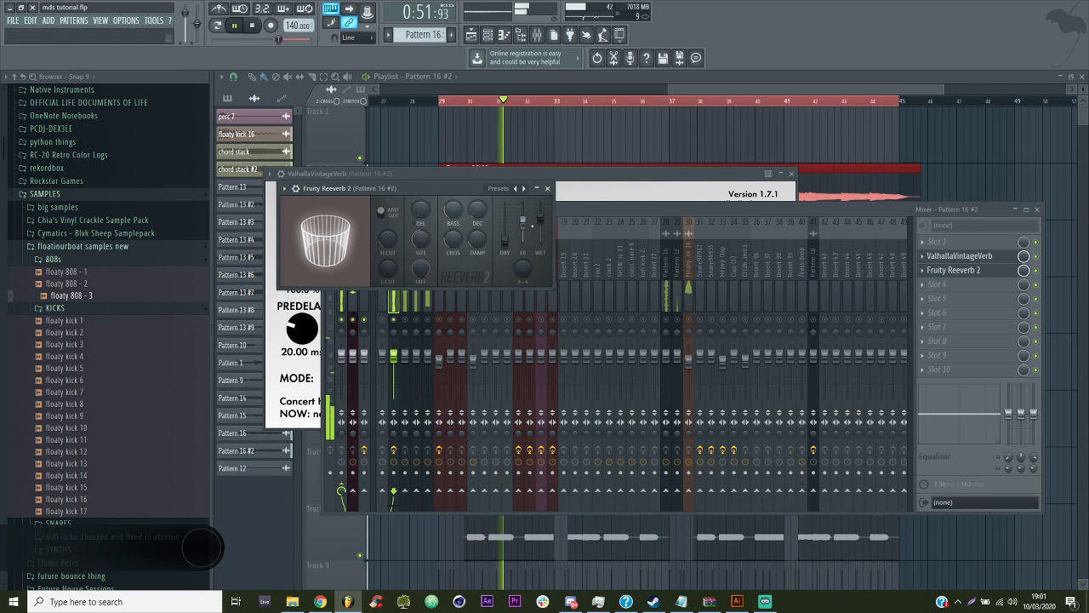
drag(388, 239, 388, 258)
drag(477, 209, 477, 196)
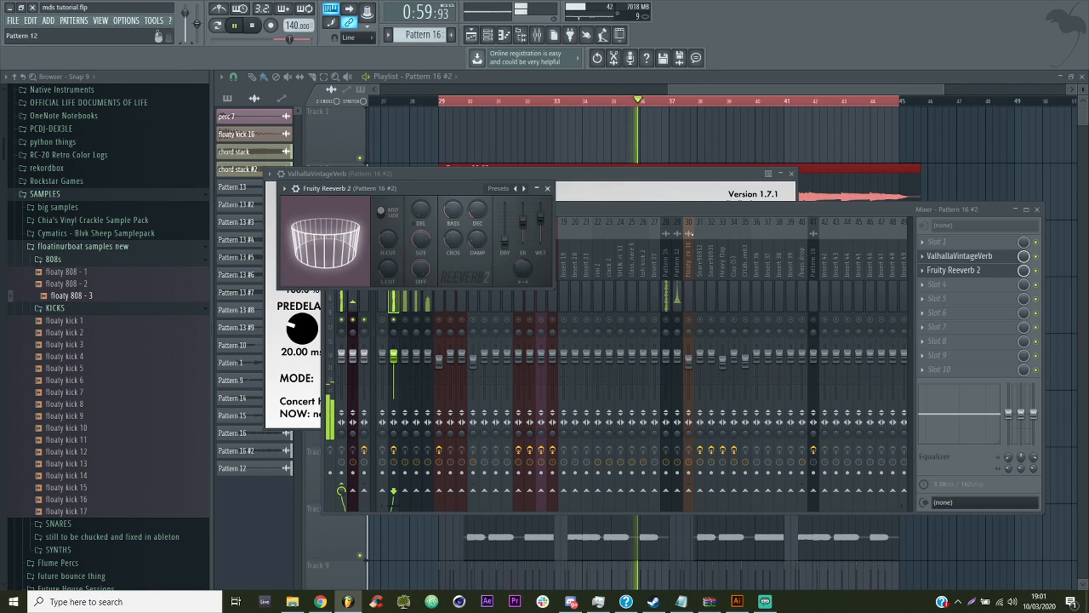
Unmute the Pattern 16 and Pattern 15 mixer tracks and lower the Pattern 16 volume slightly
click(441, 303)
click(404, 358)
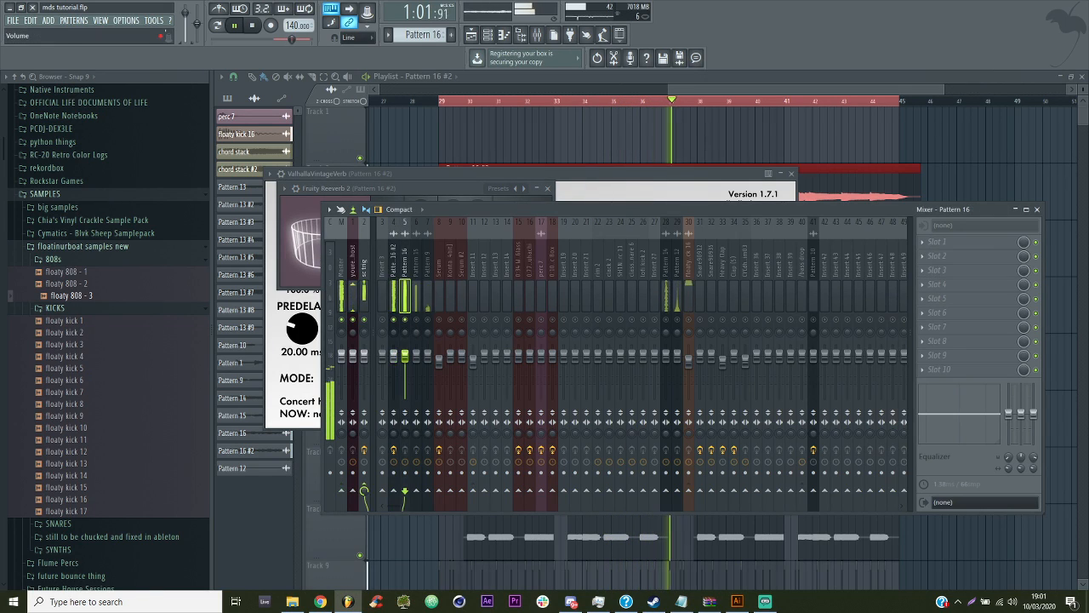
click(394, 333)
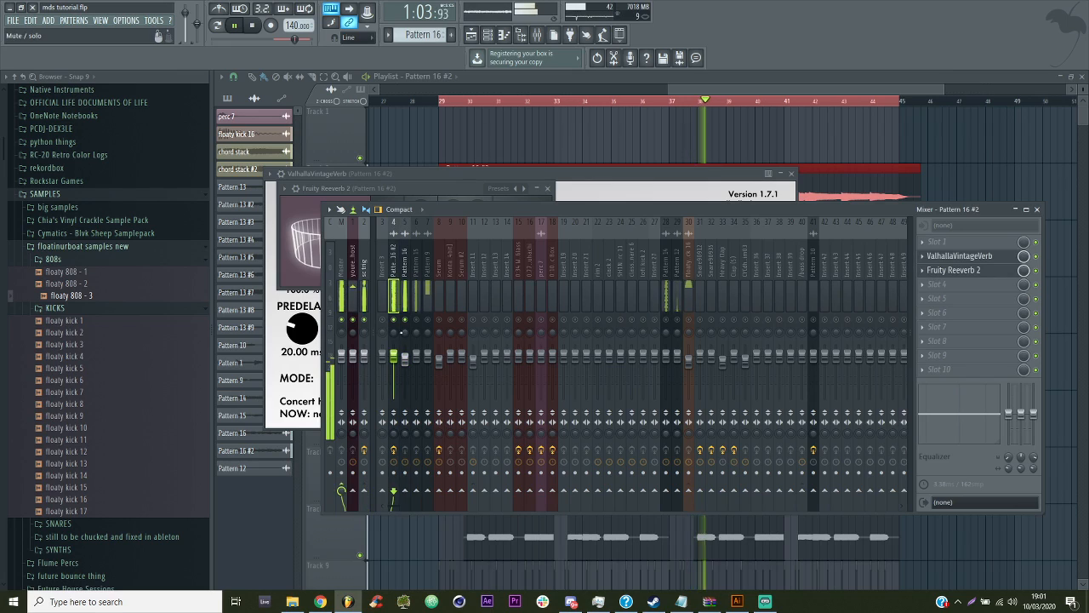
right_click(364, 491)
click(378, 506)
click(407, 337)
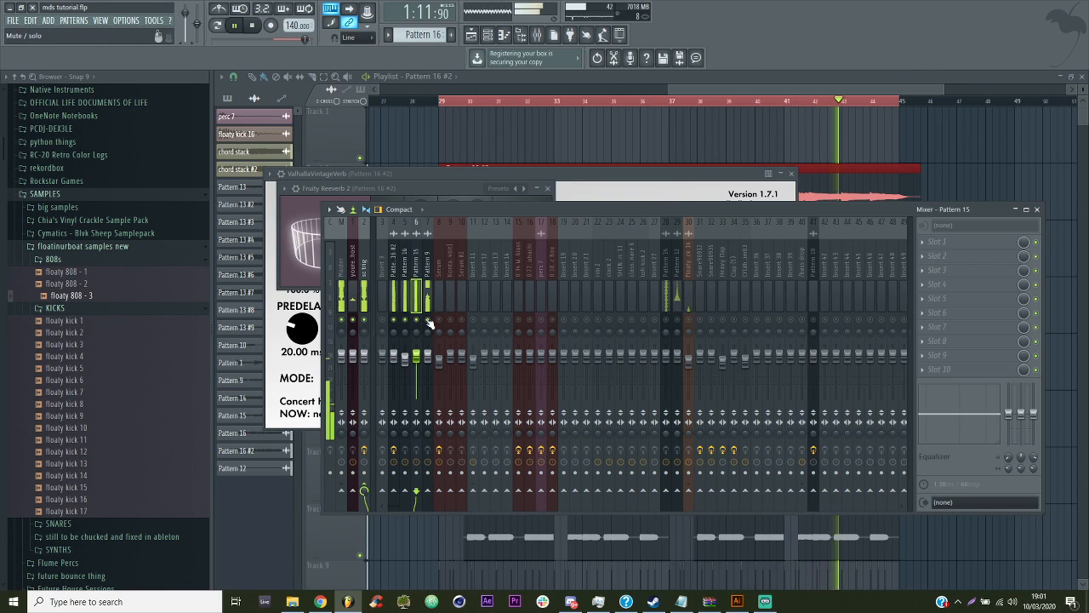
Add Fruity parametric EQ 2 with a low cut in slot 3 and Fruity PanOMatic in slot 4 of the Pattern 14 mixer track
click(938, 274)
click(781, 376)
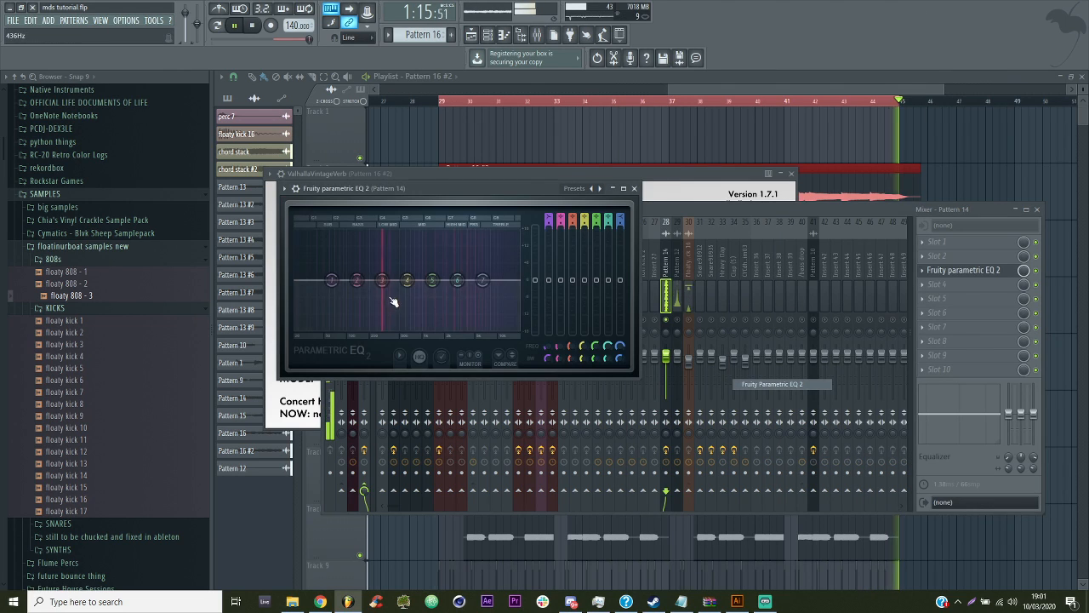
drag(332, 280, 353, 327)
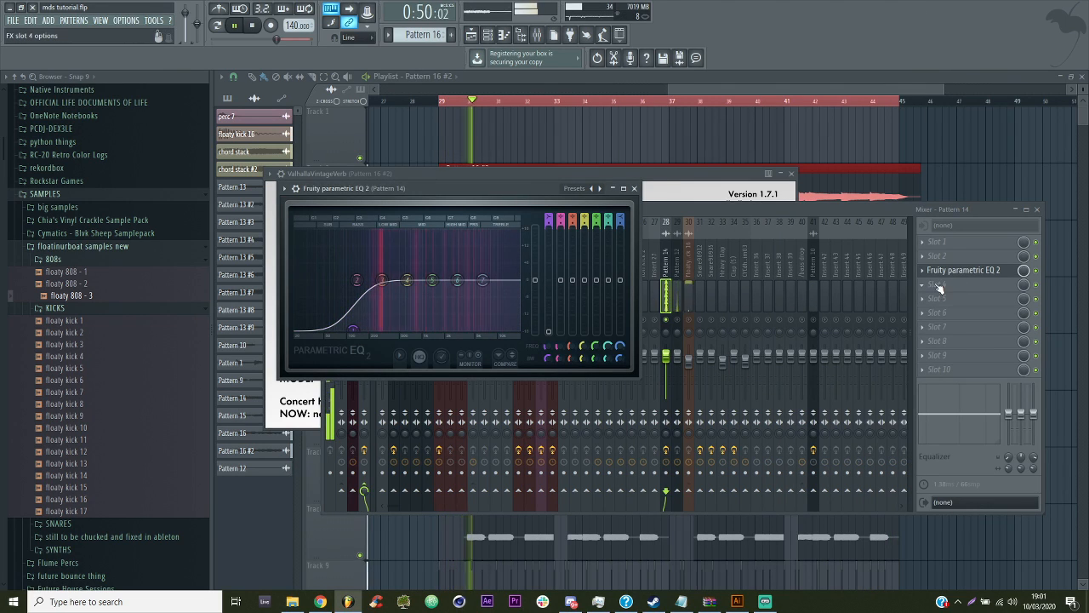
click(939, 290)
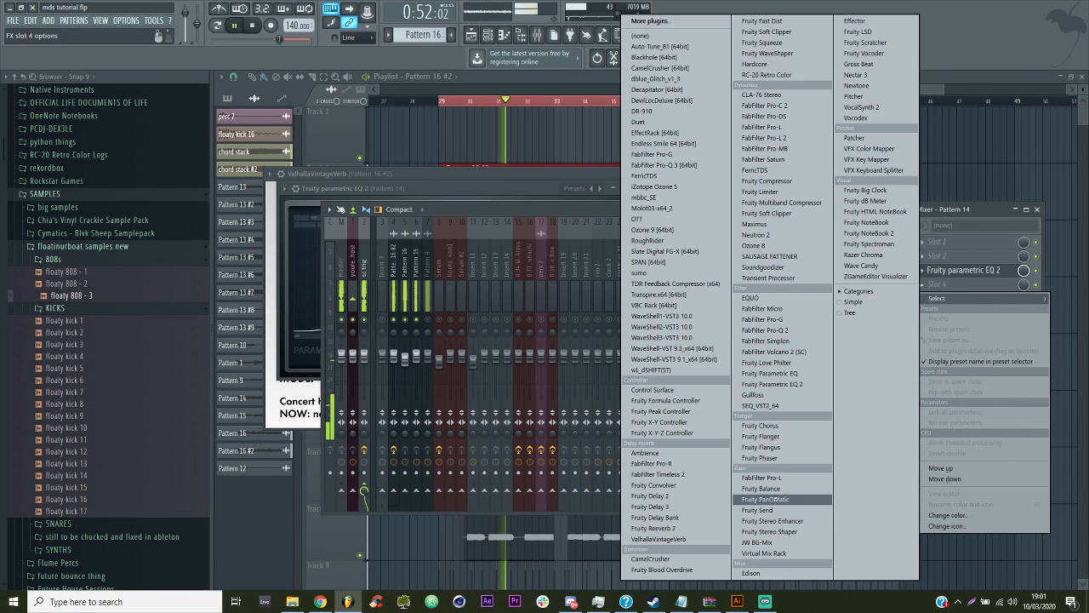
click(777, 501)
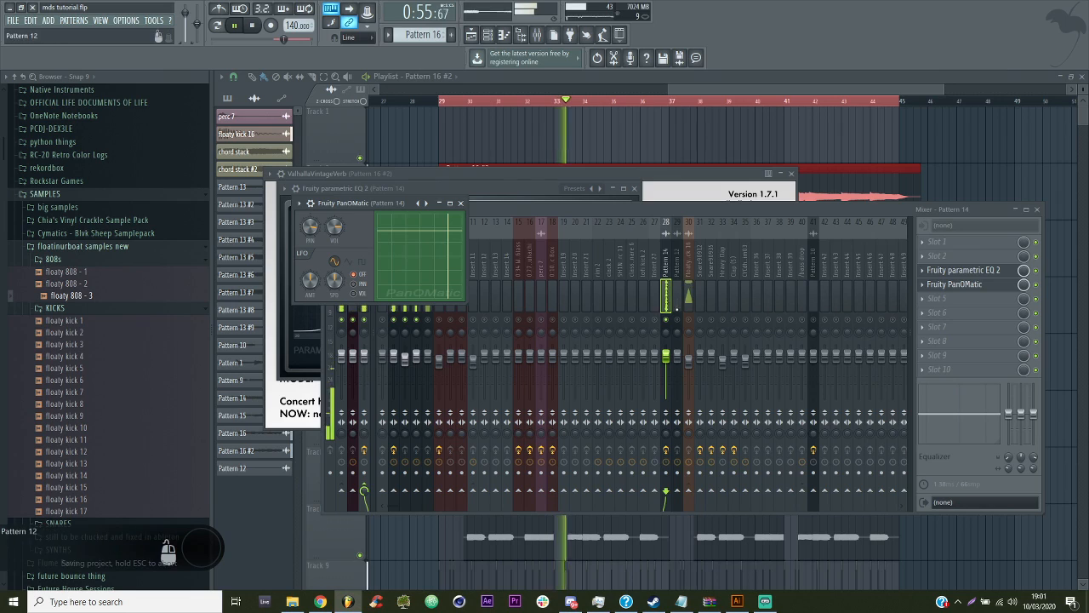
Unmute the remaining mixer tracks for playback of the full drop and save the project
click(691, 324)
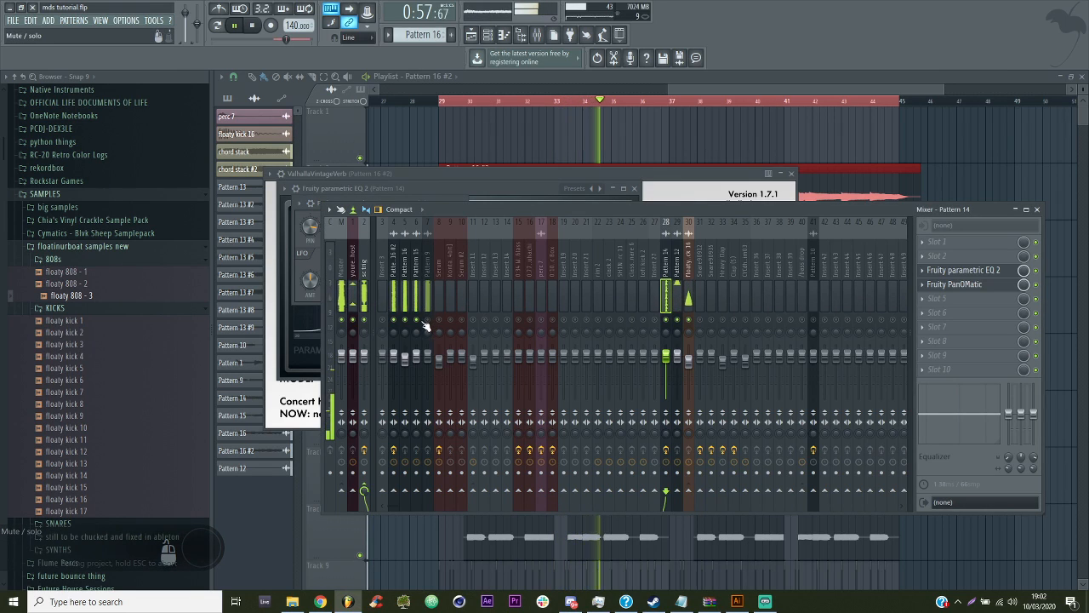
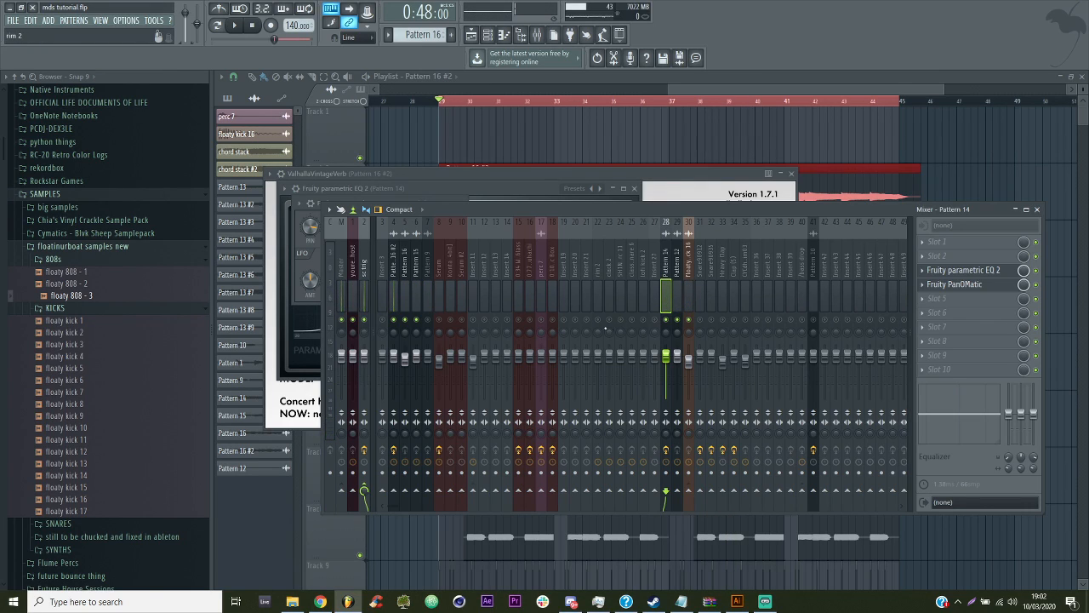
key(space)
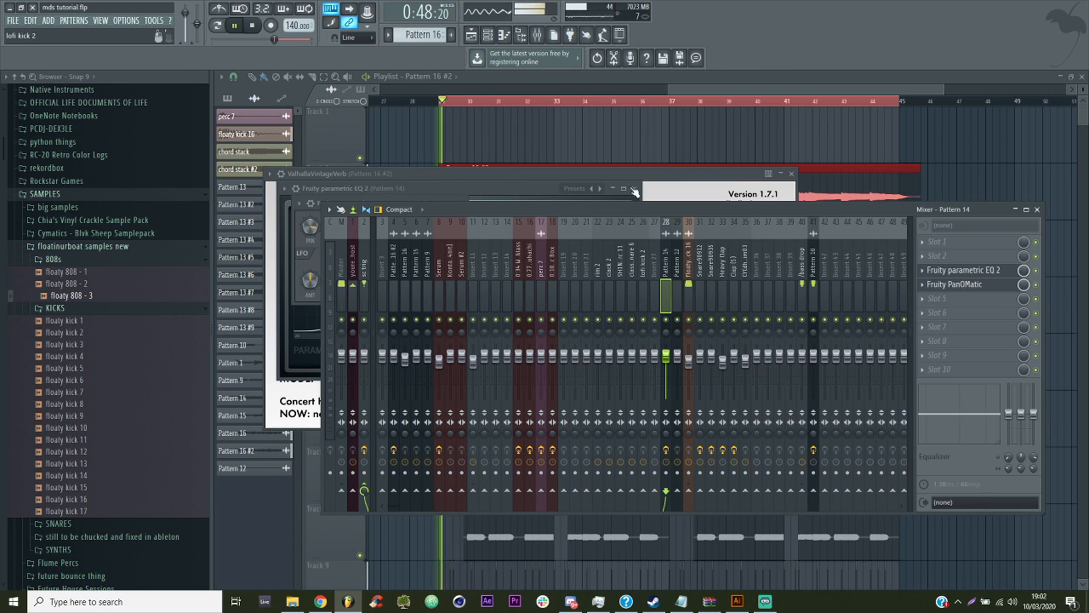
click(613, 106)
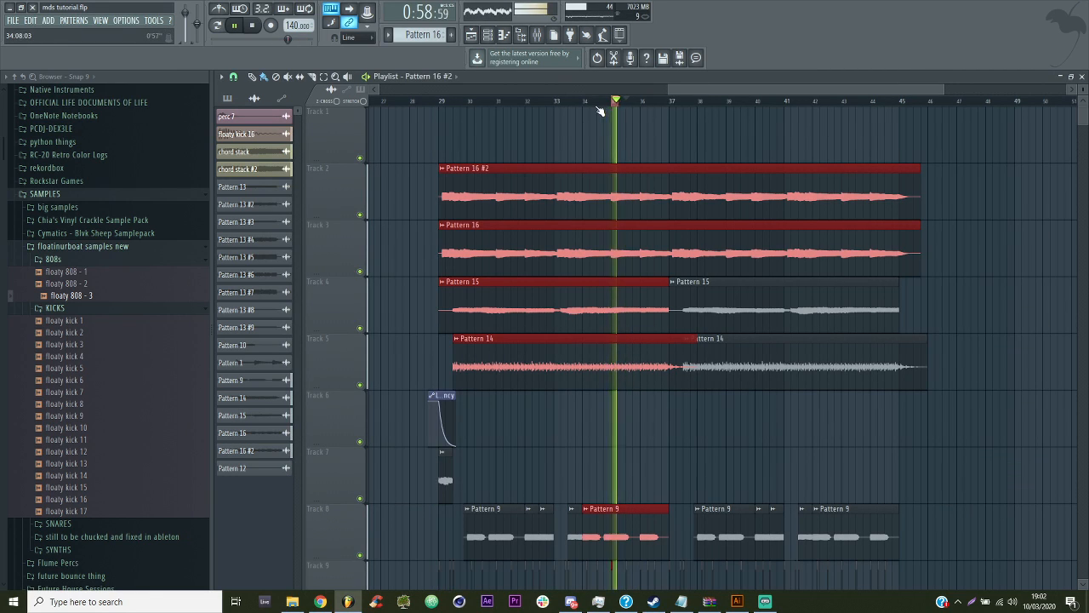
key(ctrl+s)
Examine the drop's tracks during playback, and play the intro from around bar 5 to review its clips
drag(666, 91, 617, 91)
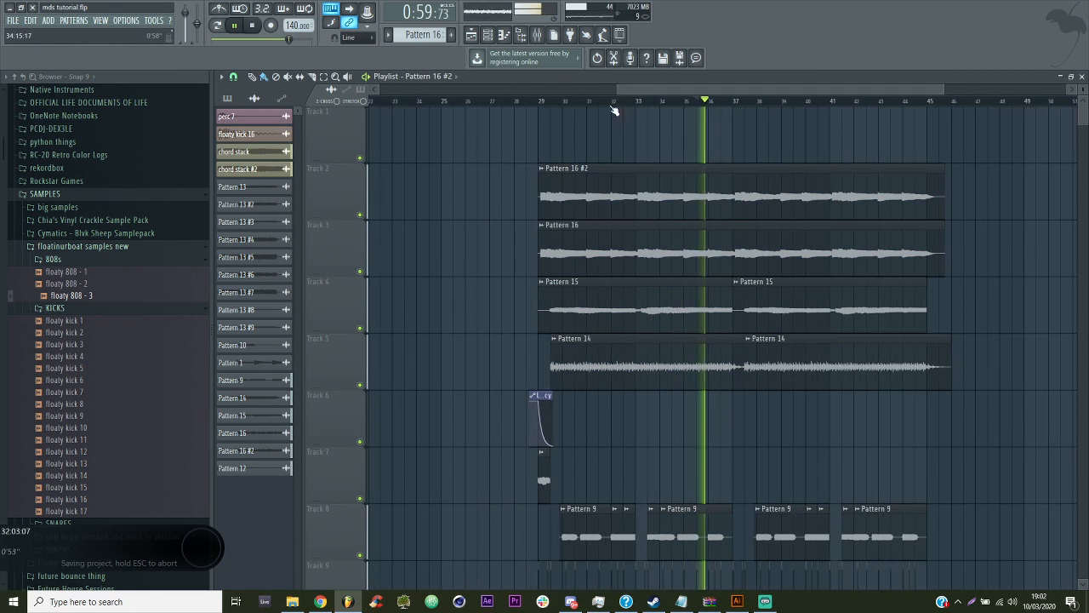
scroll(982, 445, down, 5)
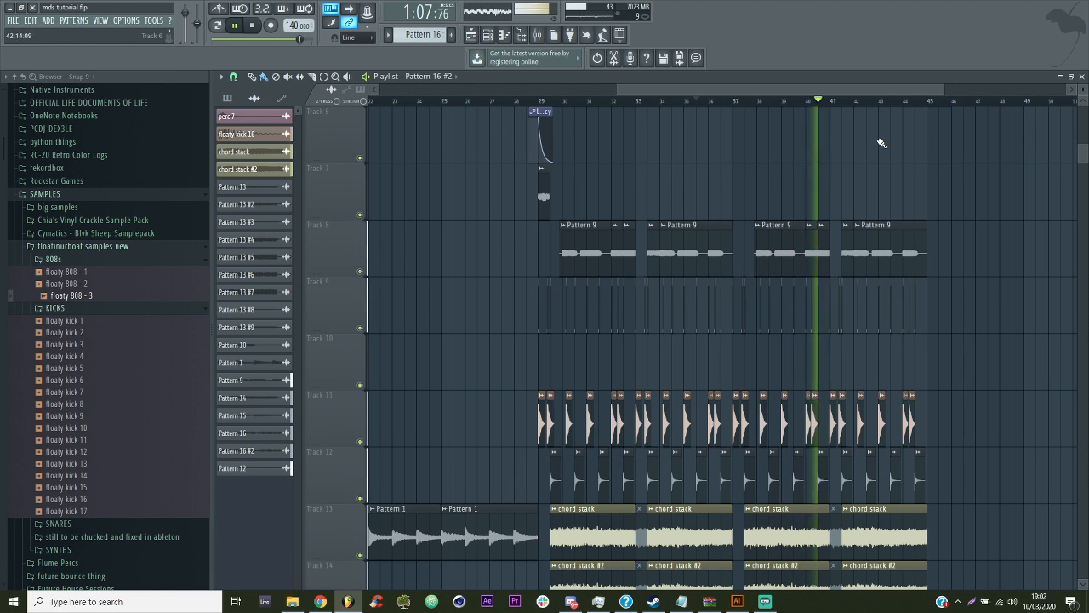
scroll(986, 320, down, 6)
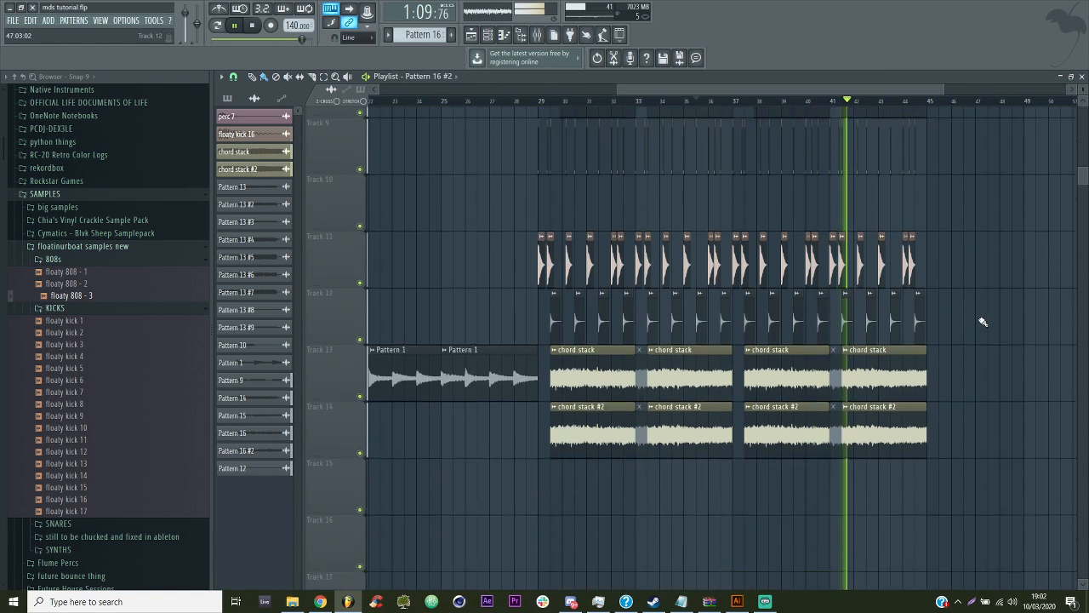
scroll(990, 323, up, 2)
scroll(991, 324, up, 5)
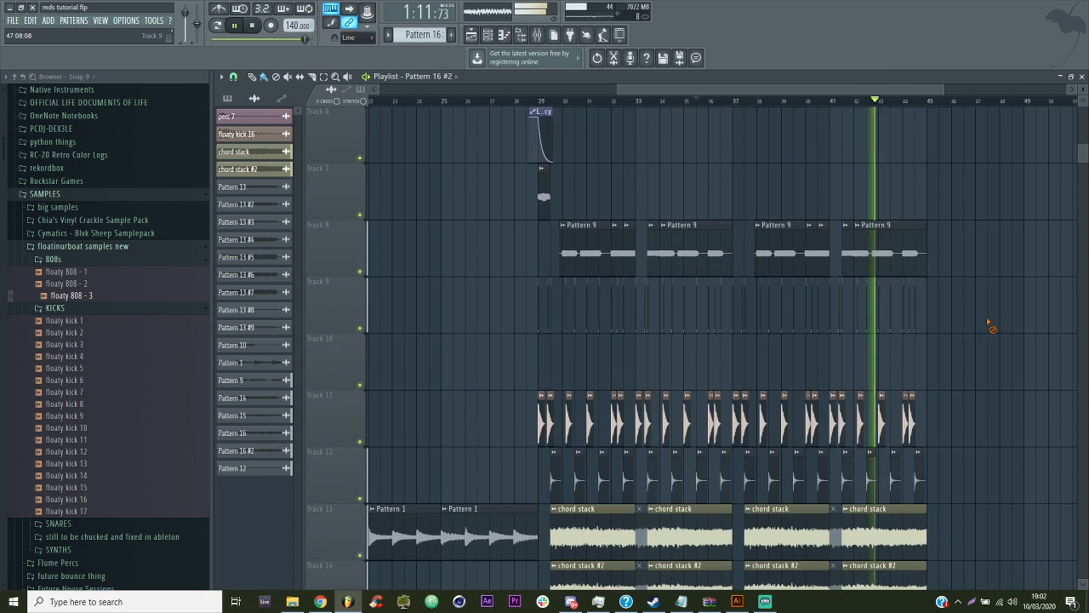
drag(942, 87, 1024, 89)
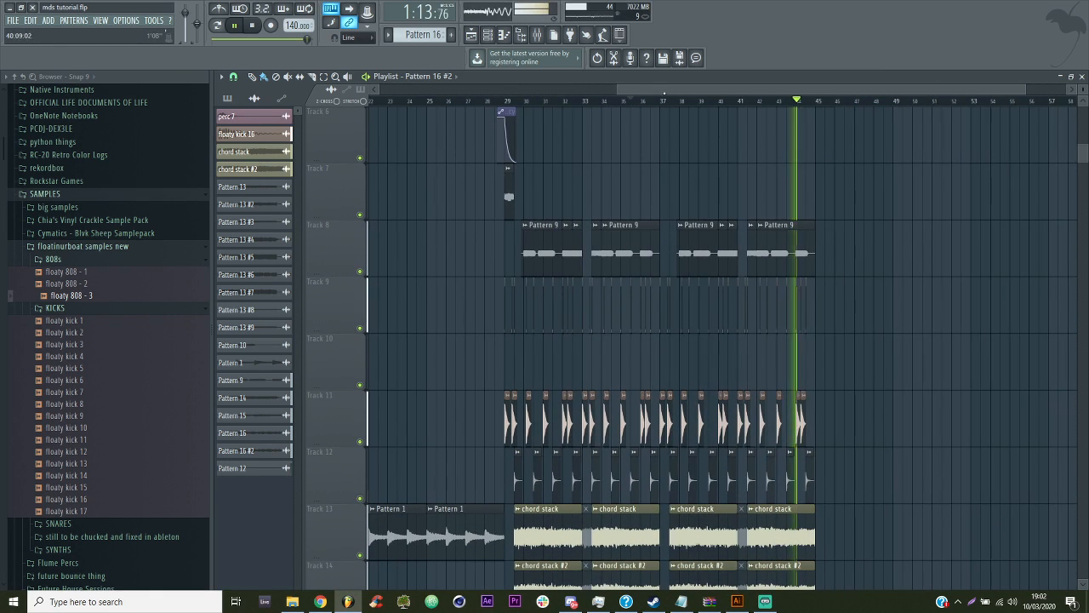
drag(618, 88, 379, 89)
click(417, 102)
click(428, 102)
drag(1024, 90, 829, 89)
scroll(612, 297, up, 5)
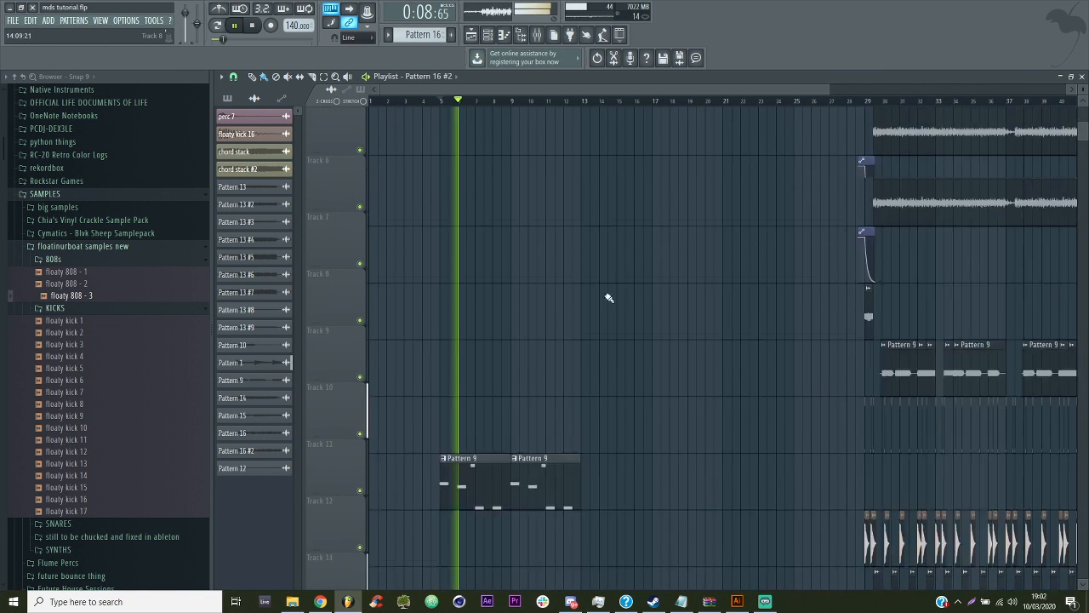
scroll(579, 364, down, 8)
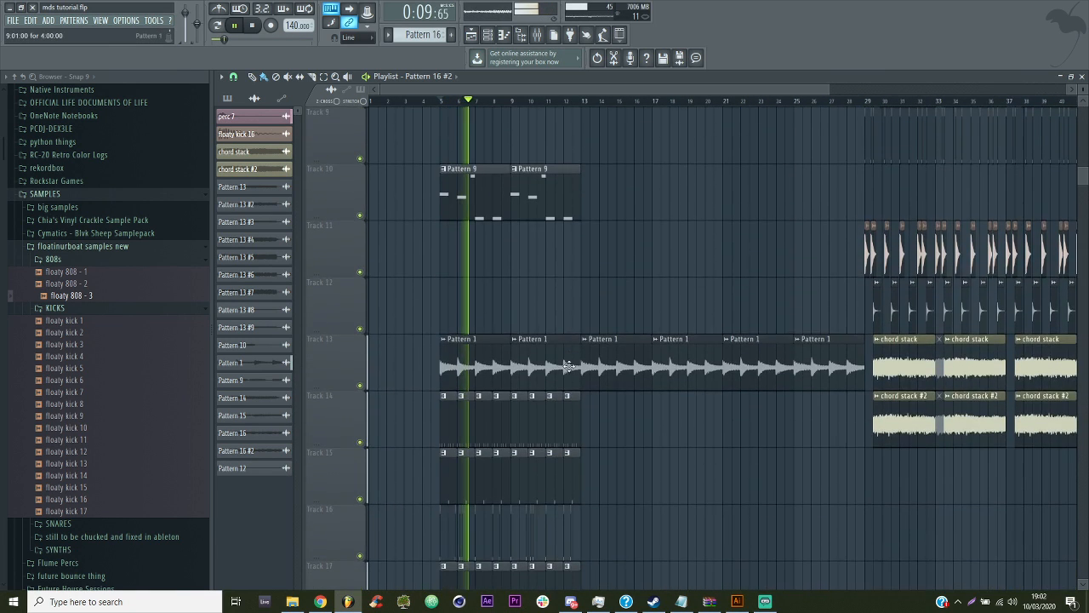
Delete the two Pattern 9 note clips on track 10 and place a Pattern 9 audio clip at bar 5 on track 8
right_click(482, 201)
right_click(520, 185)
scroll(821, 267, up, 4)
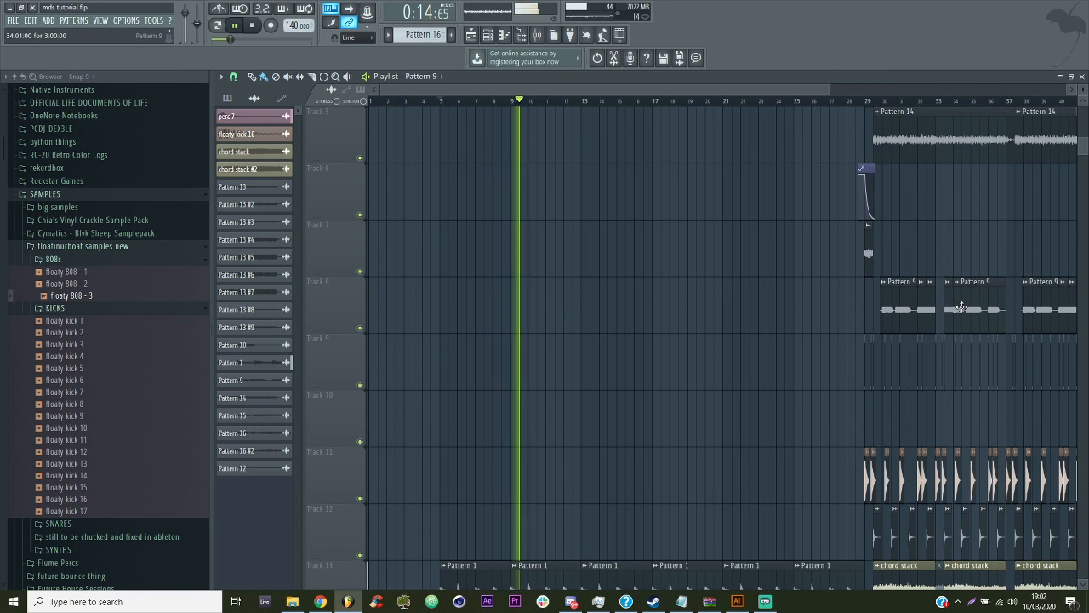
click(441, 312)
drag(473, 312, 524, 312)
key(ctrl+z)
drag(420, 310, 470, 311)
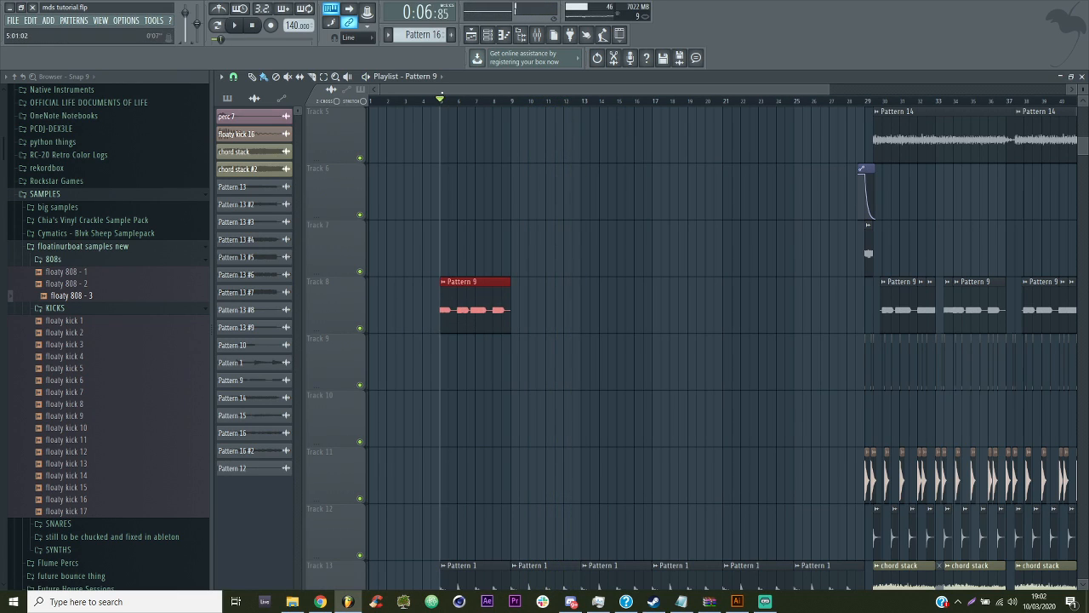
Duplicate the Pattern 9 audio clip four times in a row along track 8 and save the project
key(ctrl+b)
key(ctrl+b)
key(ctrl+b)
key(ctrl+b)
scroll(684, 358, down, 1)
click(667, 335)
key(ctrl+s)
Delete the extra Pattern 9 audio clips from bar 13 onward on track 8
scroll(679, 396, up, 1)
right_click(610, 323)
right_click(650, 305)
right_click(681, 306)
mouse_move(537, 313)
mouse_down()
mouse_move(508, 318)
mouse_move(542, 324)
mouse_move(513, 323)
mouse_move(528, 323)
mouse_up()
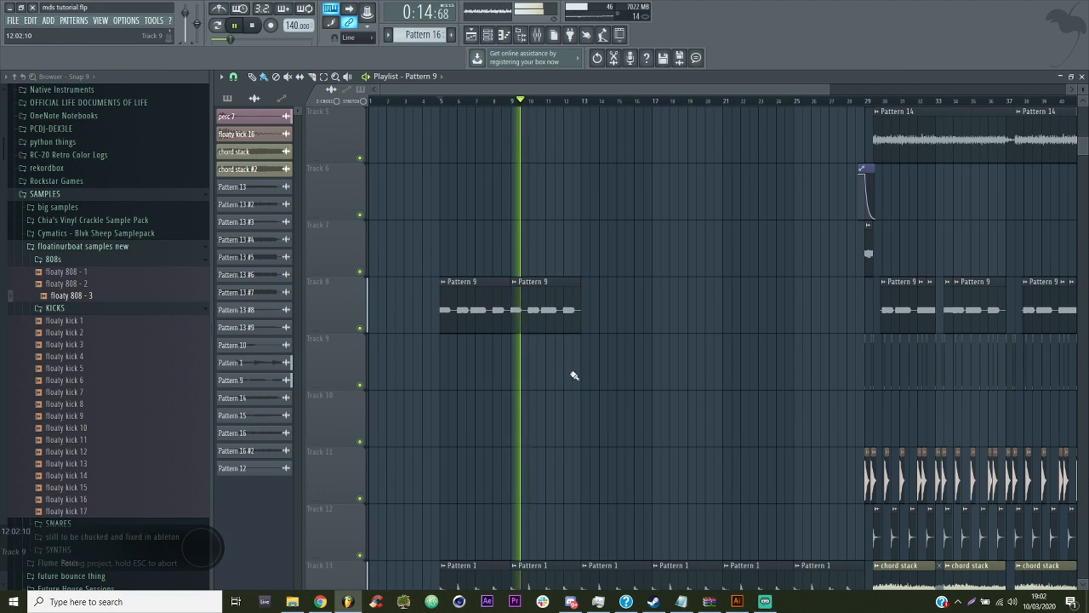
Place another Pattern 16 #2 audio clip at bar 13 on track 2, ahead of the drop
scroll(634, 352, down, 3)
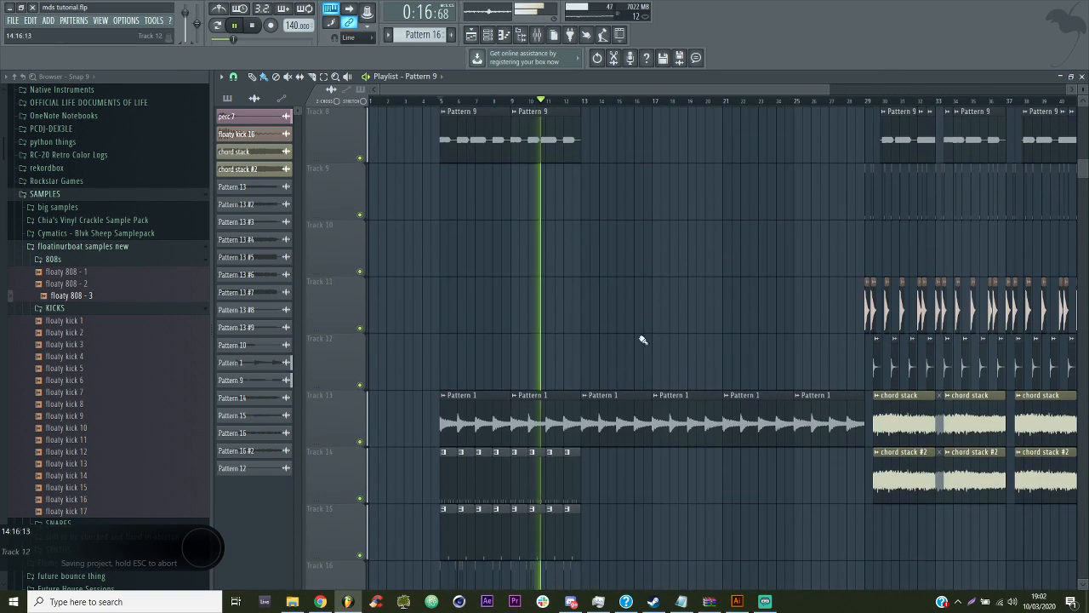
scroll(675, 394, down, 2)
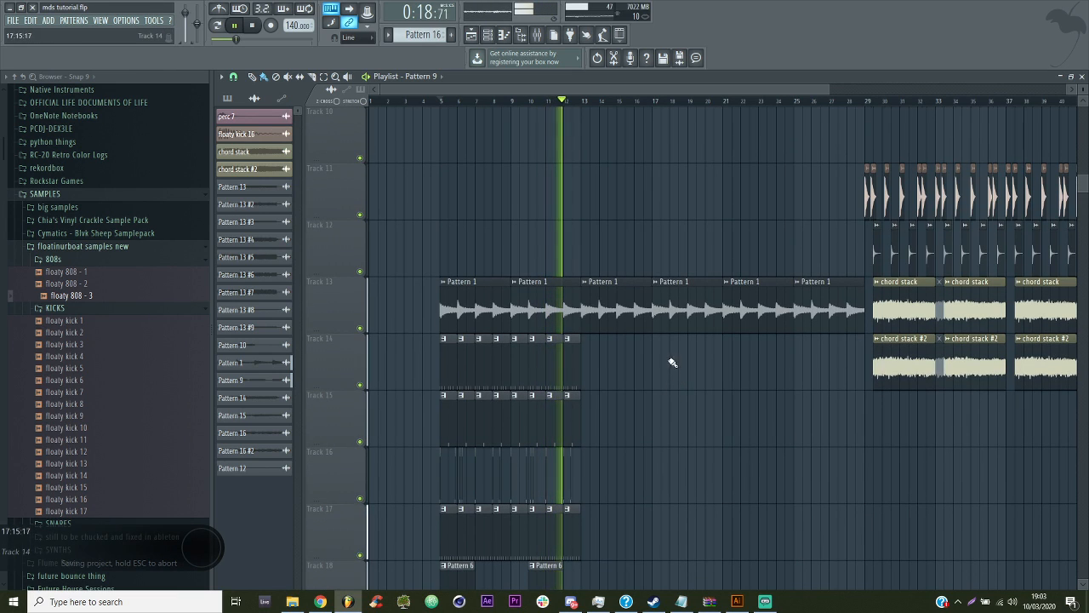
scroll(672, 417, down, 3)
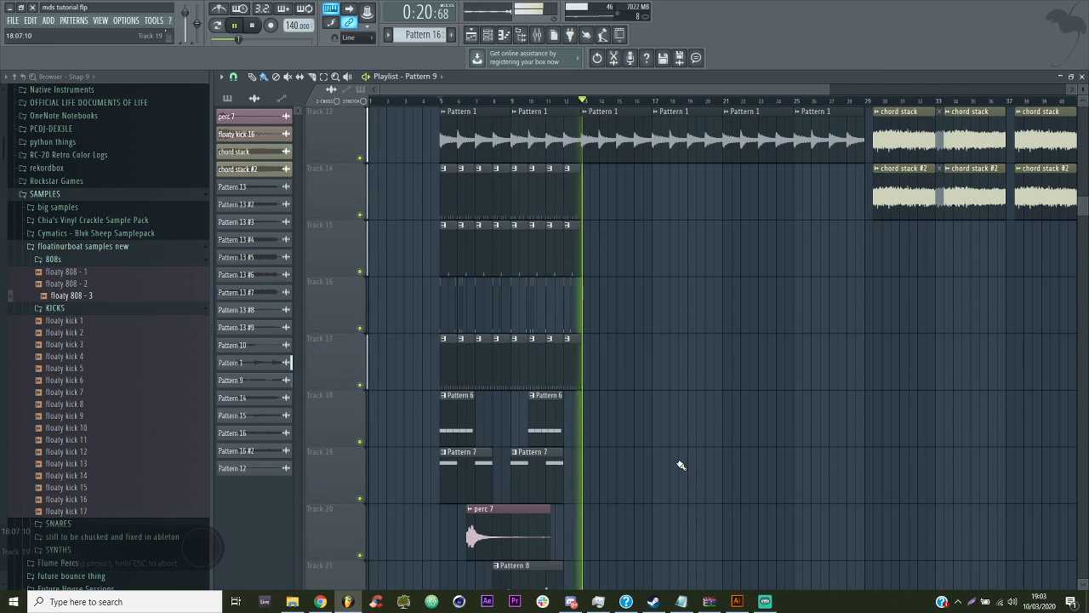
scroll(685, 456, up, 5)
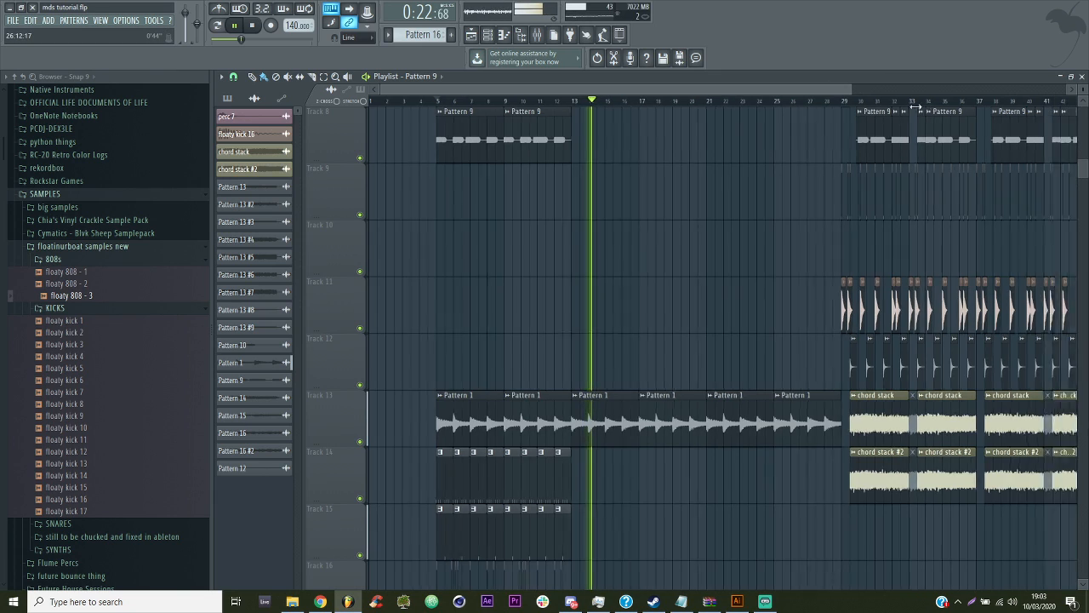
scroll(758, 382, down, 2)
scroll(758, 382, up, 7)
click(805, 204)
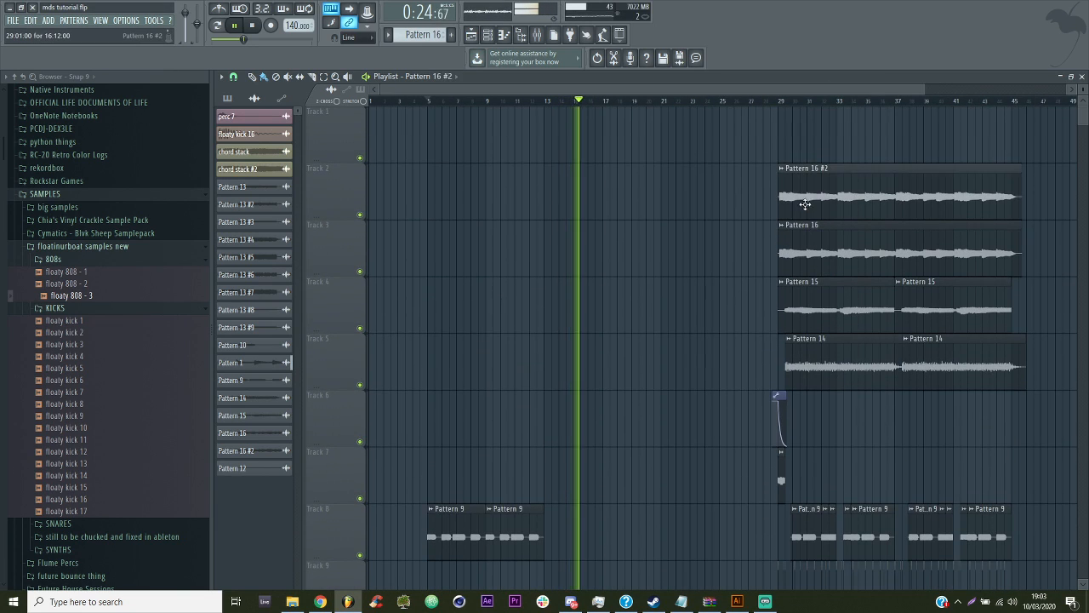
click(613, 140)
drag(651, 146, 615, 212)
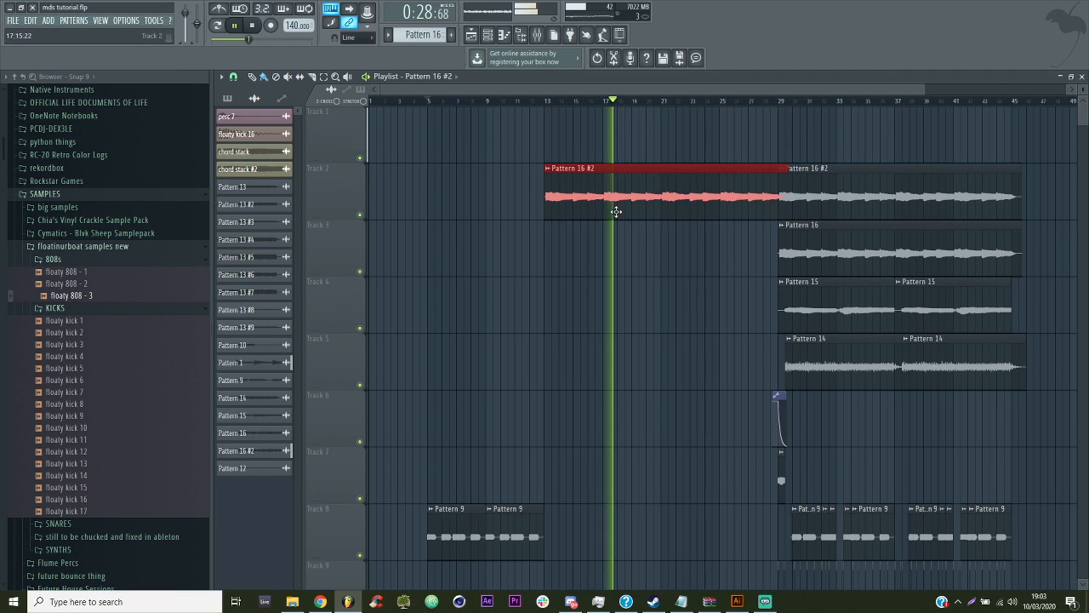
Insert an empty playlist track directly below the Pattern 16 #2 clips and select all clips
right_click(361, 250)
key(i)
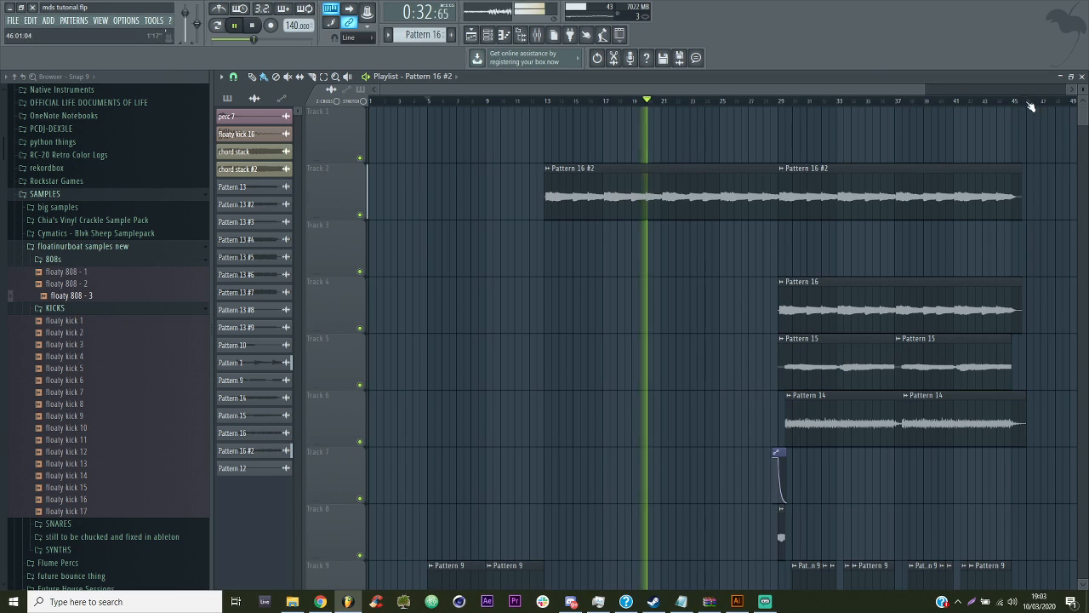
key(ctrl+a)
Add Fruity Love Philter to the Pattern 16 #2 mixer track and create an automation clip for its Filter 1 cutoff frequency
click(541, 35)
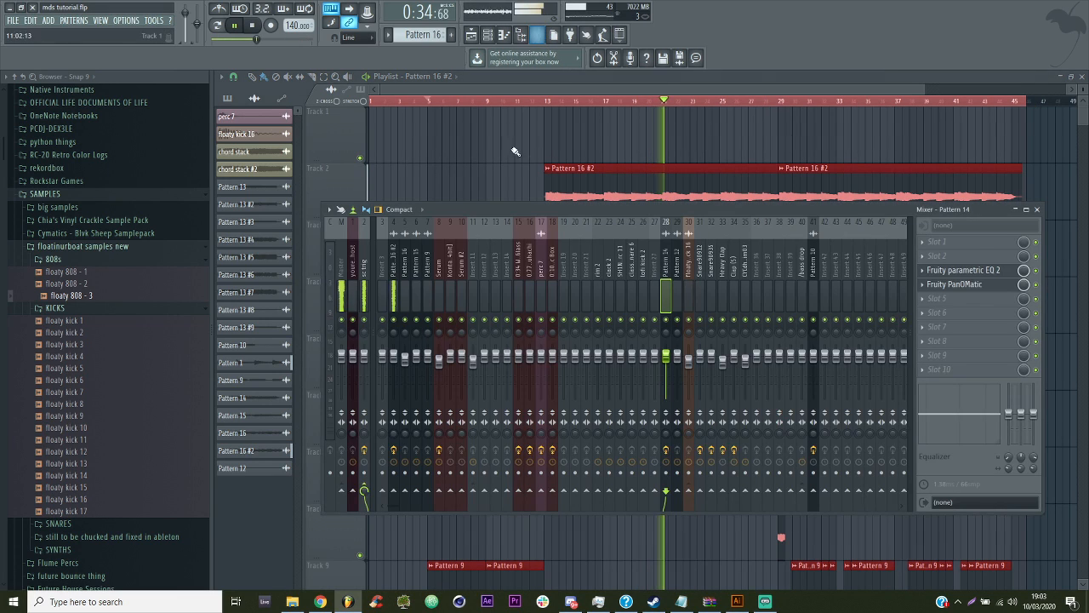
click(400, 265)
click(951, 315)
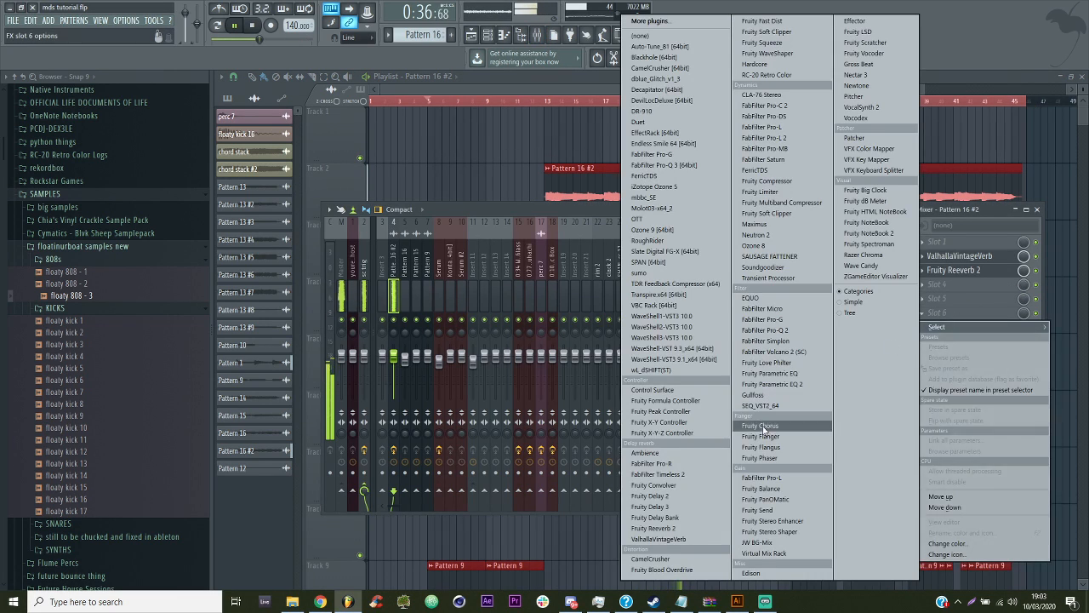
click(779, 374)
right_click(404, 328)
click(443, 399)
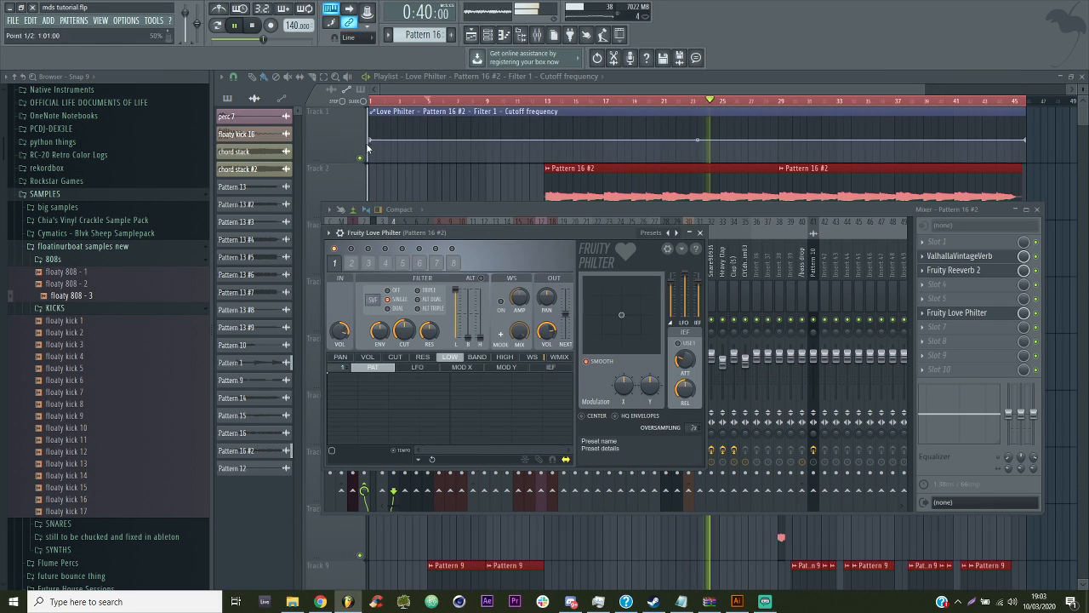
Shape the cutoff automation to stay at minimum until about bar 13 and rise gradually to bar 29
drag(370, 139, 349, 186)
right_click(783, 147)
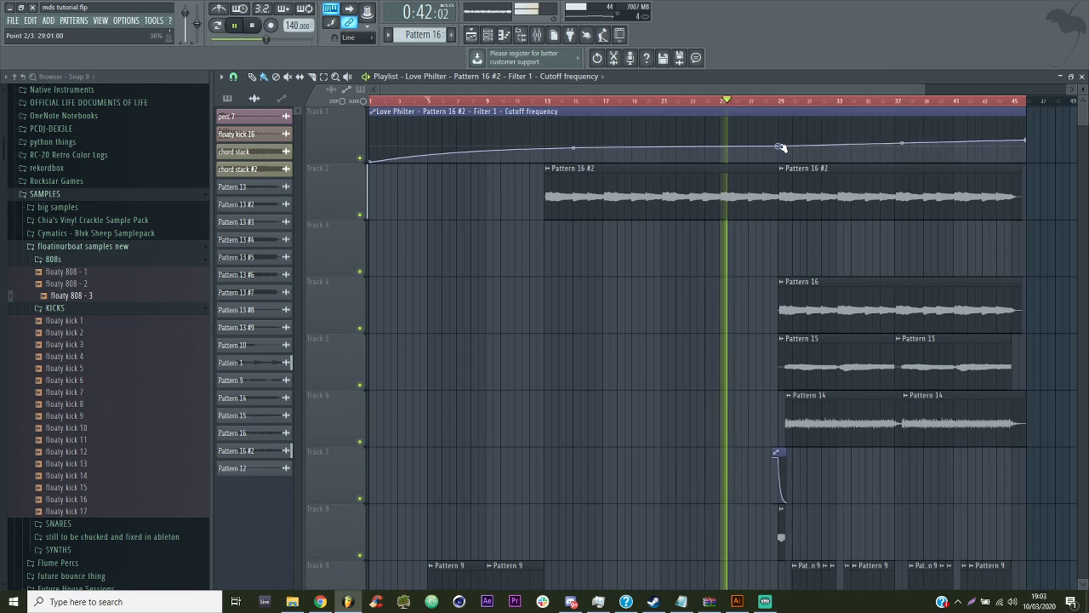
right_click(555, 156)
drag(556, 156, 544, 166)
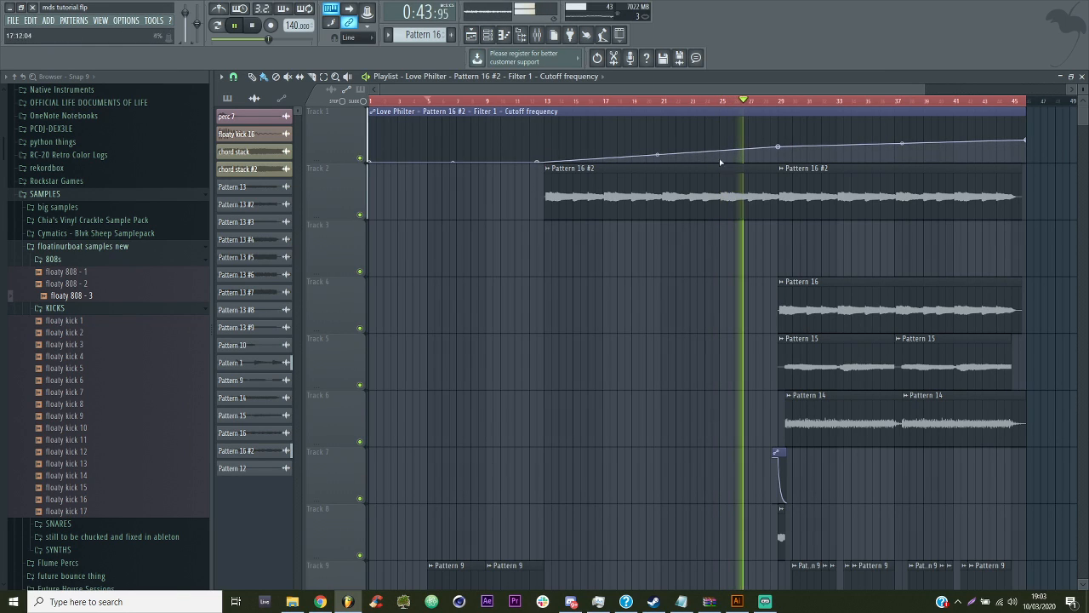
Make the cutoff automation jump to its maximum at bar 29 and hold that level to the clip's end
right_click(784, 117)
drag(784, 117, 777, 116)
click(1028, 140)
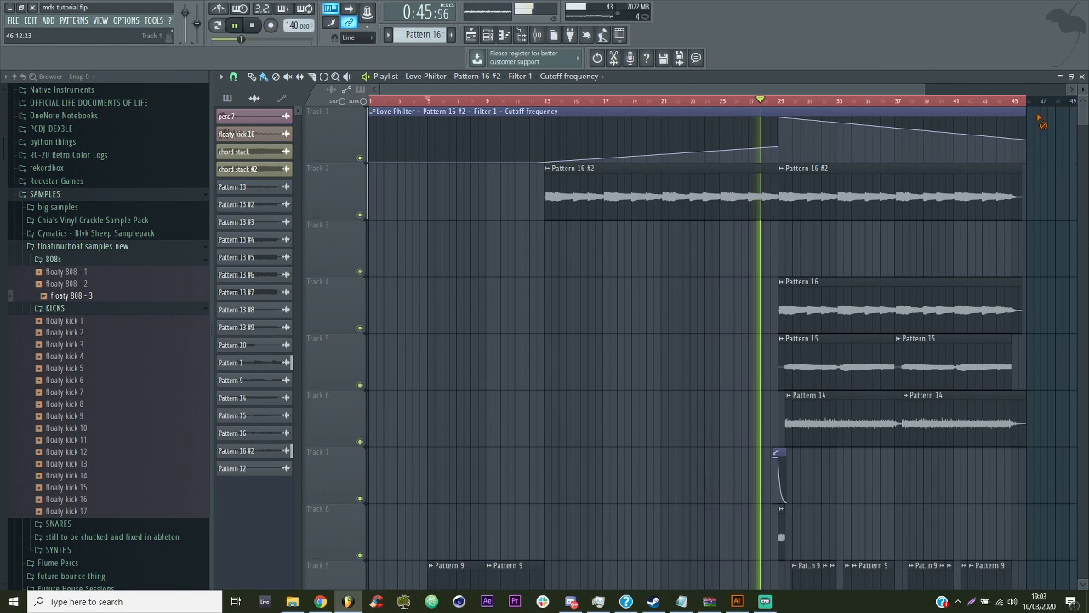
drag(1027, 139, 1027, 118)
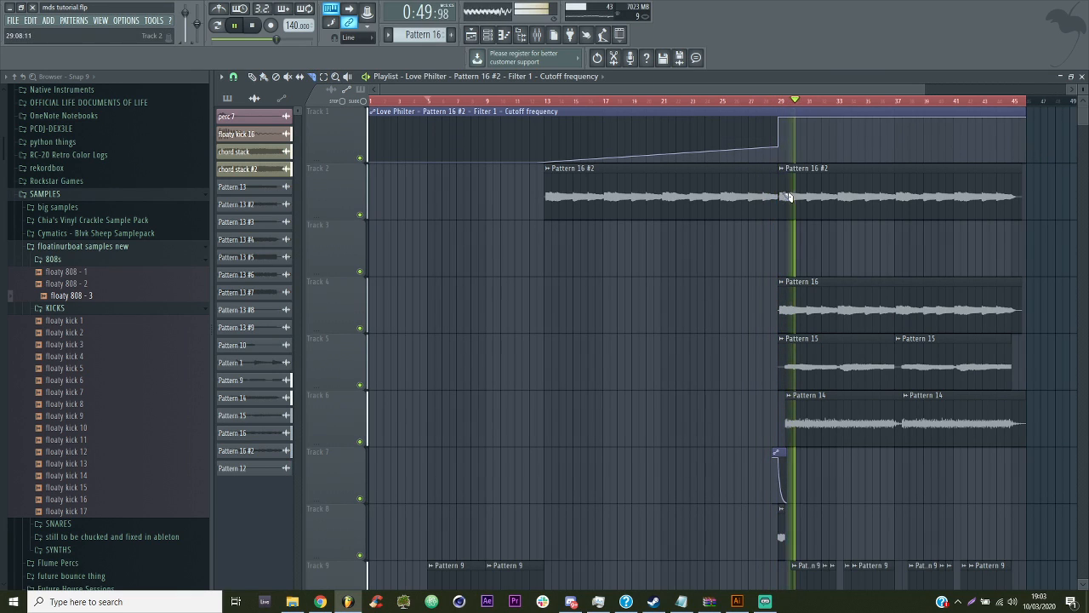
Move the Love Philter cutoff automation clip to track 3 below the Pattern 16 #2 clips and save the project
drag(476, 114, 460, 228)
key(ctrl+s)
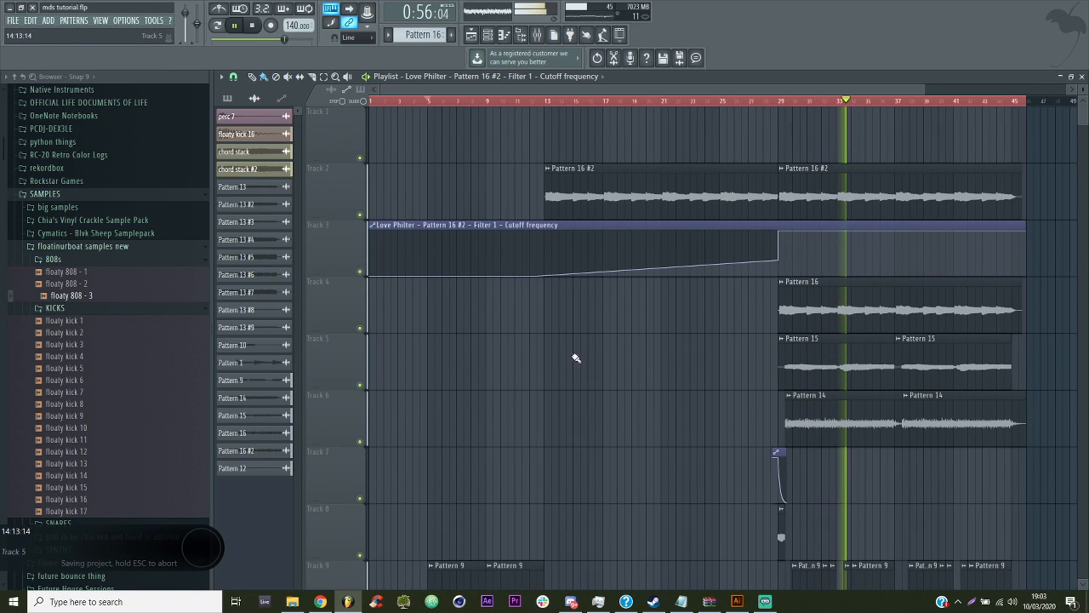
scroll(626, 295, down, 3)
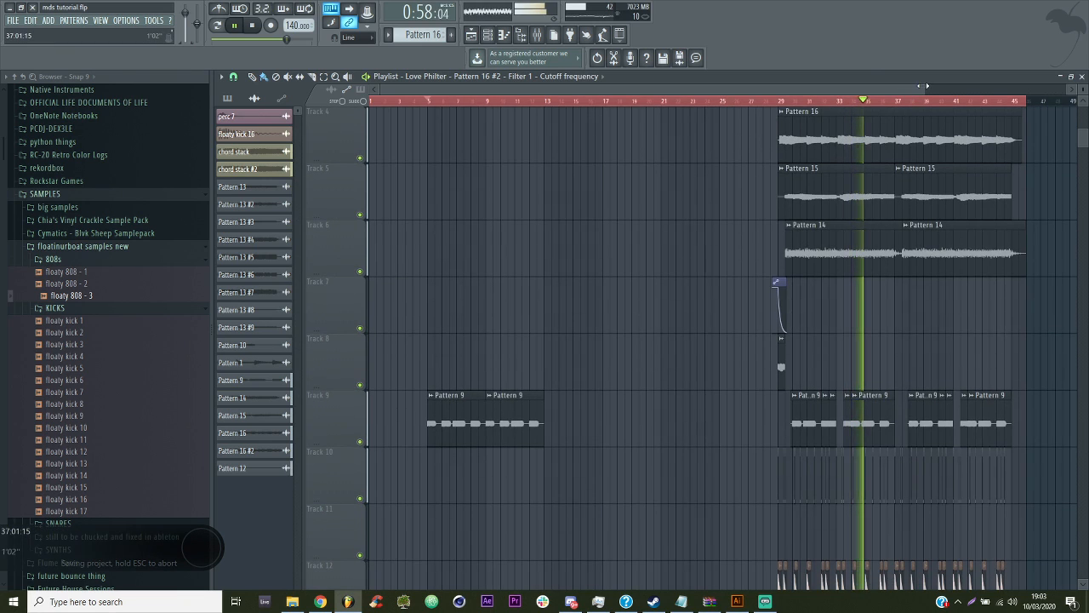
scroll(560, 95, up, 2)
scroll(561, 94, up, 1)
drag(533, 91, 496, 115)
key(ctrl+s)
Insert an empty playlist track above the kick clips and clear the clip selection
scroll(401, 325, down, 5)
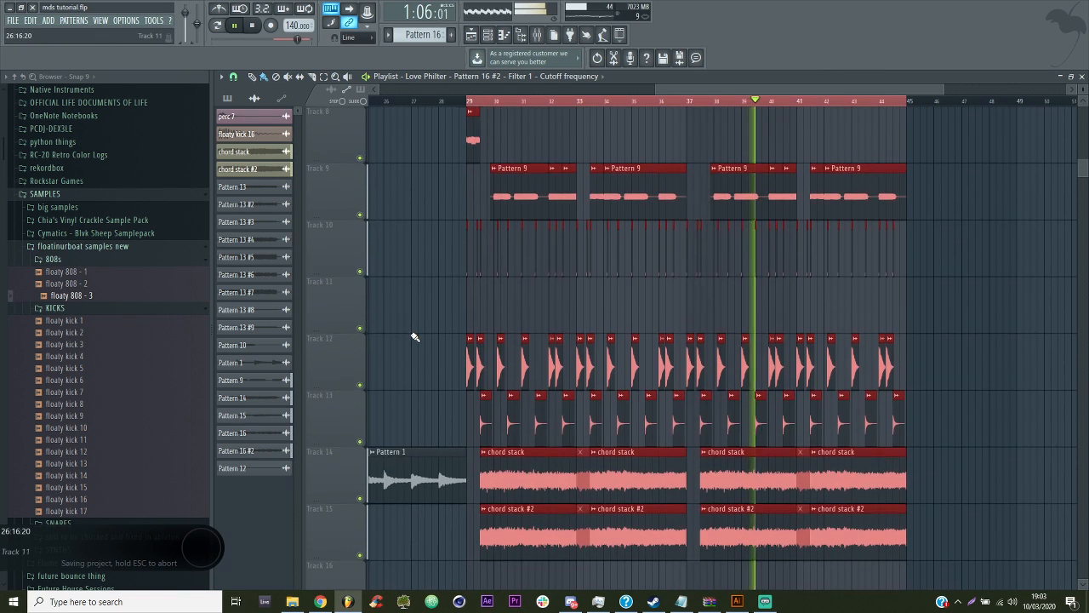
right_click(344, 245)
click(369, 397)
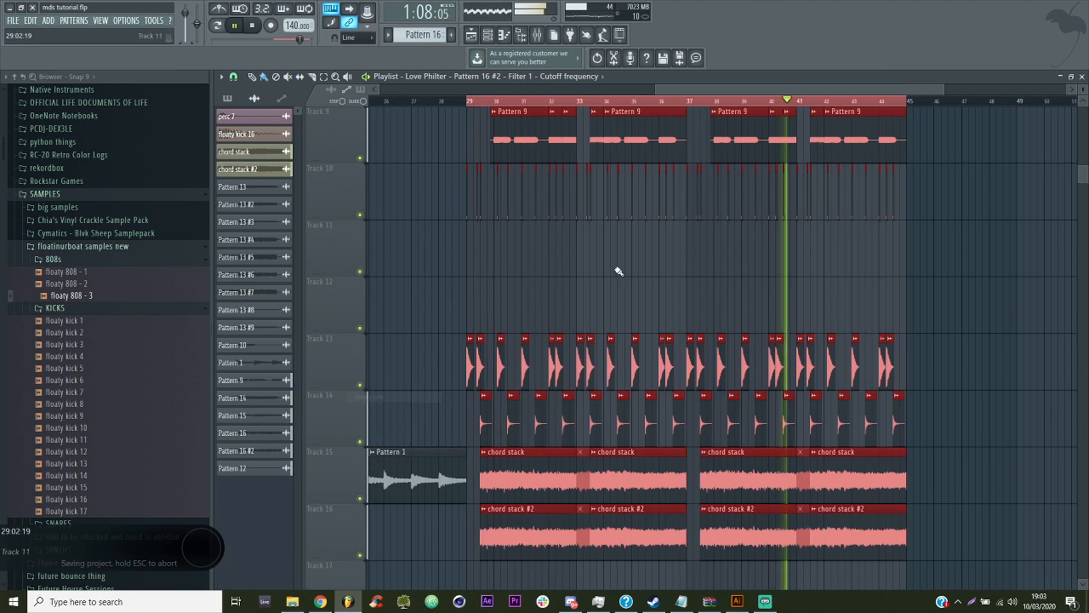
ctrl+click(780, 290)
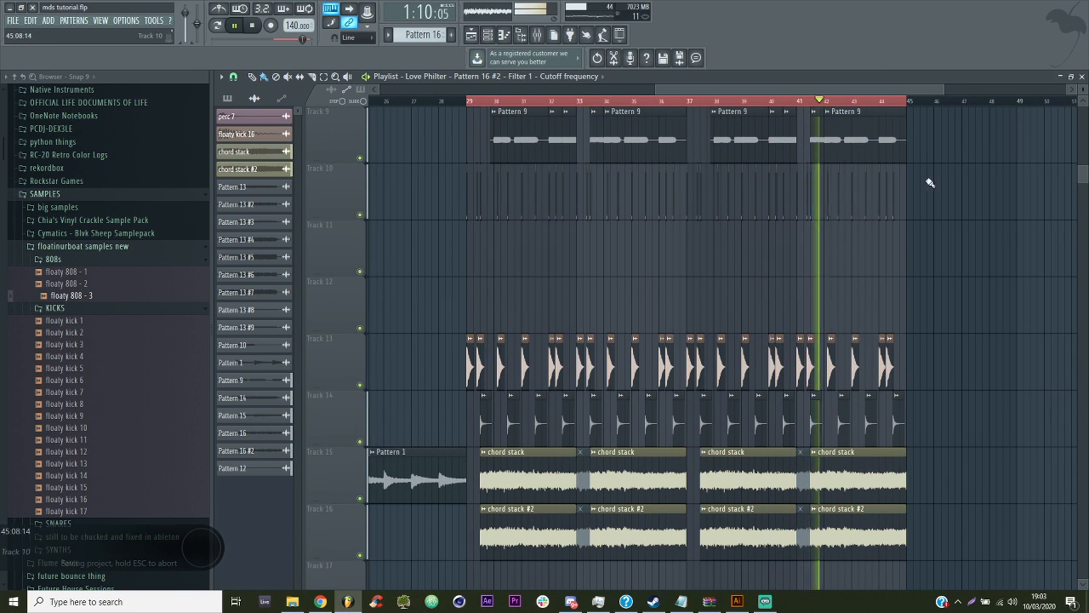
Play back the drop from bar 29 to check its drums and chords, and stop playback
scroll(931, 213, up, 4)
drag(941, 90, 773, 91)
drag(757, 89, 809, 88)
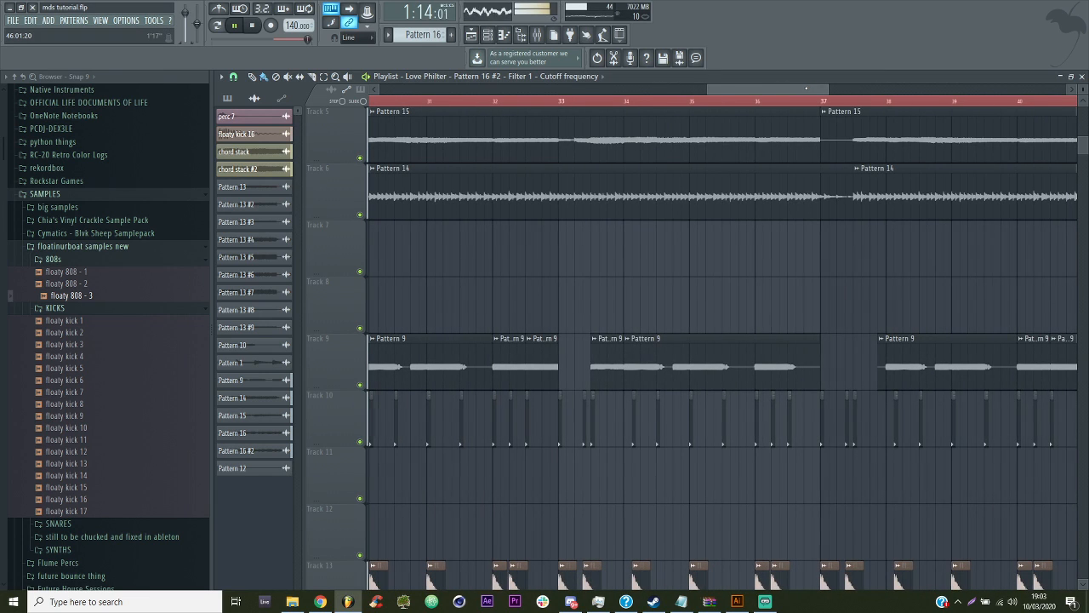
scroll(829, 253, down, 5)
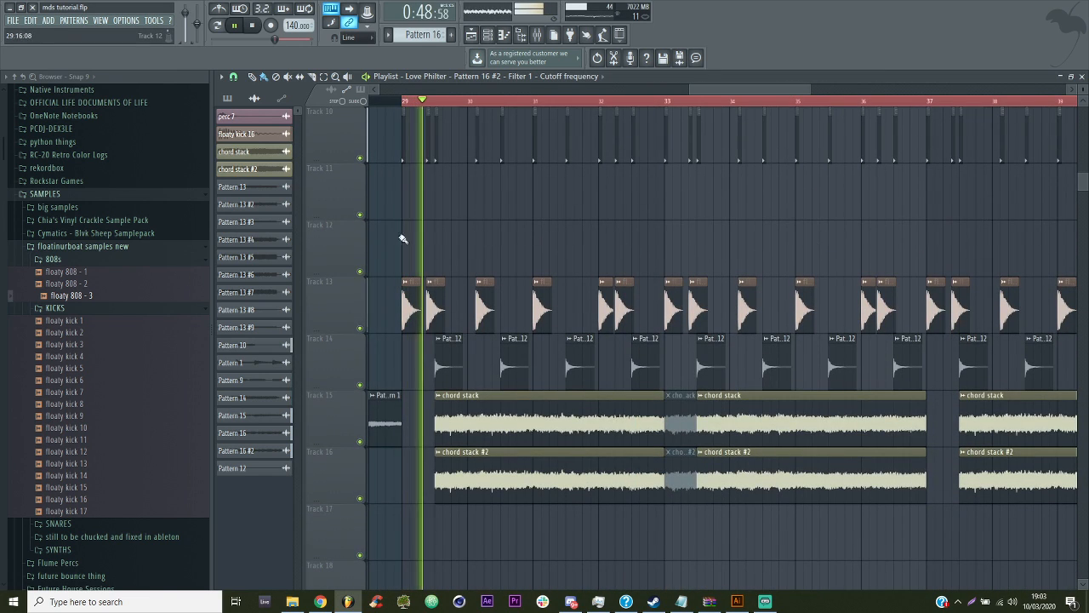
key(space)
Collapse the 808s and KICKS folders in the sample browser and look through the SYNTHS and Flume Percs folders
click(67, 259)
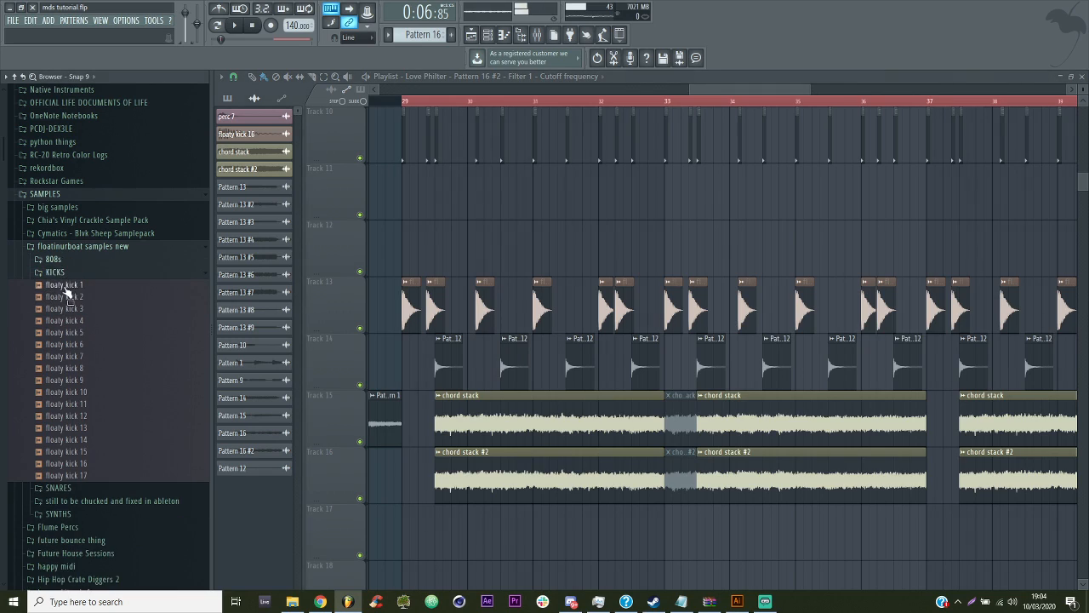
click(64, 273)
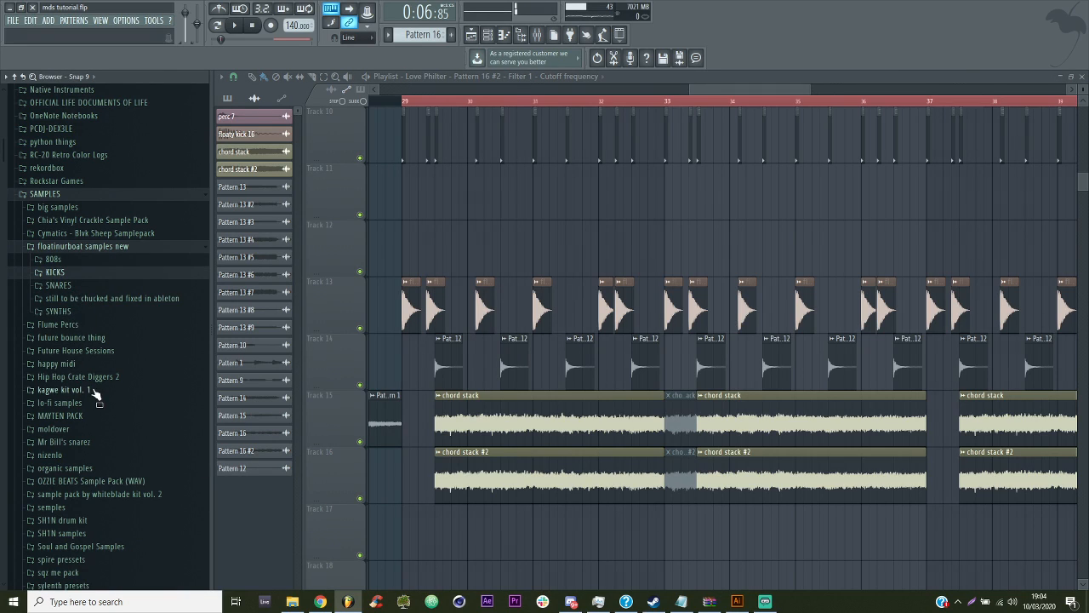
click(68, 313)
click(81, 351)
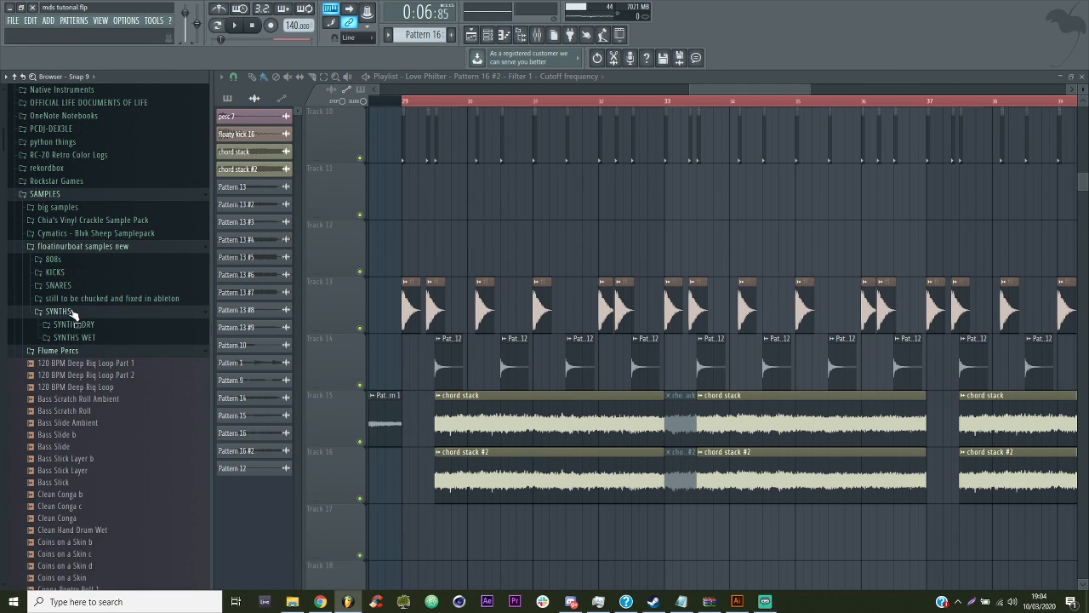
click(72, 312)
click(75, 301)
click(75, 300)
click(72, 325)
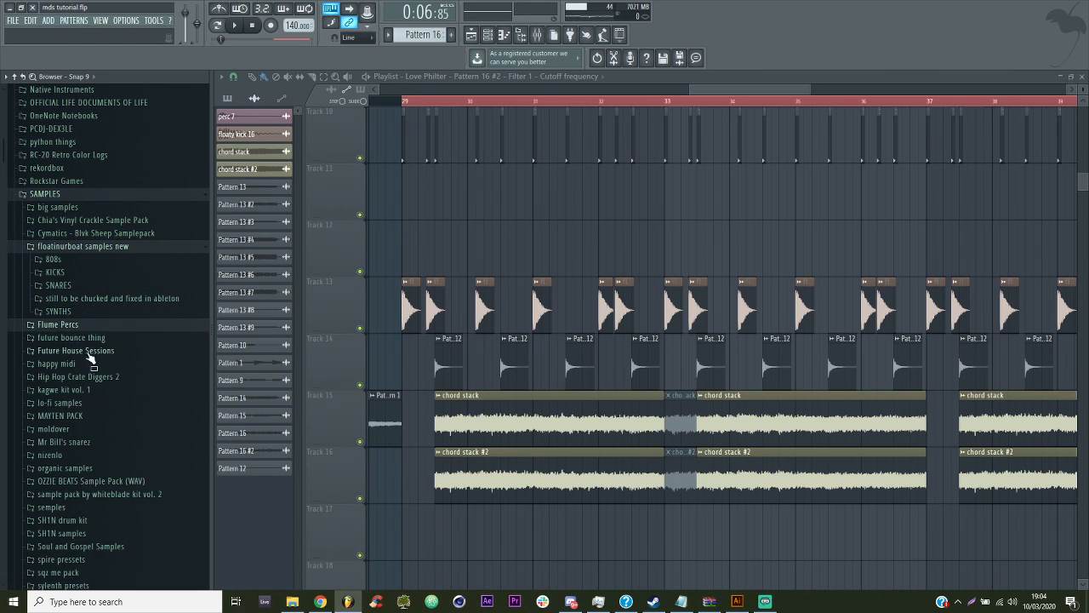
scroll(85, 348, down, 4)
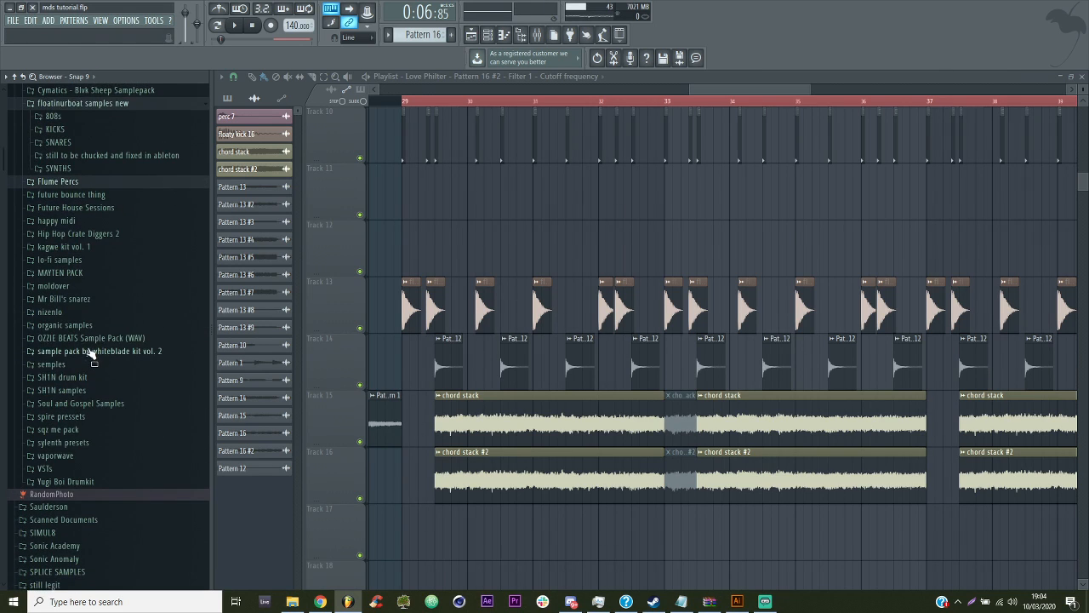
Open the Flume Percs sample folder and find the RideCymbal-07 sample
click(76, 182)
scroll(81, 256, down, 15)
scroll(82, 290, down, 8)
scroll(109, 415, down, 8)
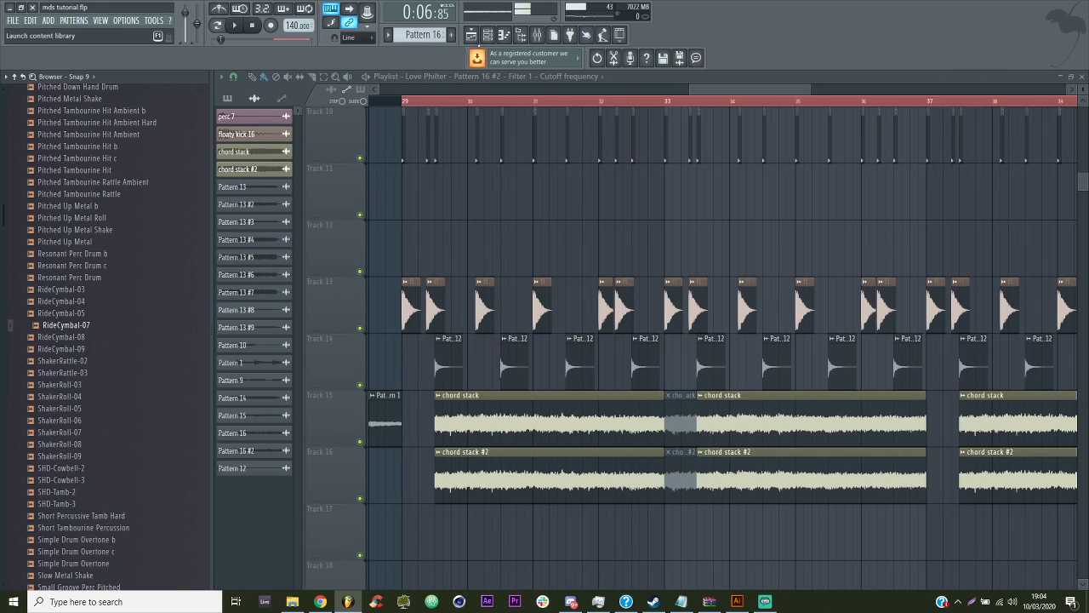
Create a new empty pattern and show the q channel group in the channel rack
click(487, 35)
click(442, 36)
click(467, 203)
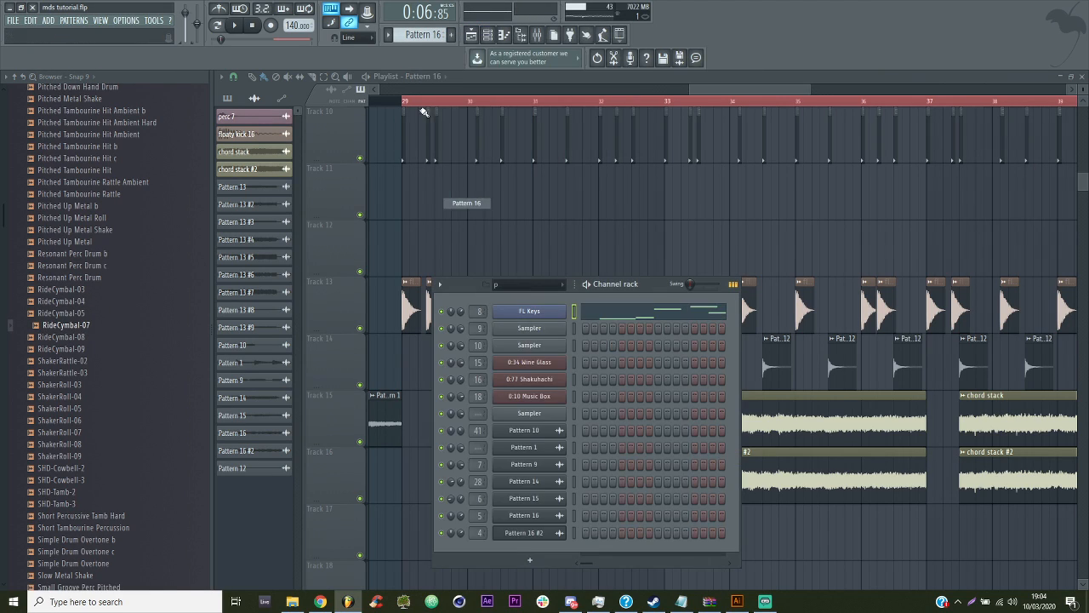
click(519, 285)
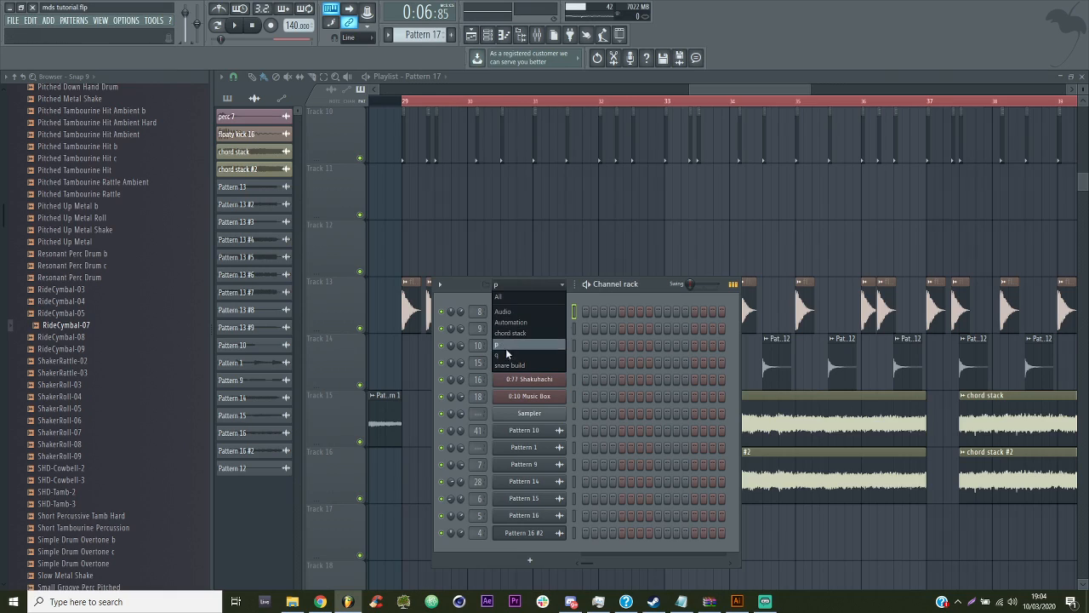
click(499, 354)
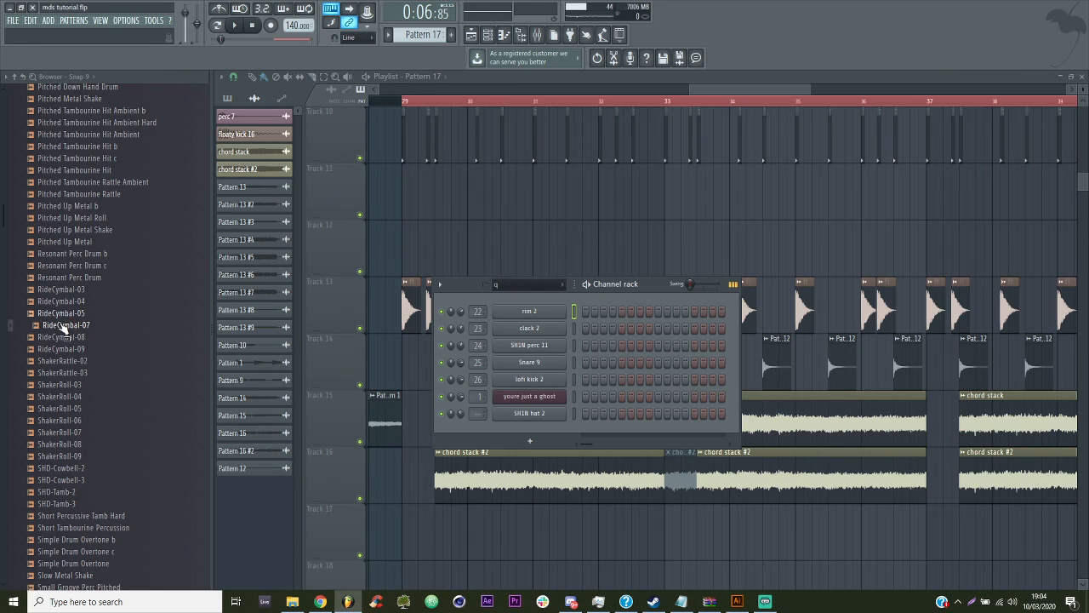
Add RideCymbal-07 as a channel in Pattern 17 and fill every fourth step with a hit
drag(513, 433, 515, 433)
right_click(502, 430)
click(692, 477)
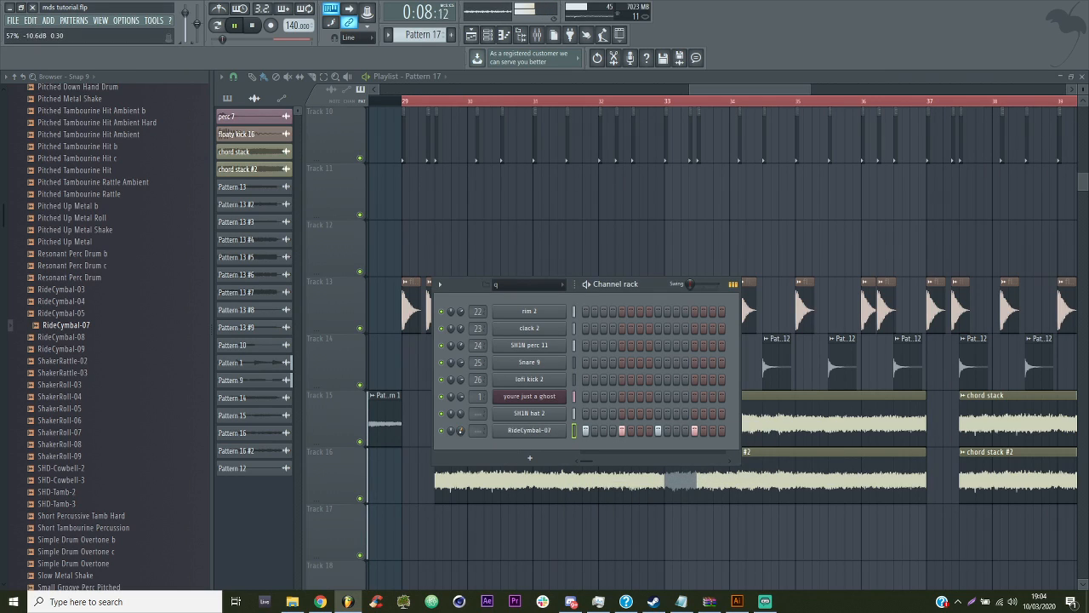
click(522, 431)
click(593, 229)
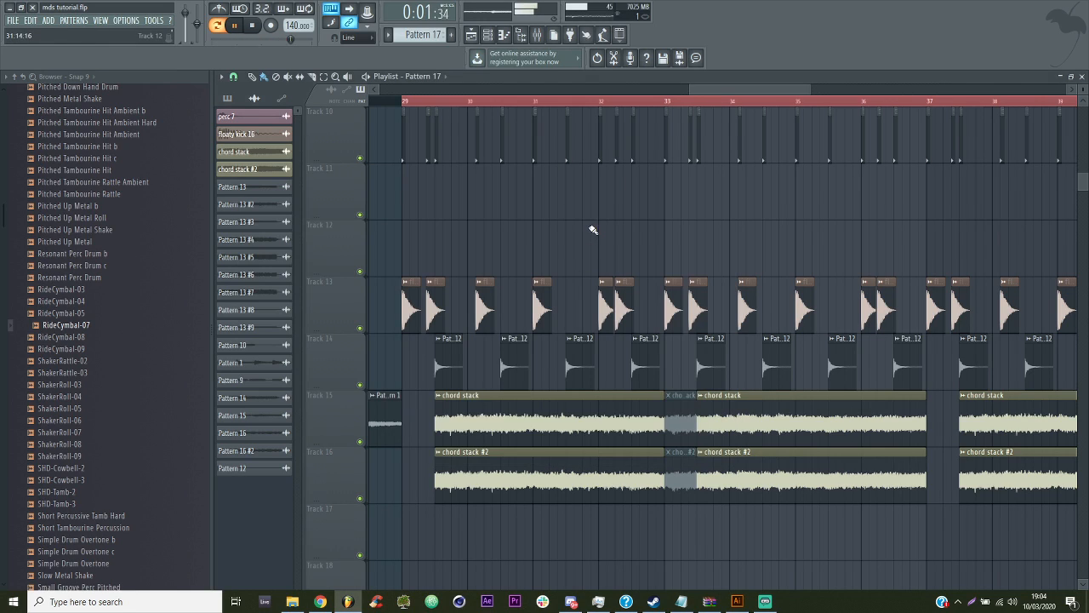
Place Pattern 17 clips back to back along track 12 from bar 29 to bar 45
drag(426, 234, 843, 234)
key(space)
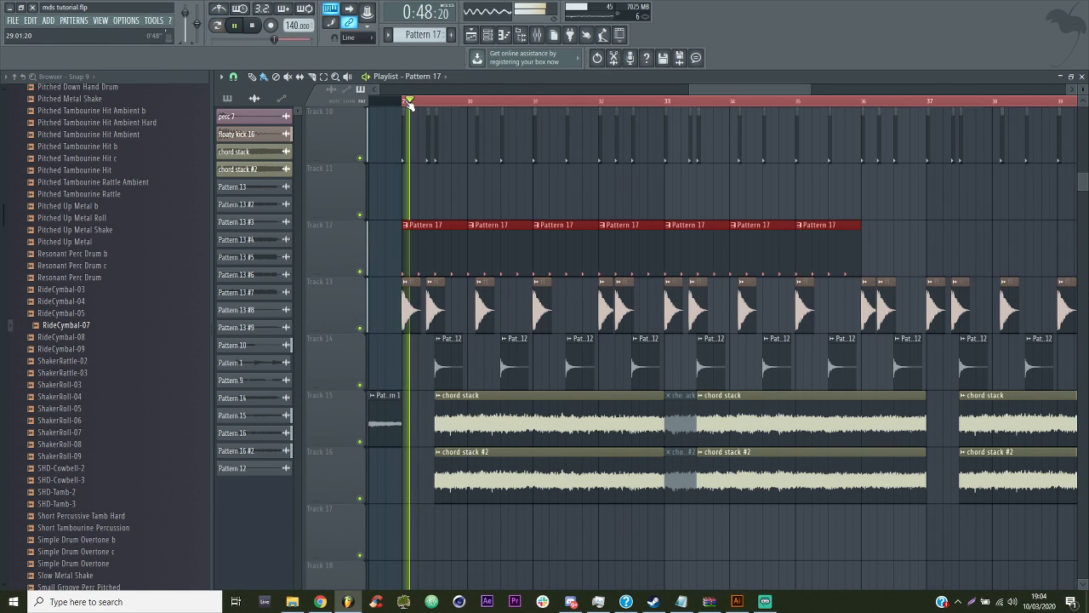
drag(700, 89, 746, 89)
drag(647, 253, 927, 242)
drag(809, 89, 847, 90)
drag(708, 252, 935, 247)
Route RideCymbal-07 on mixer track 38 only into insert 37 and rename insert 37 to /oh
click(489, 36)
click(537, 35)
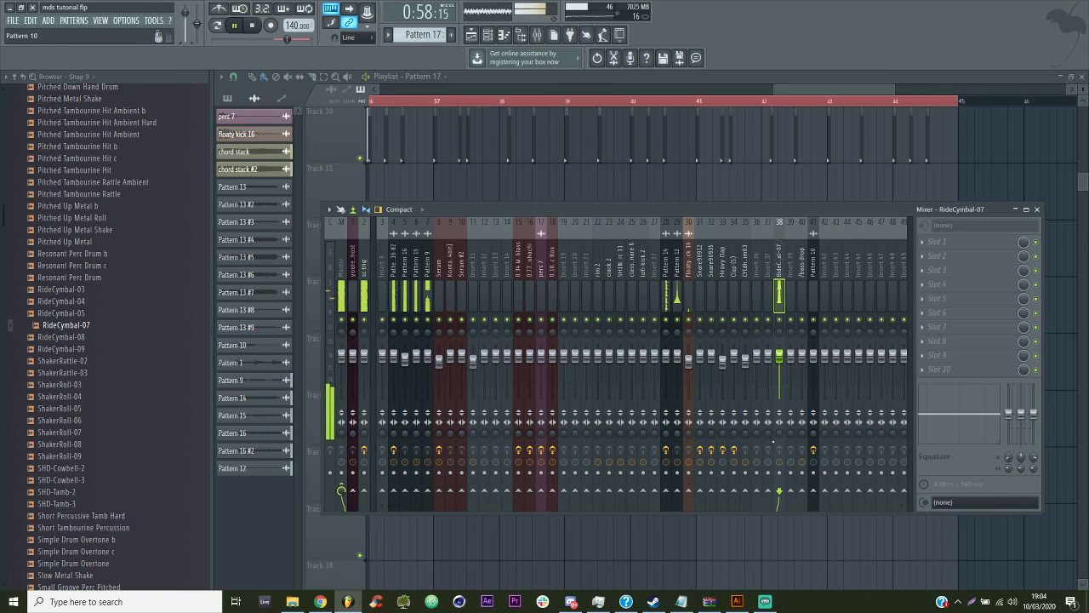
right_click(768, 490)
click(778, 507)
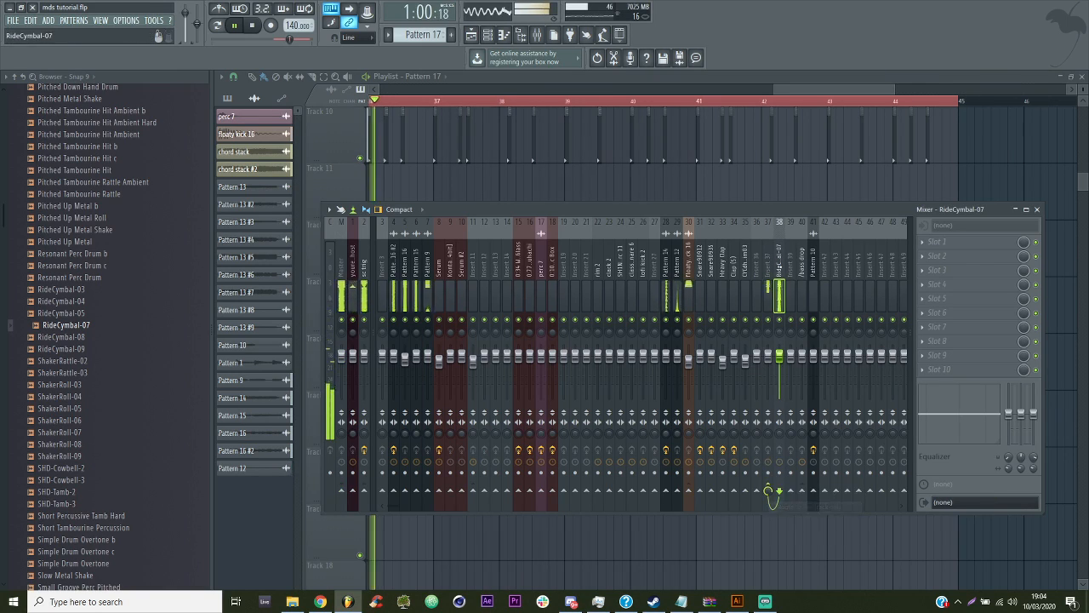
double_click(768, 268)
text(/oh)
key(Return)
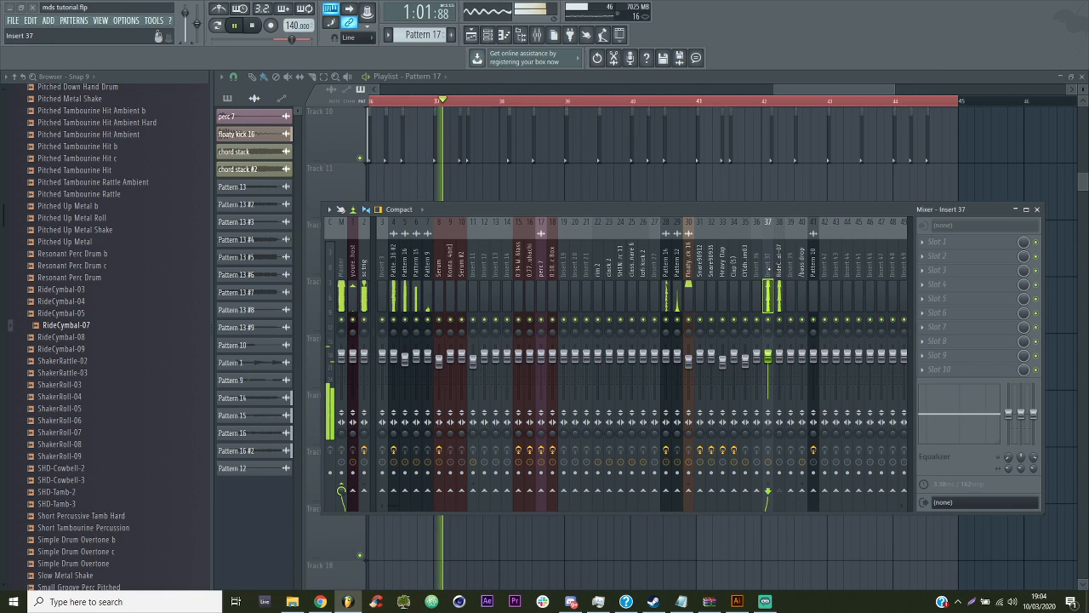
Add Fruity parametric EQ 2 to the RideCymbal-07 track with a steep low cut at about 297 Hz and a -7.3 dB dip near 965 Hz
click(780, 265)
click(932, 256)
mouse_move(939, 275)
click(784, 387)
drag(375, 323, 425, 372)
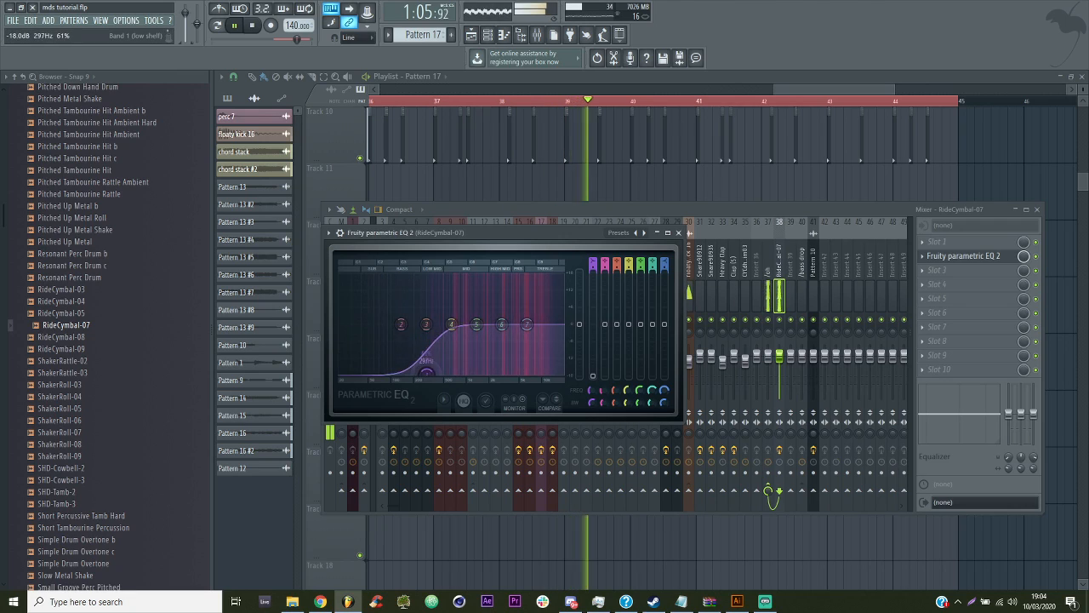
drag(425, 324, 465, 345)
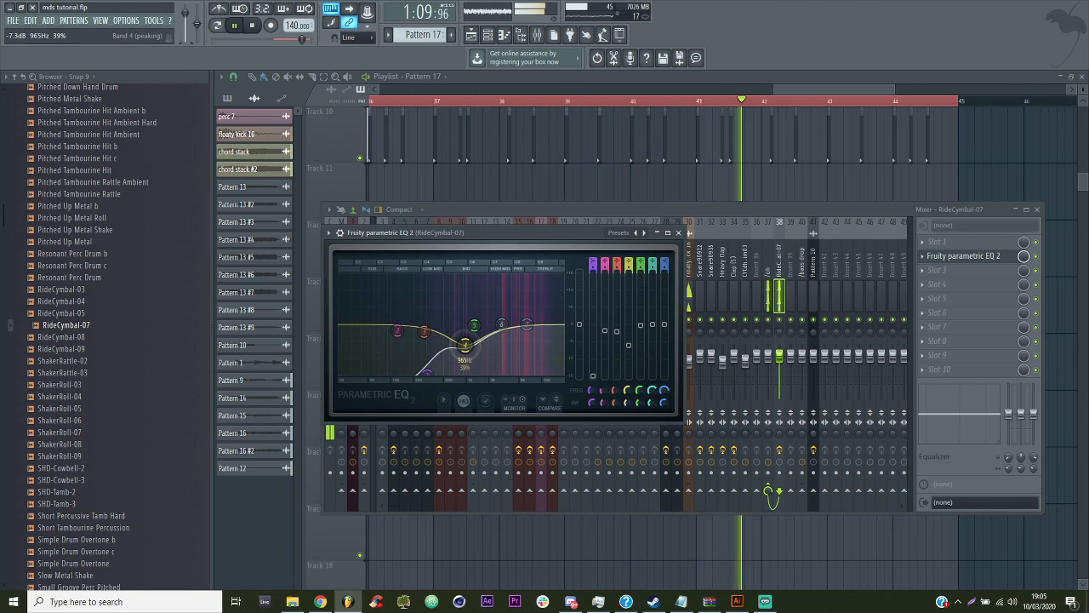
Close the EQ, save the project, and insert an empty playlist track above the Pattern 17 clips
click(656, 196)
key(ctrl+s)
drag(774, 89, 712, 90)
drag(861, 88, 841, 88)
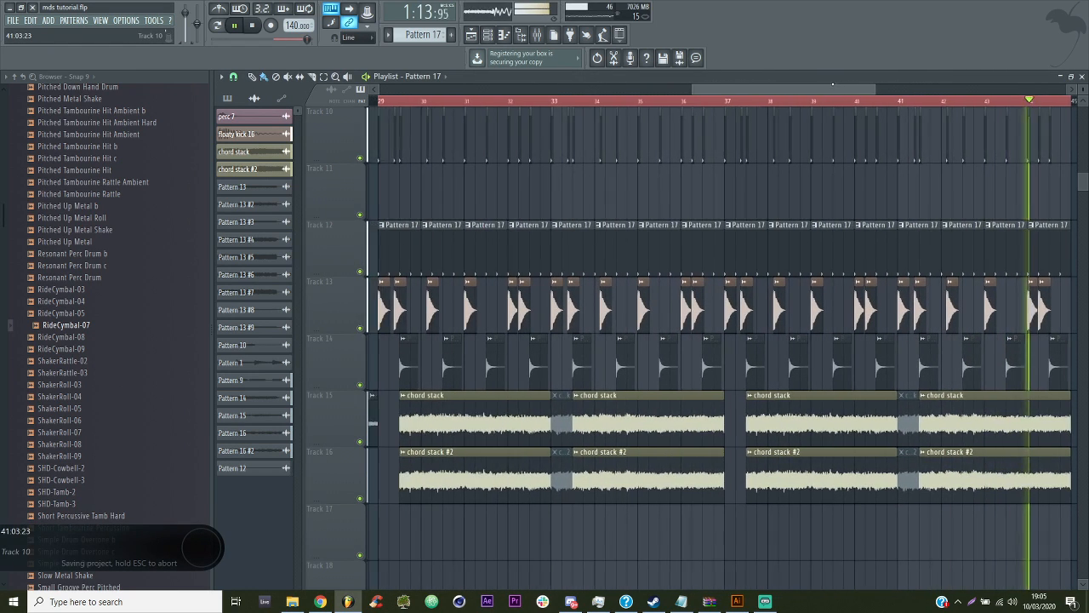
Find the 909 Ride sample in the abandonedasd x float folder of the browser and audition it
drag(7, 216, 4, 363)
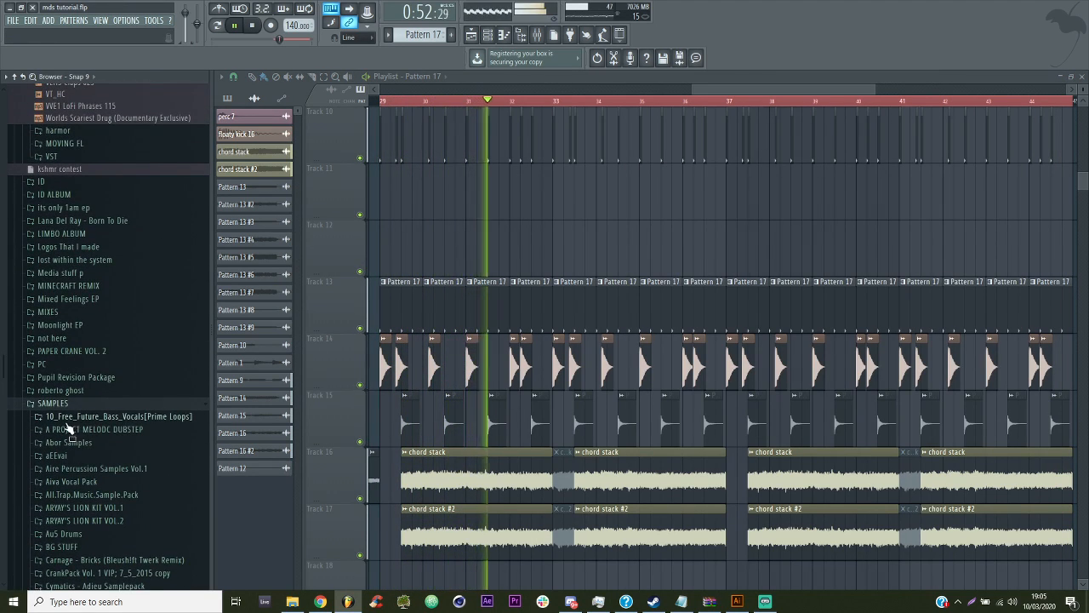
scroll(68, 419, up, 15)
scroll(63, 409, up, 5)
key(space)
click(73, 470)
scroll(77, 426, down, 3)
click(75, 337)
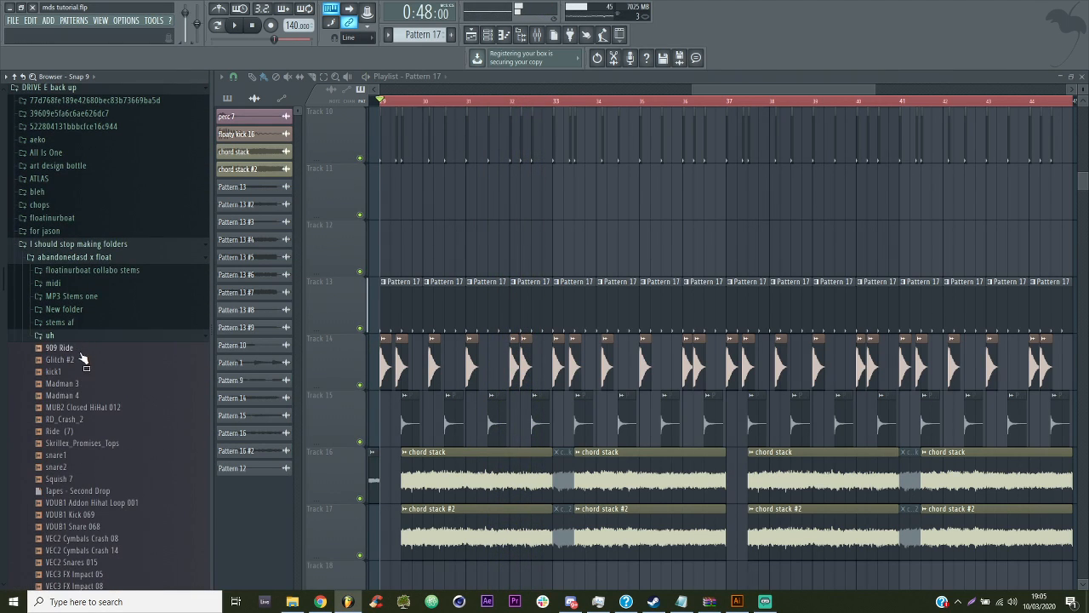
key(space)
click(88, 348)
key(space)
Add 909 Ride to Pattern 18 with hits on steps 5 and 13, and place Pattern 18 clips along track 12 through bar 44
click(488, 34)
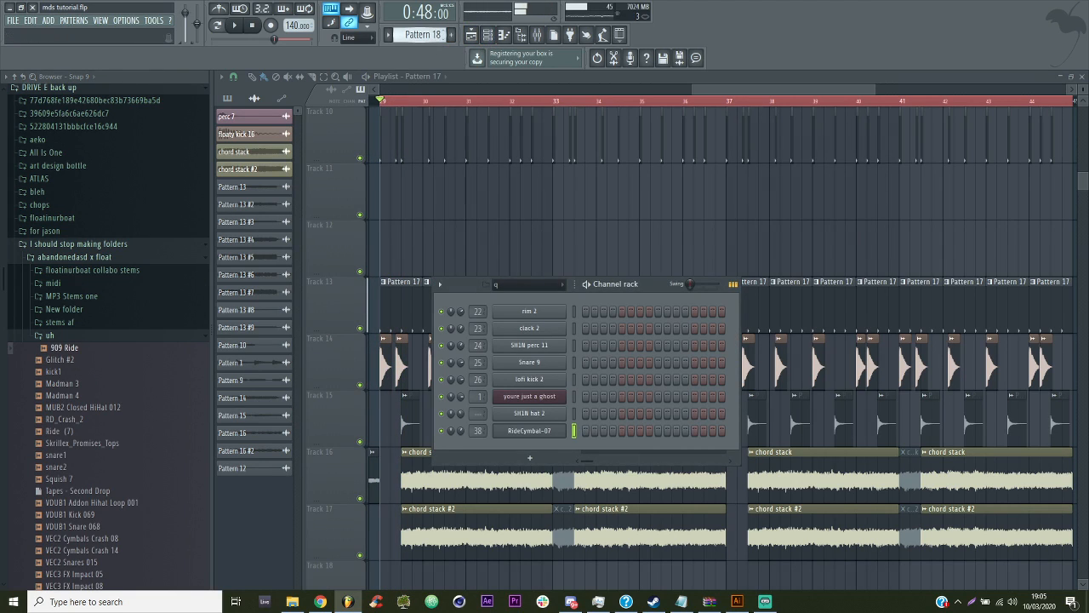
drag(518, 442, 519, 447)
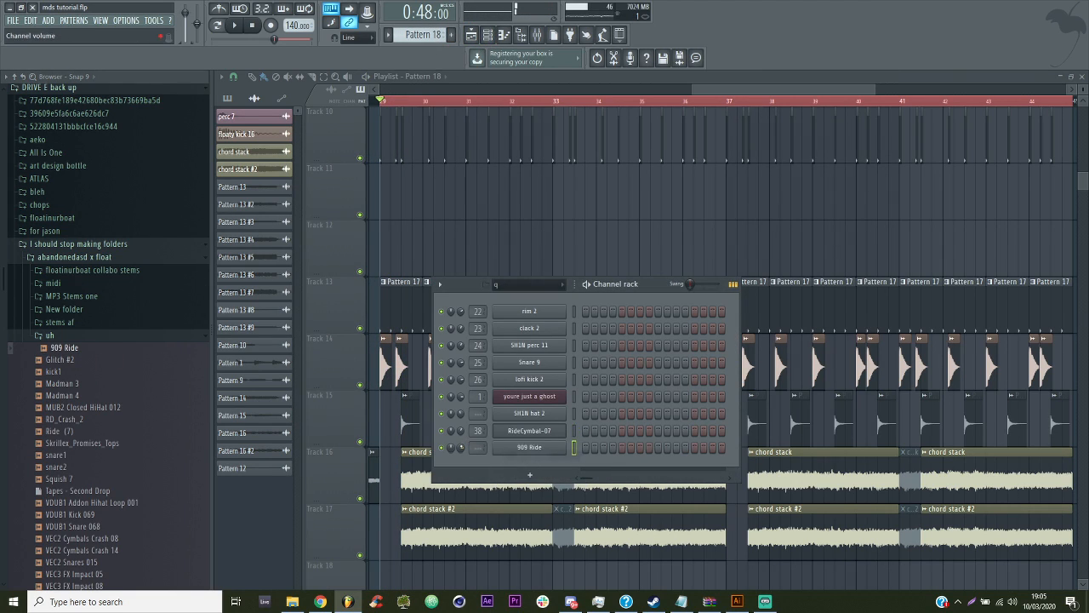
key(F6)
drag(388, 262, 923, 242)
key(space)
drag(789, 89, 819, 88)
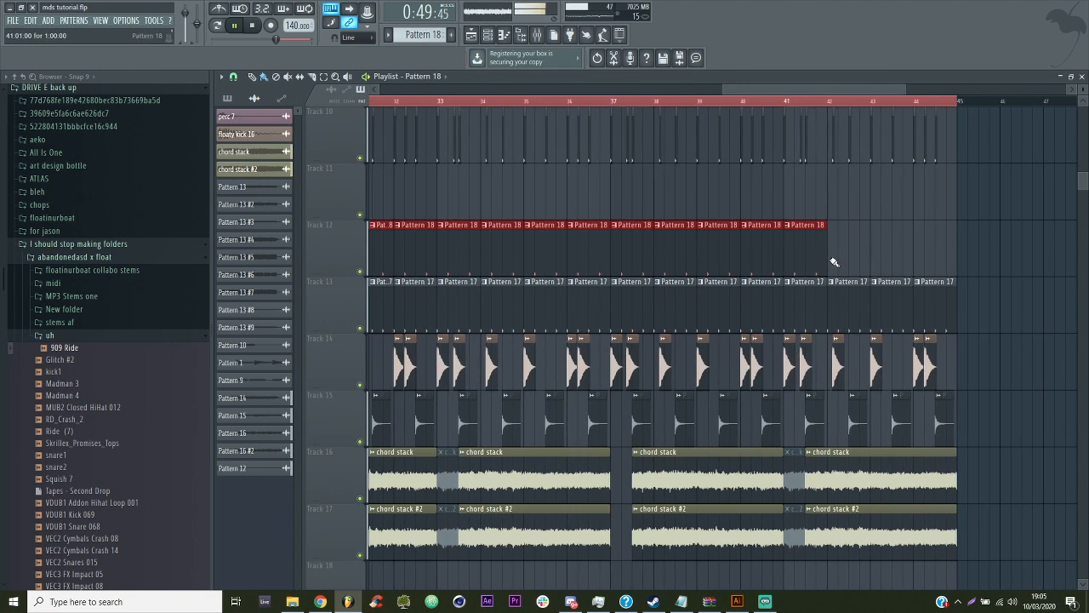
click(860, 251)
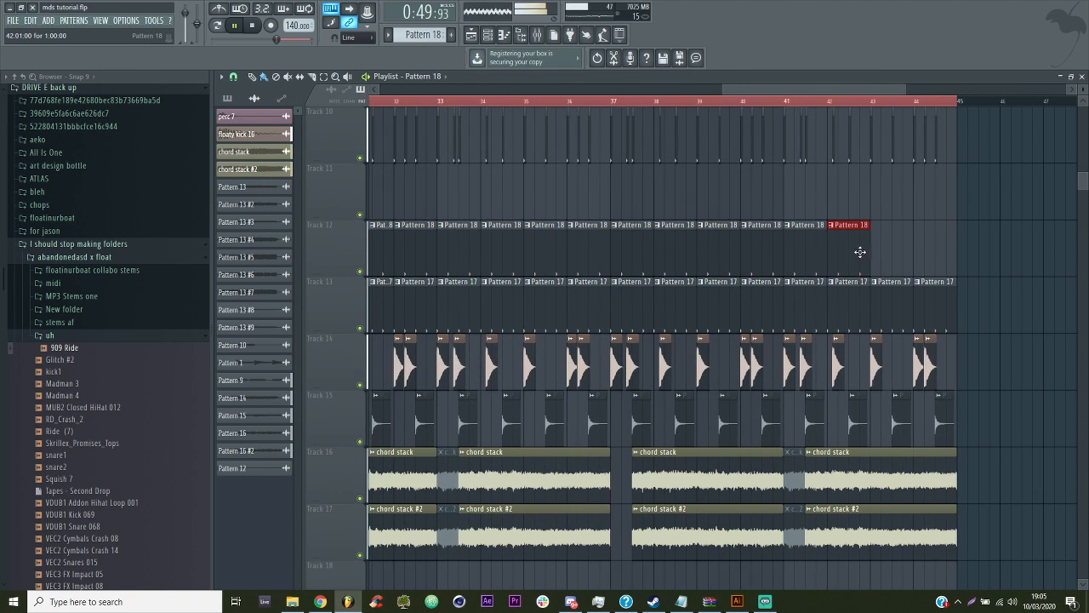
click(496, 38)
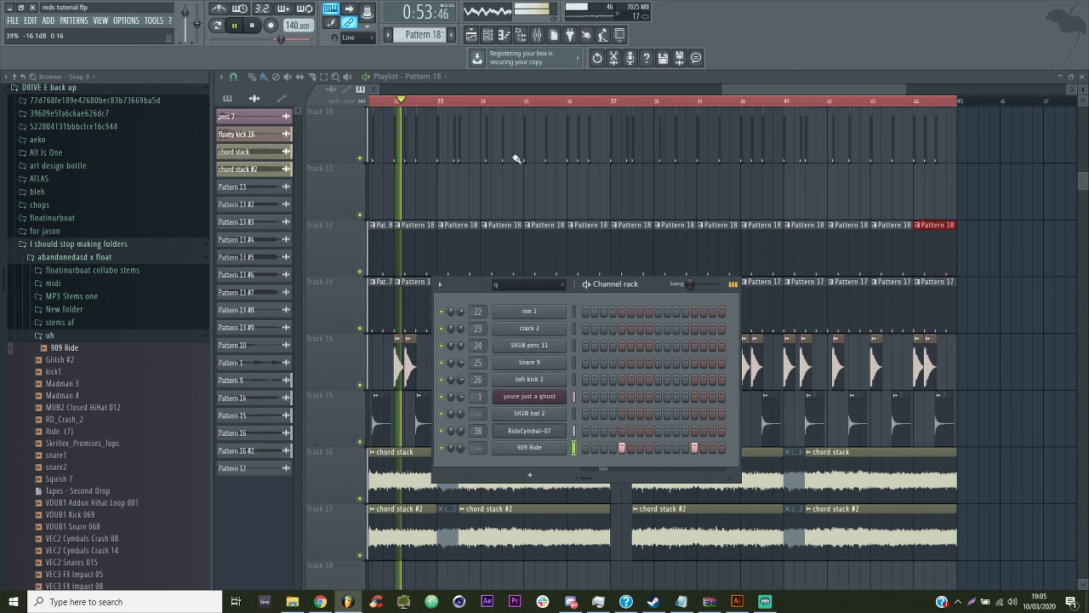
Assign the 909 Ride channel to mixer insert 39 and route it only into the /oh insert 37
click(538, 36)
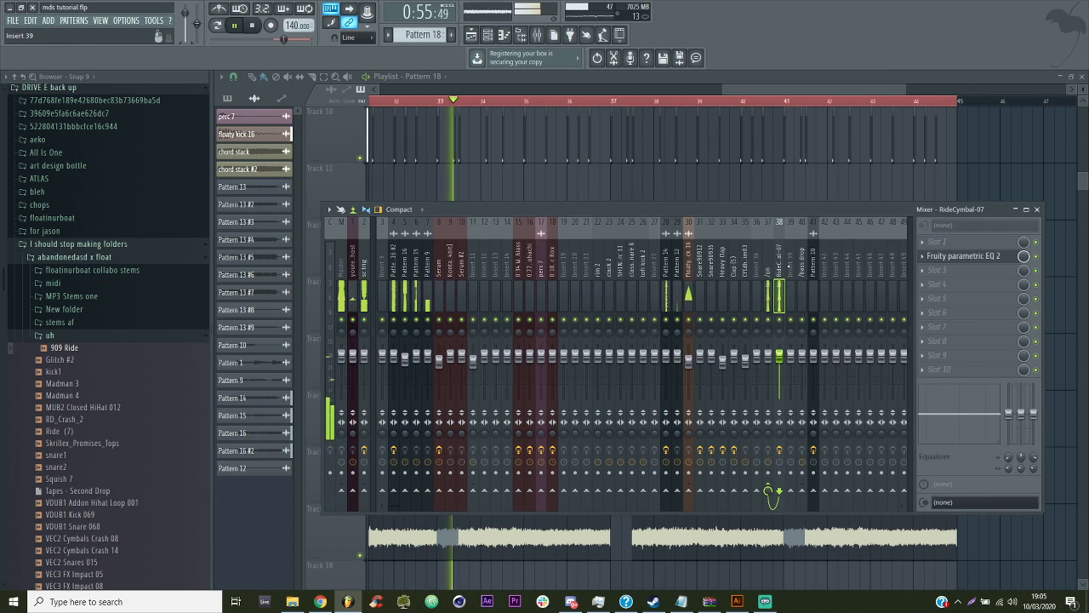
click(789, 266)
key(ctrl+l)
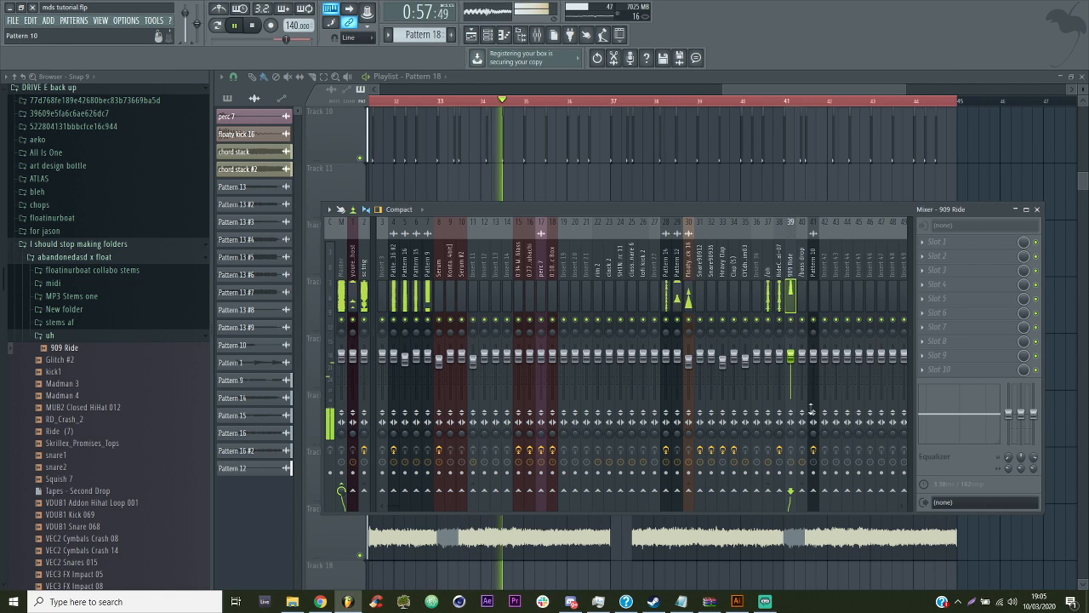
right_click(768, 493)
click(779, 513)
Fill the 909 Ride channel in Pattern 18 with a hit on every fourth step
click(489, 36)
key(space)
right_click(557, 445)
click(647, 494)
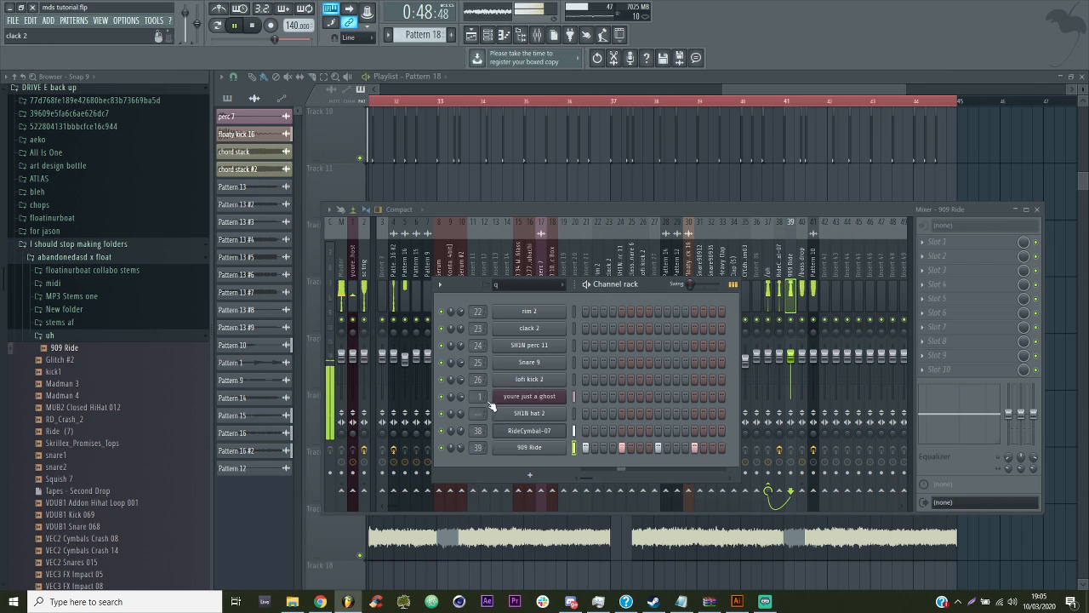
Add Fruity PanOMatic panned 6% right and Fruity parametric EQ 2 to the 909 Ride mixer track, and adjust the EQ
click(926, 285)
mouse_move(929, 284)
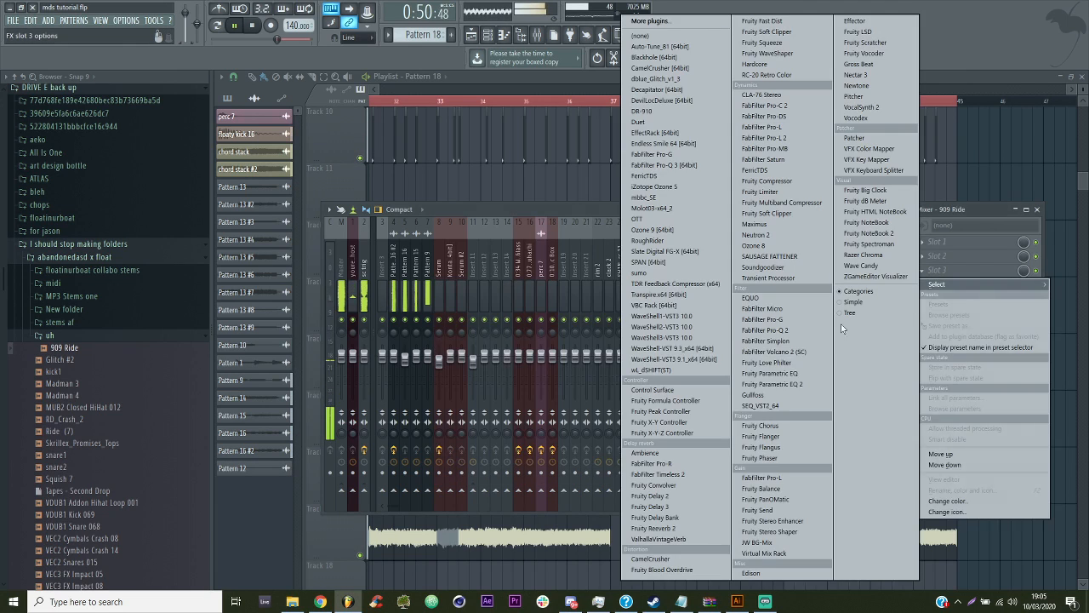
click(765, 499)
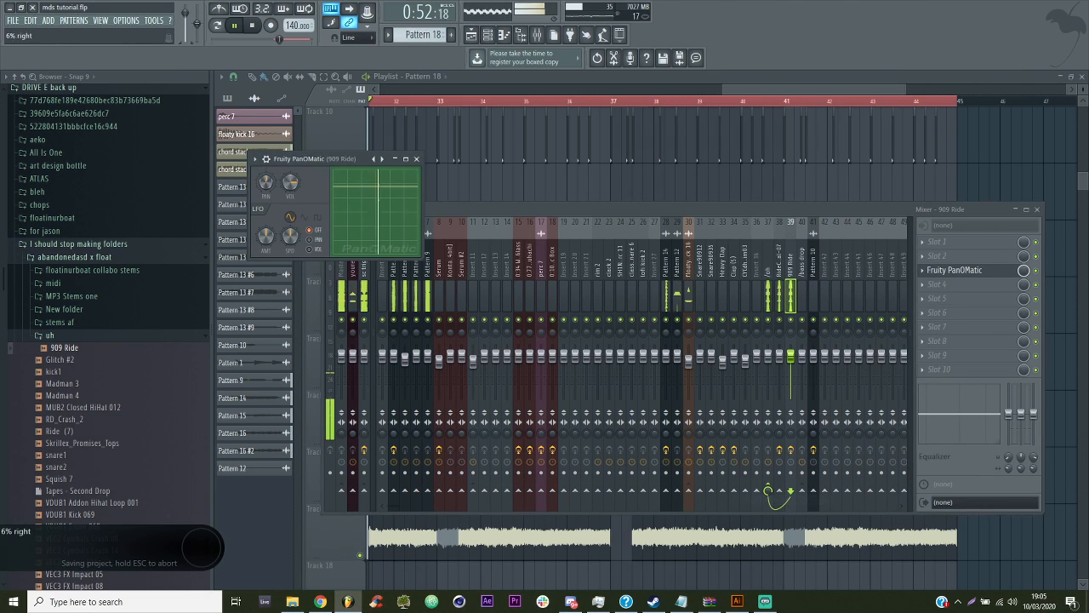
click(923, 256)
mouse_move(929, 270)
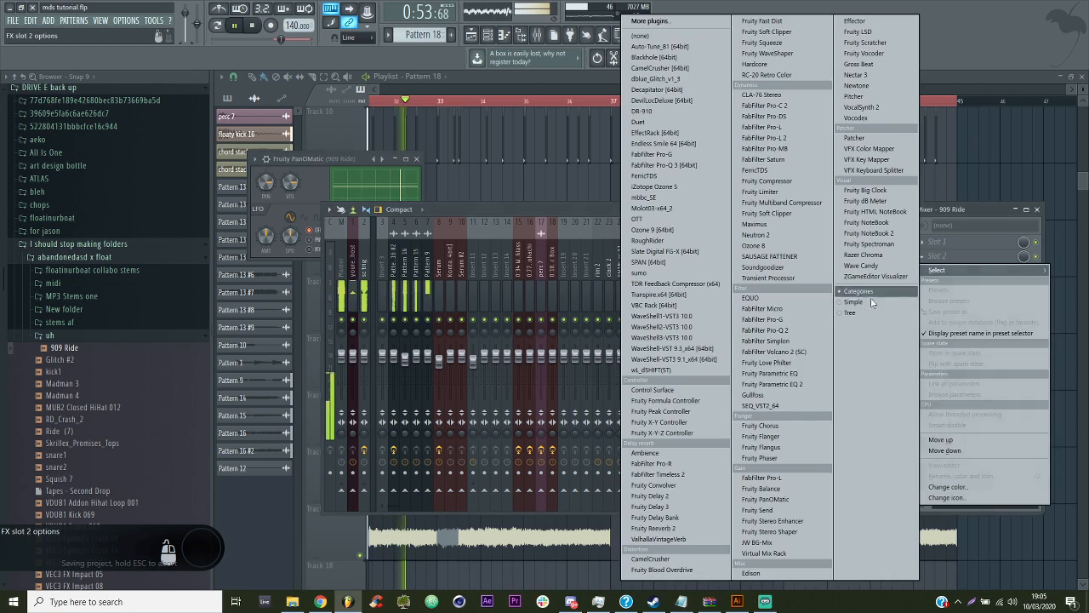
click(784, 384)
drag(288, 235, 311, 249)
Insert an empty playlist track above the Pattern 18 clips and bring the VEC2 Cymbals Crash 08 sample onto it
drag(774, 89, 731, 89)
right_click(372, 253)
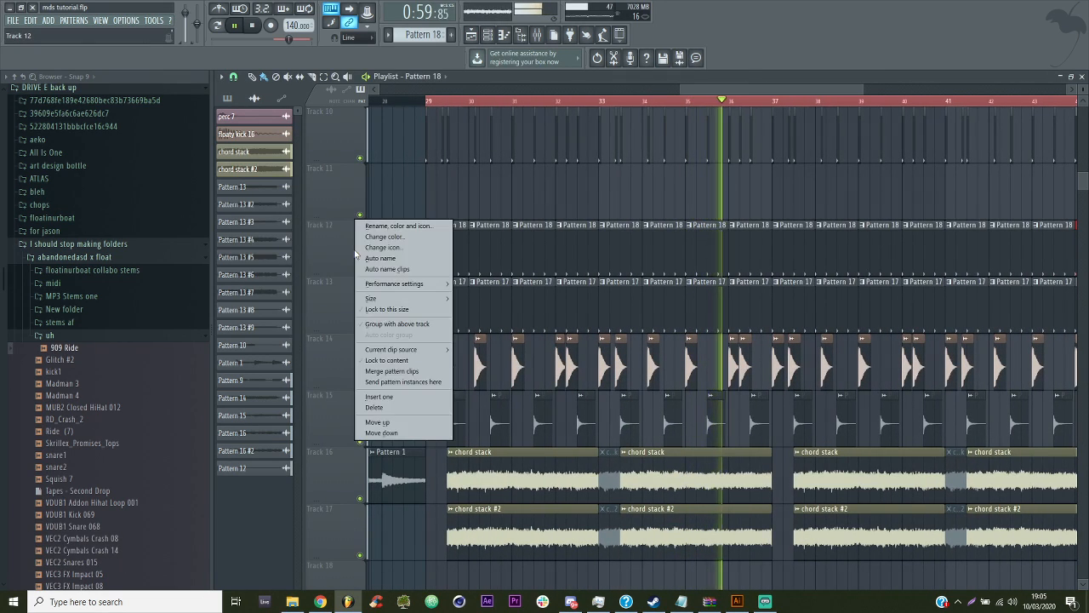
click(400, 294)
scroll(108, 436, down, 4)
click(109, 396)
key(space)
Position the VEC2 Cymbals Crash 08 clip in the middle of bar 29 and check its channel settings during playback
drag(466, 258, 497, 253)
key(space)
double_click(463, 247)
right_click(646, 222)
key(space)
double_click(489, 248)
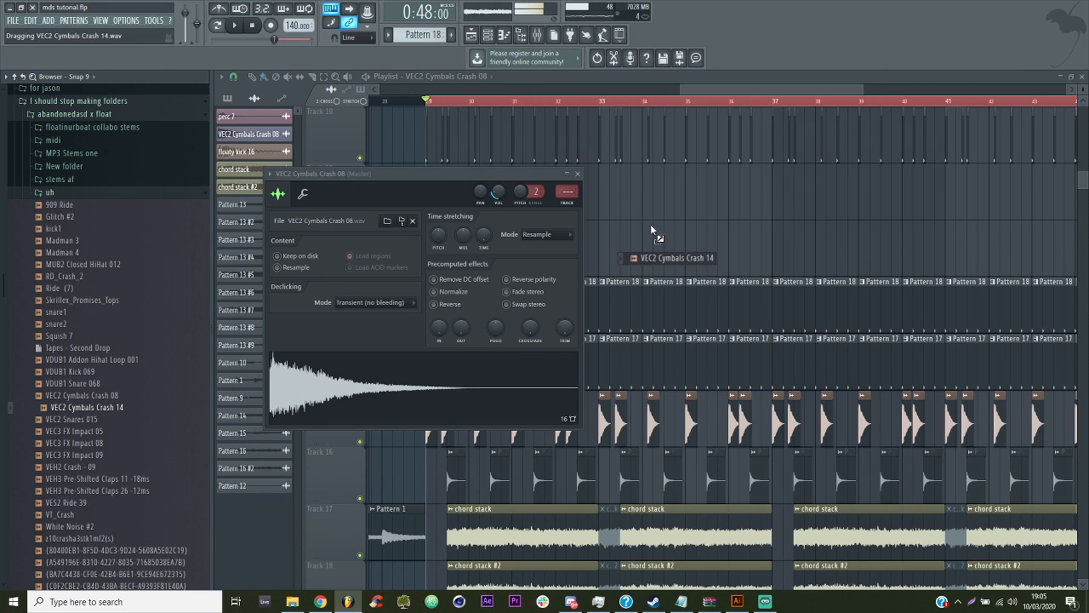
Add VEC2 Cymbals Crash 14 at the start of bar 29 on a newly inserted track and open its channel settings
drag(630, 207, 630, 207)
right_click(347, 223)
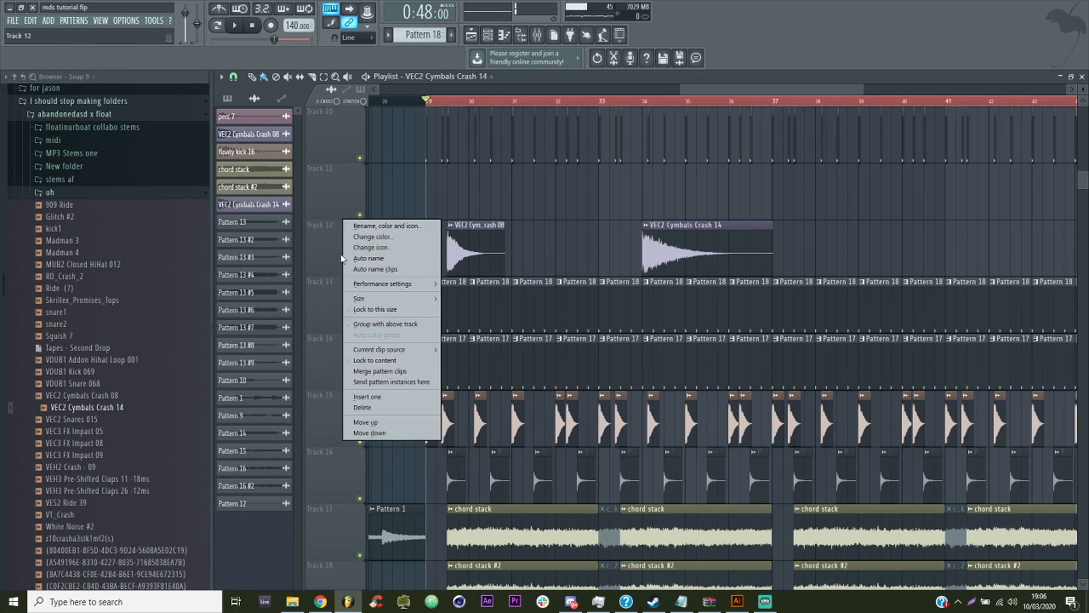
click(374, 397)
drag(677, 282, 462, 224)
key(space)
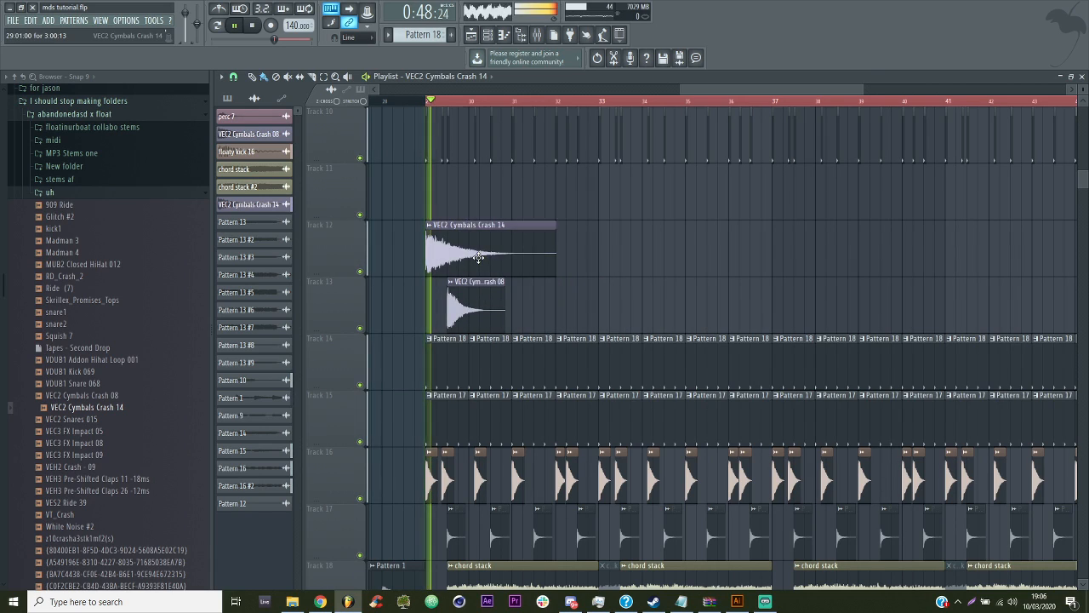
double_click(462, 224)
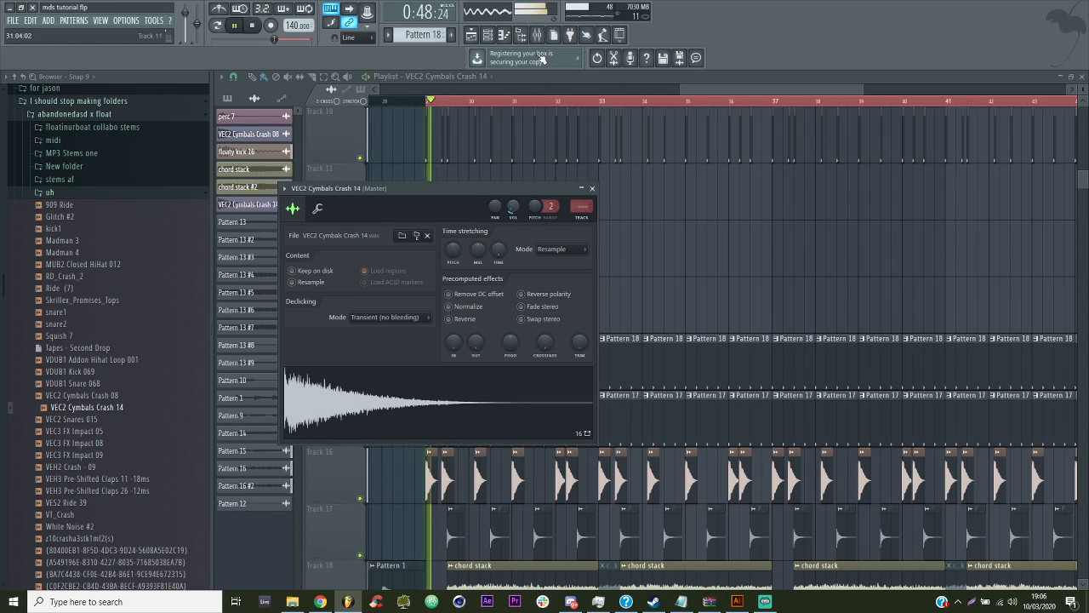
Move the Pattern 10 mixer track over to insert 48 and restart playback
key(F9)
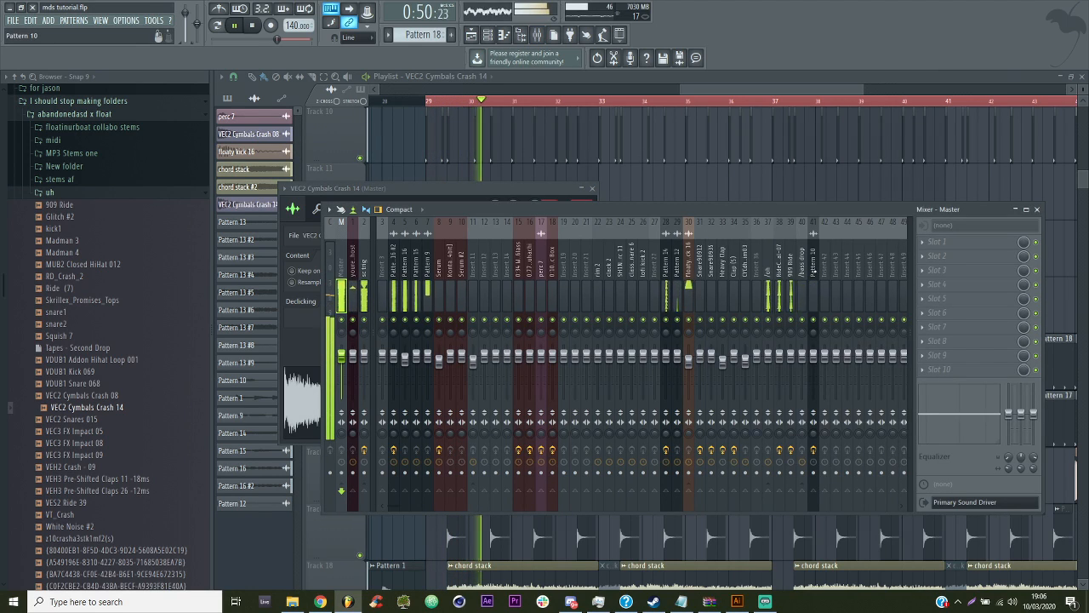
click(813, 271)
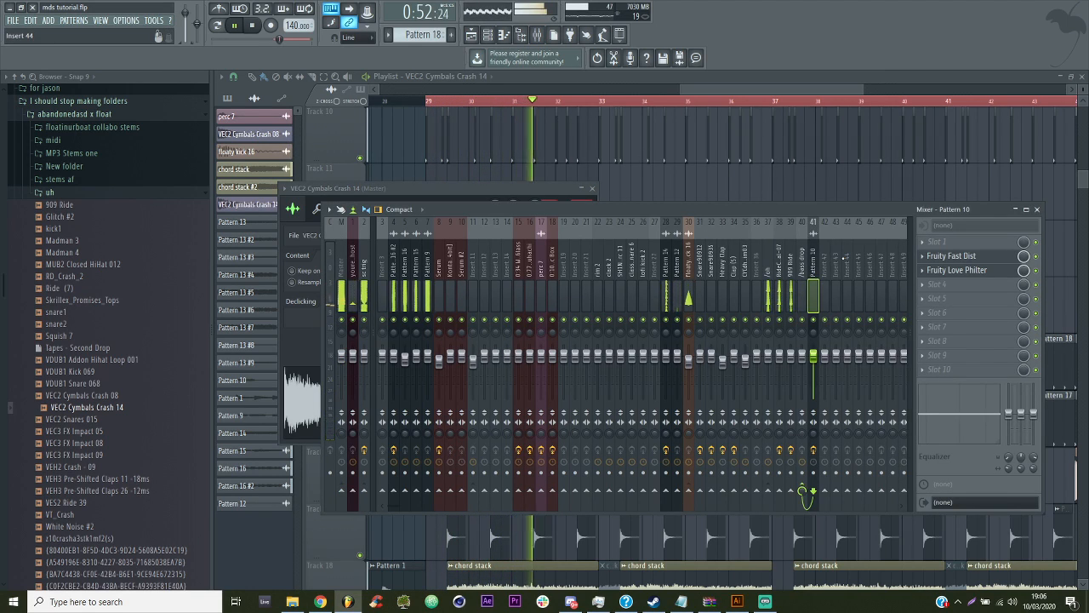
scroll(843, 257, down, 7)
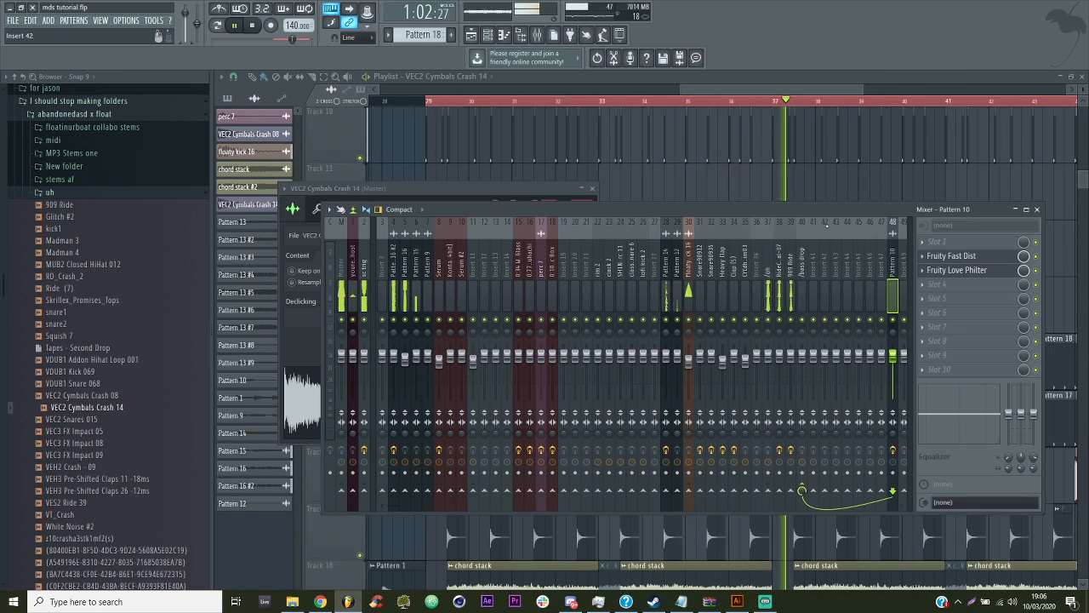
key(space)
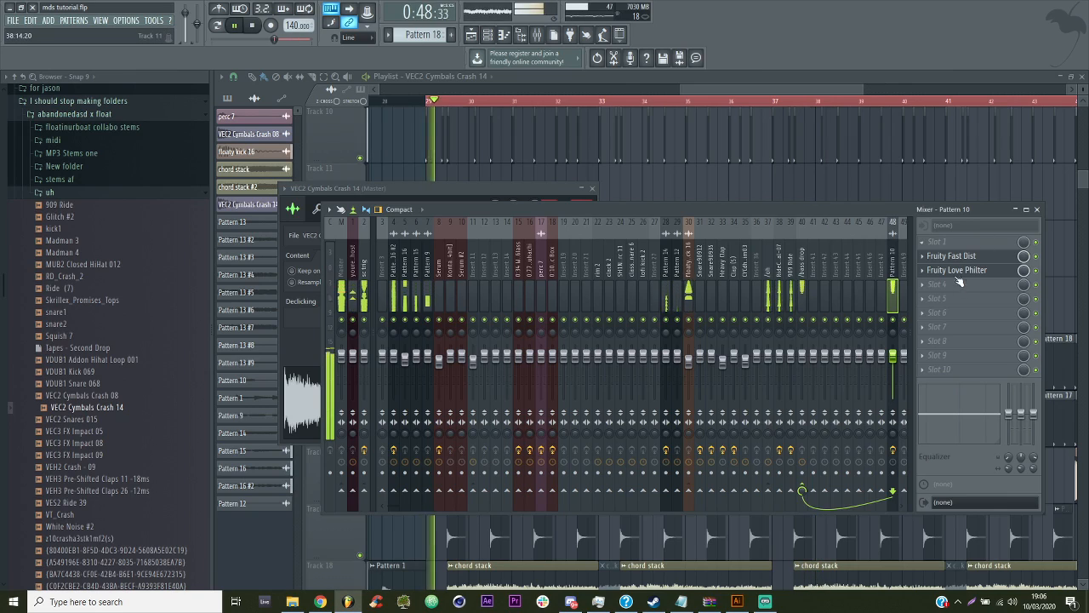
Shift the /bass drop mixer track seven inserts toward Pattern 10 and stop playback
click(802, 272)
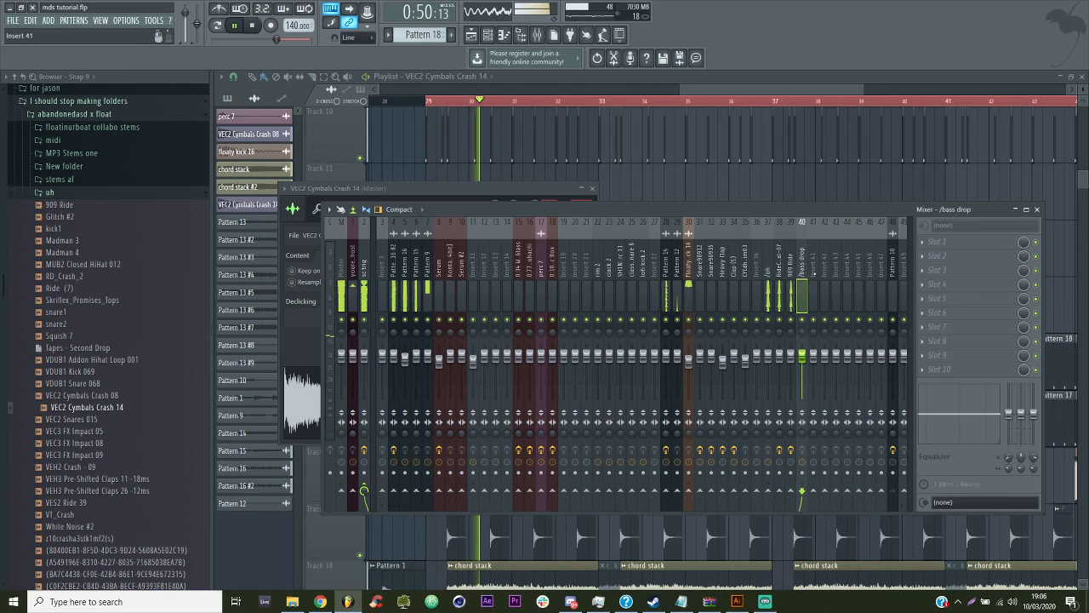
key(alt+Right)
key(alt+Right)
key(alt+Right)
key(alt+Right)
key(alt+Right)
key(alt+Right)
key(alt+Right)
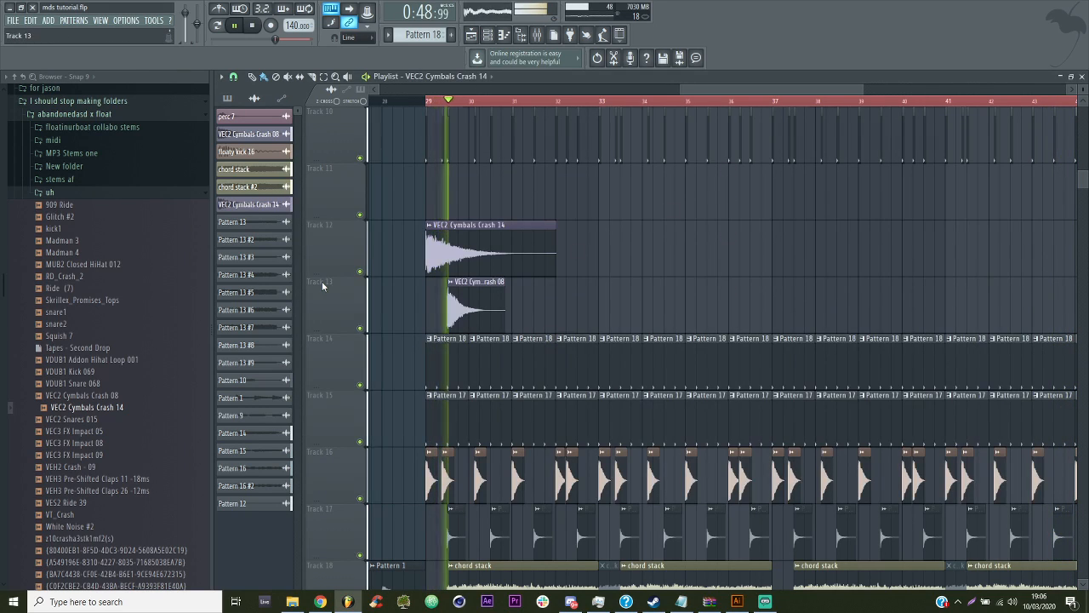
key(space)
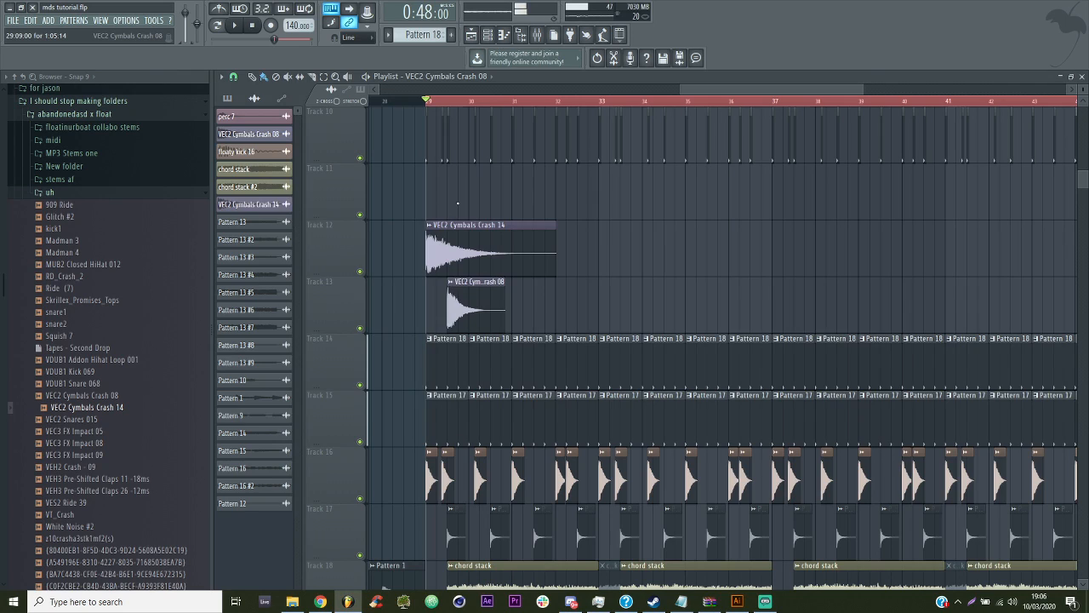
Review the VEC2 Cymbals Crash 08 channel settings and shorten its playlist clip to 0:13:14
double_click(477, 302)
key(space)
right_click(608, 305)
drag(506, 308, 489, 315)
key(space)
Place shortened VEC2 Cymbals Crash 08 clips in the middle of bars 30, 33, 34, 37, 38, 41 and 42
click(494, 315)
key(space)
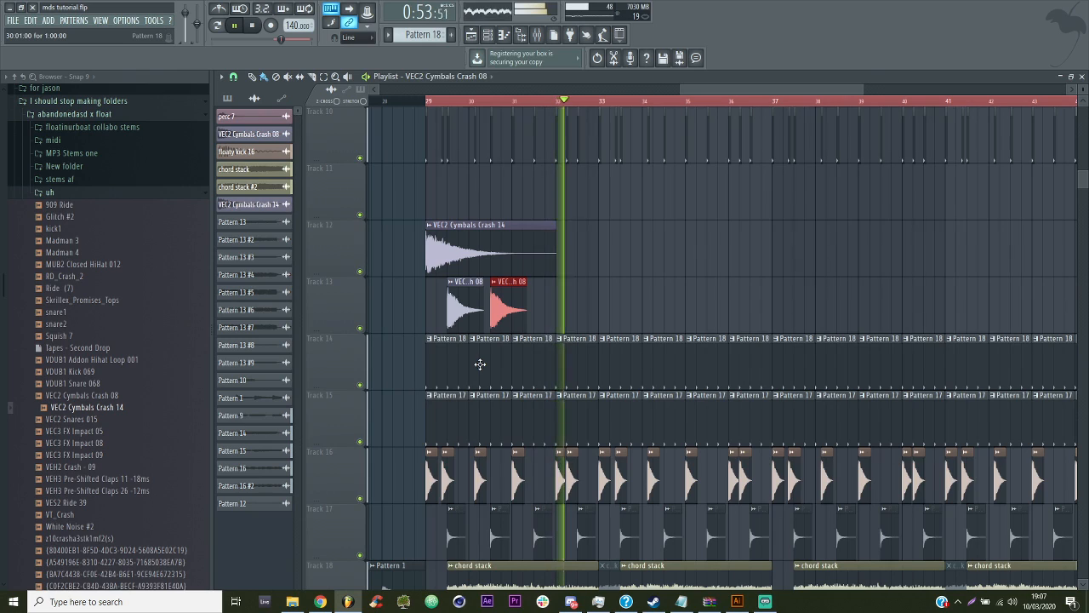
click(626, 308)
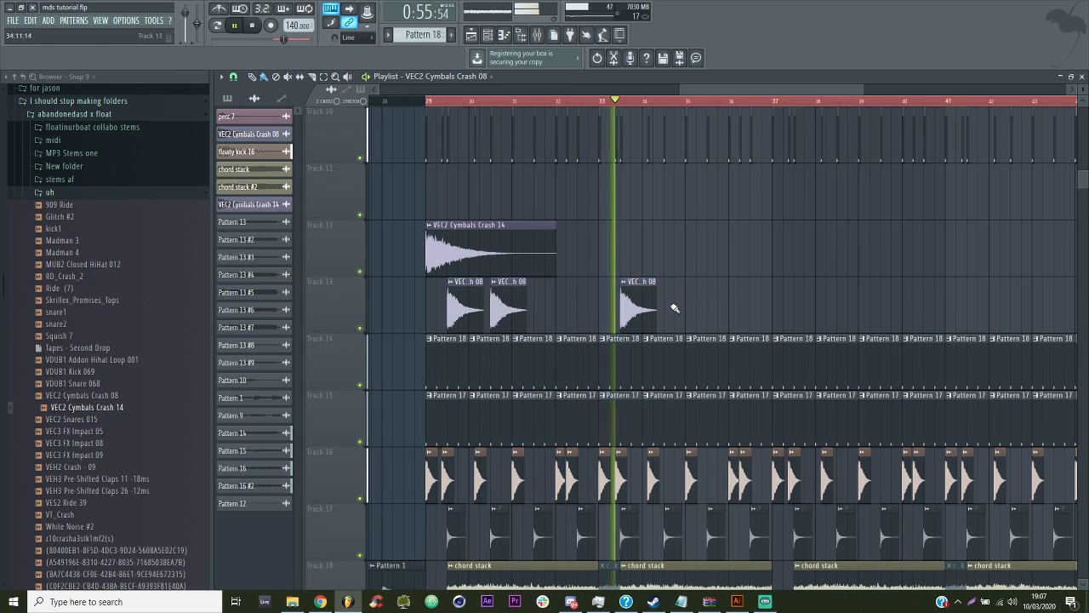
click(675, 308)
click(800, 309)
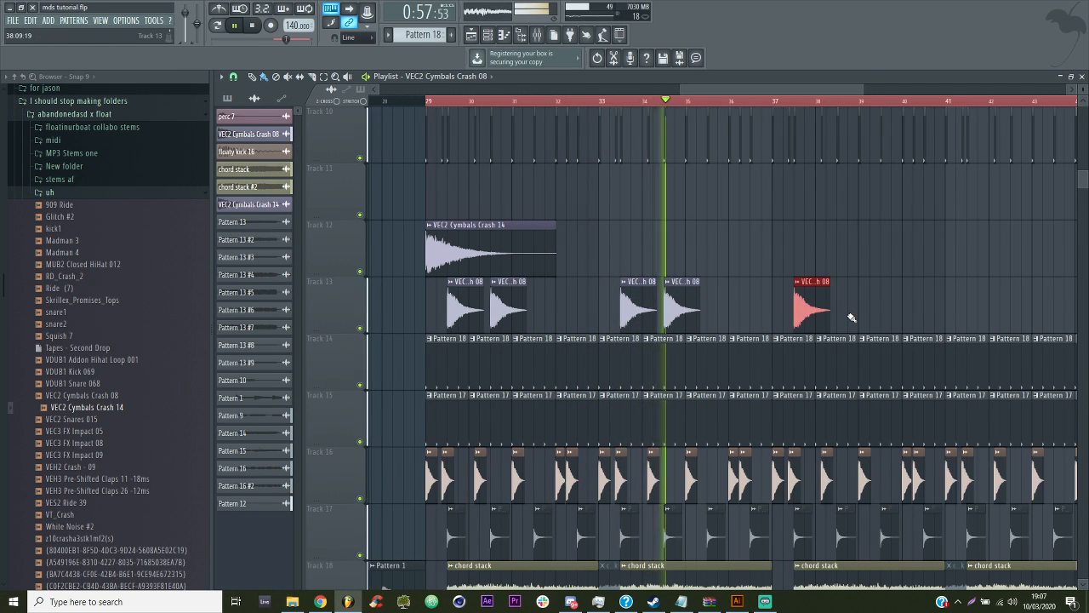
click(849, 319)
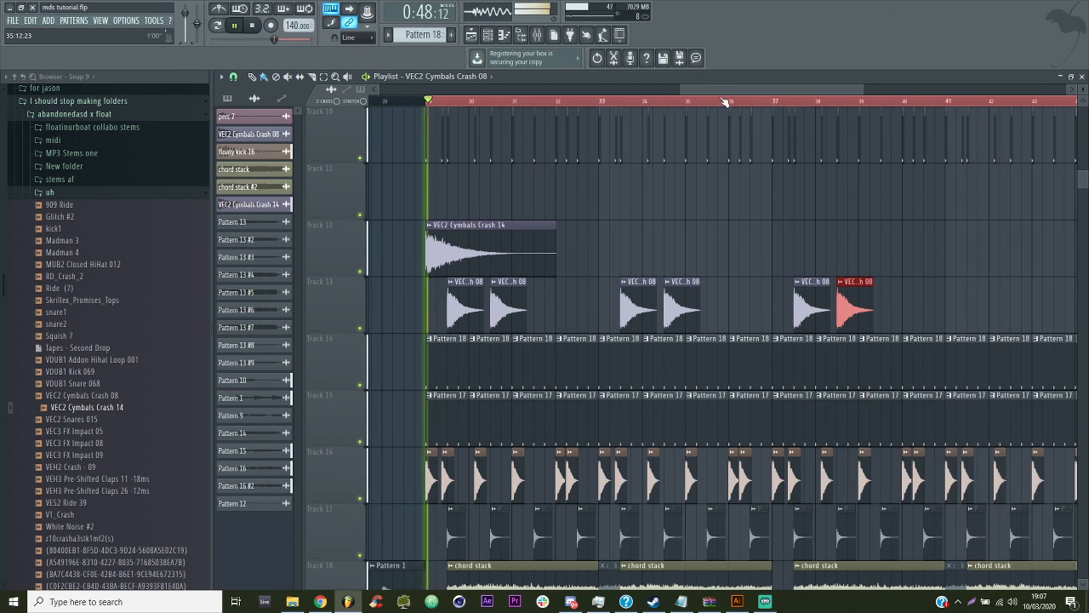
click(868, 317)
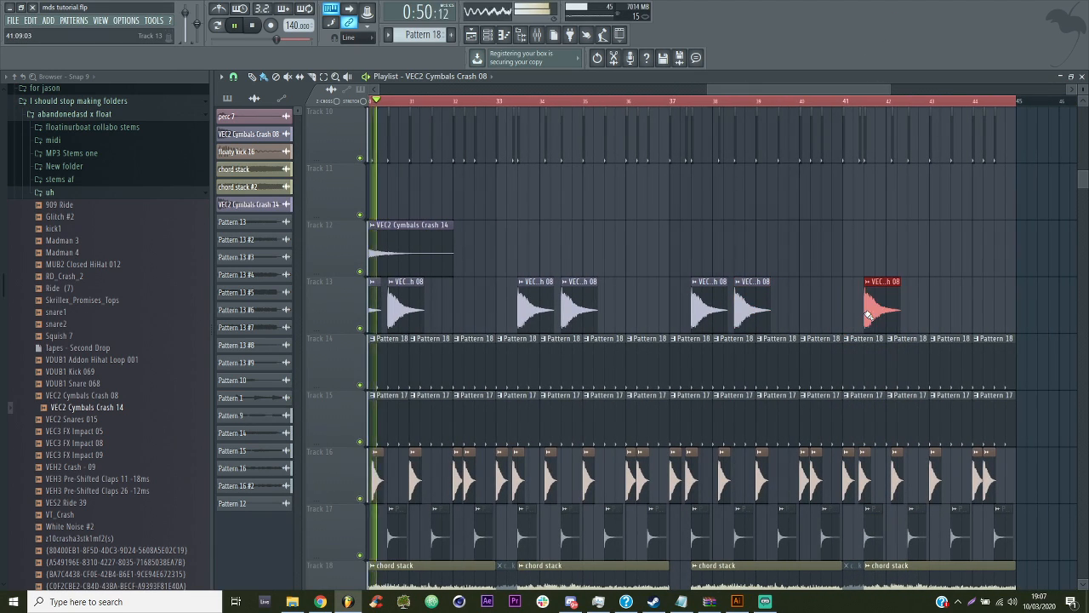
click(912, 310)
Insert an empty playlist track above the VEC2 Cymbals Crash 08 clips and stop playback
drag(717, 89, 686, 89)
right_click(330, 280)
click(352, 455)
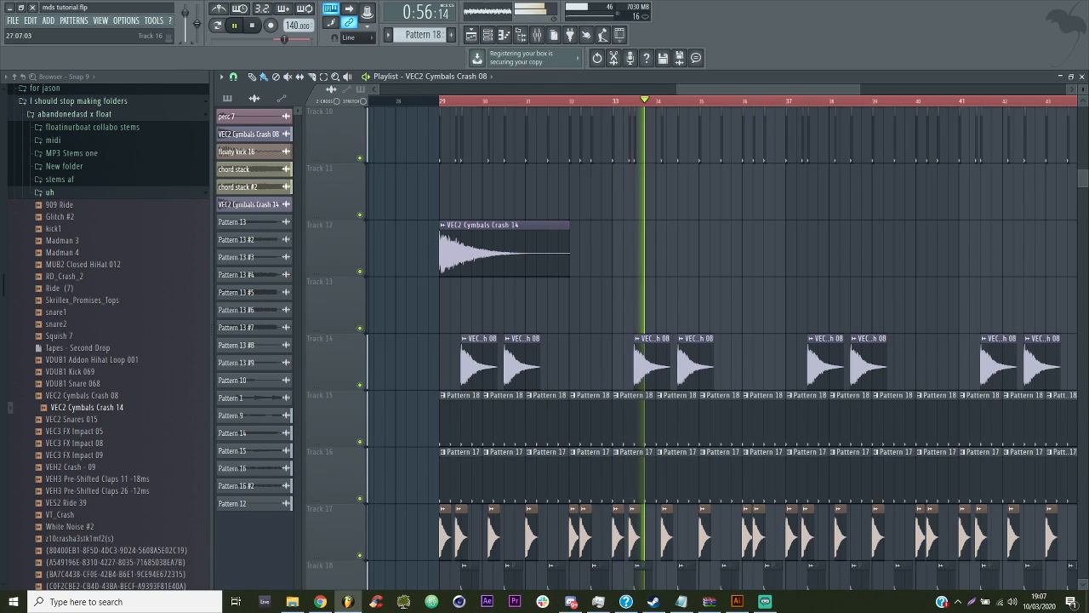
key(space)
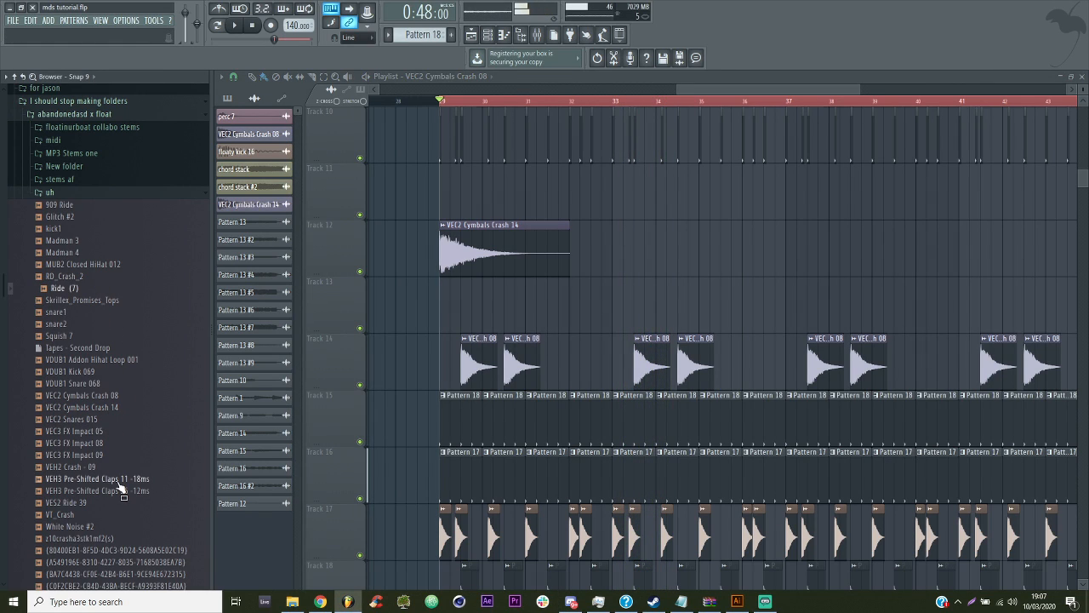
Place z10crasha3stk1mf2(s) clips in the middle of bars 31 and 32 on track 14 and lower the channel volume
scroll(113, 473, down, 4)
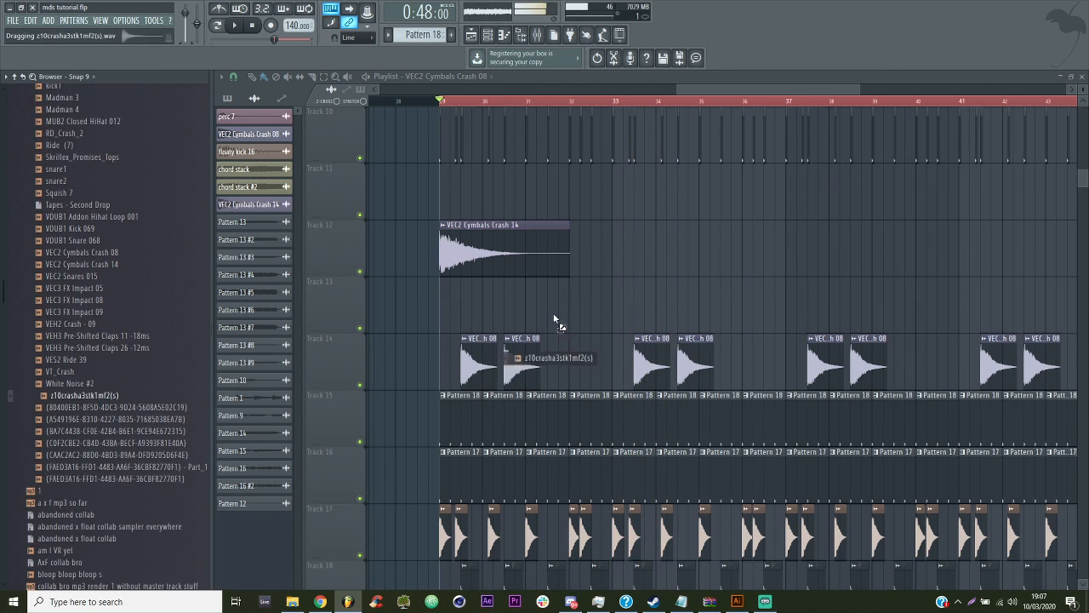
key(space)
double_click(248, 222)
drag(527, 221, 527, 253)
click(607, 204)
drag(598, 290, 601, 365)
click(600, 320)
Add z10crasha3stk1mf2(s) clips in the middle of bars 35 and 36 on track 14, rechecking the sample's channel volume
click(730, 313)
drag(730, 313, 730, 366)
double_click(730, 366)
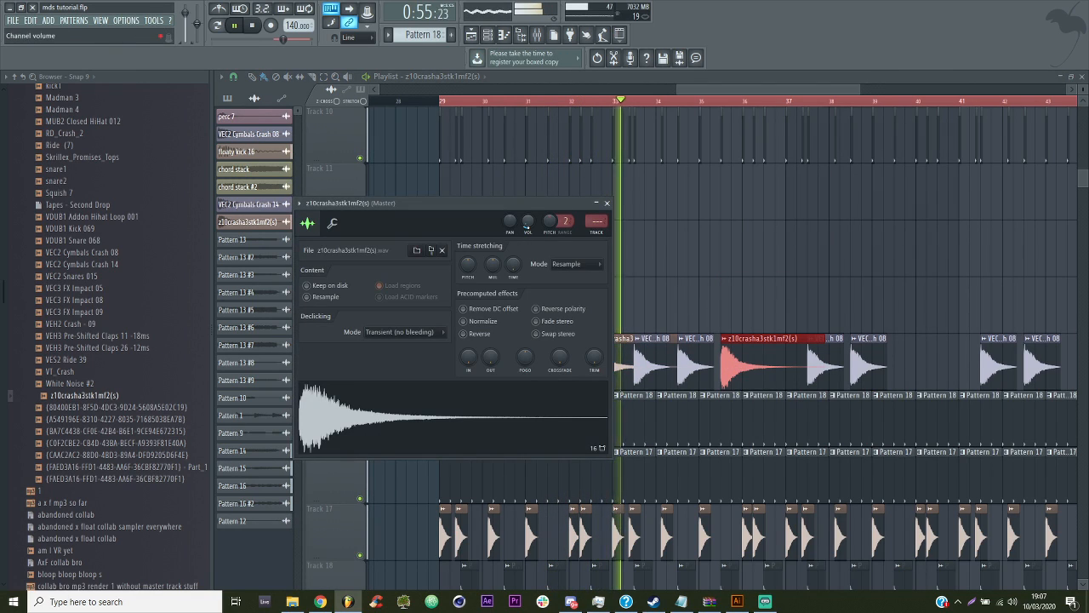
click(606, 204)
click(770, 313)
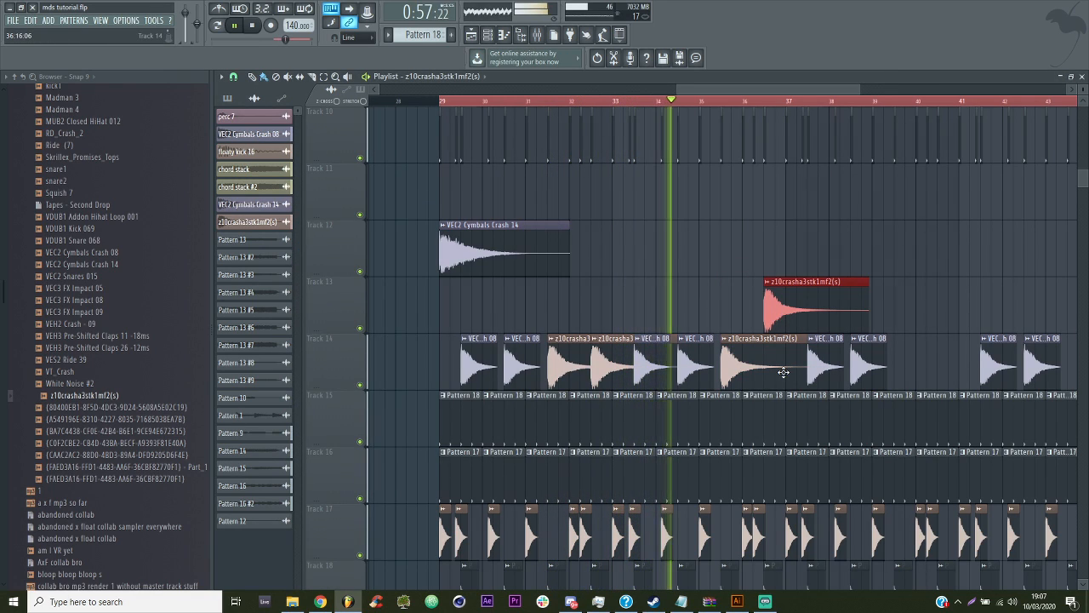
drag(770, 313, 797, 362)
Add z10crasha3stk1mf2(s) clips in the middle of bars 39, 40 and 43 on track 14
click(902, 319)
drag(901, 319, 903, 371)
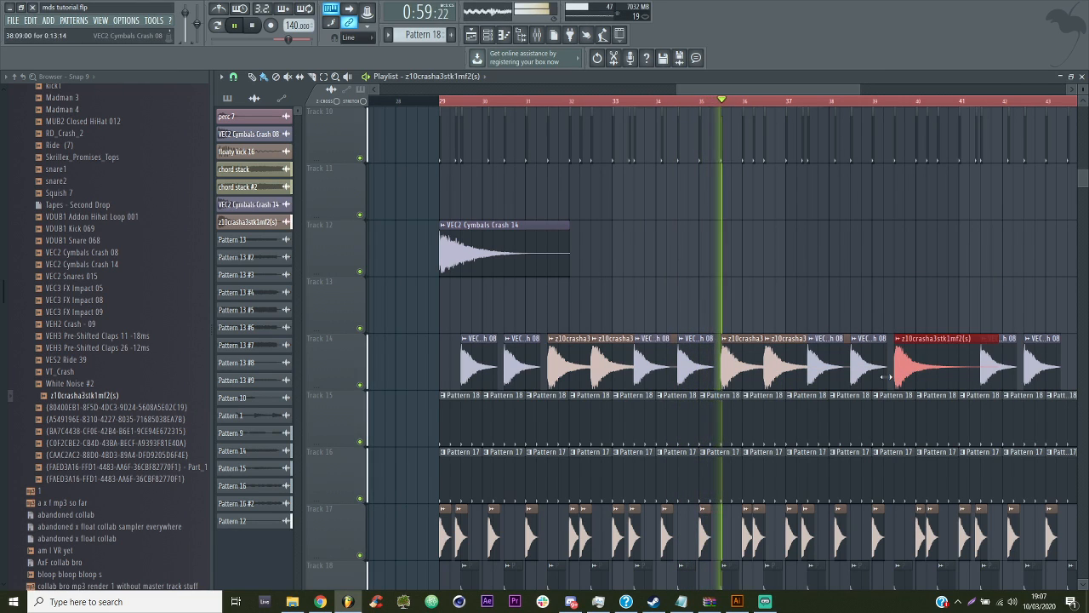
click(846, 313)
drag(846, 313, 856, 367)
click(1007, 310)
drag(1007, 309, 1010, 366)
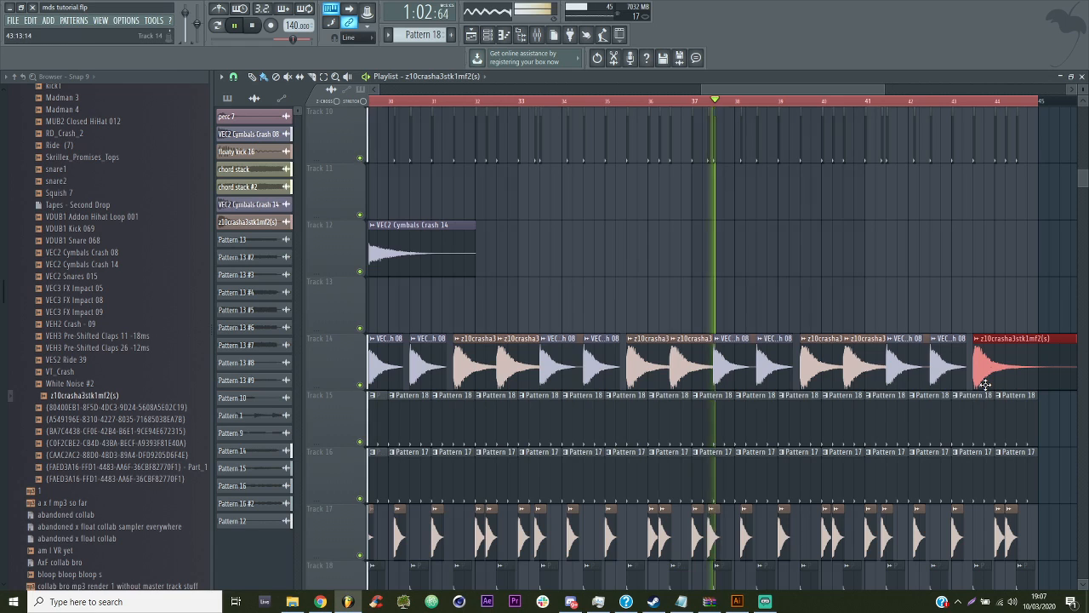
Add z10crasha3stk1mf2(s) clips through the middle of bar 44 on track 14 and save the project
click(1021, 309)
drag(1021, 309, 1029, 380)
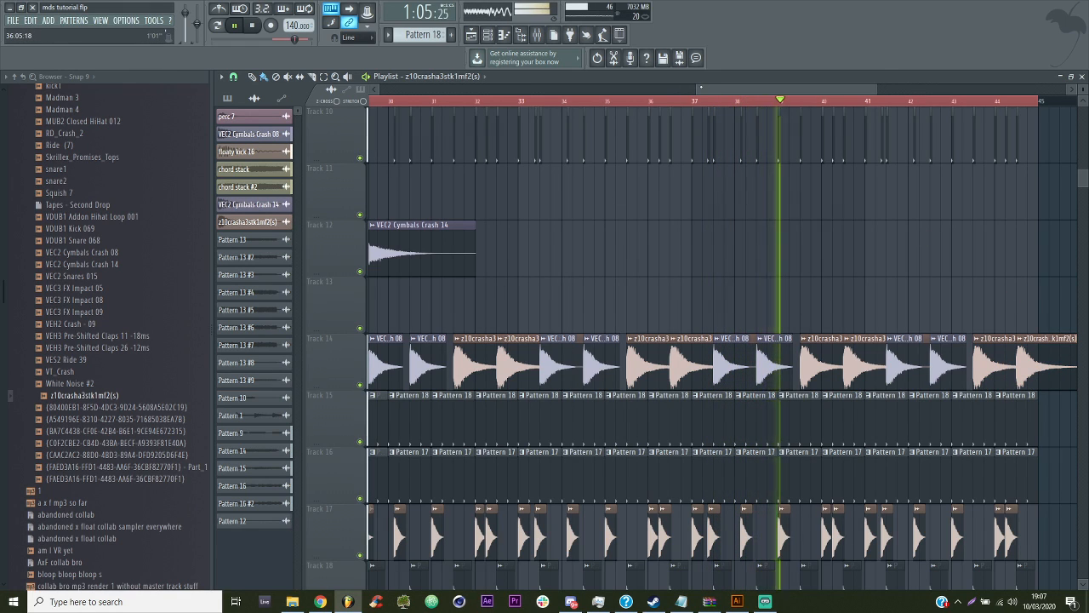
drag(696, 89, 669, 89)
key(ctrl+s)
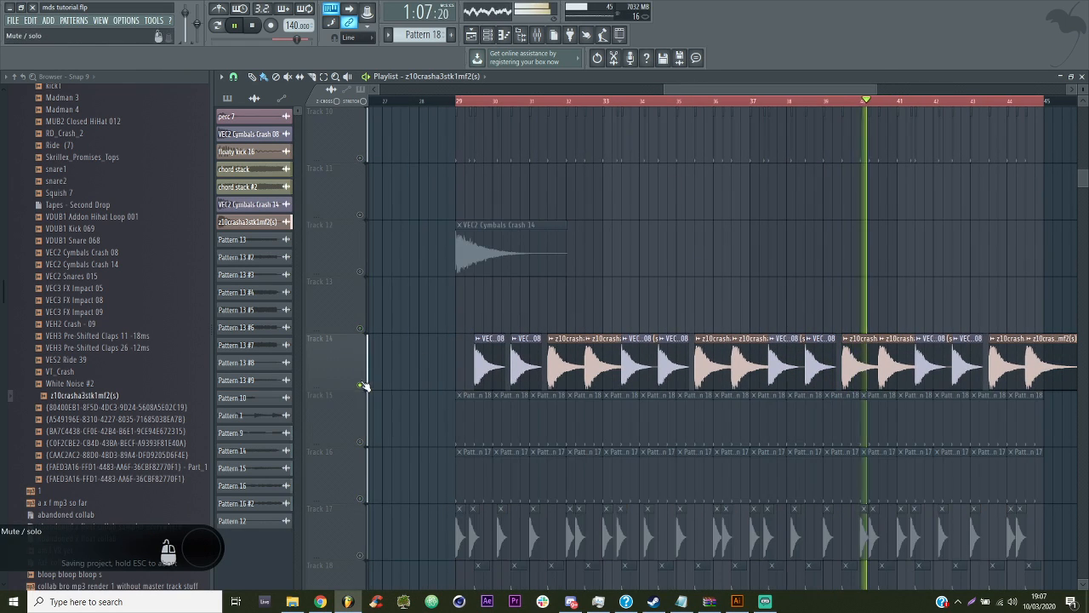
Unmute tracks 17 and 18 to play the drum hits along with the cymbals
scroll(363, 471, down, 2)
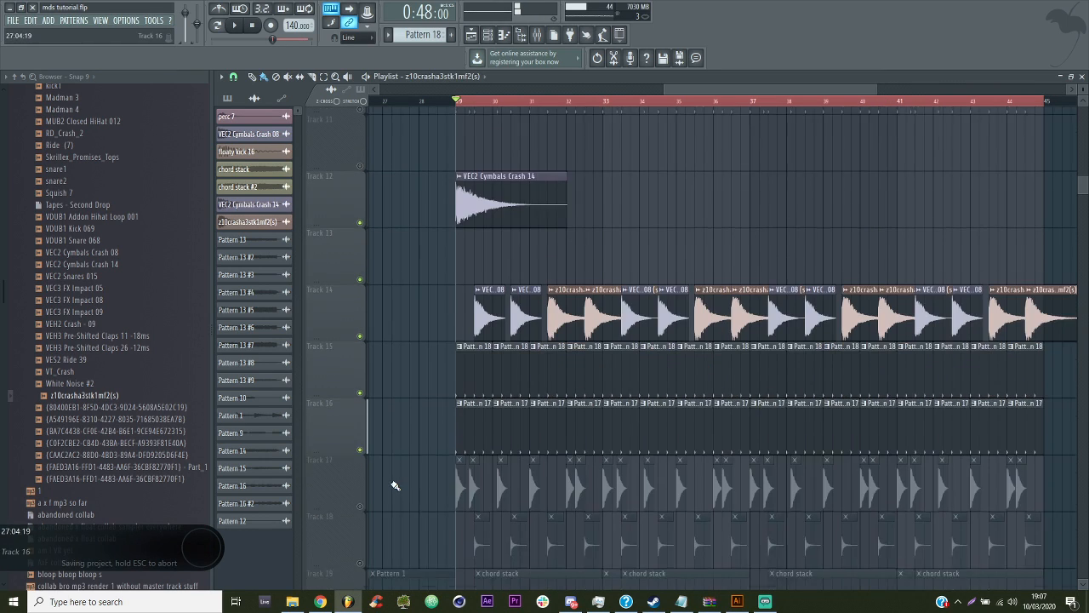
click(360, 442)
click(360, 498)
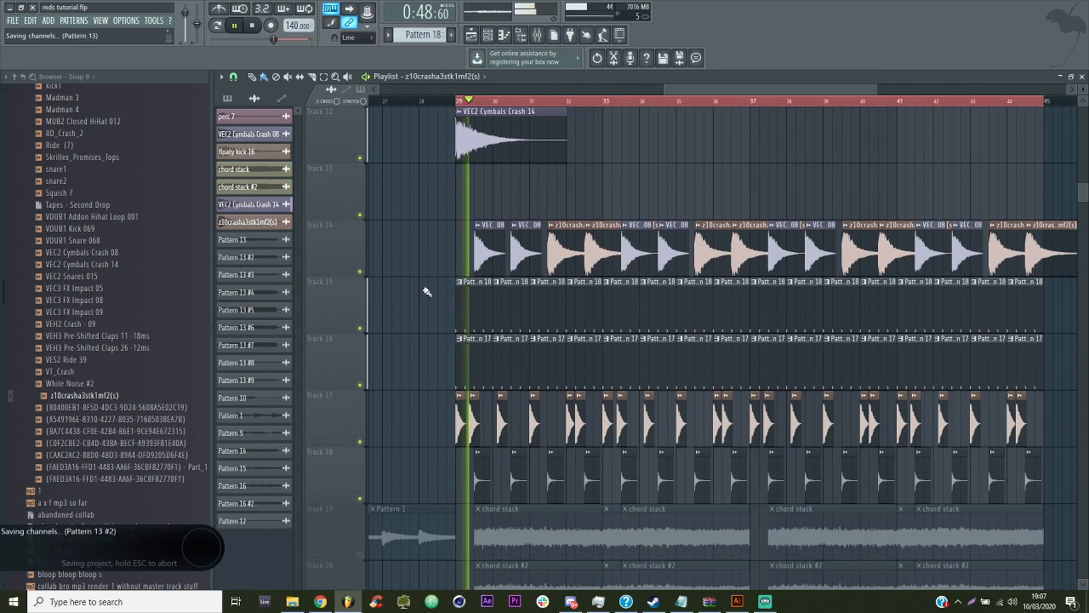
Assign the z10crasha3stk1mf2(s) channel to mixer insert 40
double_click(576, 243)
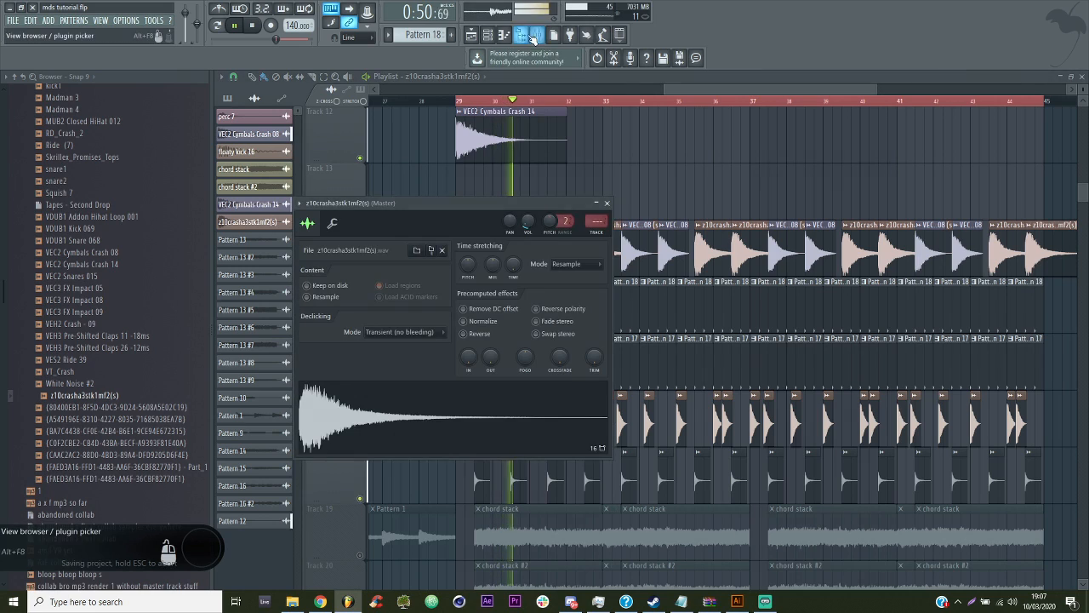
click(536, 35)
click(801, 272)
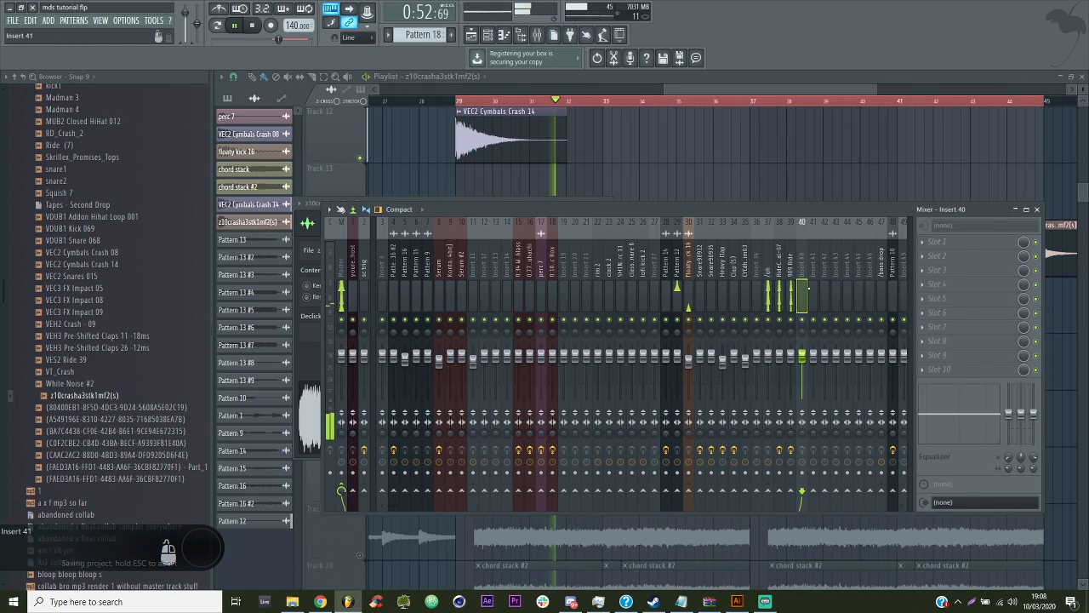
key(ctrl+l)
Assign the VEC2 Cymbals Crash 08 channel to mixer insert 41 and route the z10crasha3stk1mf2(s) mixer track only to the /oh track
click(739, 162)
double_click(626, 240)
click(541, 35)
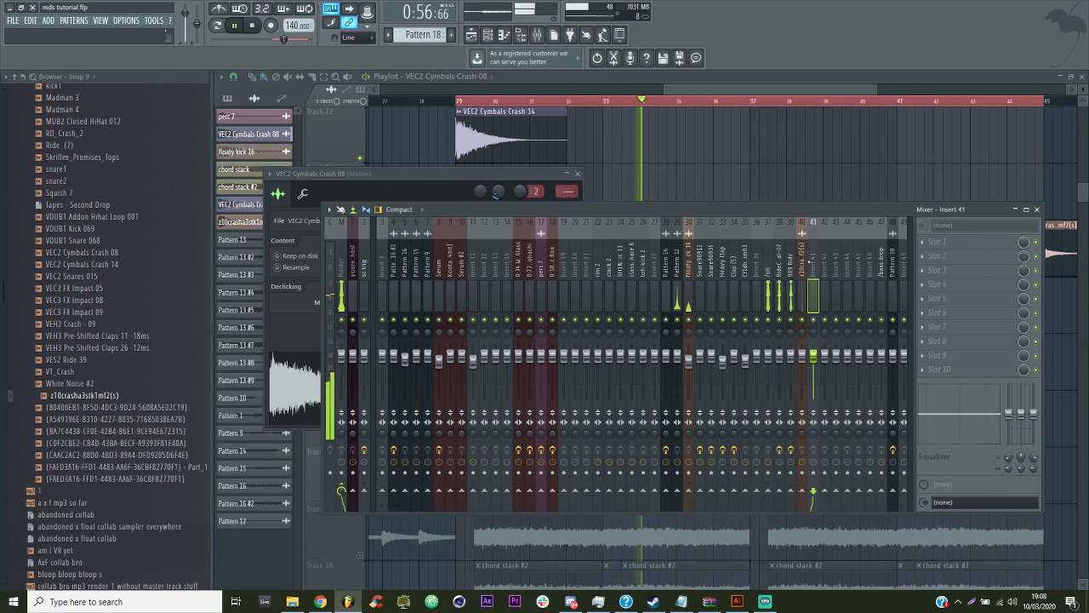
key(ctrl+l)
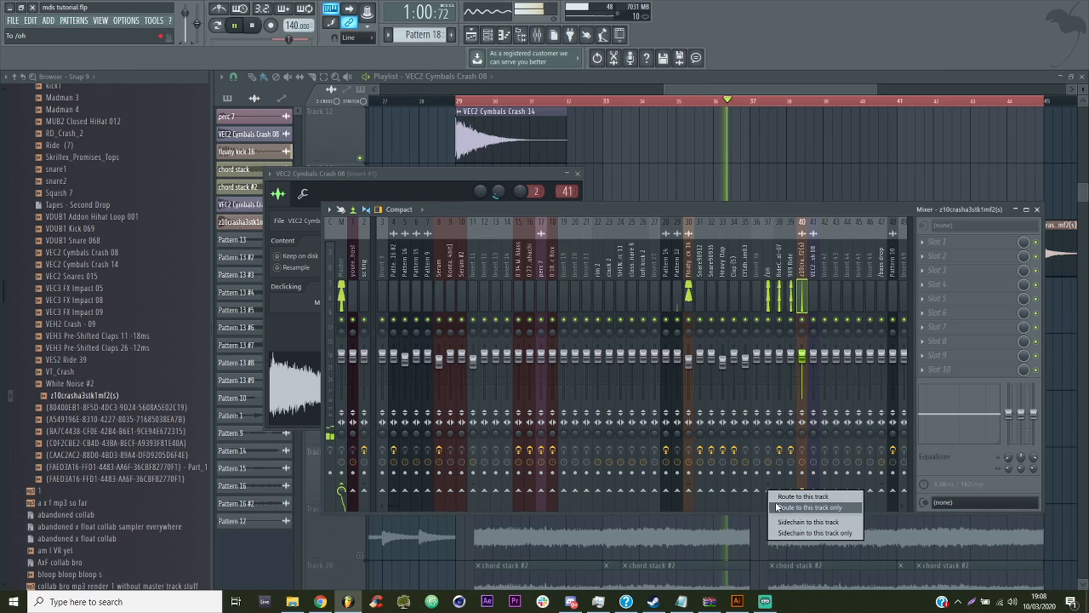
click(768, 481)
Load Fruity PanOMatic into effect slot 3 of the RideCymbal-07 mixer track and save the project
click(936, 271)
mouse_move(934, 282)
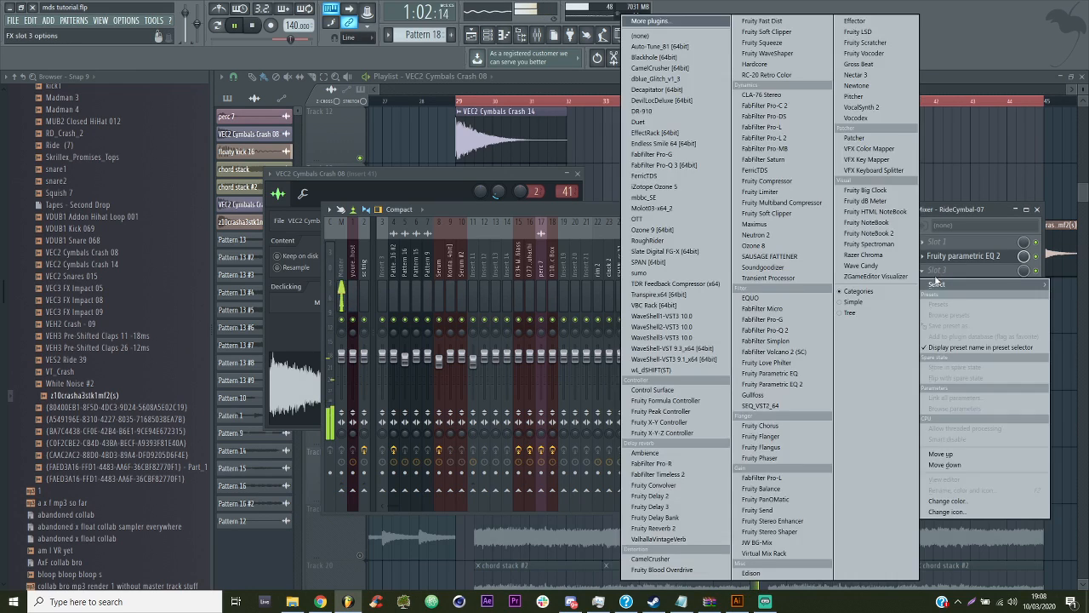
click(764, 499)
key(ctrl+s)
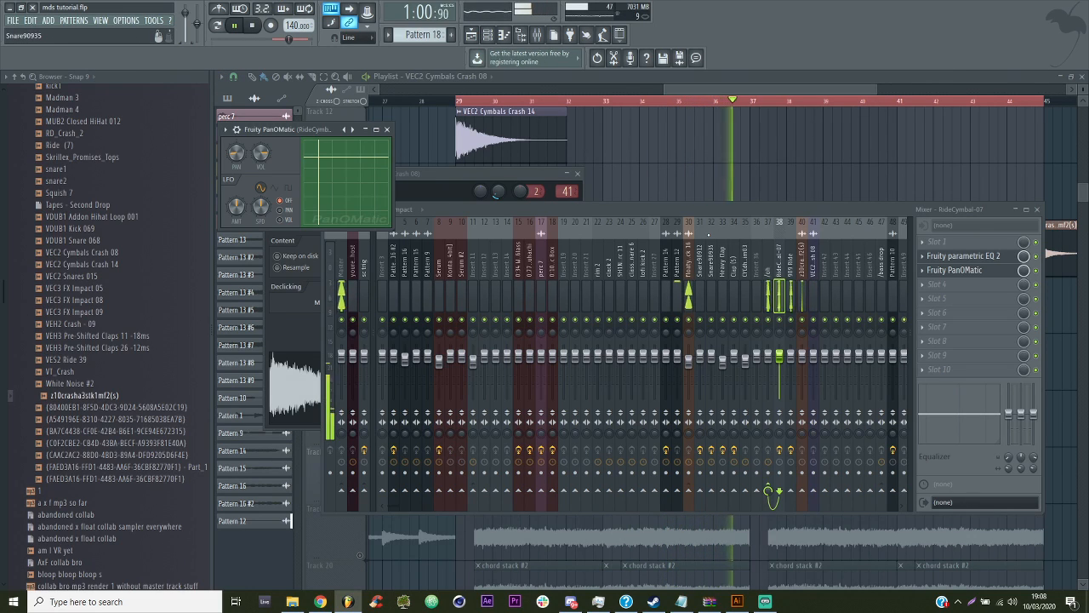
Load Decapitator into effect slot 2 of the Pattern 12 mixer track
click(536, 35)
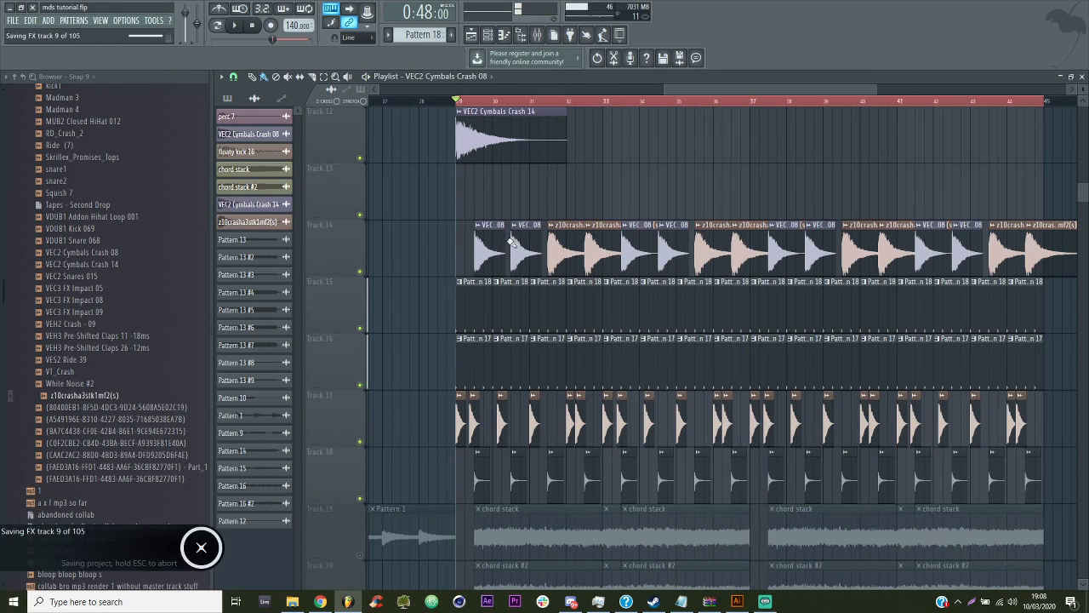
click(537, 35)
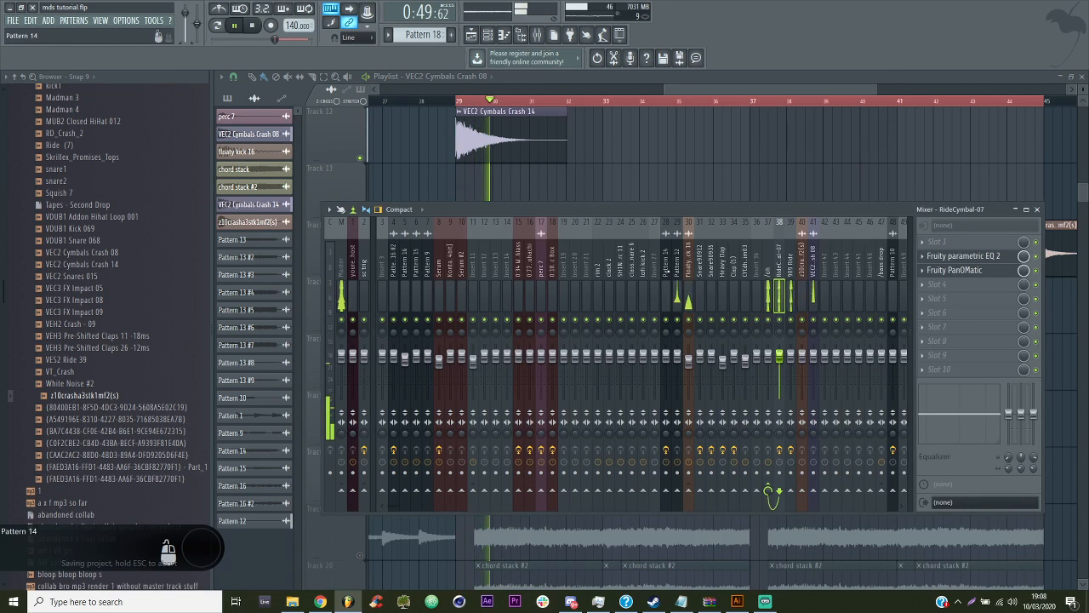
click(677, 272)
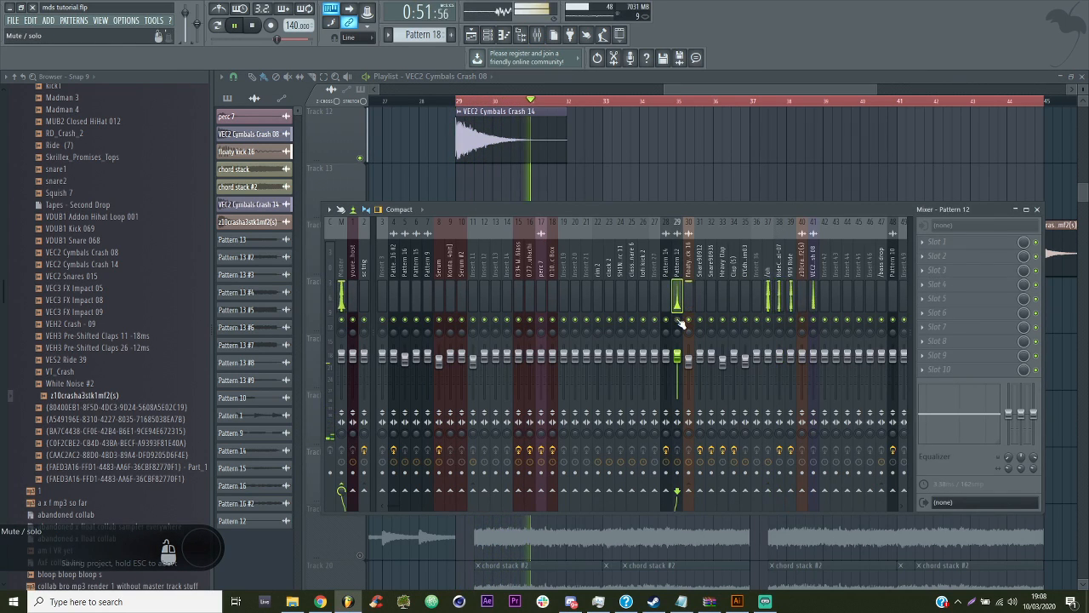
click(933, 266)
click(668, 90)
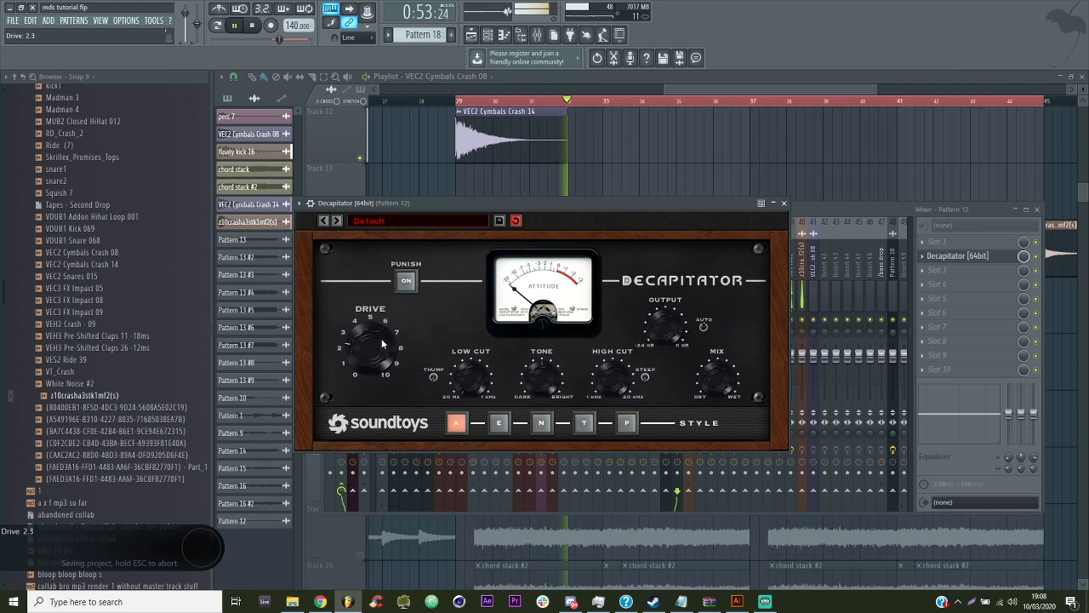
Try Decapitator's drum presets from DrumFattener 1 through DrumFattener3 and HighCrispyMix to LoFiKit 1
click(366, 224)
mouse_move(428, 227)
click(524, 235)
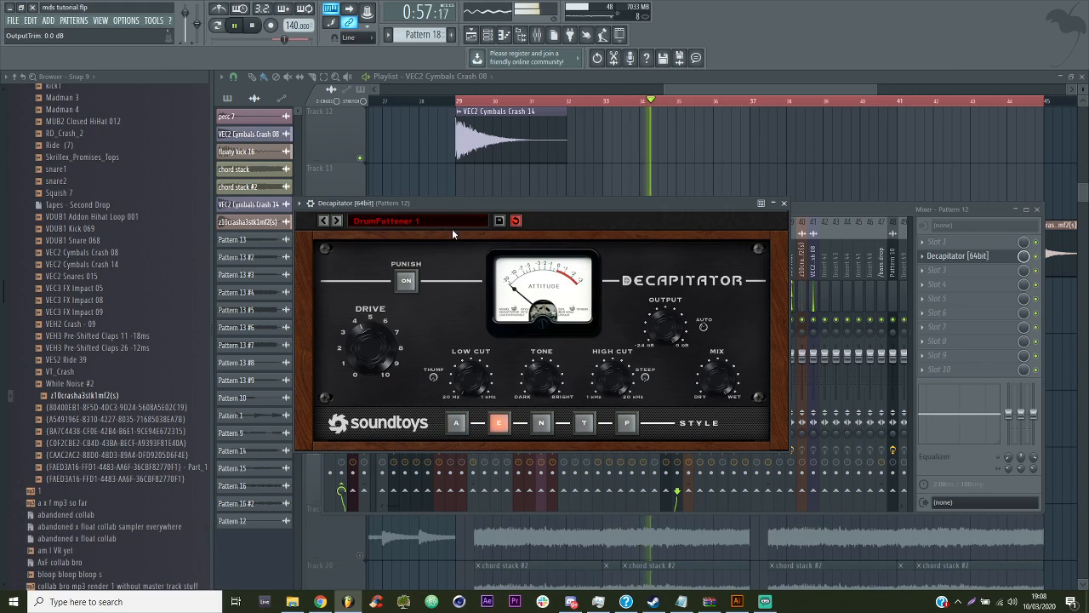
click(337, 222)
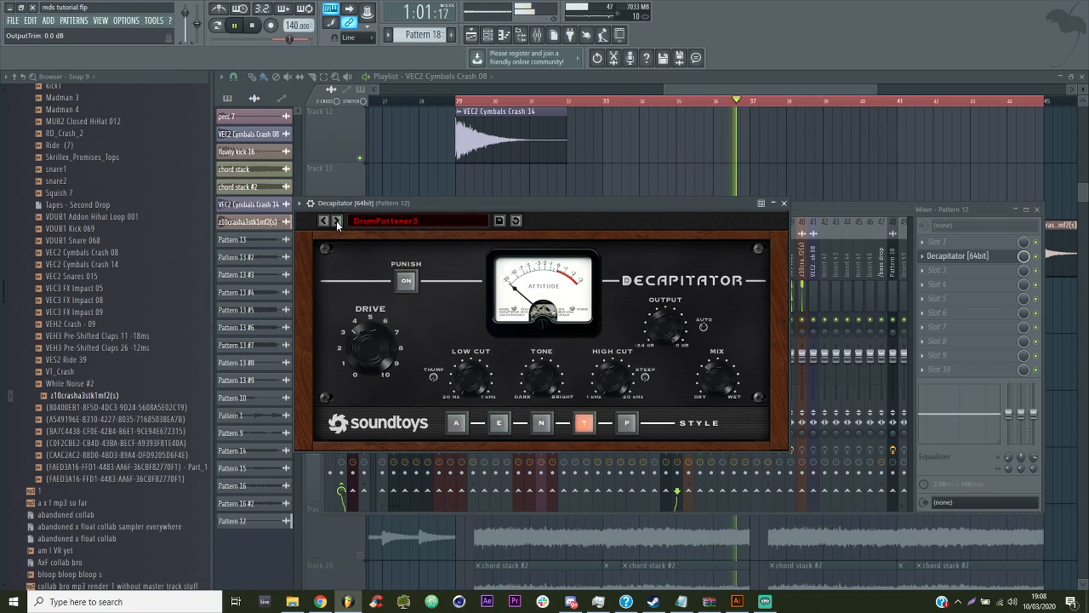
click(337, 222)
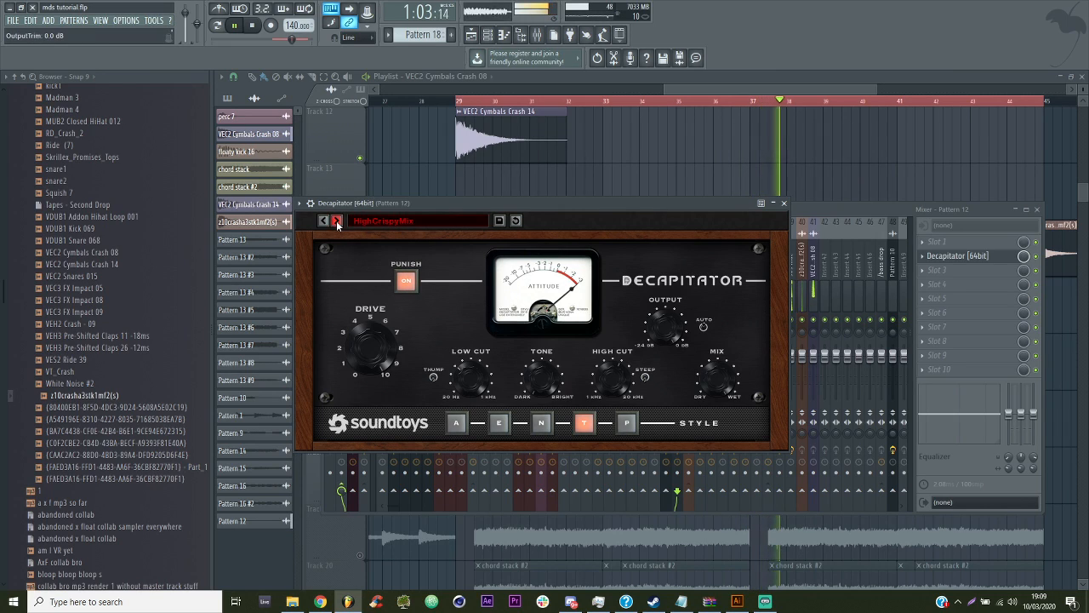
click(337, 222)
click(337, 222)
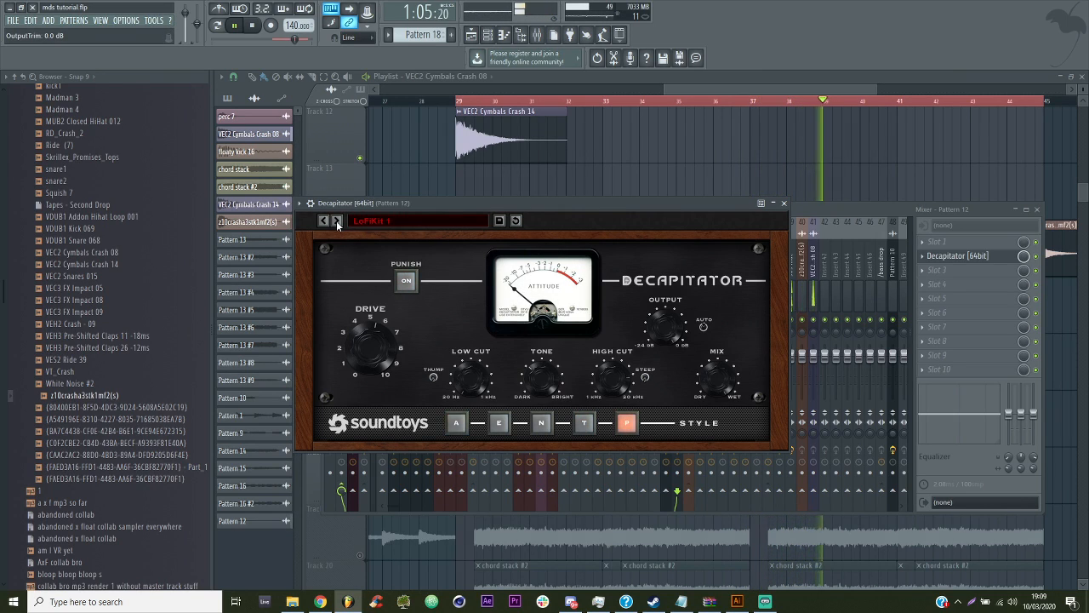
Try Decapitator's MassiveCrunch, Room Driver 2, Room Driver and ThumpyBumpy drum presets
click(364, 222)
click(499, 255)
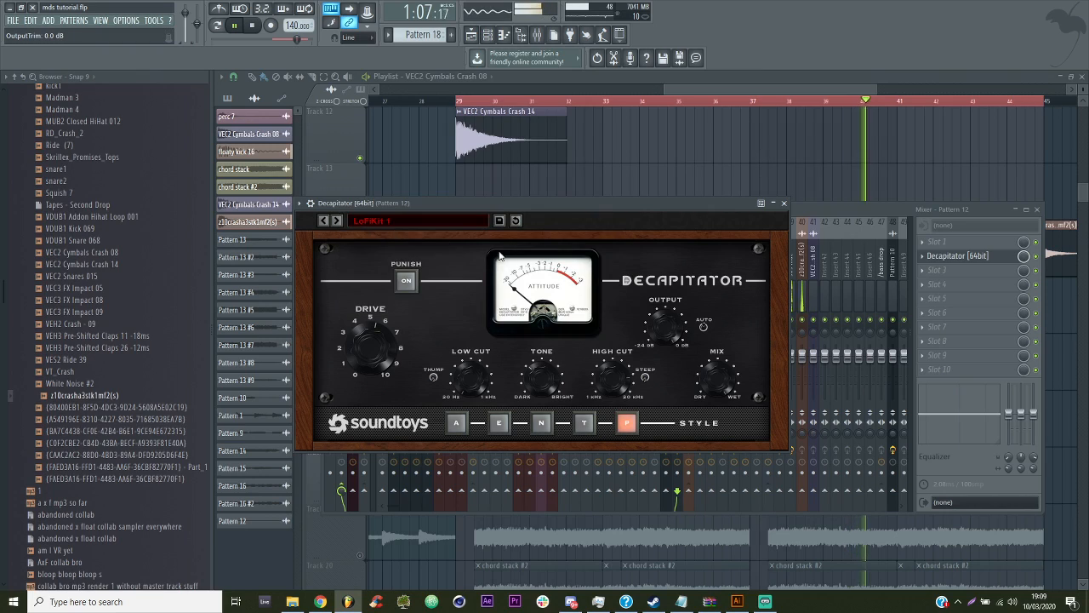
click(336, 222)
click(366, 221)
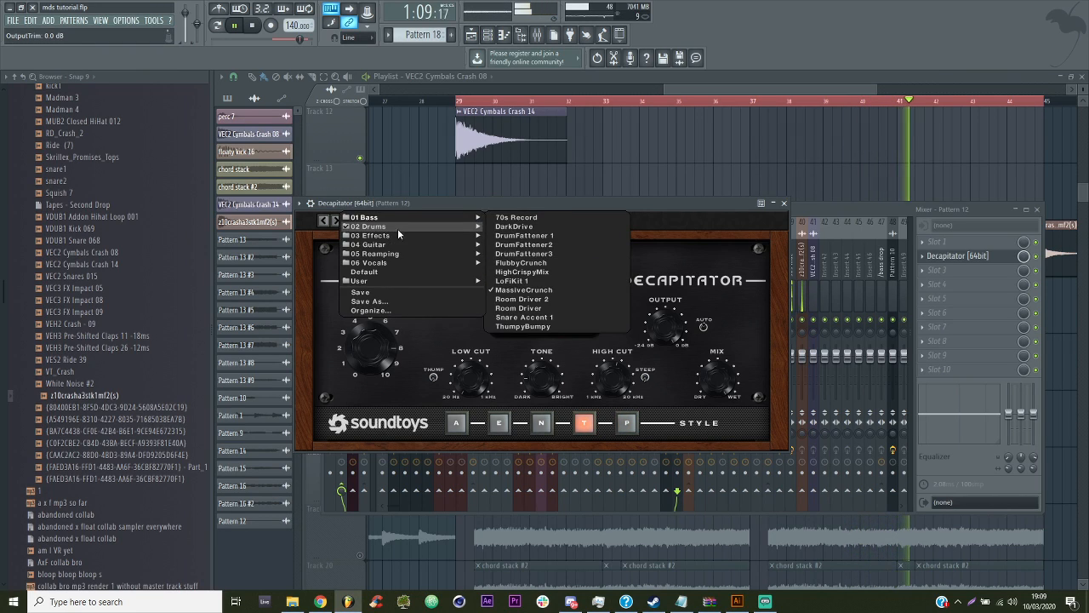
mouse_move(408, 228)
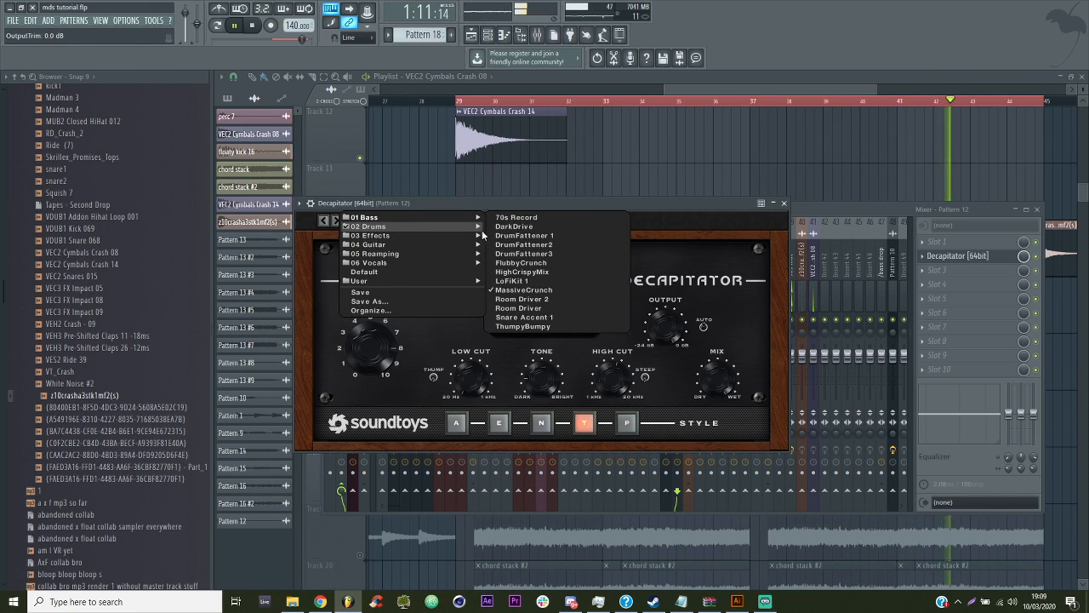
click(521, 298)
click(339, 222)
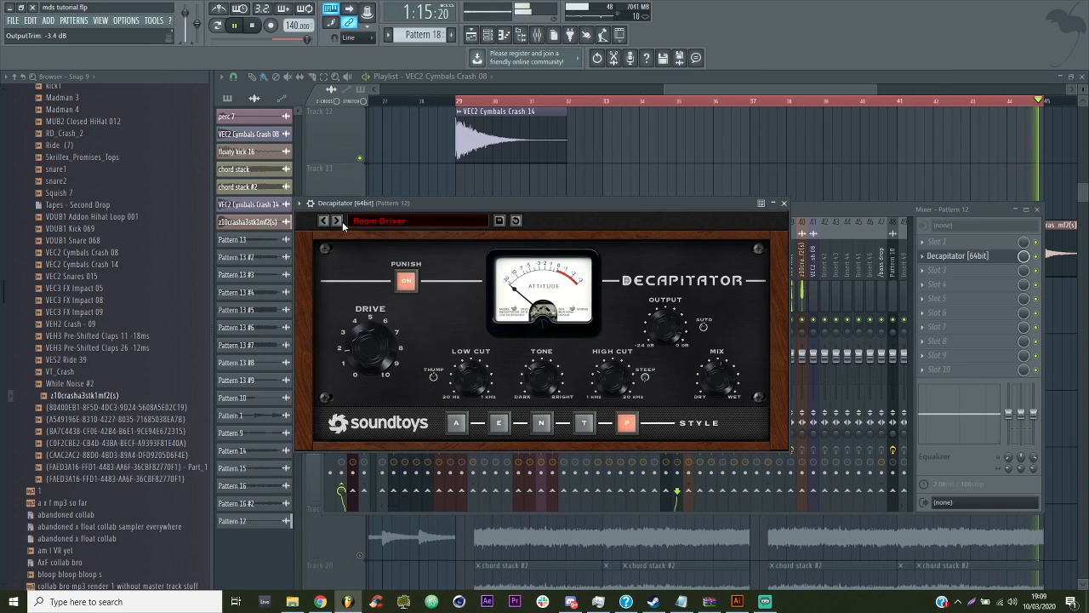
click(345, 222)
mouse_move(370, 235)
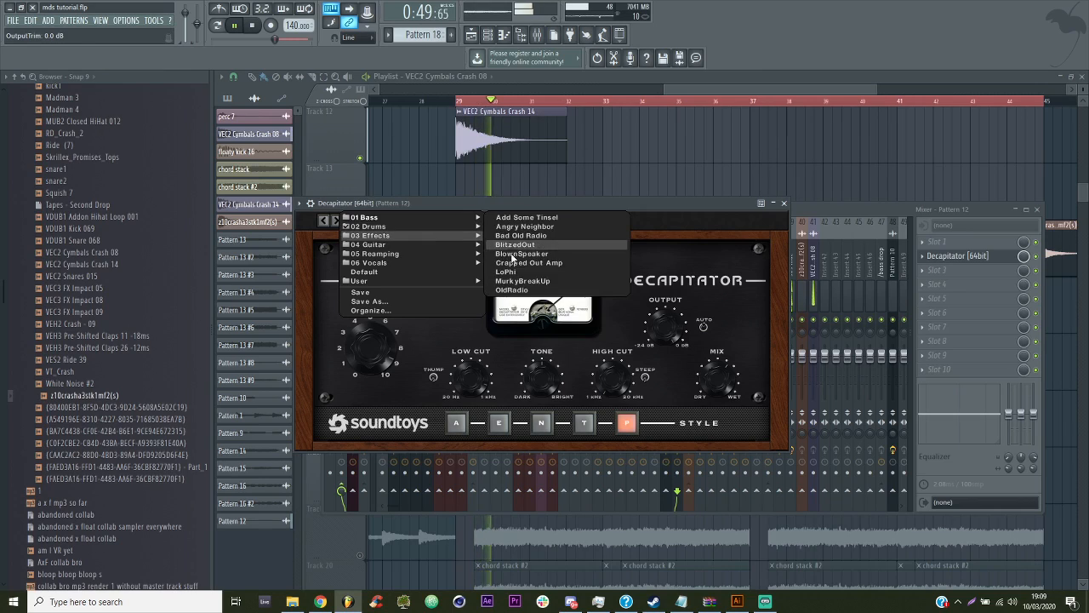
mouse_move(468, 228)
click(537, 326)
Load Decapitator's DrumFattener 1 drum preset and lower its output level
click(373, 223)
mouse_move(412, 223)
click(525, 242)
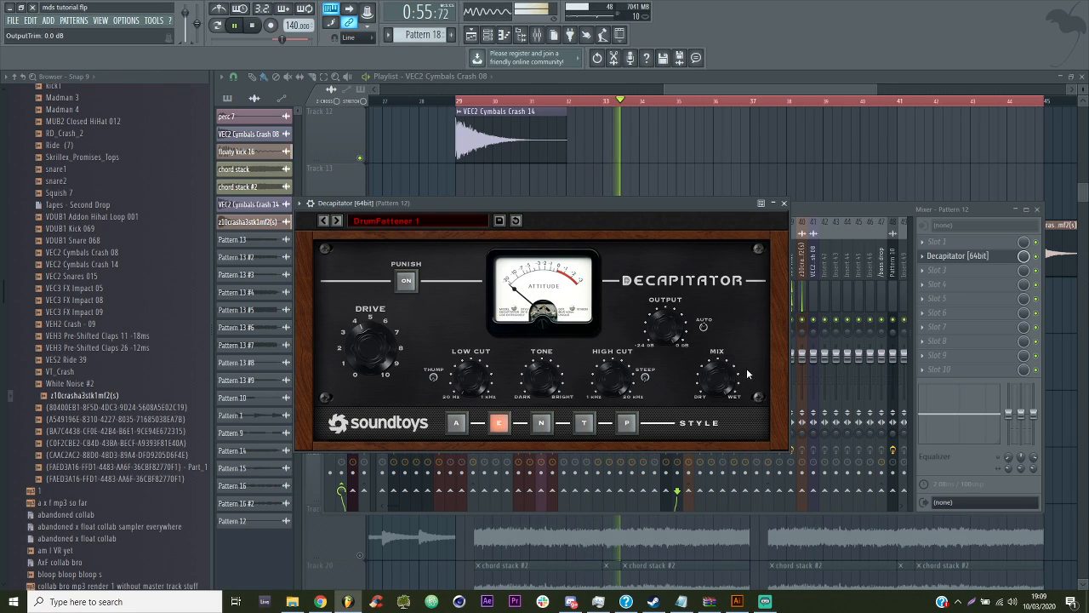
drag(674, 344, 683, 374)
Insert Fruity Parametric EQ 2 in effect slot 1 of the Pattern 12 mixer track, ahead of Decapitator
click(923, 242)
mouse_move(936, 256)
click(781, 384)
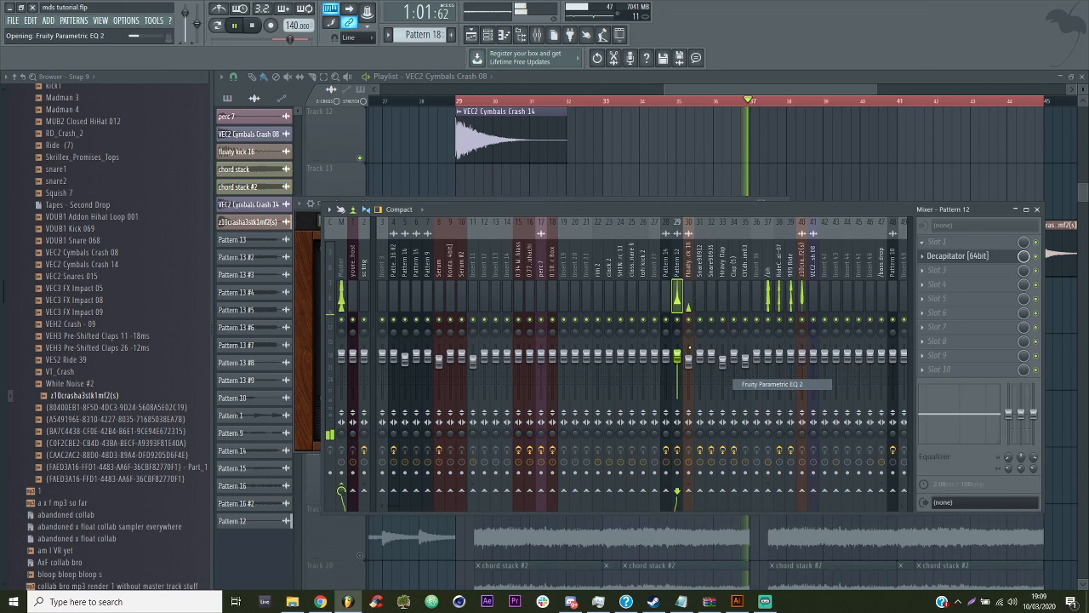
Boost EQ band 3 by about 9.4 dB at 250 Hz with the bandwidth narrowed to 0%
drag(382, 280, 381, 257)
drag(570, 356, 570, 374)
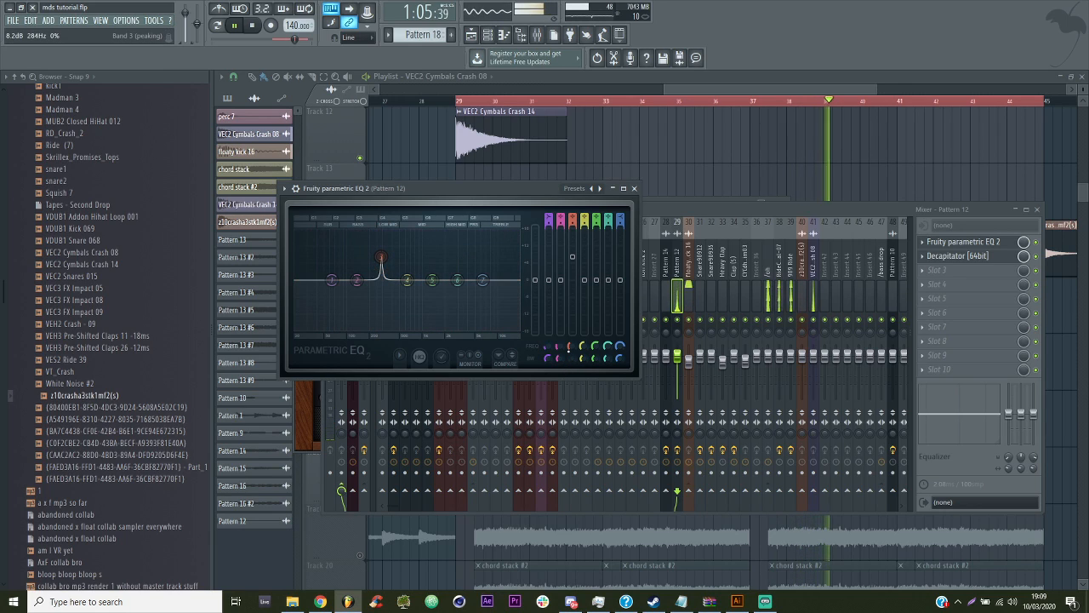
drag(573, 256, 573, 254)
drag(571, 346, 571, 356)
drag(371, 253, 372, 254)
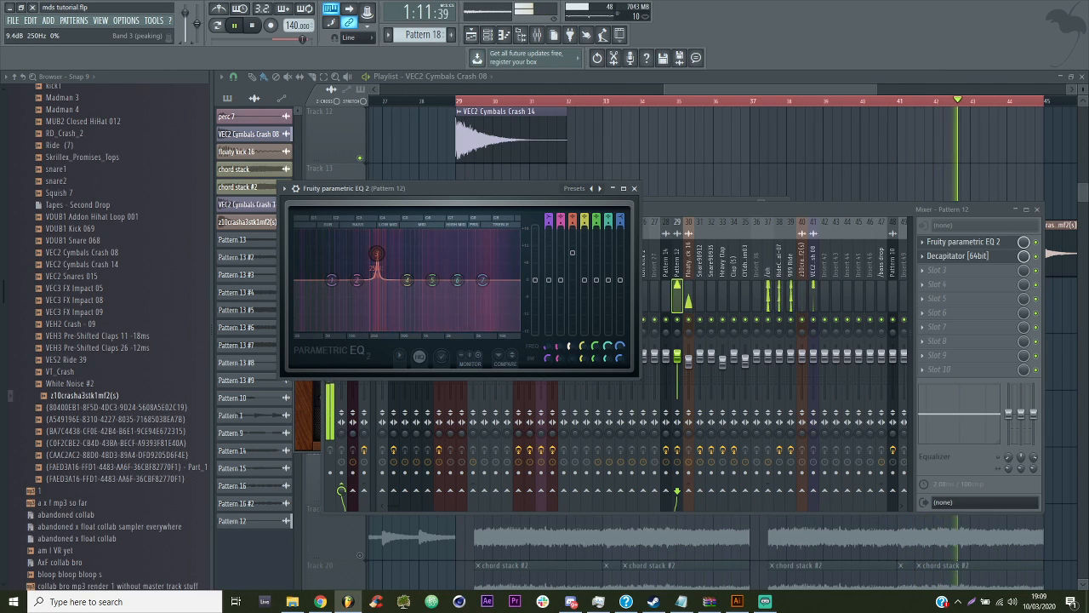
Boost EQ band 2 by about 4.4 dB at 199 Hz with the bandwidth narrowed to 0%
scroll(377, 253, down, 2)
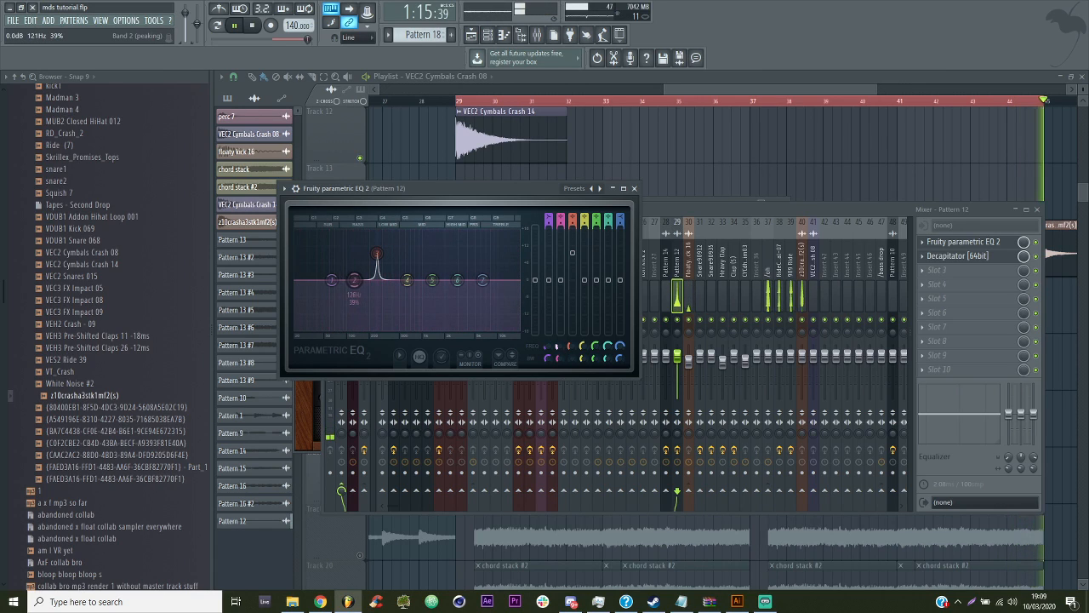
drag(365, 280, 365, 246)
scroll(367, 280, down, 8)
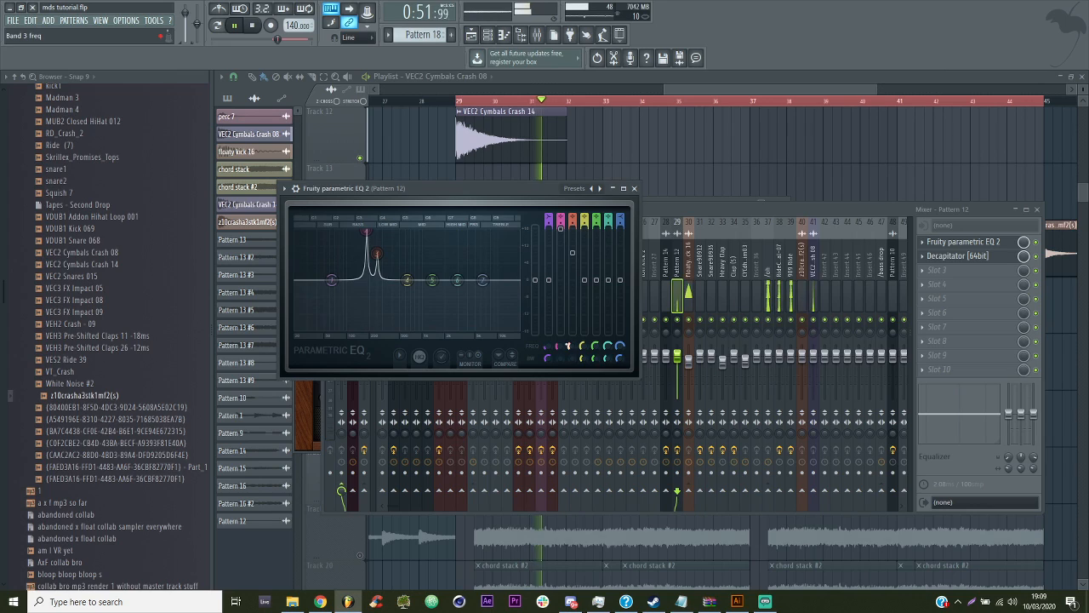
drag(559, 346, 559, 340)
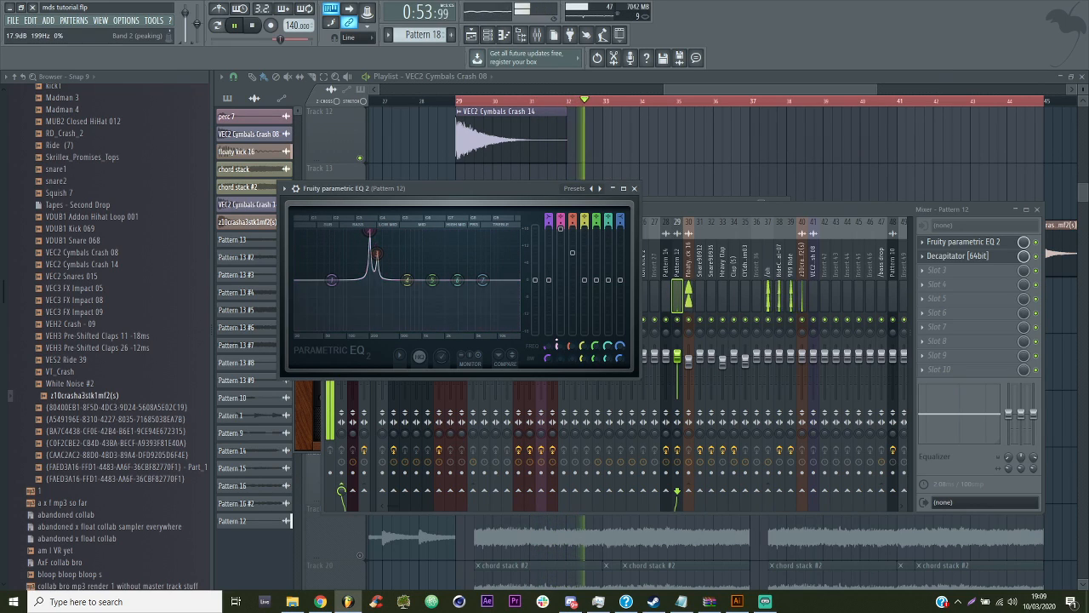
drag(560, 252, 561, 254)
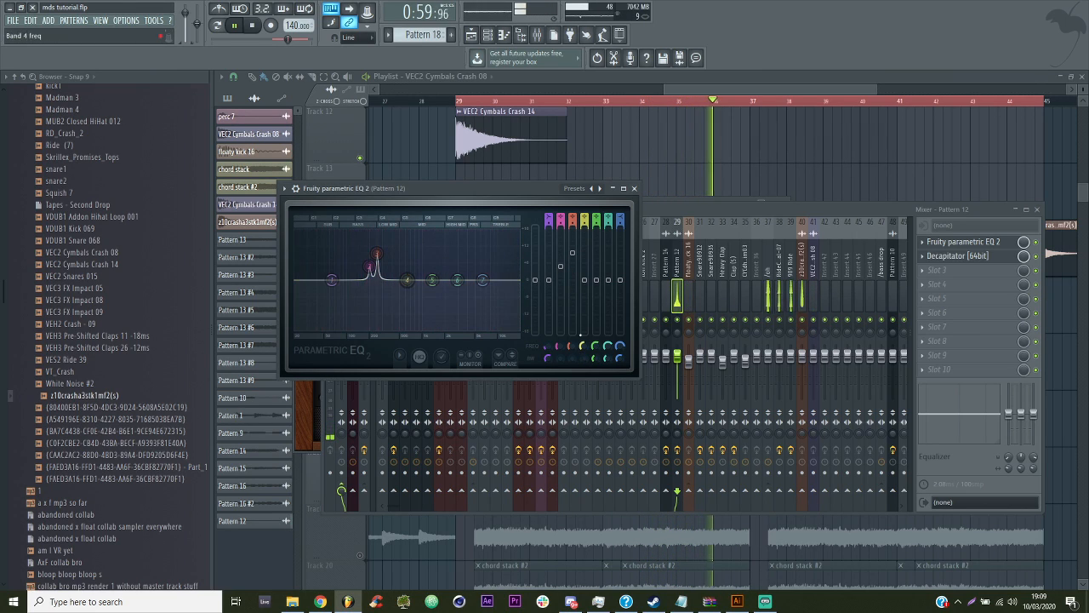
Cut EQ band 4 slightly at about 160 Hz with 0% bandwidth and reduce the band 3 boost
drag(583, 346, 584, 352)
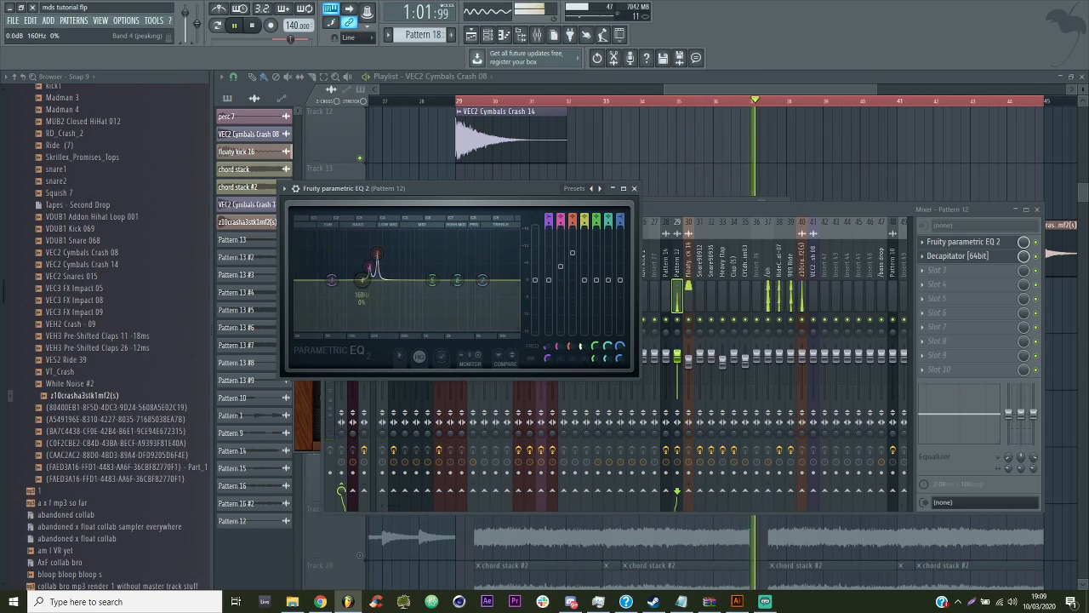
drag(584, 279, 584, 278)
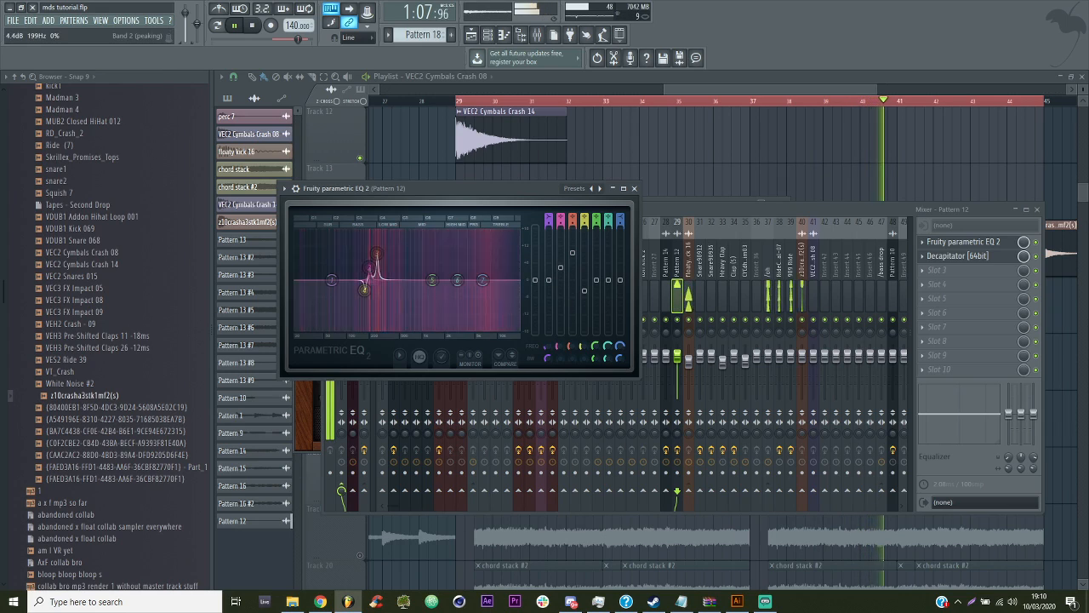
drag(377, 254, 377, 266)
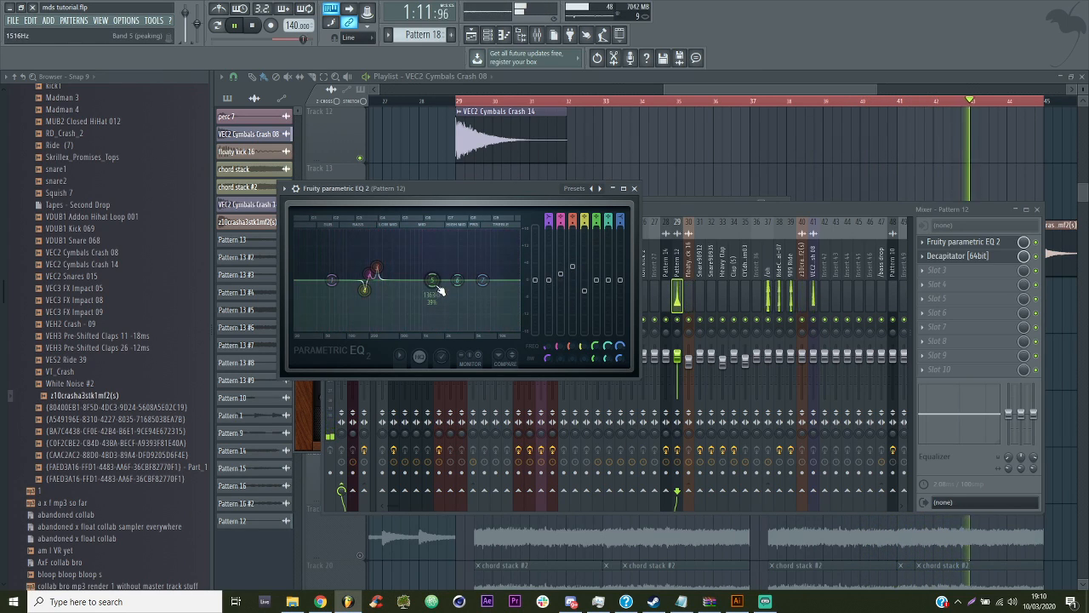
Move EQ band 5 down to the low mids just above band 3, cut it slightly and adjust its bandwidth
drag(430, 281, 388, 292)
scroll(389, 293, up, 3)
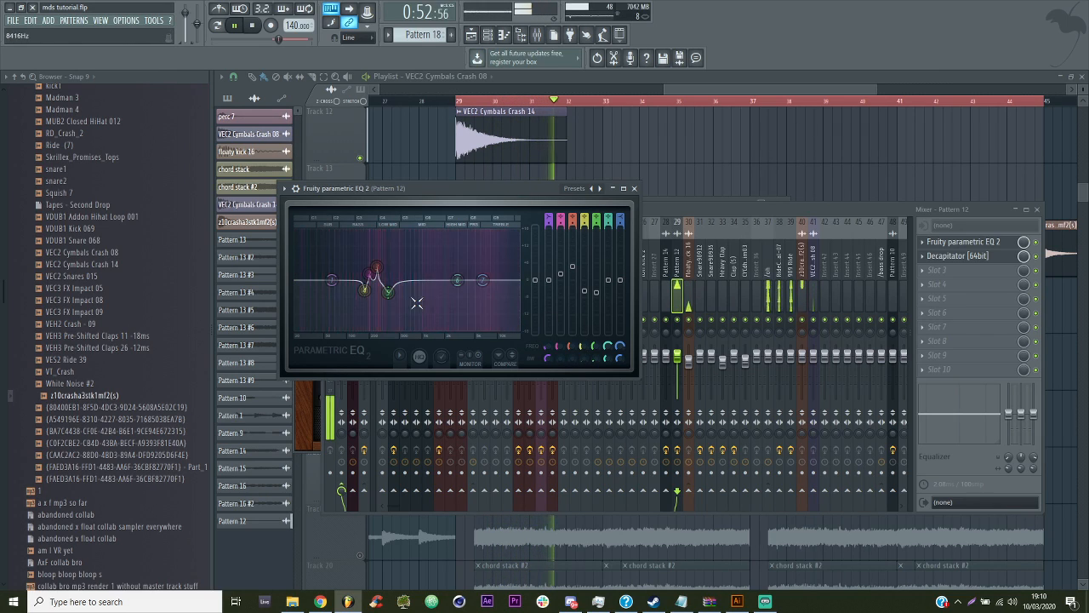
Cut EQ band 1, the low shelf, by about 5.4 dB at 21 Hz and listen to the result
drag(331, 284, 298, 295)
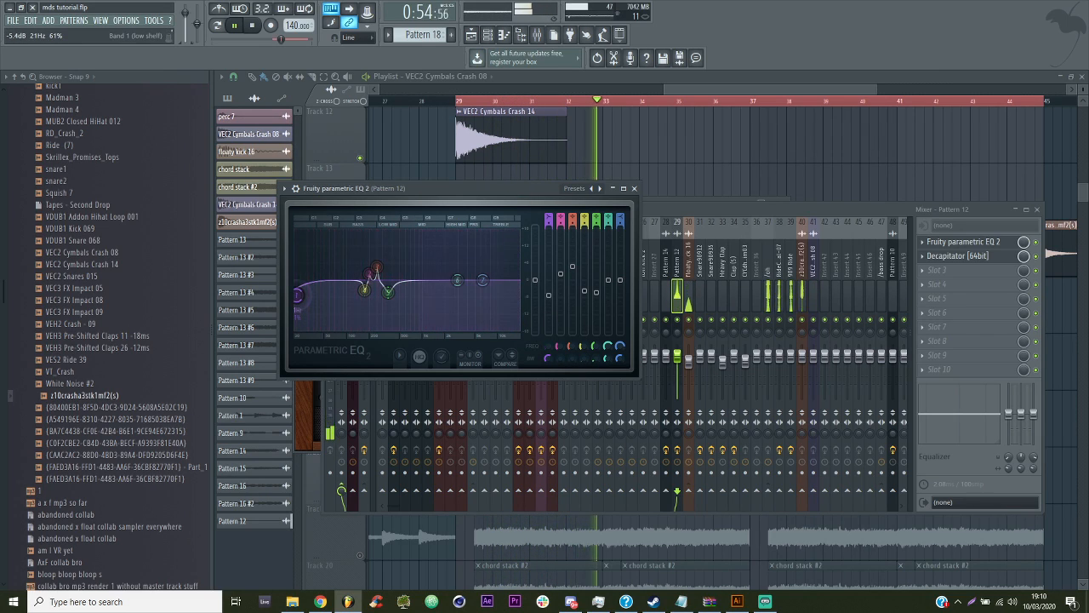
click(685, 321)
right_click(669, 149)
key(space)
key(space)
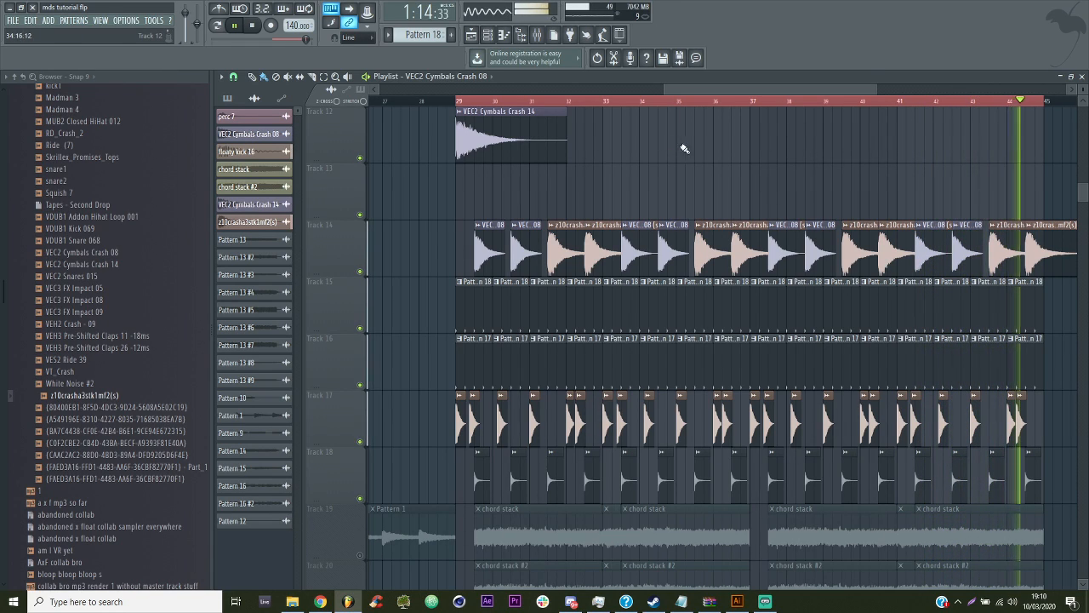
Unmute playlist tracks 9, 10 and 11 and restart playback
key(space)
scroll(395, 226, up, 3)
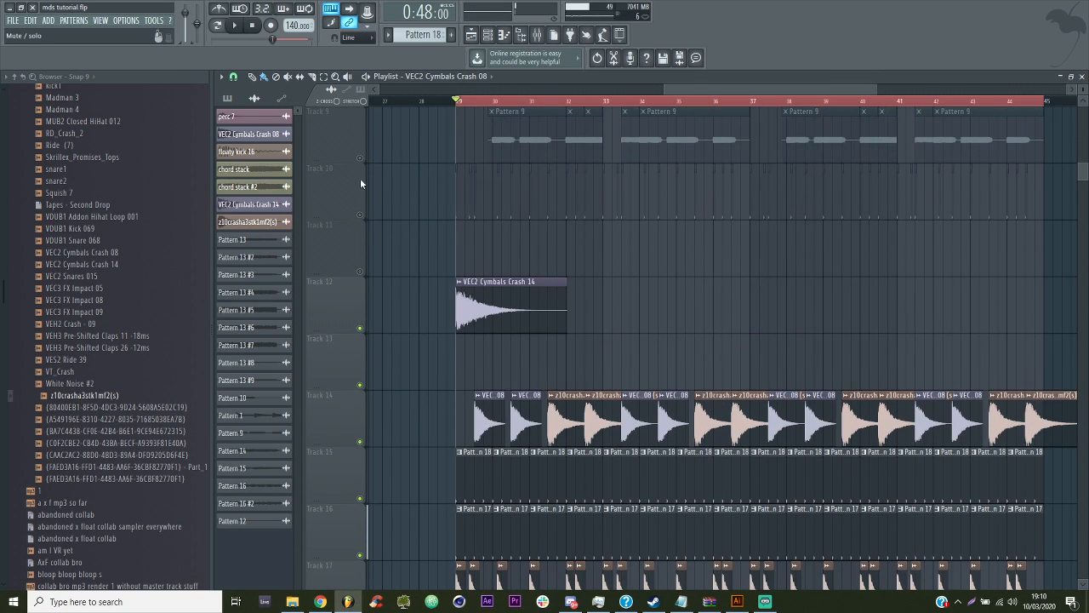
key(space)
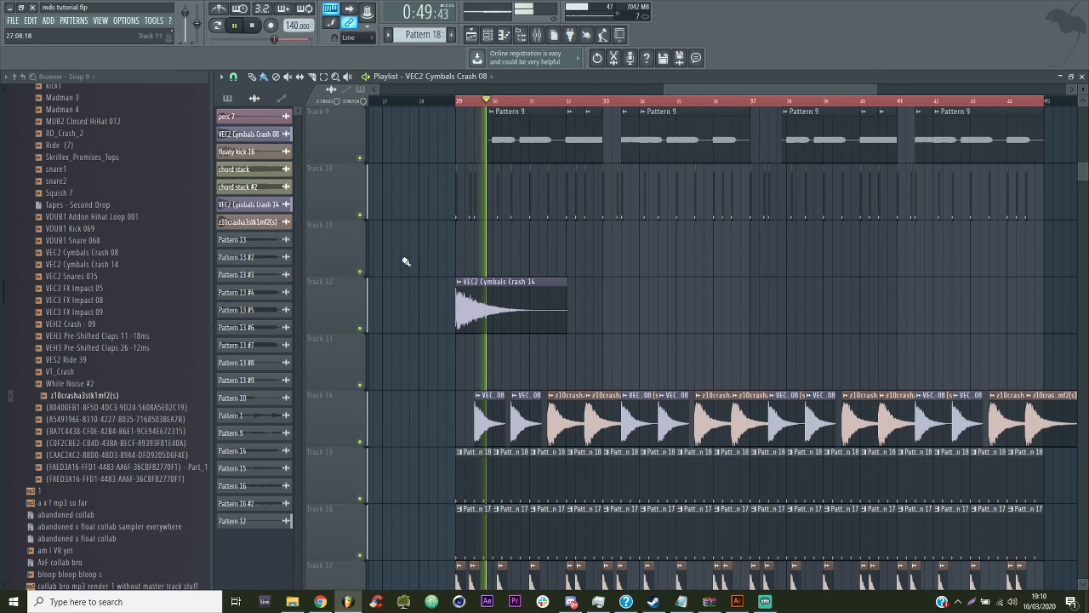
Load Fruity Blood Overdrive into effect slot 2 of the Pattern 9 mixer track and save the project
key(ctrl+s)
key(F9)
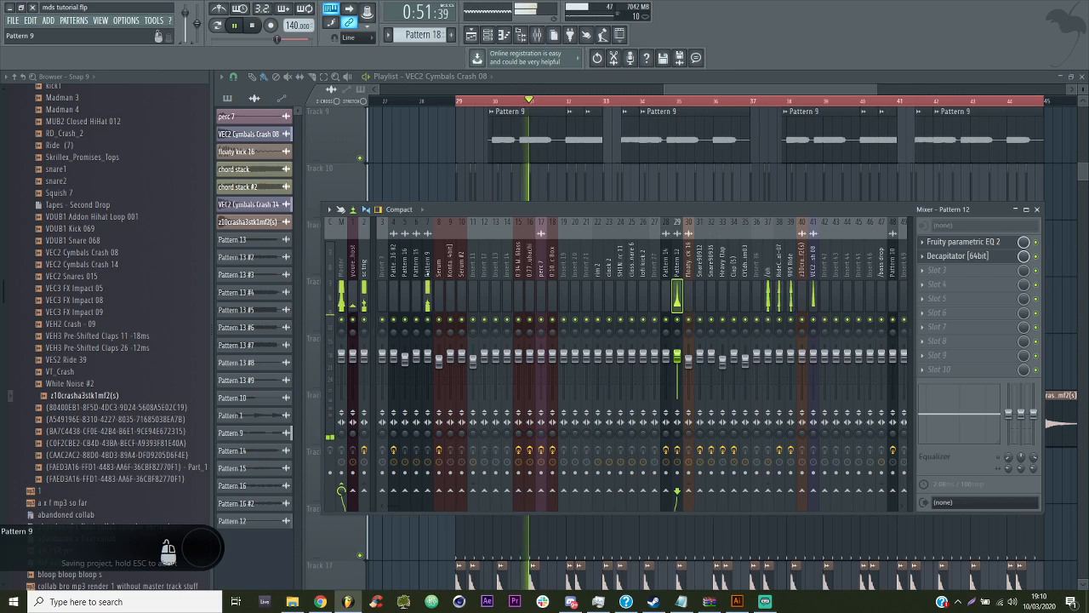
click(427, 272)
click(977, 259)
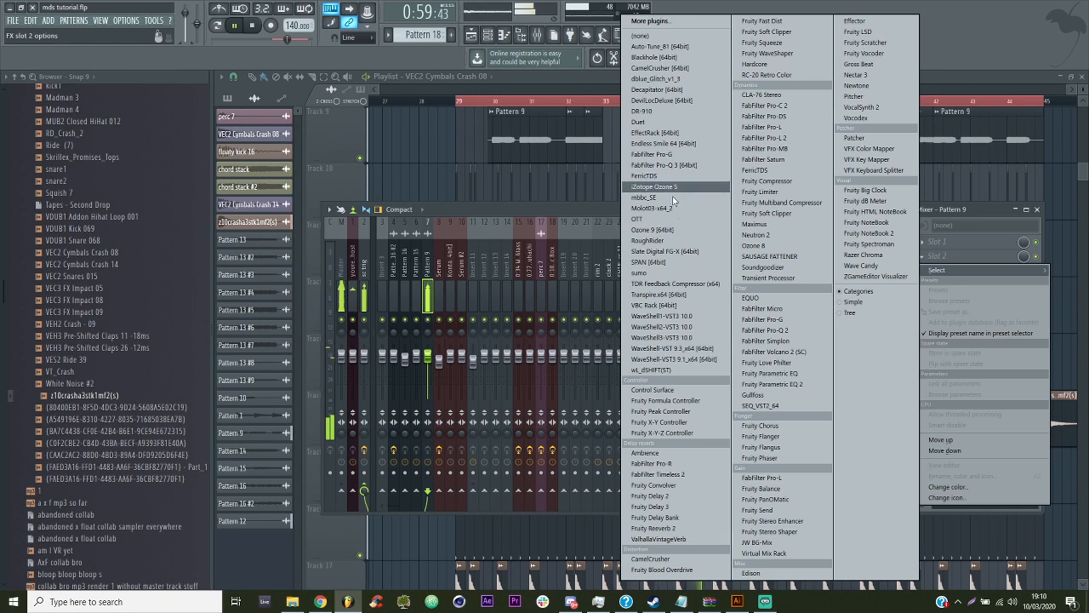
click(701, 571)
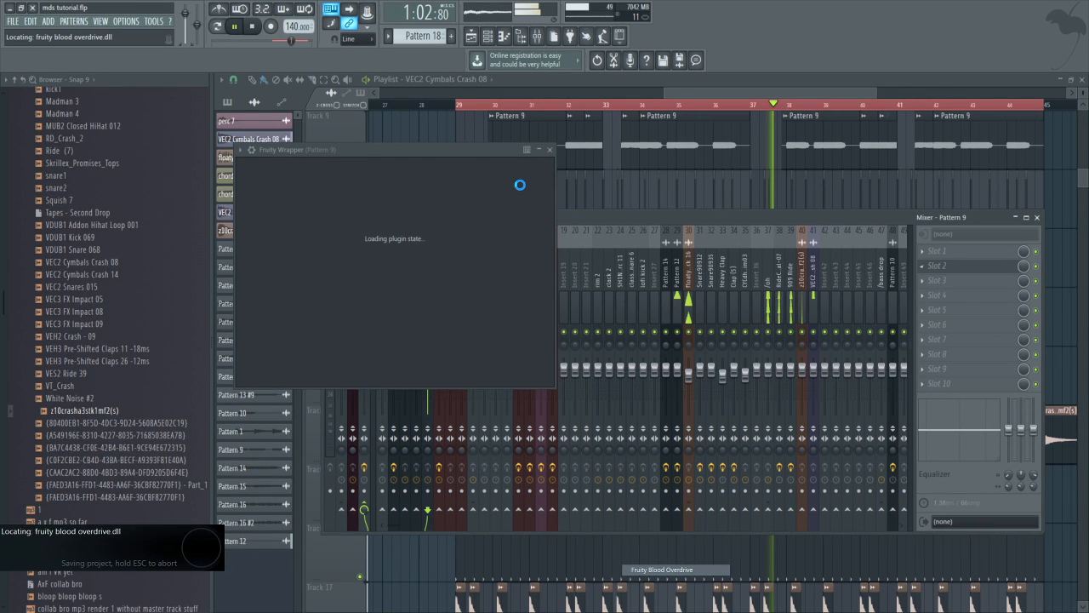
click(502, 144)
click(518, 161)
key(ctrl+s)
key(F5)
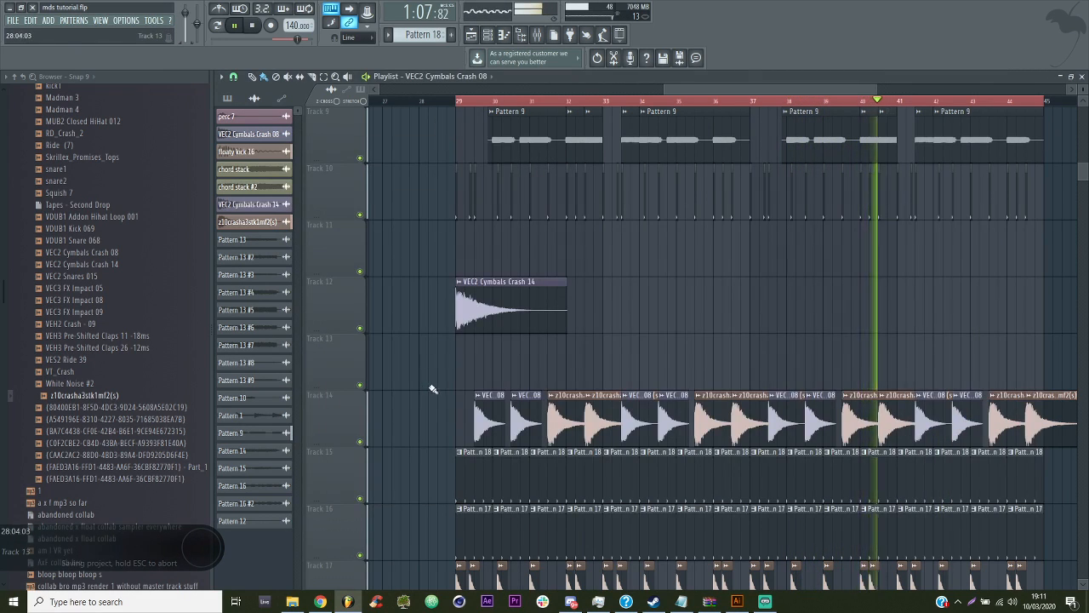
Unmute the chord stack clips on playlist tracks 19 and 20
scroll(417, 400, down, 4)
click(360, 499)
click(361, 555)
click(536, 35)
key(F9)
scroll(445, 353, down, 5)
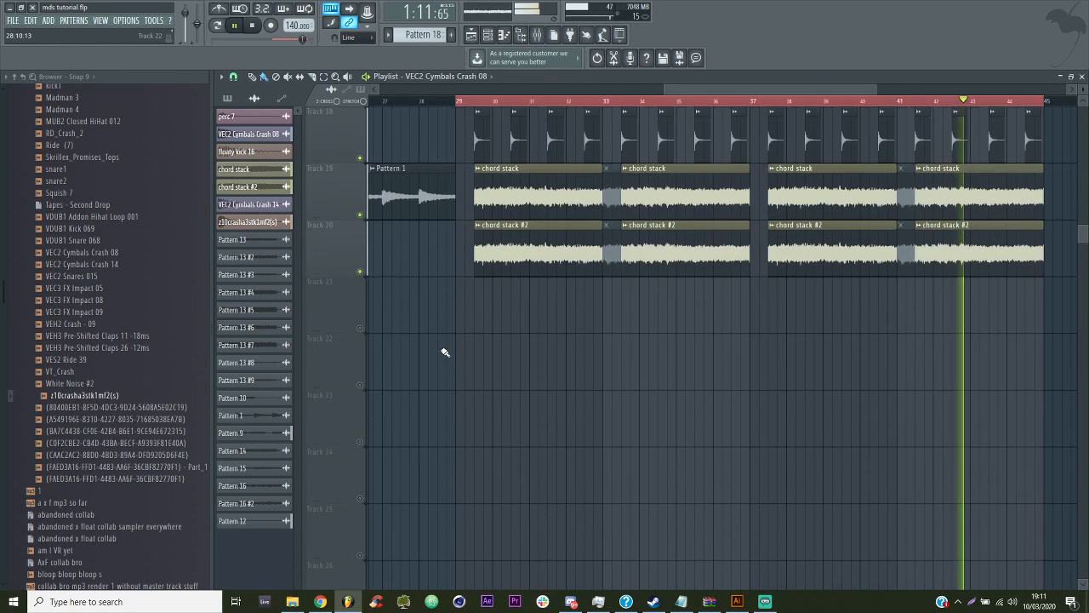
Unmute the Pattern 15, Pattern 14 and Pattern 16 clips on playlist tracks 5, 6 and 4
scroll(440, 348, up, 7)
scroll(443, 345, down, 3)
scroll(443, 342, up, 10)
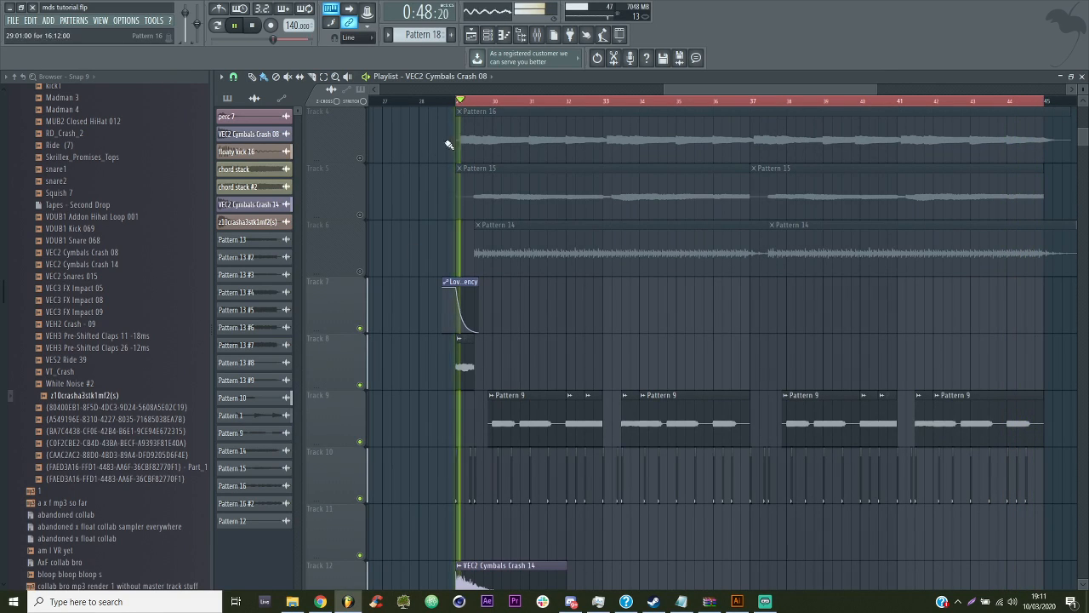
click(360, 214)
click(360, 271)
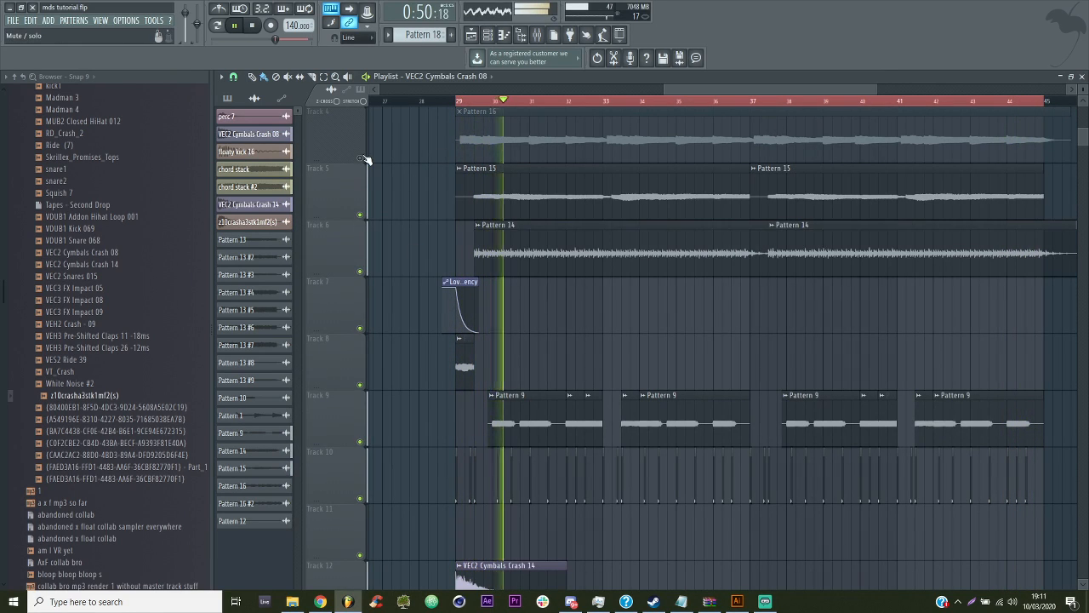
click(359, 157)
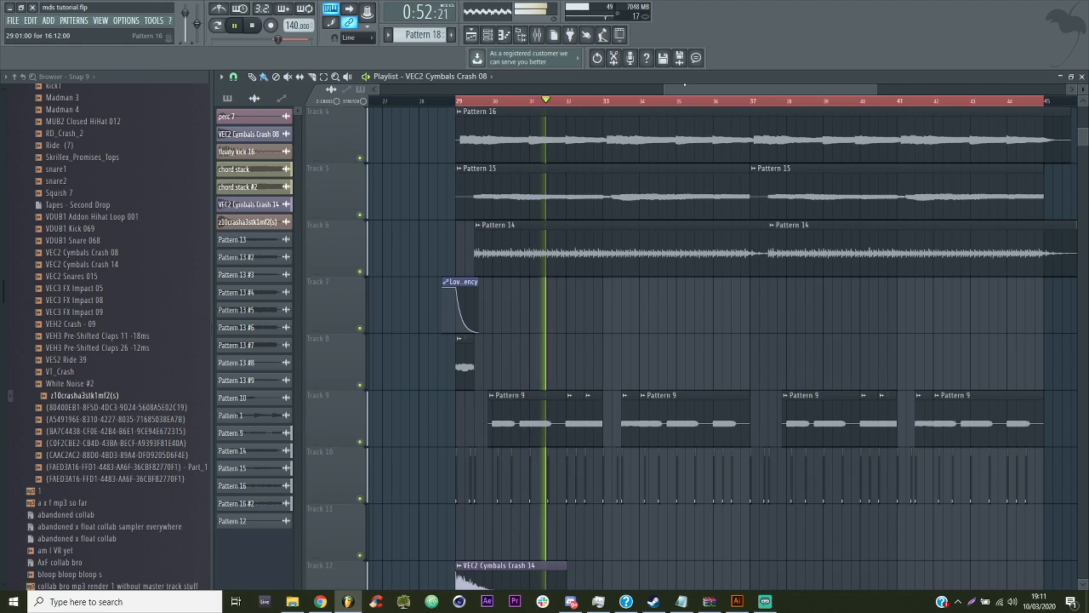
Save the project, clear the loop selection over the drop and play the arrangement from about bar 25
drag(660, 89, 379, 90)
key(ctrl+s)
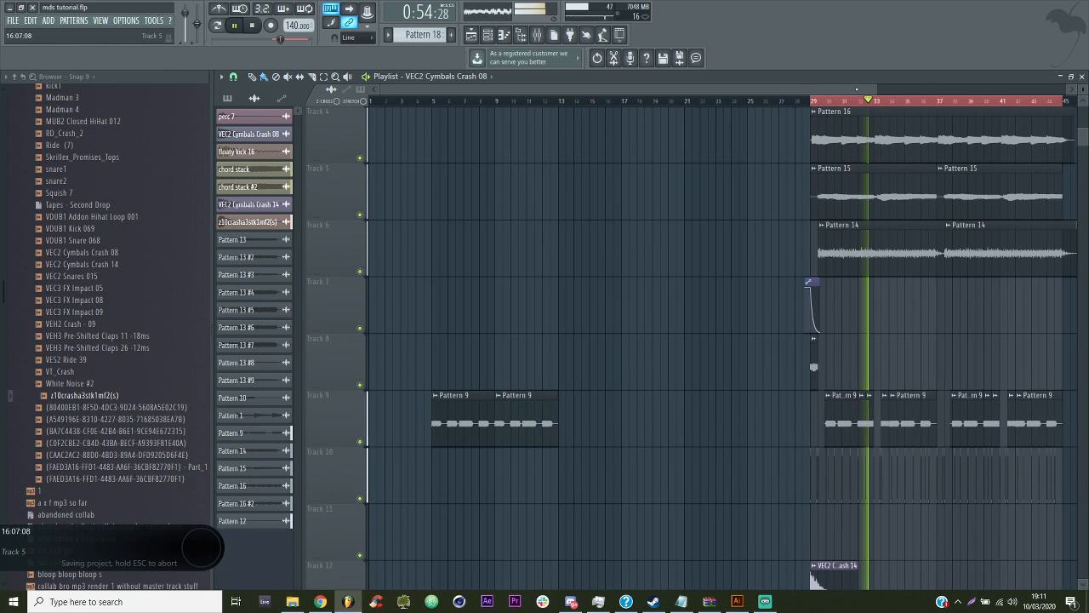
drag(876, 86, 1034, 89)
right_click(891, 102)
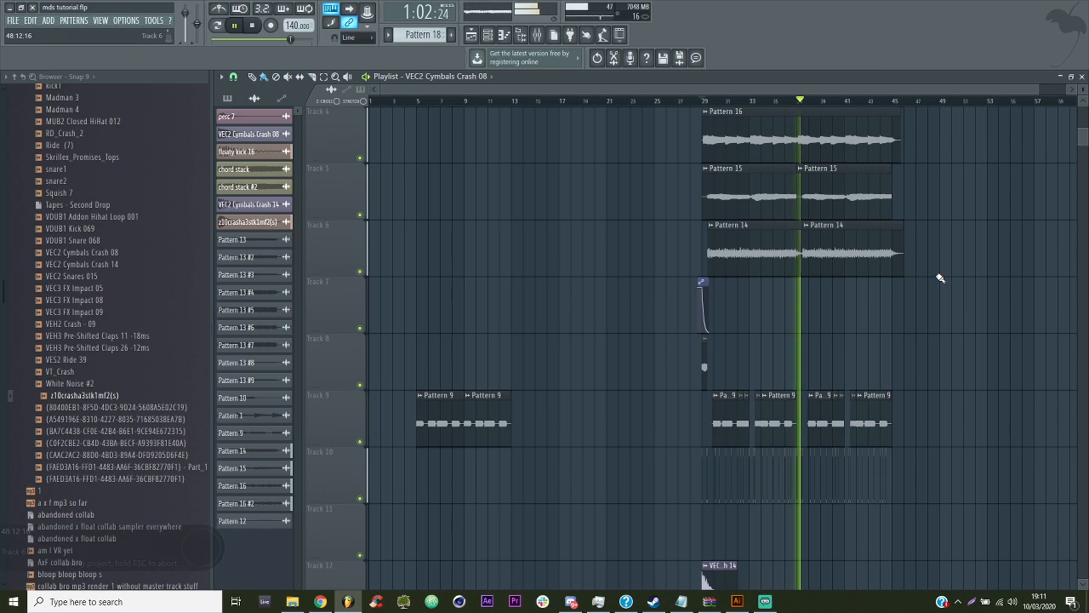
click(663, 102)
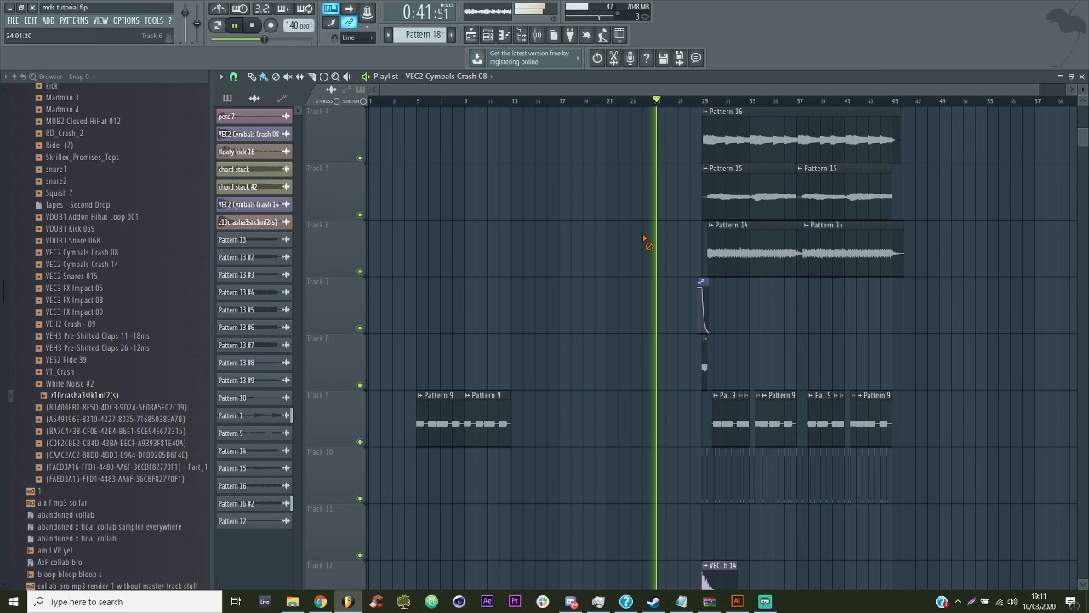
scroll(646, 240, down, 5)
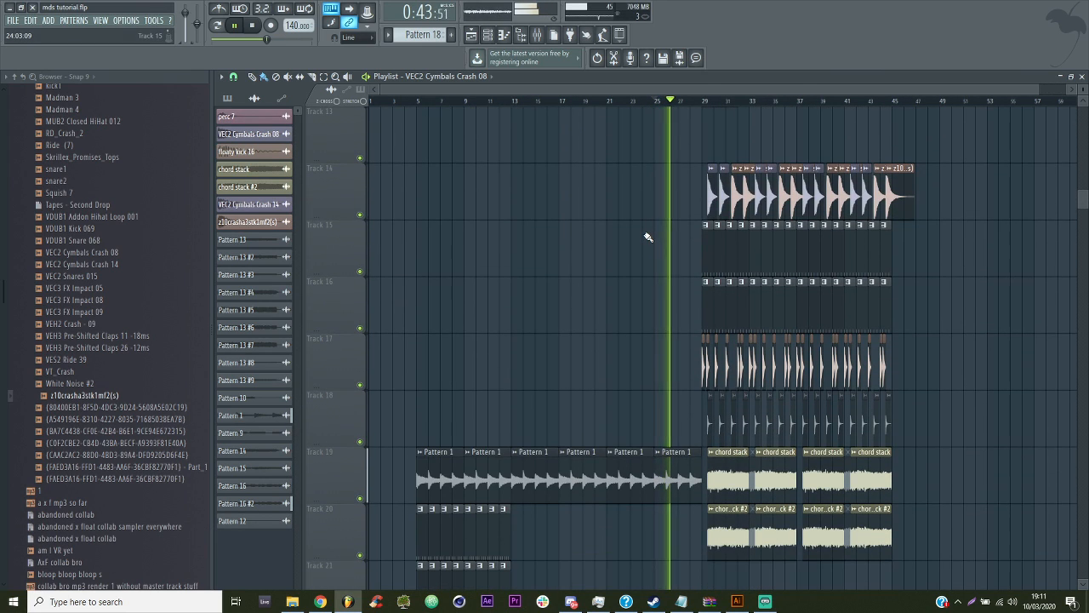
scroll(647, 238, down, 2)
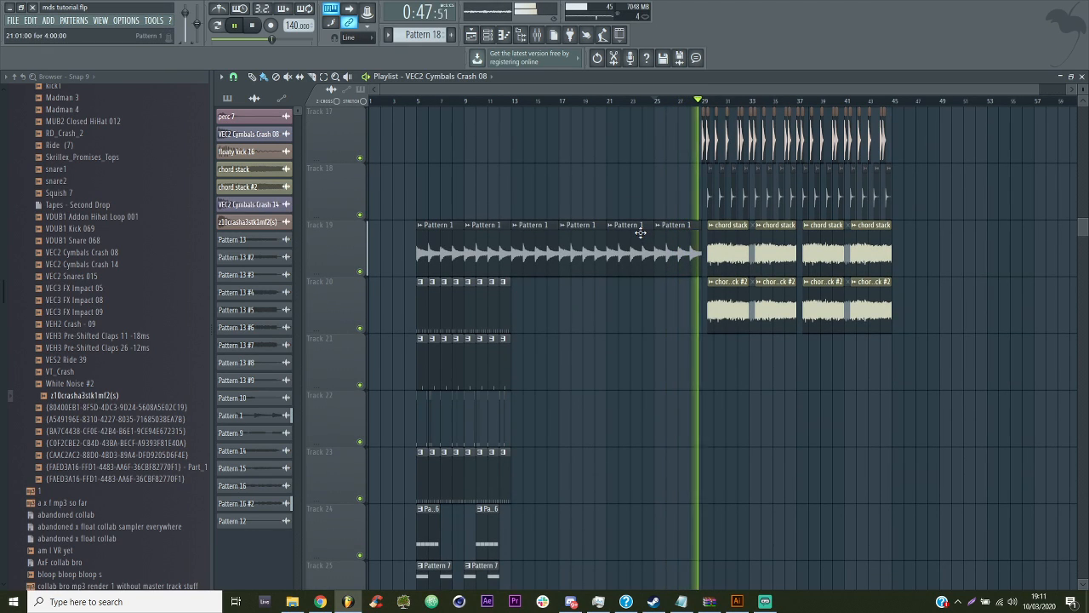
scroll(643, 216, up, 3)
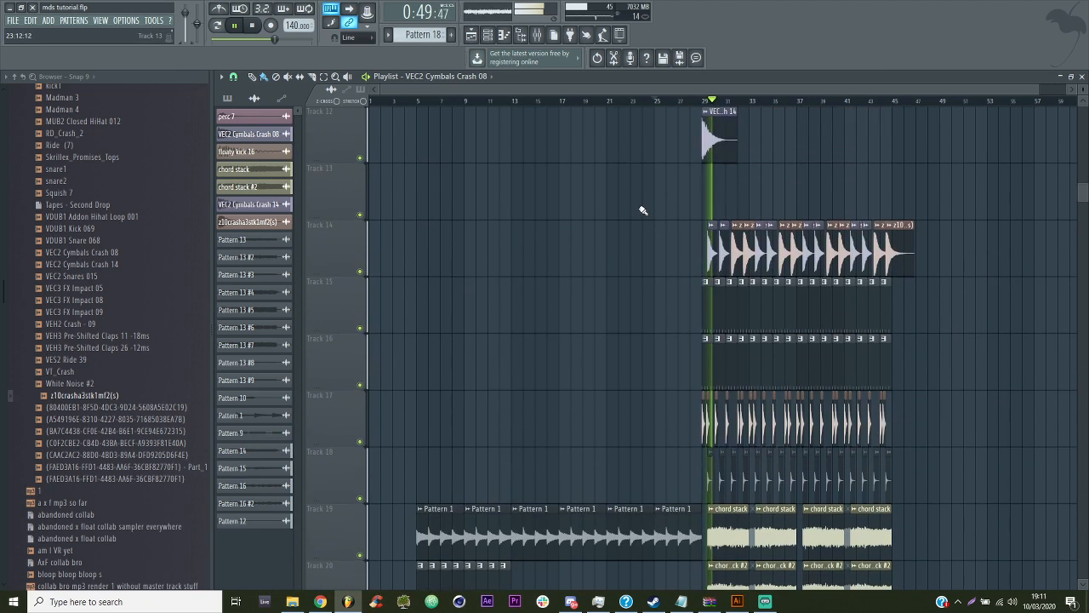
Play the transition into the drop and delete the second floaty kick clip of bar 29 on track 17
drag(1034, 86, 595, 89)
drag(519, 89, 747, 89)
click(586, 101)
right_click(649, 421)
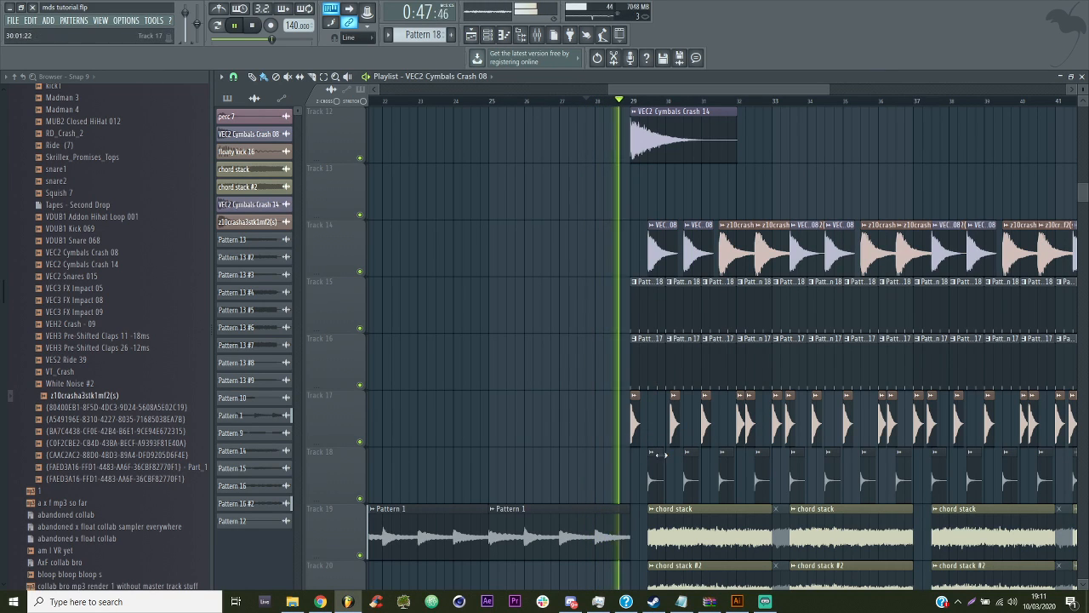
Trim the first Pattern 18 and Pattern 17 clips on tracks 15 and 16 to start midway through bar 29
scroll(652, 477, up, 3)
scroll(650, 475, down, 1)
drag(650, 475, 649, 532)
key(space)
key(space)
Move the short frequency automation clip on track 7 and the short clip on track 8 from bar 29 to bar 37, and save the project
scroll(631, 488, up, 3)
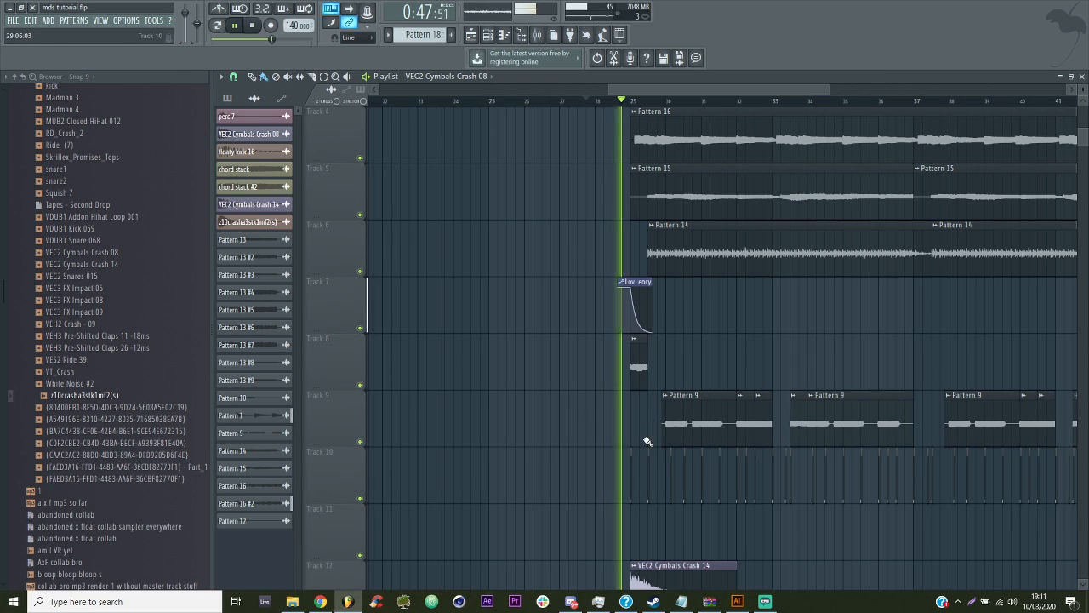
key(space)
key(space)
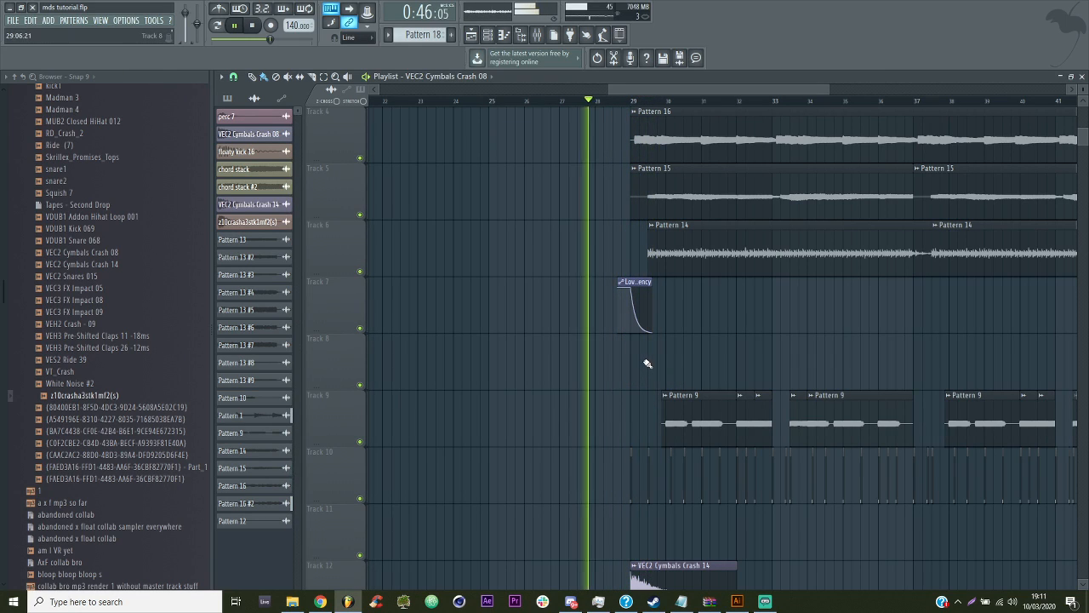
drag(644, 376, 922, 370)
key(space)
key(space)
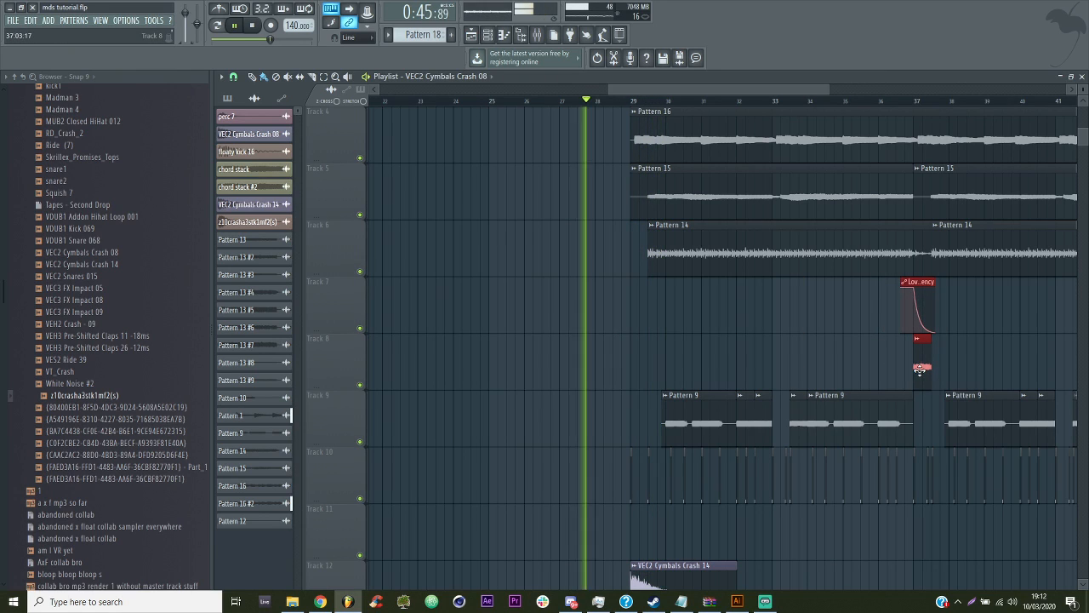
ctrl+click(737, 371)
key(ctrl+s)
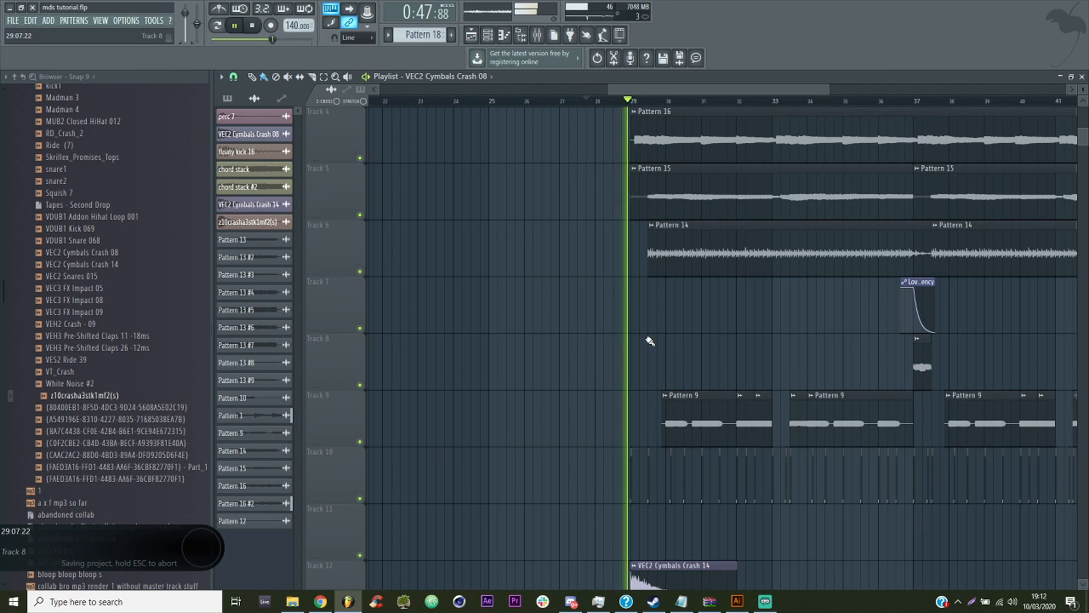
Delete the VEC2 Cymbals Crash 14 clip on track 12 to audition the drop without it, and undo the deletion
scroll(649, 341, down, 4)
key(space)
key(space)
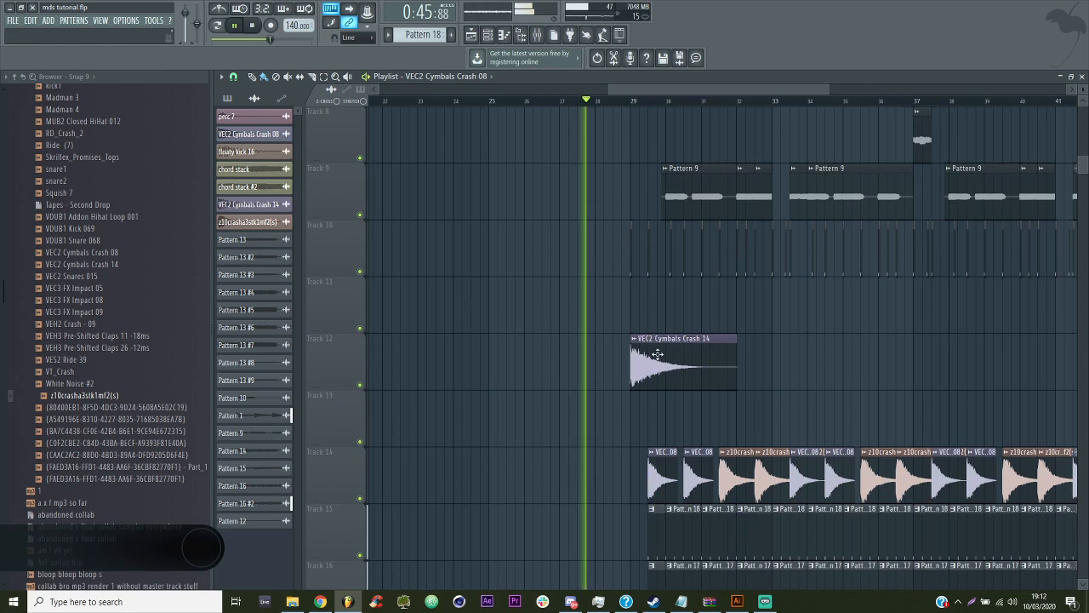
right_click(654, 366)
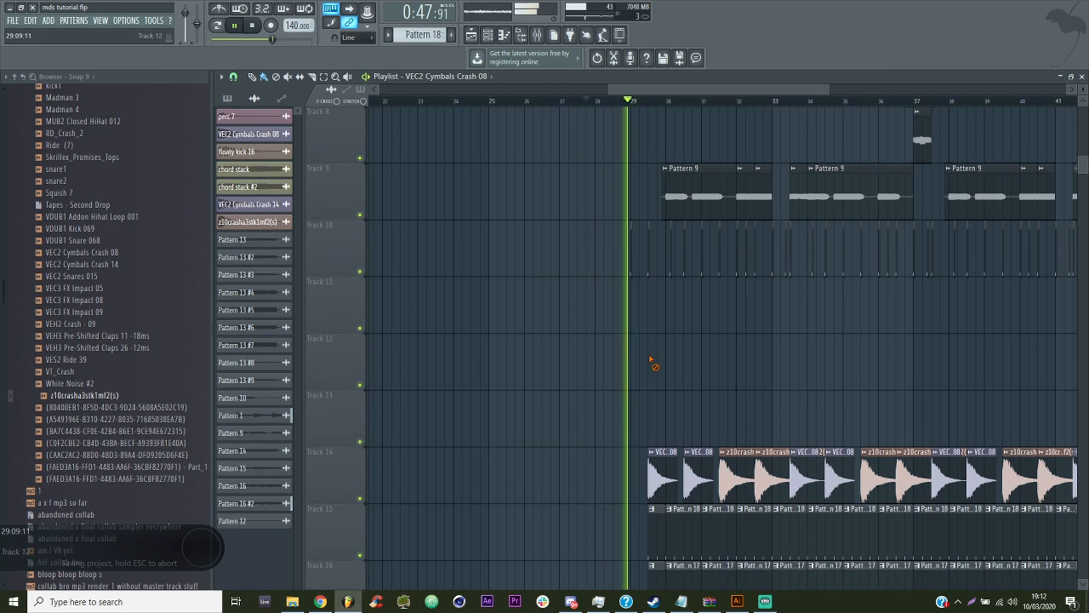
scroll(652, 358, down, 5)
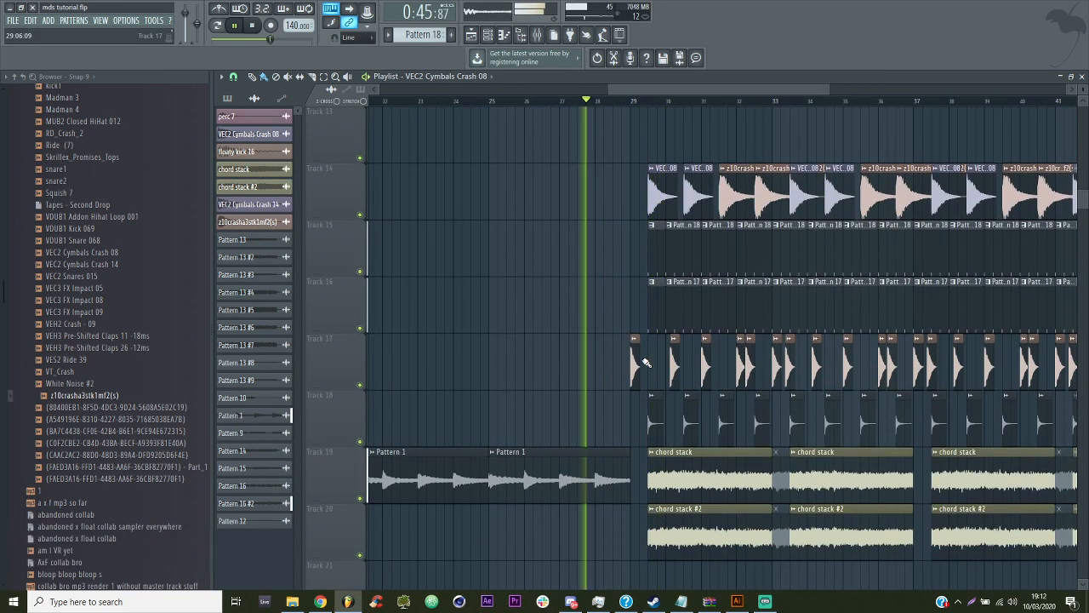
scroll(648, 364, up, 5)
key(ctrl+z)
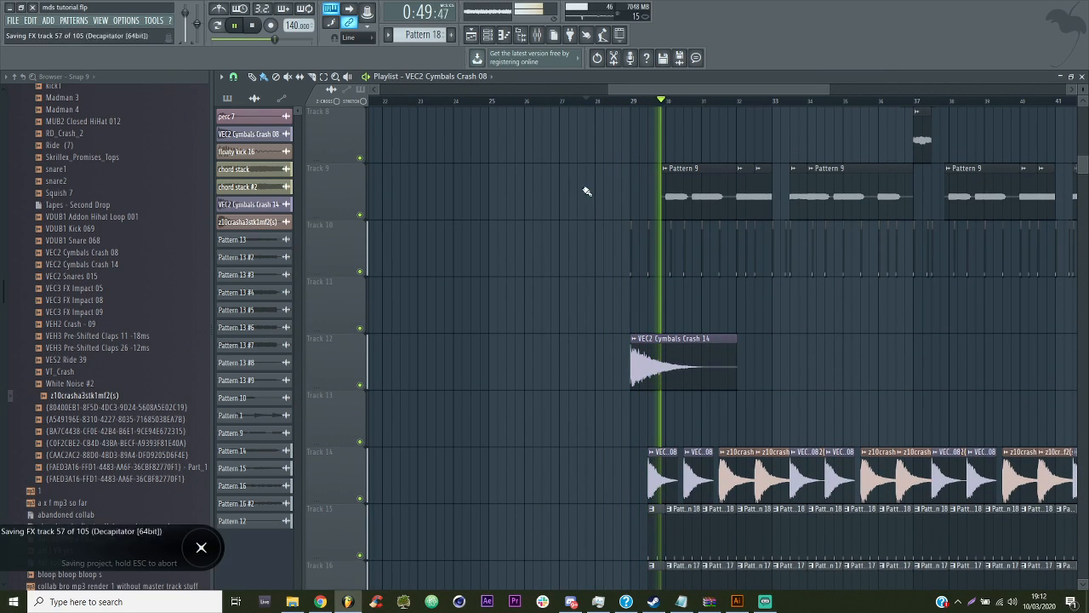
Replay the transition and shorten the last Pattern 1 clip on track 19 to end midway through bar 28
click(582, 103)
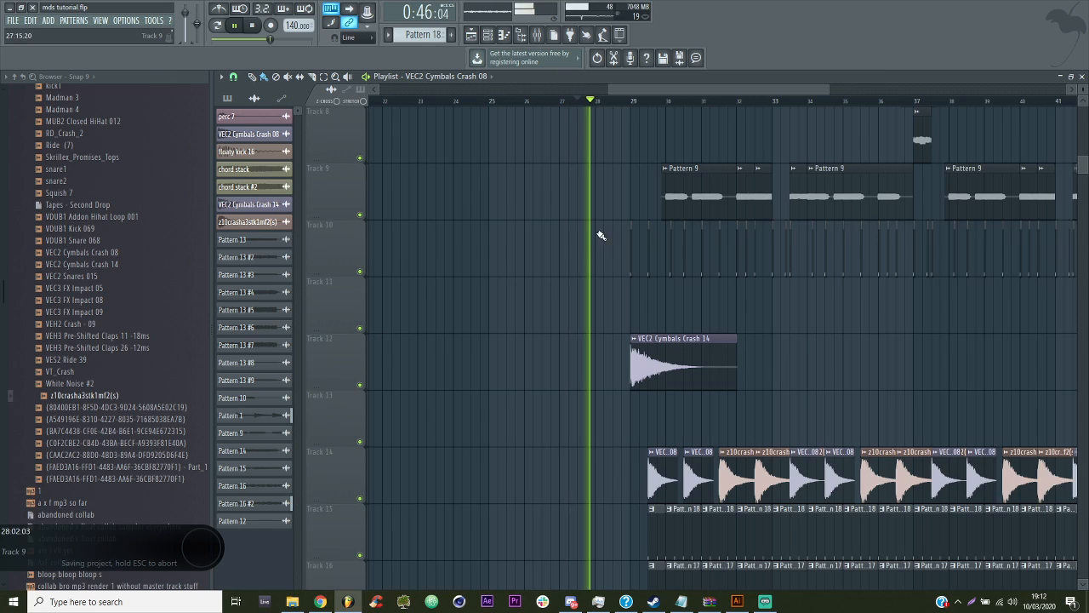
scroll(593, 255, down, 4)
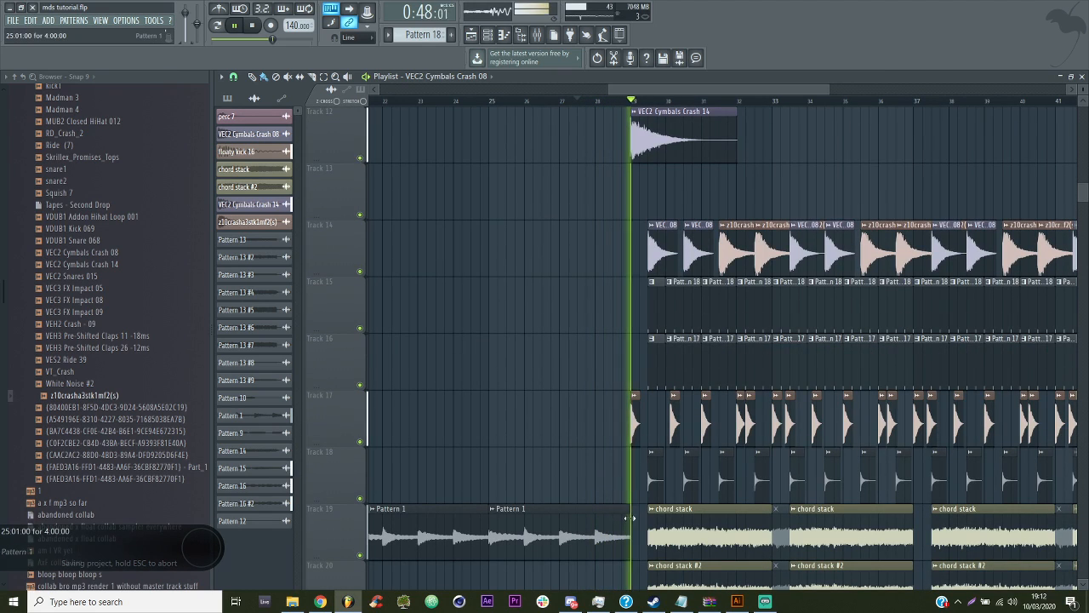
scroll(652, 281, up, 4)
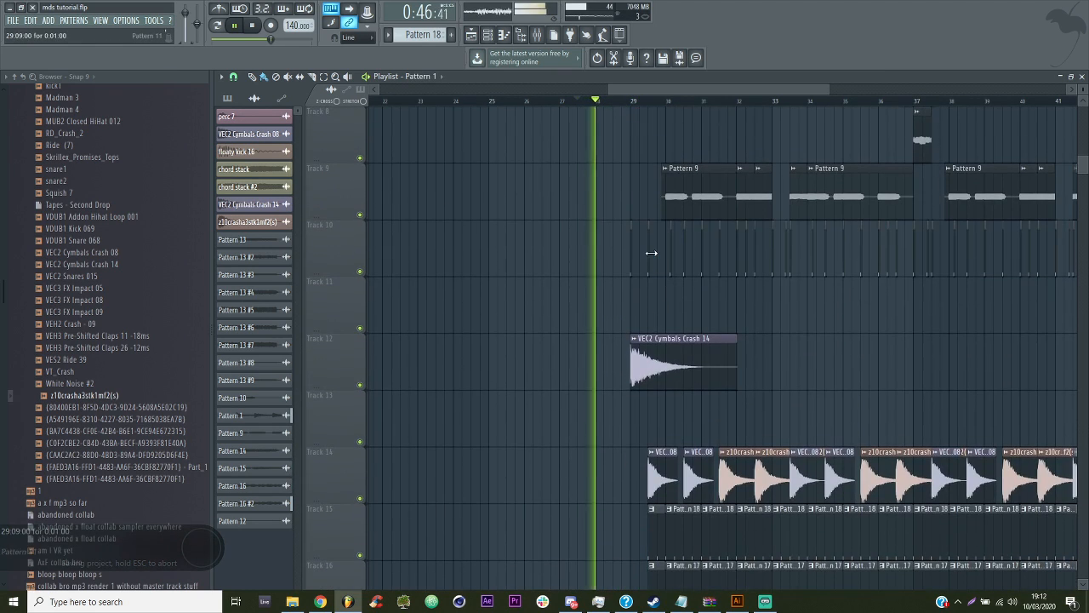
Try a Pattern 12 clip on track 18 midway through bar 28, delete it again and replay the transition
scroll(651, 294, up, 2)
scroll(655, 391, down, 7)
click(651, 409)
click(619, 419)
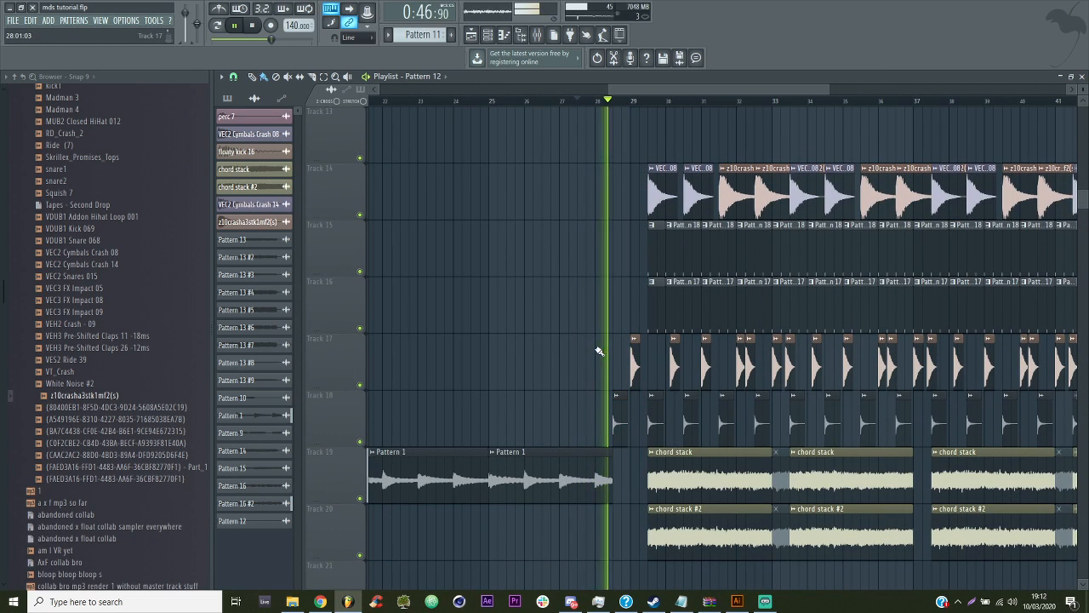
right_click(622, 410)
key(space)
key(space)
Slice the Pattern 16 #2 clip on track 2 midway through bar 28 and delete the piece before bar 29
scroll(611, 472, up, 12)
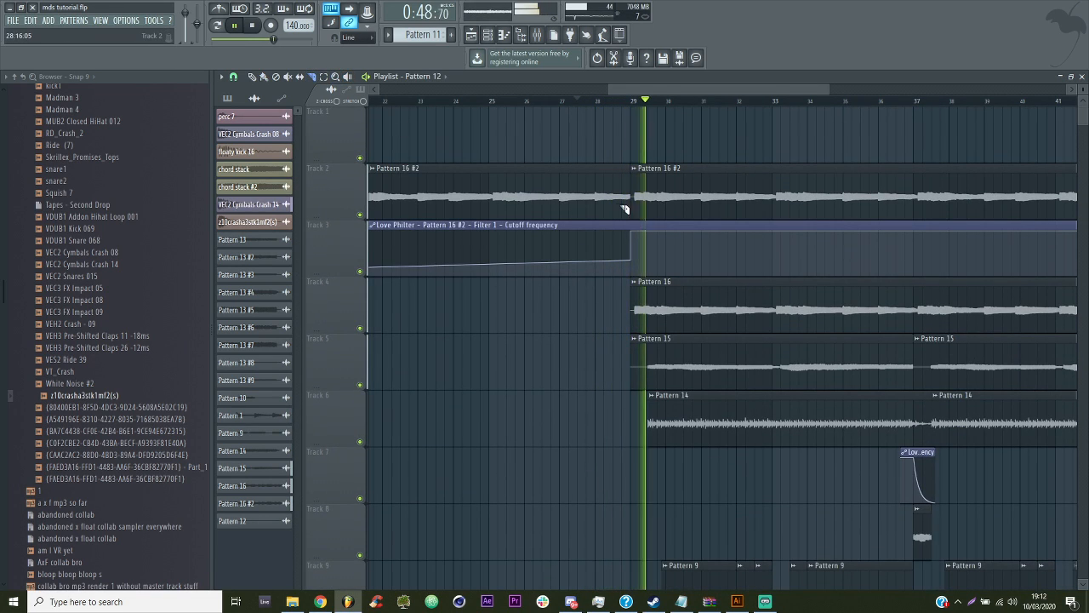
key(space)
key(space)
click(265, 77)
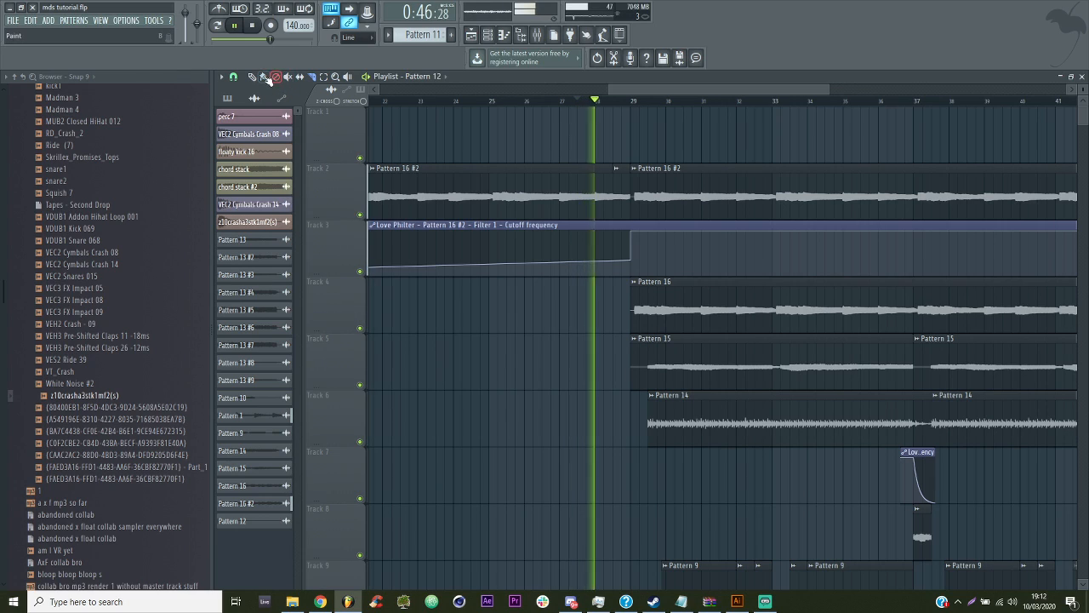
right_click(622, 187)
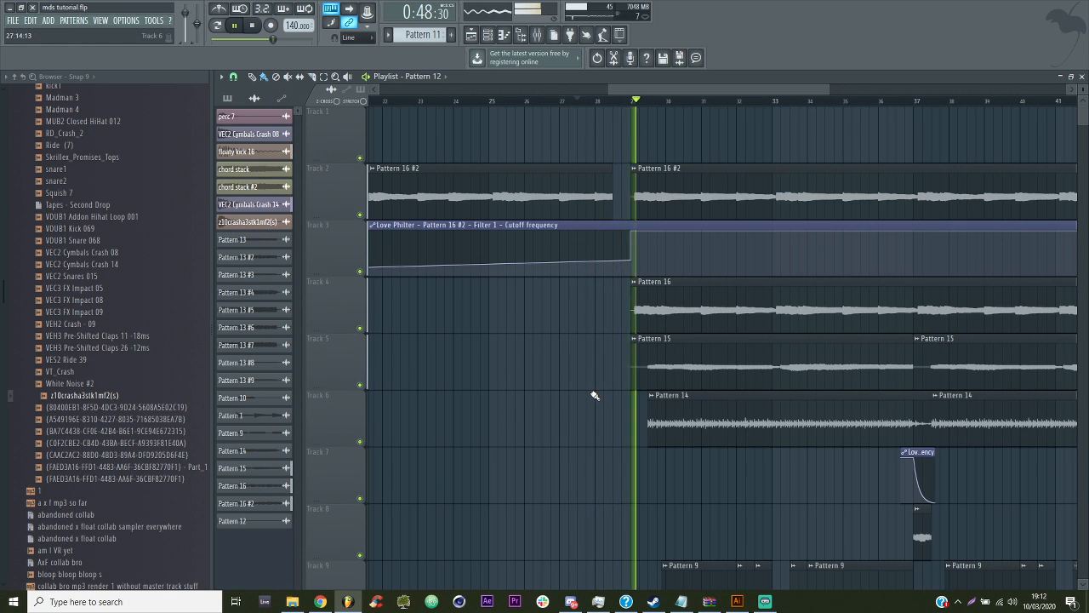
Extend the first Pattern 9 clip on track 9 back to bar 29 and slice it just before bar 30
scroll(591, 389, down, 4)
drag(667, 368, 634, 367)
click(312, 78)
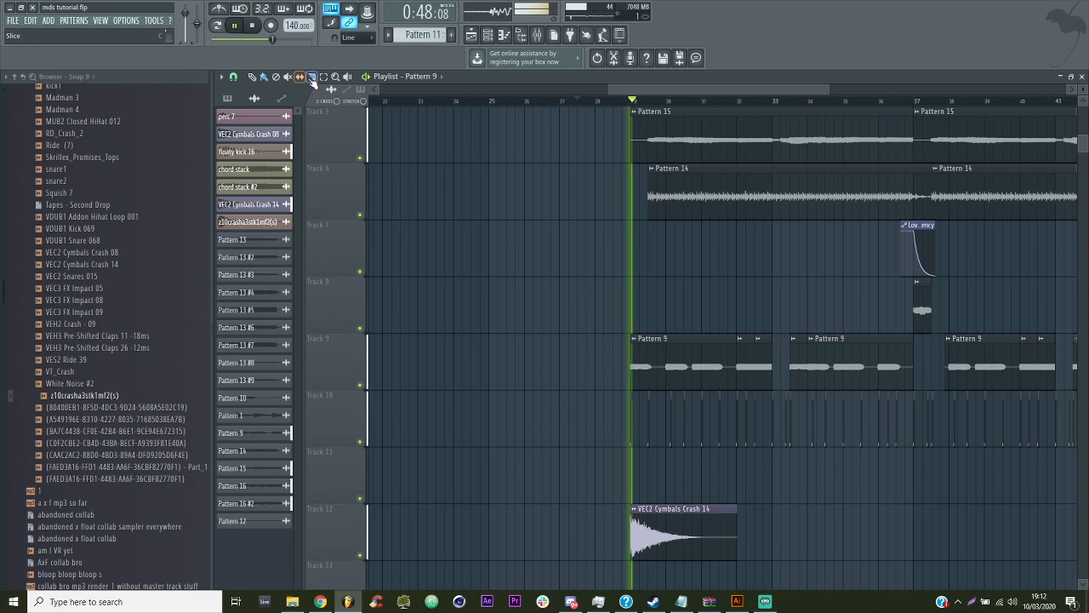
click(657, 375)
right_click(673, 377)
Replay the transition and make the first Pattern 9 clip on track 9 start midway through bar 29
click(263, 78)
key(space)
key(space)
drag(640, 355, 658, 354)
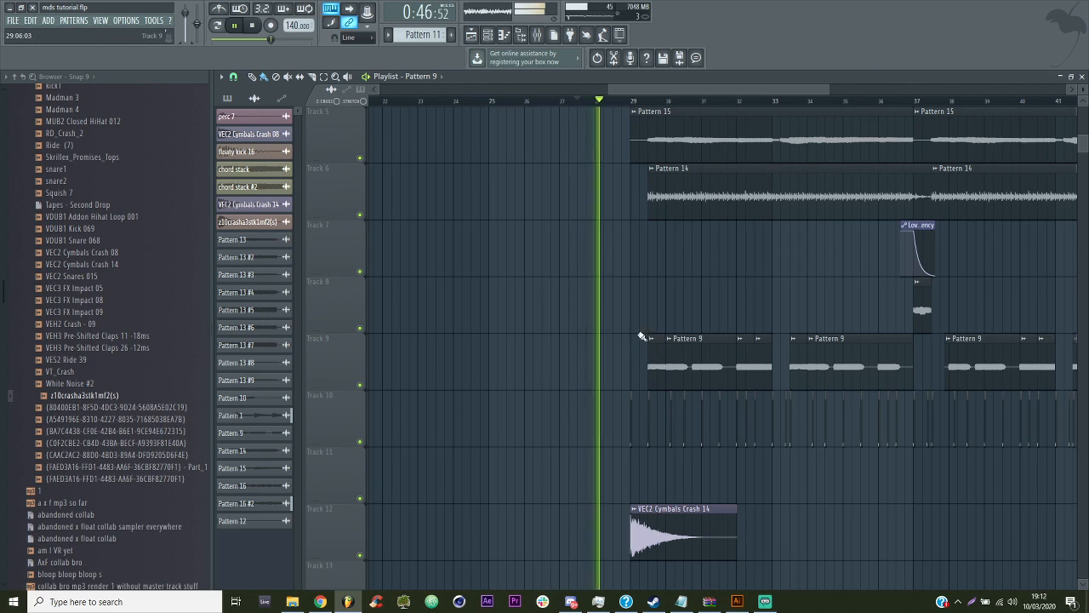
Save the project and play through the drop to about bar 44, showing the whole arrangement
key(ctrl+s)
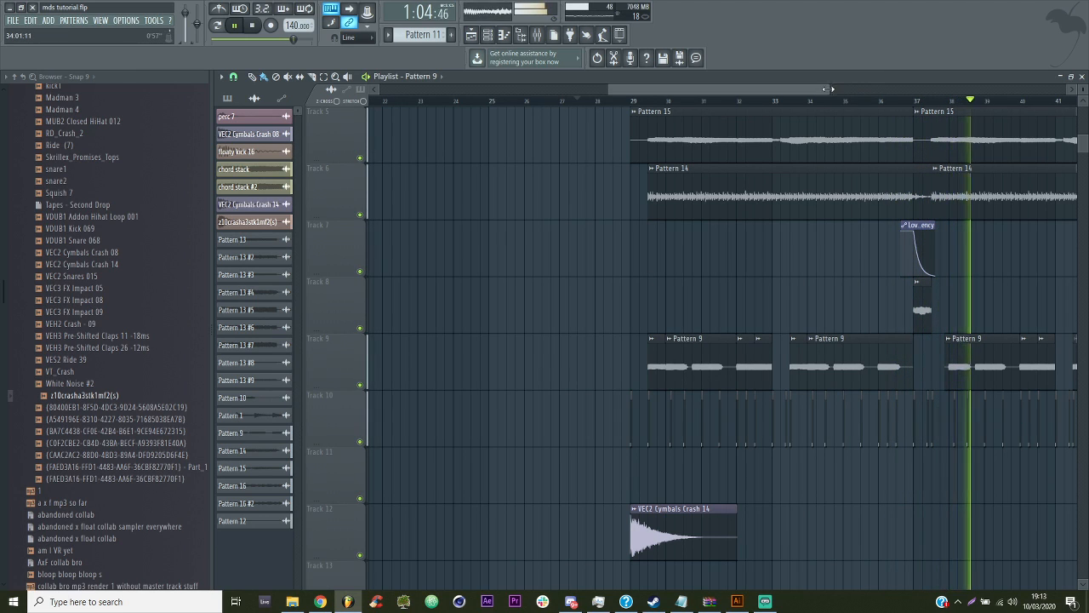
scroll(1019, 241, down, 2)
key(ctrl+s)
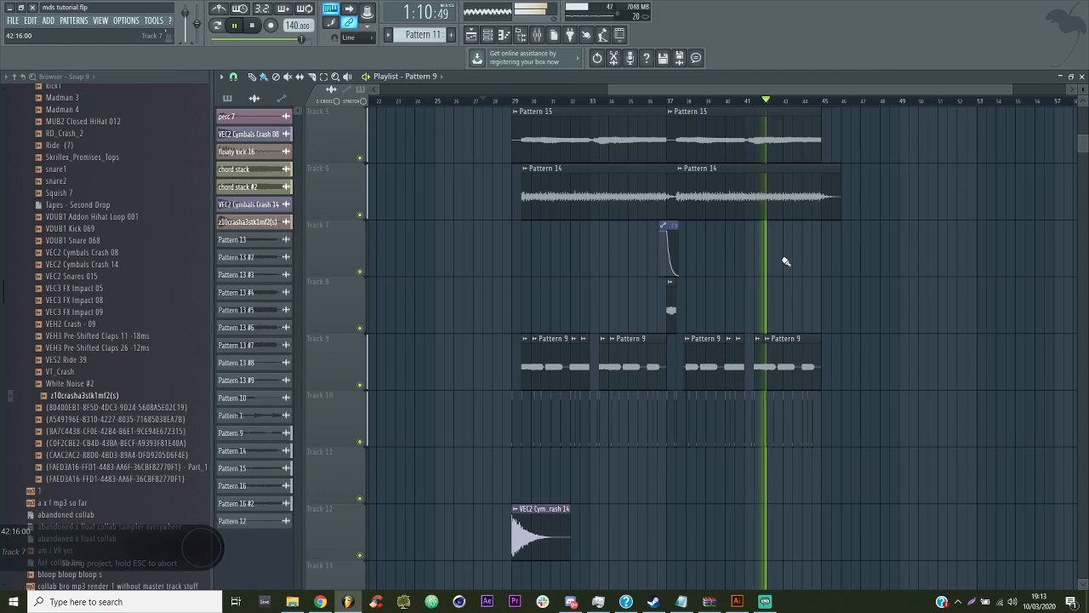
scroll(784, 266, up, 4)
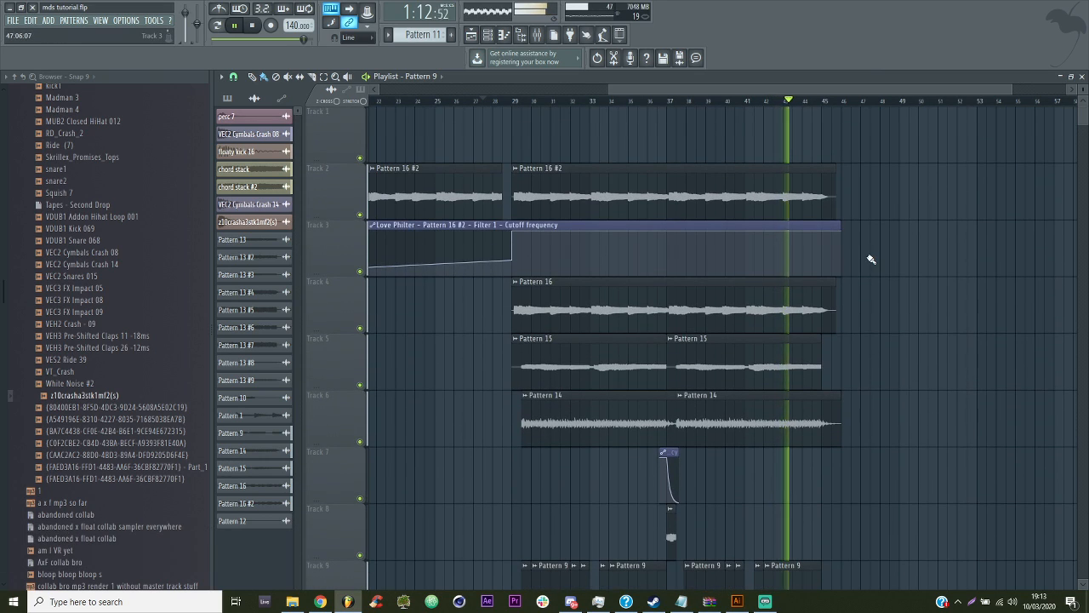
drag(598, 85, 352, 140)
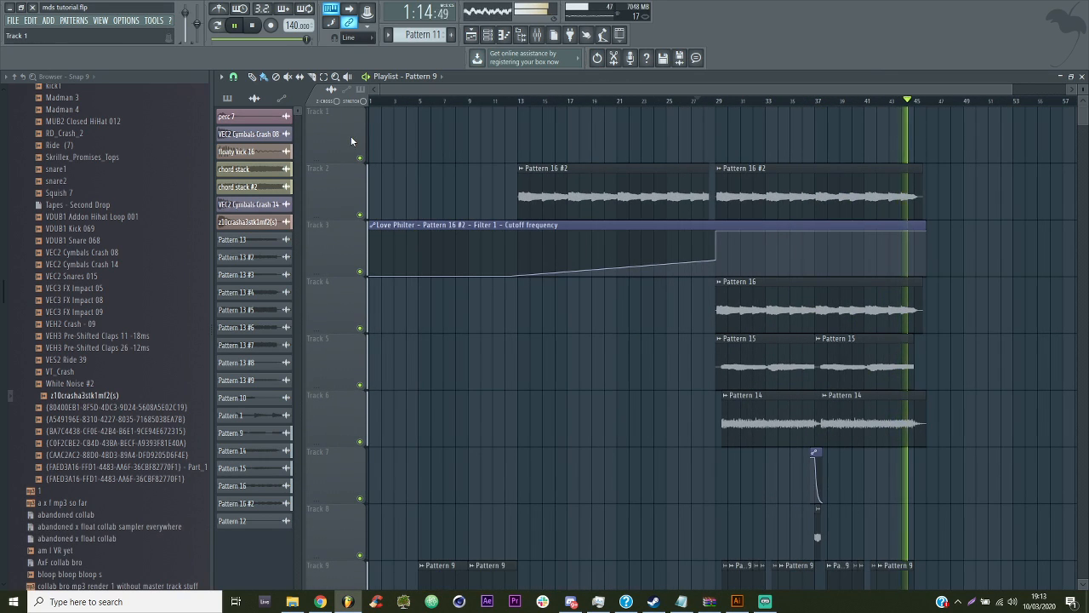
key(space)
Look over the clips of the intro and the drop across all playlist tracks
scroll(622, 275, down, 10)
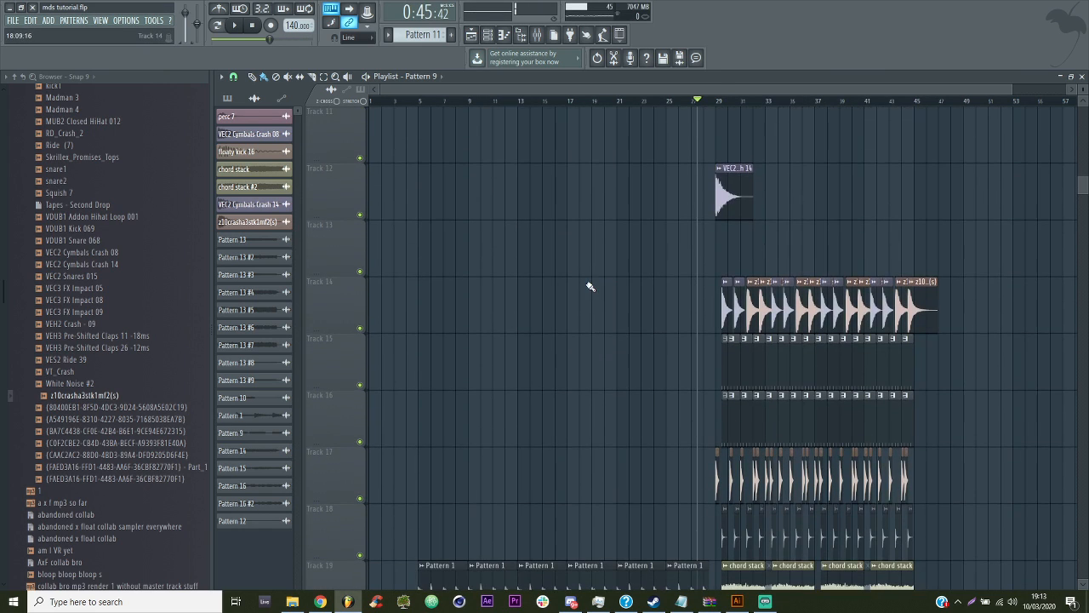
scroll(590, 286, down, 2)
drag(382, 90, 630, 94)
scroll(709, 212, up, 12)
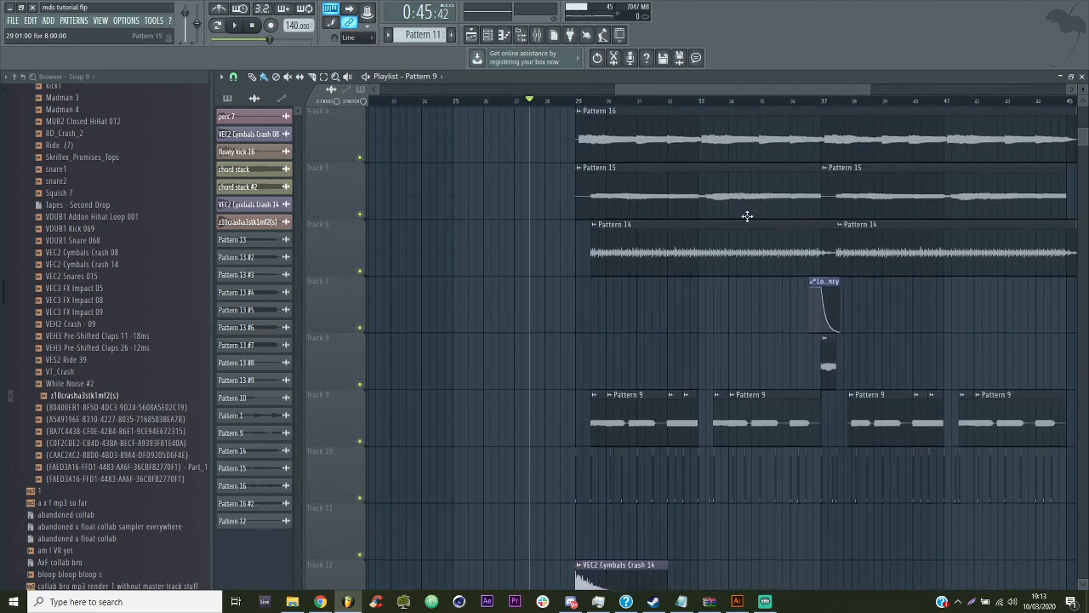
drag(869, 88, 1008, 88)
scroll(791, 231, down, 10)
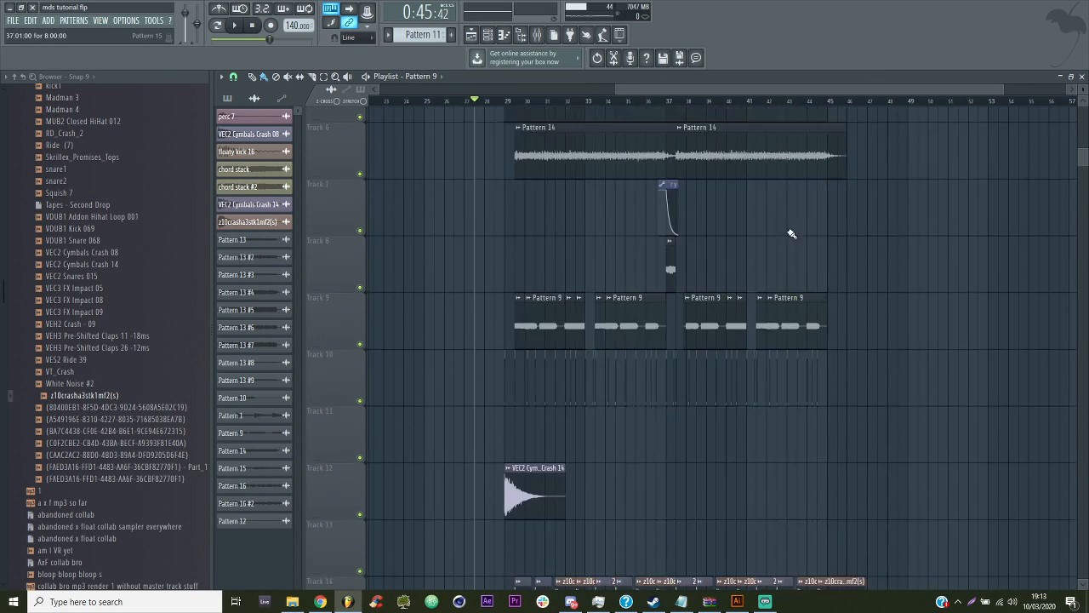
scroll(691, 383, down, 8)
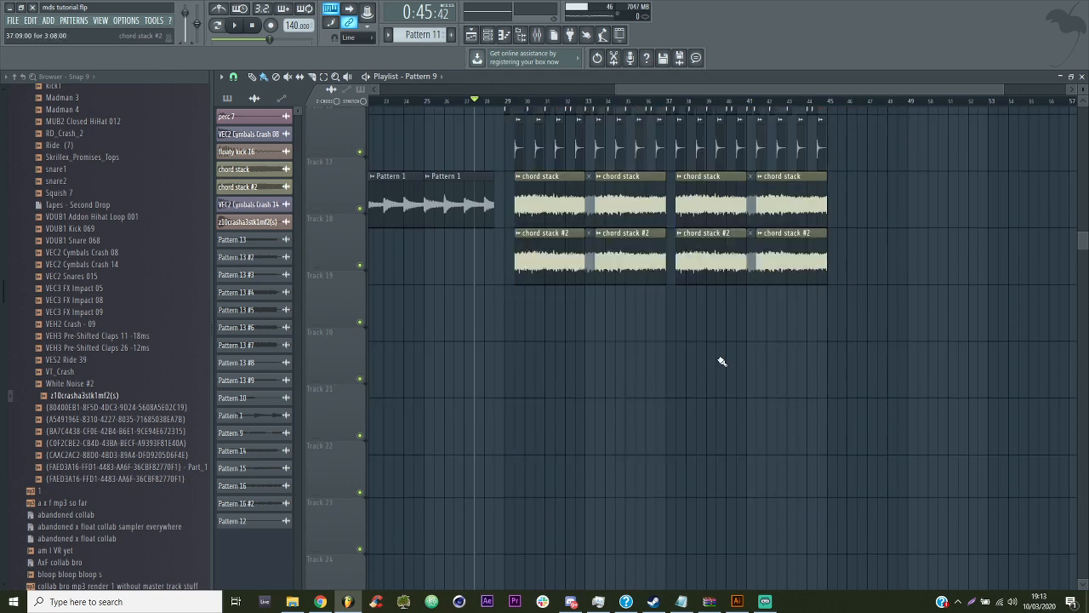
scroll(728, 363, up, 6)
scroll(753, 349, up, 12)
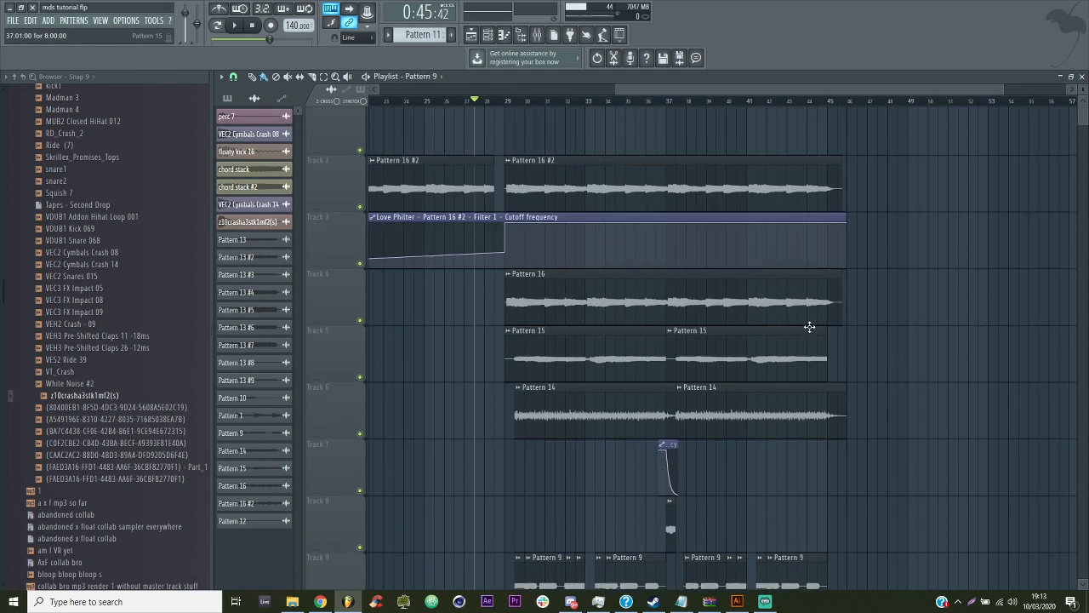
Save the project, then solo track 19 and play its Pattern 1 clips from bar 5
key(ctrl+s)
drag(649, 89, 399, 90)
scroll(594, 309, down, 10)
scroll(594, 309, down, 5)
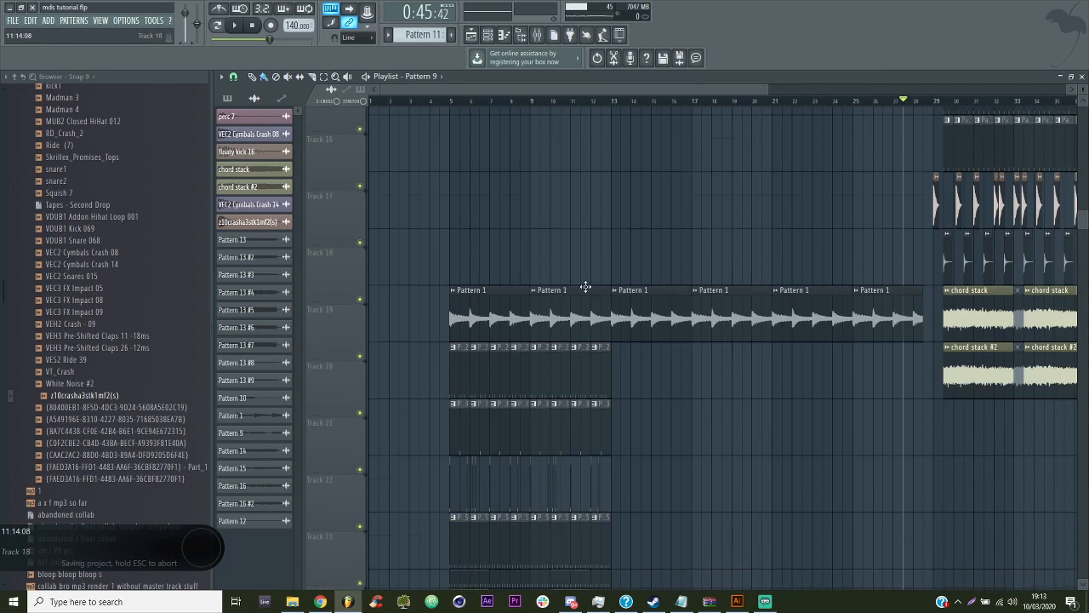
double_click(482, 284)
key(Escape)
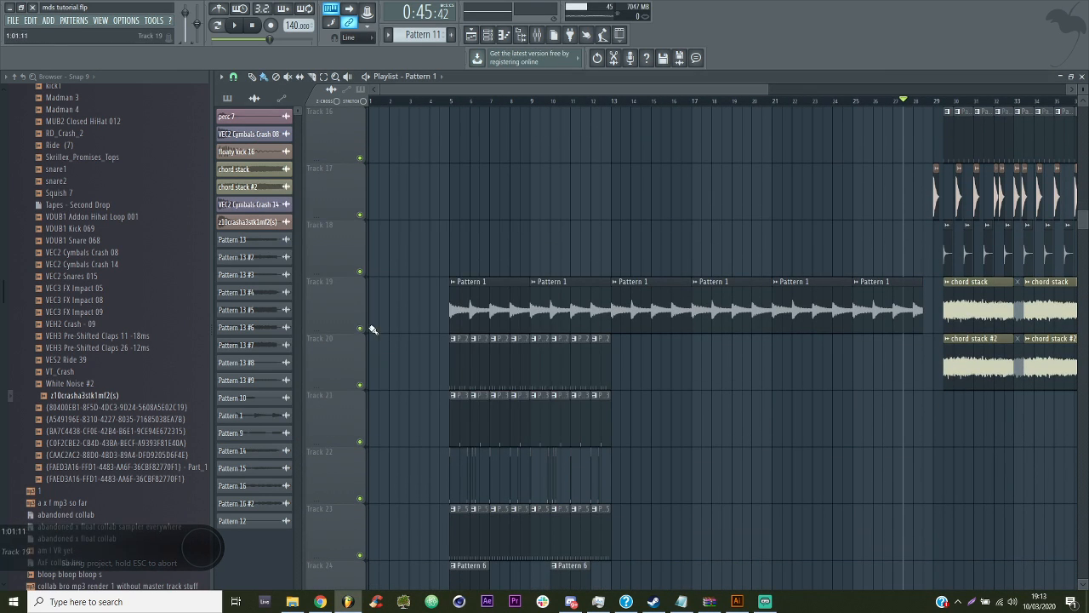
right_click(360, 329)
click(456, 105)
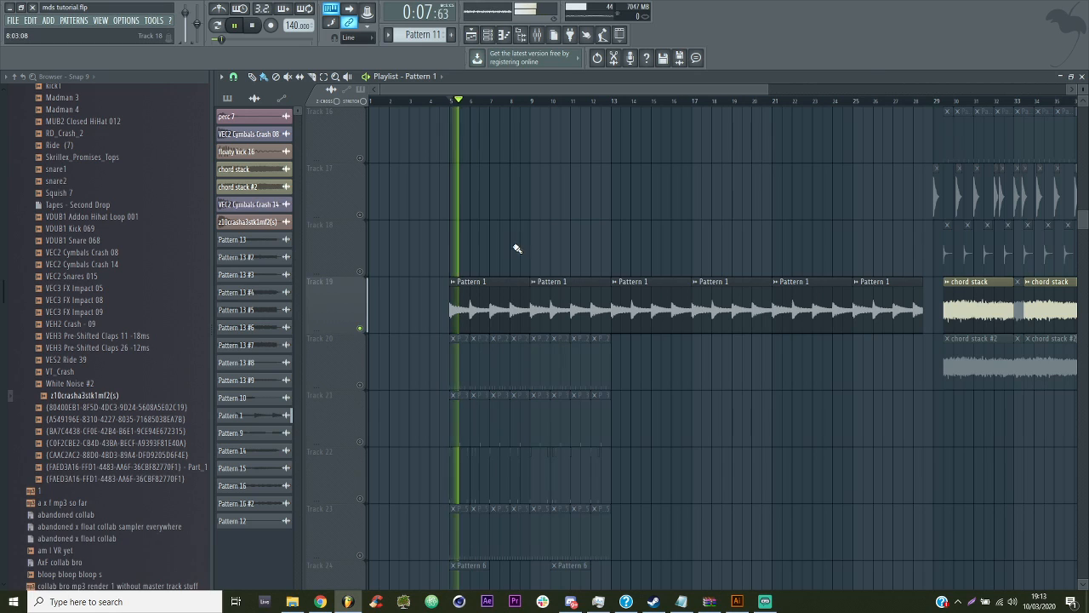
Route the Pattern 1 audio clip to mixer insert 12
click(537, 35)
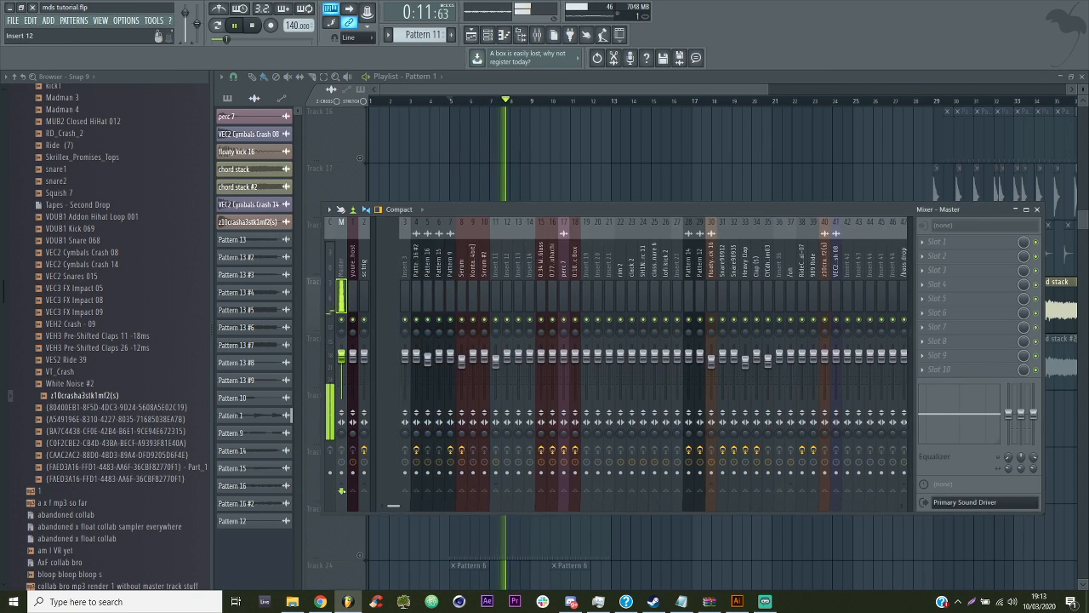
right_click(495, 152)
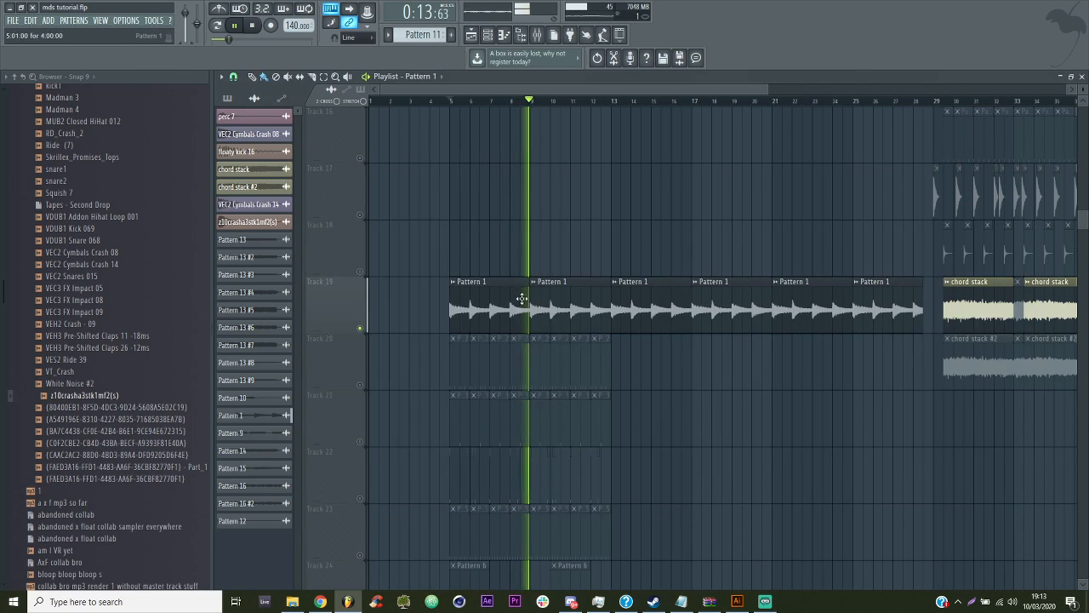
double_click(523, 297)
click(537, 37)
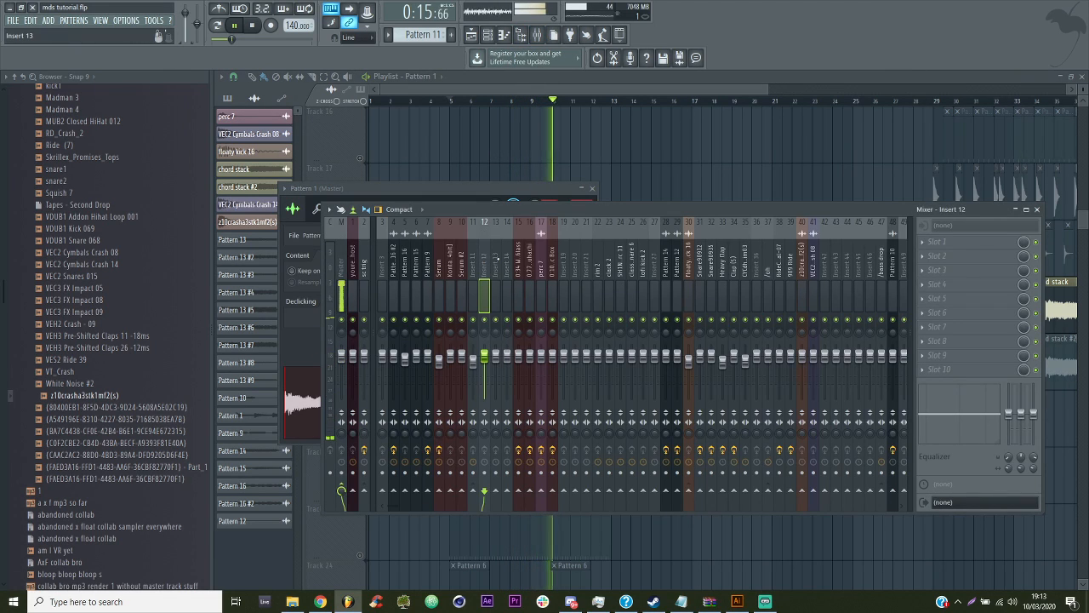
Load ValhallaVintageVerb in slot 3 of the Pattern 1 mixer track and lower the track's volume to about -4.2 dB
click(936, 269)
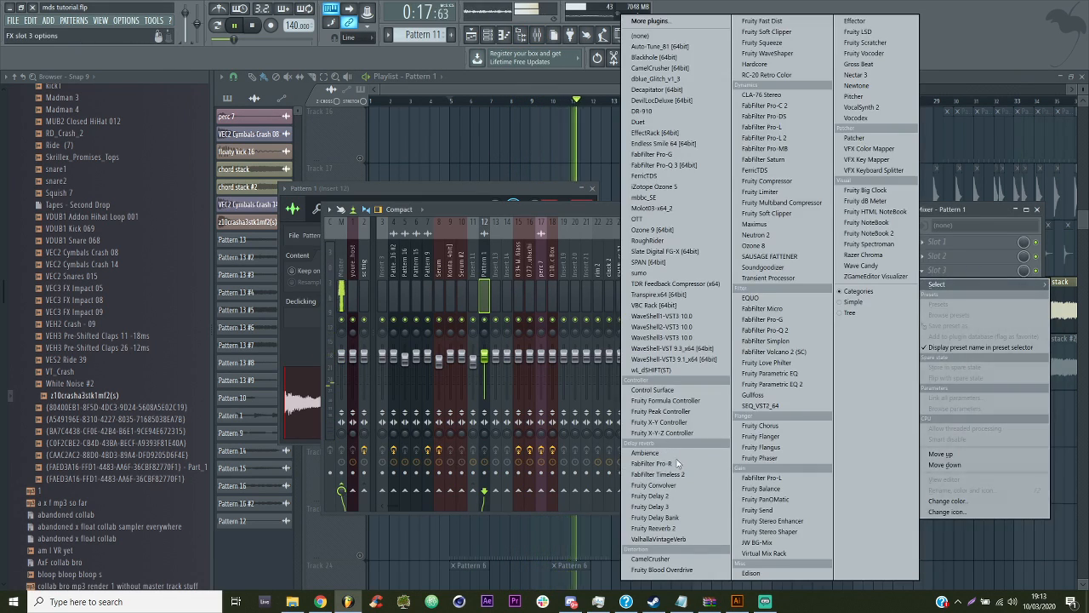
click(668, 539)
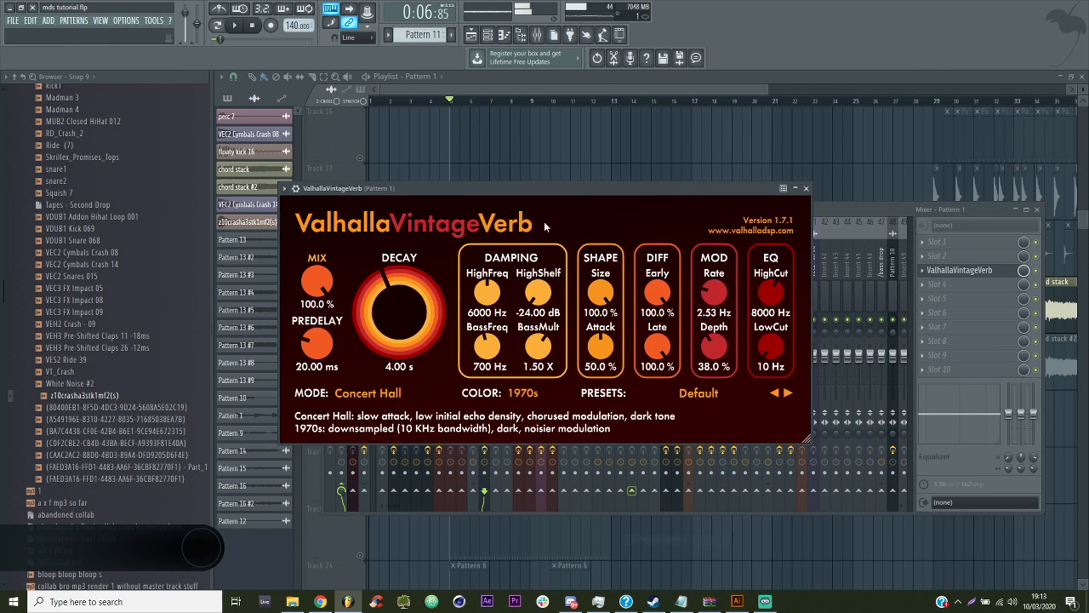
click(816, 214)
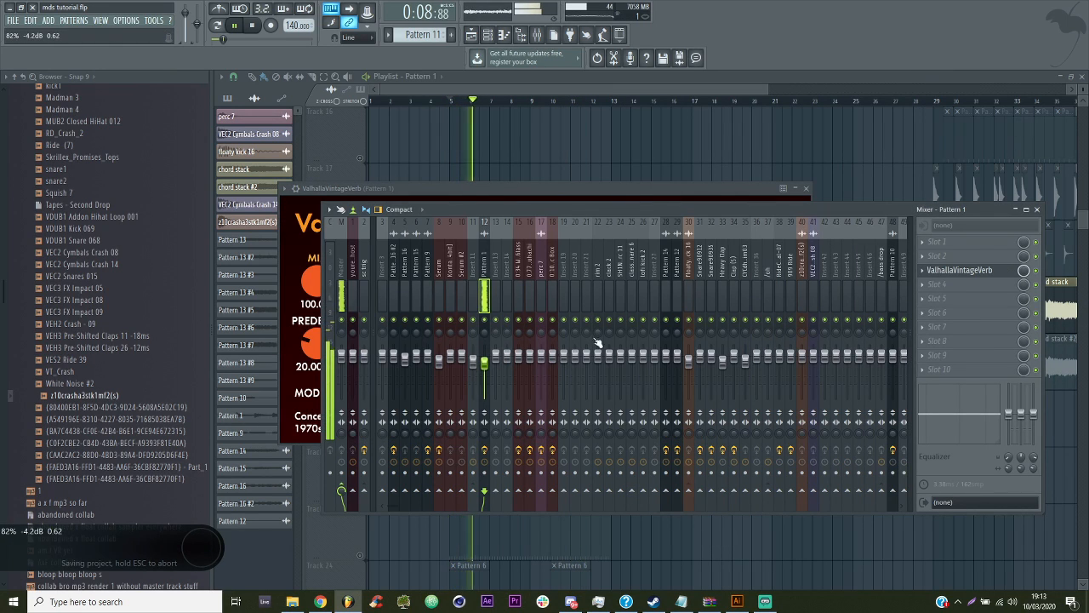
Add Fruity Reeverb 2 in slot 4 and Fruity Love Philter in slot 5 of the Pattern 1 mixer track
click(951, 291)
click(671, 529)
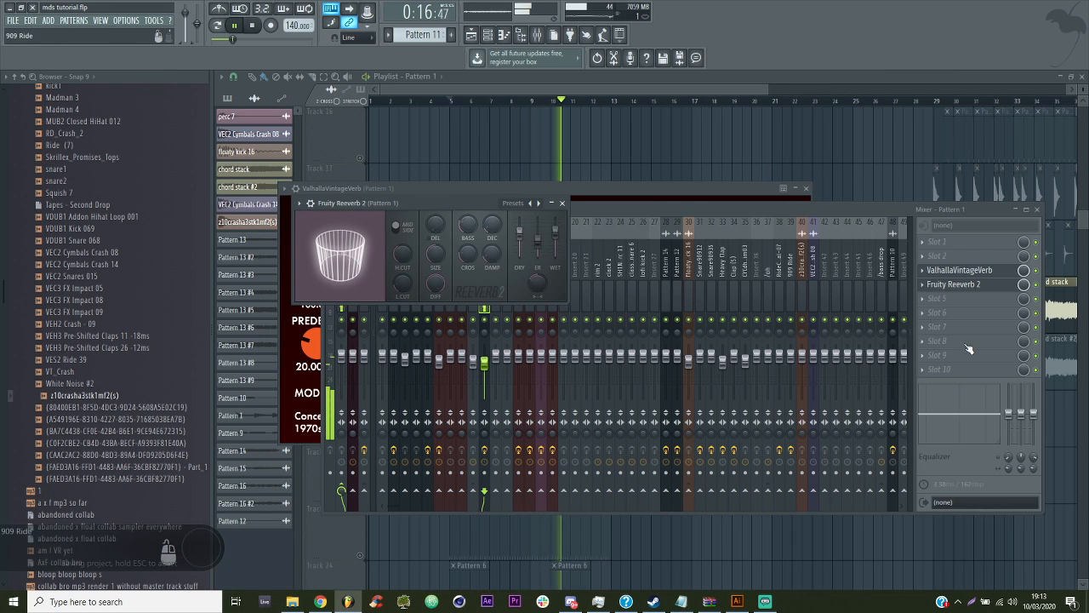
click(940, 299)
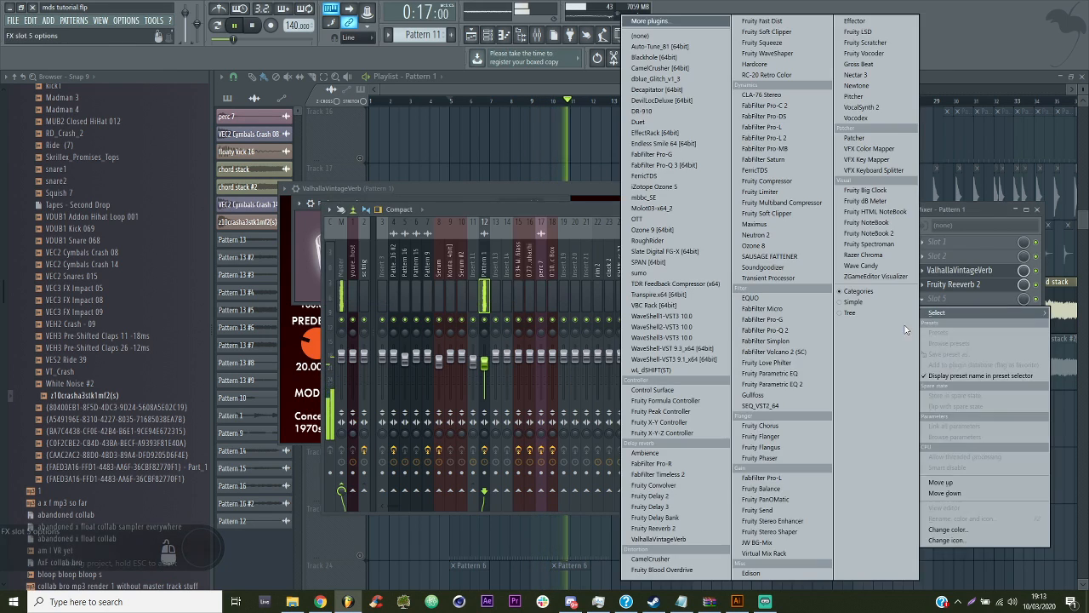
click(786, 364)
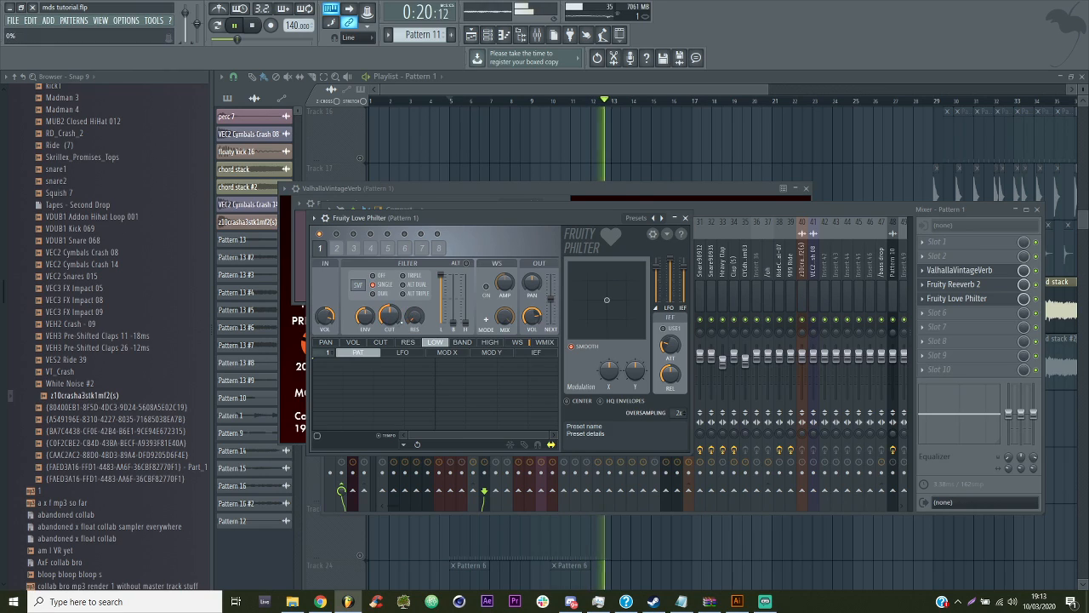
click(789, 81)
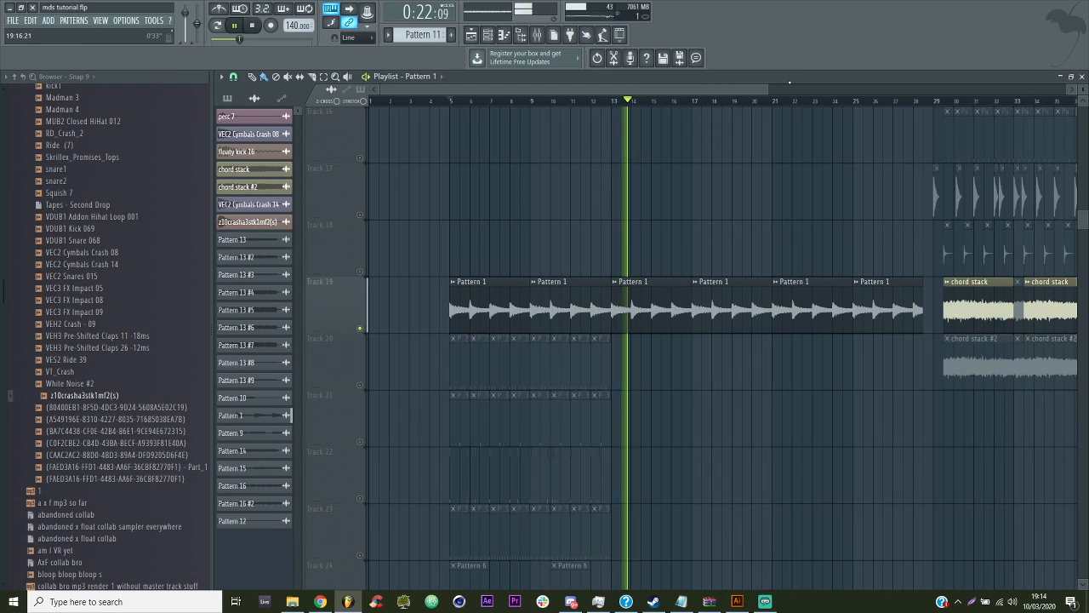
Turn off the solo so all tracks play again, and save the project
drag(767, 88, 952, 88)
right_click(361, 385)
right_click(360, 385)
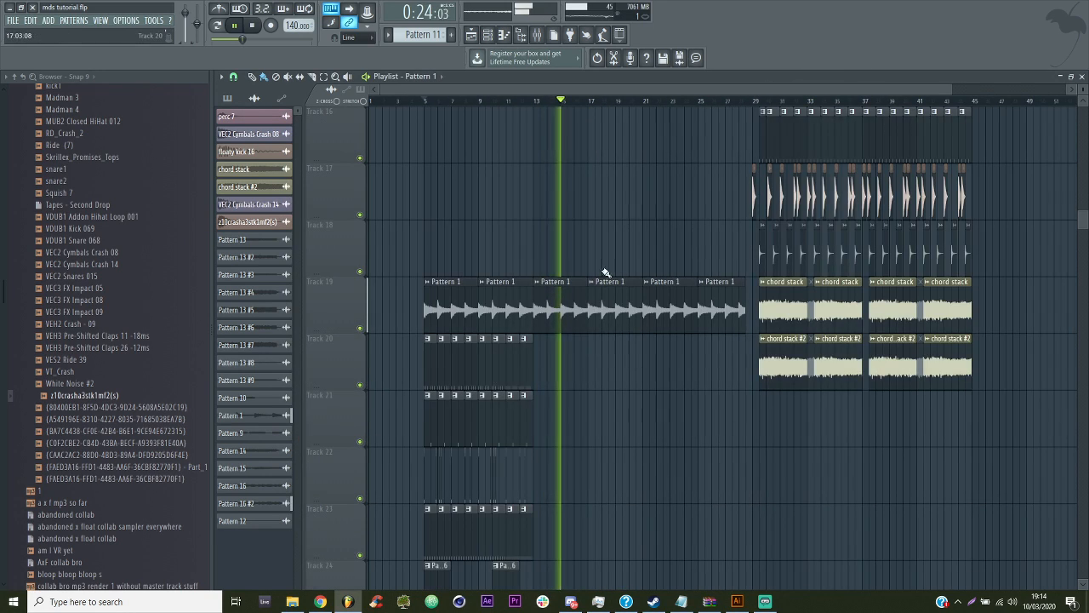
key(ctrl+s)
Play the build-up from bar 21 and the transition from bar 27, checking the tracks around the drop
click(644, 100)
scroll(724, 369, up, 12)
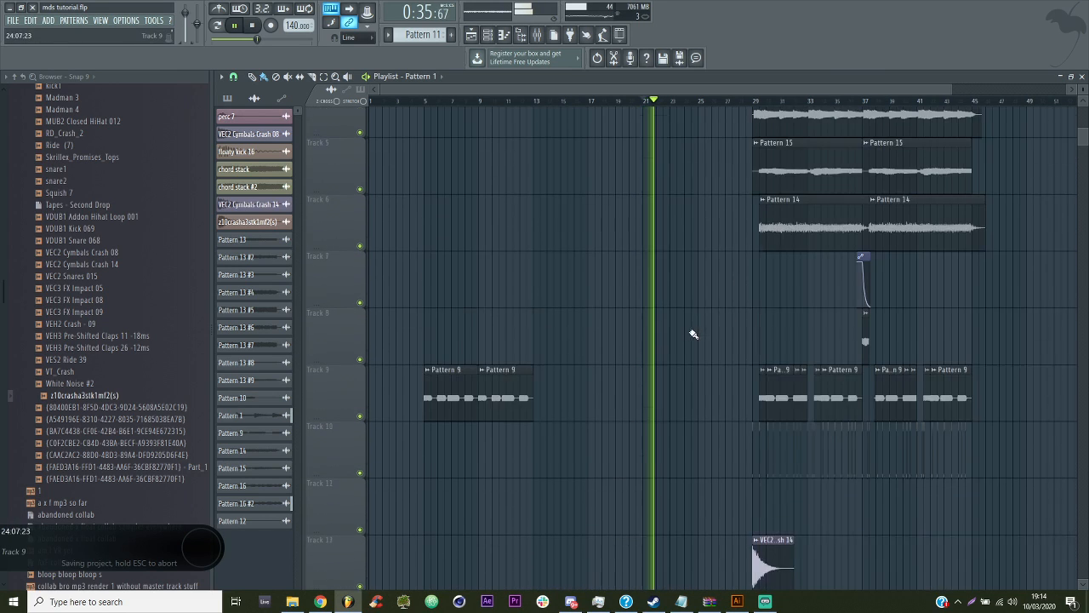
scroll(695, 334, up, 1)
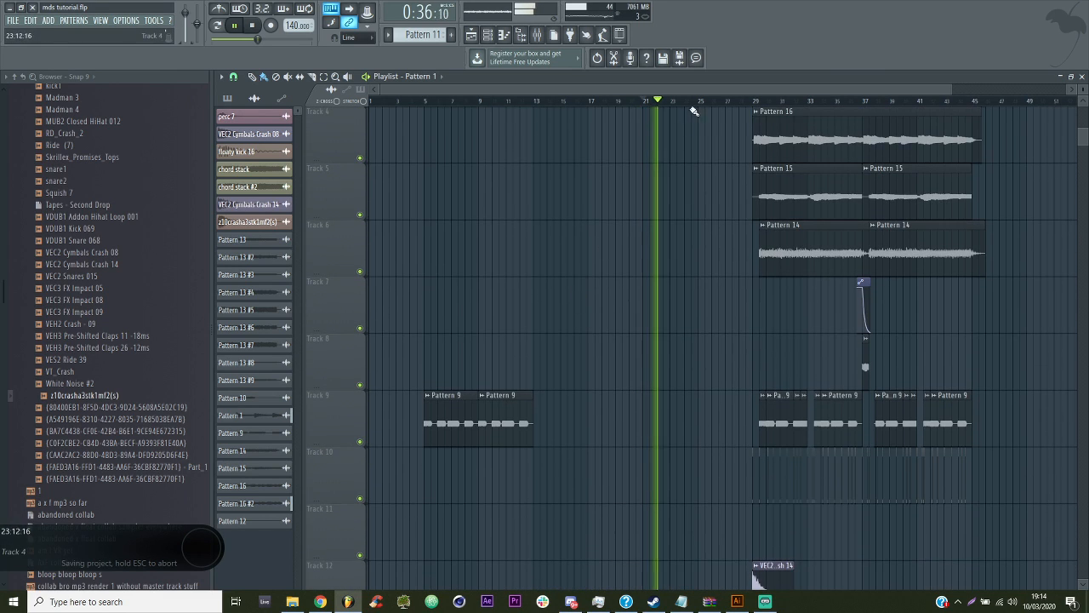
click(735, 102)
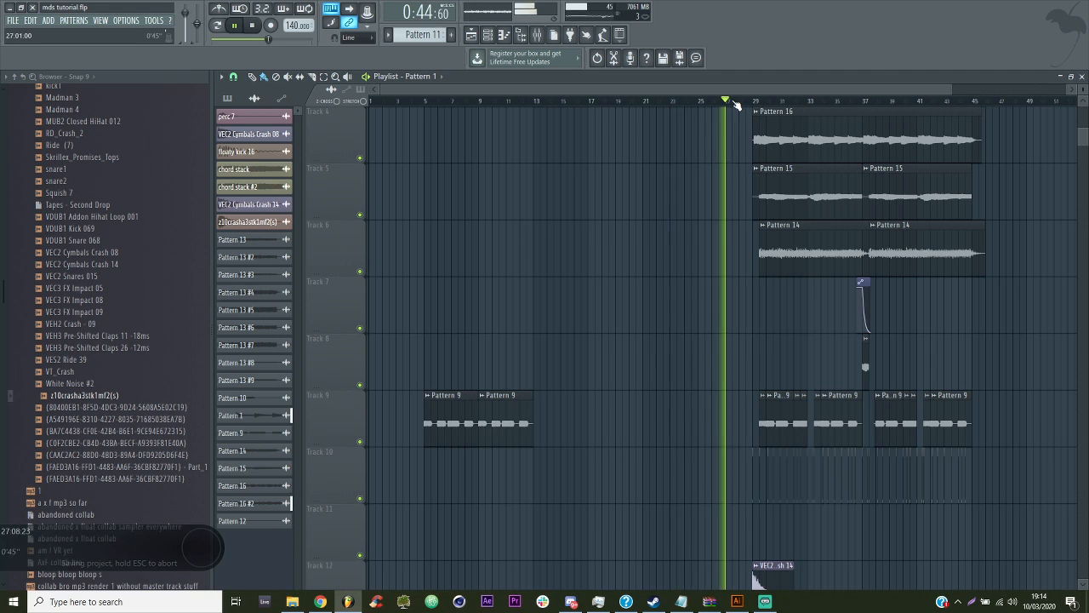
scroll(737, 281, down, 10)
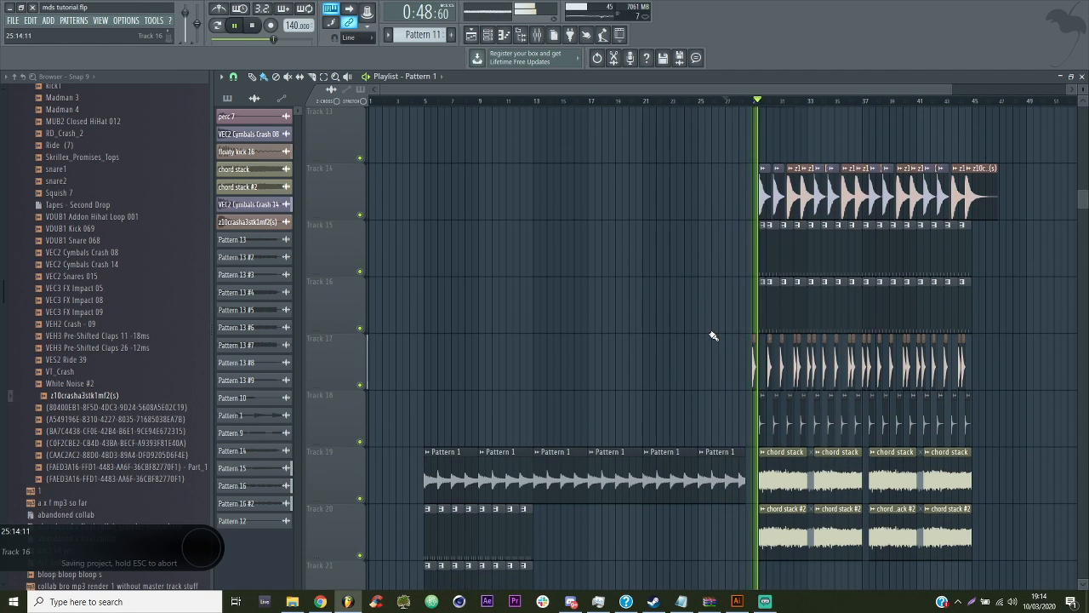
scroll(713, 341, down, 3)
scroll(723, 349, up, 4)
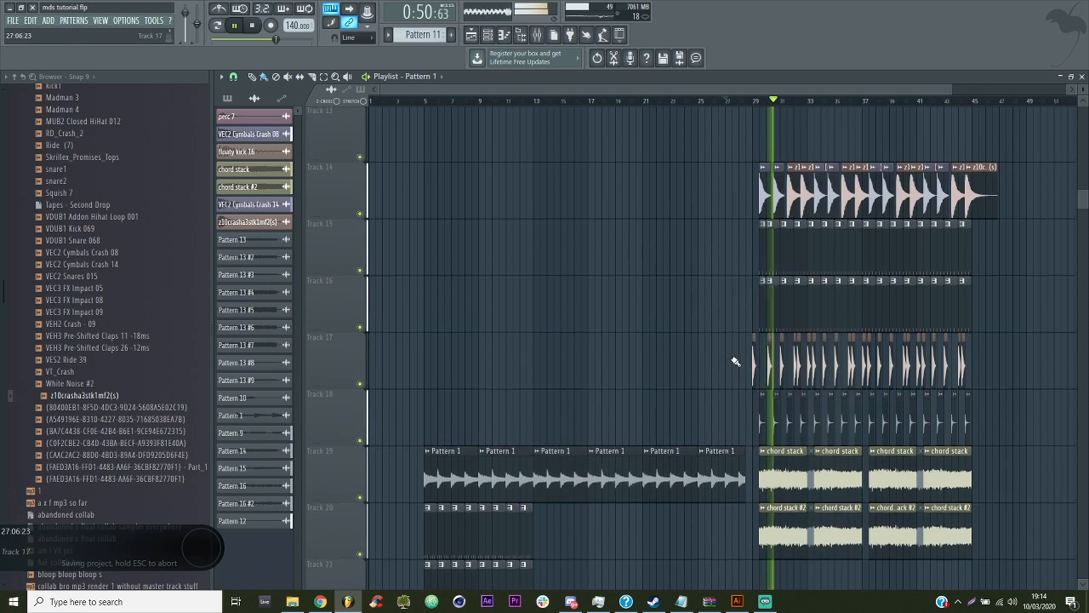
Listen through the drop from bar 29 to bar 45 while examining its clips on all tracks
drag(379, 90, 636, 90)
scroll(901, 285, down, 2)
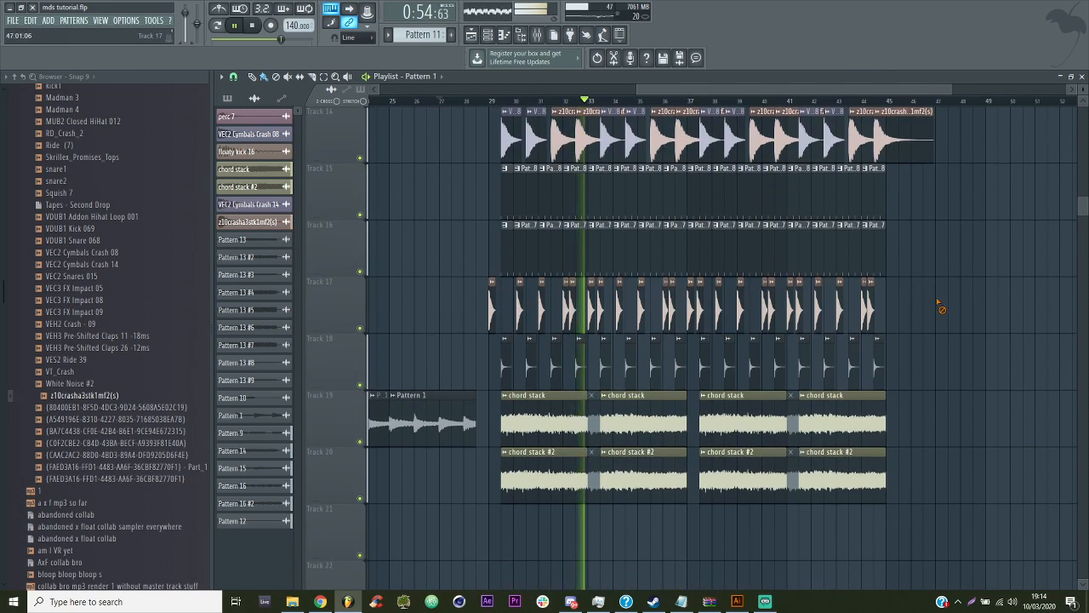
scroll(945, 321, down, 3)
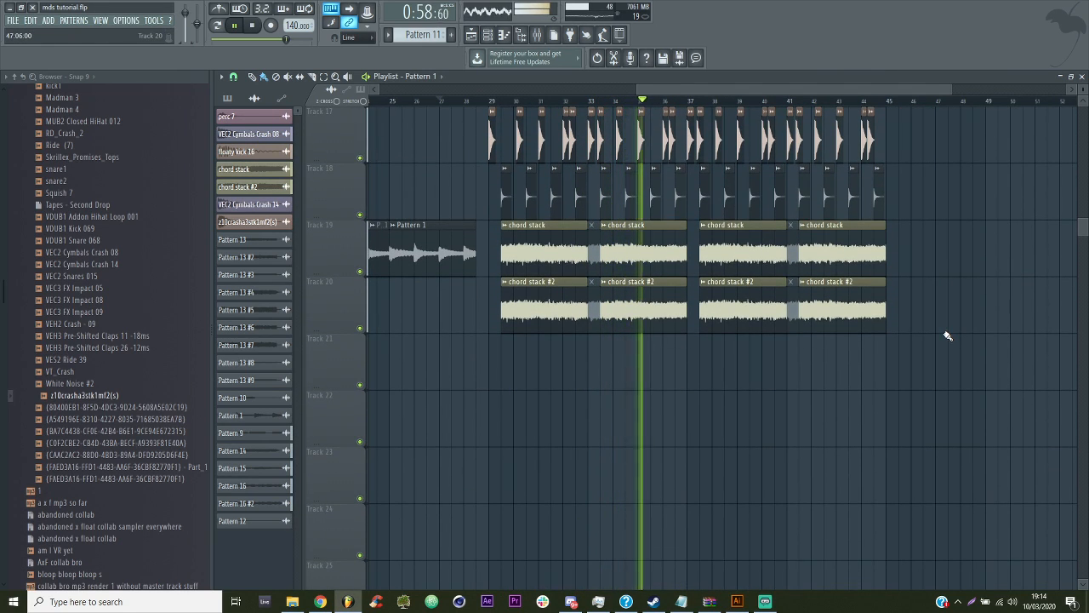
scroll(950, 328, up, 1)
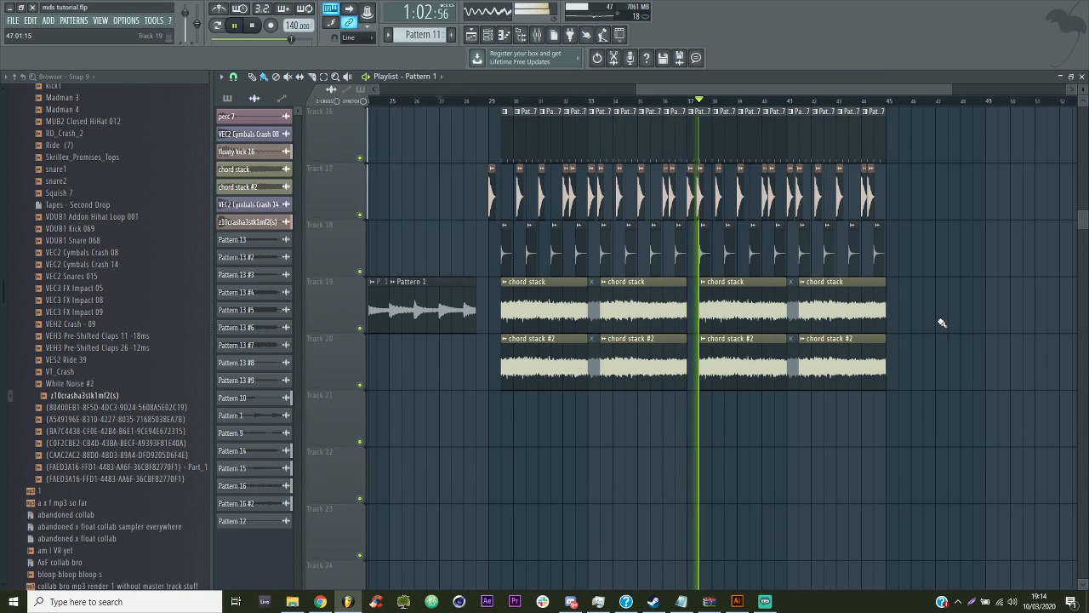
scroll(951, 323, up, 4)
scroll(953, 331, up, 5)
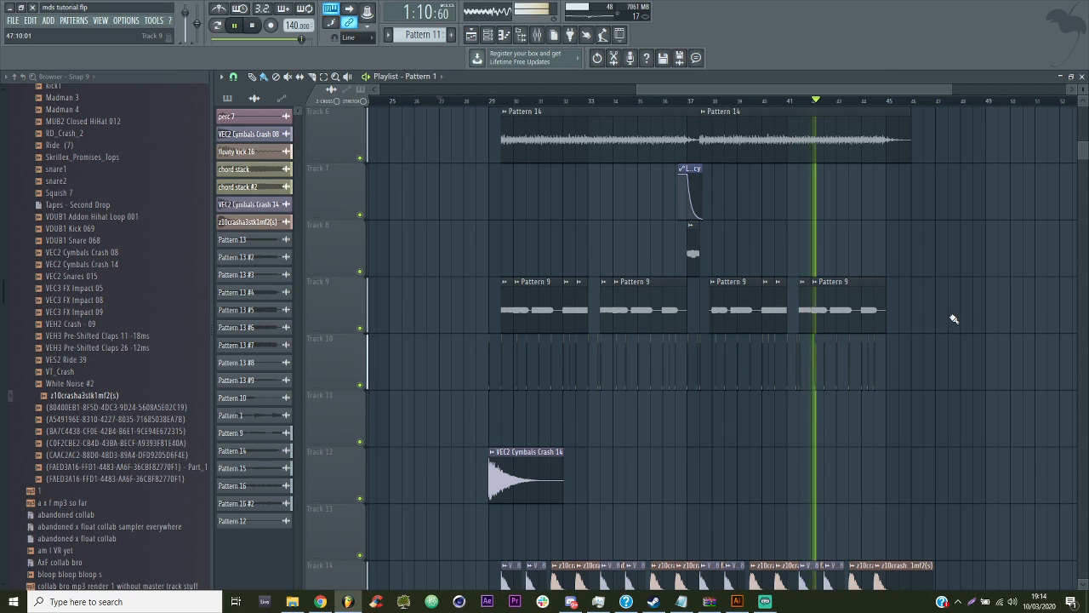
scroll(953, 315, up, 5)
scroll(959, 315, down, 4)
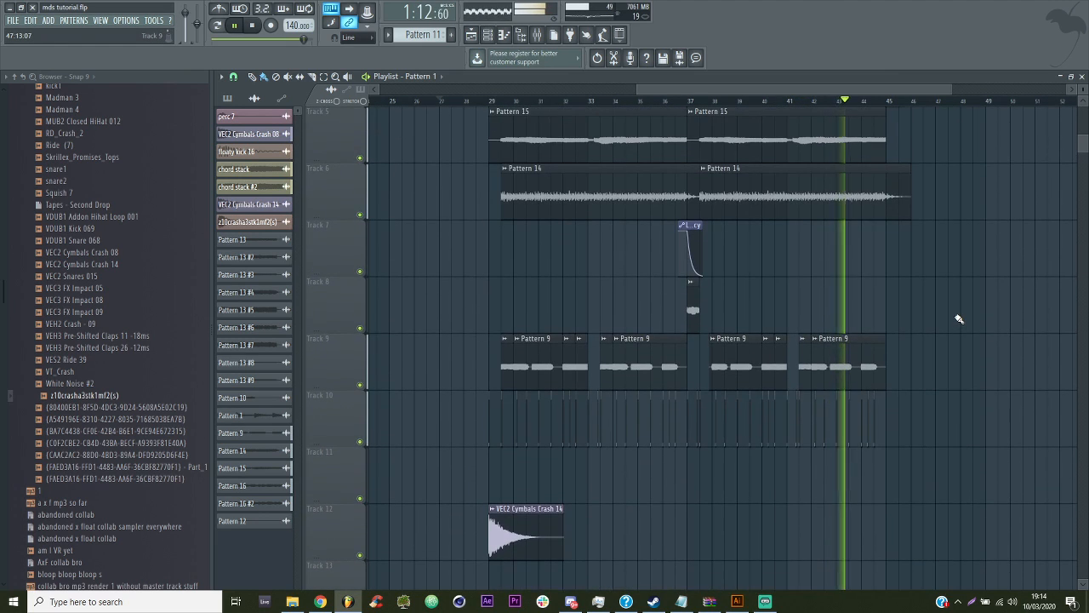
Try a Pattern 1 clip on track 6 midway through bar 48, delete it again and stop playback
click(981, 187)
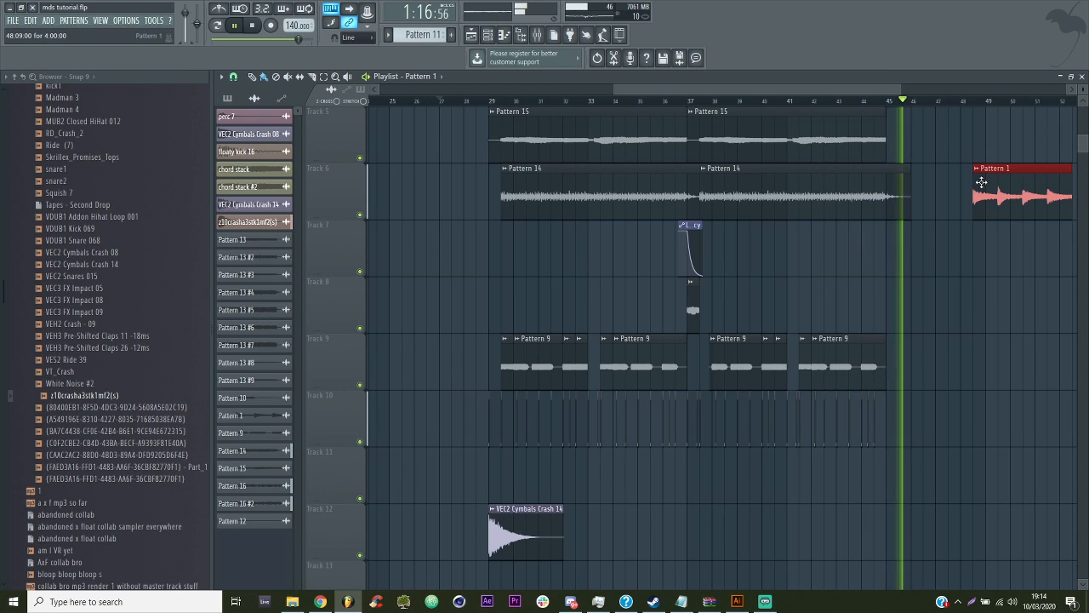
right_click(981, 182)
key(space)
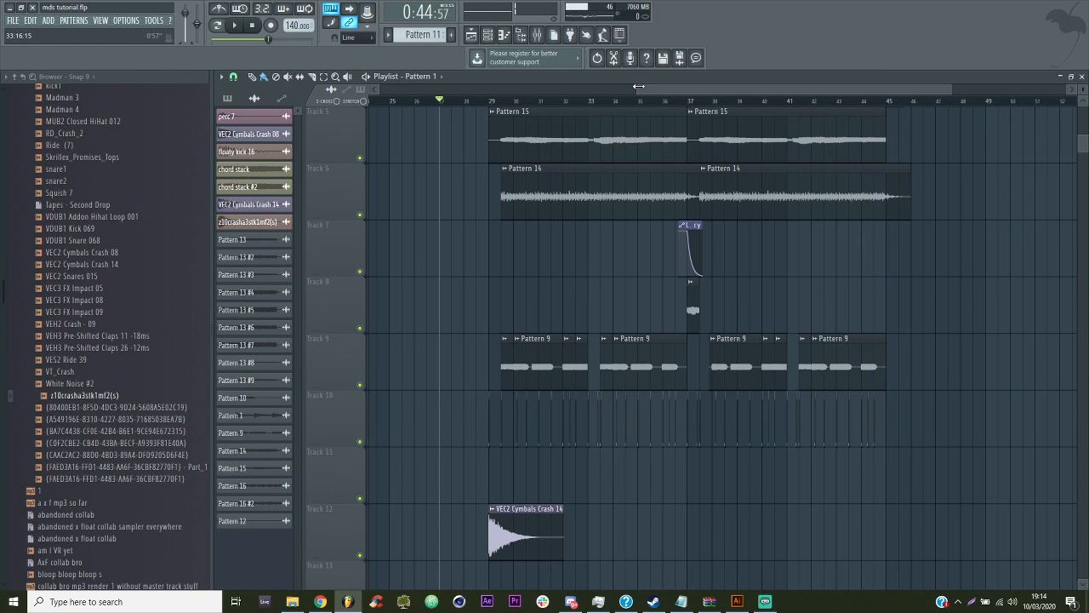
Show the whole arrangement from bar 1 and save the project
drag(639, 88, 354, 226)
key(ctrl+s)
scroll(510, 294, up, 4)
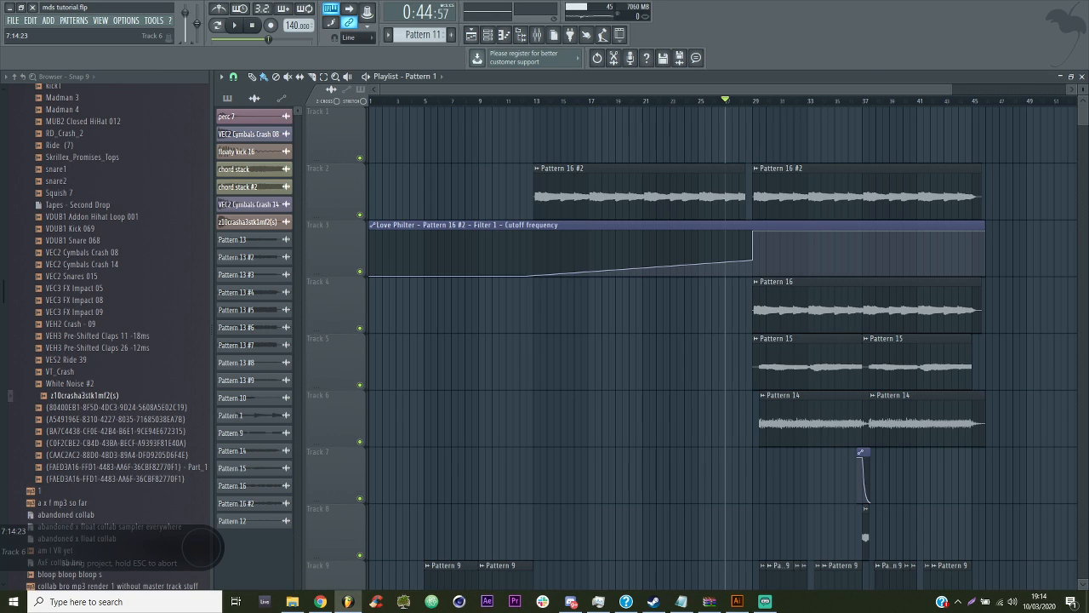
key(alt+Tab)
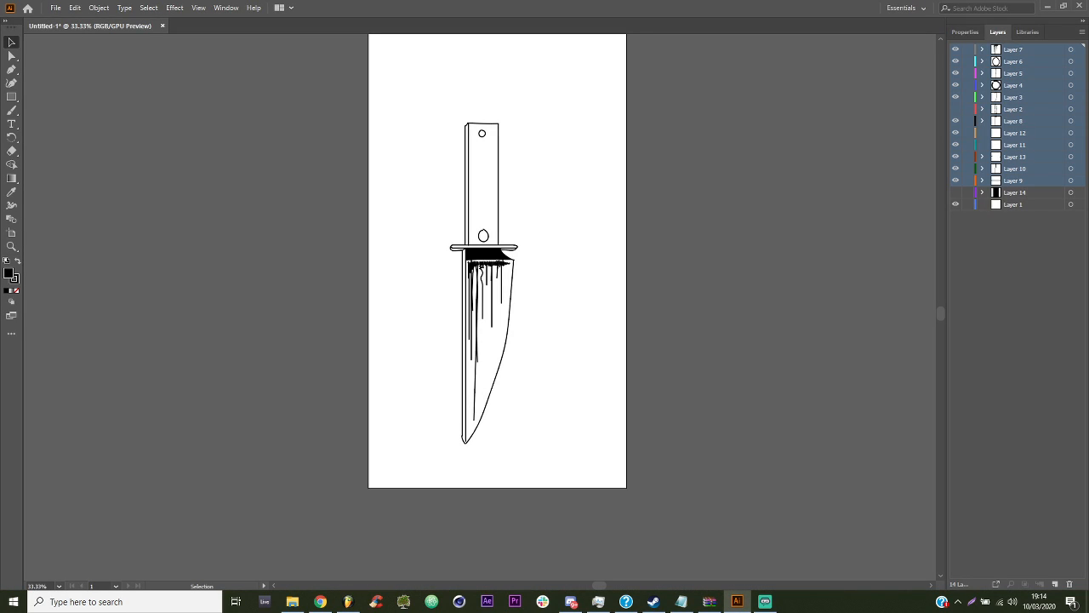
key(alt+Tab)
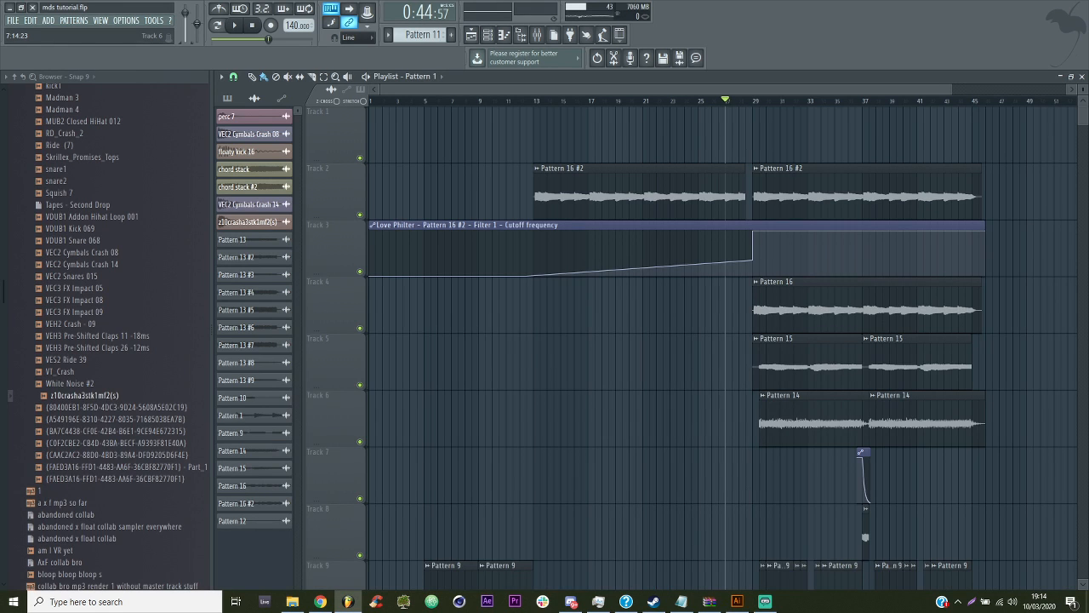